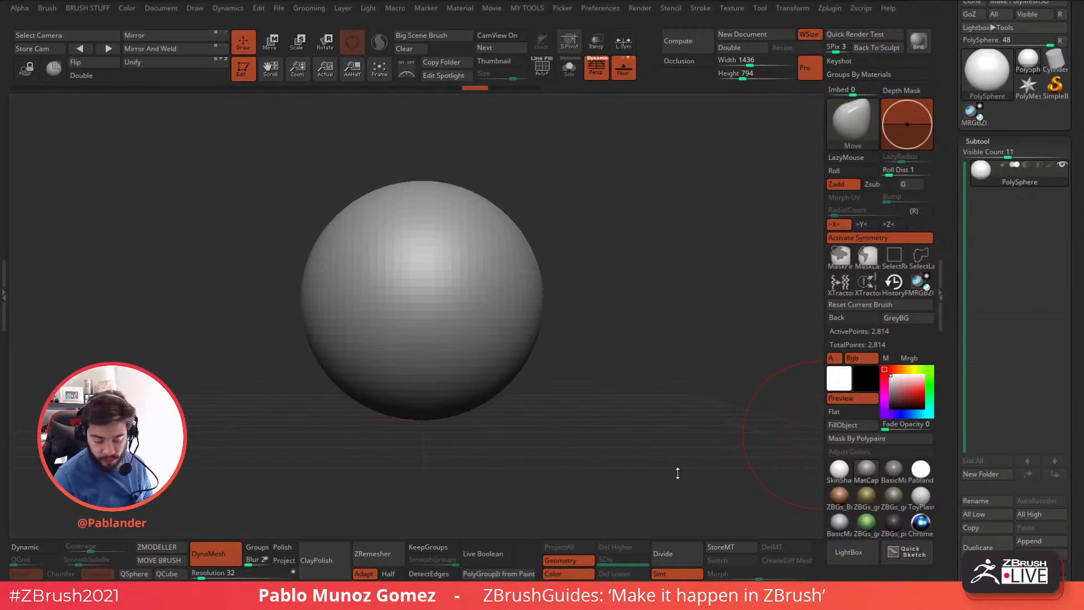
Browse the brush library in LightBox, go up to the parent brush folder, and close the browser.
click(836, 554)
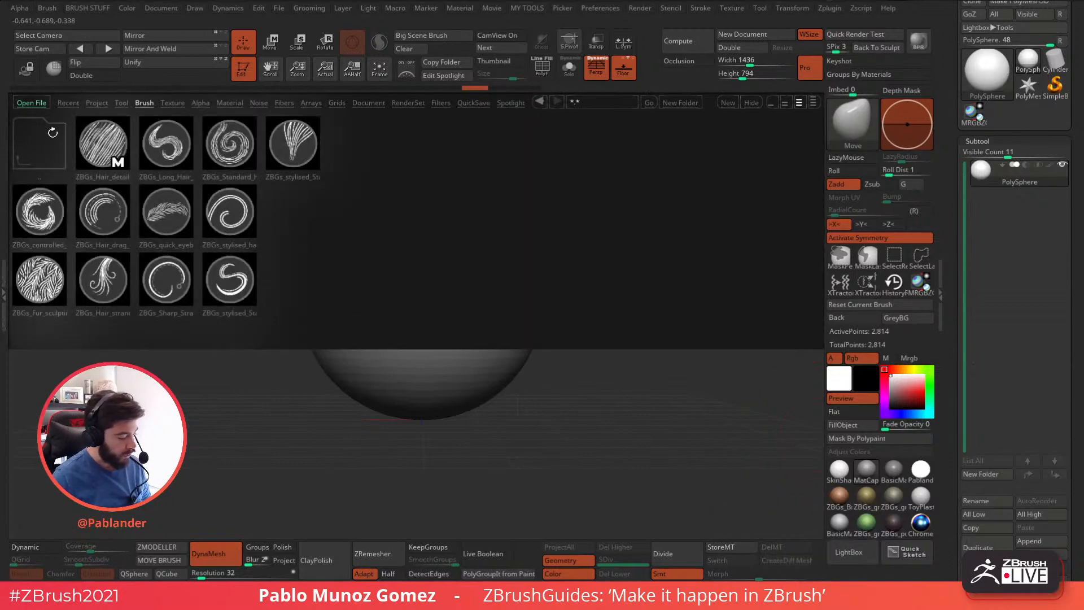
double_click(52, 134)
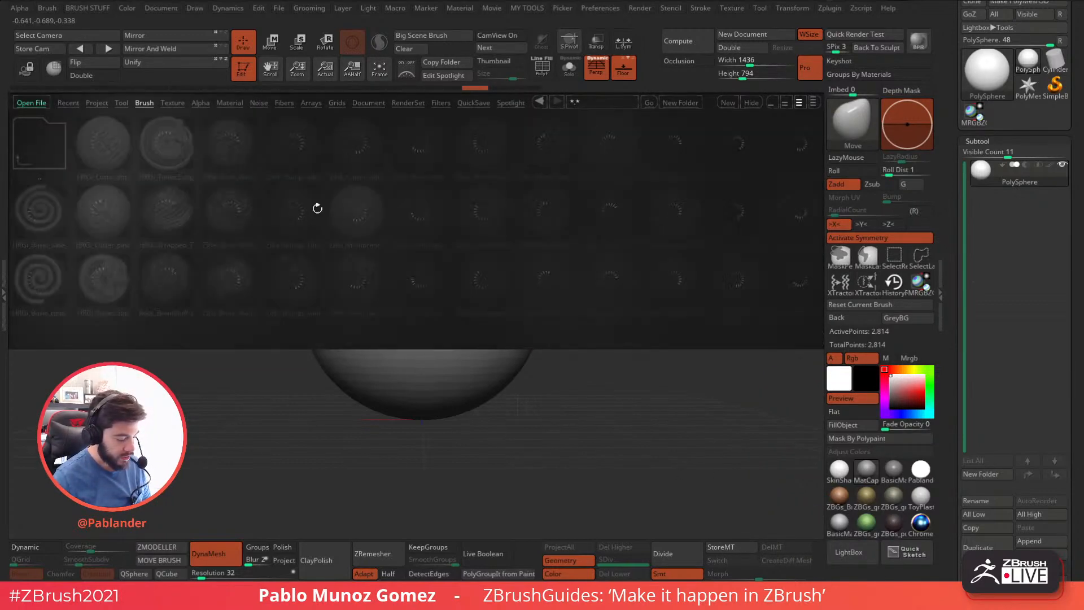
click(813, 101)
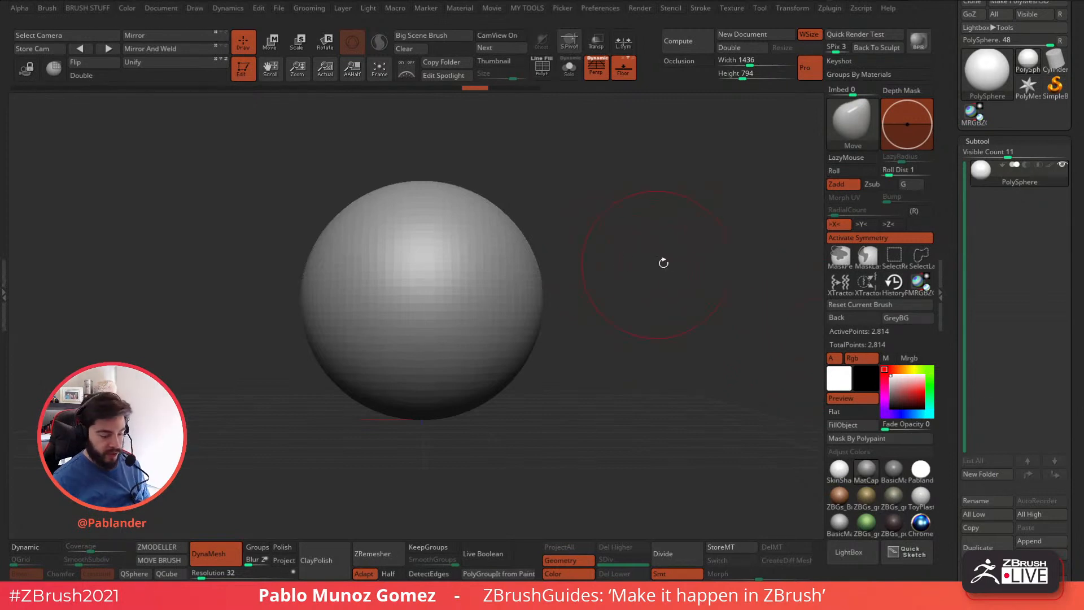
Turn off the floor grid and the perspective distortion for the PolySphere view.
alt+drag(668, 262, 655, 230)
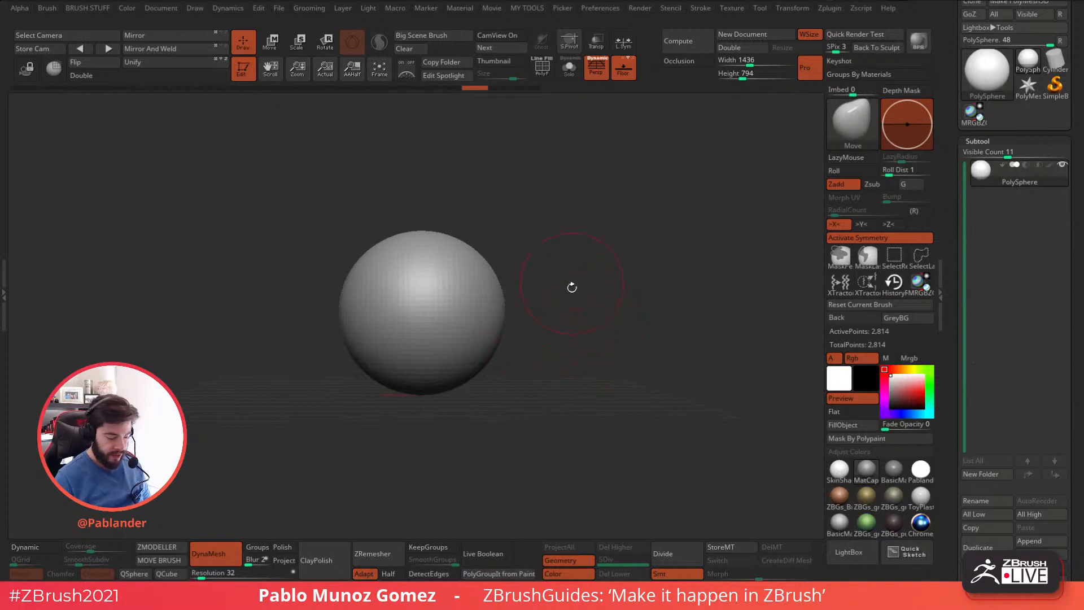
alt+drag(593, 318, 635, 321)
drag(574, 430, 661, 262)
click(623, 67)
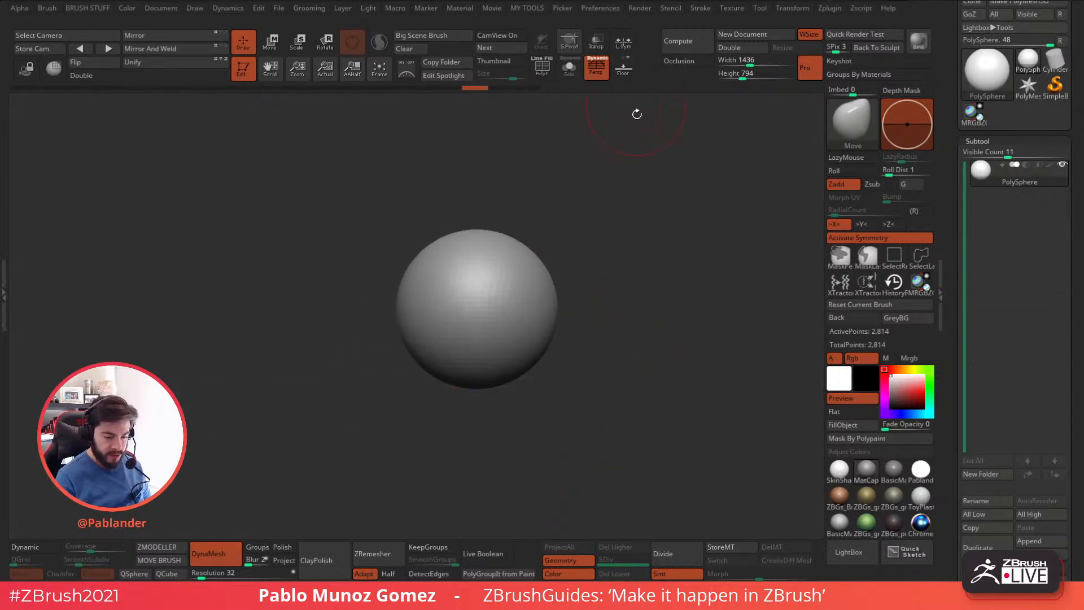
drag(627, 387, 626, 351)
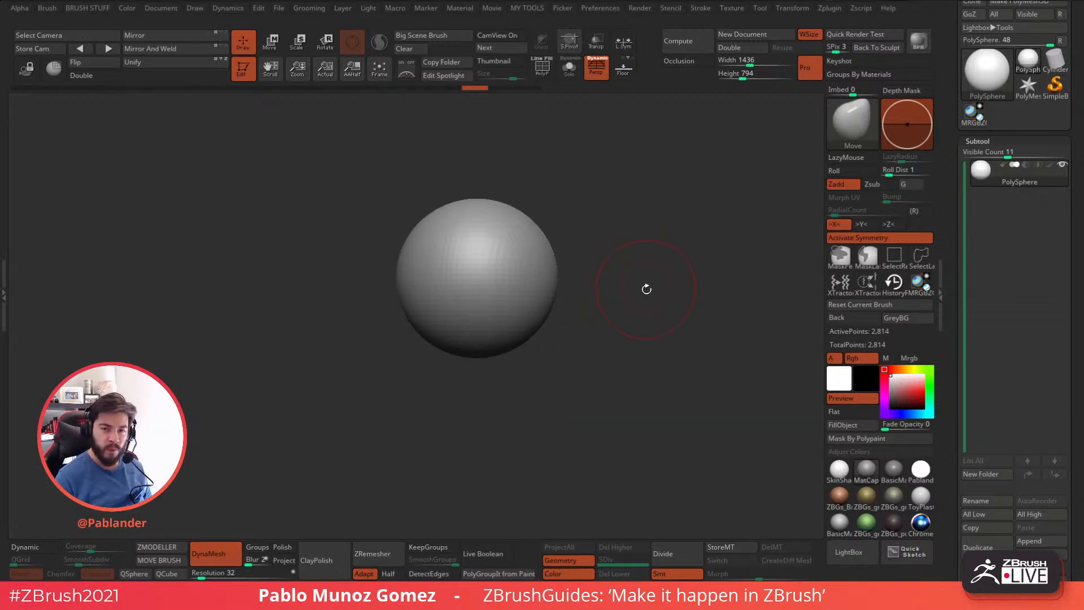
drag(632, 321, 617, 316)
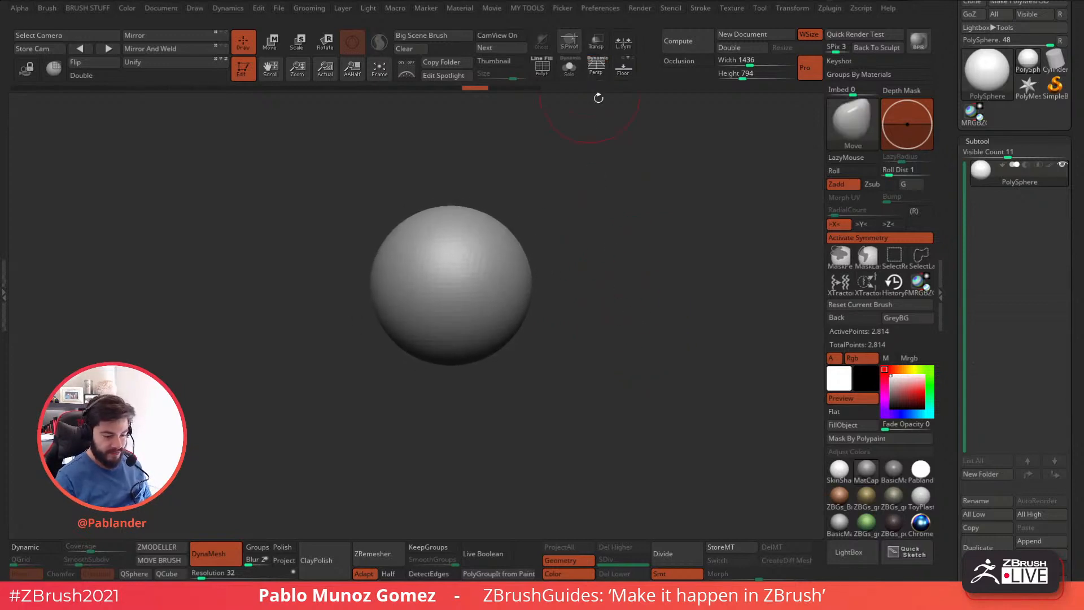
click(596, 67)
drag(554, 382, 572, 366)
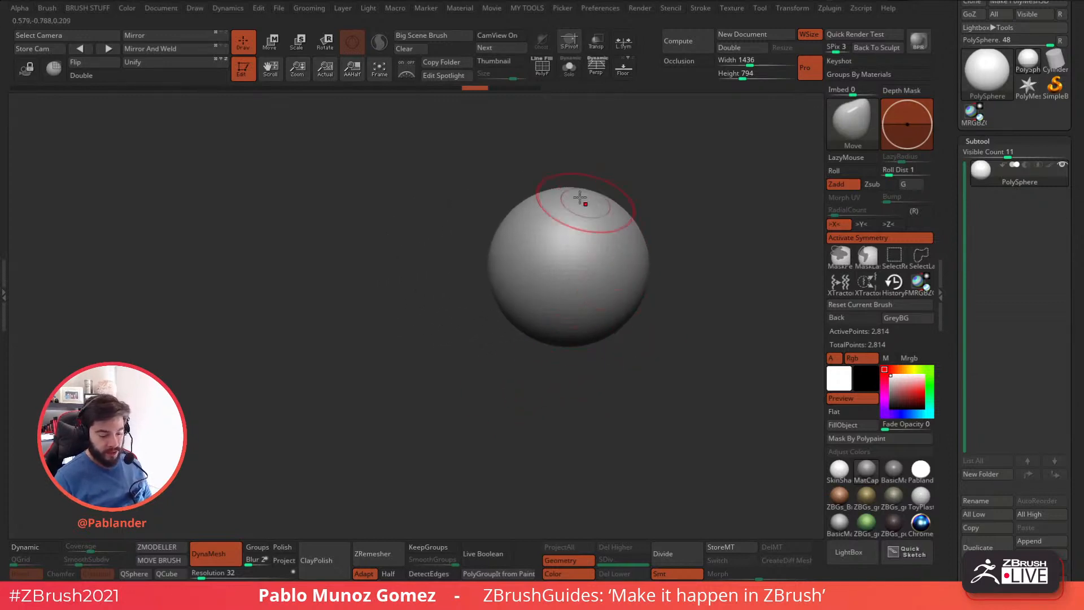
drag(639, 363, 622, 339)
mouse_move(586, 383)
mouse_down()
mouse_move(596, 395)
mouse_move(608, 386)
mouse_move(593, 379)
mouse_up()
Assign ClipCurve as the active clipping brush in place of SelectRect.
click(851, 130)
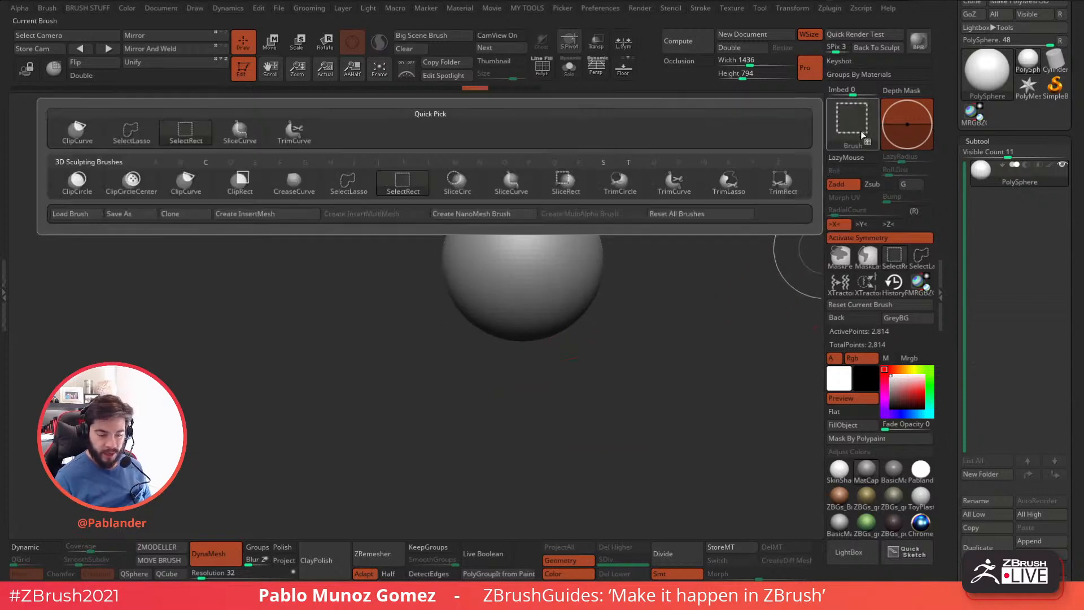
click(849, 135)
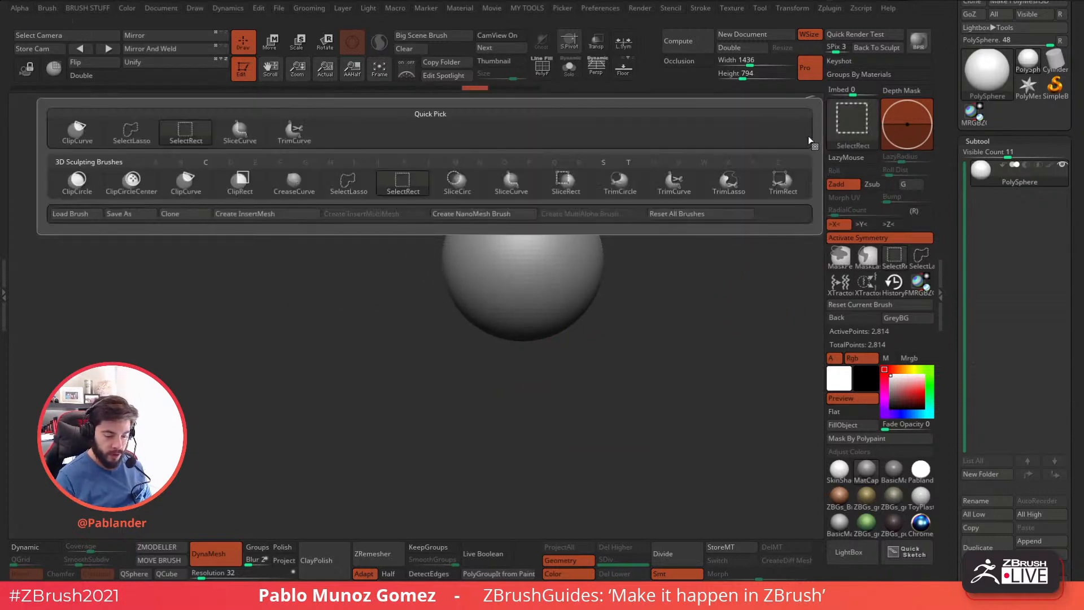
ctrl+shift+click(196, 185)
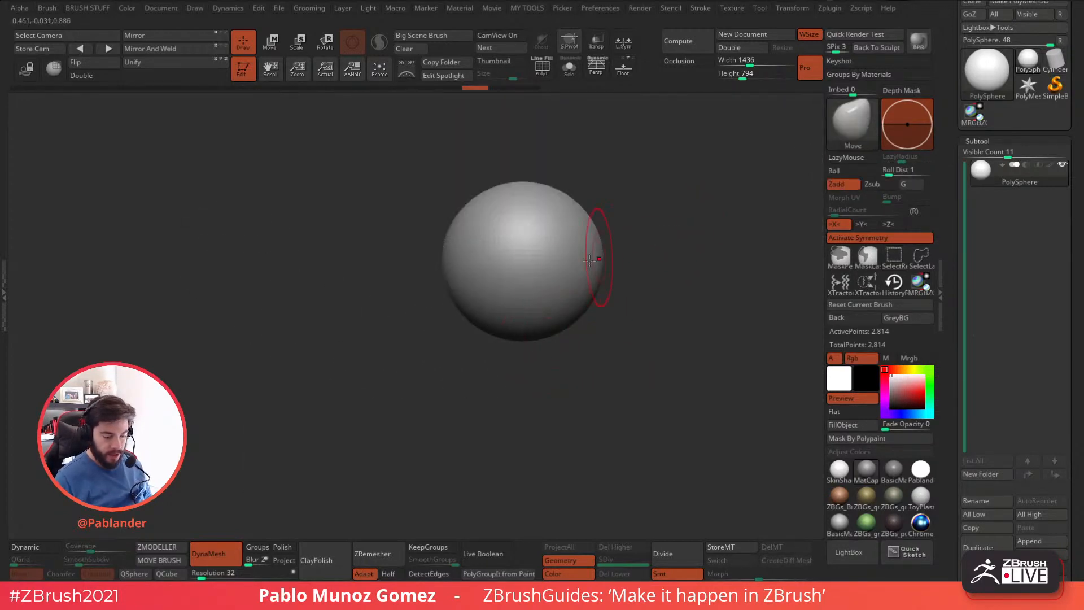
Check the sphere's mesh with the polyframe display and return to plain shading from the side.
drag(620, 249, 753, 230)
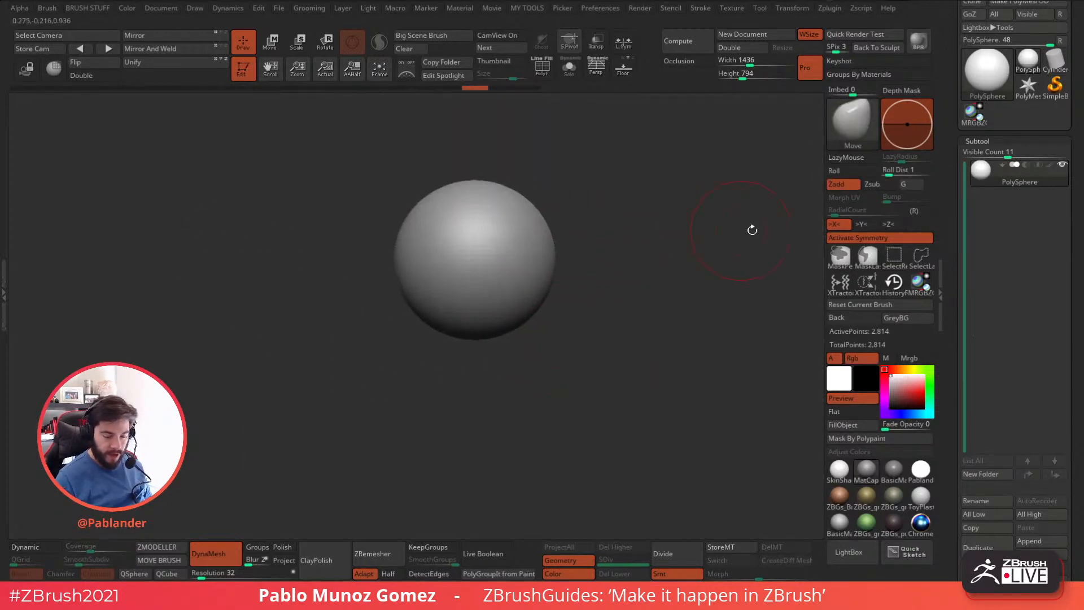
click(543, 73)
click(542, 74)
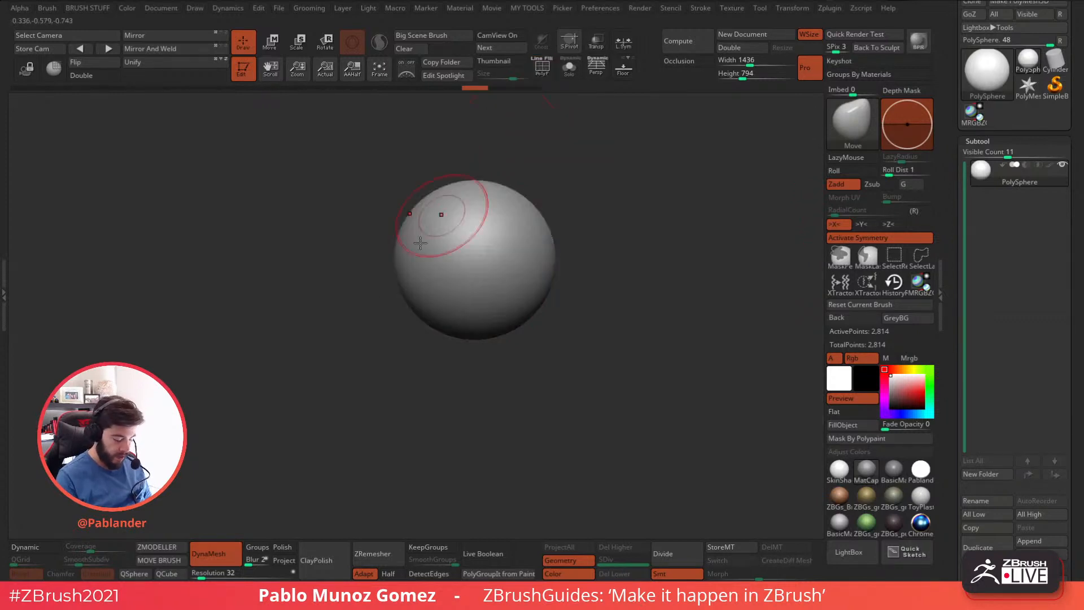
shift+drag(567, 273, 653, 226)
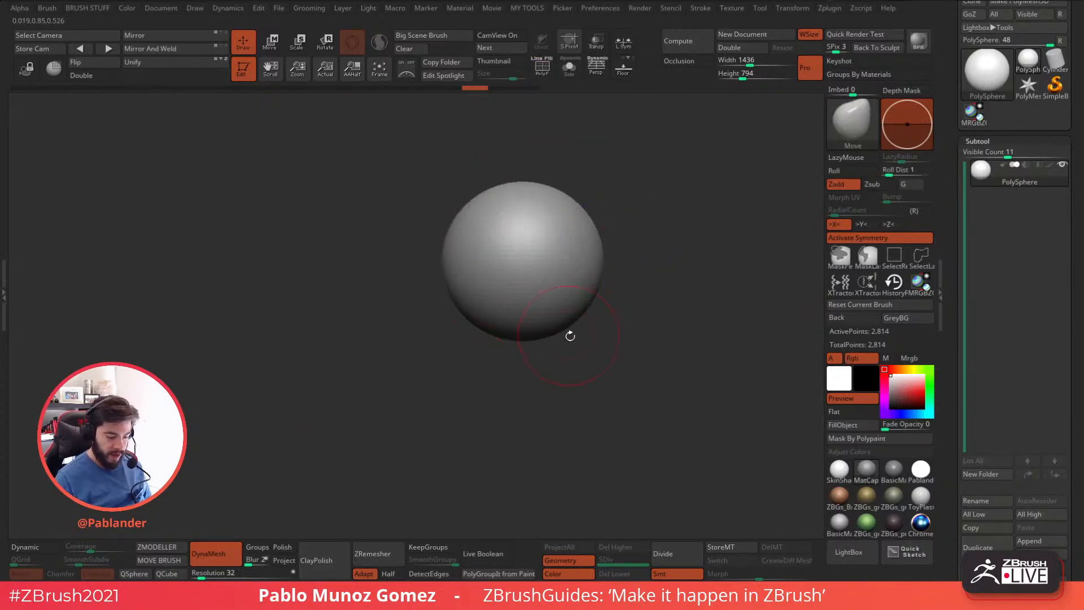
Clip the sphere's lower front diagonally with ClipCurve to make a flat face plane.
key(ctrl+shift)
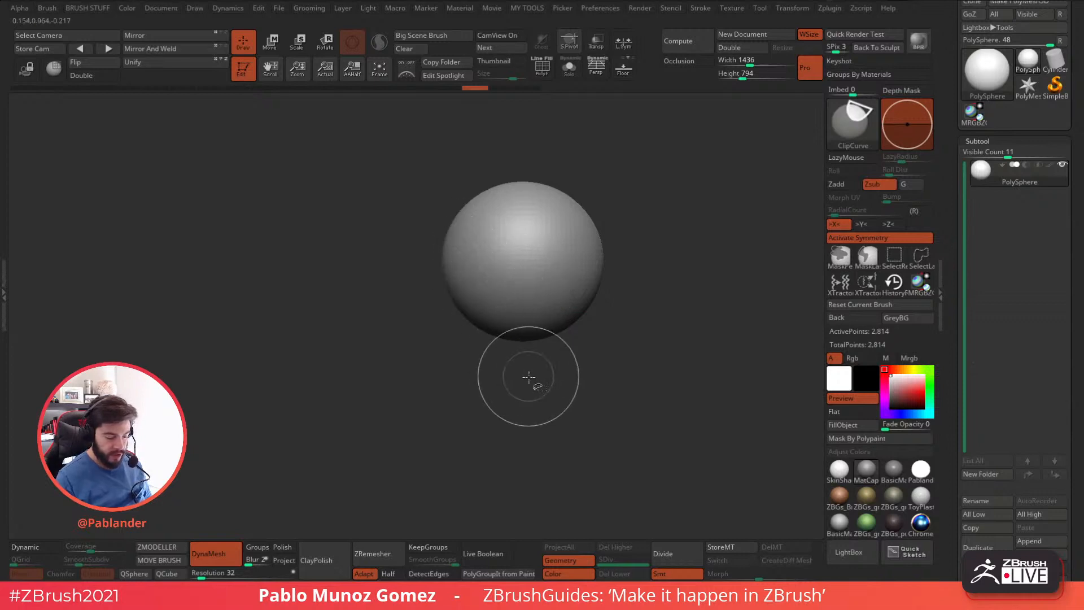
ctrl+shift+drag(554, 416, 422, 200)
key(ctrl+z)
ctrl+shift+drag(551, 389, 637, 314)
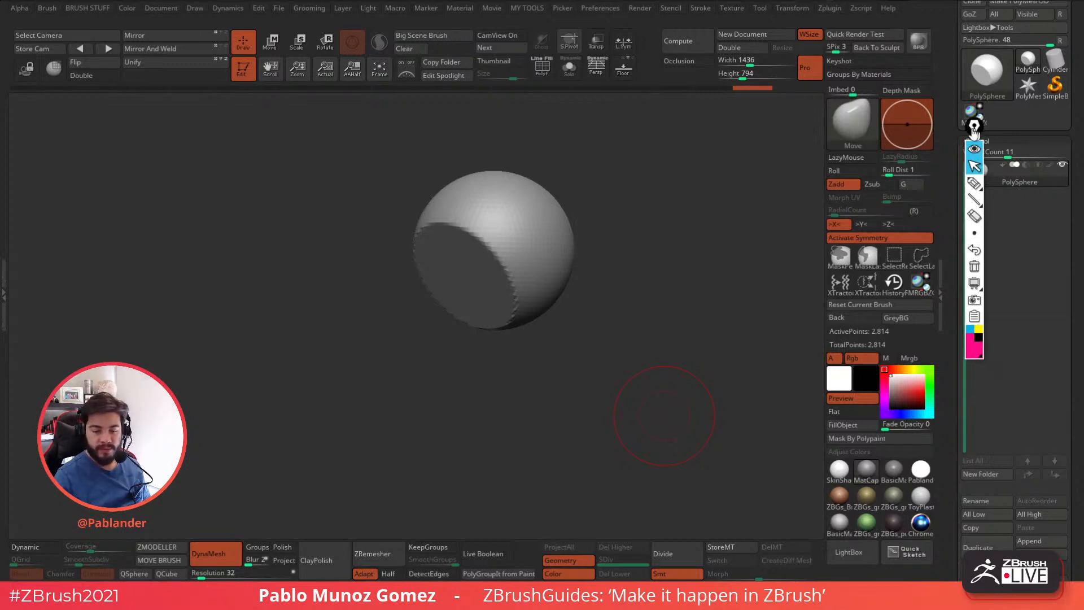
With a yellow annotation pen, sketch the head's centre line, nose and brow over the clipped sphere.
drag(979, 132, 789, 109)
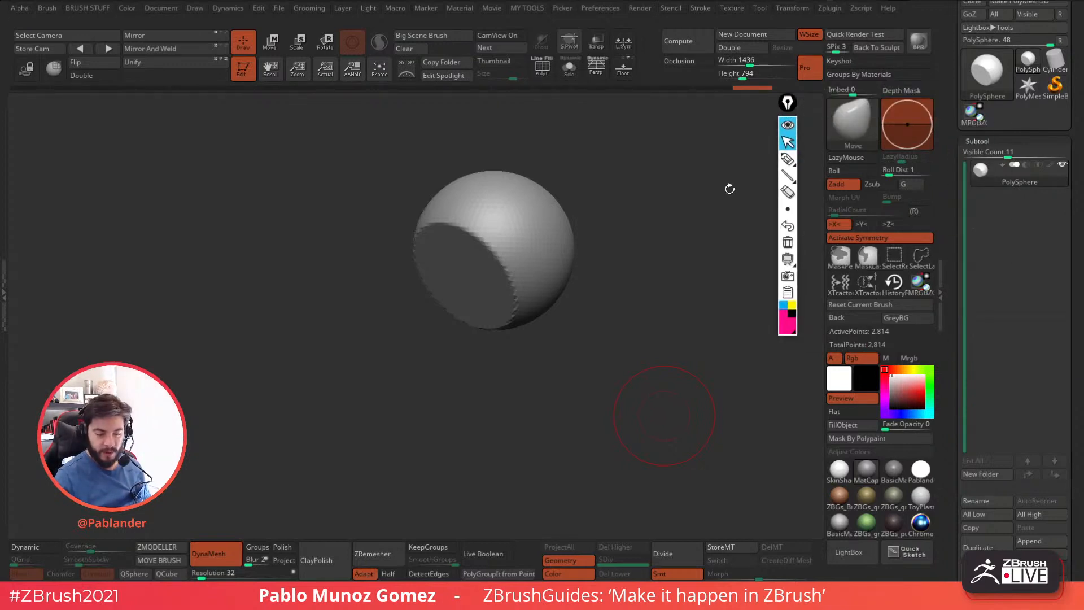
drag(623, 302, 655, 317)
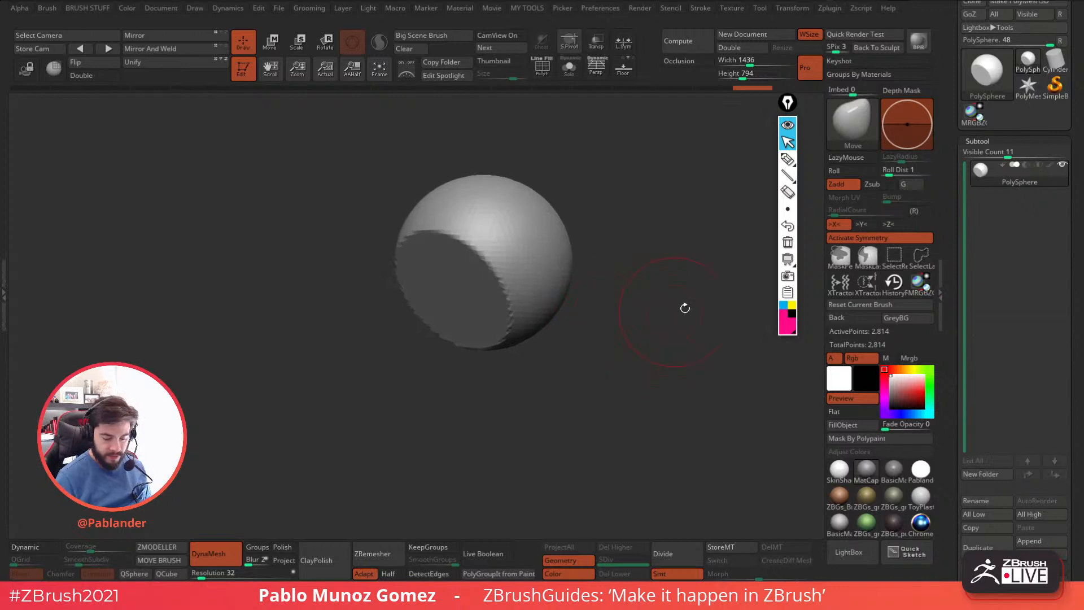
click(793, 306)
click(788, 160)
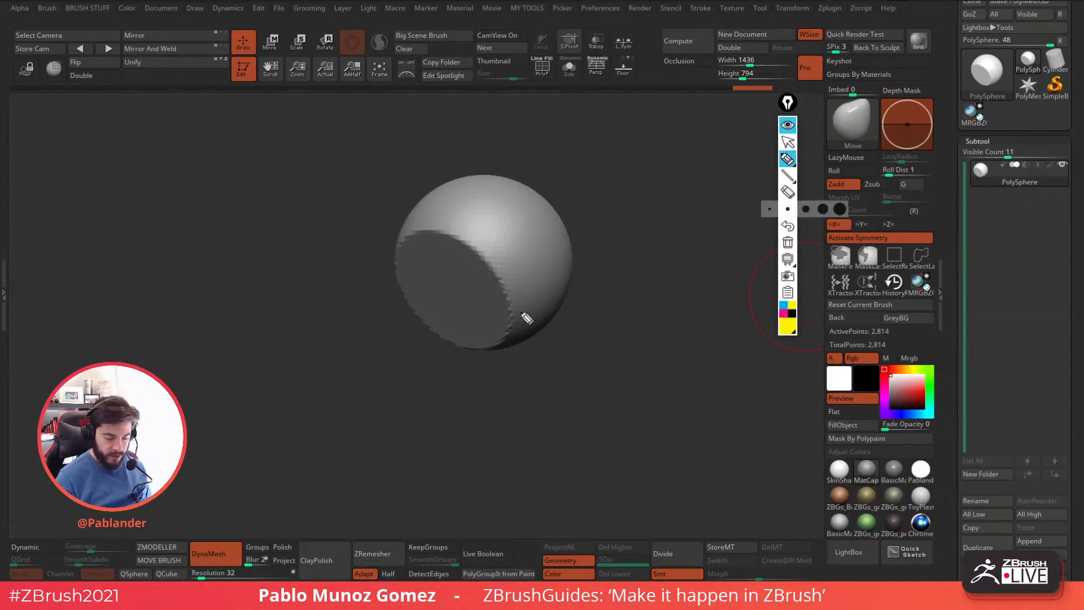
mouse_move(495, 175)
mouse_down()
mouse_move(449, 204)
mouse_move(419, 291)
mouse_move(421, 328)
mouse_move(449, 340)
mouse_up()
mouse_move(425, 270)
mouse_down()
mouse_move(444, 337)
mouse_move(455, 324)
mouse_up()
drag(433, 270, 495, 287)
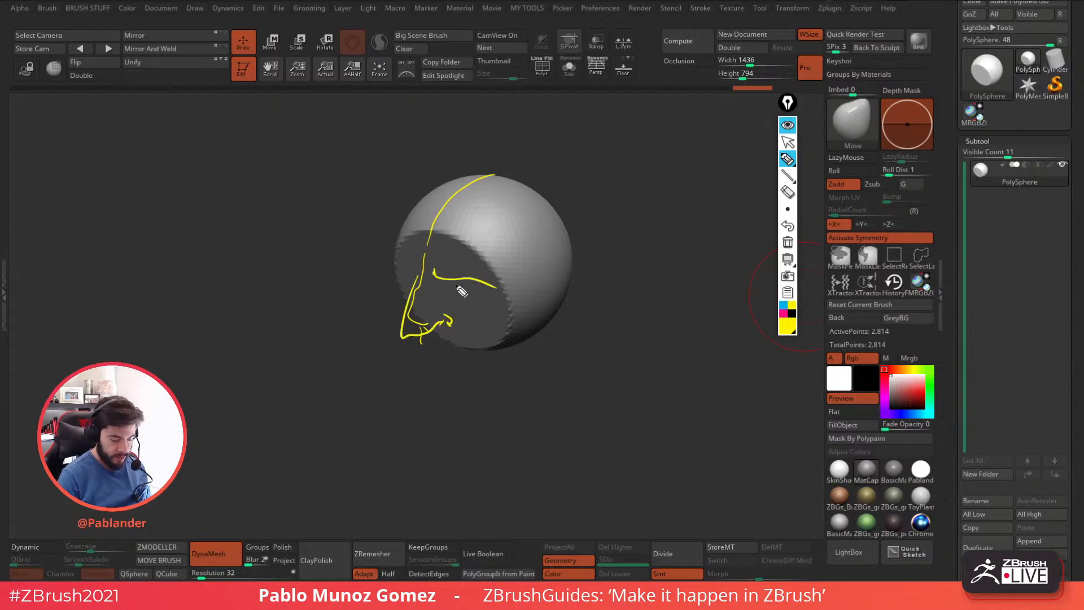
Add the moustache, jaw, neck, ear and upper head outline to the yellow head sketch.
mouse_move(422, 354)
mouse_down()
mouse_move(412, 350)
mouse_move(457, 365)
mouse_move(417, 367)
mouse_move(449, 416)
mouse_move(520, 368)
mouse_move(517, 480)
mouse_move(537, 372)
mouse_up()
mouse_move(551, 341)
mouse_down()
mouse_move(599, 274)
mouse_move(562, 319)
mouse_move(576, 313)
mouse_up()
mouse_move(588, 247)
mouse_down()
mouse_move(592, 261)
mouse_move(589, 238)
mouse_up()
mouse_move(588, 218)
mouse_down()
mouse_move(484, 161)
mouse_move(392, 219)
mouse_up()
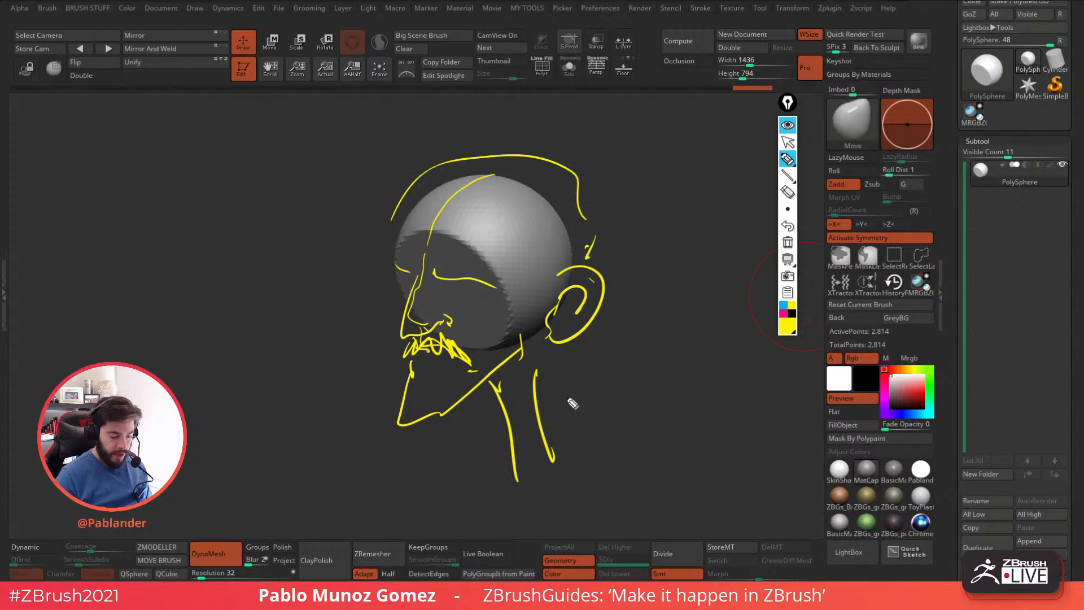
Clear the yellow sketch and outline the flat face plane, eye line and muzzle shape in blue.
click(795, 309)
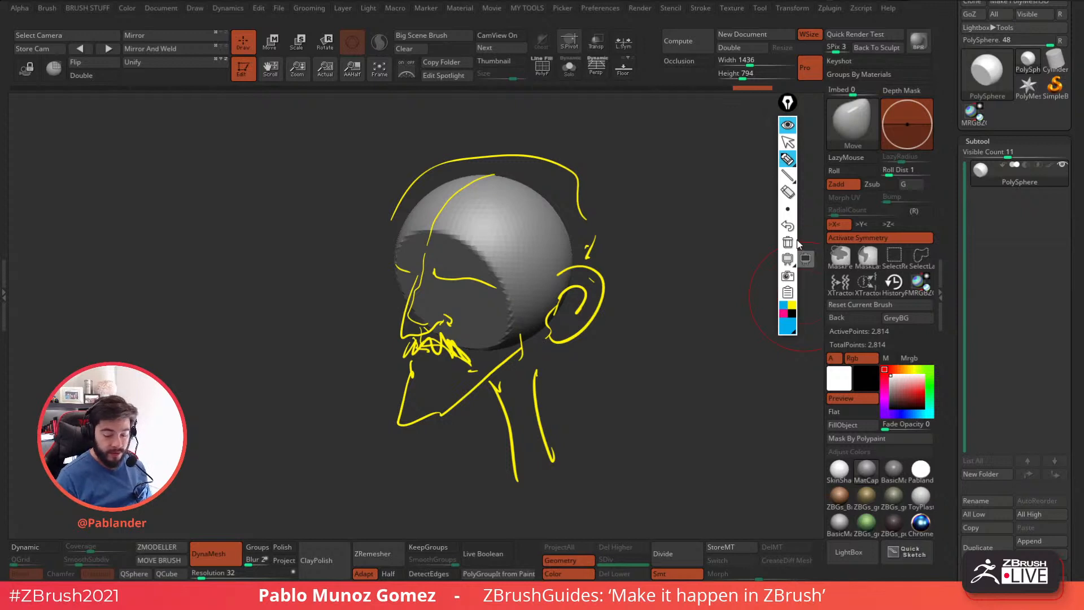
click(788, 243)
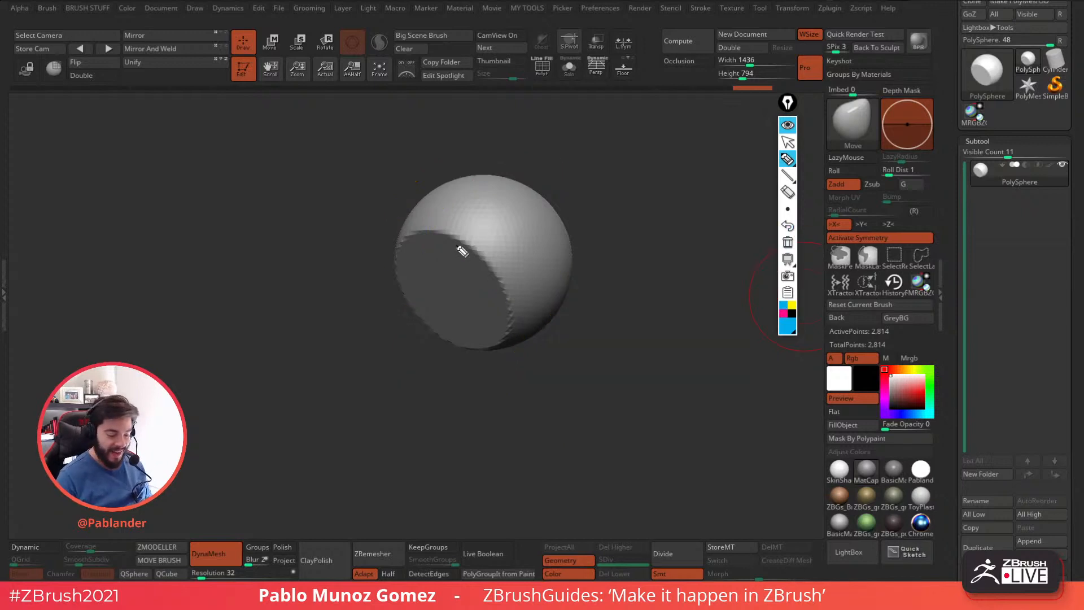
mouse_move(418, 241)
mouse_down()
mouse_move(463, 244)
mouse_move(497, 347)
mouse_move(399, 262)
mouse_move(423, 232)
mouse_up()
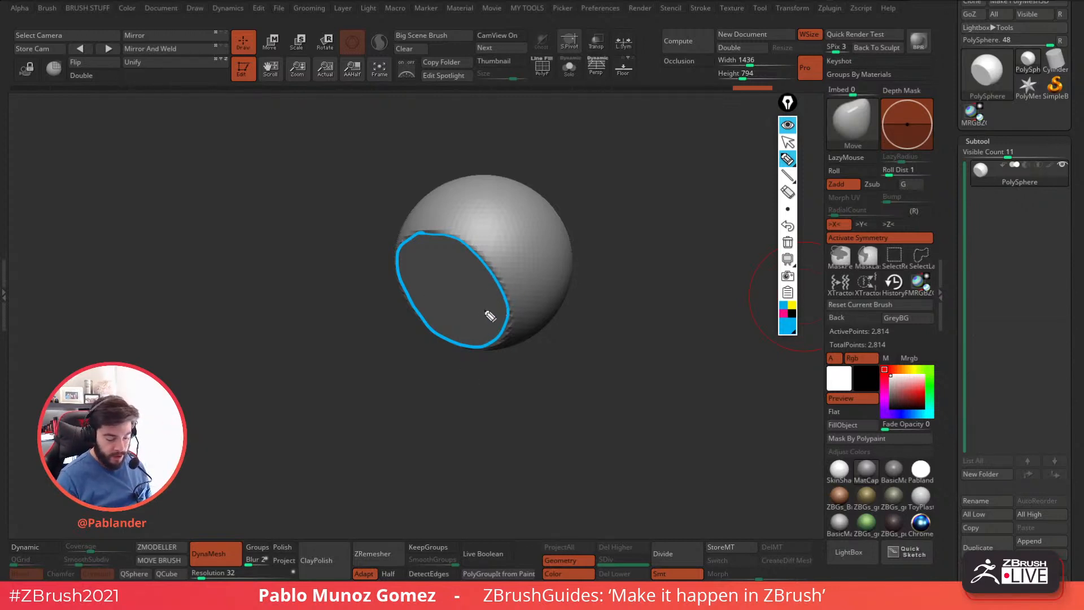
mouse_move(505, 295)
mouse_down()
mouse_move(450, 356)
mouse_move(517, 312)
mouse_up()
mouse_move(402, 289)
mouse_down()
mouse_move(395, 331)
mouse_move(473, 362)
mouse_move(452, 297)
mouse_move(514, 295)
mouse_up()
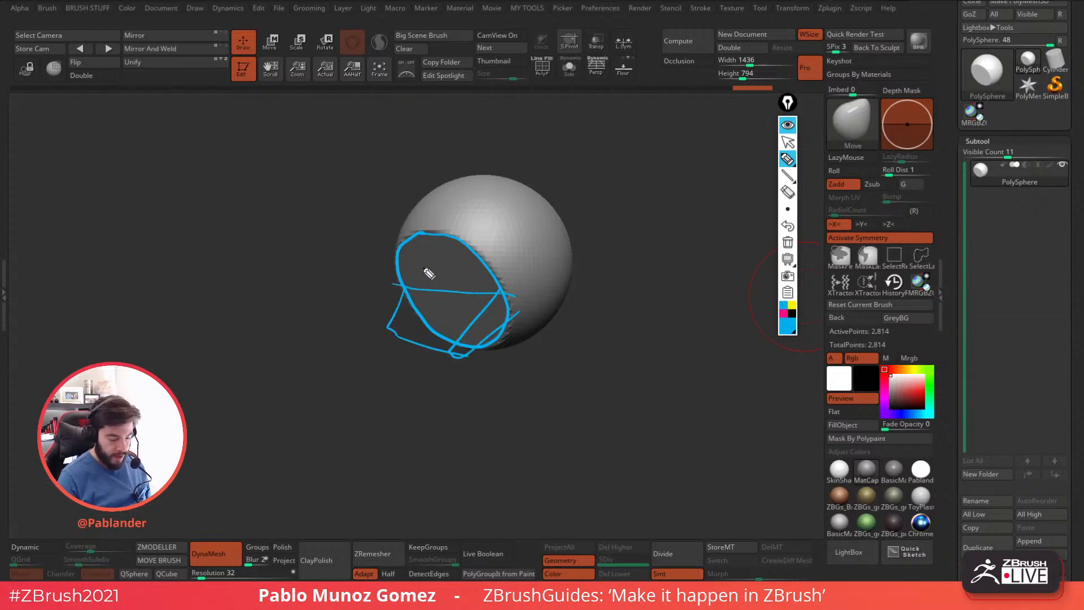
mouse_move(425, 272)
mouse_down()
mouse_move(395, 371)
mouse_move(437, 334)
mouse_move(423, 375)
mouse_move(467, 404)
mouse_move(469, 355)
mouse_up()
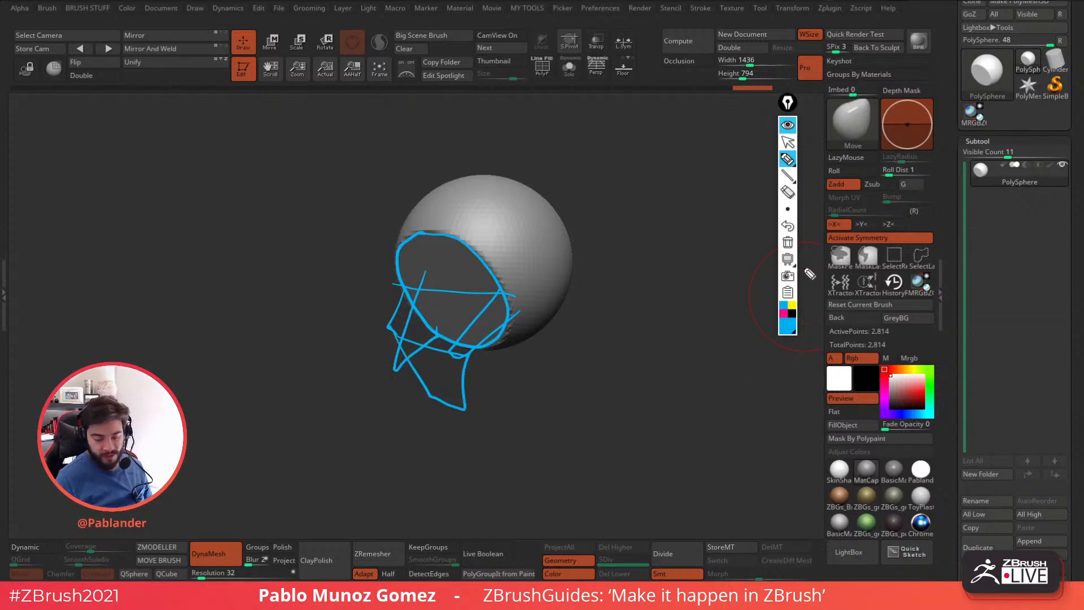
Erase the blue annotations and collapse the annotation toolbar.
click(788, 242)
click(788, 123)
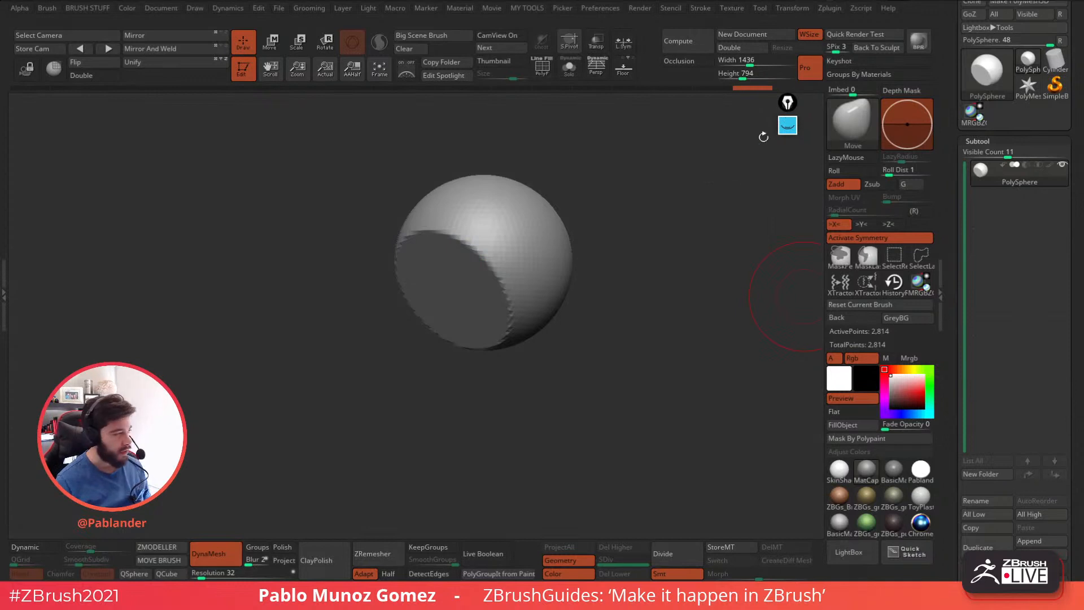
drag(616, 332, 641, 343)
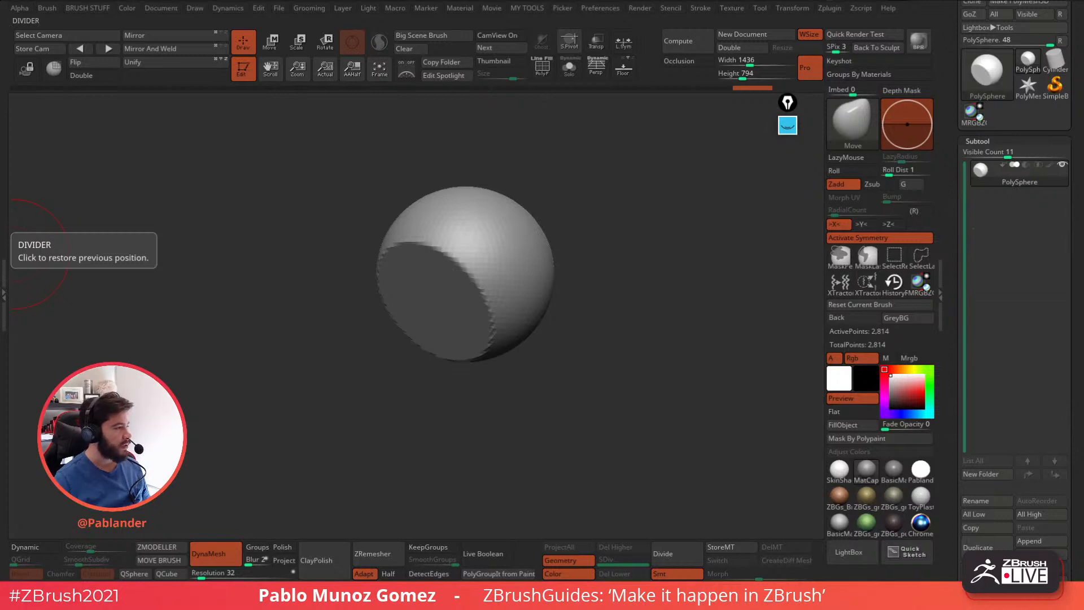
drag(603, 326, 618, 324)
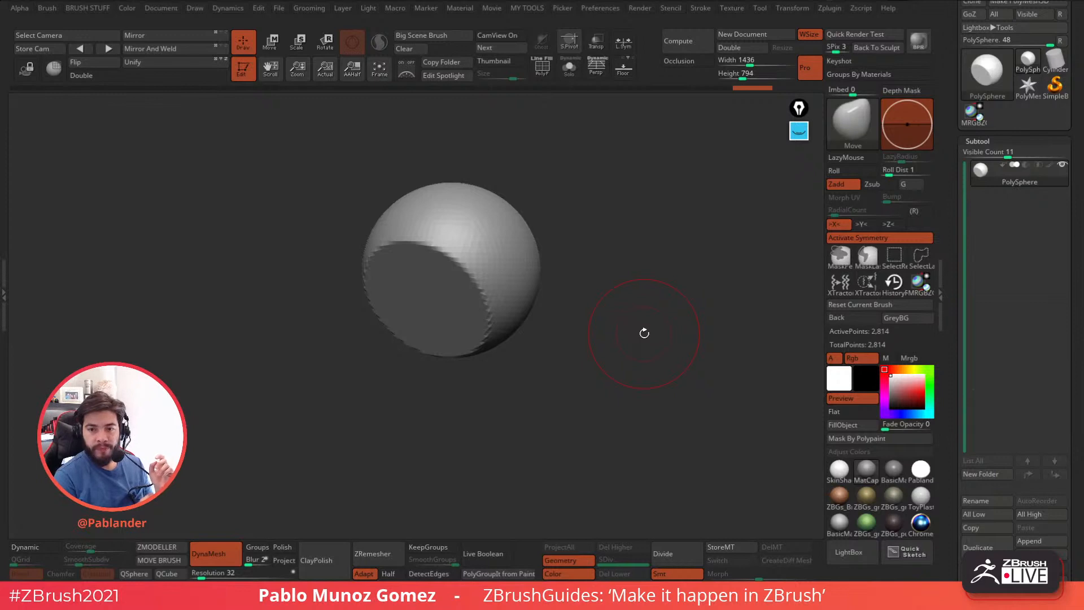
Append a Cylinder3D as a subtool and select it with the Move gizmo active.
drag(645, 334, 631, 361)
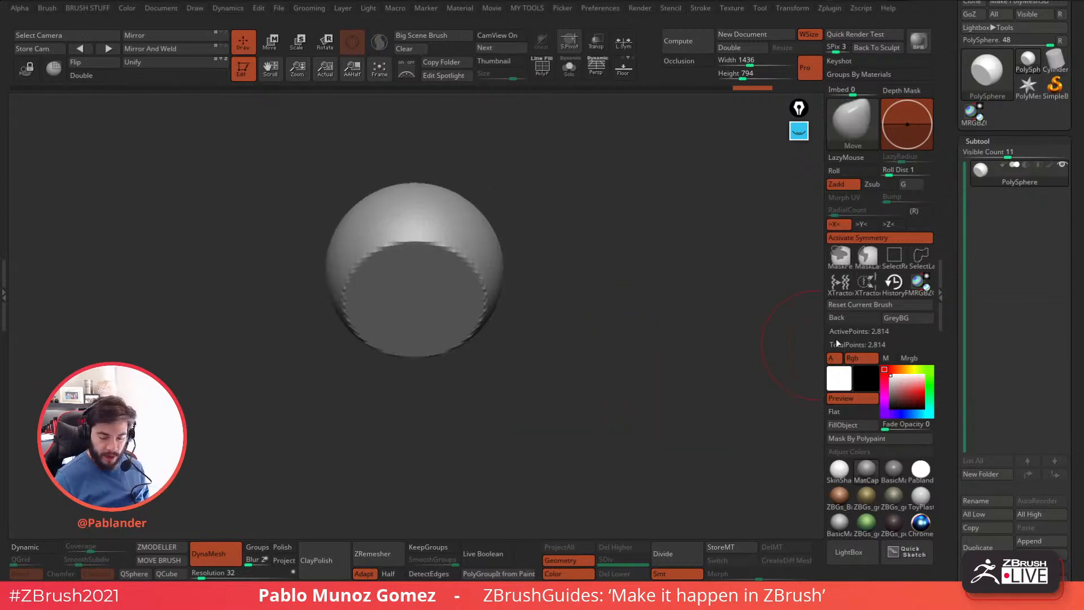
drag(953, 383, 955, 126)
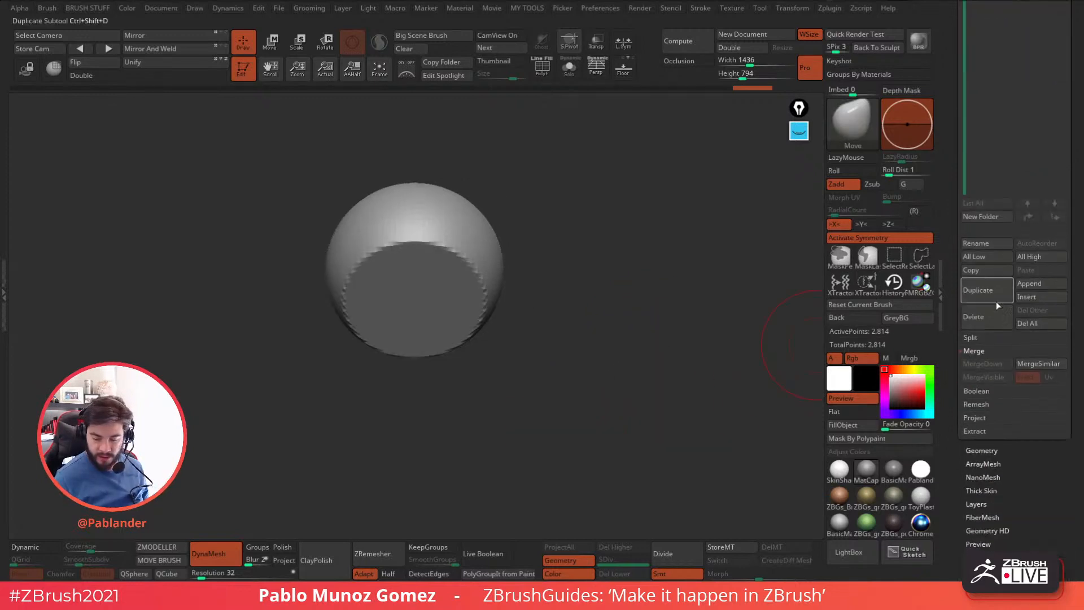
click(1041, 284)
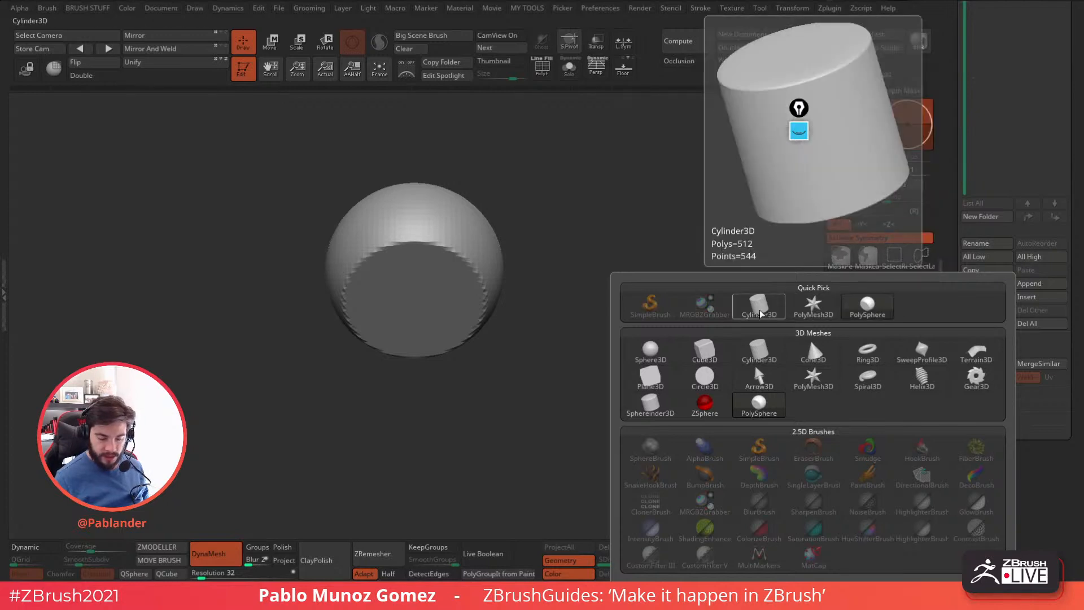
drag(956, 279, 957, 332)
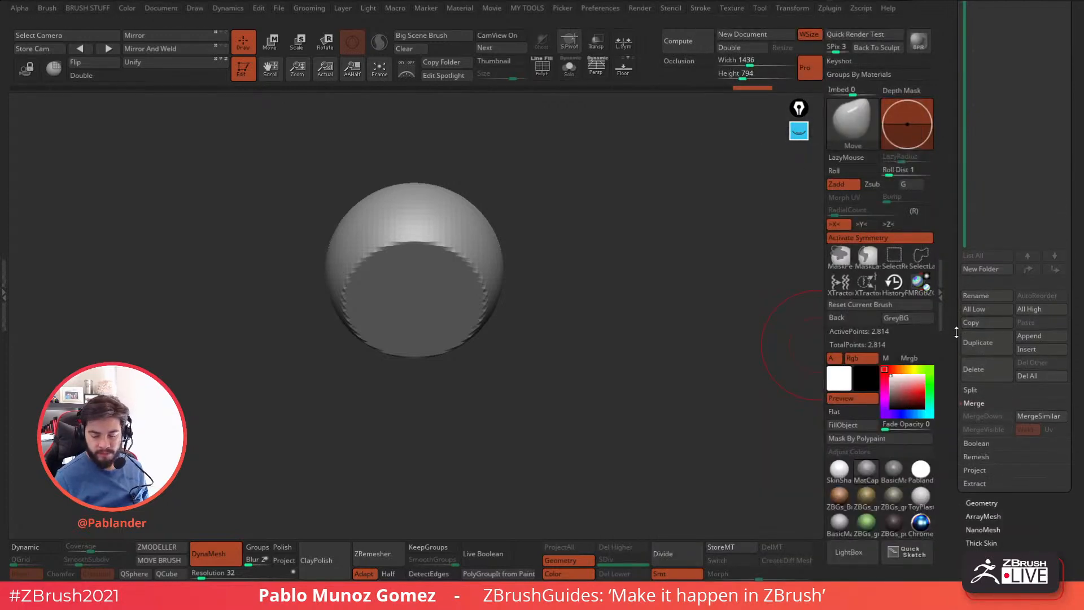
click(1029, 336)
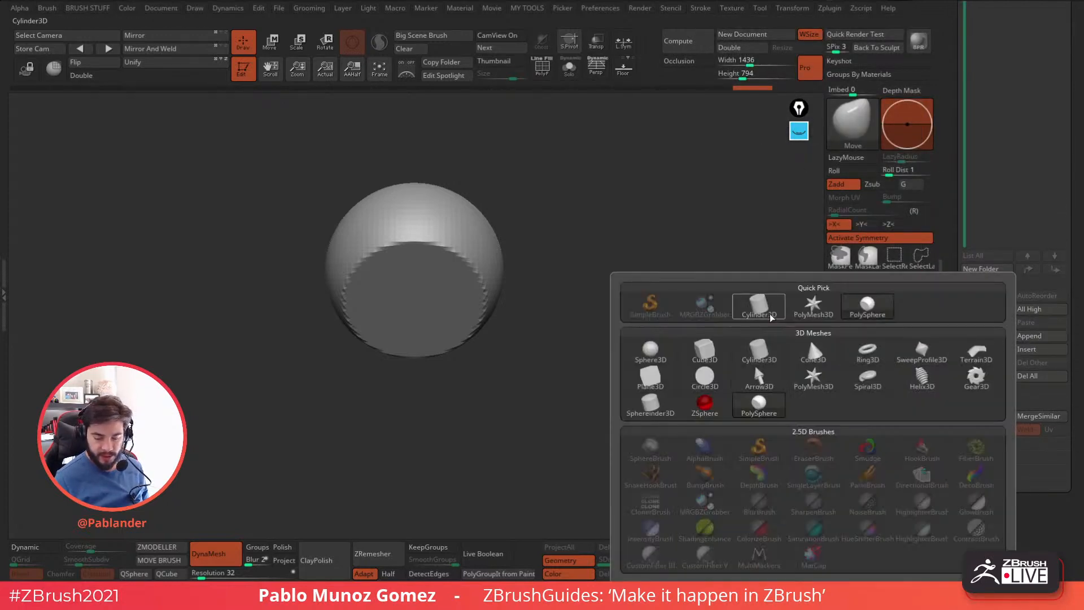
click(738, 305)
click(992, 169)
key(w)
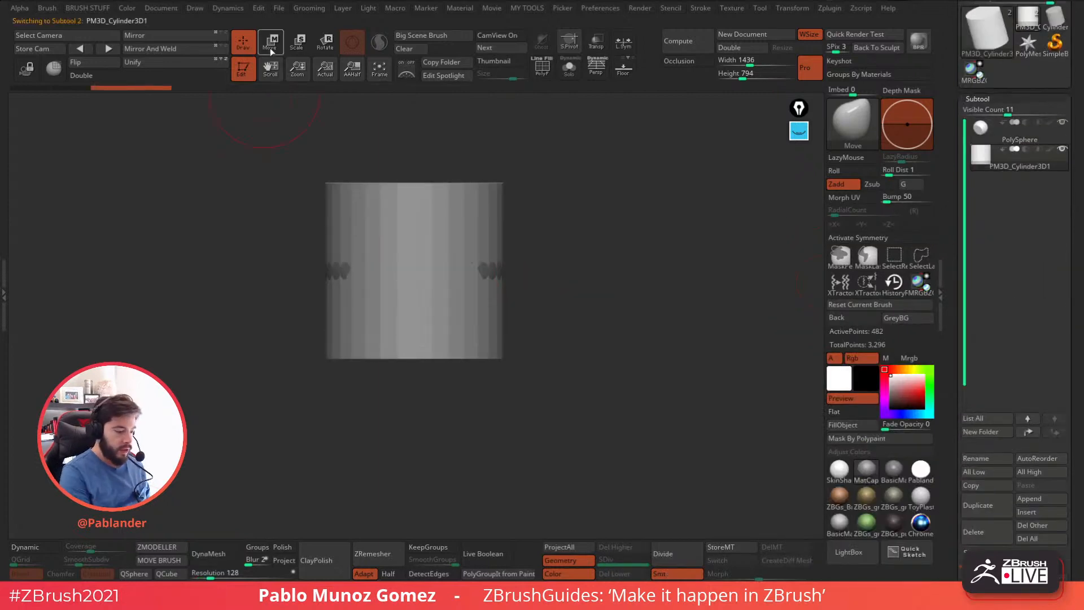
Scale down and flatten the cylinder, then rotate it to lie against the sphere's clipped face plane.
drag(464, 252, 444, 344)
drag(419, 267, 405, 280)
drag(465, 225, 500, 237)
drag(450, 284, 445, 288)
shift+drag(588, 236, 460, 235)
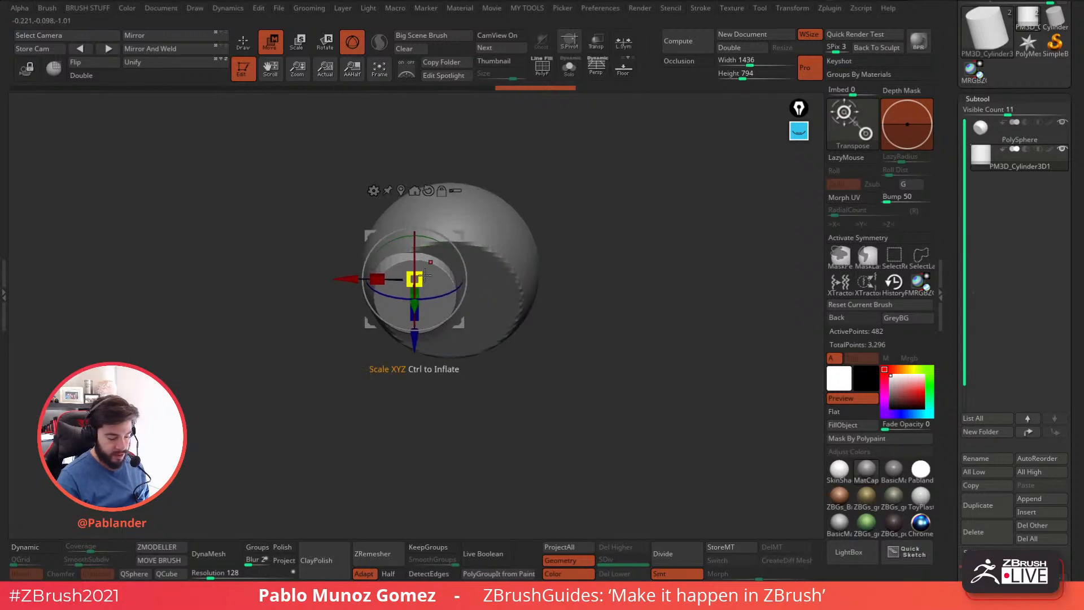
drag(542, 265, 603, 263)
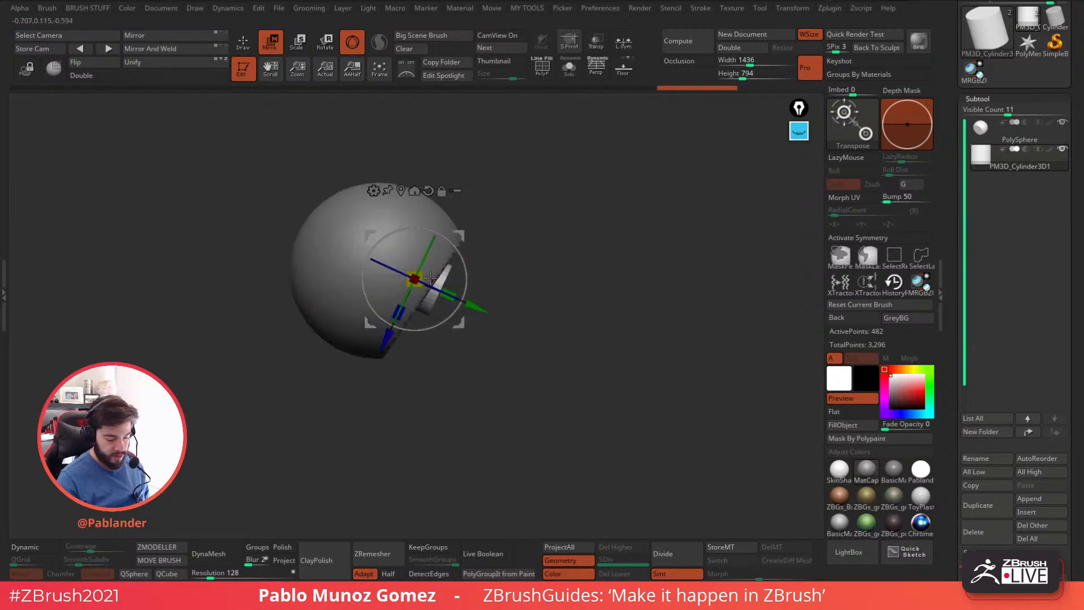
drag(469, 265, 471, 265)
Push the cylinder disc into the face plane and shift it to one side as an eye shape.
drag(556, 242, 616, 217)
drag(538, 231, 493, 264)
drag(391, 294, 398, 291)
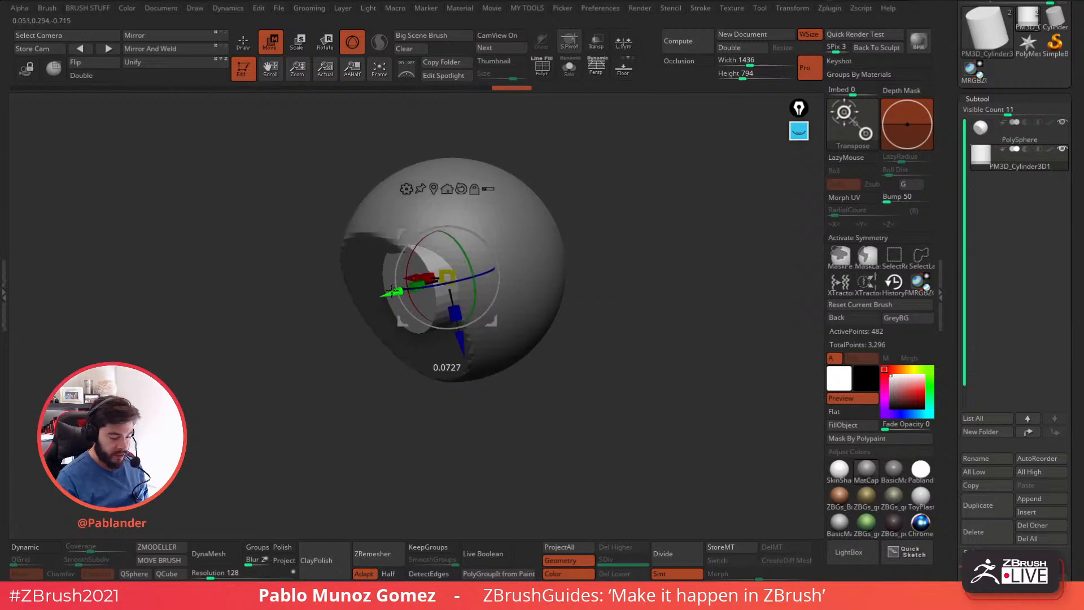
shift+drag(610, 219, 634, 211)
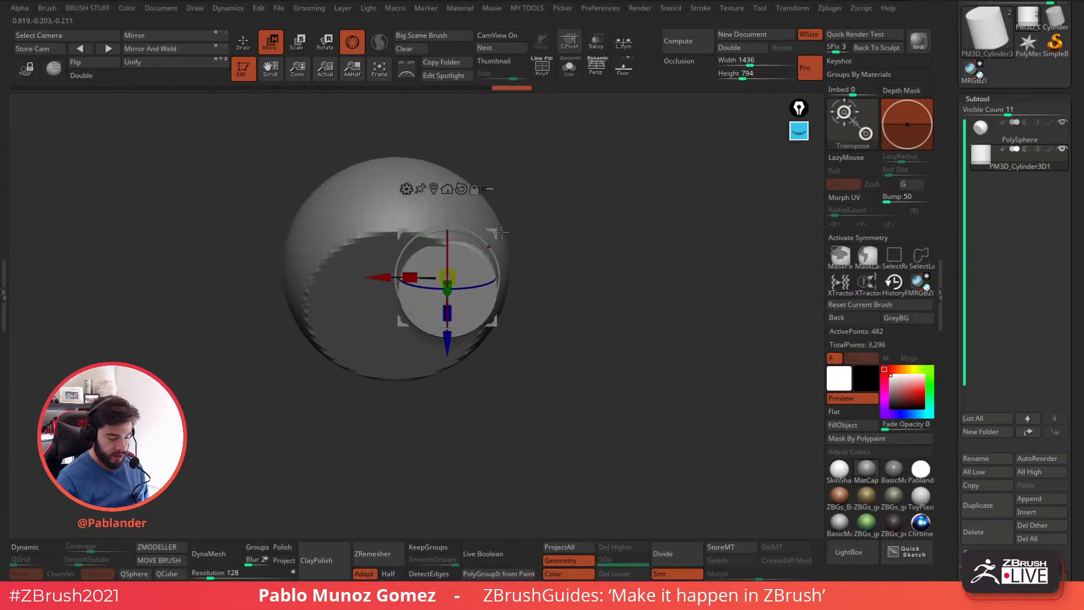
mouse_move(507, 233)
mouse_down()
mouse_move(520, 296)
mouse_move(504, 285)
mouse_move(507, 230)
mouse_up()
drag(507, 246, 508, 251)
right_drag(503, 253, 470, 259)
Fine-tune the eye cylinder's angle, depth and position so it meets the outer edge of the head.
mouse_move(460, 269)
mouse_down()
mouse_move(461, 259)
mouse_move(403, 301)
mouse_up()
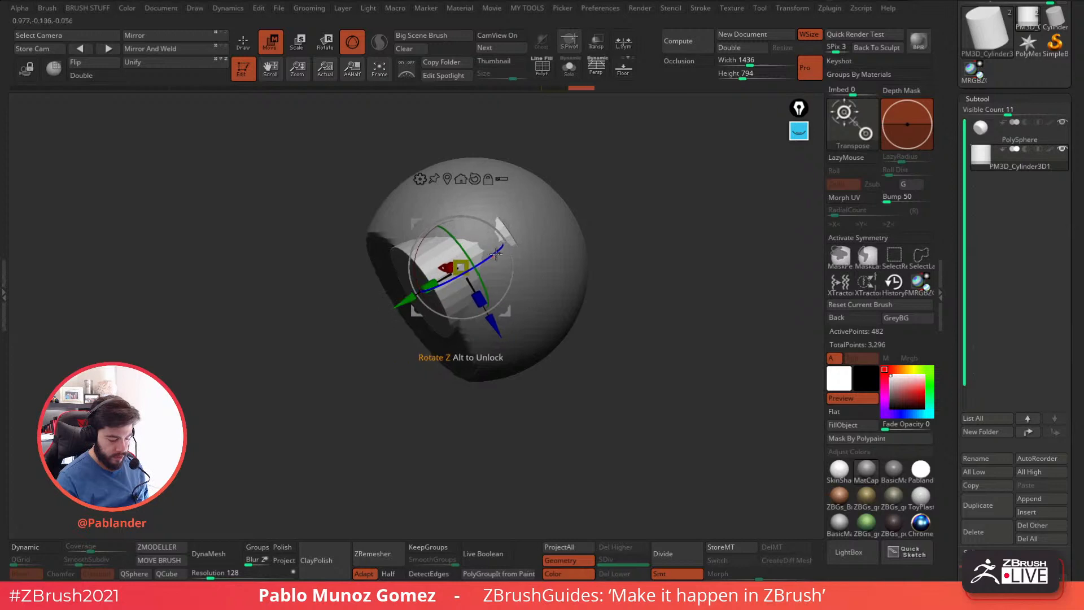
drag(490, 257, 491, 256)
drag(430, 286, 434, 284)
shift+drag(601, 228, 604, 228)
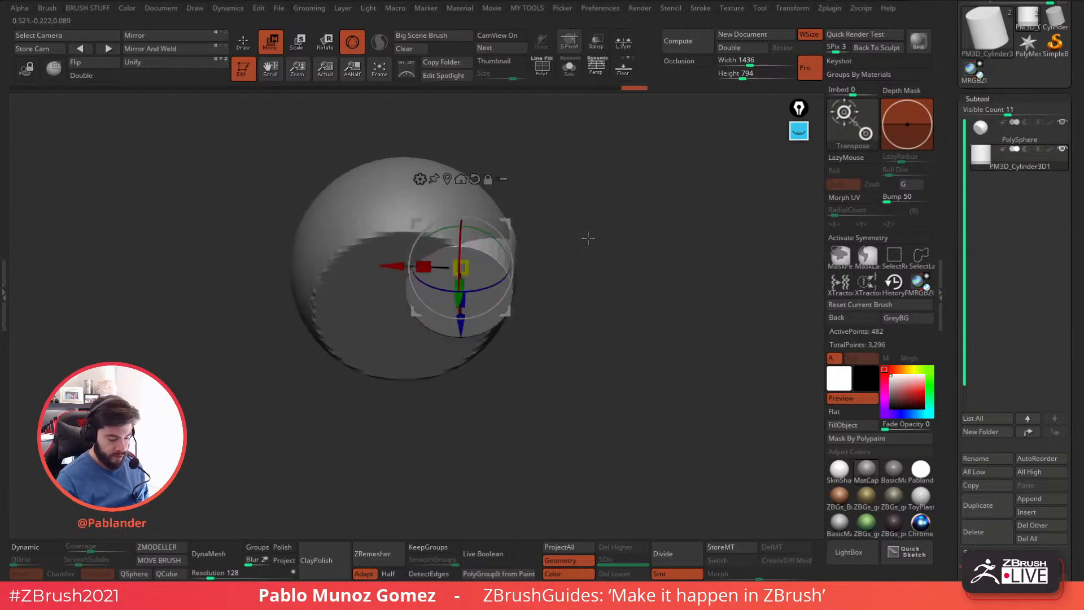
drag(506, 223, 505, 224)
mouse_move(635, 278)
mouse_down()
mouse_move(587, 282)
mouse_move(593, 336)
mouse_move(646, 312)
mouse_move(610, 299)
mouse_move(616, 315)
mouse_up()
key(q)
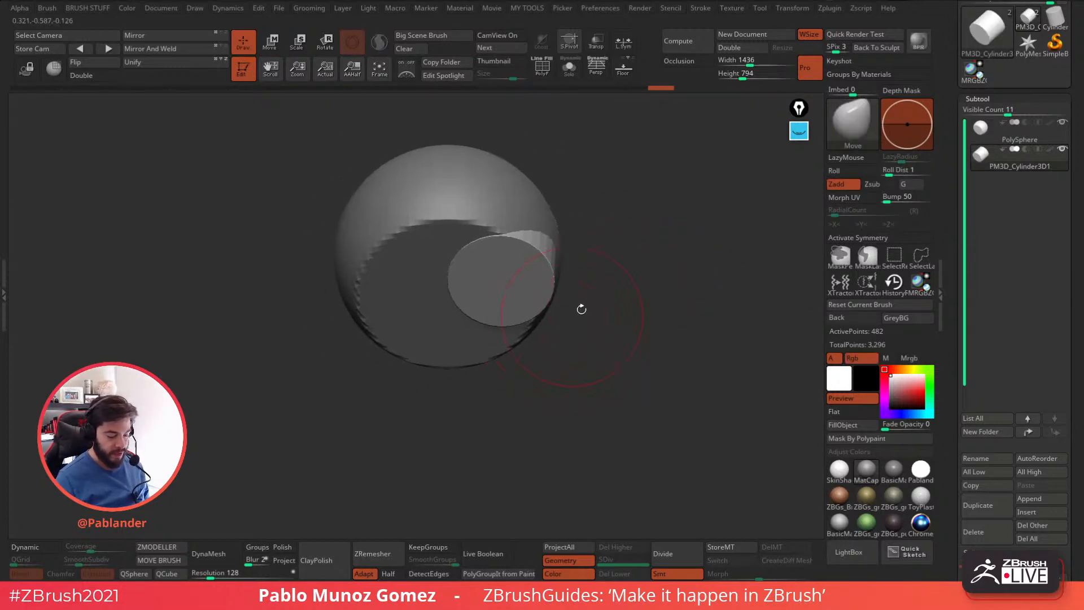
Mirror And Weld the eye cylinder to the other side of the face and activate X symmetry.
drag(575, 376, 455, 358)
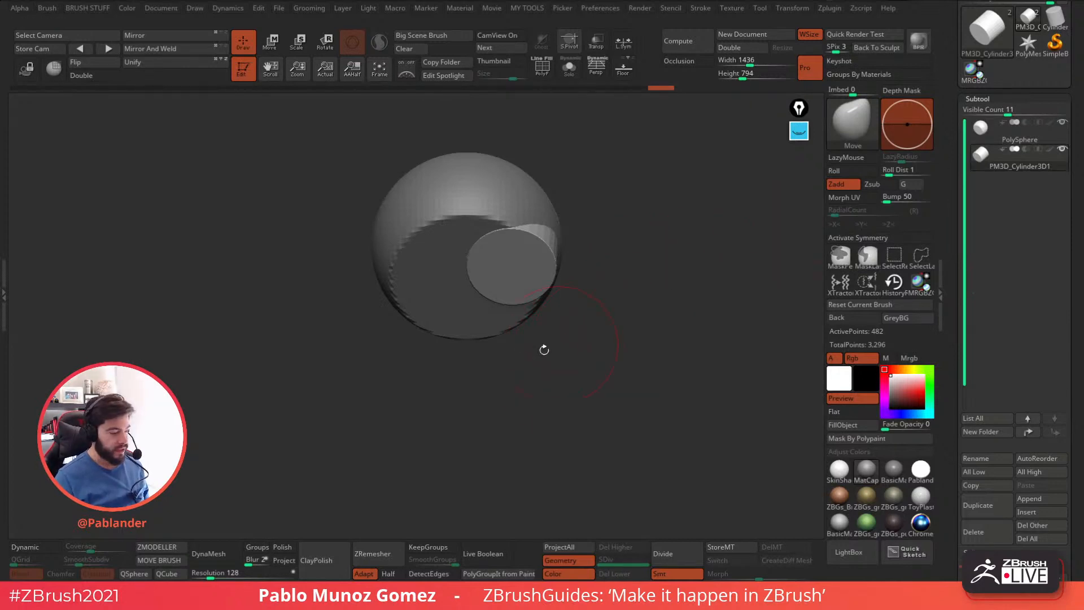
click(172, 50)
click(175, 53)
drag(657, 342, 612, 348)
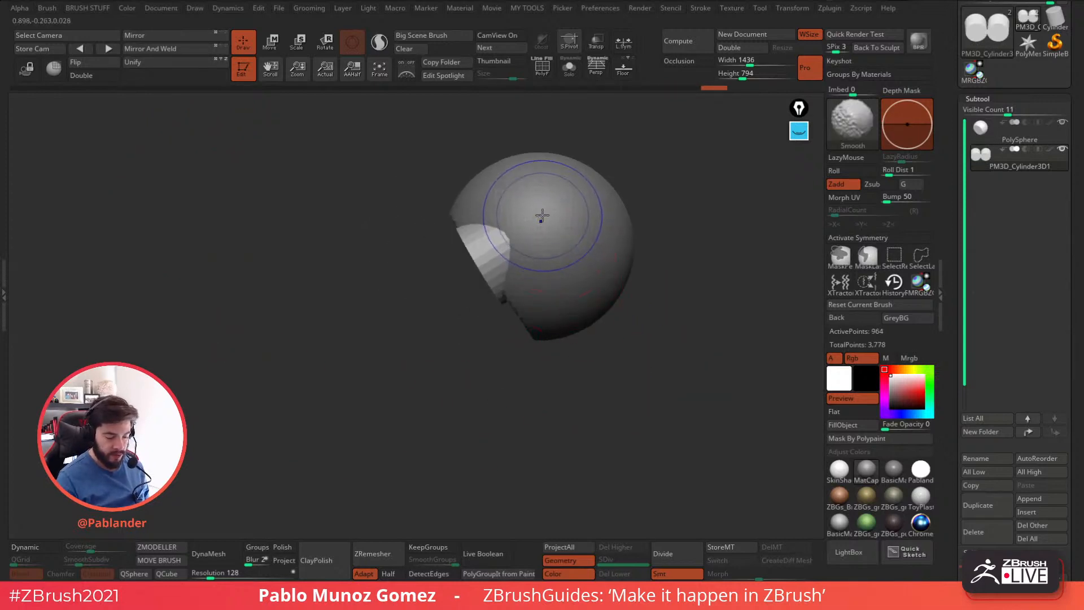
key(x)
mouse_move(527, 423)
mouse_down()
mouse_move(573, 420)
mouse_move(540, 415)
mouse_move(617, 364)
mouse_move(581, 360)
mouse_up()
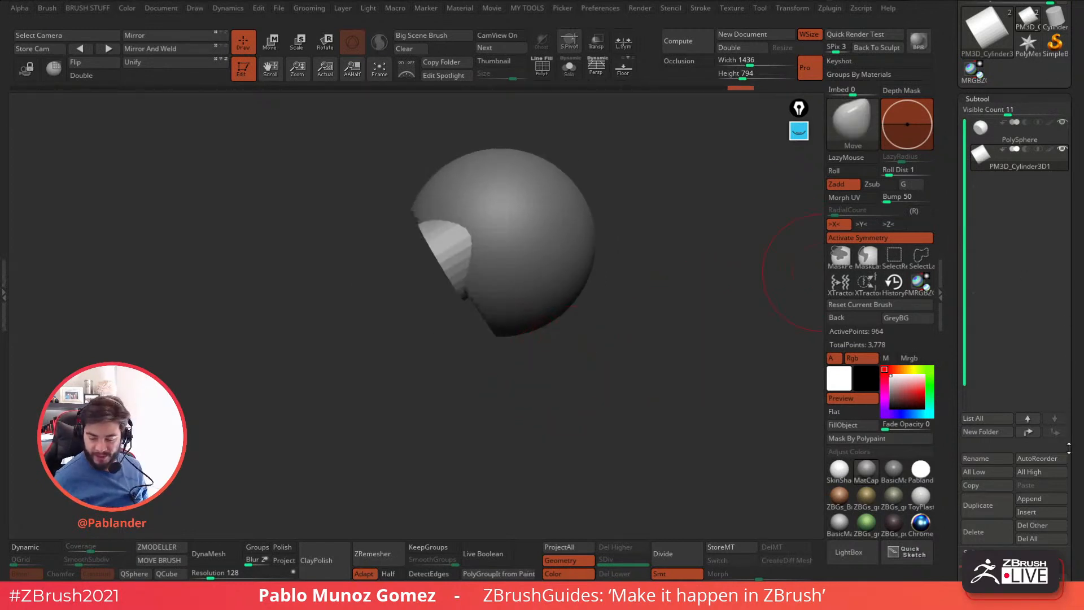
Append a Cube3D subtool, scale it down and move it in front of and below the face plane.
click(1044, 499)
click(705, 351)
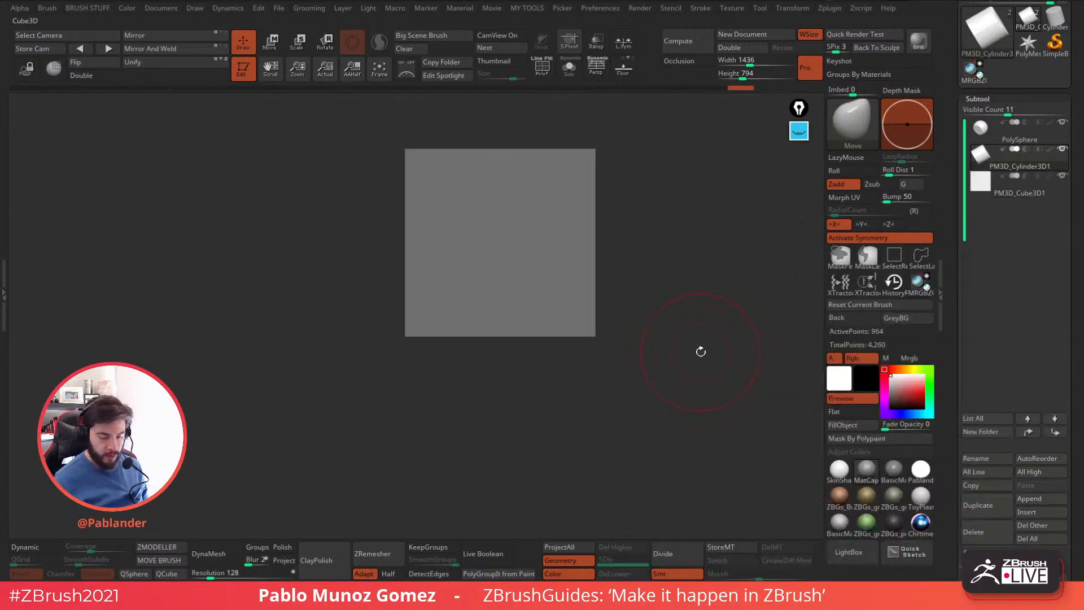
key(w)
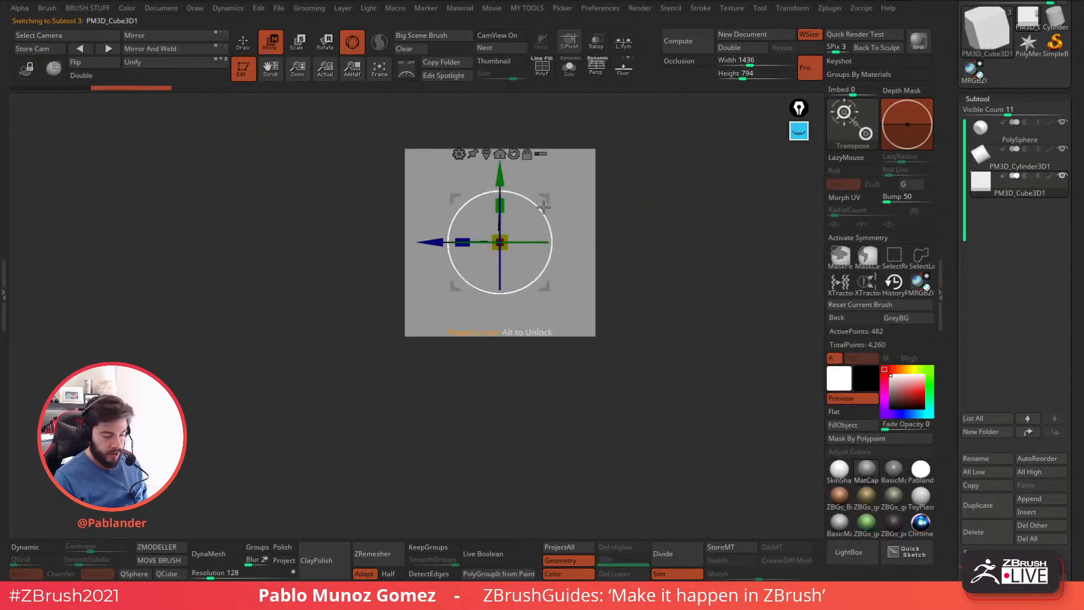
drag(545, 197, 429, 323)
drag(479, 276, 422, 274)
alt+drag(501, 361, 555, 317)
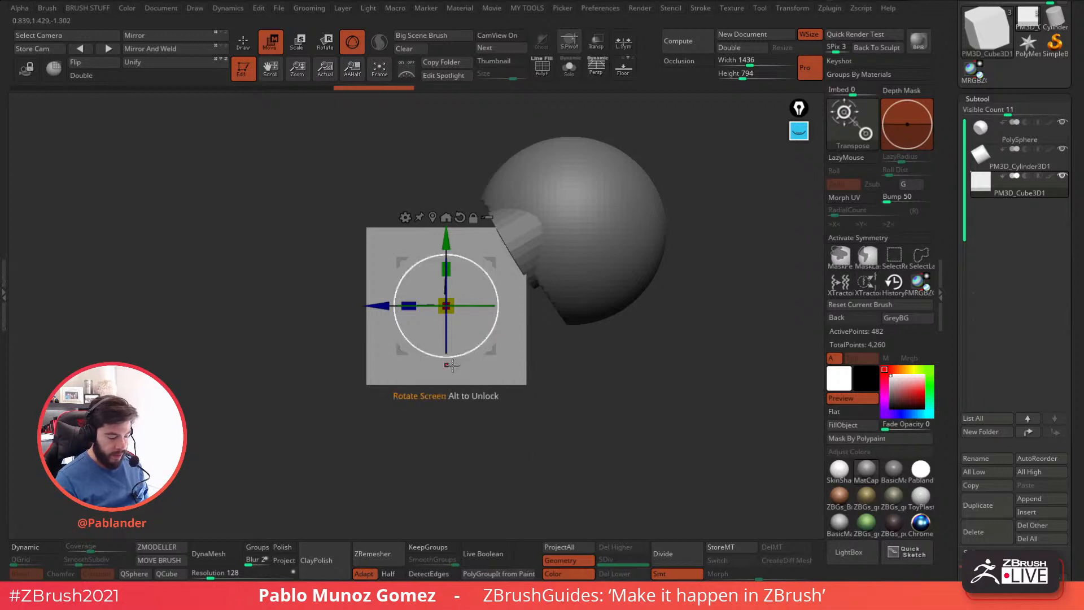
Try to narrow the cube's front end with the Taper deformer, inspect it with PolyFrame on and undo the taper.
click(406, 218)
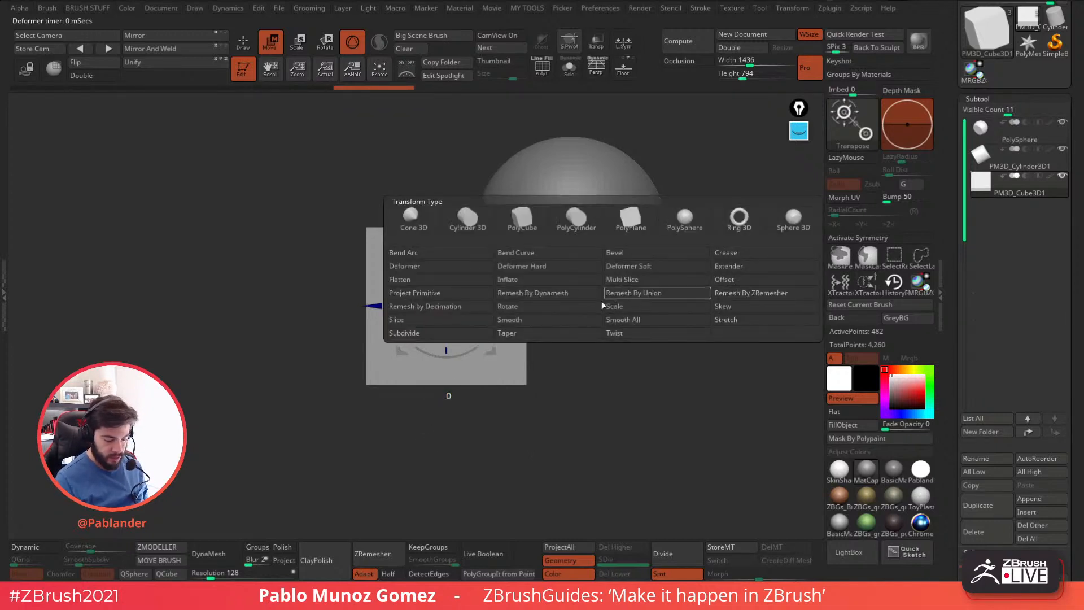
click(534, 334)
drag(453, 430, 507, 382)
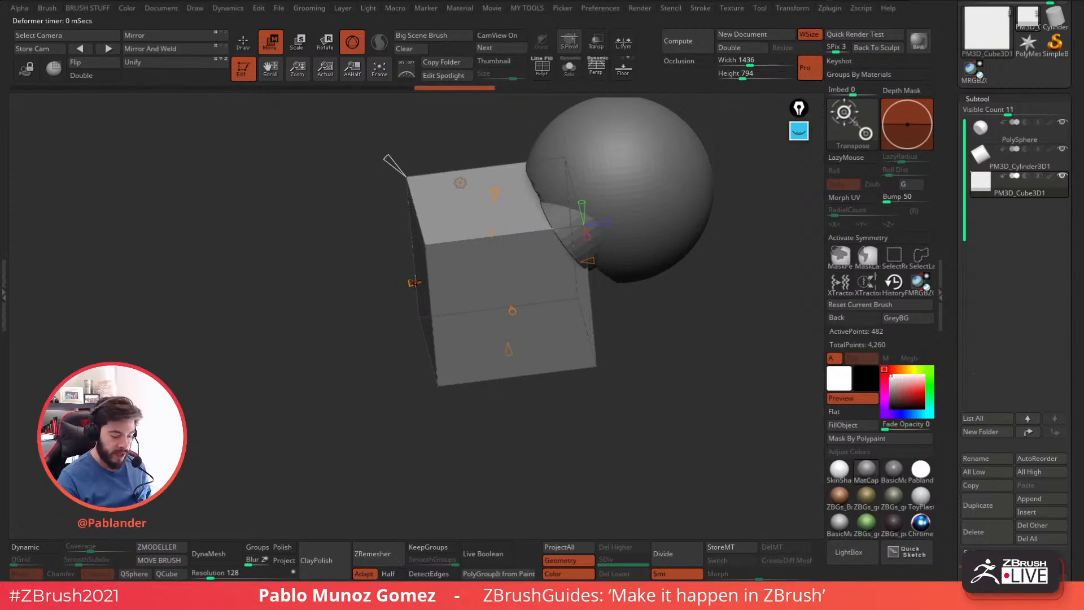
drag(412, 282, 457, 279)
drag(415, 143, 455, 141)
alt+drag(455, 141, 455, 197)
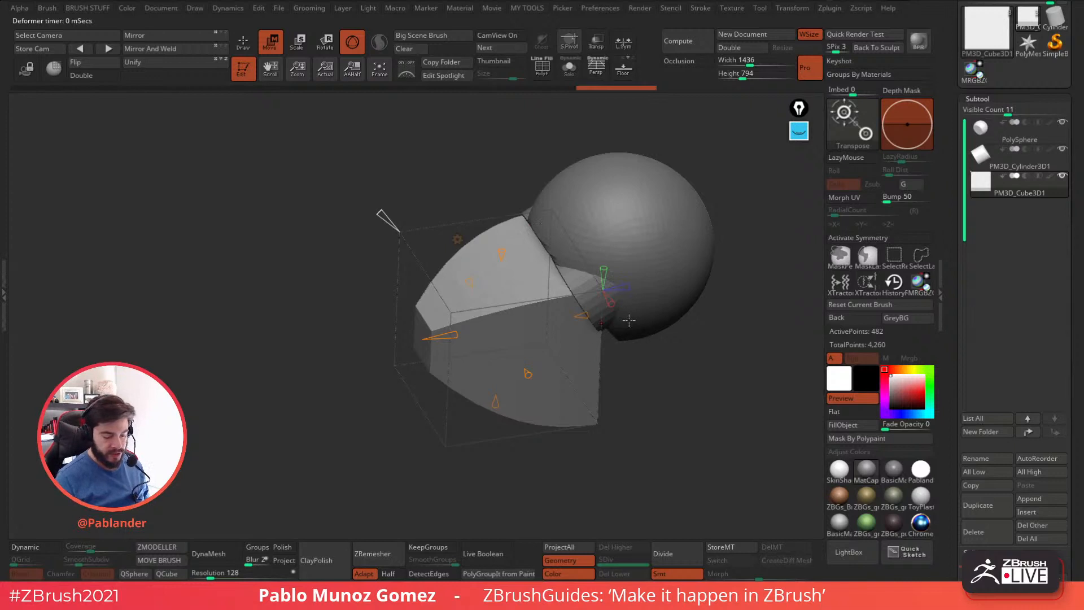
drag(667, 309, 566, 275)
key(shift+f)
drag(654, 426, 653, 361)
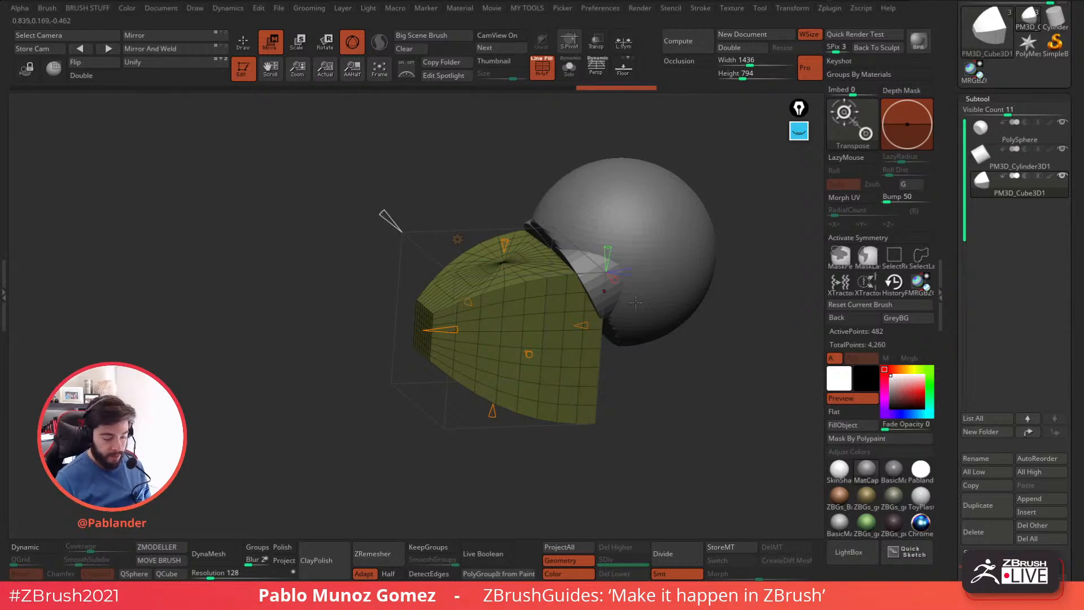
key(ctrl+z)
click(244, 43)
drag(492, 140, 435, 154)
click(271, 43)
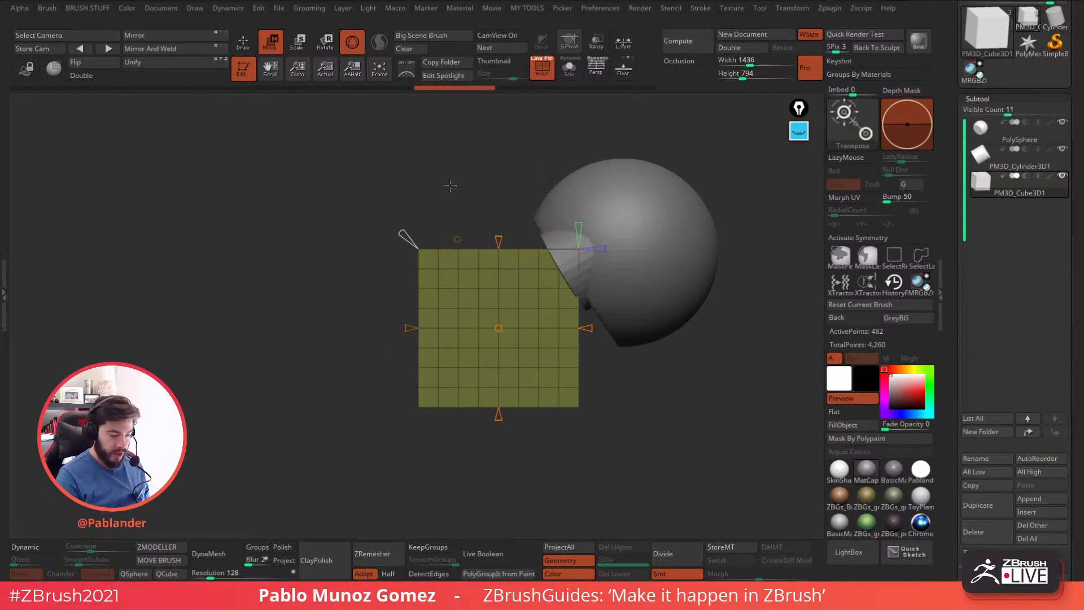
Return the cube to Gizmo 3D, reorient the gizmo, reapply the Taper deformer and narrow the cube toward its front.
click(458, 239)
click(433, 241)
shift+drag(545, 352, 551, 240)
click(458, 239)
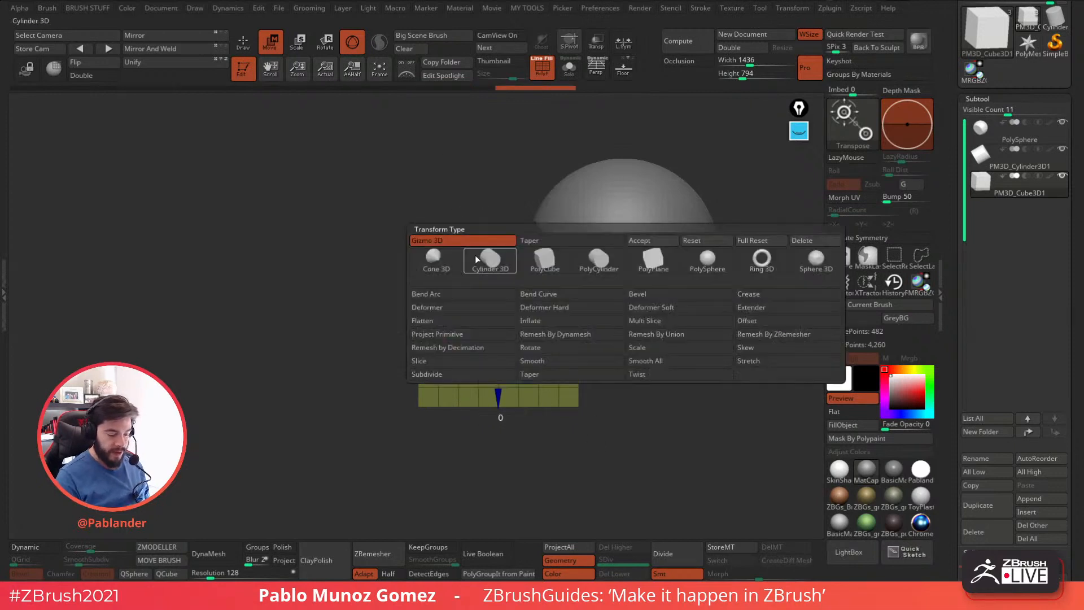
click(543, 375)
drag(409, 326, 459, 327)
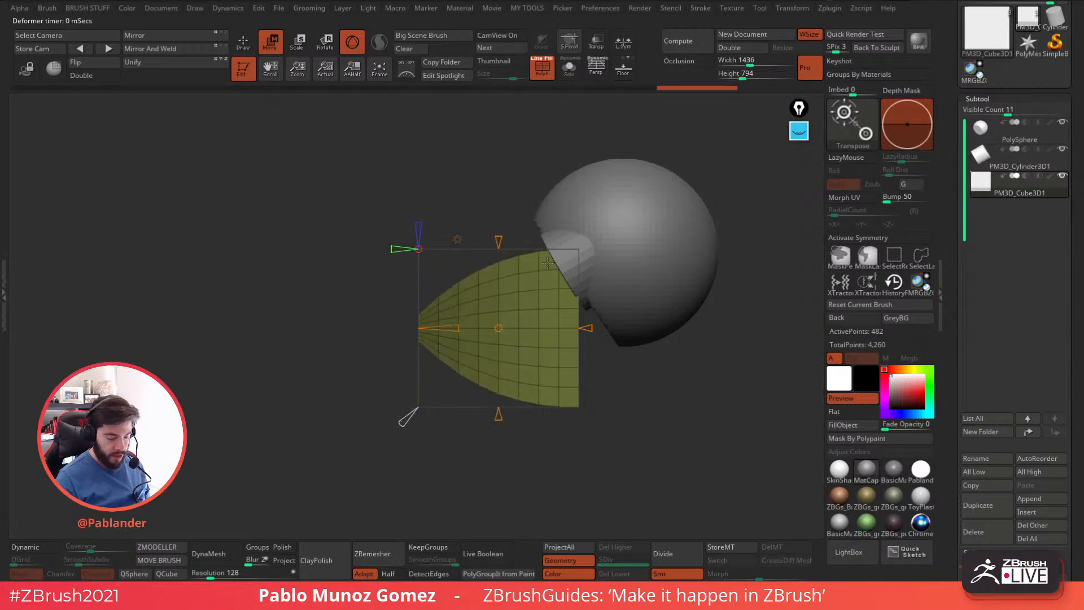
drag(552, 253, 565, 339)
drag(492, 241, 490, 353)
drag(424, 261, 416, 261)
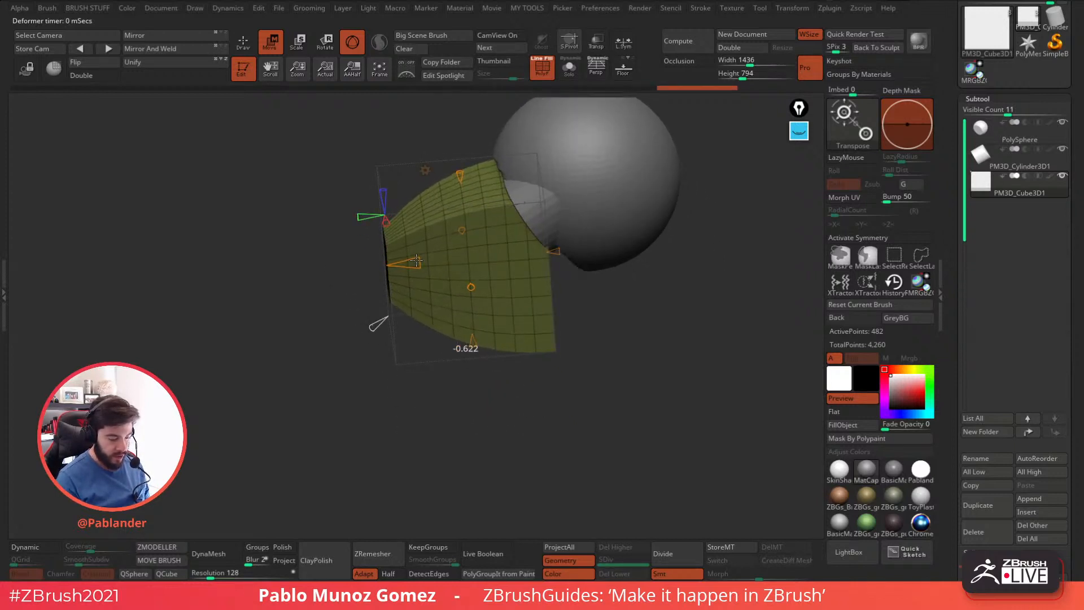
Straighten the curved sides of the tapered cube by adjusting the deformer's curvature.
alt+drag(556, 282, 613, 319)
drag(500, 315, 567, 387)
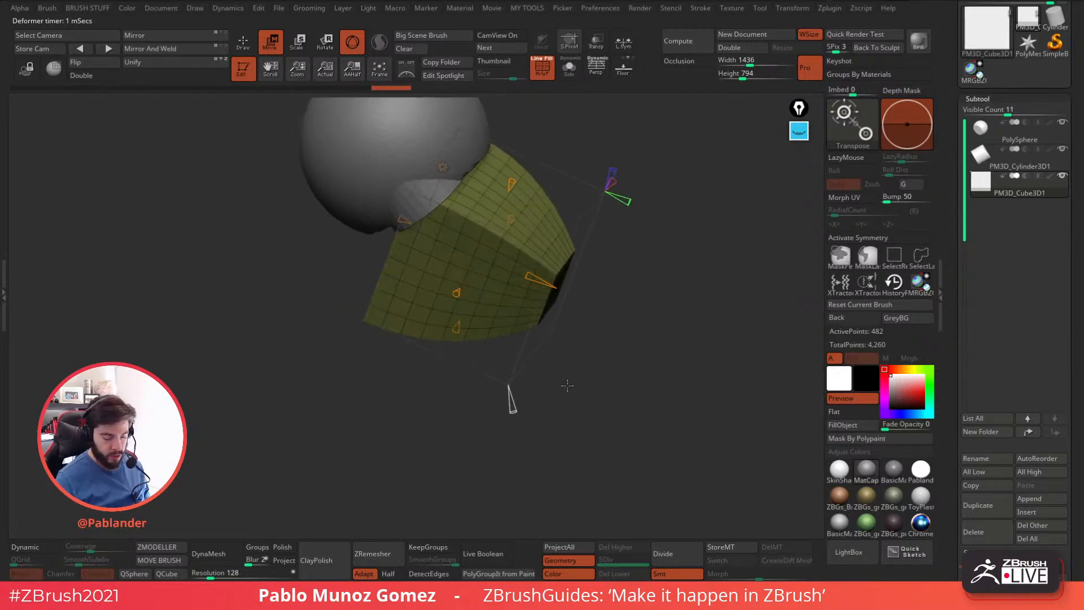
alt+drag(637, 208, 630, 232)
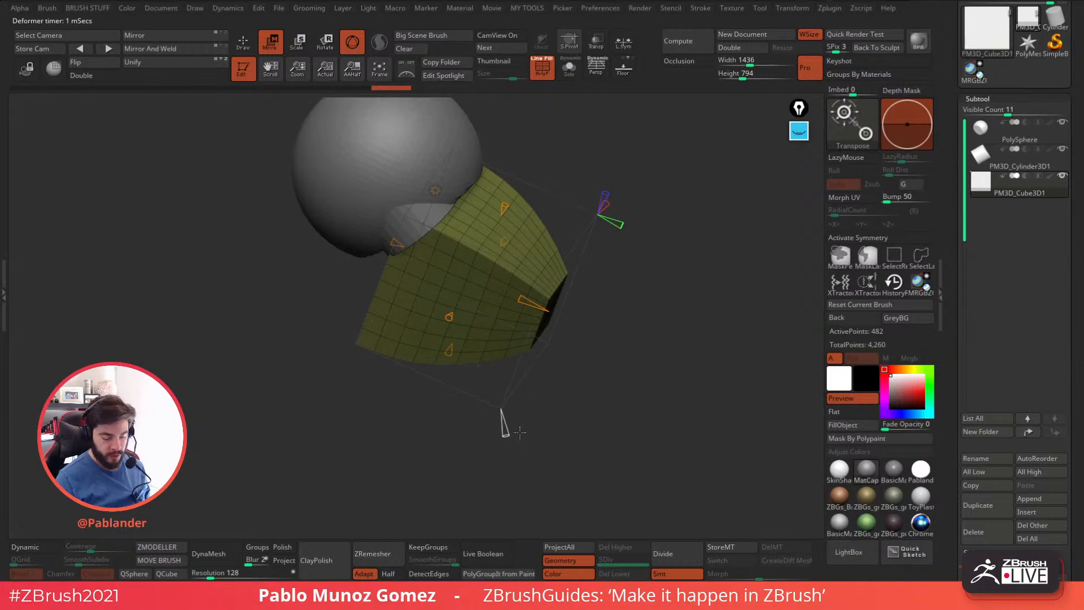
drag(500, 410, 500, 411)
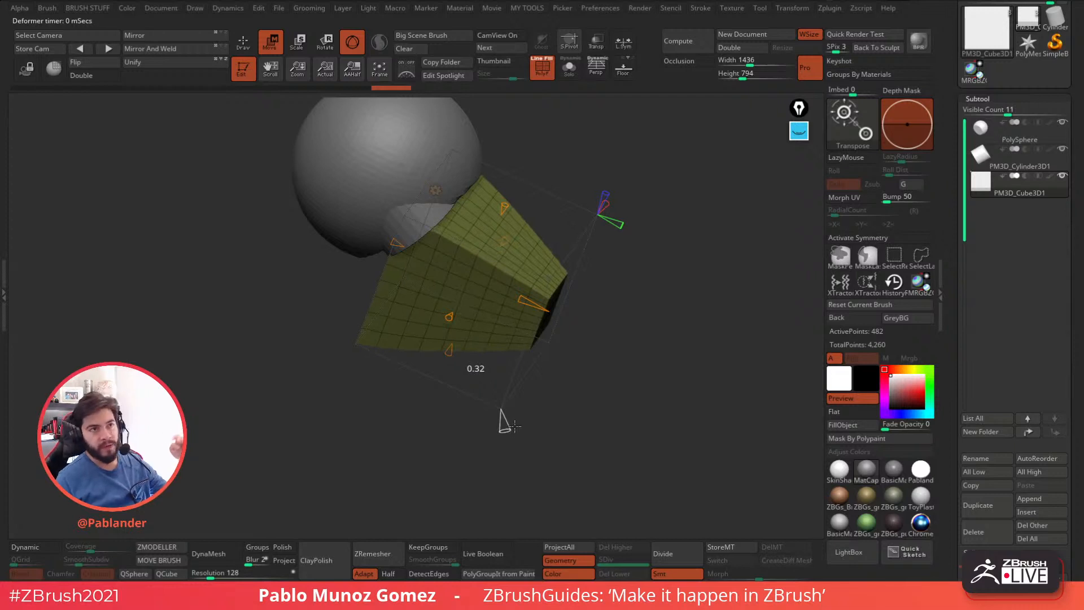
drag(502, 419, 519, 399)
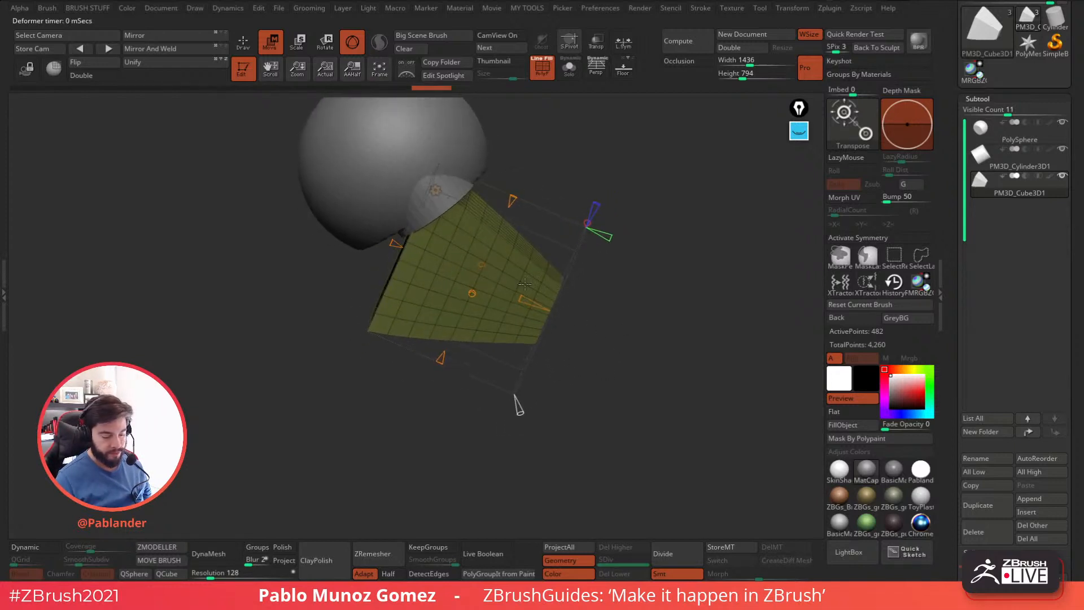
Accept the taper, then rotate and move the wedge below the eye cylinders to form the muzzle.
click(435, 190)
click(643, 196)
drag(662, 302, 545, 312)
drag(476, 278, 469, 273)
drag(508, 238, 487, 278)
drag(578, 253, 546, 272)
drag(478, 238, 493, 262)
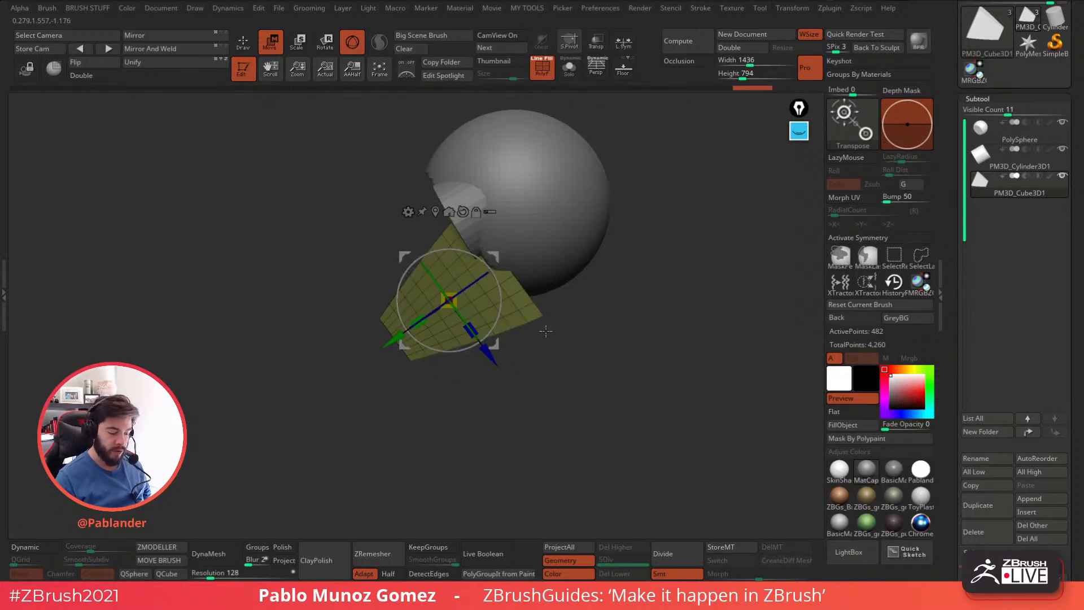
Nudge the muzzle wedge closer to the lower face in side view.
alt+drag(586, 320, 540, 330)
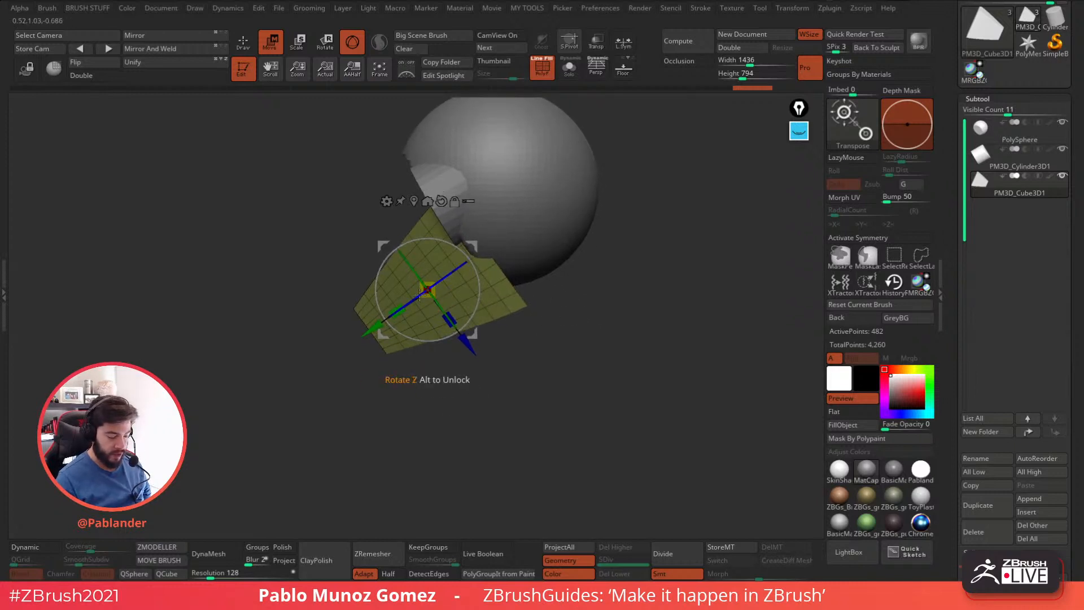
drag(469, 245, 470, 243)
drag(484, 326, 475, 319)
drag(473, 244, 476, 244)
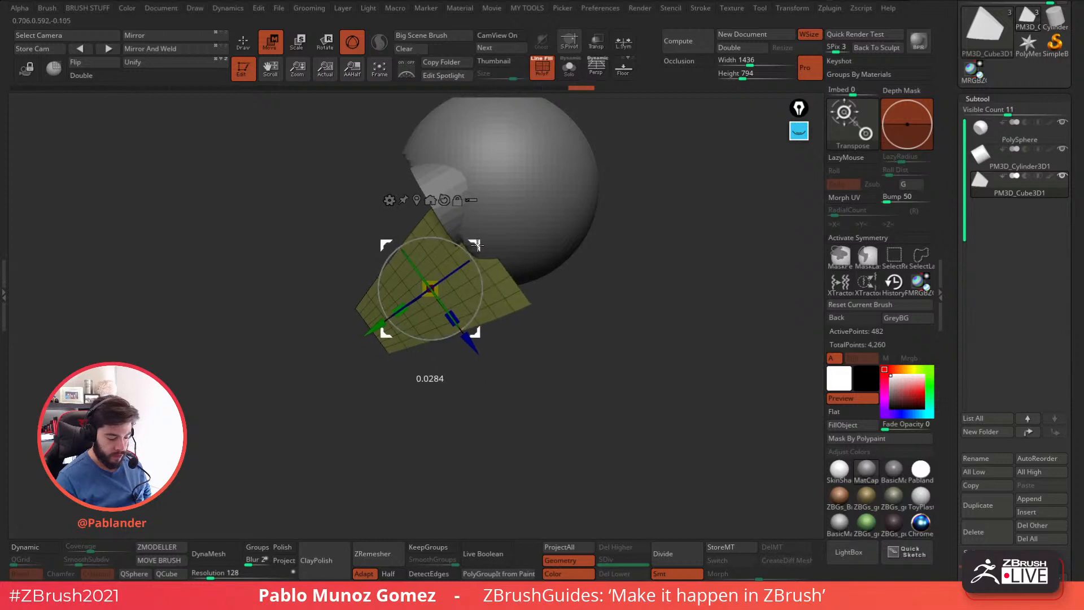
drag(529, 335, 545, 335)
mouse_move(475, 334)
mouse_down()
mouse_move(455, 332)
mouse_move(562, 334)
mouse_up()
Shorten the muzzle wedge, tilt it about 6 degrees and lower it by about 0.25.
drag(378, 289, 389, 289)
shift+drag(504, 325, 534, 298)
drag(458, 244, 491, 255)
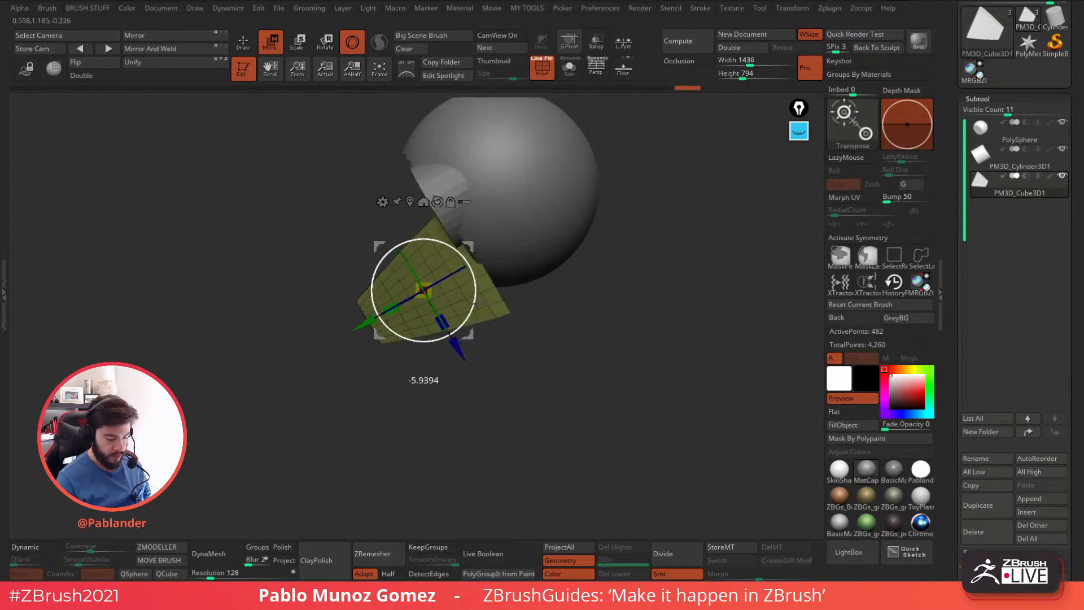
drag(469, 250, 471, 273)
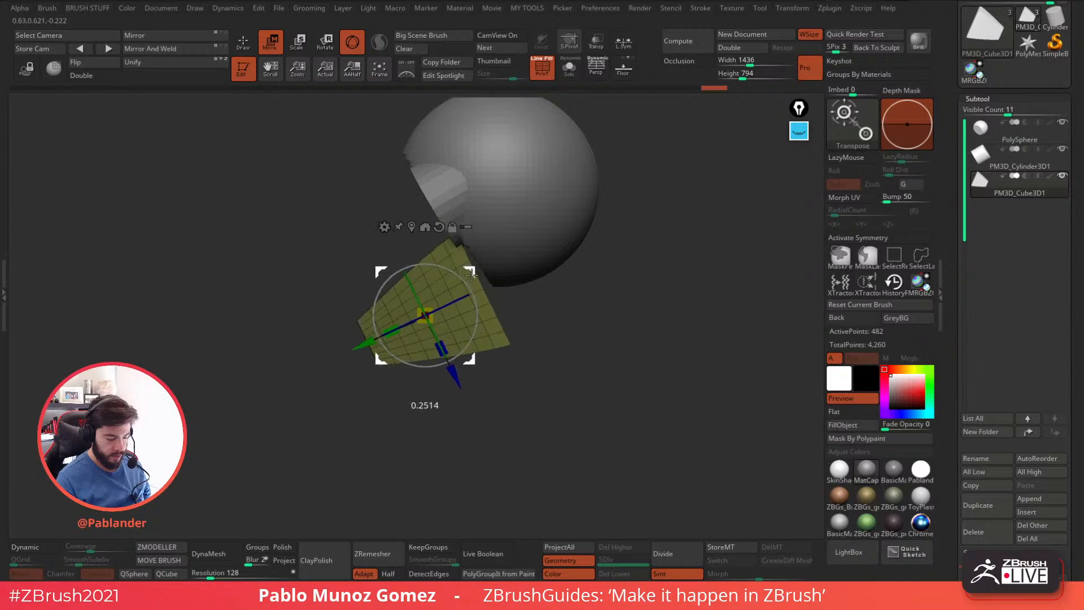
alt+drag(542, 302, 562, 322)
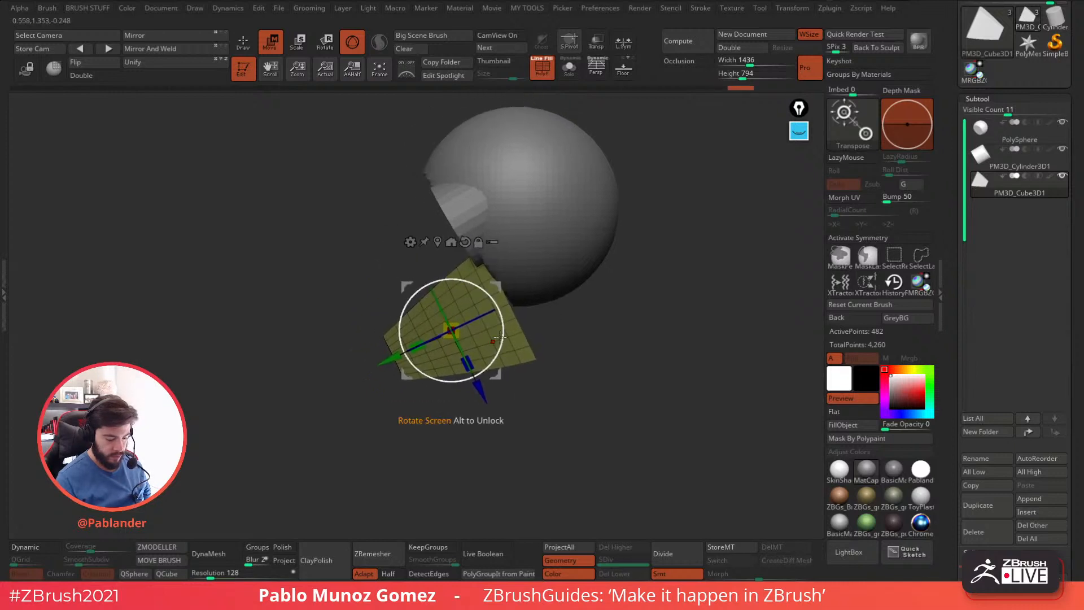
Refine the muzzle wedge's position and proportions, lower it by about 0.12 and leave the gizmo for Draw mode.
drag(497, 286, 498, 284)
drag(420, 343, 407, 349)
drag(500, 282, 494, 285)
drag(464, 364, 455, 347)
shift+drag(561, 327, 595, 325)
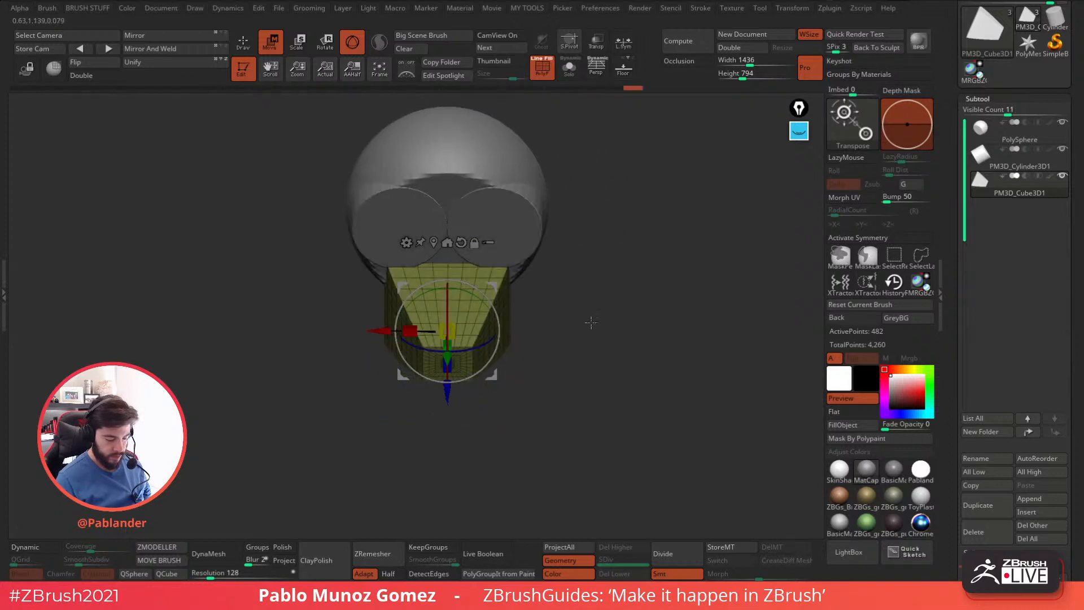
drag(447, 391, 448, 402)
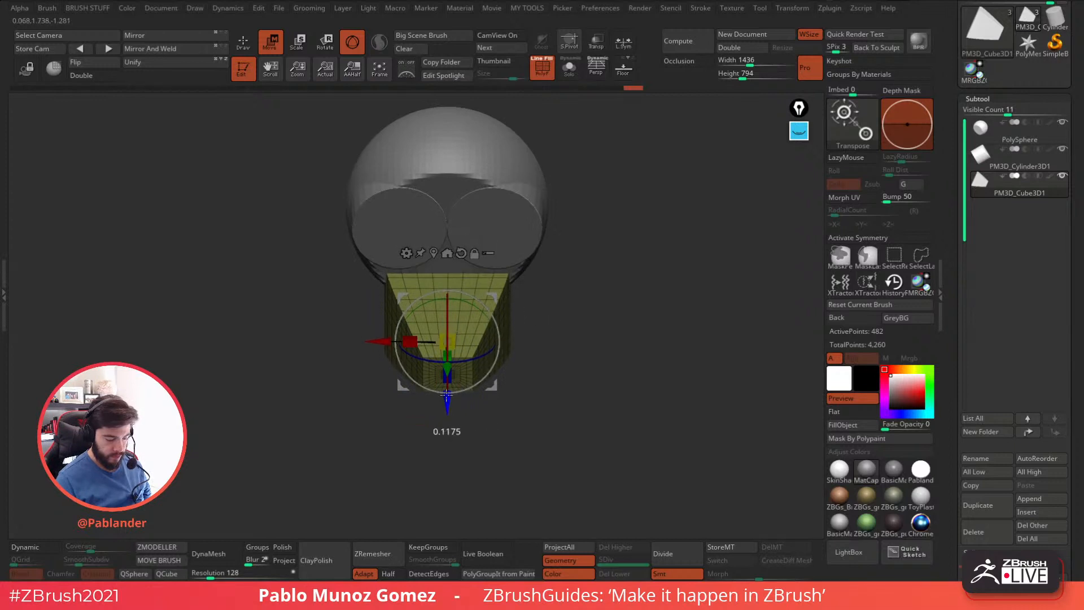
shift+drag(588, 317, 554, 314)
key(q)
Append a Sphere3D as a new subtool to the head.
mouse_move(587, 380)
alt+mouse_down()
mouse_move(588, 351)
mouse_move(628, 359)
mouse_move(591, 368)
mouse_move(610, 362)
alt+mouse_up()
click(1041, 512)
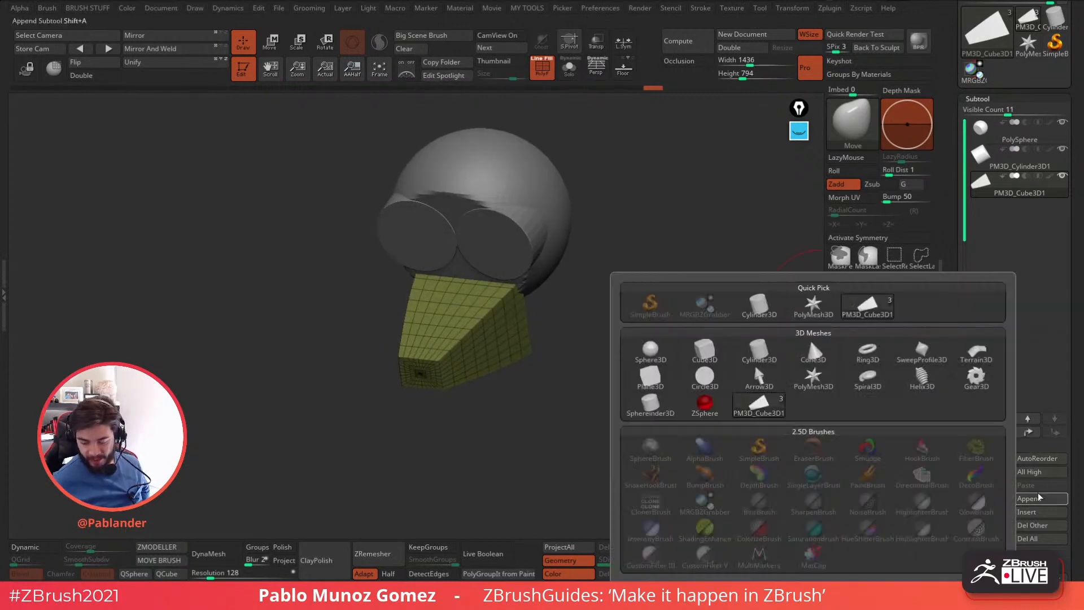
click(1045, 511)
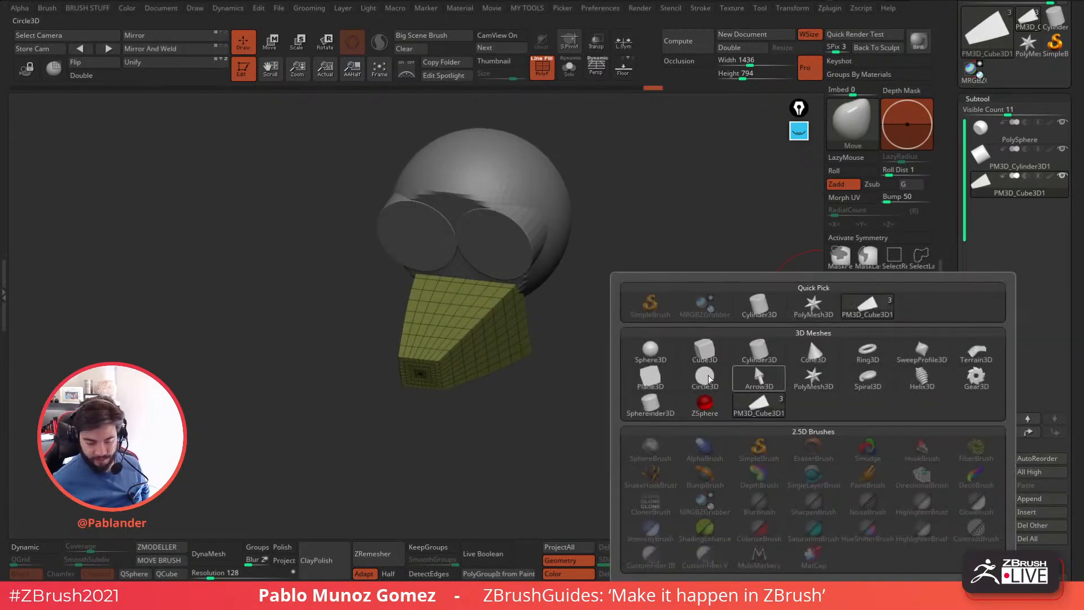
click(649, 355)
Turn off the wireframe display, shrink the new sphere and move it below the eye cylinders, above the muzzle wedge.
click(272, 43)
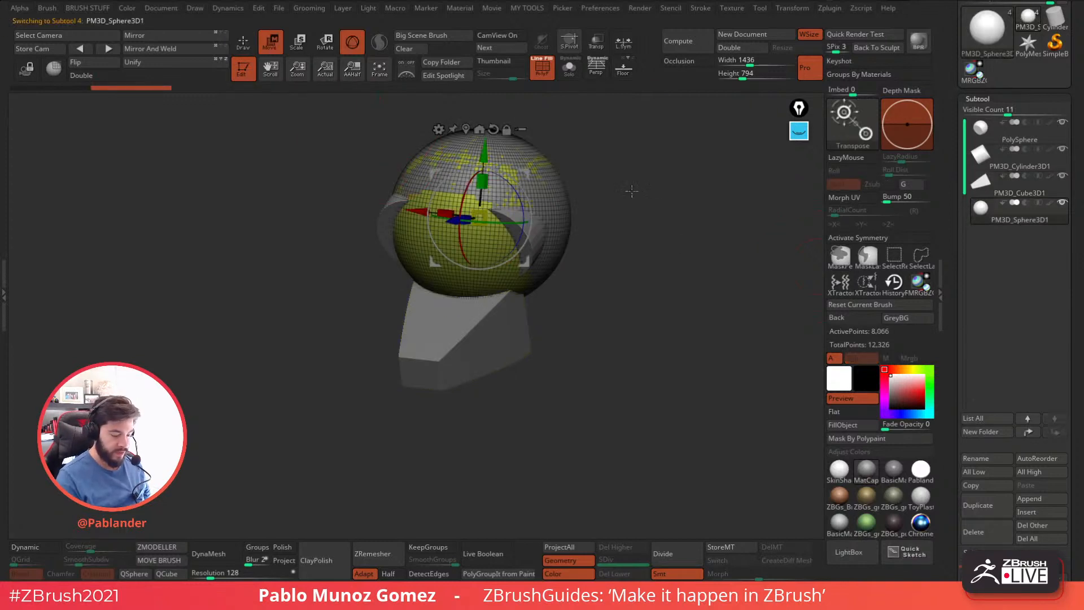
shift+drag(600, 177, 559, 105)
click(542, 69)
drag(485, 213, 432, 285)
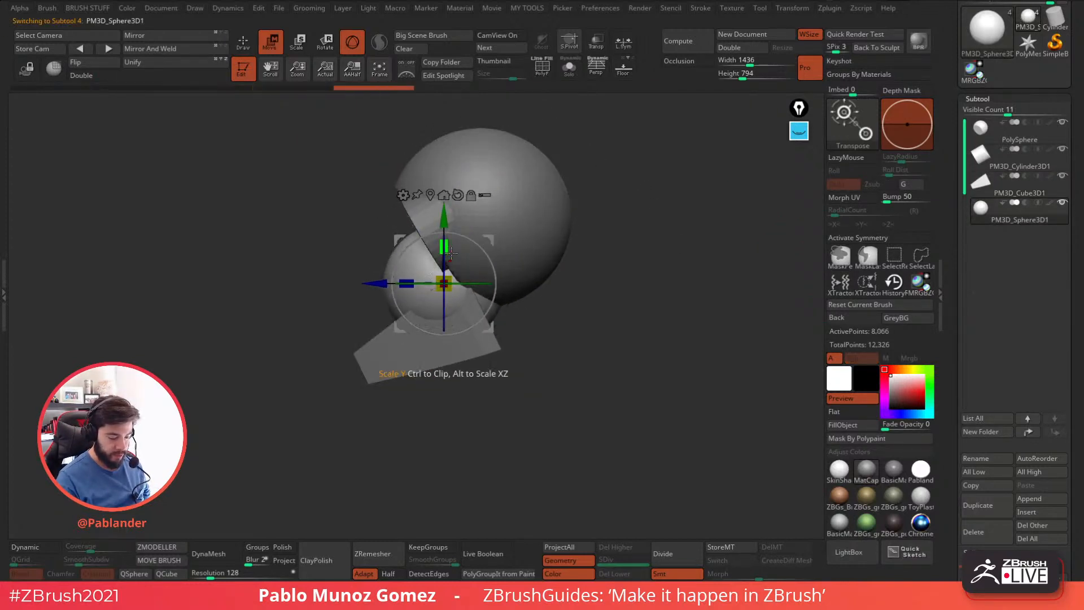
Stretch the sphere into an egg shape, tilt it and fit it between the eye areas and the jaw wedge, ending in Draw mode.
drag(448, 249, 448, 243)
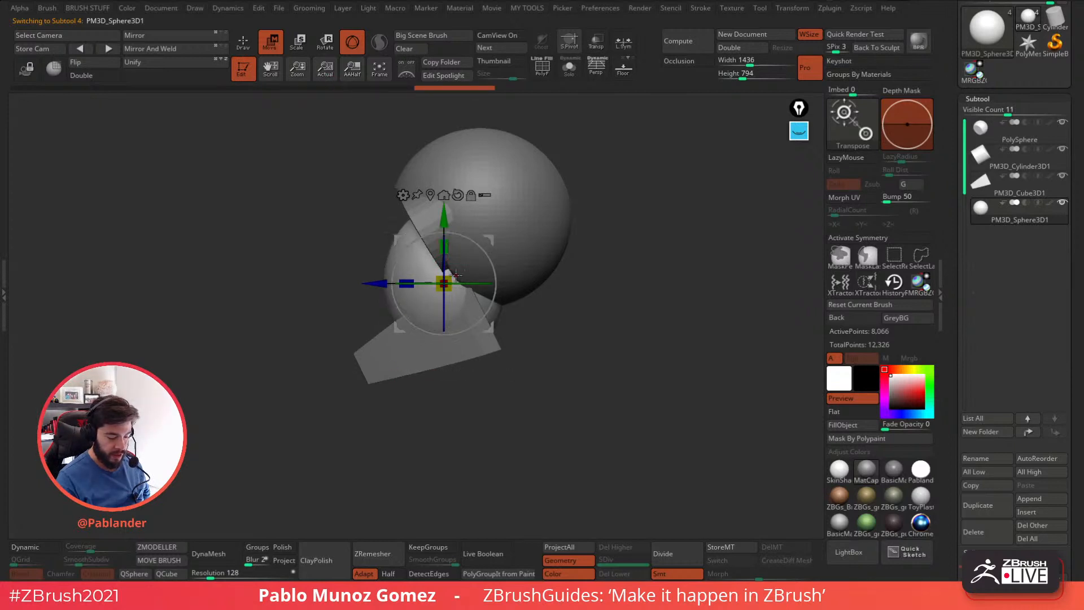
drag(447, 282, 439, 287)
mouse_move(443, 247)
mouse_down()
mouse_move(417, 238)
mouse_move(437, 232)
mouse_up()
drag(487, 241, 473, 270)
shift+drag(517, 316, 556, 305)
mouse_move(621, 241)
alt+mouse_down()
mouse_move(597, 251)
mouse_move(617, 266)
alt+mouse_up()
key(q)
drag(603, 310, 587, 311)
Duplicate the muzzle wedge, move the copy in front of the face and rotate it about 131 degrees to stand upright.
alt+click(453, 327)
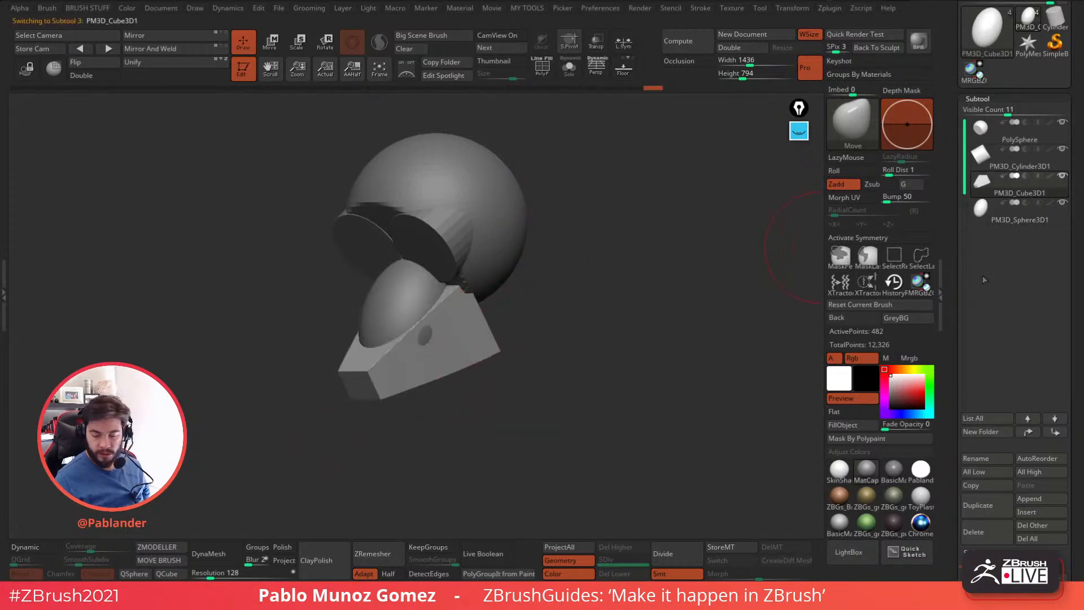
click(992, 506)
key(w)
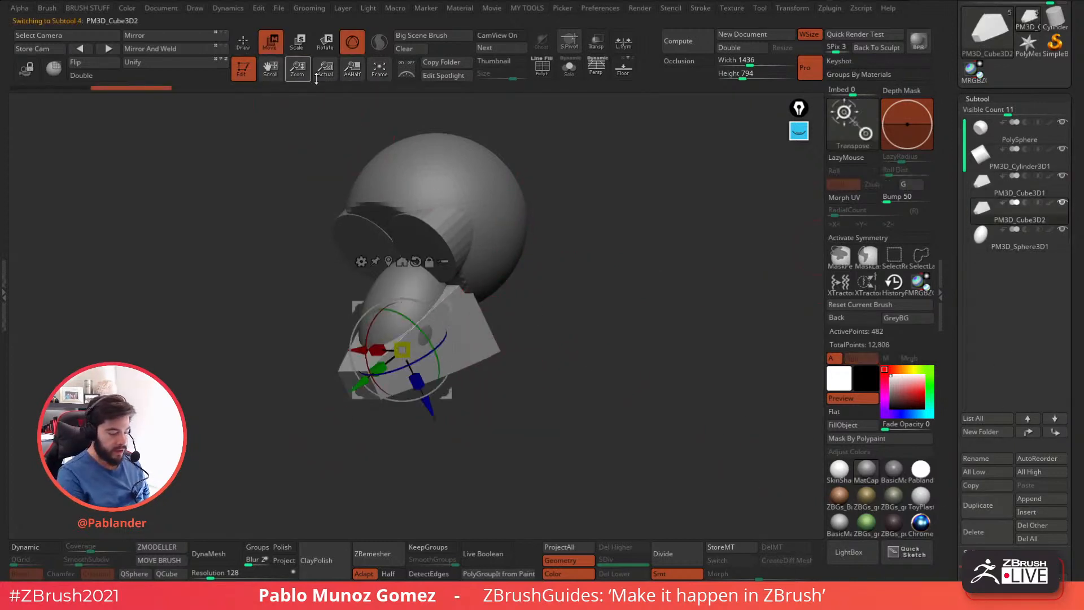
drag(445, 308, 348, 251)
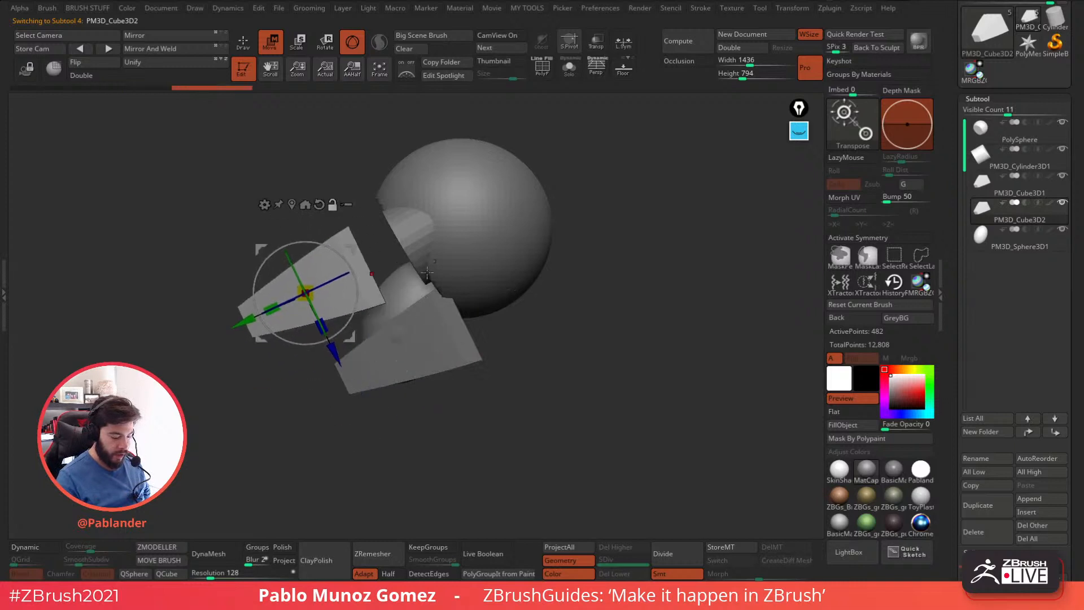
alt+right_drag(347, 250, 452, 258)
drag(438, 254, 440, 375)
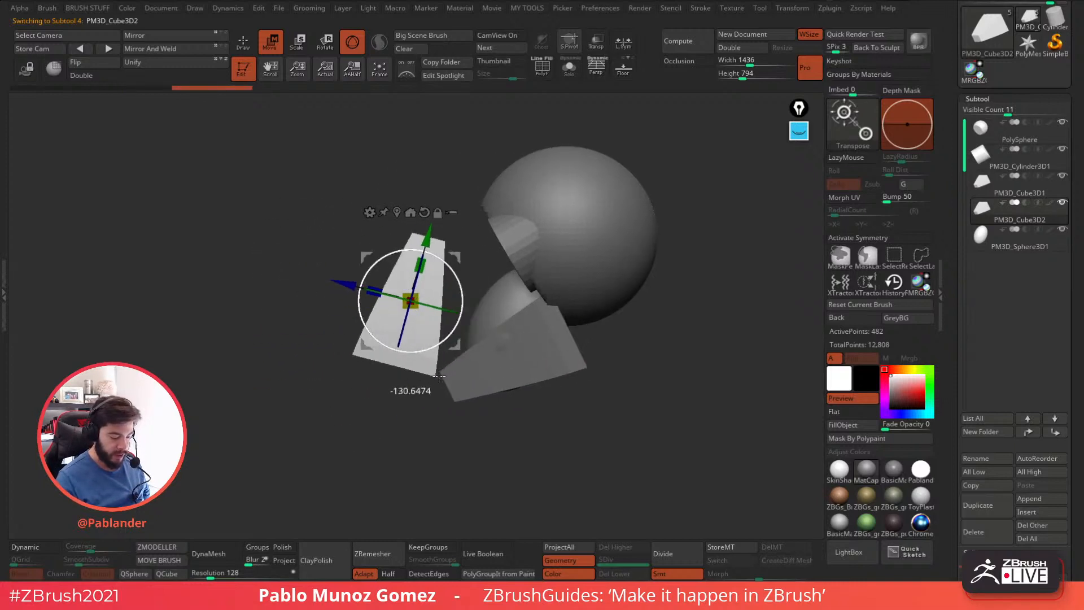
Shrink the upright wedge, move it against the face between the eyes and tilt it about 10 degrees as a nose.
right_drag(330, 327, 423, 290)
drag(414, 294, 430, 294)
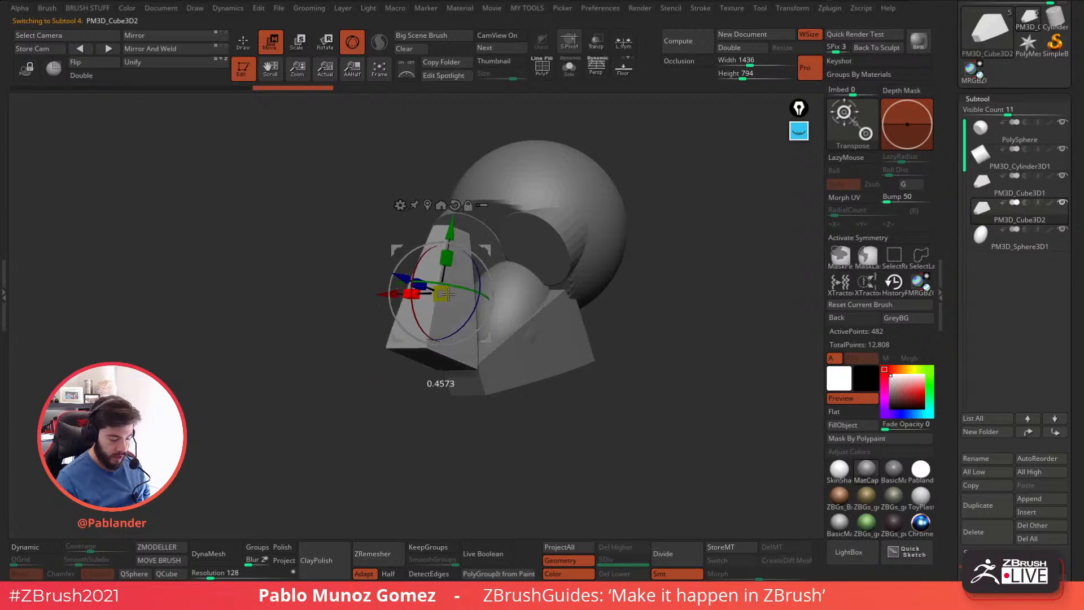
right_drag(442, 294, 632, 263)
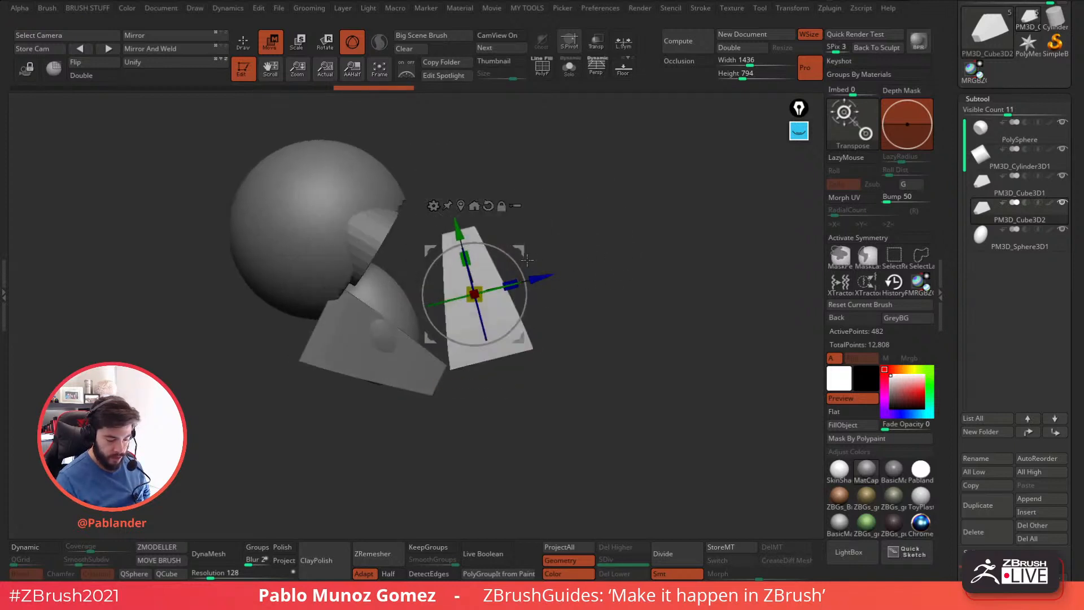
drag(506, 335, 437, 300)
shift+right_drag(515, 269, 602, 258)
mouse_move(488, 212)
mouse_down()
mouse_move(499, 229)
mouse_move(489, 231)
mouse_up()
drag(496, 289, 498, 279)
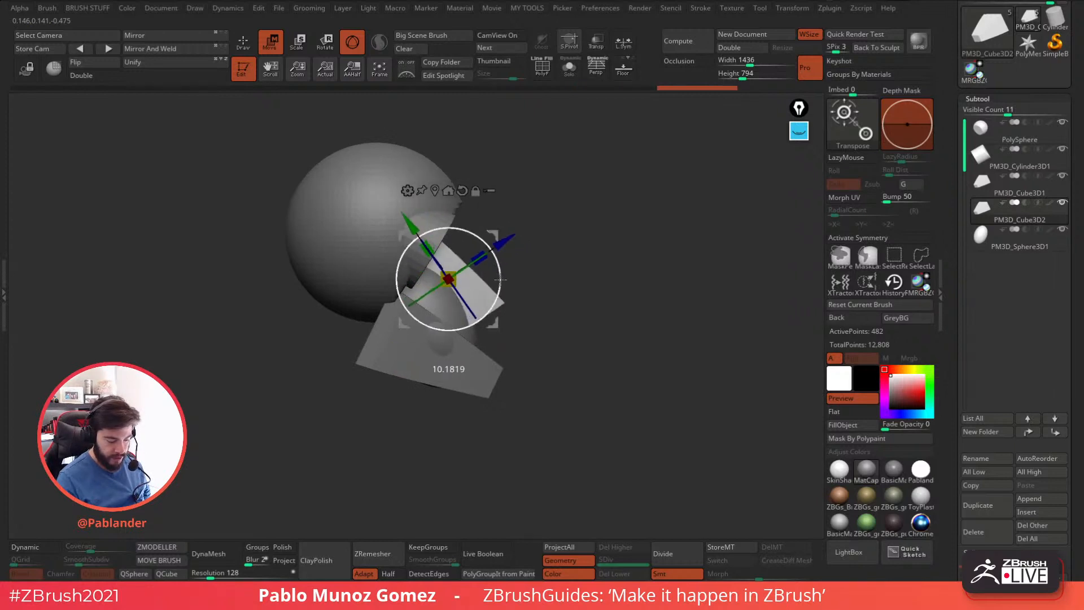
Refine the nose wedge's tilt, proportions and position on the face, and leave the gizmo for Draw mode.
drag(489, 233, 496, 235)
drag(615, 214, 570, 220)
mouse_move(504, 238)
mouse_down()
mouse_move(496, 280)
mouse_move(493, 243)
mouse_move(508, 228)
mouse_up()
mouse_move(509, 229)
right_down()
mouse_move(629, 259)
mouse_move(625, 280)
mouse_move(648, 282)
mouse_move(593, 282)
mouse_move(639, 299)
mouse_move(622, 312)
mouse_move(653, 317)
right_up()
click(245, 44)
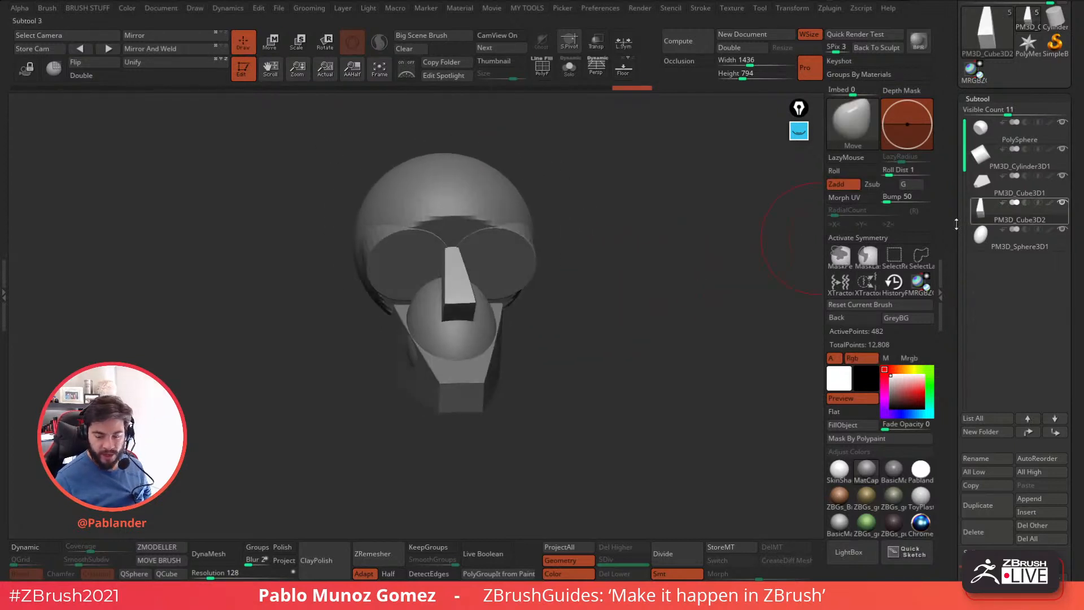
right_drag(569, 234, 524, 346)
right_drag(438, 257, 492, 323)
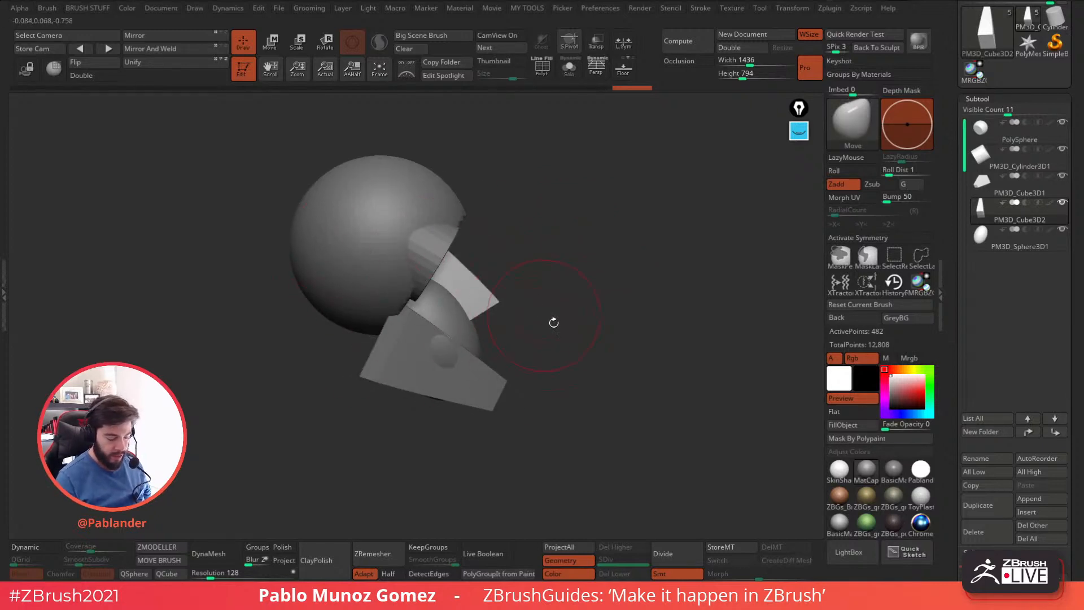
drag(631, 332, 383, 371)
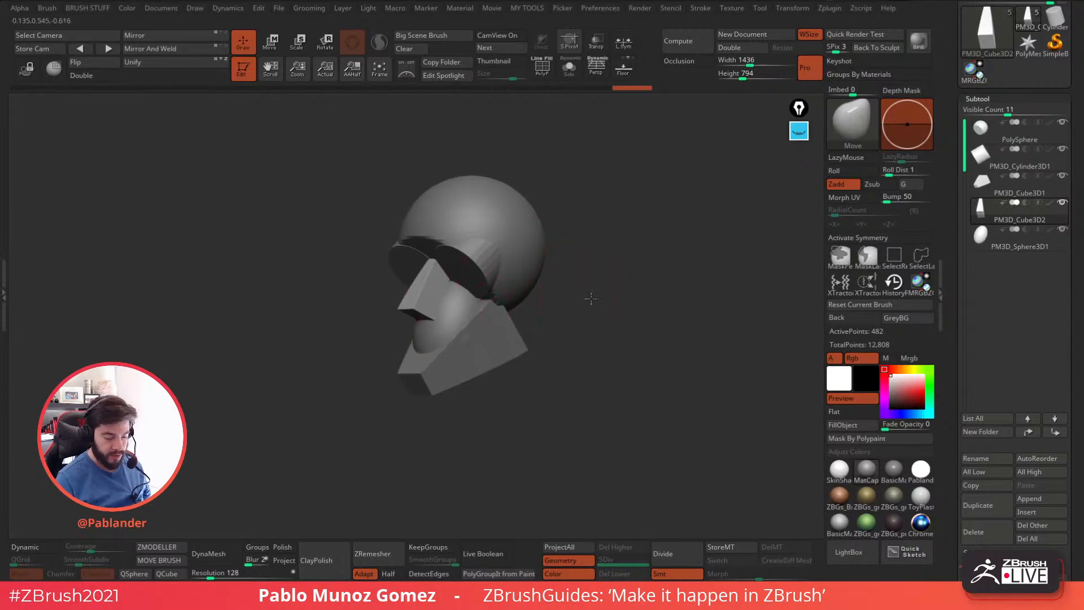
drag(591, 298, 576, 298)
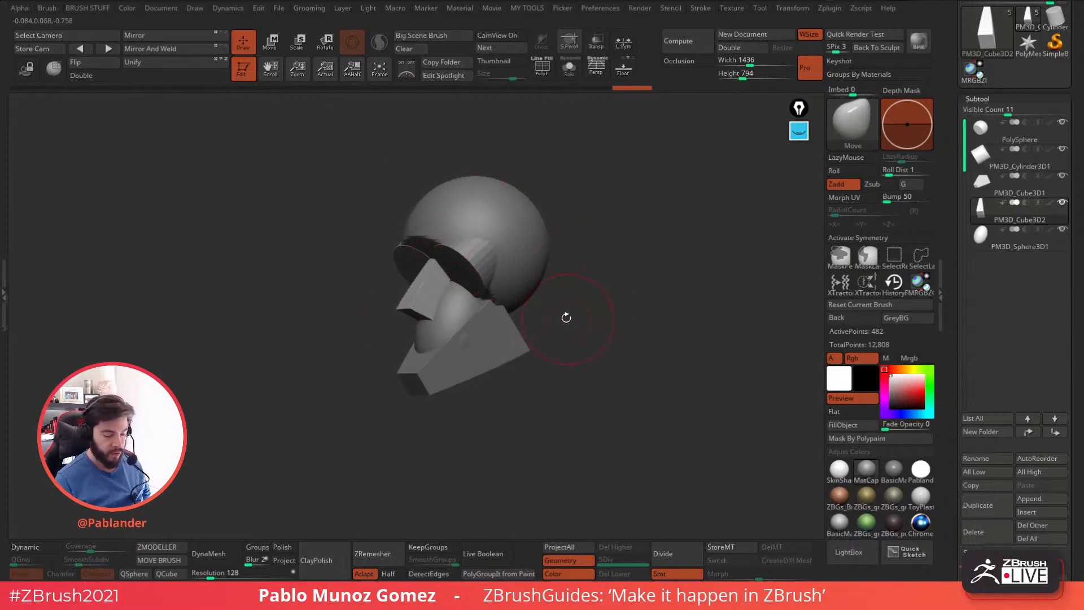
drag(553, 314, 573, 392)
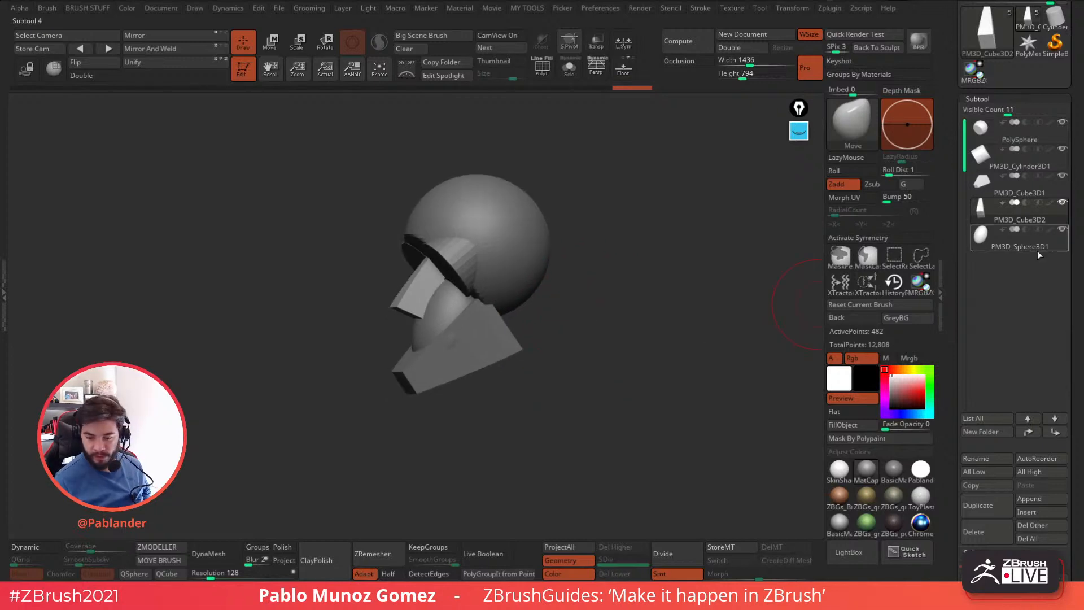
Duplicate the nose wedge, flip the copy upside down and place it between the eyes as the upper nose bridge.
click(980, 505)
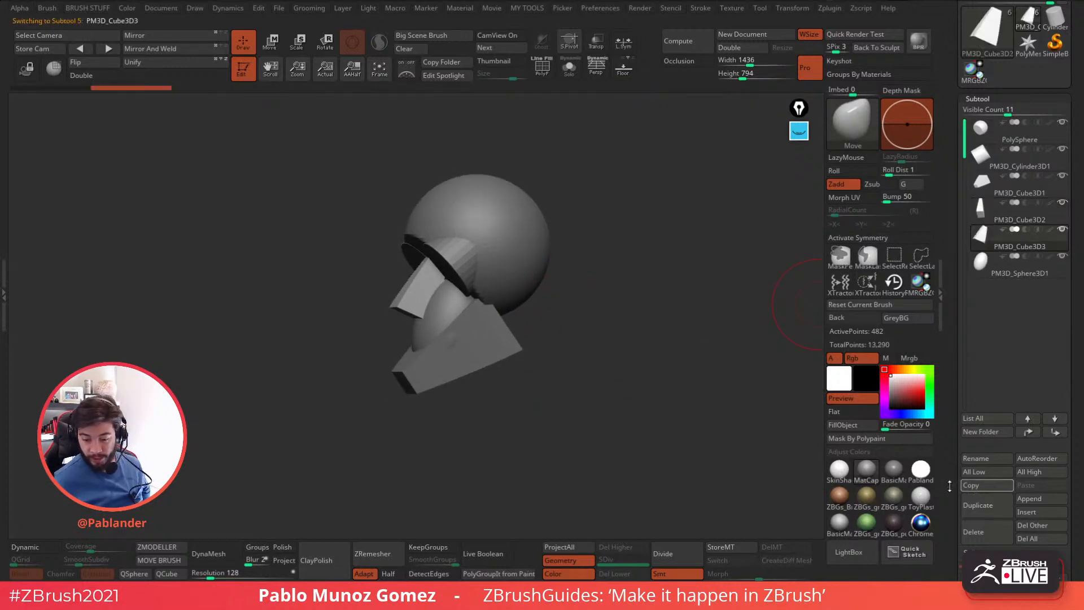
click(275, 52)
drag(585, 219, 578, 270)
mouse_move(448, 253)
mouse_down()
mouse_move(443, 265)
mouse_move(443, 238)
mouse_up()
drag(399, 390, 383, 388)
drag(473, 236, 492, 202)
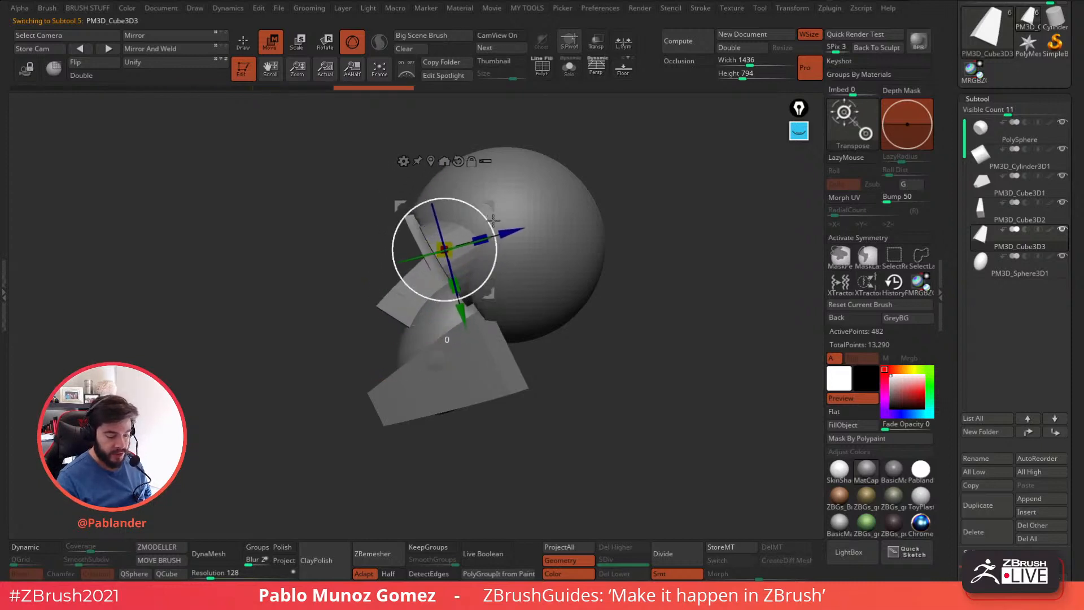
drag(498, 245, 483, 210)
Fine-tune the nose bridge wedge between the brow and nose, shifting it by about 0.06, and return to Draw mode.
shift+right_drag(489, 208, 561, 203)
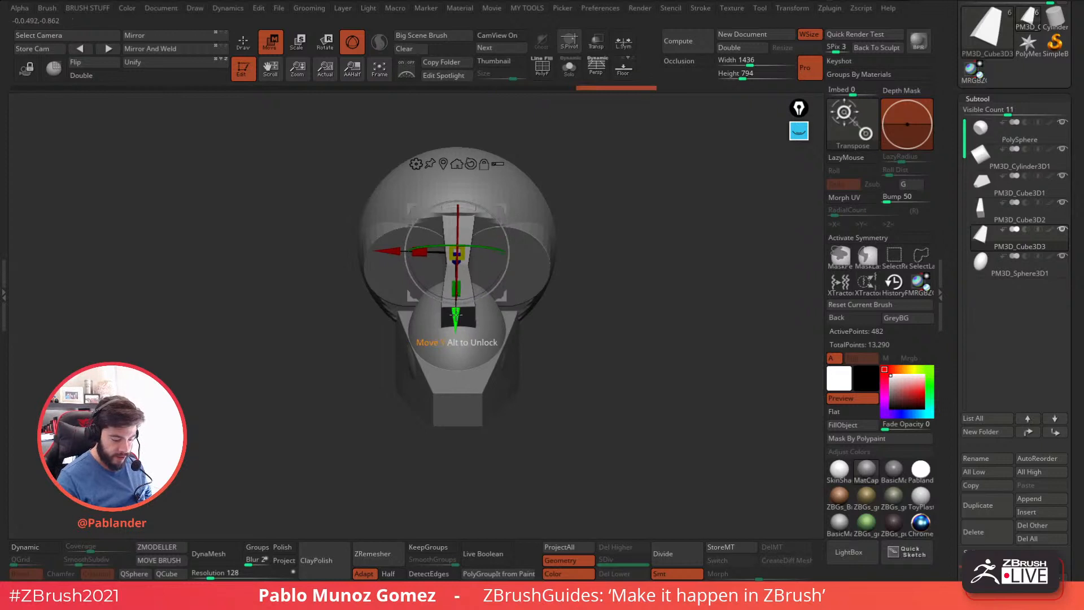
right_drag(566, 260, 612, 259)
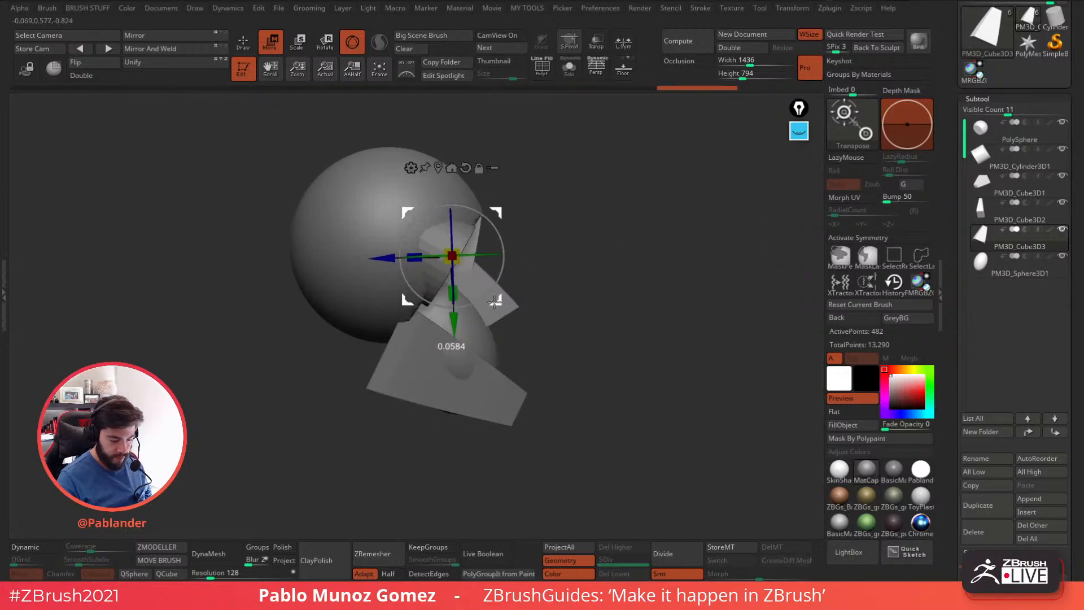
right_drag(635, 294, 627, 319)
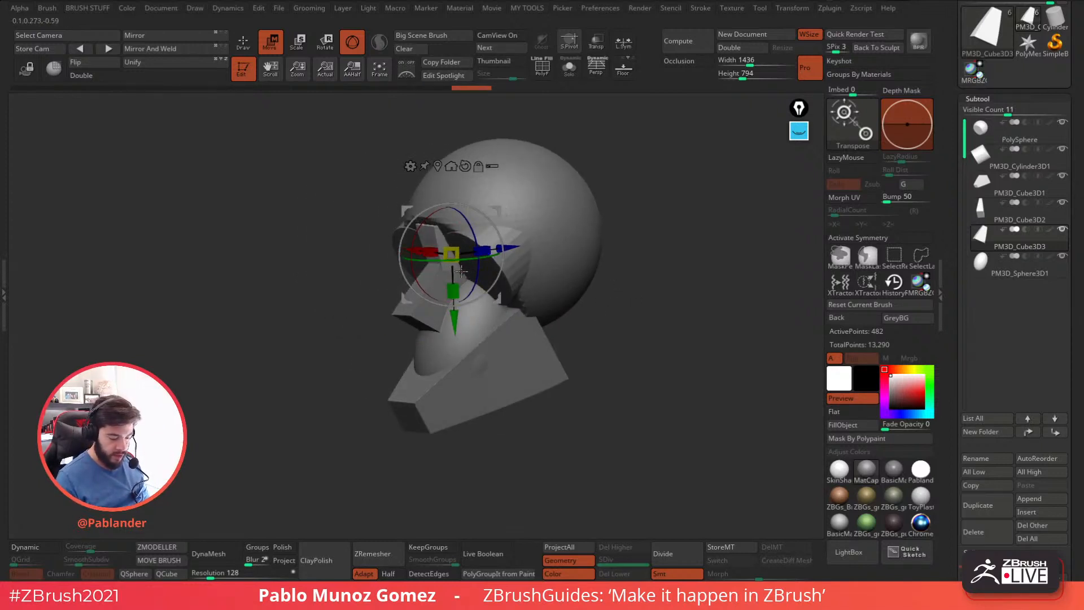
mouse_move(628, 213)
right_down()
mouse_move(649, 208)
mouse_move(642, 271)
right_up()
key(q)
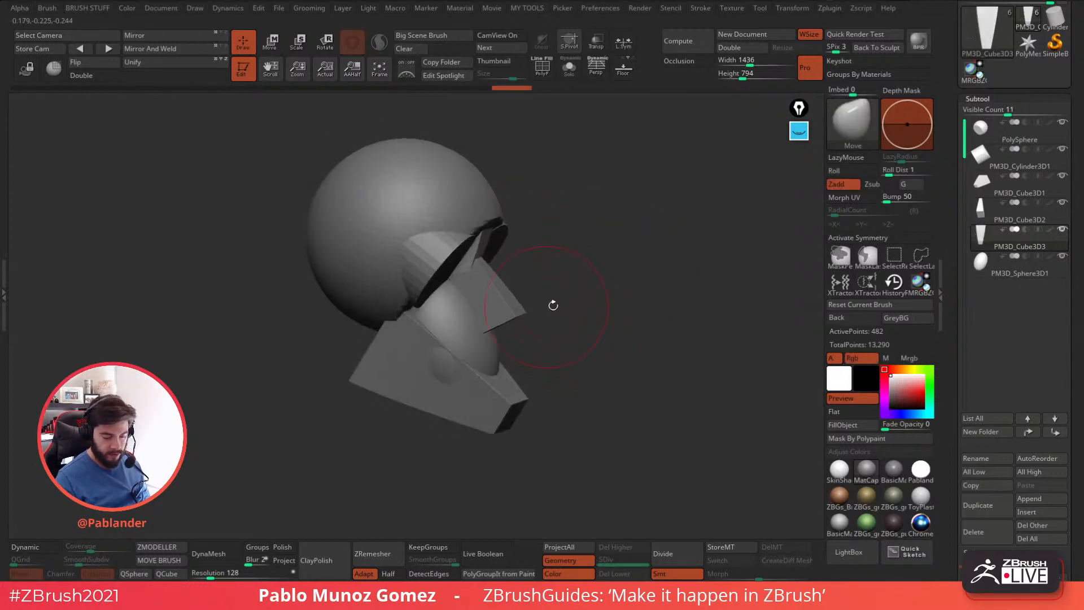
Select the nose wedge, adjust its size and placement on the face with the gizmo and return to Draw mode.
click(988, 214)
key(ctrl+shift+d)
click(271, 48)
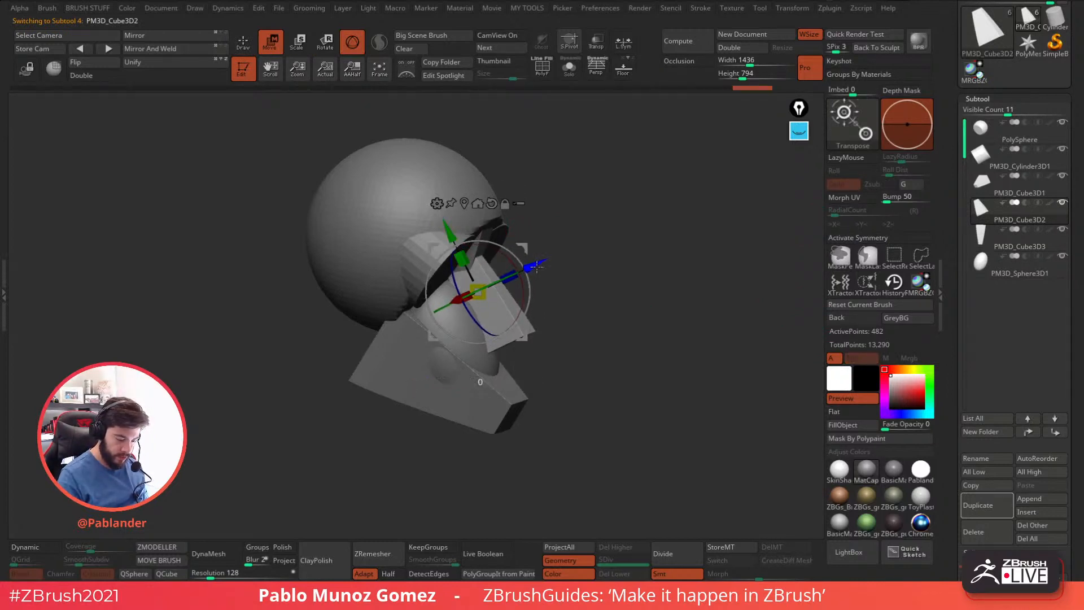
click(256, 43)
Tilt the jaw wedge more steeply in side view, lengthen it and lower it away from the mouth sphere.
drag(655, 286, 588, 290)
mouse_move(625, 363)
mouse_down()
mouse_move(632, 307)
mouse_move(654, 335)
mouse_move(622, 337)
mouse_move(492, 459)
mouse_up()
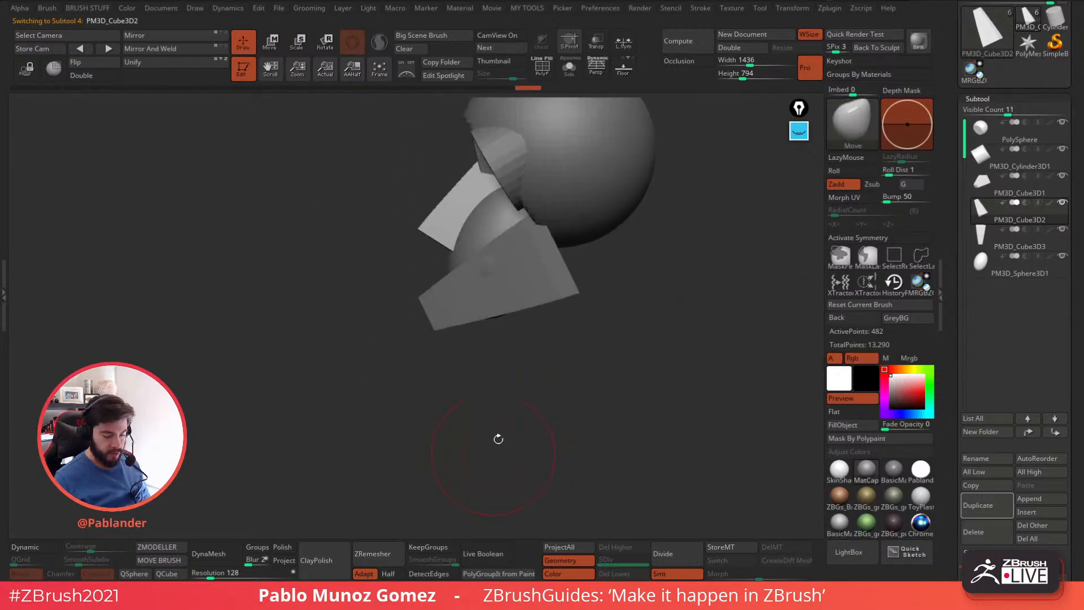
key(w)
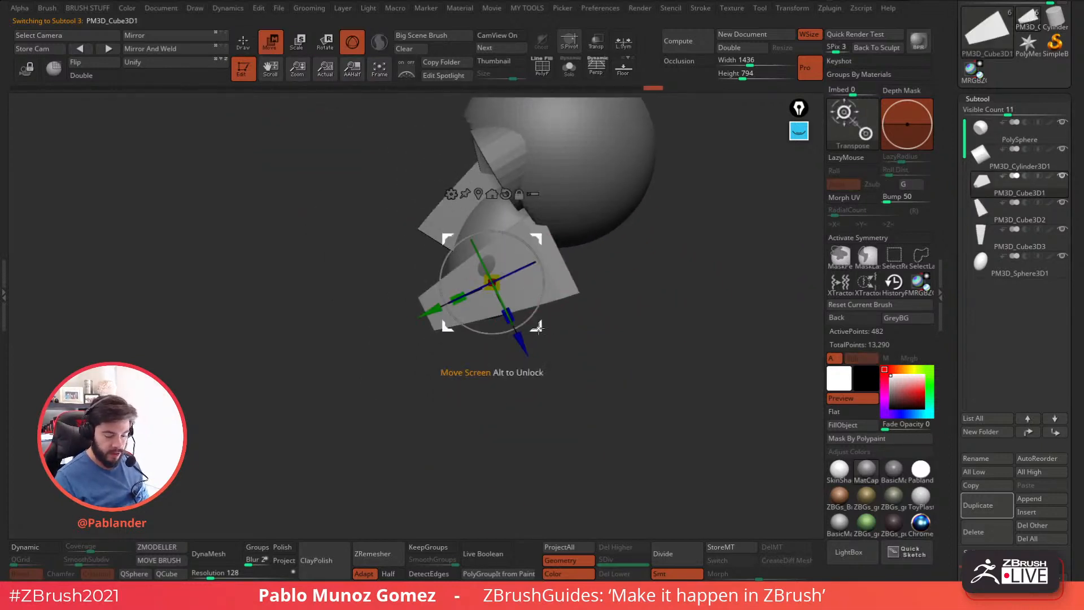
drag(551, 353, 542, 350)
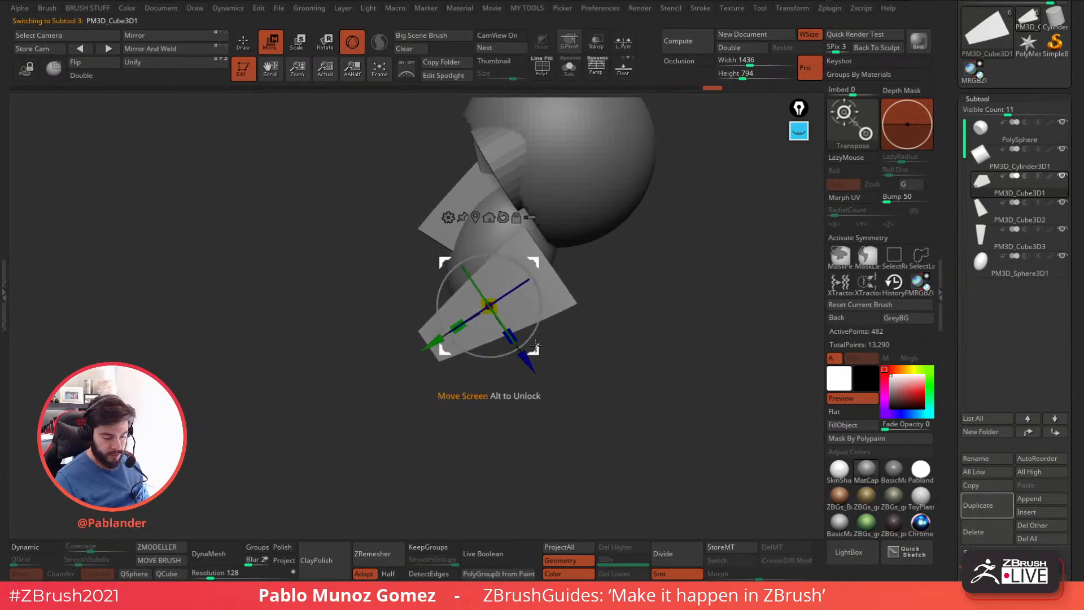
drag(537, 349, 536, 364)
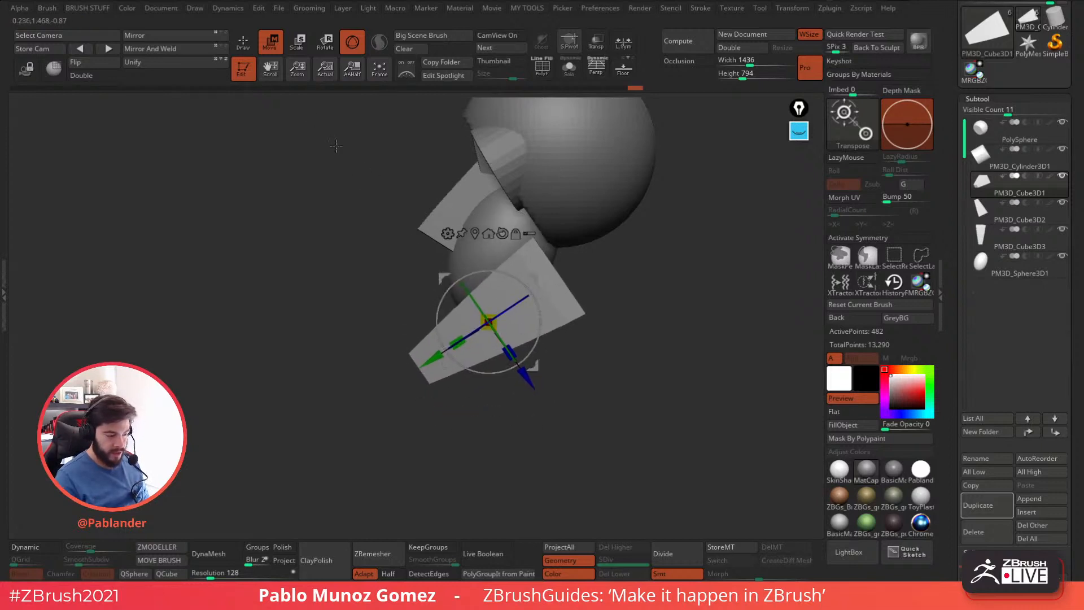
key(q)
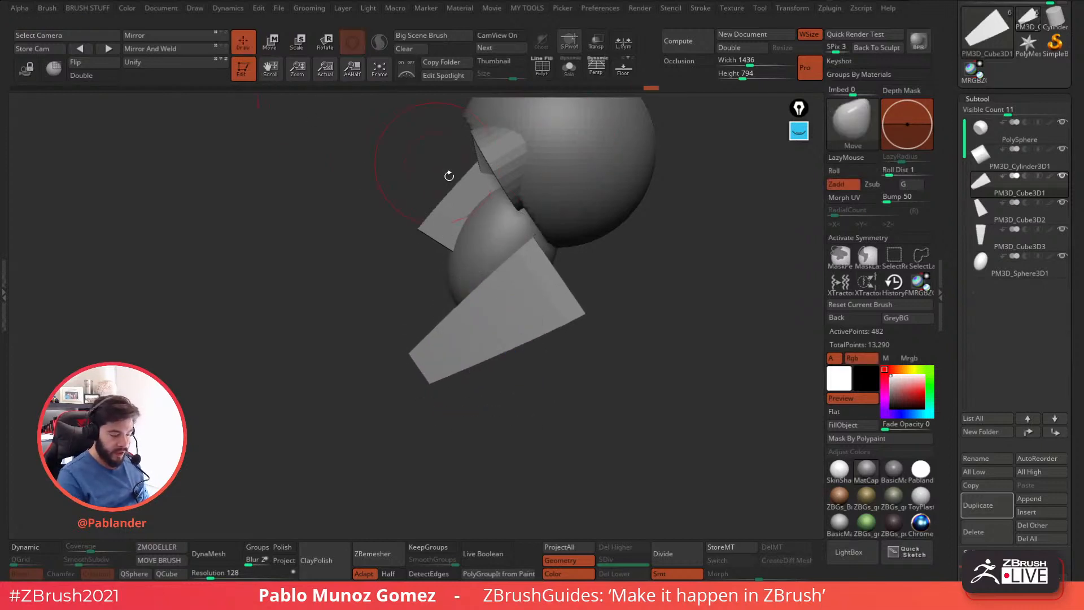
Select the mouth sphere, lengthen and tilt it, and shift it by about 0.05 to fill the gap above the jaw.
alt+click(484, 228)
key(w)
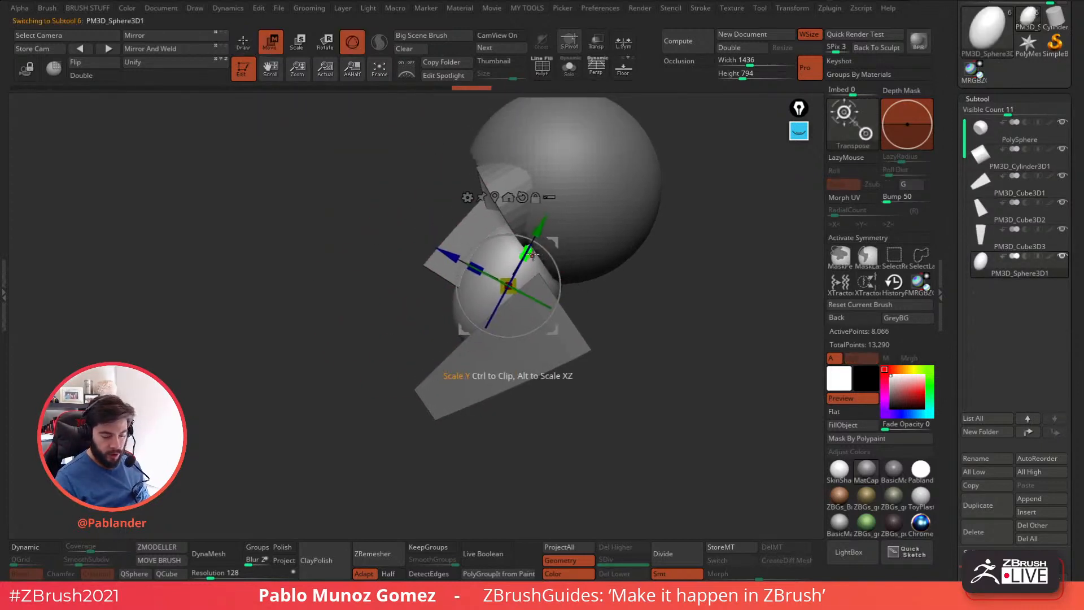
drag(550, 259, 552, 250)
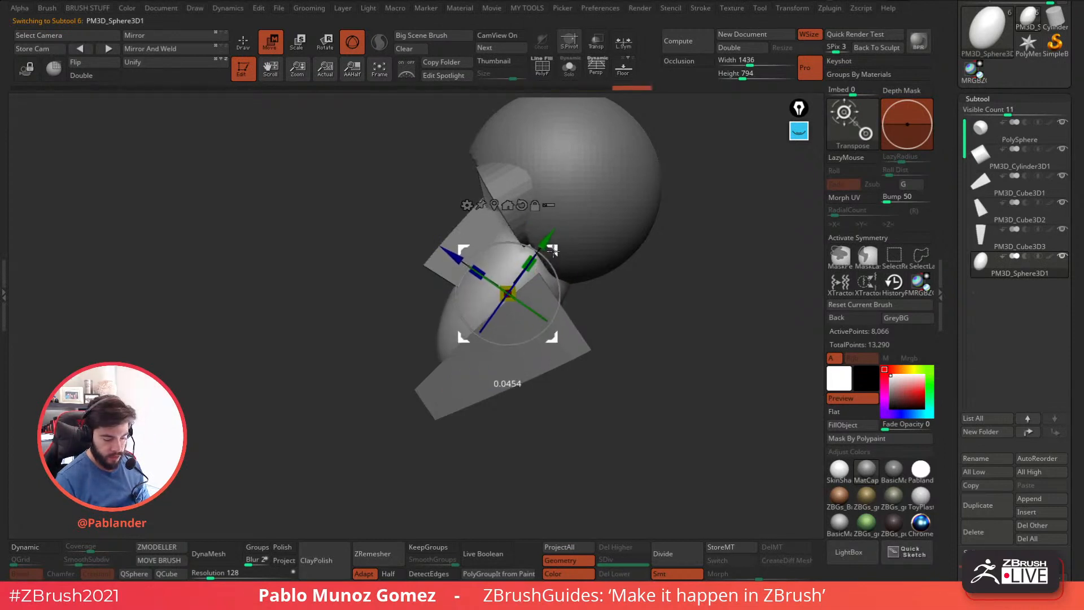
key(q)
drag(645, 339, 675, 288)
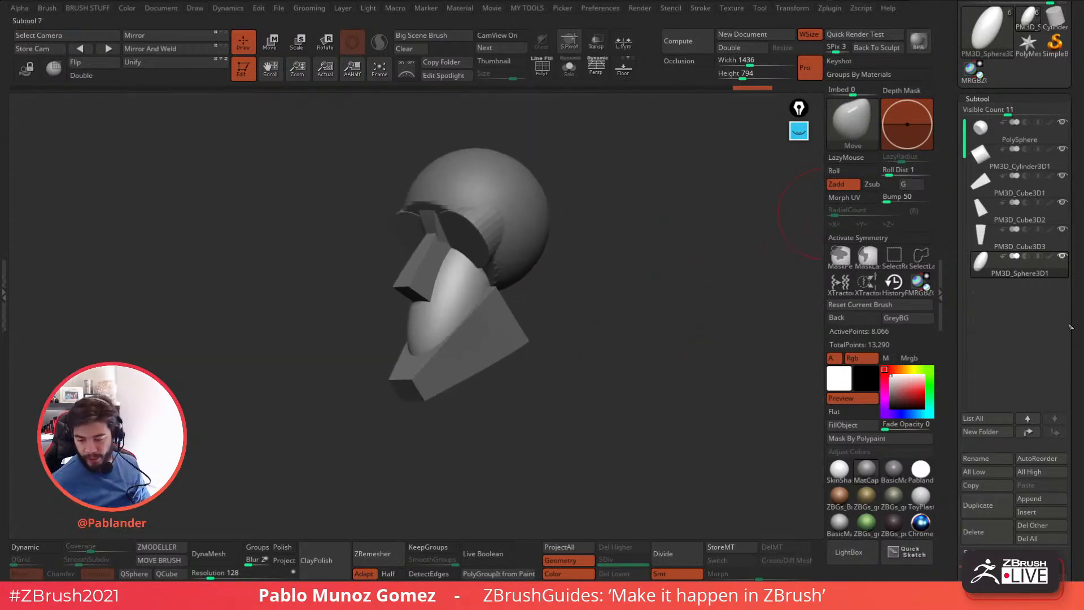
Append a Cylinder3D as a new subtool and make it the active one.
scroll(1068, 333, down, 5)
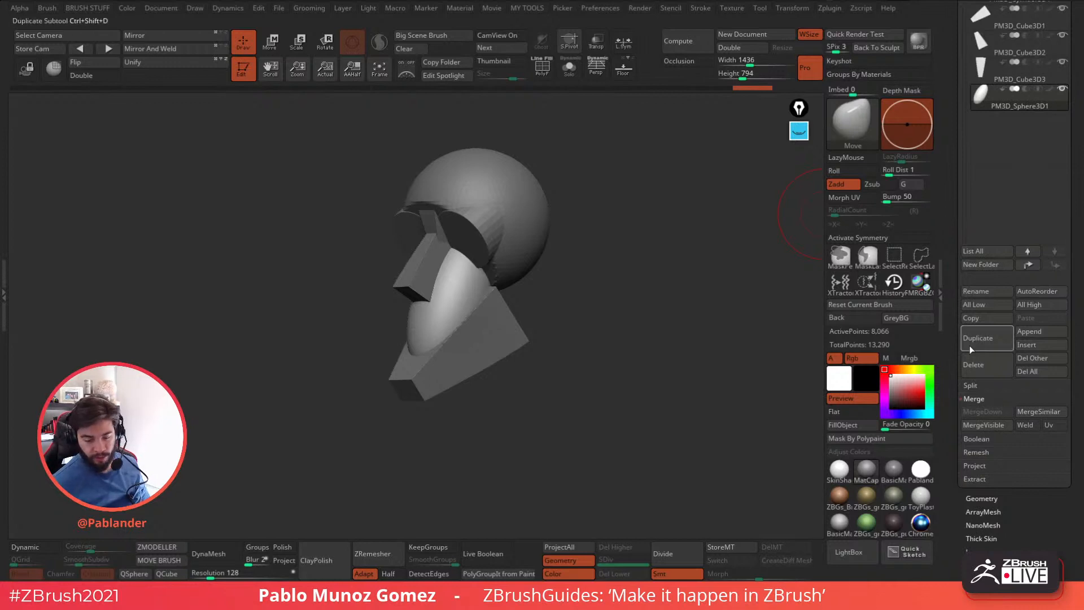
click(1042, 331)
click(809, 339)
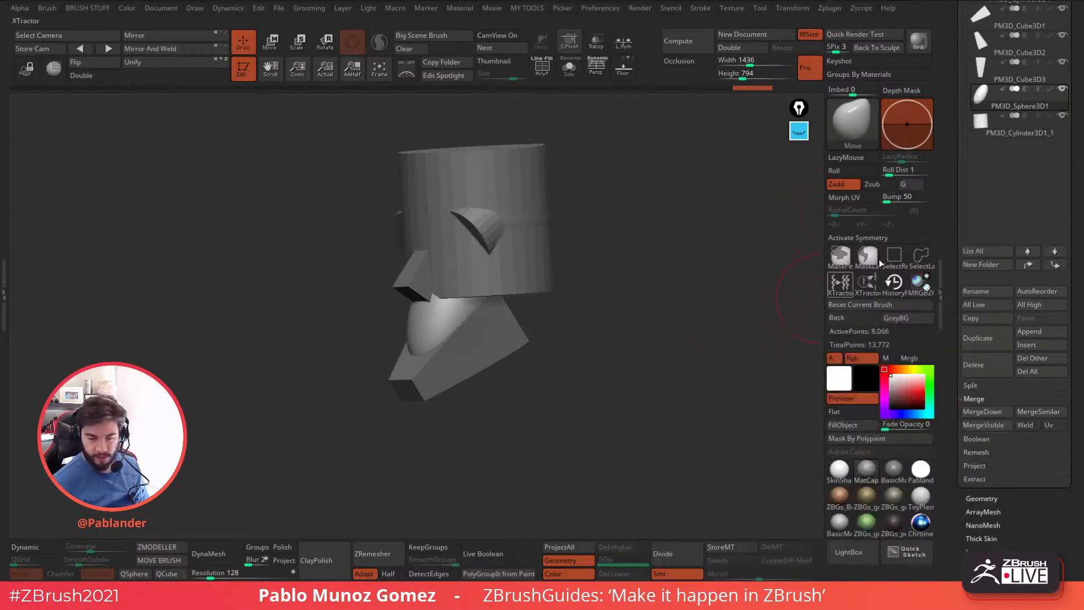
click(1011, 125)
Narrow and lengthen the new cylinder with the gizmo, working in side view, to give it neck proportions.
shift+drag(633, 308, 554, 318)
click(271, 43)
drag(493, 193, 494, 169)
drag(493, 223, 489, 242)
drag(493, 187, 496, 171)
alt+right_drag(536, 189, 503, 216)
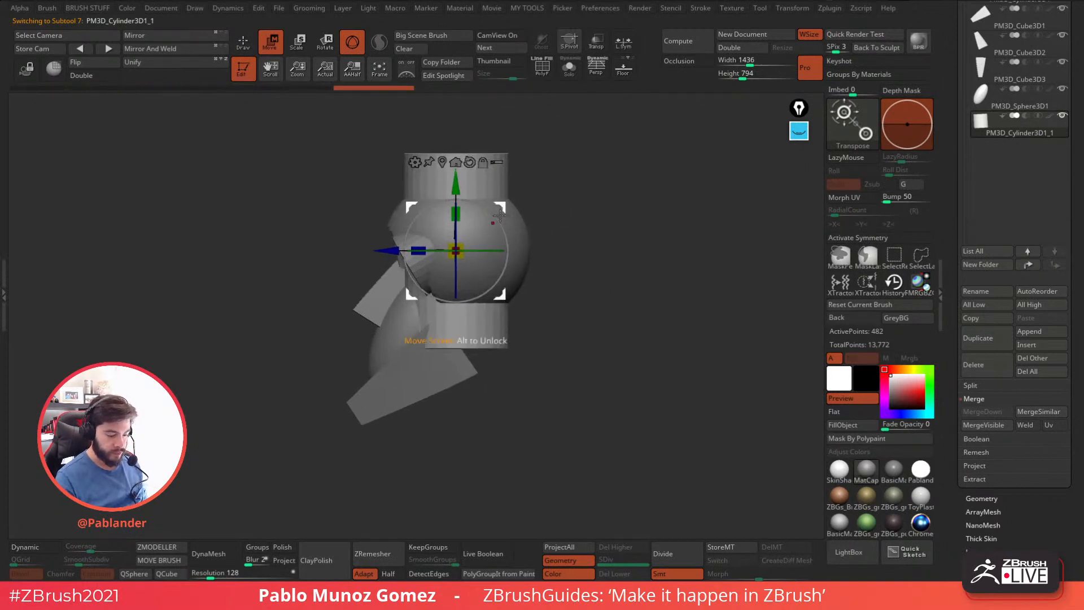
Slim the cylinder further, lower it beneath the skull and tilt it backward as the neck, returning to Draw mode.
drag(501, 224, 492, 214)
drag(456, 250, 454, 268)
drag(446, 215, 559, 320)
key(q)
mouse_move(542, 243)
mouse_down()
mouse_move(666, 213)
mouse_move(673, 252)
mouse_move(559, 244)
mouse_move(557, 261)
mouse_up()
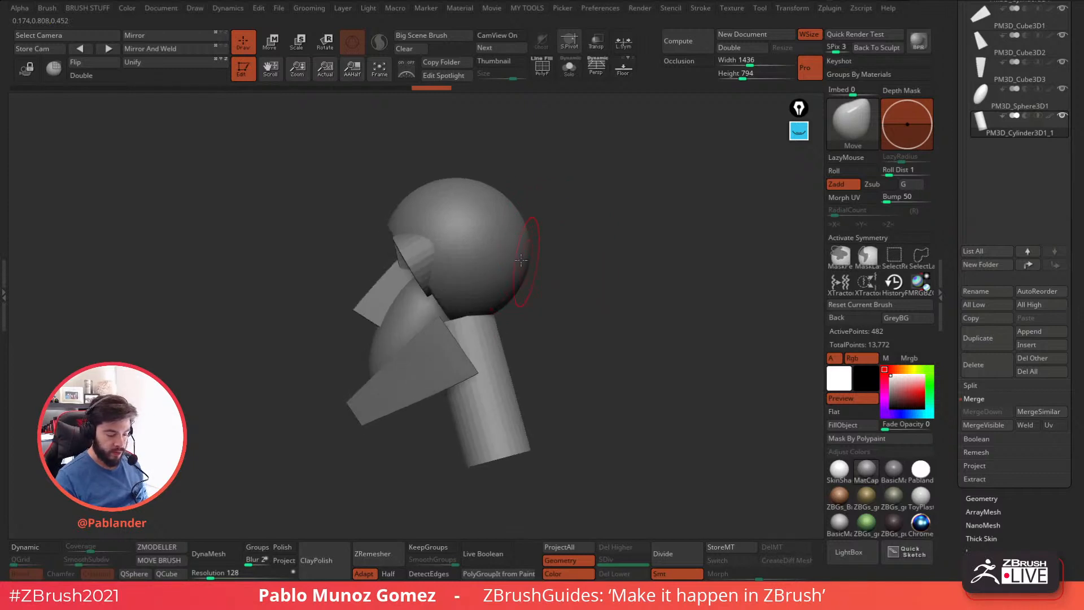
Select the PolySphere skull, enlarge it from a pivot near the eye area and return to Draw mode.
alt+click(495, 249)
click(272, 44)
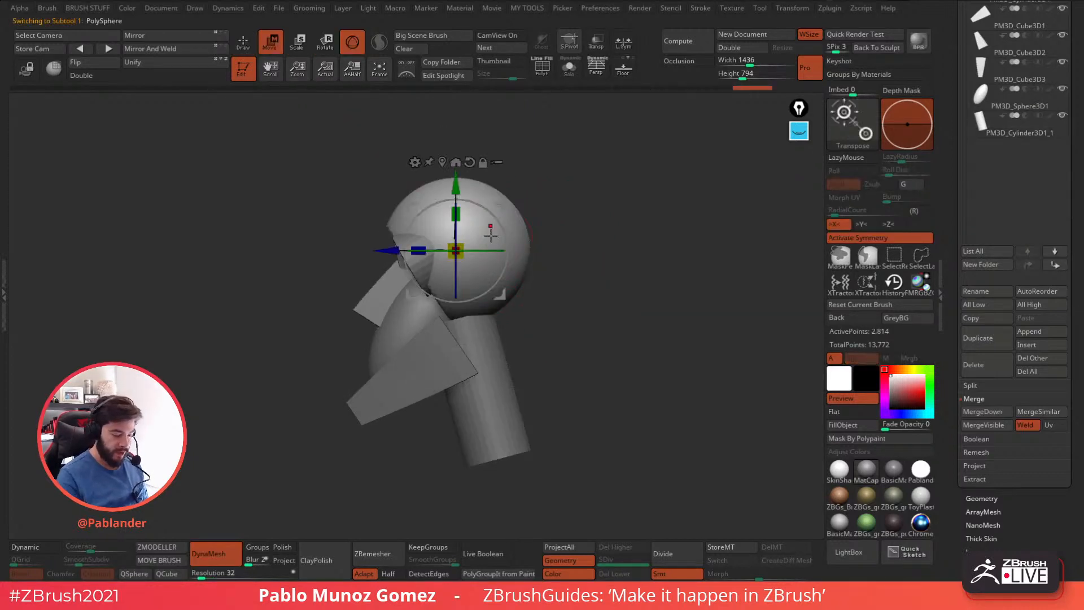
alt+drag(501, 210, 475, 219)
alt+drag(563, 191, 562, 221)
alt+drag(475, 213, 449, 227)
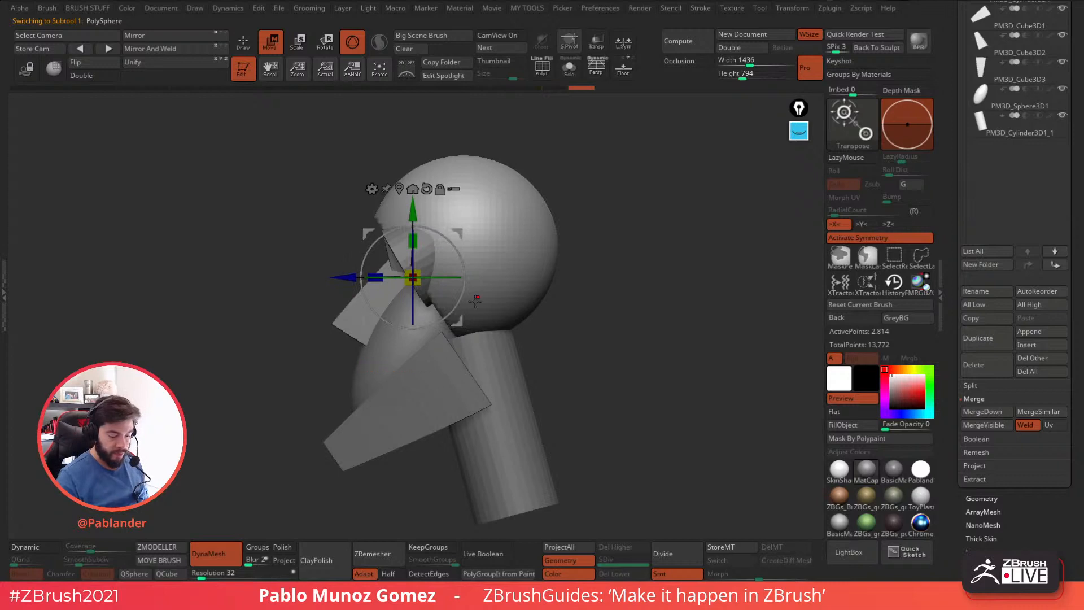
drag(413, 278, 435, 294)
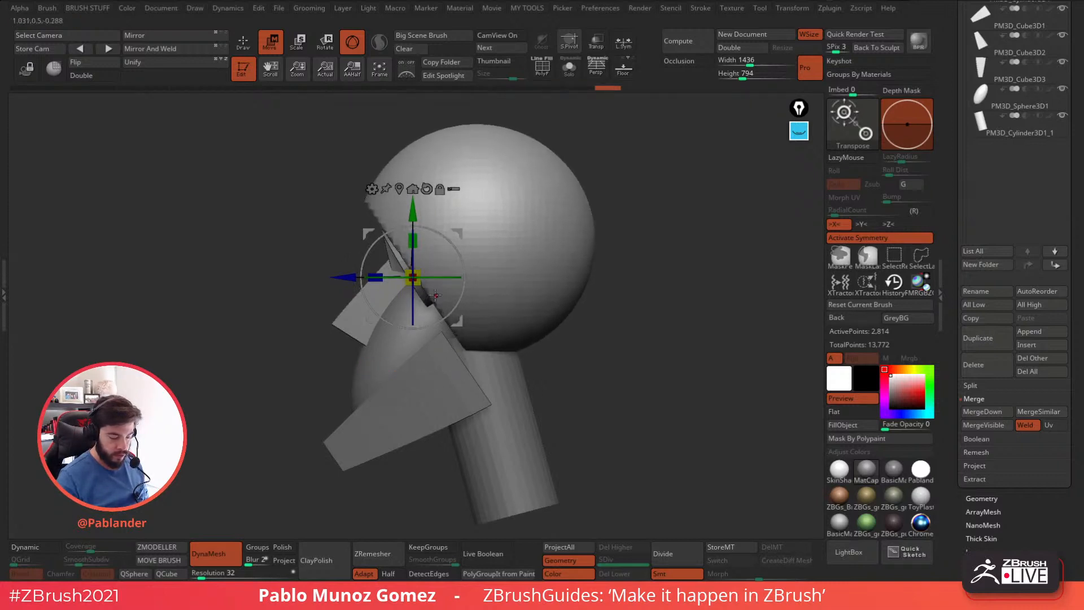
drag(588, 345, 616, 349)
click(244, 43)
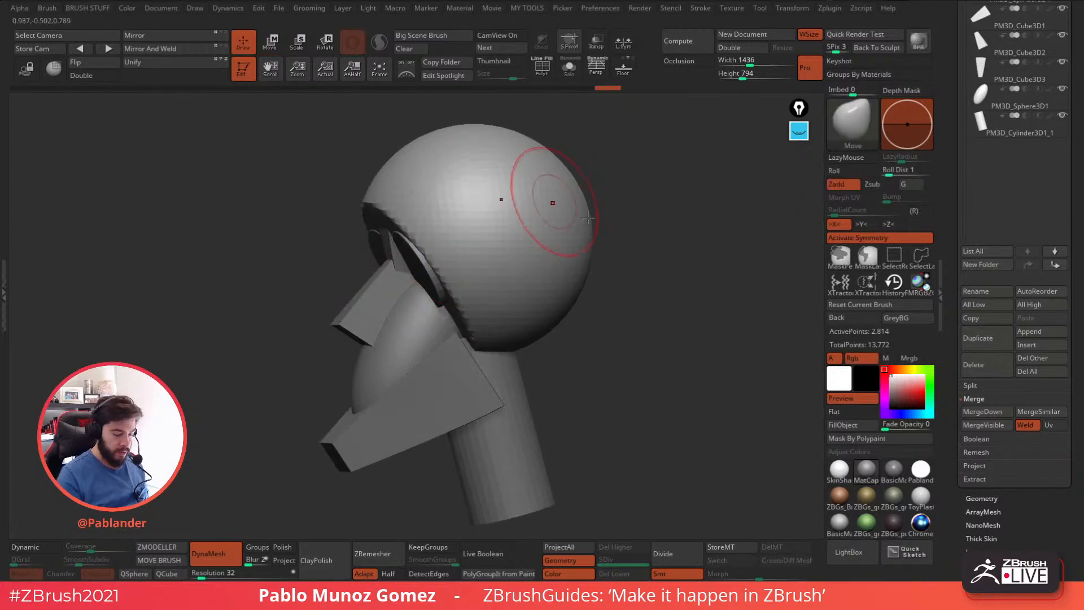
Cut the sides of the skull flat with a near-vertical, symmetrical straight cut.
shift+drag(608, 224, 639, 234)
mouse_move(588, 303)
alt+mouse_down()
mouse_move(610, 288)
mouse_move(606, 334)
alt+mouse_up()
key(ctrl+shift)
ctrl+shift+drag(520, 136, 499, 414)
drag(638, 358, 628, 311)
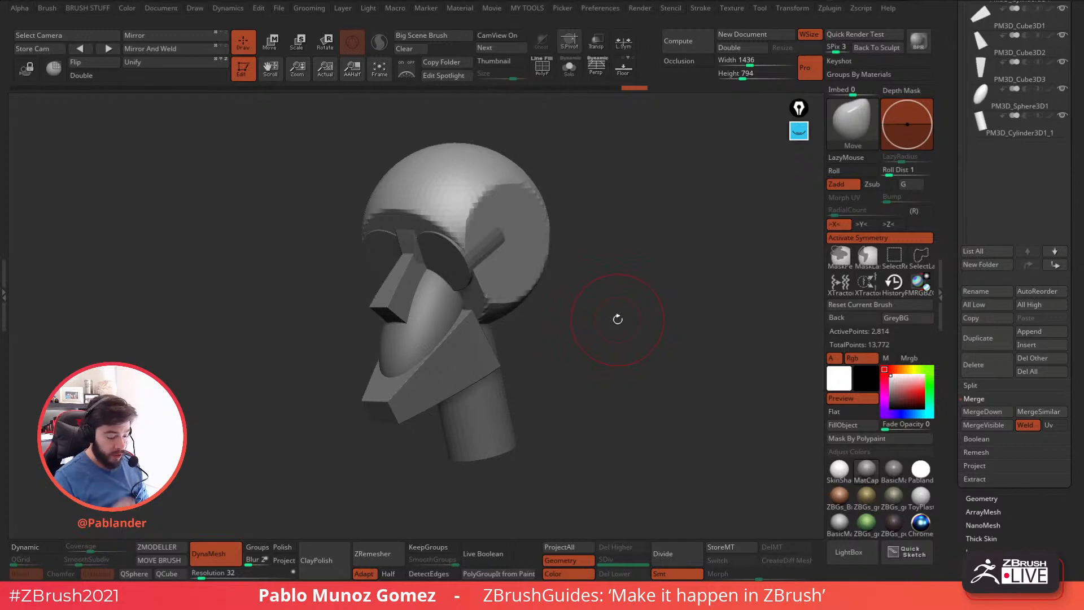
Append a Cube3D as a new subtool, make it active and show its move gizmo.
scroll(975, 72, up, 2)
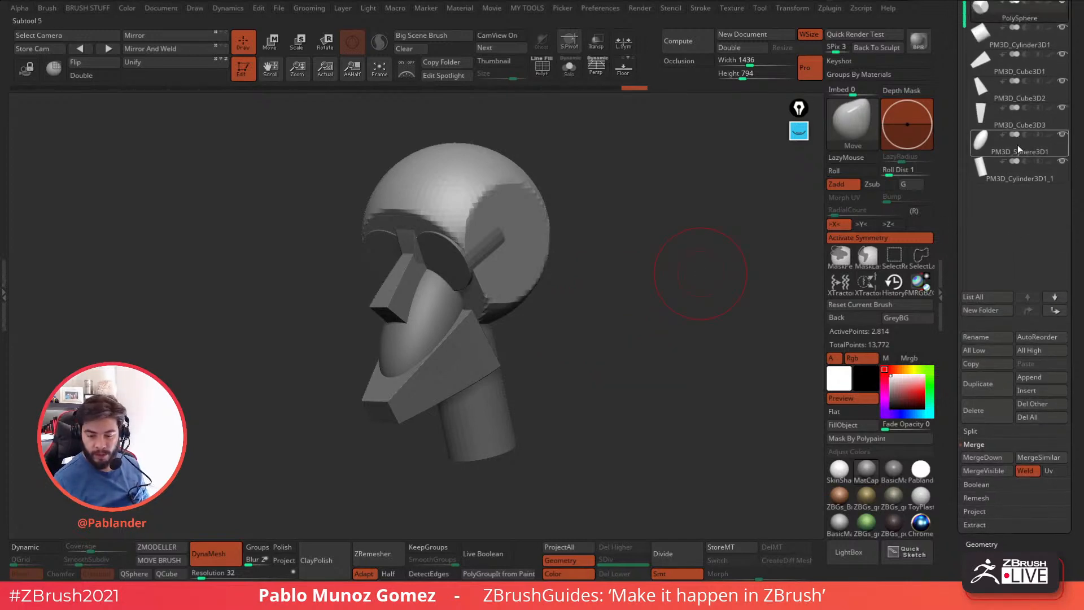
click(1041, 377)
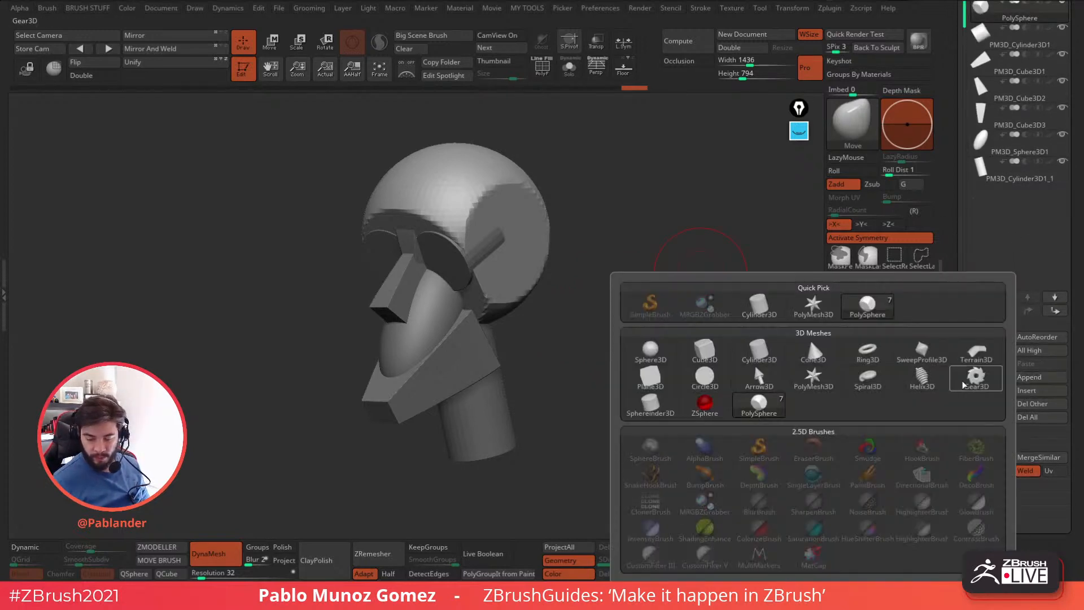
click(705, 351)
click(1038, 202)
key(w)
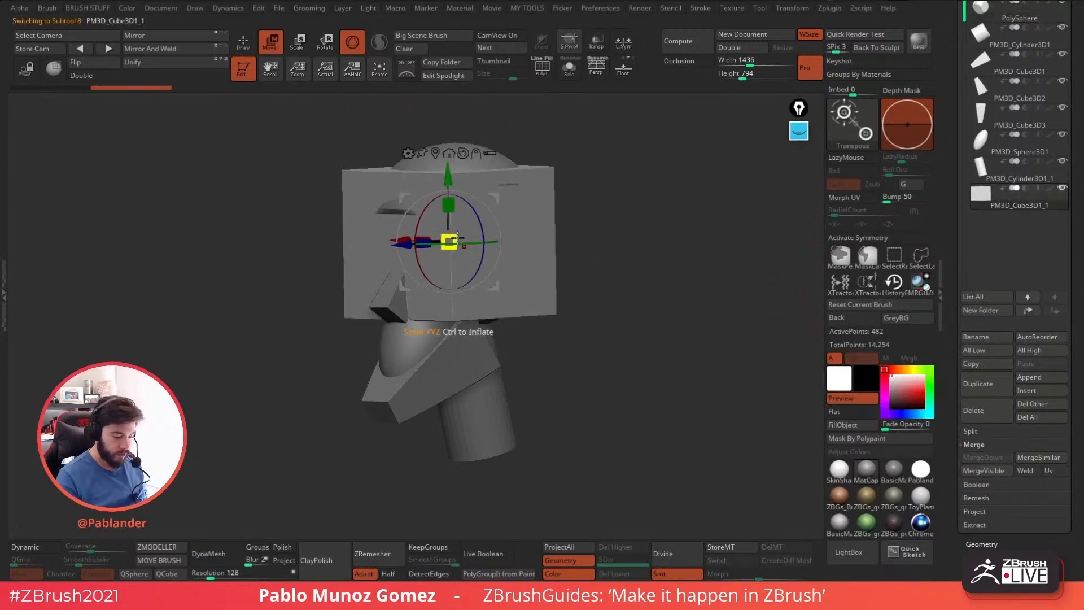
Shrink the cube into a block and place it tilted on one side of the face below the eye as a cheekbone.
shift+drag(598, 224, 565, 224)
drag(494, 199, 467, 232)
drag(565, 221, 632, 220)
shift+drag(422, 305, 421, 271)
drag(467, 232, 492, 259)
shift+drag(590, 262, 511, 245)
alt+right_drag(512, 251, 485, 271)
ctrl+right_drag(485, 271, 484, 343)
right_drag(519, 261, 638, 254)
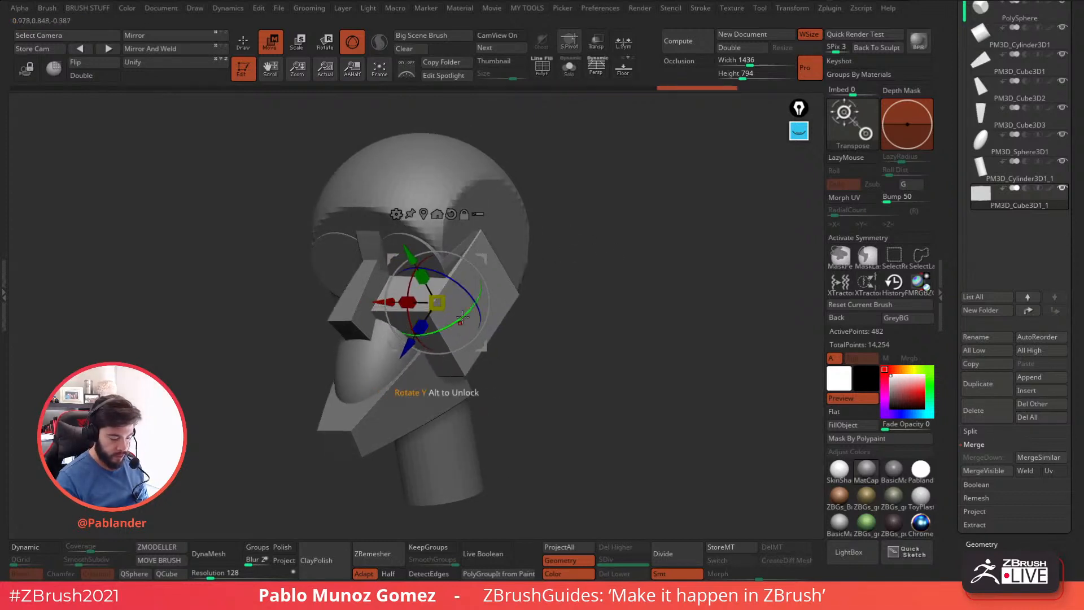
Rotate the cheekbone block by about 10° and shift it to line up with the side of the skull.
mouse_move(466, 311)
mouse_down()
mouse_move(476, 313)
mouse_move(435, 289)
mouse_up()
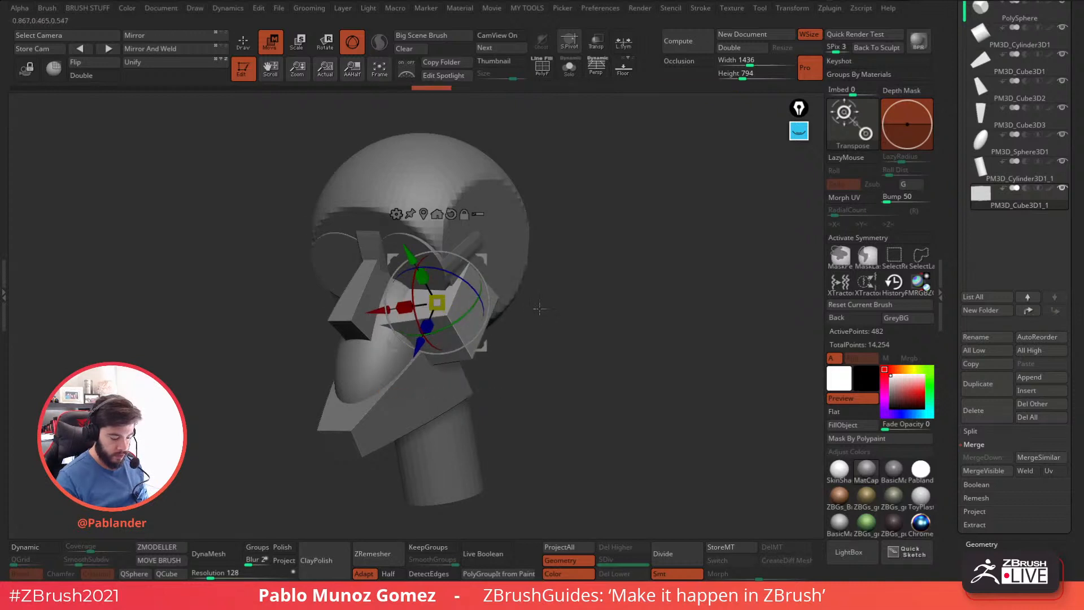
shift+drag(532, 305, 561, 305)
drag(486, 250, 485, 246)
mouse_move(559, 290)
mouse_down()
mouse_move(495, 280)
mouse_move(568, 262)
mouse_up()
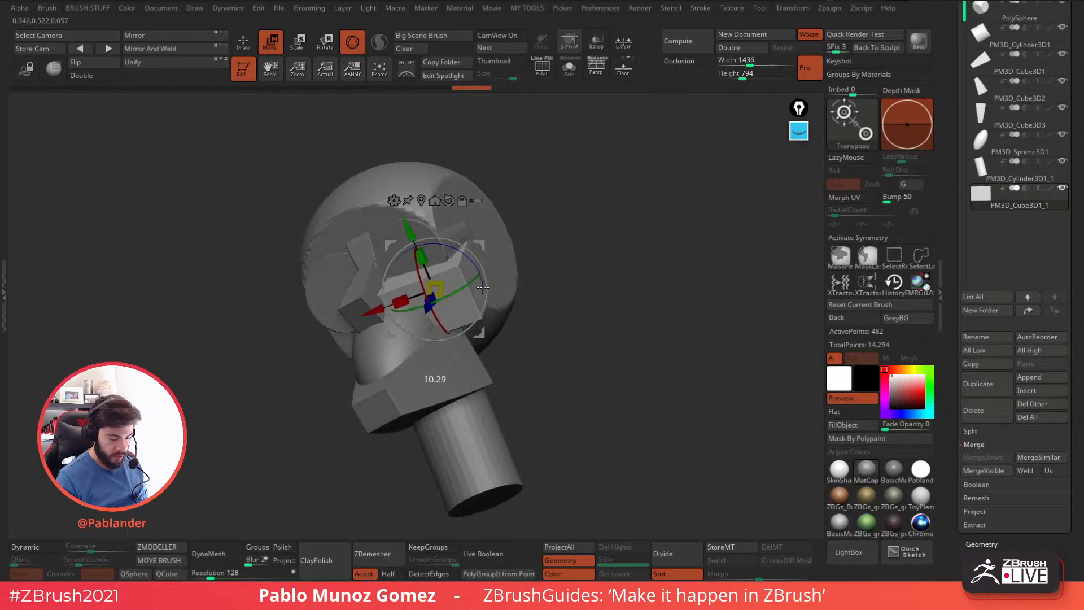
drag(482, 282, 482, 282)
drag(482, 246, 480, 249)
Finish placing the cheekbone block beside the nose and mirror it to the other side with Mirror And Weld.
drag(599, 247, 575, 265)
mouse_move(485, 255)
mouse_down()
mouse_move(492, 241)
mouse_move(500, 254)
mouse_move(479, 231)
mouse_up()
right_drag(500, 242, 600, 255)
key(q)
click(178, 36)
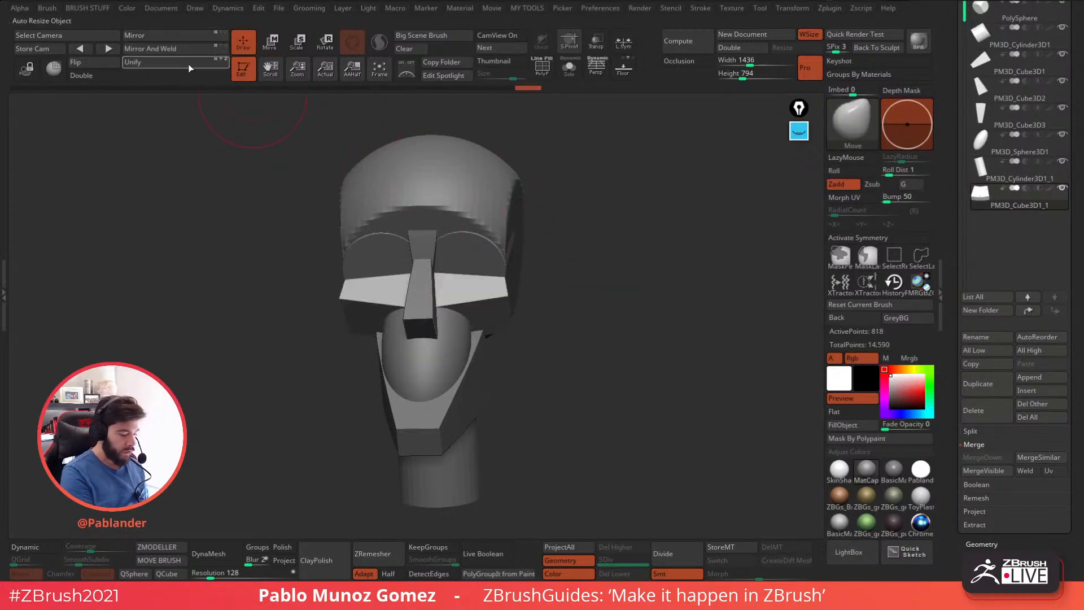
Select the jaw wedge, nudge it closer to the cheekbones and neck, and return to Draw mode.
mouse_move(624, 310)
right_down()
mouse_move(593, 310)
mouse_move(670, 300)
mouse_move(571, 312)
right_up()
right_drag(480, 338, 567, 344)
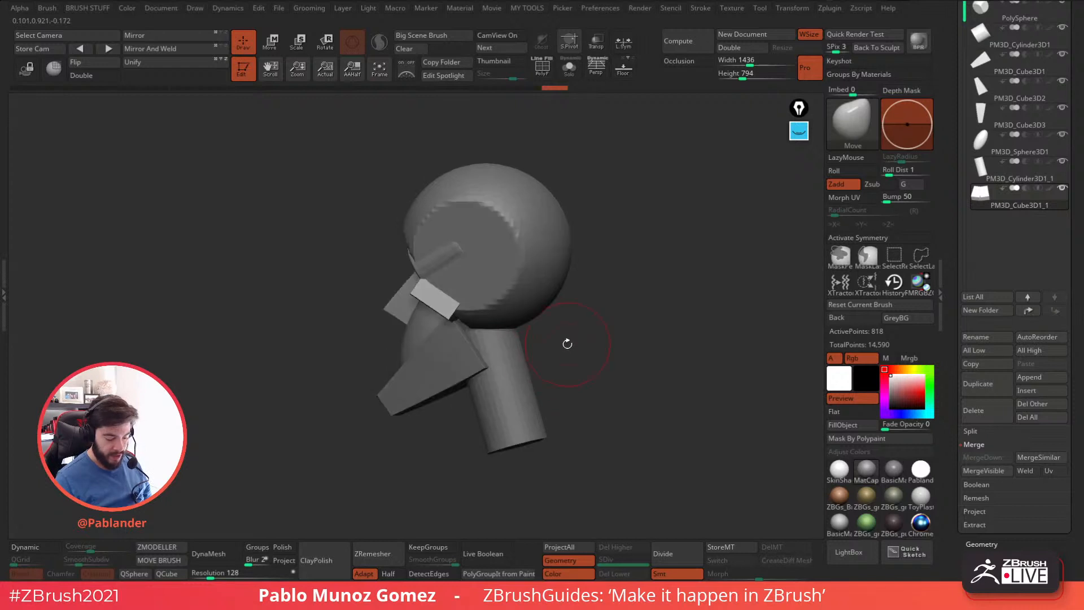
alt+click(463, 351)
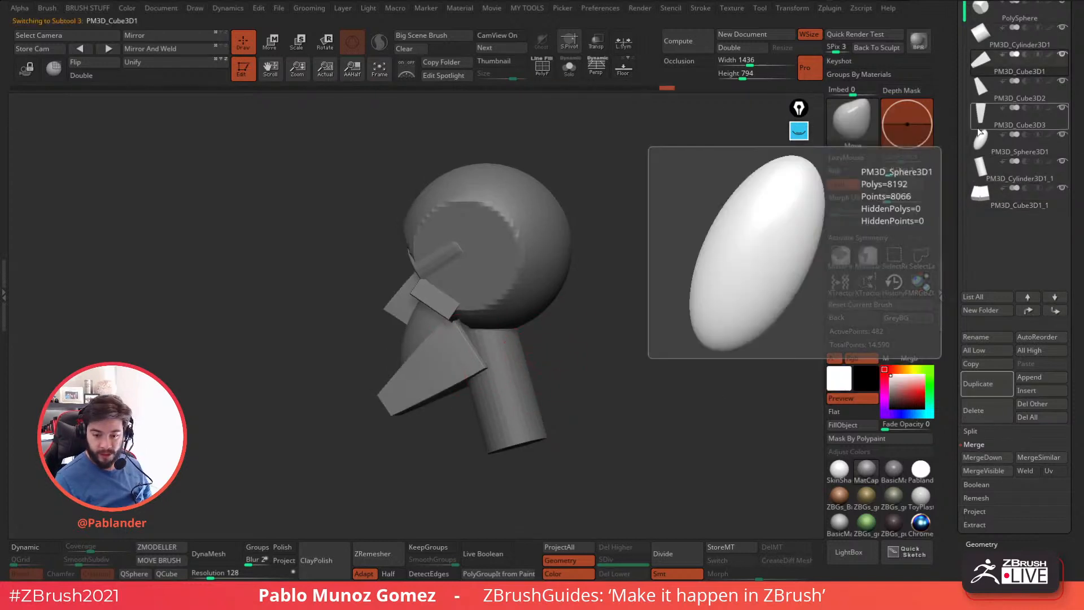
drag(556, 328, 604, 325)
right_drag(604, 325, 596, 317)
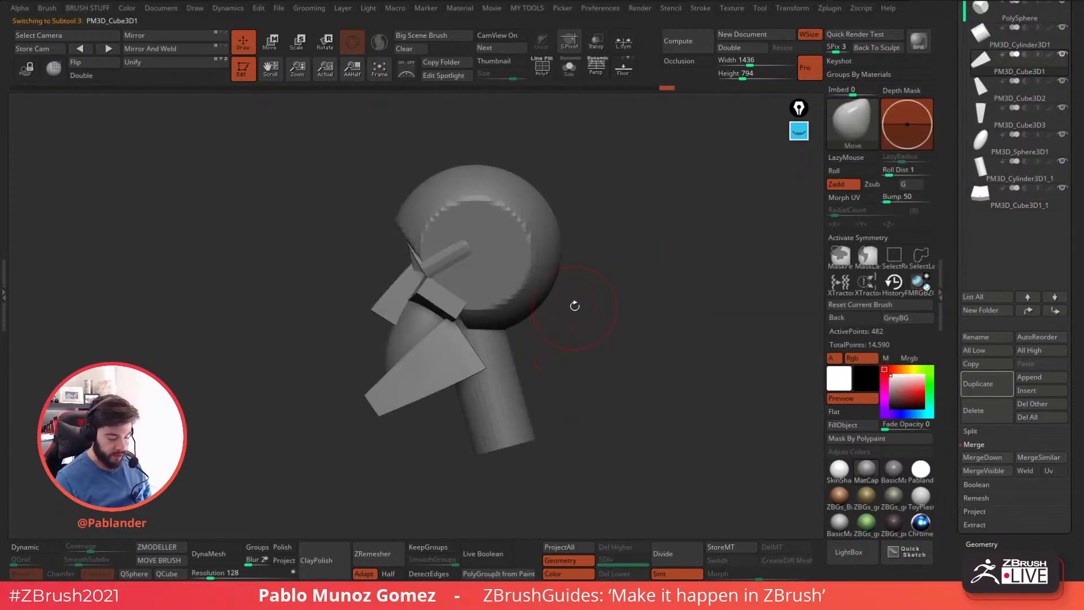
click(273, 44)
mouse_move(466, 329)
mouse_down()
mouse_move(472, 350)
mouse_move(468, 327)
mouse_up()
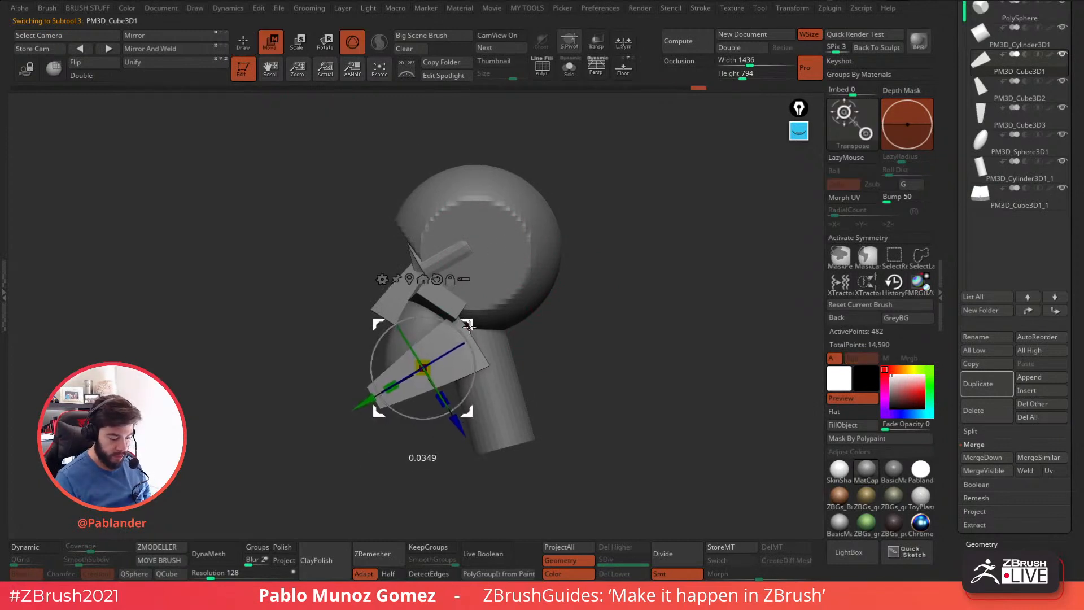
drag(442, 399, 440, 396)
drag(467, 327, 466, 326)
click(243, 43)
alt+drag(597, 283, 618, 266)
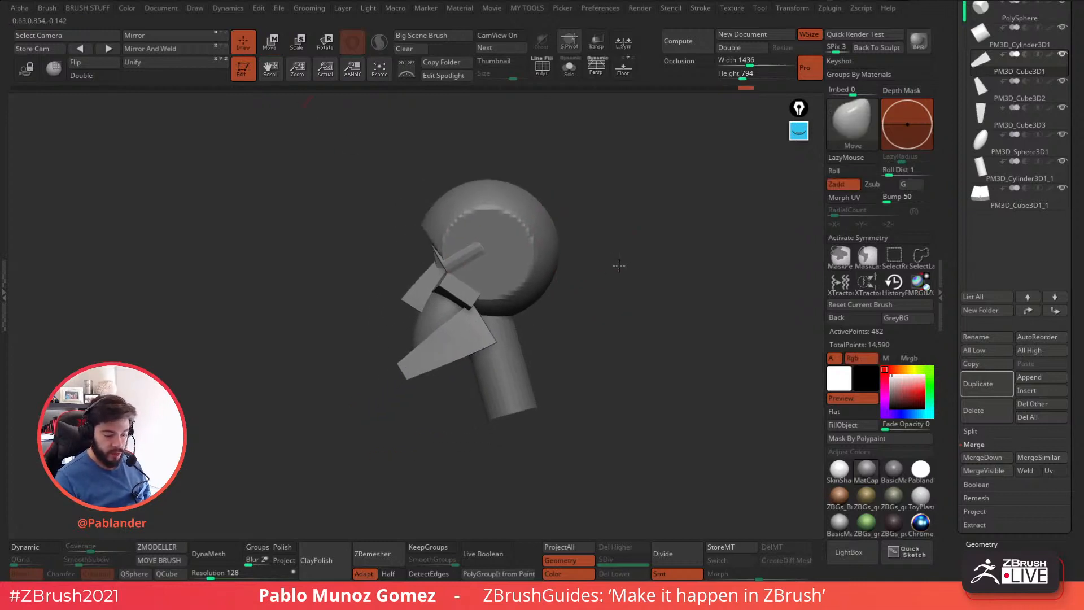
ctrl+shift+drag(462, 237, 493, 390)
key(ctrl+z)
ctrl+shift+drag(452, 246, 509, 380)
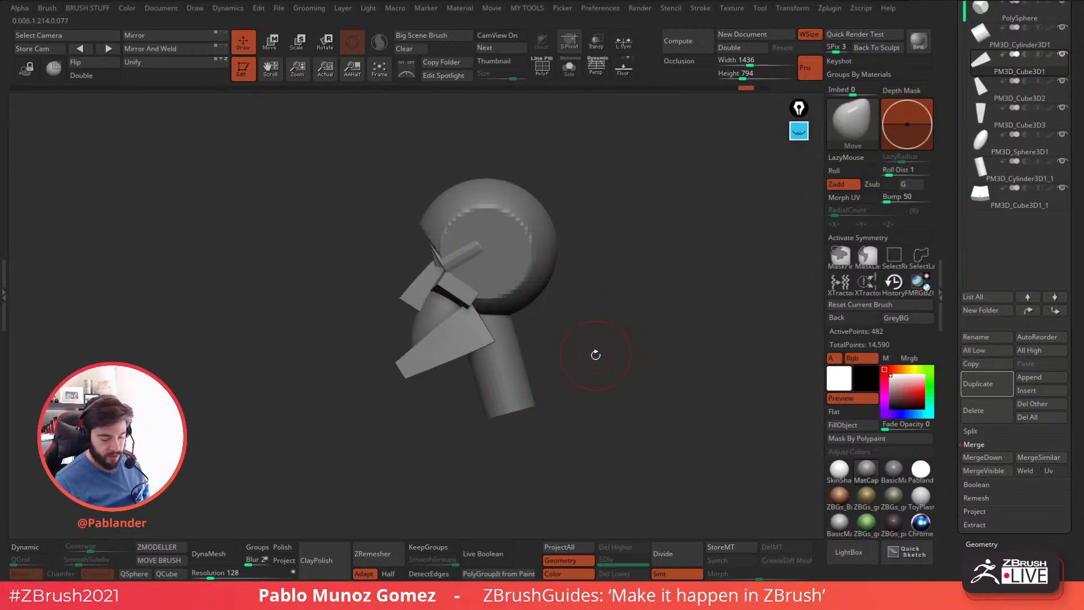
alt+click(534, 389)
key(w)
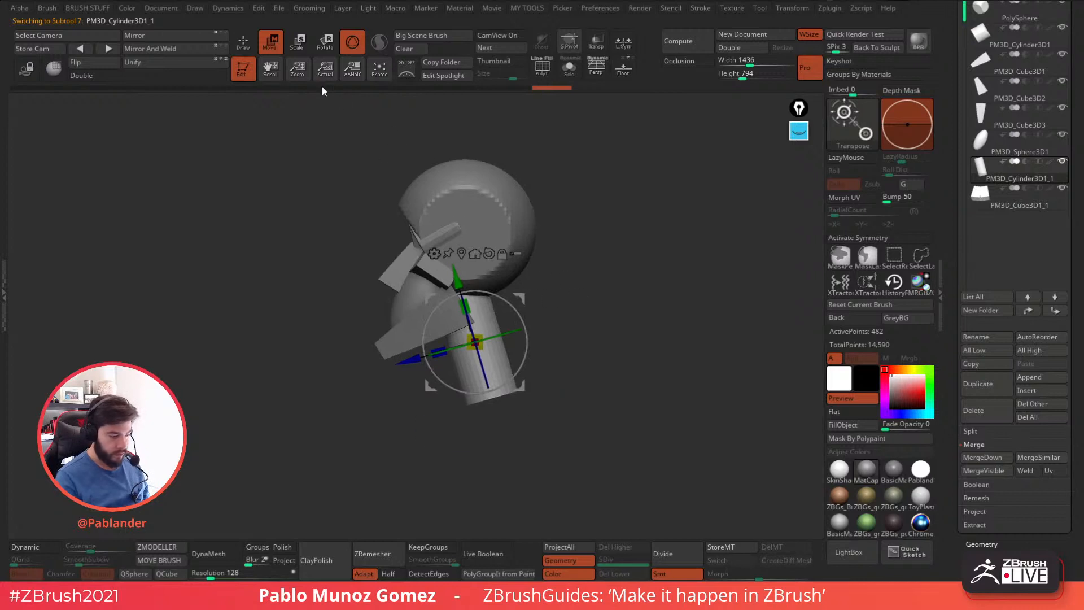
key(q)
mouse_move(571, 211)
mouse_down()
mouse_move(651, 222)
mouse_move(581, 227)
mouse_move(631, 231)
mouse_move(622, 228)
mouse_move(605, 331)
mouse_up()
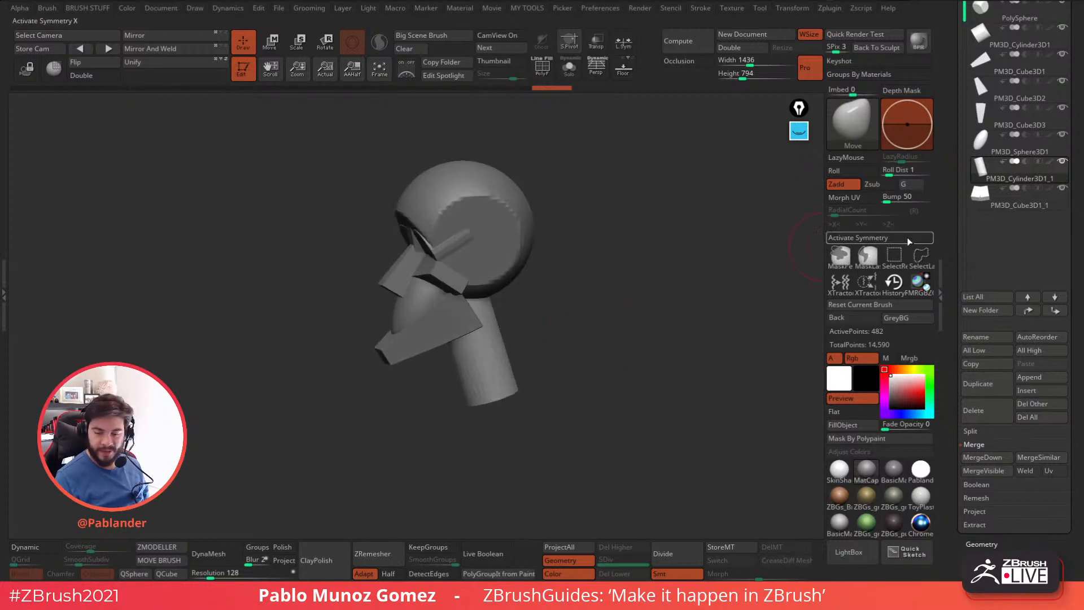
Append another Cylinder3D as a new subtool and make it the active one with the move gizmo.
scroll(955, 243, up, 2)
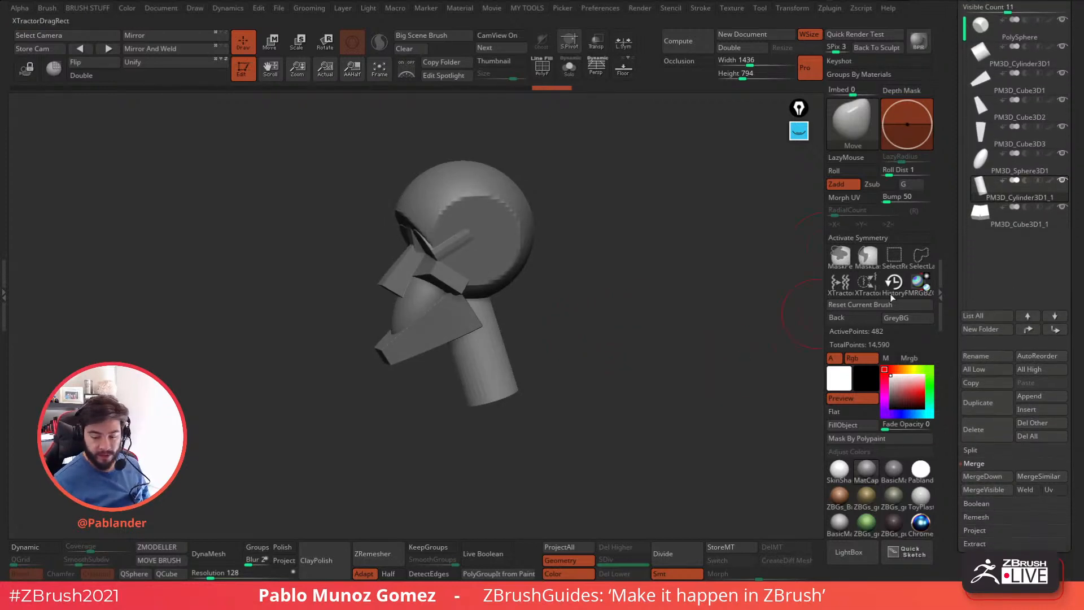
click(1046, 397)
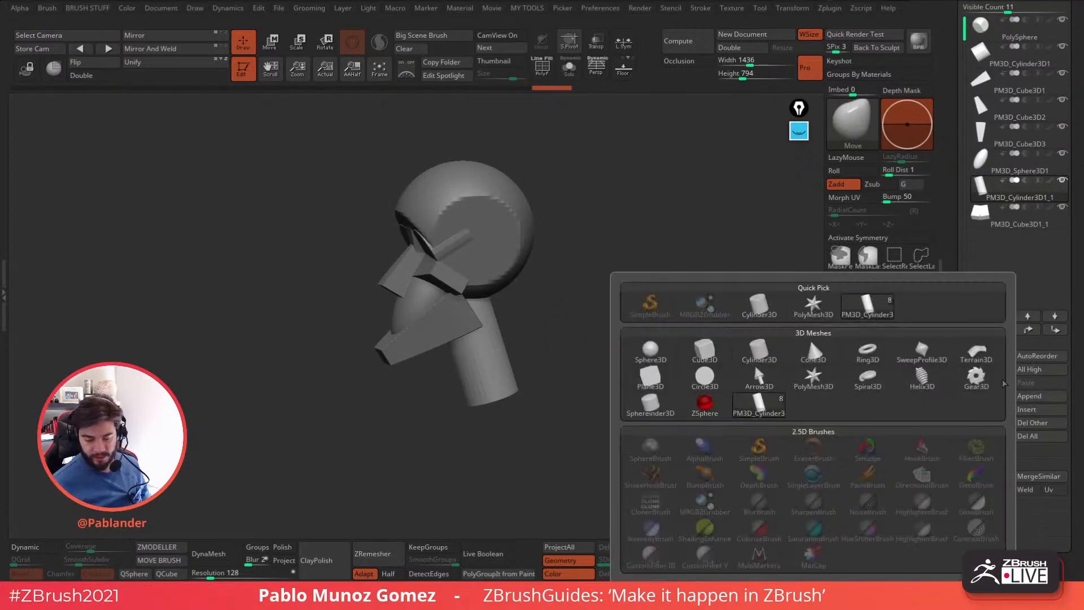
click(760, 312)
click(272, 44)
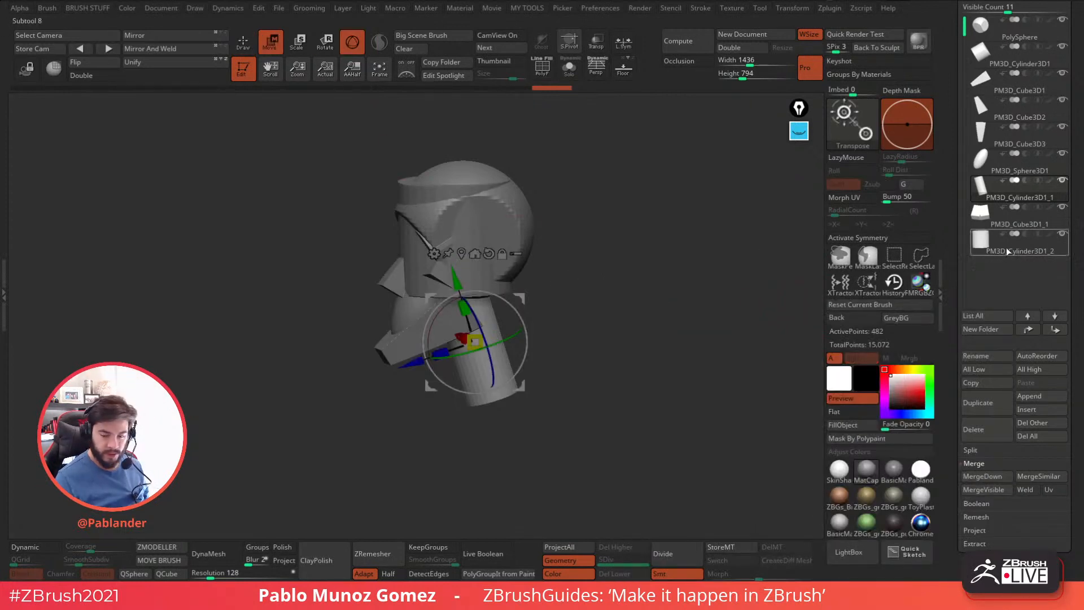
click(982, 248)
Turn the new cylinder on its side, flatten it into a disc and shift it to one side of the skull.
shift+drag(653, 283, 621, 276)
drag(456, 200, 464, 249)
shift+drag(492, 199, 488, 271)
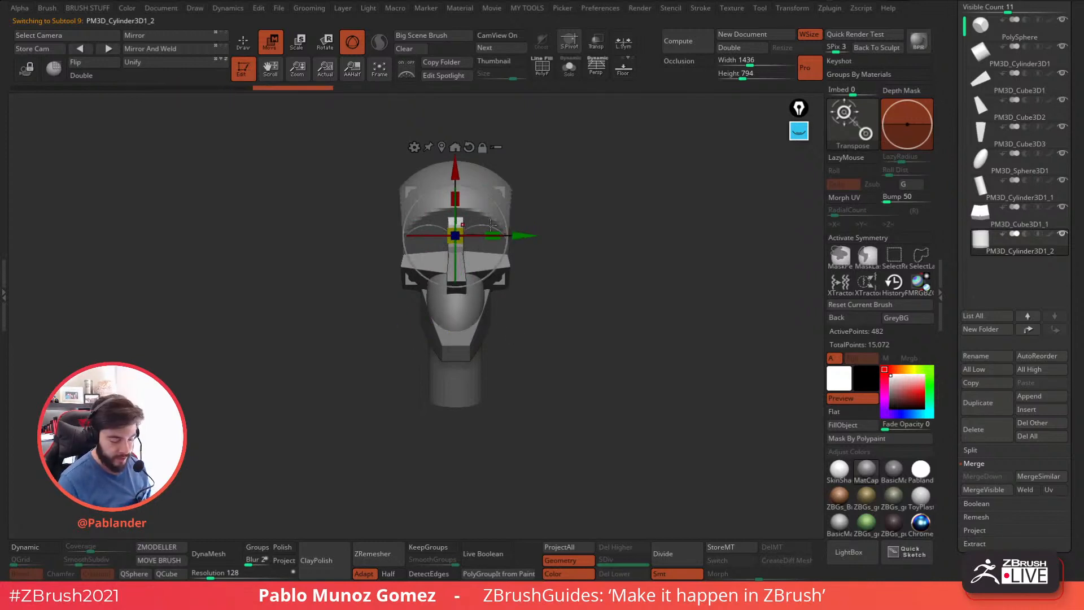
mouse_move(470, 236)
mouse_down()
mouse_move(435, 236)
mouse_move(456, 236)
mouse_up()
right_drag(487, 206, 556, 199)
drag(500, 193, 447, 191)
right_drag(504, 181, 564, 174)
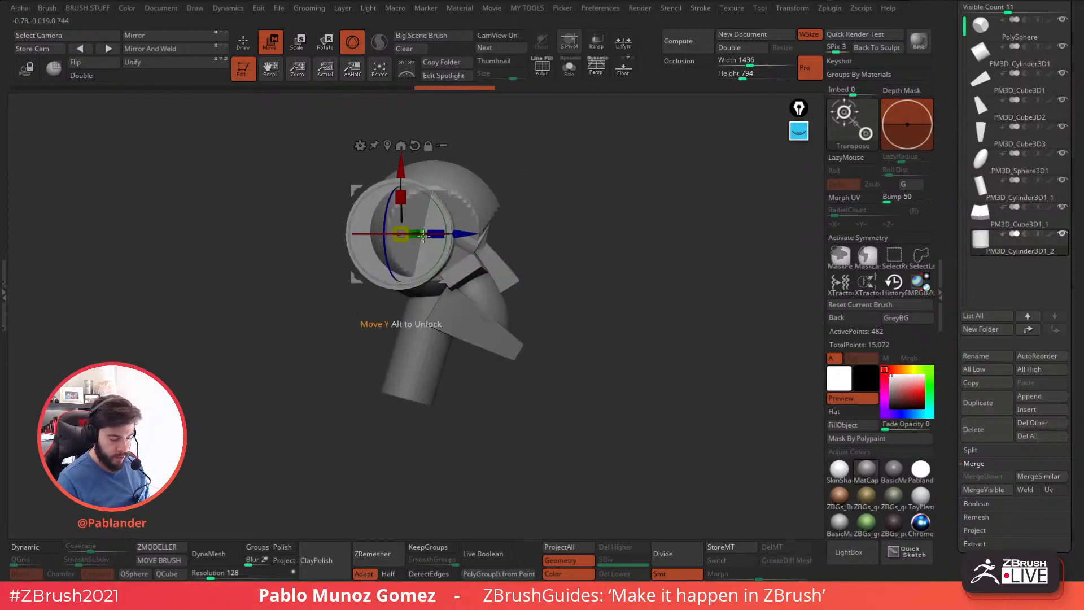
drag(449, 232, 449, 232)
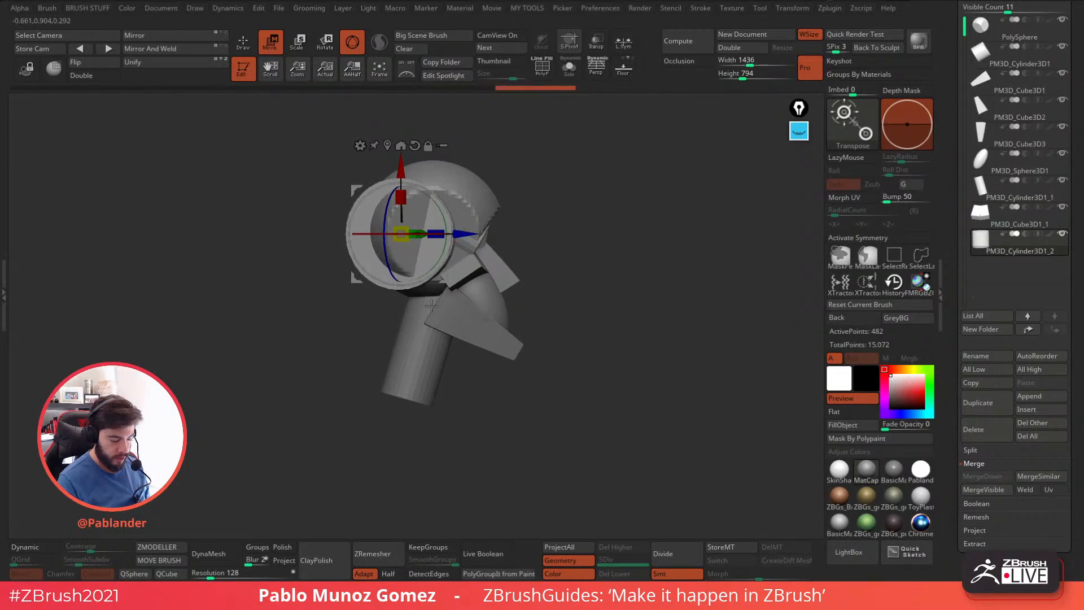
key(ctrl+z)
Scale the disc down and move it against the flattened side of the skull at ear position.
right_drag(568, 230, 539, 262)
drag(399, 258, 394, 237)
drag(448, 186, 473, 204)
right_drag(522, 198, 579, 185)
drag(467, 209, 480, 215)
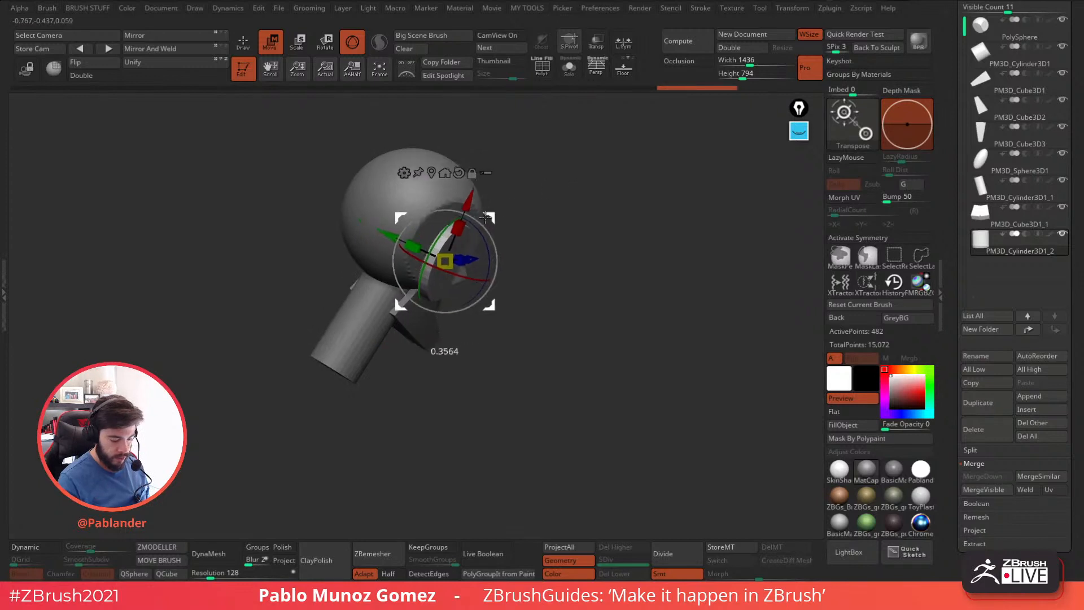
drag(441, 273, 441, 274)
right_drag(576, 243, 530, 224)
mouse_move(617, 226)
right_down()
mouse_move(551, 227)
mouse_move(652, 244)
mouse_move(602, 233)
right_up()
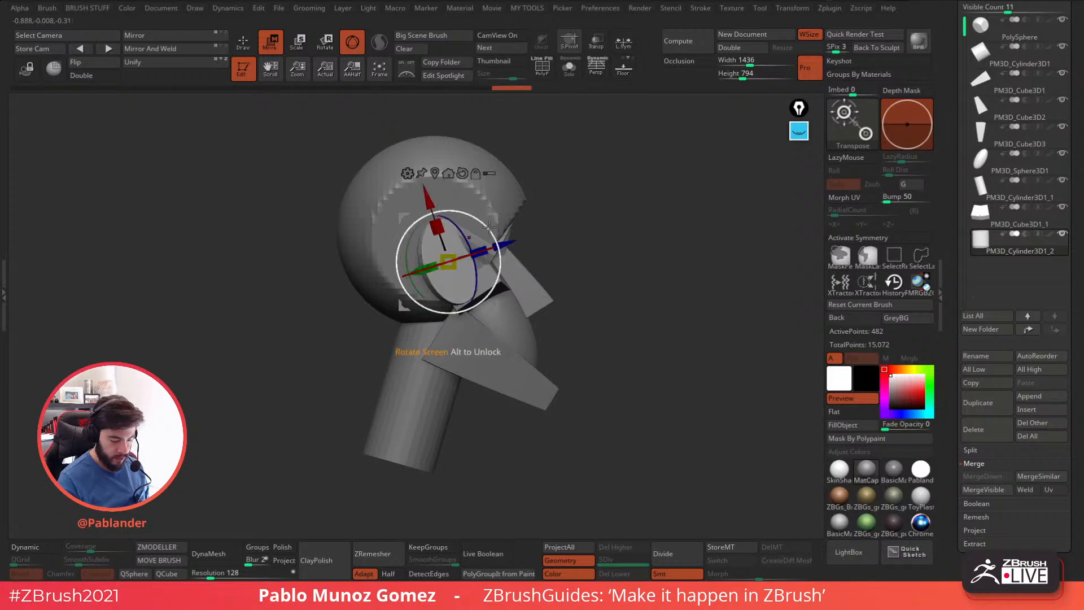
Tilt the ear disc, reshape it into a narrower oval behind the cheekbone and return to Draw mode.
drag(490, 228, 500, 242)
right_drag(582, 240, 508, 232)
mouse_move(493, 233)
mouse_down()
mouse_move(503, 228)
mouse_move(482, 233)
mouse_up()
right_drag(649, 204, 700, 224)
drag(482, 236, 417, 276)
drag(462, 231, 460, 230)
right_drag(582, 201, 550, 206)
drag(460, 230, 471, 227)
click(248, 48)
right_drag(589, 208, 689, 237)
mouse_move(575, 263)
alt+right_down()
mouse_move(626, 249)
mouse_move(583, 237)
mouse_move(644, 236)
mouse_move(599, 257)
mouse_move(652, 248)
alt+right_up()
Move the ear disc slightly along its own axis to adjust its distance from the skull.
click(272, 46)
right_drag(652, 249, 660, 248)
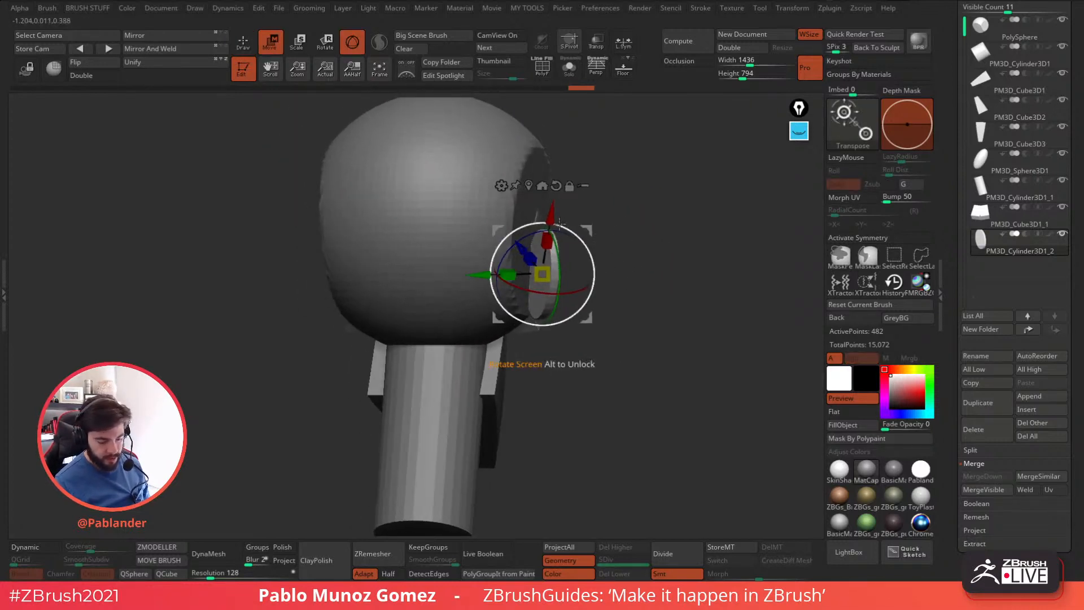
drag(479, 275, 488, 274)
right_drag(644, 237, 616, 232)
drag(616, 232, 620, 231)
right_drag(480, 384, 547, 389)
right_drag(671, 253, 625, 266)
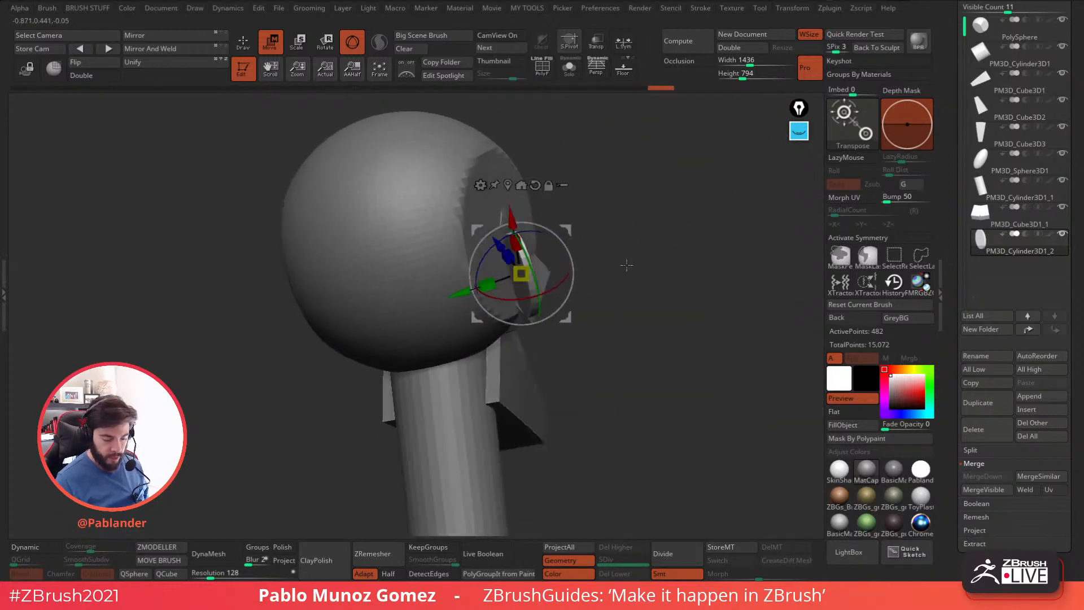
Duplicate the ear disc with the gizmo and angle and thicken the copy to join the ear to the skull, returning to Draw mode.
ctrl+drag(466, 292, 458, 288)
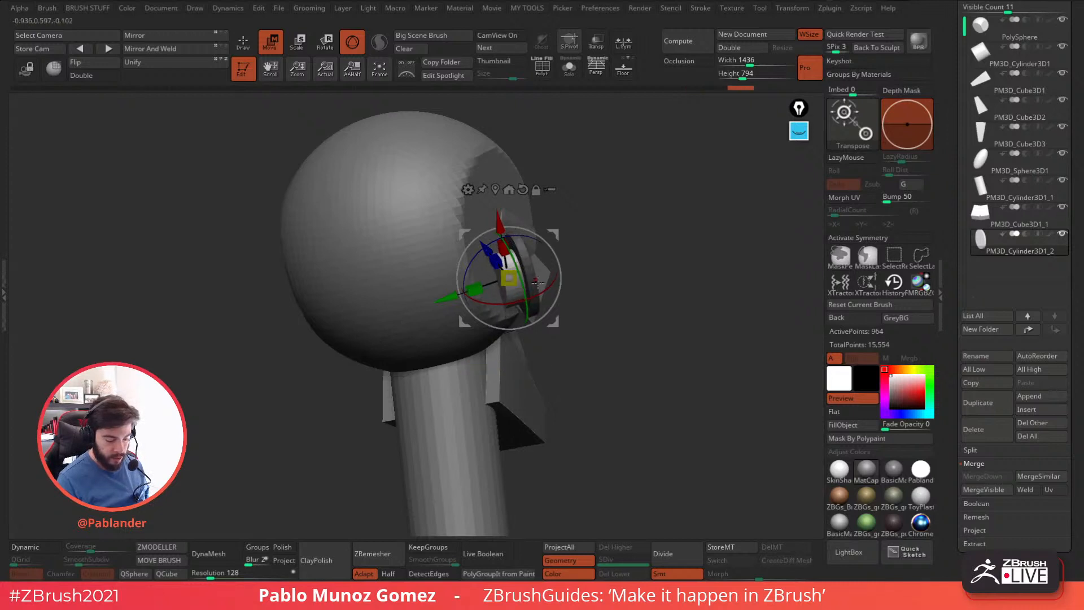
mouse_move(570, 266)
mouse_down()
mouse_move(619, 308)
mouse_move(556, 279)
mouse_up()
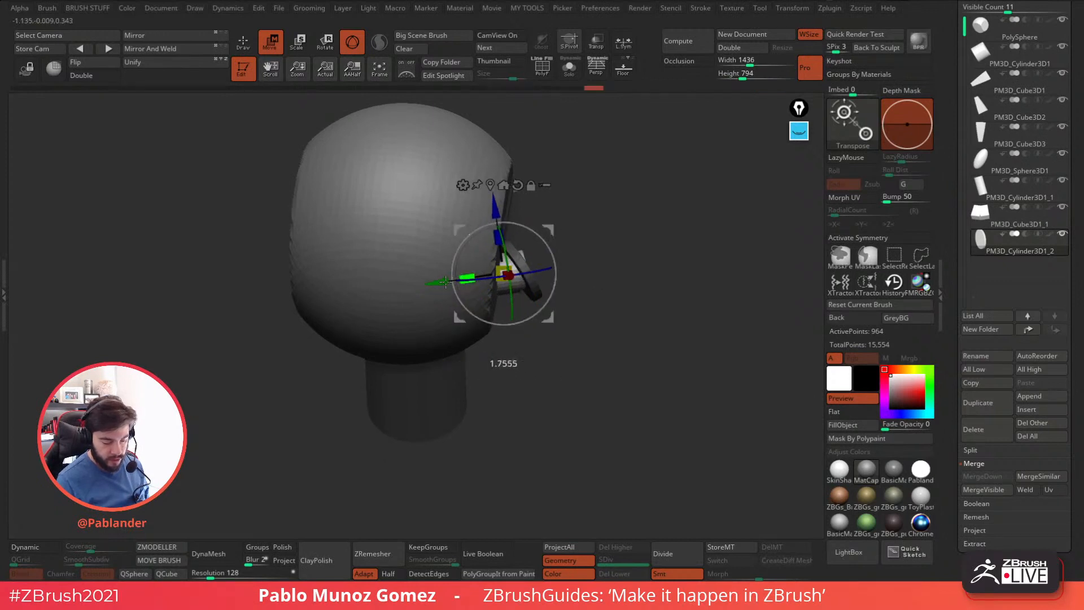
drag(551, 227, 600, 230)
key(q)
mouse_move(672, 362)
mouse_down()
mouse_move(624, 321)
mouse_move(539, 301)
mouse_move(588, 302)
mouse_move(578, 278)
mouse_move(613, 312)
mouse_move(608, 292)
mouse_up()
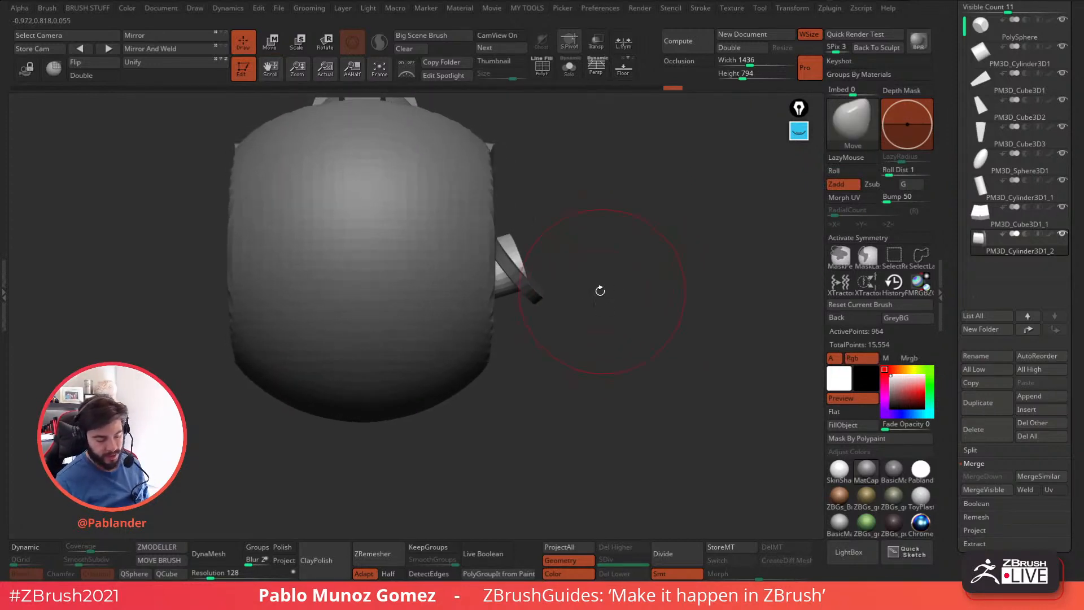
Mirror and weld the ear pieces to the opposite side of the head.
mouse_move(590, 341)
ctrl+shift+mouse_down()
mouse_move(635, 371)
mouse_move(565, 333)
mouse_move(626, 384)
mouse_move(508, 272)
mouse_move(570, 337)
mouse_move(595, 167)
ctrl+shift+mouse_up()
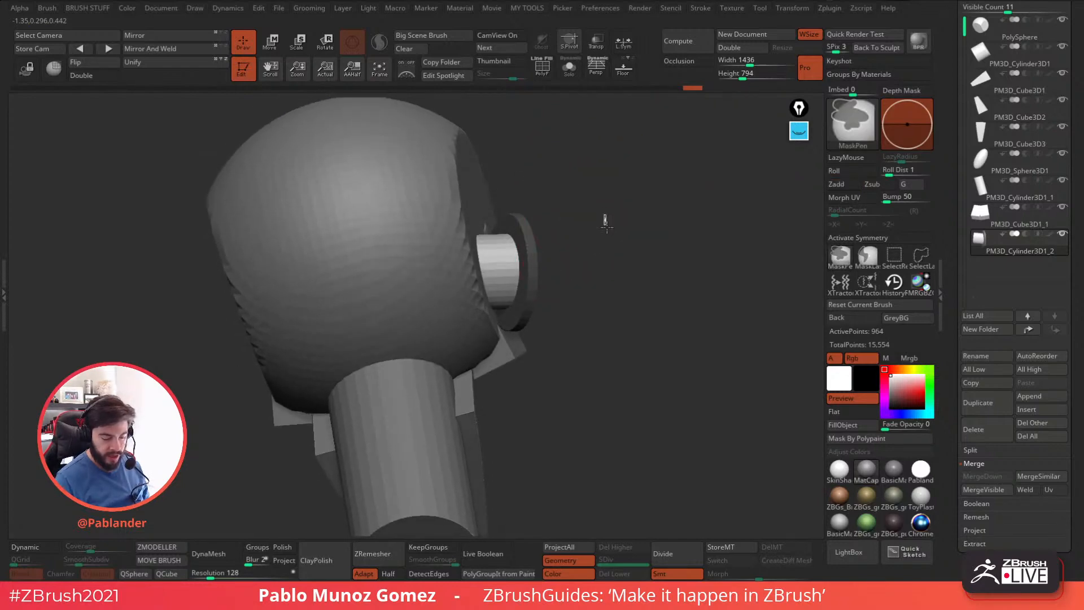
drag(505, 249, 565, 226)
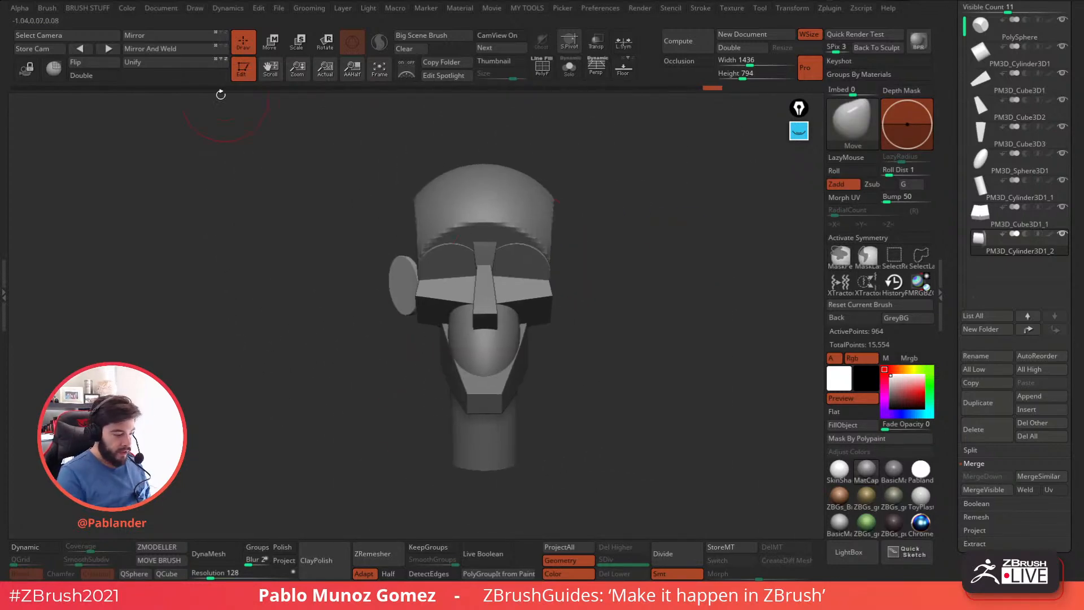
click(169, 52)
drag(593, 338, 633, 332)
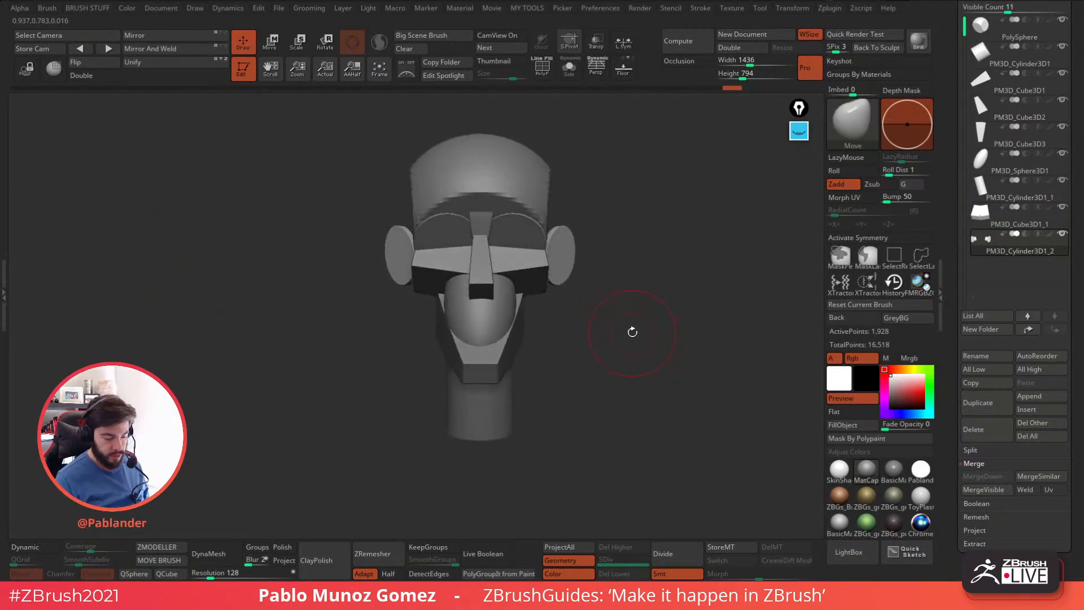
Select the eye cylinders, tilt and shift them slightly within the face using the gizmo, and return to Draw mode.
alt+click(523, 223)
drag(597, 248, 706, 269)
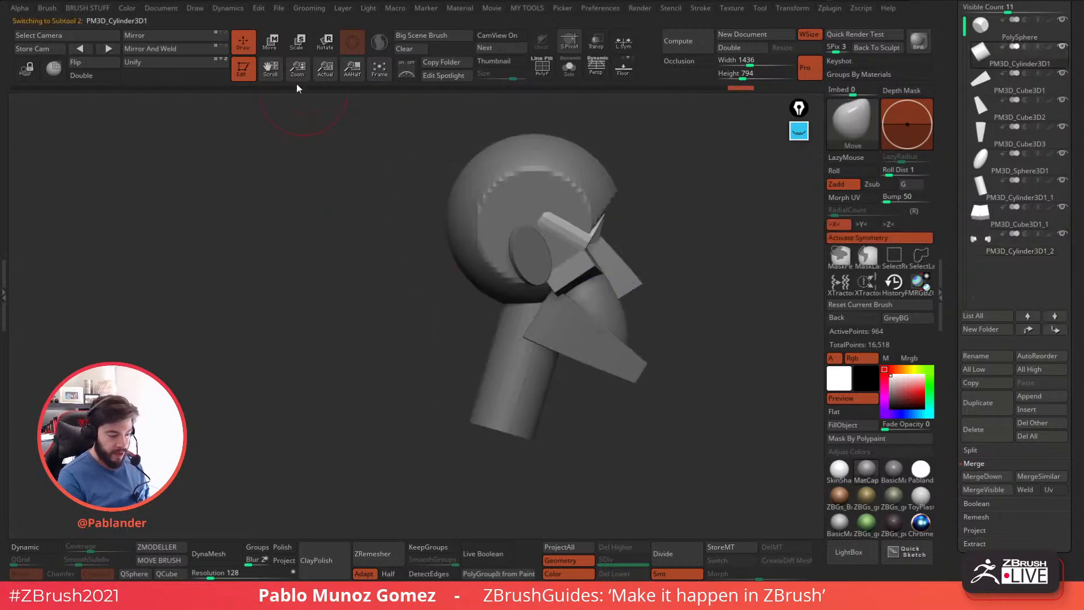
click(271, 43)
alt+drag(658, 235, 576, 250)
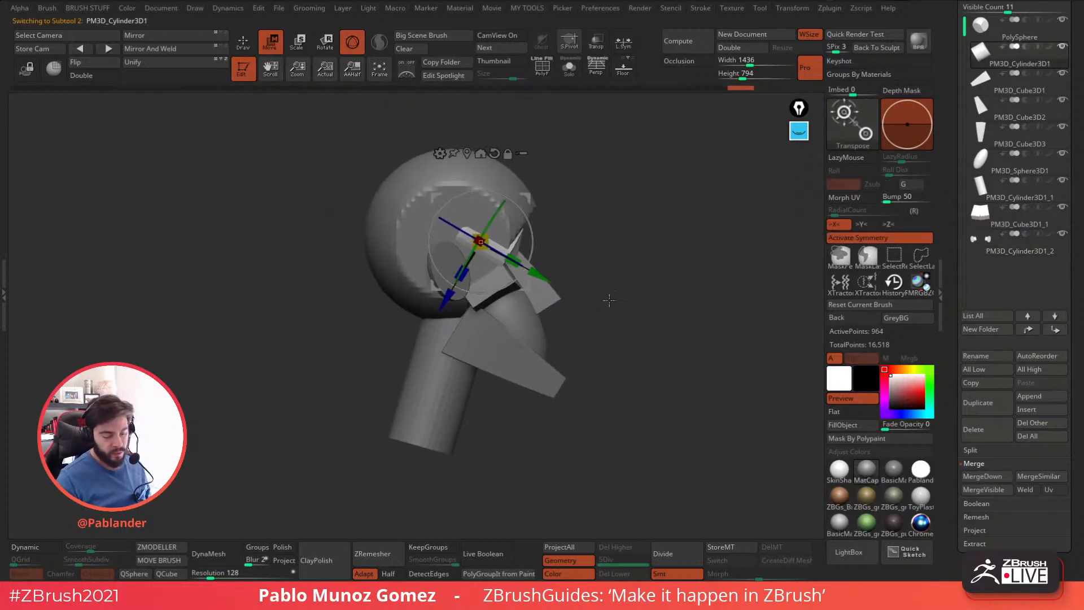
drag(532, 240, 531, 247)
drag(511, 262, 516, 262)
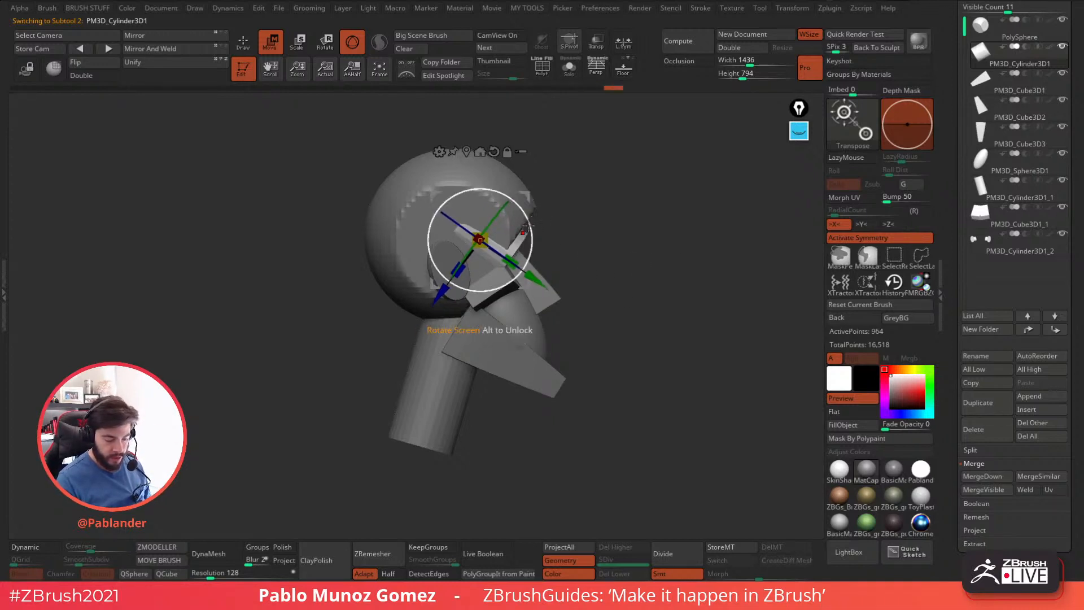
drag(528, 226, 508, 259)
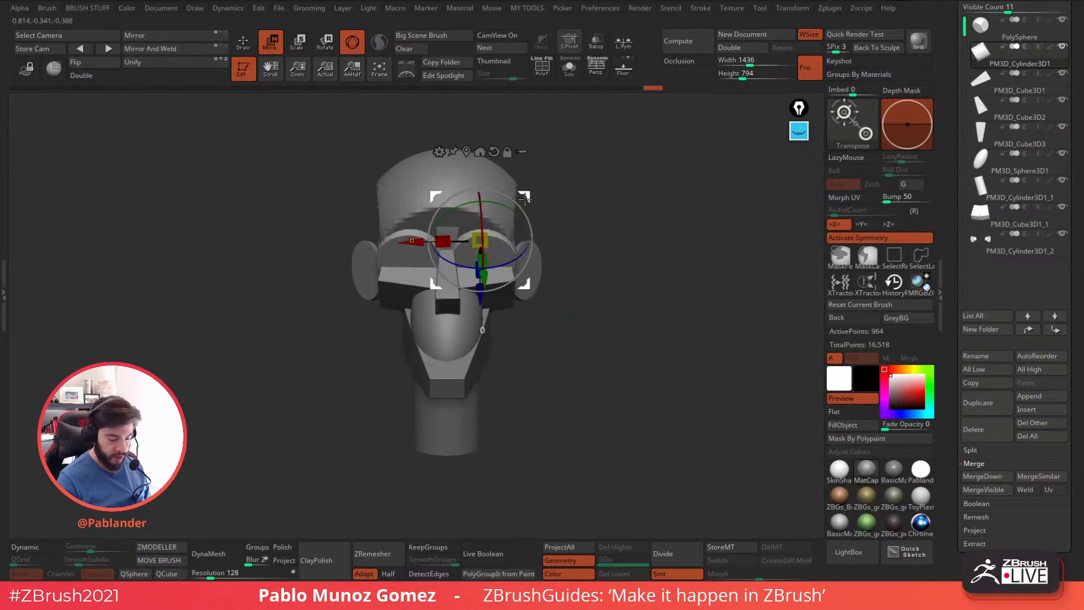
drag(524, 198, 521, 196)
drag(617, 213, 615, 232)
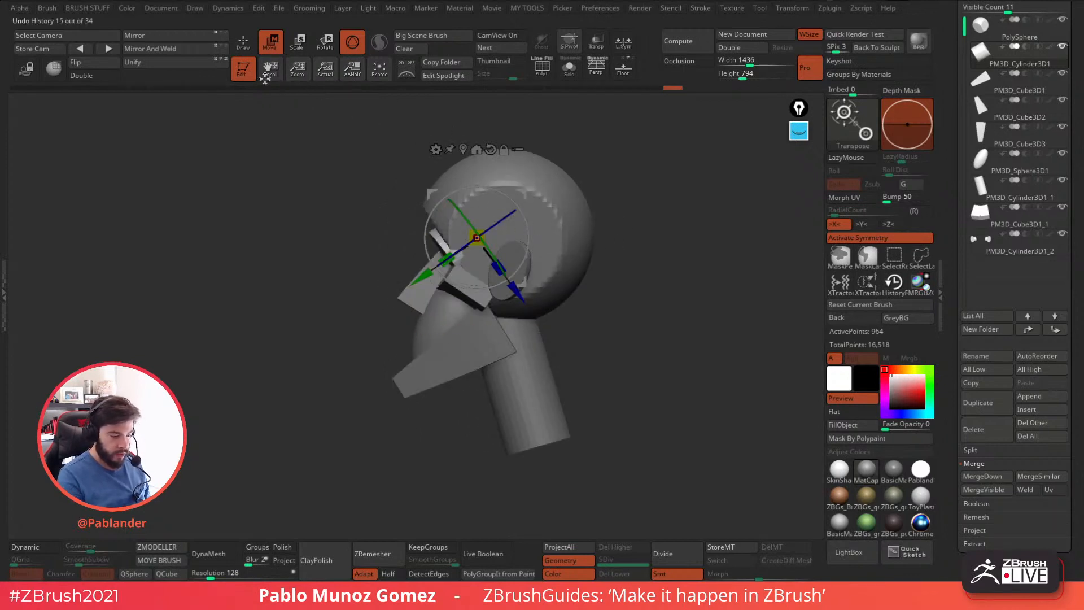
click(243, 42)
Create a subtool folder named "or" from the PolySphere subtool and move the other head parts into it.
mouse_move(632, 260)
mouse_down()
mouse_move(652, 286)
mouse_move(634, 303)
mouse_up()
mouse_move(593, 266)
mouse_down()
mouse_move(649, 297)
mouse_move(614, 290)
mouse_up()
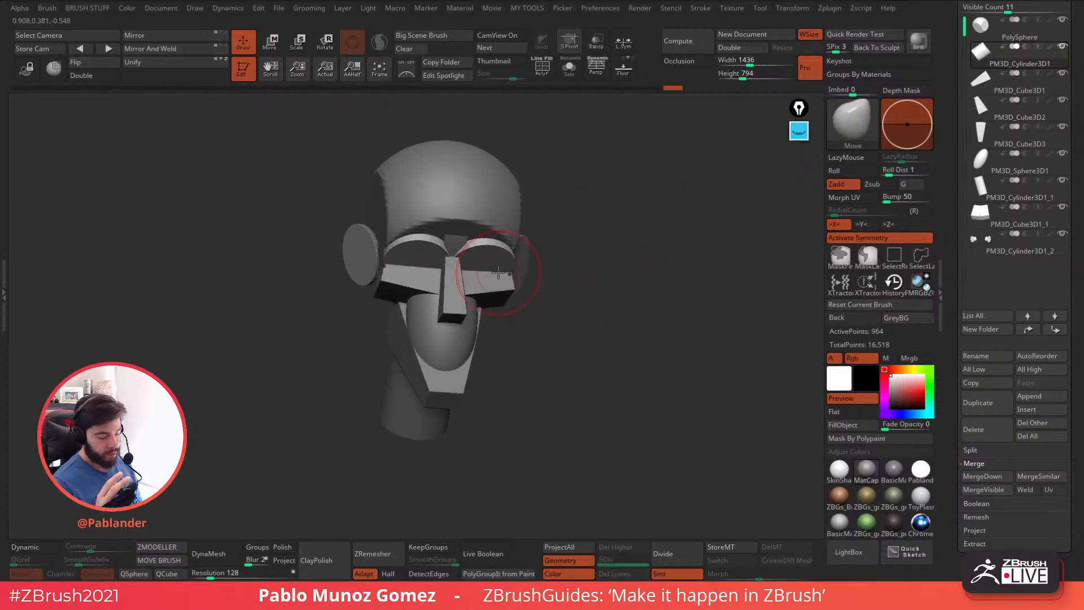
drag(565, 288, 649, 317)
scroll(1017, 113, up, 2)
click(1020, 65)
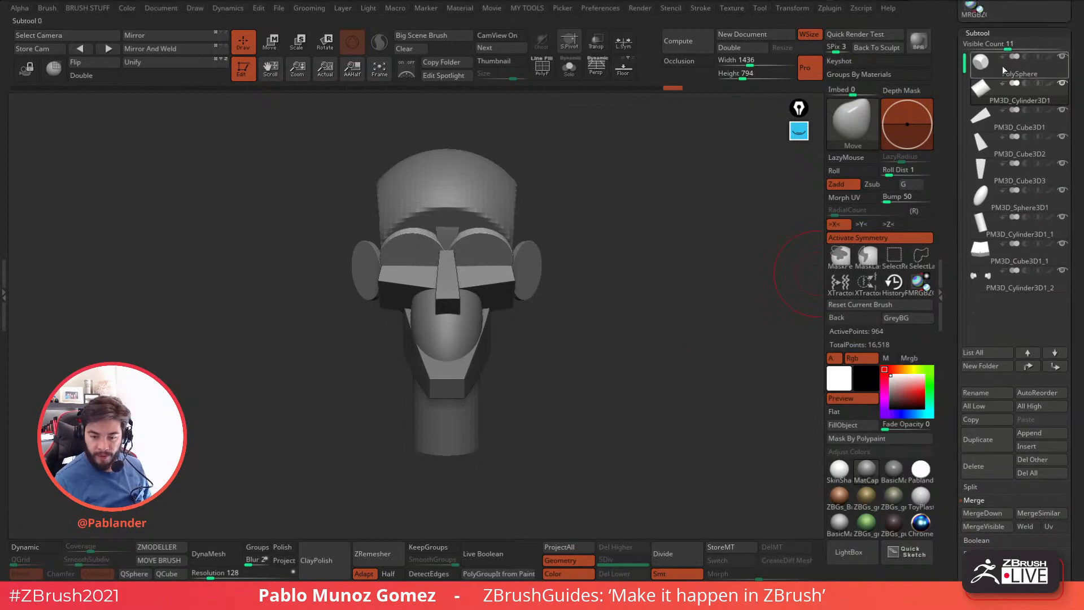
click(996, 367)
text(or)
key(Return)
drag(1020, 125, 1016, 288)
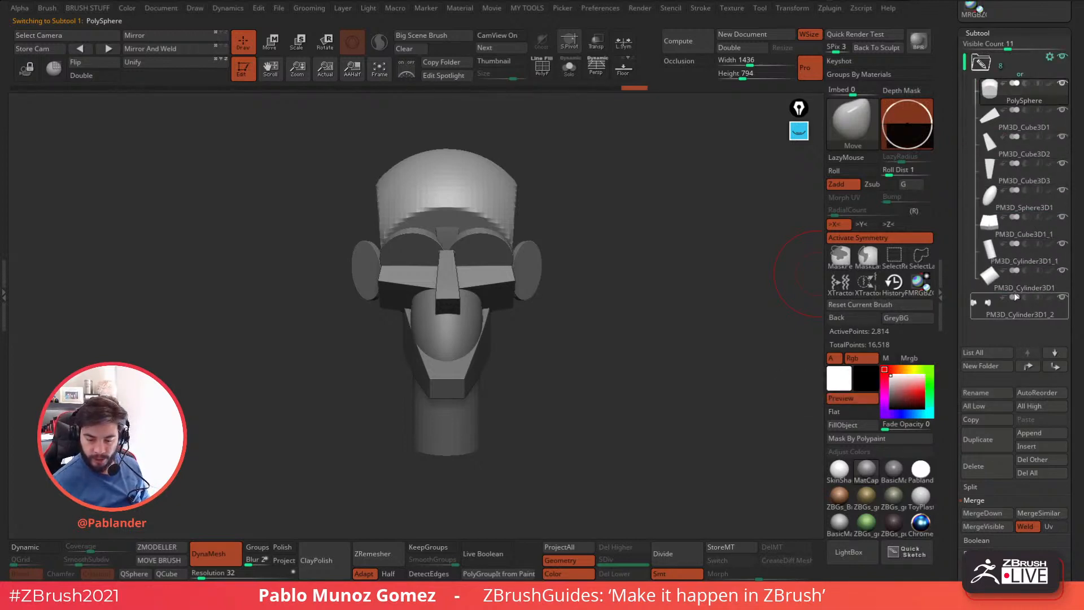
Collapse the folder and merge all its subtools into a single head mesh.
click(983, 62)
click(1050, 57)
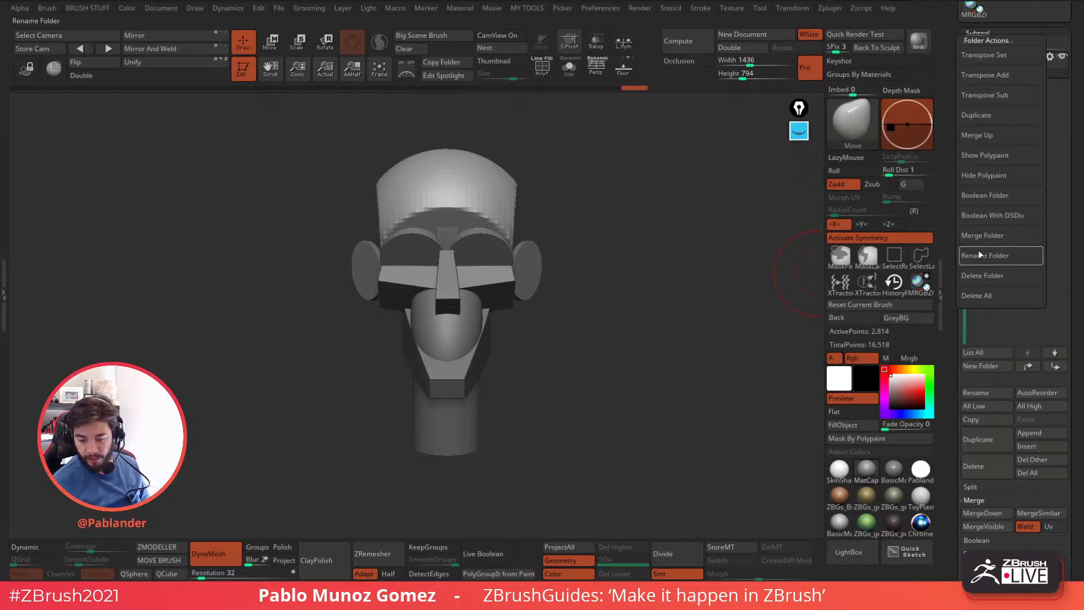
click(996, 241)
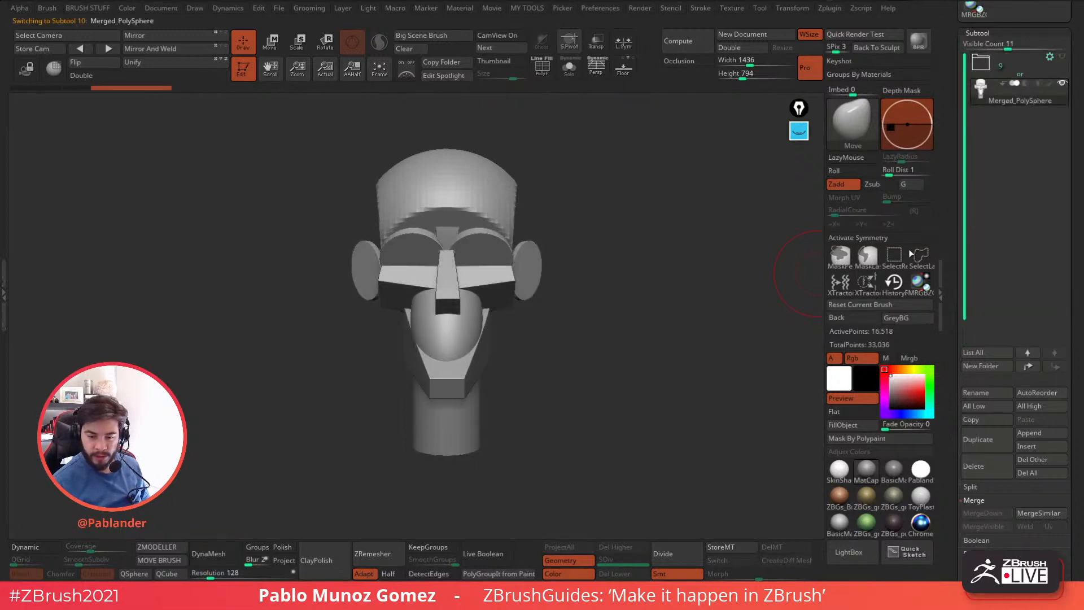
Turn on the polyframe display of the merged head and isolate the skull's polygroup.
mouse_move(641, 370)
mouse_down()
mouse_move(620, 341)
mouse_move(626, 309)
mouse_move(638, 366)
mouse_move(612, 317)
mouse_up()
key(shift+f)
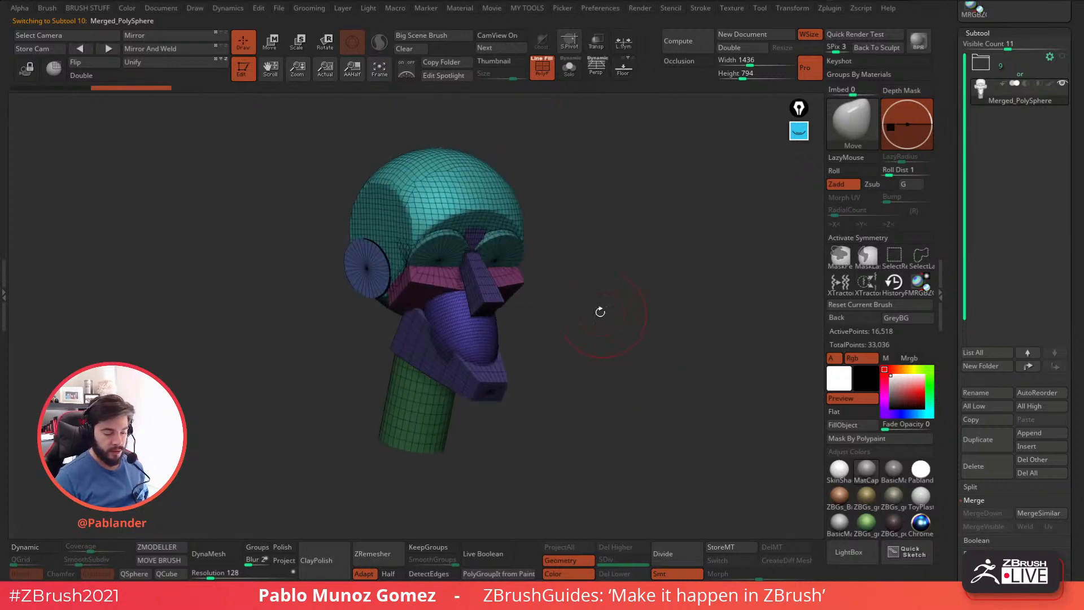
shift+drag(498, 246, 432, 221)
key(ctrl+z)
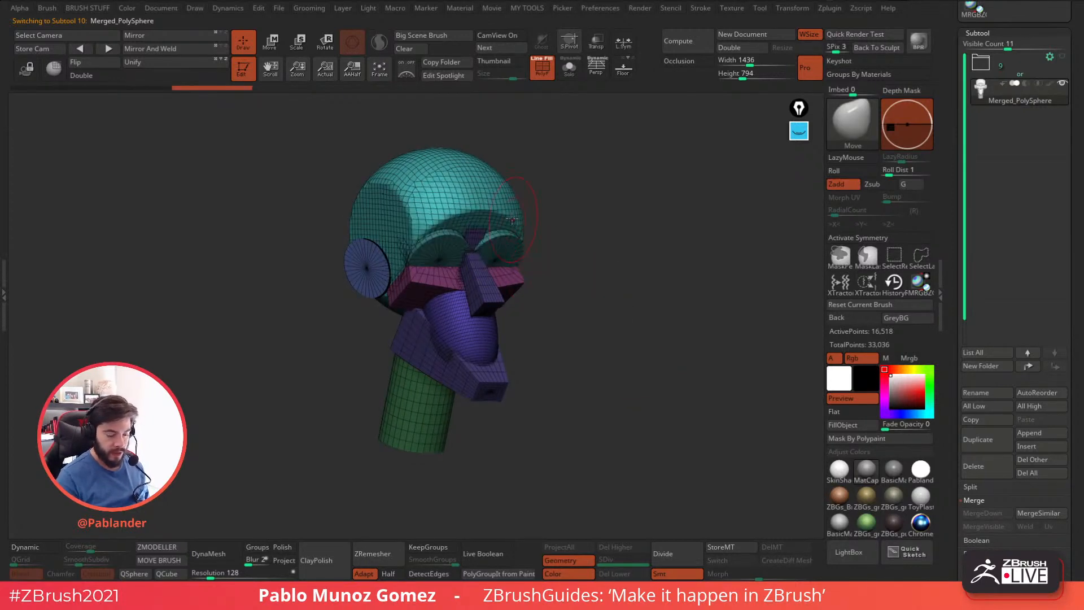
ctrl+shift+click(494, 197)
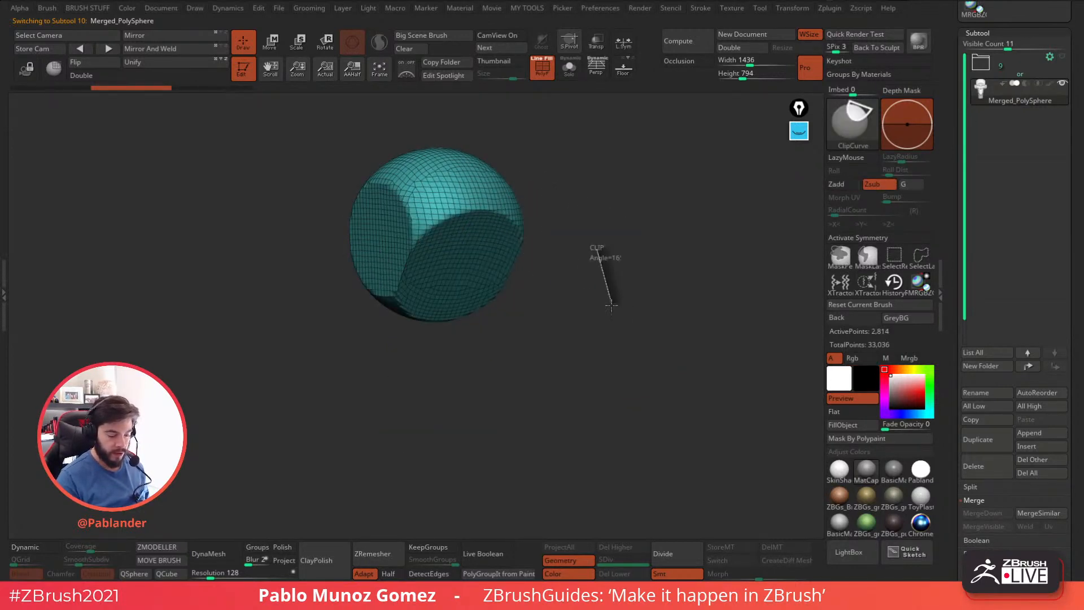
Check the visibility of the separate polygroups using SelectRect, show the whole head again and turn the polyframe off.
click(895, 255)
ctrl+shift+drag(648, 308, 617, 358)
ctrl+shift+drag(530, 260, 624, 335)
ctrl+shift+click(509, 242)
mouse_move(583, 278)
ctrl+shift+mouse_down()
mouse_move(605, 323)
mouse_move(615, 298)
mouse_move(591, 289)
ctrl+shift+mouse_up()
ctrl+shift+click(625, 298)
drag(658, 265, 632, 283)
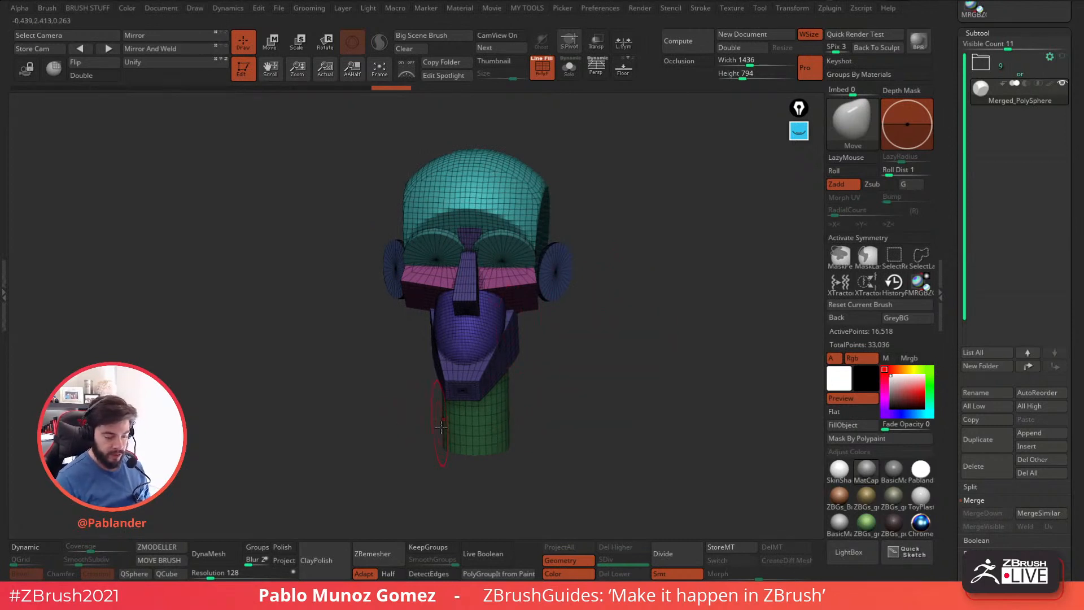
key(shift+f)
drag(564, 113, 627, 250)
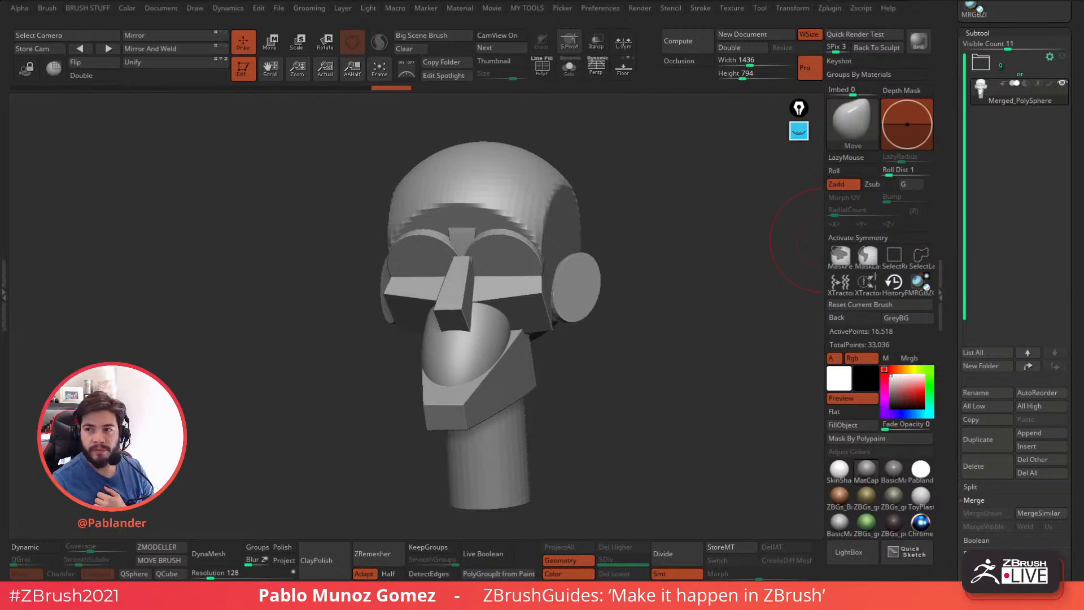
Switch to the Body Builder Pack viewer and examine the standing figure's head and torso from the front and three-quarter view.
drag(1083, 45, 744, 45)
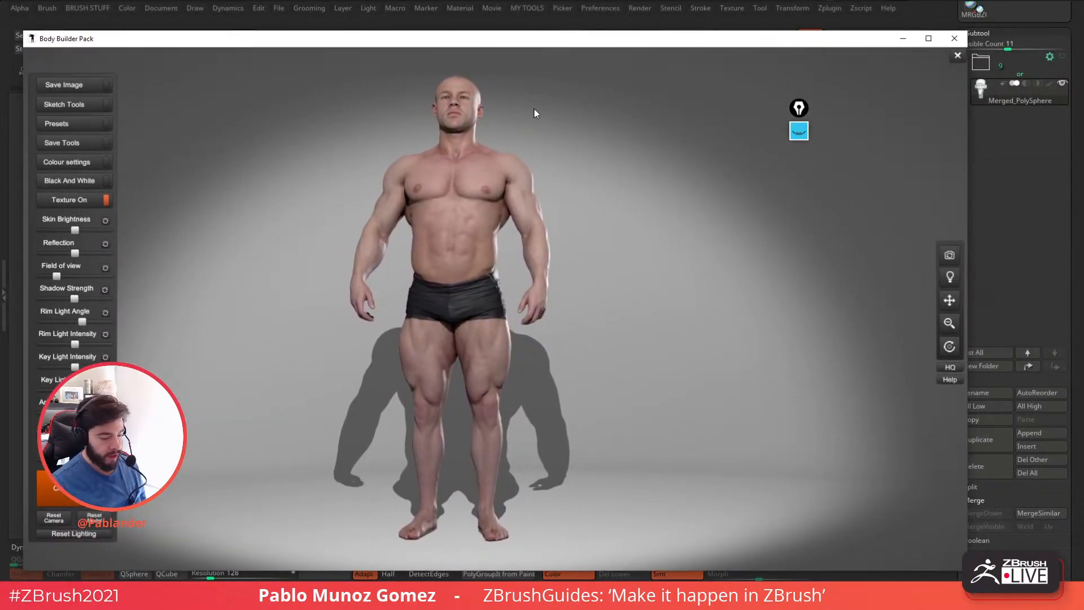
drag(537, 77, 617, 112)
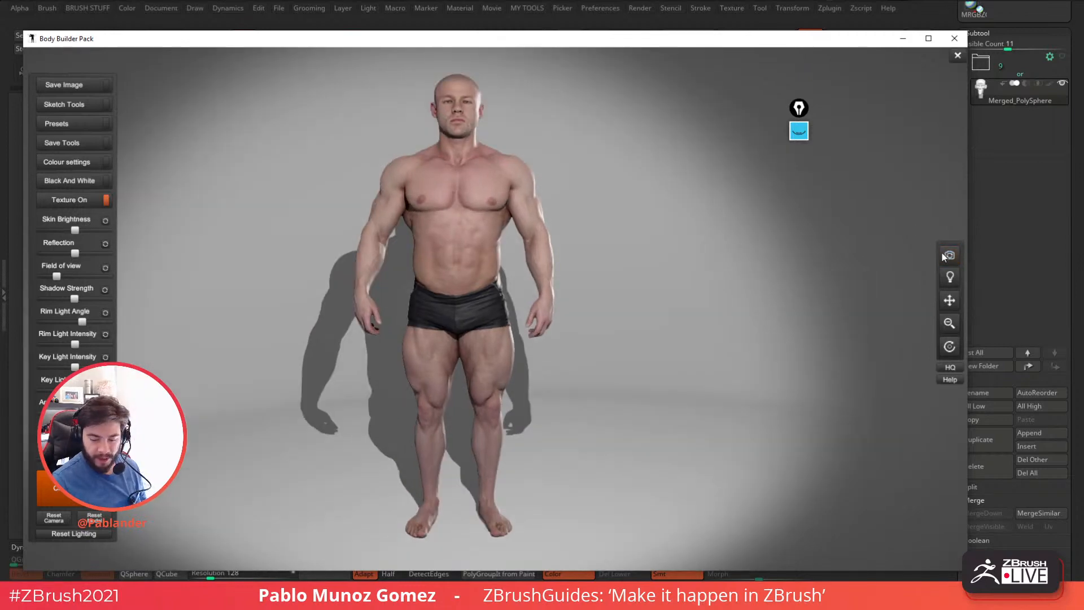
drag(956, 300, 916, 243)
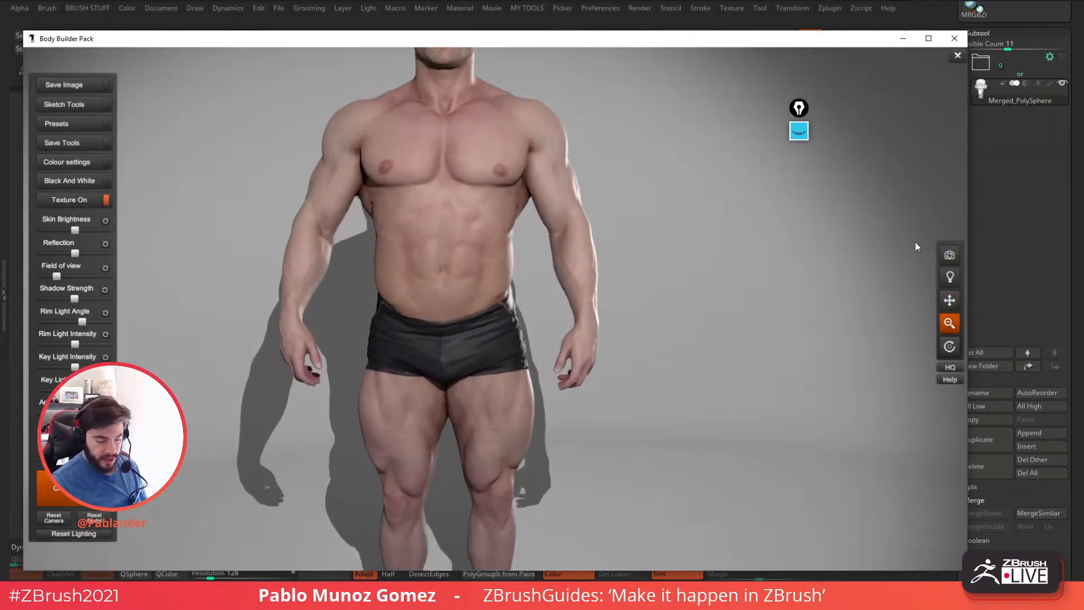
drag(953, 305, 790, 310)
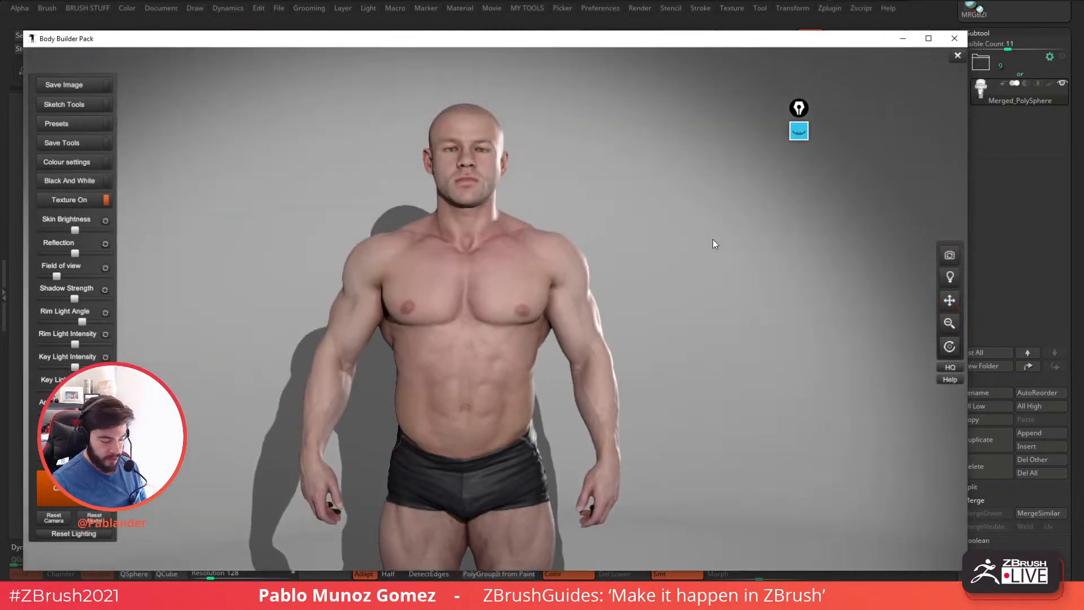
drag(950, 347, 862, 316)
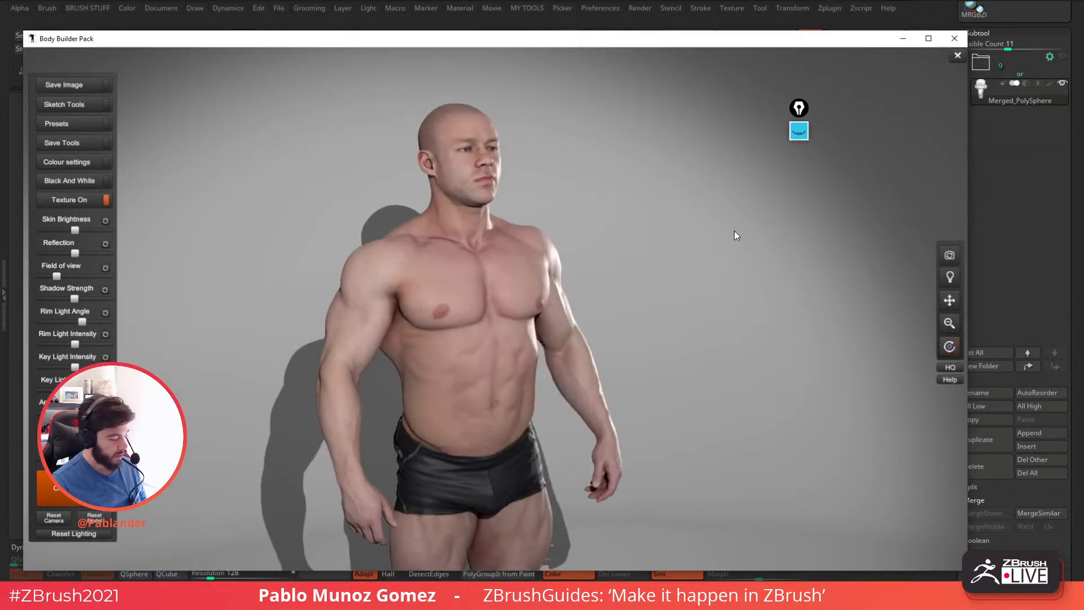
drag(443, 45, 438, 32)
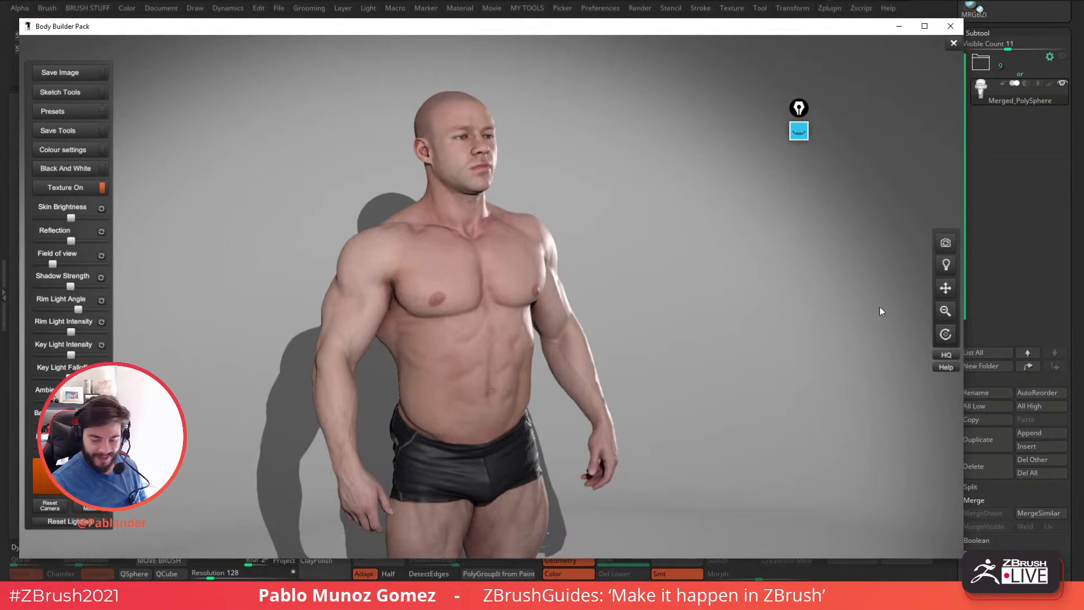
drag(944, 337, 878, 311)
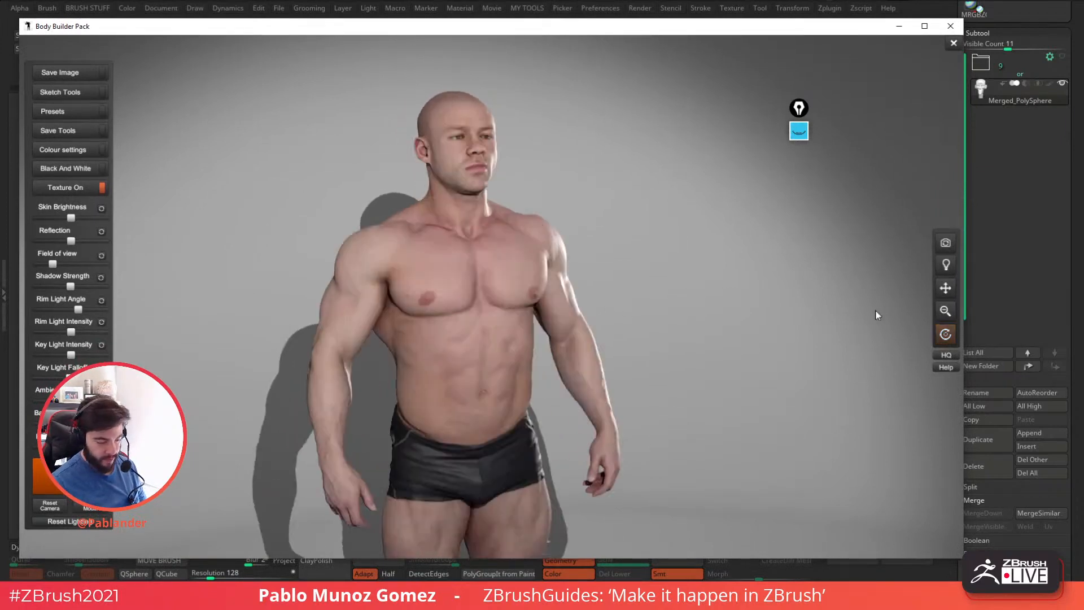
drag(946, 333, 753, 266)
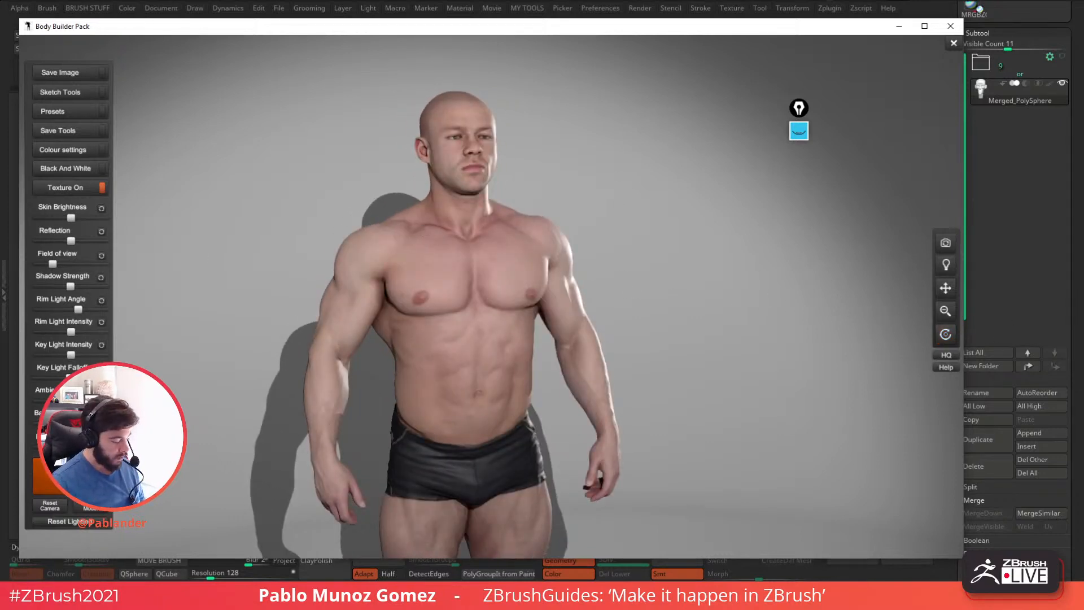
Change the reference figure to the flexed-arm pose and examine its head and shoulders in close-up.
key(Right)
key(Right)
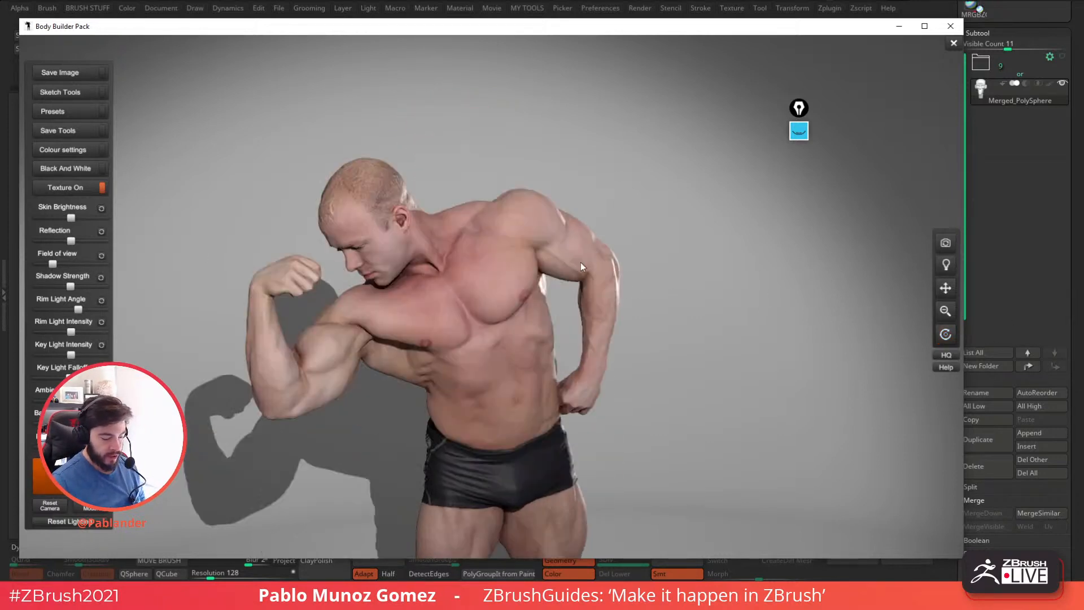
drag(950, 337, 1012, 279)
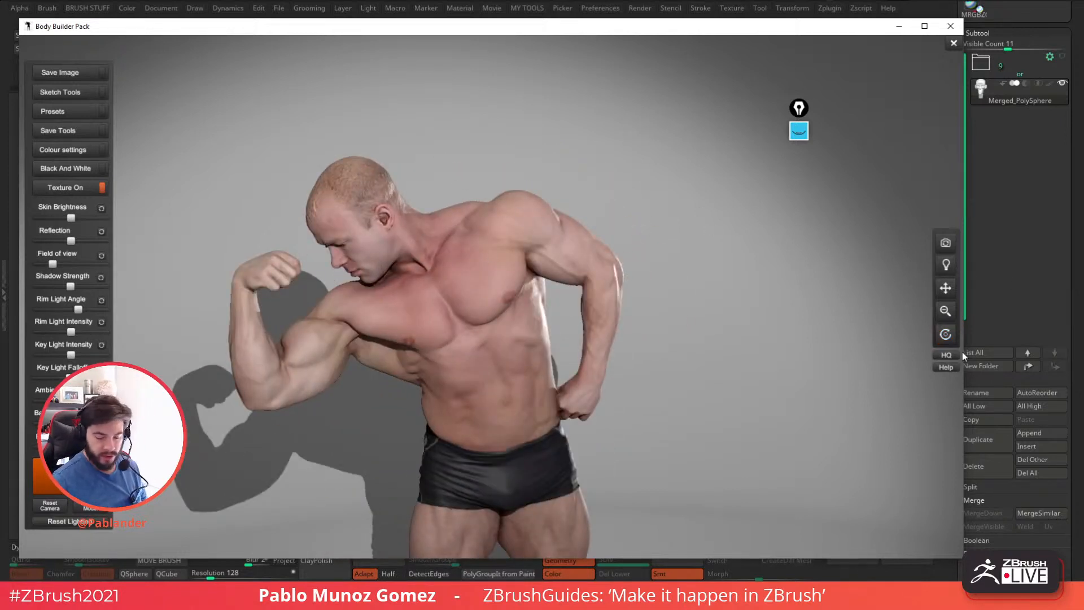
drag(947, 311, 1002, 315)
key(alt+Tab)
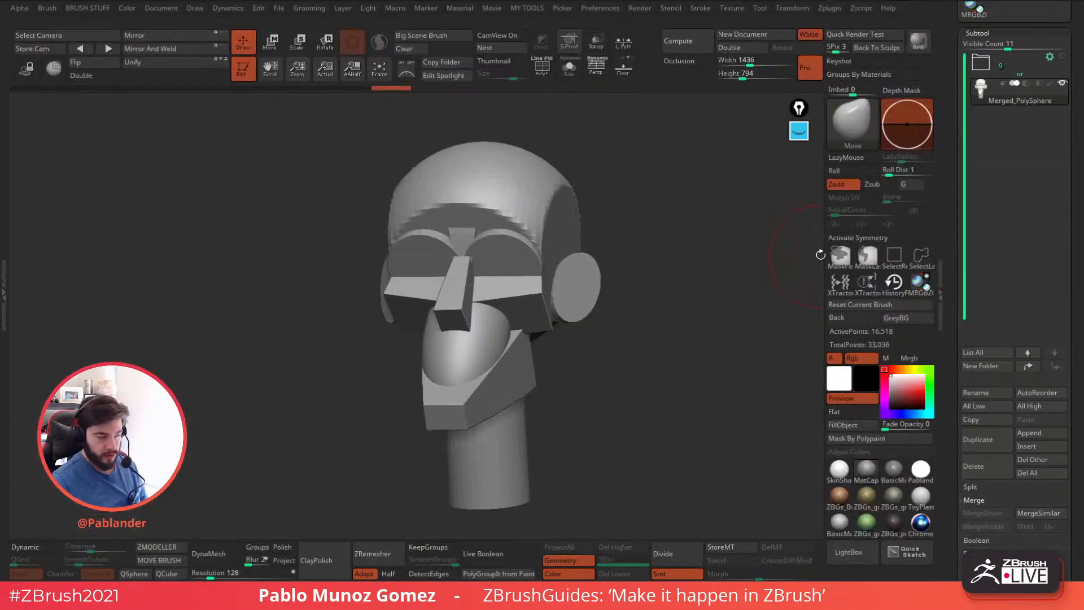
key(alt+Tab)
Examine the posed figure's head, neck and chest from changed angles and light directions, and close the reference viewer.
mouse_move(956, 299)
mouse_down()
mouse_move(954, 287)
mouse_move(969, 290)
mouse_up()
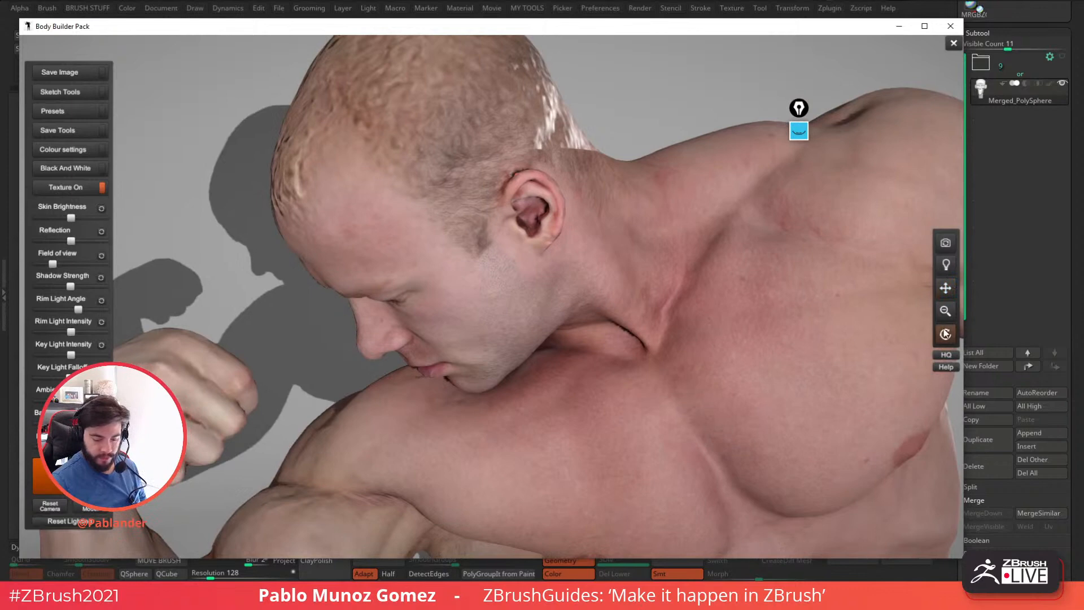
drag(947, 336, 967, 270)
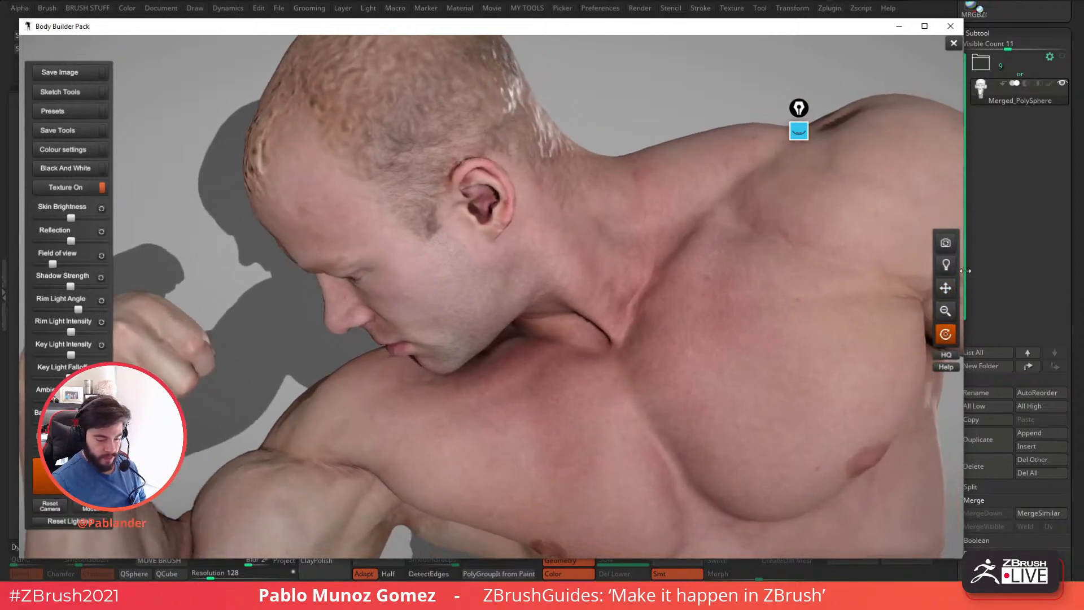
click(946, 243)
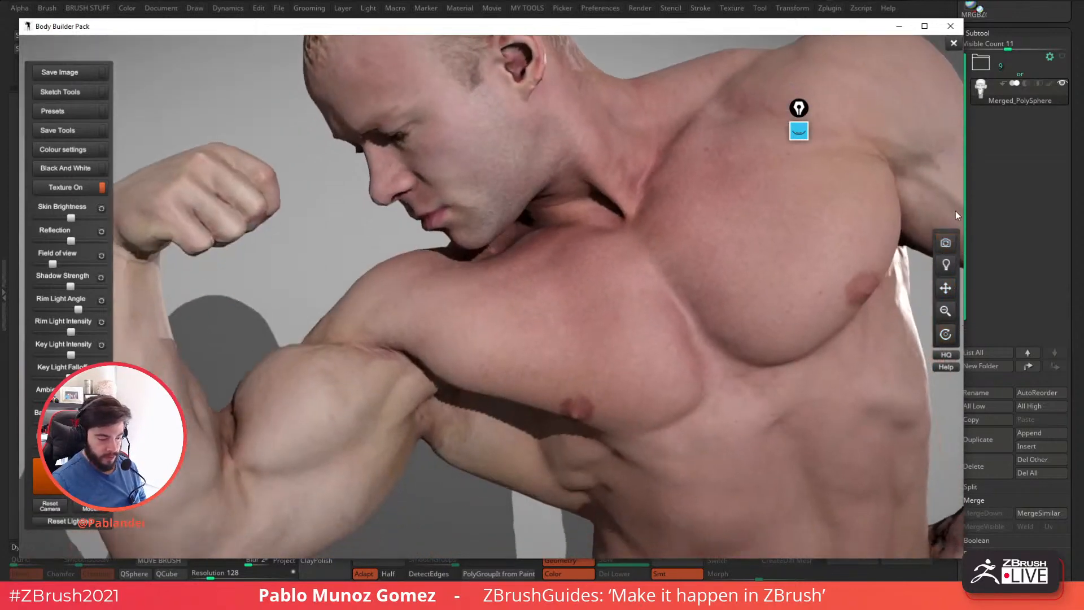
drag(946, 288, 947, 310)
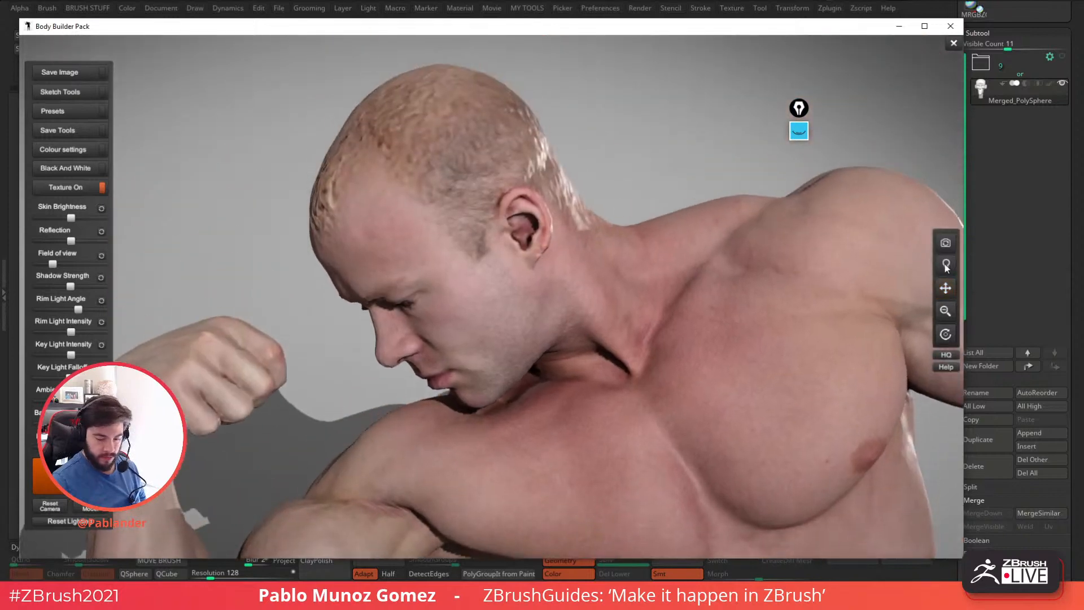
click(945, 243)
drag(947, 259, 900, 267)
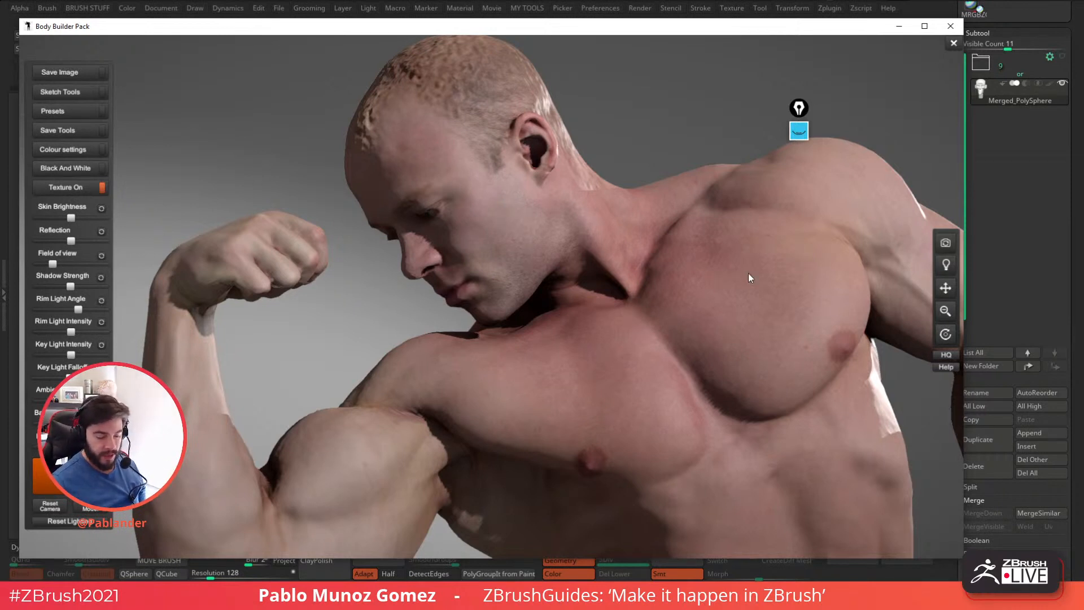
click(953, 31)
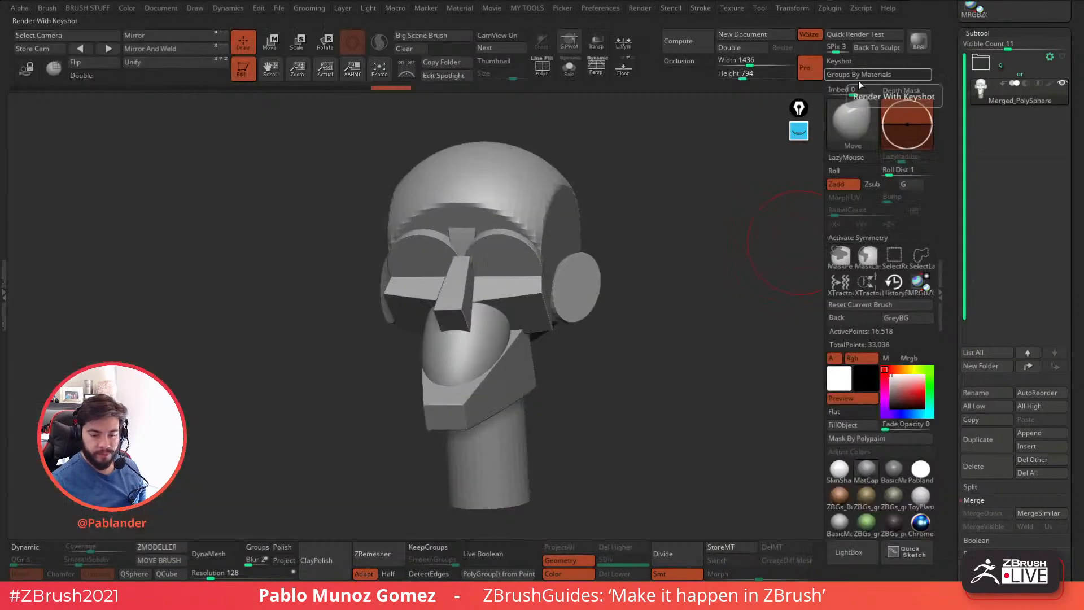
Check the head's polygroups in the polyframe view and convert the merged mesh to a DynaMesh at resolution 128.
drag(791, 240, 768, 233)
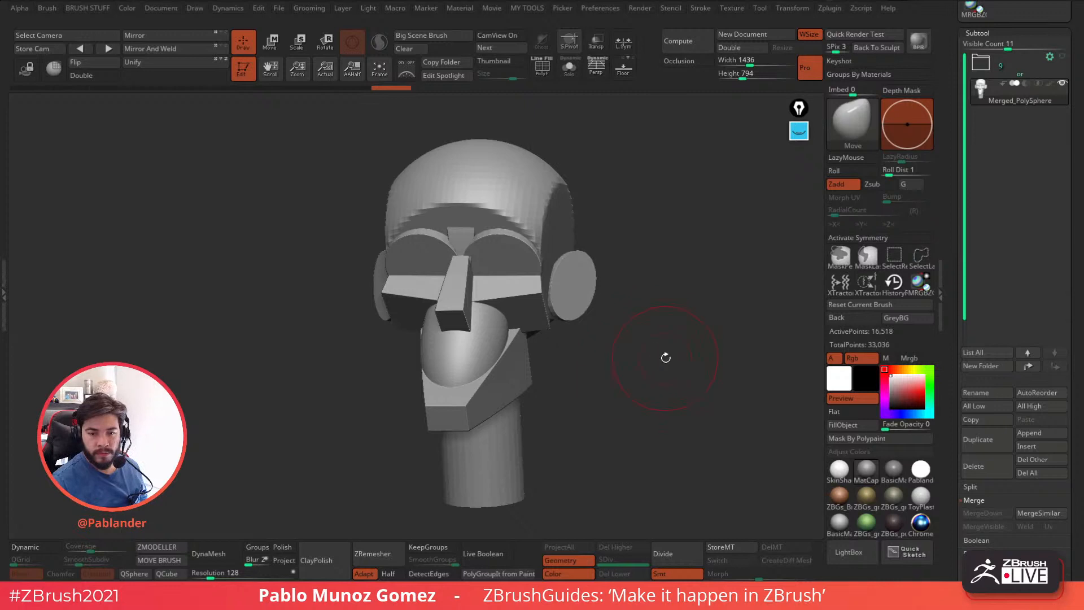
drag(644, 292, 645, 326)
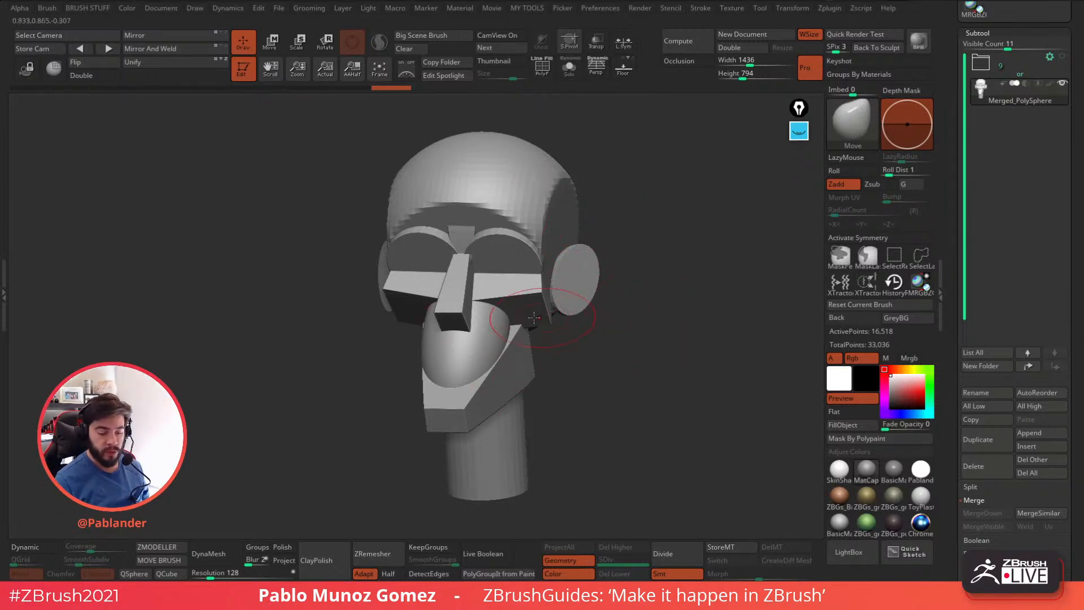
drag(627, 341, 649, 300)
click(539, 74)
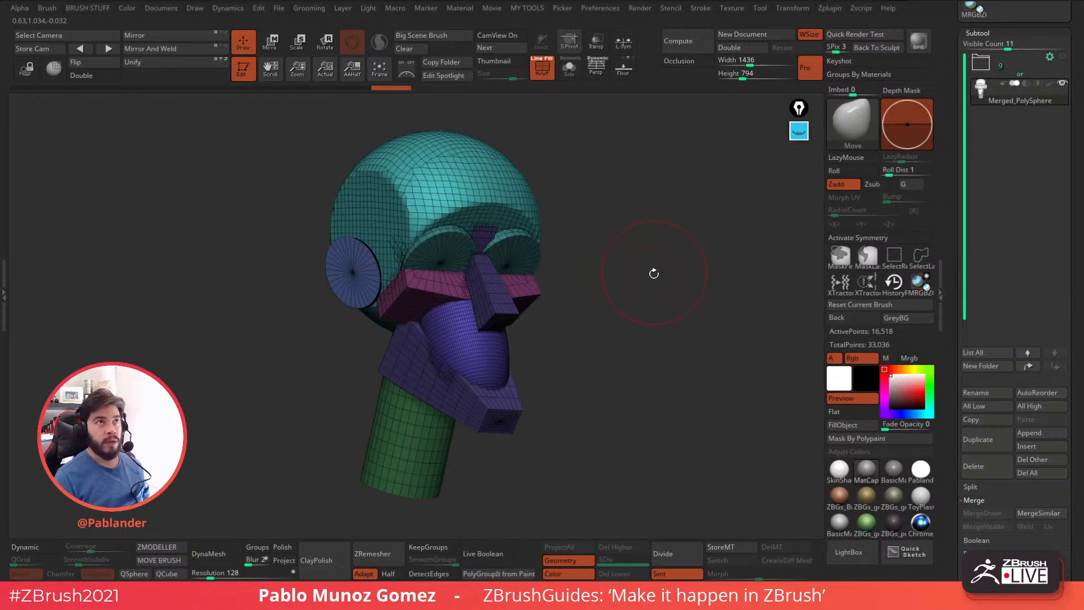
drag(571, 220, 356, 455)
click(209, 554)
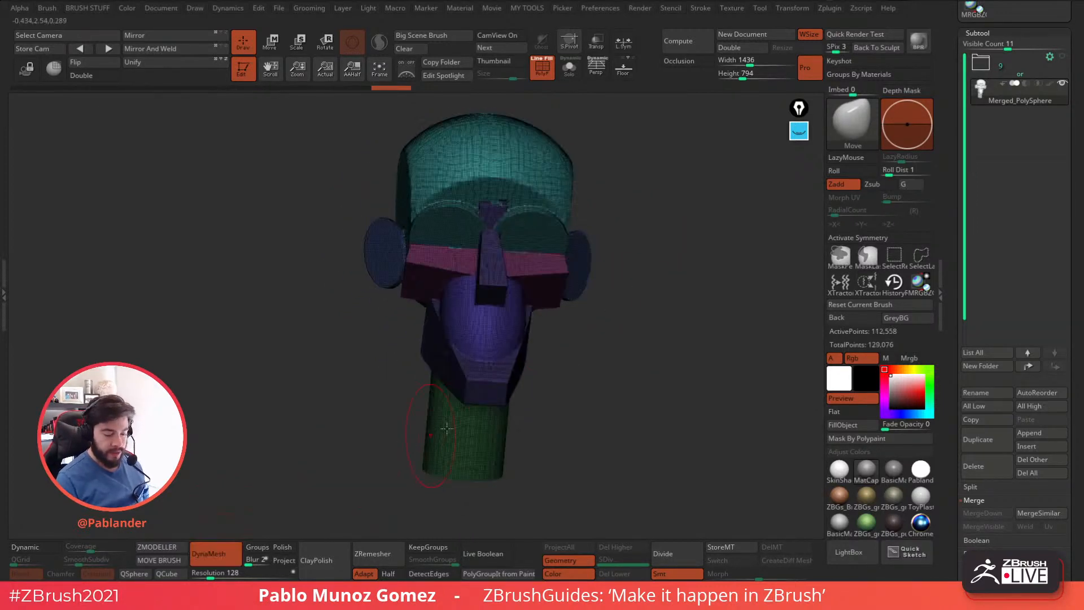
click(540, 71)
drag(654, 285, 591, 267)
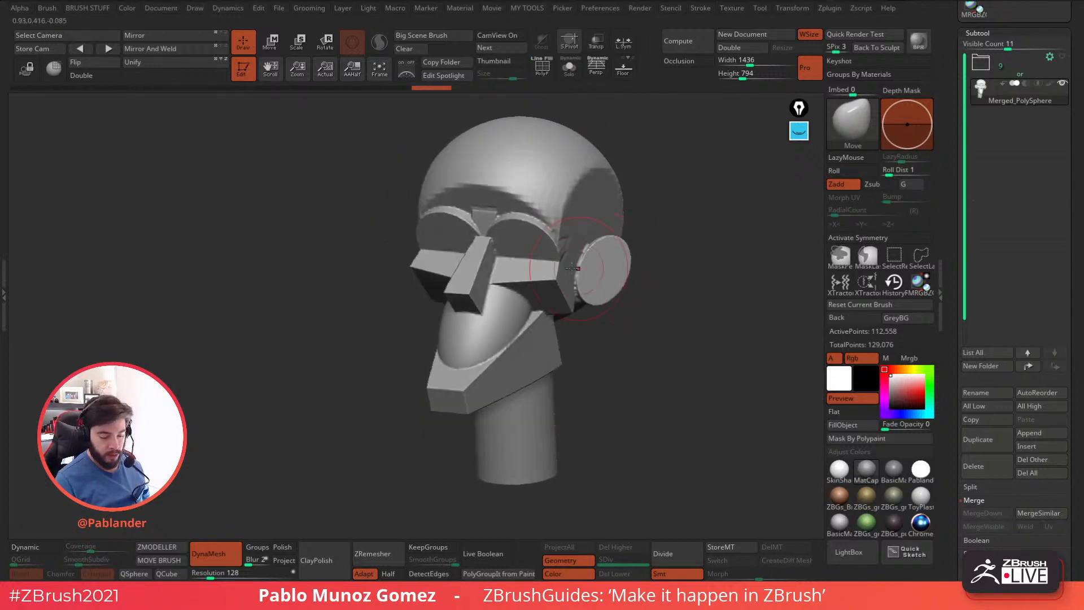
Try blending the eye, cheek, ear and jaw blocks with the Clay brush, and undo the strokes and the DynaMesh conversion.
key(b)
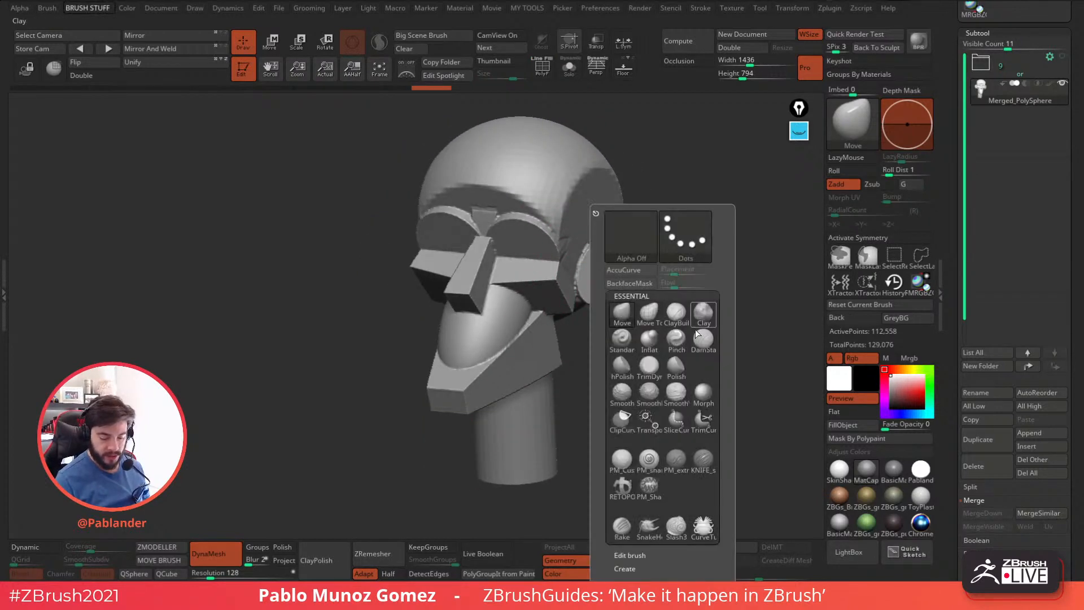
click(701, 325)
mouse_move(531, 228)
mouse_down()
mouse_move(562, 234)
mouse_move(539, 291)
mouse_move(557, 299)
mouse_move(537, 344)
mouse_up()
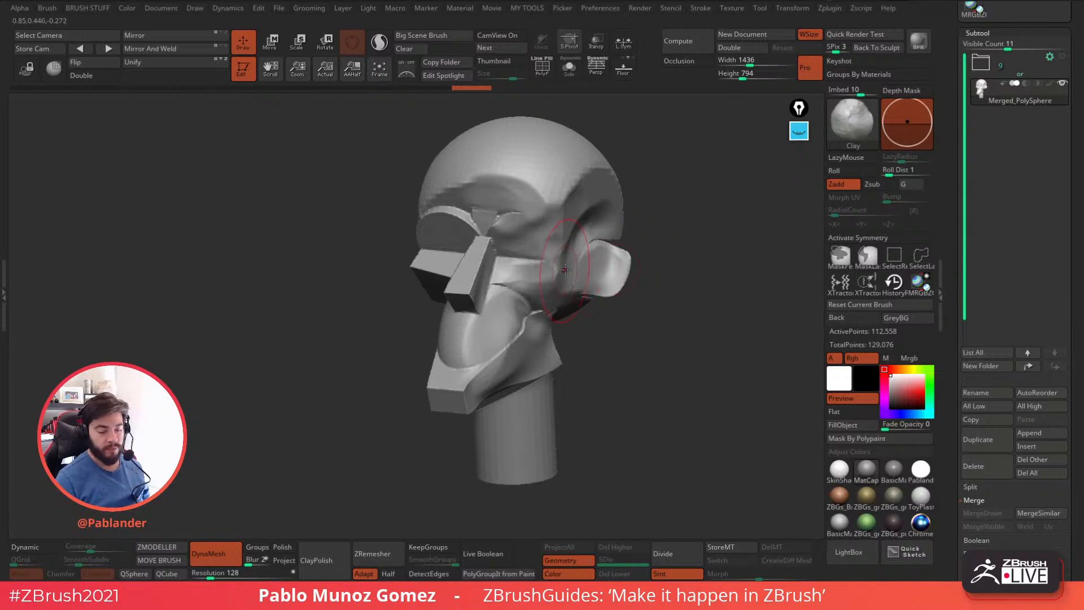
key(ctrl+z)
key(ctrl+z)
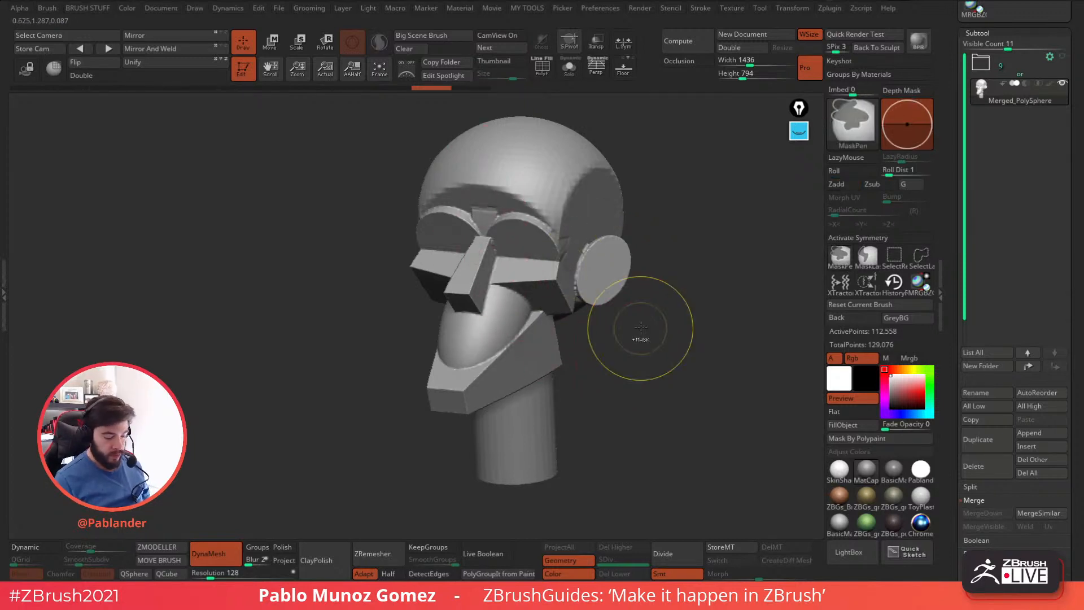
key(ctrl+z)
Switch to the Move brush and activate symmetry on the X axis.
drag(659, 316, 593, 280)
key(b)
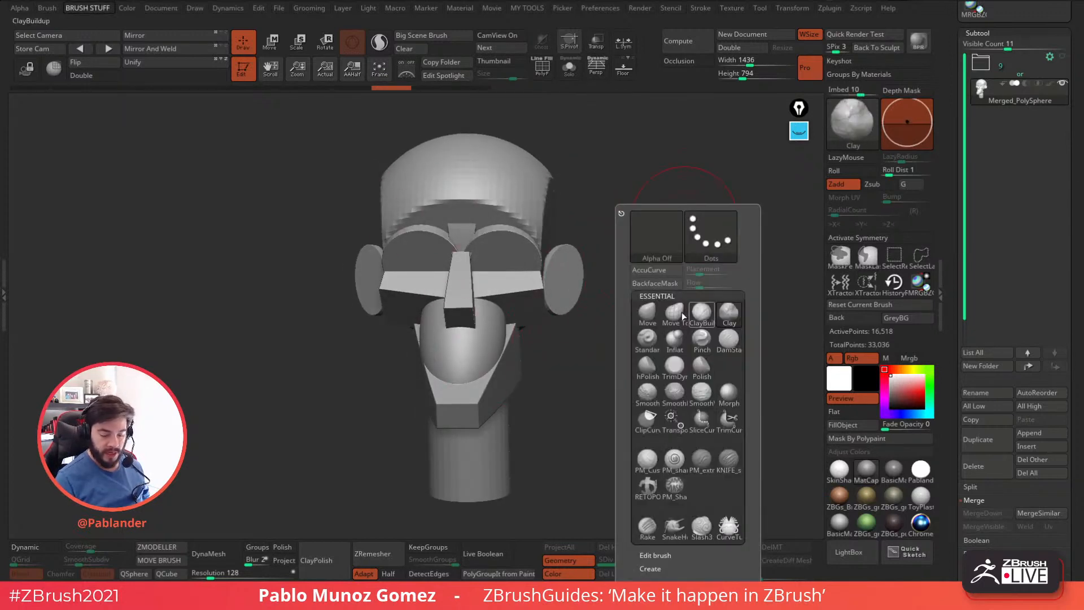
key(m)
key(v)
shift+drag(681, 238, 609, 307)
key(space)
drag(682, 237, 701, 236)
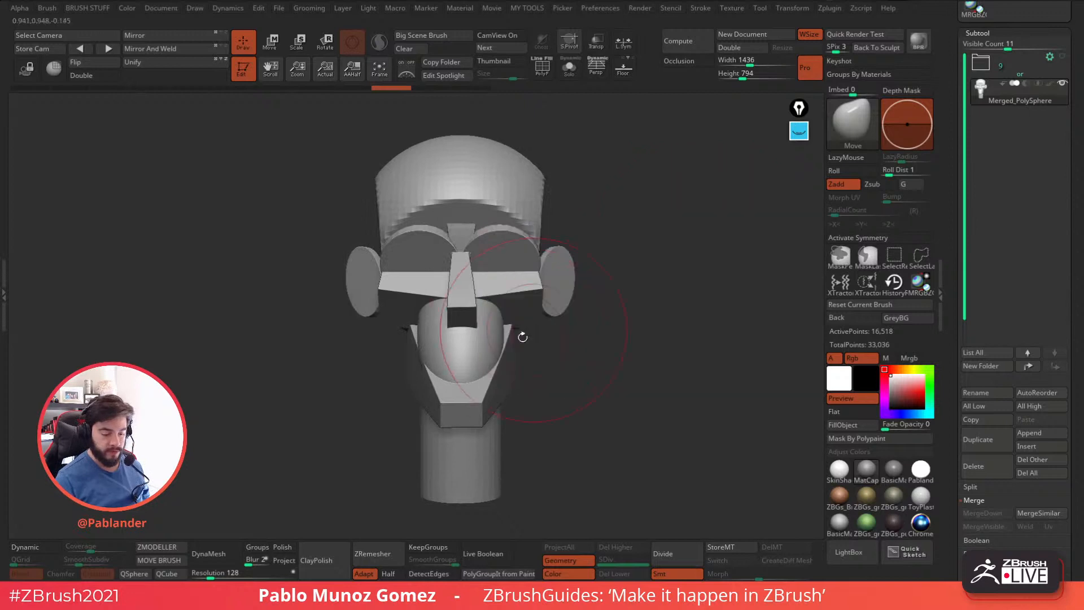
click(868, 239)
Adjust the sides of the skull and the lower face symmetrically with the Move brush in front view.
mouse_move(540, 234)
mouse_down()
mouse_move(584, 235)
mouse_move(544, 231)
mouse_up()
mouse_move(570, 350)
mouse_down()
mouse_move(531, 353)
mouse_move(553, 367)
mouse_up()
drag(573, 344, 525, 340)
drag(483, 300, 479, 301)
drag(433, 306, 429, 307)
drag(431, 416, 442, 413)
Reshape the crown and forehead of the cranium from several angles with the Move brush.
drag(624, 306, 613, 297)
drag(603, 153, 610, 139)
alt+drag(685, 213, 593, 207)
drag(557, 145, 543, 137)
mouse_move(558, 138)
mouse_down()
mouse_move(598, 145)
mouse_move(603, 184)
mouse_up()
drag(418, 187, 413, 181)
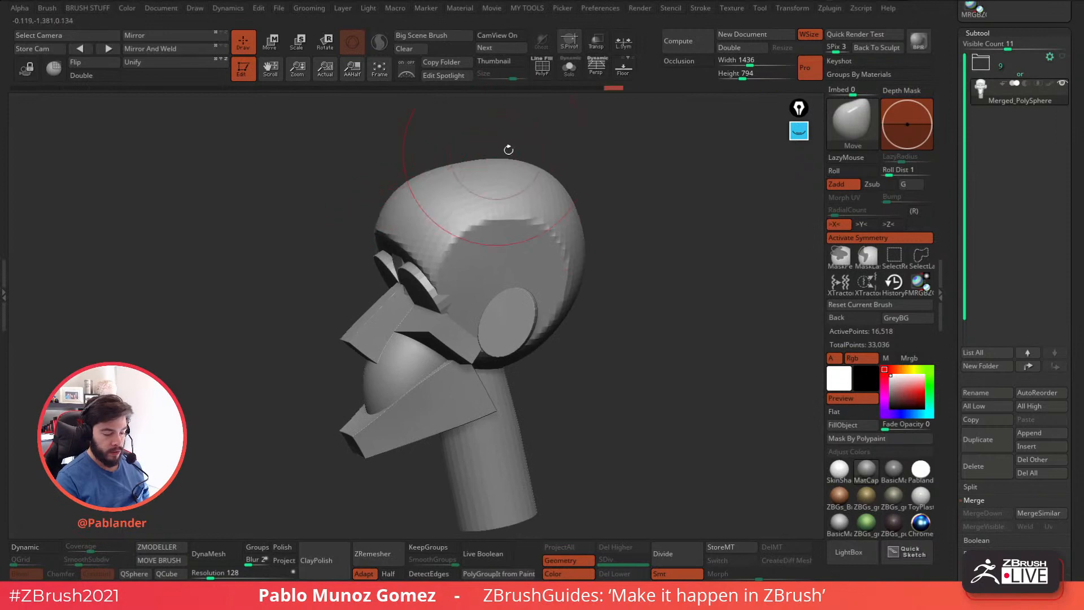
Try reshaping the back of the skull and the side of the face with the Move brush, and undo the changes.
drag(587, 149, 548, 148)
drag(475, 164, 564, 192)
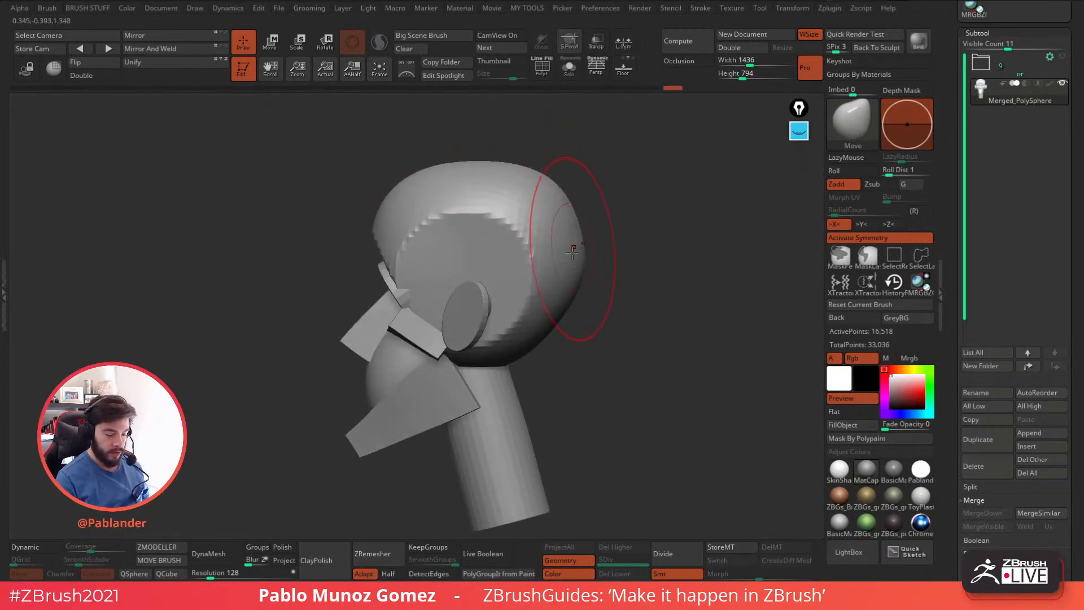
drag(551, 323, 549, 320)
mouse_move(565, 349)
mouse_down()
mouse_move(654, 371)
mouse_move(681, 358)
mouse_move(610, 342)
mouse_up()
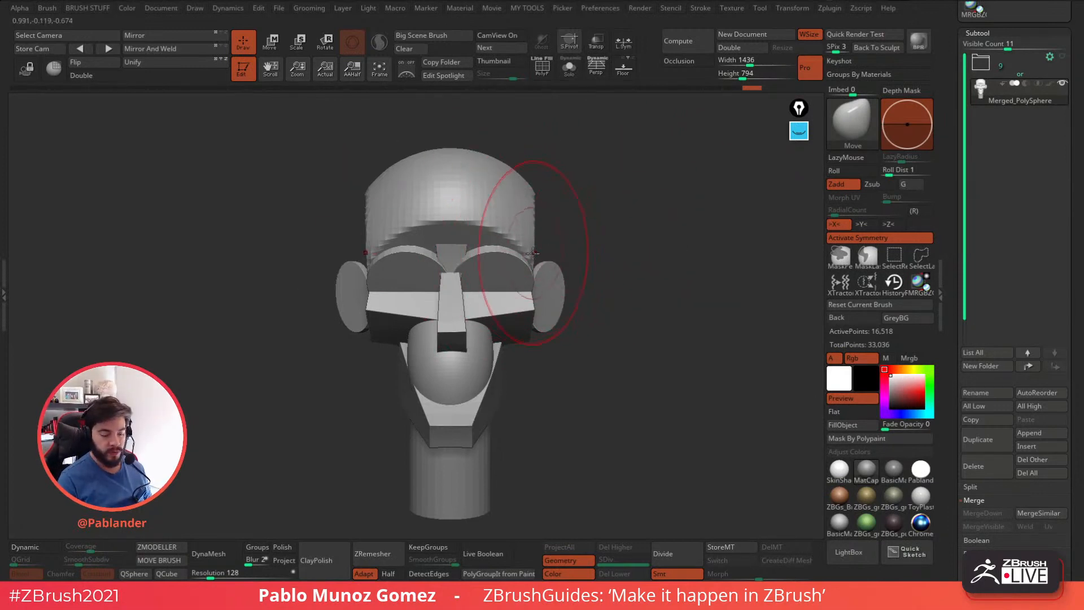
mouse_move(520, 301)
mouse_down()
mouse_move(603, 245)
mouse_move(539, 281)
mouse_up()
key(ctrl+z)
alt+drag(598, 345, 620, 316)
key(ctrl+z)
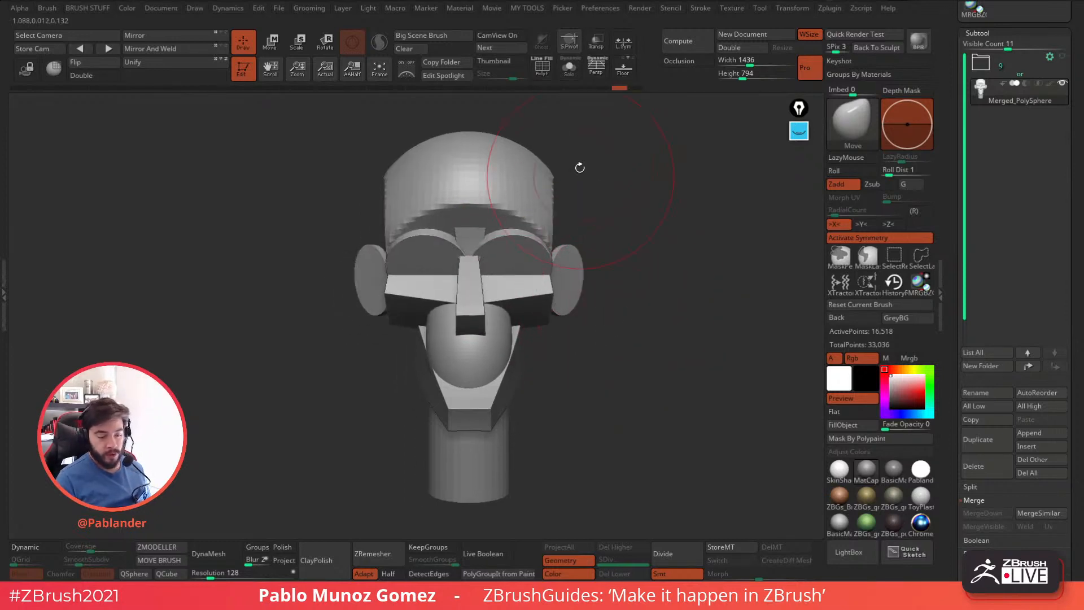
Switch to the Move Topological brush and pull the outer edges of the eye socket discs back around the temples.
key(shift+f)
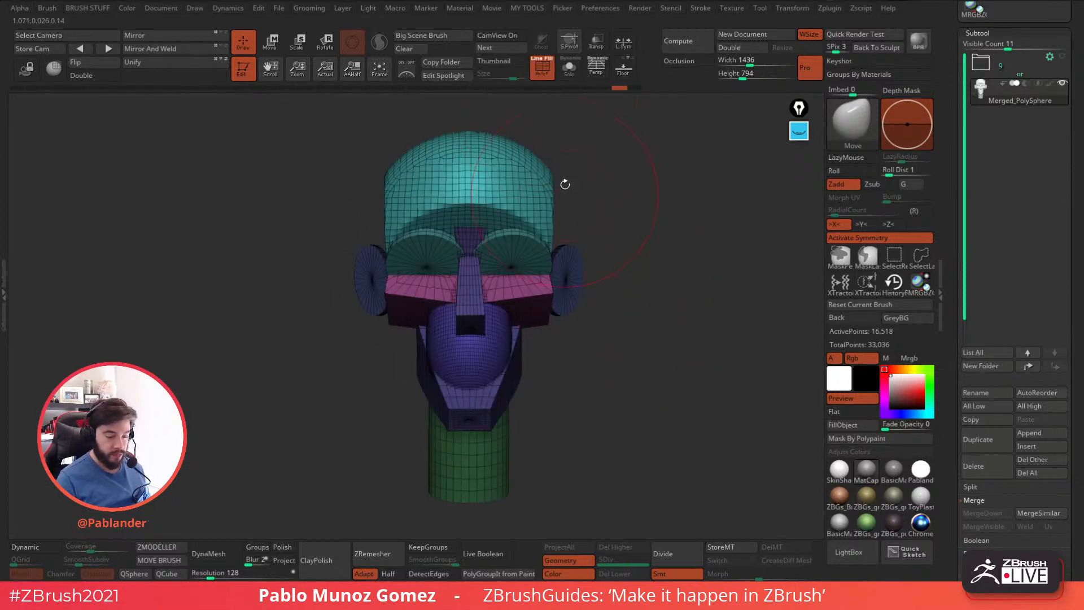
key(shift+f)
key(b)
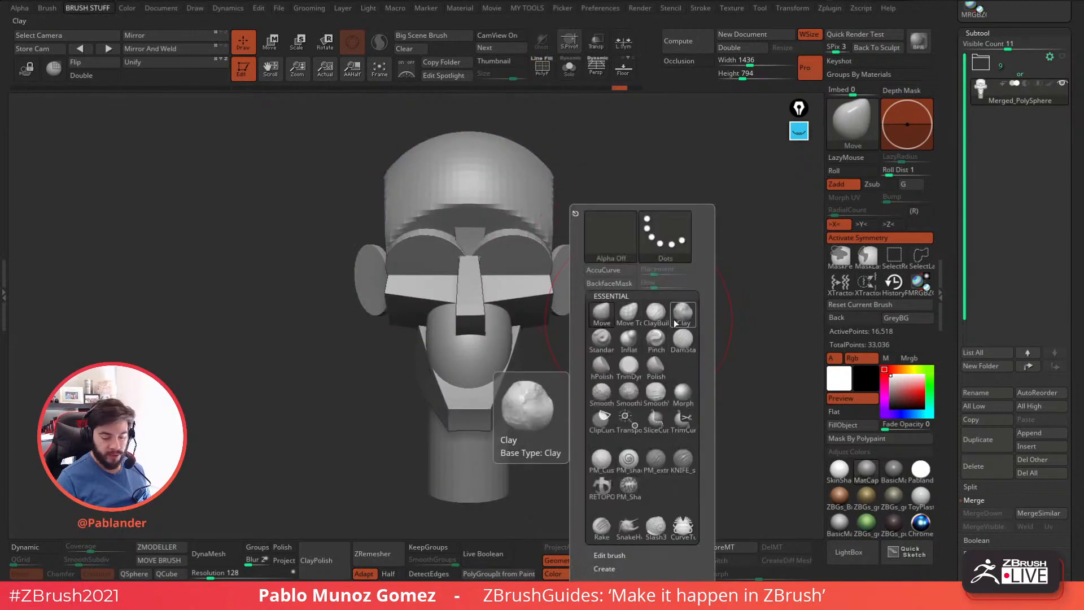
click(629, 312)
drag(545, 246, 558, 224)
drag(634, 221, 585, 234)
drag(580, 276, 578, 262)
key(ctrl+z)
key(ctrl+z)
mouse_move(650, 254)
mouse_down()
mouse_move(571, 264)
mouse_move(581, 263)
mouse_move(569, 275)
mouse_up()
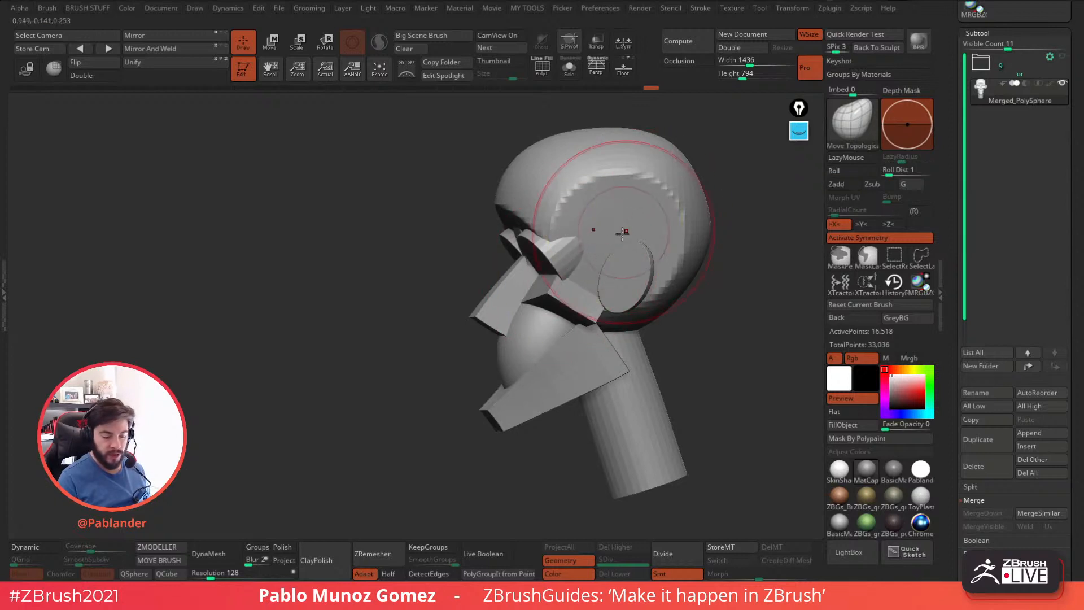
Reshape the rear of the jaw block, raising its upper back part toward the ear with the Move Topological brush.
drag(668, 253, 685, 234)
key(space)
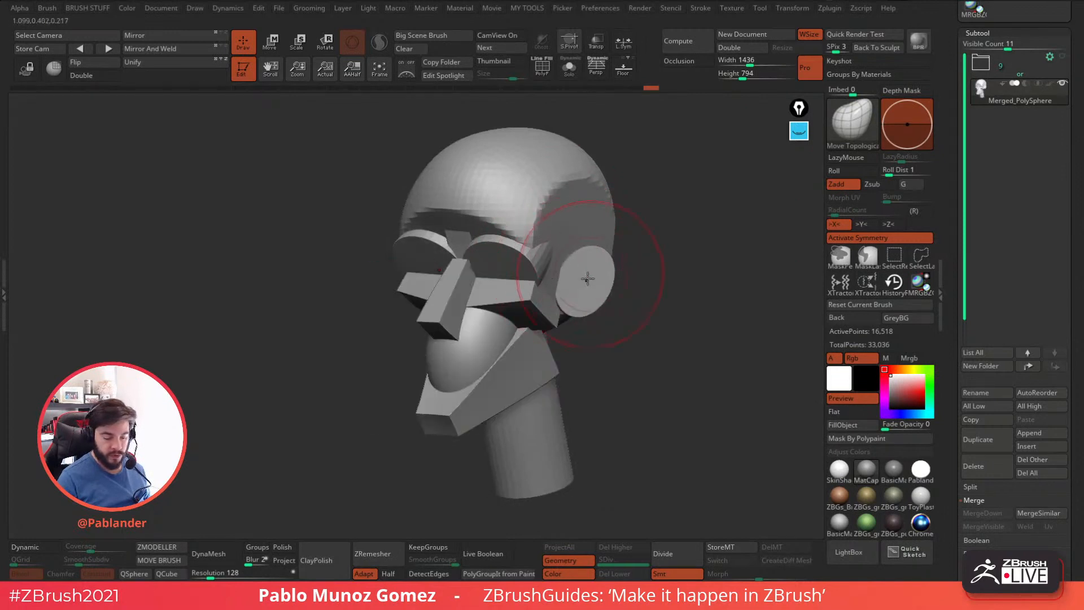
drag(631, 278, 654, 282)
mouse_move(589, 348)
mouse_down()
mouse_move(518, 305)
mouse_move(608, 324)
mouse_move(568, 342)
mouse_move(529, 334)
mouse_move(569, 328)
mouse_up()
key(ctrl+z)
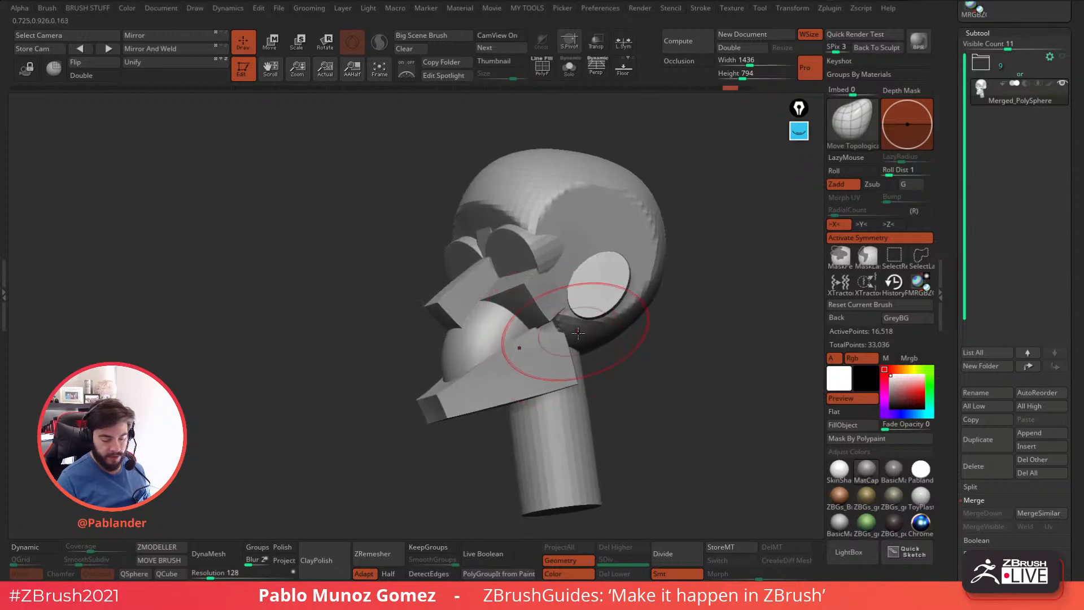
right_drag(571, 328, 553, 339)
drag(552, 340, 544, 324)
right_drag(535, 341, 534, 339)
drag(569, 386, 566, 382)
Refine the jaw's back corner and lower edge, and reshape the rounded muzzle form in side view.
right_drag(572, 229, 508, 351)
right_drag(449, 380, 514, 311)
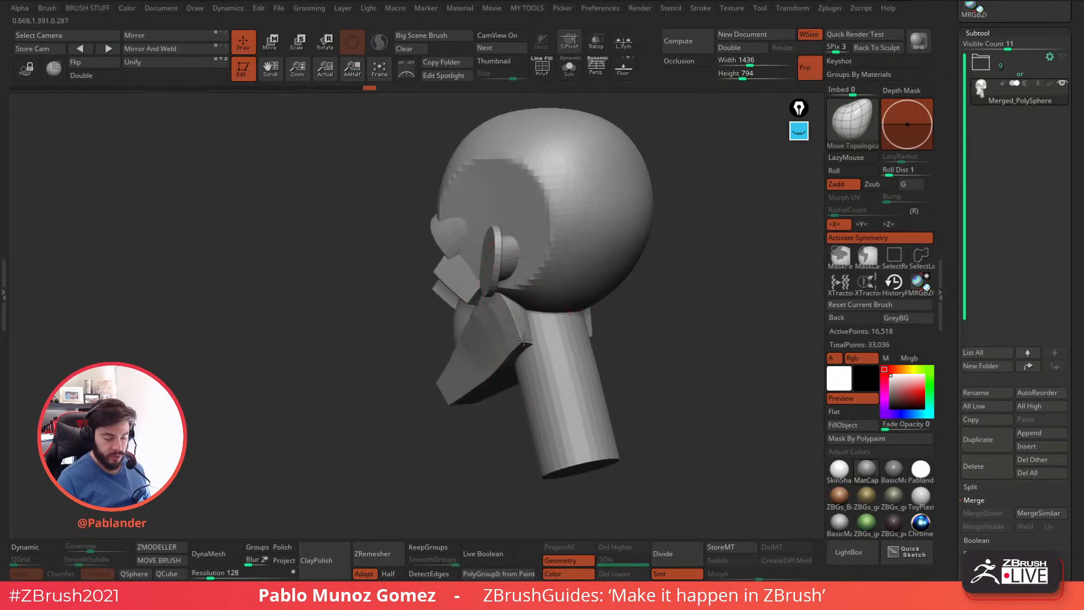
right_drag(540, 348, 516, 367)
mouse_move(477, 369)
mouse_down()
mouse_move(420, 394)
mouse_move(445, 394)
mouse_up()
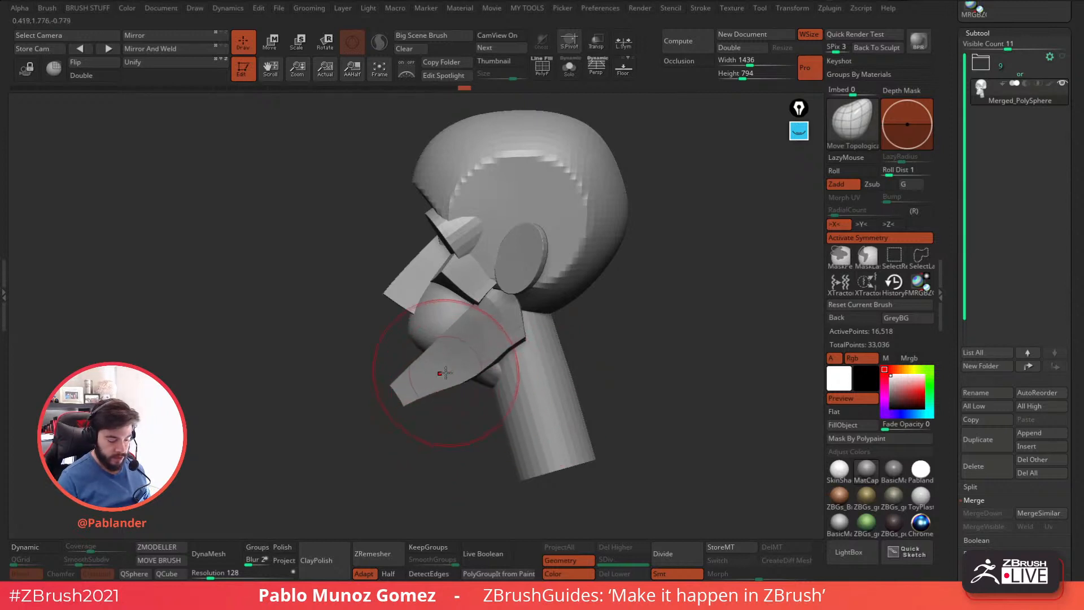
drag(412, 339, 415, 346)
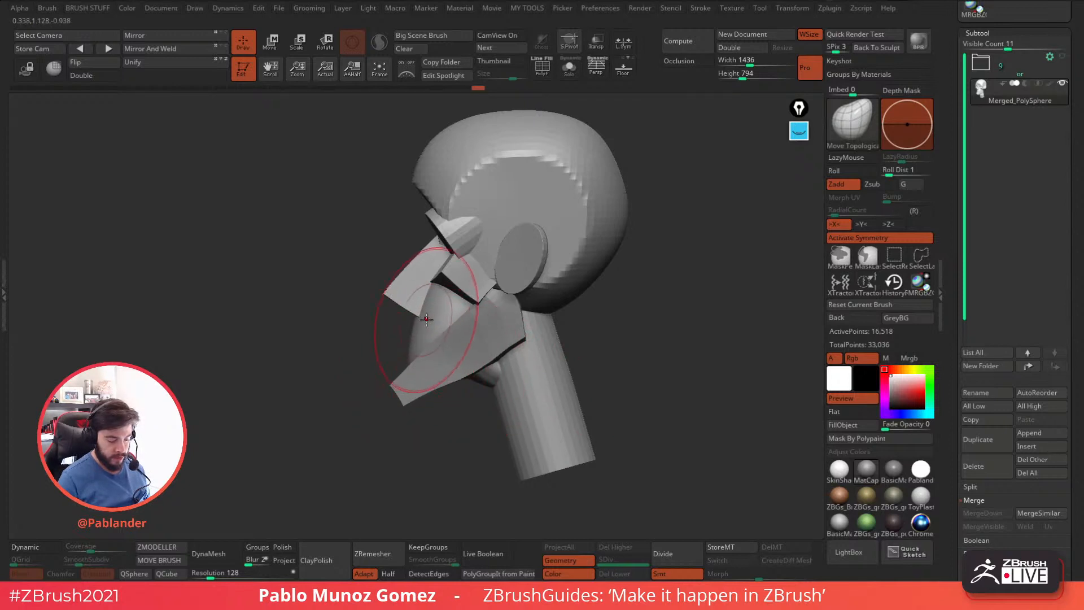
mouse_move(435, 323)
right_down()
mouse_move(645, 326)
mouse_move(615, 337)
mouse_move(631, 261)
mouse_move(650, 258)
mouse_move(649, 295)
right_up()
Isolate the jaw polygroup in polyframe view, adjust its shape with Move Topological, and show the whole head without polyframe again.
key(shift+f)
right_drag(574, 240, 567, 266)
ctrl+shift+click(504, 291)
right_drag(595, 311, 520, 341)
key(space)
drag(487, 351, 500, 344)
mouse_move(574, 161)
right_down()
mouse_move(567, 177)
mouse_move(632, 306)
right_up()
key(shift+f)
key(shift+f)
ctrl+shift+click(612, 240)
shift+right_drag(627, 243, 621, 273)
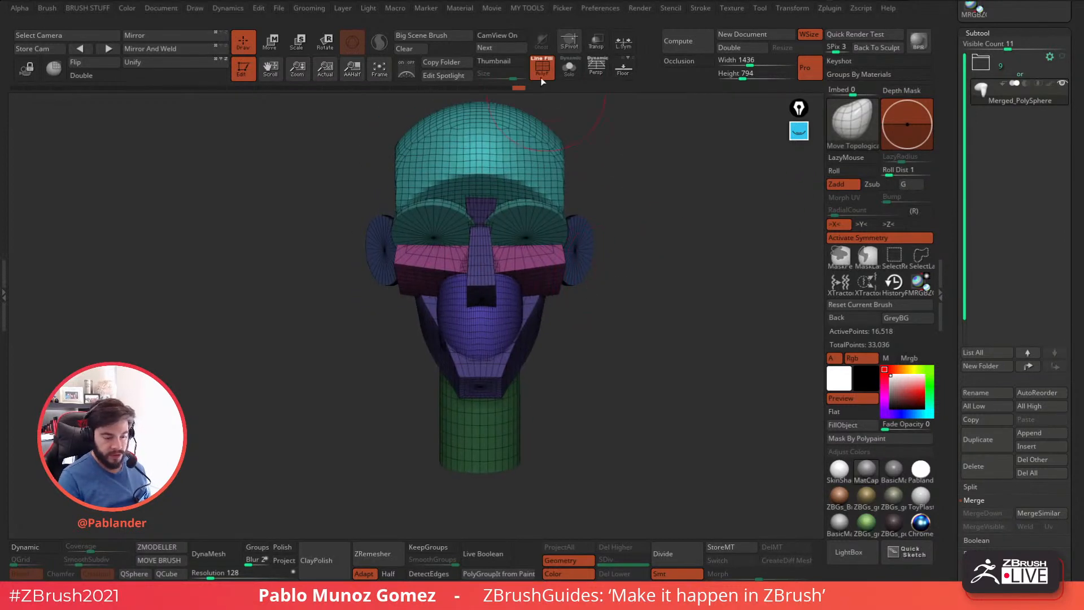
key(shift+f)
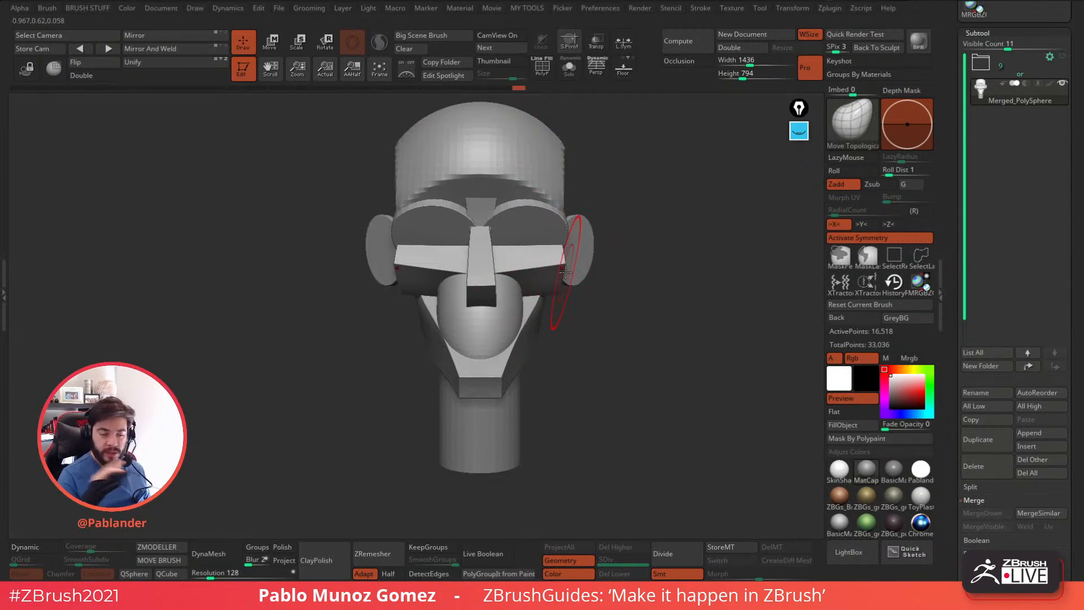
Open the DynaMesh settings in the tool's Geometry options.
drag(621, 333, 663, 341)
drag(955, 293, 954, 202)
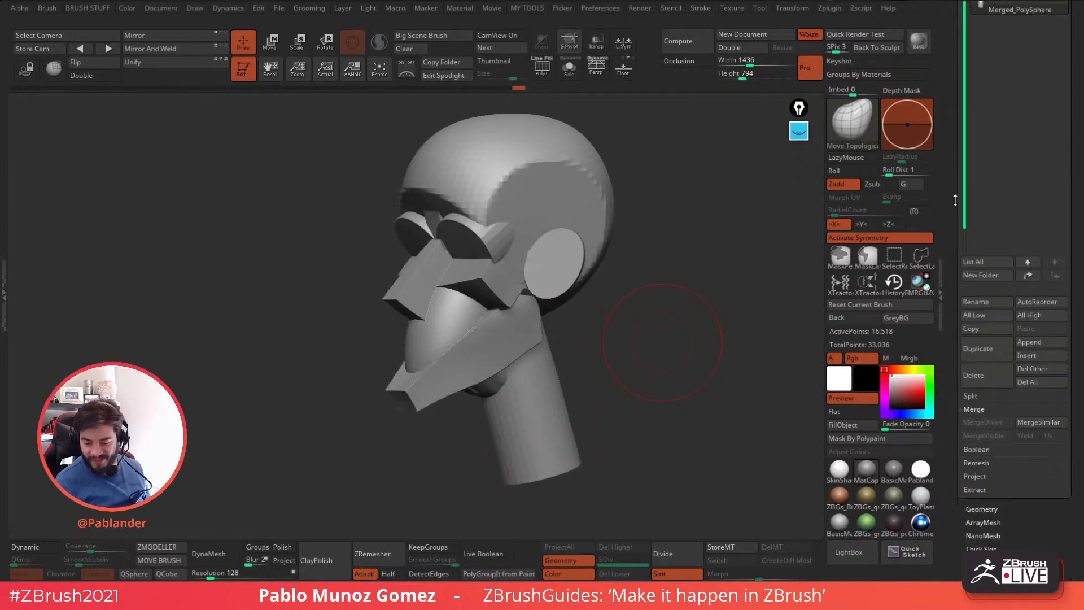
drag(1011, 555, 1011, 407)
click(1000, 361)
drag(999, 358, 1001, 249)
shift+click(999, 191)
drag(945, 300, 932, 321)
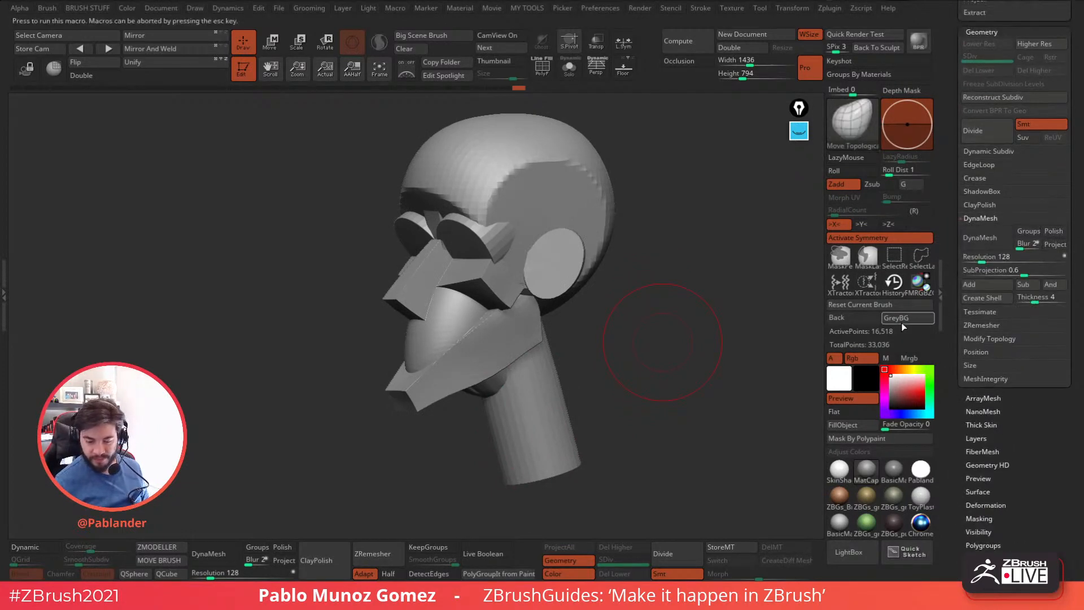
Convert the adjusted head to a DynaMesh at resolution 128 and display its polyframe.
drag(678, 335, 663, 349)
drag(620, 376, 615, 374)
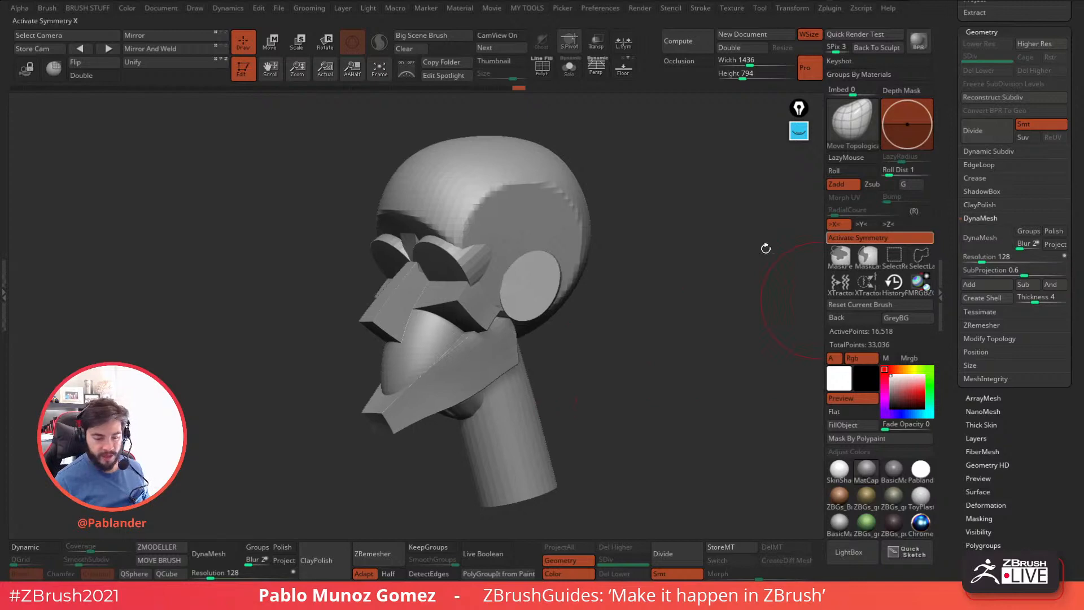
click(991, 239)
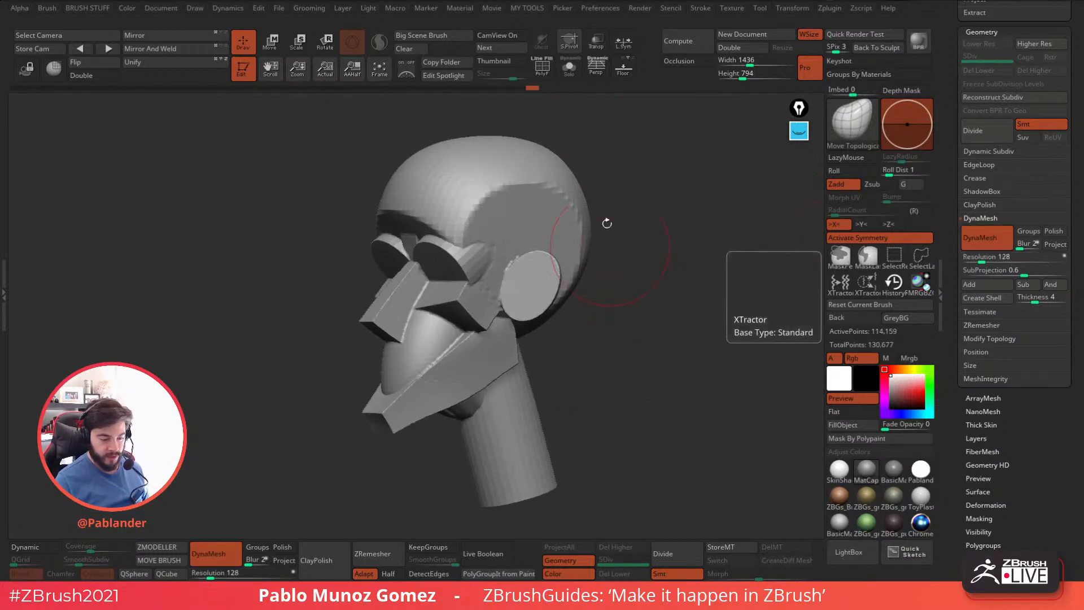
key(shift+f)
drag(646, 327, 580, 205)
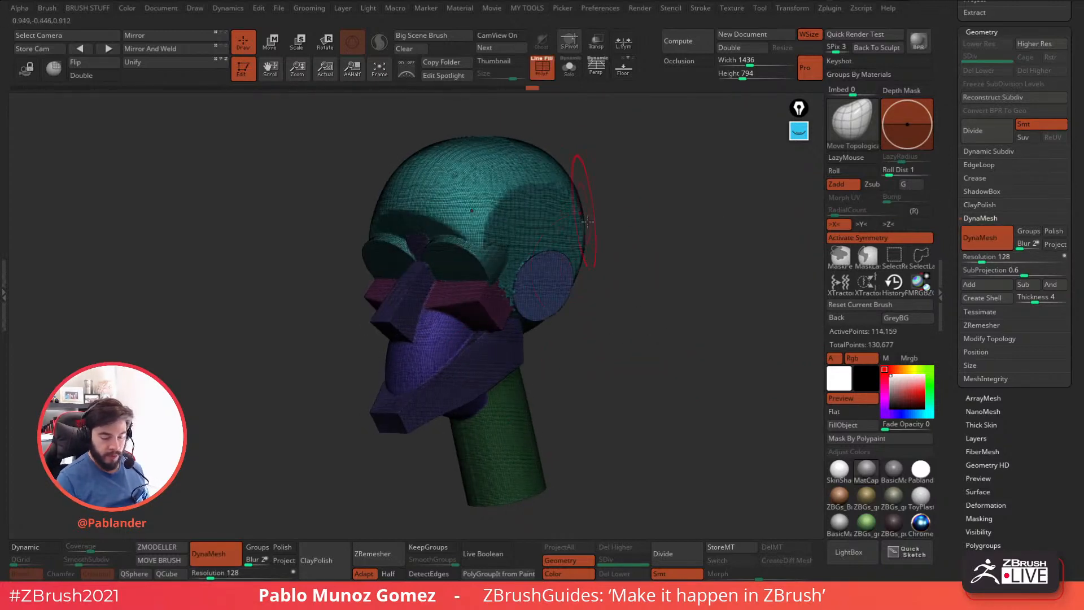
Change the material to SkinShade and inspect the mesh around the ear and cheek.
click(841, 473)
drag(680, 365, 639, 369)
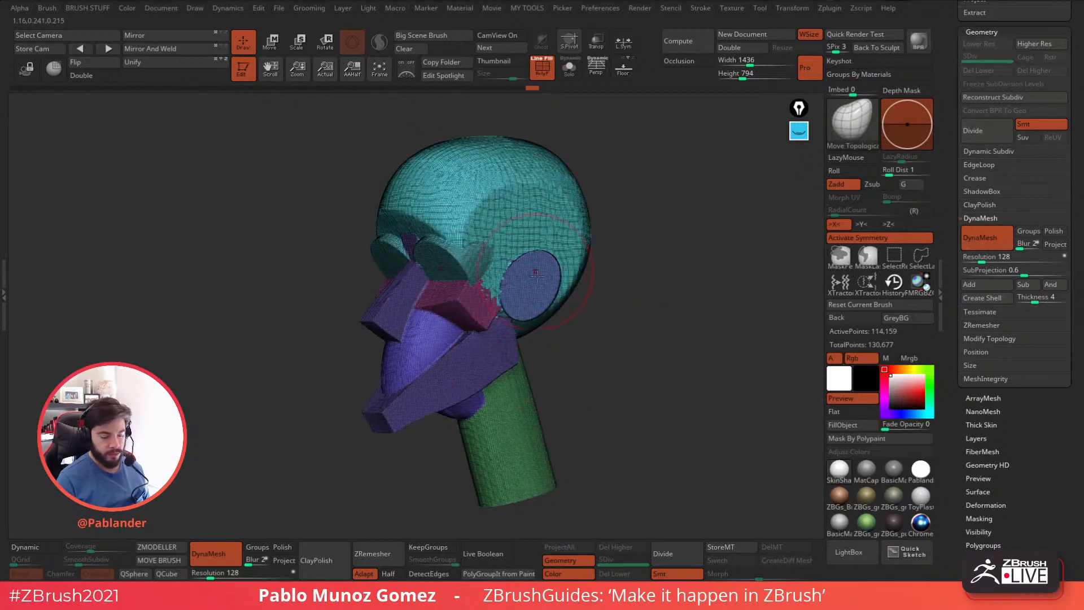
mouse_move(500, 269)
ctrl+right_down()
mouse_move(502, 291)
mouse_move(517, 288)
mouse_move(517, 265)
ctrl+right_up()
Turn on double-sided display, hide part of the head to examine the inside of the mesh, and show the whole head again.
click(96, 76)
ctrl+shift+drag(617, 150, 485, 433)
drag(604, 327, 606, 278)
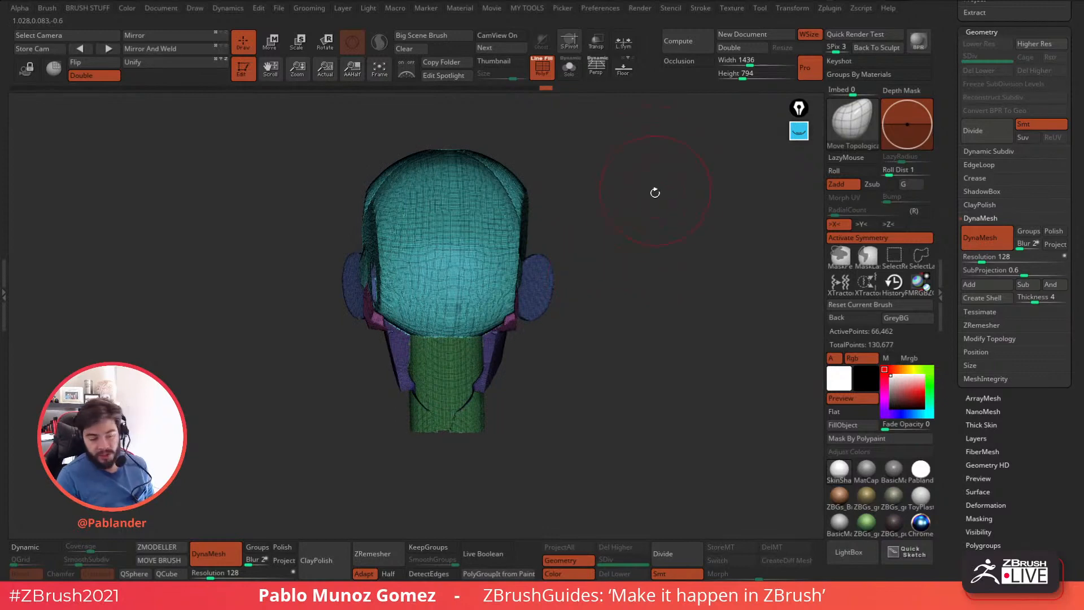
ctrl+shift+click(635, 222)
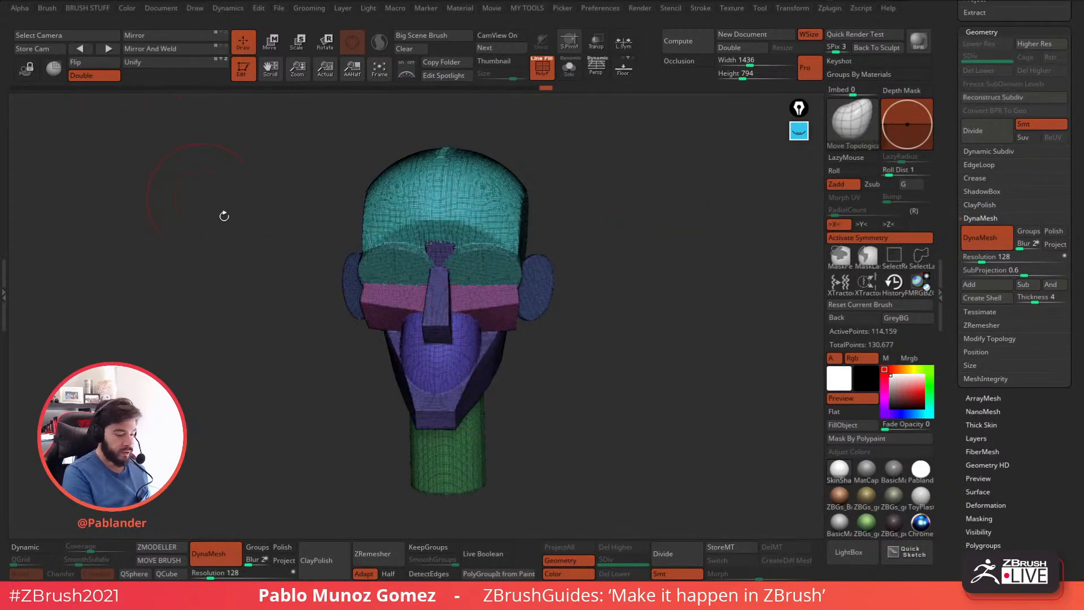
drag(593, 290, 602, 210)
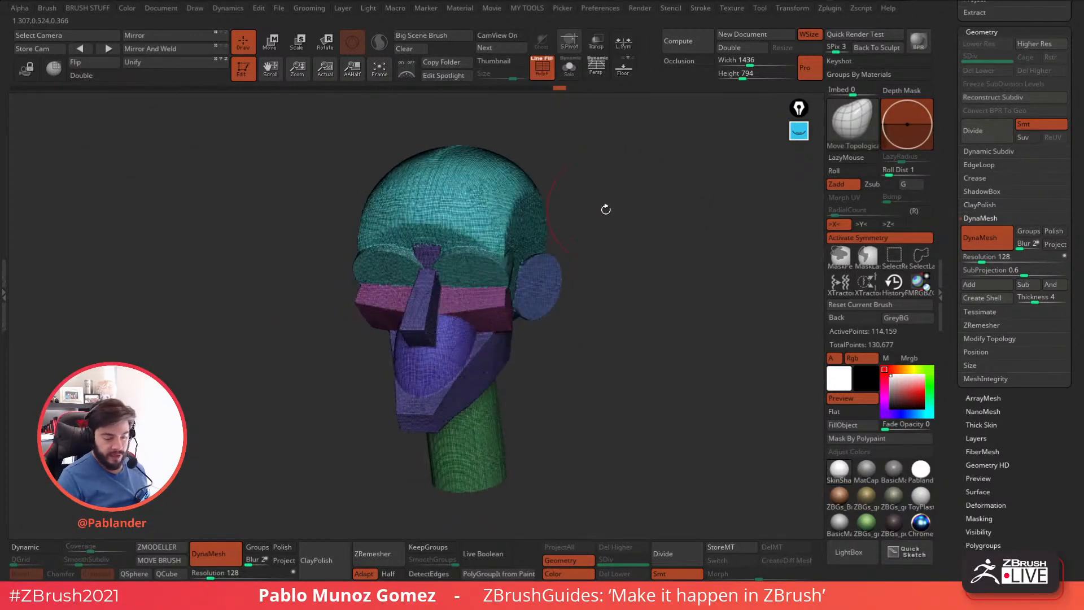
Undo the DynaMesh conversion of the head.
key(ctrl+z)
key(ctrl+z)
key(ctrl+z)
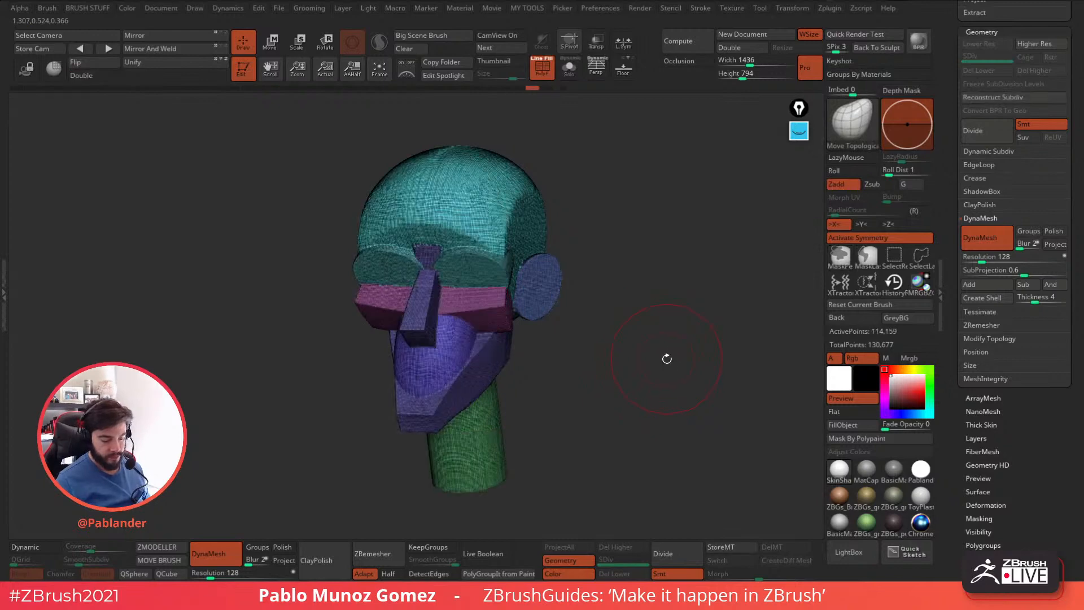
key(ctrl+z)
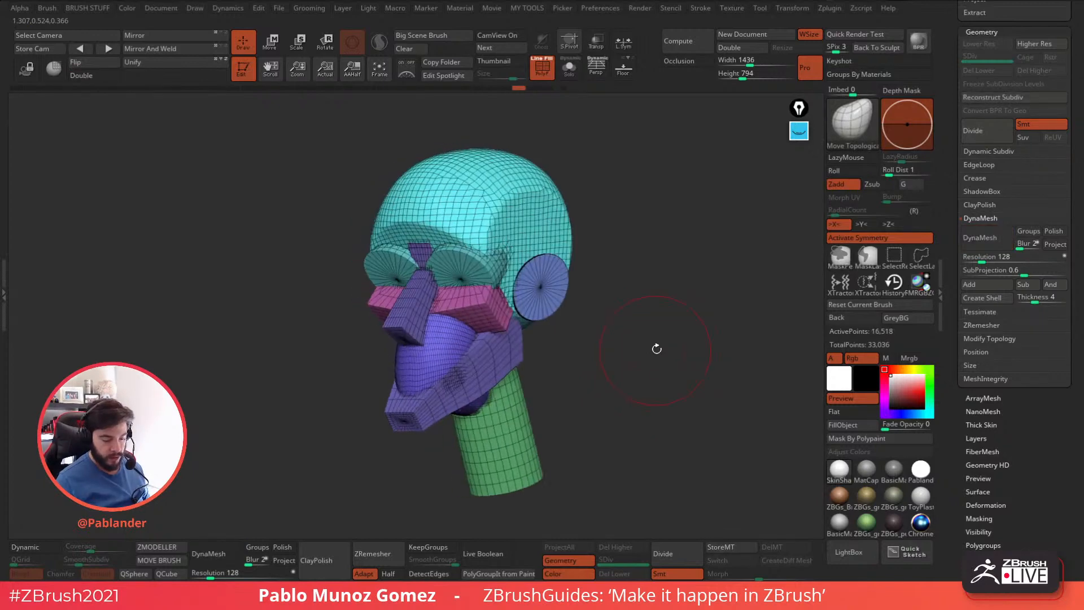
Enable Groups for DynaMesh, convert the head at resolution 128, and turn off the polyframe.
click(1031, 231)
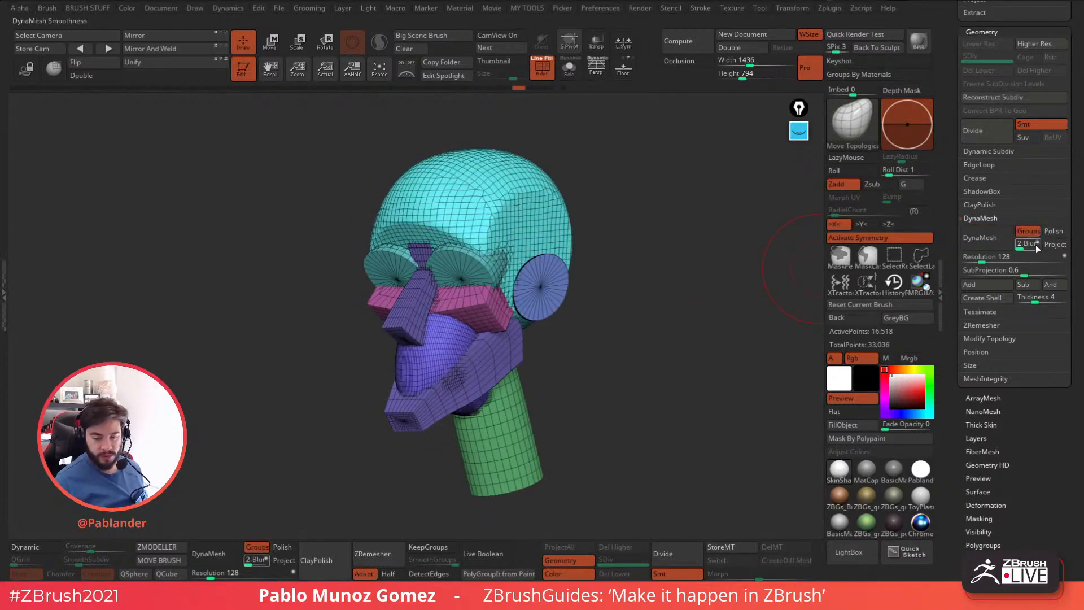
click(1002, 236)
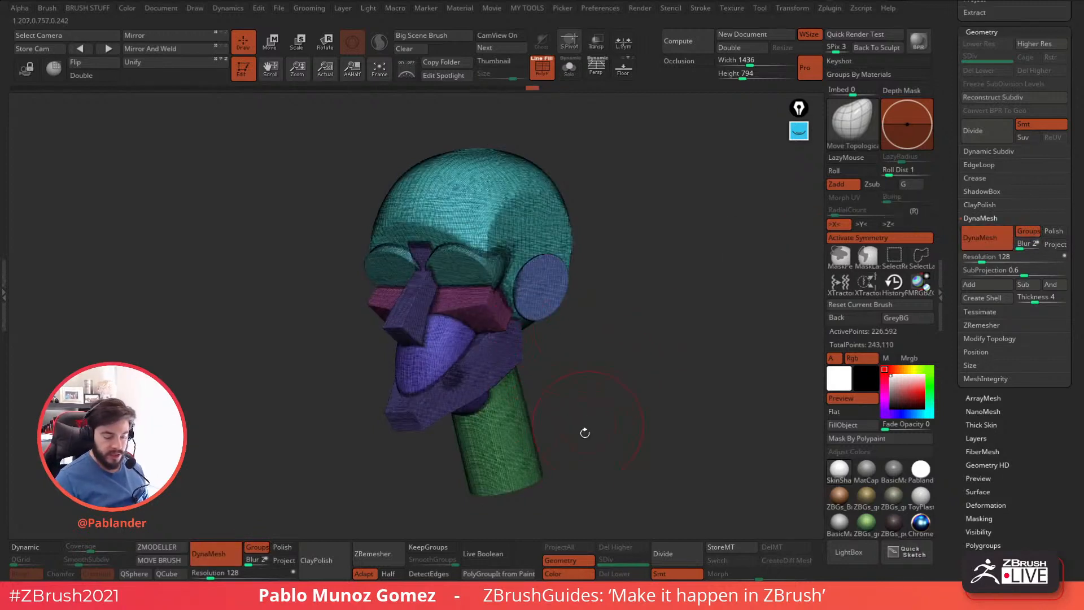
key(shift+f)
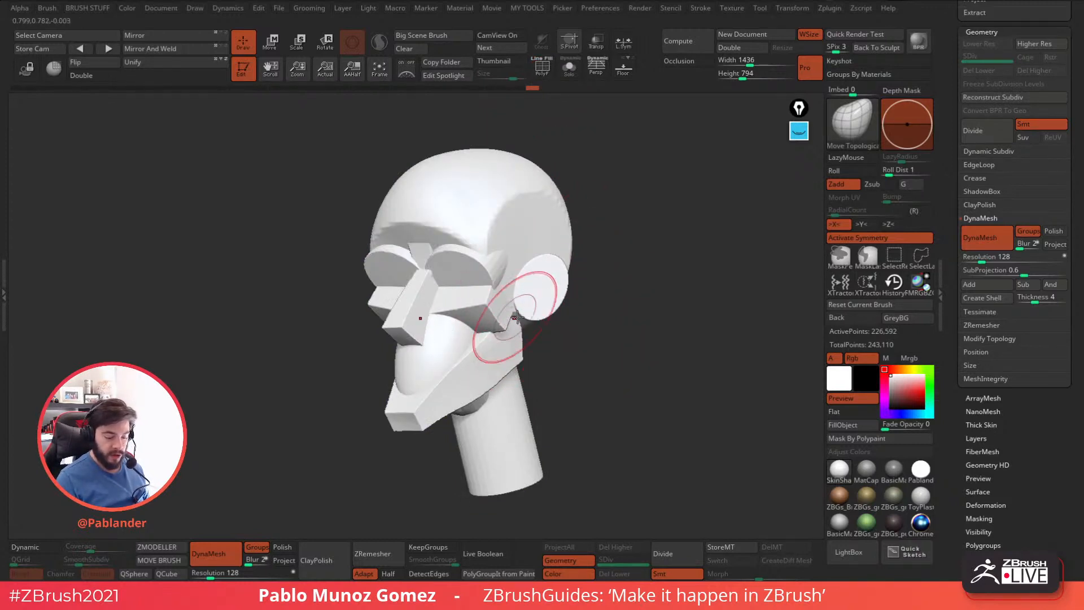
Isolate individual polygroups such as the ear to examine them, and show the whole head again with the polyframe on.
key(ctrl+shift)
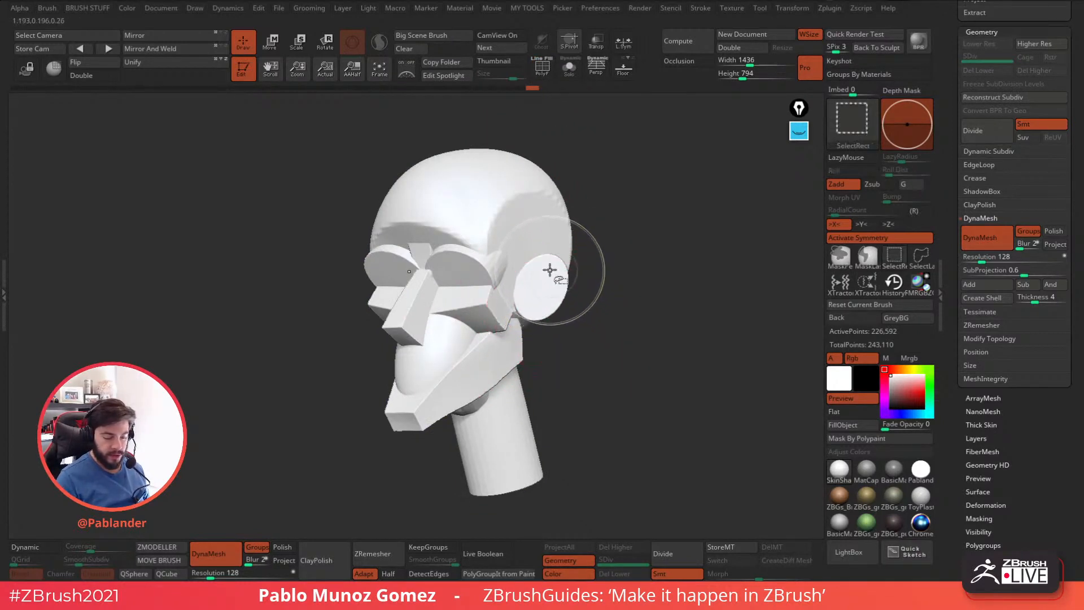
ctrl+shift+click(553, 278)
ctrl+shift+drag(612, 329, 614, 309)
ctrl+shift+click(527, 239)
click(543, 68)
ctrl+shift+drag(597, 242, 585, 302)
ctrl+shift+click(480, 291)
ctrl+shift+click(559, 318)
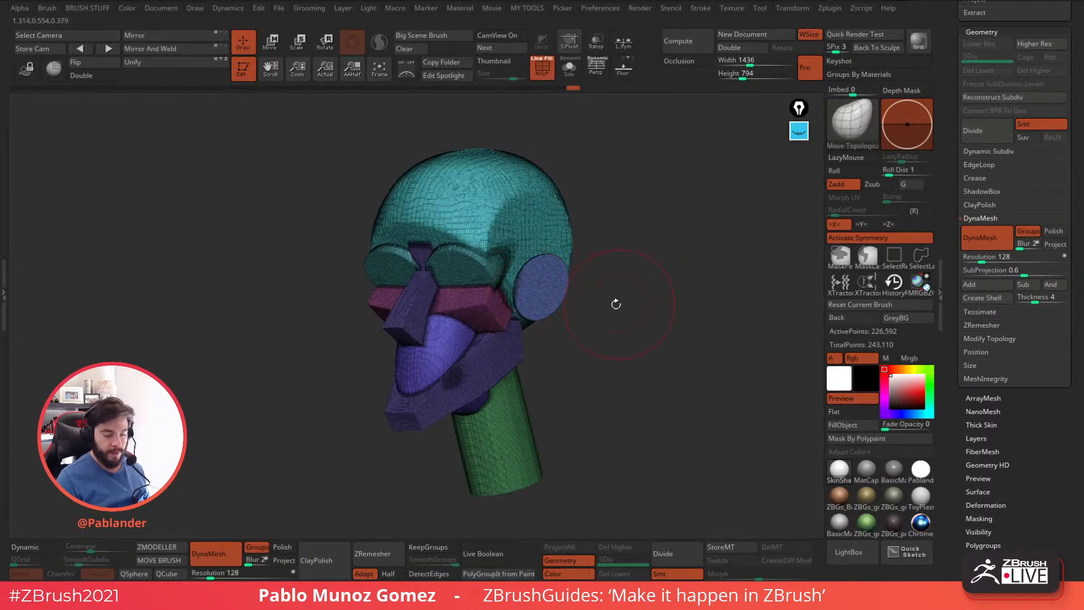
Pull long symmetrical spikes out of the sides of the skull and jaw with Move Topological, and update the DynaMesh.
mouse_move(567, 219)
mouse_down()
mouse_move(700, 186)
mouse_move(744, 218)
mouse_move(641, 317)
mouse_up()
drag(510, 382, 624, 389)
drag(681, 332, 665, 354)
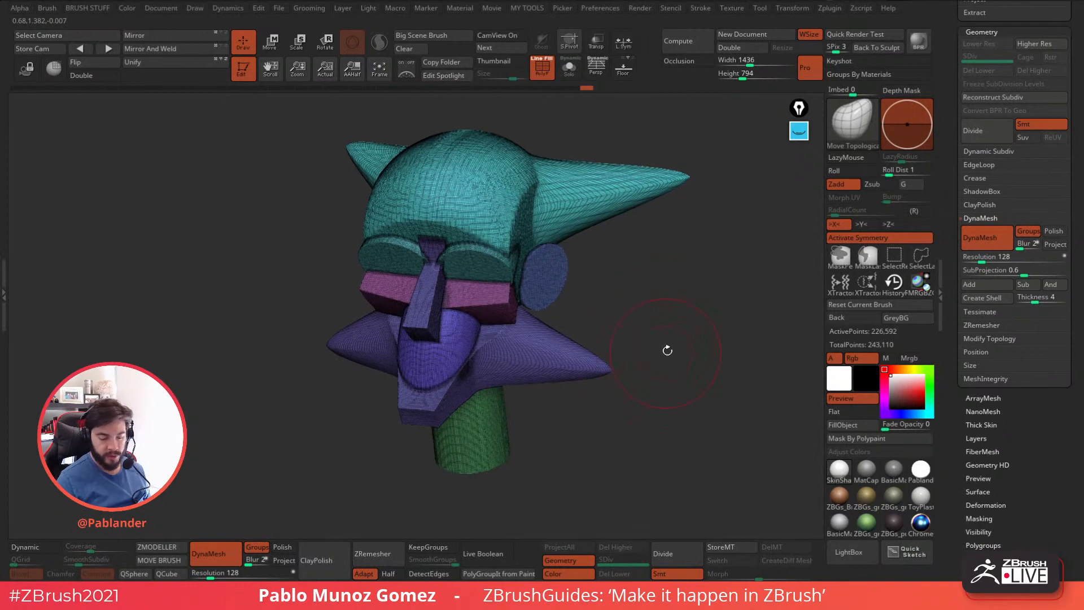
ctrl+drag(658, 249, 664, 265)
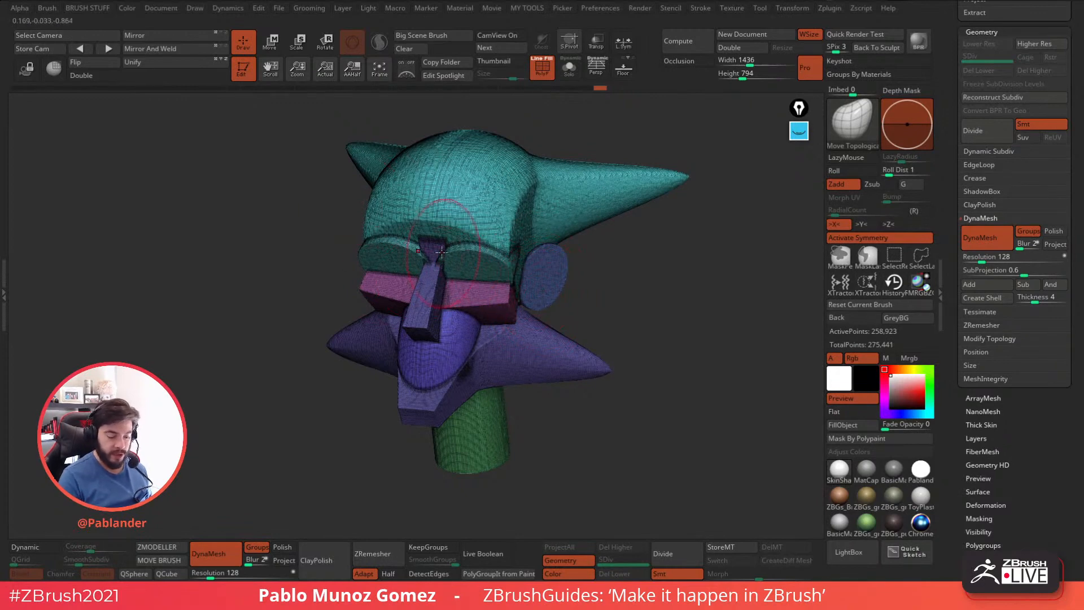
Hide the jaw and nose polygroups to check the separated parts, and show all parts again.
ctrl+shift+click(522, 307)
ctrl+shift+click(564, 313)
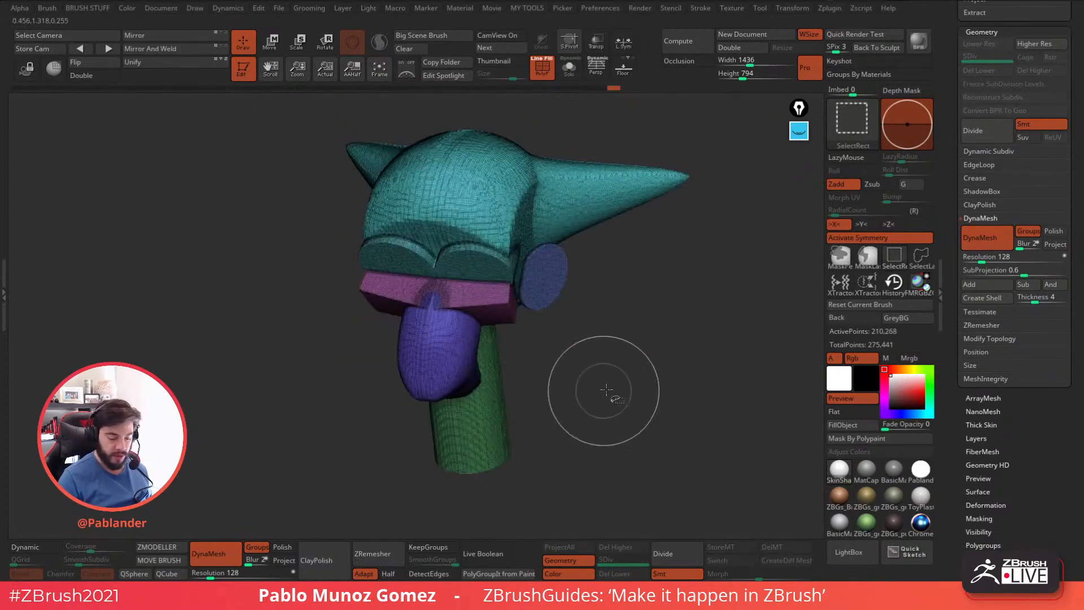
ctrl+shift+click(533, 351)
mouse_move(576, 350)
mouse_down()
mouse_move(649, 293)
mouse_move(660, 316)
mouse_move(628, 345)
mouse_up()
Undo the spikes and the DynaMesh conversion to restore the original primitive head.
key(ctrl+z)
key(ctrl+z)
key(ctrl+z)
drag(717, 333, 645, 369)
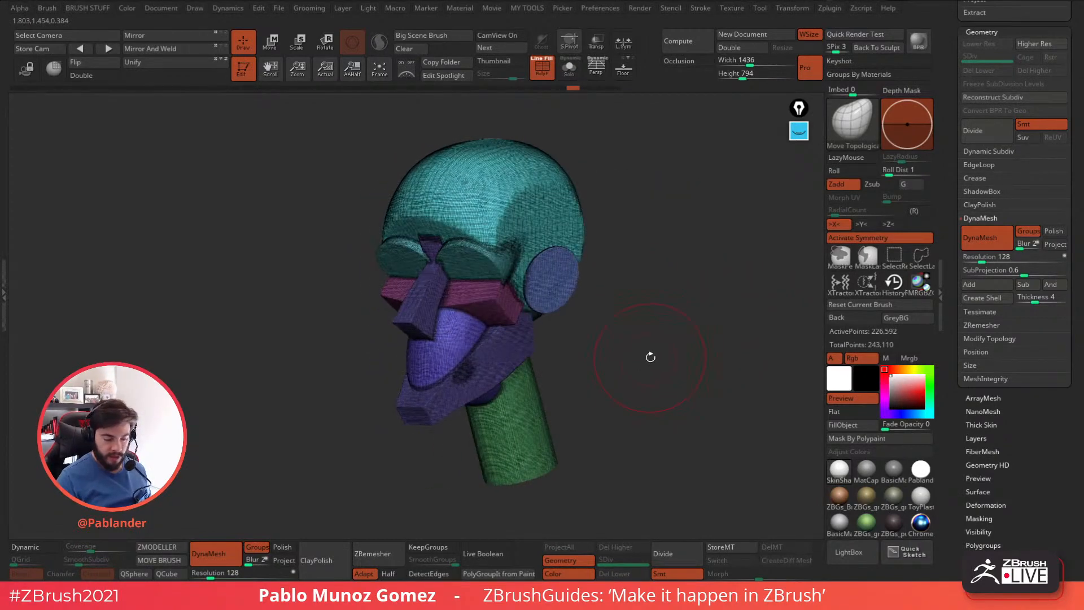
key(ctrl+z)
key(ctrl+z)
key(ctrl+z)
key(ctrl+z)
key(ctrl+z)
key(ctrl+z)
key(ctrl+z)
key(ctrl+z)
key(ctrl+z)
Convert the head to a DynaMesh at resolution 64 with Groups enabled, and turn off the polyframe.
drag(985, 258, 980, 258)
click(1028, 231)
alt+drag(654, 322, 647, 319)
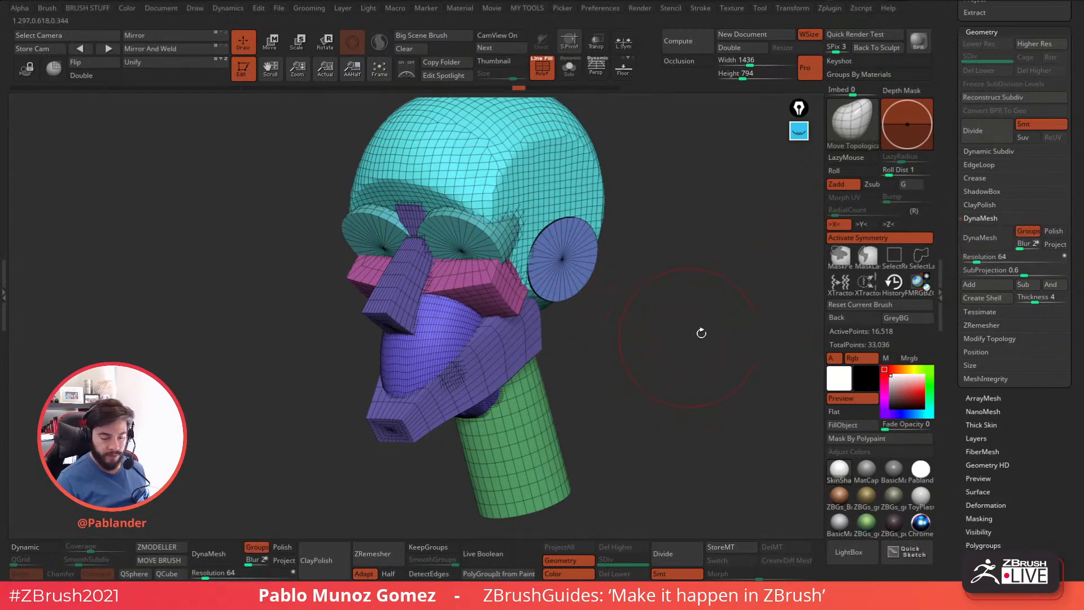
click(985, 240)
drag(627, 409, 605, 380)
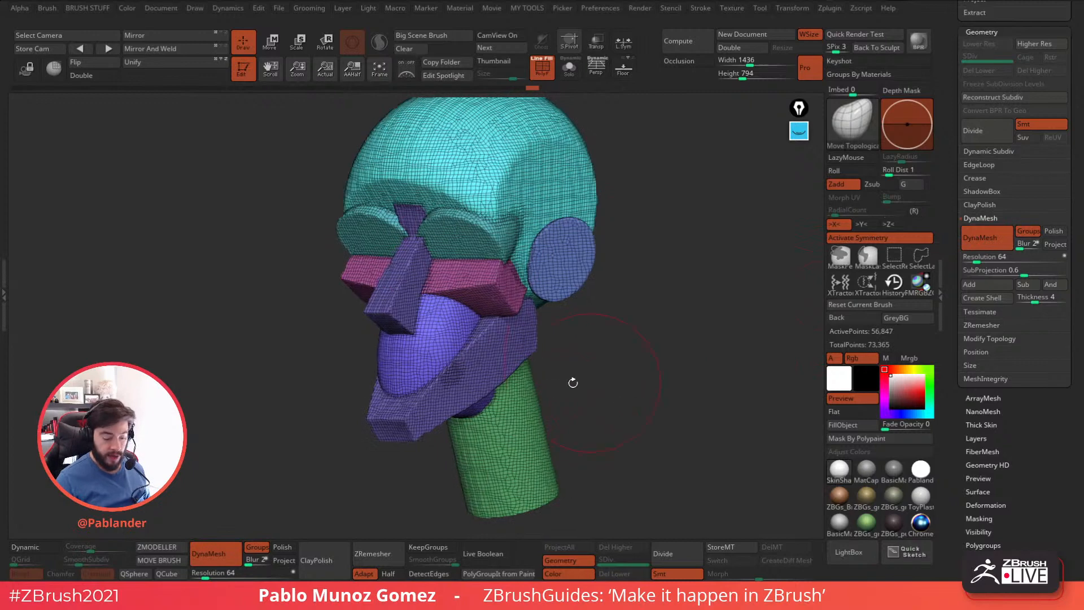
key(shift+f)
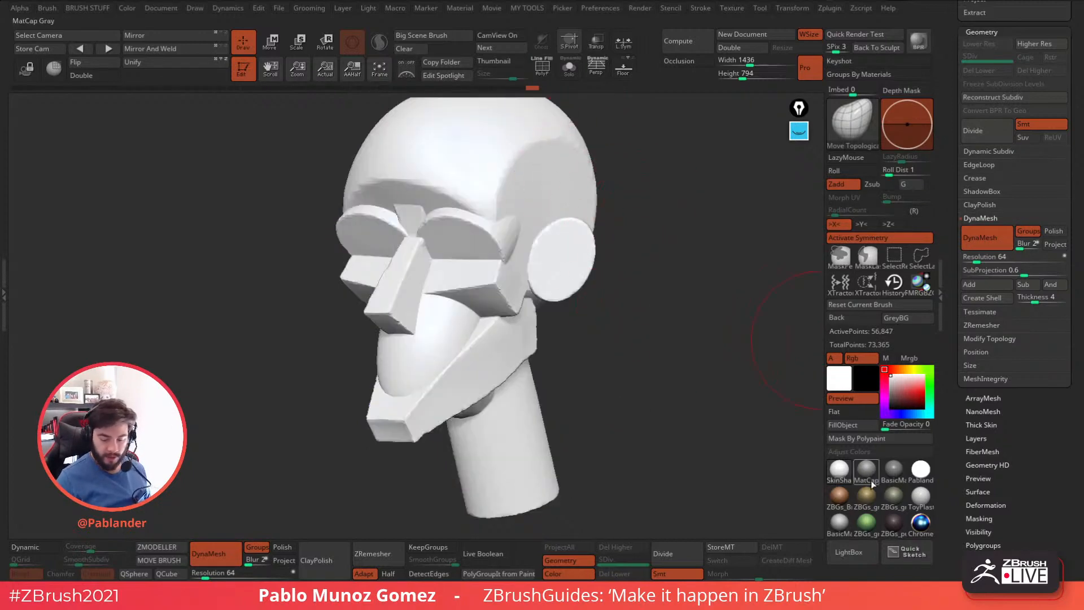
Undo the conversion and DynaMesh the head at resolution 128 with both Groups and Polish enabled.
key(ctrl+z)
click(1029, 231)
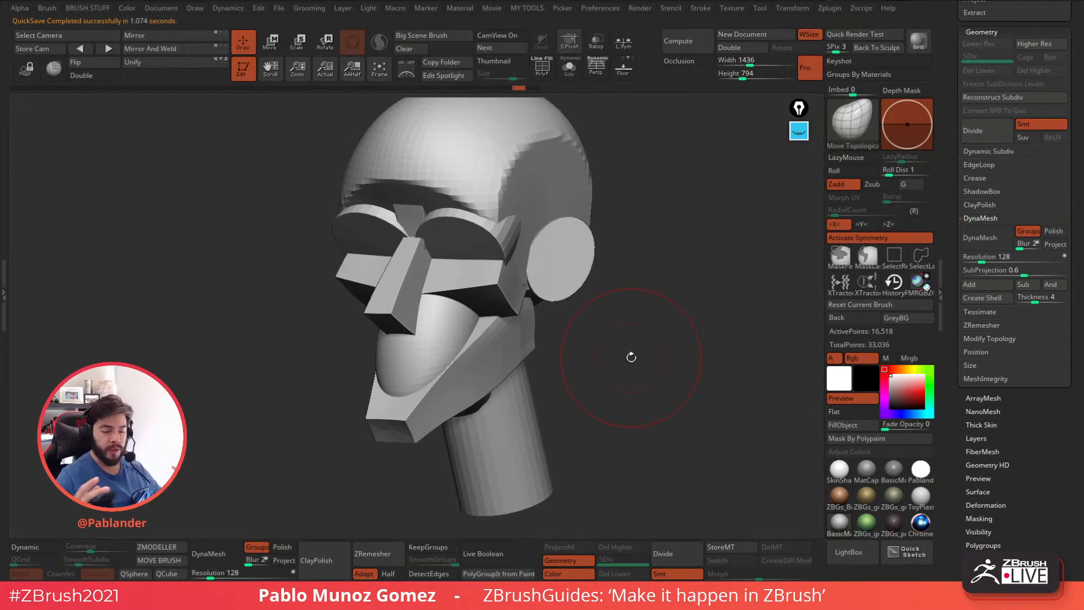
click(1054, 231)
click(987, 237)
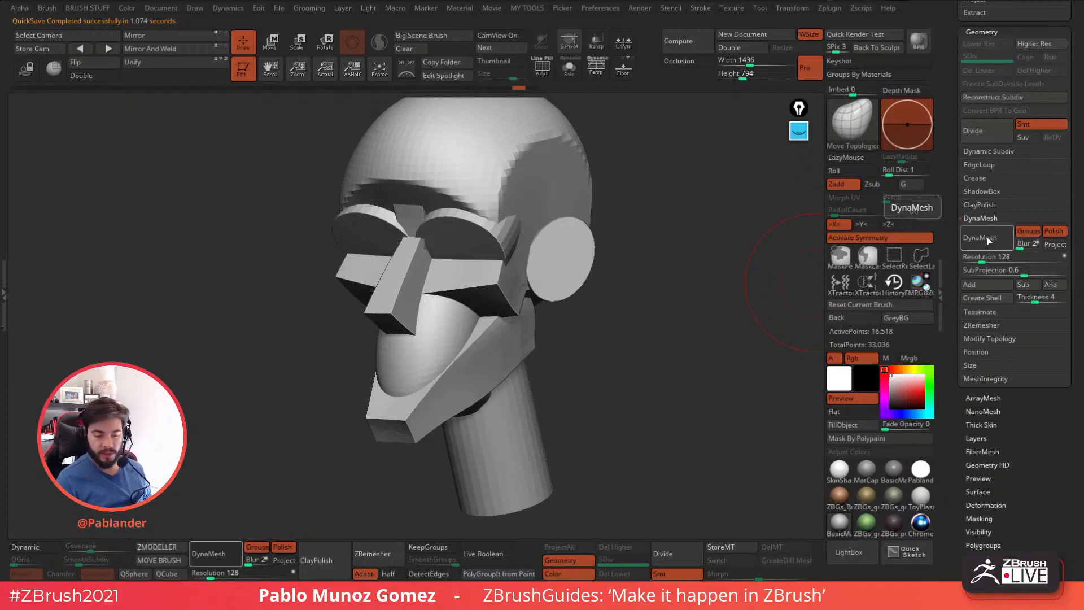
click(542, 66)
click(542, 66)
alt+right_drag(527, 203, 539, 228)
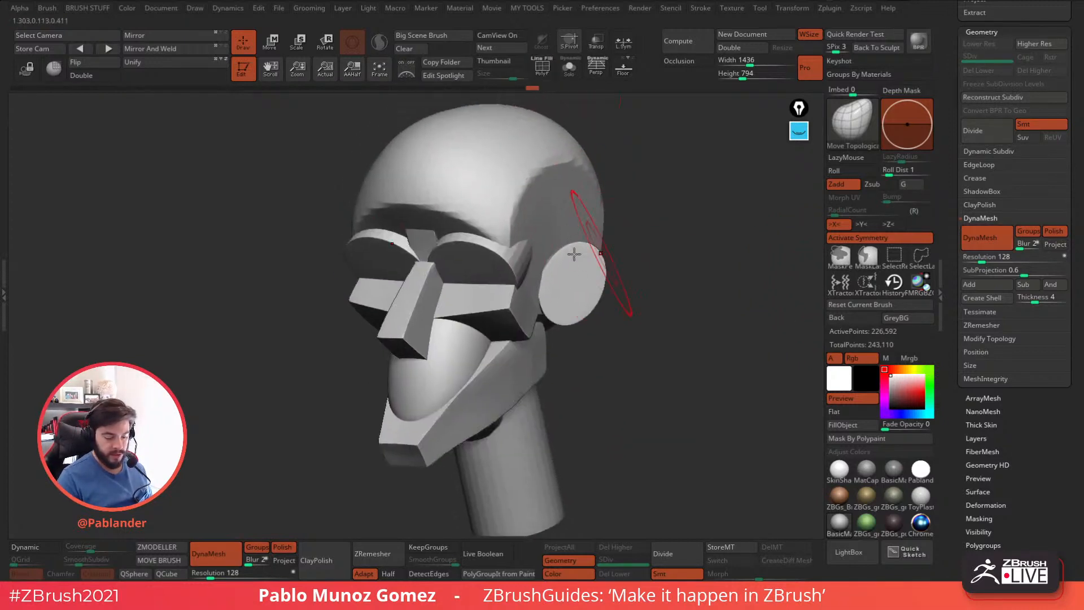
Undo the last conversion and DynaMesh the head at resolution 64 with Groups and Polish enabled.
key(ctrl+z)
drag(985, 258, 978, 259)
click(1028, 231)
click(983, 238)
drag(667, 389, 636, 333)
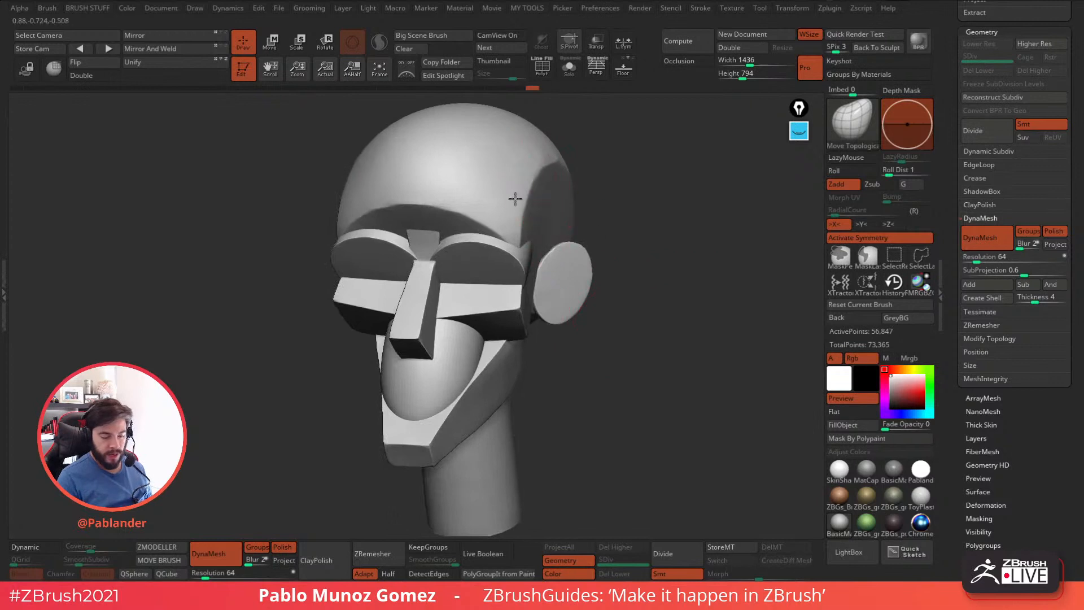
Switch to the Clay brush and adjust its draw size.
key(b)
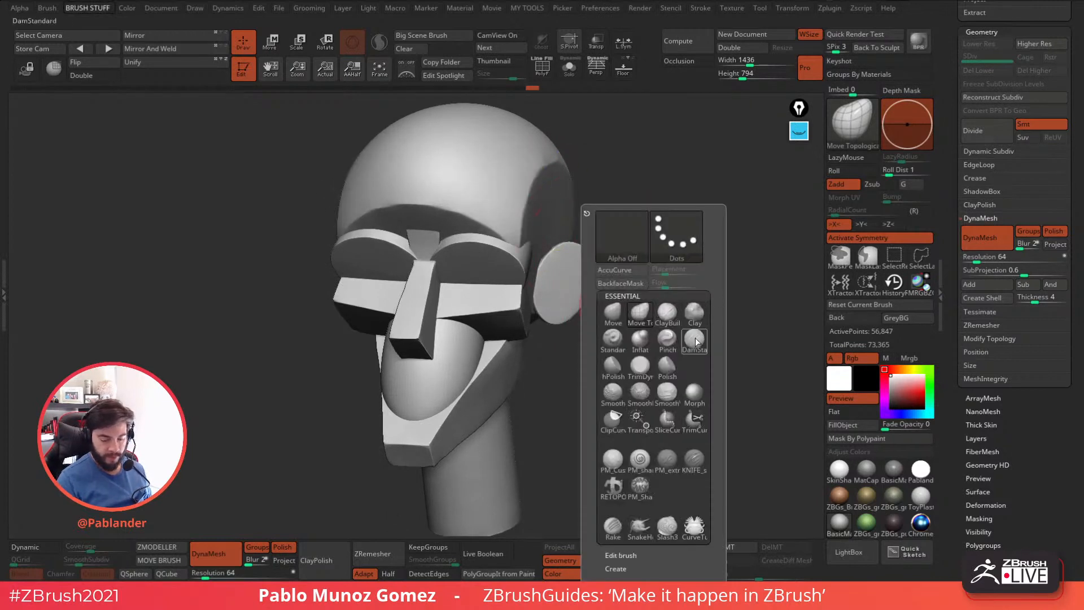
key(d)
key(s)
key(b)
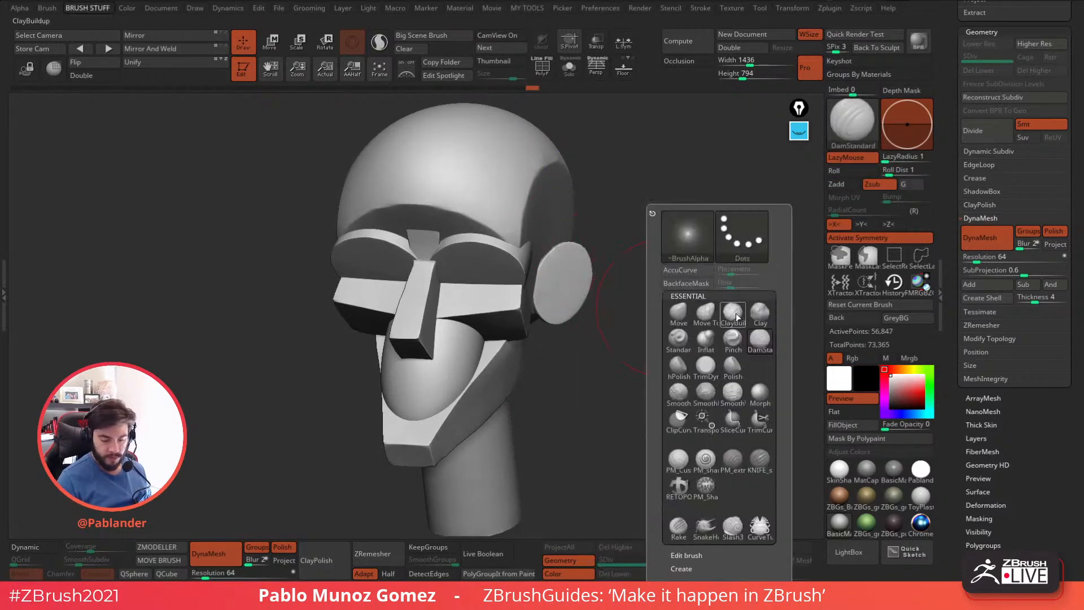
key(c)
key(l)
drag(692, 237, 689, 244)
key(space)
drag(712, 237, 702, 237)
Try blending the forehead, eye sockets and cheeks with Clay strokes, and undo the sculpting.
mouse_move(490, 219)
mouse_down()
mouse_move(460, 179)
mouse_move(501, 302)
mouse_move(526, 309)
mouse_move(511, 288)
mouse_up()
drag(644, 270, 629, 338)
ctrl+click(629, 339)
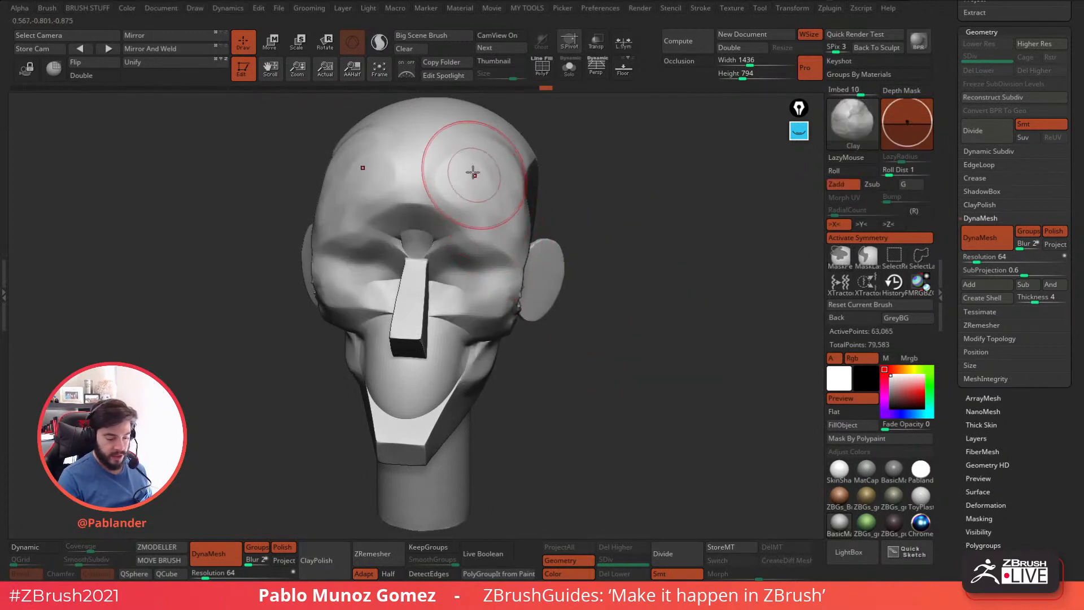
right_drag(521, 258, 490, 262)
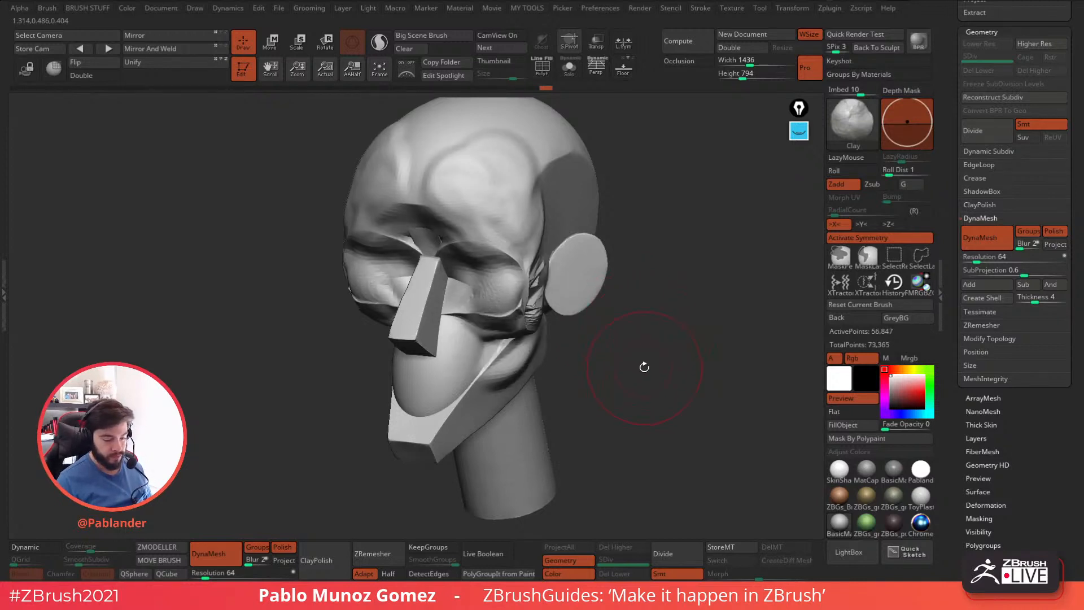
key(ctrl+z)
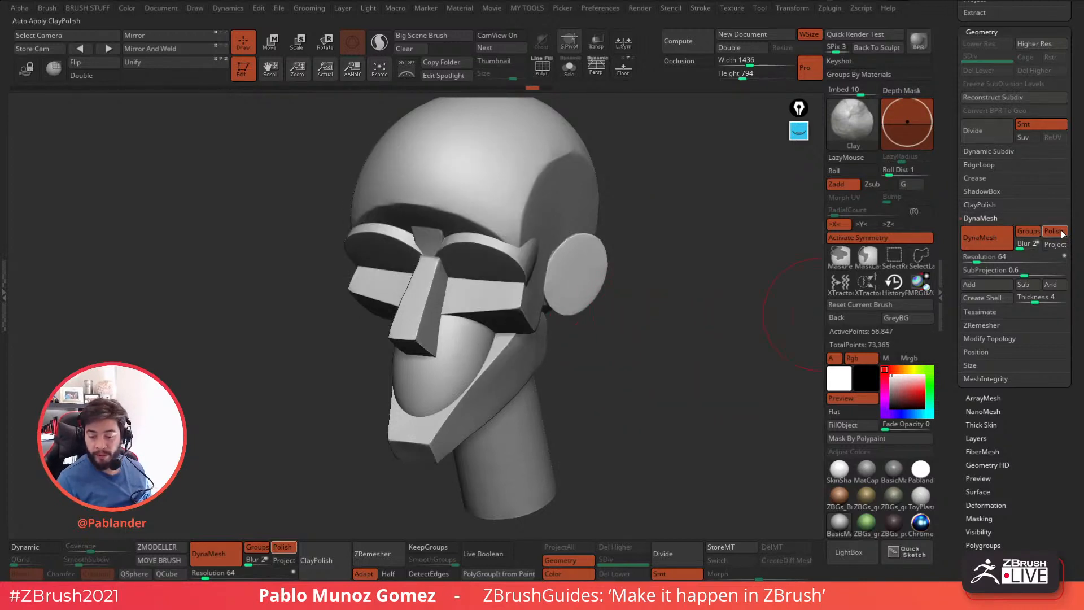
Turn off Polish and remake the head's DynaMesh at resolution 64 with Groups enabled.
click(1054, 231)
click(965, 243)
mouse_move(659, 267)
mouse_down()
mouse_move(683, 308)
mouse_move(615, 319)
mouse_up()
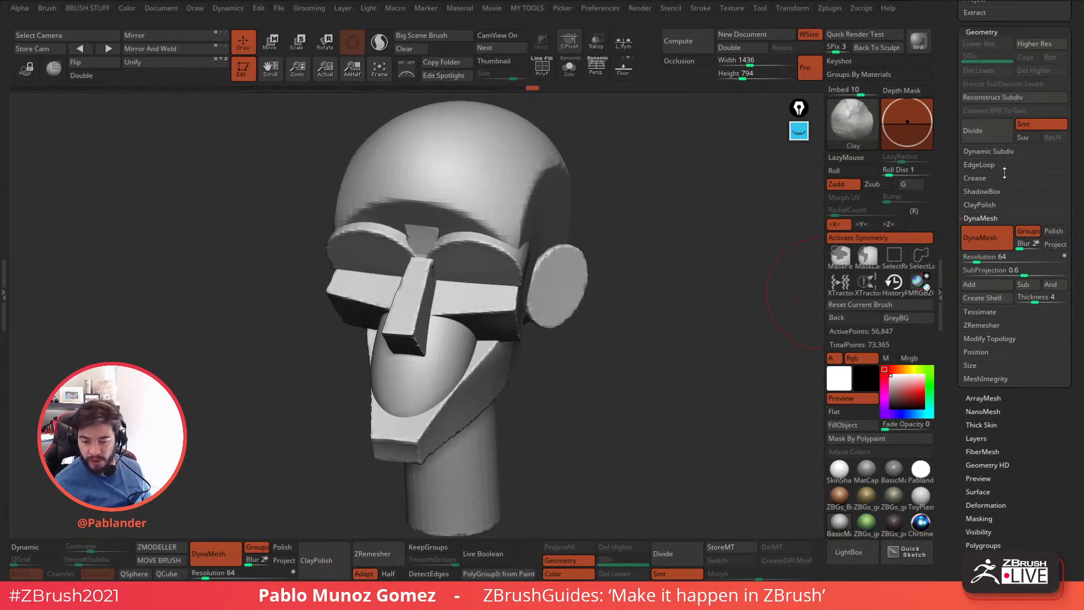
Try applying ClayPolish to the unpolished DynaMesh head.
click(993, 204)
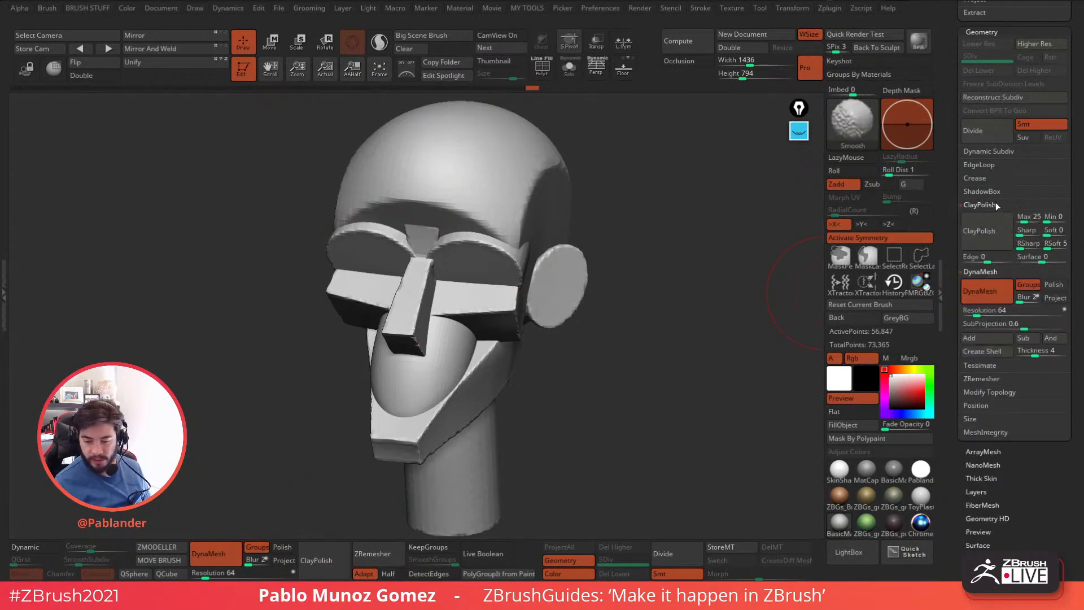
click(988, 234)
drag(509, 417, 638, 381)
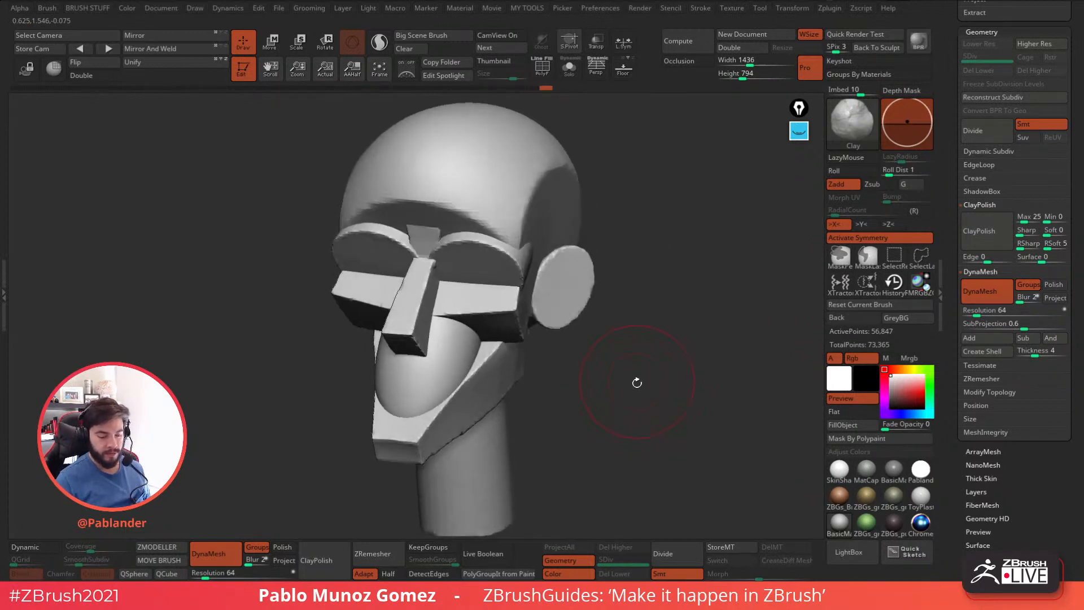
Enable Polish again and regenerate the head's DynaMesh at resolution 64.
click(1054, 286)
key(ctrl)
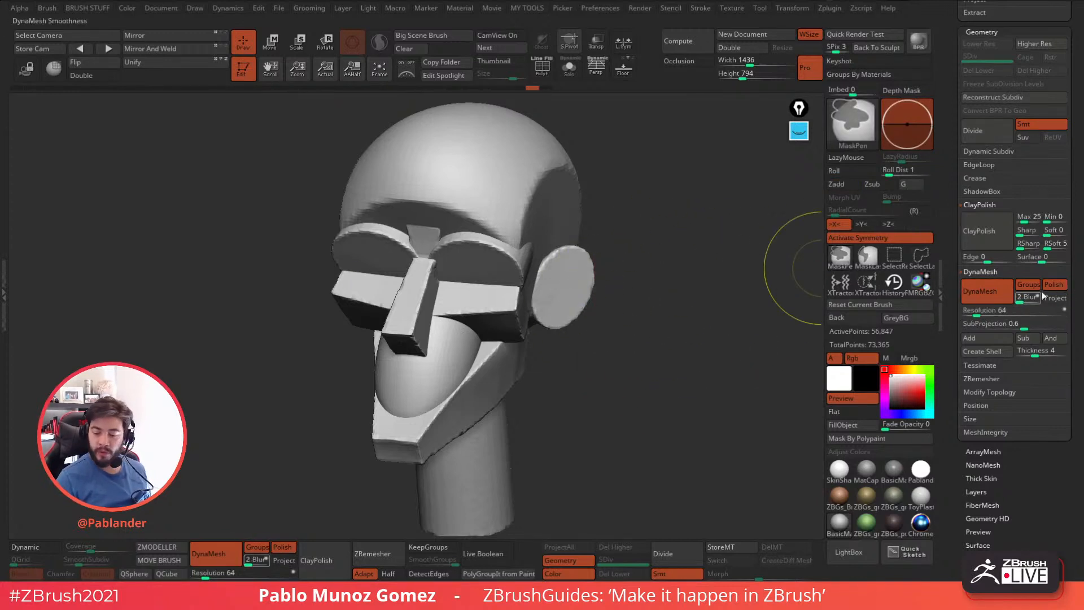
ctrl+drag(659, 222, 705, 382)
Show the polyframe to inspect the polished DynaMesh from several angles, and turn it off.
ctrl+drag(639, 343, 640, 361)
drag(571, 300, 598, 303)
mouse_move(672, 325)
mouse_down()
mouse_move(653, 327)
mouse_move(632, 246)
mouse_move(565, 116)
mouse_up()
key(shift+f)
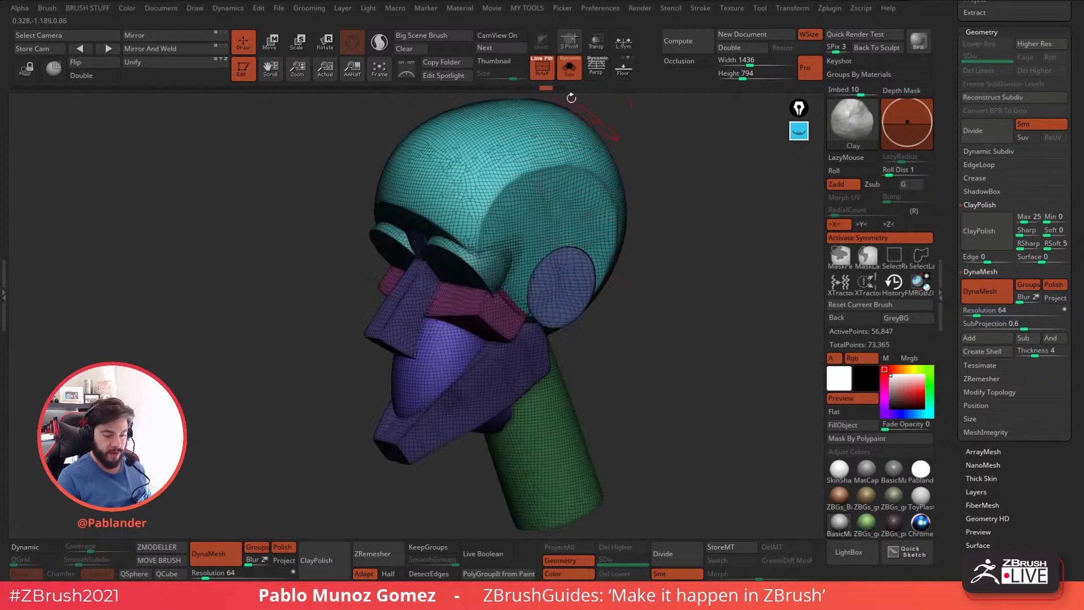
key(shift+f)
drag(650, 192, 694, 336)
Select the ClayTubesConstant brush and set its Roll Dist to 5.
key(space)
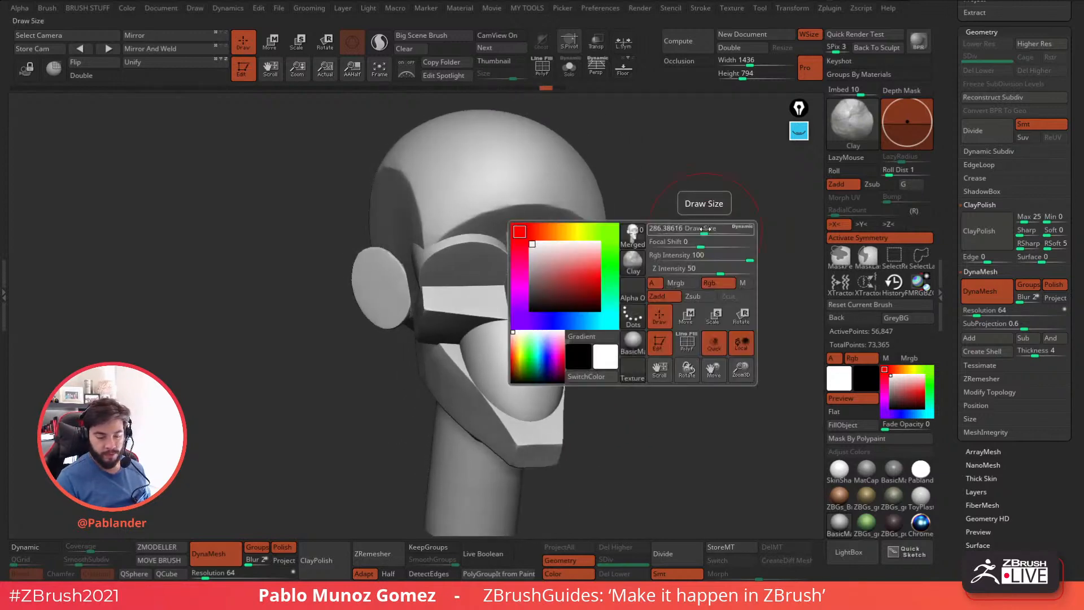
click(846, 120)
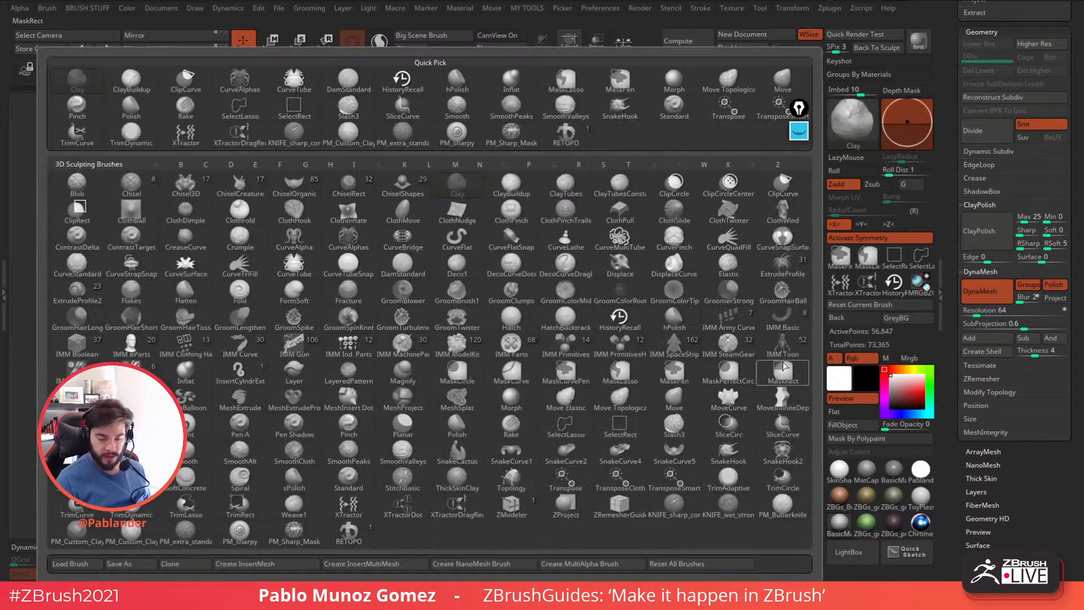
click(621, 189)
drag(889, 171, 903, 171)
drag(816, 203, 713, 254)
click(898, 172)
text(5)
key(Return)
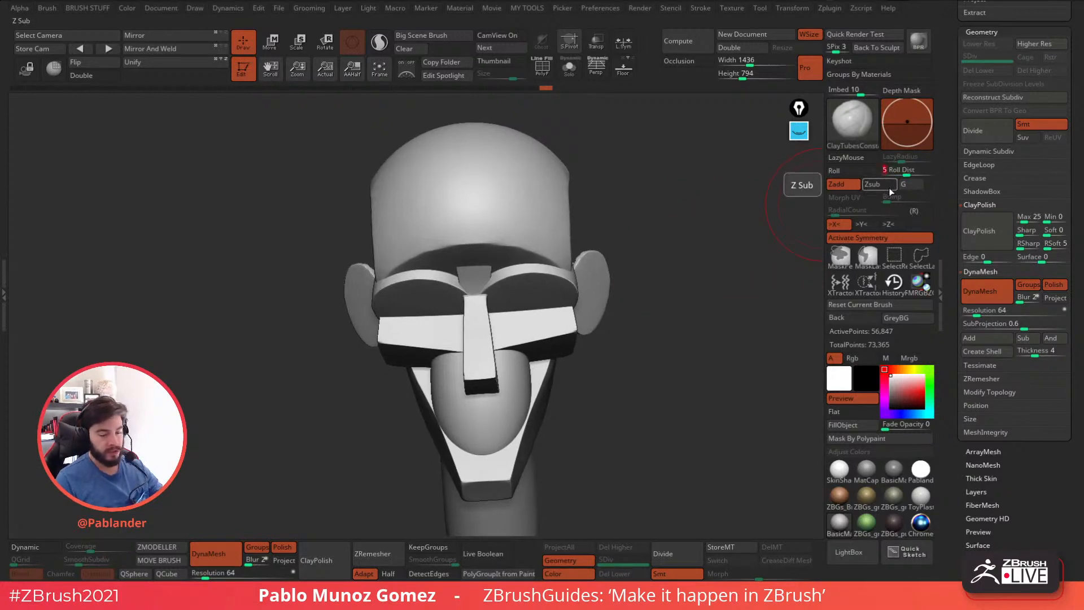
Try a ClayTubesConstant stroke across the forehead and undo it.
drag(550, 221, 502, 227)
key(ctrl+z)
right_click(628, 274)
mouse_move(650, 239)
mouse_down()
mouse_move(616, 255)
mouse_move(611, 242)
mouse_up()
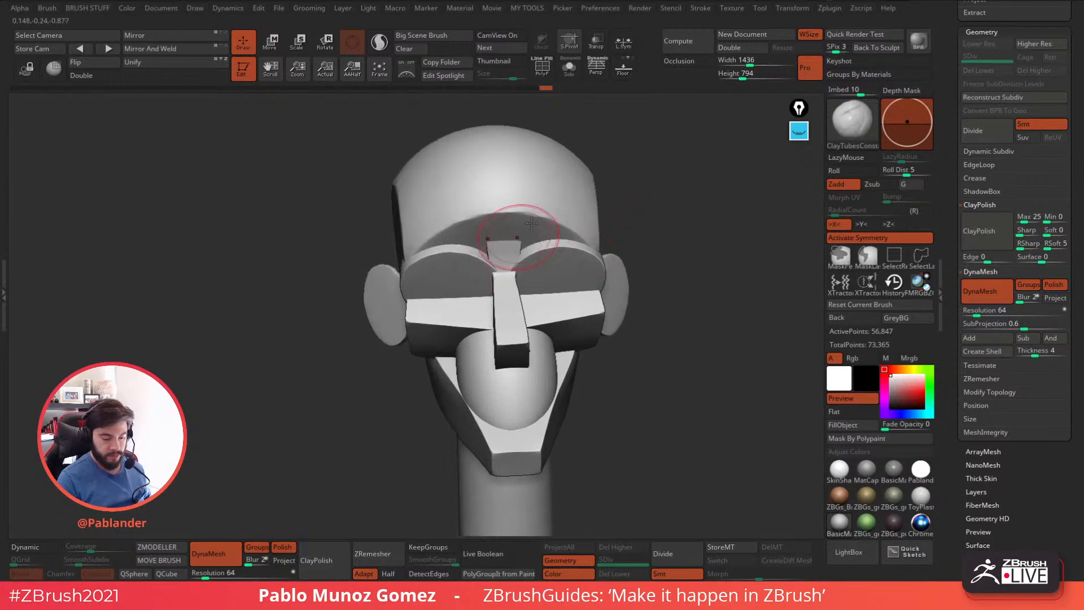
Build up and smooth the transition between temple, outer brow and cheekbone with symmetrical ClayTubesConstant strokes.
drag(694, 295, 657, 313)
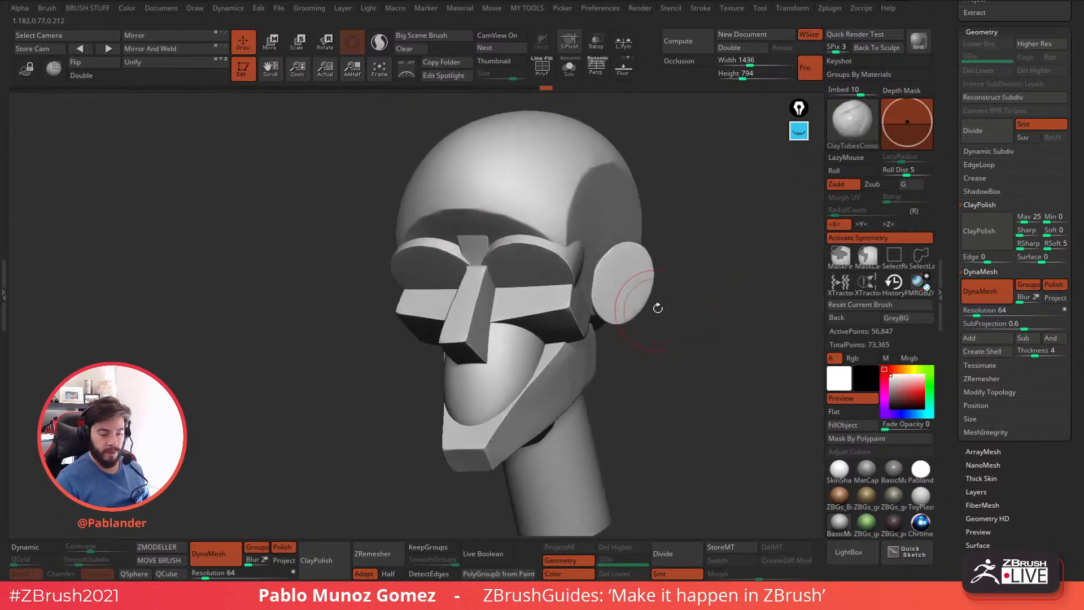
drag(641, 235, 591, 245)
ctrl+right_drag(550, 271, 545, 294)
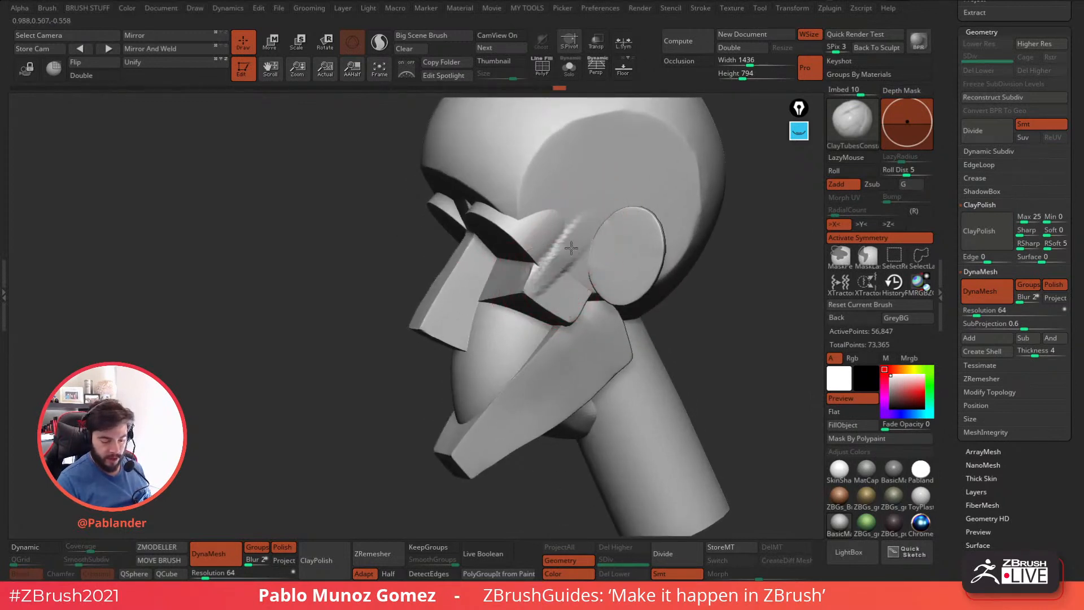
key(shift)
mouse_move(592, 222)
shift+mouse_down()
mouse_move(571, 270)
mouse_move(590, 233)
mouse_move(572, 256)
shift+mouse_up()
right_drag(592, 232, 570, 240)
mouse_move(618, 246)
shift+mouse_down()
mouse_move(632, 259)
mouse_move(616, 265)
mouse_move(564, 252)
shift+mouse_up()
mouse_move(604, 296)
right_down()
mouse_move(615, 303)
mouse_move(588, 274)
right_up()
Try ClayTubesConstant strokes on the upper sides of the forehead and undo them.
right_drag(673, 298, 630, 256)
drag(565, 194, 552, 225)
right_drag(552, 223, 556, 242)
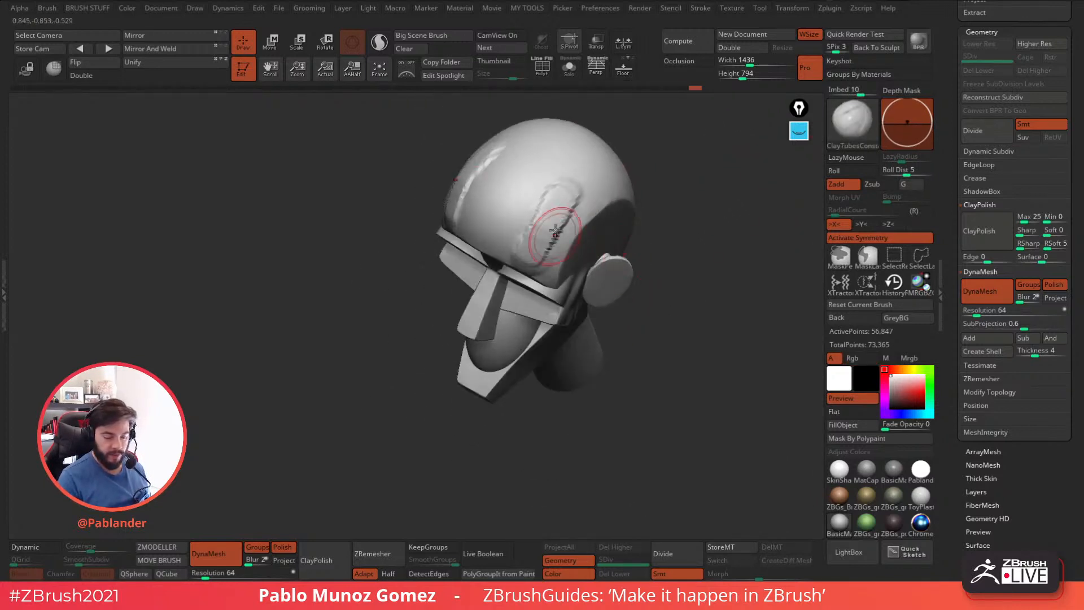
key(ctrl+z)
Blend the cheekbone underside into the mouth mass with symmetrical ClayTubesConstant strokes below the eyes.
right_drag(649, 261, 634, 214)
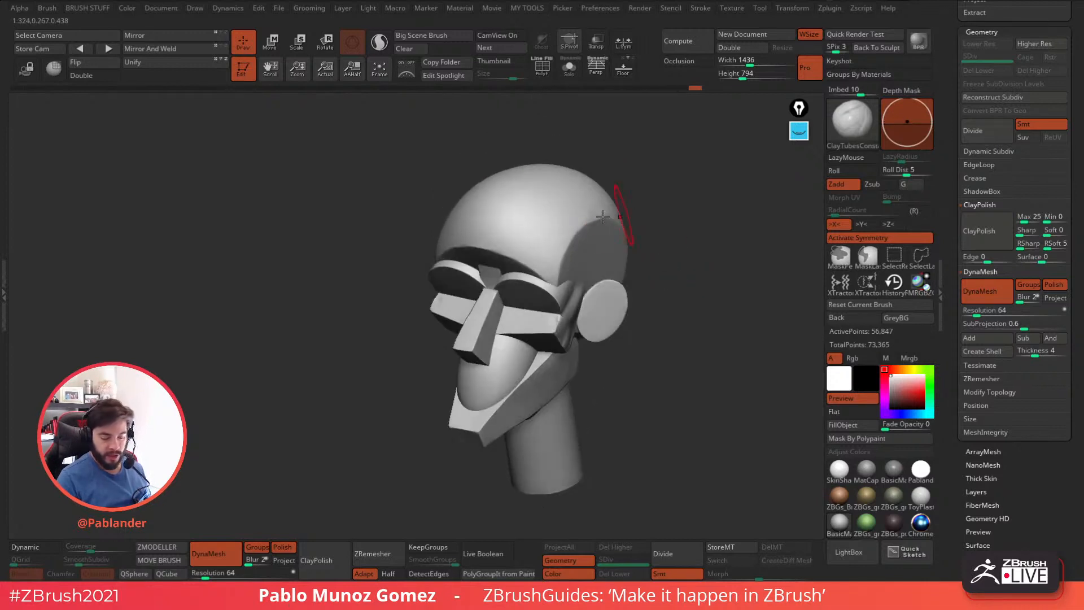
mouse_move(639, 289)
right_down()
mouse_move(655, 275)
mouse_move(651, 319)
mouse_move(648, 310)
mouse_move(600, 336)
mouse_move(588, 333)
mouse_move(610, 332)
mouse_move(543, 343)
right_up()
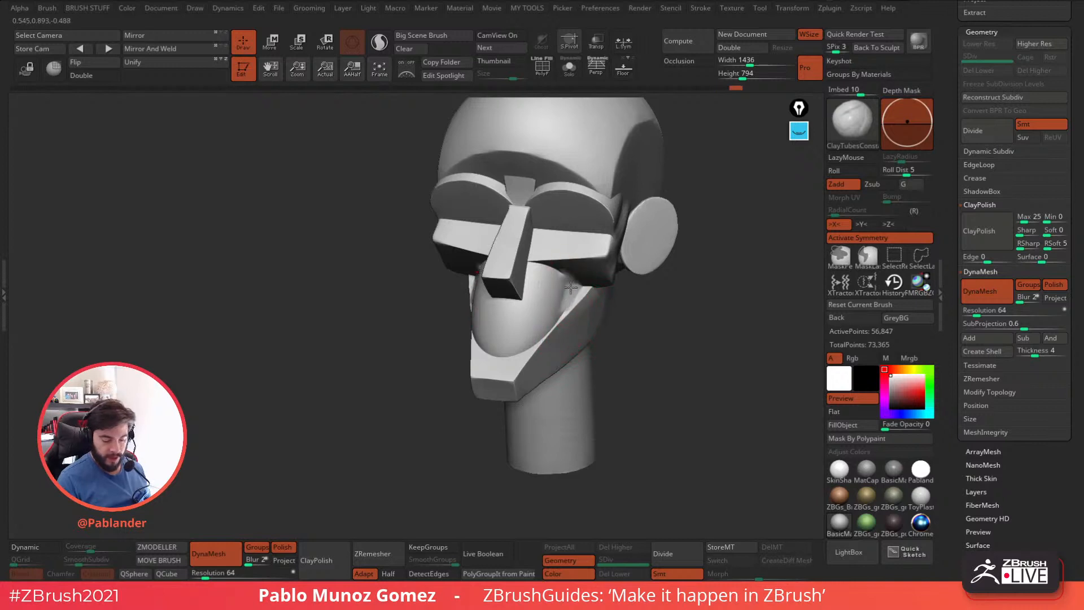
shift+drag(589, 279, 567, 282)
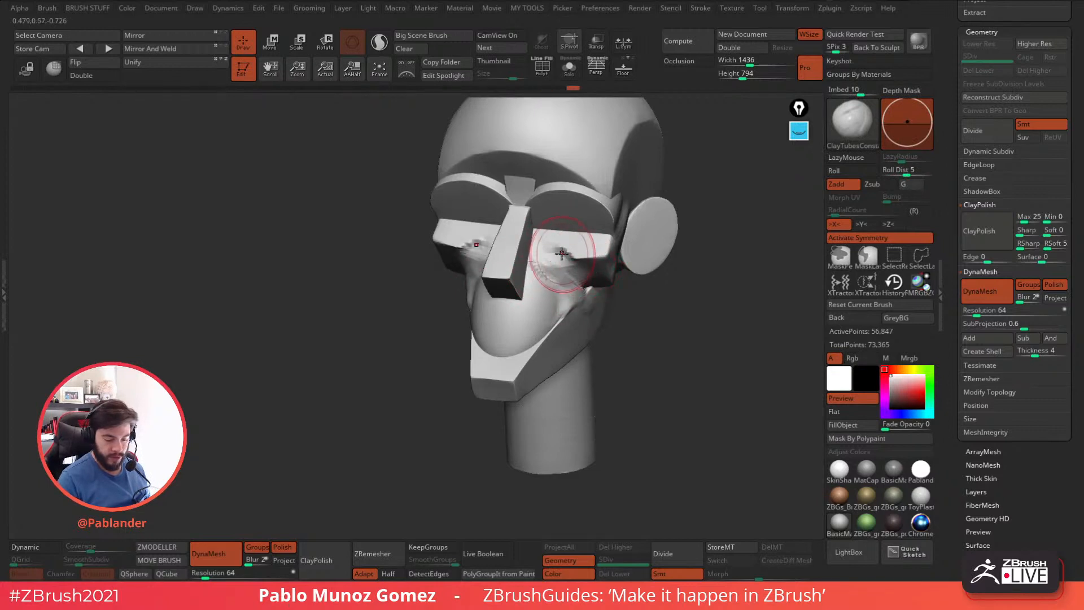
mouse_move(576, 271)
mouse_down()
mouse_move(569, 255)
mouse_move(593, 258)
mouse_up()
mouse_move(617, 259)
right_down()
mouse_move(676, 264)
mouse_move(618, 286)
mouse_move(641, 271)
right_up()
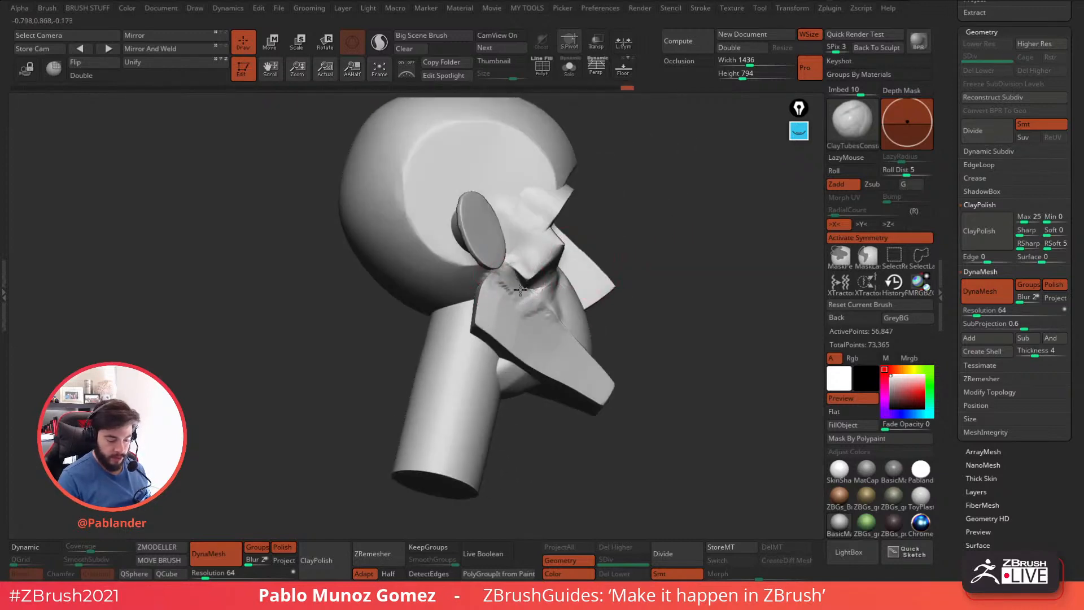
Fill and smooth the gap between cheek, jaw and chin with ClayTubesConstant strokes, updating the DynaMesh along the way.
mouse_move(671, 257)
right_down()
mouse_move(539, 246)
mouse_move(512, 305)
right_up()
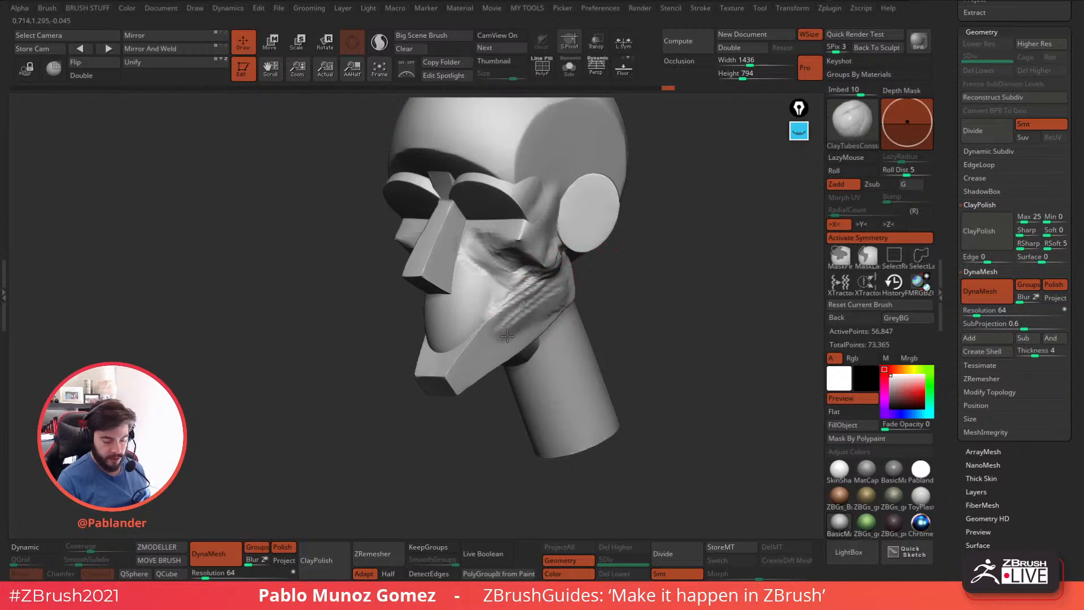
mouse_move(534, 308)
shift+mouse_down()
mouse_move(523, 314)
mouse_move(547, 273)
shift+mouse_up()
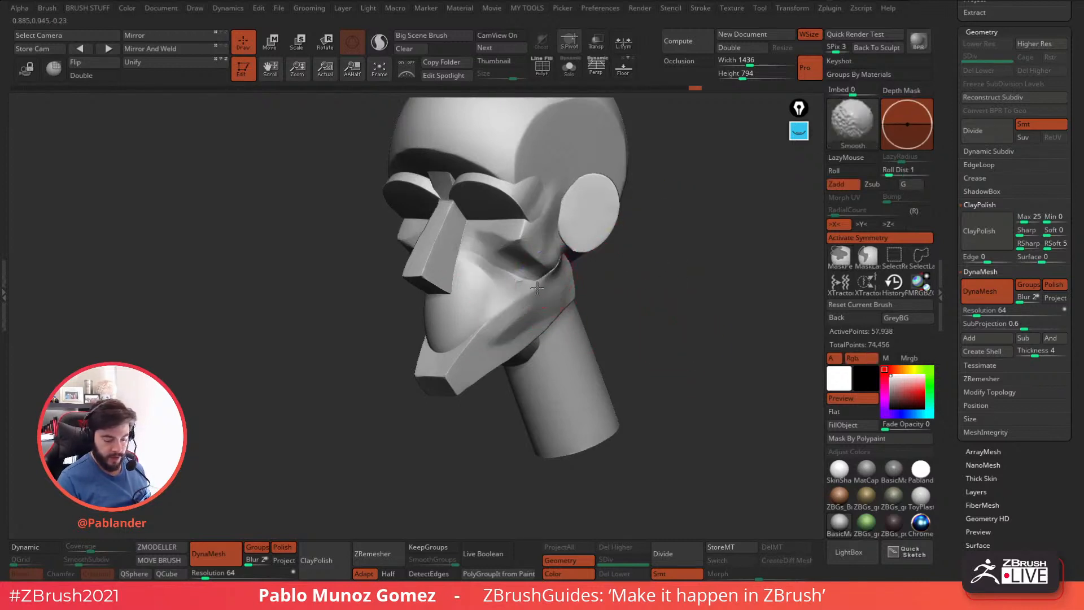
shift+drag(499, 326, 533, 286)
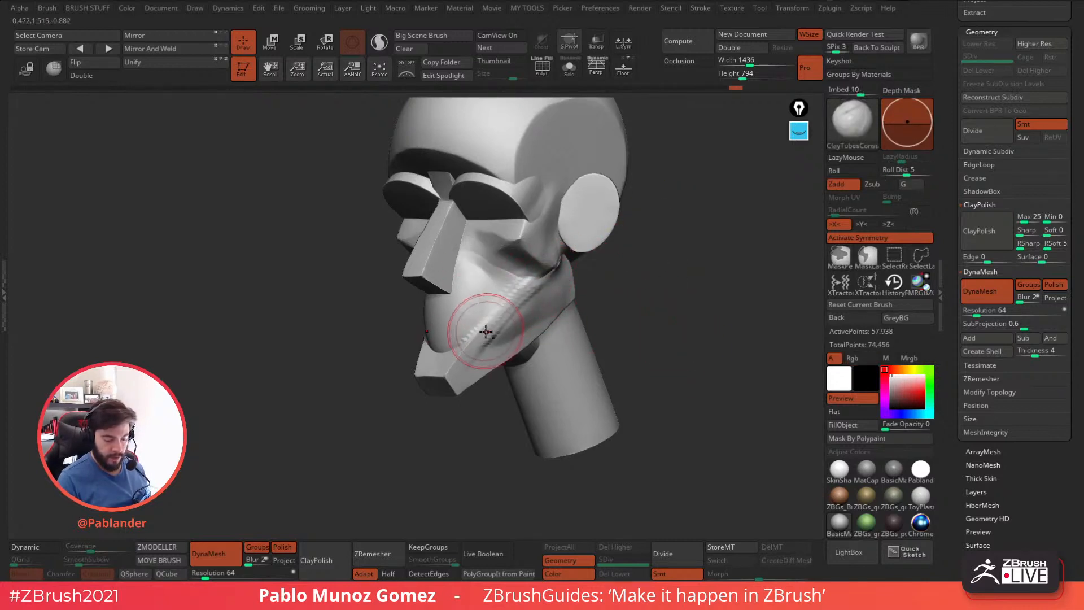
right_drag(497, 314, 472, 345)
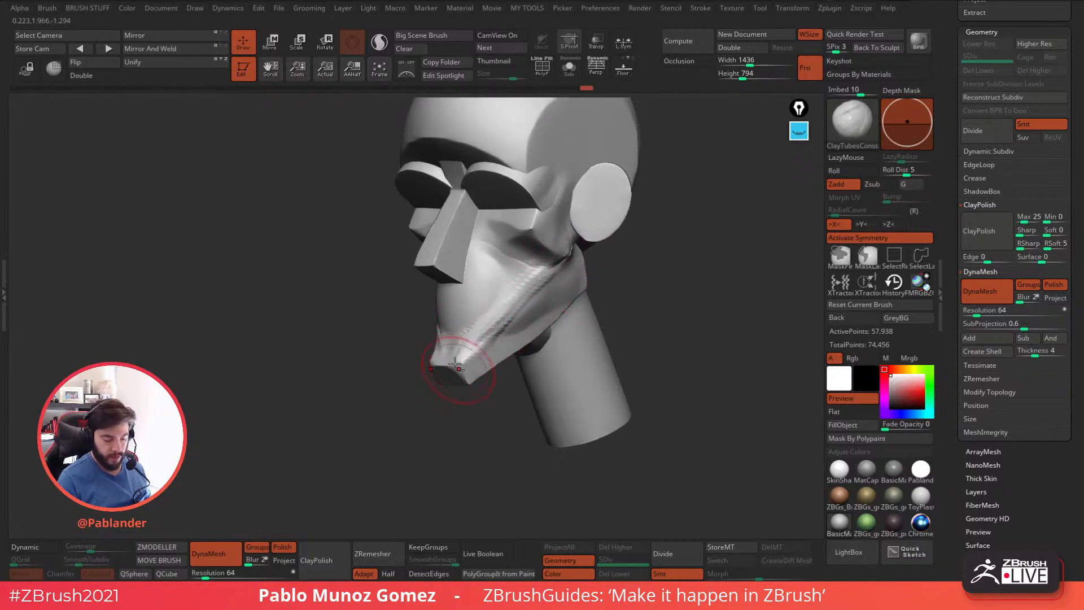
right_drag(448, 371, 481, 355)
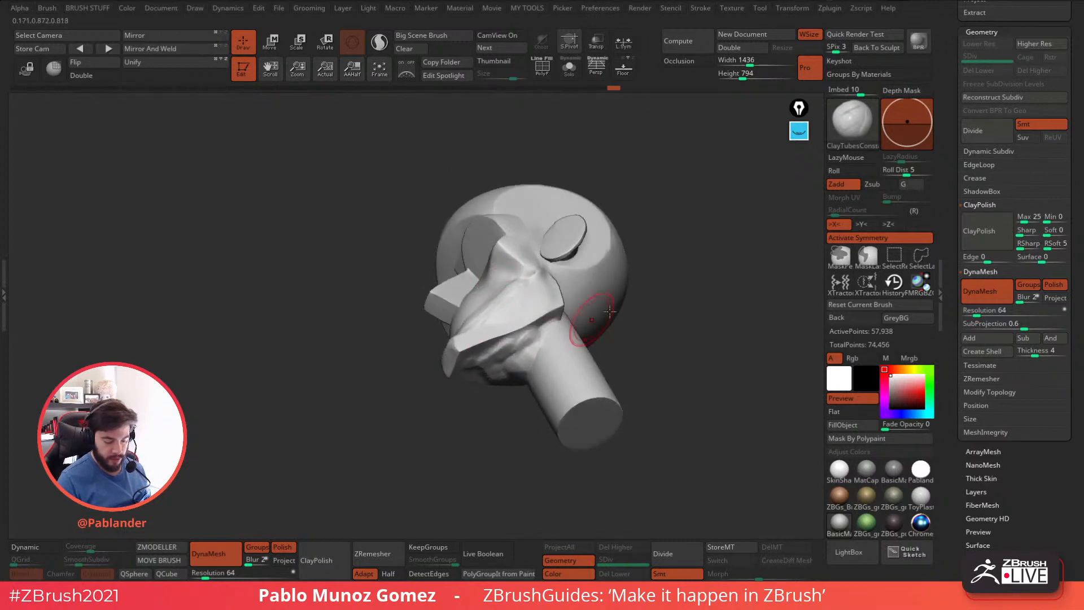
Switch to the Clay brush and fill the underside of the jaw between chin and neck.
right_drag(582, 323, 658, 316)
key(b)
click(737, 314)
mouse_move(546, 359)
right_down()
mouse_move(537, 337)
mouse_move(529, 366)
mouse_move(495, 368)
right_up()
shift+drag(490, 371, 523, 352)
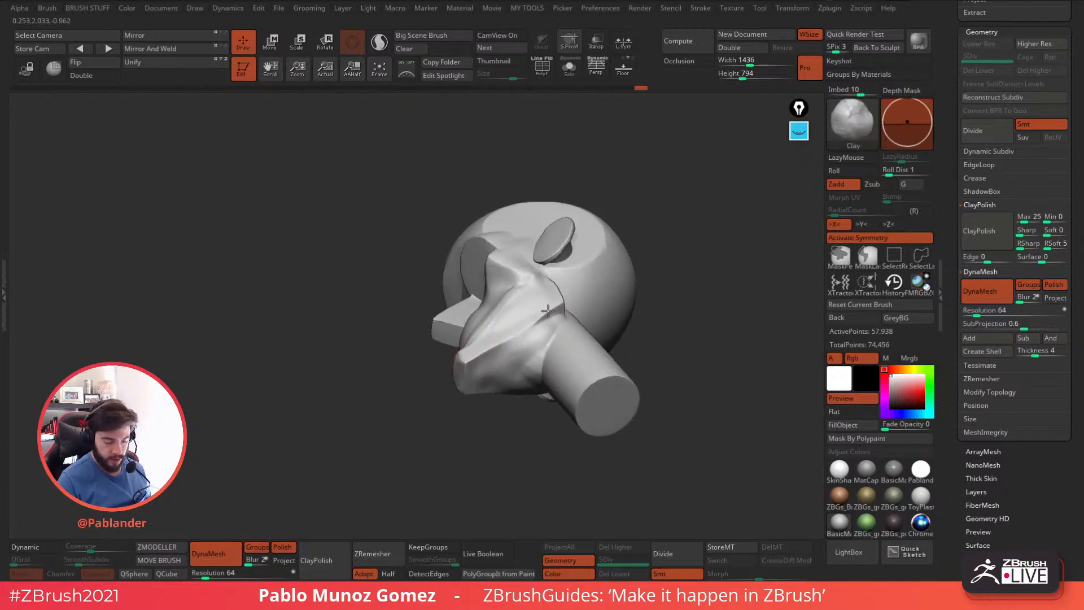
right_drag(690, 285, 651, 347)
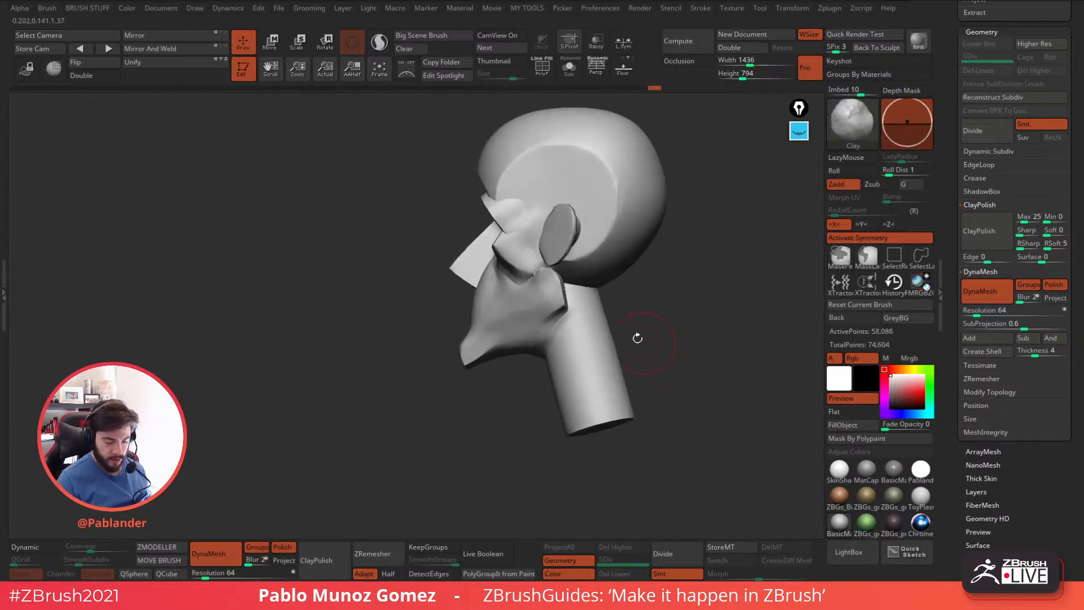
mouse_move(528, 353)
right_down()
mouse_move(582, 339)
mouse_move(548, 315)
right_up()
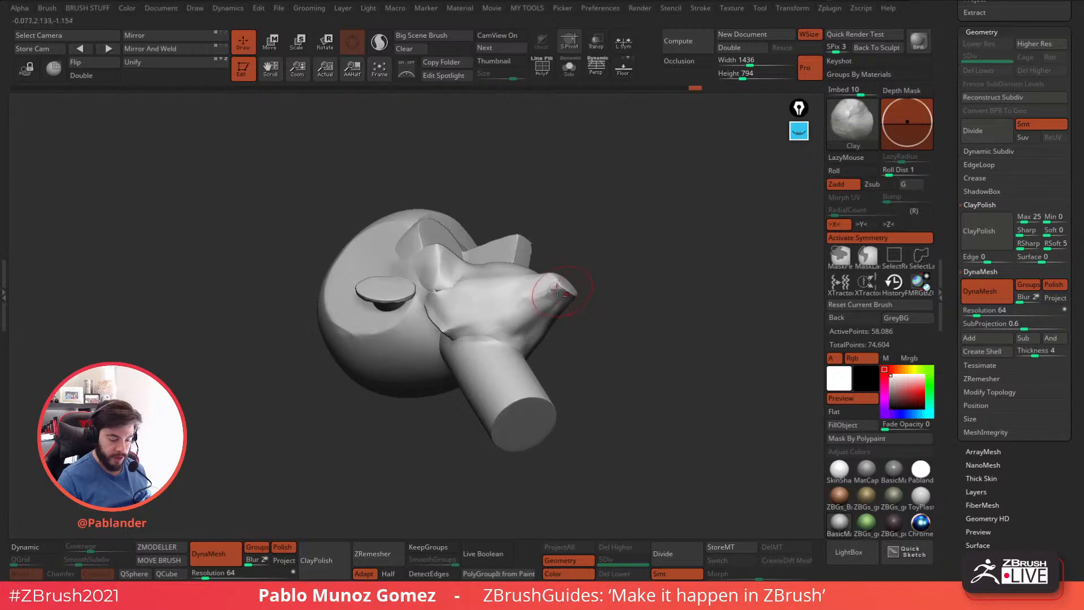
Refine the jaw underside and its transition into the neck with Clay strokes, and update the DynaMesh.
drag(590, 300, 590, 351)
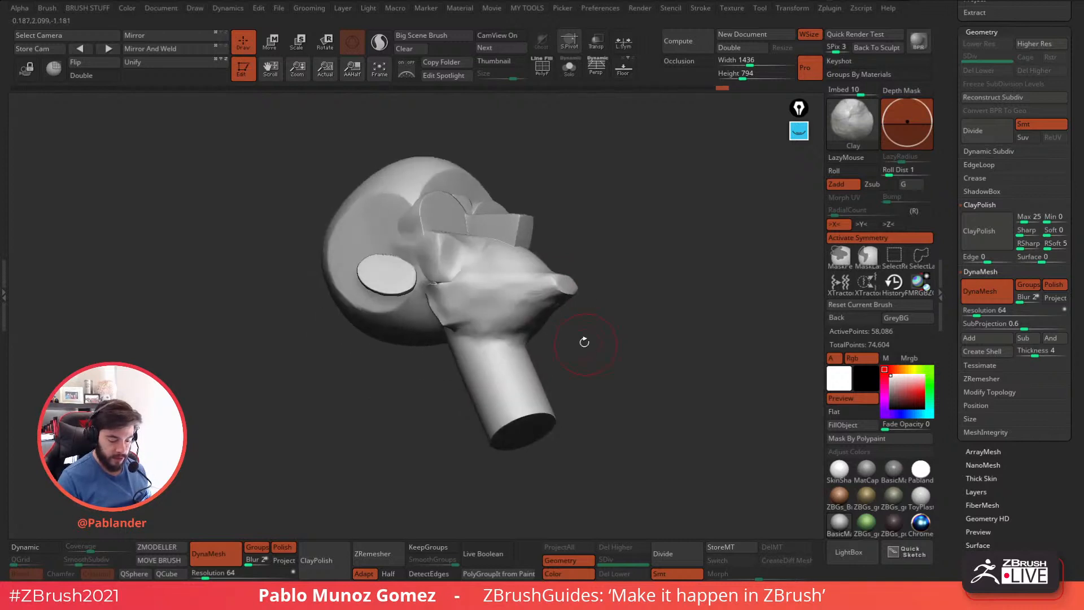
shift+drag(528, 334, 540, 316)
mouse_move(700, 265)
mouse_down()
mouse_move(629, 283)
mouse_move(586, 322)
mouse_move(551, 328)
mouse_up()
mouse_move(613, 350)
mouse_down()
mouse_move(593, 339)
mouse_move(533, 354)
mouse_move(545, 350)
mouse_up()
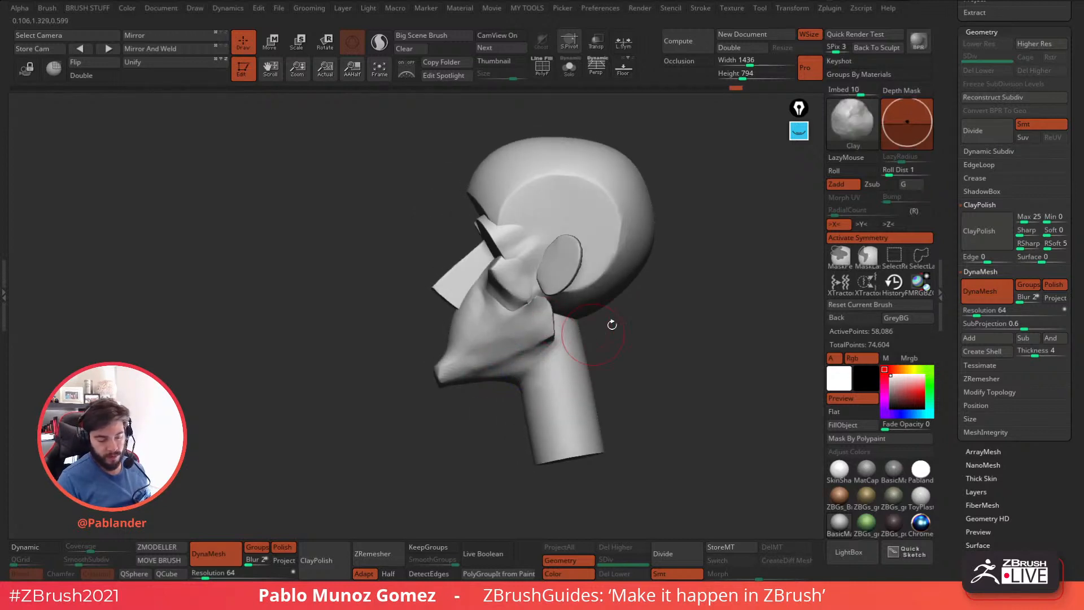
key(ctrl)
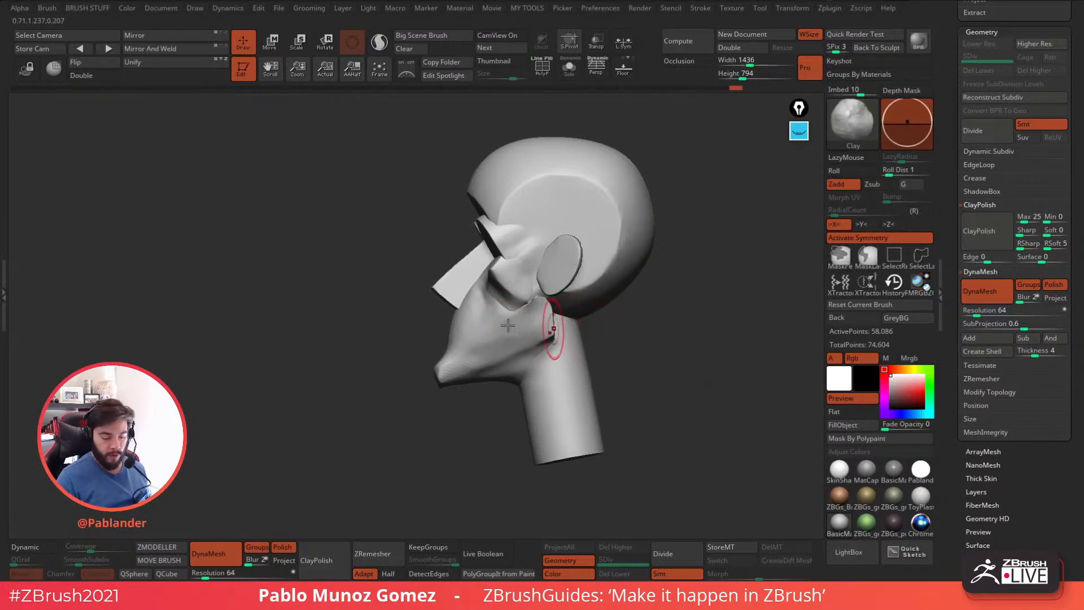
ctrl+drag(630, 324, 620, 382)
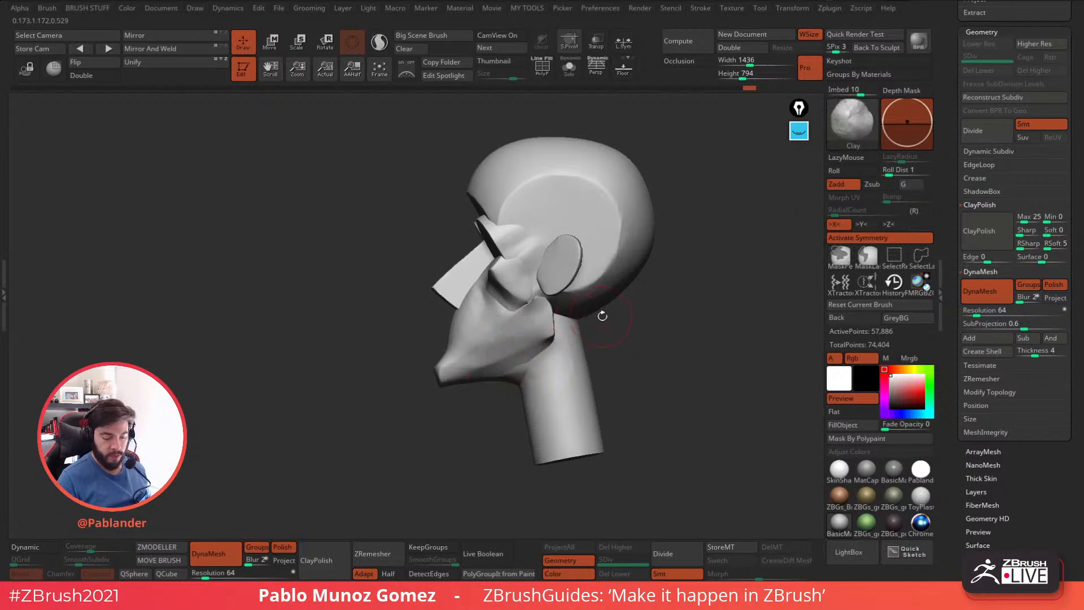
Blend the temple, brow ridge, eye sockets and nose bridge into the forehead with symmetrical Clay strokes.
drag(595, 319, 551, 362)
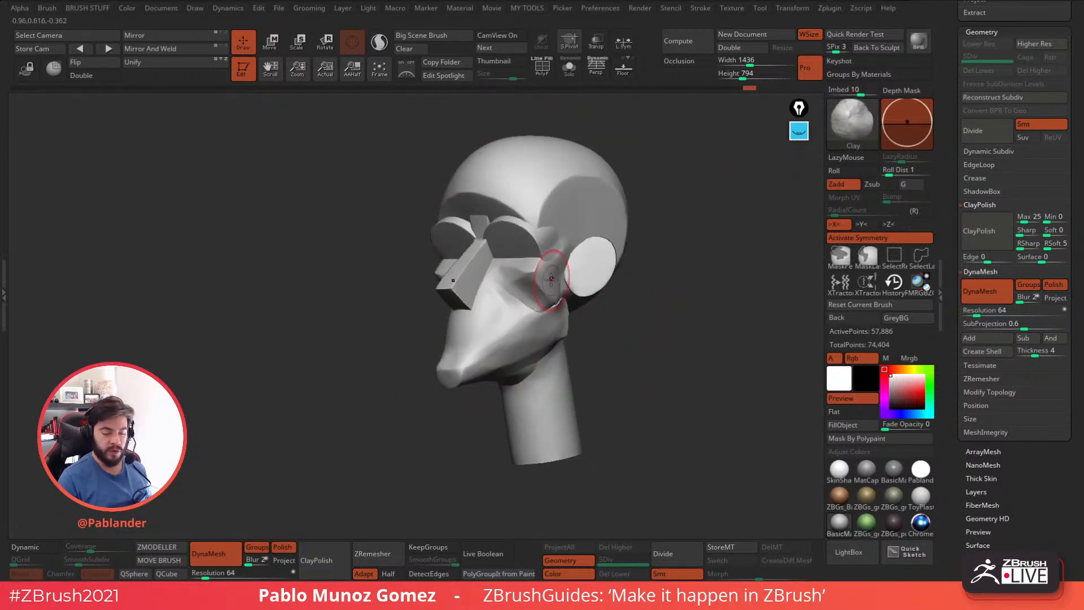
right_drag(551, 268, 620, 260)
right_drag(579, 229, 611, 231)
mouse_move(576, 189)
alt+right_down()
mouse_move(567, 247)
mouse_move(571, 224)
alt+right_up()
mouse_move(572, 251)
mouse_down()
mouse_move(514, 278)
mouse_move(550, 247)
mouse_move(511, 249)
mouse_move(508, 235)
mouse_move(485, 300)
mouse_move(501, 312)
mouse_up()
right_drag(501, 311, 524, 258)
mouse_move(539, 248)
alt+mouse_down()
mouse_move(395, 307)
mouse_move(521, 245)
mouse_move(540, 249)
alt+mouse_up()
right_drag(502, 249, 593, 282)
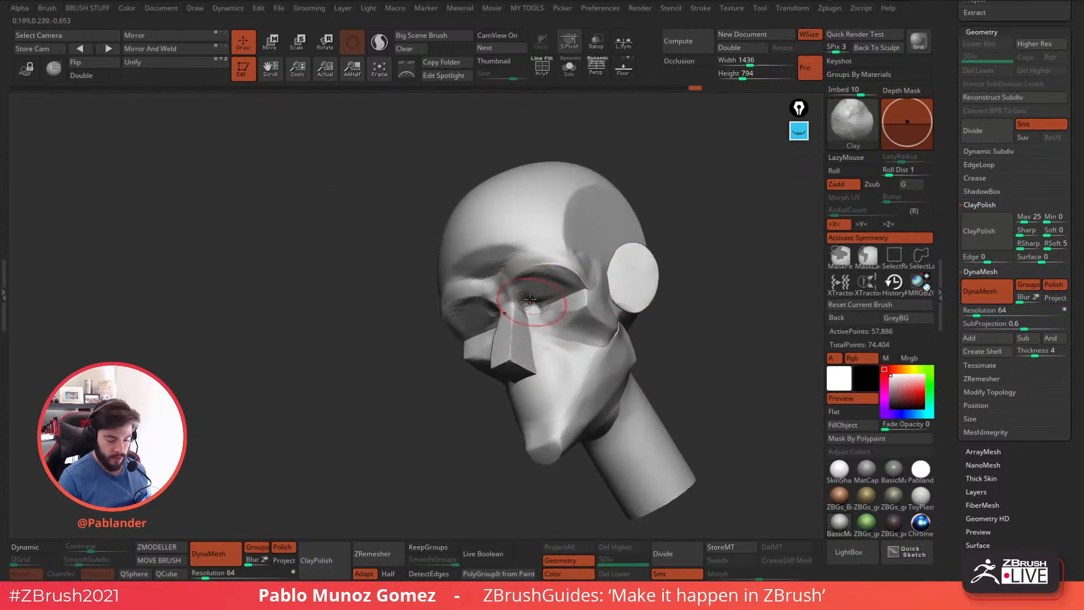
right_drag(550, 286, 589, 290)
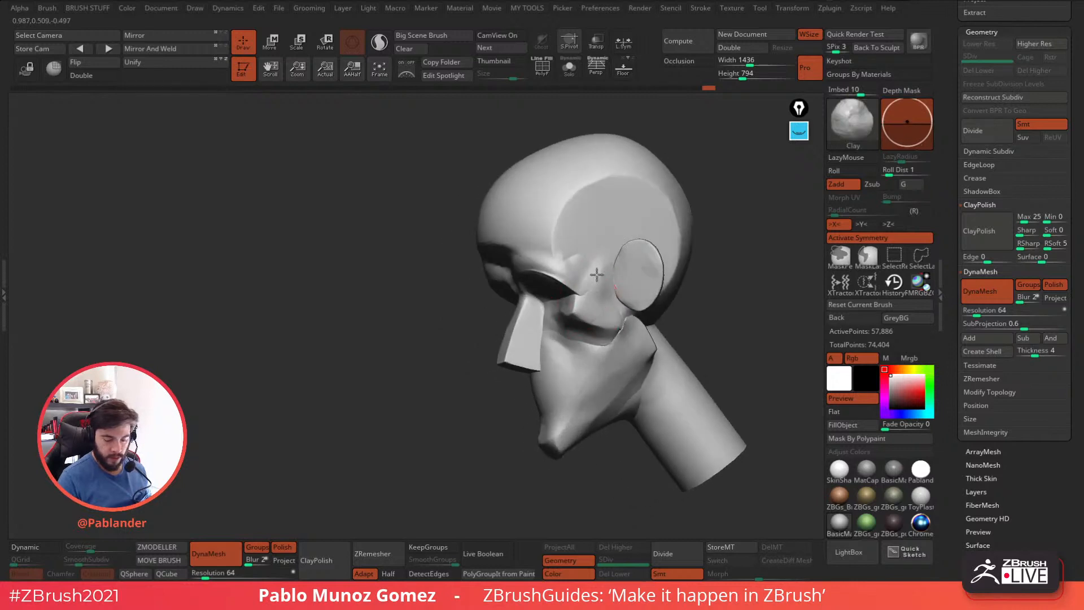
Adjust the Clay brush's draw size, then round the blocky nose and blend it into the upper lip and cheeks.
shift+right_drag(662, 224, 710, 223)
alt+right_drag(707, 319, 649, 303)
key(space)
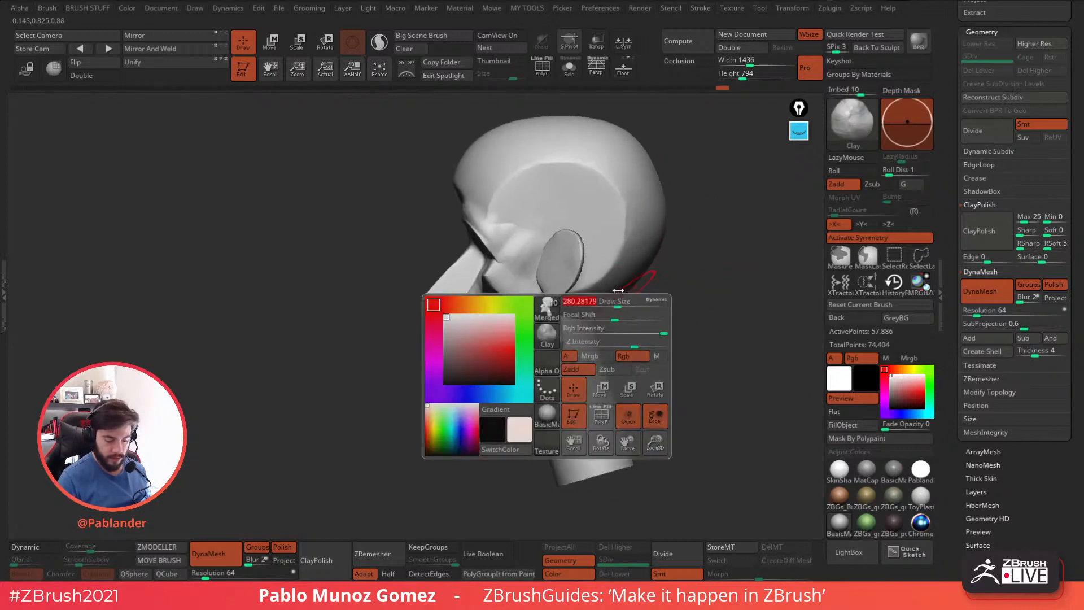
right_drag(611, 345, 706, 355)
shift+drag(562, 309, 549, 328)
right_click(507, 387)
right_drag(507, 386, 455, 385)
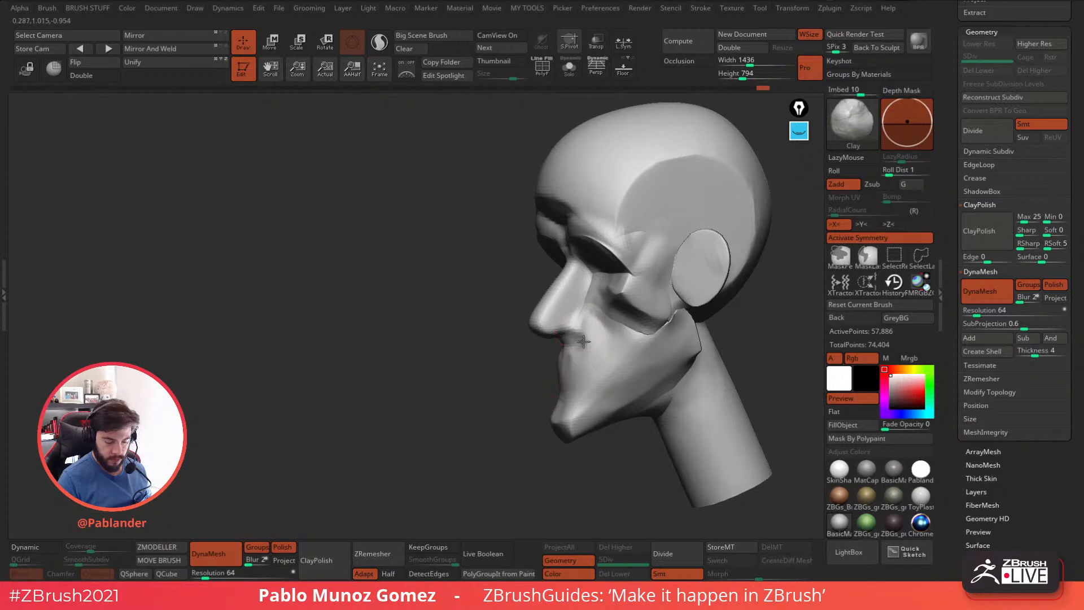
right_drag(595, 319, 618, 239)
Turn on perspective and shape the ears and rounded rear jaw corners with Clay and Smooth strokes.
key(p)
ctrl+right_drag(598, 179, 577, 288)
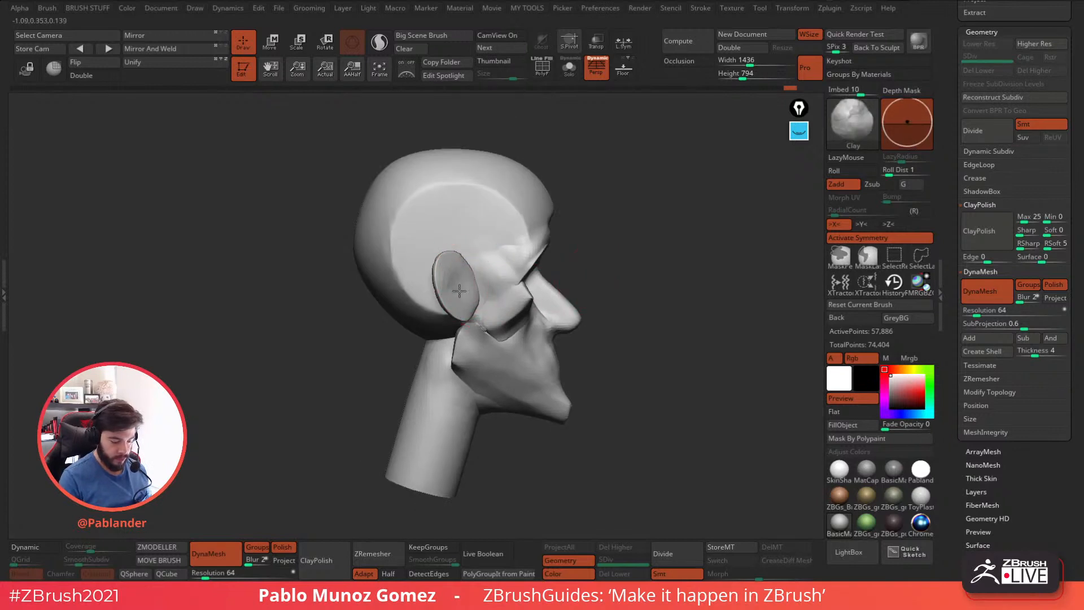
right_drag(447, 282, 475, 339)
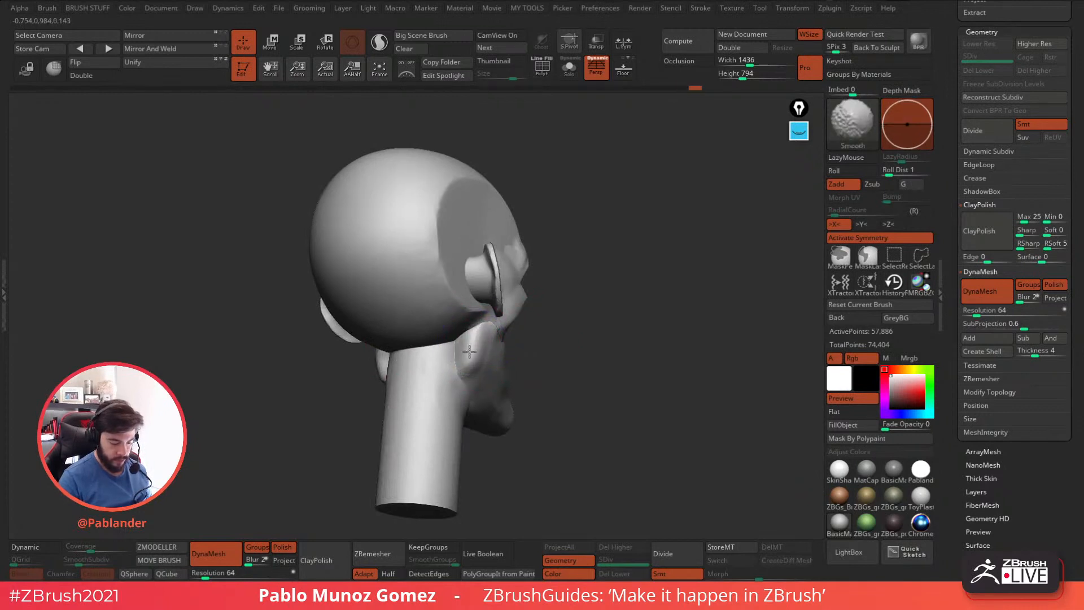
right_drag(479, 308, 590, 279)
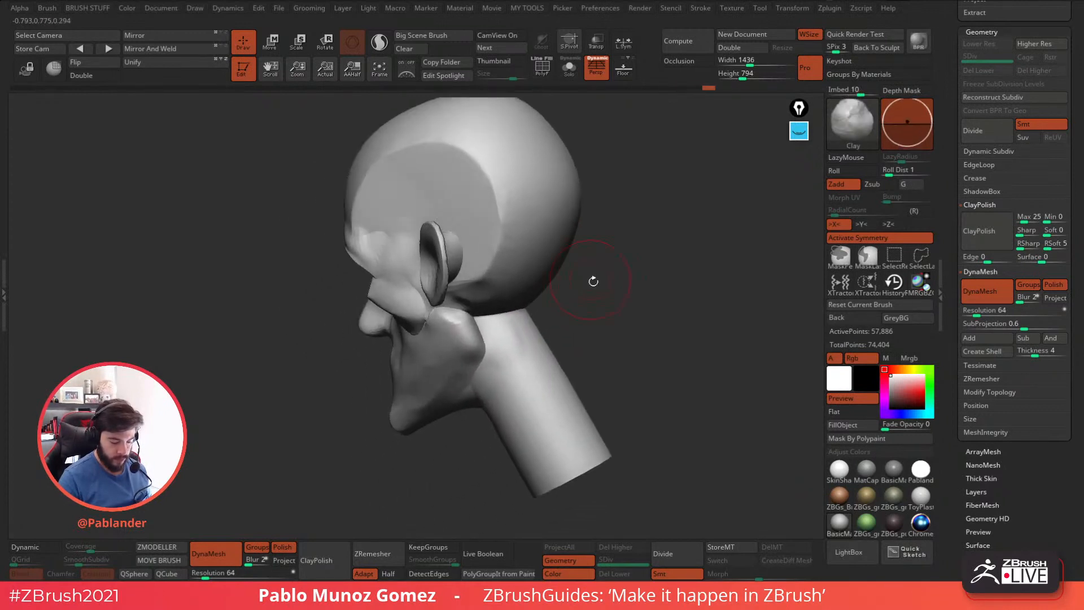
right_drag(506, 332, 533, 294)
mouse_move(539, 355)
right_down()
mouse_move(551, 297)
mouse_move(602, 293)
mouse_move(577, 286)
mouse_move(603, 332)
mouse_move(667, 302)
right_up()
Refine the ears and upper face forms with further Clay and Smooth strokes.
key(shift)
mouse_move(425, 227)
mouse_down()
mouse_move(436, 213)
mouse_move(464, 218)
mouse_up()
mouse_move(637, 283)
right_down()
mouse_move(625, 283)
mouse_move(628, 305)
right_up()
right_drag(628, 305, 593, 299)
drag(534, 259, 475, 254)
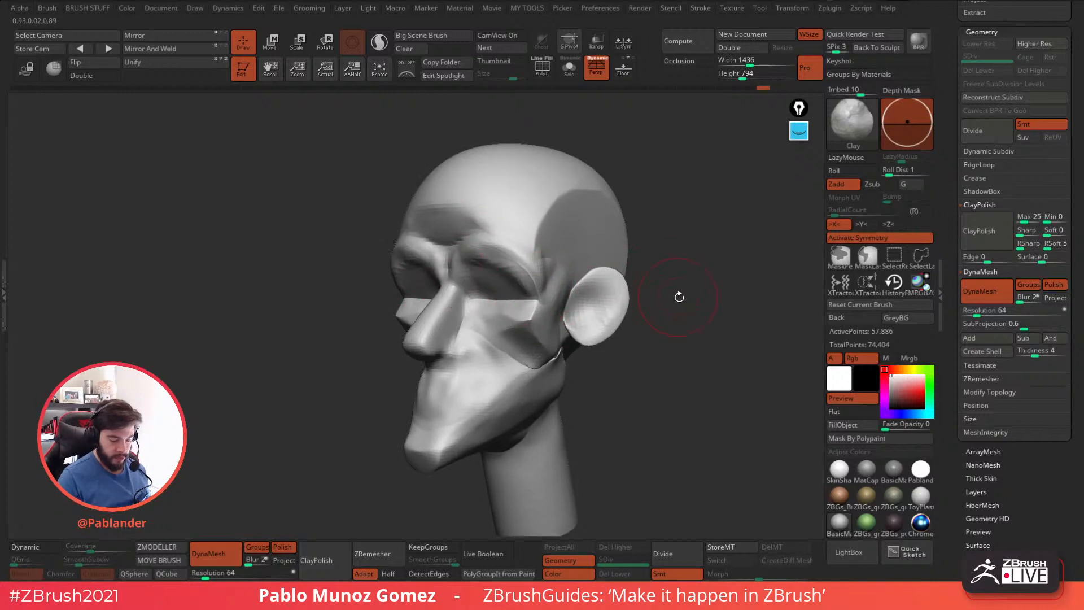
Soften the transition between cheekbone and jaw in front of the ear with Clay strokes.
right_drag(673, 292, 545, 319)
mouse_move(528, 295)
alt+mouse_down()
mouse_move(509, 278)
mouse_move(492, 297)
mouse_move(502, 294)
alt+mouse_up()
mouse_move(631, 363)
ctrl+right_down()
mouse_move(631, 342)
mouse_move(542, 340)
ctrl+right_up()
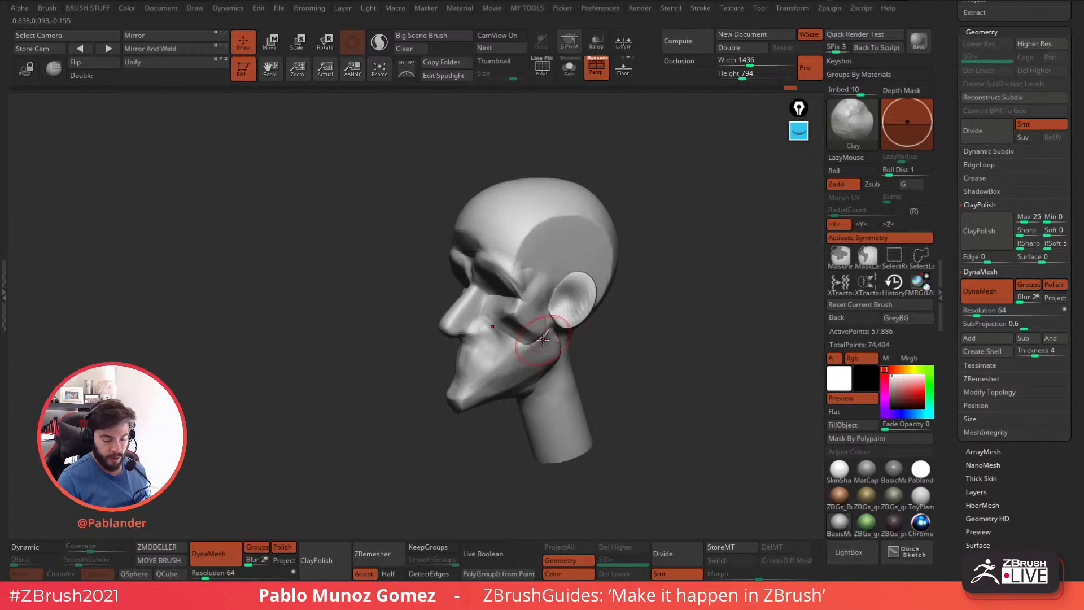
mouse_move(546, 331)
alt+mouse_down()
mouse_move(515, 323)
mouse_move(539, 335)
alt+mouse_up()
Examine the blended head from the side, three-quarter and front views.
ctrl+right_drag(646, 355, 644, 346)
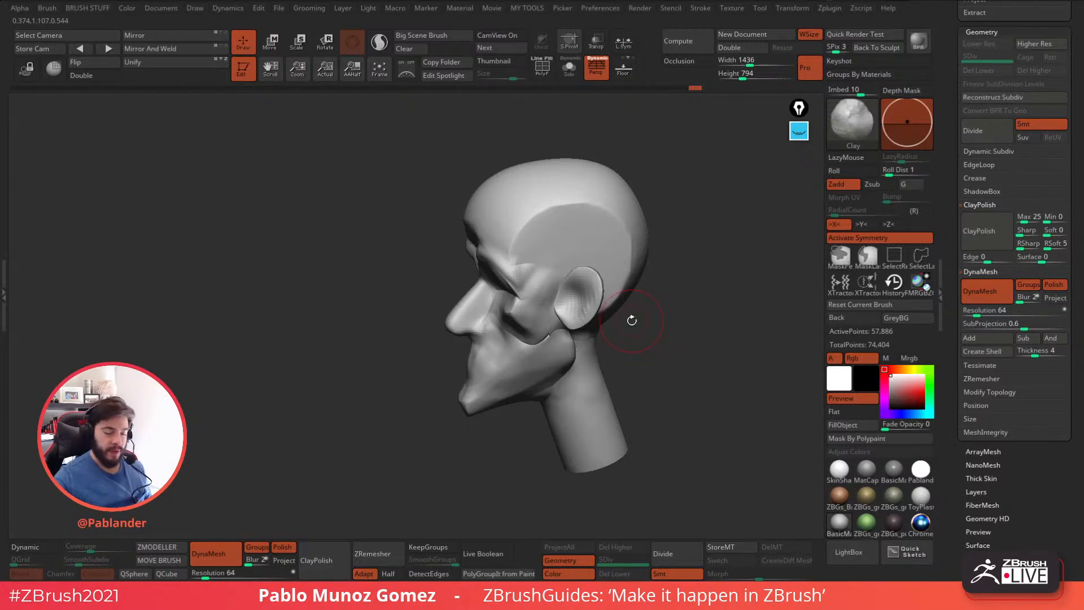
right_drag(627, 342, 637, 318)
right_drag(629, 389, 632, 374)
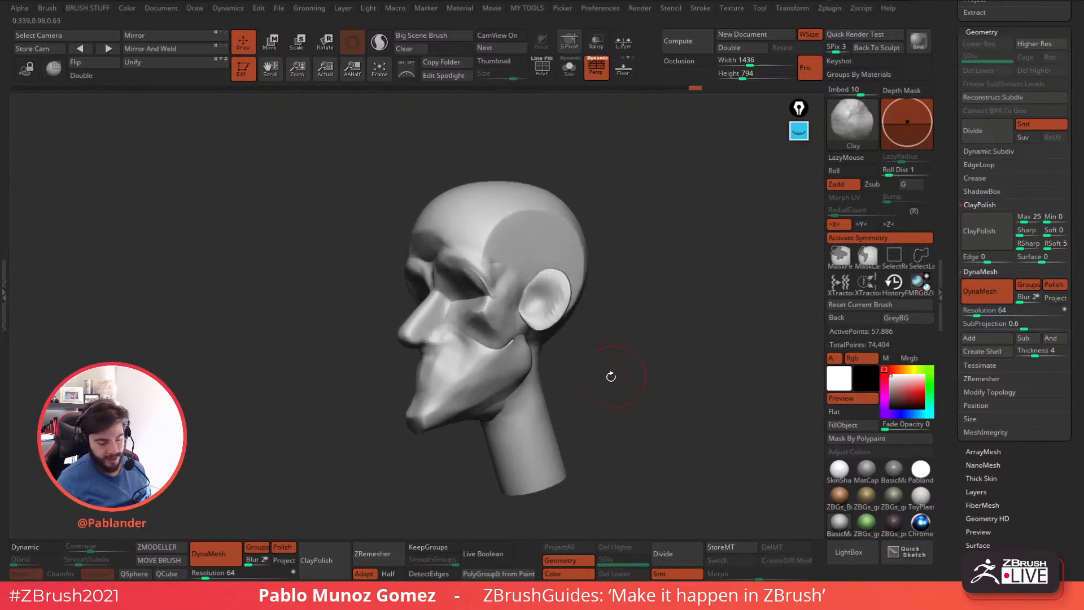
drag(593, 362, 644, 365)
shift+drag(451, 387, 452, 376)
mouse_move(582, 368)
alt+mouse_down()
mouse_move(612, 346)
mouse_move(603, 374)
alt+mouse_up()
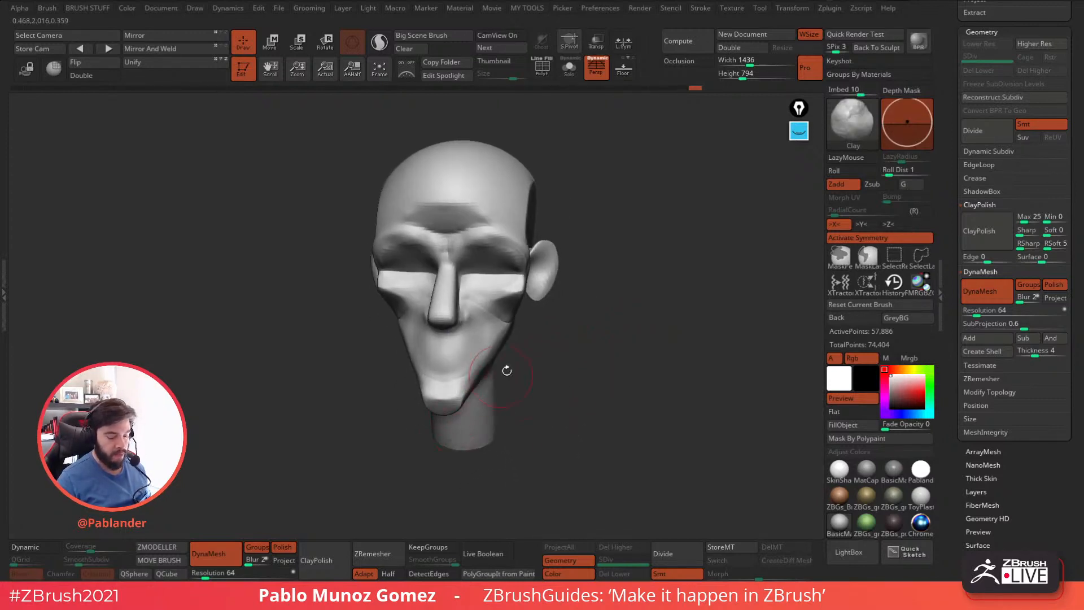
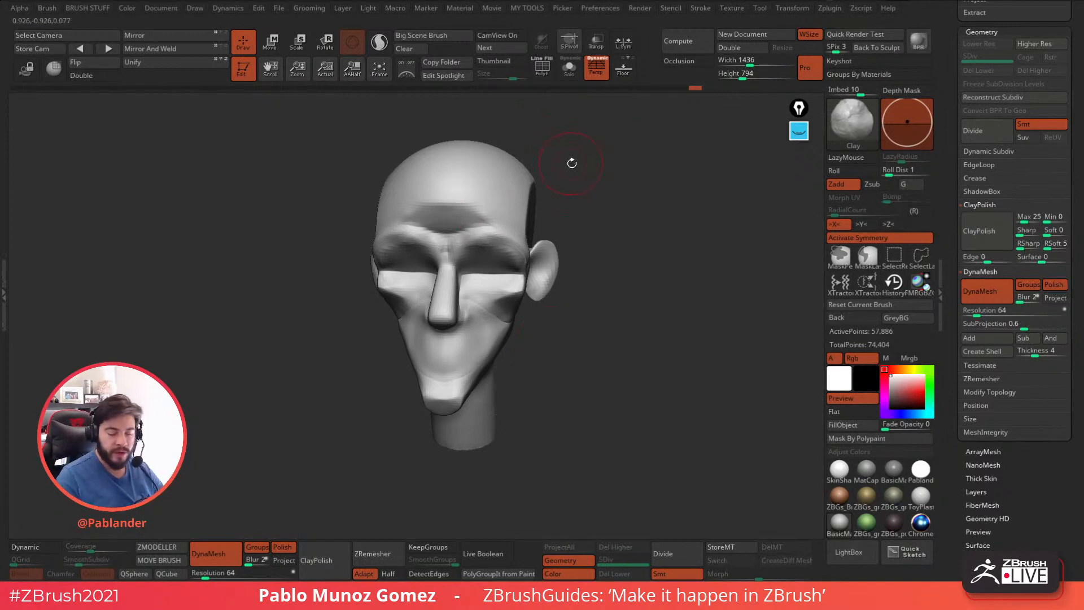
Adjust the underside of the jaw and the ear's position with the Move Topological brush.
drag(619, 306, 606, 330)
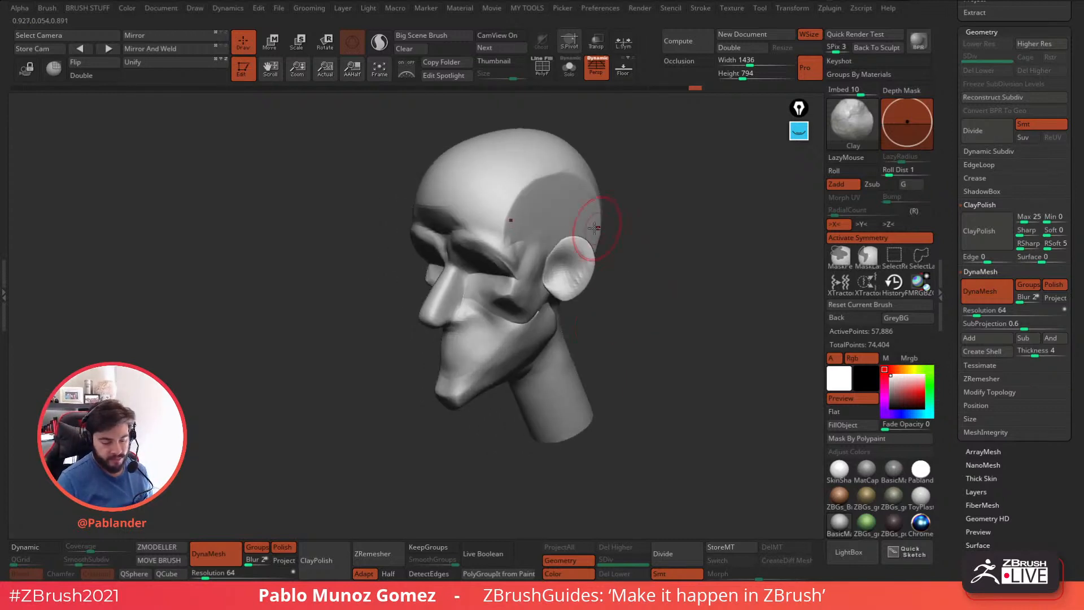
drag(608, 179, 620, 265)
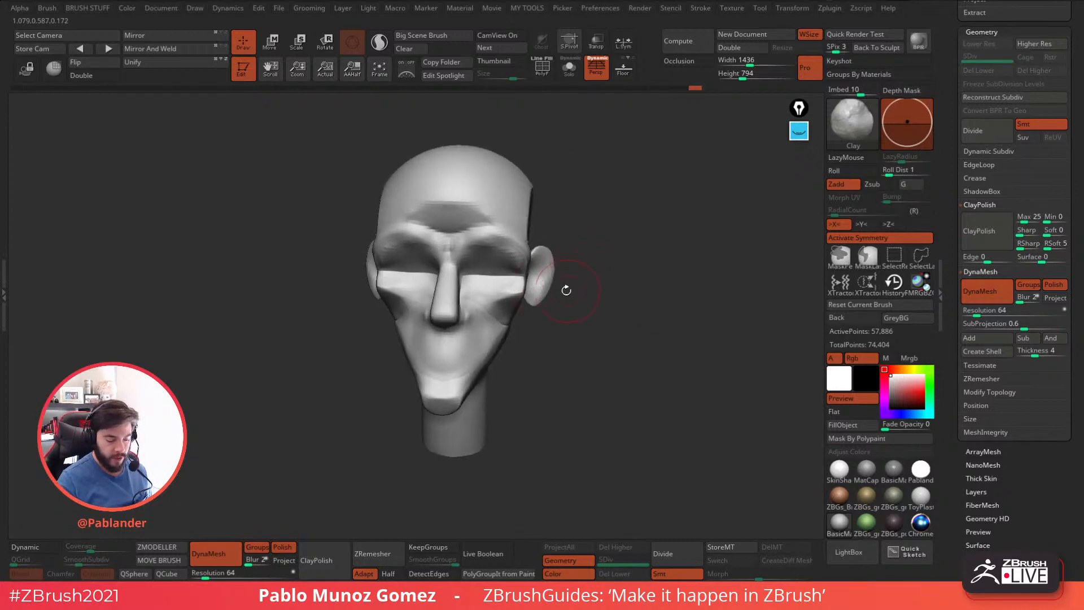
drag(564, 305, 677, 281)
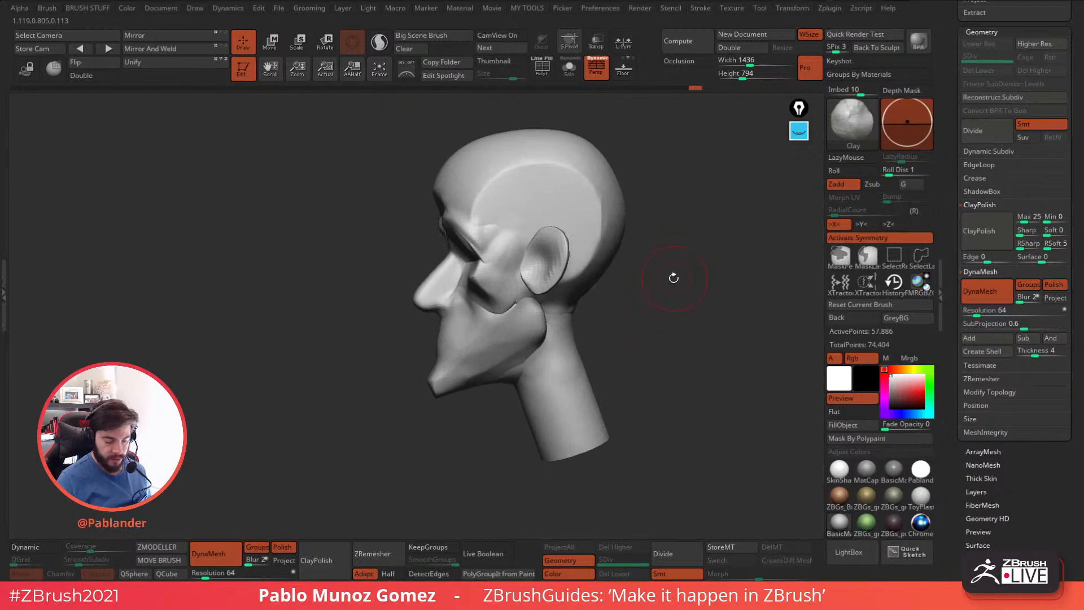
key(b)
key(m)
key(t)
key(space)
key(b)
drag(687, 249, 675, 249)
key(space)
drag(675, 250, 632, 262)
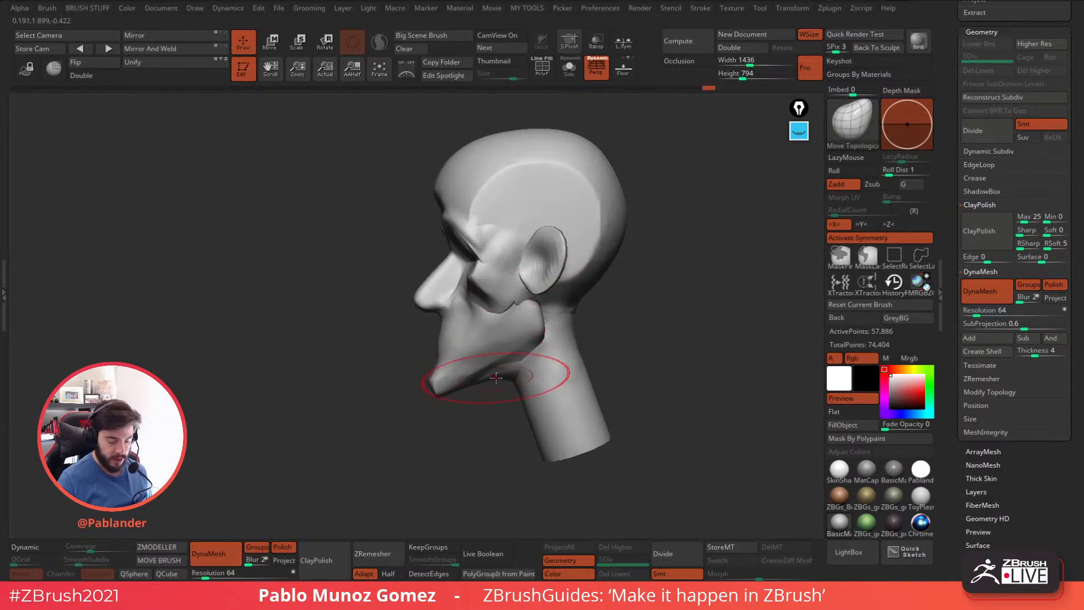
drag(517, 389, 508, 380)
drag(579, 307, 610, 277)
Reshape the forehead and back of the skull with a larger Move Topological brush.
key(space)
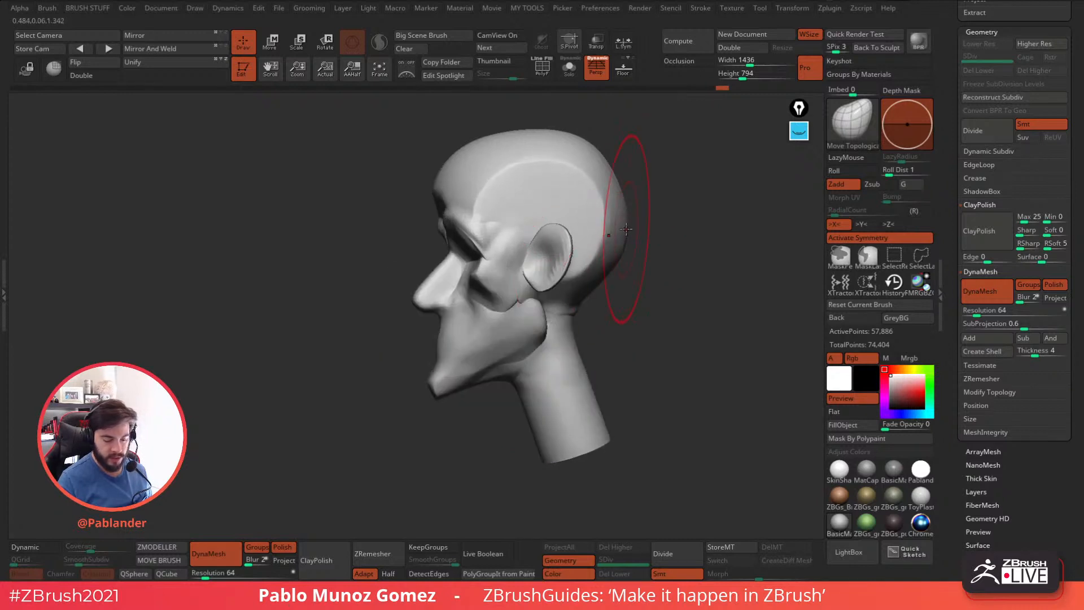
drag(632, 166, 432, 206)
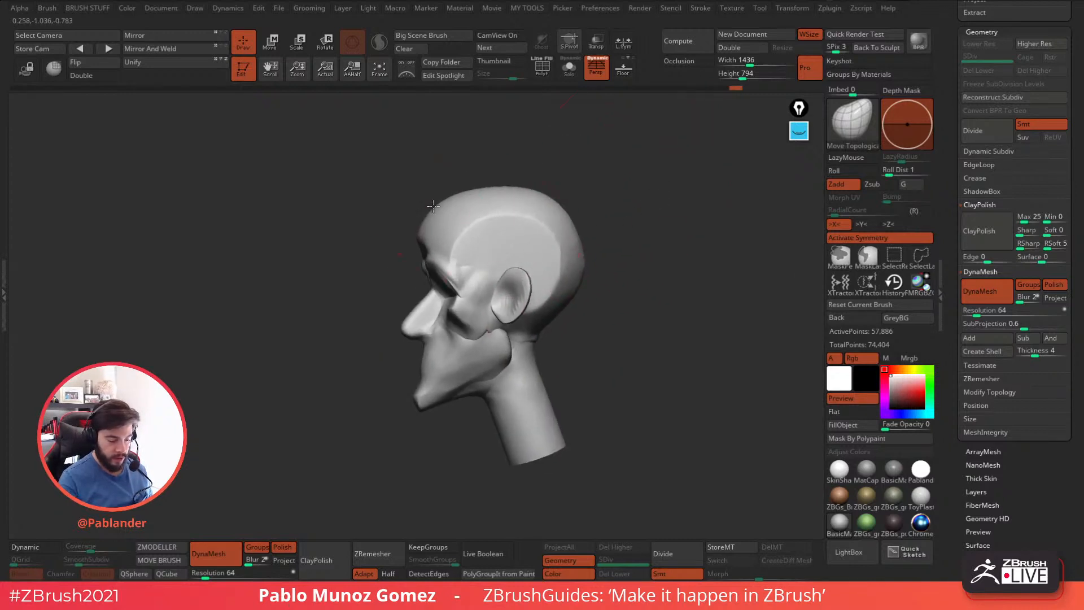
mouse_move(581, 184)
mouse_down()
mouse_move(634, 218)
mouse_move(417, 243)
mouse_up()
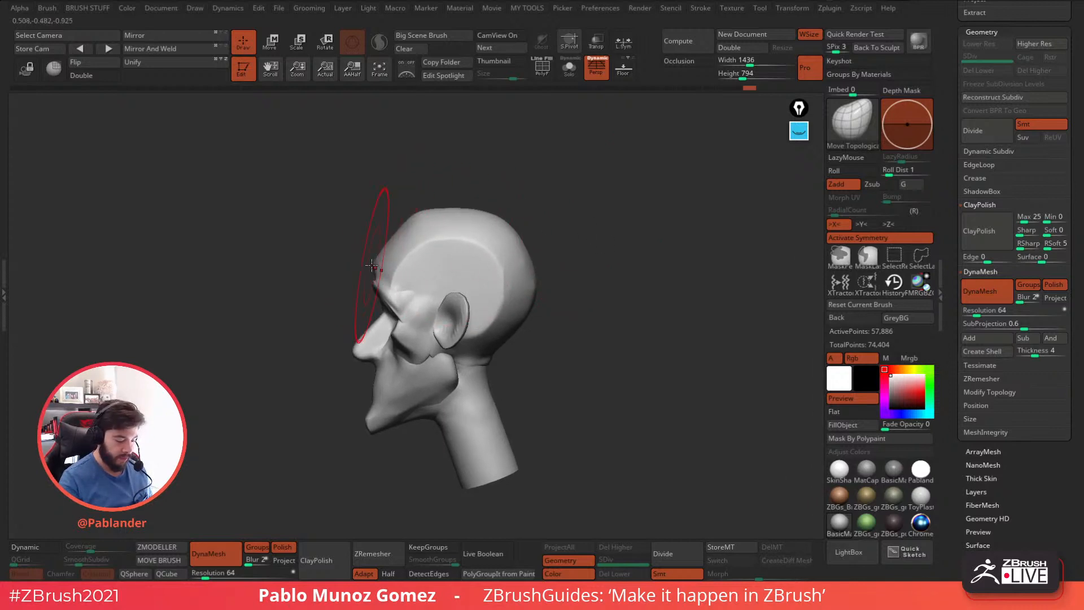
drag(377, 254, 384, 252)
drag(512, 231, 528, 233)
drag(534, 284, 566, 276)
Refine the crown and rear silhouette of the cranium with broad Move Topological strokes.
key(space)
drag(521, 321, 525, 325)
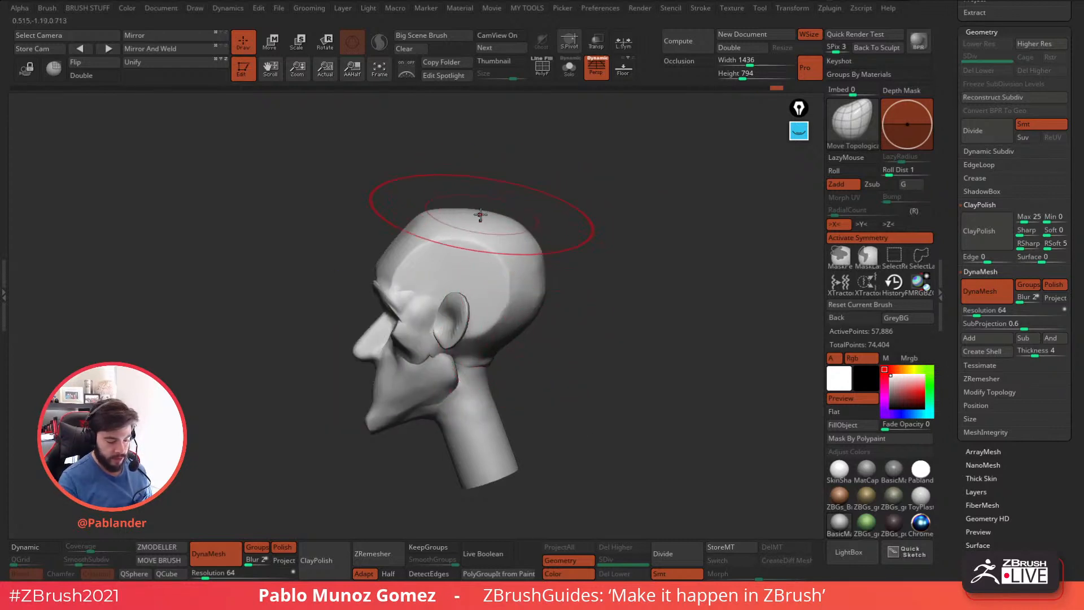
mouse_move(565, 276)
mouse_down()
mouse_move(628, 278)
mouse_move(520, 392)
mouse_move(593, 339)
mouse_move(625, 298)
mouse_up()
key(space)
mouse_move(556, 350)
mouse_down()
mouse_move(575, 355)
mouse_move(542, 357)
mouse_up()
drag(611, 308, 623, 341)
Reduce the brush size and pull the ears into shape, flaring their back edges away from the skull.
key(space)
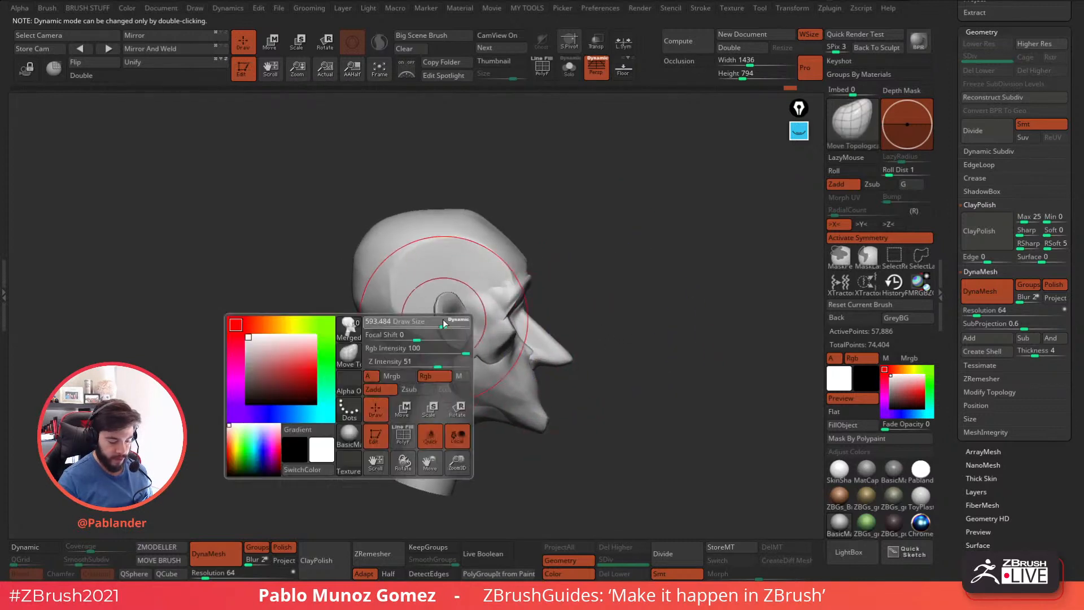
mouse_move(435, 320)
mouse_down()
mouse_move(462, 334)
mouse_move(428, 312)
mouse_move(429, 329)
mouse_up()
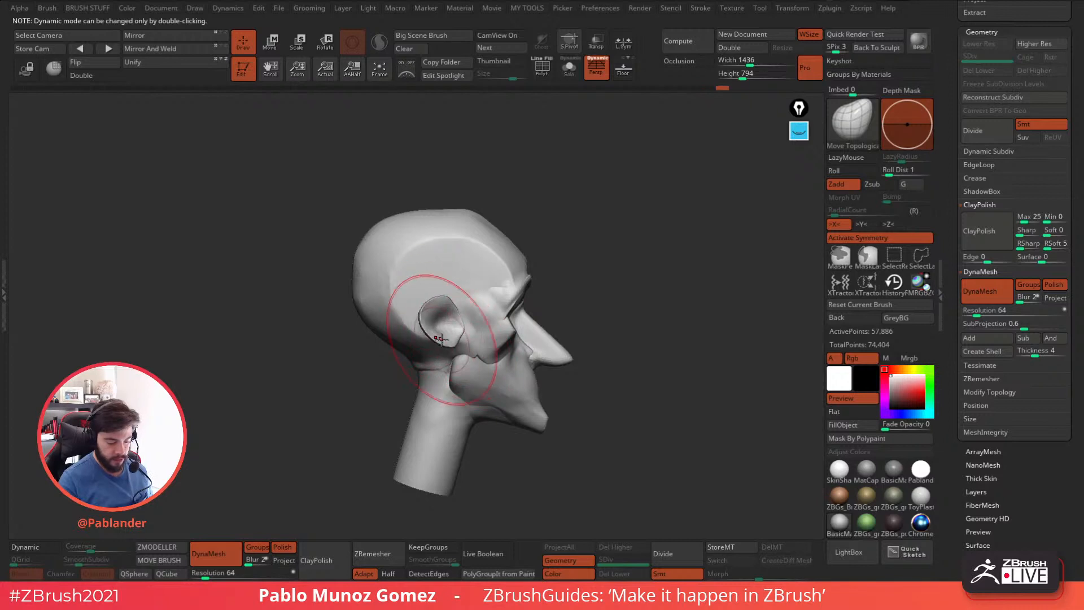
drag(593, 309, 537, 317)
mouse_move(472, 334)
mouse_down()
mouse_move(454, 351)
mouse_move(469, 337)
mouse_up()
drag(396, 361, 399, 360)
mouse_move(460, 352)
right_down()
mouse_move(494, 326)
mouse_move(463, 306)
mouse_move(511, 297)
mouse_move(678, 308)
mouse_move(621, 329)
right_up()
Thicken the outer rims of the ears with the Inflat brush.
key(b)
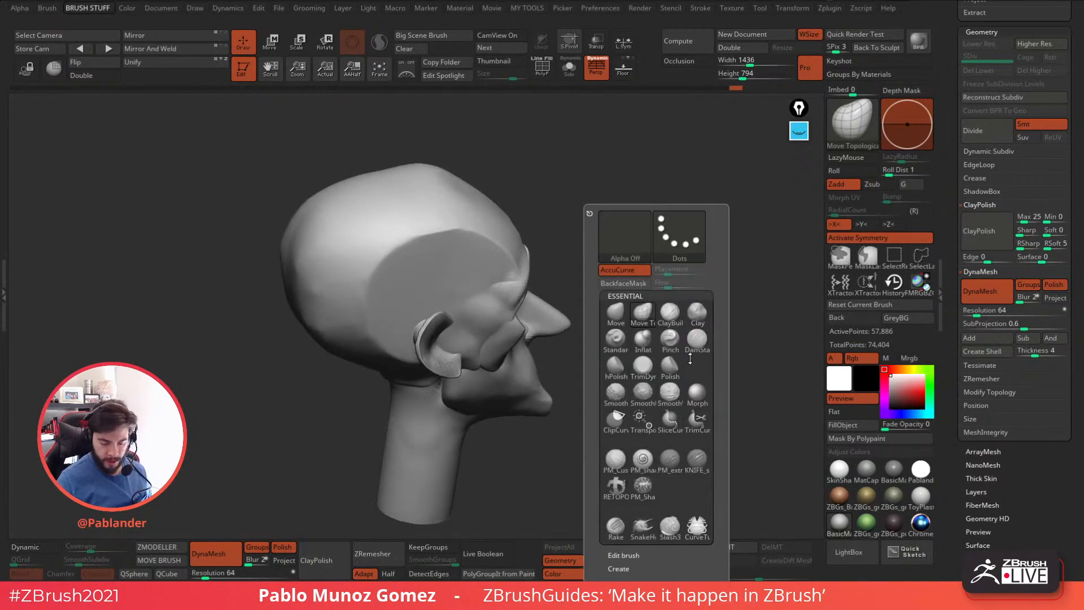
click(649, 337)
key(space)
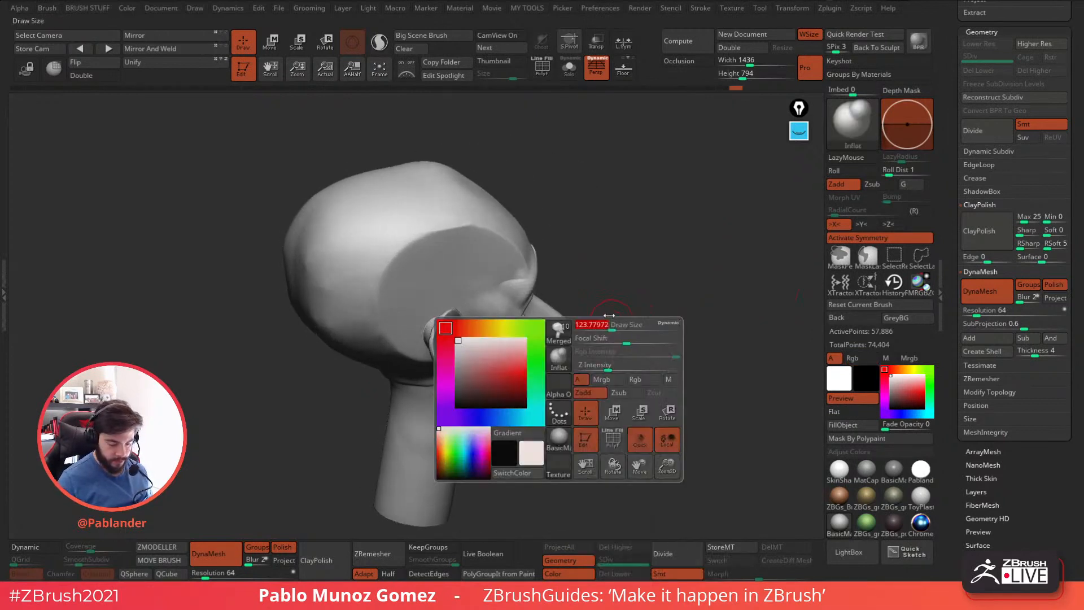
shift+drag(430, 356, 434, 339)
right_drag(434, 344, 370, 371)
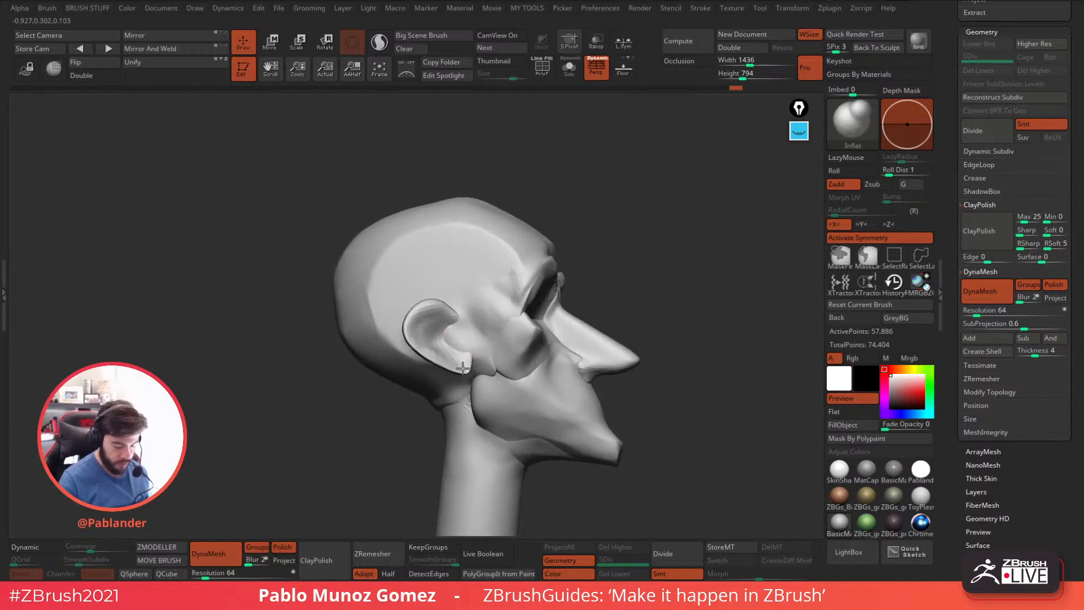
right_drag(594, 301, 530, 265)
mouse_move(521, 262)
mouse_down()
mouse_move(531, 243)
mouse_move(559, 233)
mouse_up()
drag(701, 272, 665, 275)
shift+drag(699, 370, 675, 361)
shift+drag(529, 260, 542, 263)
mouse_move(647, 364)
alt+mouse_down()
mouse_move(639, 327)
mouse_move(631, 336)
mouse_move(665, 343)
mouse_move(615, 347)
mouse_move(623, 317)
mouse_move(639, 321)
mouse_move(637, 293)
alt+mouse_up()
Reshape the neck and slant its base in profile with the Move brush.
key(space)
click(631, 318)
key(space)
drag(517, 411, 526, 427)
drag(575, 394, 660, 351)
mouse_move(590, 404)
mouse_down()
mouse_move(600, 407)
mouse_move(605, 340)
mouse_move(617, 328)
mouse_move(593, 387)
mouse_move(646, 424)
mouse_move(569, 375)
mouse_move(556, 384)
mouse_up()
Smooth the edge of the neck base and adjust the back of the neck below the skull with the Move brush.
key(s)
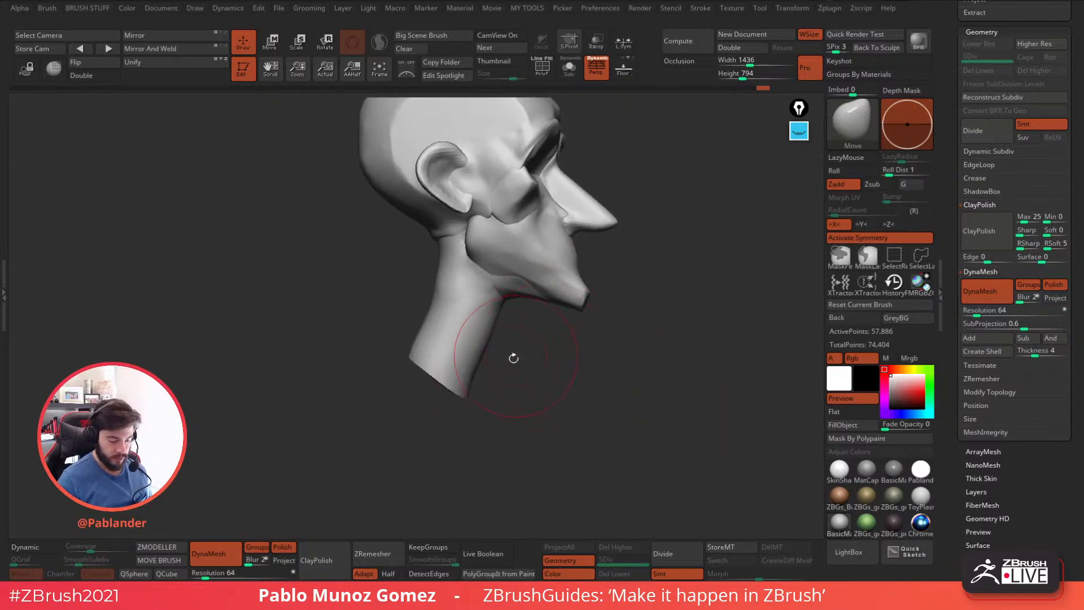
click(527, 346)
shift+drag(470, 308, 454, 342)
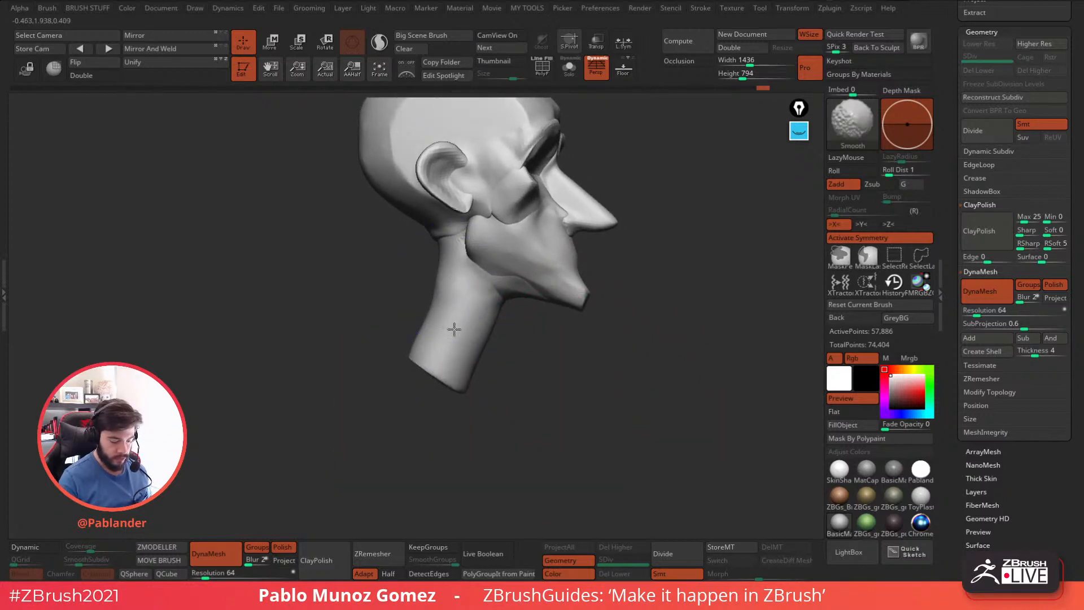
mouse_move(619, 364)
mouse_down()
mouse_move(557, 380)
mouse_move(586, 356)
mouse_move(578, 322)
mouse_move(633, 343)
mouse_move(544, 299)
mouse_up()
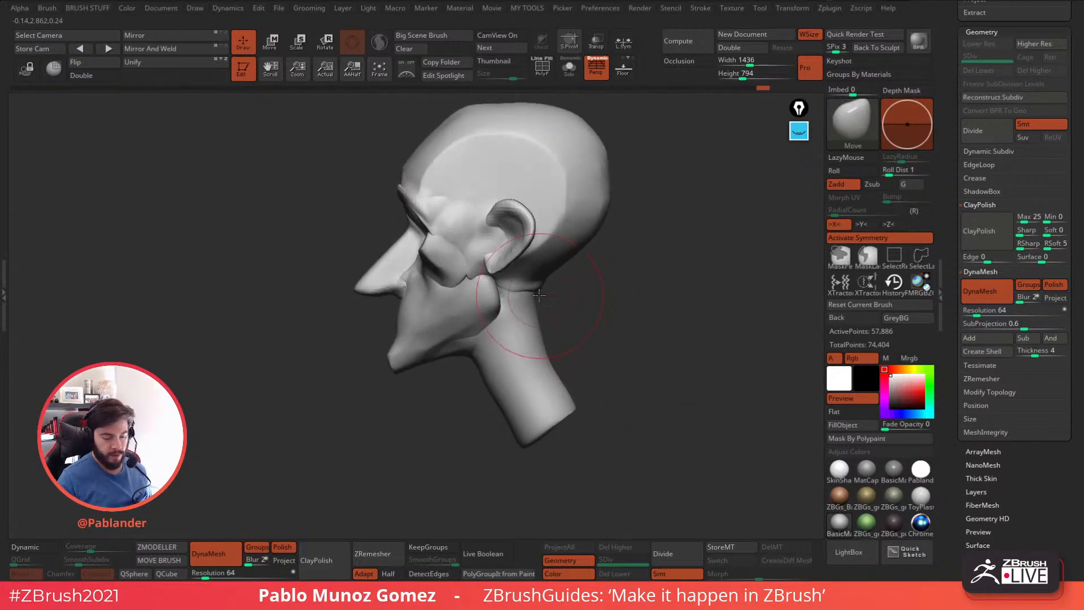
mouse_move(570, 262)
mouse_down()
mouse_move(625, 291)
mouse_move(587, 408)
mouse_move(521, 425)
mouse_up()
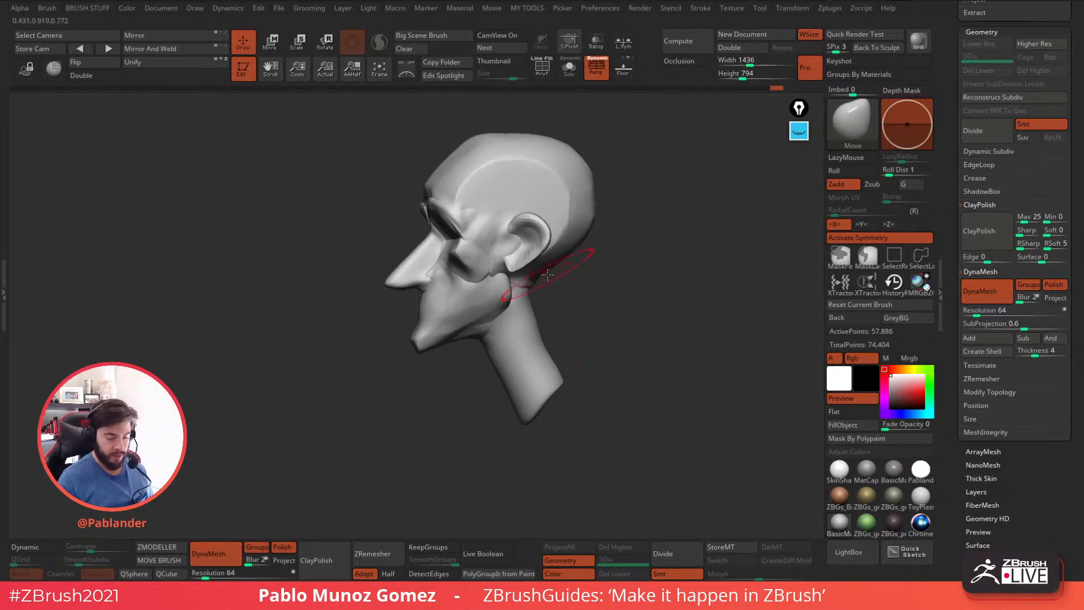
Shift the cheekbone forms in front of the ears with the Move Topological brush.
key(b)
key(m)
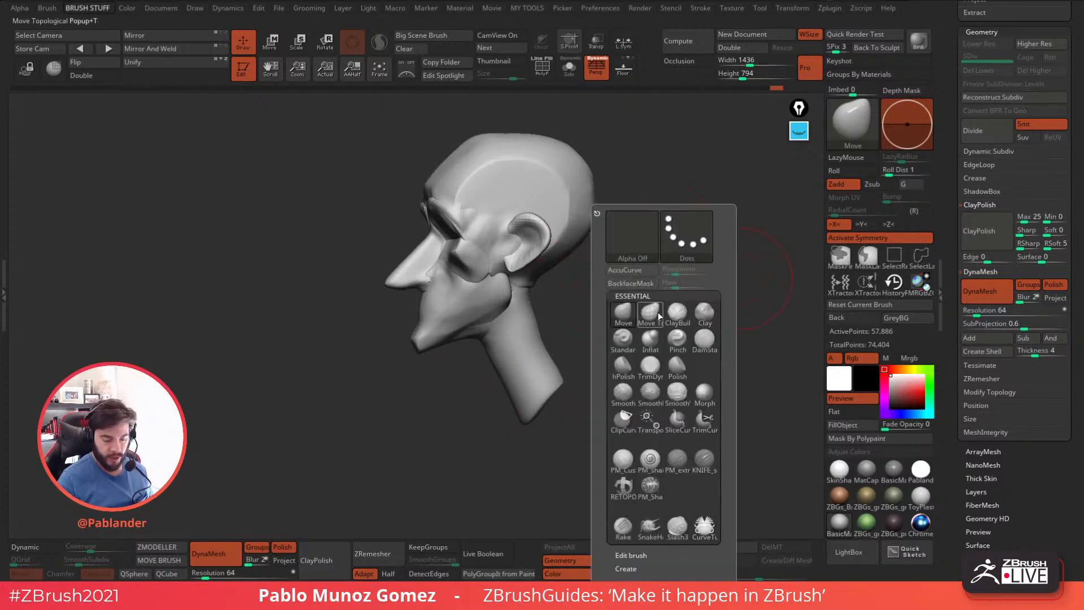
key(t)
right_drag(485, 278, 519, 249)
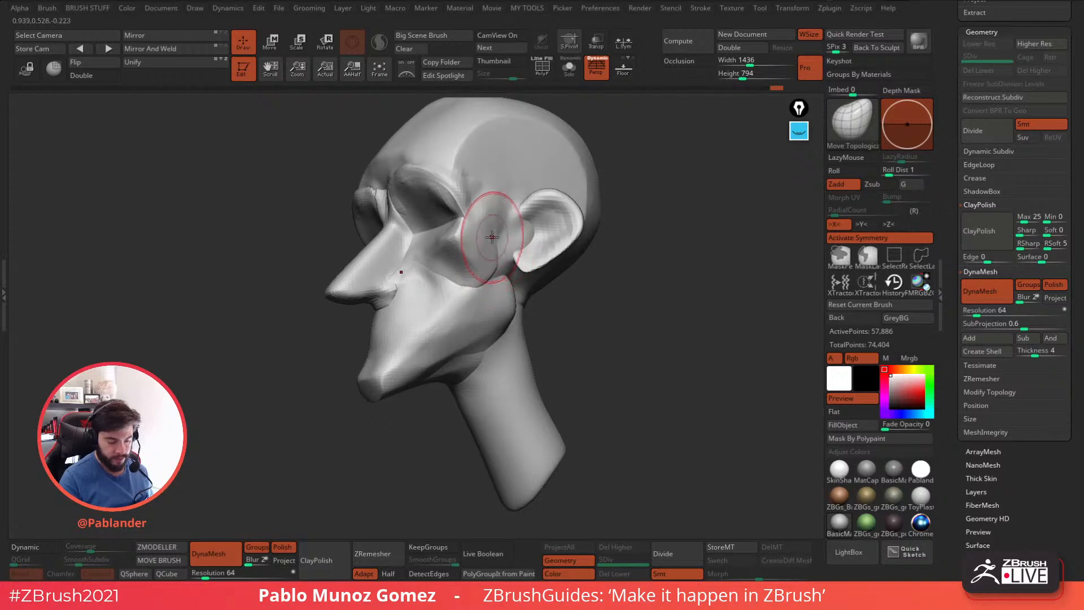
mouse_move(491, 236)
right_down()
mouse_move(477, 246)
mouse_move(500, 248)
mouse_move(448, 242)
right_up()
mouse_move(460, 290)
right_down()
mouse_move(462, 305)
mouse_move(511, 317)
mouse_move(553, 308)
mouse_move(509, 289)
mouse_move(425, 342)
mouse_move(610, 350)
mouse_move(607, 257)
mouse_move(596, 243)
mouse_move(610, 250)
mouse_move(580, 238)
right_up()
Push the jaw sides outward into a rounded taper toward the chin with the Move brush, working from below.
key(b)
key(m)
key(v)
right_click(595, 242)
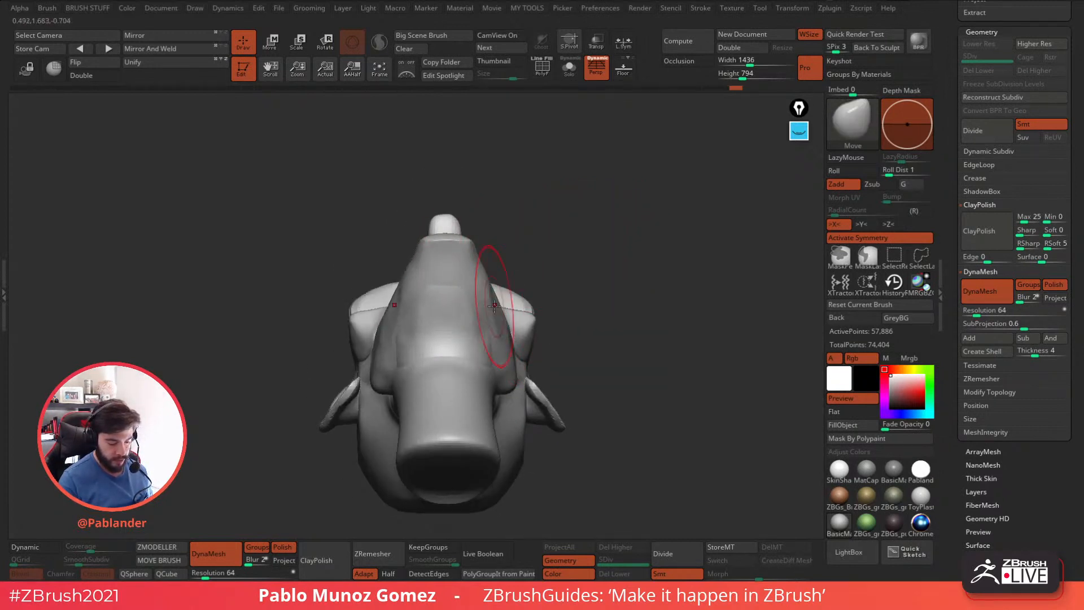
drag(489, 293, 479, 287)
key(space)
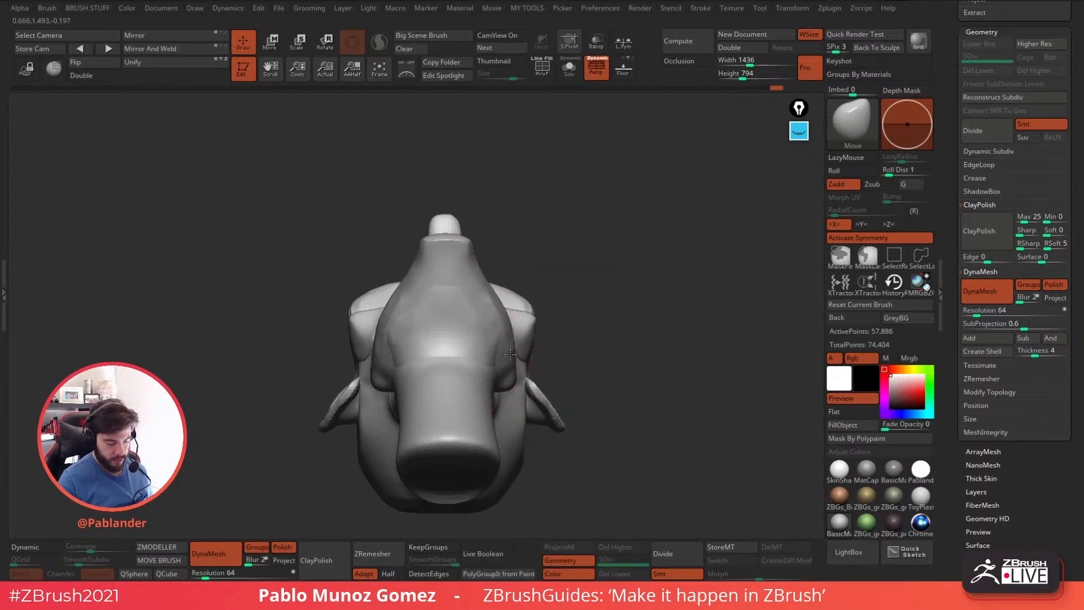
drag(601, 310, 609, 314)
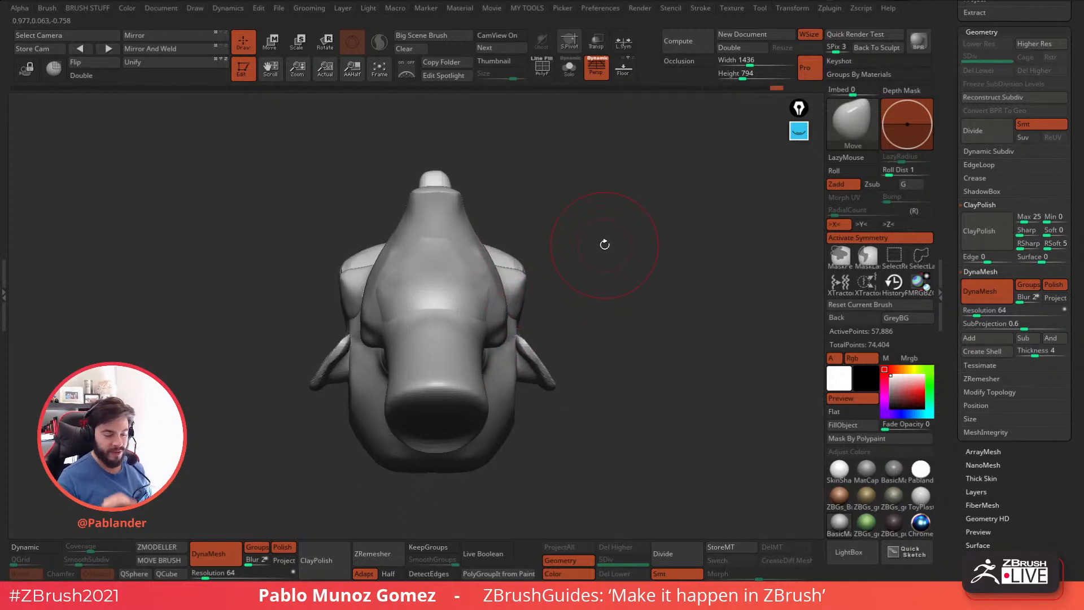
Sketch a tapered jaw outline with a circle beneath it beside the model, using the blue annotation pen.
click(799, 131)
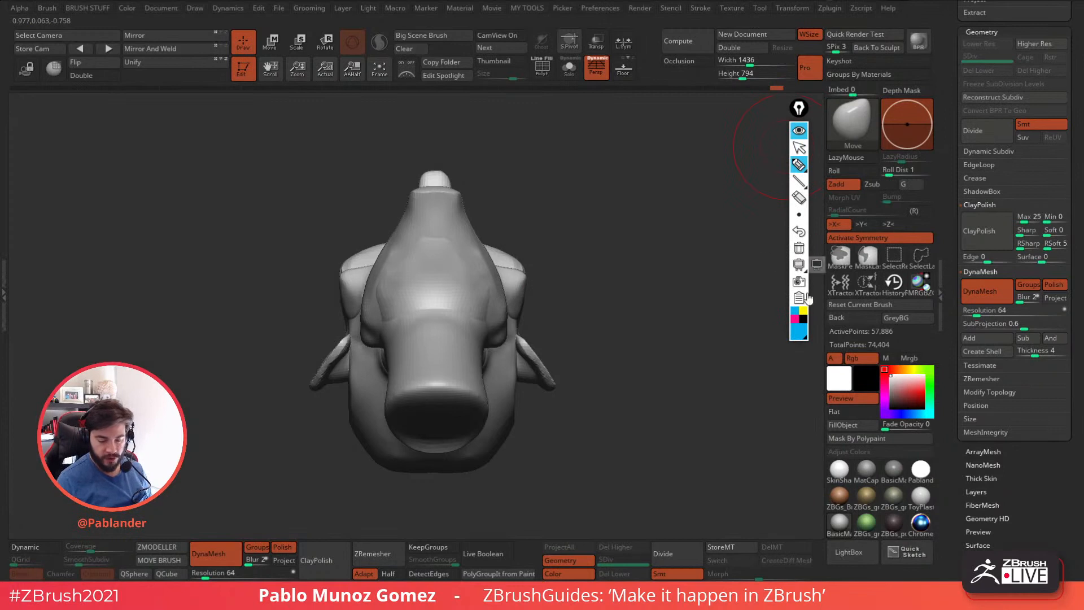
mouse_move(583, 324)
mouse_down()
mouse_move(612, 196)
mouse_move(677, 193)
mouse_up()
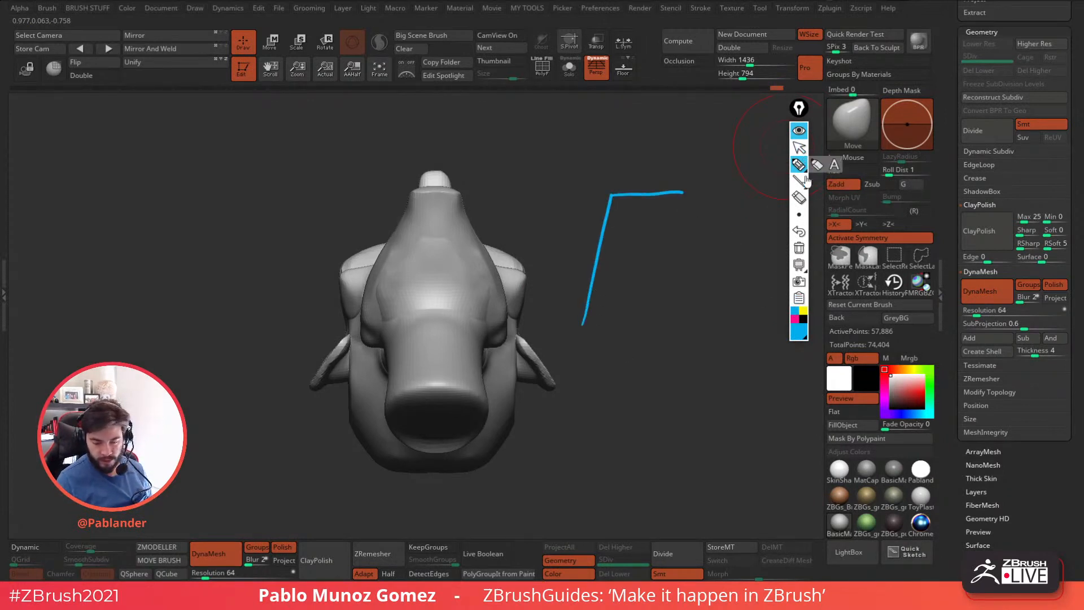
click(799, 248)
mouse_move(585, 317)
mouse_down()
mouse_move(616, 211)
mouse_move(654, 208)
mouse_move(723, 313)
mouse_up()
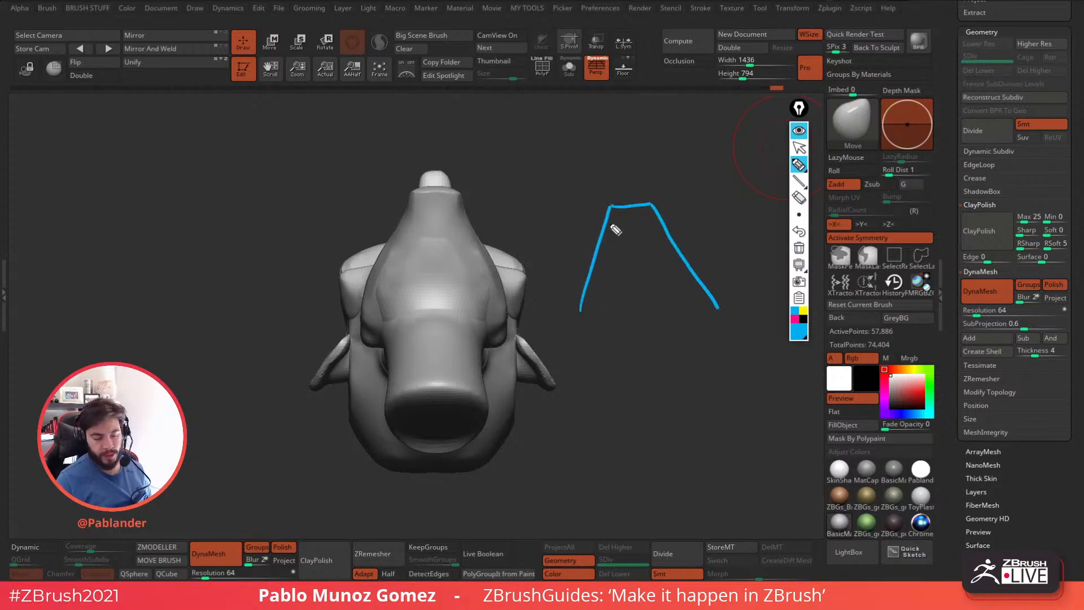
drag(582, 310, 572, 325)
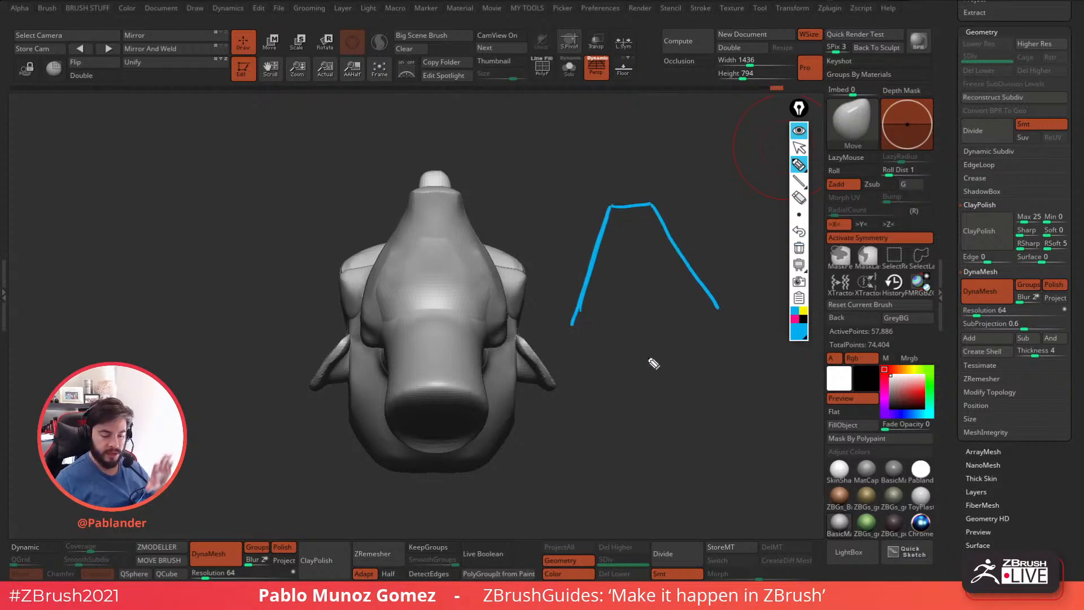
mouse_move(599, 364)
mouse_down()
mouse_move(719, 394)
mouse_move(577, 370)
mouse_up()
Trace the curved jaw contour in pink over the sketch and model, and clear all the annotations.
click(796, 320)
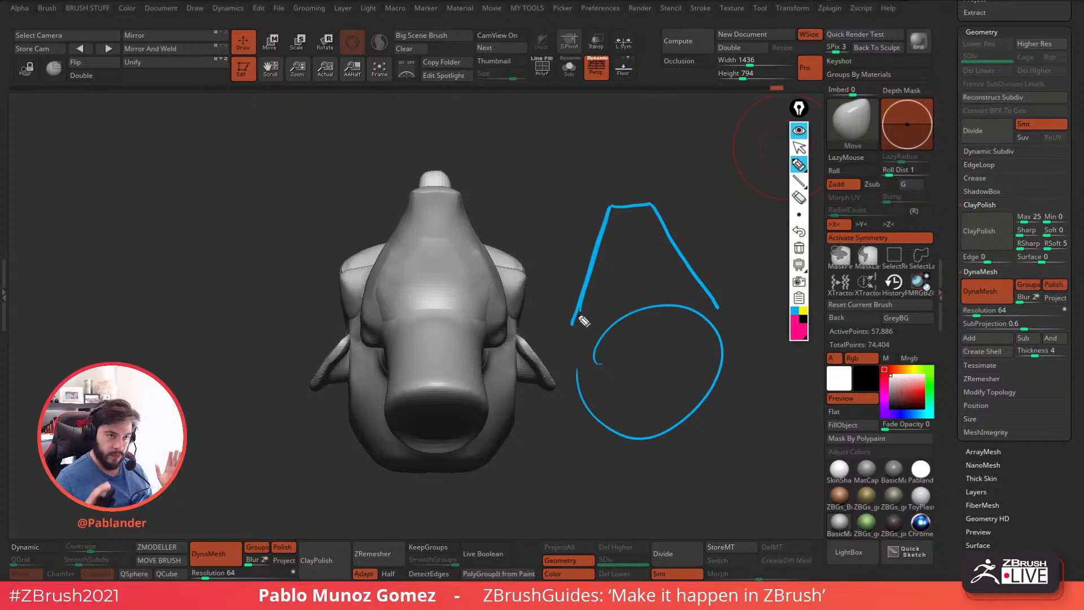
mouse_move(576, 323)
mouse_down()
mouse_move(605, 247)
mouse_move(661, 212)
mouse_move(719, 306)
mouse_up()
mouse_move(624, 206)
mouse_down()
mouse_move(655, 207)
mouse_move(587, 285)
mouse_move(600, 248)
mouse_move(666, 222)
mouse_move(721, 326)
mouse_up()
mouse_move(368, 336)
mouse_down()
mouse_move(390, 249)
mouse_move(475, 196)
mouse_move(510, 300)
mouse_move(502, 358)
mouse_up()
click(799, 247)
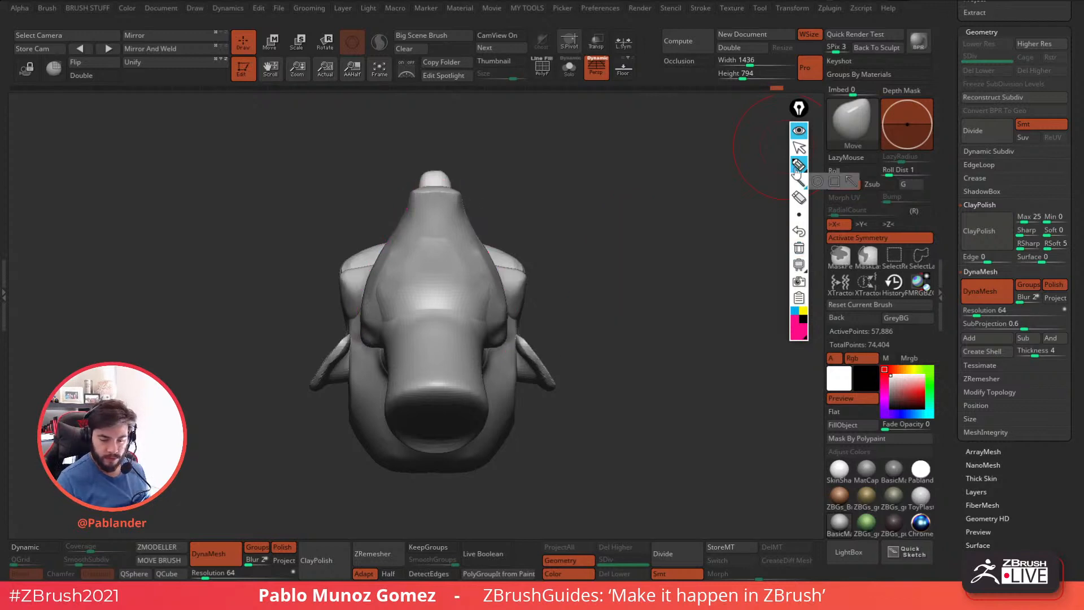
click(799, 131)
Refine the side and rear corner of the jaw with Move and Smooth strokes.
mouse_move(631, 268)
mouse_down()
mouse_move(593, 283)
mouse_move(626, 306)
mouse_move(576, 315)
mouse_move(557, 346)
mouse_move(385, 325)
mouse_up()
drag(502, 248, 557, 266)
drag(459, 296, 446, 296)
mouse_move(512, 308)
mouse_down()
mouse_move(528, 302)
mouse_move(499, 252)
mouse_move(543, 283)
mouse_move(545, 265)
mouse_up()
shift+right_drag(545, 265, 551, 302)
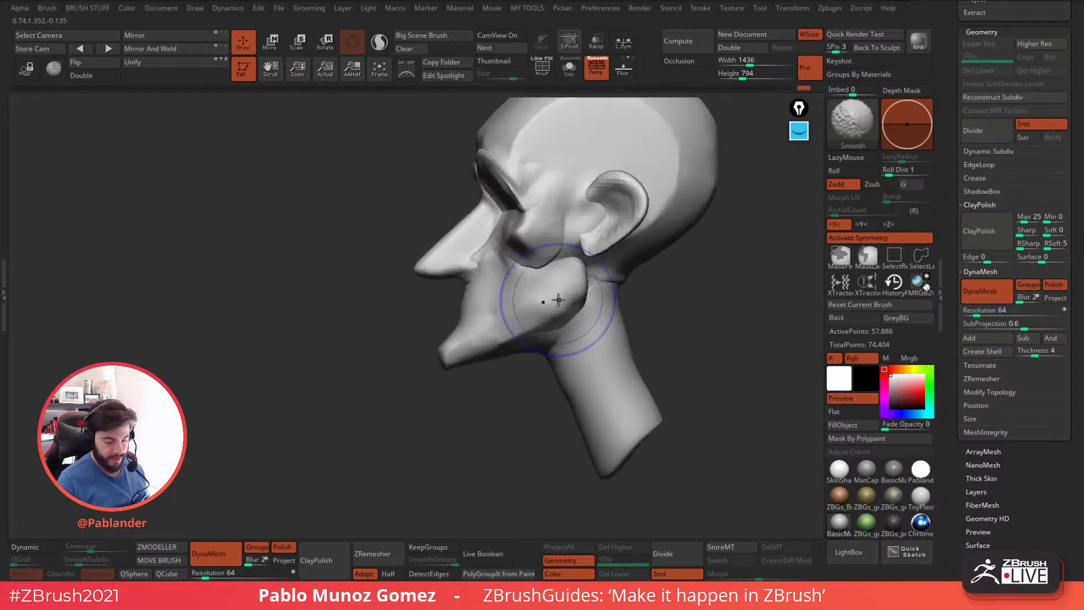
mouse_move(582, 309)
mouse_down()
mouse_move(579, 297)
mouse_move(614, 290)
mouse_up()
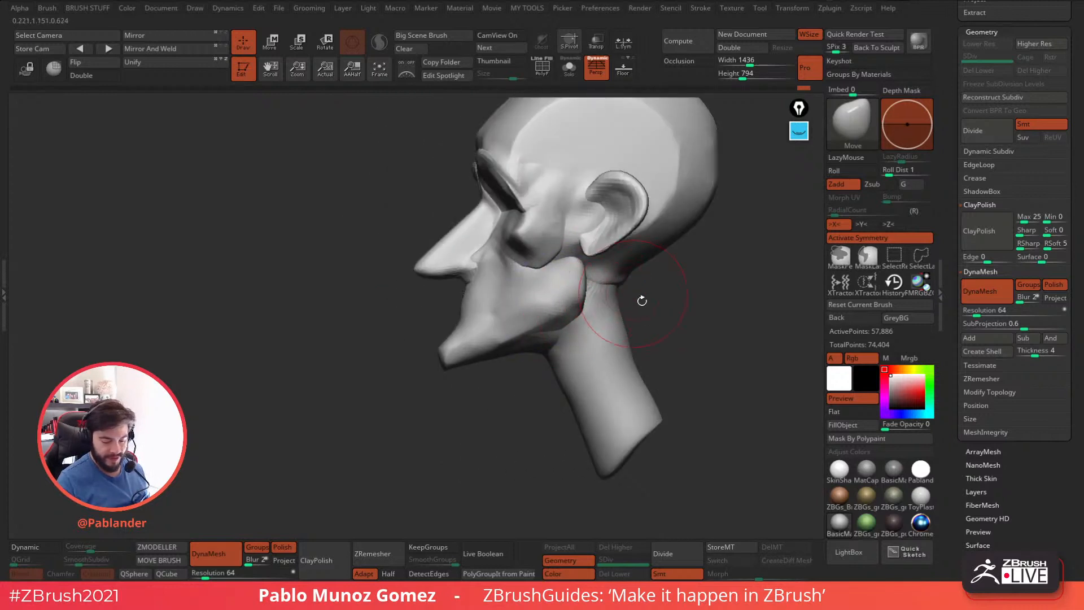
ctrl+right_drag(633, 288, 621, 262)
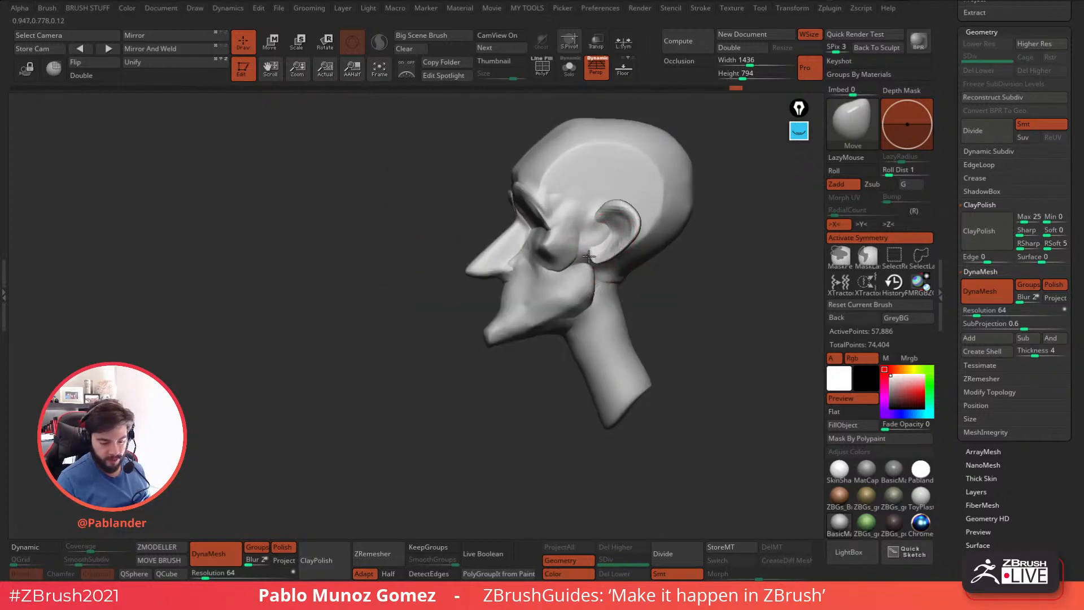
Adjust the rear jaw and cheekbone forms in front of the ear with the Move Topological brush.
key(b)
key(m)
key(t)
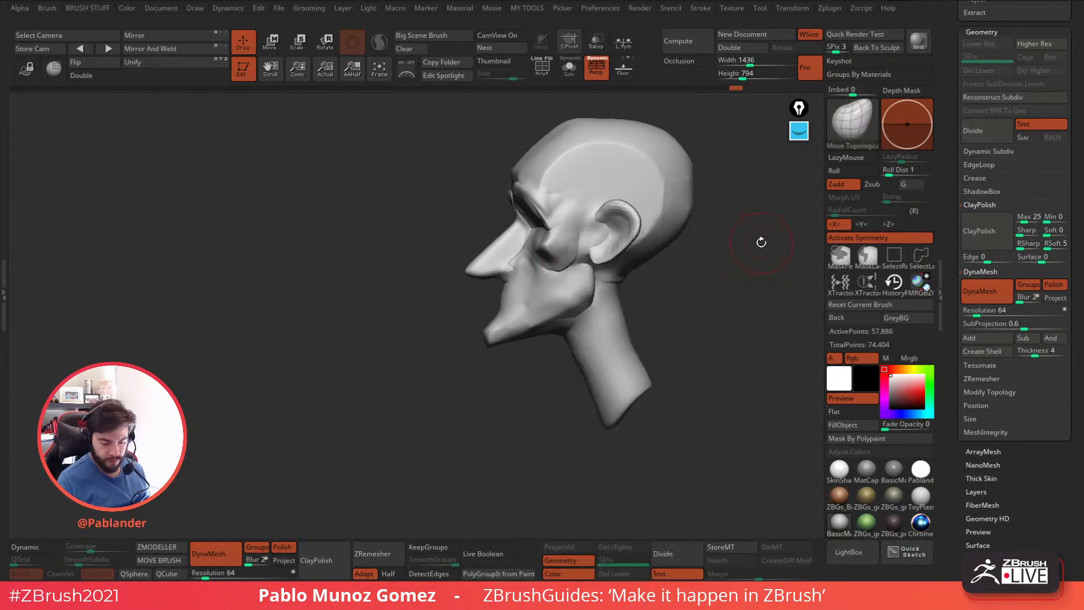
right_drag(757, 242, 553, 274)
drag(573, 263, 584, 268)
right_drag(585, 271, 677, 268)
drag(574, 264, 580, 266)
mouse_move(618, 277)
right_down()
mouse_move(621, 327)
mouse_move(666, 345)
mouse_move(647, 357)
right_up()
Soften the cheek area beside the nose with the Smooth brush.
key(shift)
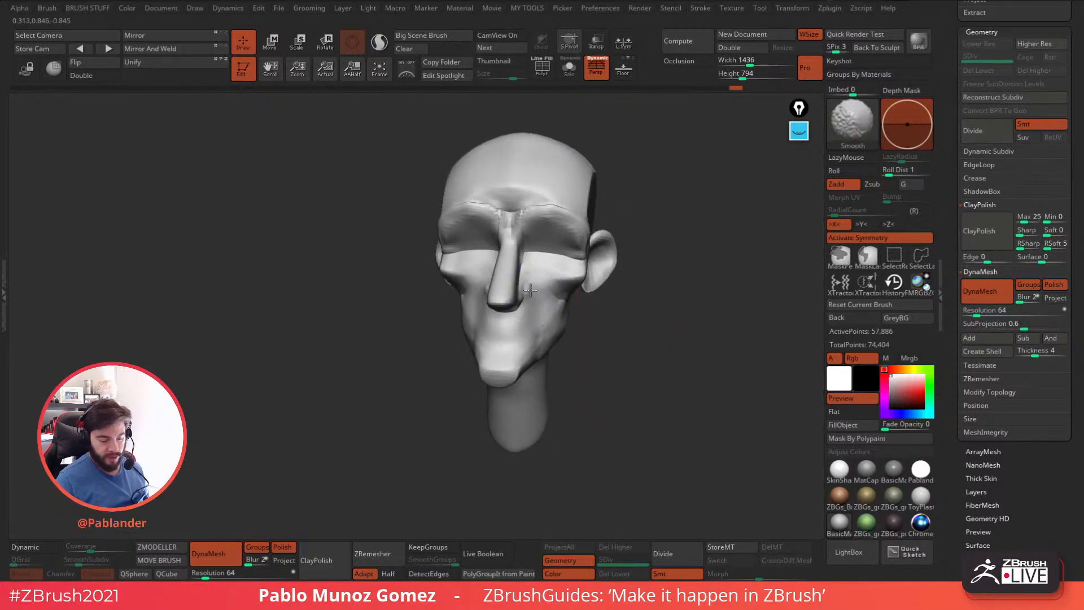
mouse_move(513, 303)
right_down()
mouse_move(665, 337)
mouse_move(573, 325)
right_up()
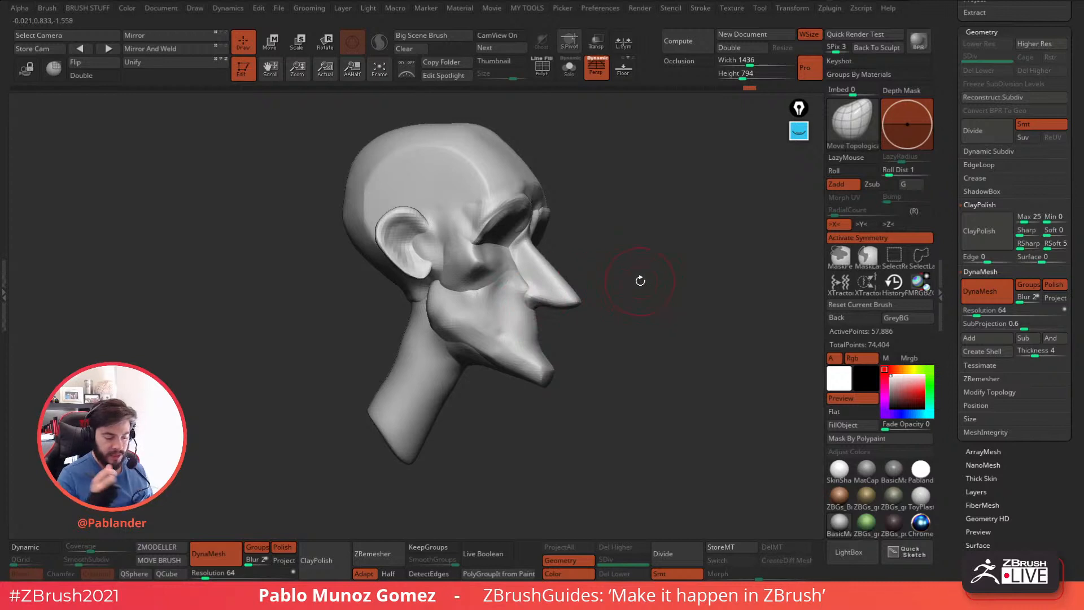
right_drag(632, 302, 407, 310)
right_drag(665, 326, 718, 307)
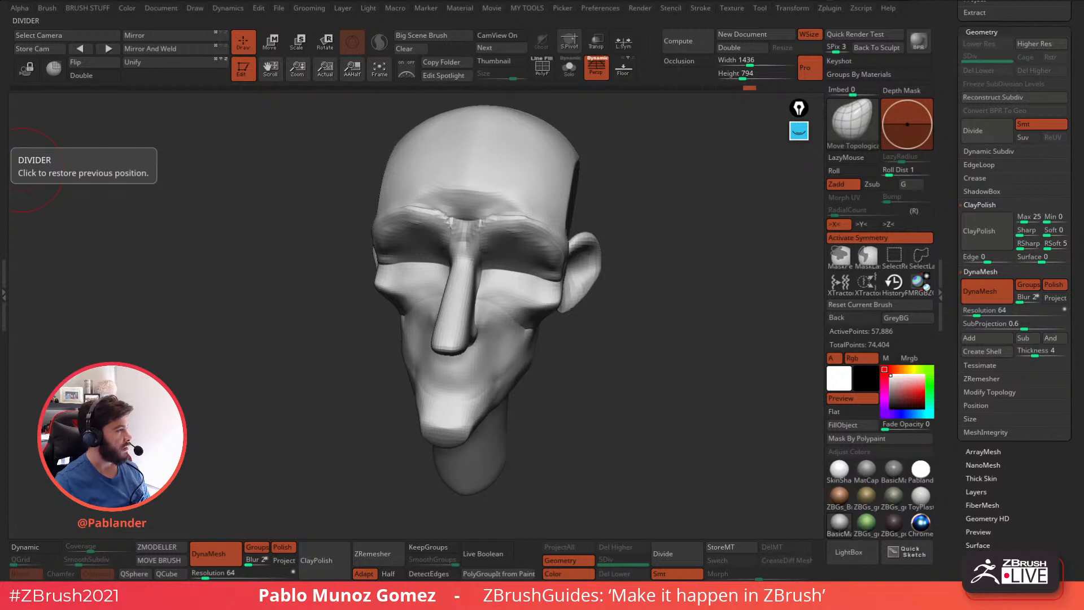
Build up the bridge of the nose between the brows with the Clay brush.
mouse_move(605, 341)
mouse_down()
mouse_move(593, 305)
mouse_move(571, 296)
mouse_up()
mouse_move(650, 362)
mouse_down()
mouse_move(627, 375)
mouse_move(672, 365)
mouse_up()
key(space)
click(708, 315)
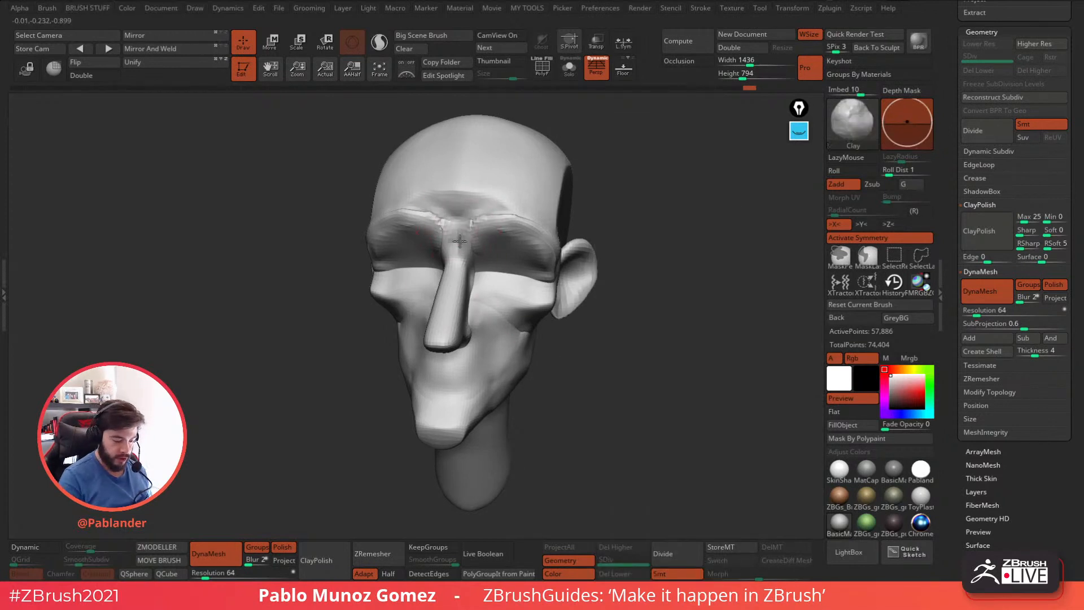
mouse_move(476, 249)
mouse_down()
mouse_move(477, 214)
mouse_move(469, 221)
mouse_move(493, 229)
mouse_up()
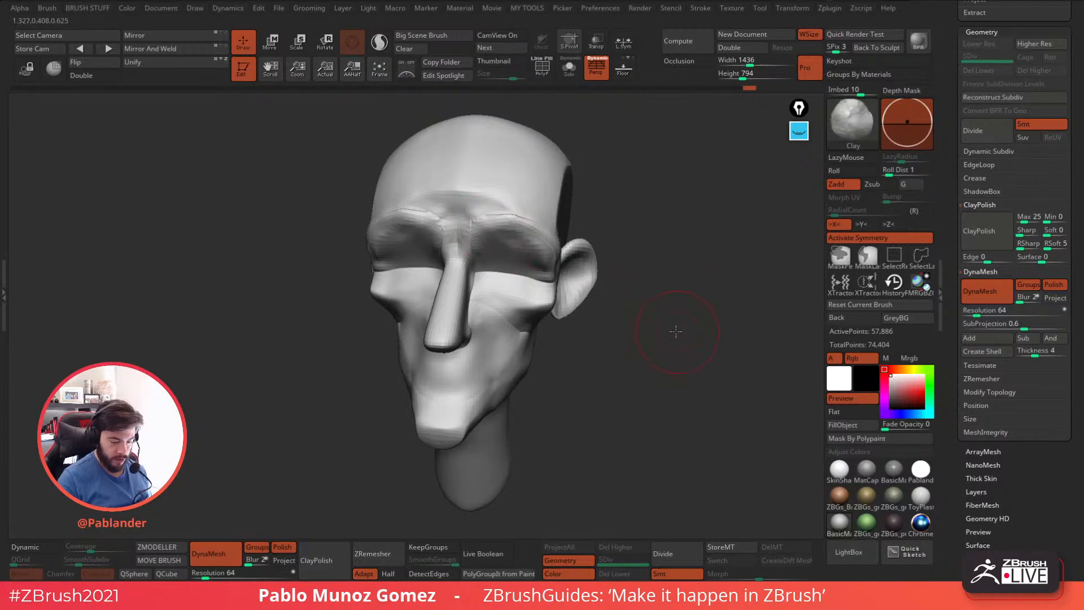
Examine the head's form and polygon wireframe from the front and side.
drag(678, 327, 660, 325)
click(544, 76)
mouse_move(656, 167)
mouse_down()
mouse_move(593, 173)
mouse_move(672, 164)
mouse_up()
click(543, 71)
drag(625, 258, 753, 277)
scroll(961, 217, up, 5)
drag(695, 356, 654, 326)
scroll(971, 282, up, 5)
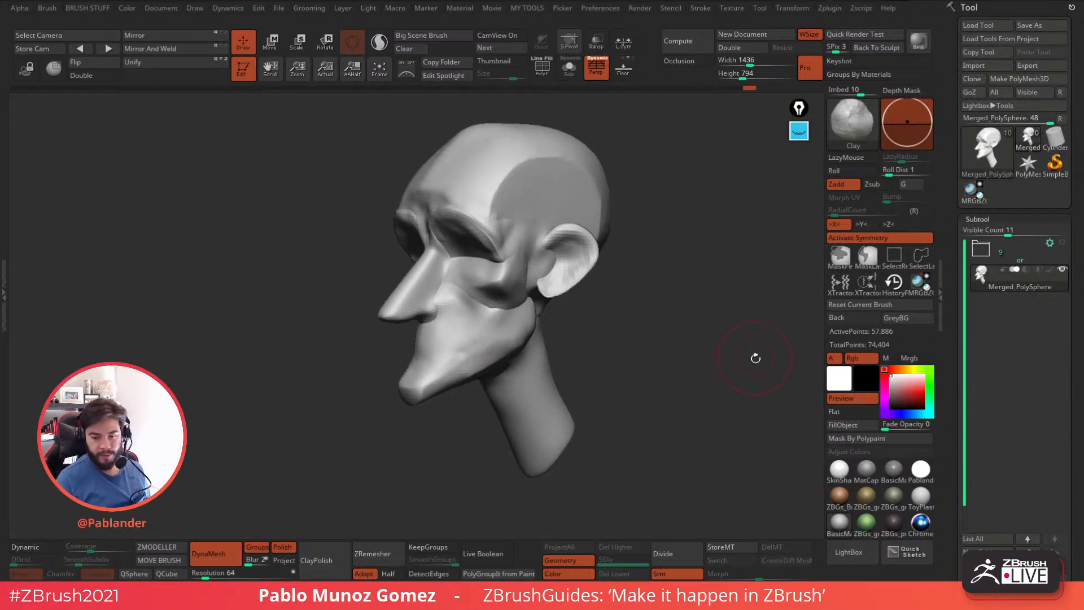
Select the CurveTube brush and draw a thick tube from below the ear up to the temple.
key(b)
key(Escape)
click(848, 127)
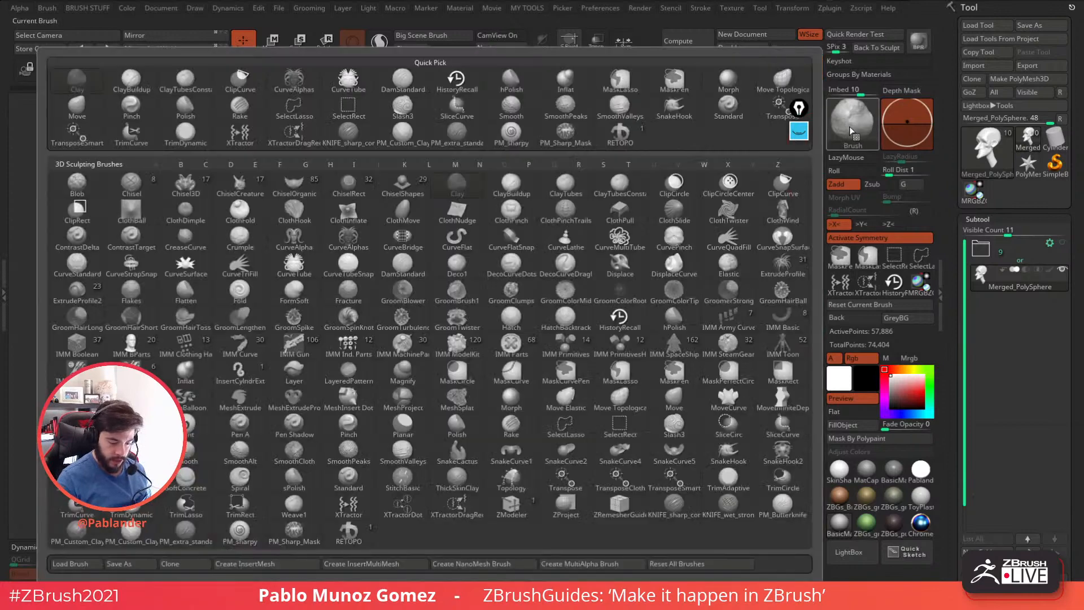
click(295, 269)
drag(535, 295, 522, 186)
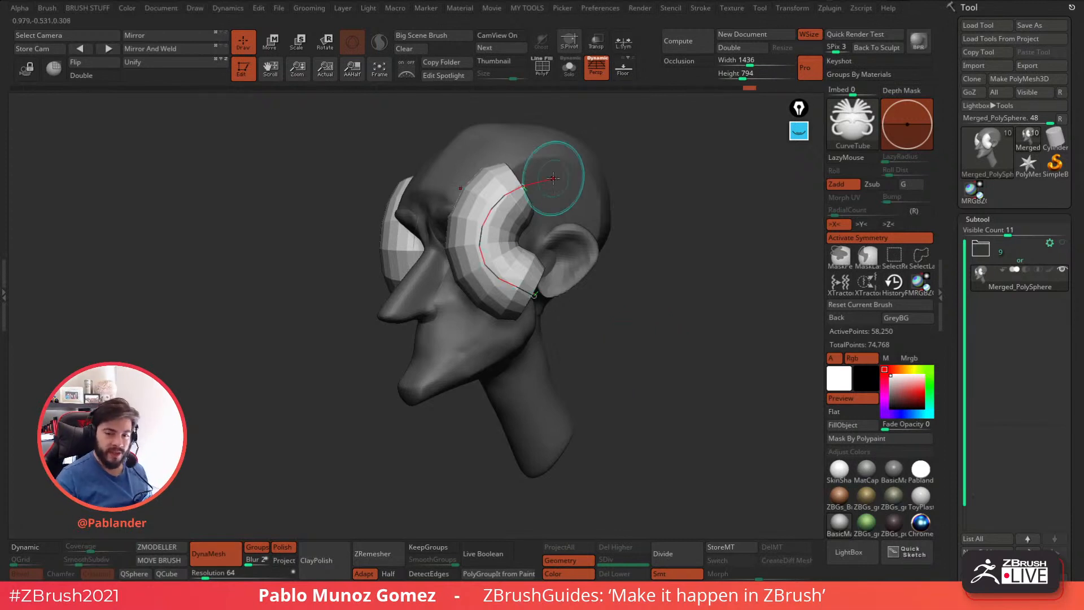
ctrl+drag(631, 327, 629, 318)
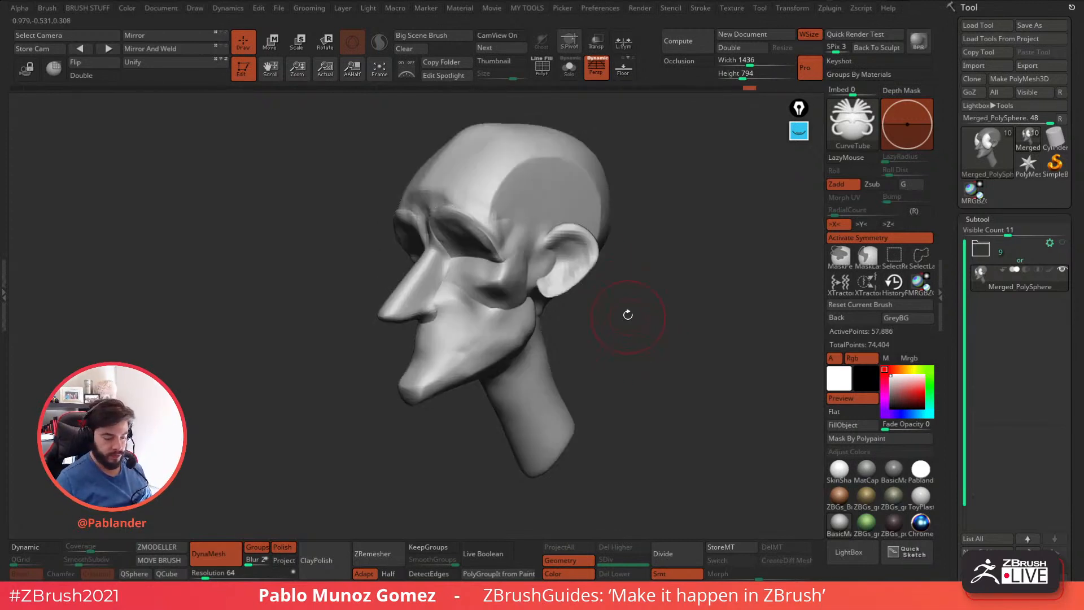
Reduce the draw size, try thinner tubes from the temple down in front of the ear, and undo them.
key(space)
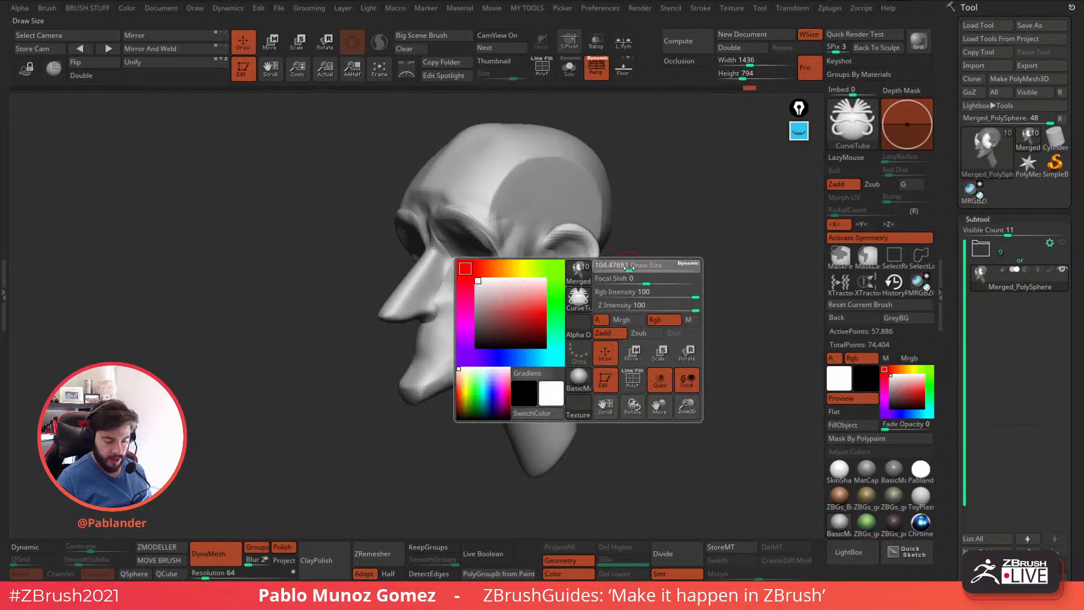
drag(627, 268, 627, 267)
mouse_move(539, 188)
mouse_down()
mouse_move(512, 249)
mouse_move(530, 296)
mouse_up()
key(ctrl+z)
key(ctrl+z)
drag(567, 197, 546, 286)
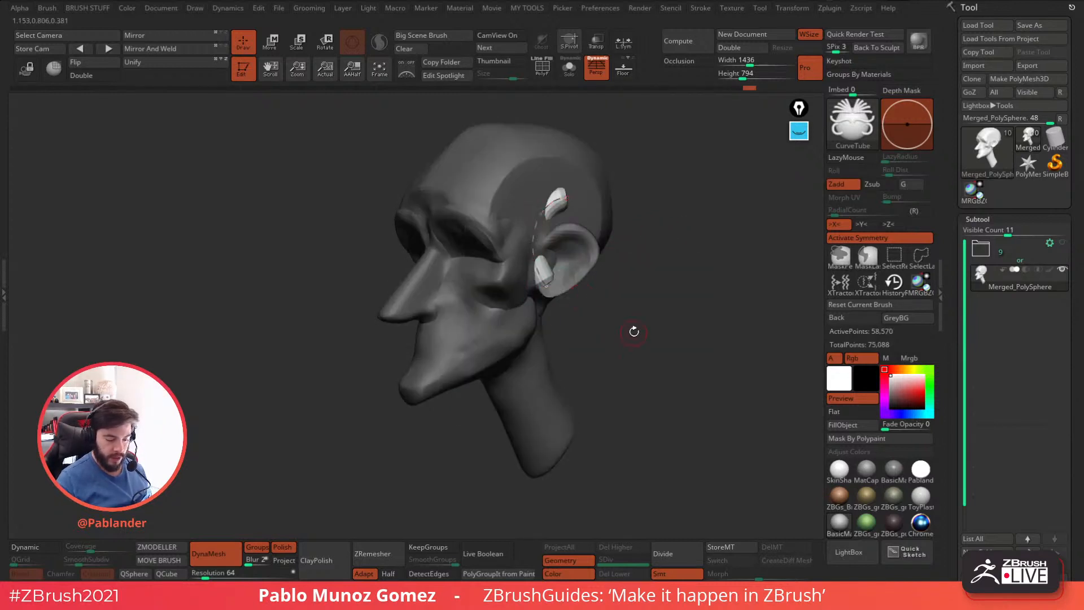
key(ctrl+z)
Draw a thin CurveTube stroke from the temple past the eye socket to the rear of the jaw.
mouse_move(678, 271)
mouse_down()
mouse_move(726, 226)
mouse_move(644, 276)
mouse_up()
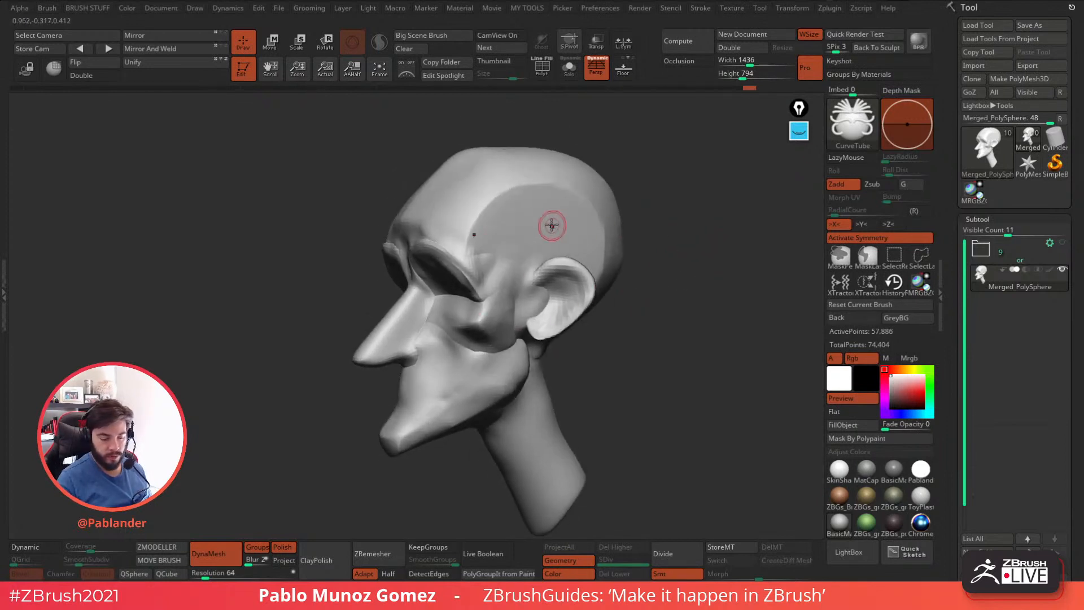
drag(544, 213, 525, 349)
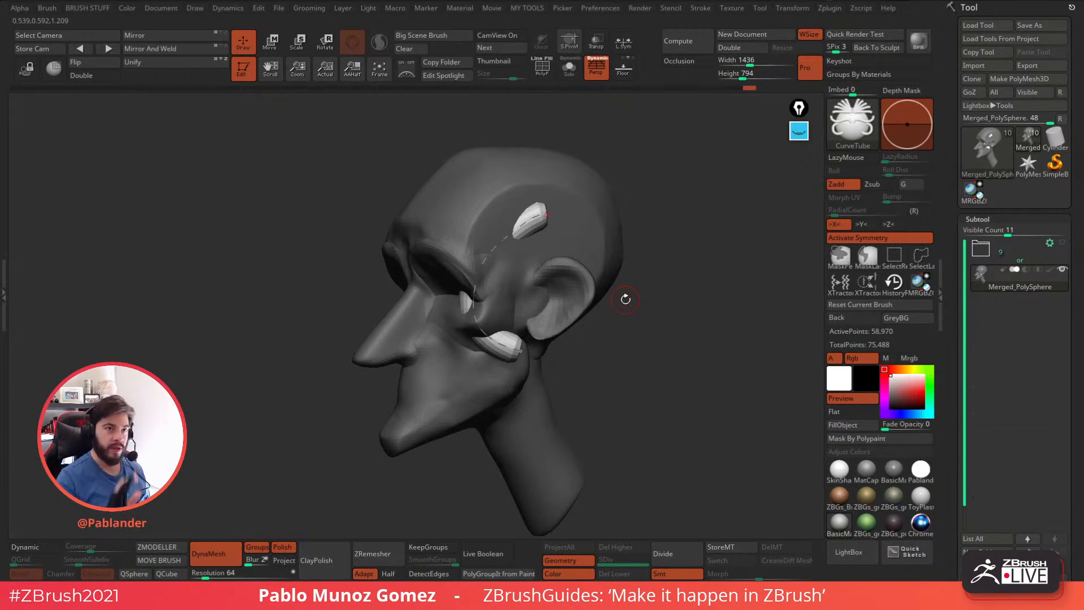
drag(657, 309, 702, 334)
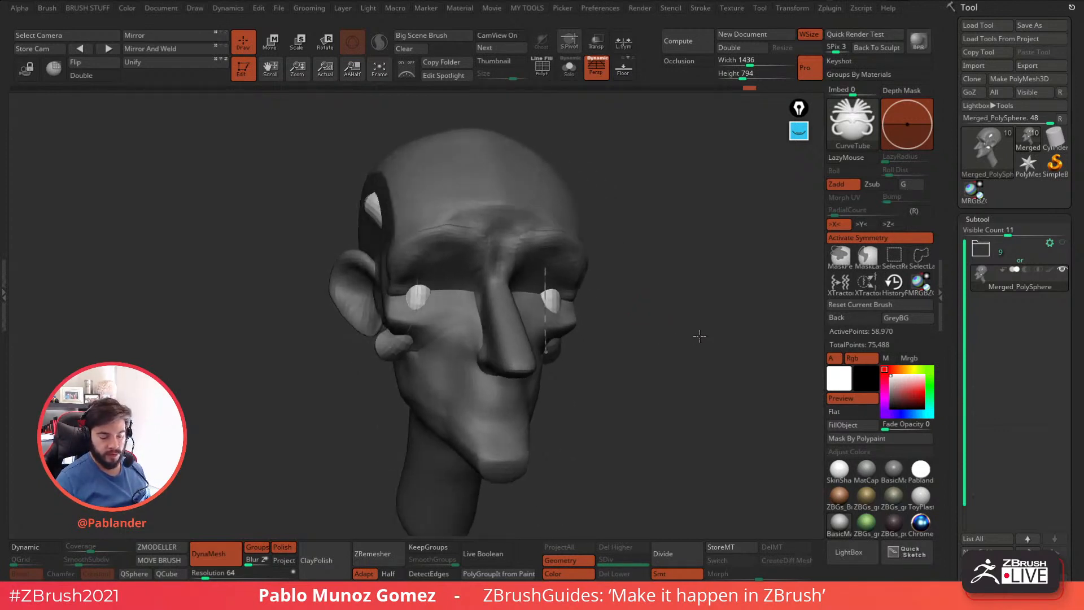
Mark the tube's flat depth plane with a vertical pink annotation line, and remove both the line and the tube.
click(800, 132)
drag(549, 180, 552, 374)
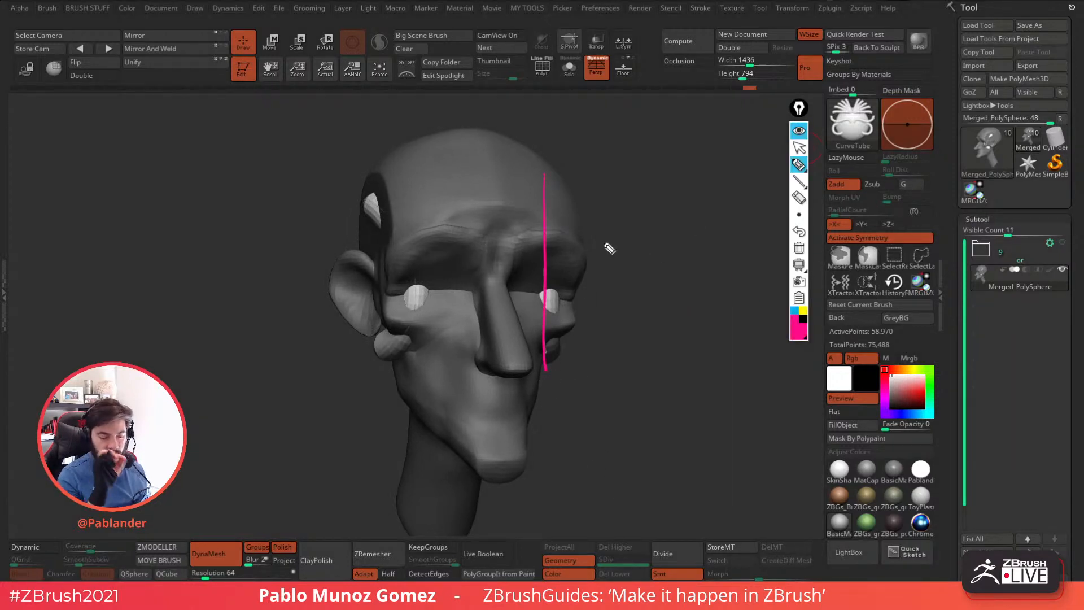
click(799, 164)
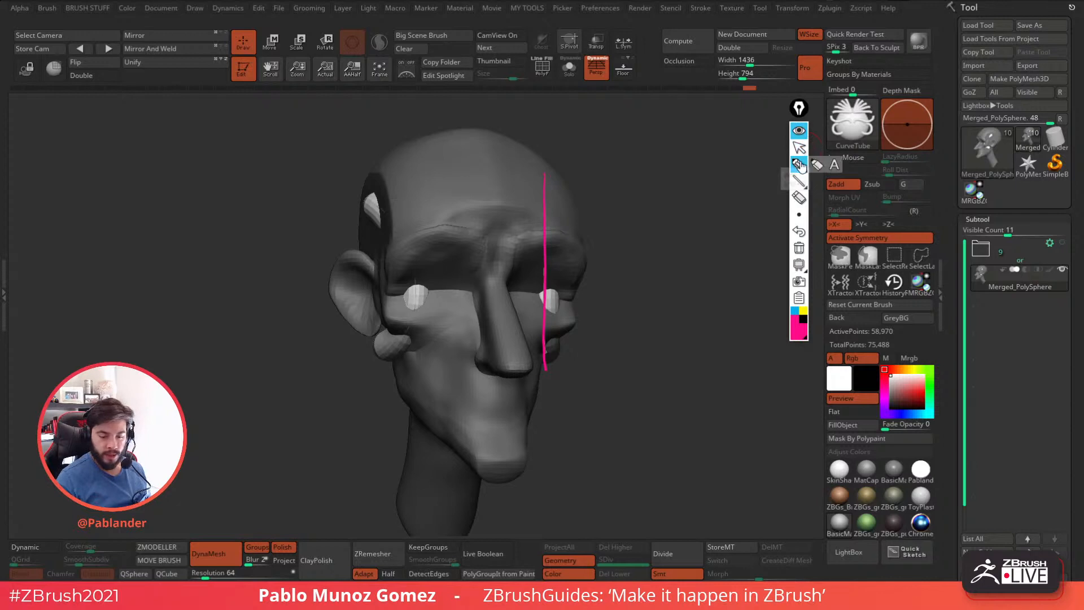
click(799, 131)
mouse_move(702, 248)
mouse_down()
mouse_move(656, 273)
mouse_move(677, 300)
mouse_up()
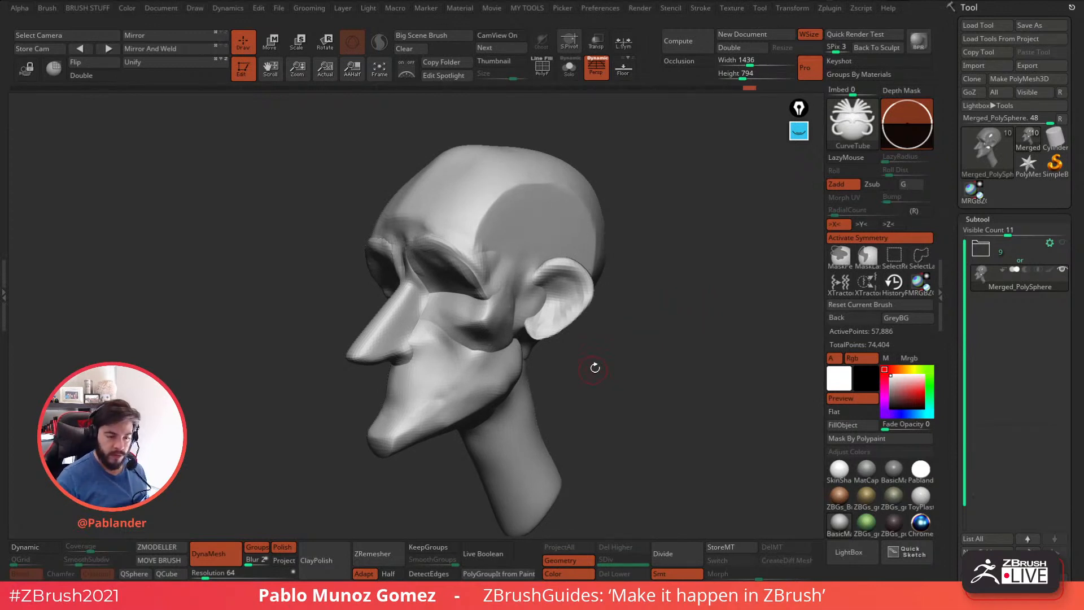
Show the Picker's depth options, draw a large looping tube around the side of the head, and undo it.
click(563, 9)
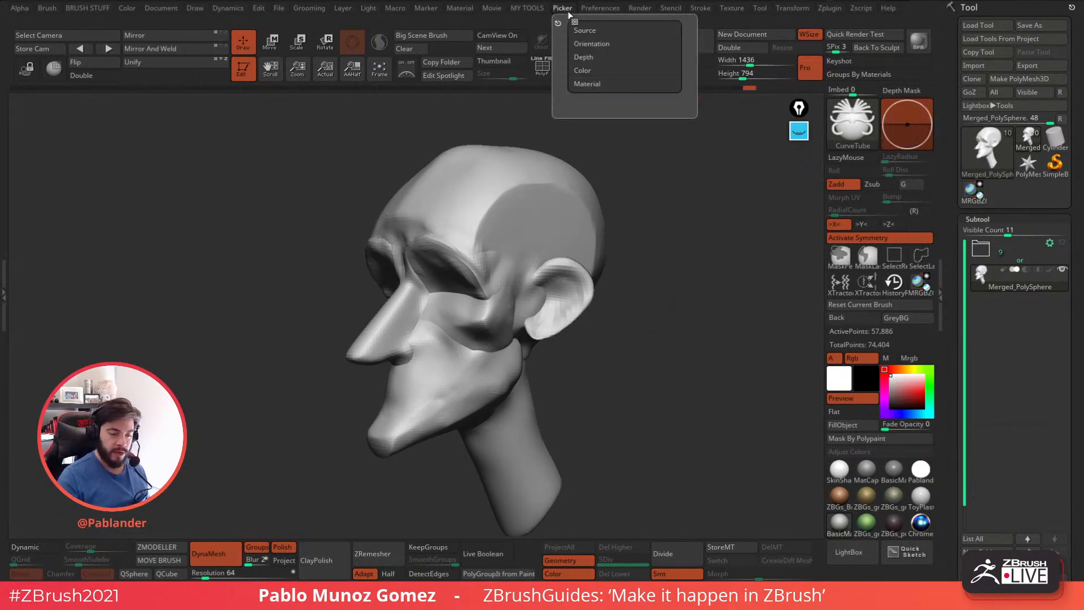
click(599, 57)
click(563, 8)
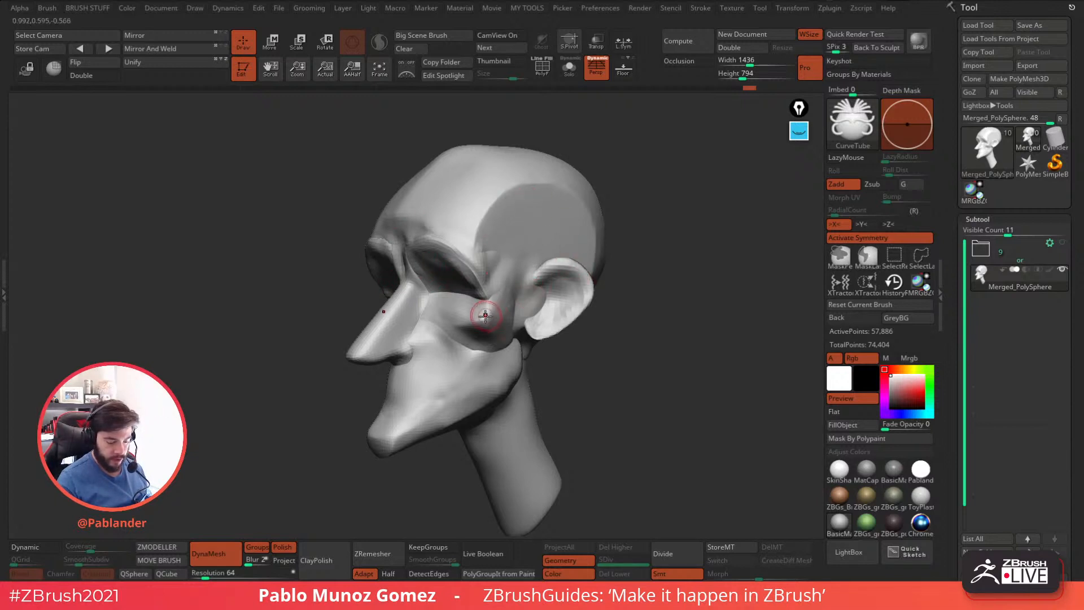
mouse_move(483, 320)
mouse_down()
mouse_move(468, 308)
mouse_move(499, 182)
mouse_move(468, 410)
mouse_move(396, 328)
mouse_up()
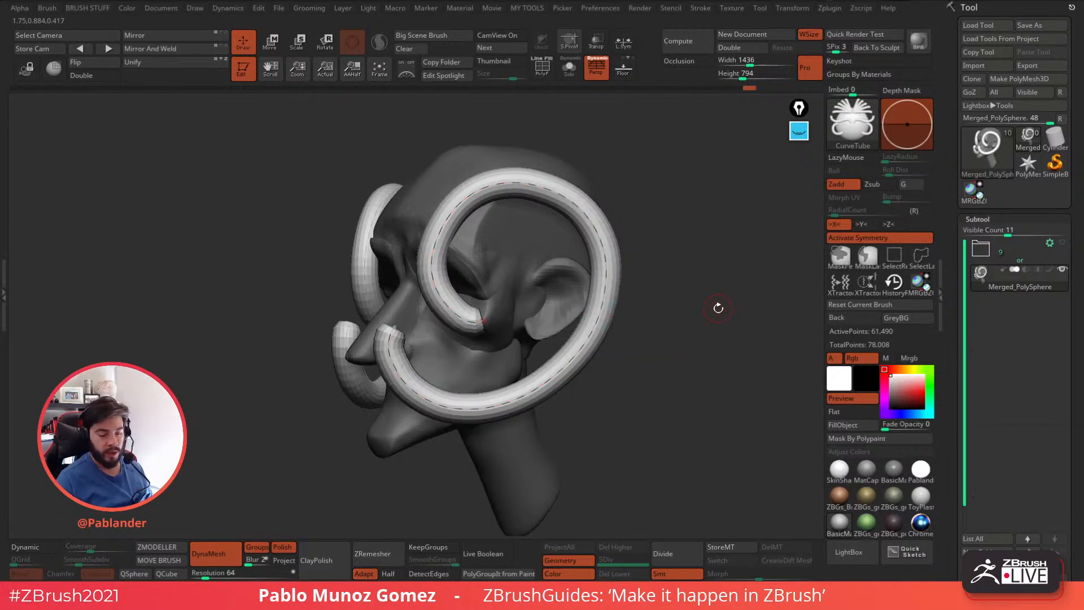
drag(715, 315, 684, 315)
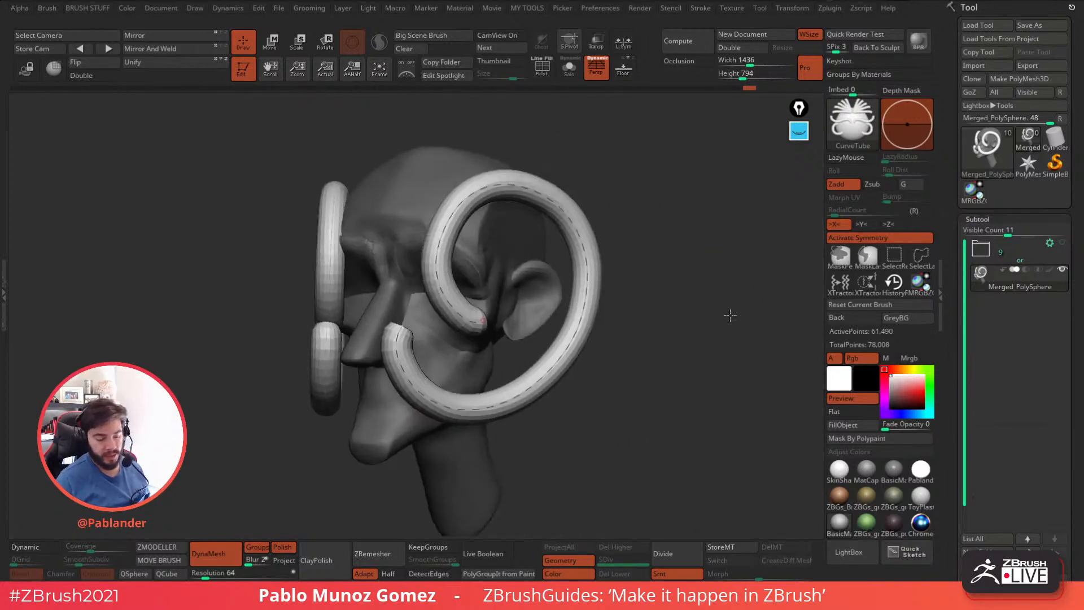
key(ctrl+z)
Set the Picker's depth option to Cont Z.
click(562, 8)
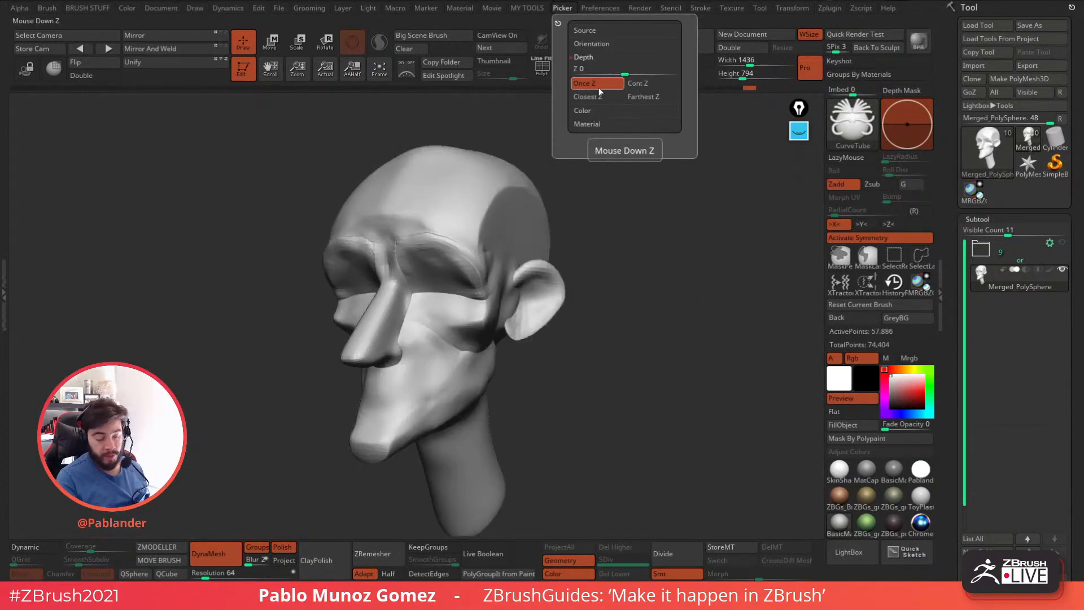
click(650, 85)
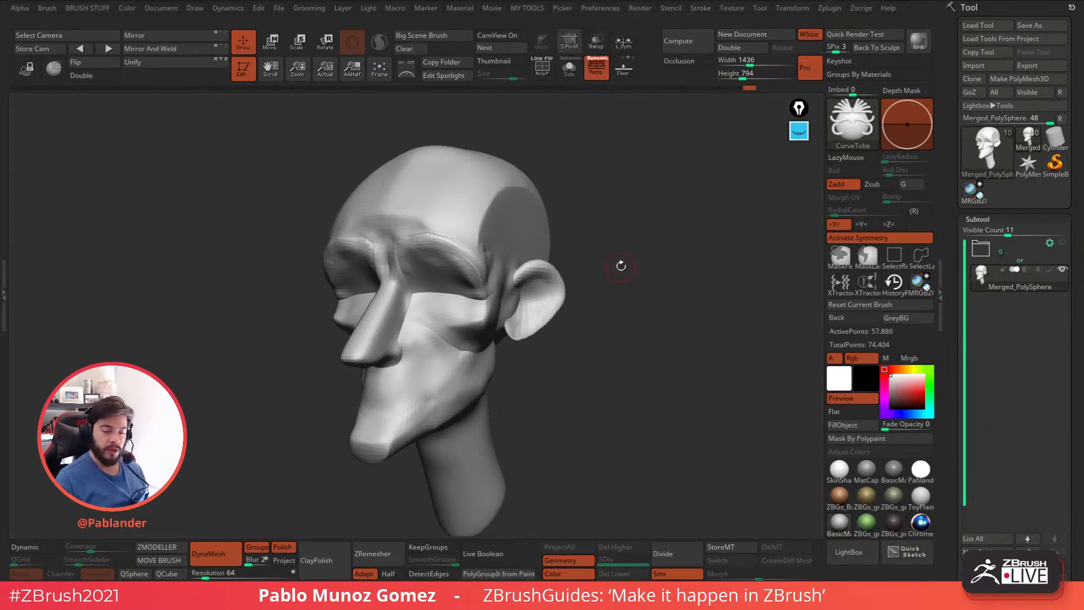
drag(622, 266, 615, 257)
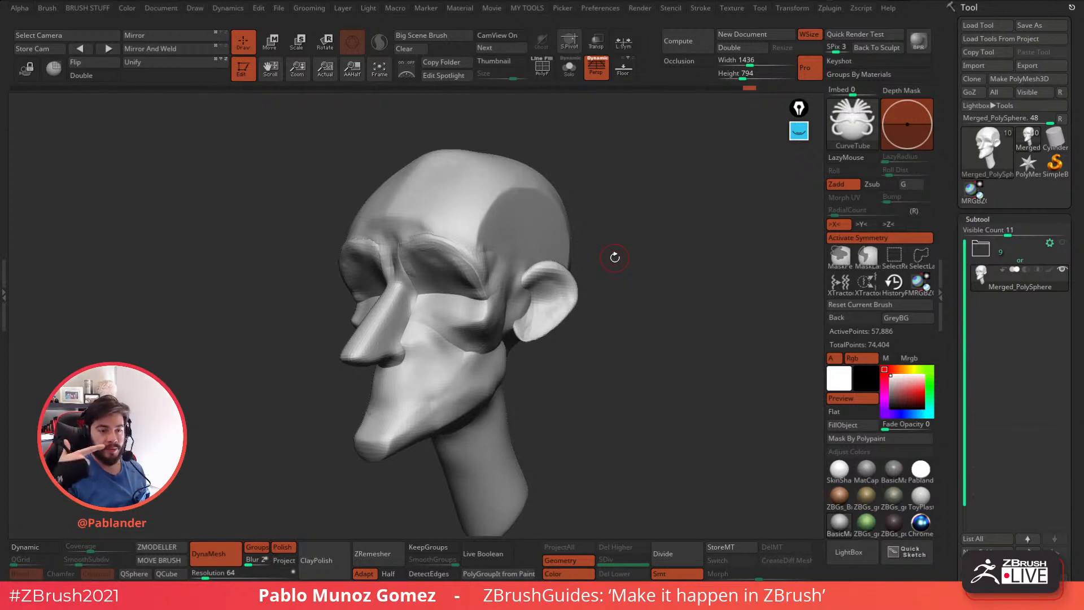
Draw a winding CurveTube stroke from the side of the skull over the eye socket and cheek, and undo it.
mouse_move(615, 257)
mouse_down()
mouse_move(567, 181)
mouse_move(561, 193)
mouse_move(510, 182)
mouse_move(460, 260)
mouse_move(434, 409)
mouse_up()
drag(635, 358, 664, 364)
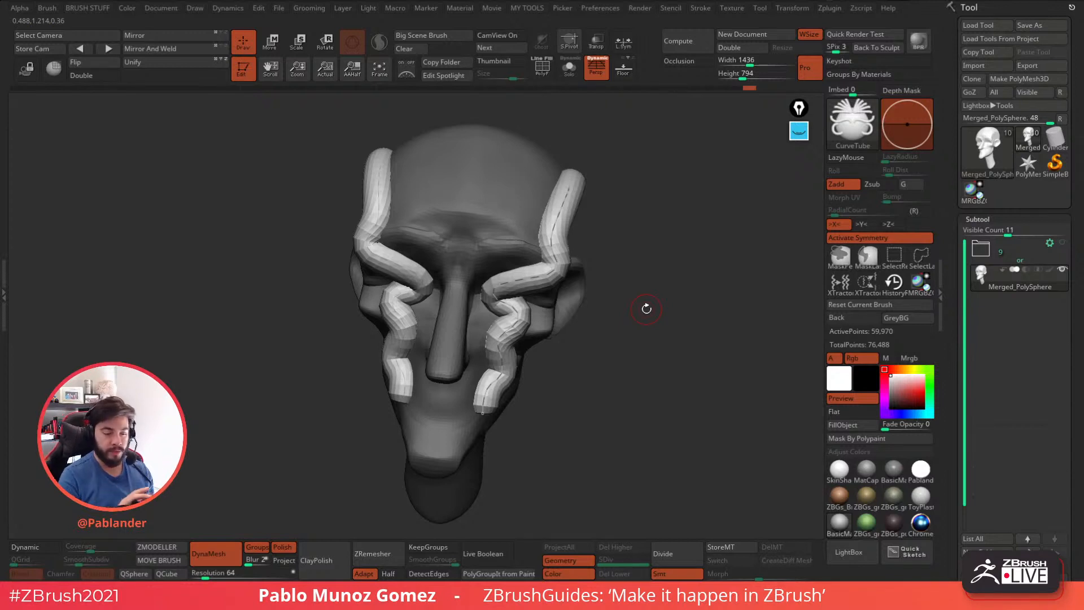
drag(646, 269, 651, 243)
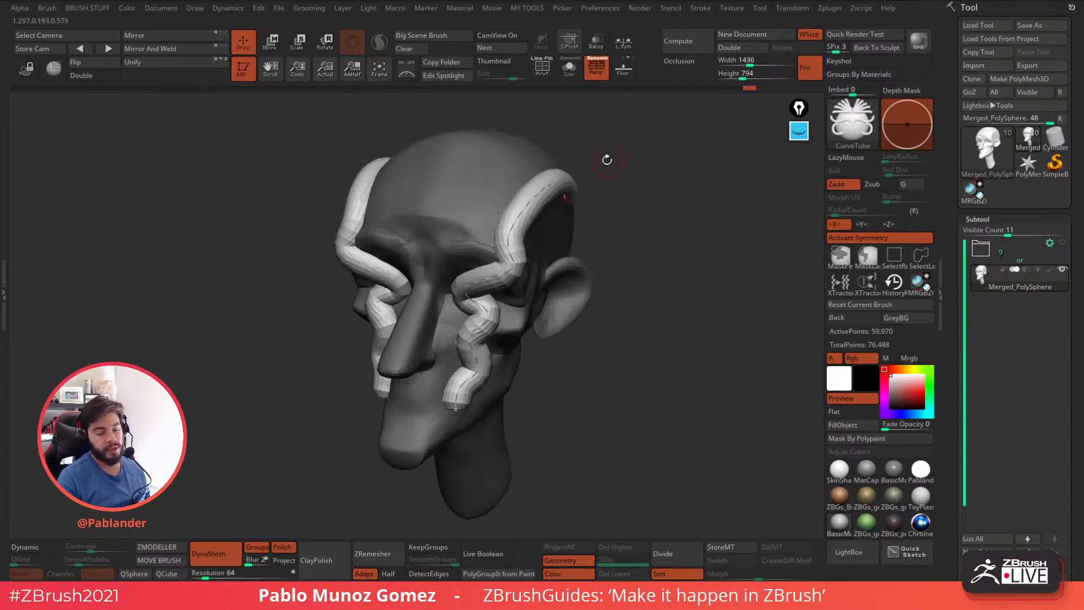
drag(690, 323, 653, 307)
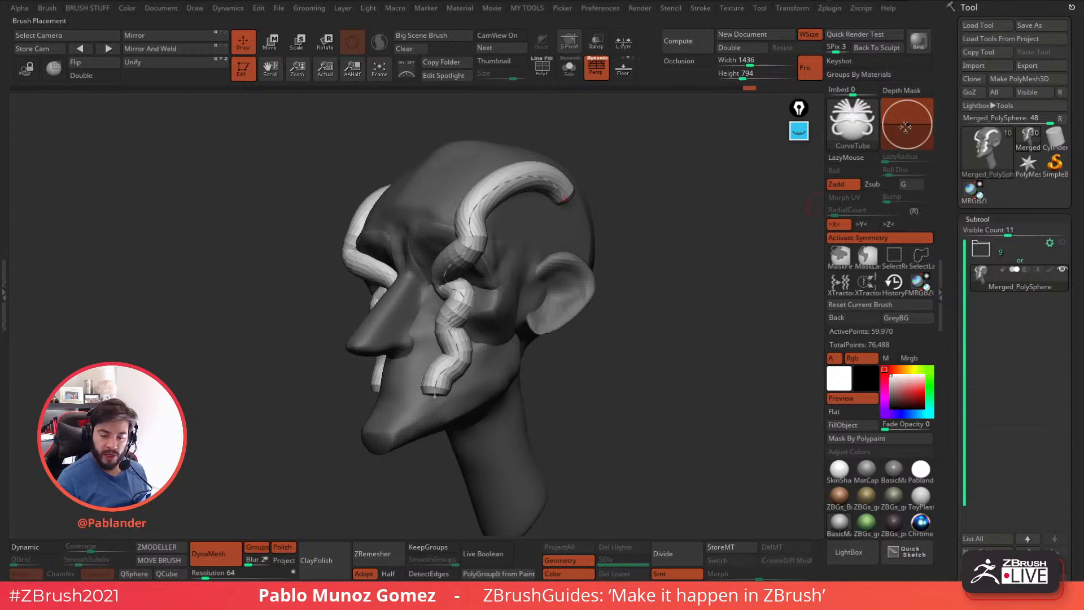
key(ctrl+z)
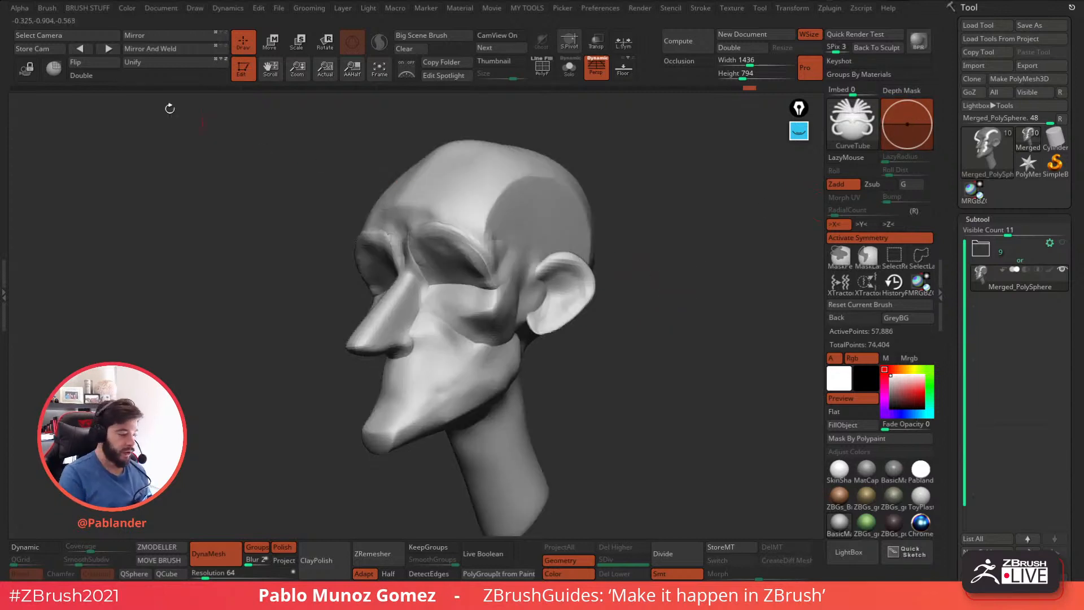
Look up the CurveTube brush's Depth settings.
click(47, 8)
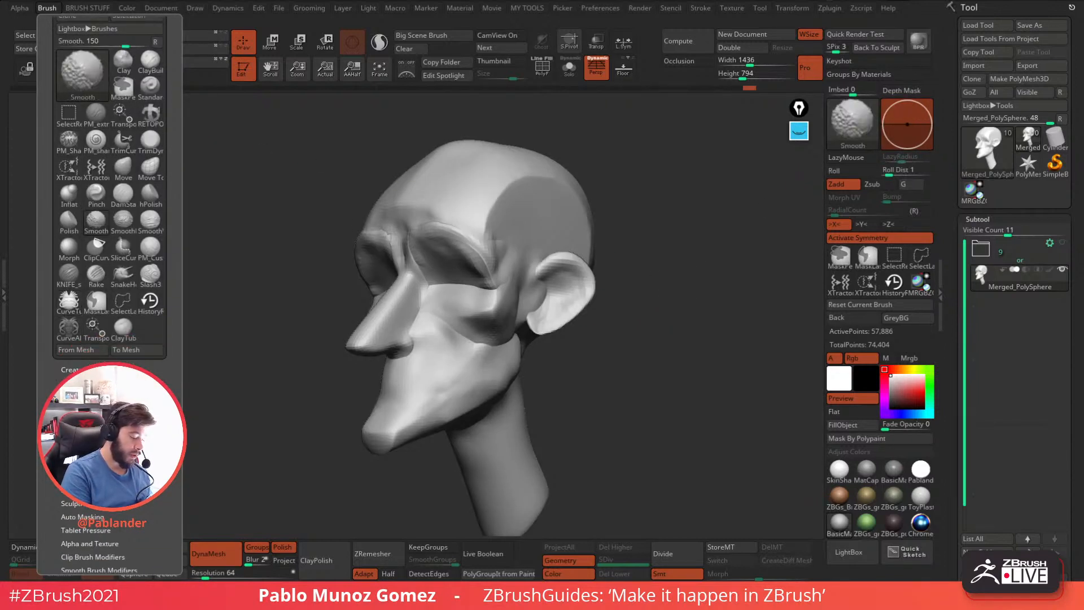
shift+click(71, 399)
drag(170, 421, 170, 330)
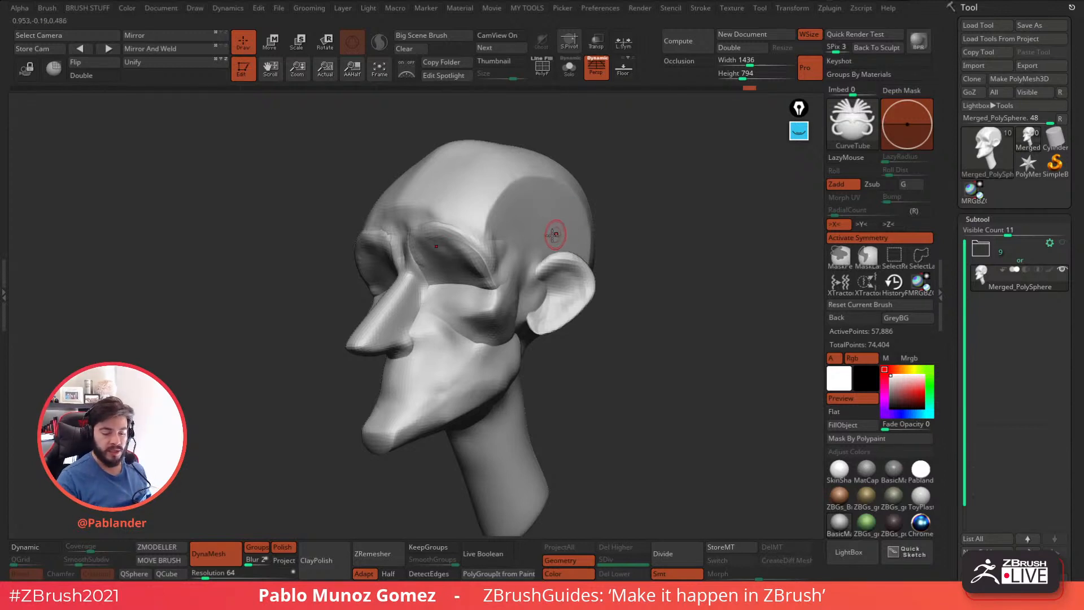
Draw a tube across the flat temple area above the ear and frame its cross-section in a close rear view.
drag(508, 271, 582, 226)
drag(679, 339, 415, 474)
mouse_move(389, 302)
mouse_down()
mouse_move(375, 274)
mouse_move(343, 306)
mouse_up()
drag(351, 361, 337, 329)
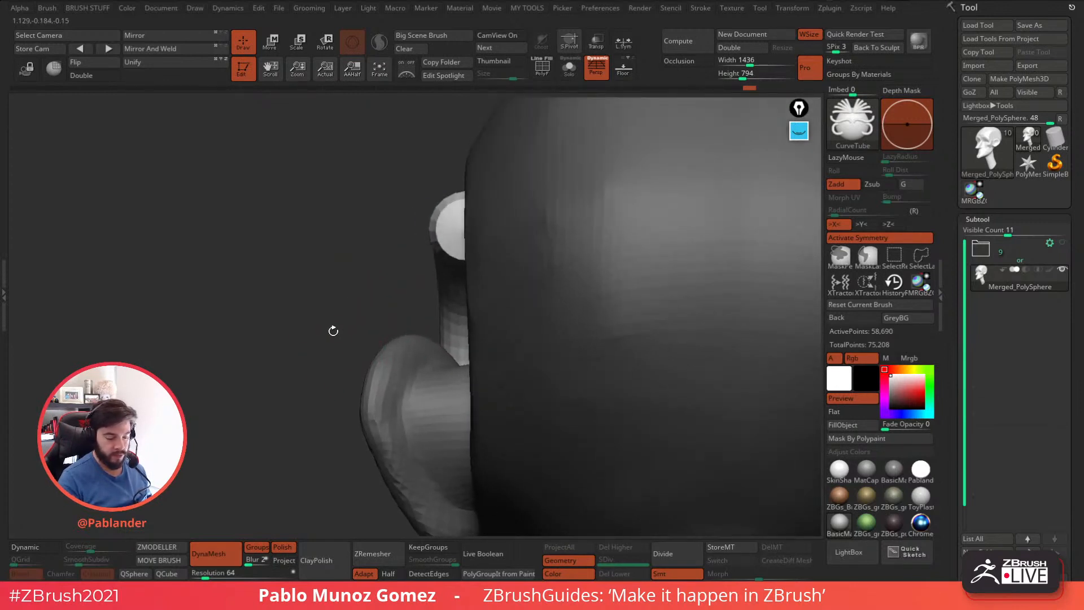
Circle the tube's cross-section and the brush depth preview with pink annotations.
click(798, 132)
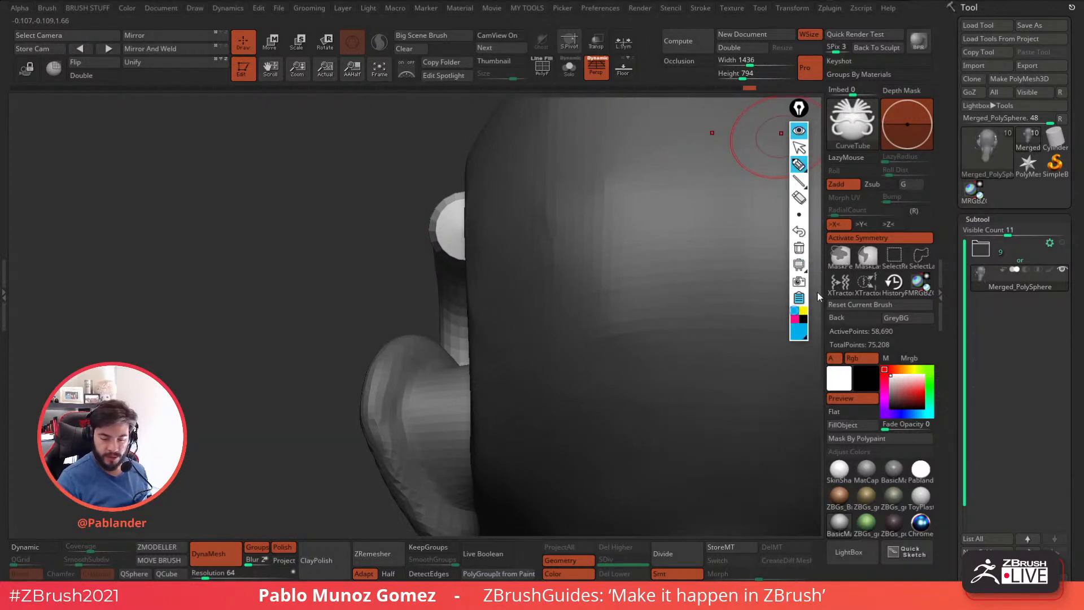
click(795, 318)
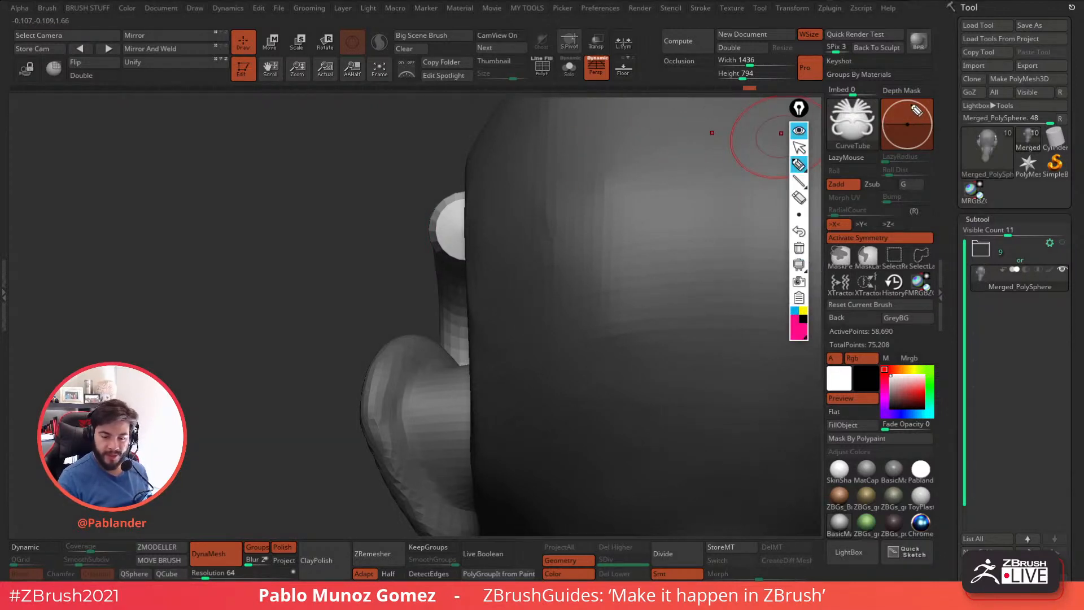
mouse_move(470, 192)
mouse_down()
mouse_move(439, 213)
mouse_move(436, 253)
mouse_move(478, 265)
mouse_move(503, 241)
mouse_move(489, 201)
mouse_move(469, 192)
mouse_up()
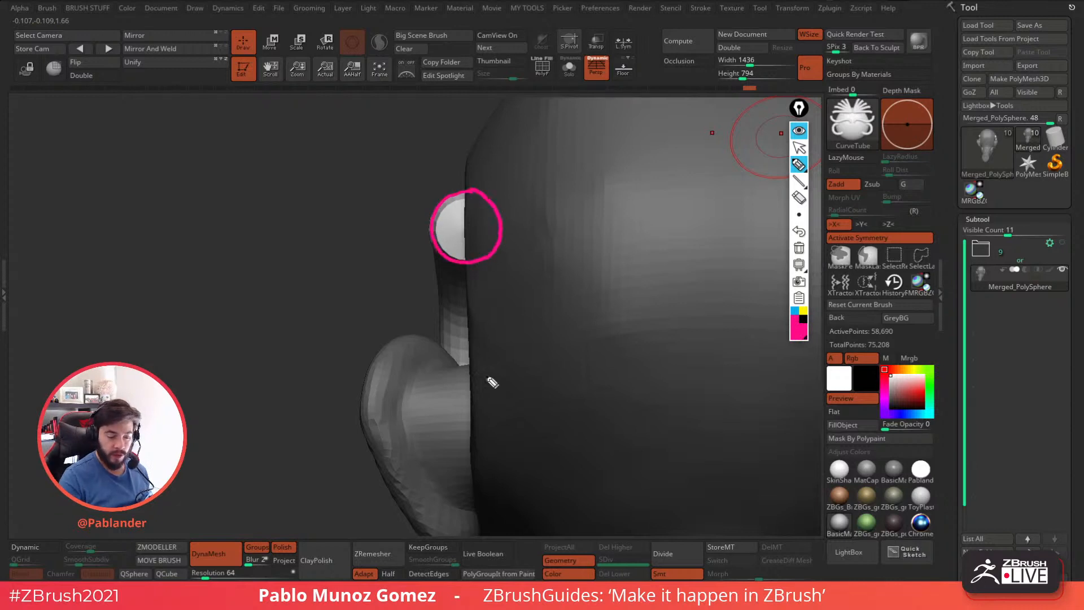
mouse_move(917, 102)
mouse_down()
mouse_move(887, 121)
mouse_move(922, 156)
mouse_move(929, 101)
mouse_move(903, 101)
mouse_move(920, 124)
mouse_move(949, 123)
mouse_up()
Trace the surface line in yellow through the depth preview and along the head's side, and mark both circle centres with blue dots.
click(803, 311)
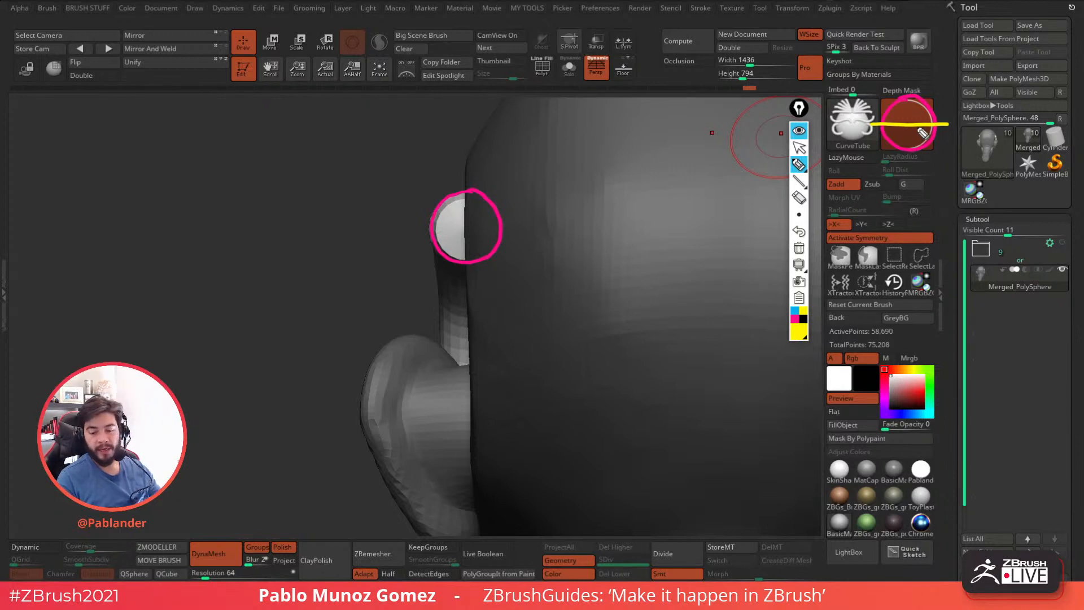
mouse_move(467, 154)
mouse_down()
mouse_move(471, 390)
mouse_move(504, 106)
mouse_up()
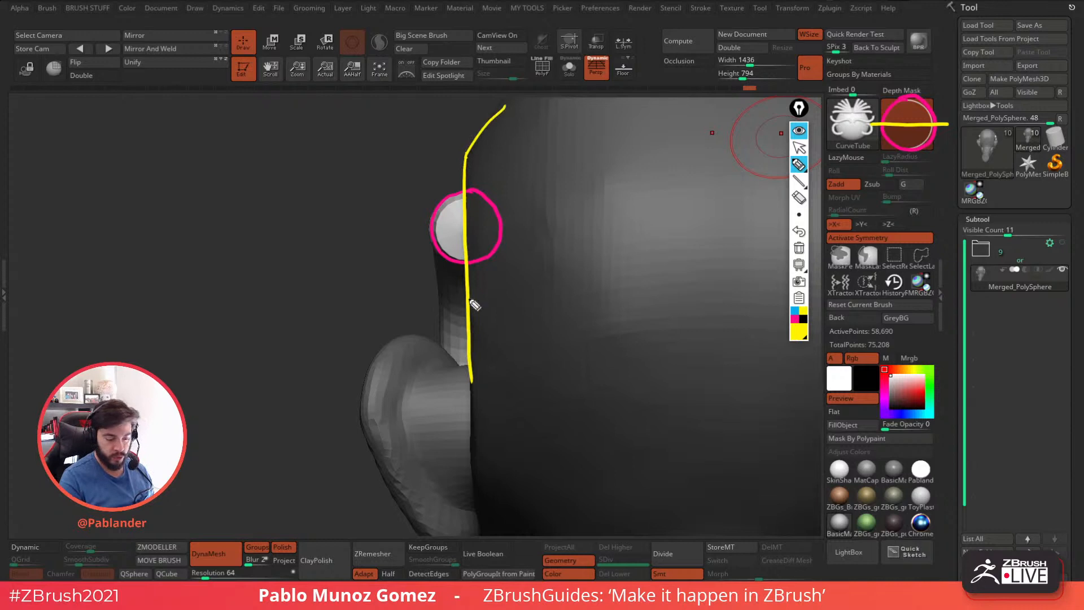
click(795, 310)
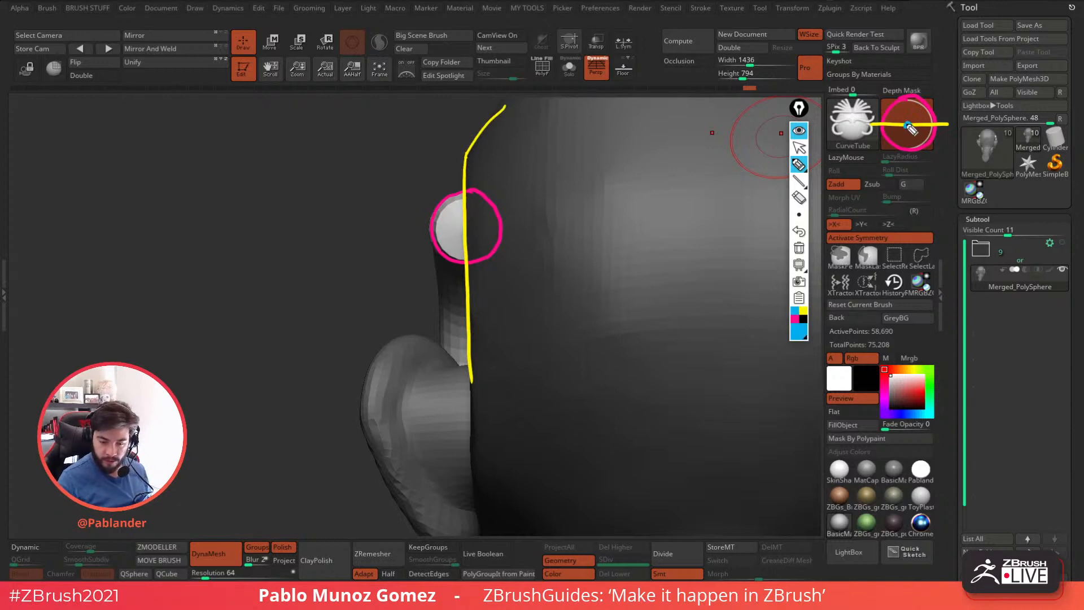
click(465, 229)
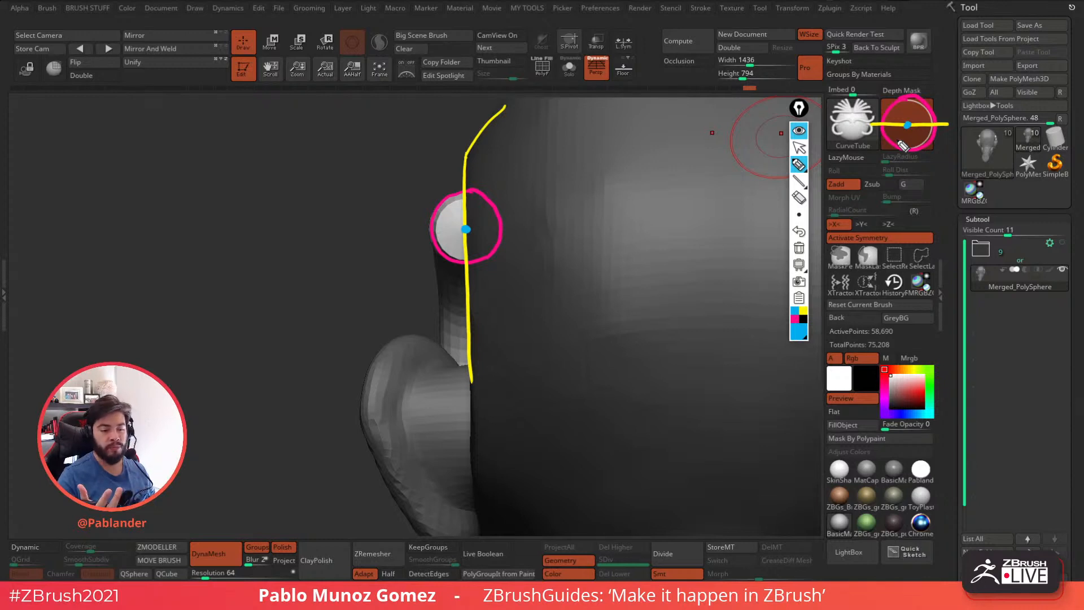
Erase all the annotations and close the annotation tools to expose the temple tube in an angled rear view.
click(799, 248)
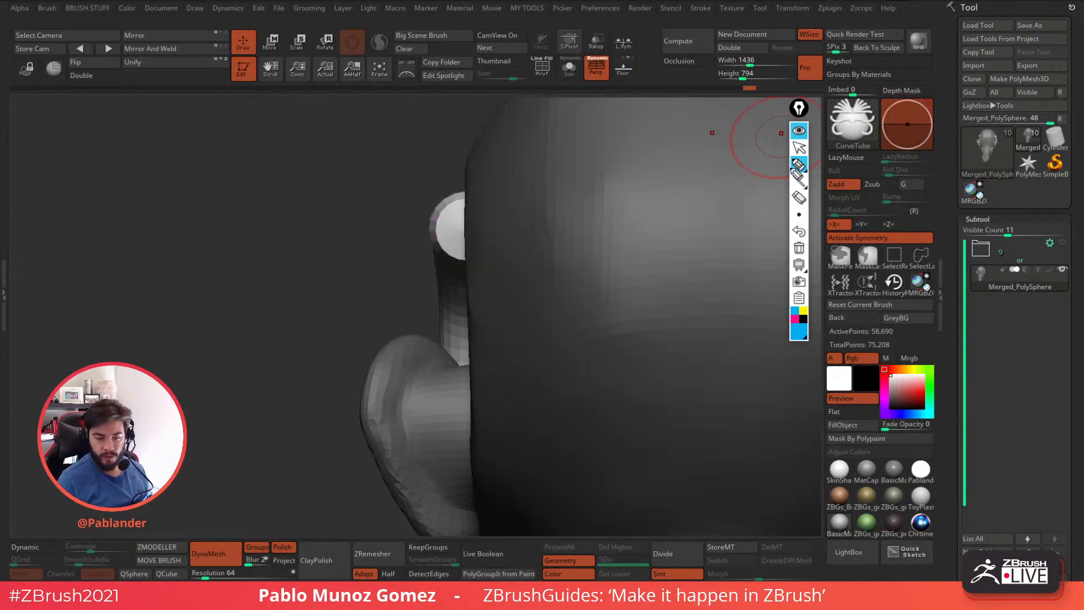
click(799, 131)
drag(305, 331, 364, 328)
Set the brush depth to Imbed 84 and update the temple tube with it.
drag(908, 125, 915, 110)
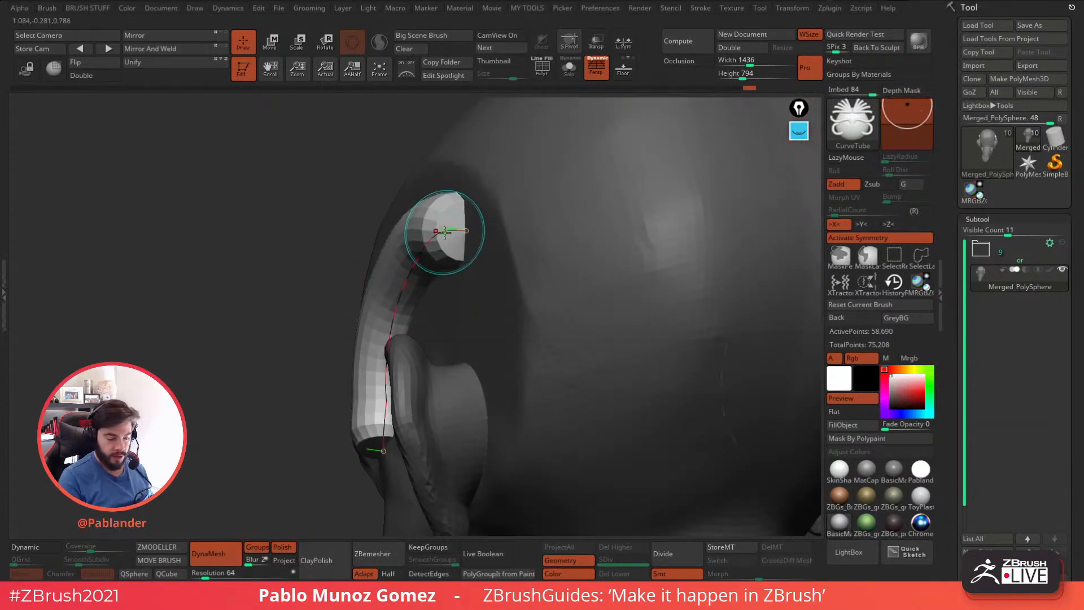
click(445, 232)
click(513, 270)
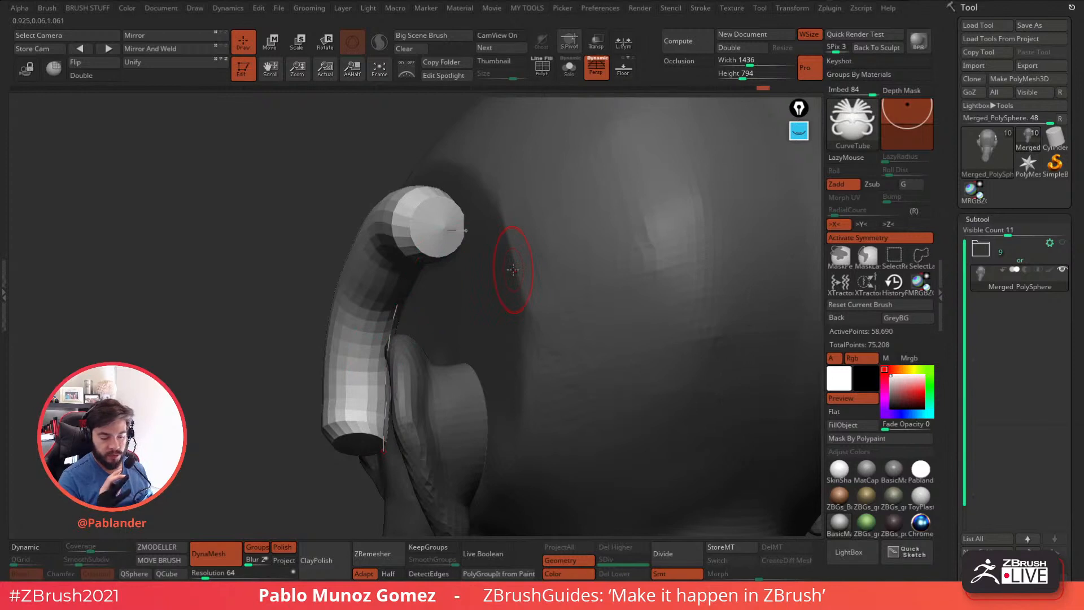
Lower the brush depth to Imbed -42 and update the temple tube again.
drag(907, 107, 908, 134)
click(444, 231)
click(445, 231)
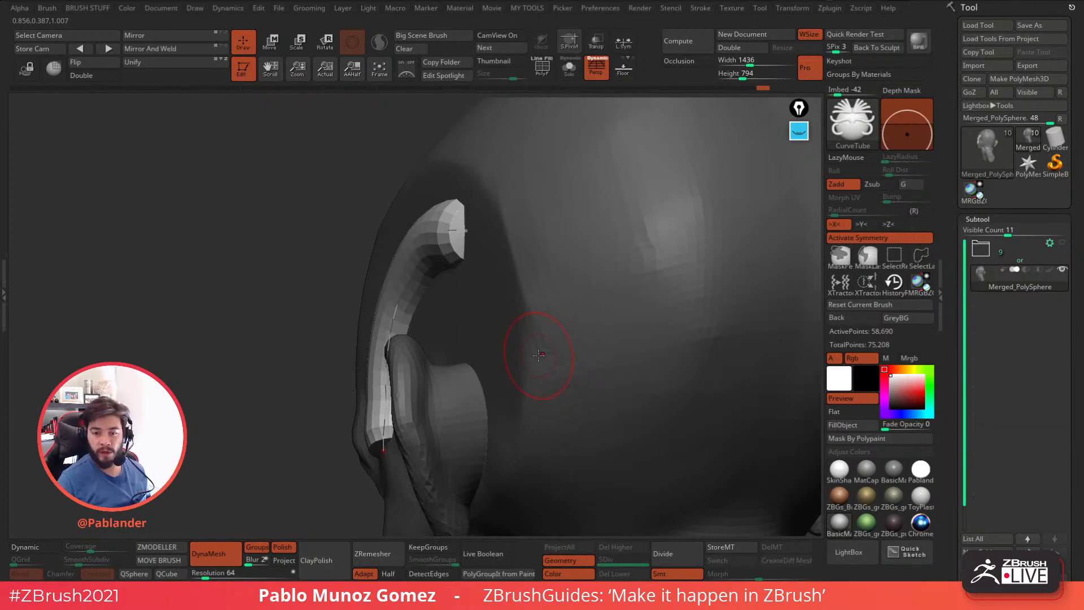
Set the brush depth to Imbed -19 and undo the temple tube.
drag(908, 134, 908, 129)
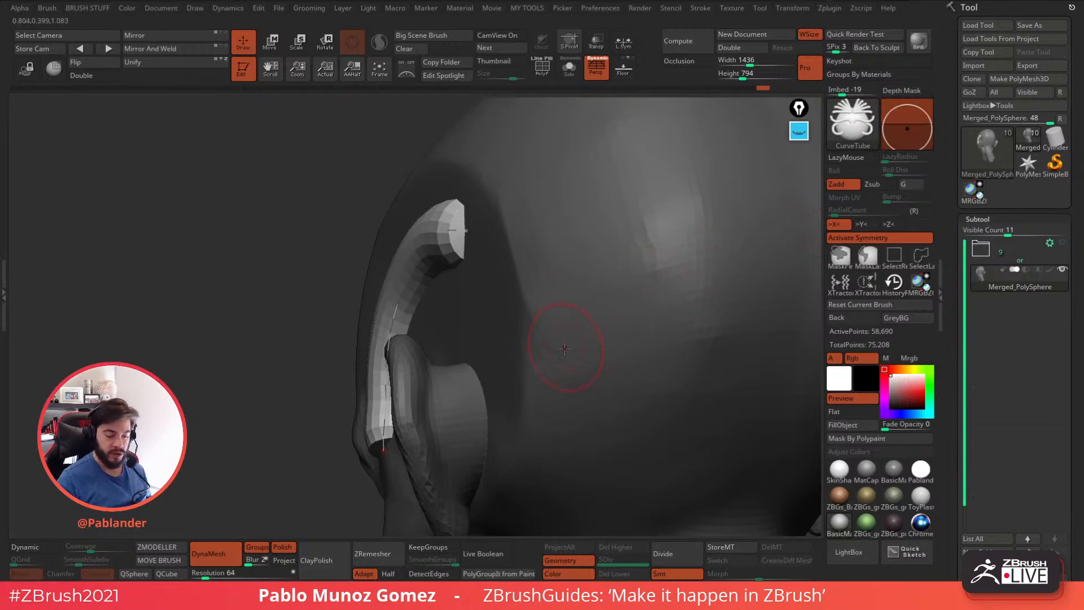
right_drag(528, 327, 588, 310)
key(ctrl+z)
key(ctrl+z)
key(ctrl+z)
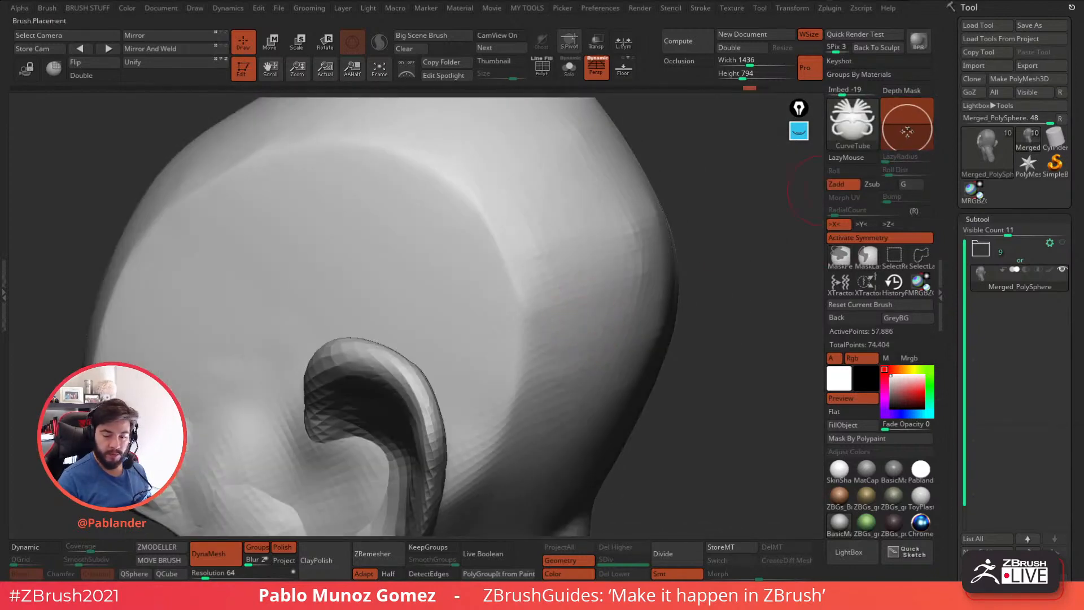
Draw a mirrored tube from below the ear to the base of the neck and adjust the positions of its ends.
right_drag(748, 313, 638, 296)
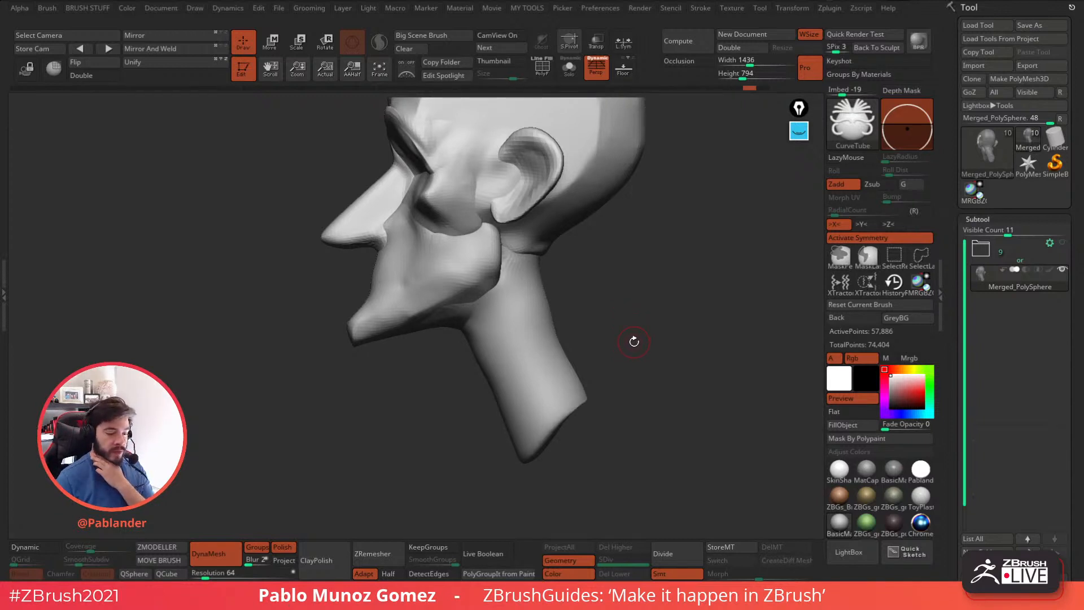
drag(508, 226, 525, 453)
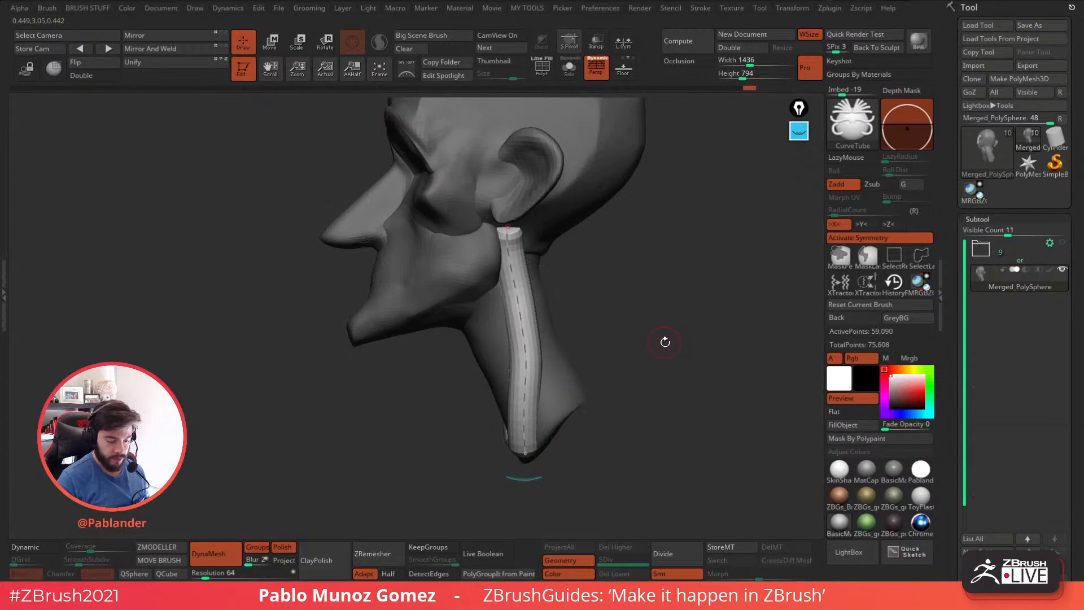
drag(508, 227, 506, 218)
drag(592, 384, 586, 395)
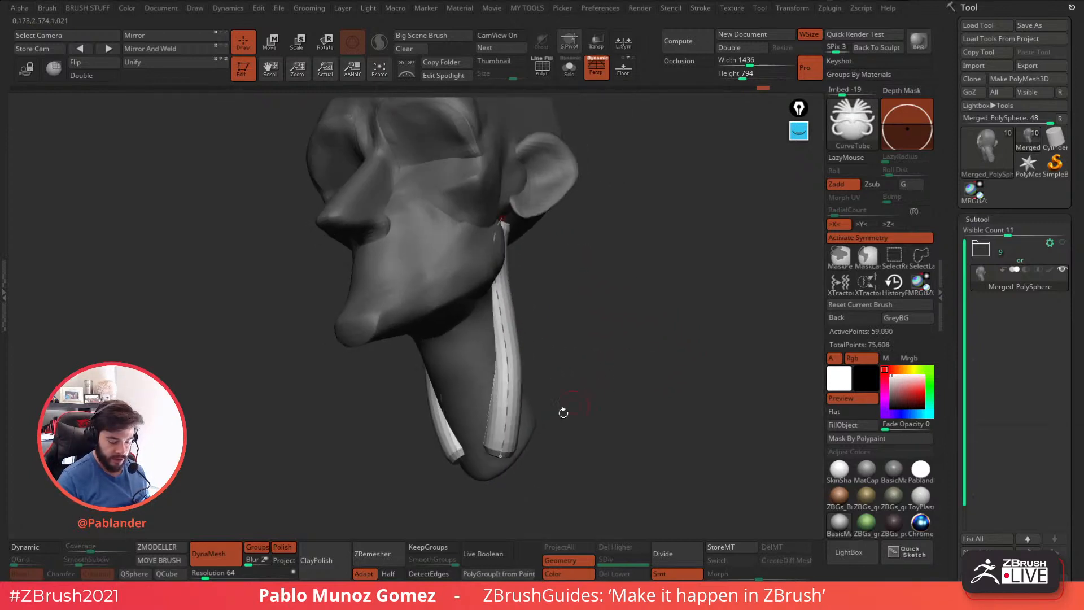
drag(501, 455, 498, 465)
drag(628, 364, 577, 366)
drag(491, 227, 484, 222)
drag(645, 343, 602, 277)
drag(655, 243, 662, 310)
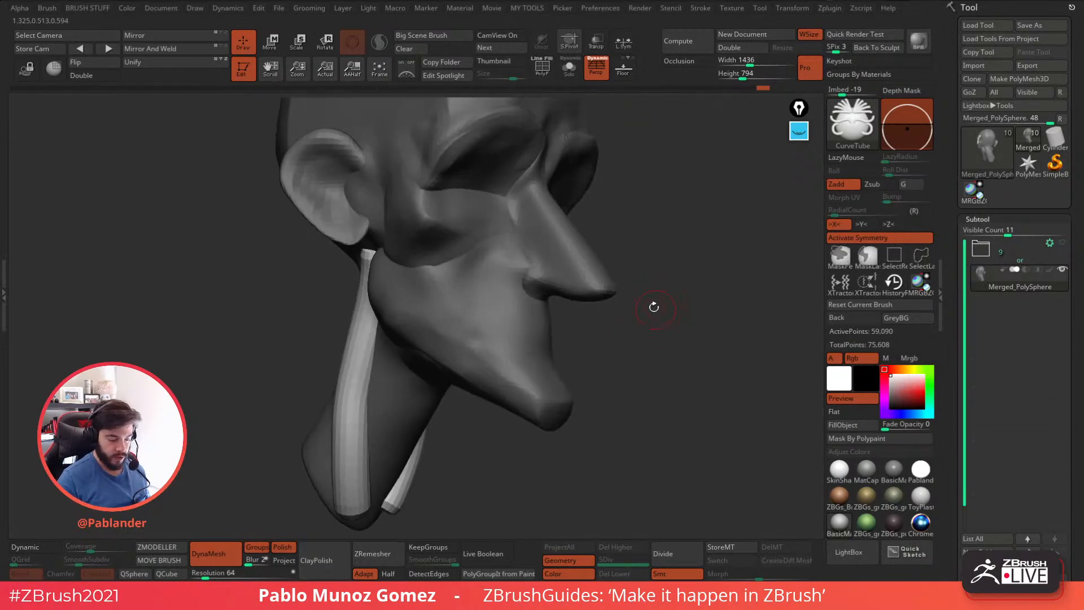
Draw a short mirrored tube around the side of the nose to form the nostrils.
drag(671, 267, 539, 318)
scroll(560, 263, up, 2)
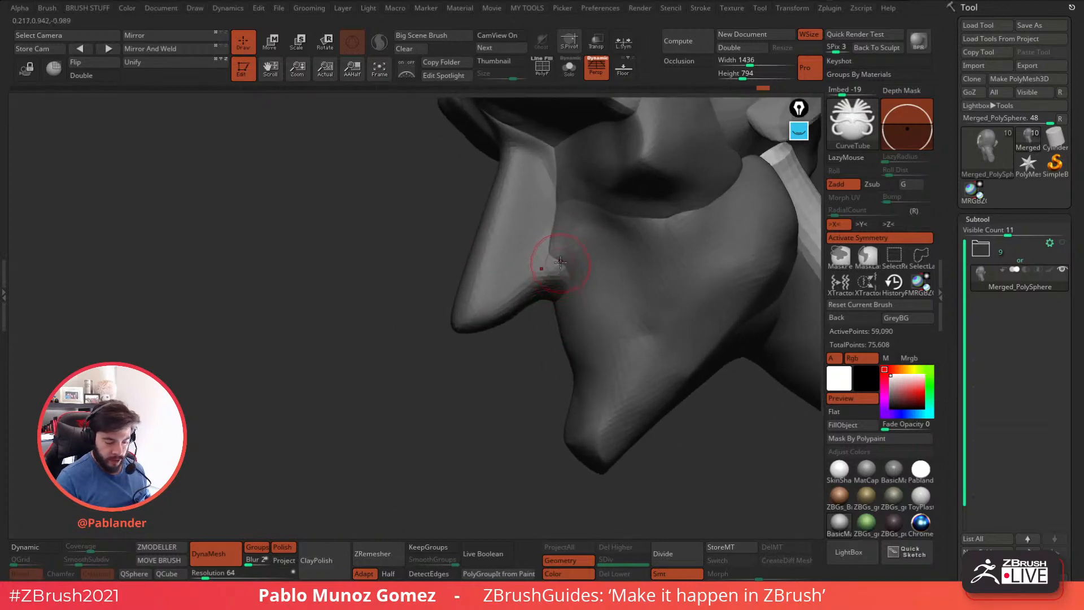
drag(509, 282, 498, 289)
drag(472, 395, 638, 316)
Adjust the brush size and draw a curved tube across the mouth area for the lower lip.
key(space)
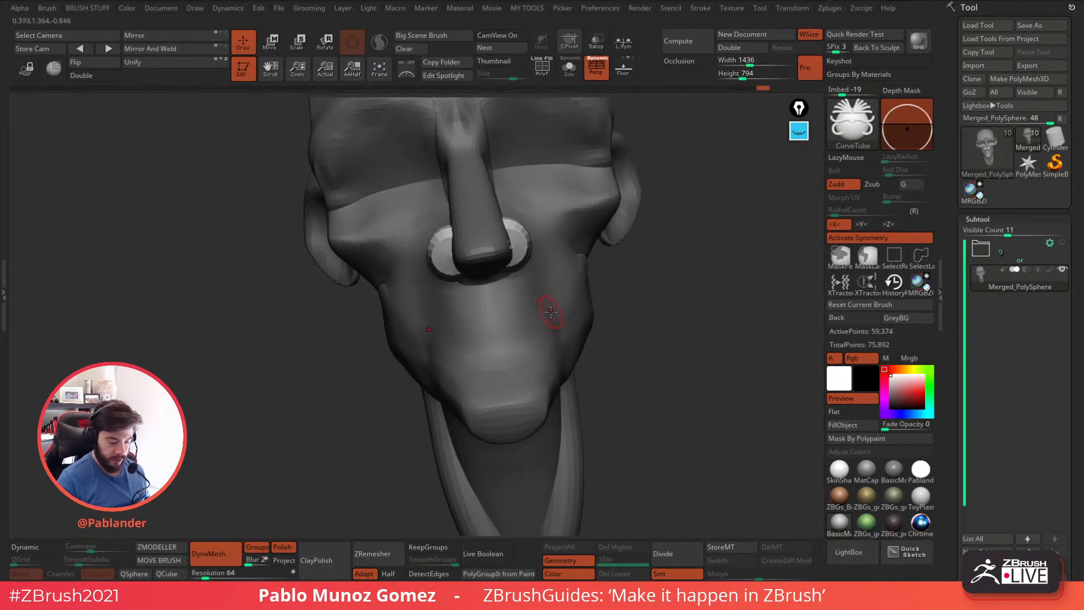
mouse_move(487, 350)
mouse_down()
mouse_move(551, 330)
mouse_move(494, 350)
mouse_up()
key(ctrl+z)
key(ctrl+z)
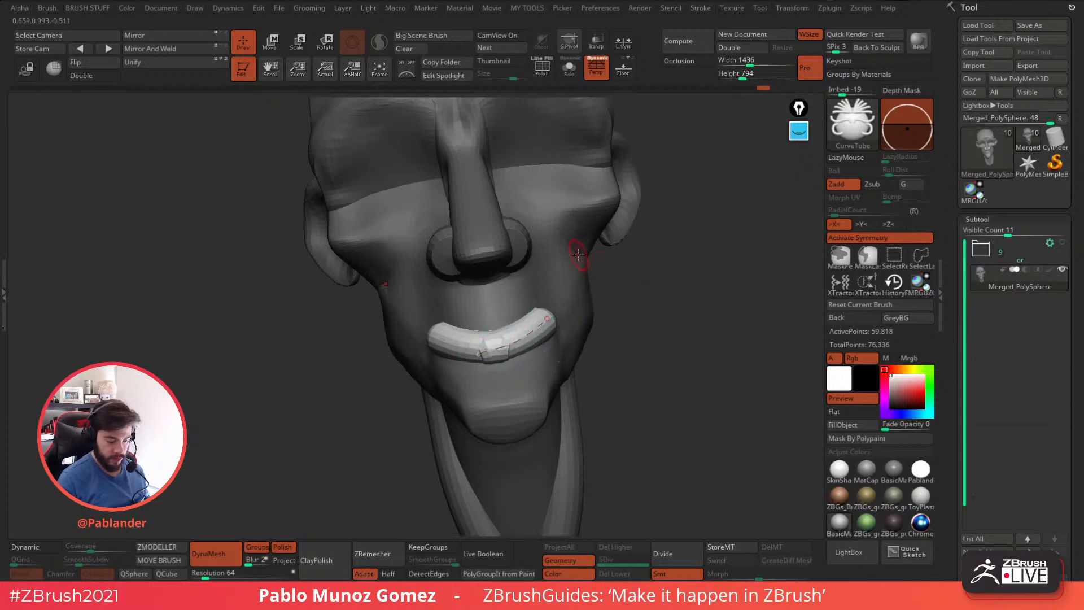
Draw a thinner tube just above the lower lip to form the upper lip.
drag(550, 310, 482, 319)
key(ctrl+z)
key(space)
key(ctrl+z)
Try drawing arched, mirrored upper-eyelid tubes across the eye sockets at several brush sizes, undoing each attempt.
mouse_move(627, 321)
mouse_down()
mouse_move(698, 313)
mouse_move(693, 301)
mouse_move(649, 305)
mouse_move(628, 336)
mouse_move(646, 322)
mouse_move(590, 319)
mouse_up()
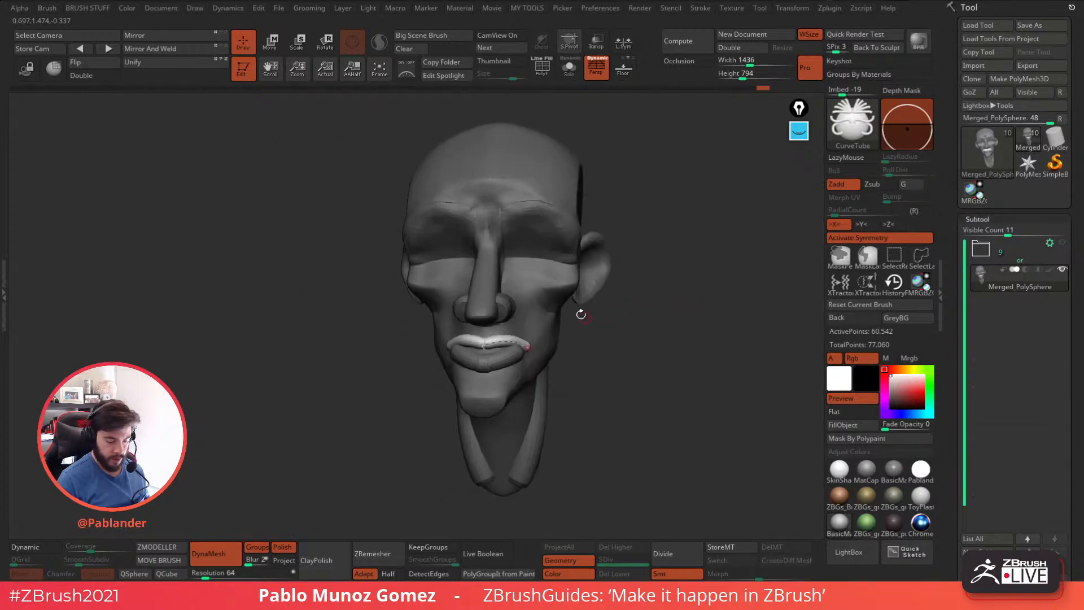
drag(576, 280, 561, 325)
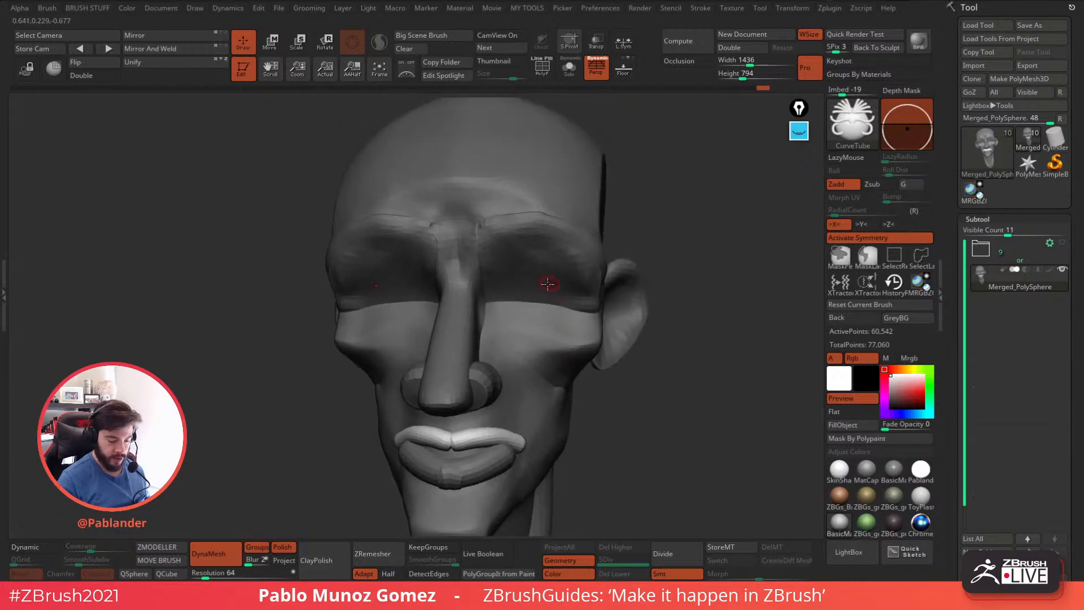
key(space)
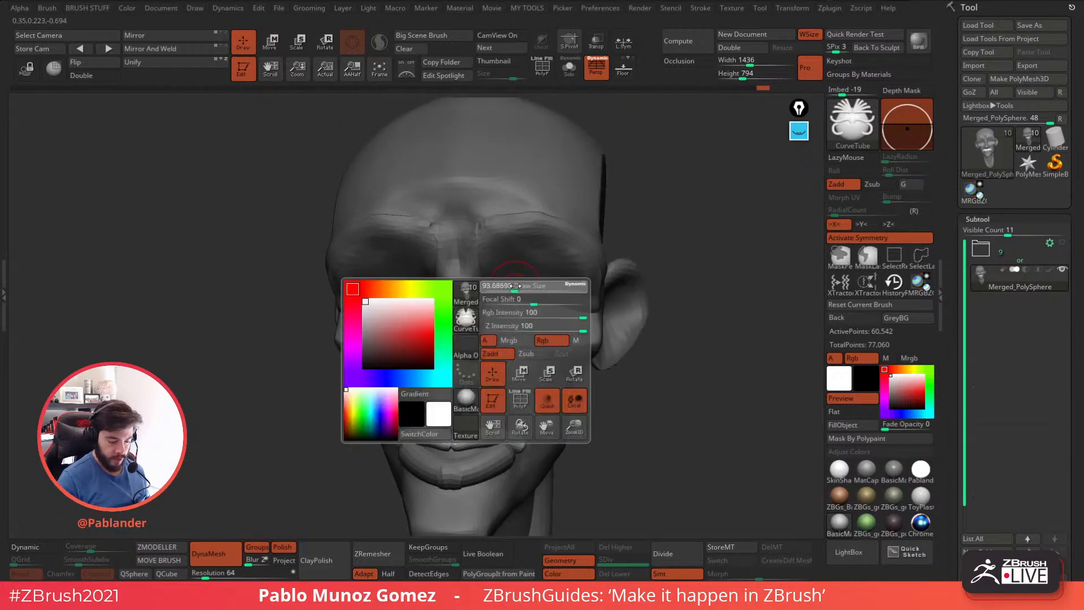
drag(581, 294, 587, 301)
key(ctrl+z)
right_drag(537, 293, 543, 293)
mouse_move(496, 300)
mouse_down()
mouse_move(548, 288)
mouse_move(586, 319)
mouse_up()
key(ctrl+z)
key(space)
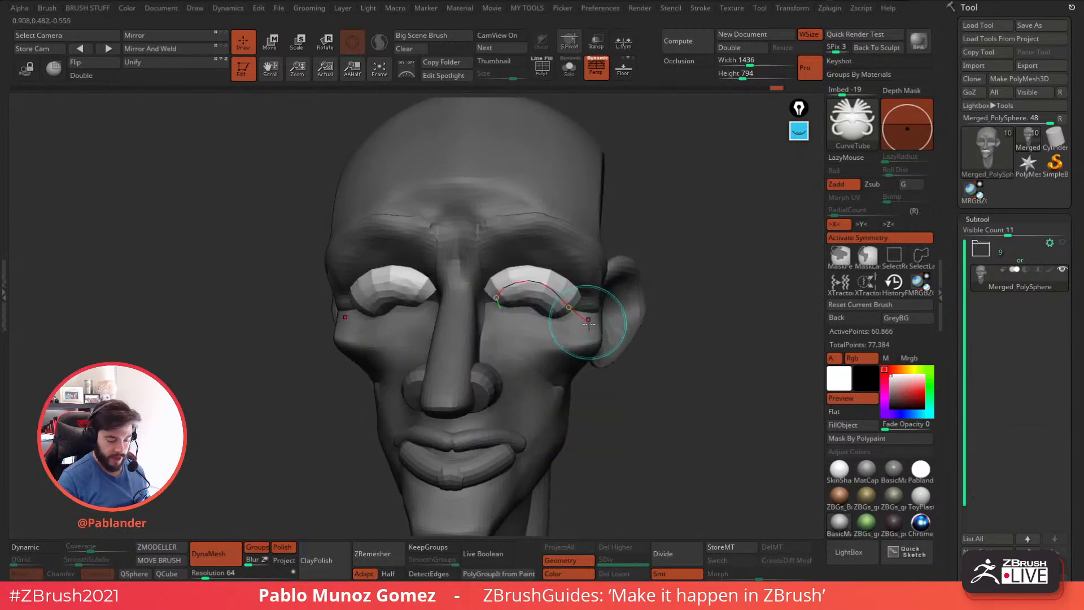
key(ctrl+z)
Try shorter mirrored eyelid tubes with a reshaped curve, then undo them.
right_drag(551, 287, 557, 287)
key(space)
mouse_move(496, 300)
mouse_down()
mouse_move(515, 281)
mouse_move(571, 317)
mouse_up()
drag(696, 298, 660, 299)
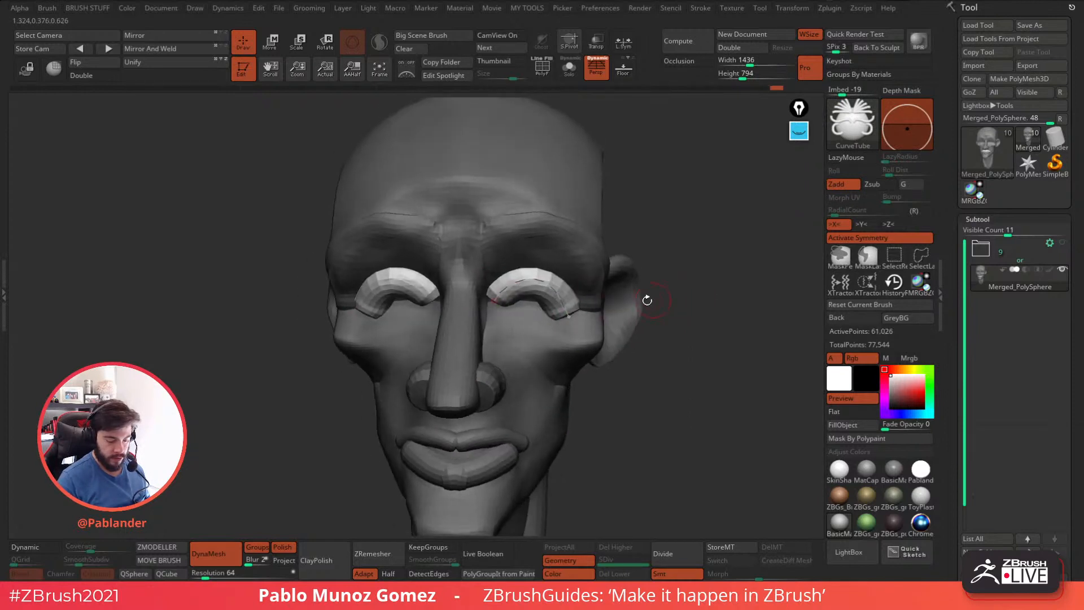
mouse_move(563, 303)
mouse_down()
mouse_move(569, 293)
mouse_move(556, 287)
mouse_up()
mouse_move(633, 317)
mouse_down()
mouse_move(711, 325)
mouse_move(667, 317)
mouse_up()
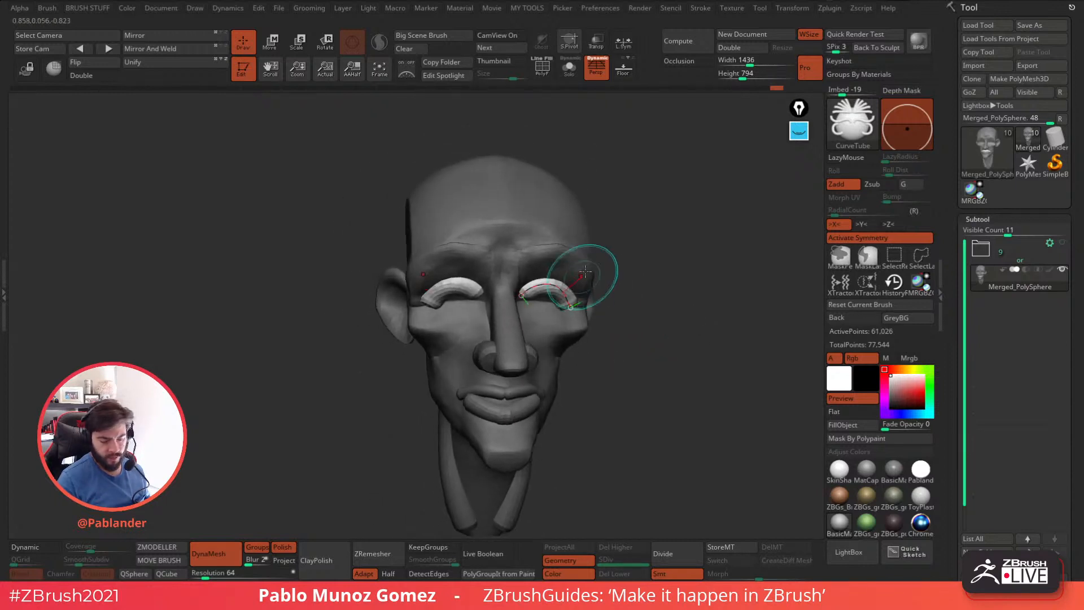
key(ctrl+z)
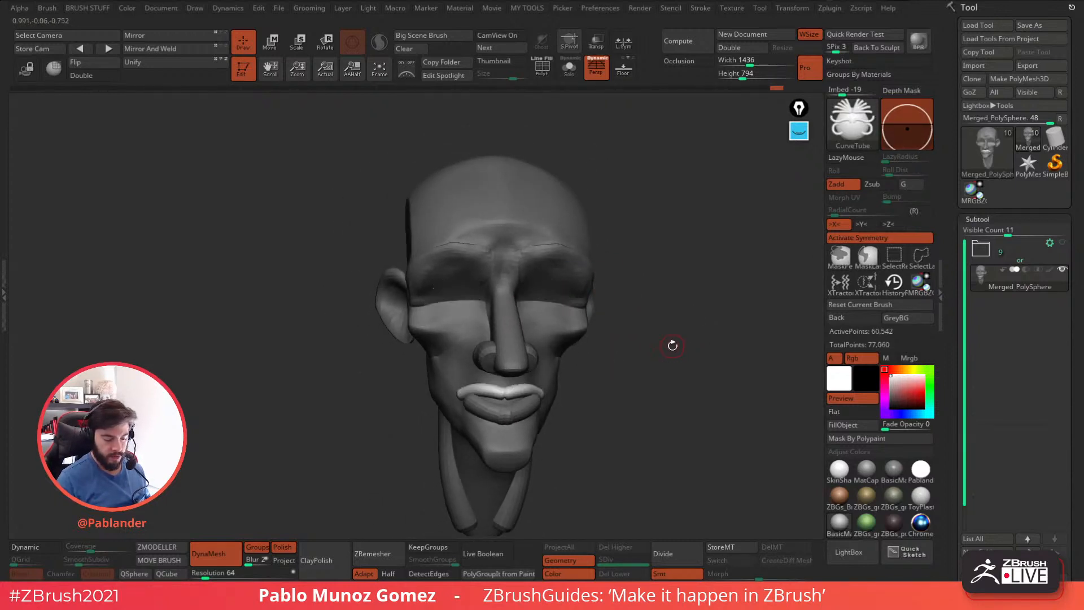
Draw a mirrored nasolabial fold tube from beside the nostril down around the corner of the mouth.
drag(666, 346, 628, 345)
ctrl+right_drag(489, 329, 467, 346)
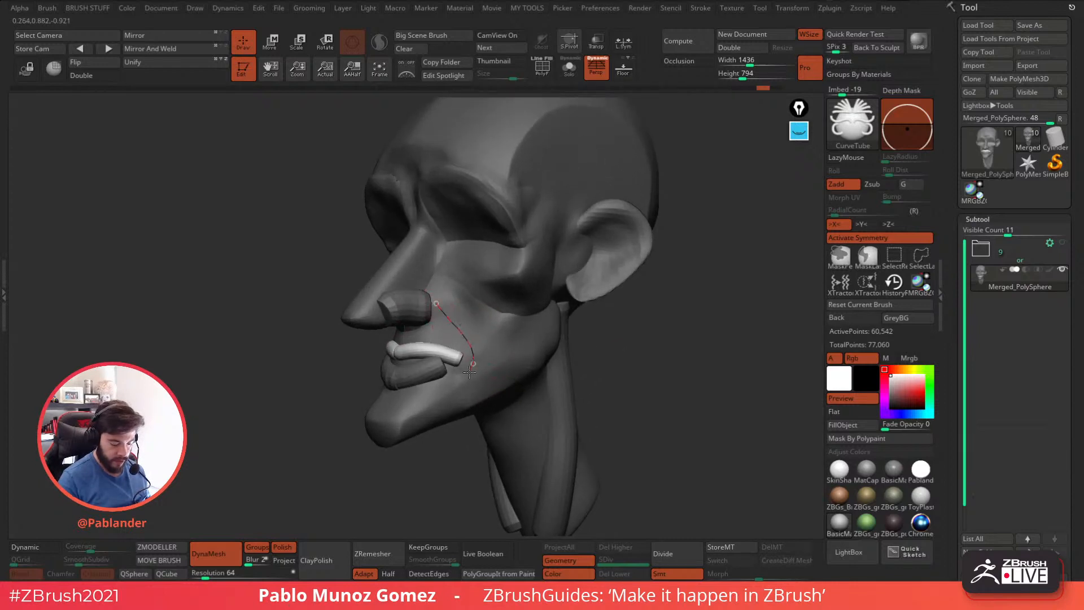
drag(471, 370, 449, 389)
Draw a short mirrored tube on the front of the throat below the chin and clear the mask from the head.
mouse_move(628, 376)
mouse_down()
mouse_move(685, 369)
mouse_move(584, 336)
mouse_up()
mouse_move(648, 347)
mouse_down()
mouse_move(635, 338)
mouse_move(653, 320)
mouse_move(521, 388)
mouse_move(649, 346)
mouse_move(562, 357)
mouse_move(583, 345)
mouse_up()
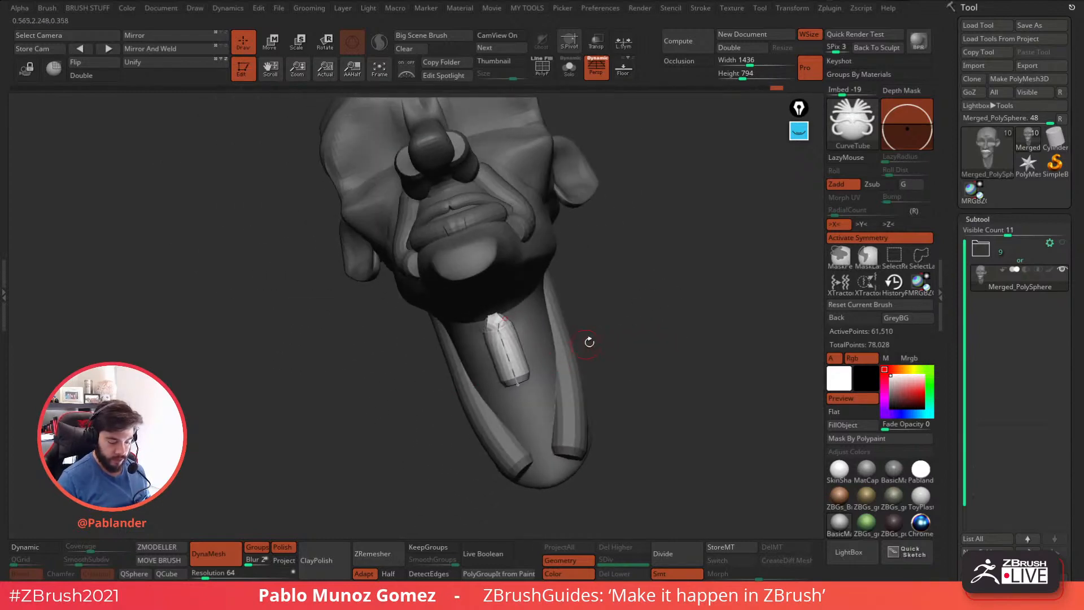
drag(637, 320, 615, 344)
key(ctrl+z)
drag(497, 322, 520, 379)
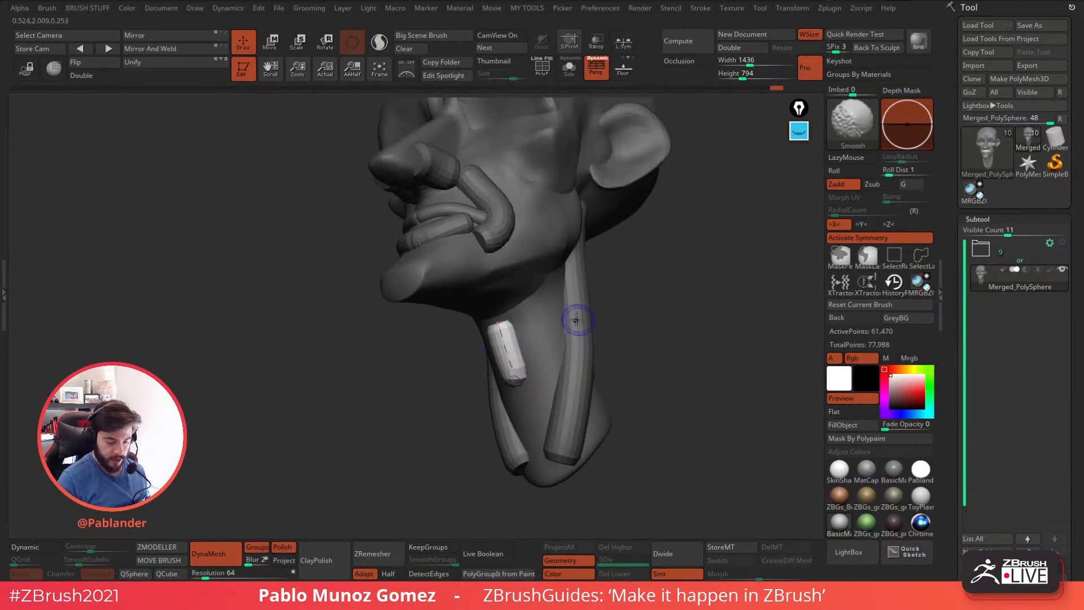
alt+click(584, 295)
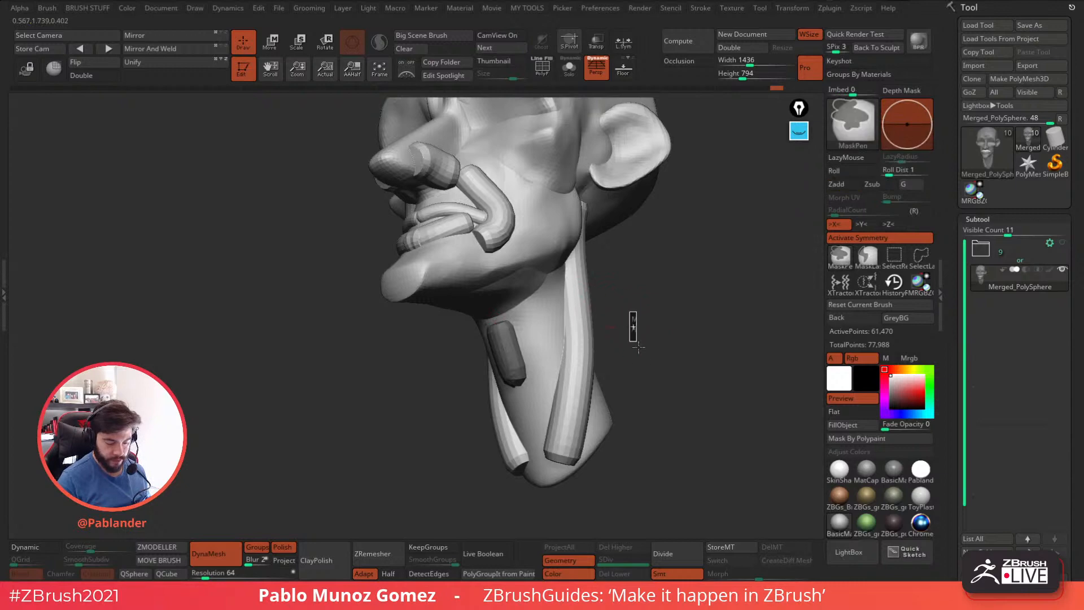
drag(655, 342, 608, 354)
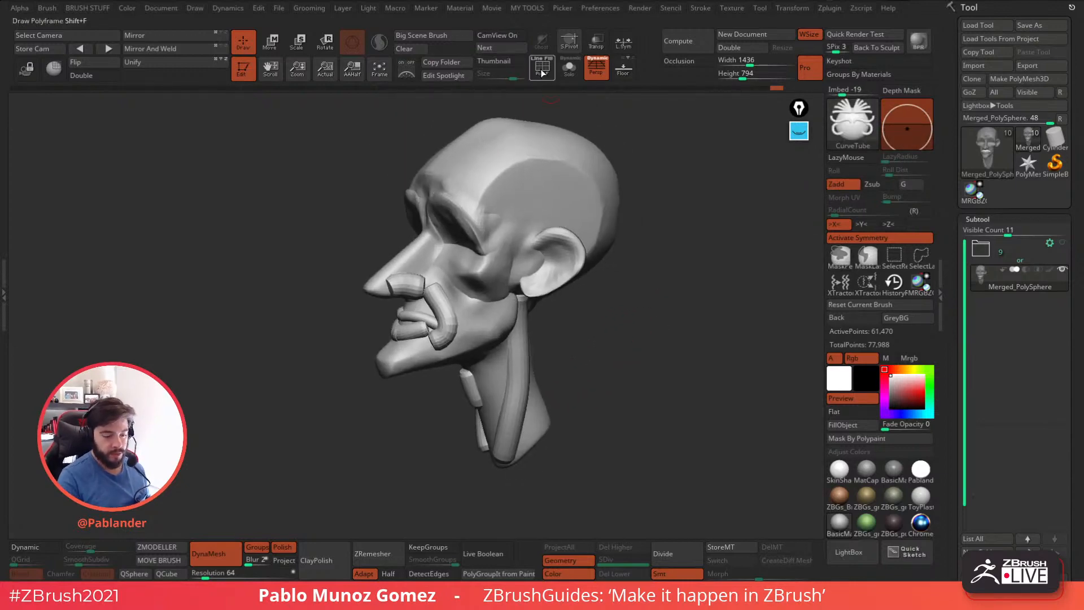
Examine the polygroups of the head and its tubes with the polyframe display, then turn it off.
key(shift+f)
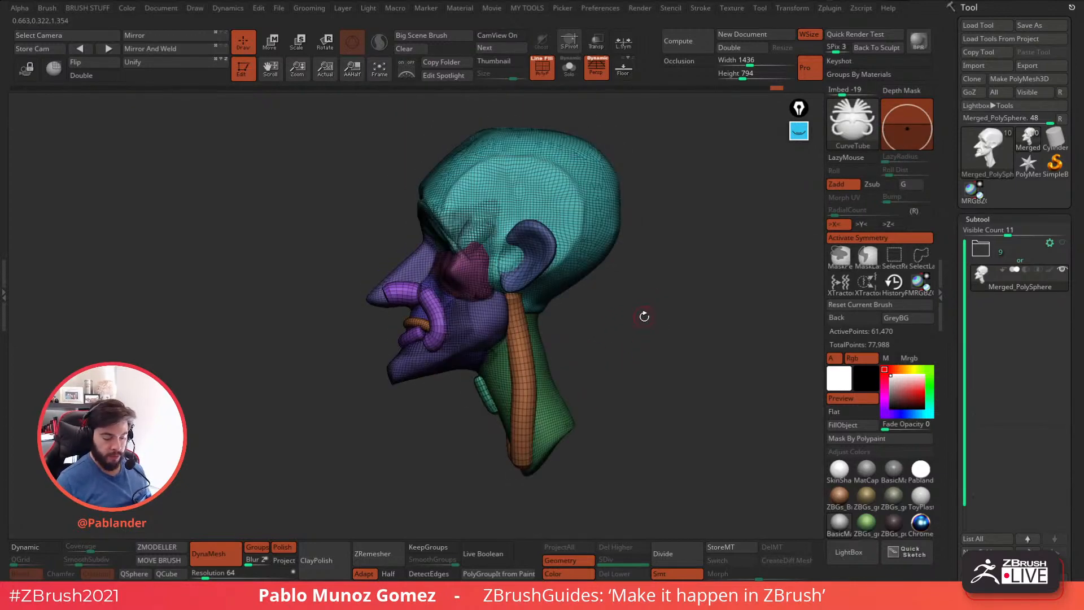
key(shift+f)
drag(587, 316, 638, 314)
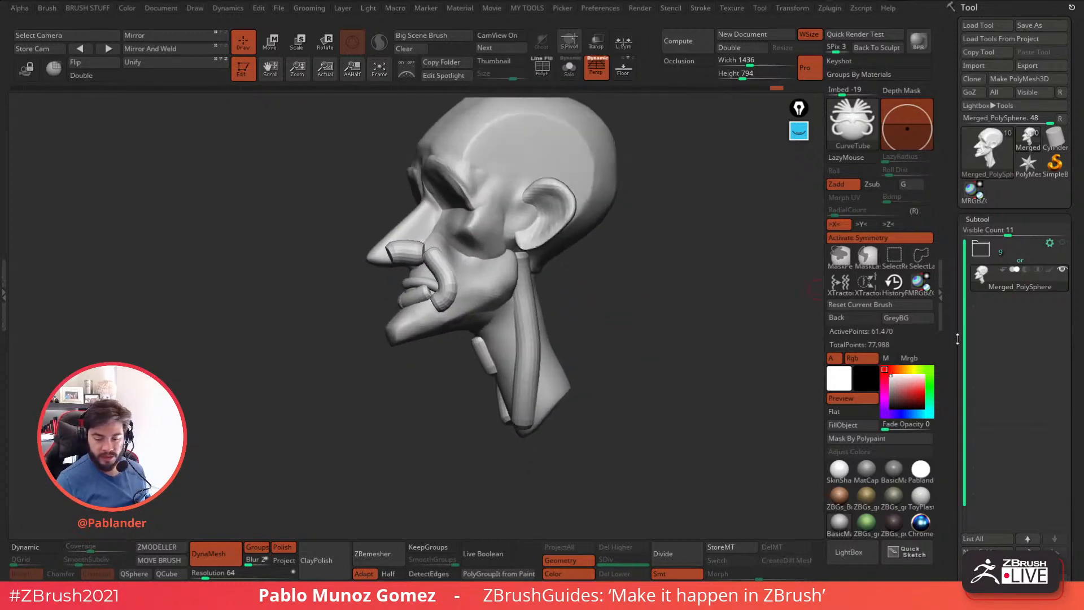
Duplicate the head subtool and bring up its DynaMesh settings in the Geometry options.
drag(957, 343, 958, 122)
click(988, 404)
mouse_move(1044, 60)
mouse_down()
mouse_move(1038, 37)
mouse_move(1029, 66)
mouse_up()
mouse_move(679, 382)
mouse_down()
mouse_move(653, 379)
mouse_move(707, 299)
mouse_up()
mouse_move(725, 209)
mouse_down()
mouse_move(627, 357)
mouse_move(650, 356)
mouse_up()
drag(957, 352, 1006, 289)
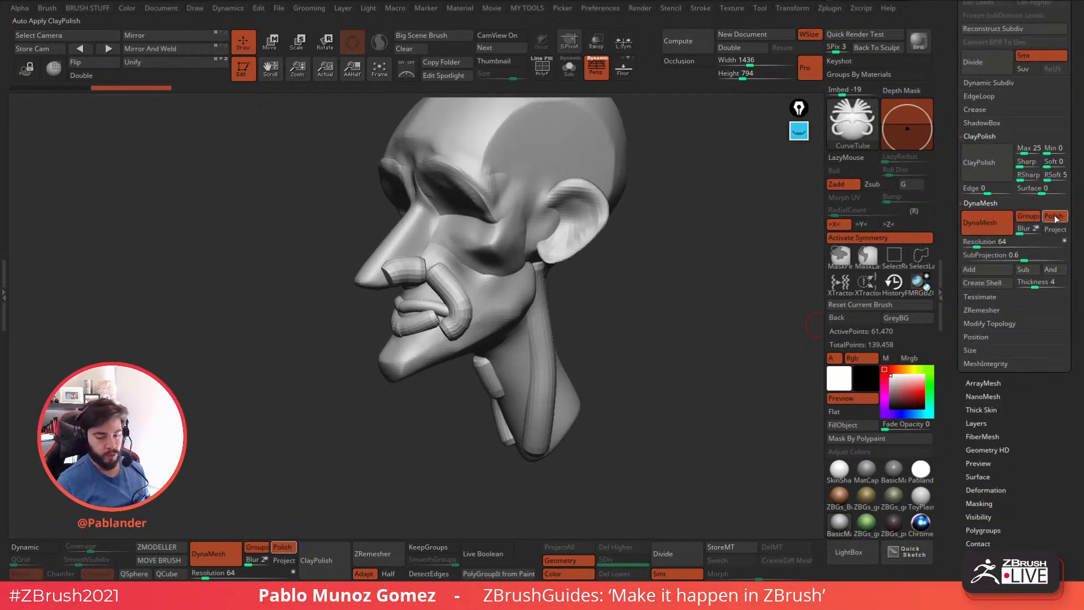
ctrl+drag(650, 278, 644, 313)
key(ctrl+z)
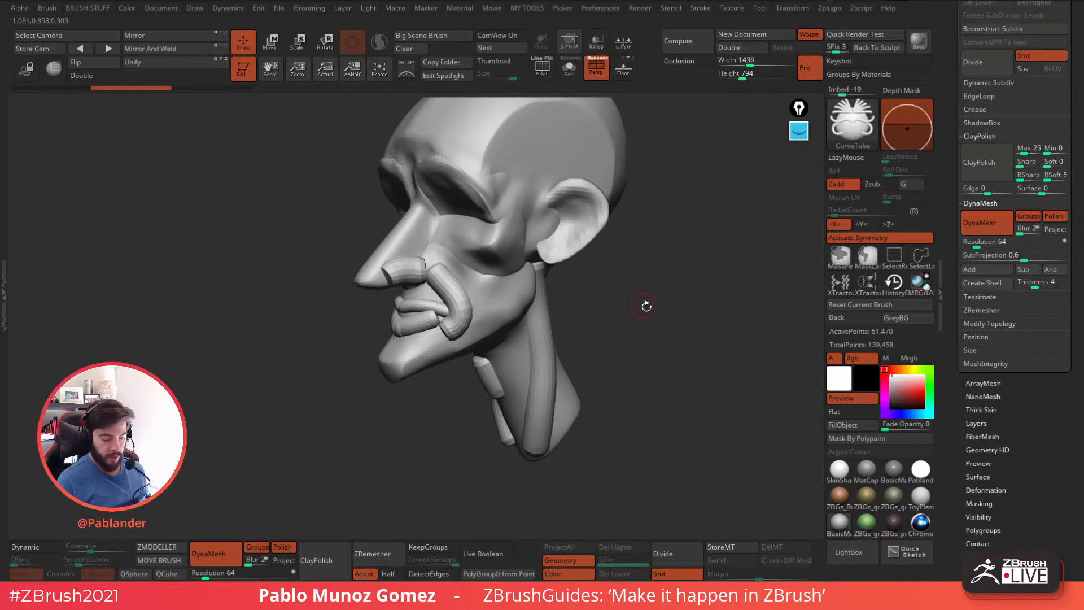
Turn on the polyframe display, isolate the upper-lip tube's polygroup, and restore the visibility of the whole head.
drag(642, 313, 605, 342)
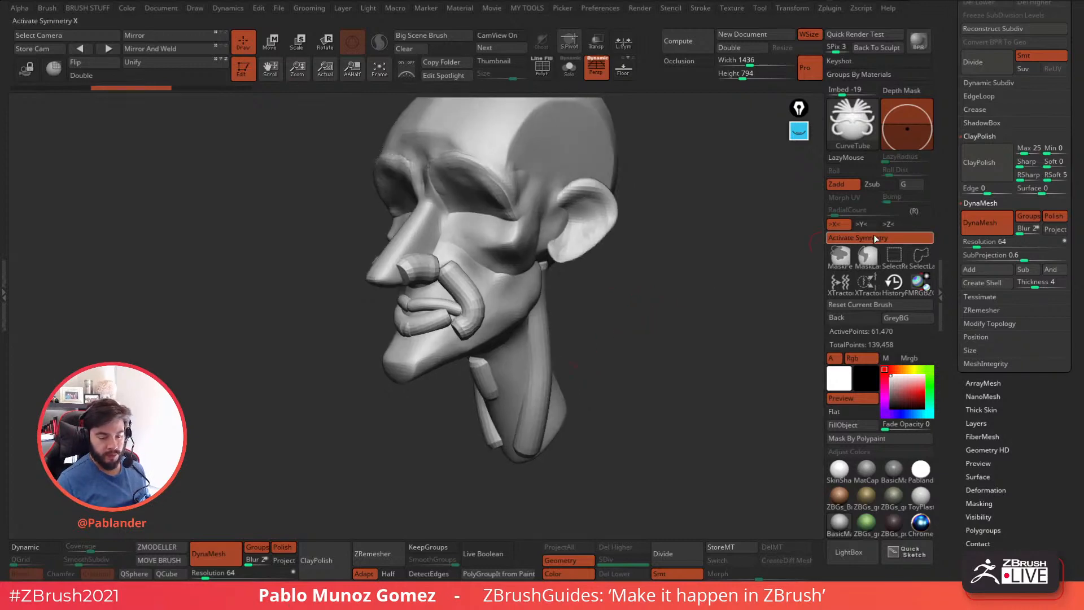
alt+right_drag(423, 333, 438, 341)
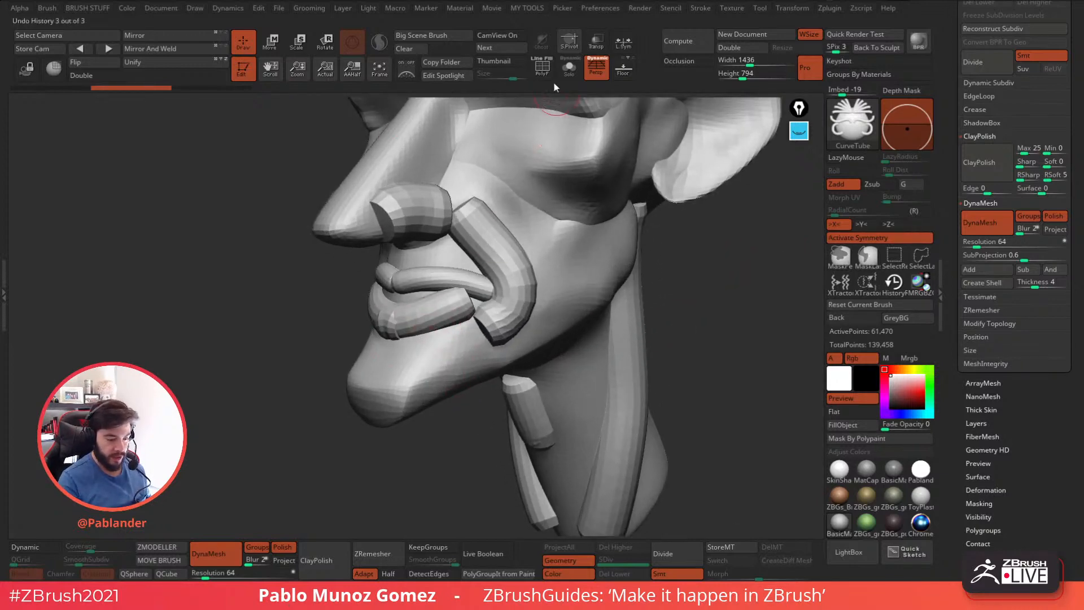
click(543, 69)
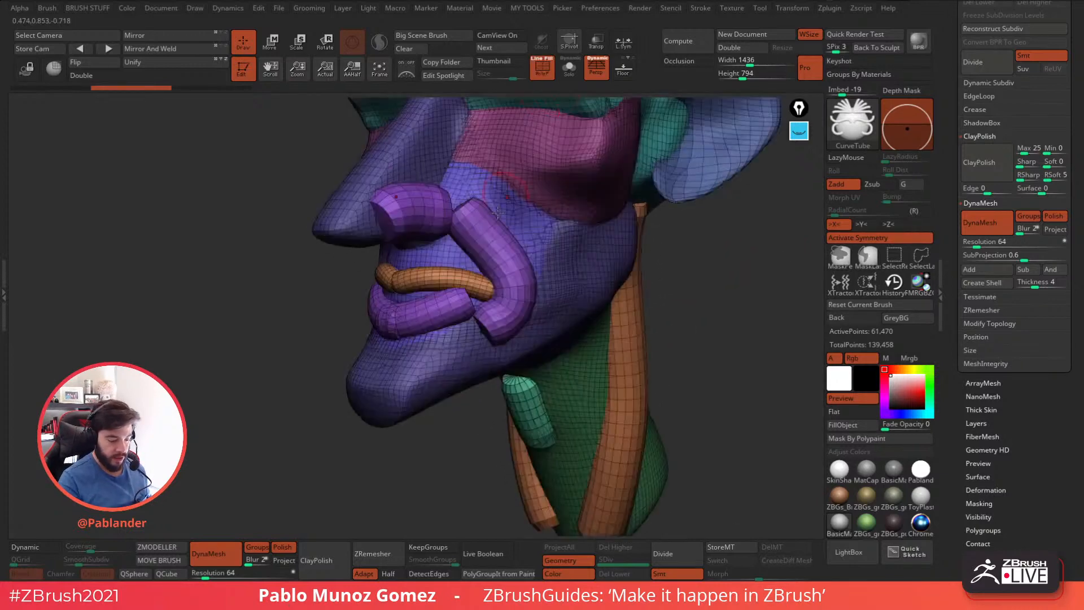
ctrl+shift+click(399, 291)
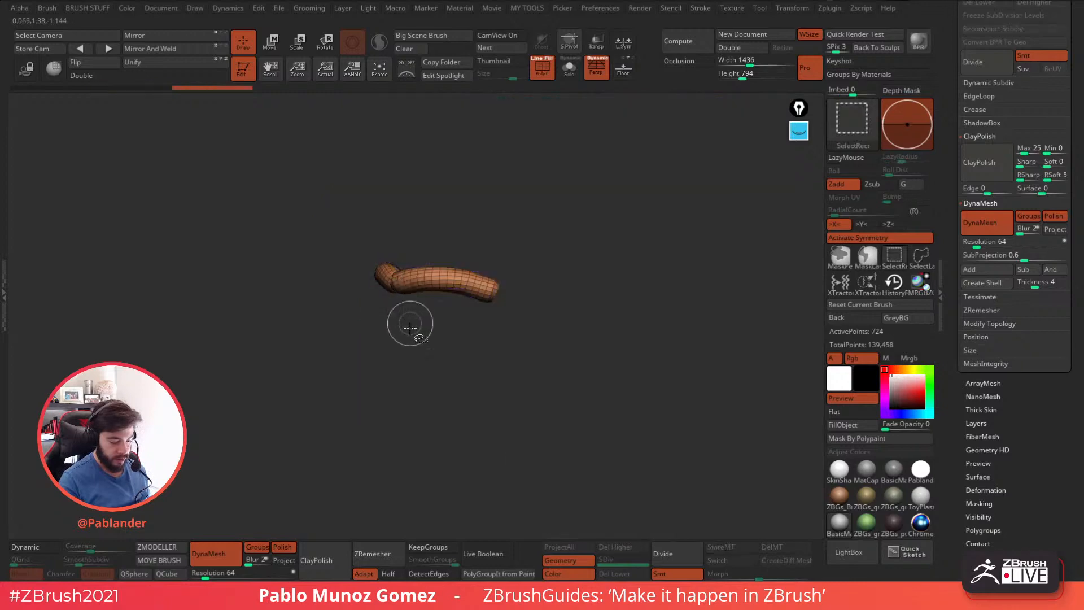
ctrl+shift+click(368, 388)
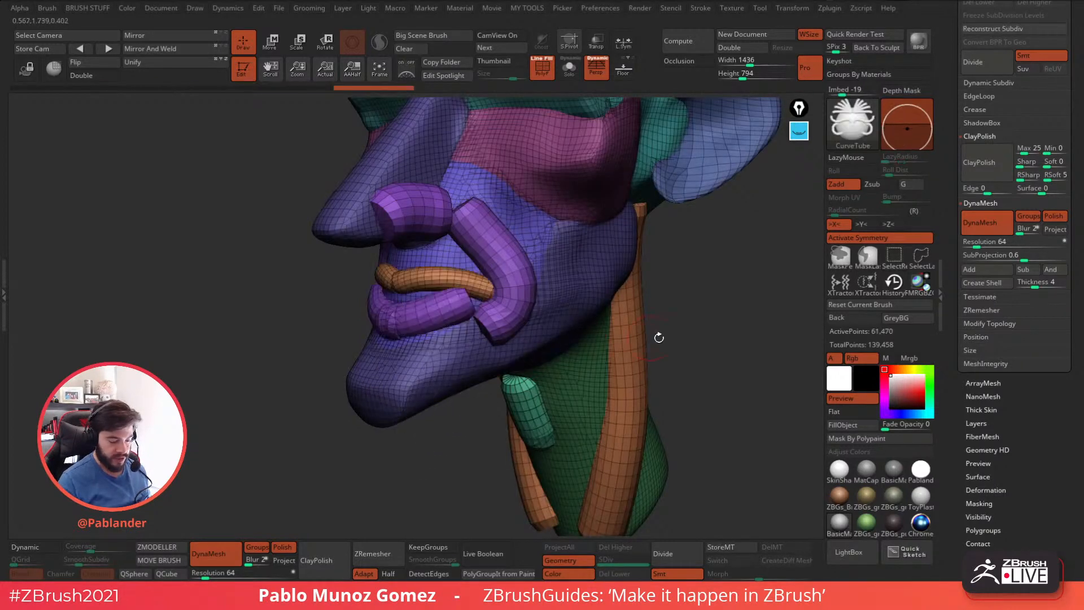
drag(704, 356, 483, 413)
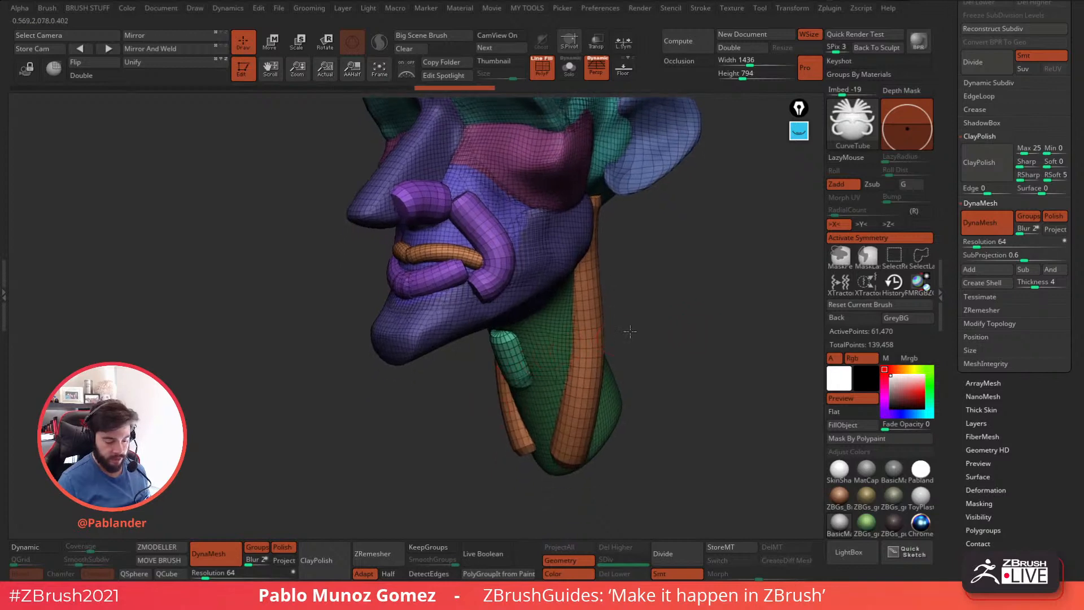
Isolate the polygroup of the short tube on the throat and split it from the head into its own subtool.
shift+drag(622, 336, 446, 387)
alt+drag(561, 348, 614, 308)
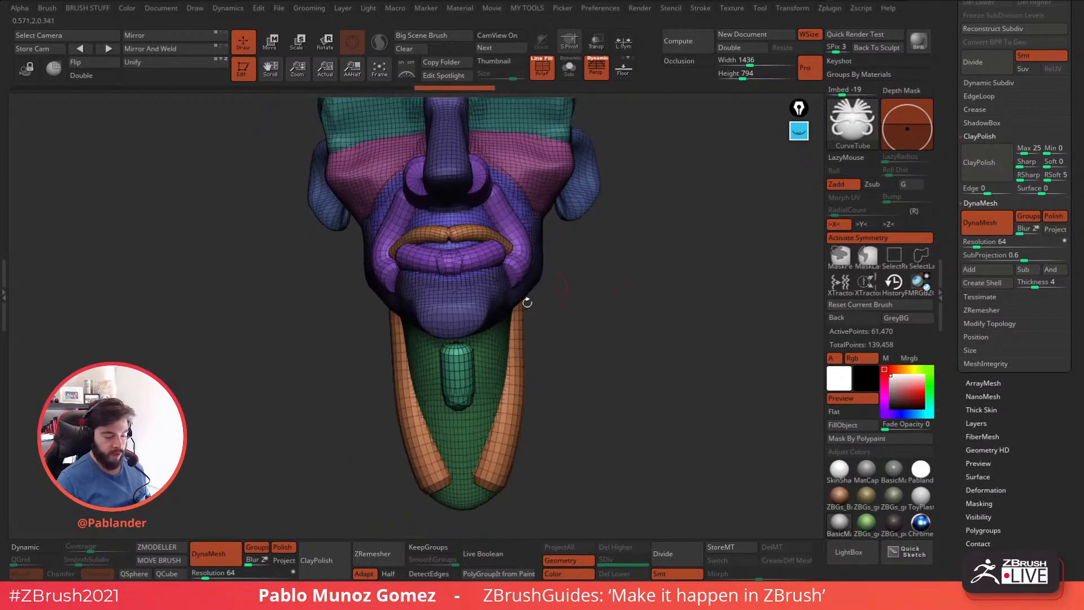
drag(618, 371, 628, 349)
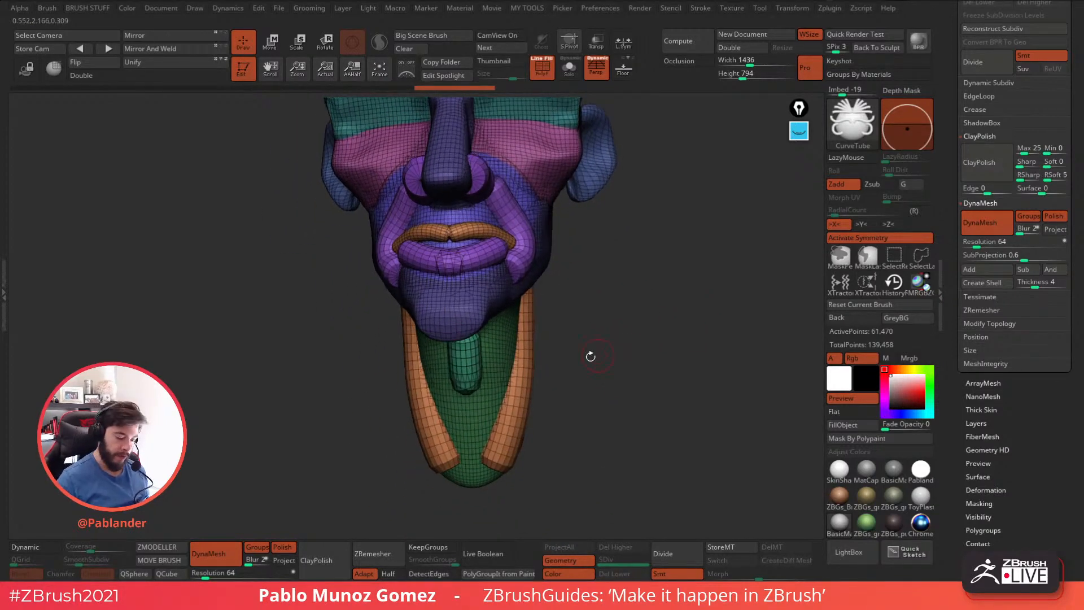
ctrl+shift+click(469, 370)
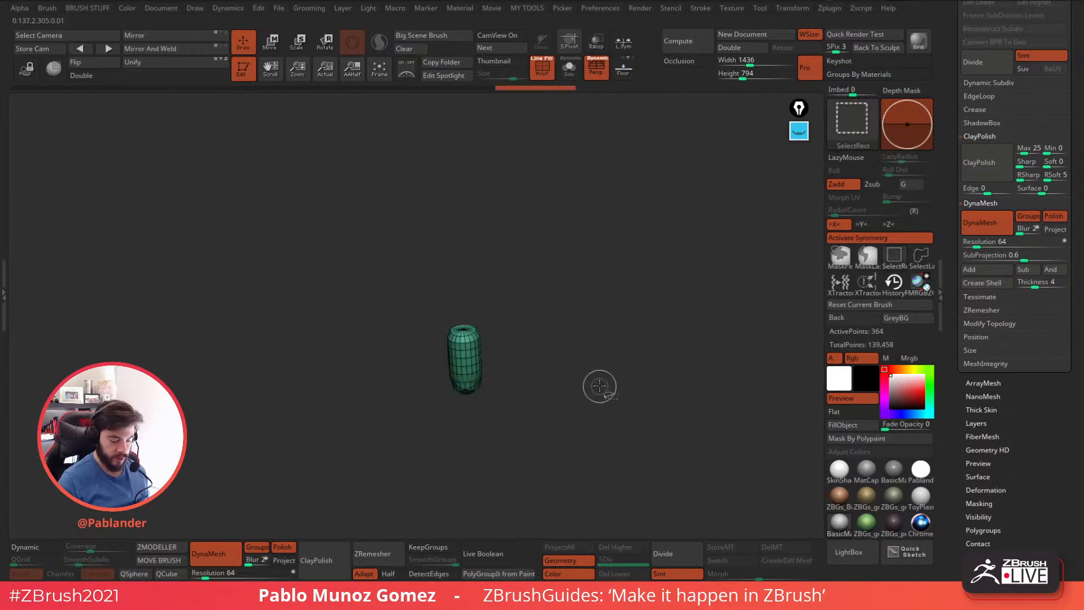
key(1)
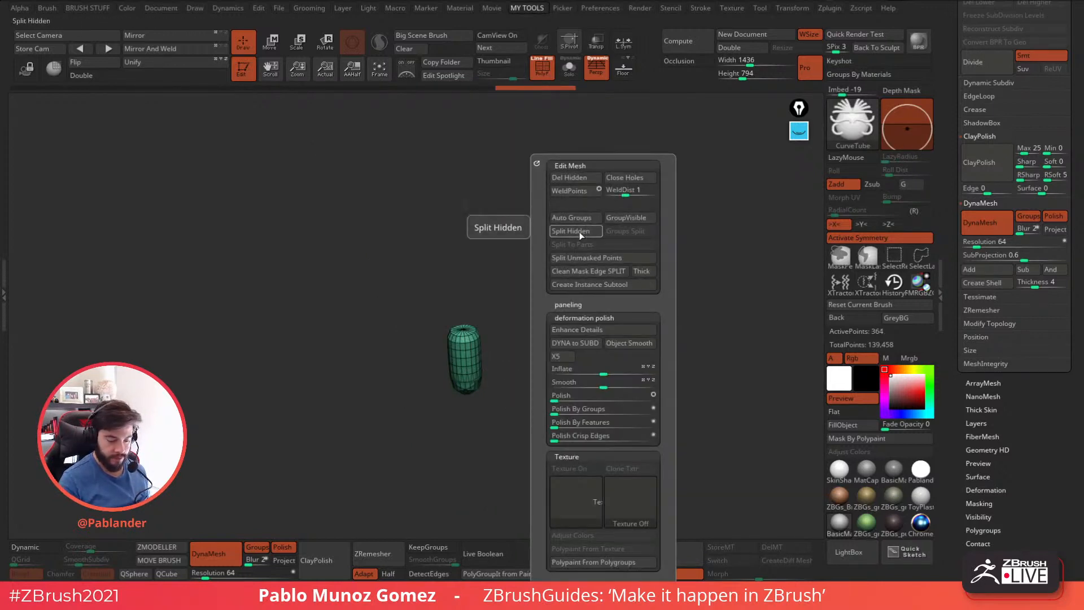
click(580, 232)
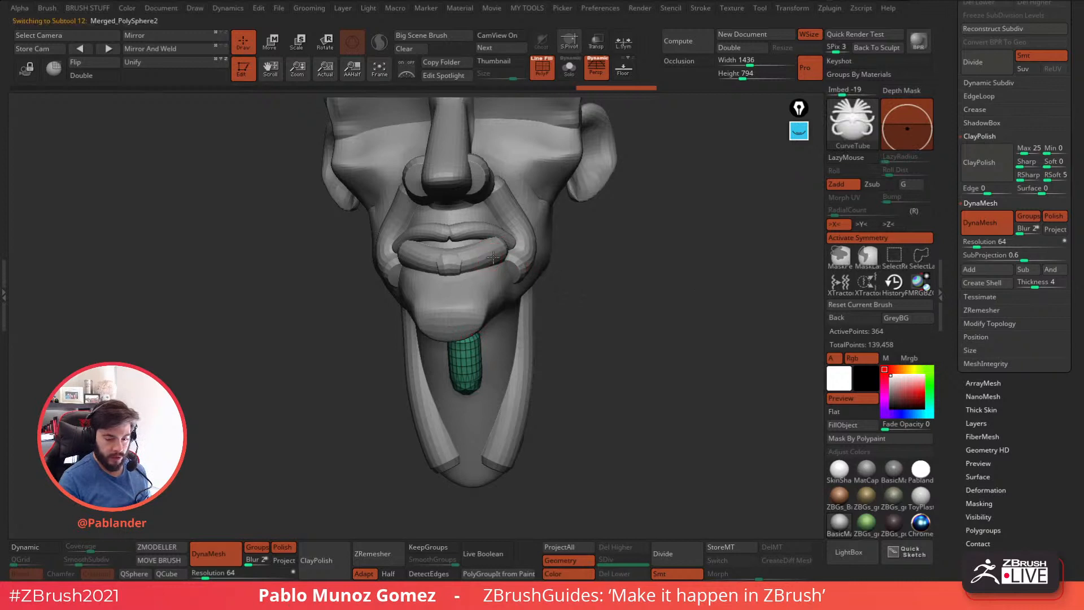
Isolate the lower-lip tube's polygroup on the head and split it into a separate subtool.
key(shift+f)
ctrl+shift+click(463, 255)
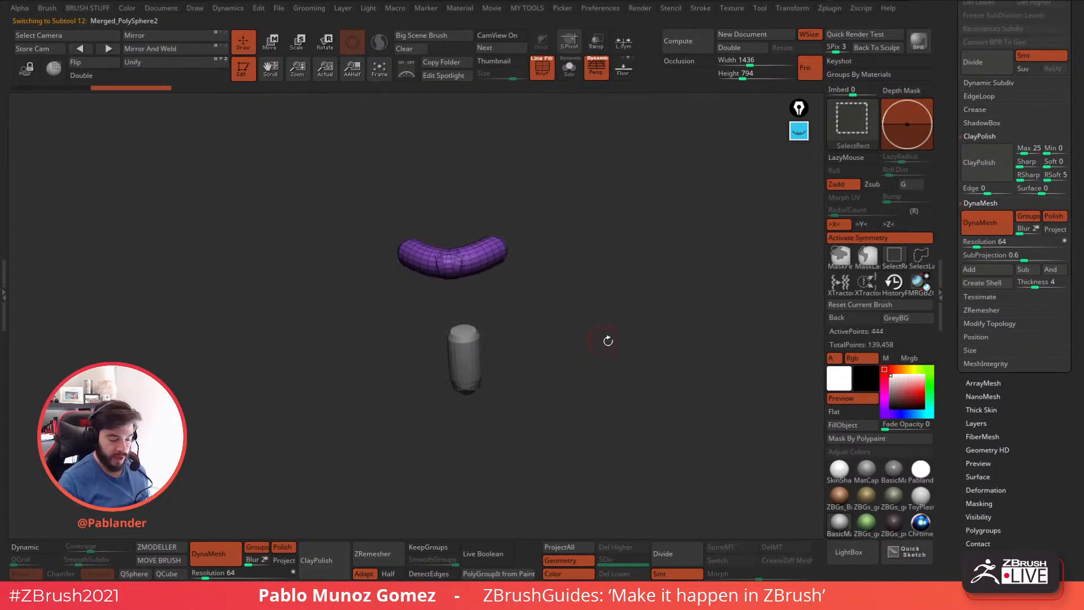
key(1)
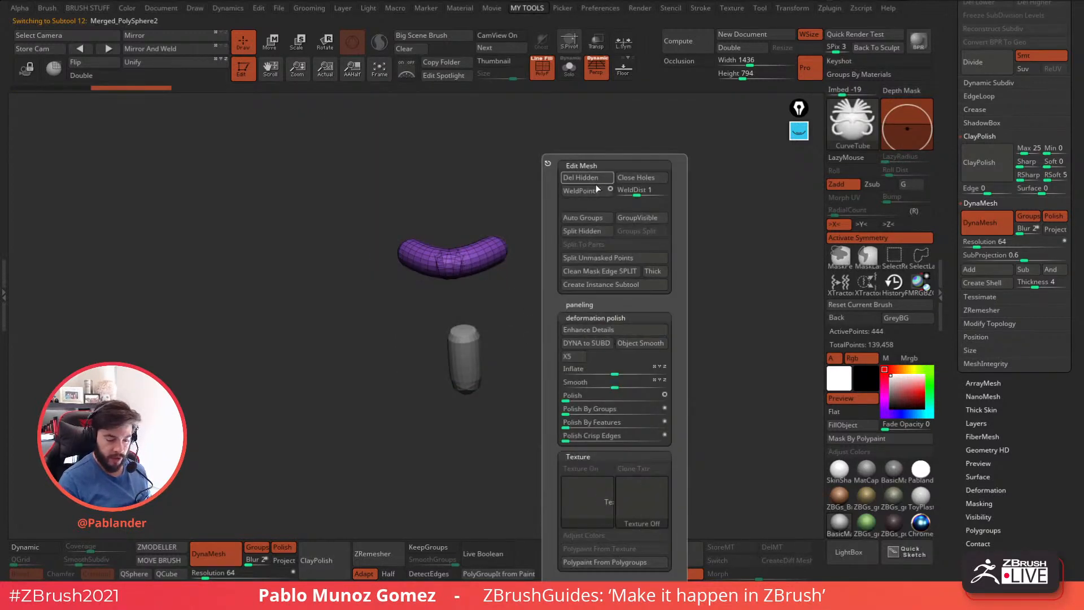
click(593, 232)
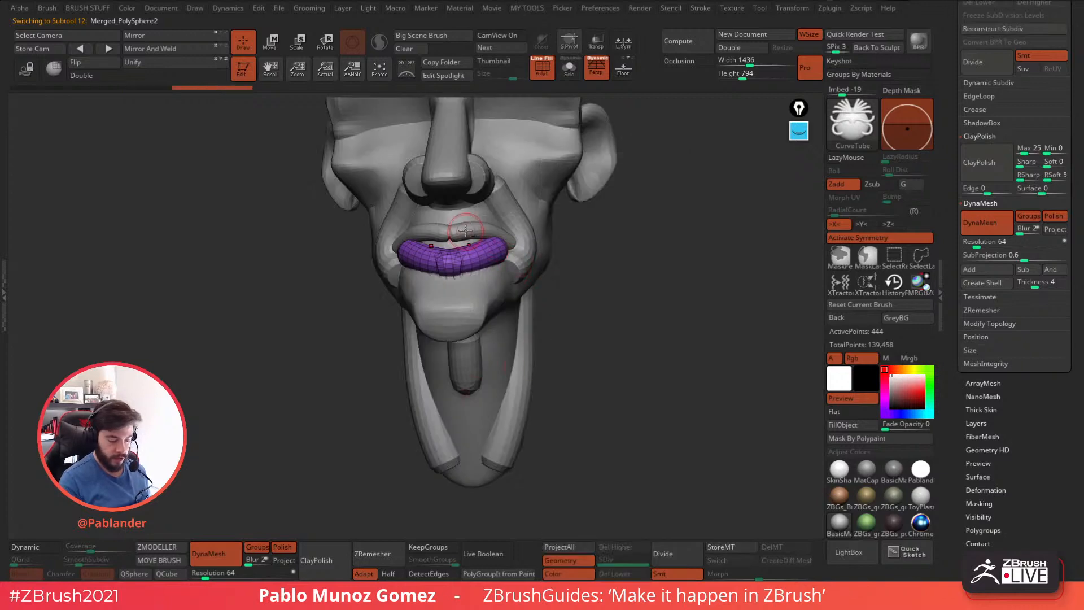
Select the remaining head subtool, isolate its upper-lip tube, and split that tube into a separate subtool.
alt+click(466, 232)
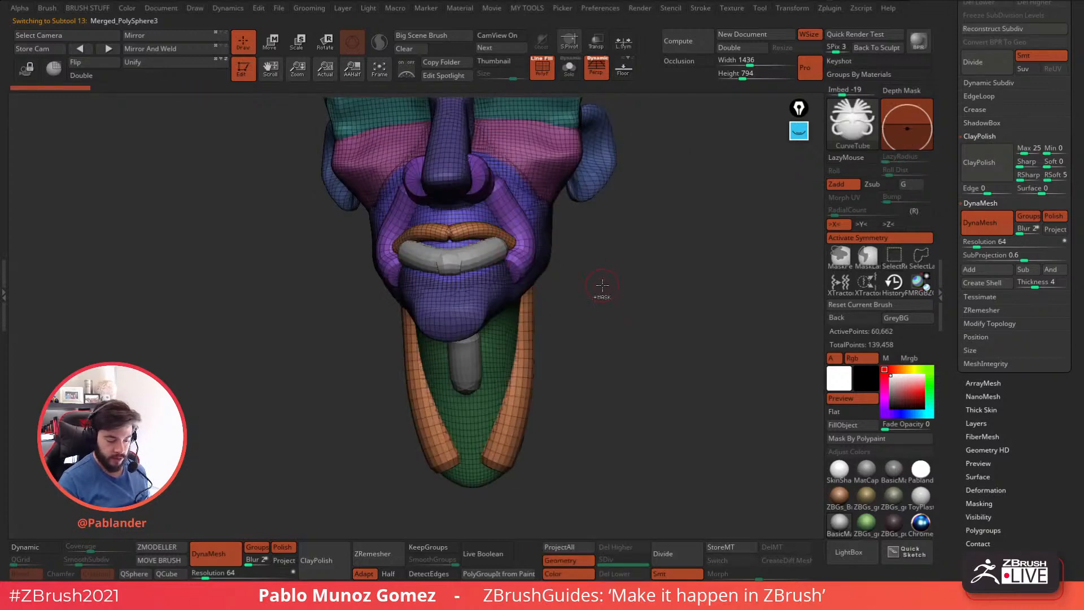
ctrl+shift+click(511, 253)
key(1)
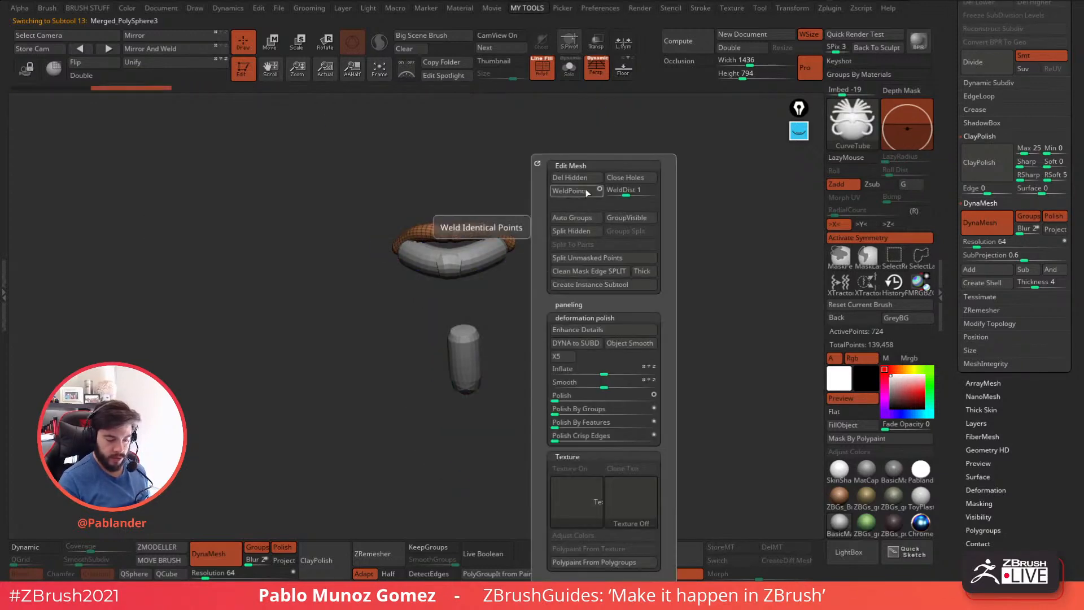
click(580, 232)
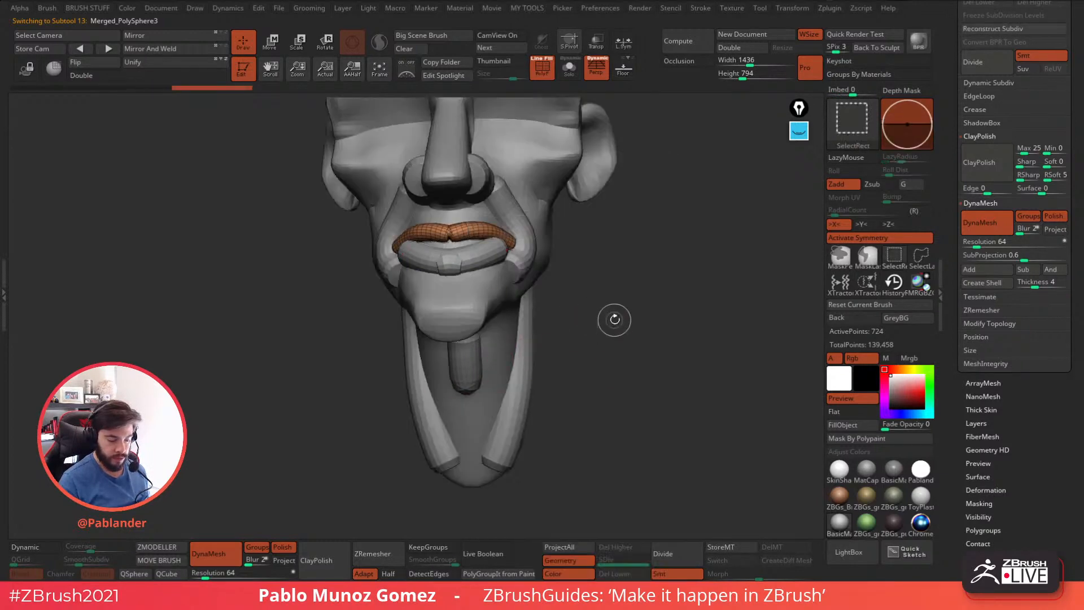
Select the throat tube subtool, view it in Solo, and DynaMesh it at resolution 64 with Groups off and Polish on.
drag(955, 193, 944, 345)
click(1024, 129)
drag(955, 248, 956, 133)
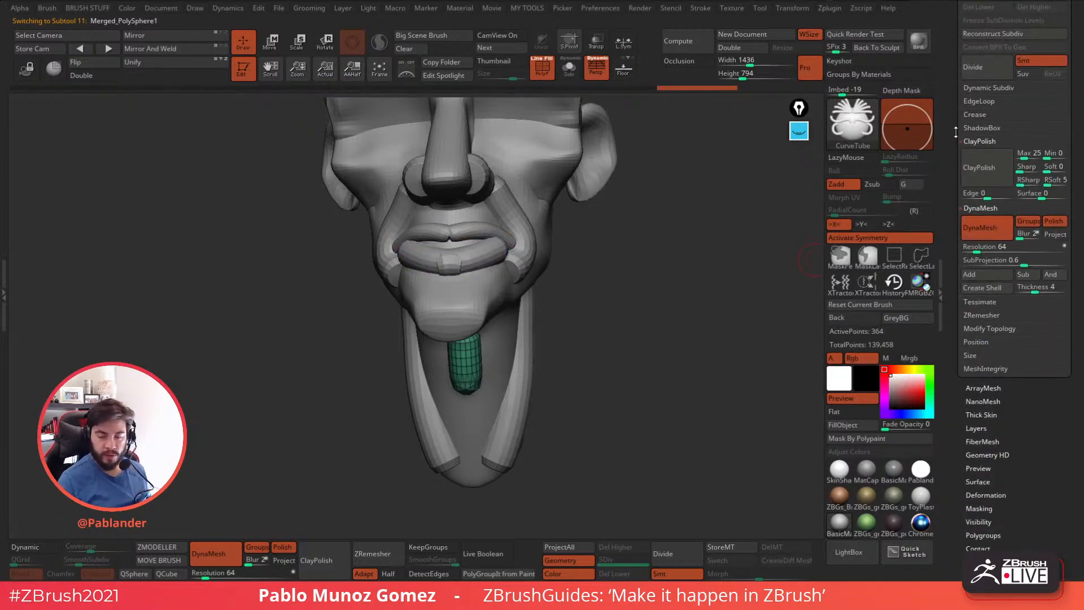
click(561, 70)
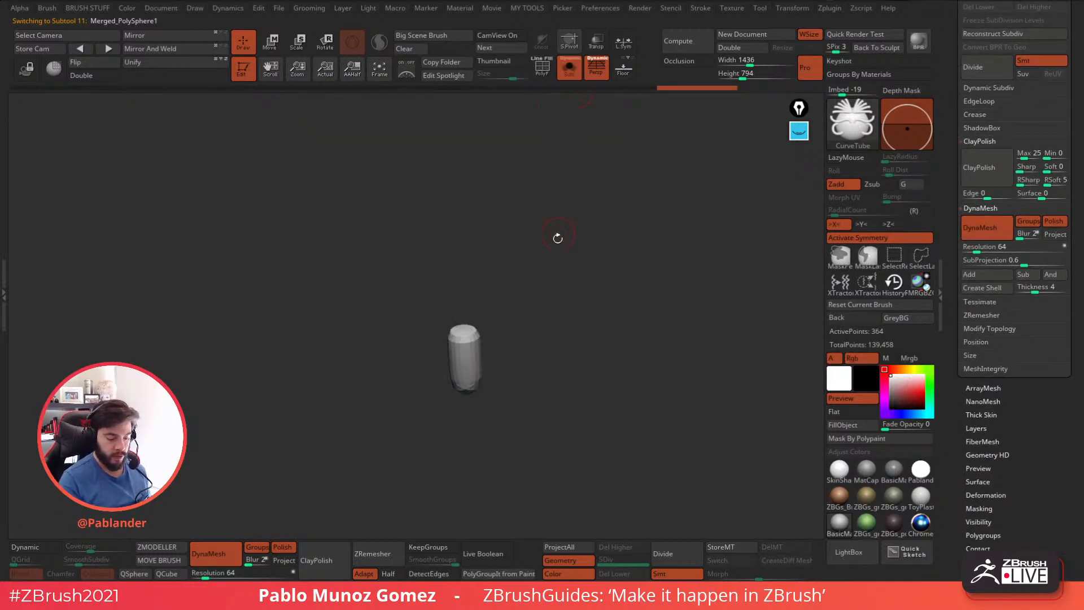
drag(558, 227, 531, 302)
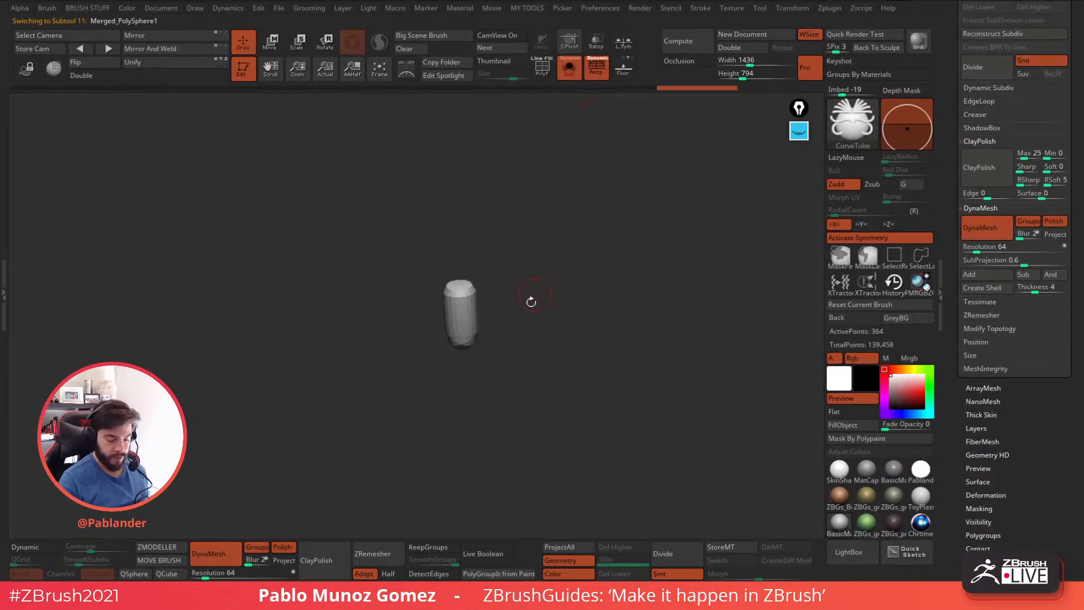
click(1028, 221)
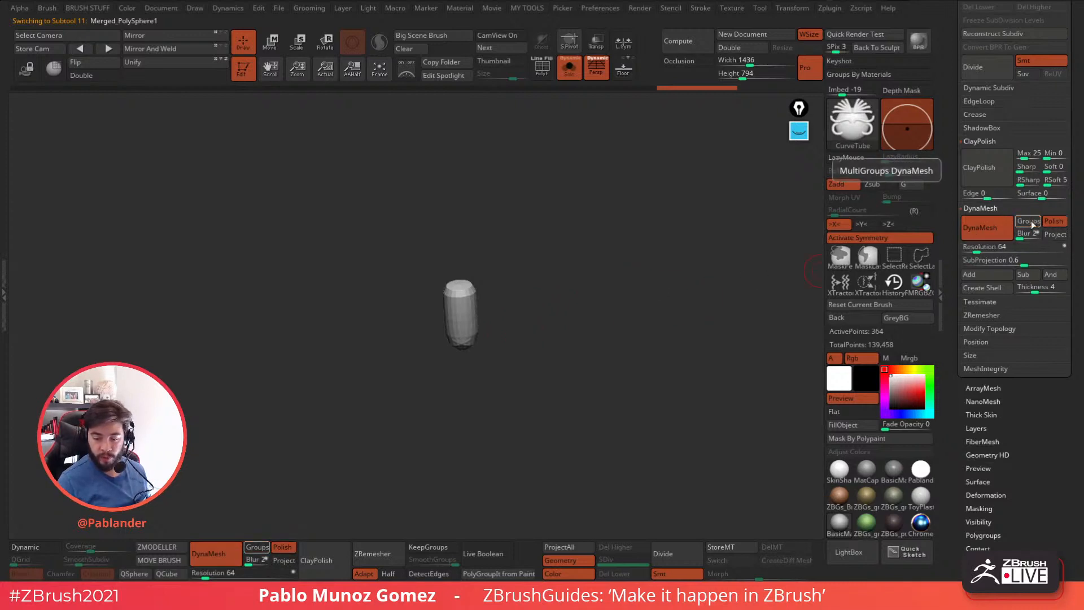
key(ctrl)
drag(476, 353, 472, 331)
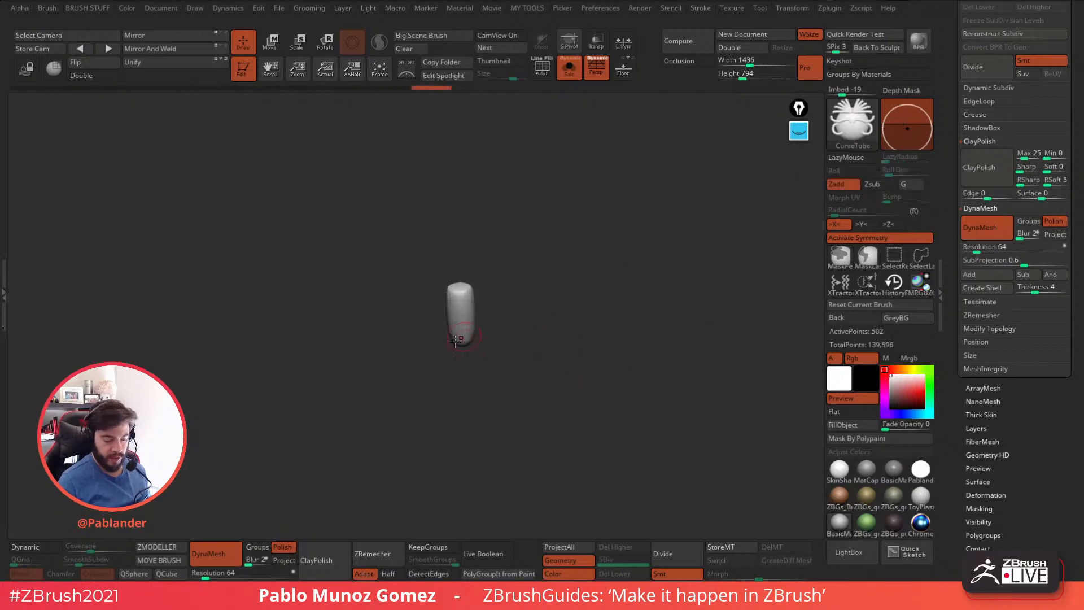
Leave Solo, select the lower-lip tube subtool, and DynaMesh it at resolution 64 with Groups off and Polish on.
click(569, 67)
alt+click(512, 266)
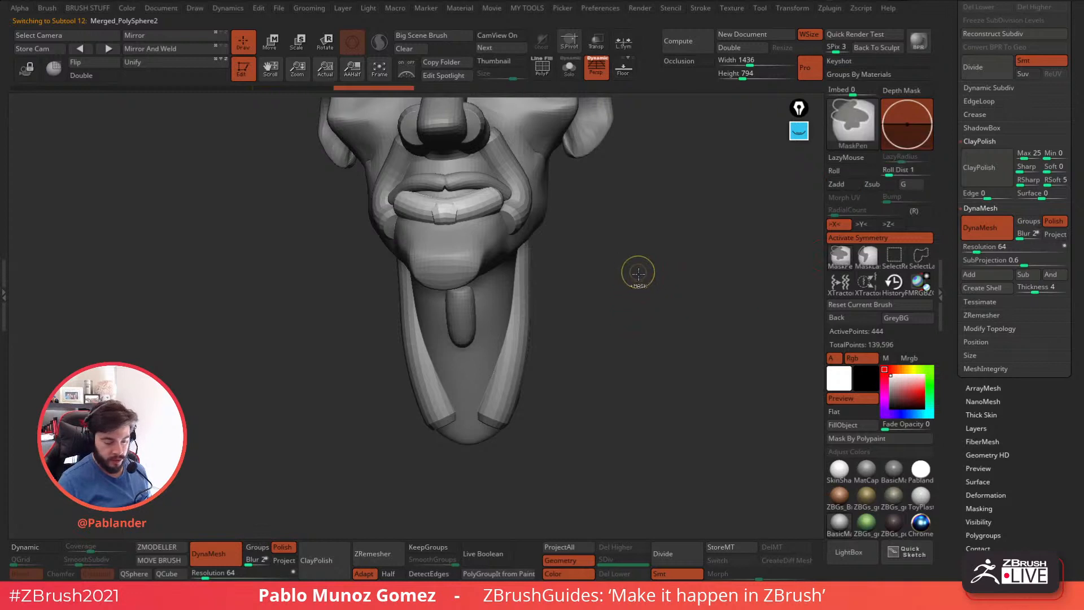
ctrl+drag(638, 274, 656, 336)
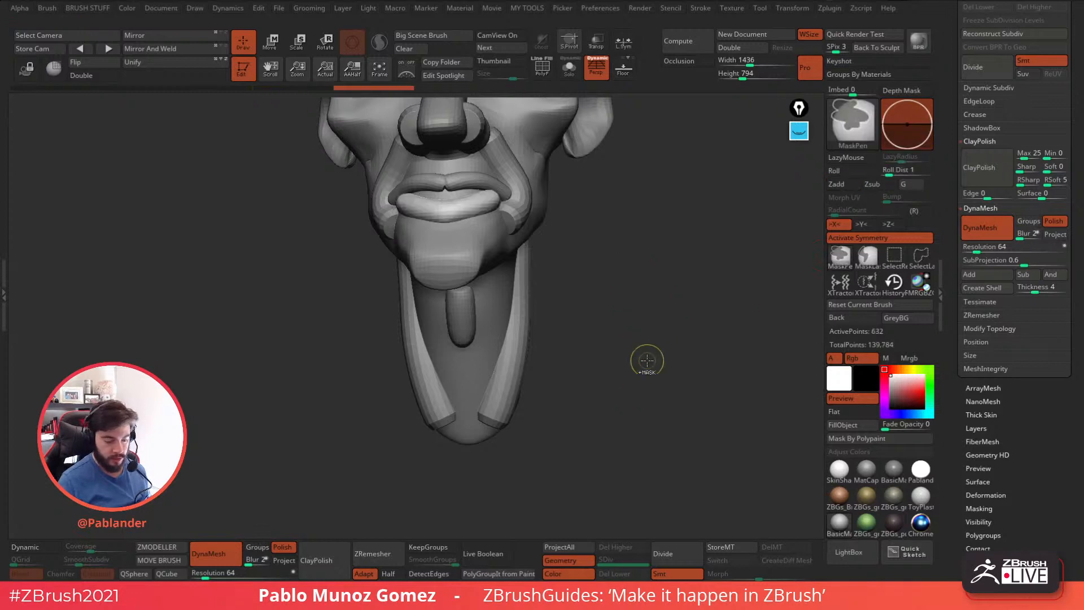
Select the upper-lip tube subtool and DynaMesh it at resolution 64 with Polish turned off.
alt+click(496, 191)
ctrl+drag(629, 262, 615, 292)
key(ctrl+z)
click(1060, 222)
ctrl+drag(643, 360, 651, 339)
Merge the throat tube and both lip tubes down into the head as a single subtool, starting from the throat tube.
drag(956, 220, 951, 356)
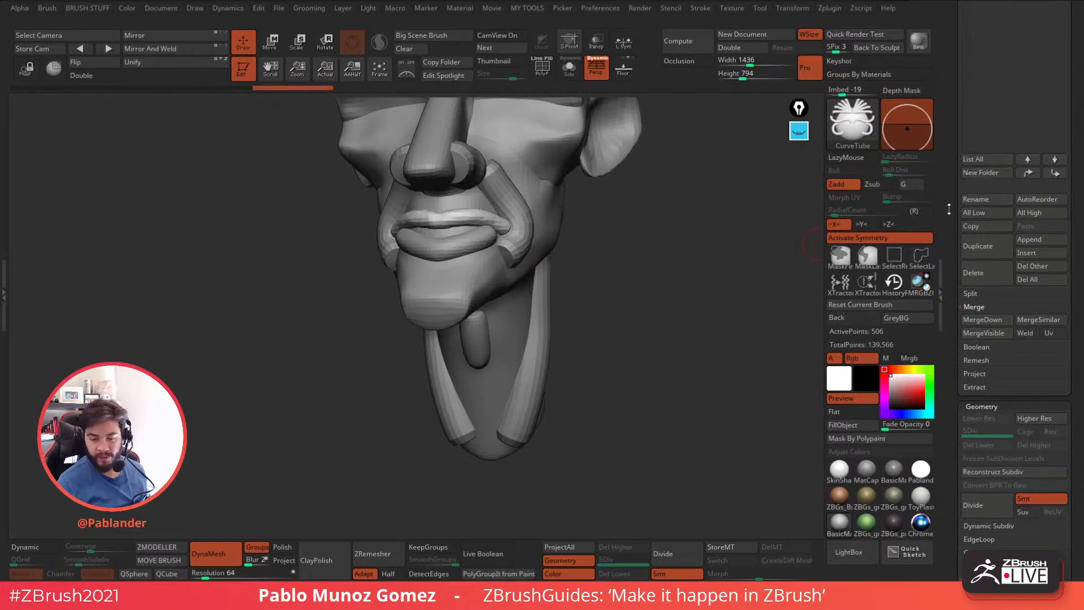
drag(949, 212, 952, 356)
click(1008, 51)
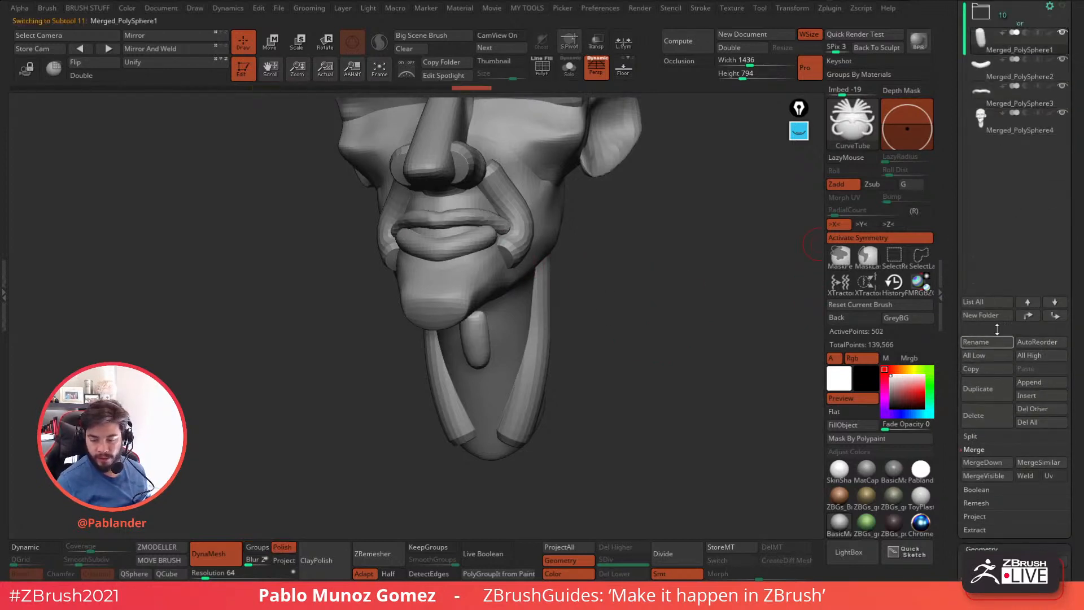
click(998, 462)
key(Return)
click(998, 462)
key(Return)
click(997, 461)
click(883, 486)
drag(945, 407, 949, 339)
DynaMesh the merged head at resolution 112 with Groups on and Polish off, checking its polygroups in the polyframe display.
drag(669, 344, 660, 288)
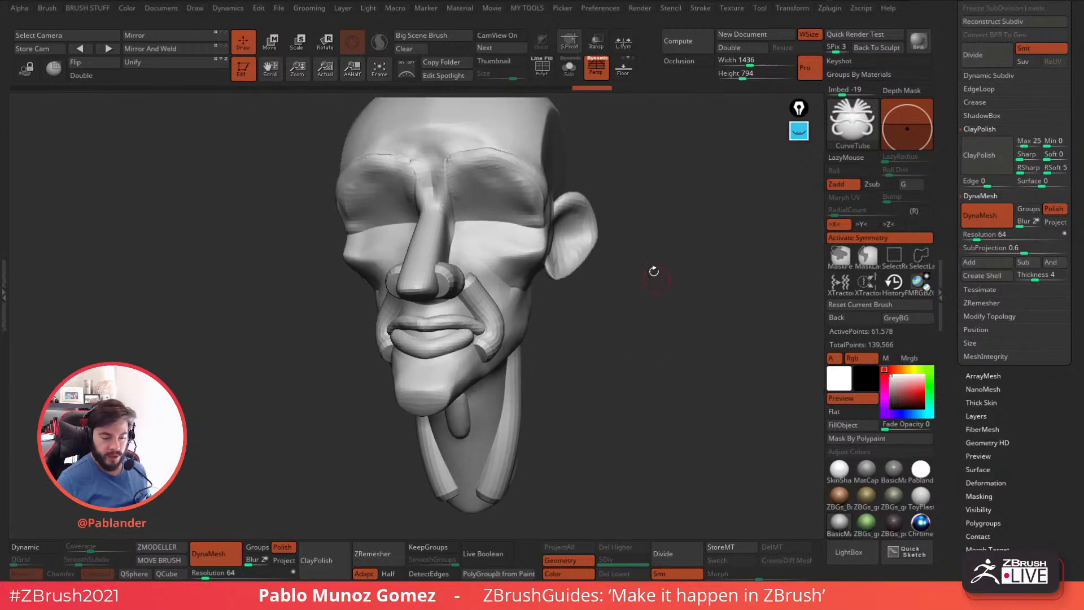
click(568, 70)
key(shift+f)
click(569, 72)
alt+drag(634, 211, 620, 228)
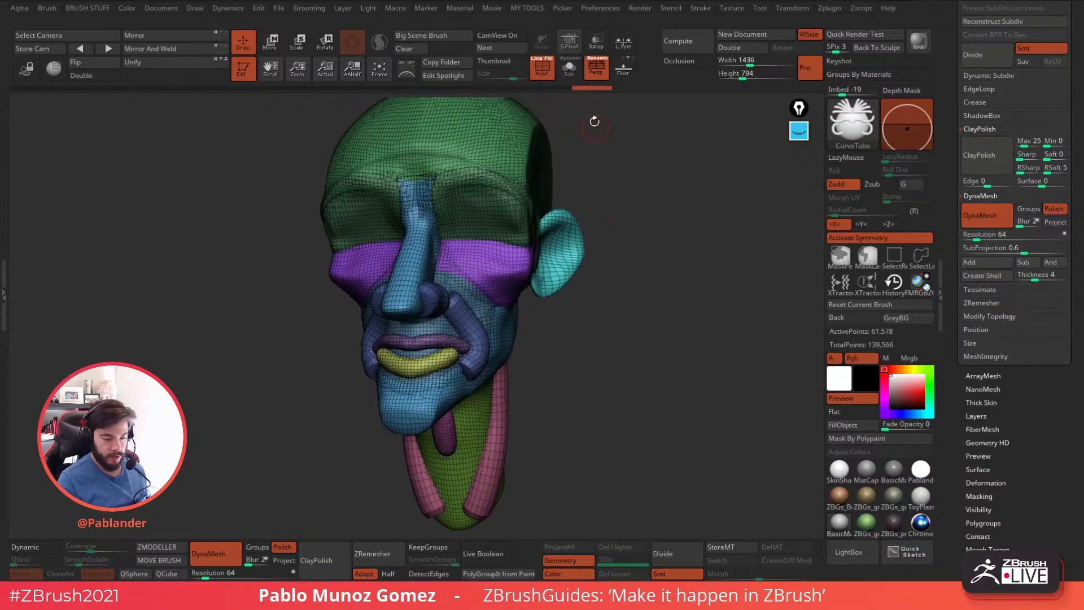
click(1031, 211)
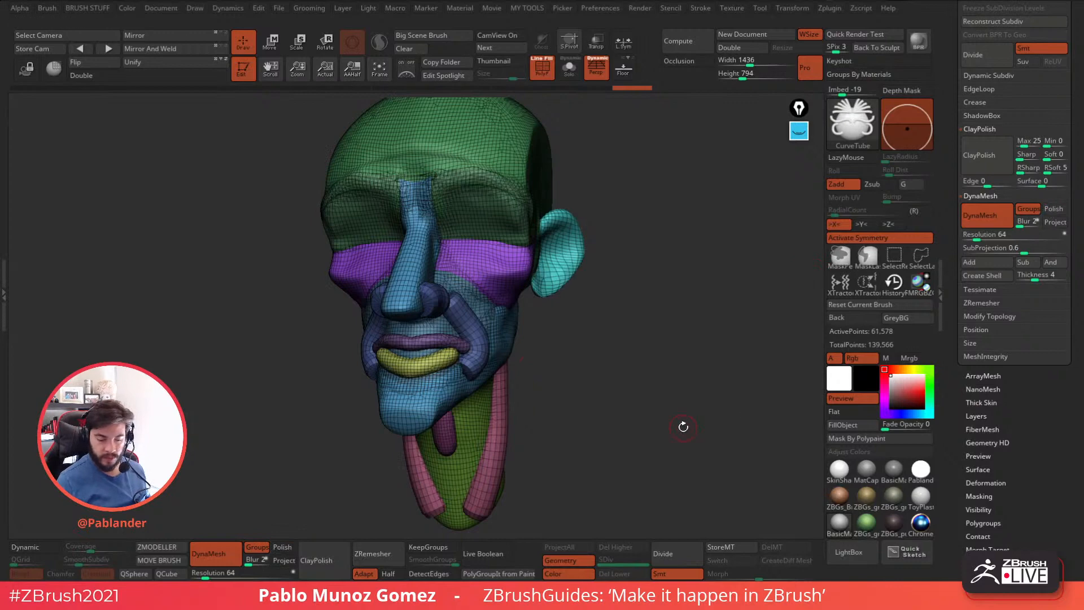
drag(976, 239, 986, 239)
ctrl+drag(648, 347, 649, 251)
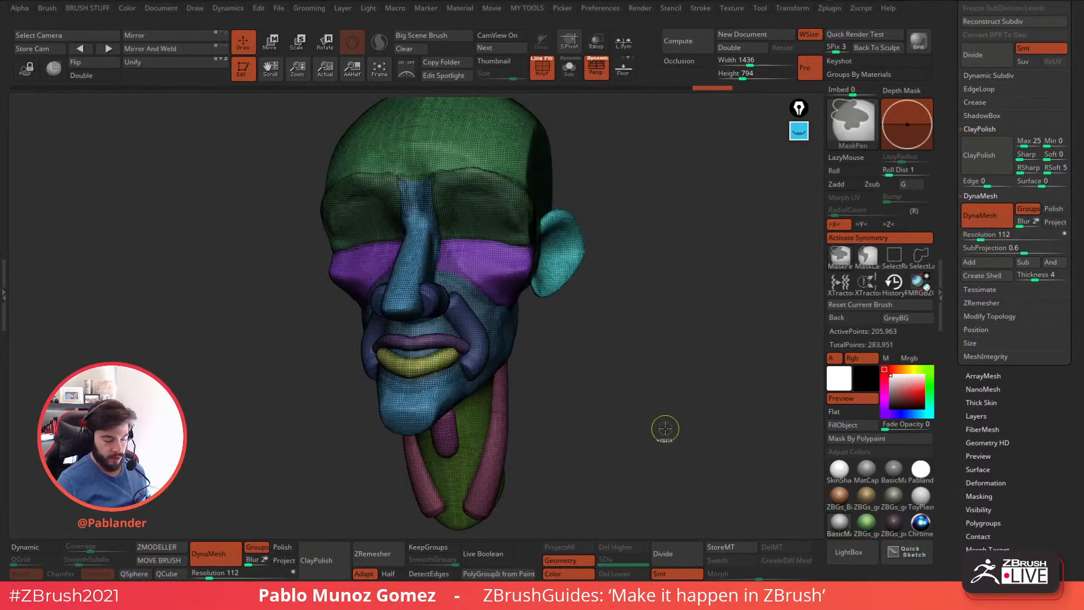
key(shift+f)
Choose the Move Topological brush, adjust its draw size, and pull the front ends of the nostril tubes toward the nose tip.
mouse_move(597, 325)
mouse_down()
mouse_move(682, 314)
mouse_move(637, 327)
mouse_move(649, 300)
mouse_up()
key(b)
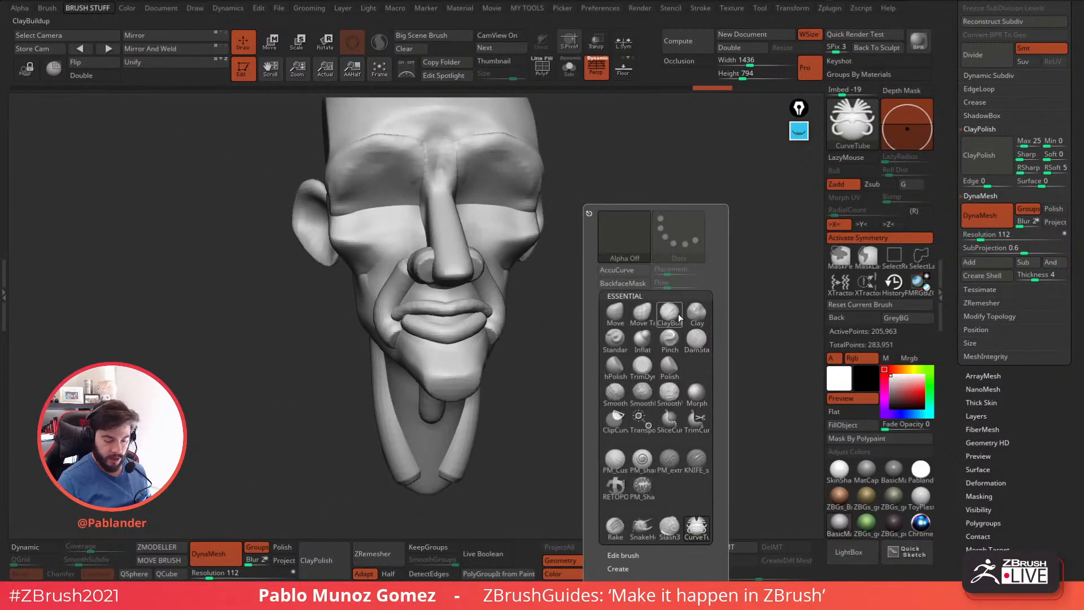
key(m)
key(t)
key(space)
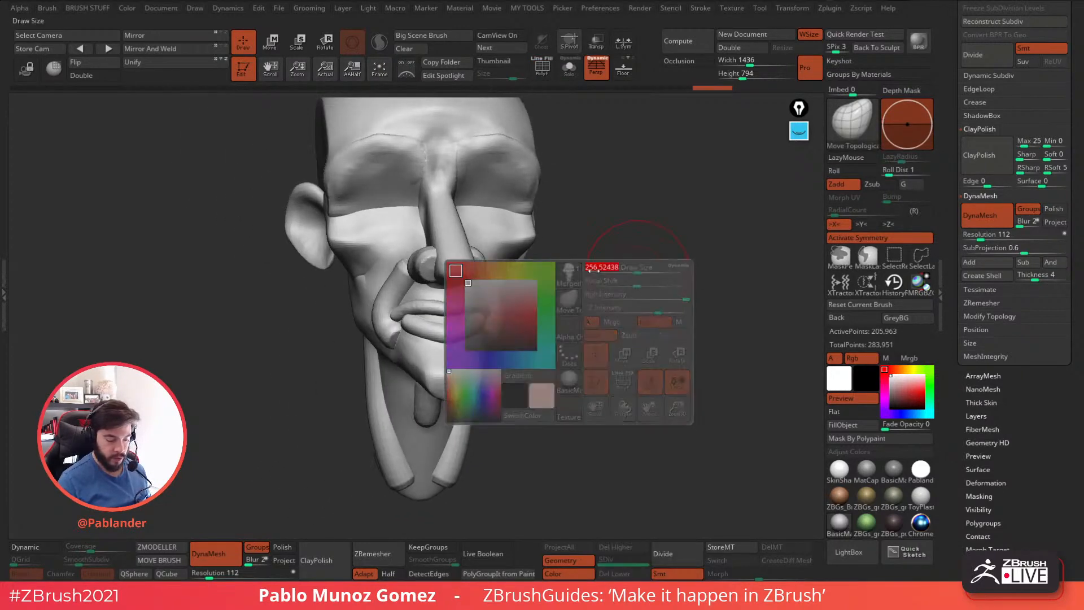
mouse_move(412, 254)
ctrl+right_down()
mouse_move(392, 239)
mouse_move(414, 256)
ctrl+right_up()
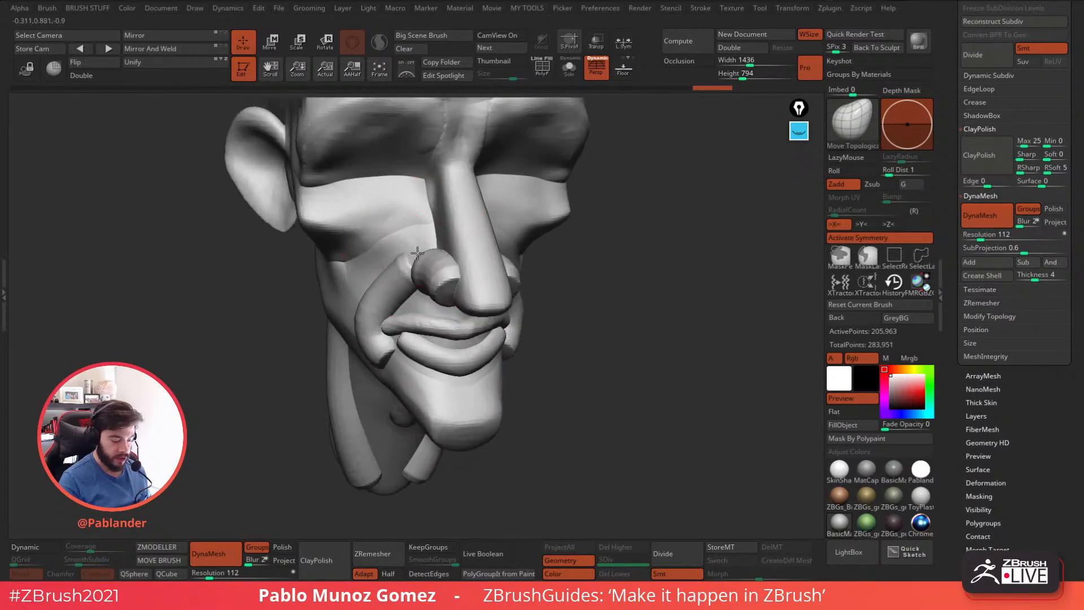
right_drag(477, 229, 485, 265)
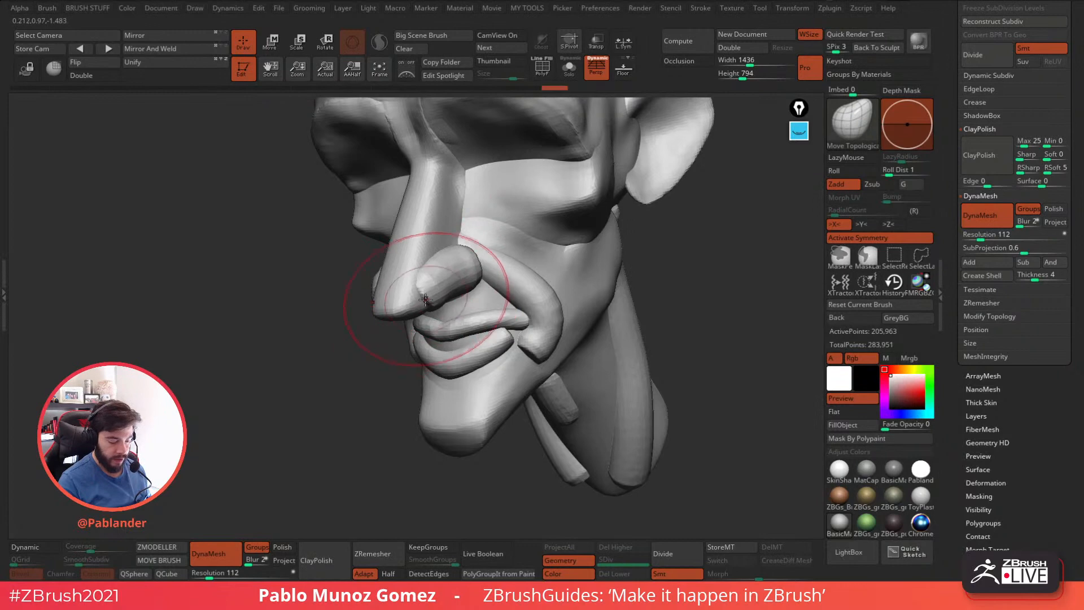
drag(427, 285, 424, 291)
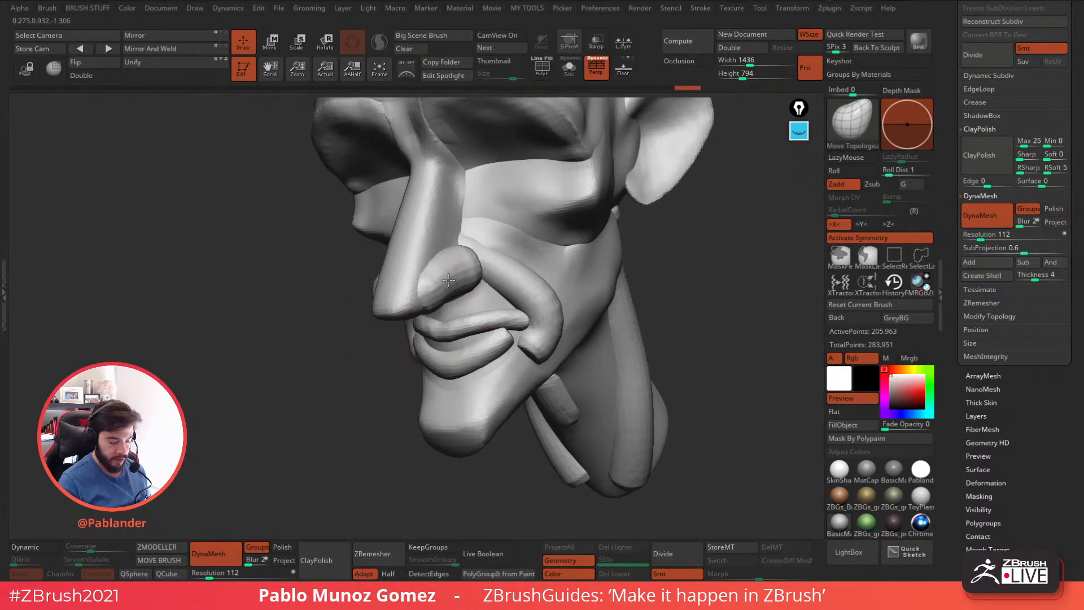
right_drag(435, 290, 428, 309)
Refine the nostril tubes from the side into rounded wings that taper forward along the nose tip.
drag(432, 292, 450, 281)
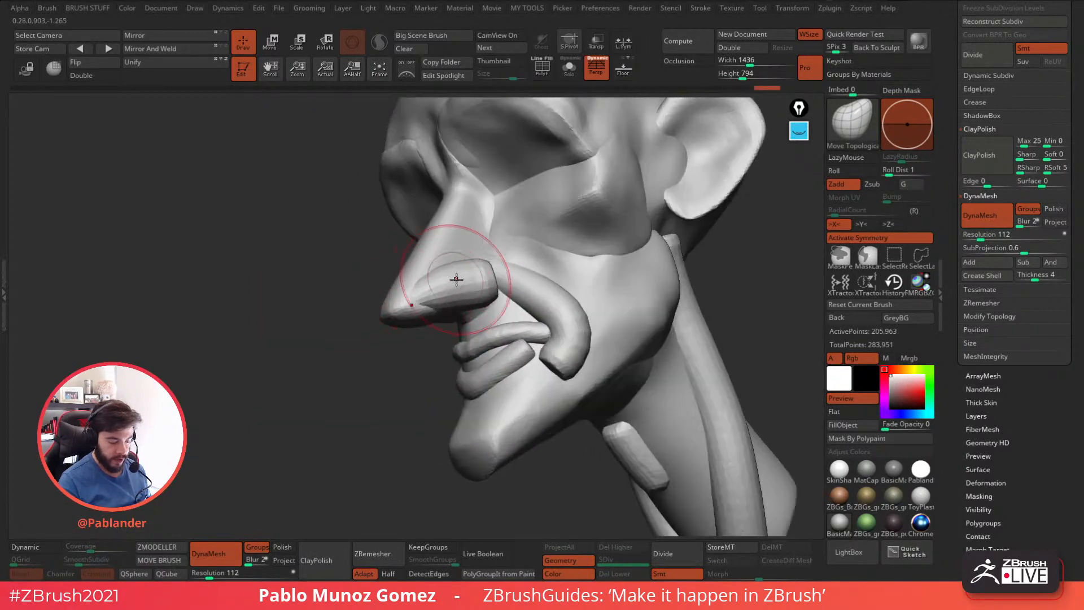
right_drag(452, 281, 434, 297)
drag(434, 299, 427, 311)
mouse_move(493, 289)
mouse_down()
mouse_move(483, 278)
mouse_move(420, 302)
mouse_move(458, 268)
mouse_up()
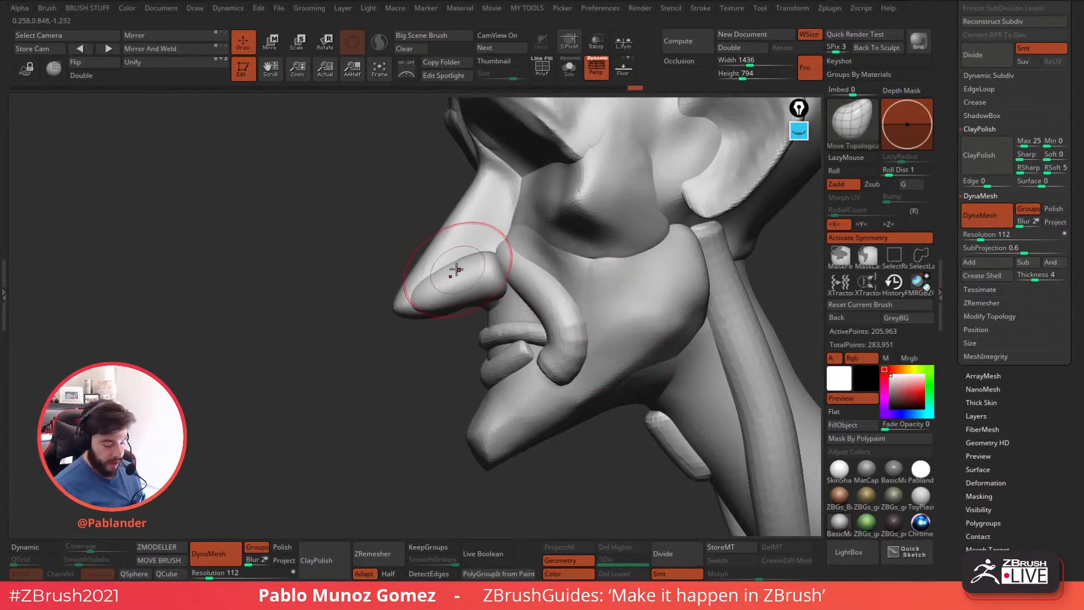
Reshape the smile-fold tubes beside the mouth, pulling their lower ends down and forward toward the chin in a taper.
mouse_move(624, 324)
alt+right_down()
mouse_move(639, 308)
mouse_move(605, 320)
mouse_move(618, 350)
mouse_move(591, 316)
mouse_move(556, 361)
mouse_move(605, 366)
alt+right_up()
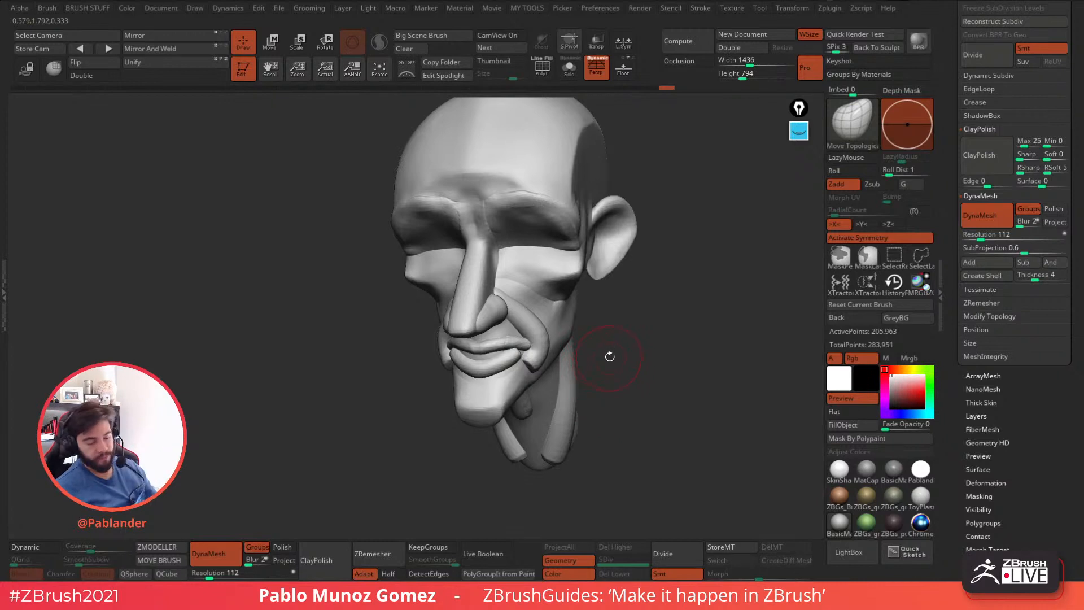
mouse_move(634, 329)
right_down()
mouse_move(642, 347)
mouse_move(619, 331)
mouse_move(638, 353)
mouse_move(621, 361)
mouse_move(640, 359)
mouse_move(564, 330)
mouse_move(452, 351)
mouse_move(460, 342)
right_up()
drag(526, 284, 504, 298)
right_drag(504, 299, 512, 315)
shift+drag(505, 319, 525, 312)
key(ctrl+z)
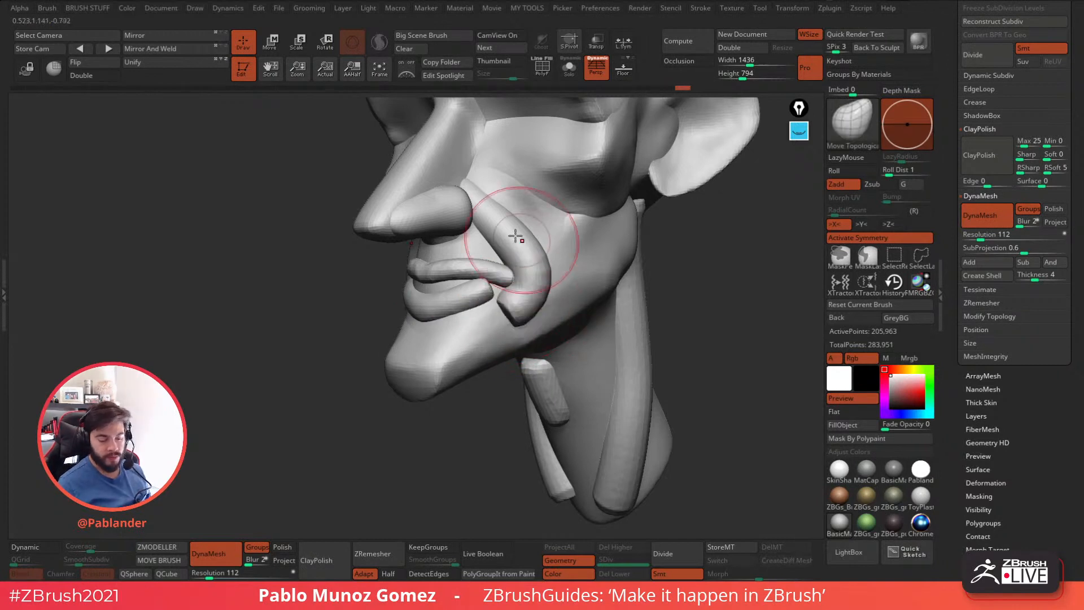
drag(556, 275, 546, 307)
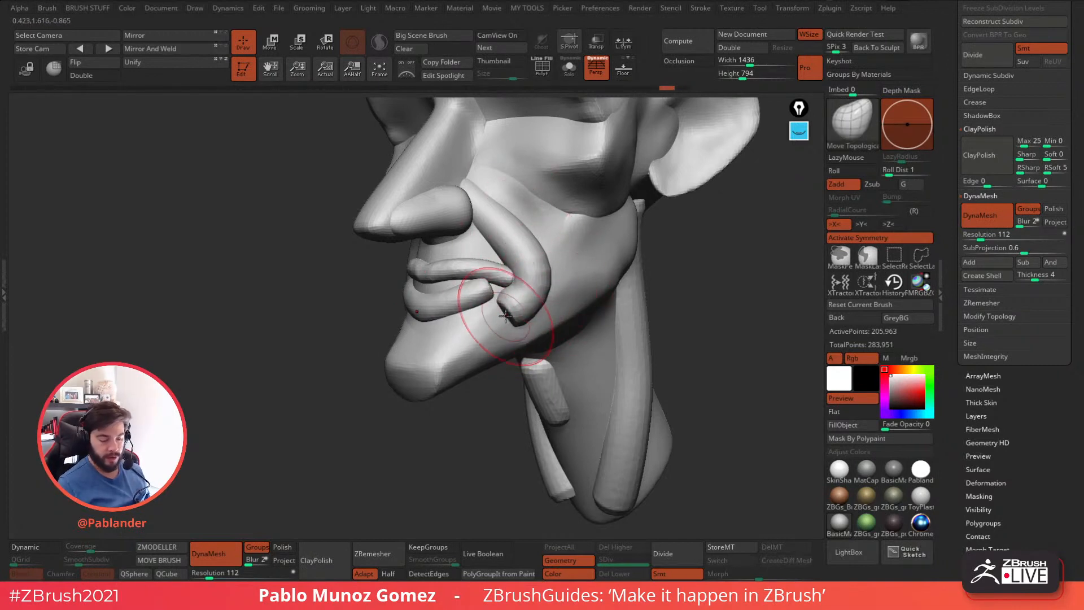
drag(406, 395, 408, 395)
shift+drag(499, 320, 492, 315)
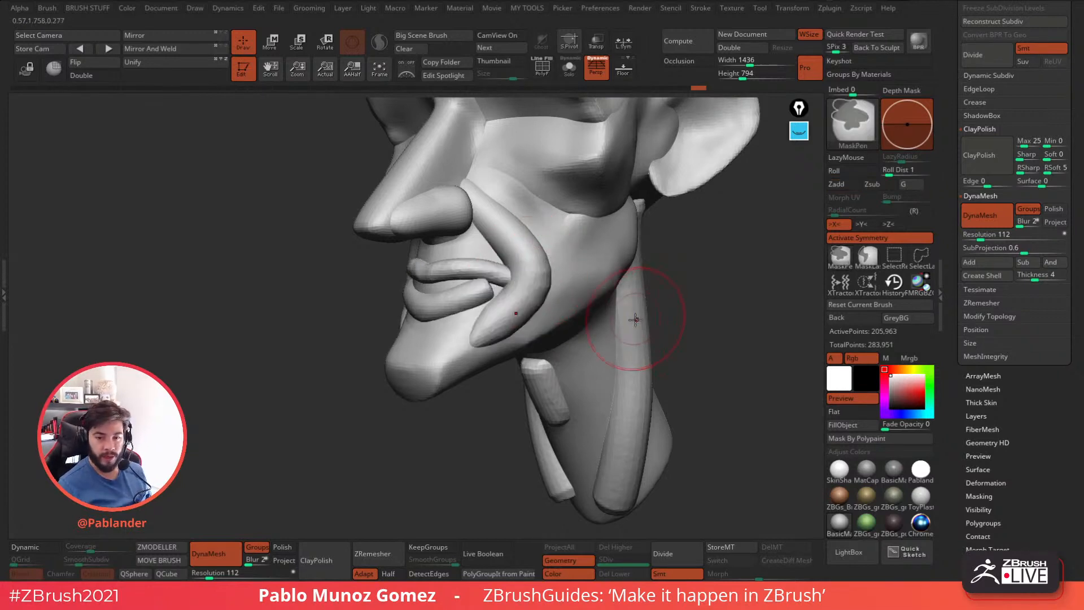
Push the lower end of the smile-fold tube beside the mouth back up toward the lip corner.
drag(666, 315, 621, 325)
drag(452, 357, 492, 338)
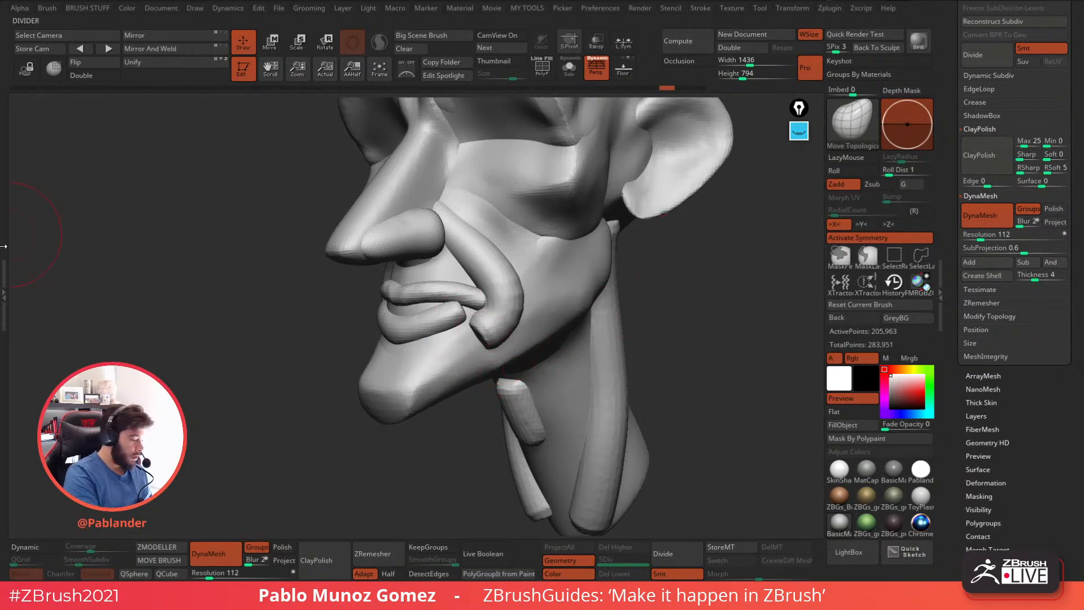
Dock the Brush palette in the side tray and expand its Auto Masking settings down to the Topological option.
click(4, 266)
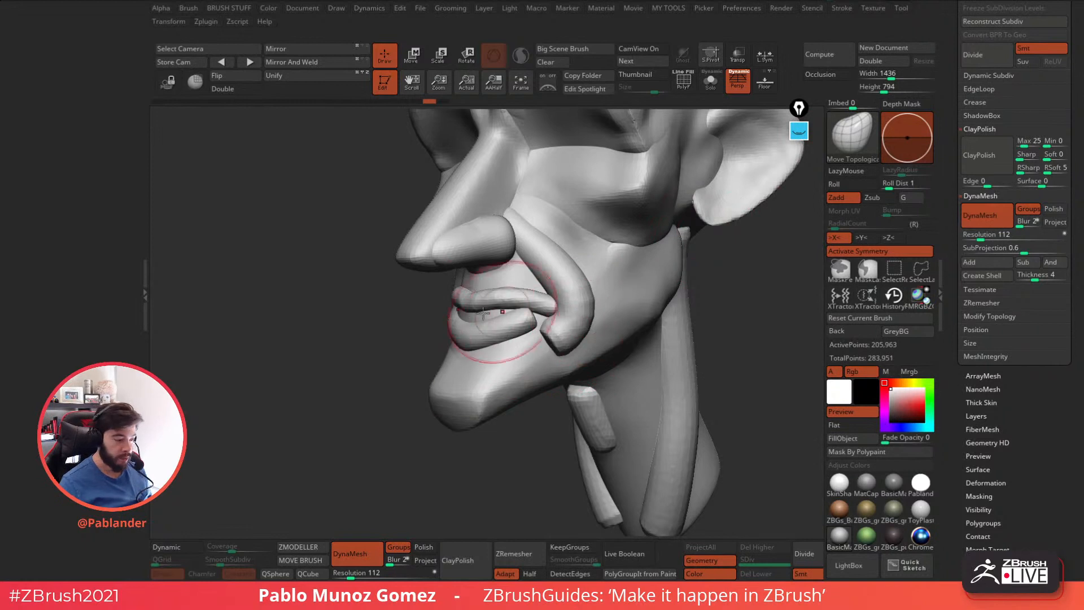
click(191, 11)
mouse_move(181, 21)
mouse_down()
mouse_move(152, 52)
mouse_move(99, 59)
mouse_up()
click(116, 65)
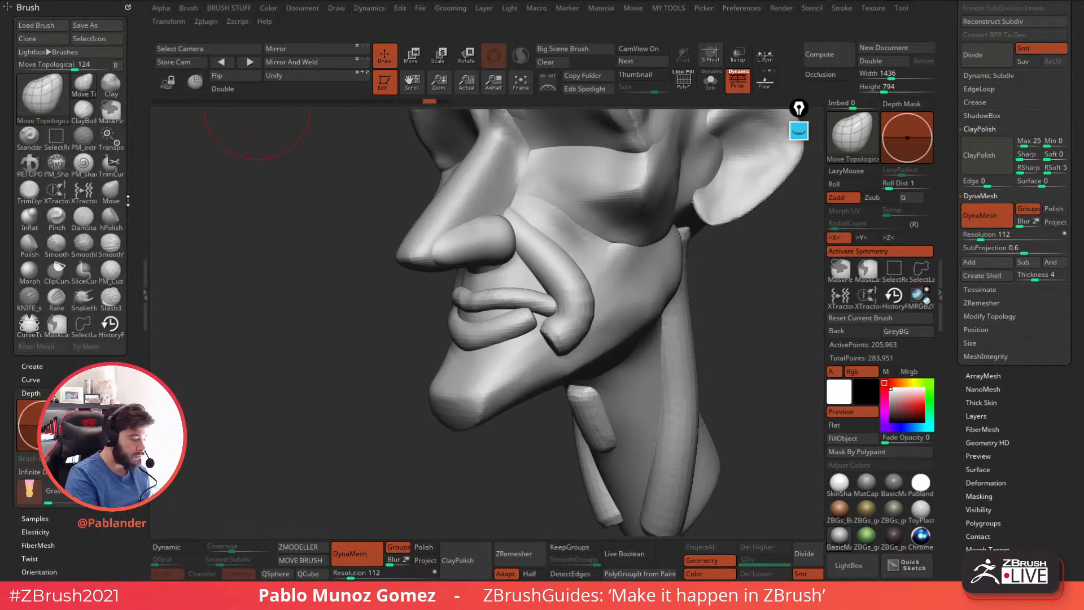
drag(136, 391, 136, 122)
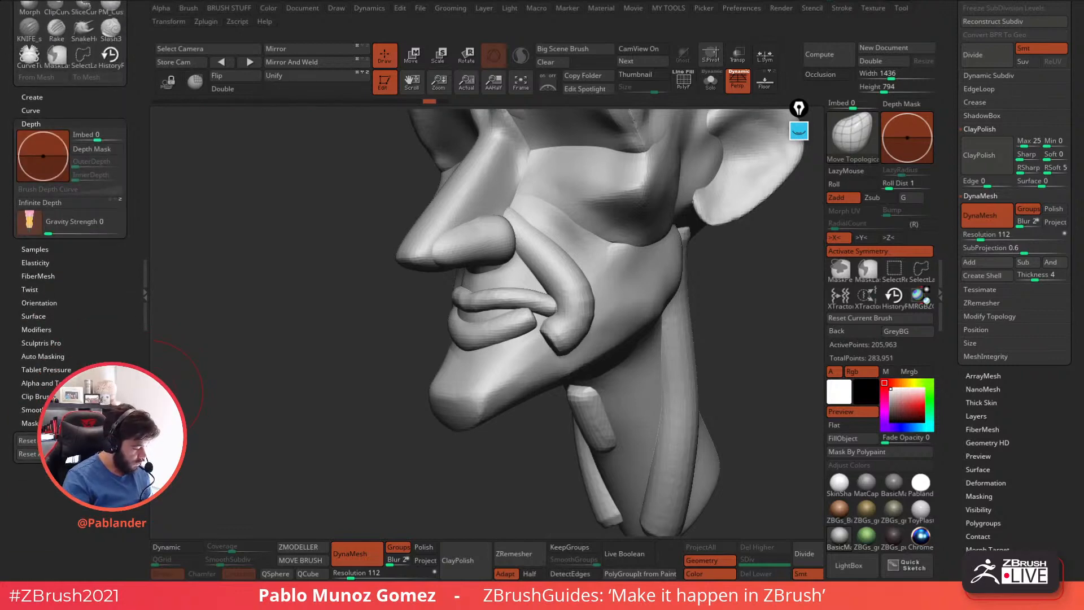
click(59, 357)
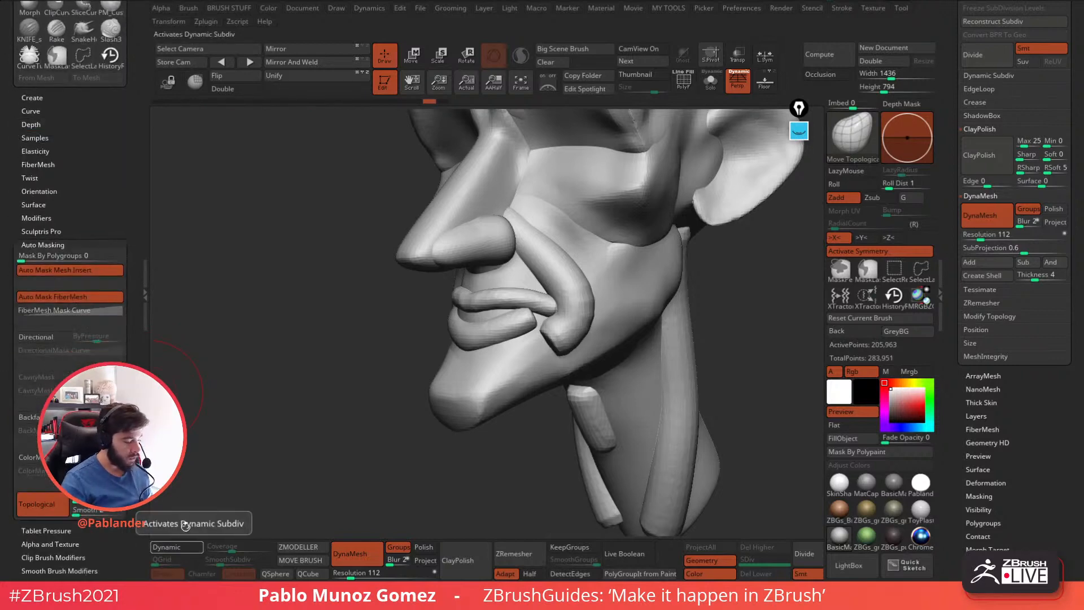
drag(107, 223, 97, 174)
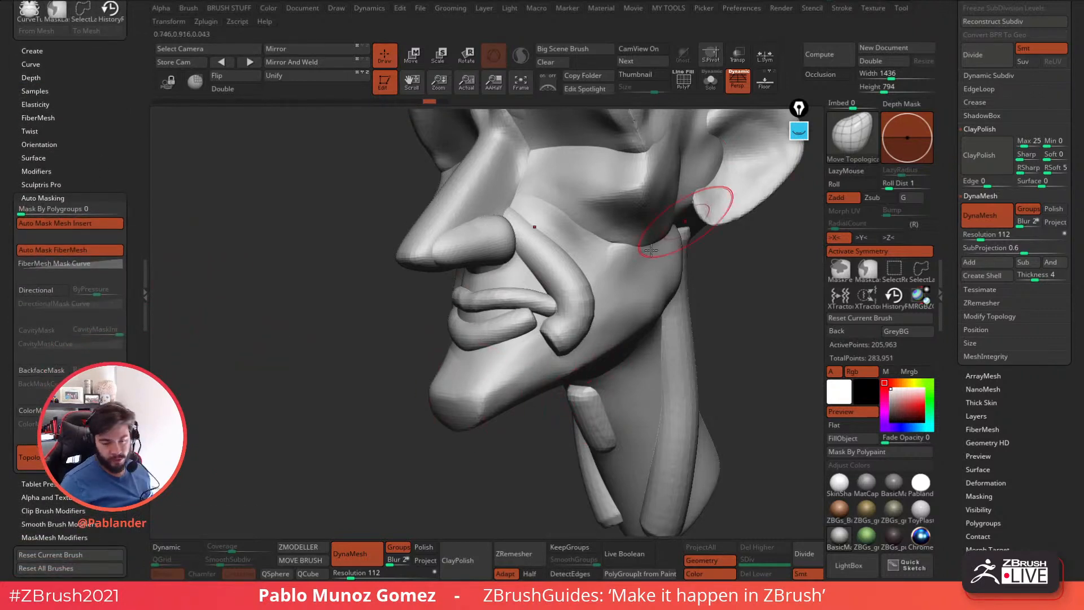
drag(87, 175, 95, 117)
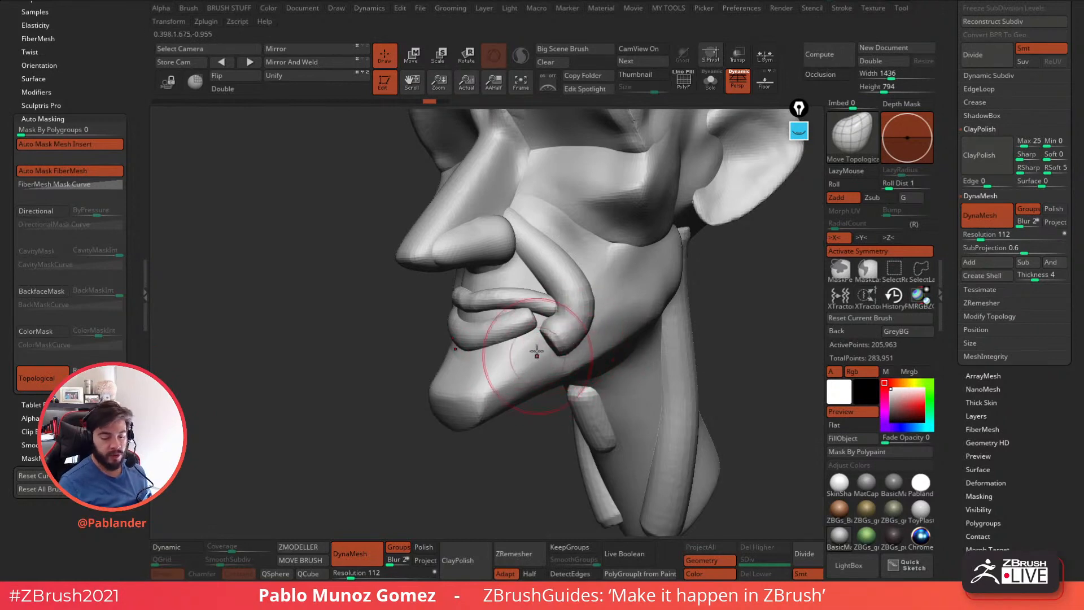
Show the polyframe, try moving the lower lip's corner with topological masking off, and undo those strokes.
click(684, 85)
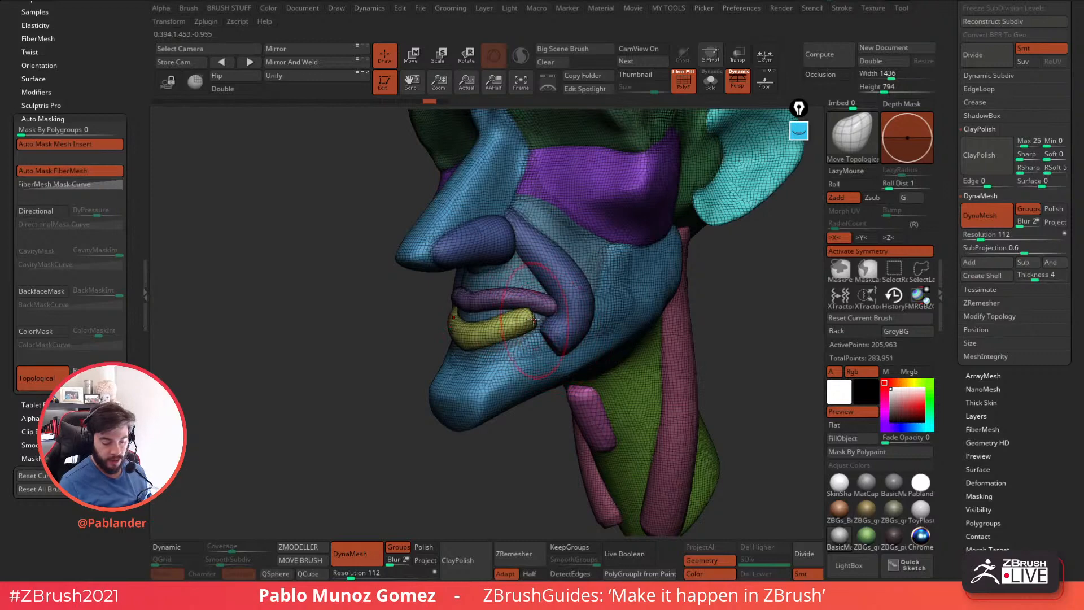
mouse_move(532, 319)
mouse_down()
mouse_move(706, 246)
mouse_move(506, 333)
mouse_move(579, 304)
mouse_move(537, 340)
mouse_up()
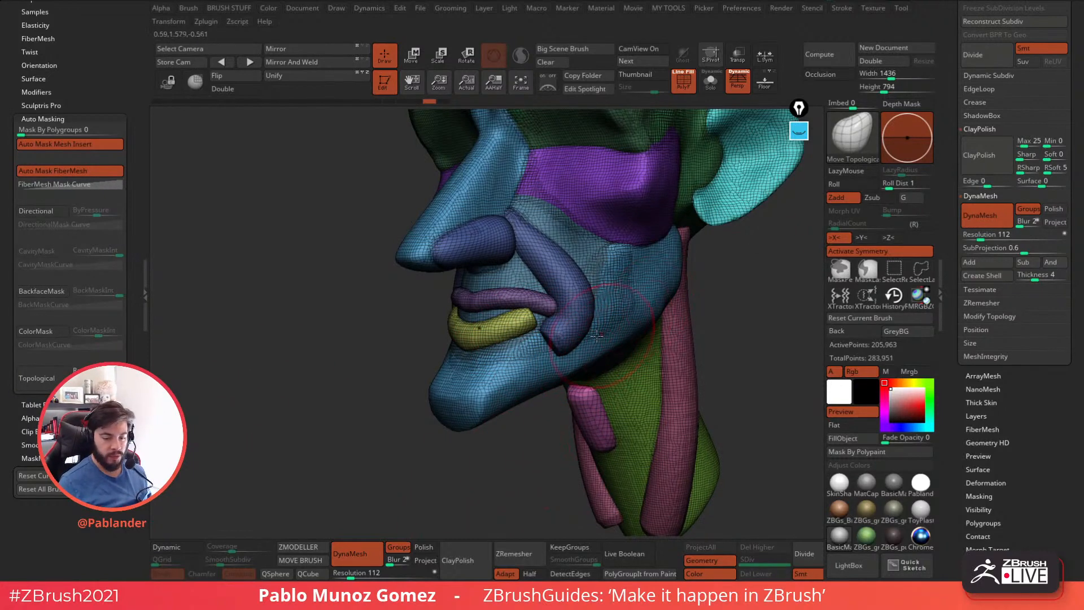
mouse_move(531, 322)
mouse_down()
mouse_move(604, 285)
mouse_move(489, 316)
mouse_move(472, 310)
mouse_move(691, 248)
mouse_up()
key(ctrl+z)
key(ctrl+z)
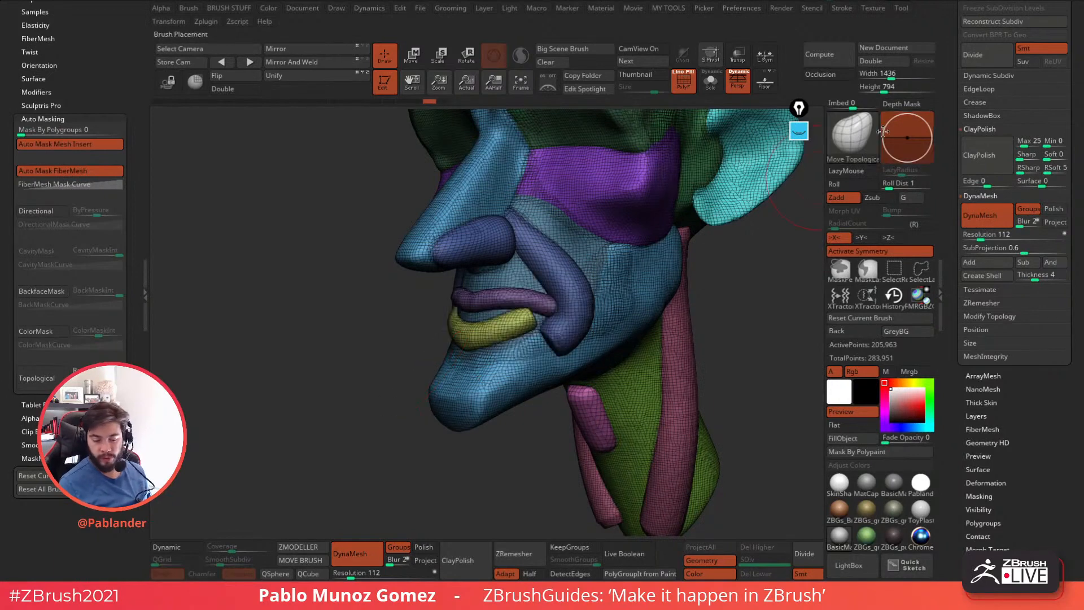
Turn Topological auto masking back on for the Move Topological brush and hide the polyframe display.
click(59, 379)
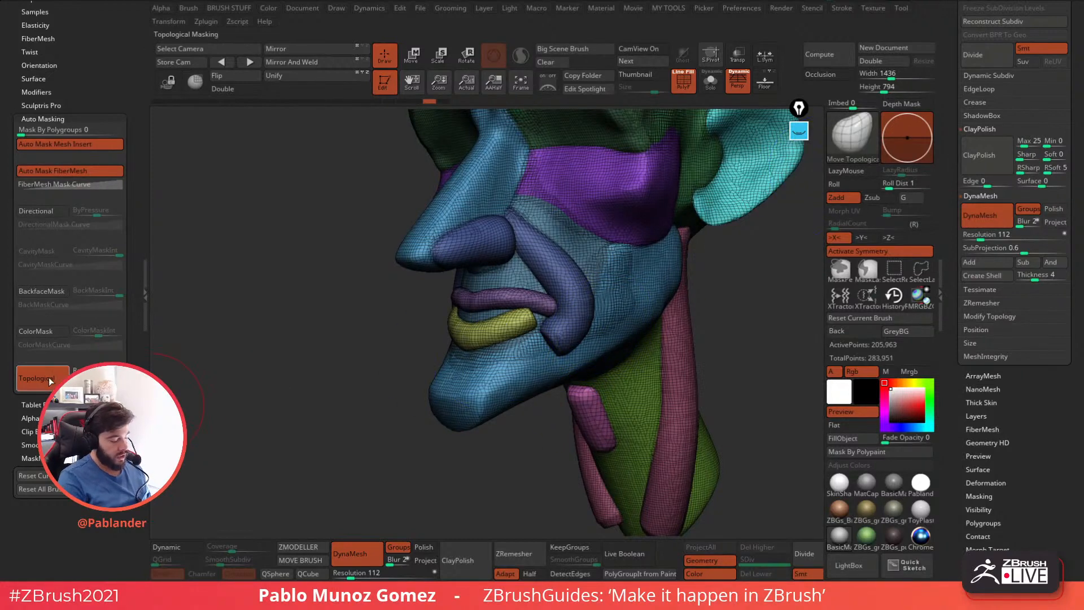
key(shift)
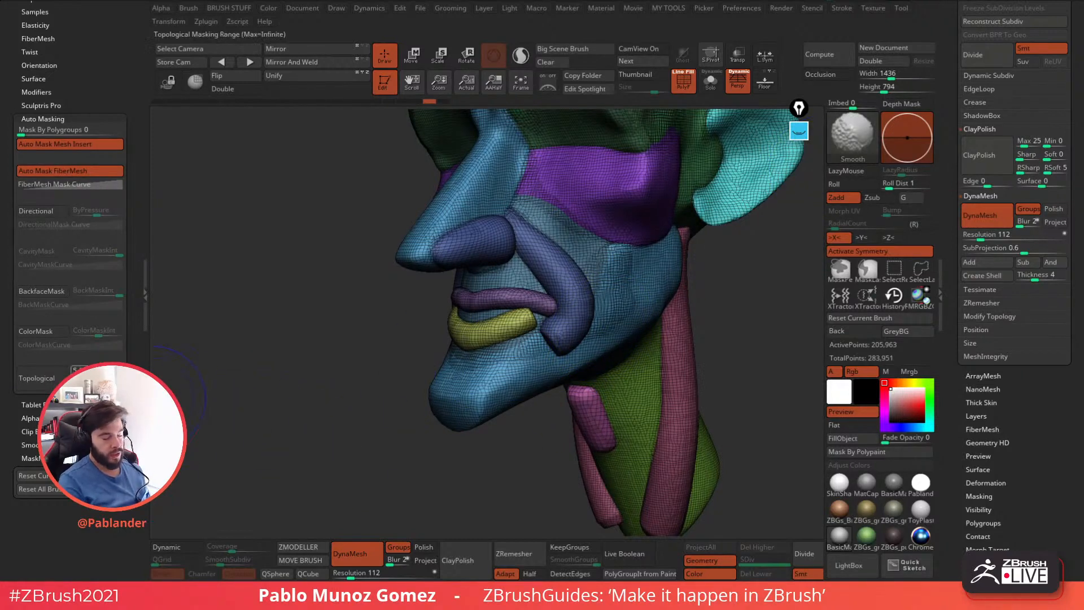
key(shift)
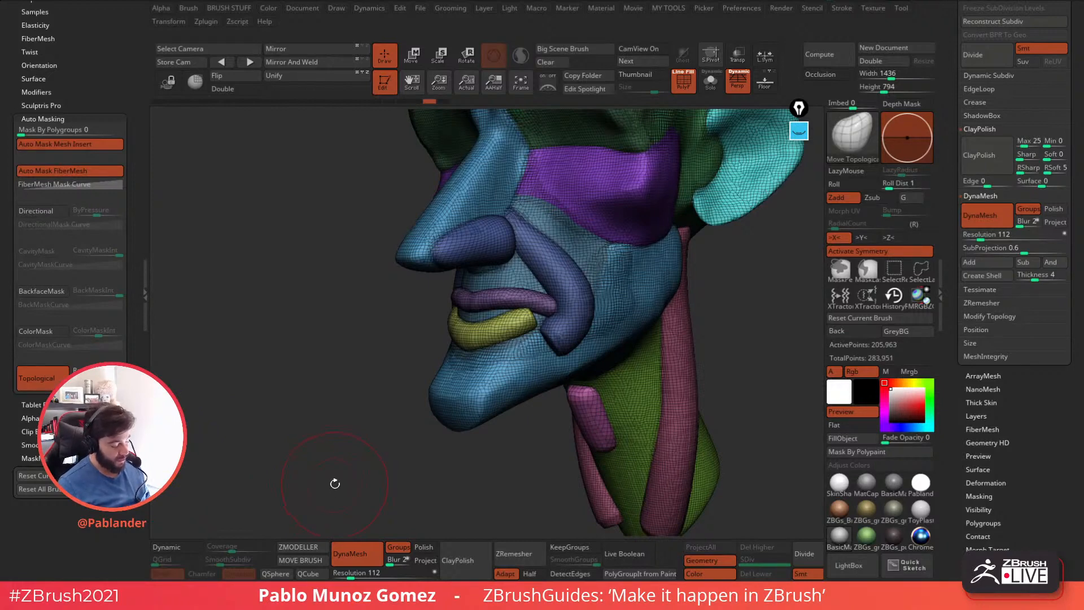
key(shift)
click(49, 388)
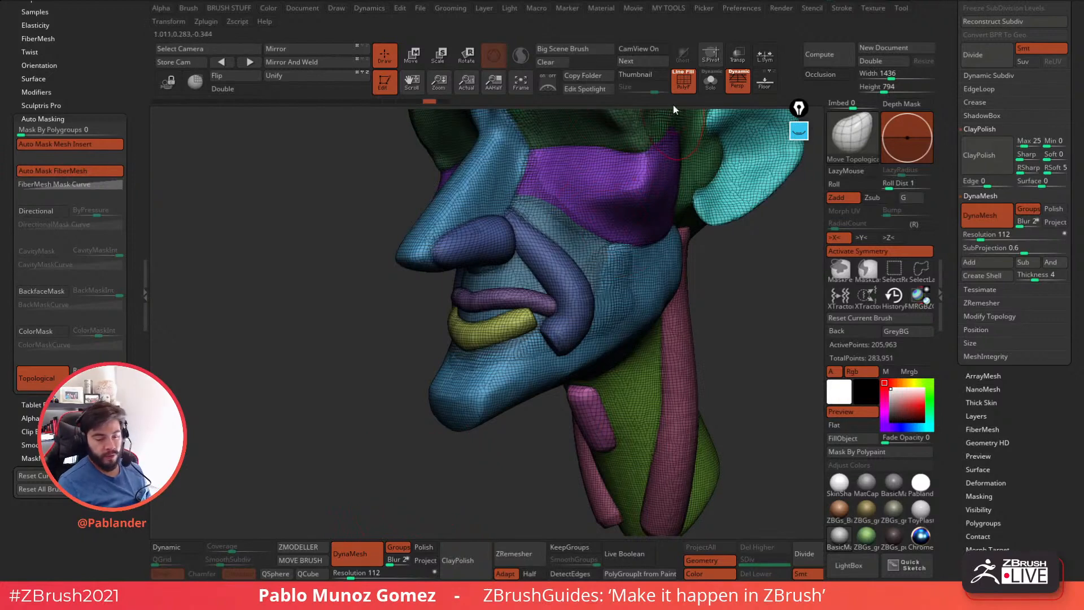
click(684, 83)
Smooth the blunt lower end of the smile-fold tube into a rounded tip beside the mouth.
alt+right_drag(601, 263, 546, 257)
key(shift)
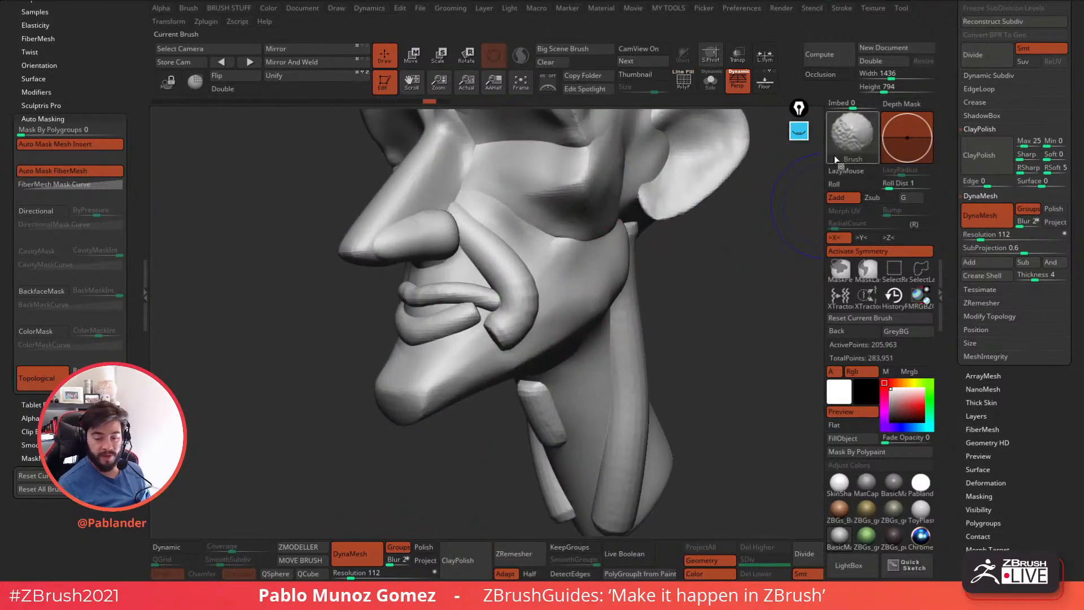
alt+right_drag(590, 315, 560, 347)
key(shift)
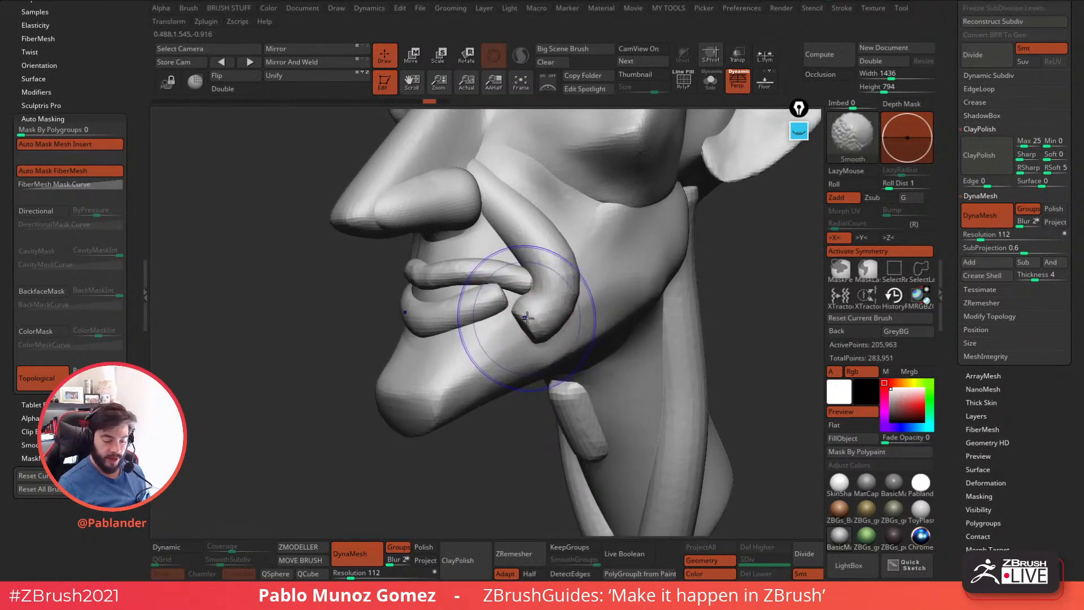
shift+drag(534, 317, 532, 319)
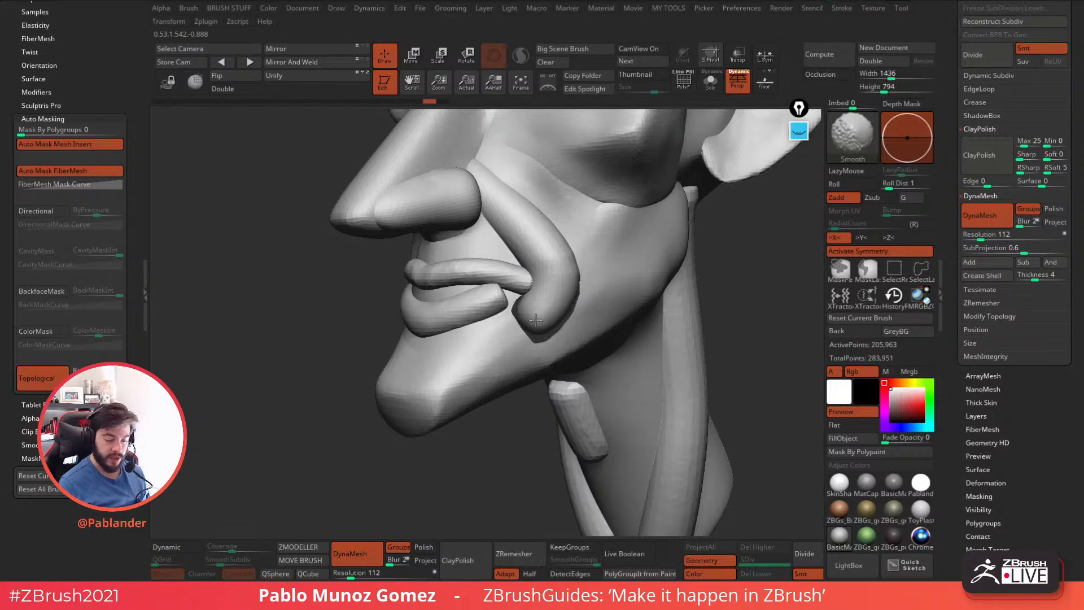
mouse_move(512, 452)
mouse_down()
mouse_move(523, 435)
mouse_move(556, 438)
mouse_up()
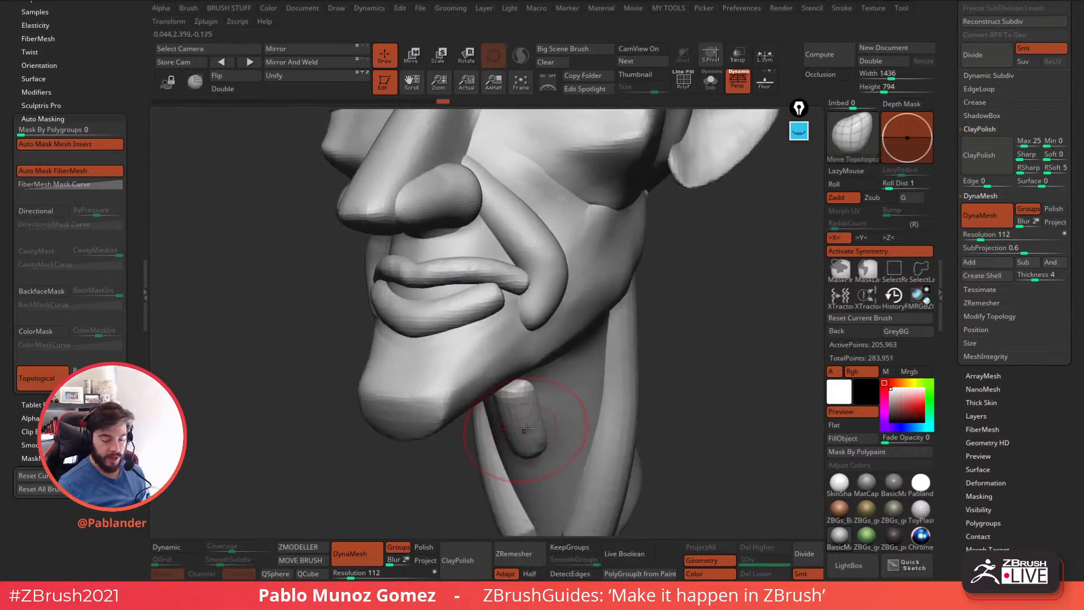
Tuck and smooth the lip corner against the smile fold, and pull the area under the lower lip down.
drag(511, 334, 504, 297)
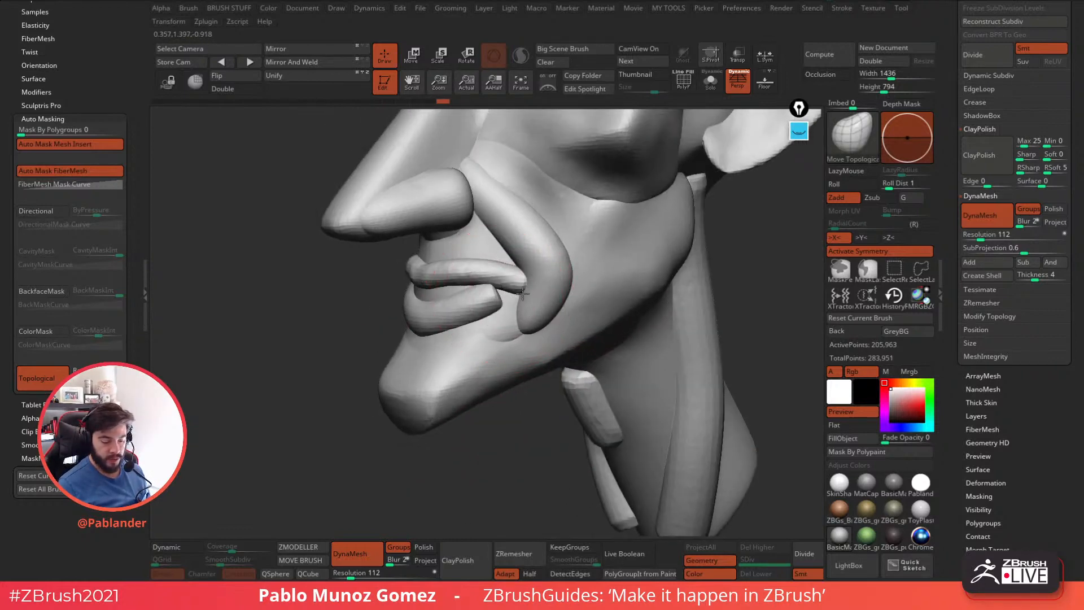
key(shift)
right_drag(529, 288, 516, 294)
shift+drag(520, 295, 524, 290)
mouse_move(524, 290)
right_down()
mouse_move(554, 293)
mouse_move(518, 286)
right_up()
key(shift)
right_drag(493, 335, 540, 321)
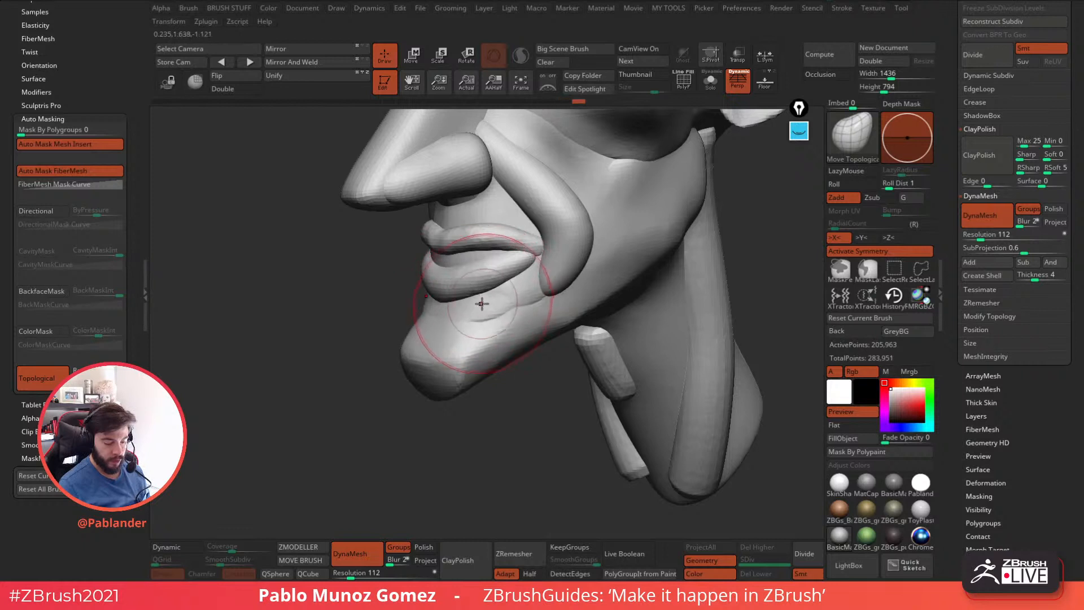
right_drag(453, 310, 453, 336)
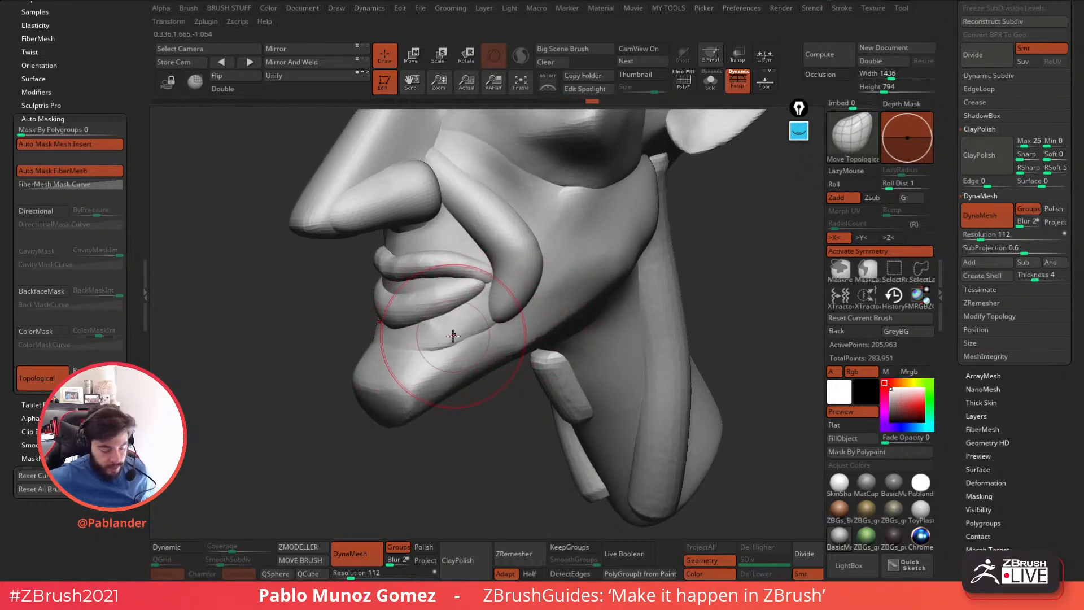
Reshape the smile fold's outer edge into a sharp angular bend on the cheek.
right_drag(534, 237, 516, 218)
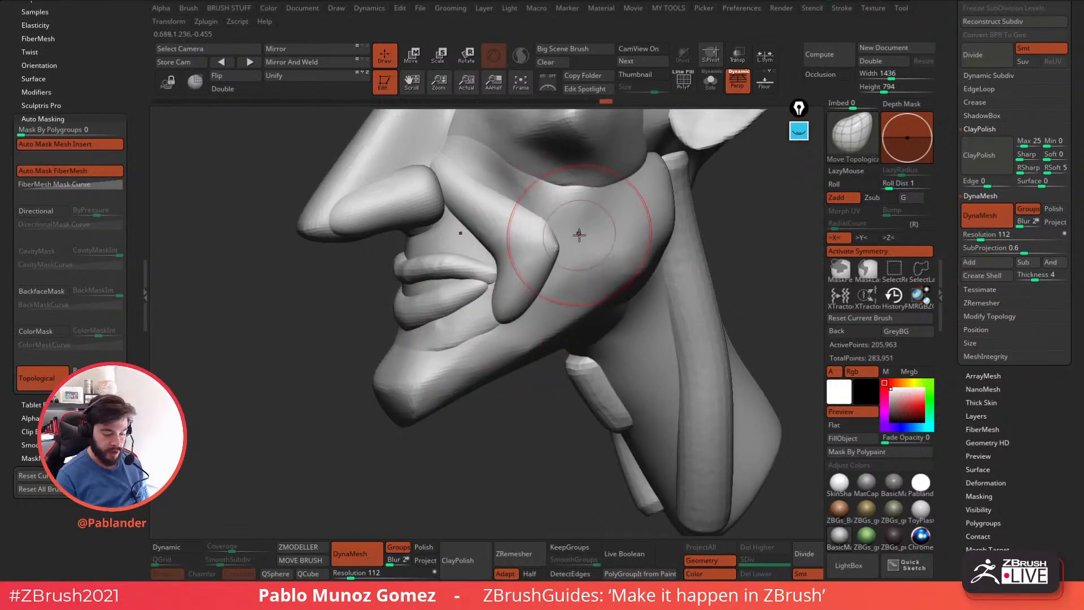
right_drag(576, 238, 552, 239)
mouse_move(541, 310)
right_down()
mouse_move(529, 327)
mouse_move(535, 320)
mouse_move(501, 327)
mouse_move(466, 241)
mouse_move(511, 216)
mouse_move(624, 256)
right_up()
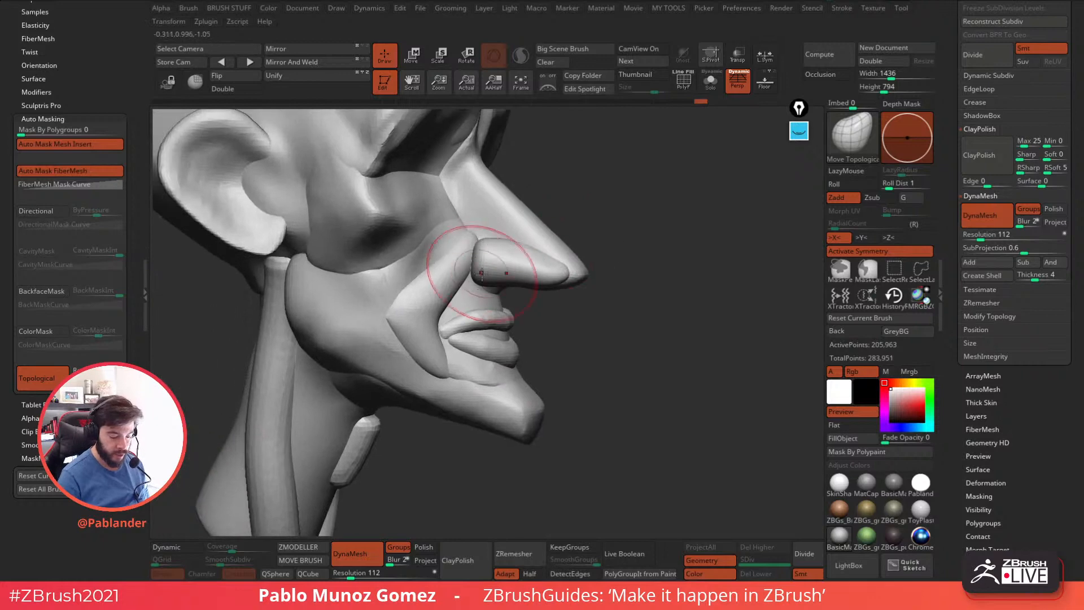
Refine the rear of the nostril wing from the side and smooth its underside from below.
shift+drag(481, 264, 478, 277)
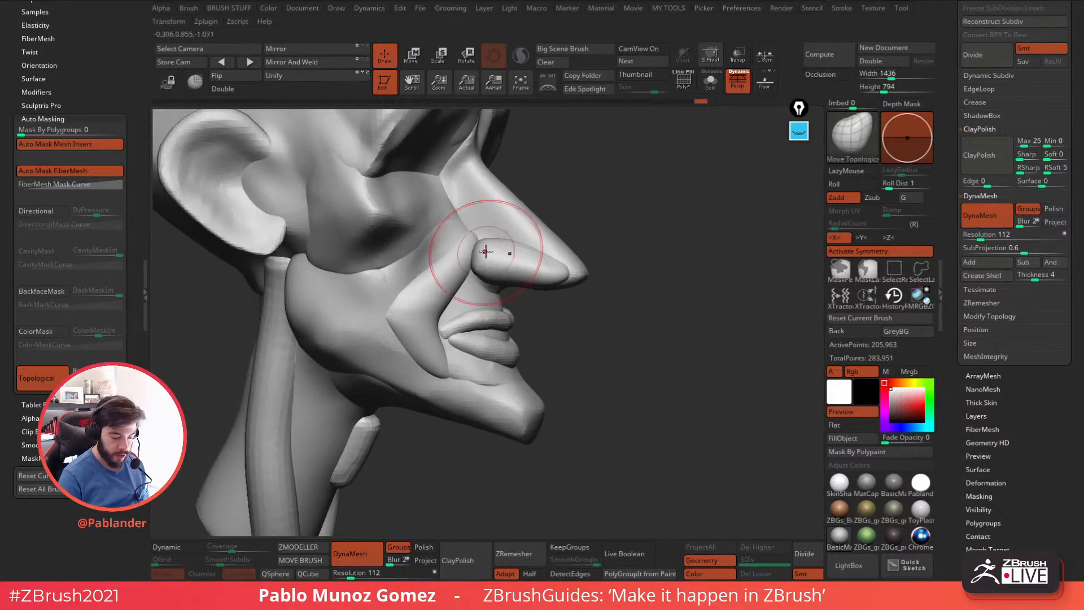
right_drag(505, 243, 551, 298)
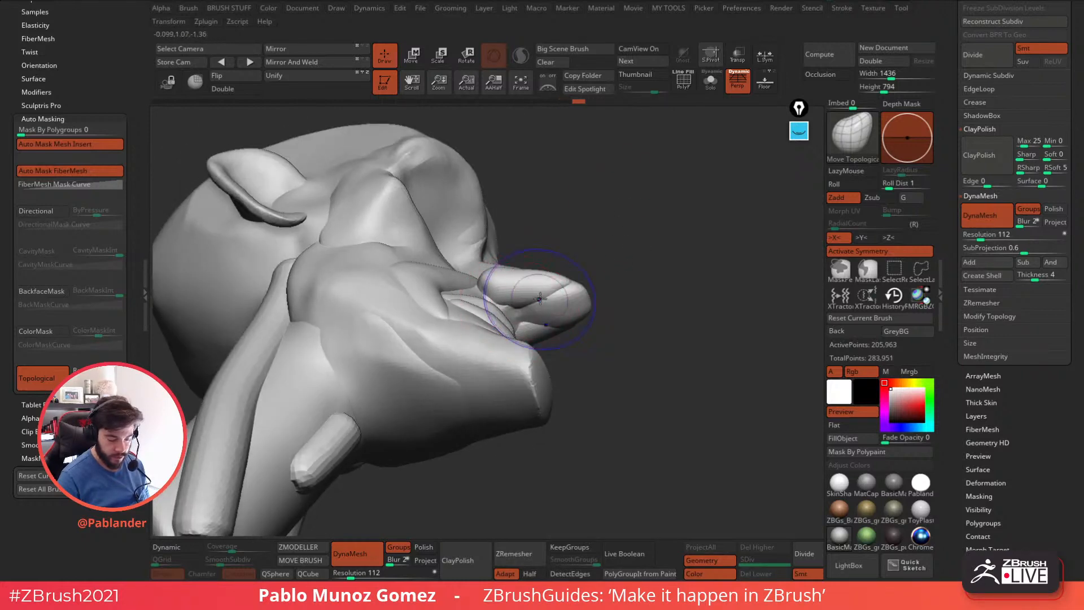
right_drag(540, 300, 496, 255)
mouse_move(614, 284)
right_down()
mouse_move(551, 228)
mouse_move(500, 317)
mouse_move(561, 308)
mouse_move(661, 322)
right_up()
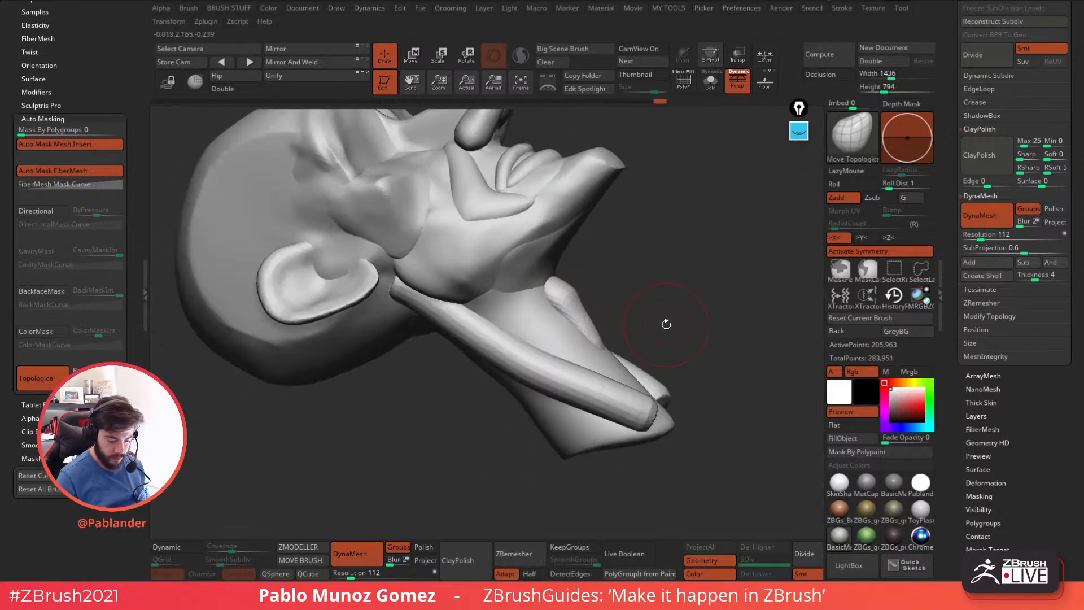
Taper both ends of the long neck-muscle tube so they blend in behind the jaw and at the neck's base.
right_drag(701, 399, 658, 390)
drag(702, 391, 724, 412)
mouse_move(680, 363)
mouse_down()
mouse_move(516, 347)
mouse_move(627, 236)
mouse_move(632, 264)
mouse_up()
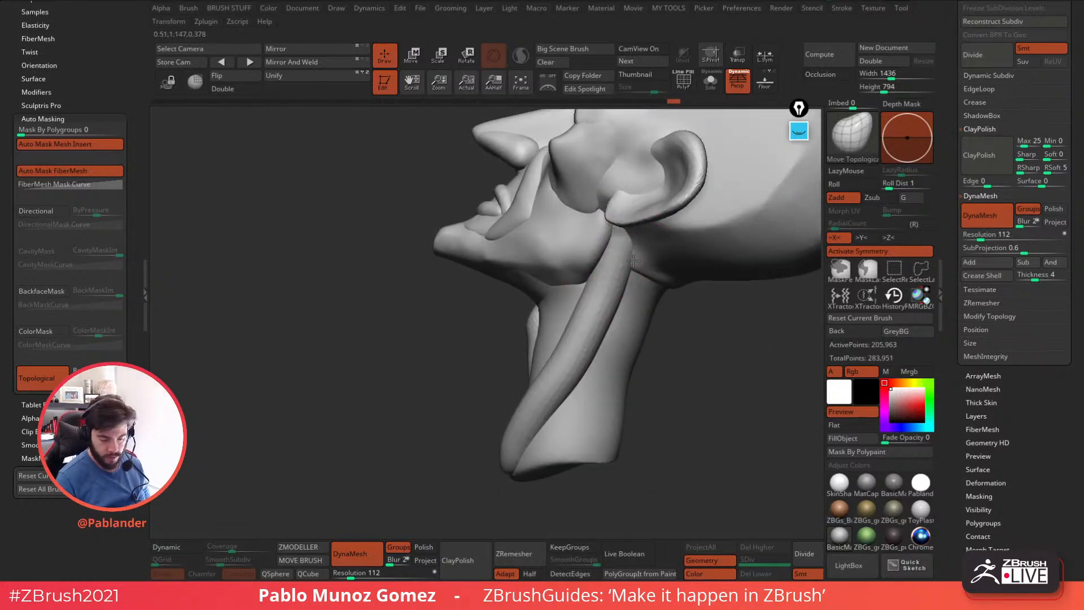
mouse_move(698, 324)
mouse_down()
mouse_move(678, 352)
mouse_move(672, 408)
mouse_up()
Adjust the brush and reshape the middle and upper part of the neck-muscle tube along the side of the neck.
key(space)
drag(616, 373, 628, 373)
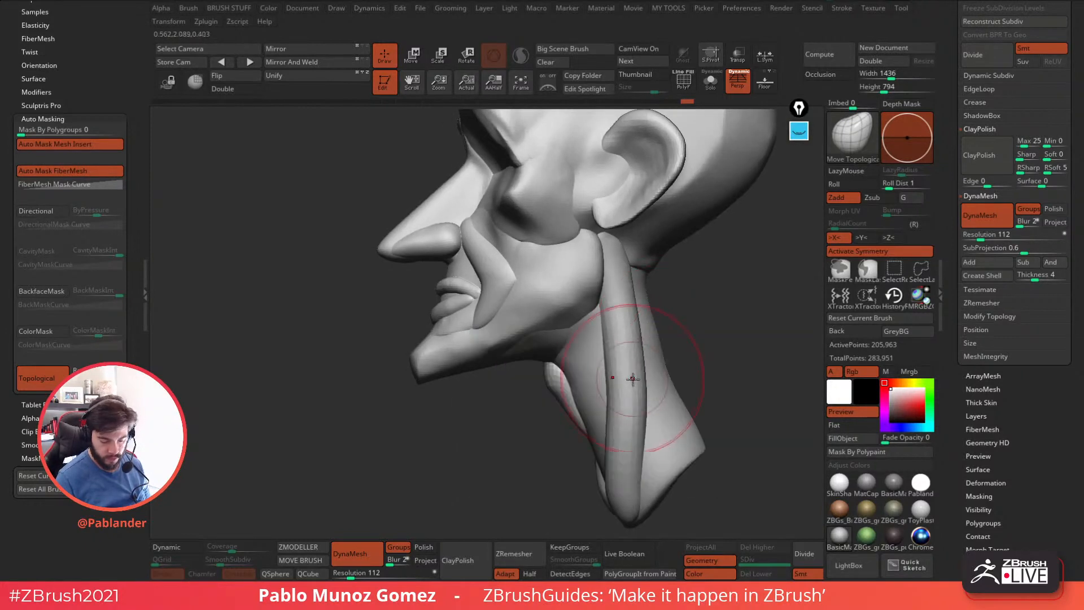
drag(690, 360, 737, 303)
drag(627, 364, 605, 218)
Choose the TrimDynamic brush and flatten the surface of the neck-muscle tube along its length.
key(b)
click(669, 370)
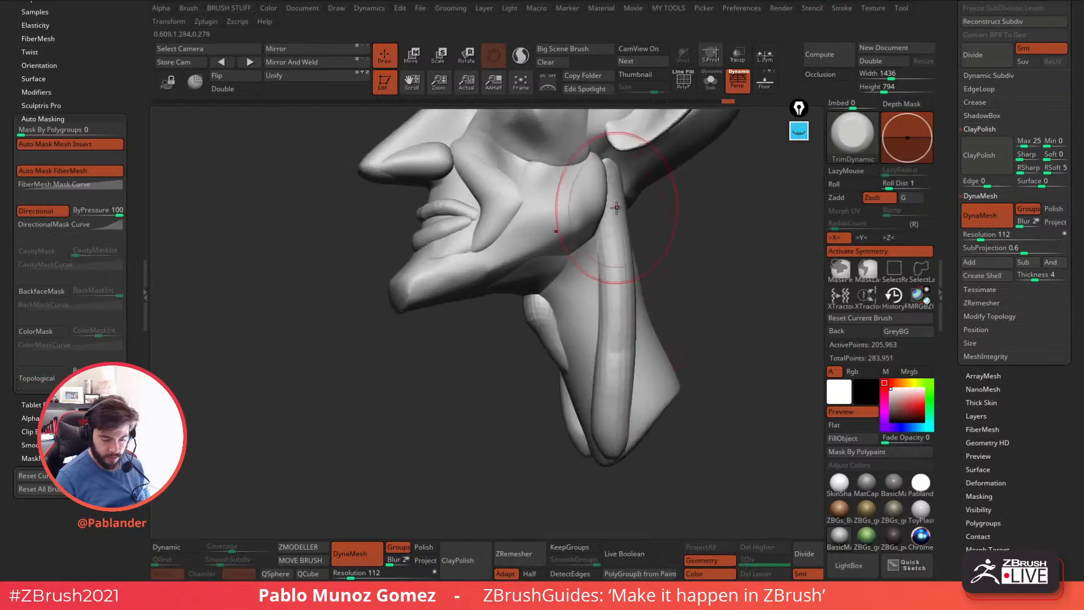
right_drag(643, 327, 664, 330)
key(space)
drag(610, 257, 609, 404)
shift+drag(610, 395, 611, 294)
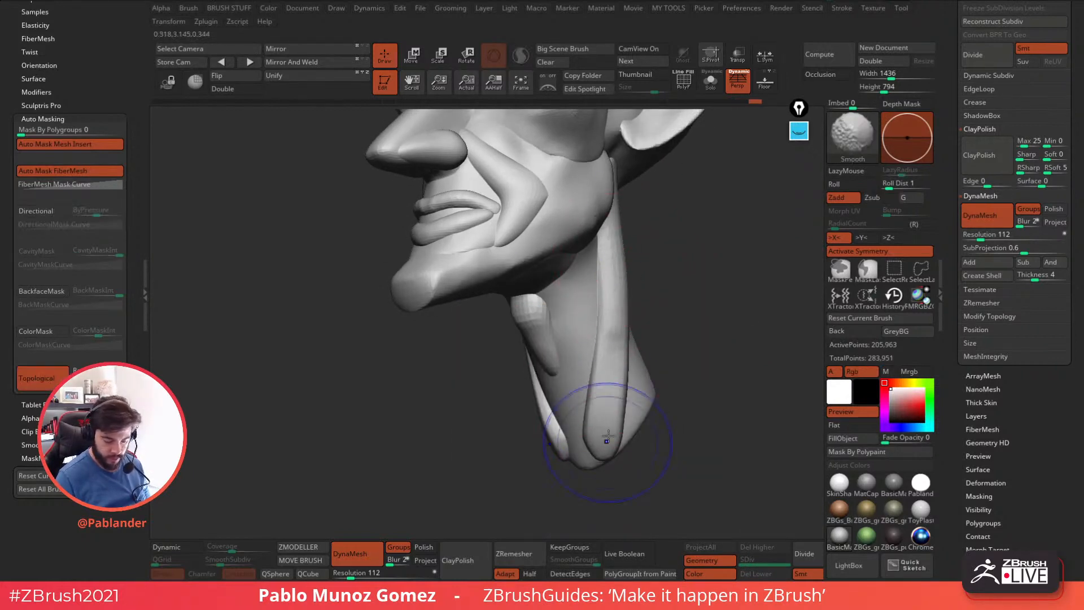
Reshape the short throat tube under the chin into an Adam's apple that bulges at its upper end.
right_drag(654, 306, 697, 296)
mouse_move(539, 313)
right_down()
mouse_move(559, 361)
mouse_move(520, 243)
mouse_move(477, 247)
mouse_move(464, 264)
mouse_move(491, 260)
mouse_move(543, 280)
right_up()
key(space)
drag(543, 280, 540, 294)
key(space)
click(575, 316)
Shape the lips from the front with Move Topological, giving the upper lip a cupid's bow and the lower lip more fullness.
ctrl+right_drag(491, 294, 481, 337)
mouse_move(472, 280)
mouse_down()
mouse_move(474, 290)
mouse_move(497, 278)
mouse_up()
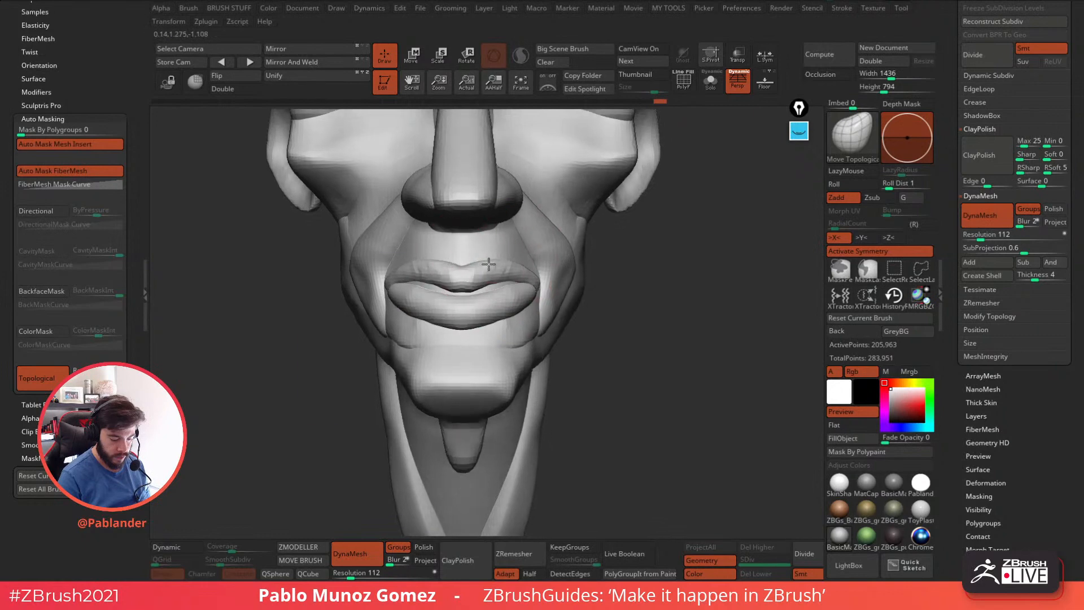
right_drag(484, 254, 490, 276)
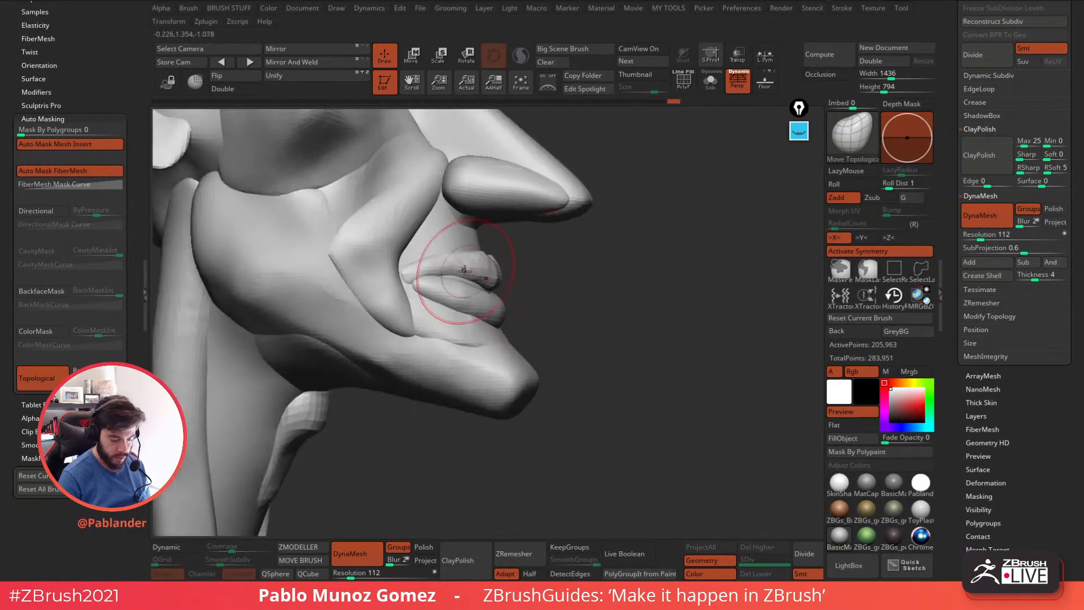
Taper the outer ends of both lips and tuck them together against the smile fold at the mouth corners.
drag(422, 281, 416, 273)
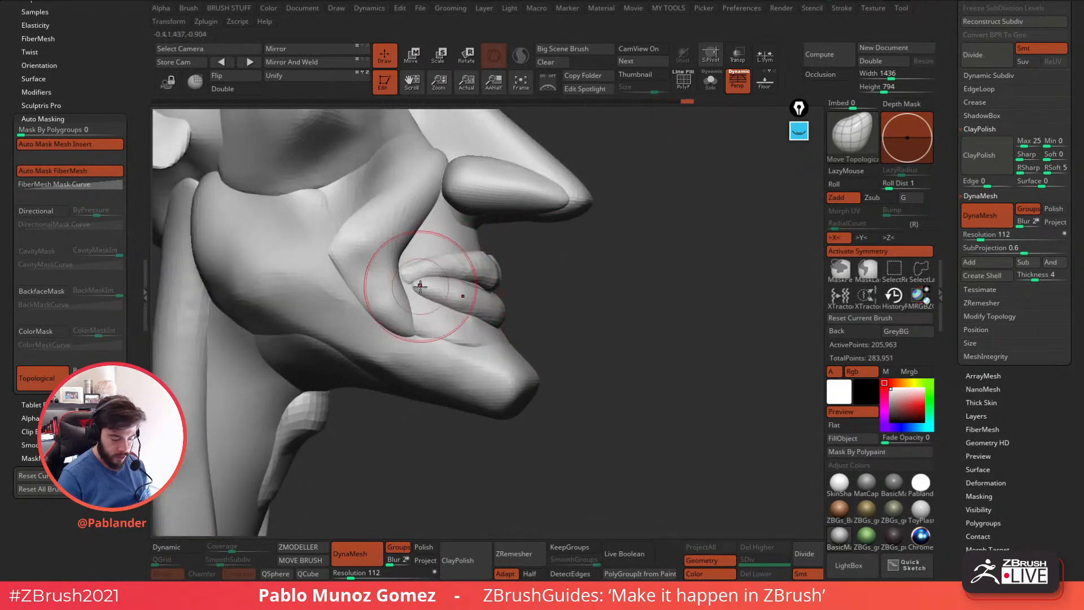
right_drag(409, 285, 541, 291)
mouse_move(511, 256)
right_down()
mouse_move(560, 243)
mouse_move(566, 302)
mouse_move(565, 271)
right_up()
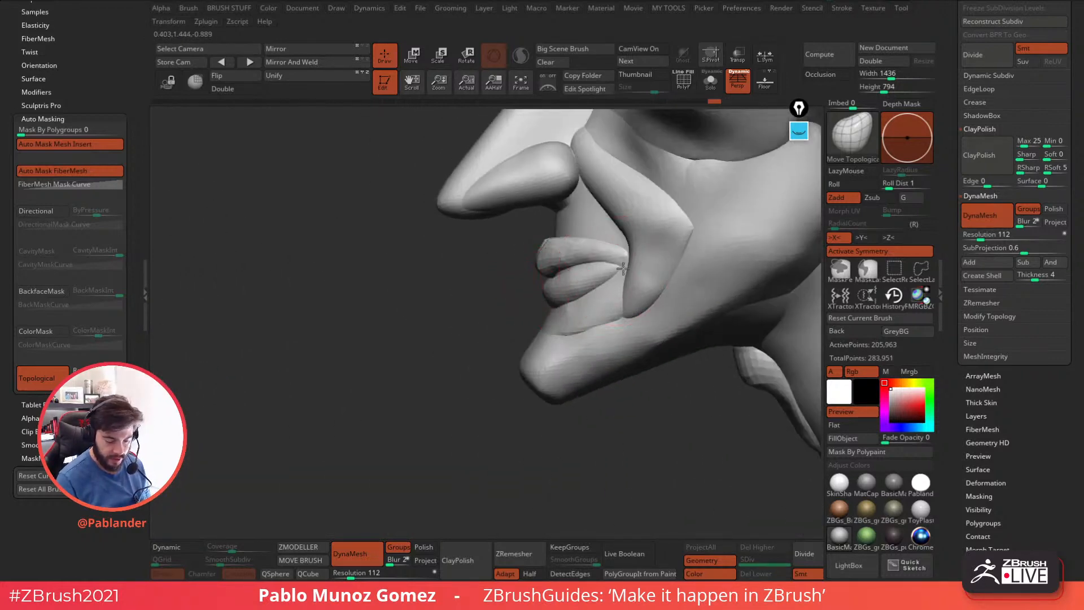
mouse_move(618, 268)
right_down()
mouse_move(539, 281)
mouse_move(607, 297)
right_up()
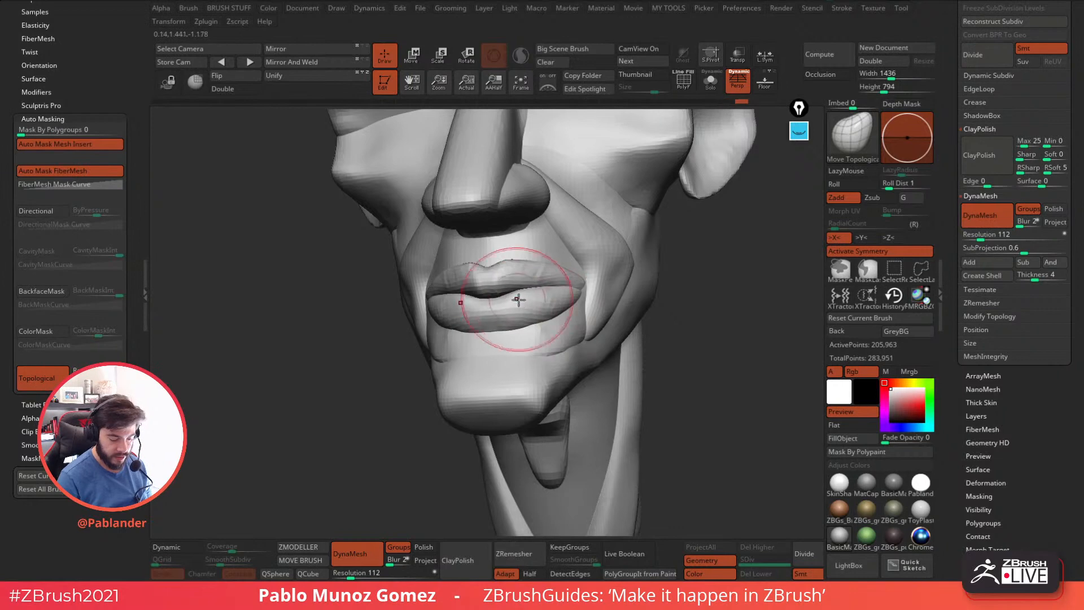
Adjust the upper lip and mouth corner from the side with the Move Topological brush.
mouse_move(562, 304)
right_down()
mouse_move(648, 274)
mouse_move(632, 266)
right_up()
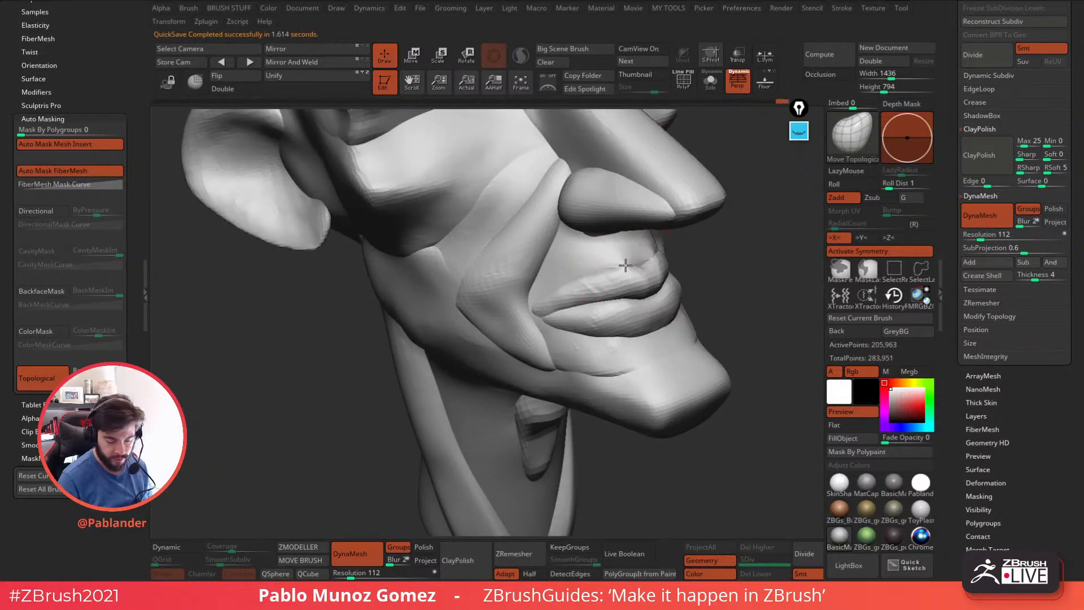
mouse_move(625, 242)
right_down()
mouse_move(658, 230)
mouse_move(633, 231)
right_up()
mouse_move(694, 244)
right_down()
mouse_move(673, 247)
mouse_move(695, 255)
right_up()
key(space)
drag(664, 259, 647, 252)
Reshape the lower lip from the front and smooth the surface around it.
alt+right_drag(728, 231, 531, 251)
click(145, 305)
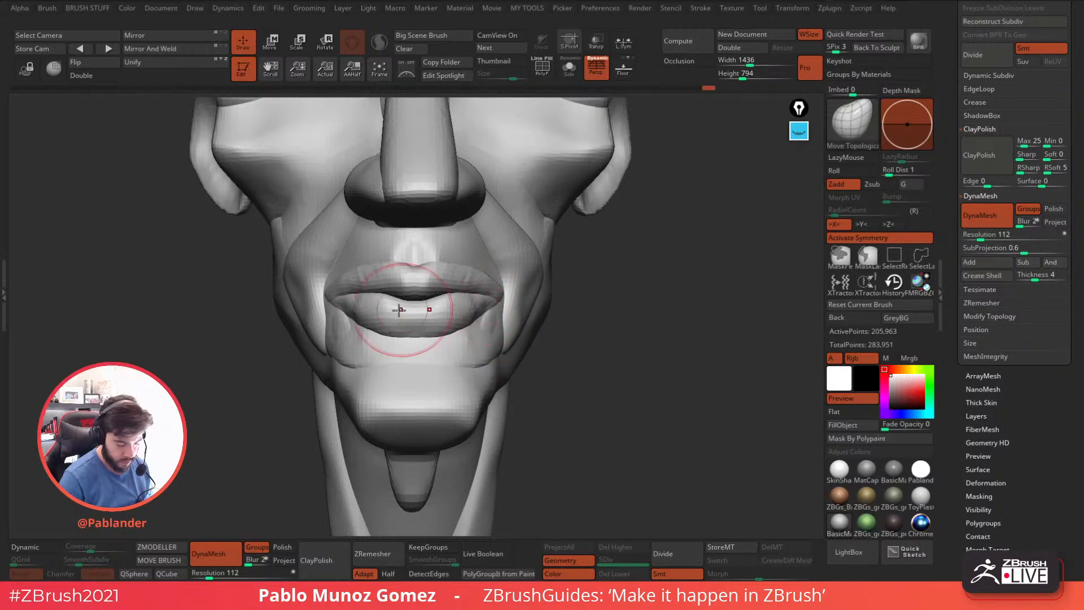
key(shift)
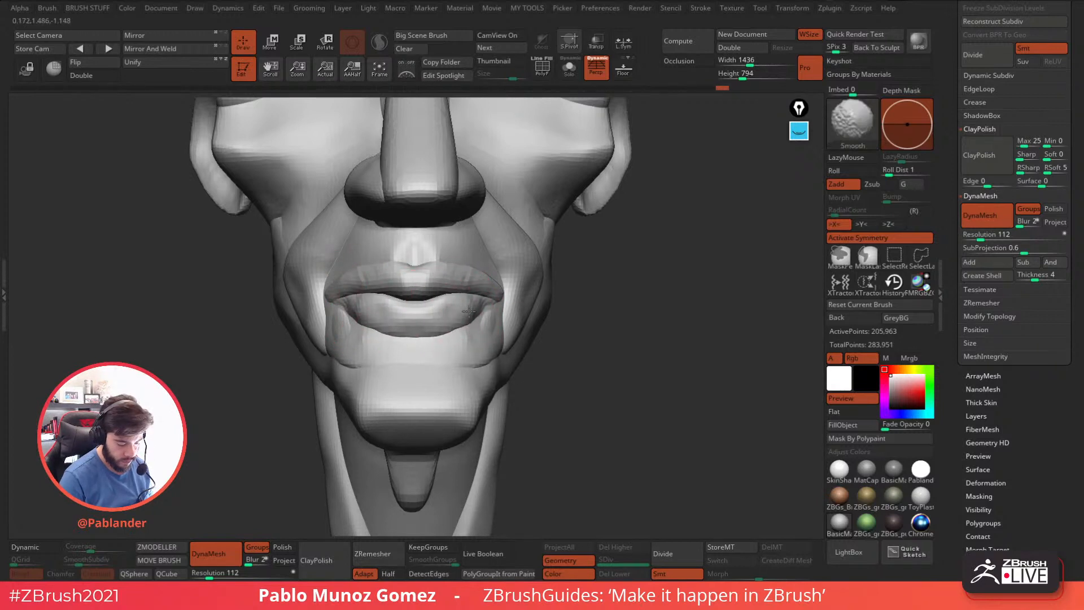
mouse_move(457, 340)
mouse_down()
mouse_move(441, 338)
mouse_move(468, 350)
mouse_move(474, 392)
mouse_up()
ctrl+right_drag(527, 305, 606, 290)
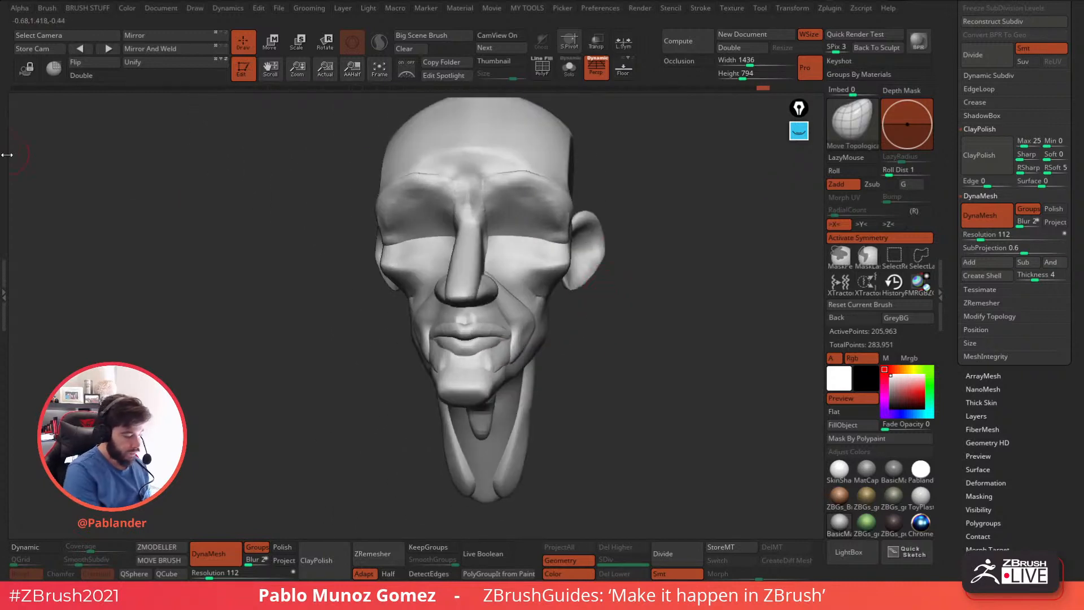
Examine the Topological auto-masking setting of the Move Topological and Smooth brushes.
click(5, 239)
right_drag(434, 279, 531, 229)
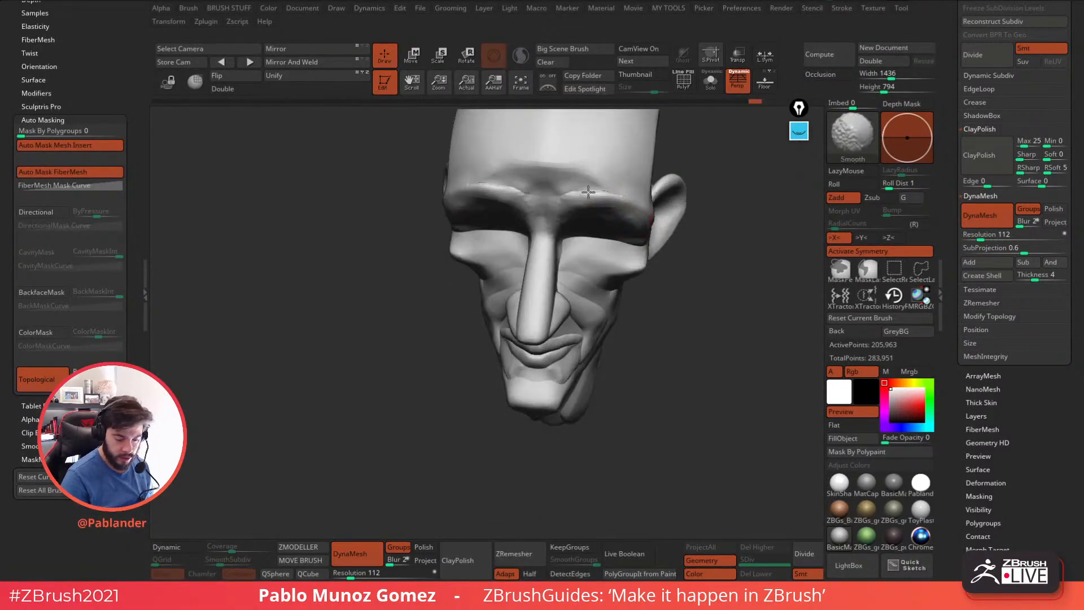
click(141, 286)
mouse_move(670, 308)
right_down()
mouse_move(654, 363)
mouse_move(672, 367)
mouse_move(646, 382)
mouse_move(690, 341)
mouse_move(680, 330)
right_up()
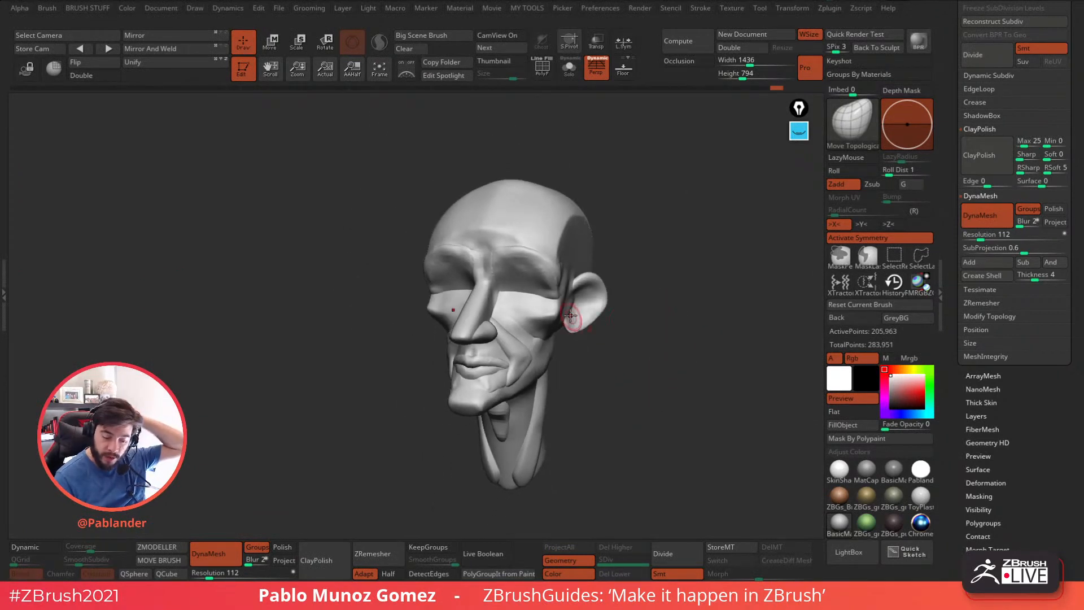
right_click(570, 287)
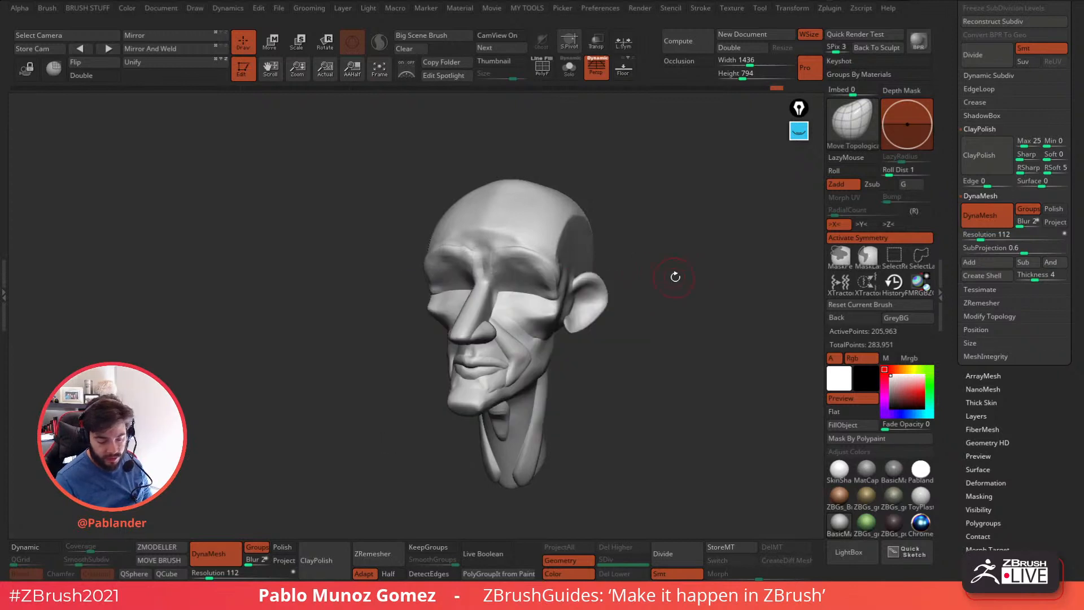
right_drag(671, 277, 593, 284)
mouse_move(525, 305)
right_down()
mouse_move(541, 322)
mouse_move(525, 294)
right_up()
drag(521, 303, 527, 304)
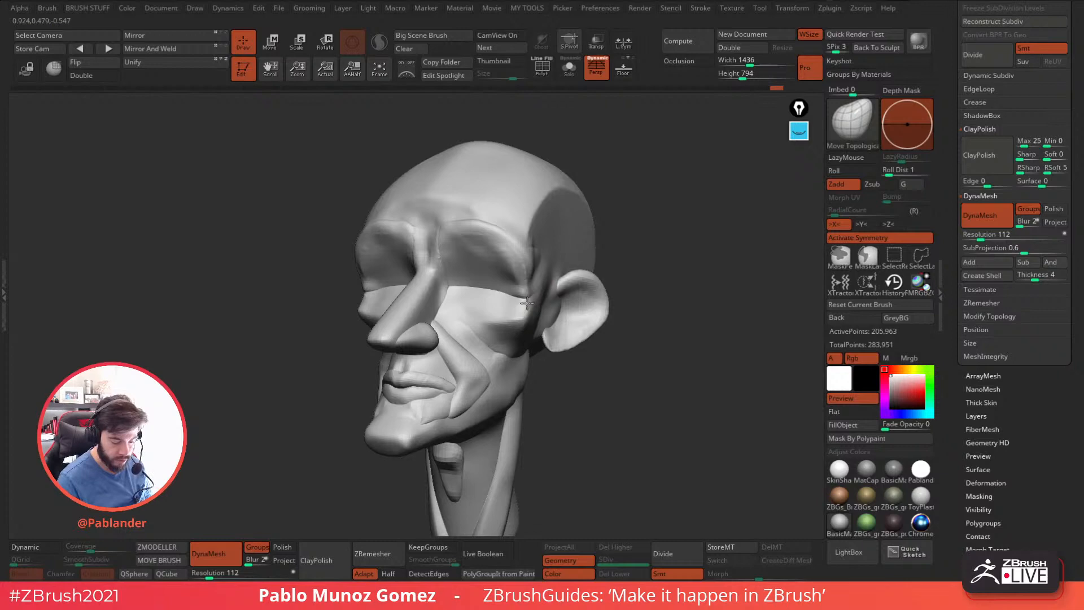
click(3, 157)
double_click(4, 278)
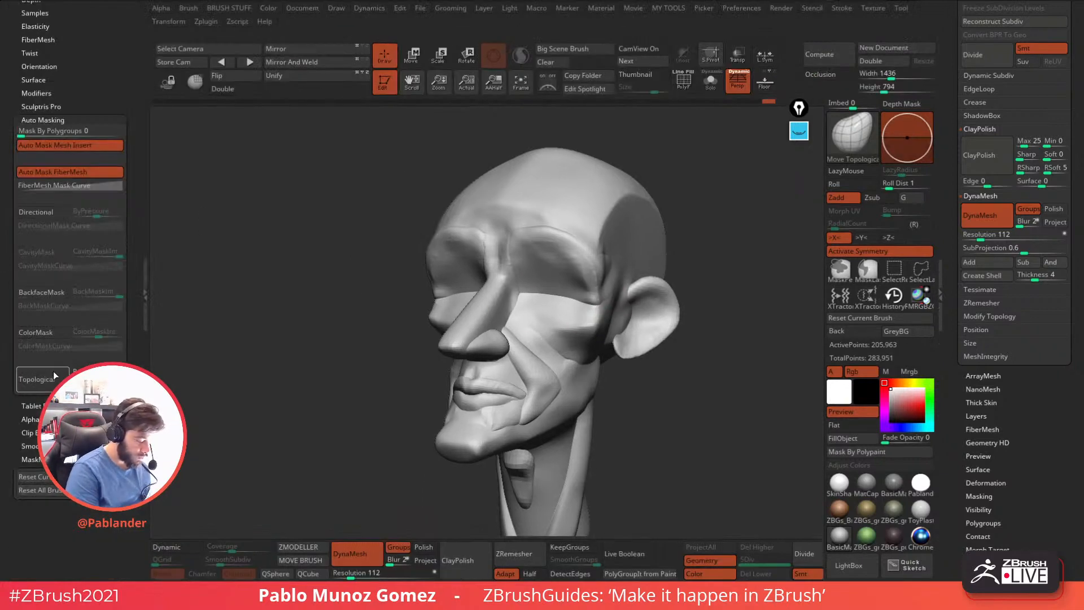
key(shift)
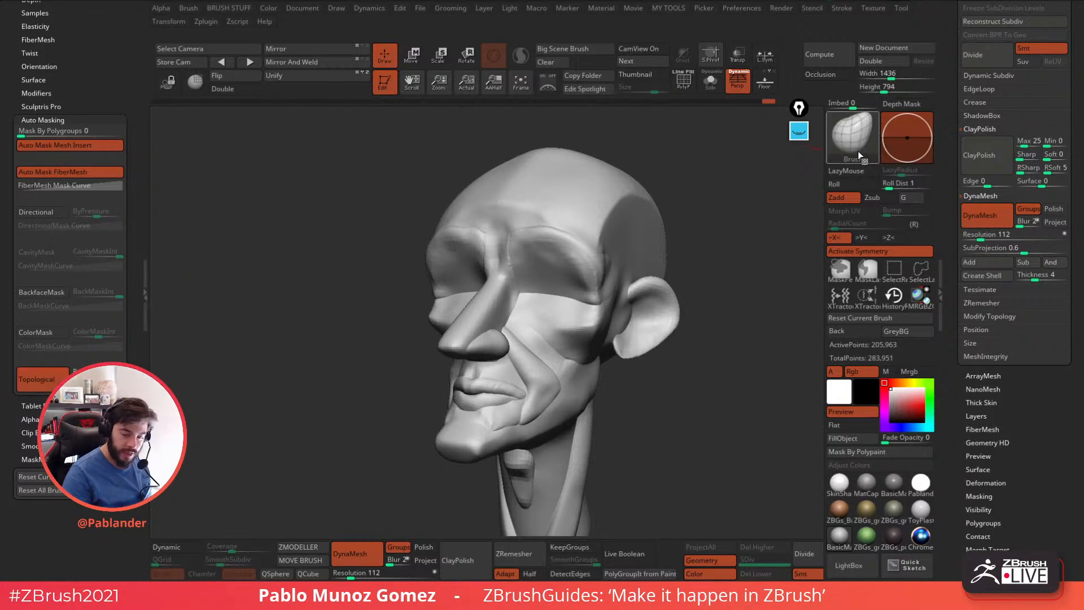
key(shift)
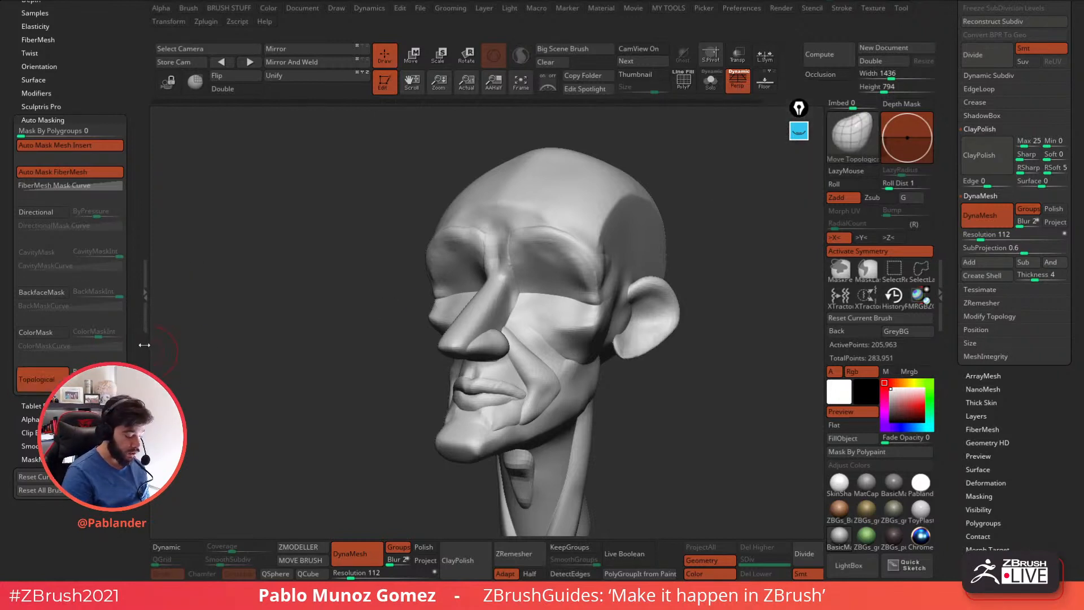
click(146, 287)
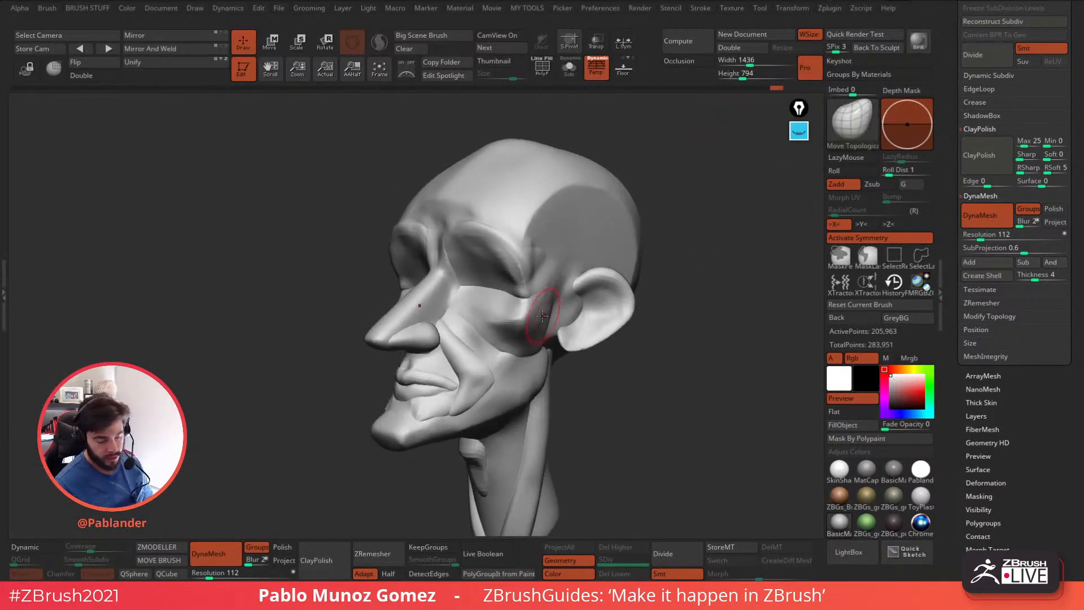
Nudge the cheek area beside the ear and the lower end of the neck with Move Topological.
drag(521, 299, 522, 283)
mouse_move(533, 278)
right_down()
mouse_move(530, 296)
mouse_move(635, 342)
mouse_move(511, 402)
right_up()
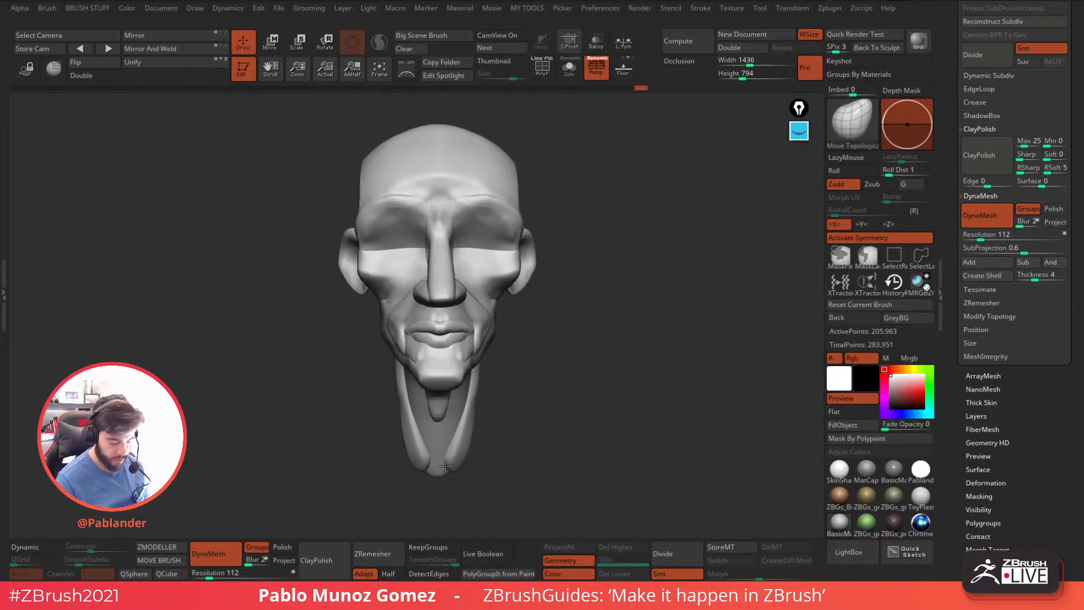
right_drag(441, 476, 448, 460)
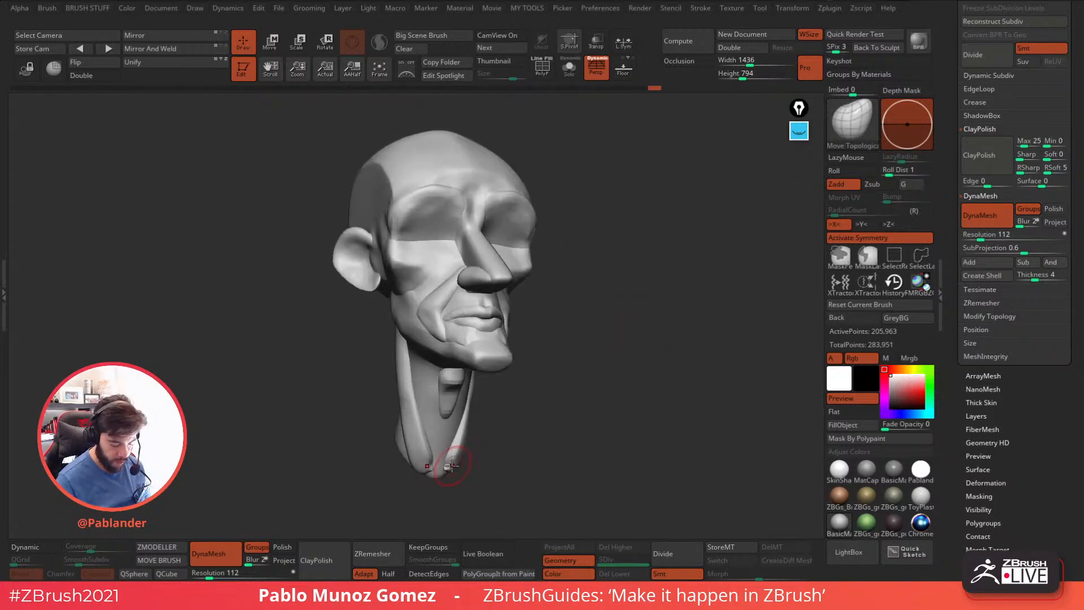
Append a Sphere3D as a new subtool below the head.
shift+right_drag(593, 382, 576, 391)
drag(961, 259, 960, 497)
drag(964, 68, 964, 288)
drag(1064, 195, 1062, 272)
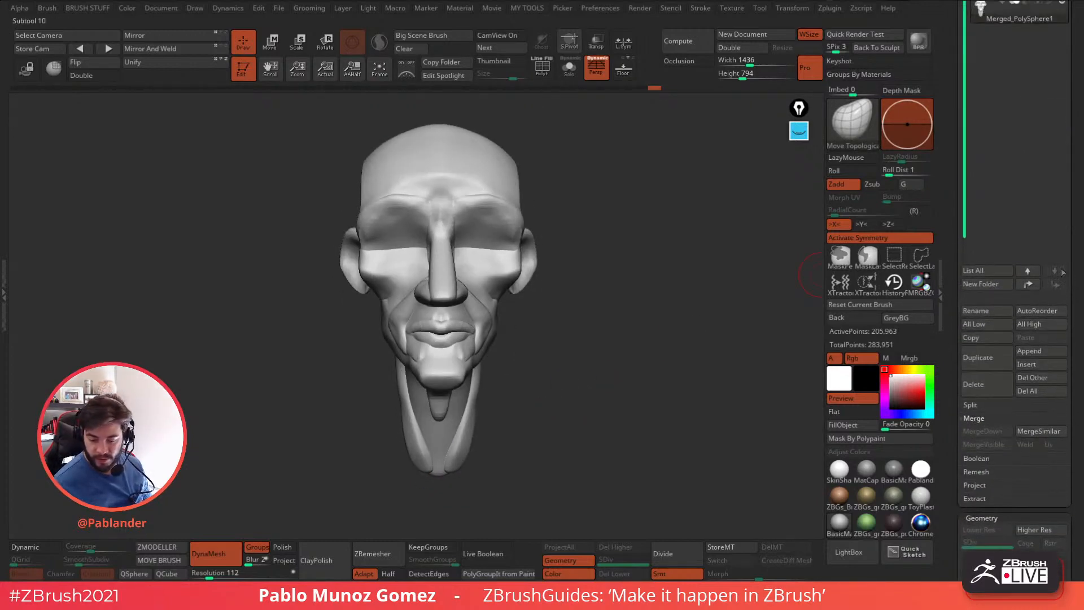
click(1043, 355)
click(808, 338)
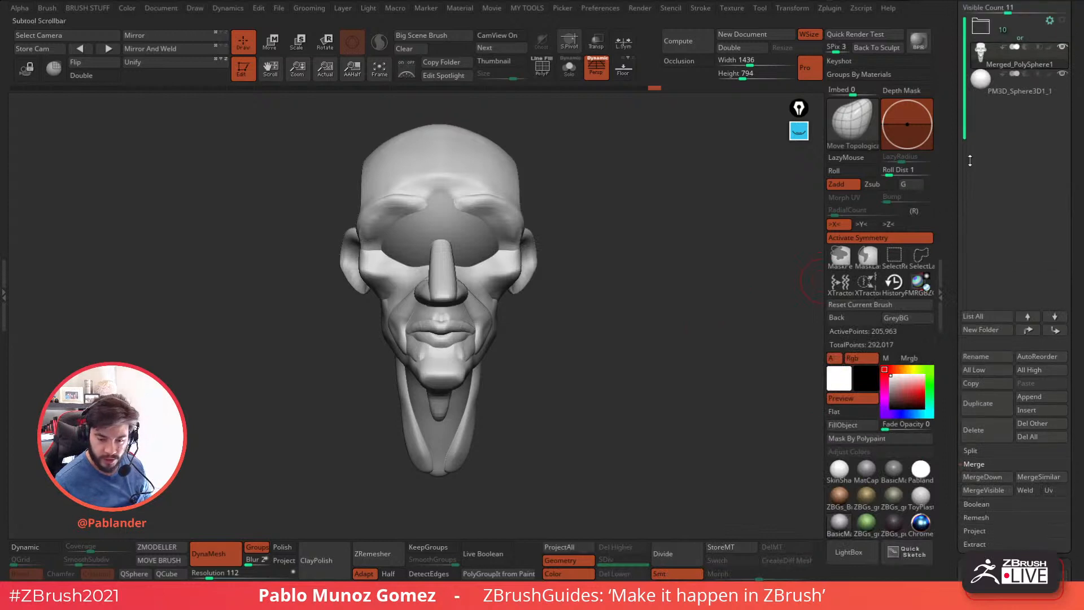
Select the sphere subtool, shrink it to eyeball size and place it in one of the eye sockets.
click(271, 48)
drag(485, 182, 458, 196)
drag(412, 237, 391, 247)
right_drag(489, 212, 592, 205)
drag(484, 237, 499, 237)
drag(429, 237, 418, 244)
shift+right_drag(488, 198, 527, 199)
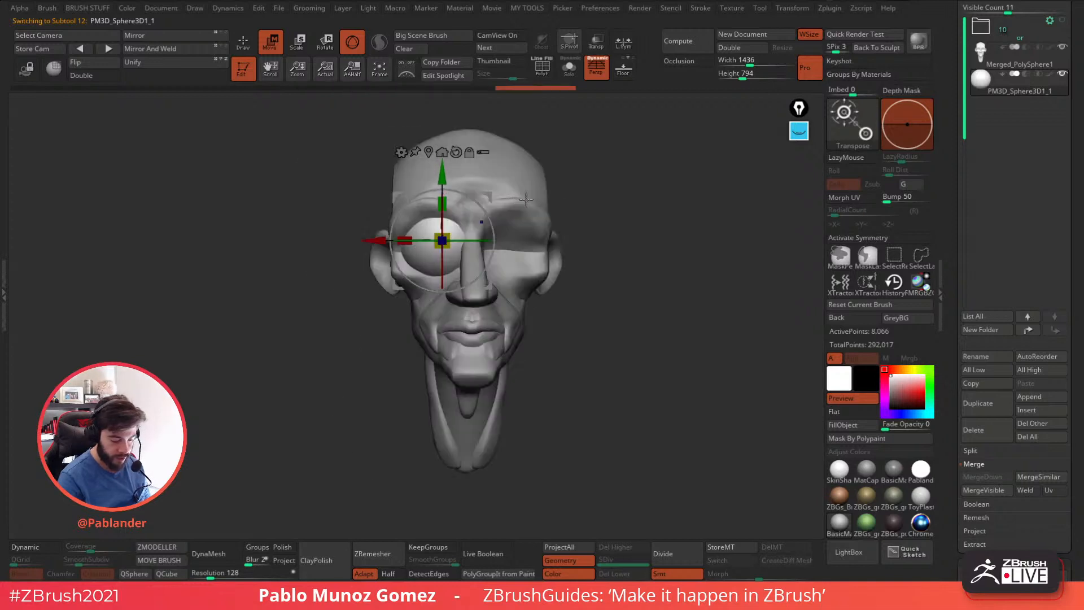
drag(446, 238, 438, 244)
drag(490, 196, 483, 202)
drag(443, 244, 439, 246)
drag(486, 201, 483, 199)
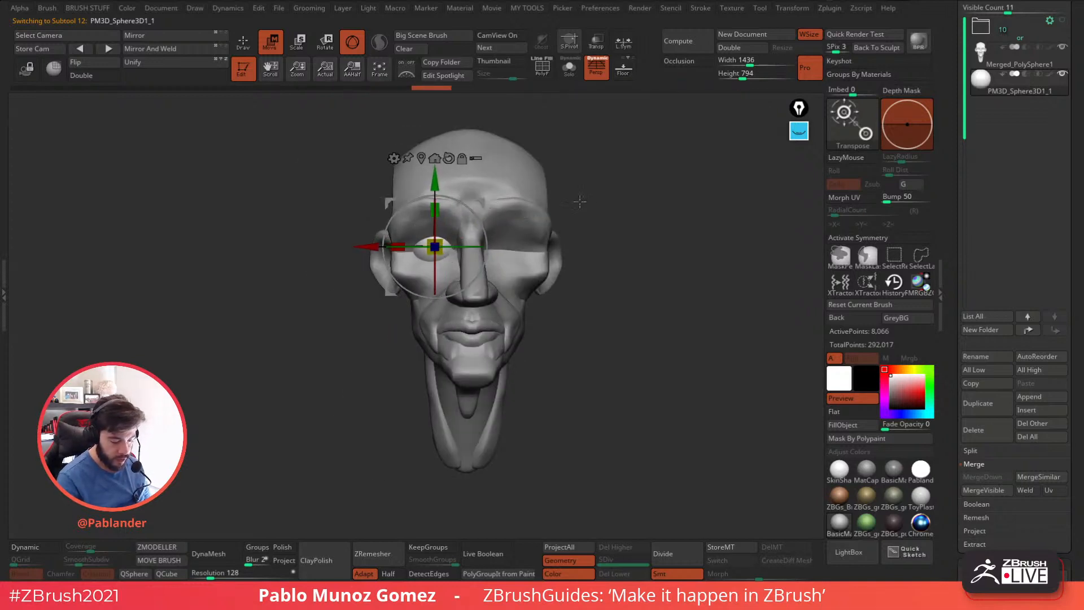
Turn off perspective and move the eye sphere straight up above the head.
alt+right_drag(617, 213, 585, 269)
right_drag(597, 305, 593, 314)
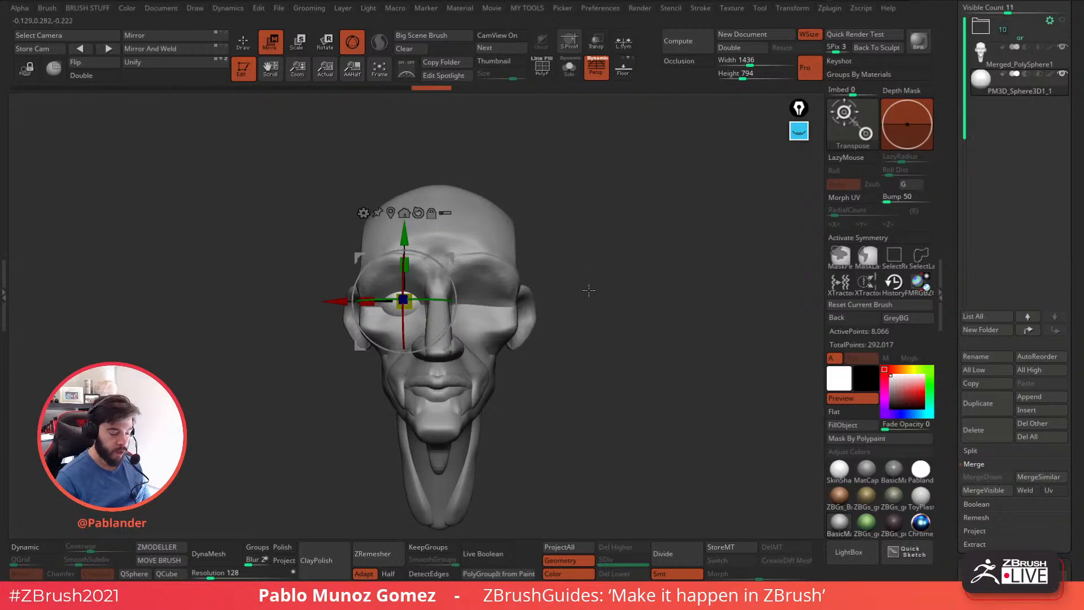
alt+right_drag(584, 296, 596, 298)
alt+drag(598, 308, 610, 262)
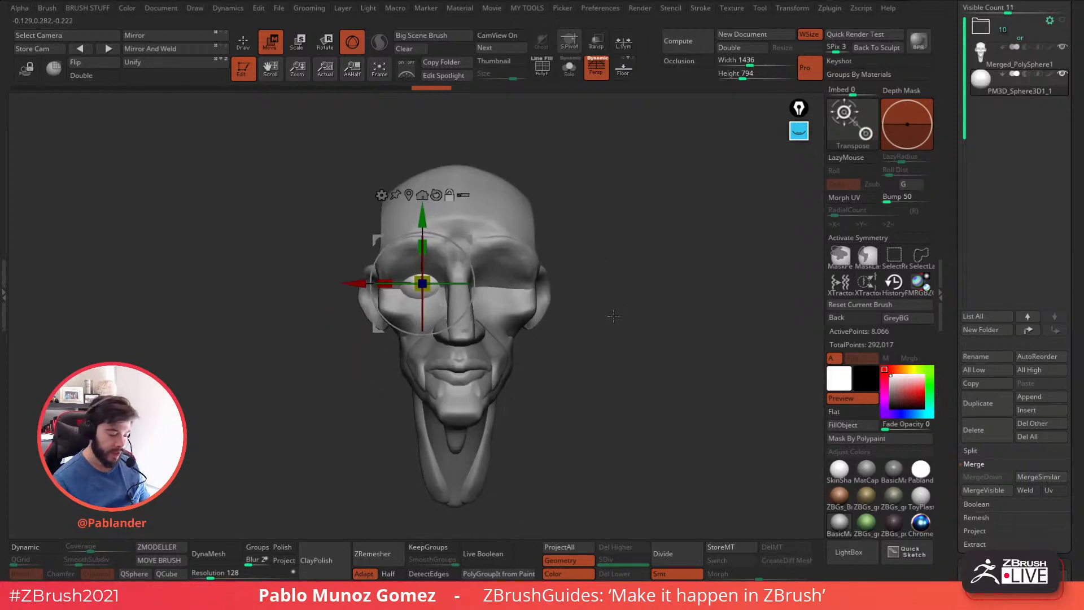
alt+drag(617, 214, 562, 272)
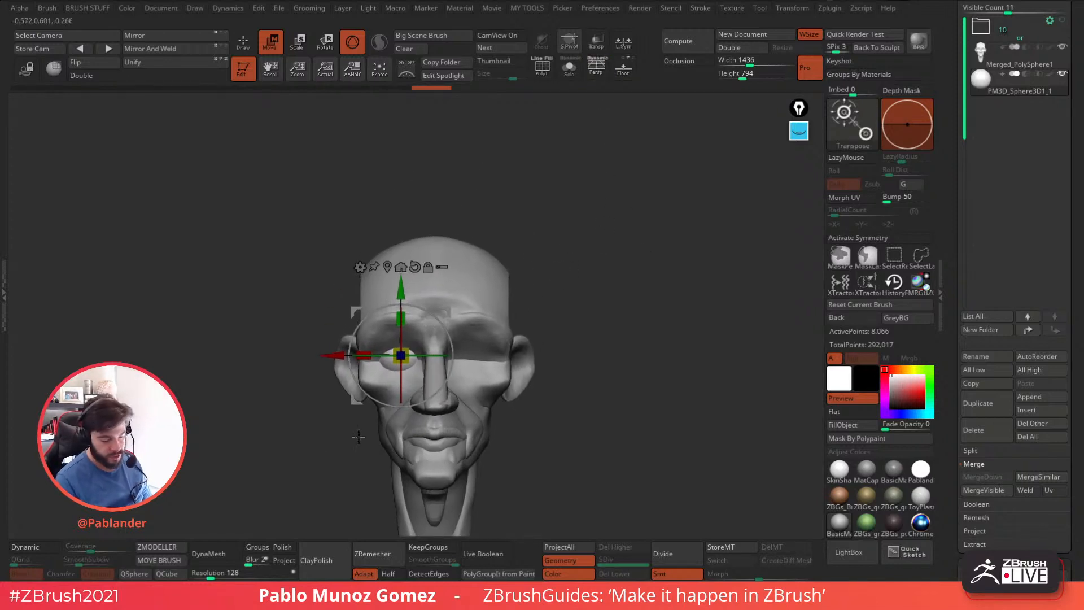
drag(450, 315, 439, 158)
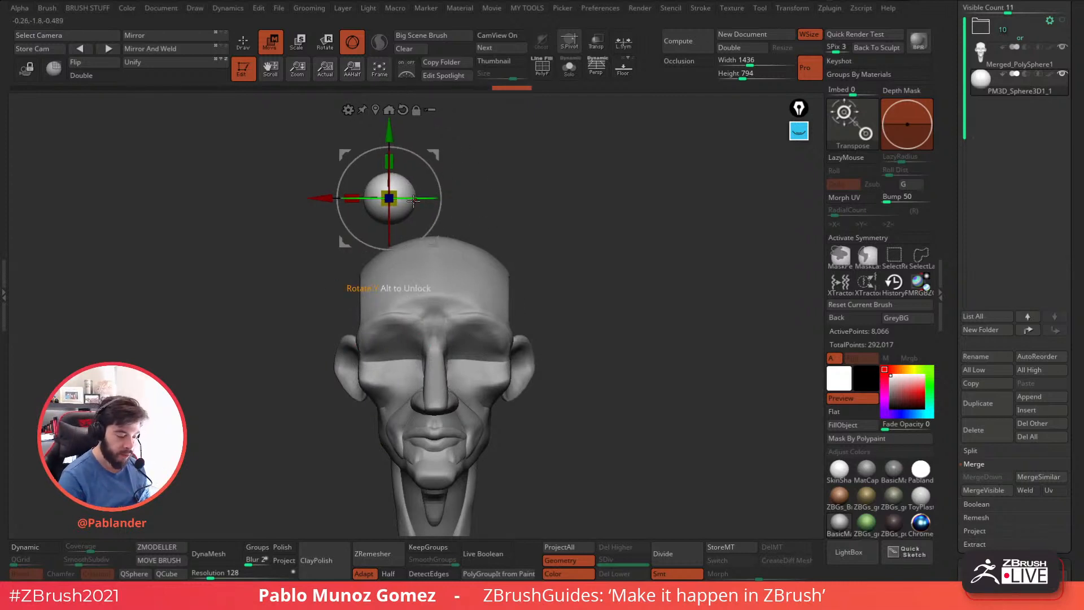
Copy the sphere sideways repeatedly to make a row of five touching spheres.
key(ctrl)
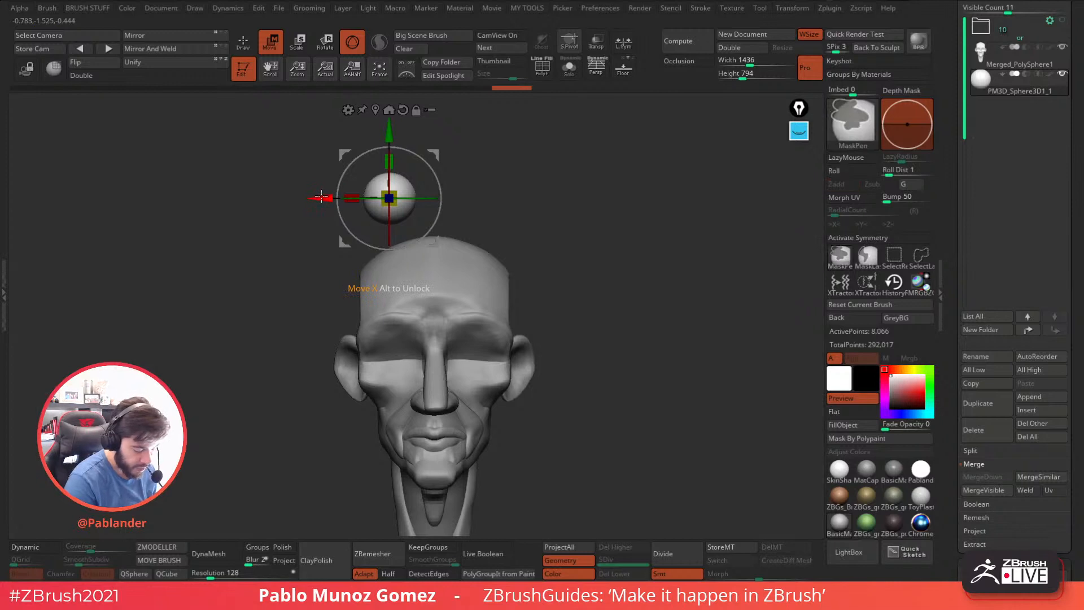
ctrl+drag(321, 198, 373, 222)
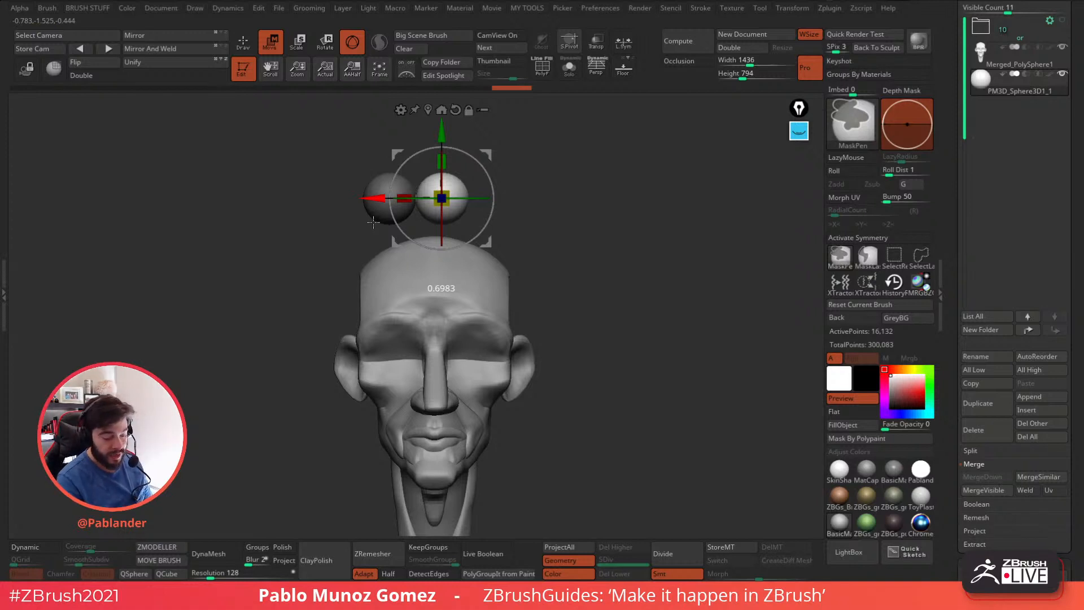
mouse_move(372, 221)
ctrl+mouse_down()
mouse_move(538, 216)
mouse_move(526, 219)
ctrl+mouse_up()
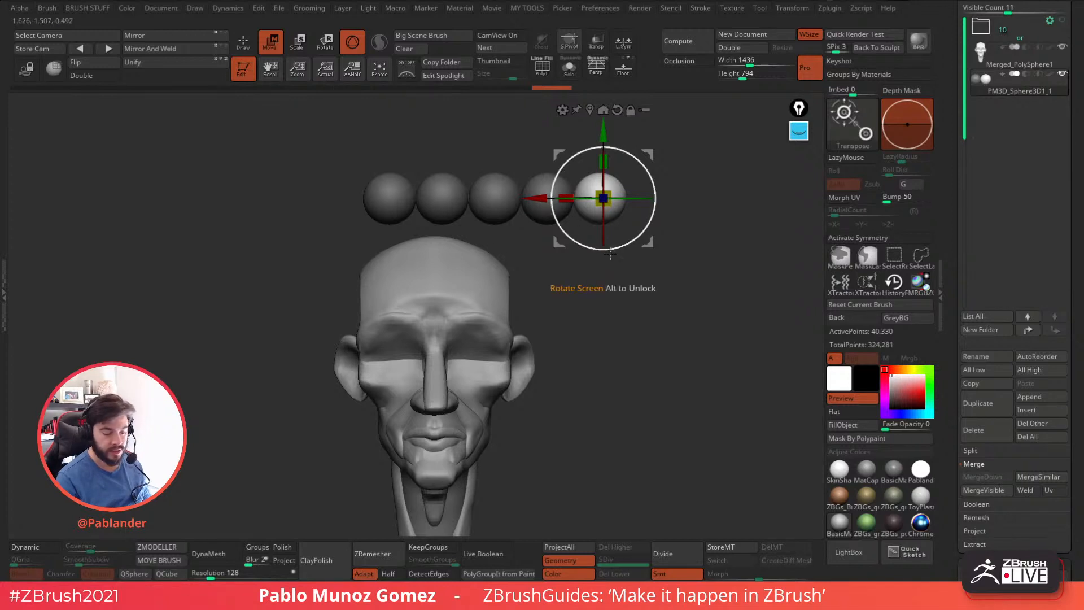
Clear the mask and give each sphere its own polygroup with Auto Groups.
key(q)
ctrl+drag(602, 320, 597, 350)
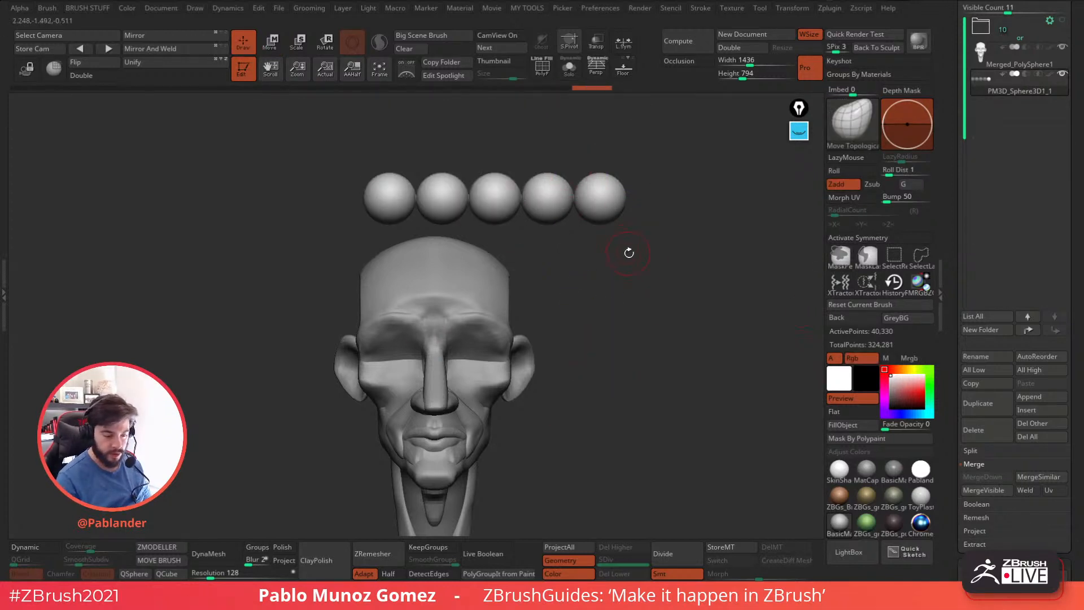
click(546, 78)
key(space)
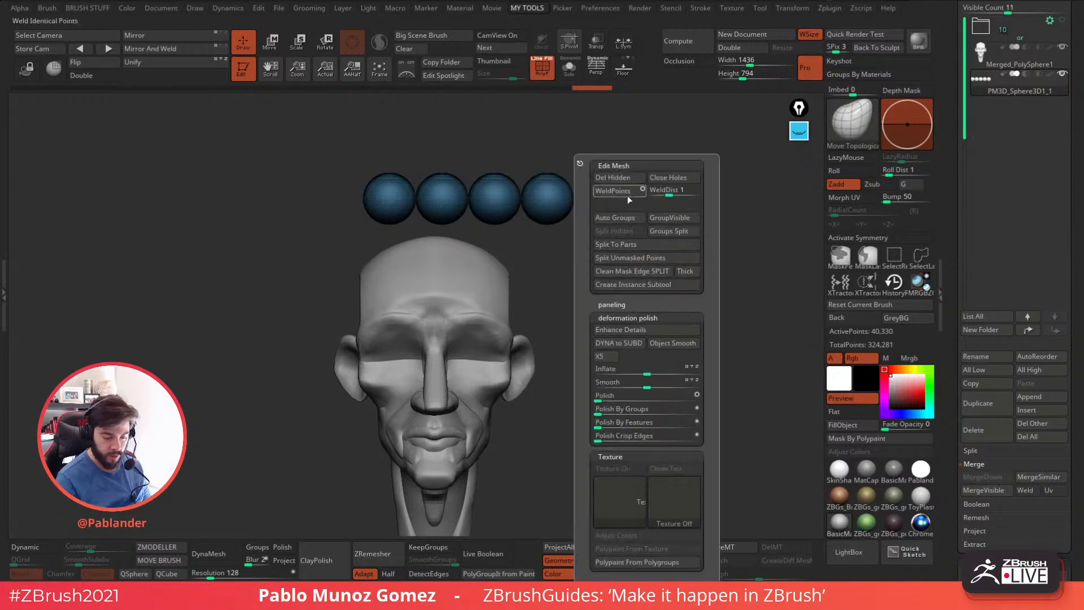
click(615, 217)
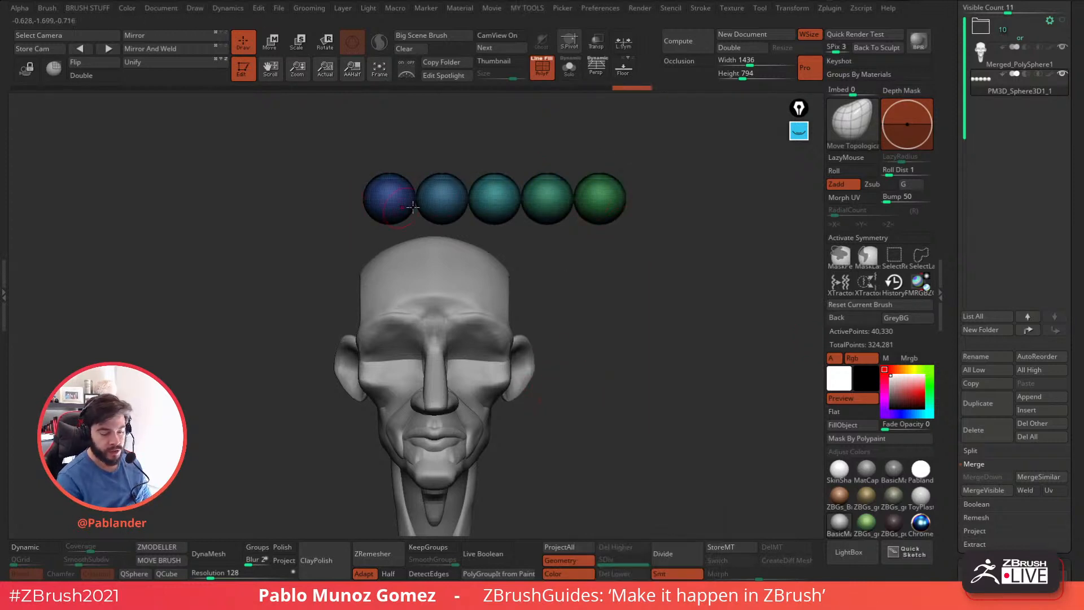
key(shift+f)
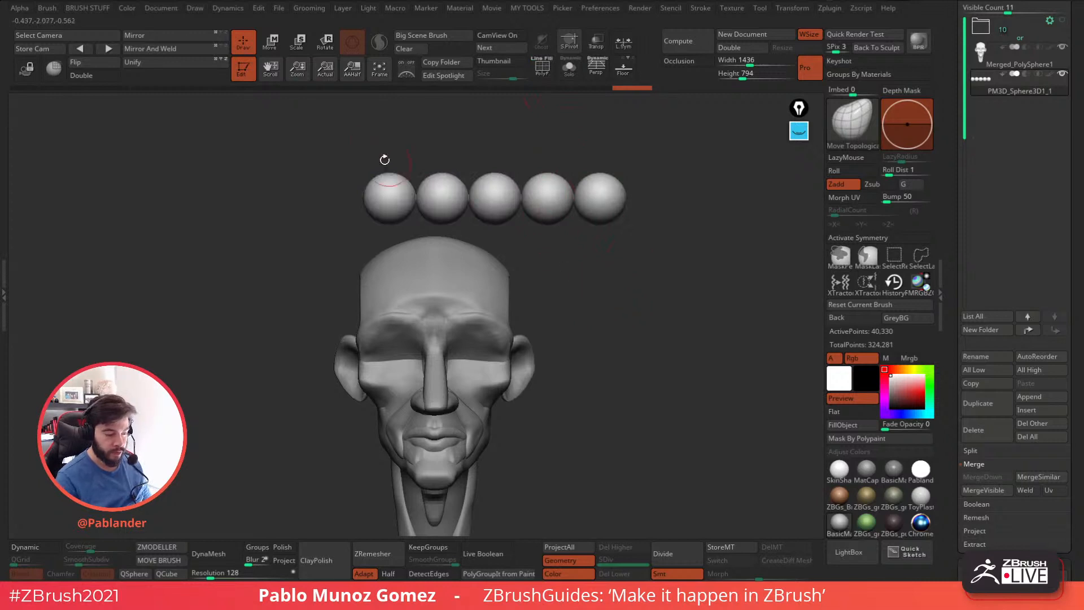
Scale down the row of five spheres and lower it in front of the face to eye level.
key(w)
click(589, 112)
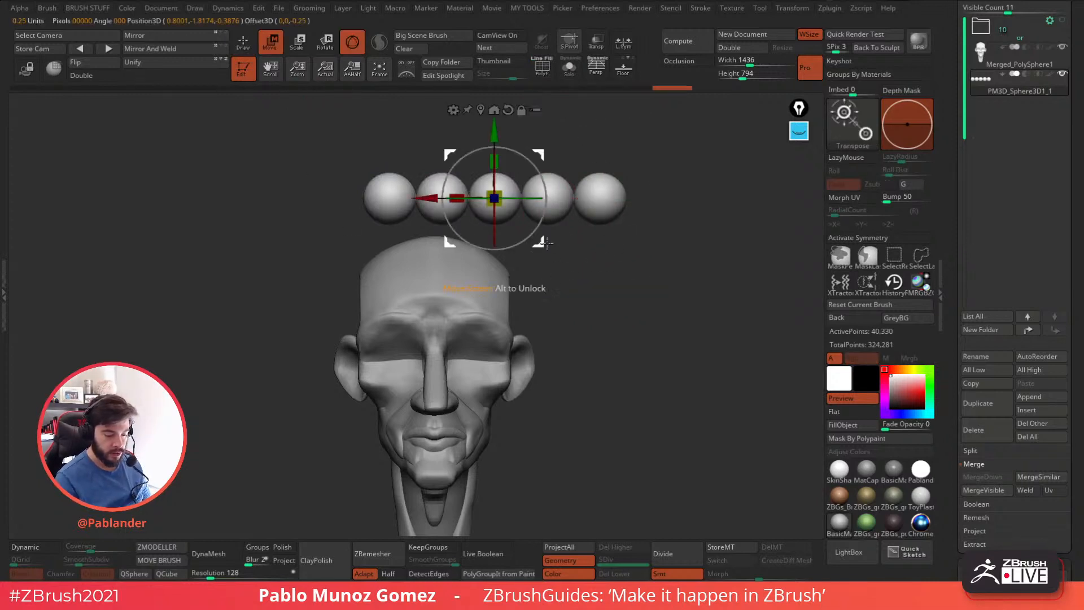
drag(539, 242, 481, 393)
drag(530, 270, 597, 266)
drag(508, 347, 479, 360)
alt+drag(627, 308, 610, 274)
drag(472, 246, 472, 247)
drag(481, 318, 489, 314)
mouse_move(600, 272)
shift+mouse_down()
mouse_move(656, 303)
mouse_move(564, 319)
mouse_move(629, 303)
mouse_move(585, 280)
shift+mouse_up()
Fine-tune the sphere row's position so it is centered on the face's midline across the brow and eyes.
click(247, 52)
mouse_move(607, 346)
mouse_down()
mouse_move(615, 329)
mouse_move(572, 335)
mouse_up()
mouse_move(558, 372)
alt+mouse_down()
mouse_move(564, 342)
mouse_move(574, 348)
alt+mouse_up()
click(275, 48)
alt+right_drag(510, 268, 510, 287)
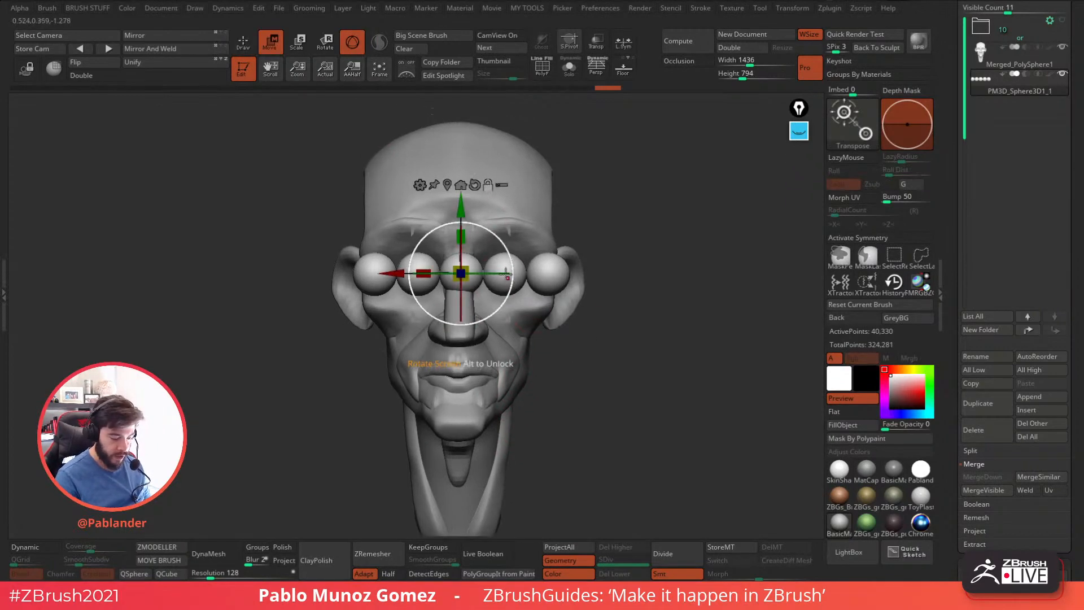
click(460, 185)
drag(584, 194, 649, 198)
drag(526, 244, 593, 237)
drag(560, 172, 561, 200)
click(245, 46)
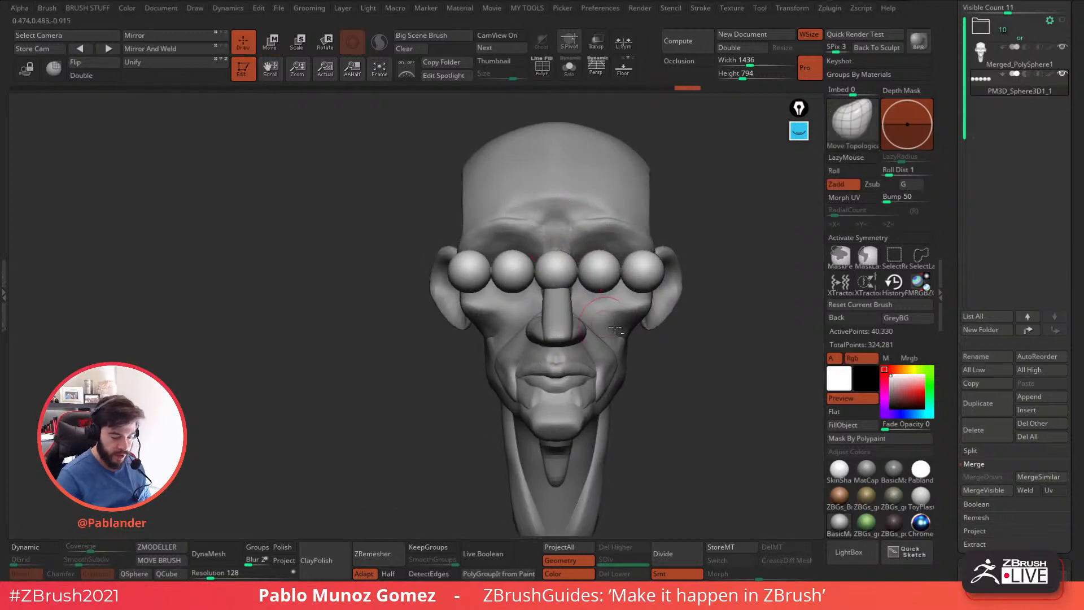
Apply Mirror And Weld to the head subtool and make the sphere row the active subtool again.
alt+right_drag(570, 311, 459, 284)
click(1005, 66)
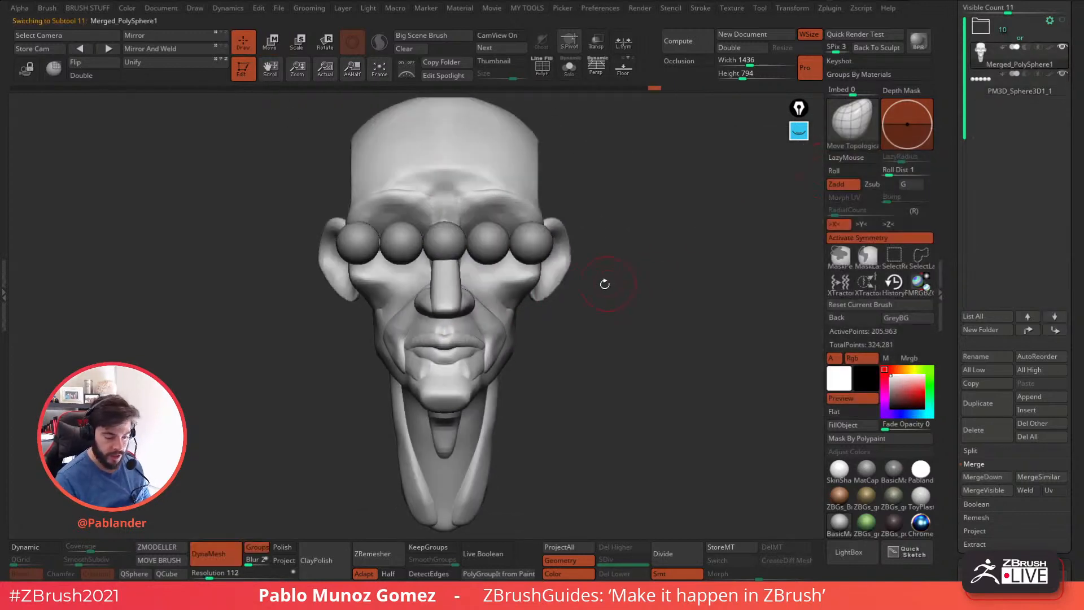
click(159, 51)
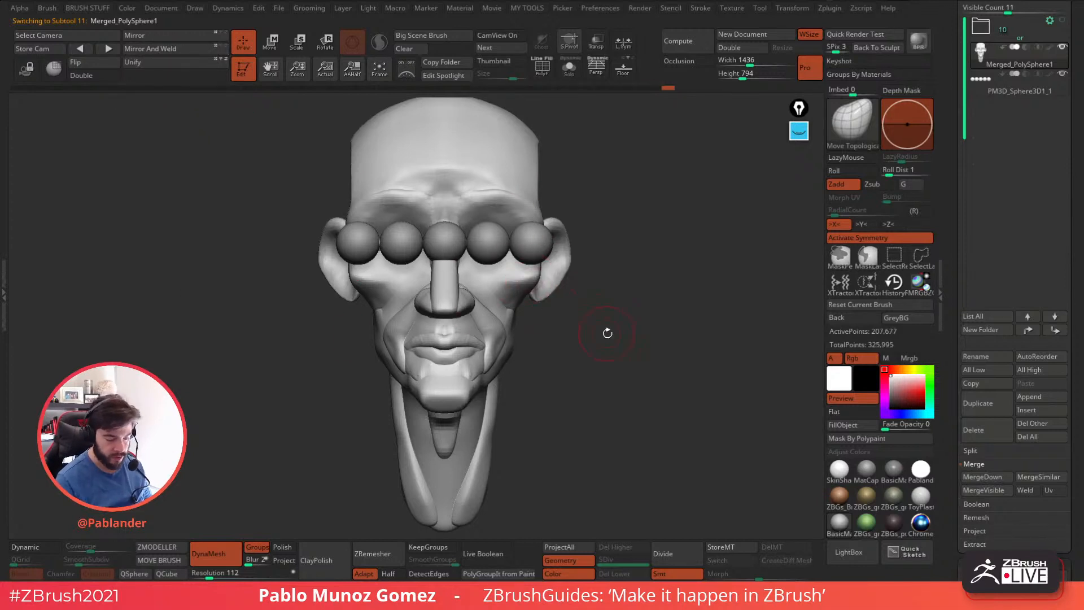
click(1000, 90)
drag(655, 269, 583, 331)
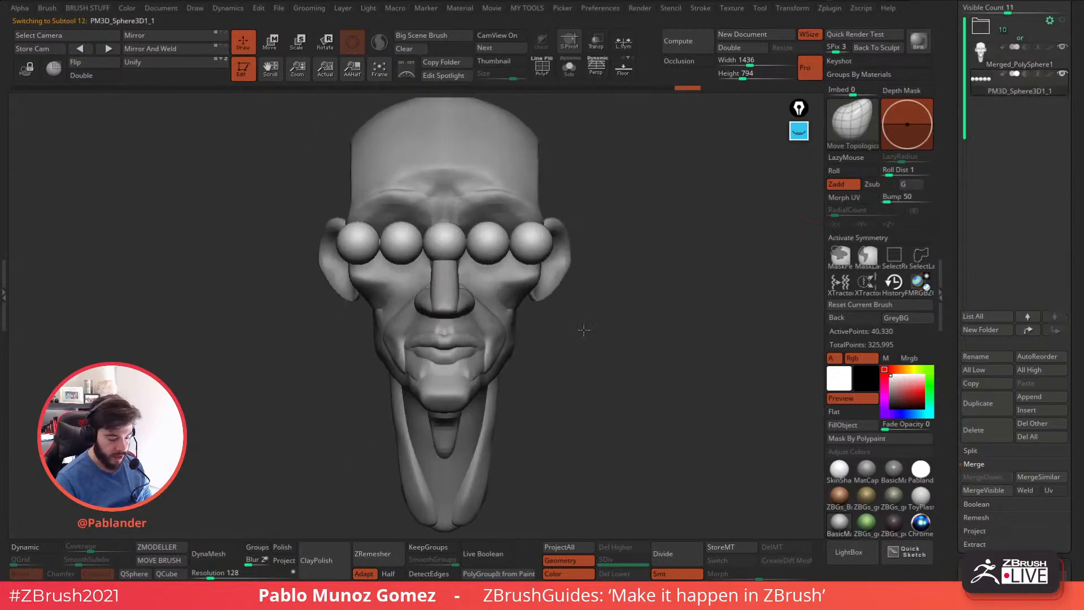
Hide the middle and two outer spheres, and delete the hidden geometry to keep only the eye pair.
ctrl+shift+click(493, 245)
ctrl+shift+drag(585, 228, 624, 257)
ctrl+shift+click(405, 244)
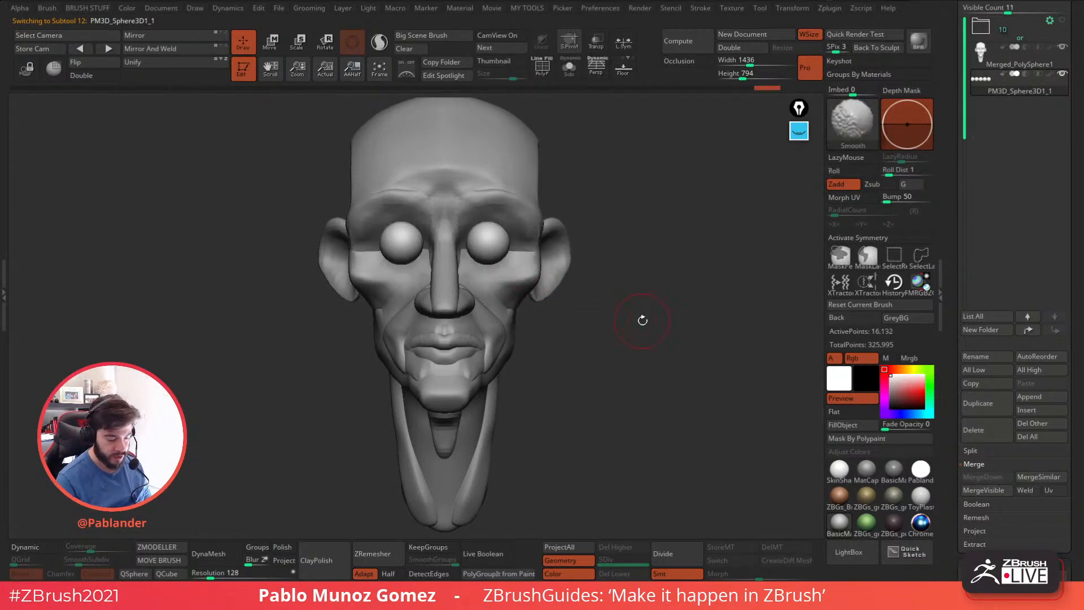
key(space)
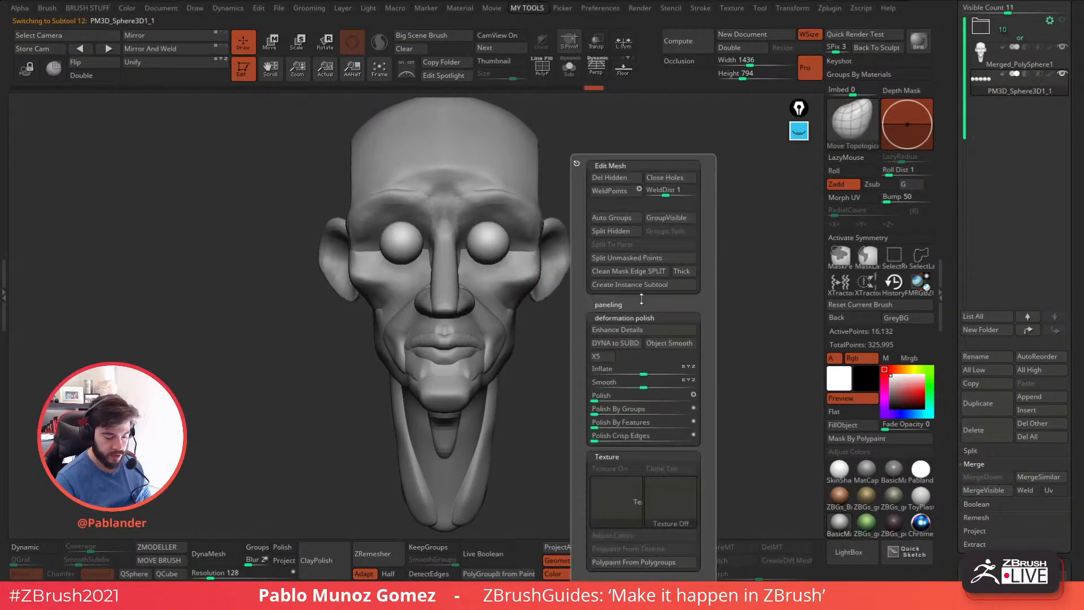
click(622, 177)
Move the pair of eye spheres back into the eye sockets and fine-tune their height under the brows.
key(w)
drag(587, 218, 646, 217)
drag(516, 241, 476, 241)
drag(448, 193, 448, 199)
shift+drag(549, 212, 641, 233)
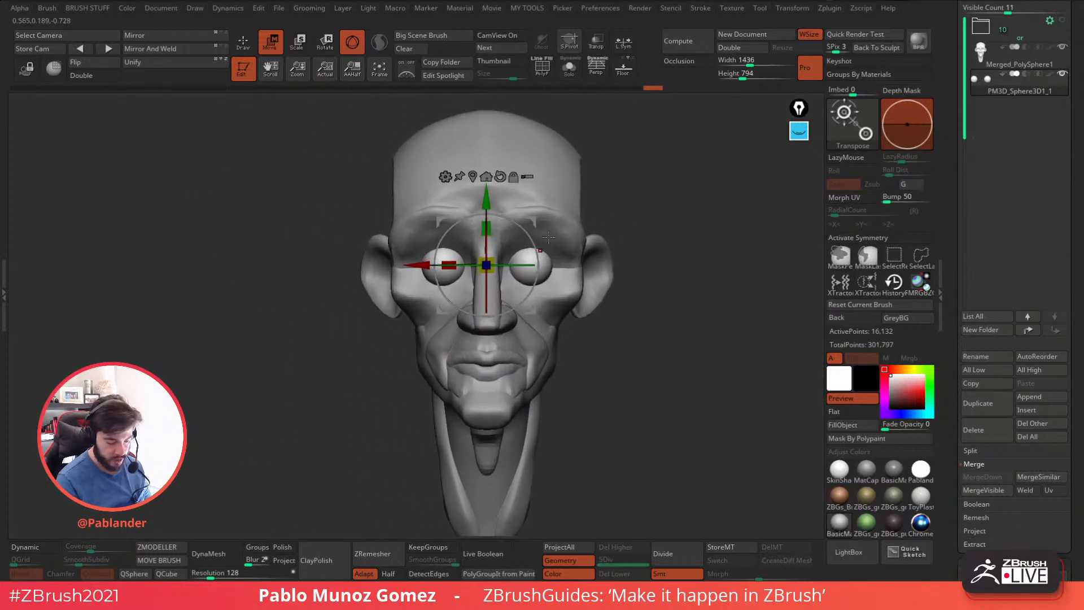
shift+drag(559, 235, 661, 210)
shift+drag(609, 252, 562, 246)
drag(480, 194, 481, 189)
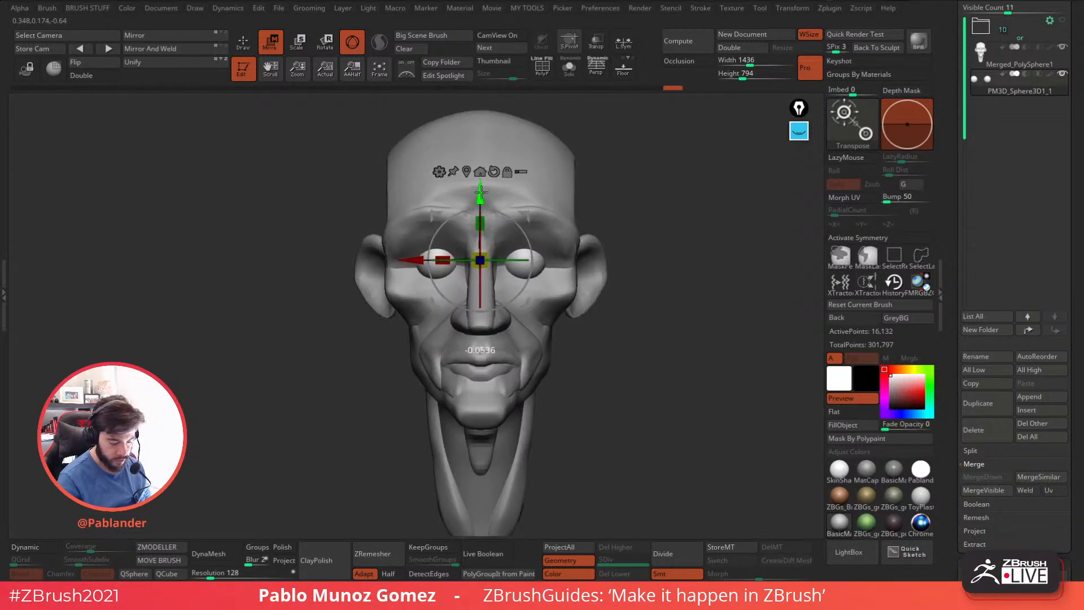
shift+drag(632, 248, 683, 243)
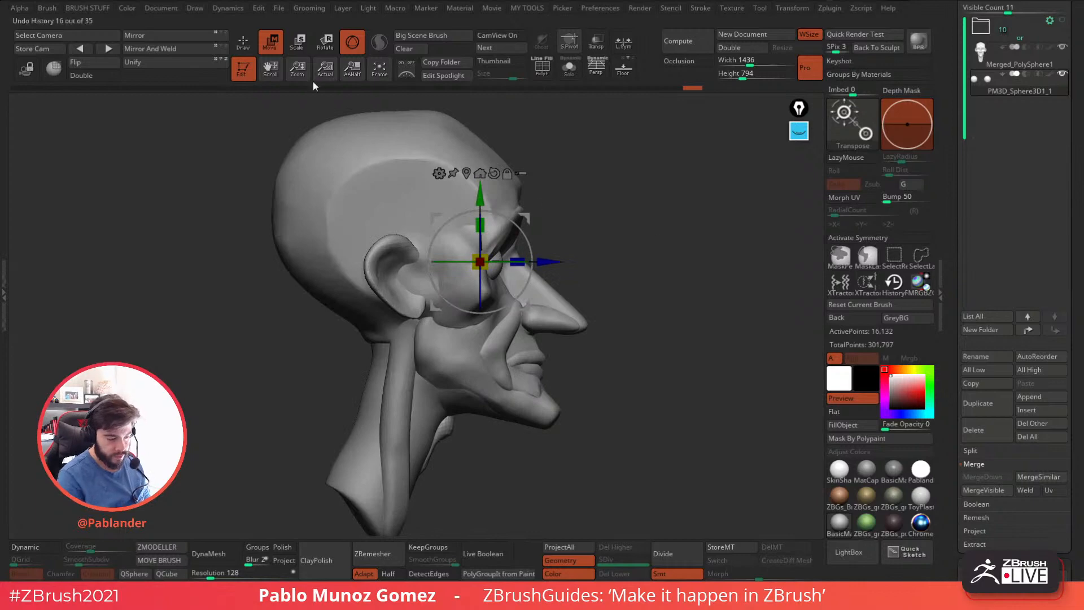
Duplicate the eye-sphere subtool and place the copy above the original in the subtool order.
click(243, 43)
click(985, 403)
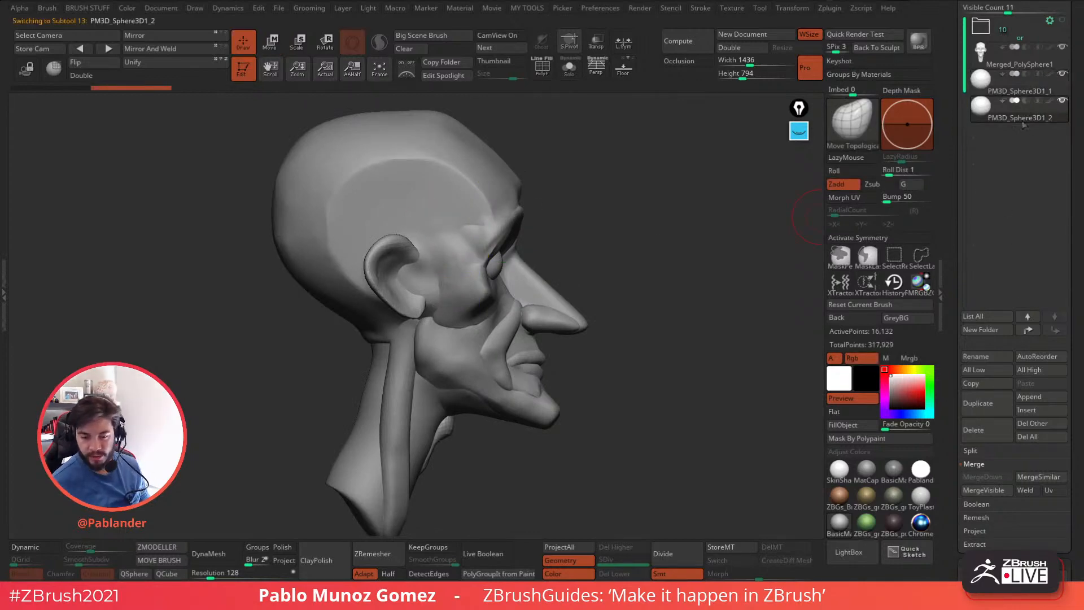
drag(740, 261, 644, 289)
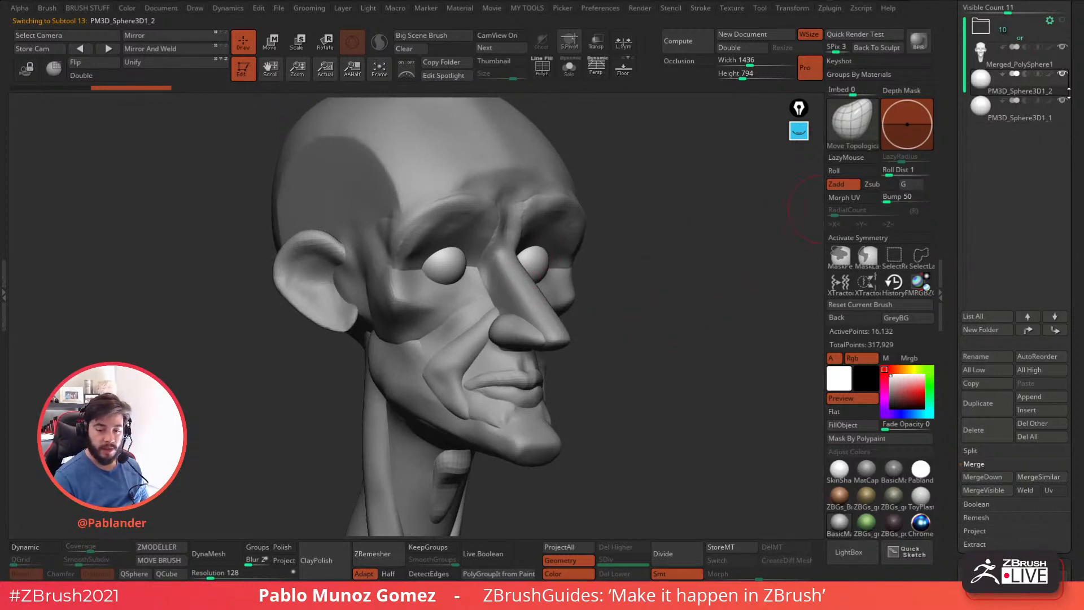
drag(668, 317, 676, 310)
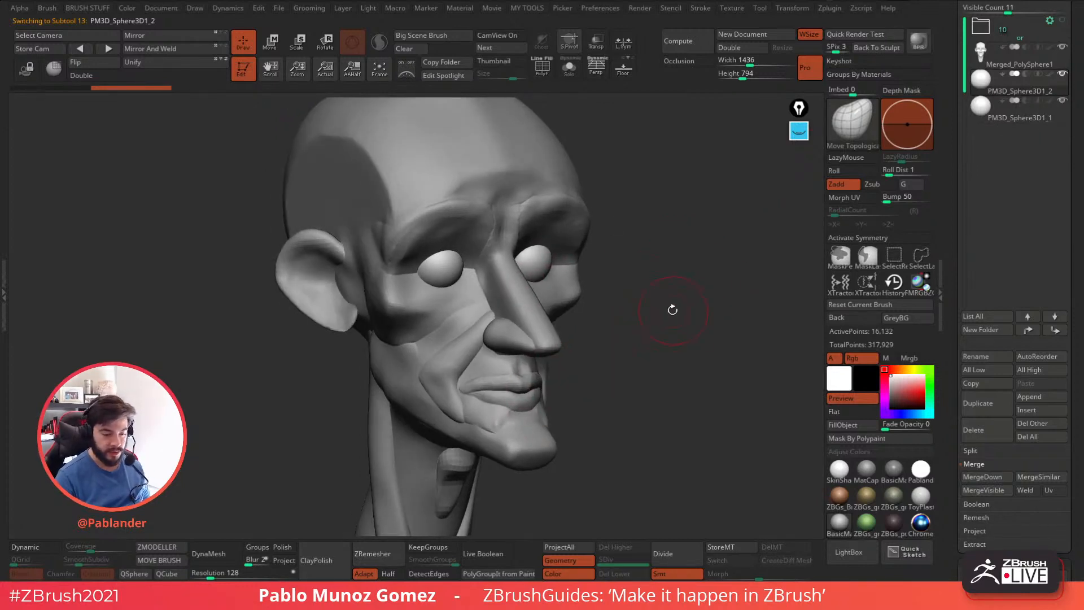
Turn on Transparency so the duplicated eye spheres show through the head.
click(596, 41)
drag(655, 290, 677, 285)
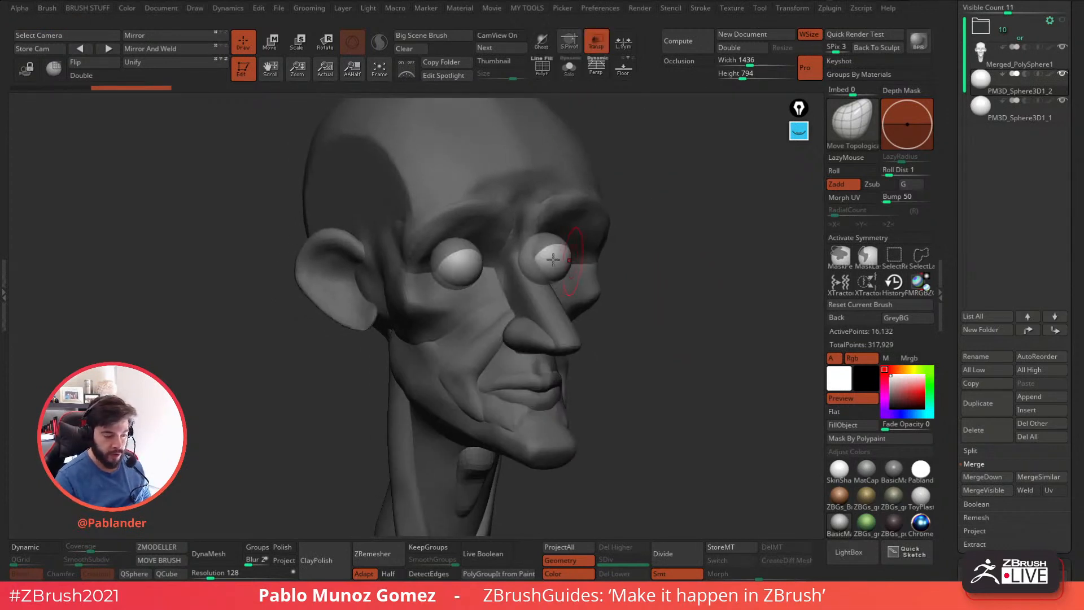
drag(692, 221, 641, 214)
Activate X symmetry for the duplicated spheres and centre the Move gizmo on a single eye.
click(270, 52)
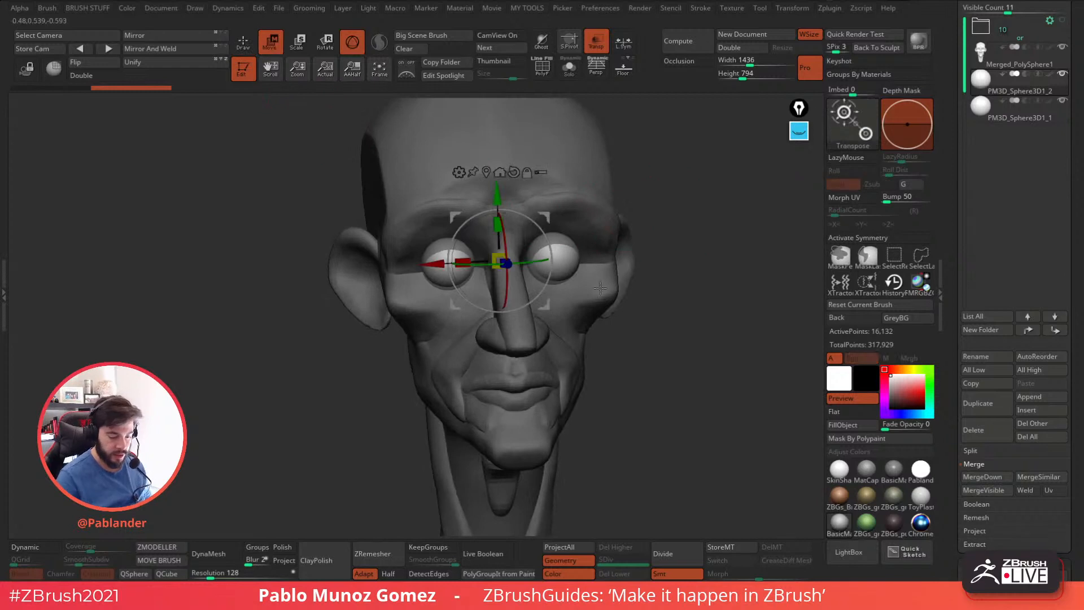
click(876, 239)
shift+drag(693, 339, 681, 334)
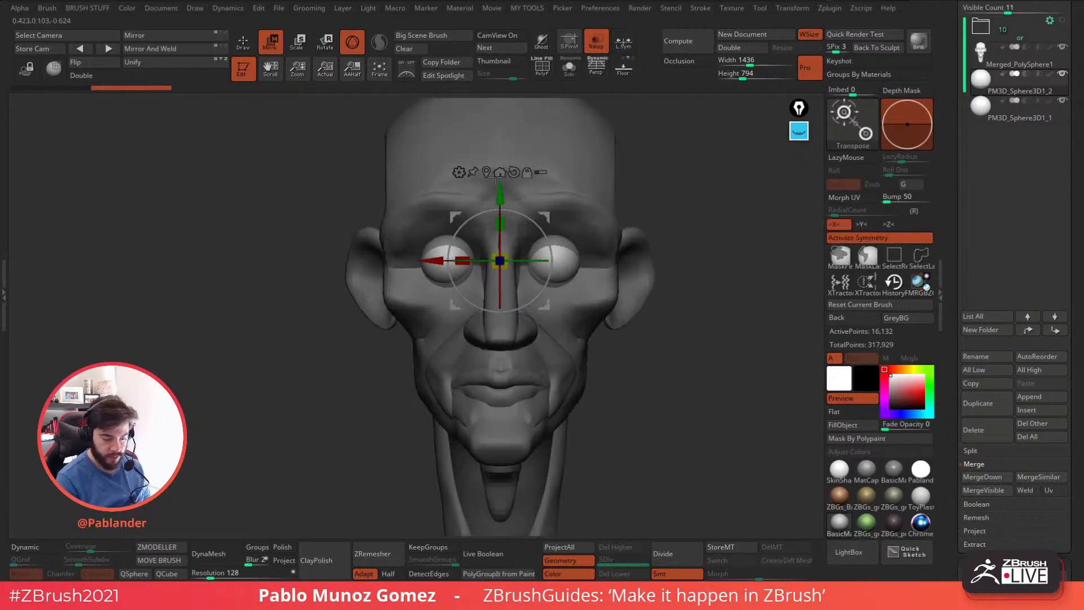
click(447, 260)
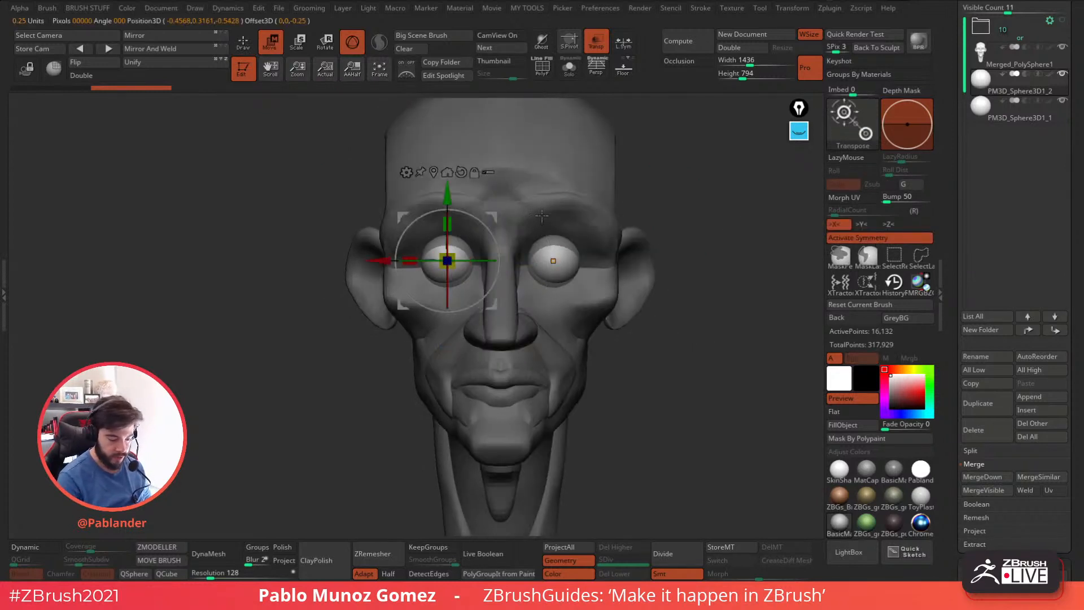
click(551, 257)
Try scaling the duplicated eye spheres uniformly from the single-eye gizmo, and undo the change.
drag(714, 264, 696, 305)
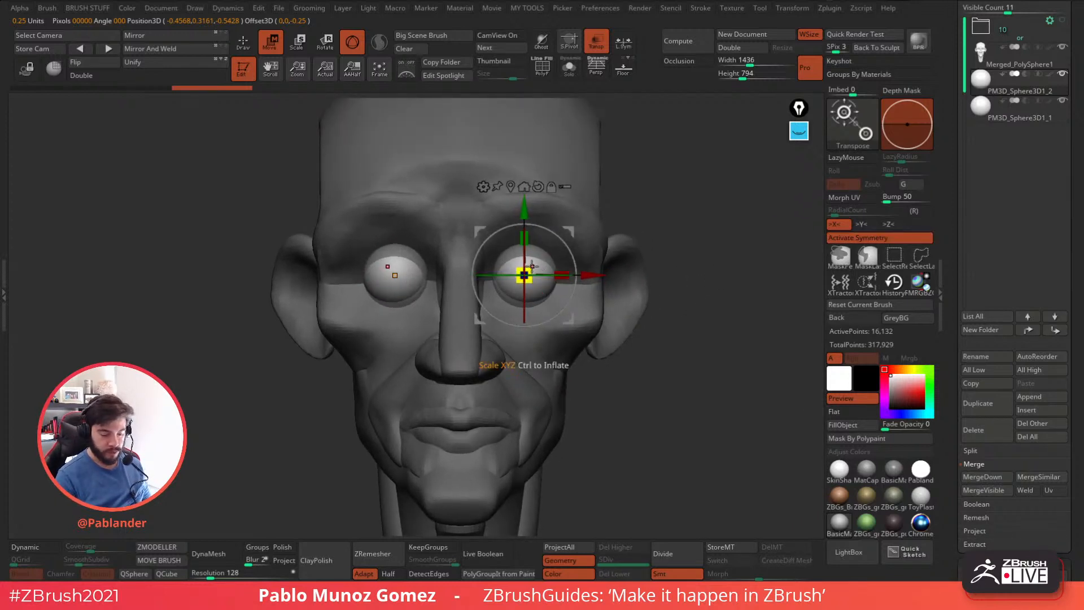
drag(530, 266, 554, 242)
key(ctrl+z)
alt+drag(684, 247, 670, 268)
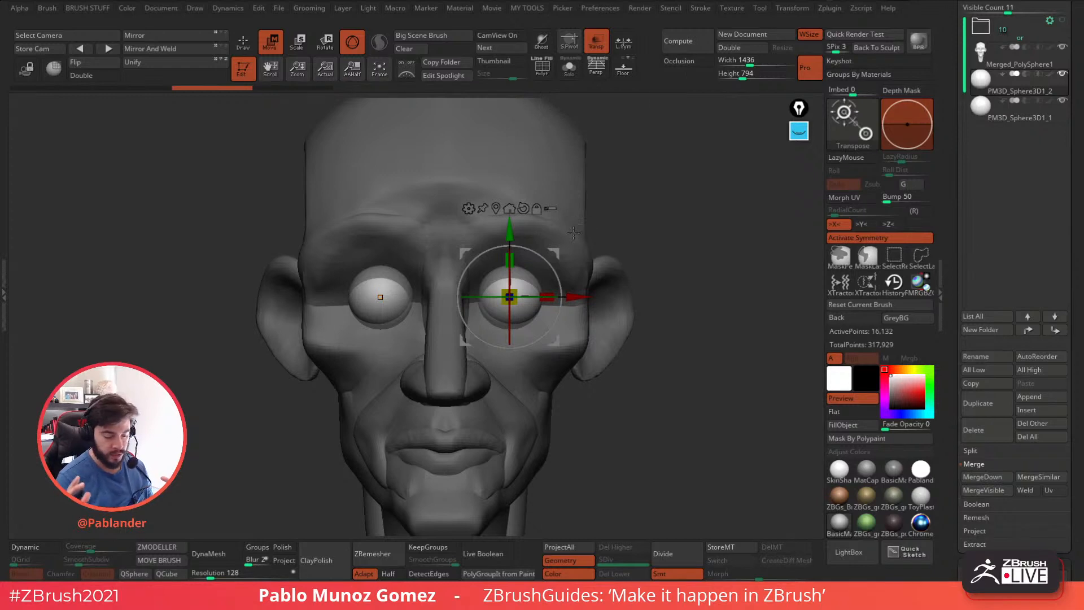
Annotate in yellow: circle L.Sym, point an arrow at Transform, write "off" and circle Activate Symmetry.
click(800, 131)
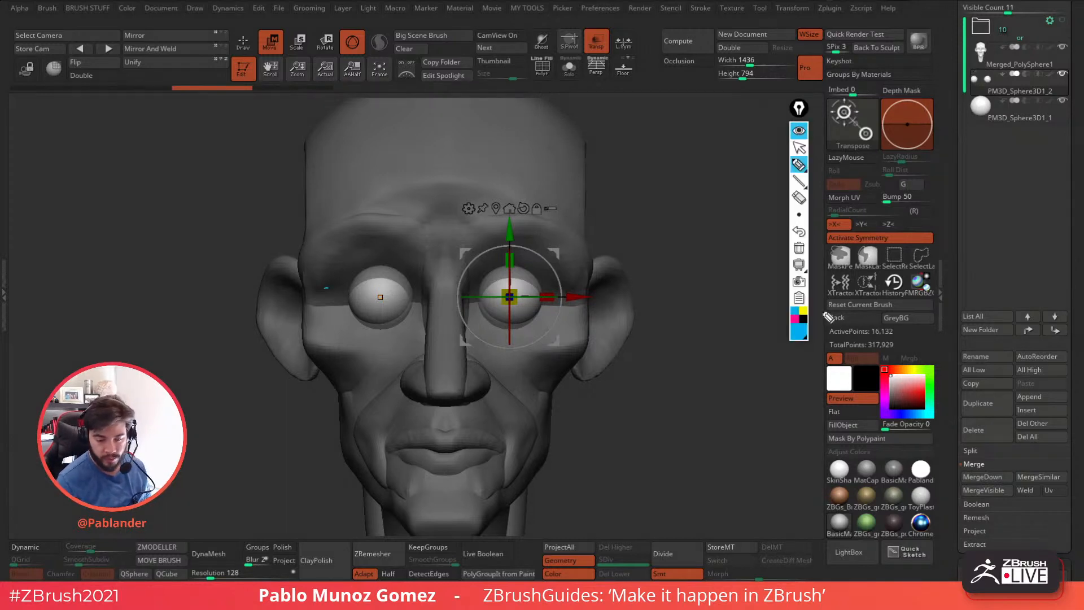
click(803, 311)
click(799, 164)
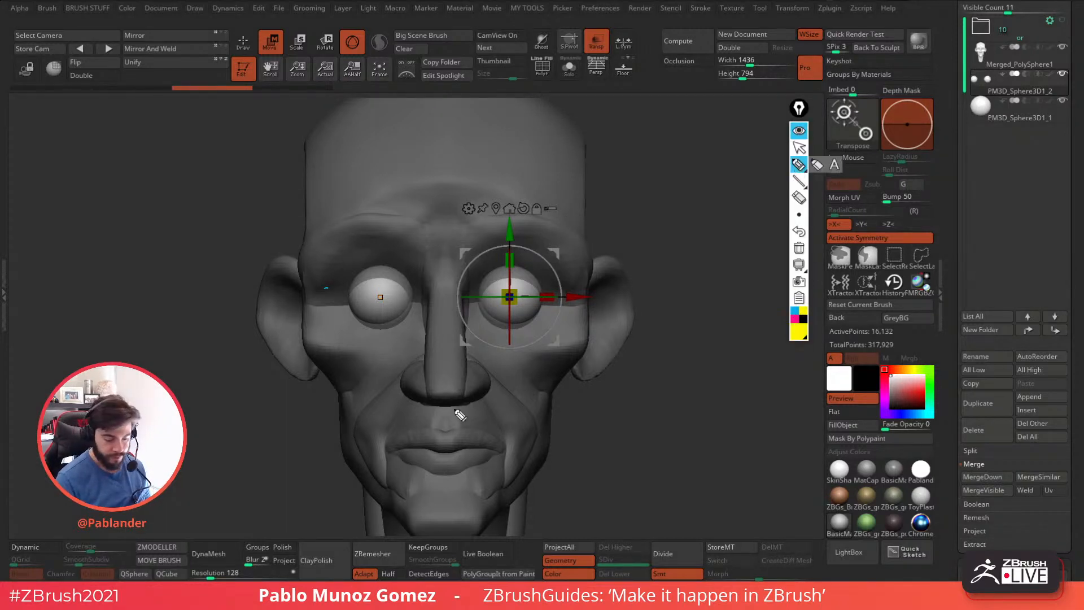
drag(632, 26, 641, 27)
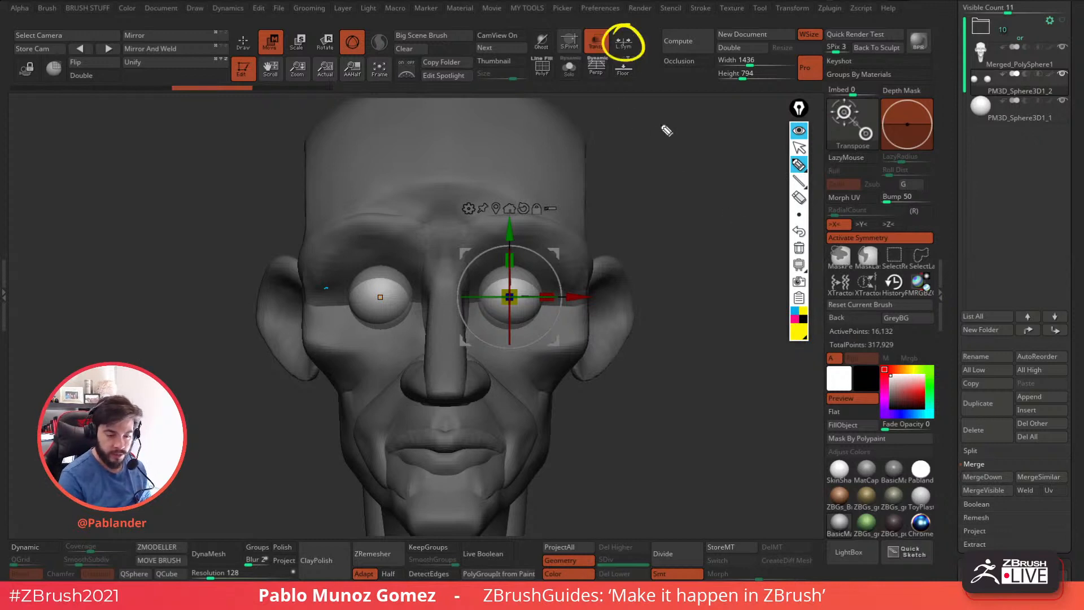
drag(778, 42, 793, 16)
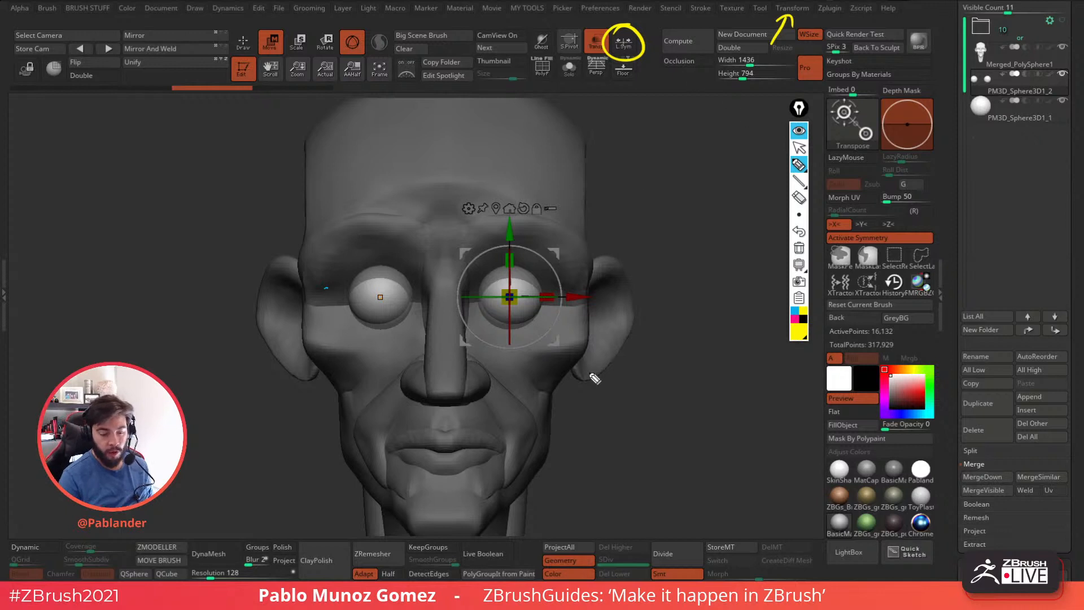
drag(640, 131, 665, 134)
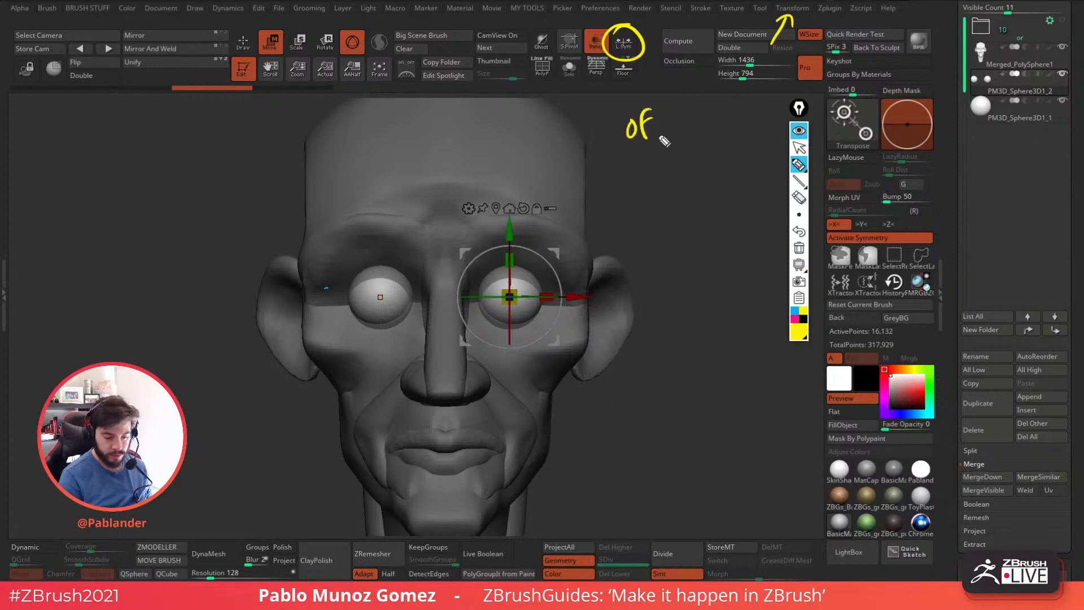
mouse_move(850, 258)
mouse_down()
mouse_move(817, 233)
mouse_move(834, 269)
mouse_up()
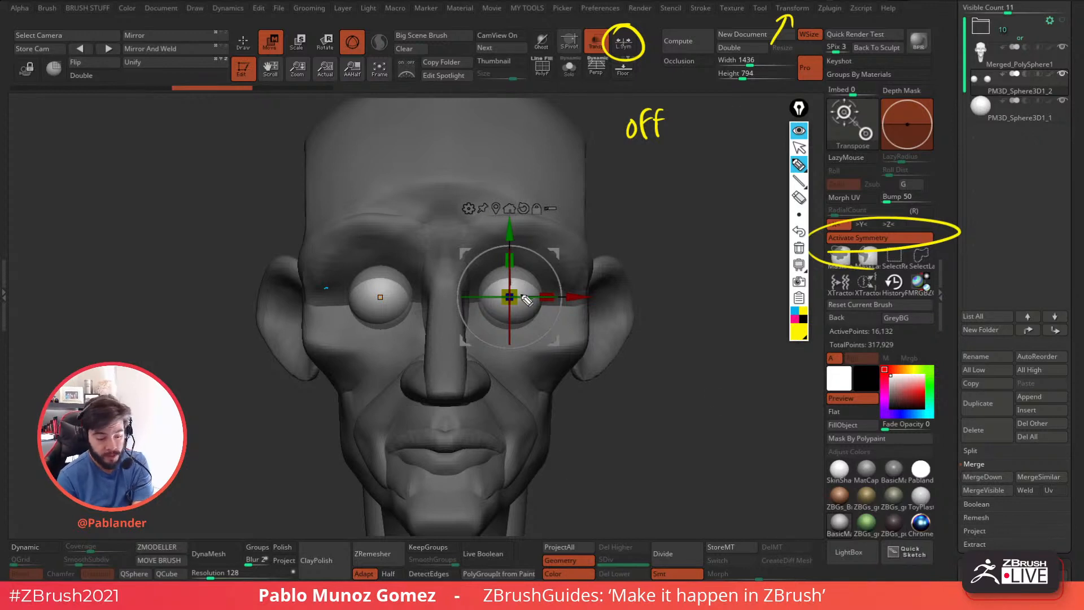
Draw a yellow midline through the face, a box around both eyes and arrows radiating from its centre.
drag(442, 110, 447, 519)
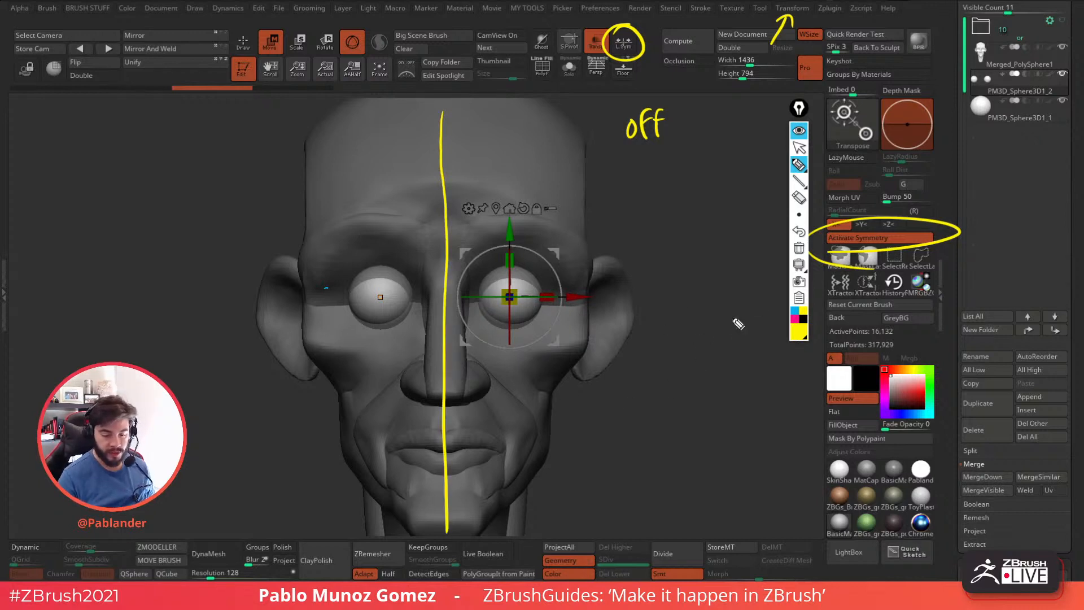
click(795, 312)
click(803, 310)
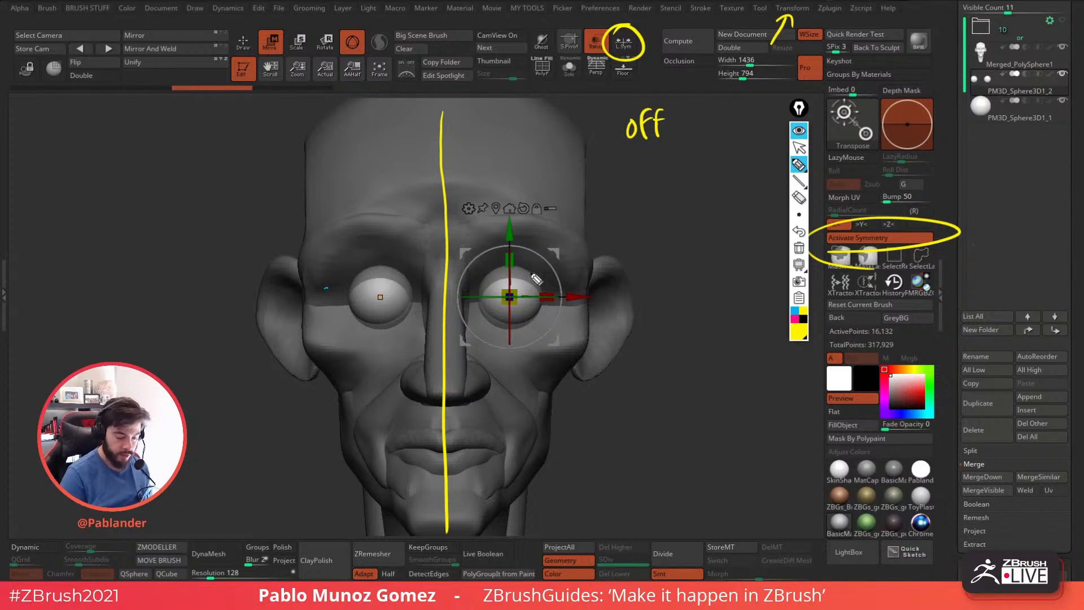
mouse_move(516, 264)
mouse_down()
mouse_move(354, 286)
mouse_move(390, 325)
mouse_move(535, 330)
mouse_move(521, 263)
mouse_up()
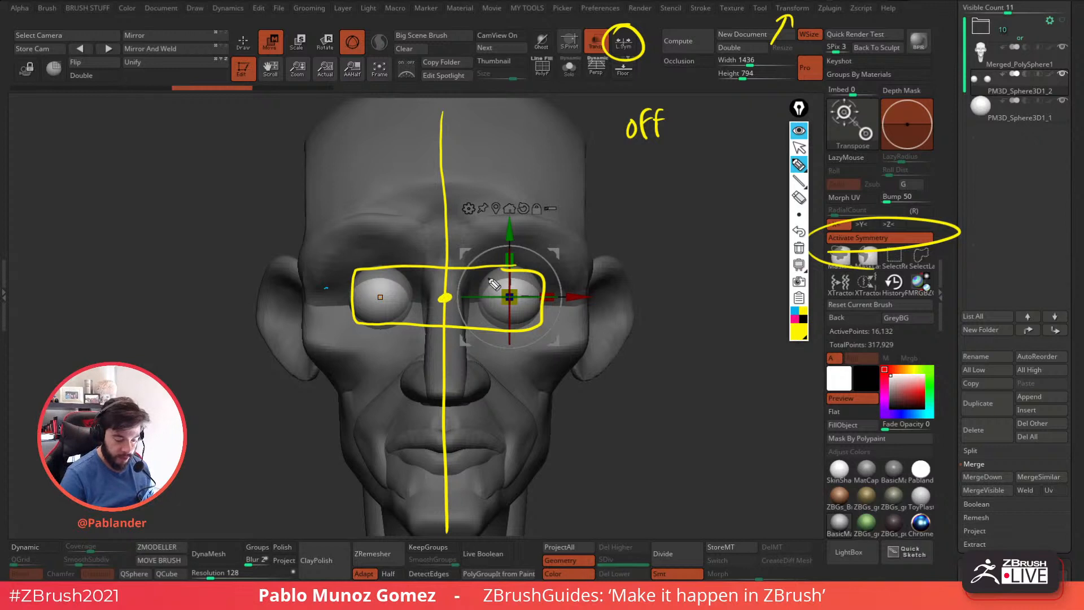
mouse_move(445, 296)
mouse_down()
mouse_move(626, 212)
mouse_move(293, 208)
mouse_move(309, 195)
mouse_move(287, 385)
mouse_move(643, 413)
mouse_up()
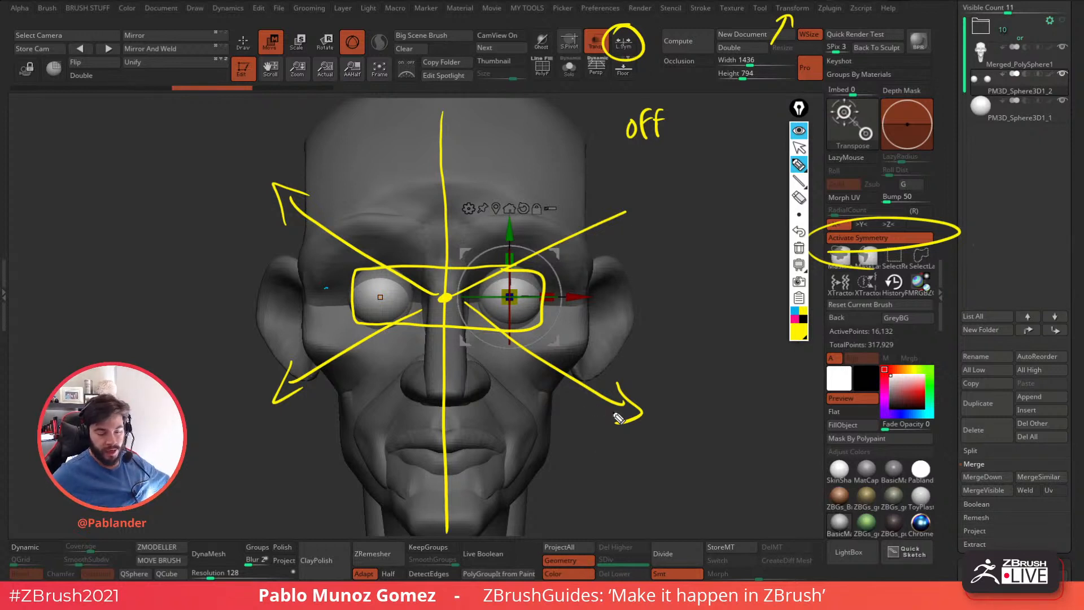
Hide the annotations, try scaling the eye spheres with local symmetry off, and undo it.
click(799, 131)
drag(510, 296, 613, 233)
key(ctrl+z)
key(ctrl+z)
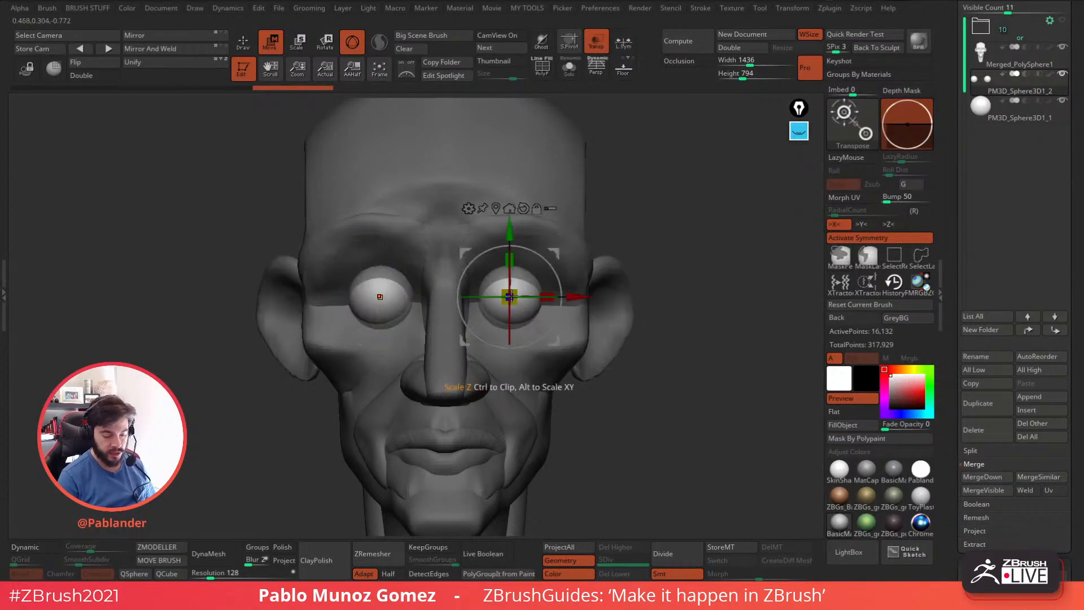
Turn on local symmetry for the eye spheres and clear the yellow annotations.
click(628, 47)
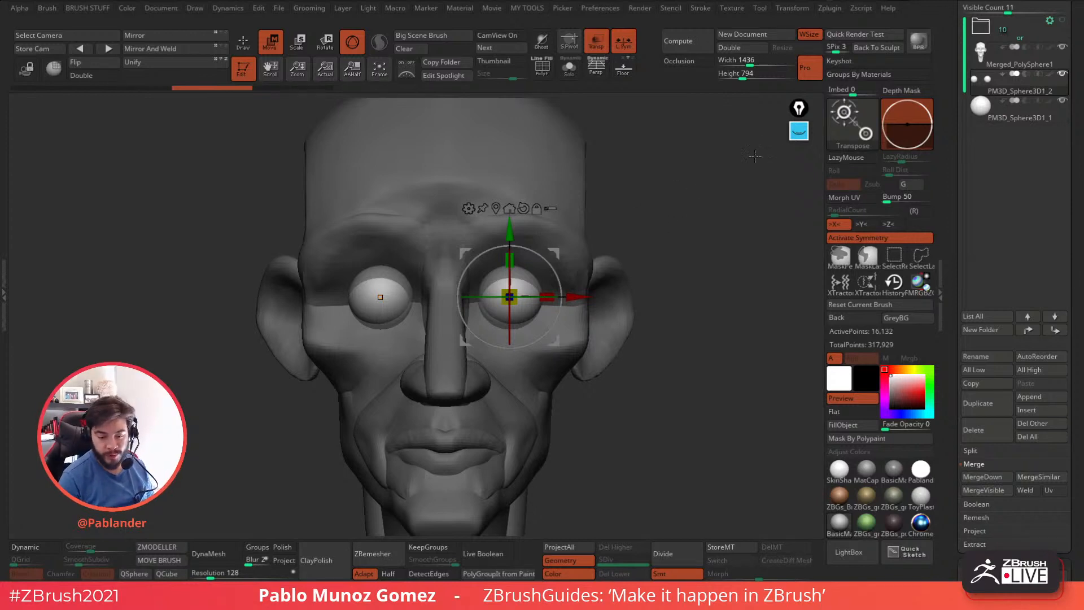
click(799, 131)
click(799, 248)
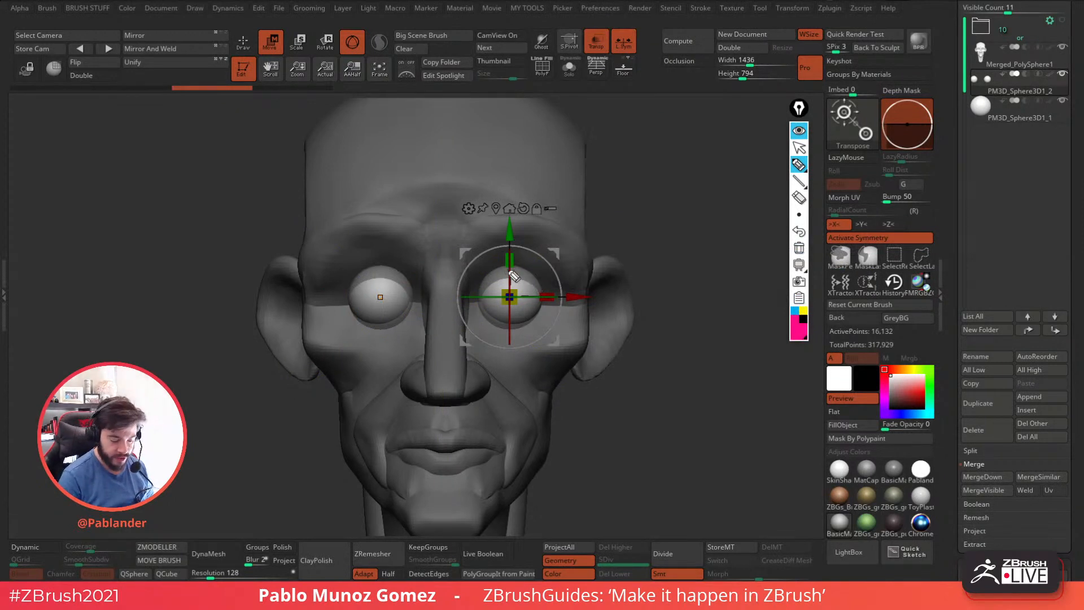
Sketch a wavy pink line down the face and a box around each eye, and clear the drawing.
drag(450, 259, 463, 491)
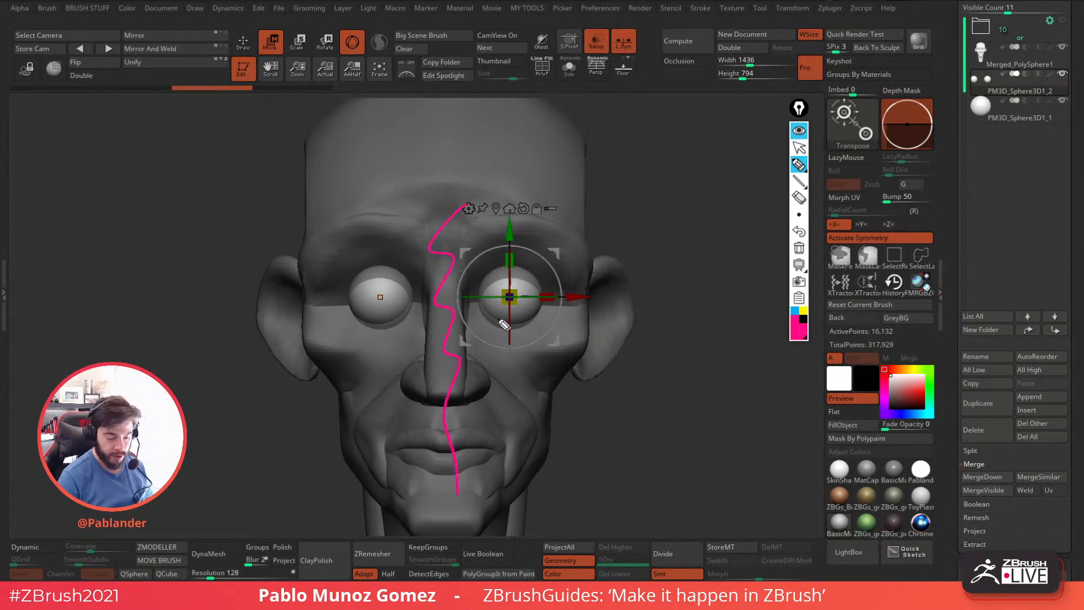
mouse_move(484, 286)
mouse_down()
mouse_move(485, 327)
mouse_move(542, 311)
mouse_move(482, 278)
mouse_up()
mouse_move(349, 269)
mouse_down()
mouse_move(423, 329)
mouse_move(338, 288)
mouse_up()
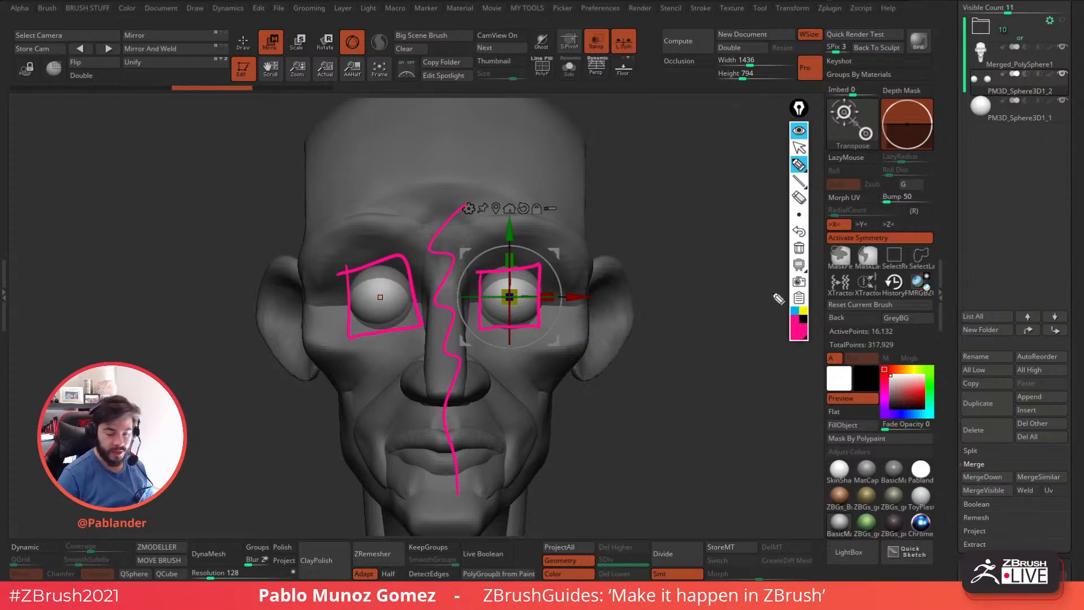
click(799, 248)
click(799, 131)
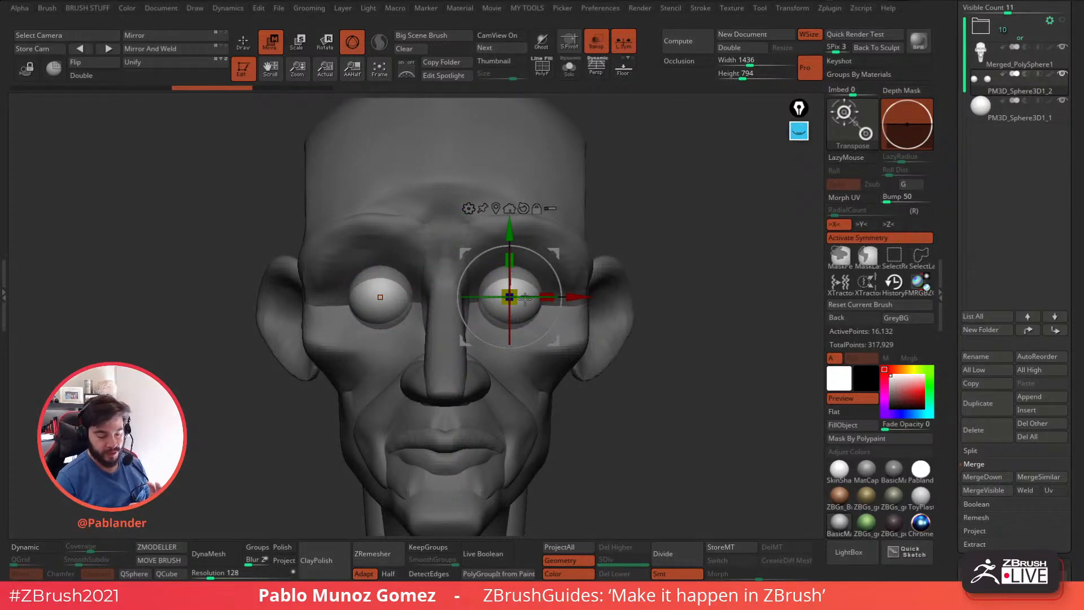
Scale the duplicated eye spheres up slightly as shells around the original eyes, and hide the head subtool.
drag(516, 290, 526, 272)
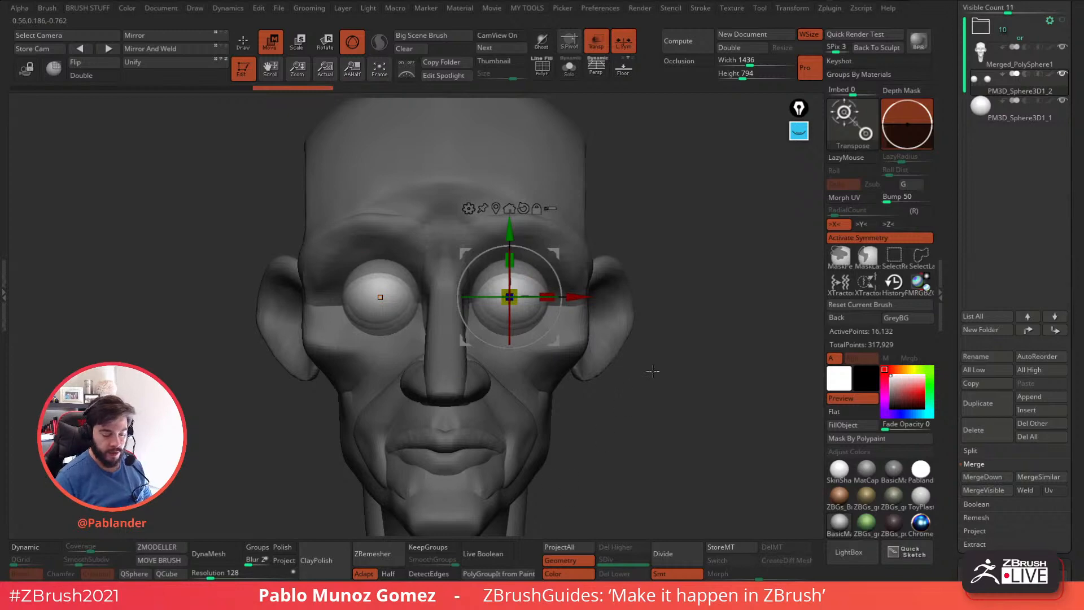
drag(674, 322, 446, 358)
click(1063, 46)
drag(659, 297, 575, 367)
click(542, 42)
click(546, 46)
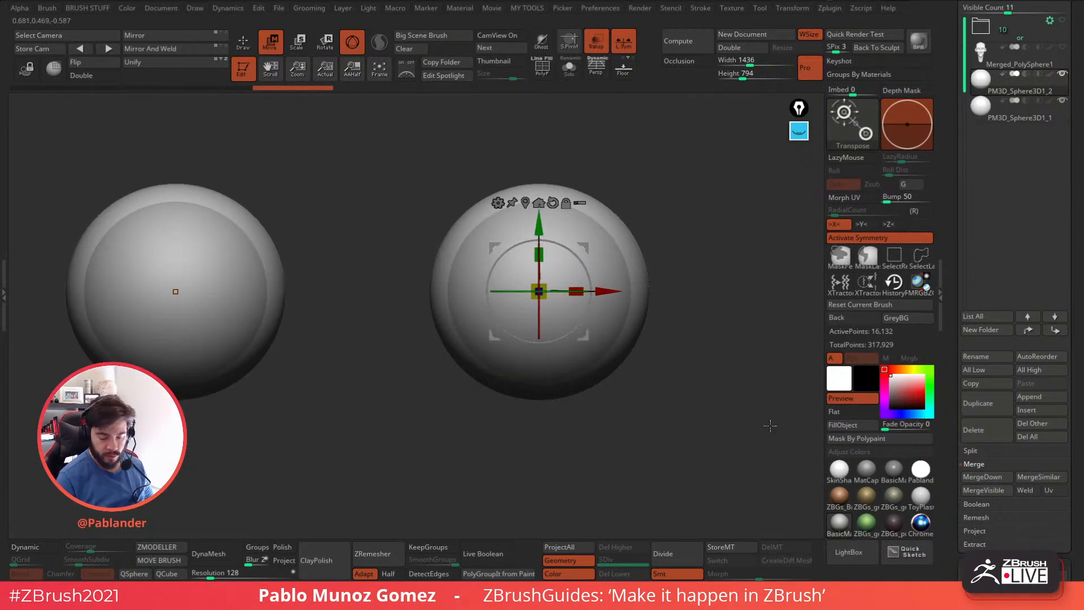
Try different materials on the eye spheres, including green clay, Chrome BlueTint and SkinShade, to distinguish the shells from the eyes.
click(861, 497)
click(844, 498)
click(848, 522)
click(866, 473)
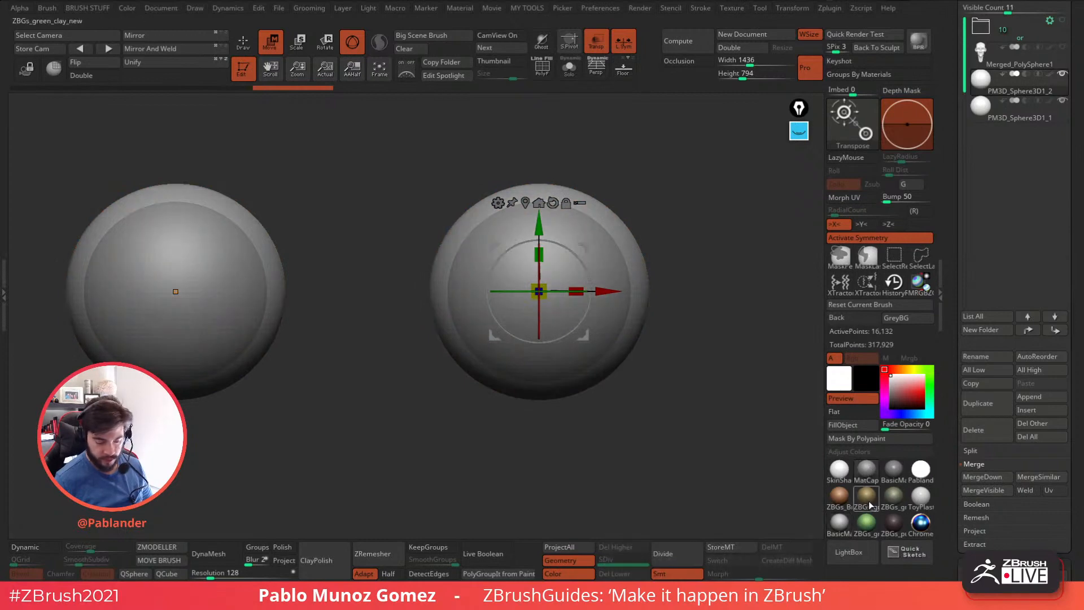
click(868, 499)
click(868, 524)
click(841, 523)
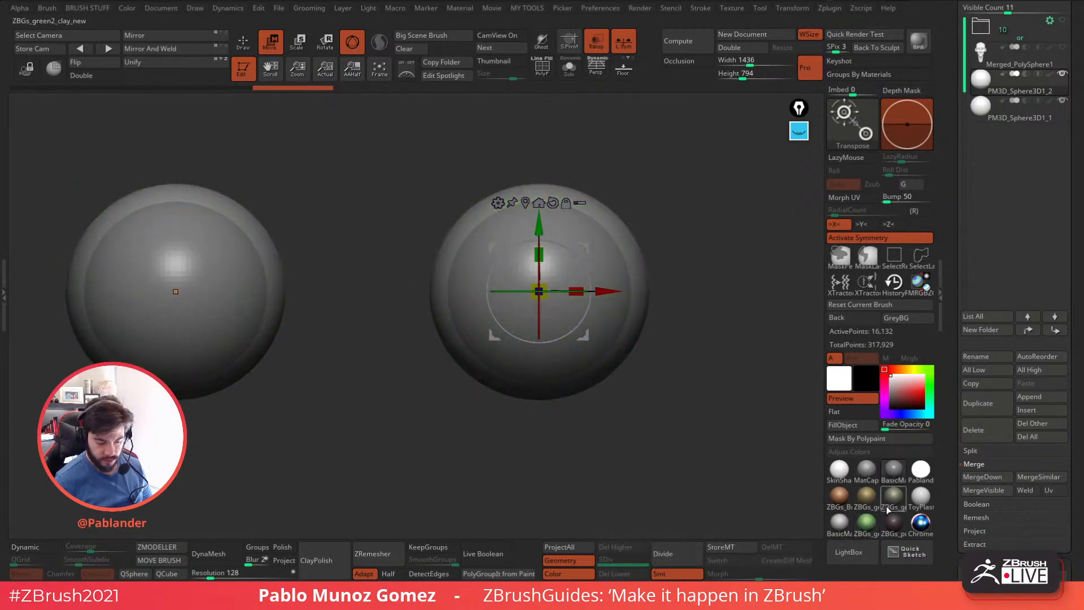
click(855, 524)
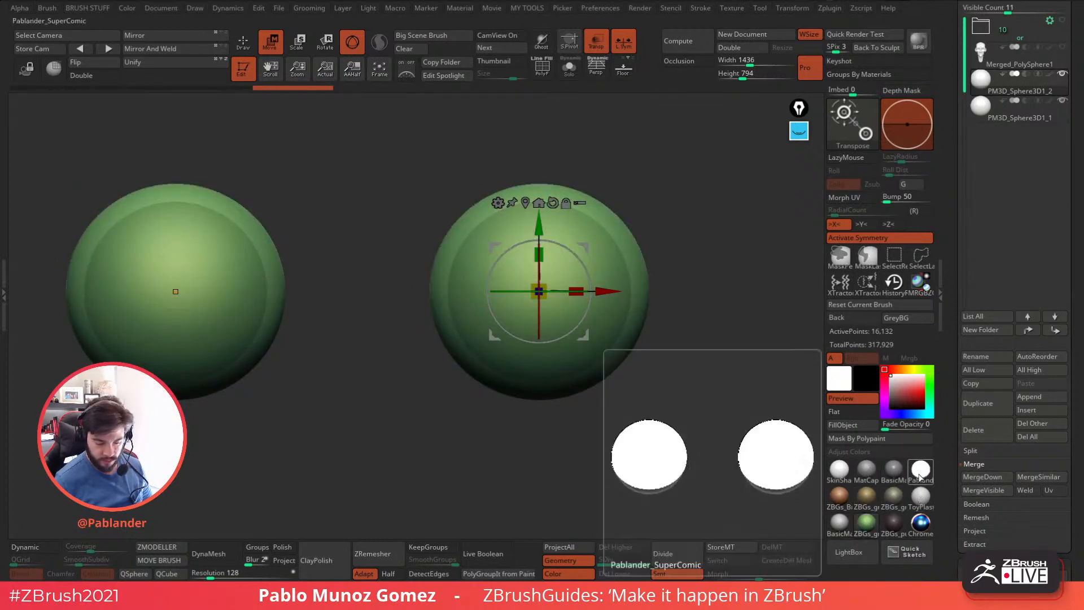
click(919, 495)
click(921, 523)
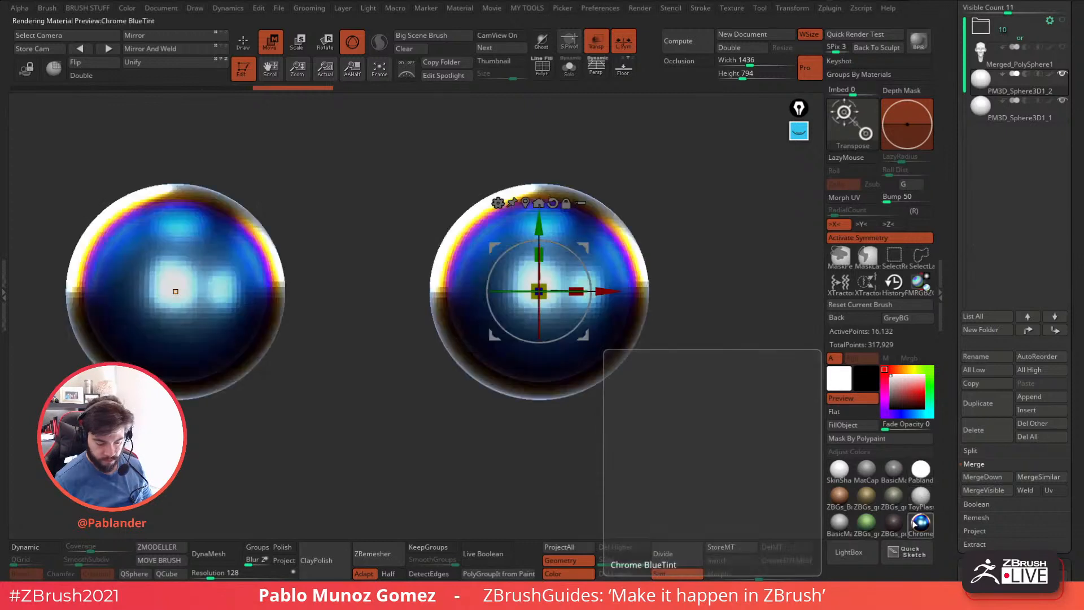
click(867, 494)
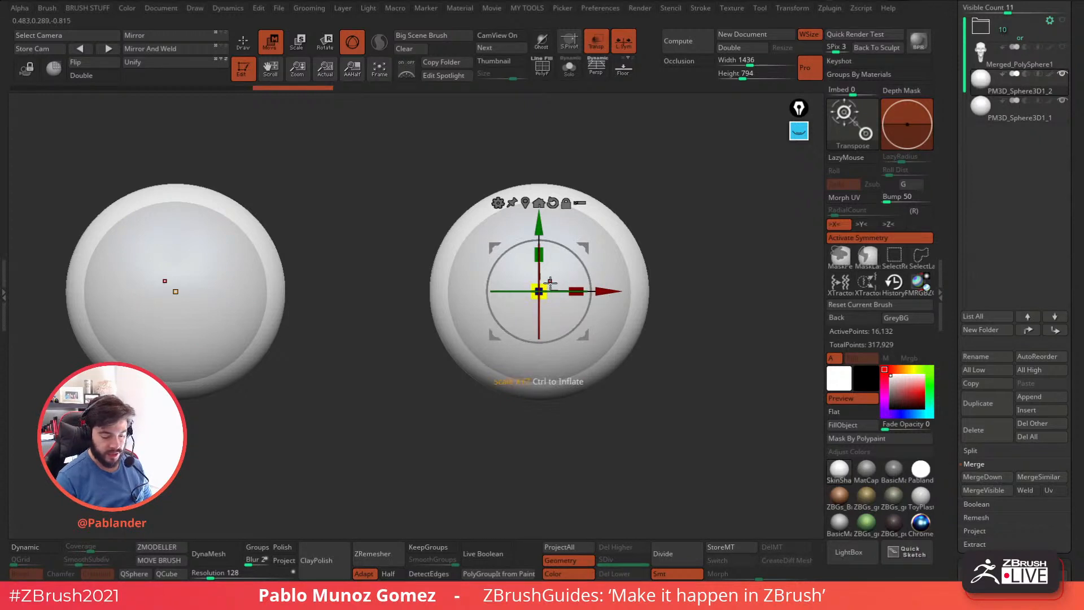
drag(549, 284, 550, 283)
Sketch in pink the shell thickness and an eye with a thick lower lid linked by an arrow, then clear and hide the annotations.
click(800, 131)
click(800, 165)
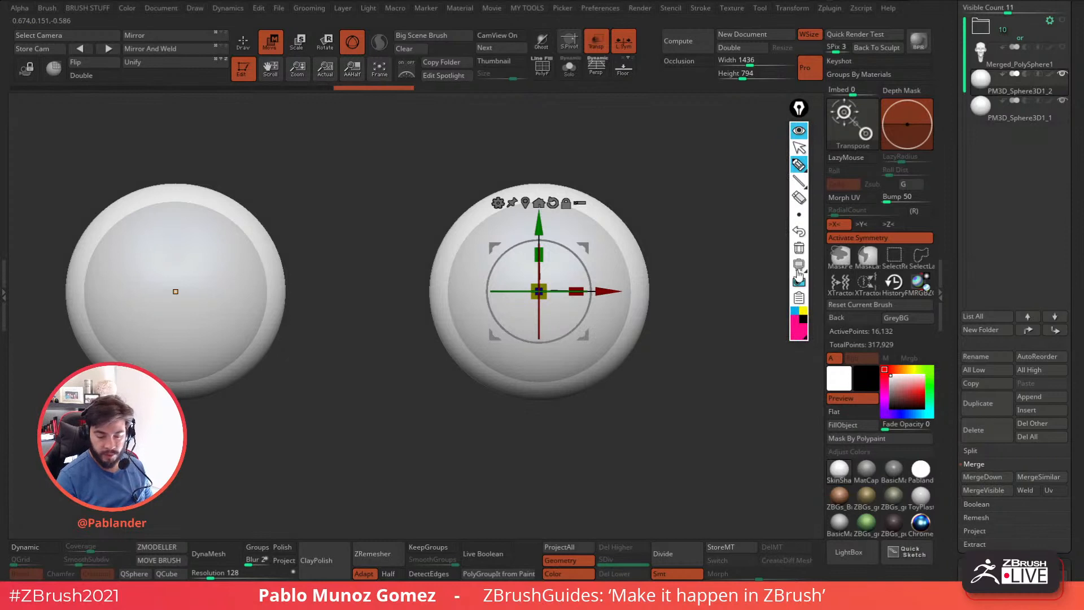
drag(632, 286, 650, 295)
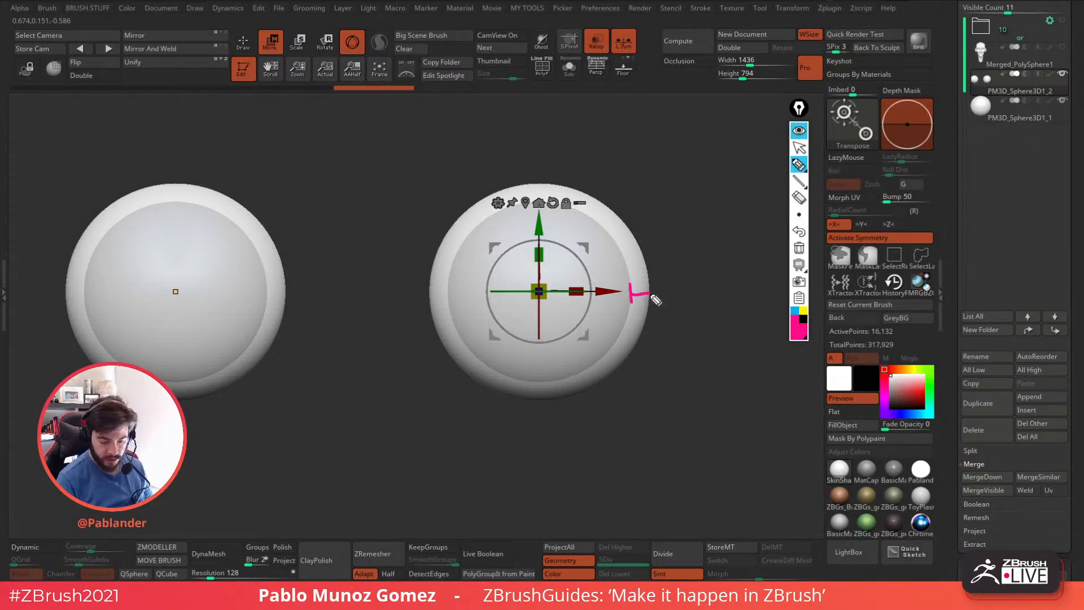
drag(683, 251, 752, 228)
mouse_move(686, 236)
mouse_down()
mouse_move(732, 240)
mouse_move(678, 252)
mouse_up()
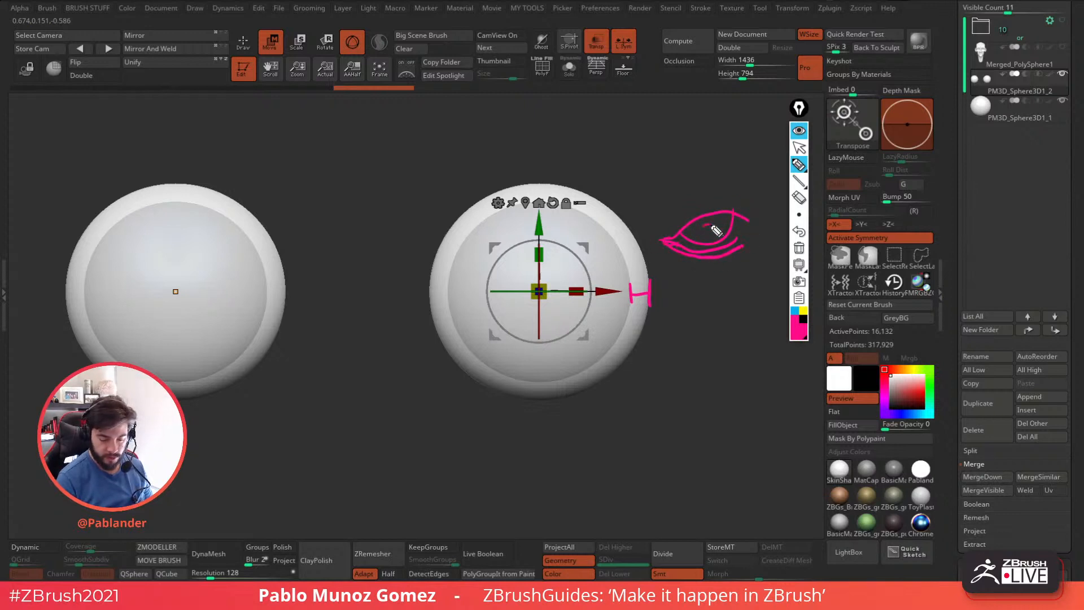
drag(679, 221, 715, 182)
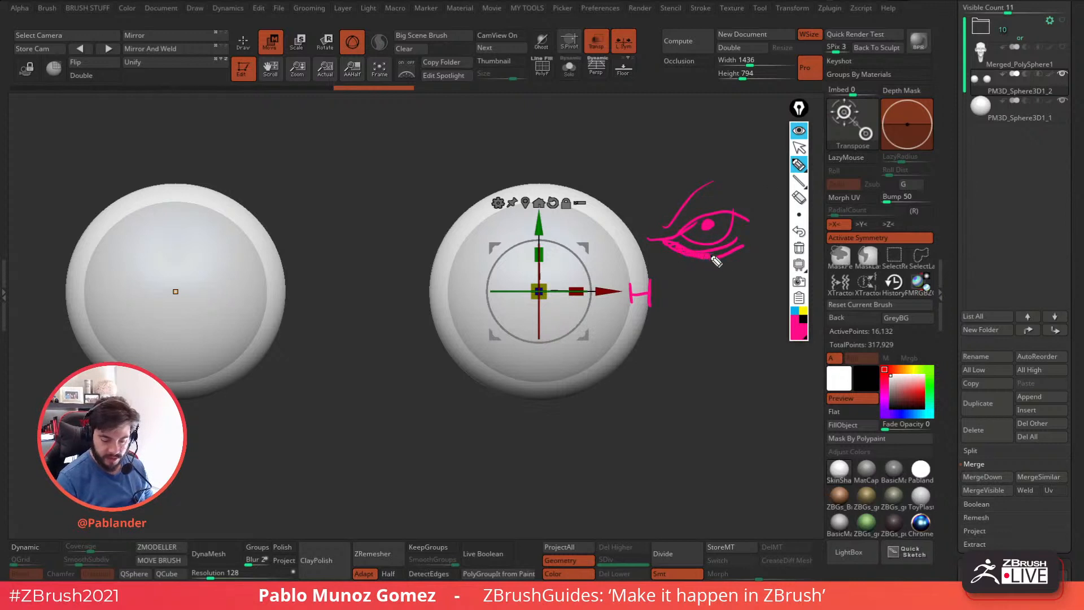
drag(695, 271, 654, 294)
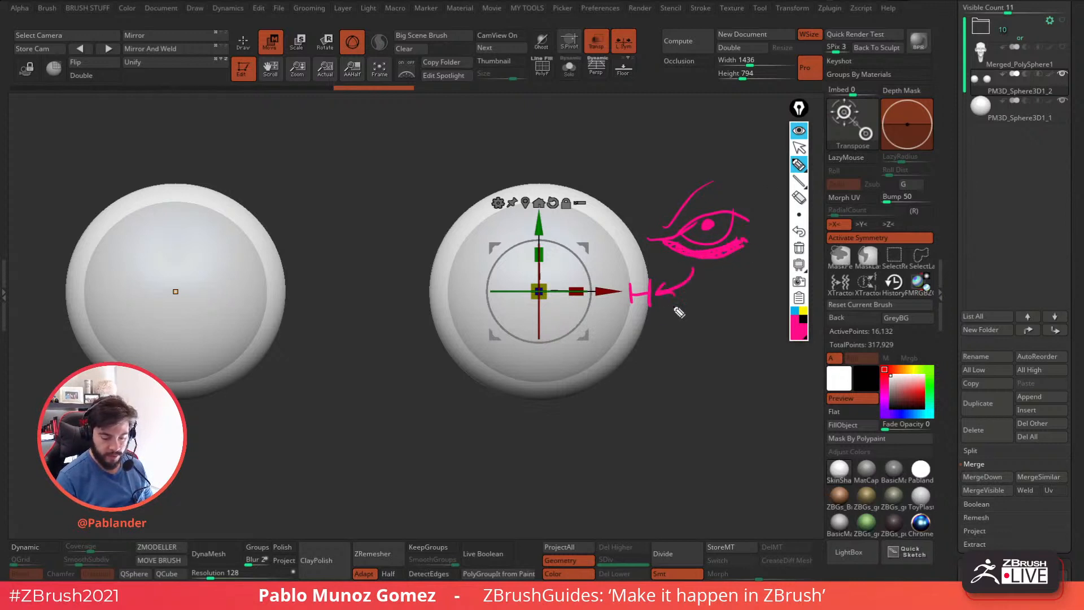
click(799, 247)
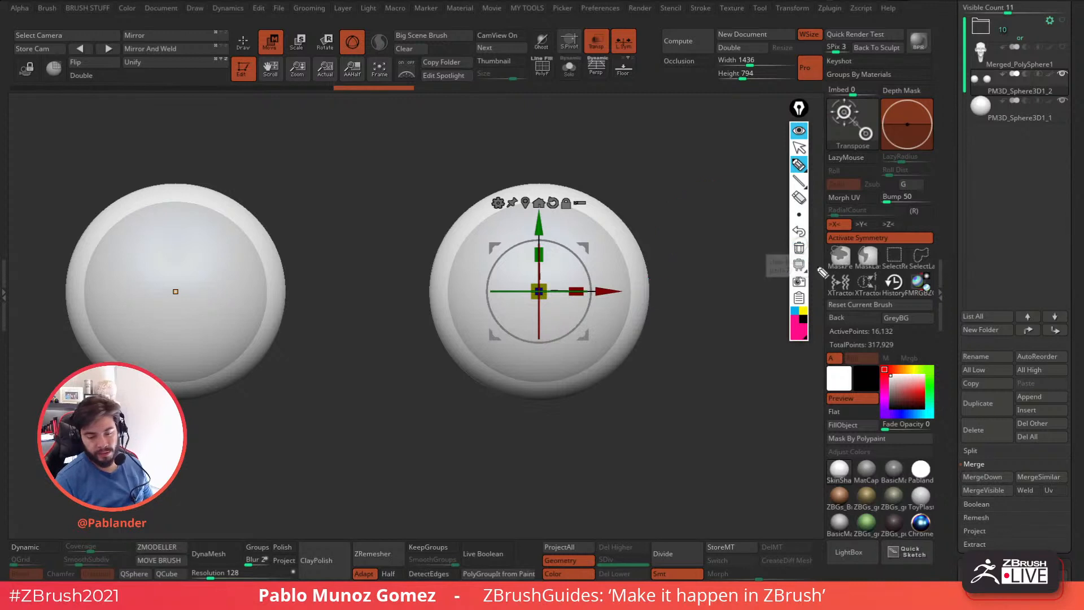
click(799, 132)
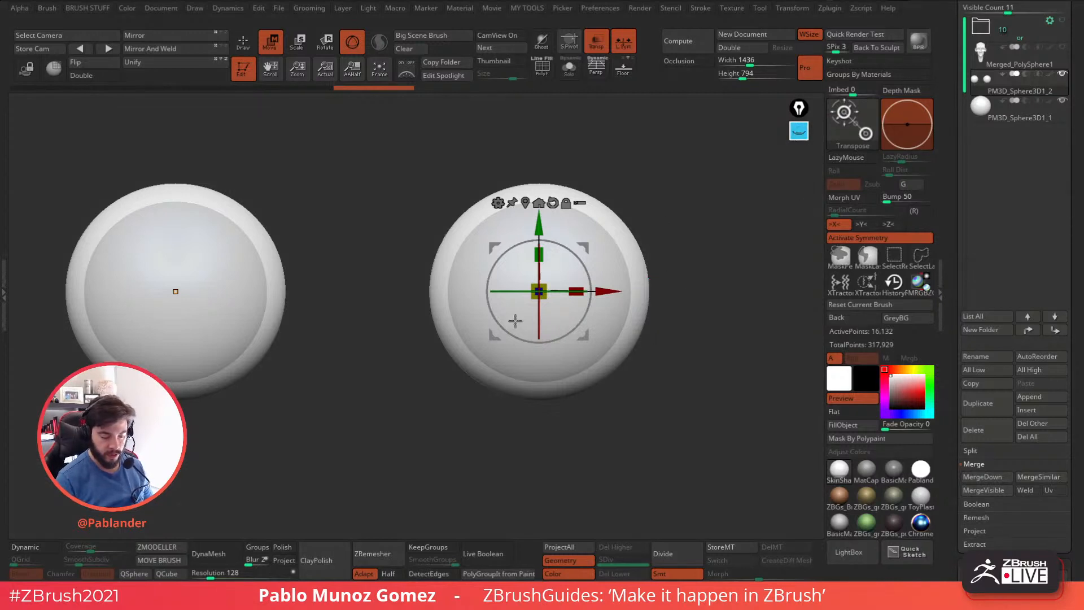
Switch the model back to the grey basic material and show the whole head with ghosting and transparency turned off.
click(841, 522)
click(542, 41)
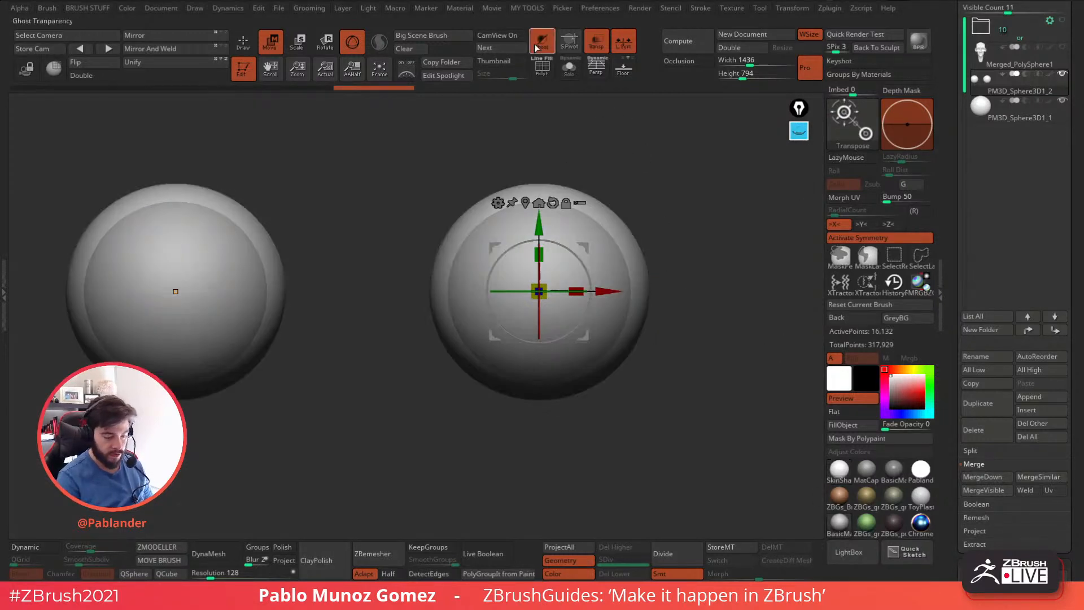
alt+drag(686, 322, 580, 216)
key(q)
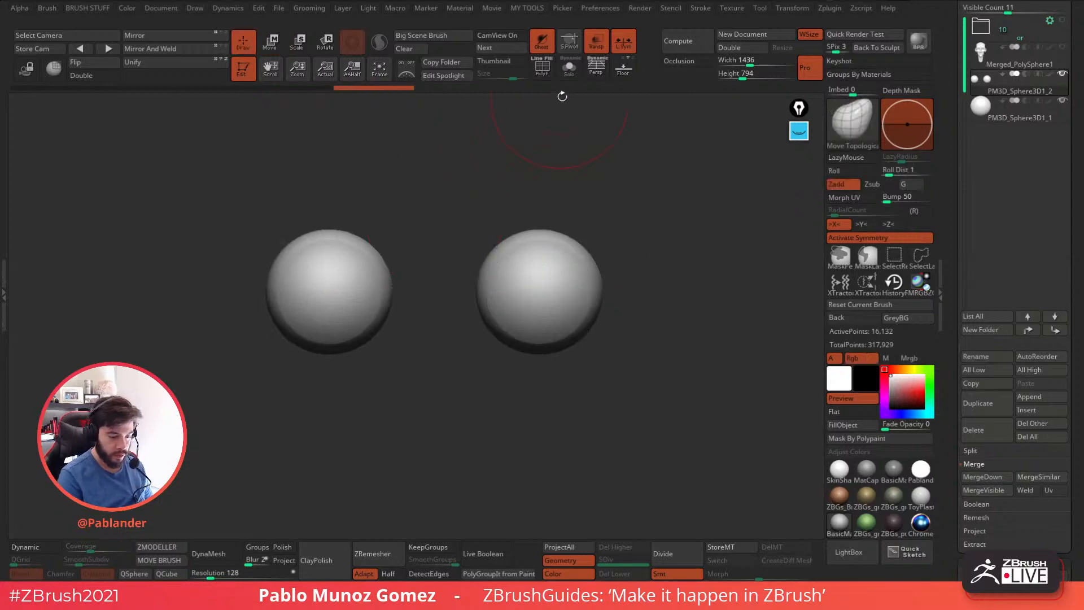
click(569, 72)
click(569, 70)
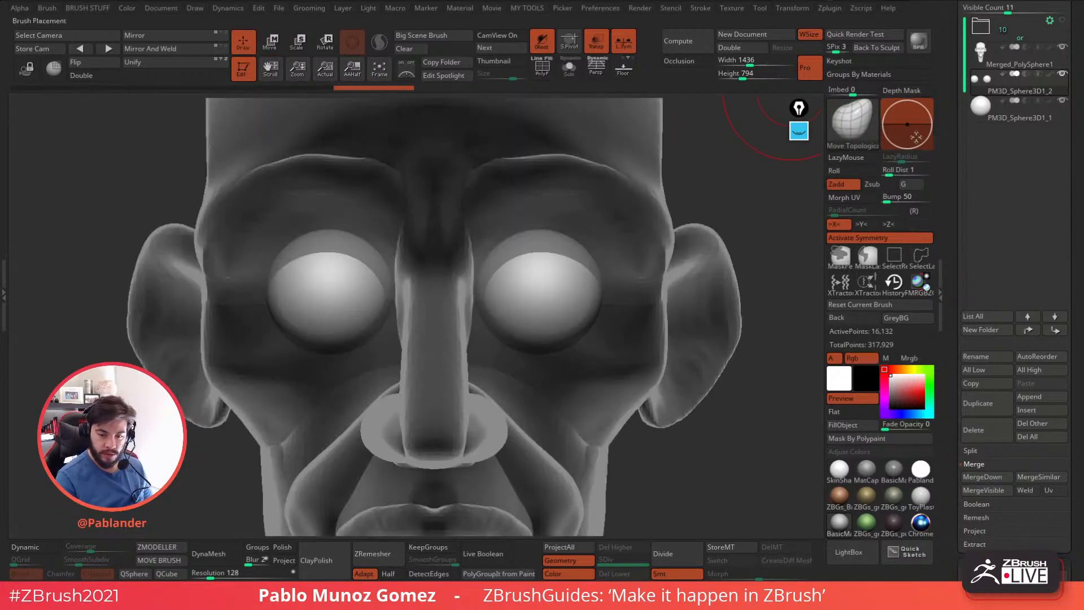
click(542, 41)
click(597, 42)
mouse_move(695, 209)
alt+mouse_down()
mouse_move(650, 175)
mouse_move(658, 239)
alt+mouse_up()
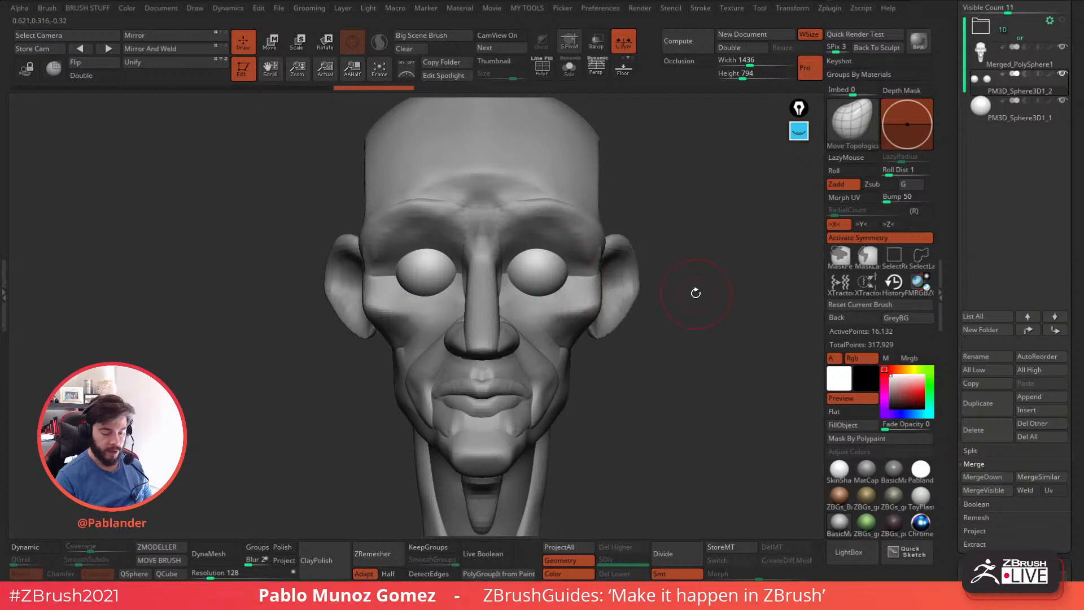
Duplicate the outer eye shell subtool and make the original shells active, with the duplicate hidden.
right_click(676, 330)
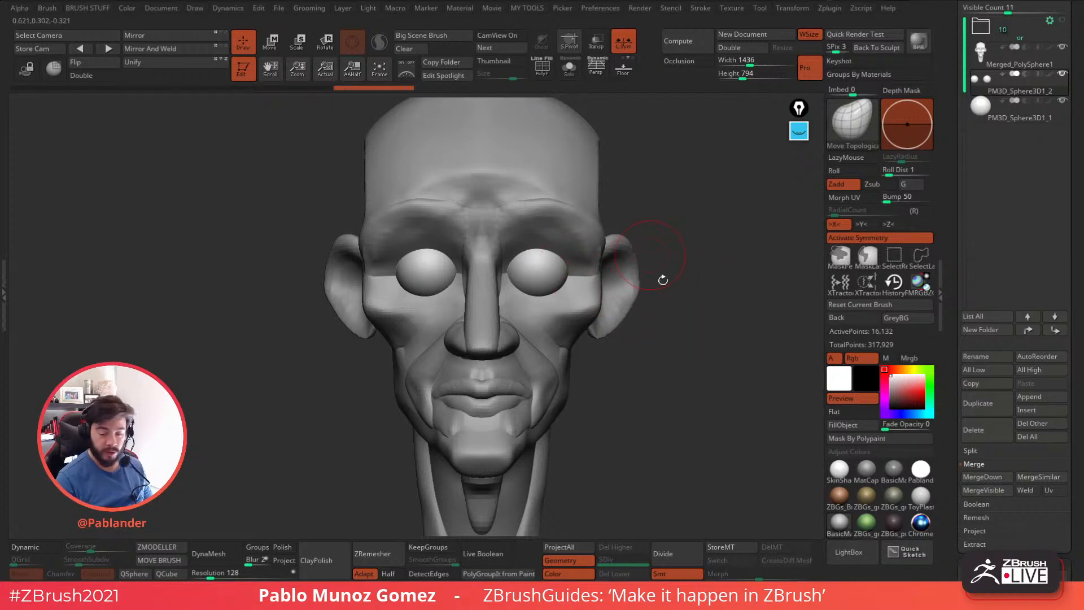
drag(651, 255, 717, 261)
click(977, 403)
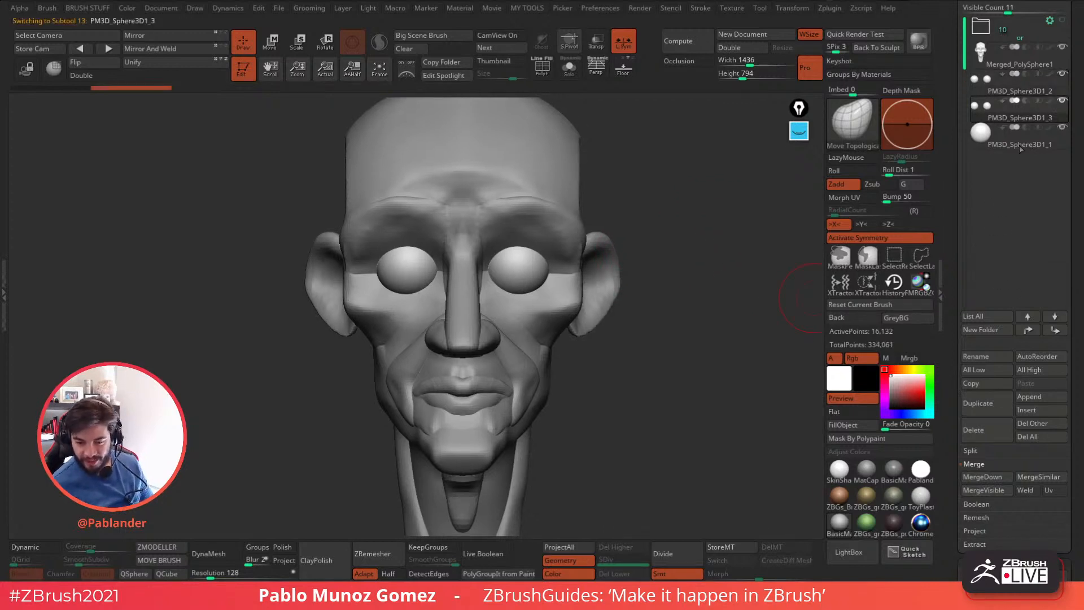
click(1063, 80)
alt+drag(665, 289, 659, 296)
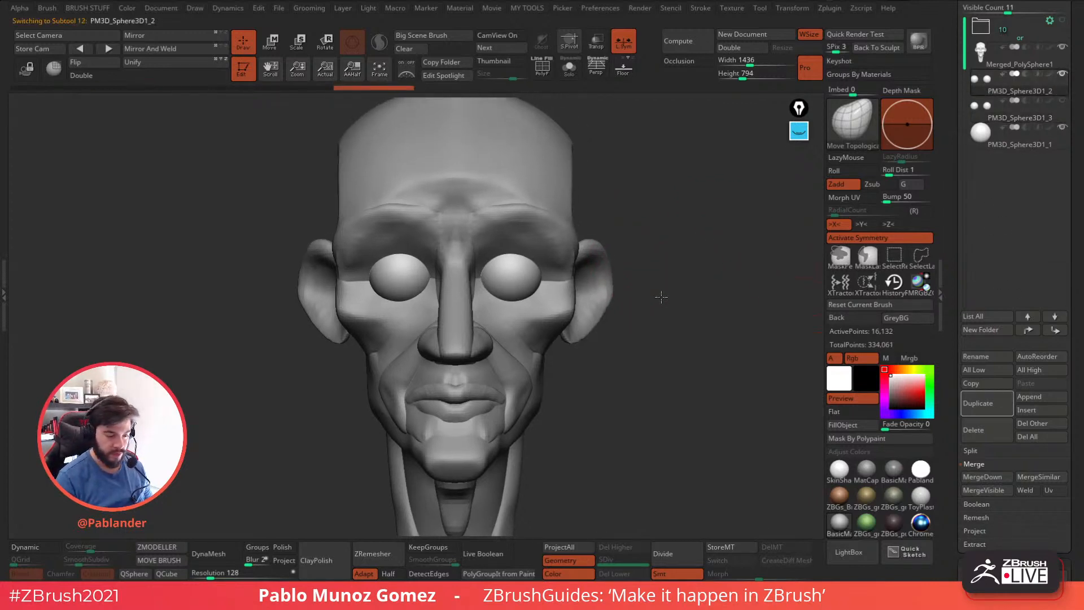
click(569, 69)
click(569, 68)
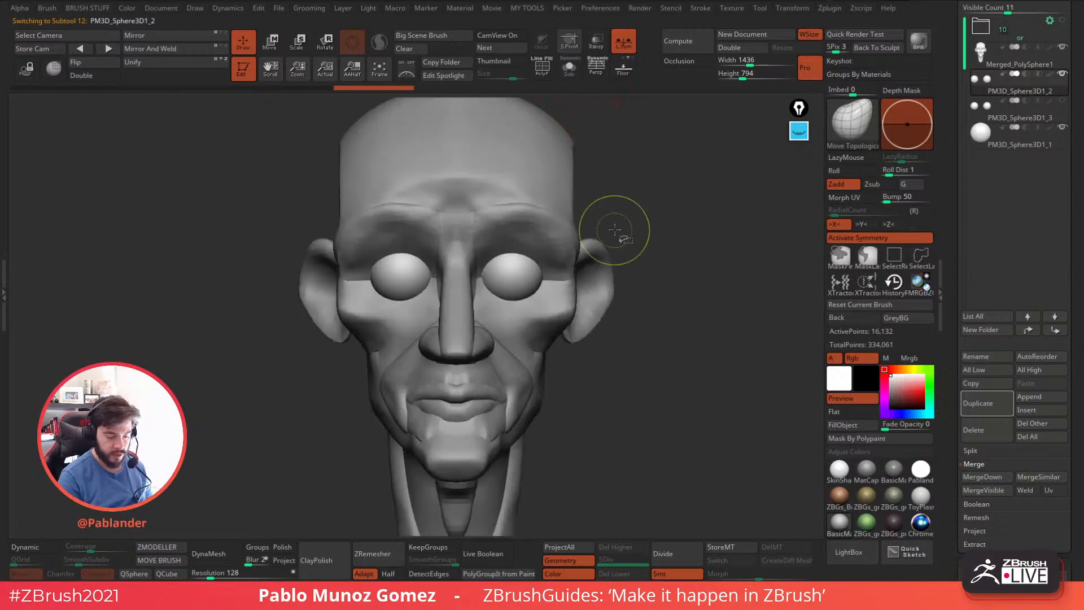
Clip the original eye shells along a horizontal line through the eye centres with ClipCurve, keeping their upper halves.
click(853, 123)
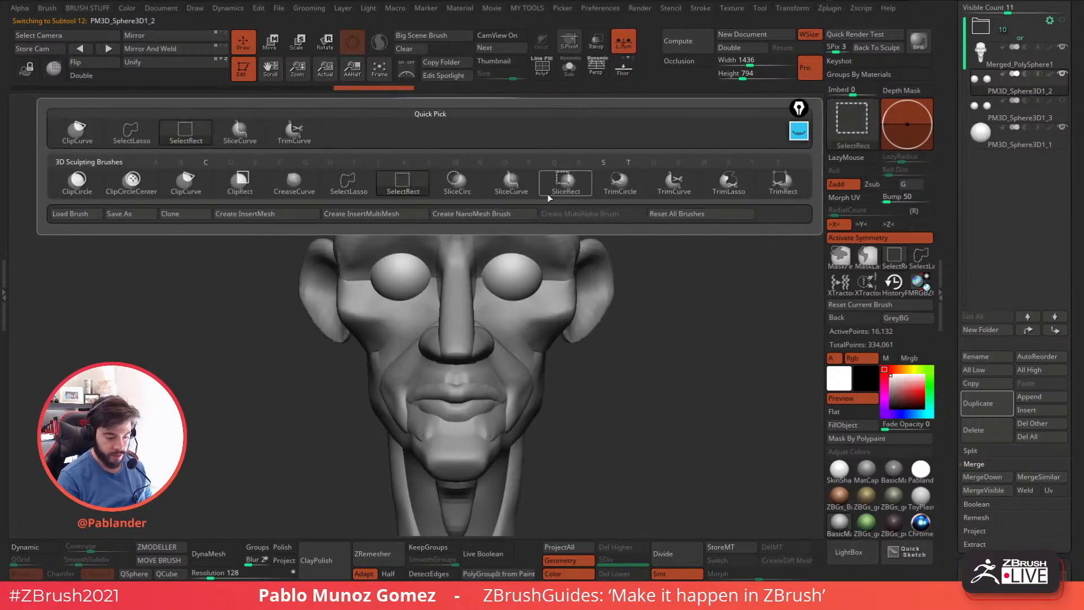
click(186, 181)
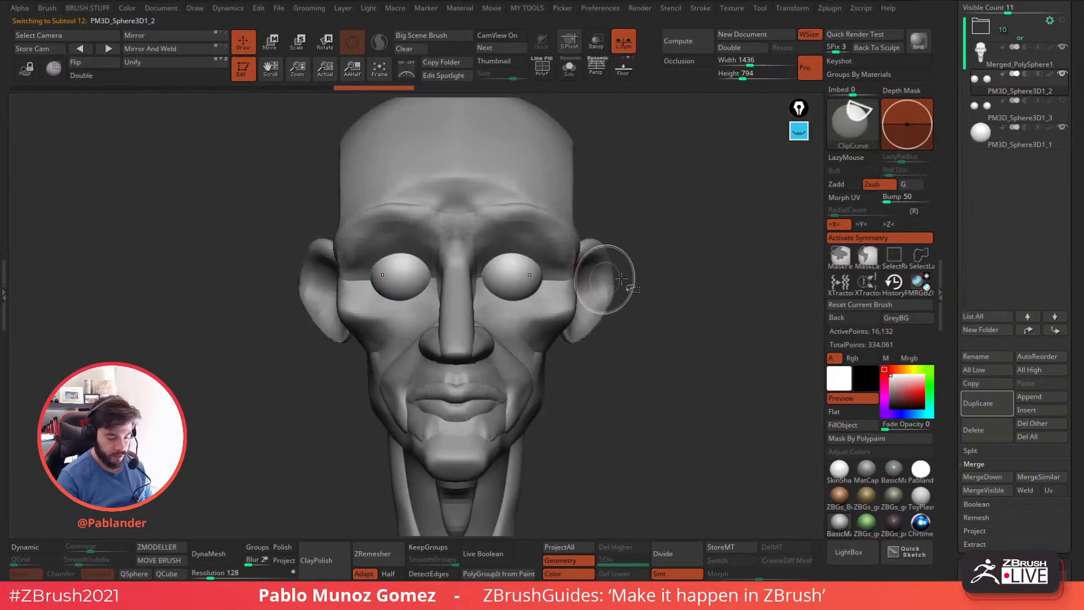
mouse_move(671, 277)
ctrl+shift+mouse_down()
mouse_move(261, 294)
mouse_move(248, 283)
ctrl+shift+mouse_up()
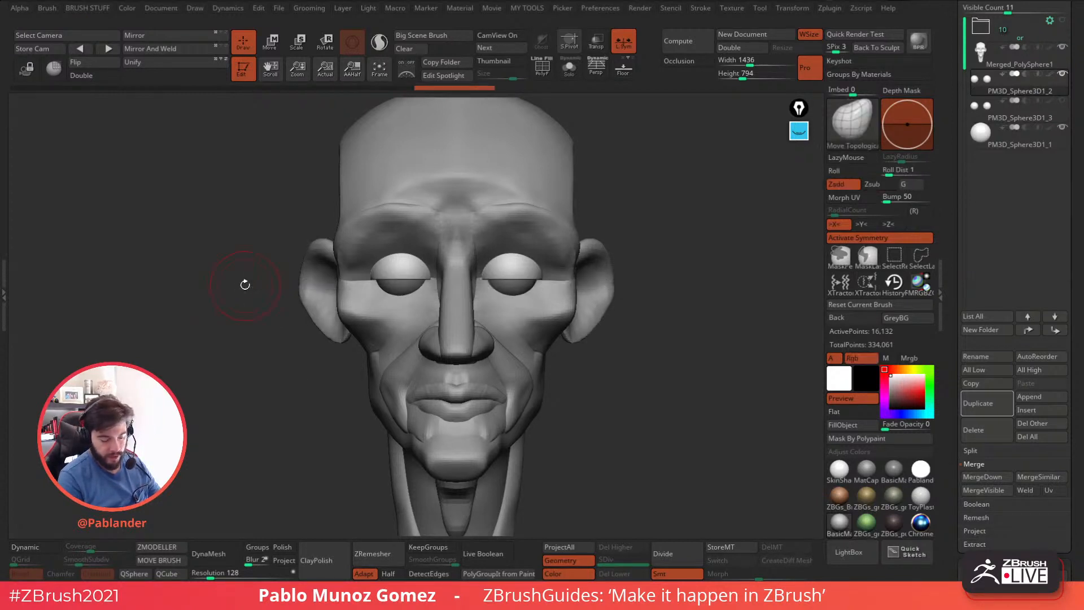
Clip the duplicated eye shells along the same horizontal line in the opposite direction, keeping their lower halves.
click(1046, 111)
ctrl+shift+drag(281, 265, 632, 280)
click(1029, 107)
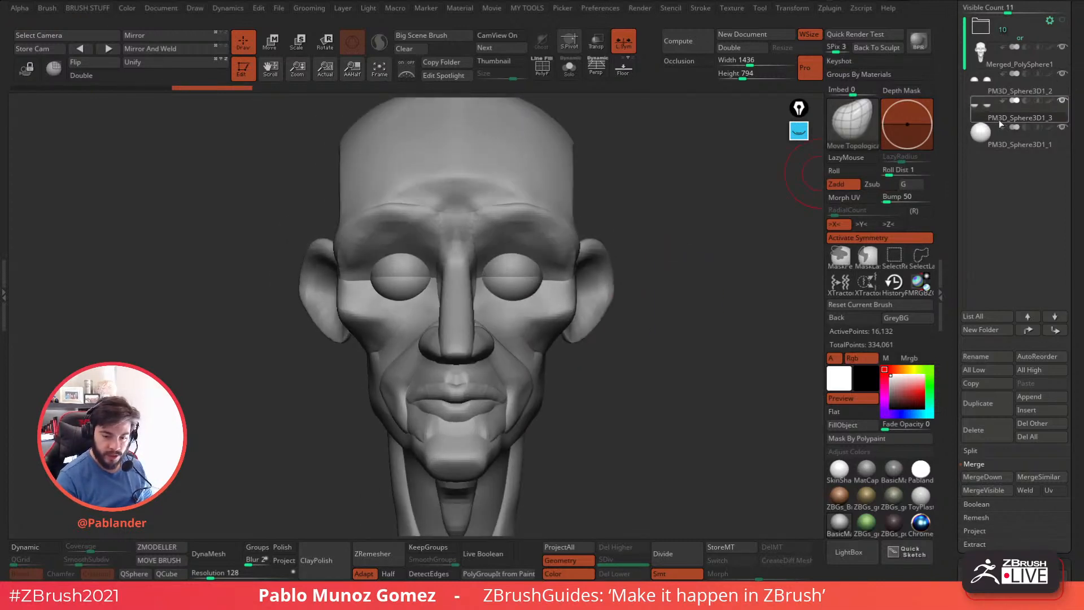
Rotate the lower half shells open and adjust their height to form lower eyelids around the eyes.
click(272, 42)
drag(511, 307, 513, 330)
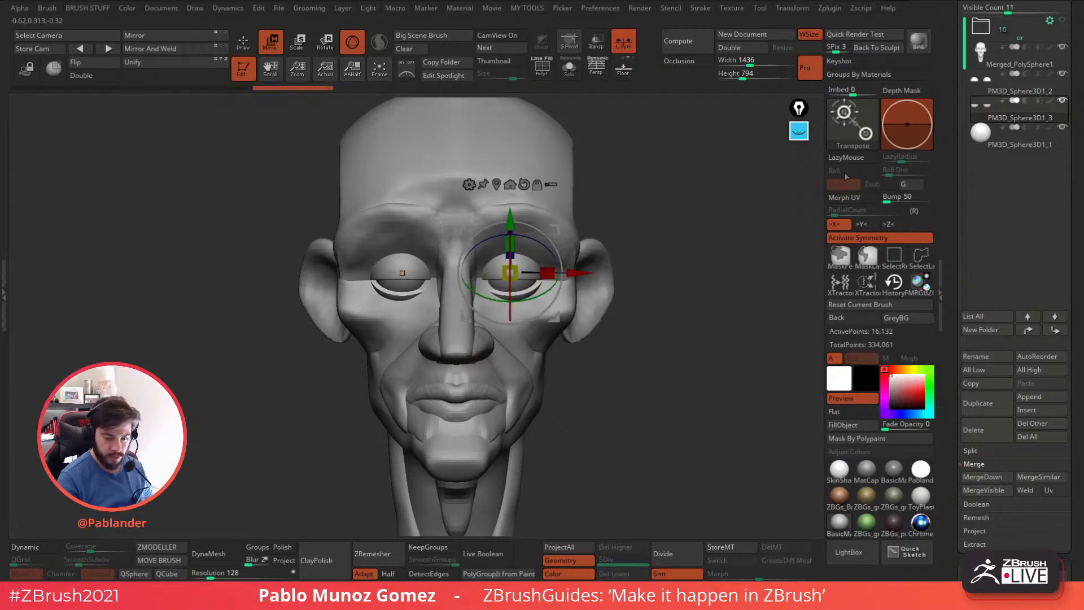
drag(545, 242, 521, 219)
drag(512, 285, 511, 231)
Tilt the upper half shells slightly and adjust their height to form upper eyelids that match the lower ones.
click(1012, 86)
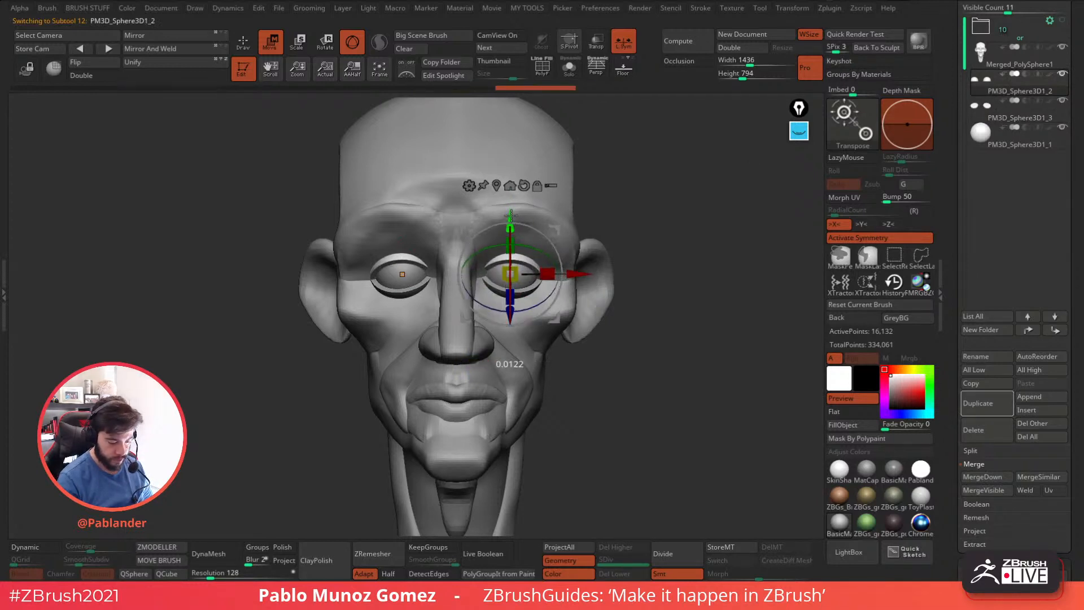
drag(561, 269, 510, 271)
drag(503, 216, 504, 219)
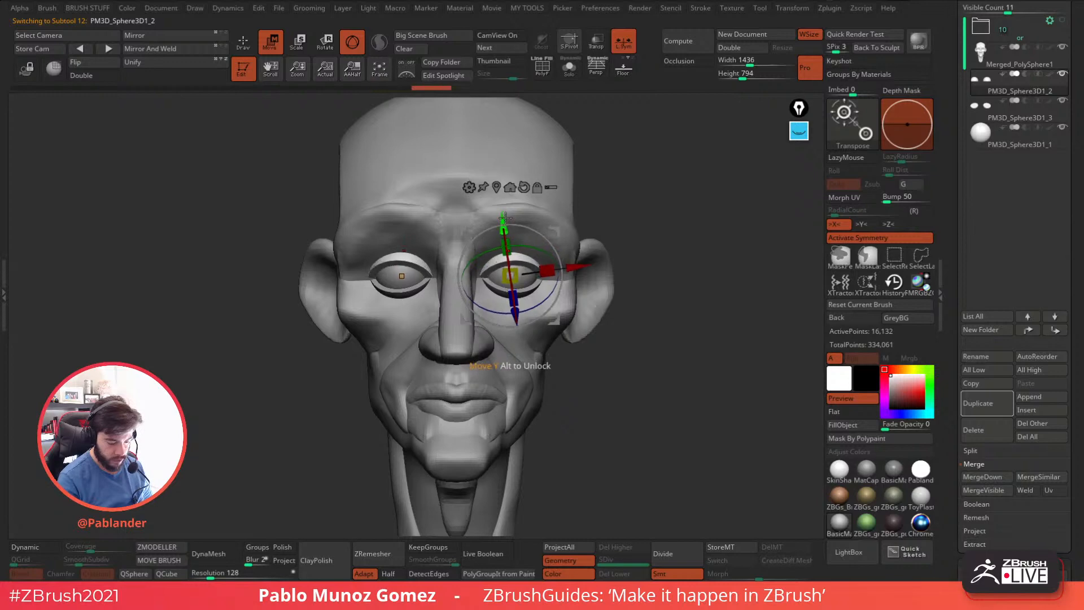
drag(510, 281, 509, 273)
drag(671, 232, 639, 231)
click(243, 43)
mouse_move(598, 305)
mouse_down()
mouse_move(617, 327)
mouse_move(663, 344)
mouse_move(645, 355)
mouse_up()
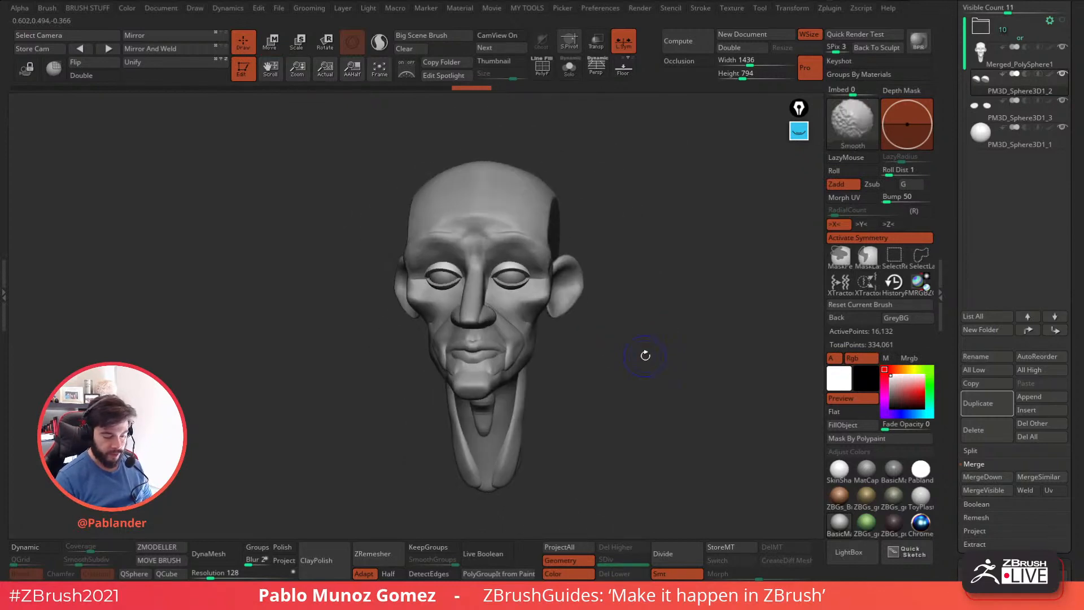
Merge the upper and lower eyelid subtools into the head subtool.
click(1024, 64)
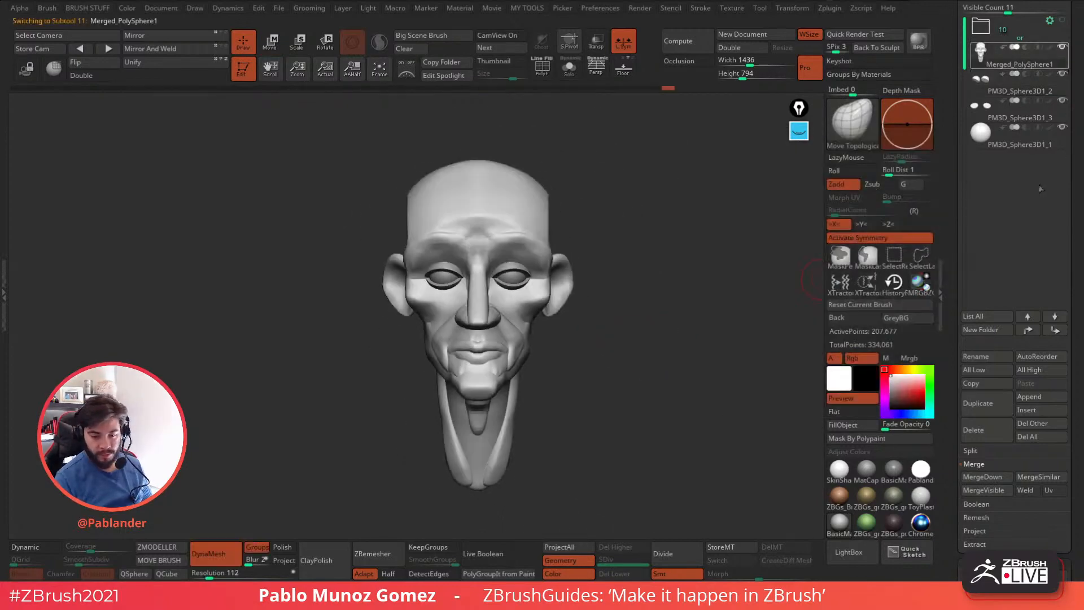
click(987, 477)
key(Return)
click(974, 478)
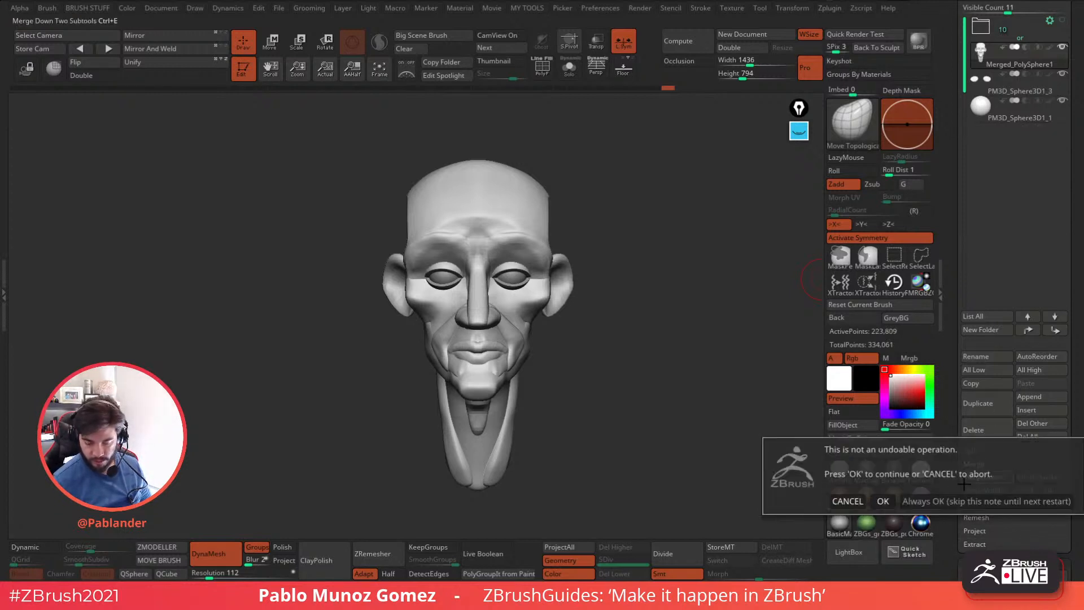
key(Return)
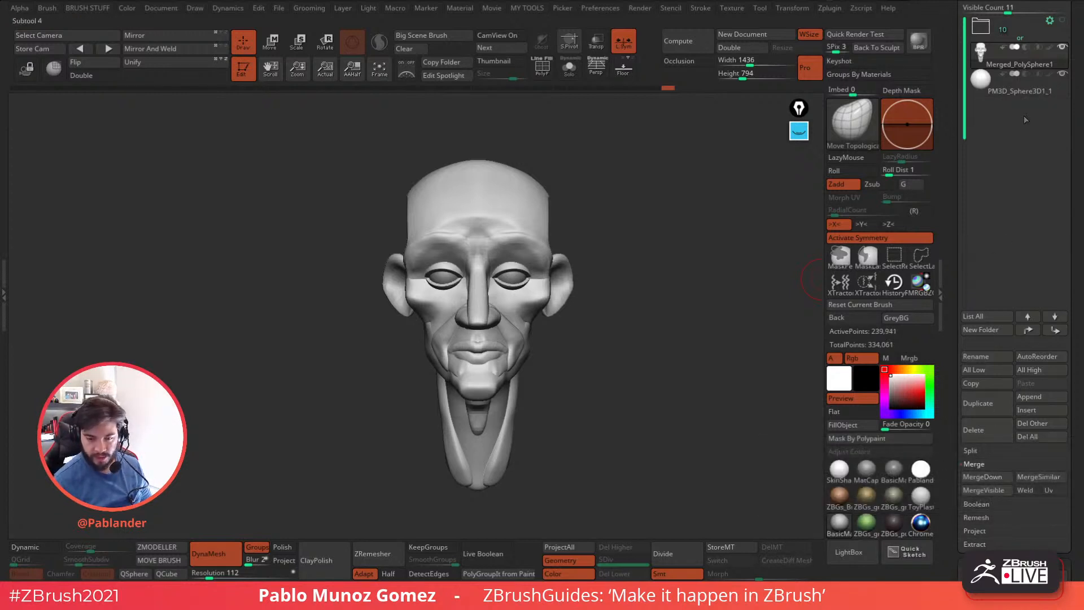
Remesh the merged head and eyelids with DynaMesh at resolution 112 and inspect the eye area.
drag(950, 358, 960, 230)
key(ctrl)
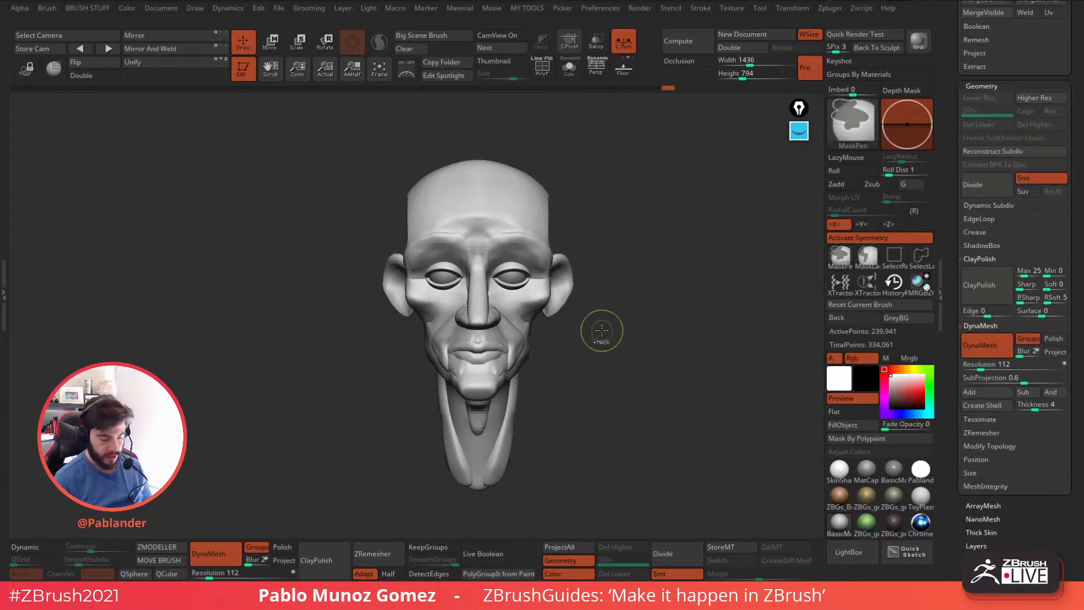
ctrl+drag(633, 320, 572, 459)
ctrl+right_drag(543, 275, 560, 409)
alt+right_drag(539, 303, 603, 316)
click(543, 68)
click(543, 68)
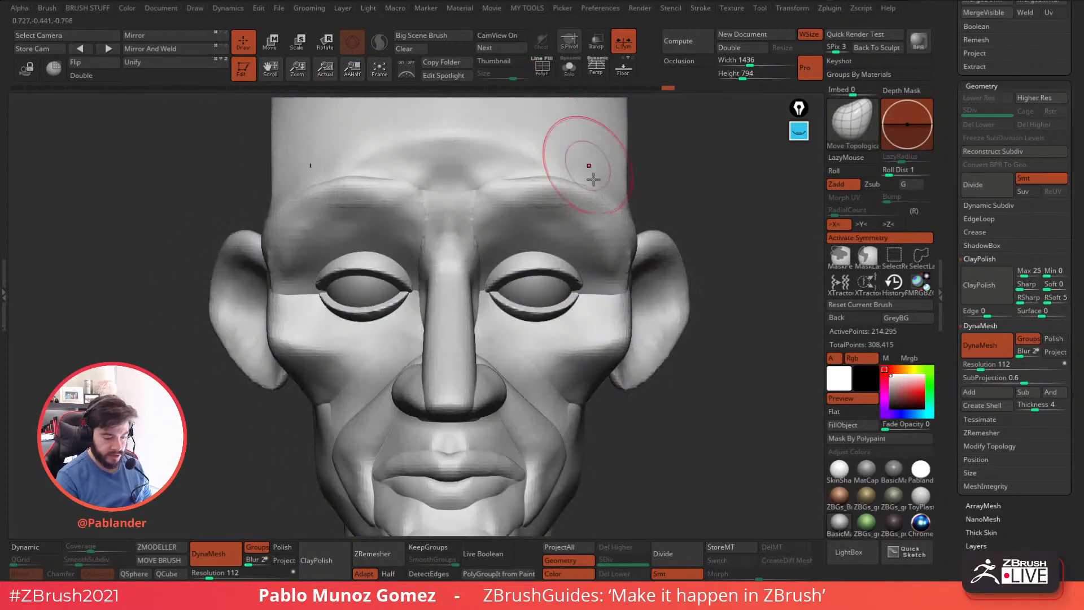
Reshape the outer and inner corners of the eyelids symmetrically with the Move Topological brush.
right_drag(574, 134, 569, 279)
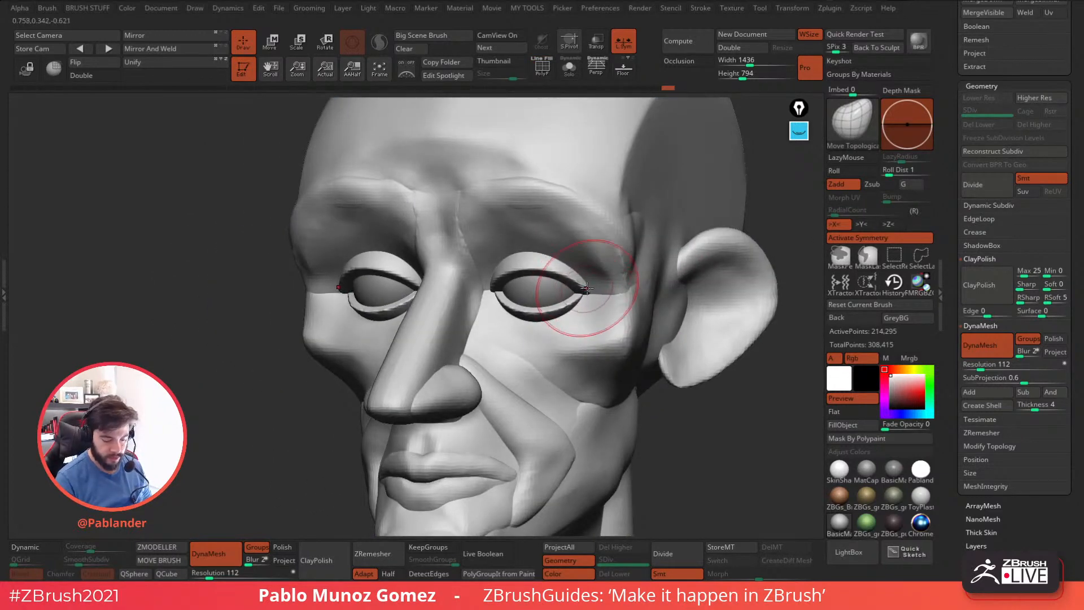
right_click(577, 287)
mouse_move(504, 287)
right_down()
mouse_move(528, 287)
mouse_move(492, 290)
mouse_move(486, 302)
mouse_move(502, 288)
mouse_move(499, 304)
right_up()
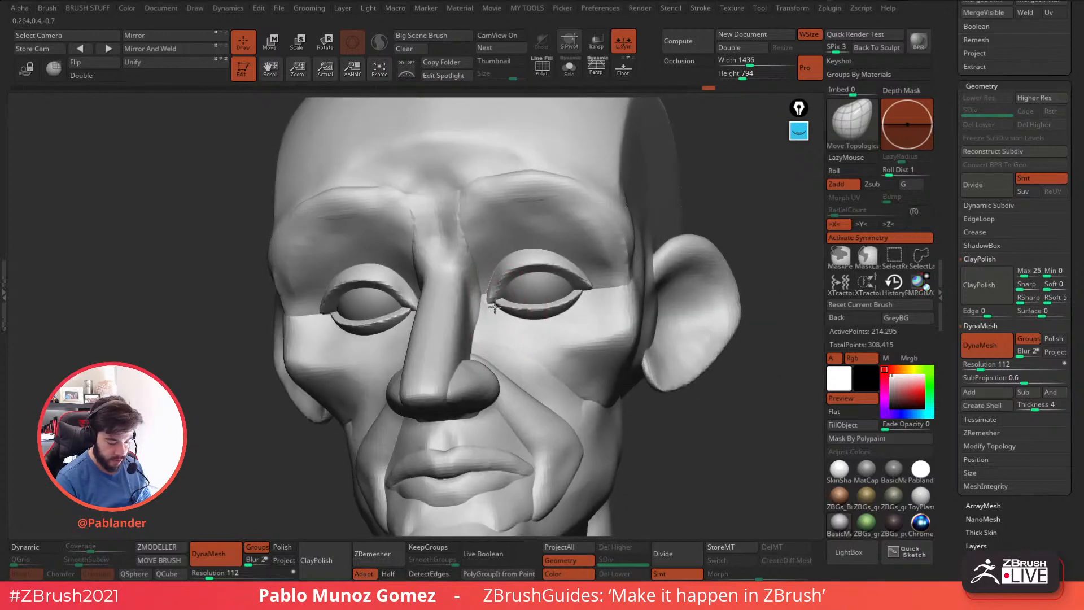
drag(498, 302, 502, 303)
right_drag(503, 303, 501, 306)
mouse_move(502, 306)
mouse_down()
mouse_move(518, 304)
mouse_move(491, 306)
mouse_up()
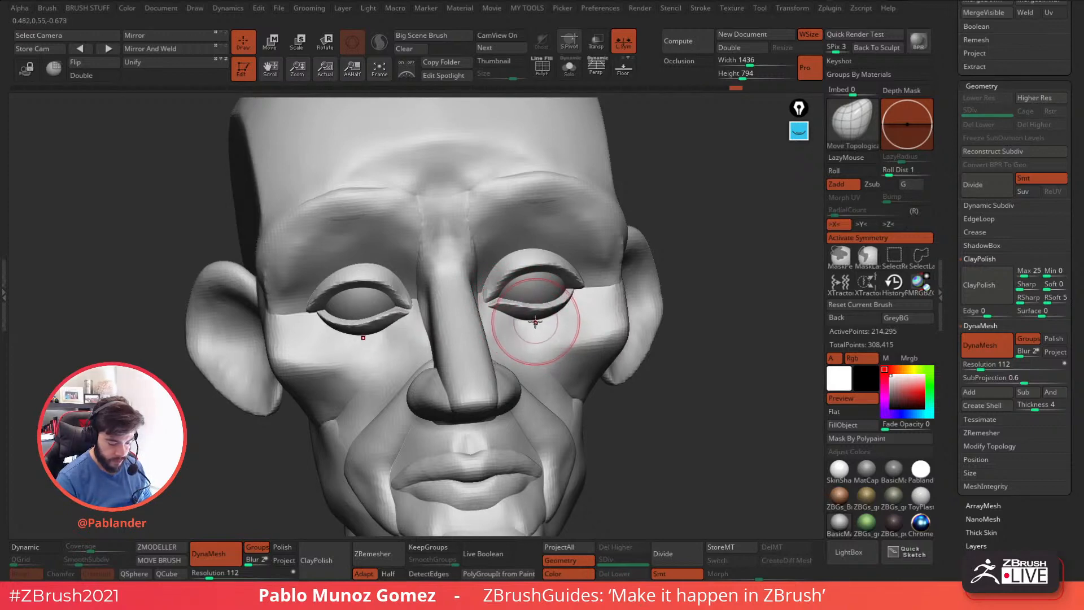
Pull the lower lid rims, outer eye corners and upper lids into a more angular, natural eye opening.
drag(535, 326, 568, 309)
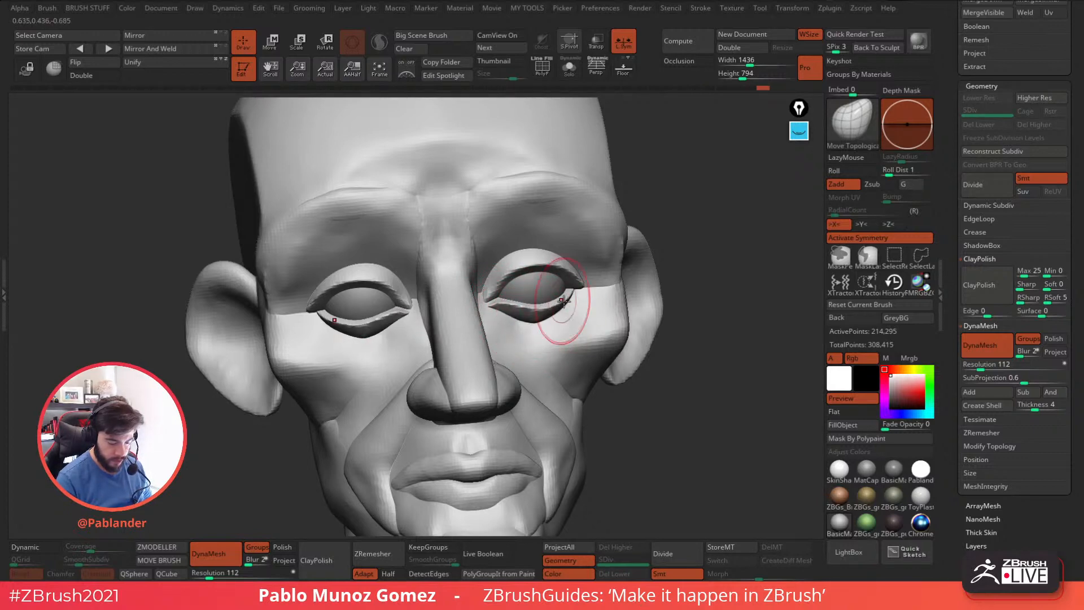
right_drag(586, 309, 555, 313)
drag(549, 319, 587, 286)
right_drag(582, 277, 614, 275)
drag(586, 263, 576, 252)
mouse_move(499, 246)
shift+mouse_down()
mouse_move(545, 236)
mouse_move(486, 265)
shift+mouse_up()
right_drag(600, 231, 575, 250)
Build up the outer brow folds over the upper eyelids with the Clay brush, isolating the brow polygroup briefly to check its shape.
key(b)
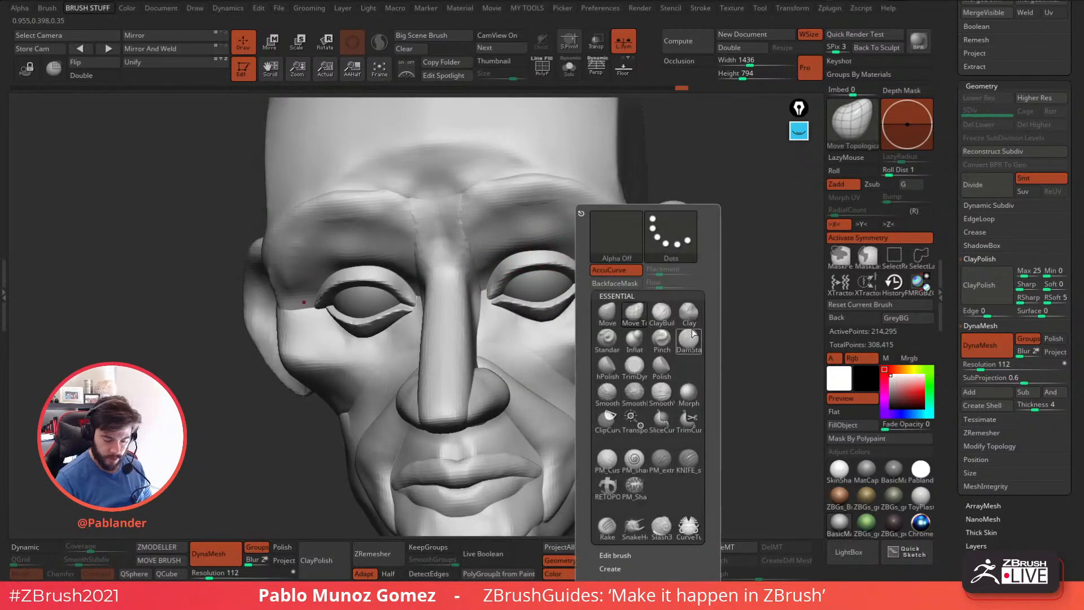
key(c)
key(l)
drag(593, 246, 606, 252)
mouse_move(606, 252)
right_down()
mouse_move(645, 242)
mouse_move(617, 238)
right_up()
ctrl+shift+click(629, 236)
mouse_move(618, 239)
mouse_down()
mouse_move(577, 226)
mouse_move(607, 253)
mouse_move(556, 205)
mouse_move(628, 248)
mouse_up()
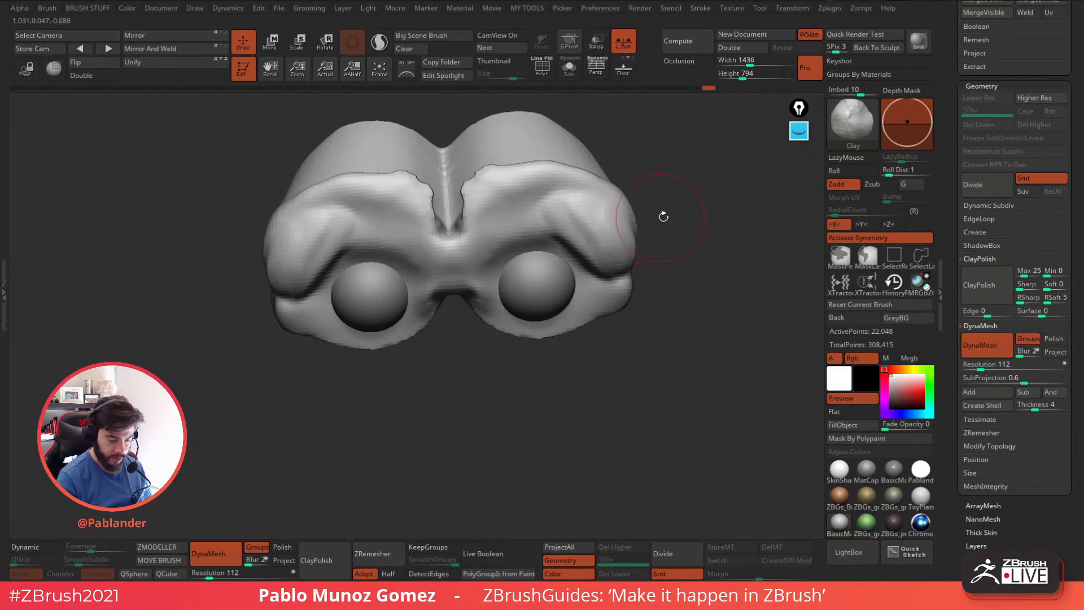
ctrl+shift+click(687, 219)
right_drag(672, 237, 642, 249)
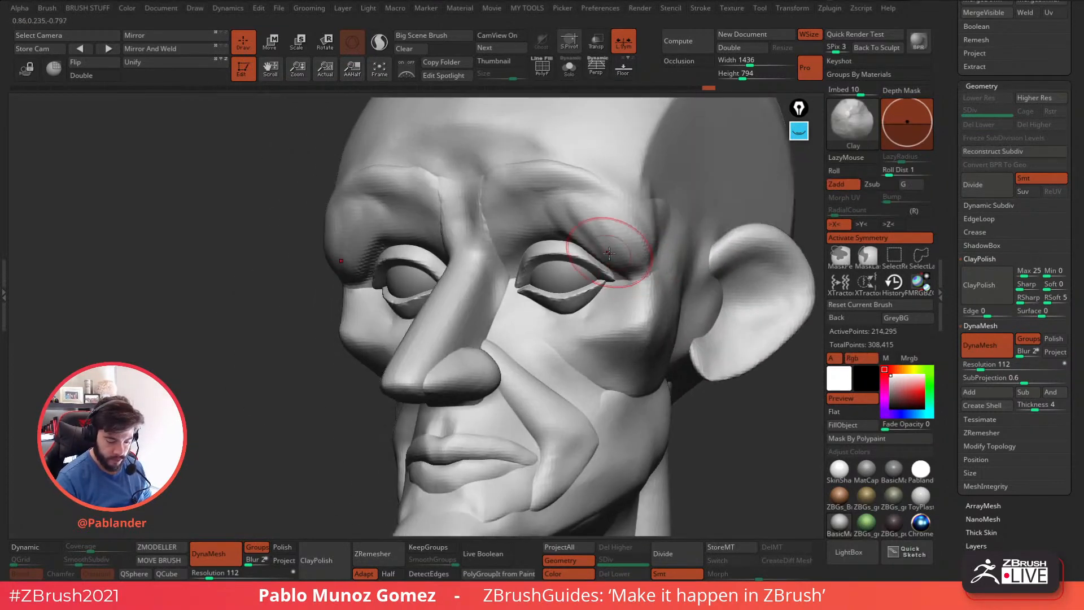
mouse_move(603, 250)
shift+mouse_down()
mouse_move(571, 229)
mouse_move(626, 257)
shift+mouse_up()
right_drag(626, 256, 686, 246)
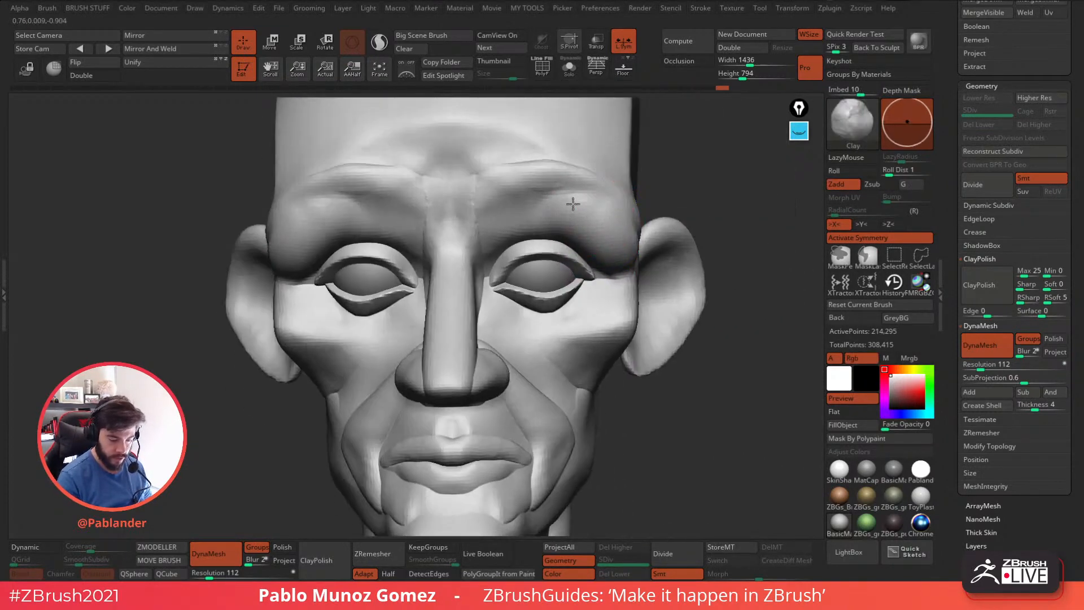
Refine the brow ridges above the eyes with Clay strokes and review the whole head and its subtools.
mouse_move(554, 195)
mouse_down()
mouse_move(585, 201)
mouse_move(517, 207)
mouse_move(504, 176)
mouse_move(526, 180)
mouse_up()
ctrl+right_drag(579, 243, 646, 213)
shift+drag(540, 215, 554, 217)
mouse_move(655, 231)
ctrl+right_down()
mouse_move(683, 263)
mouse_move(673, 269)
mouse_move(685, 346)
mouse_move(661, 354)
mouse_move(693, 340)
mouse_move(629, 347)
mouse_move(644, 356)
ctrl+right_up()
right_drag(582, 390, 616, 390)
drag(958, 271, 940, 239)
mouse_move(654, 338)
ctrl+right_down()
mouse_move(655, 353)
mouse_move(641, 339)
ctrl+right_up()
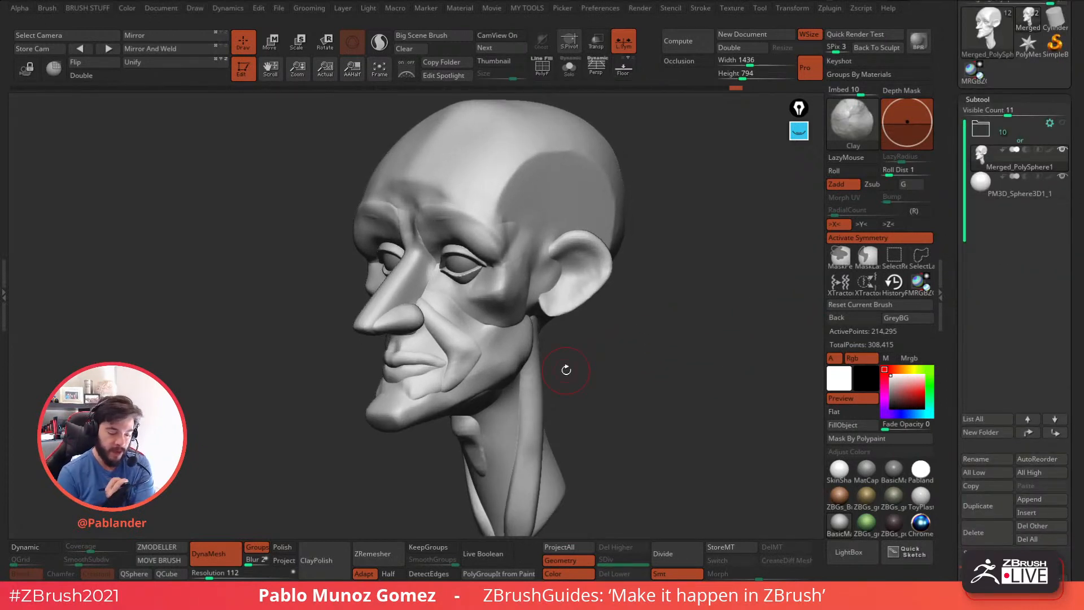
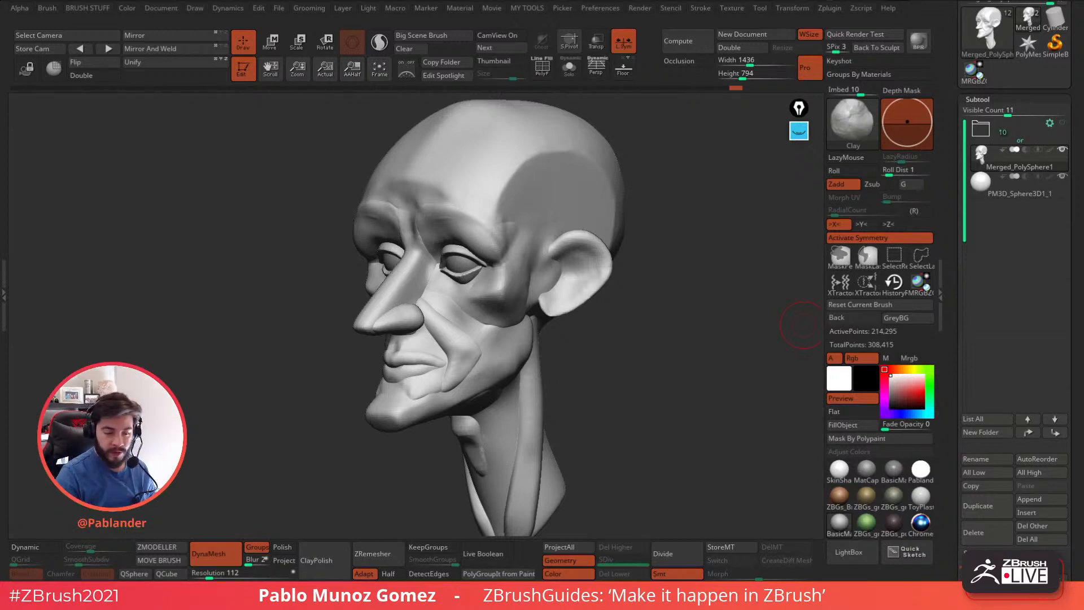
Try a symmetrical CurveTube along the temples with its guide curve deleted, and undo the tube.
key(b)
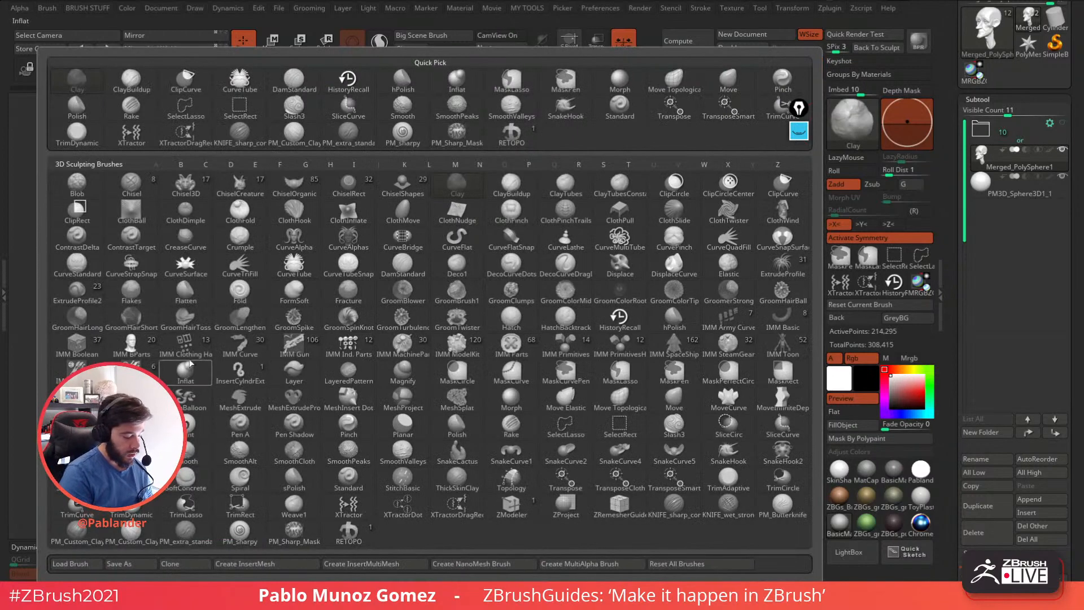
click(297, 269)
drag(532, 258, 550, 166)
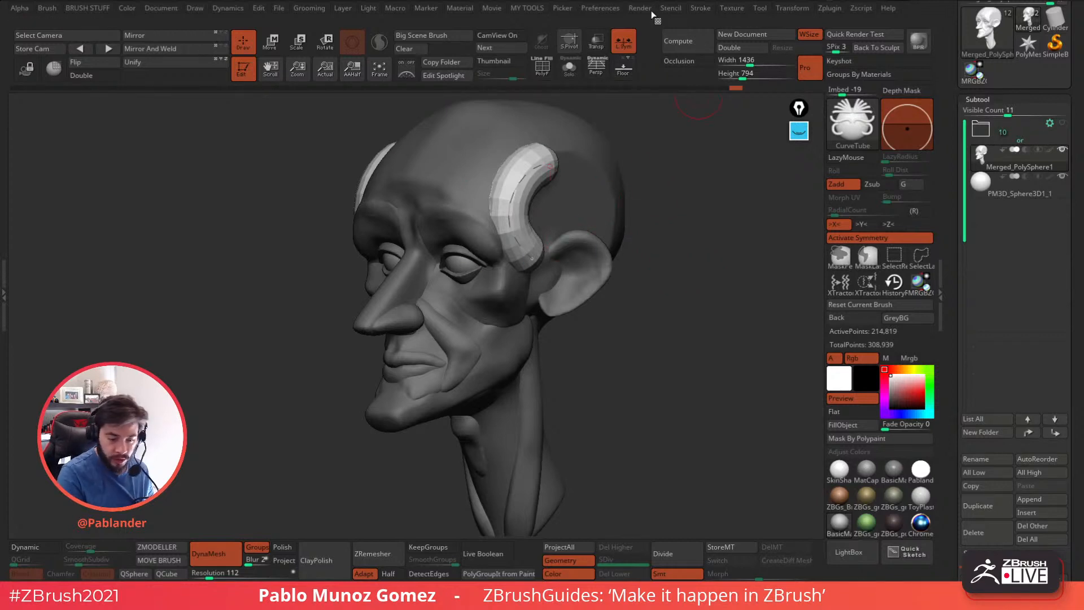
click(701, 9)
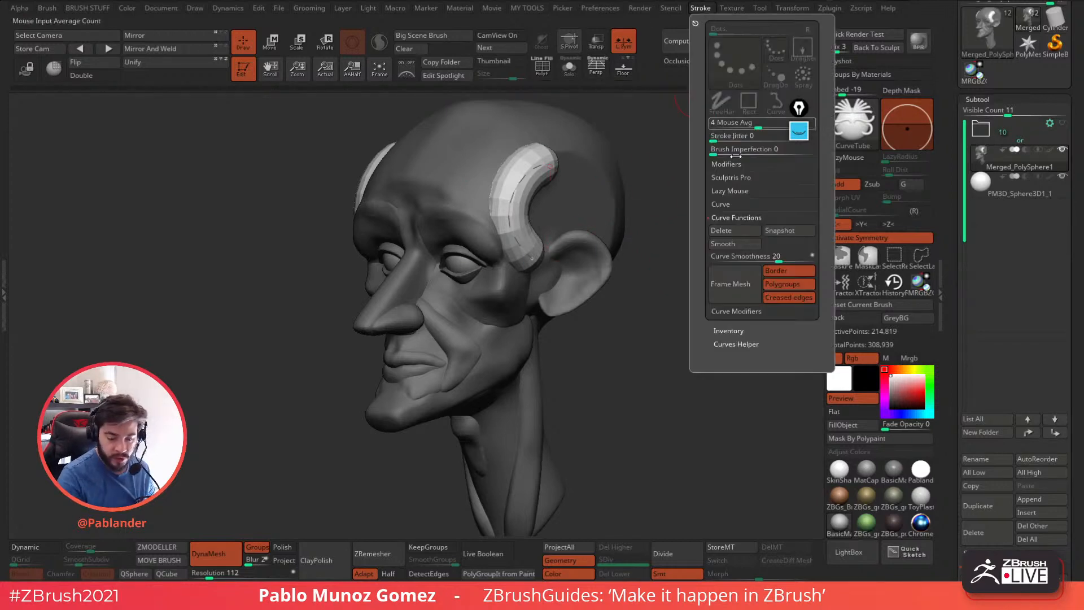
click(735, 231)
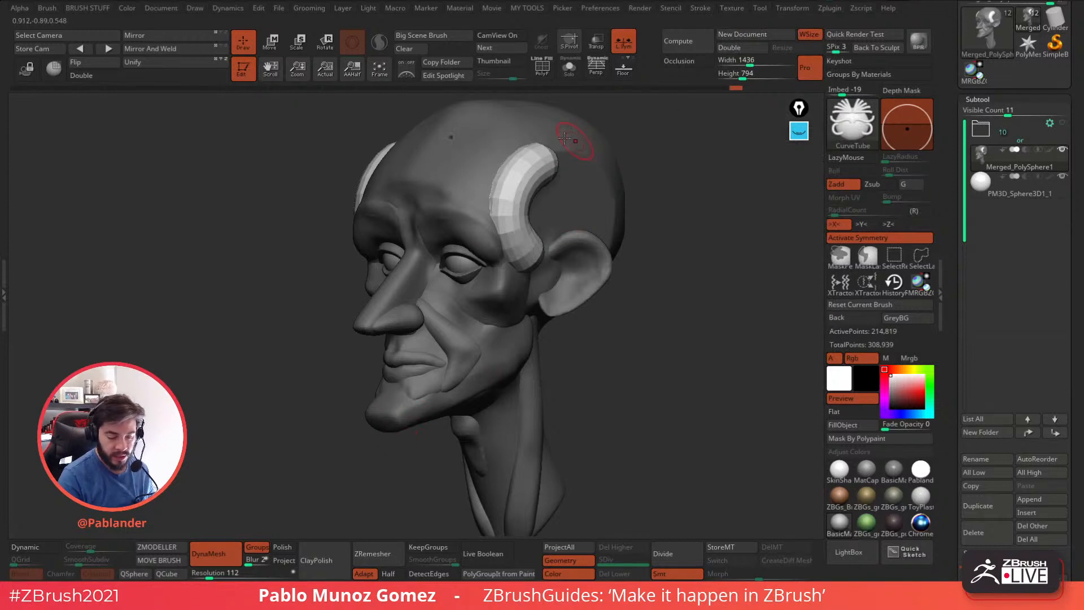
key(ctrl+z)
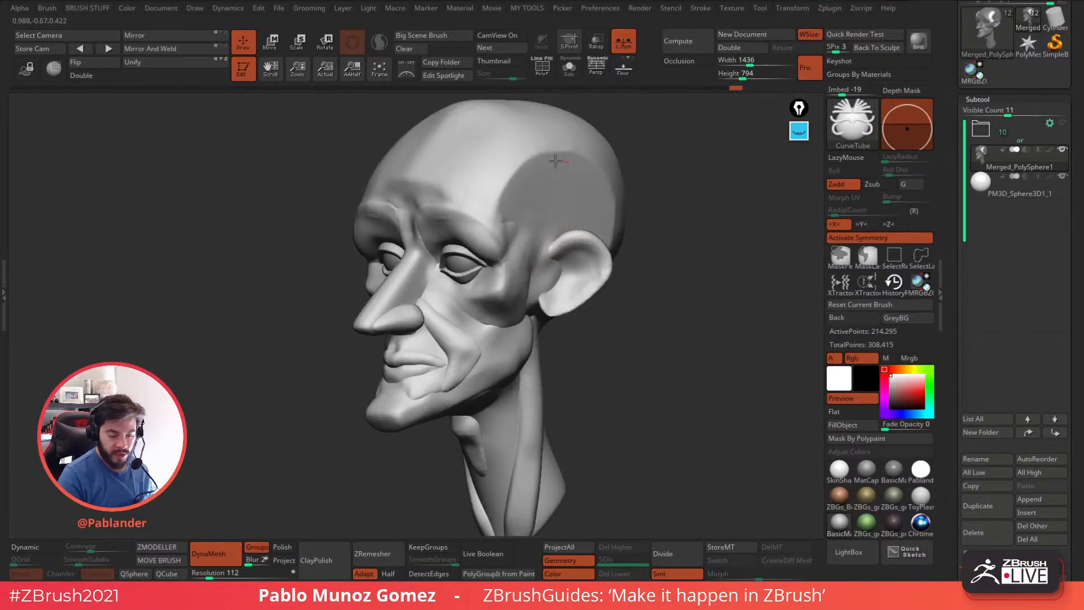
Try a longer CurveTube from the temple down beside the eye, undo it and choose the Move brush.
drag(571, 163, 507, 264)
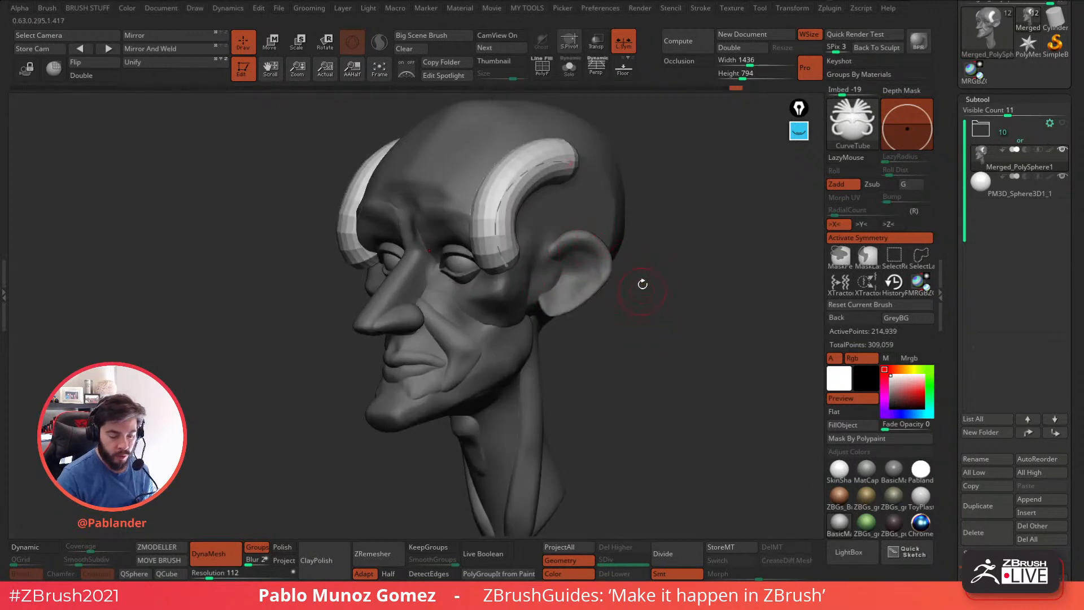
key(ctrl+z)
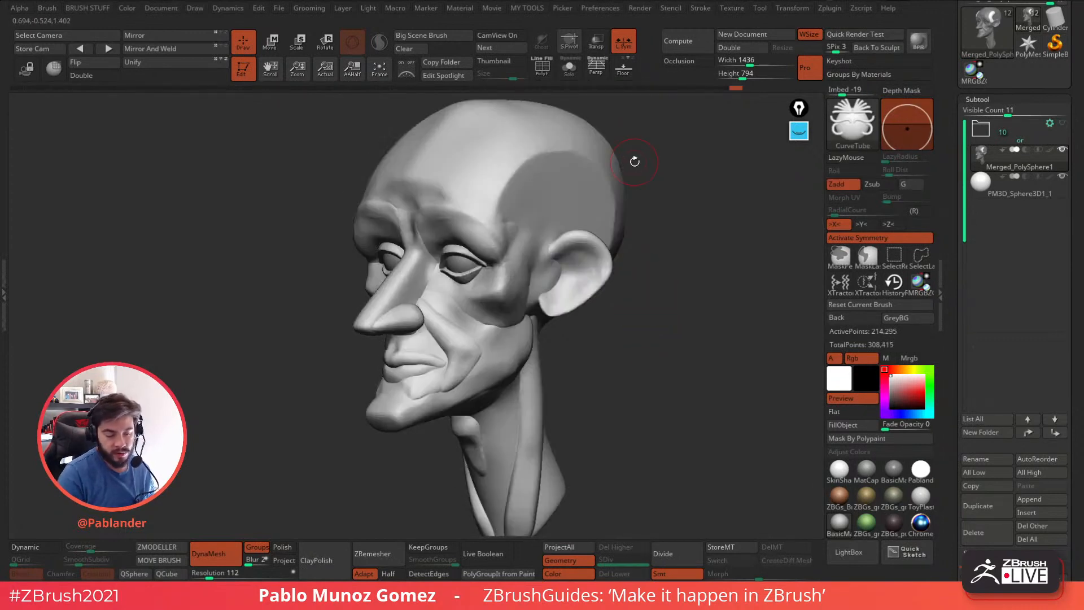
key(b)
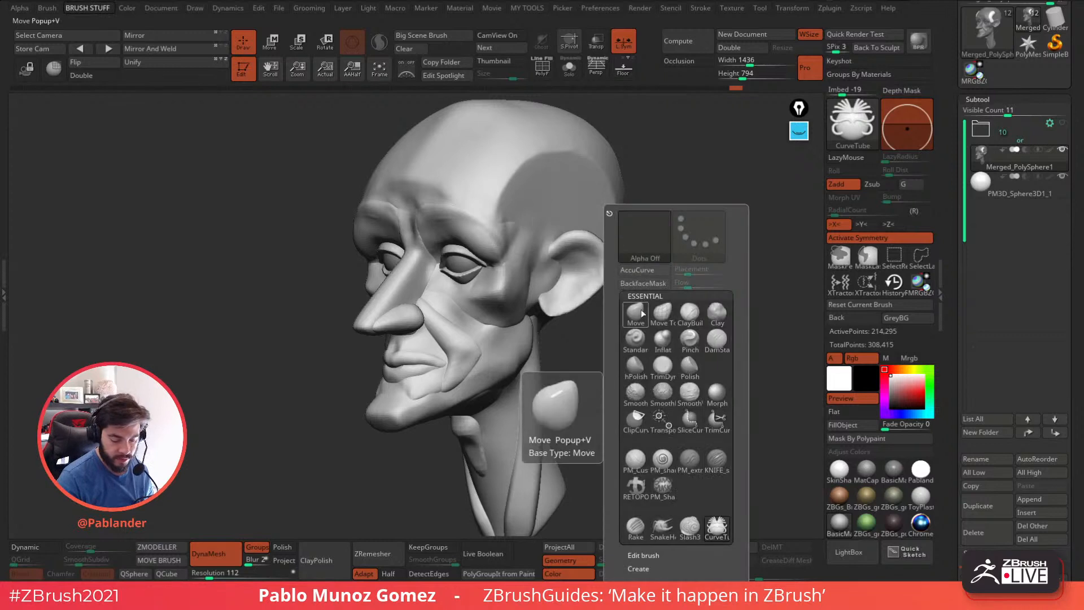
click(635, 313)
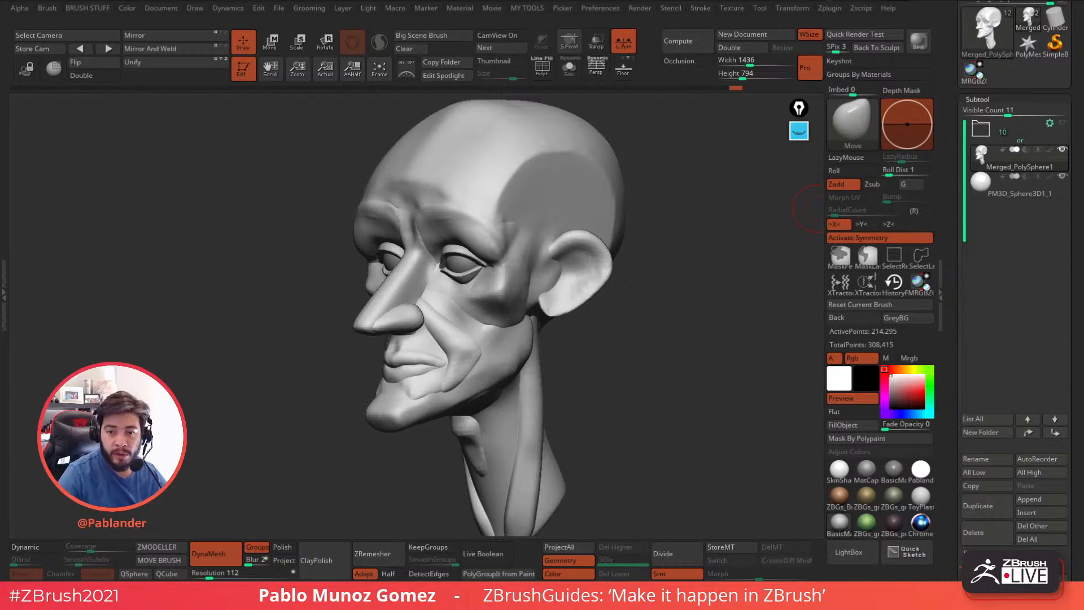
Display the polyframe on the head and examine its polygroups alongside the DynaMesh settings.
drag(965, 234, 958, 55)
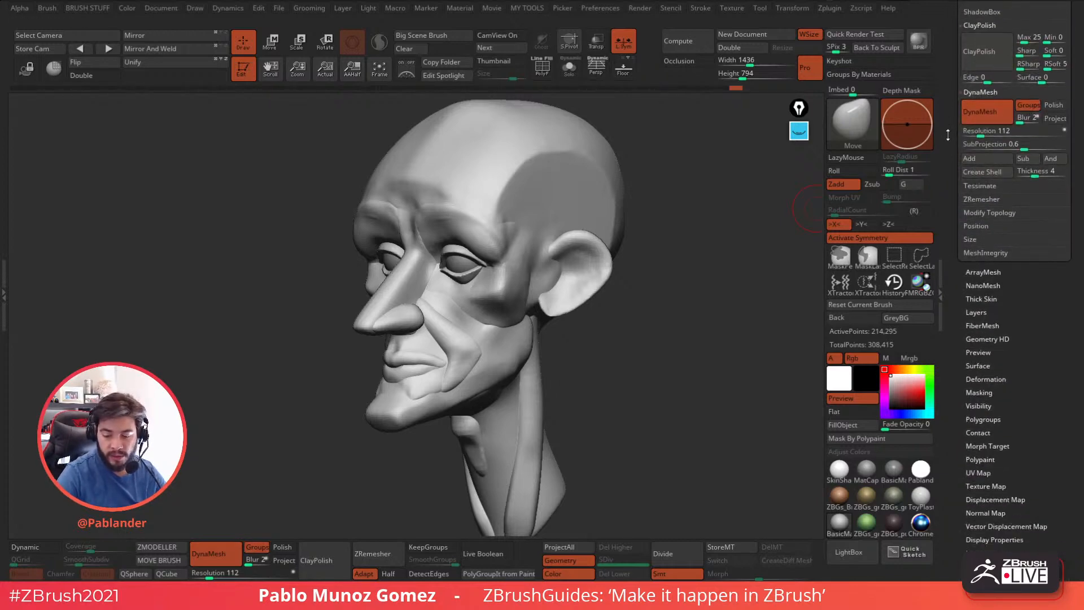
drag(949, 129, 950, 181)
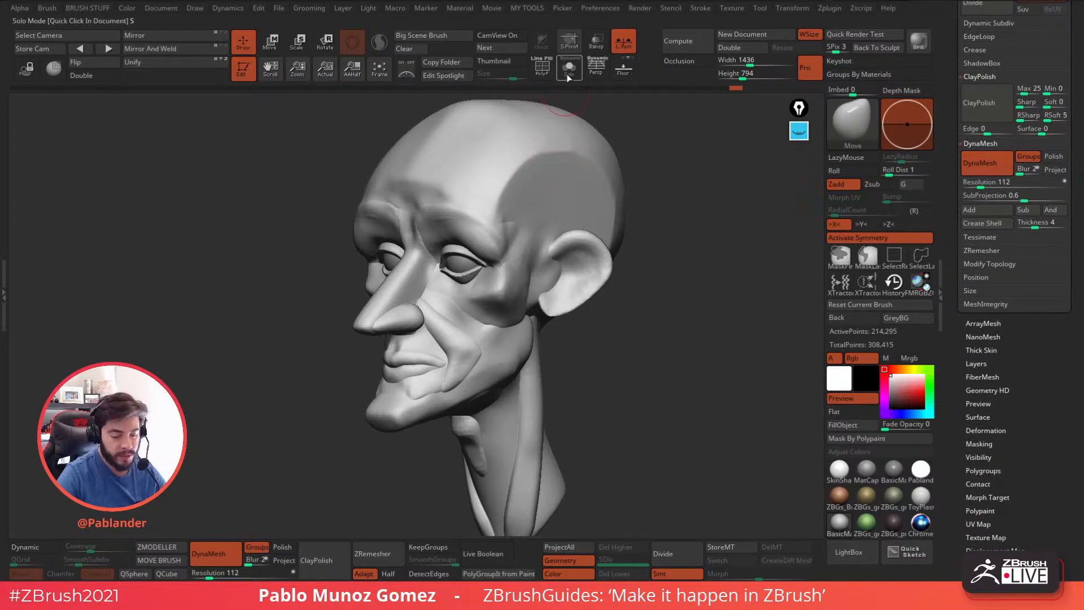
click(542, 66)
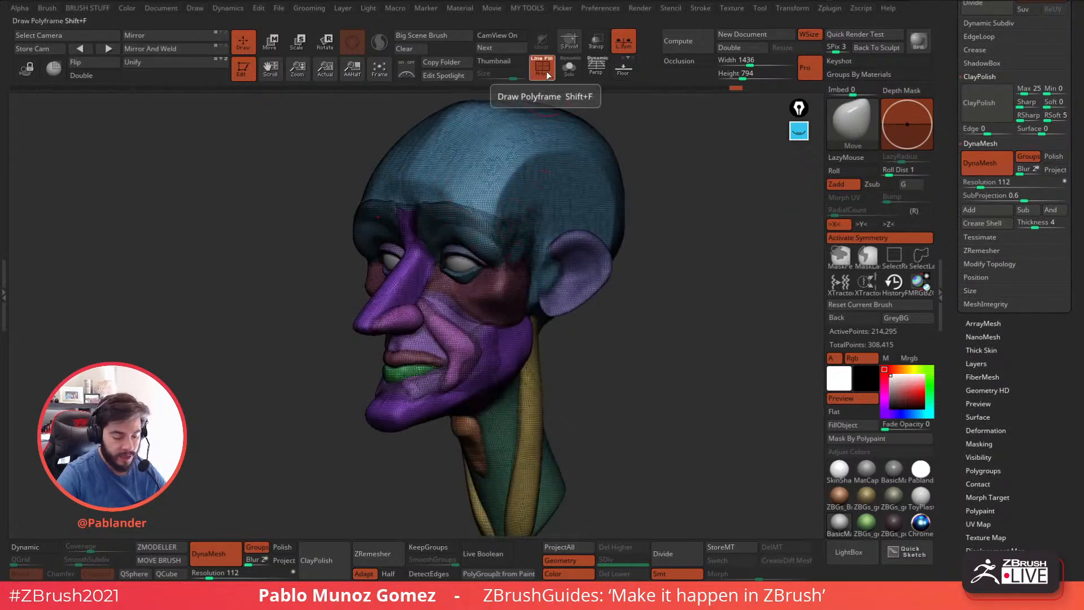
click(969, 182)
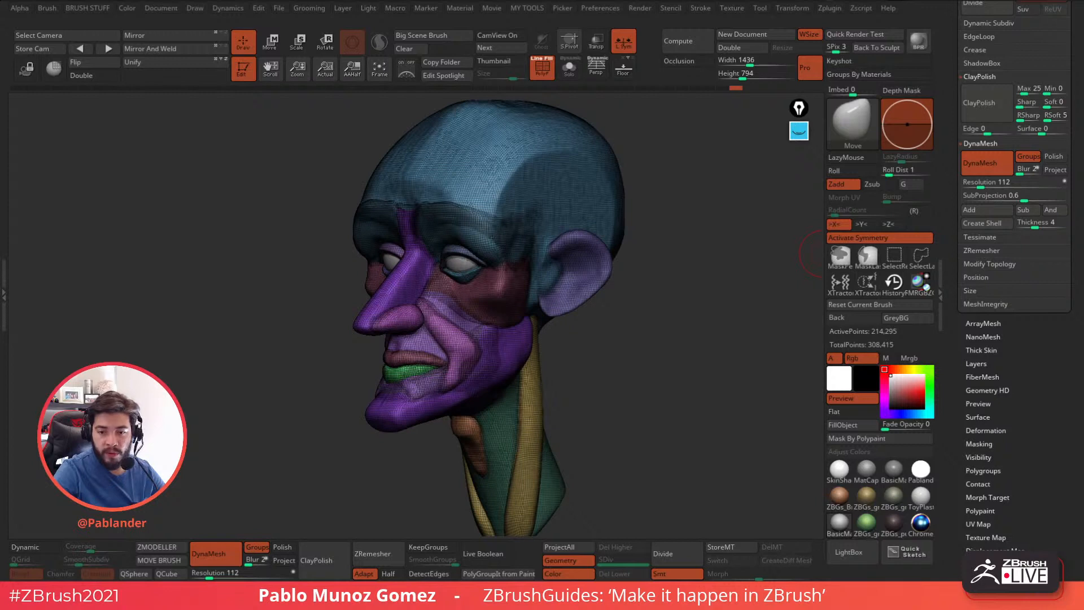
Mask everything except the ear polygroup in Move mode and hide the polyframe.
key(w)
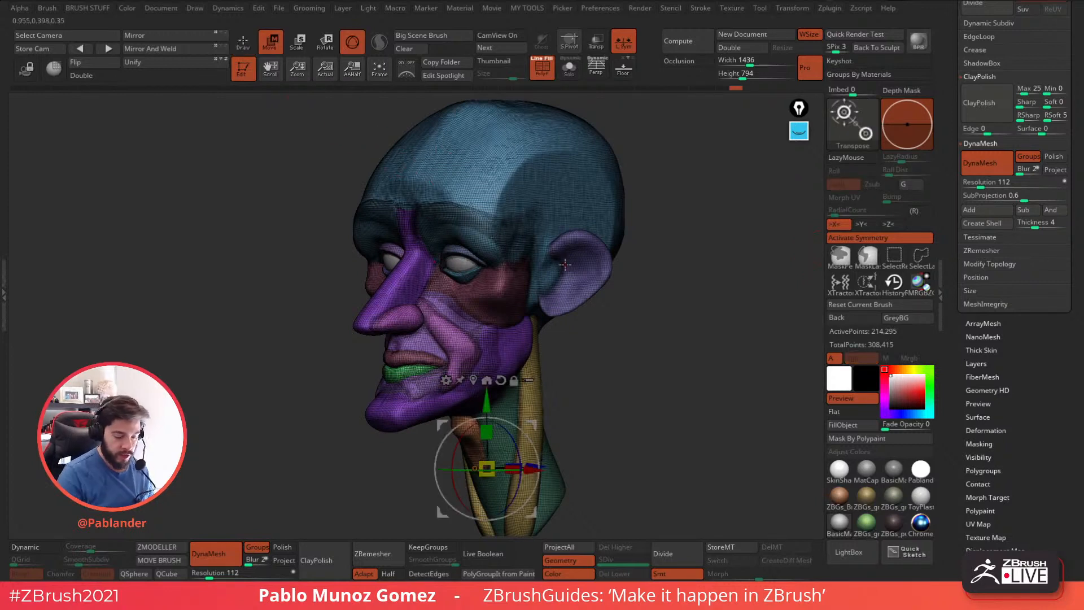
click(569, 246)
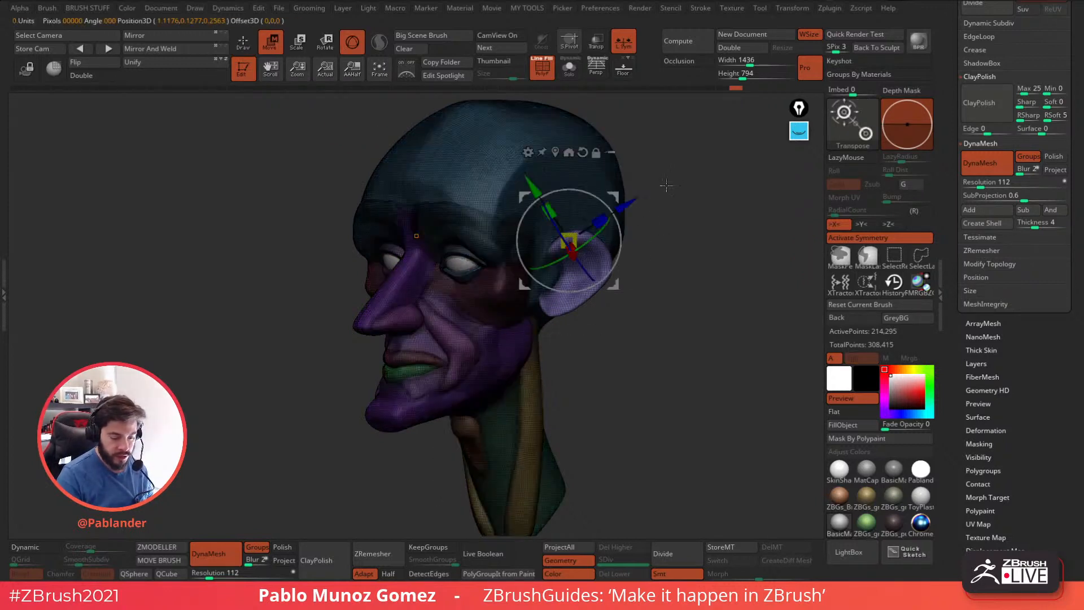
click(543, 73)
Center the gizmo on the unmasked head in front view and reset its orientation.
drag(655, 255, 694, 294)
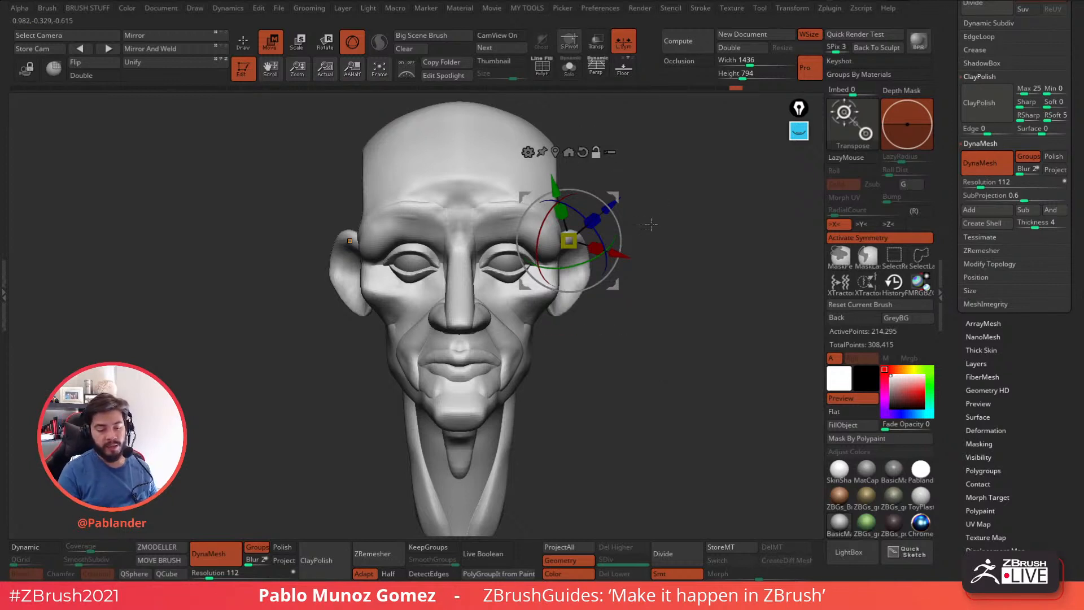
mouse_move(613, 194)
alt+mouse_down()
mouse_move(559, 151)
mouse_move(649, 225)
mouse_move(598, 191)
mouse_move(615, 234)
mouse_move(619, 189)
alt+mouse_up()
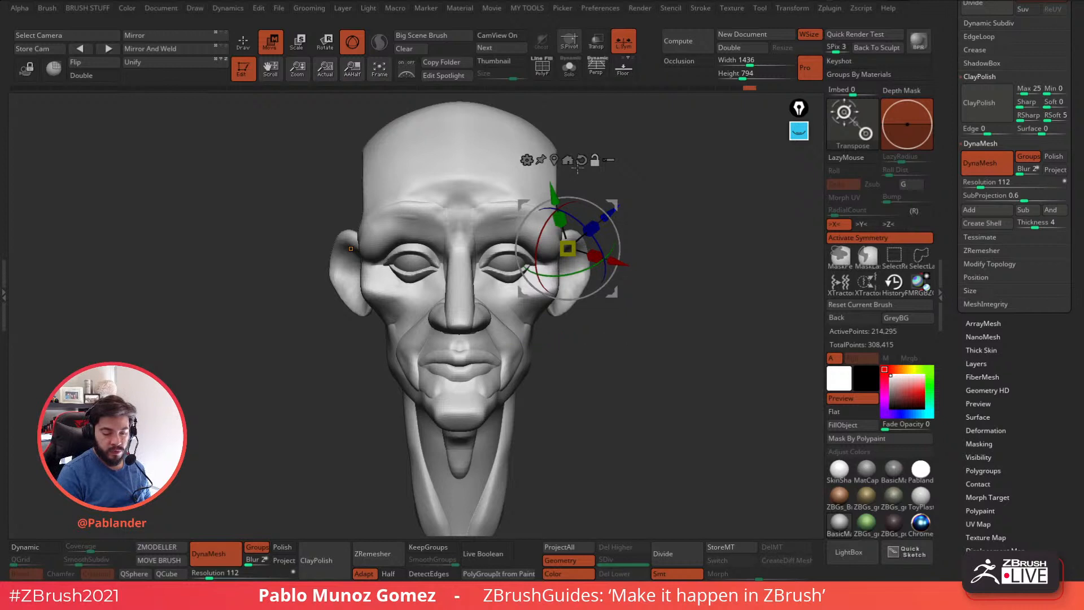
click(568, 155)
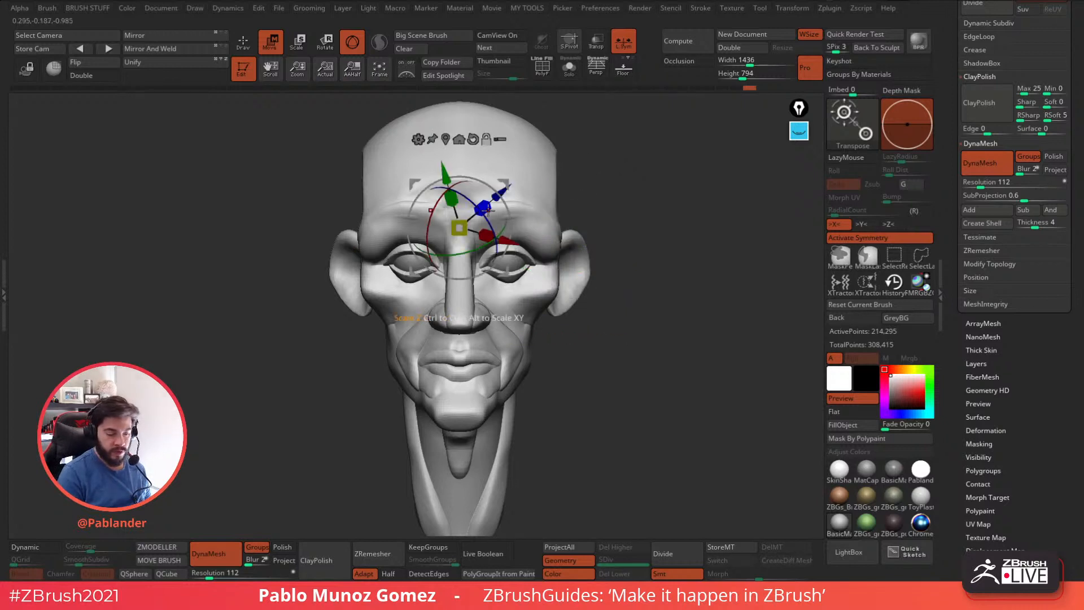
click(475, 140)
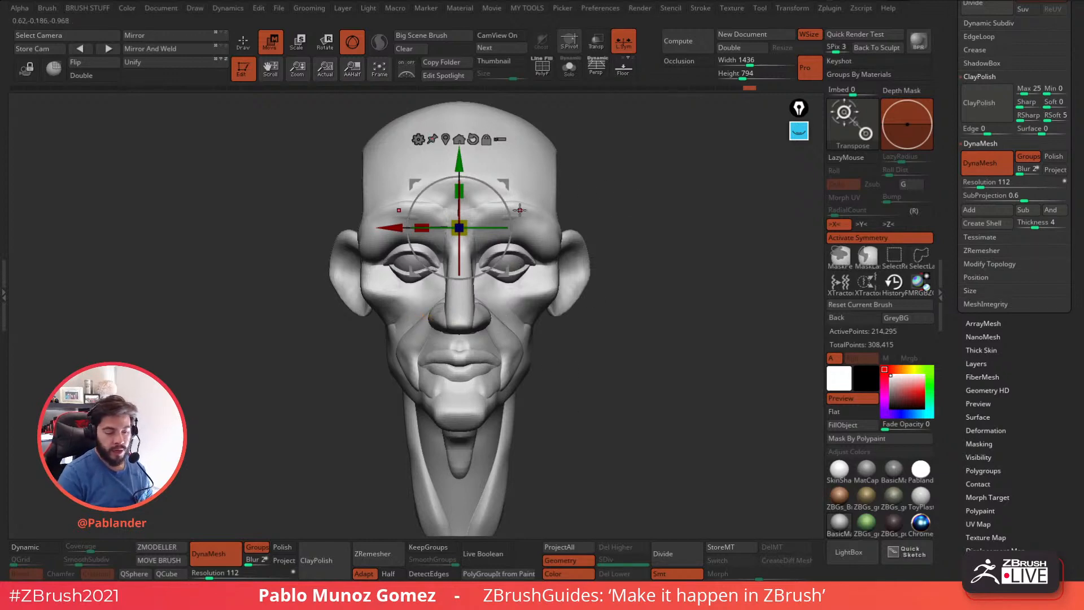
drag(634, 203, 631, 245)
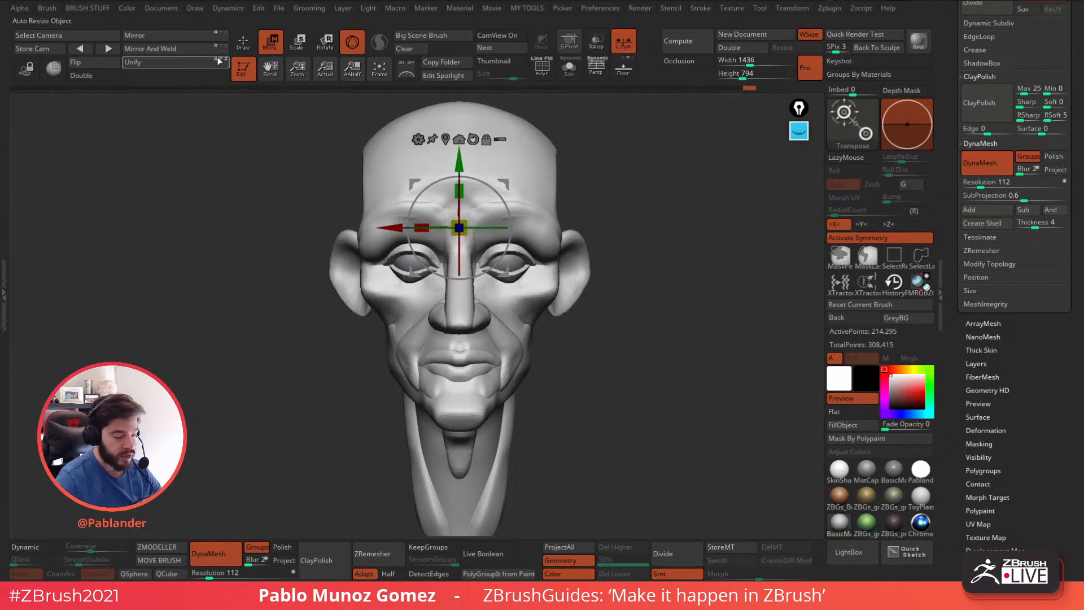
Switch from Draw through the Move, Scale and Rotate modes, ending in Move with the gizmo displayed.
key(q)
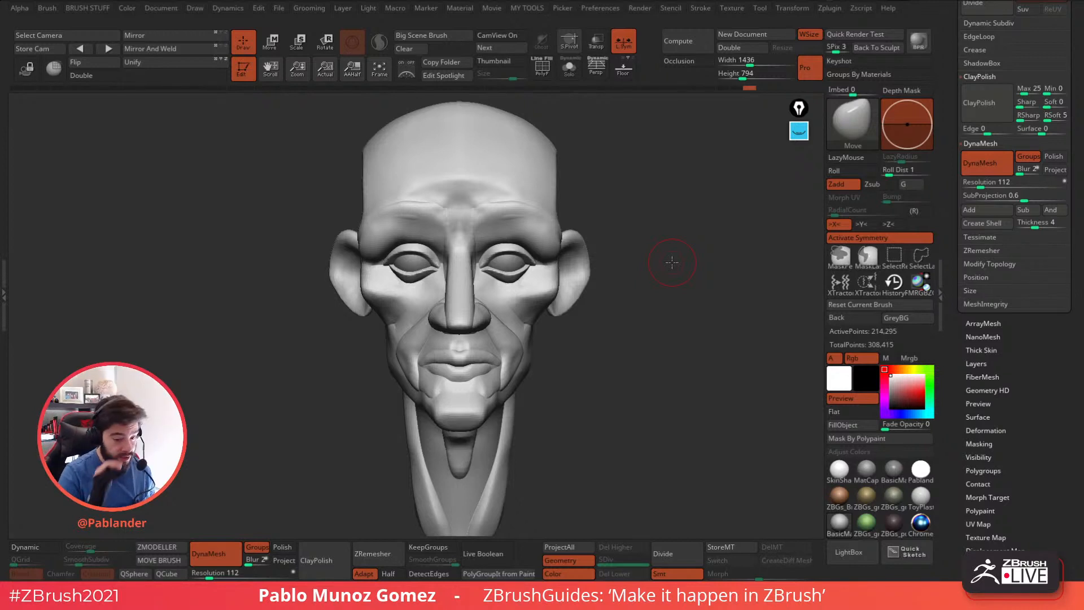
key(w)
key(e)
key(r)
key(e)
key(w)
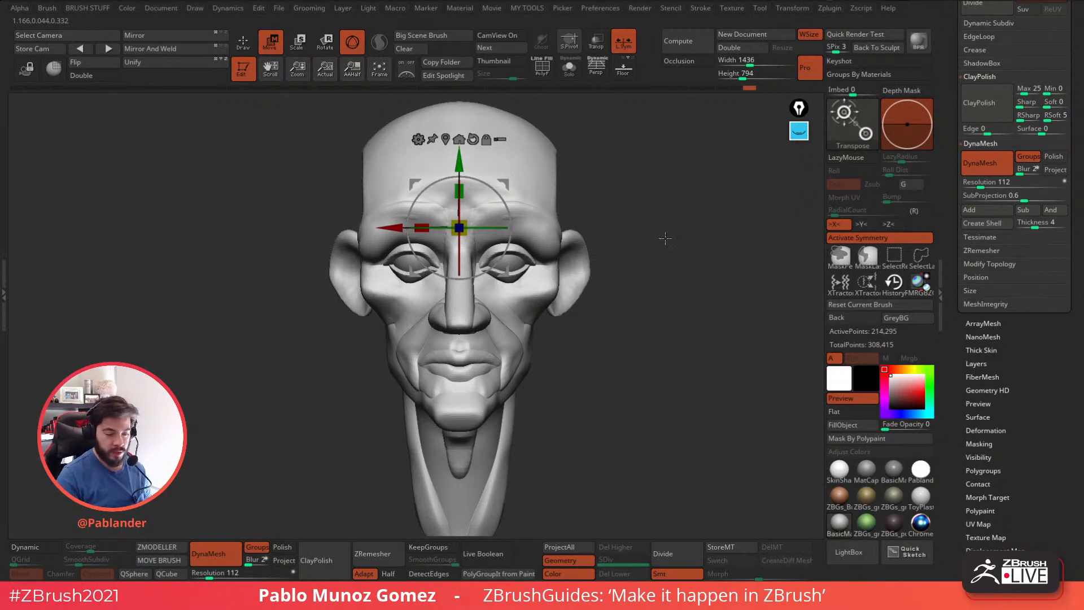
alt+drag(663, 221, 666, 241)
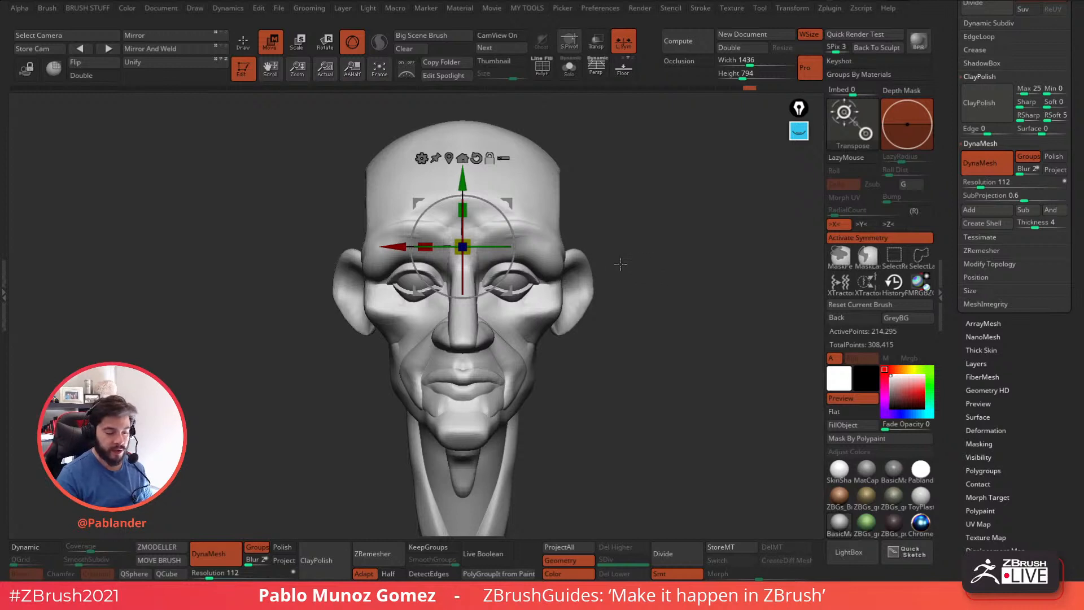
Replace the gizmo with the Transpose line and place the line on the forehead.
drag(645, 305, 641, 204)
key(y)
click(453, 256)
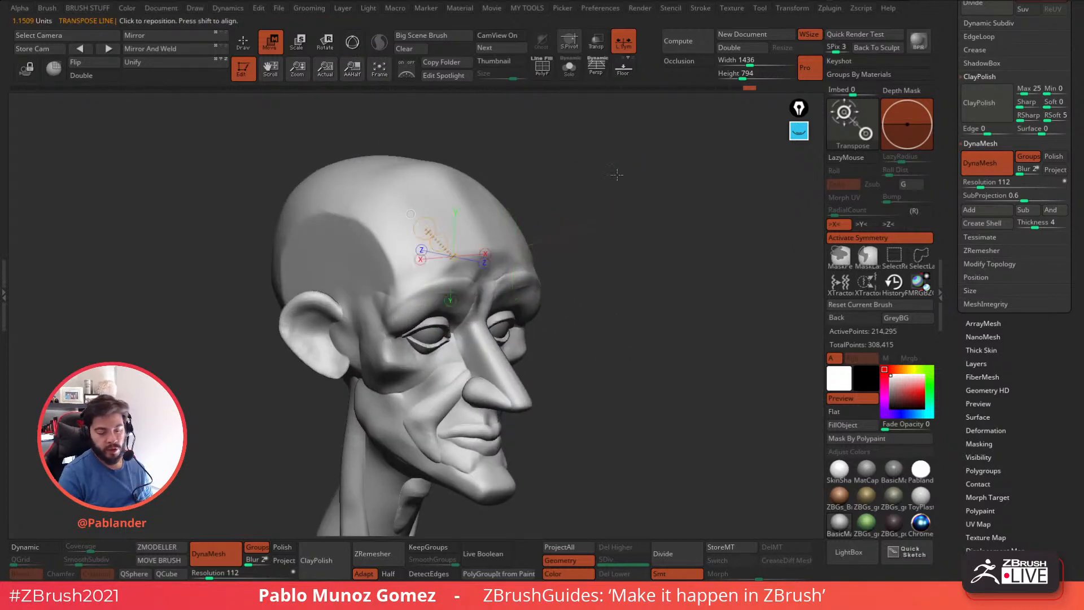
key(ctrl+z)
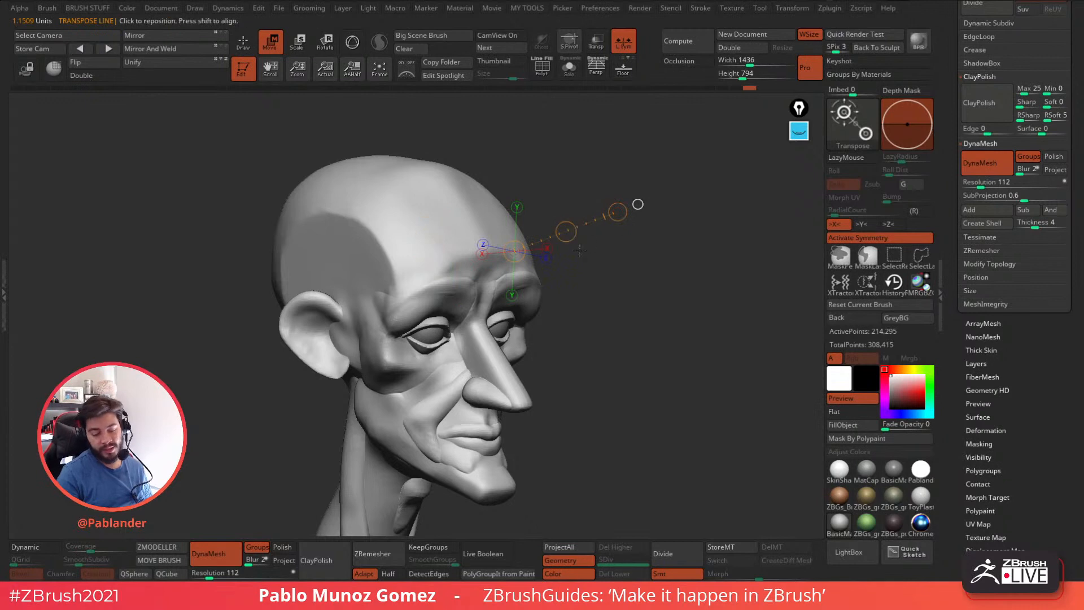
drag(625, 250, 613, 241)
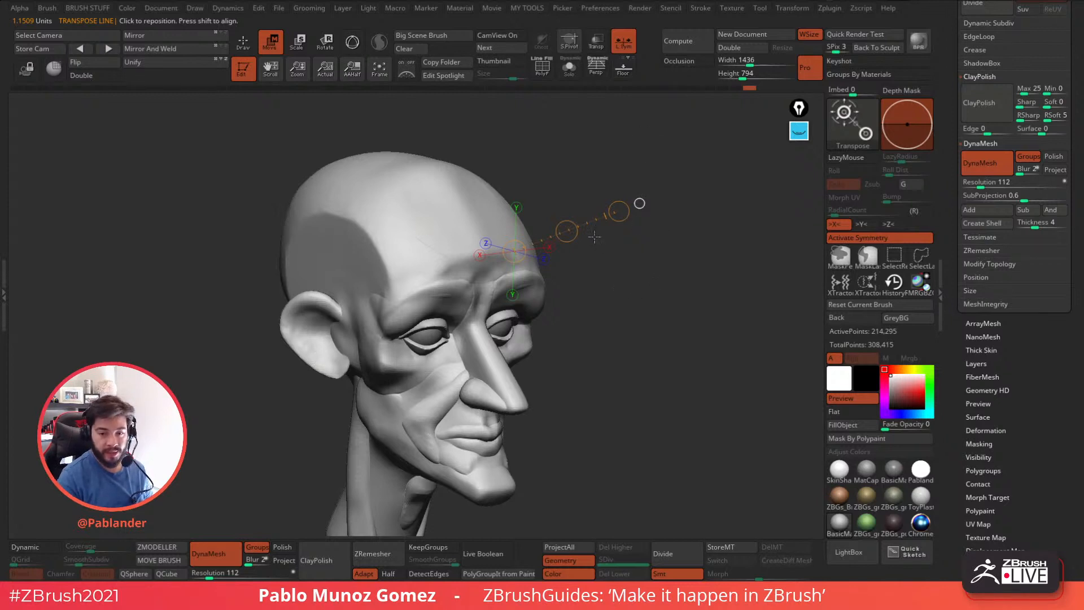
Toggle between the Transpose line and the 3D gizmo, and return to Draw mode.
click(353, 42)
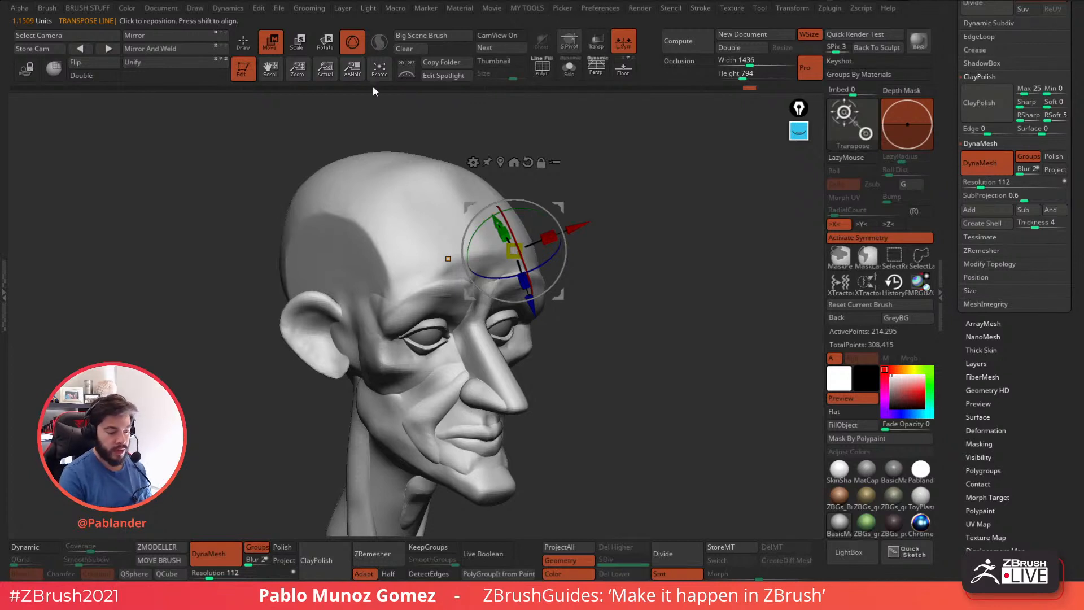
click(353, 43)
click(352, 43)
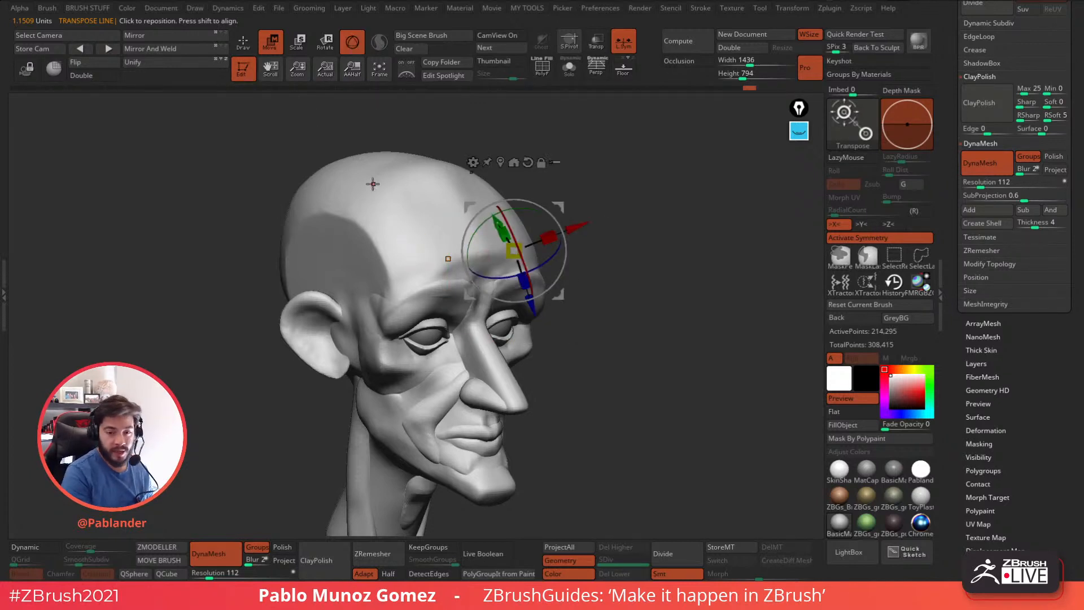
key(q)
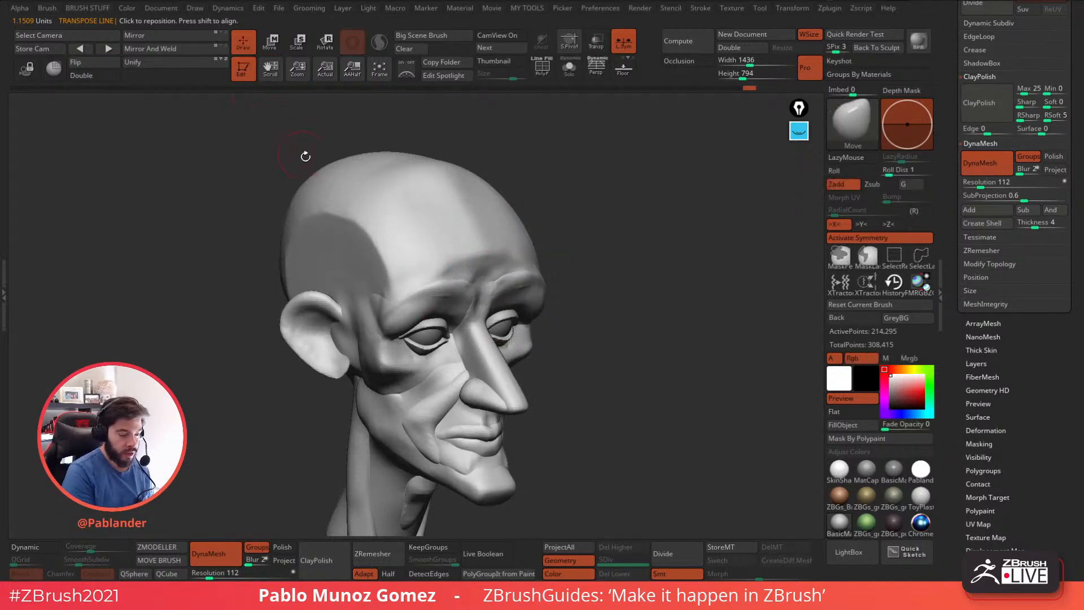
Reenter Move mode, alternate the gizmo with the Transpose line again, and go back to Draw mode.
click(270, 42)
drag(711, 285, 665, 290)
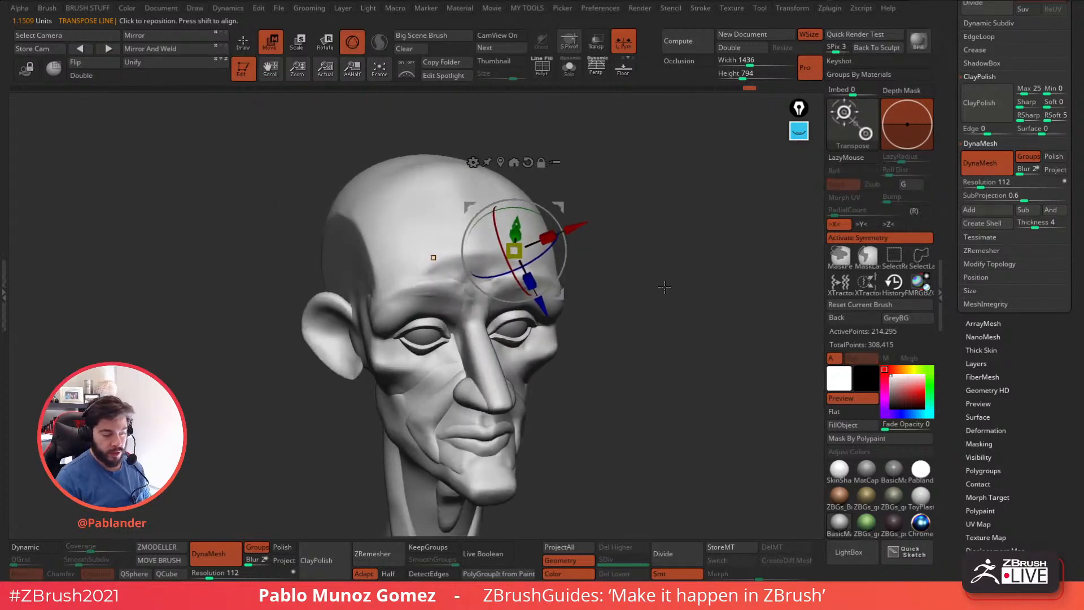
key(y)
key(y)
key(y)
key(y)
key(y)
key(y)
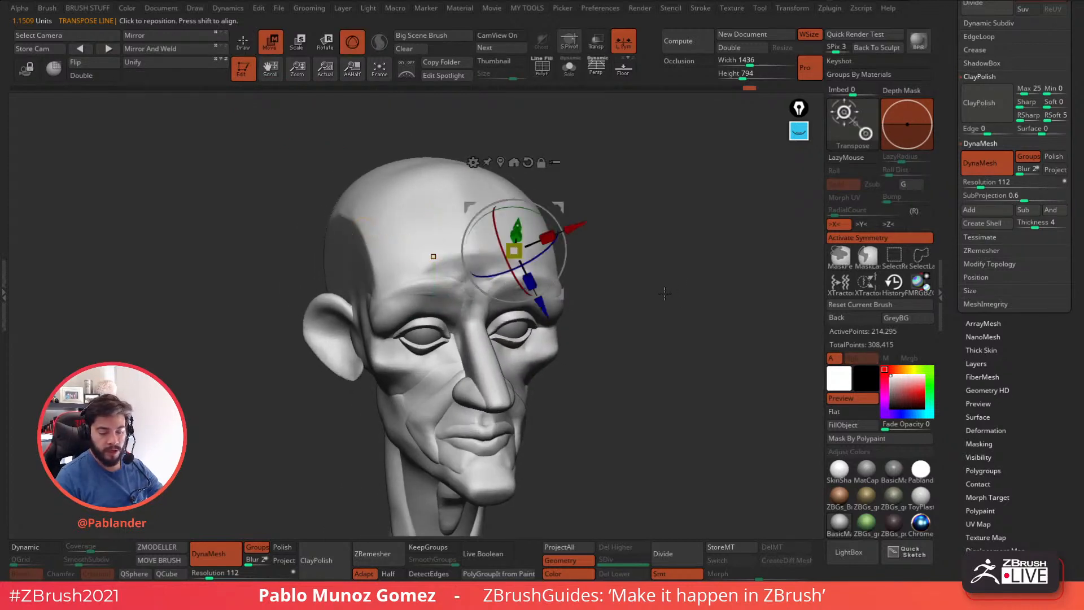
click(351, 41)
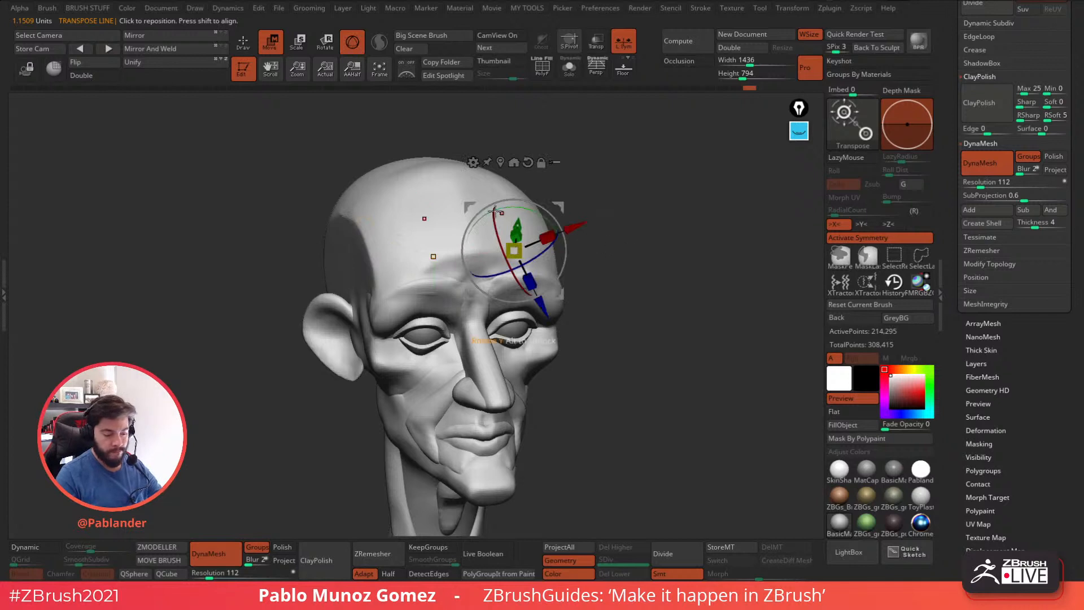
key(q)
Duplicate the merged head subtool after checking the sculpt from the three-quarter and side views.
shift+drag(689, 324, 669, 338)
drag(954, 314, 953, 430)
alt+drag(687, 411, 641, 367)
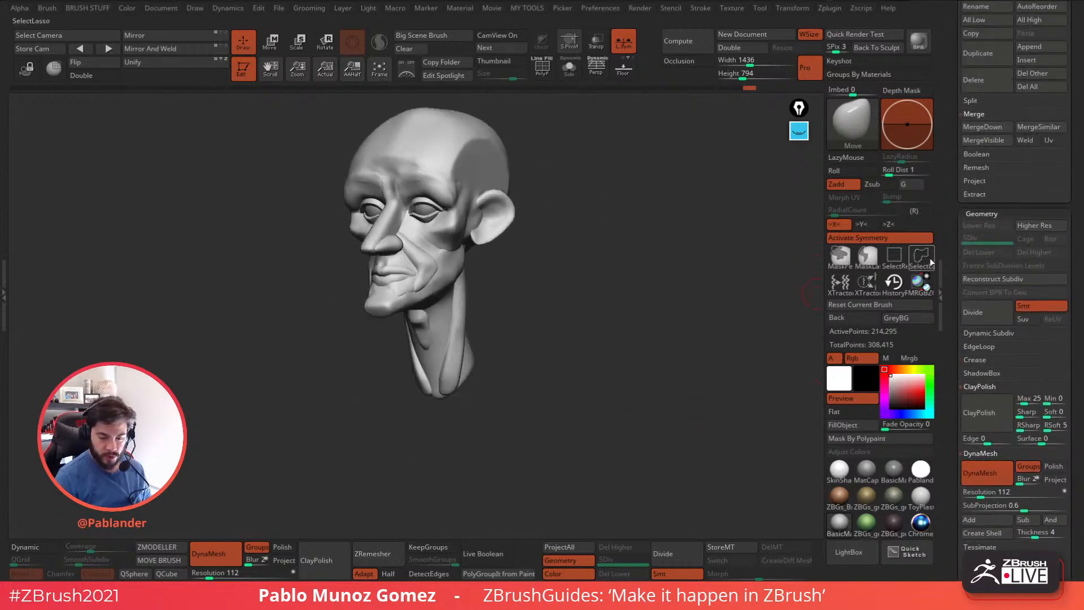
drag(953, 259, 951, 329)
alt+drag(663, 308, 650, 338)
drag(653, 334, 612, 337)
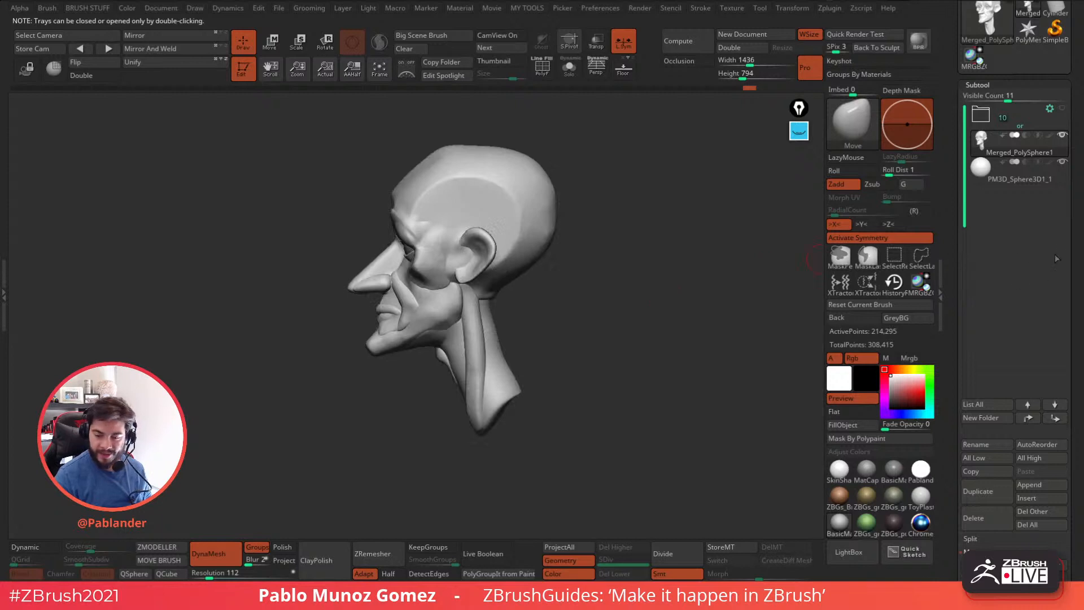
click(982, 490)
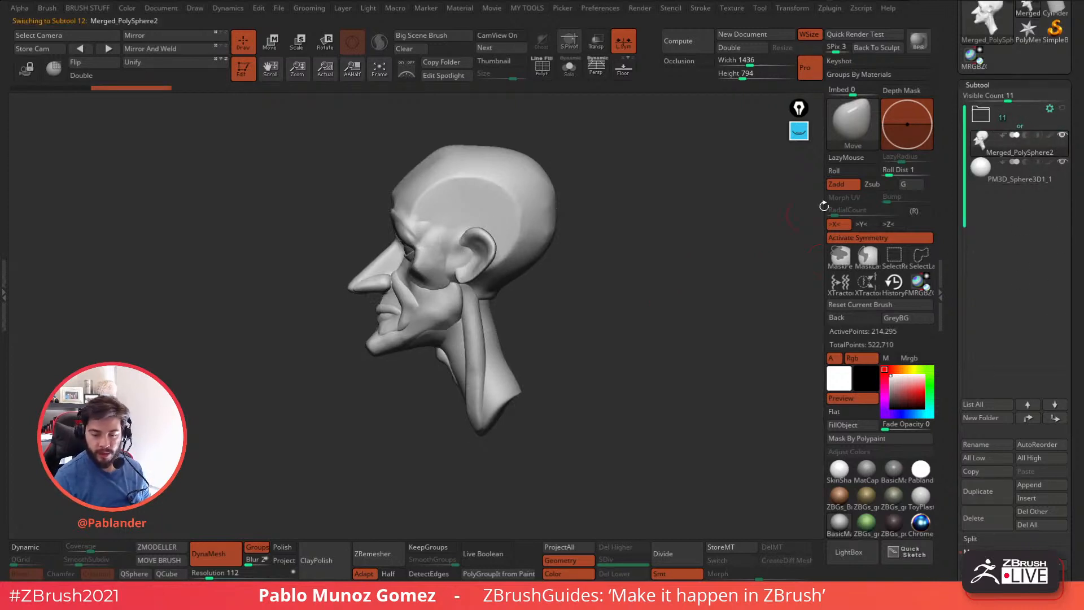
Select the merged head subtool and adjust the lower face from the front with a resized Move brush.
click(989, 115)
click(1021, 125)
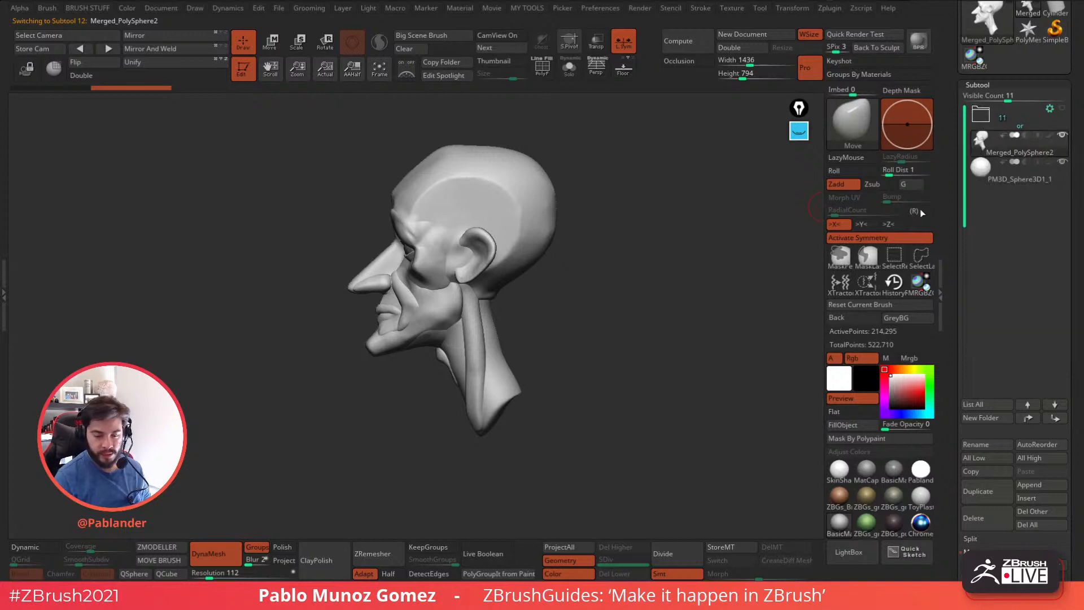
mouse_move(586, 315)
mouse_down()
mouse_move(611, 334)
mouse_move(646, 322)
mouse_move(582, 317)
mouse_up()
alt+drag(487, 338, 591, 330)
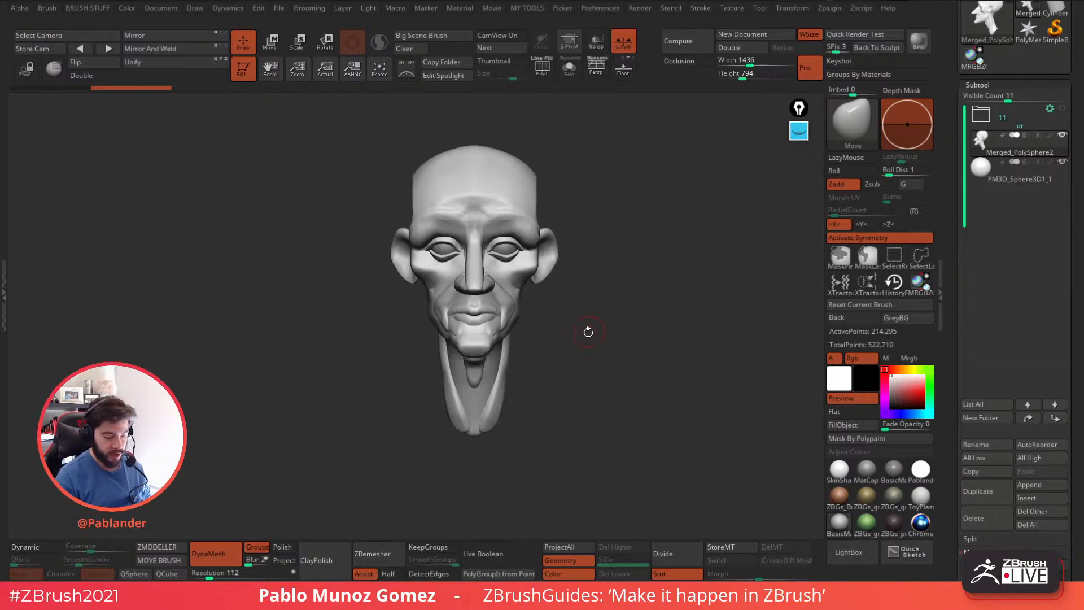
key(space)
drag(644, 289, 662, 290)
mouse_move(620, 332)
mouse_down()
mouse_move(588, 388)
mouse_move(596, 373)
mouse_move(593, 407)
mouse_move(580, 368)
mouse_move(641, 327)
mouse_move(596, 354)
mouse_move(632, 332)
mouse_up()
key(space)
key(space)
drag(610, 387, 606, 363)
drag(523, 340, 476, 334)
Reshape the nose with Move brush strokes from the front and at an angle.
key(space)
key(space)
mouse_move(479, 291)
mouse_down()
mouse_move(468, 290)
mouse_move(472, 305)
mouse_up()
mouse_move(480, 305)
ctrl+right_down()
mouse_move(496, 375)
mouse_move(522, 370)
ctrl+right_up()
drag(471, 303, 464, 314)
mouse_move(466, 308)
right_down()
mouse_move(558, 289)
mouse_move(536, 280)
right_up()
key(space)
drag(468, 293, 472, 290)
right_drag(506, 298, 587, 286)
Refine the nose tip and nostril with the Move Topological brush.
key(b)
click(611, 314)
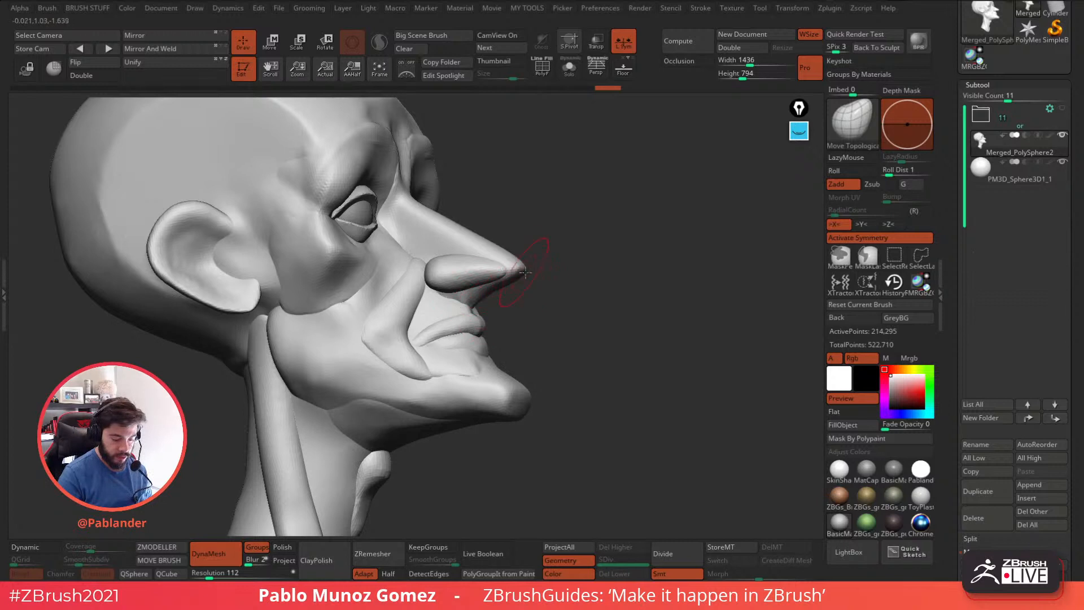
right_drag(501, 259, 525, 269)
mouse_move(519, 270)
mouse_down()
mouse_move(499, 277)
mouse_move(502, 267)
mouse_up()
mouse_move(503, 327)
mouse_down()
mouse_move(522, 326)
mouse_move(481, 320)
mouse_move(409, 343)
mouse_up()
drag(526, 322, 602, 321)
Adjust the mouth and chin forms with the Move Topological brush from several angles.
drag(442, 376, 434, 377)
drag(535, 331, 495, 346)
drag(411, 382, 418, 379)
drag(528, 356, 557, 361)
drag(443, 397, 439, 384)
drag(523, 378, 443, 395)
mouse_move(582, 341)
mouse_down()
mouse_move(601, 365)
mouse_move(532, 312)
mouse_up()
drag(550, 319, 623, 281)
Reshape the rear corner of the jaw just below the ear with Move Topological.
drag(481, 336, 503, 309)
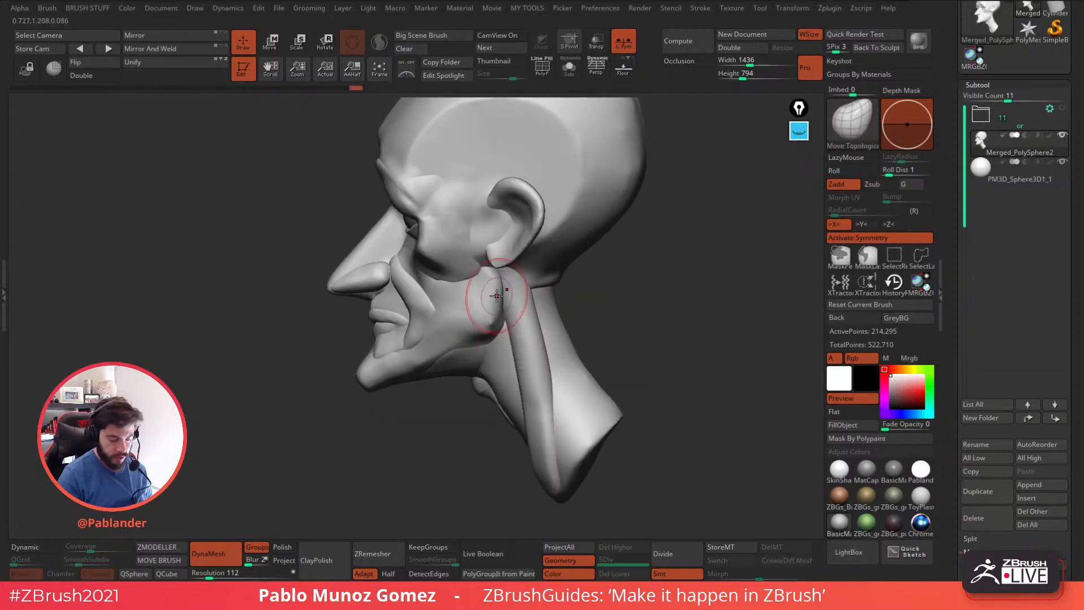
right_drag(495, 296, 503, 298)
key(space)
mouse_move(479, 317)
mouse_down()
mouse_move(487, 336)
mouse_move(456, 290)
mouse_up()
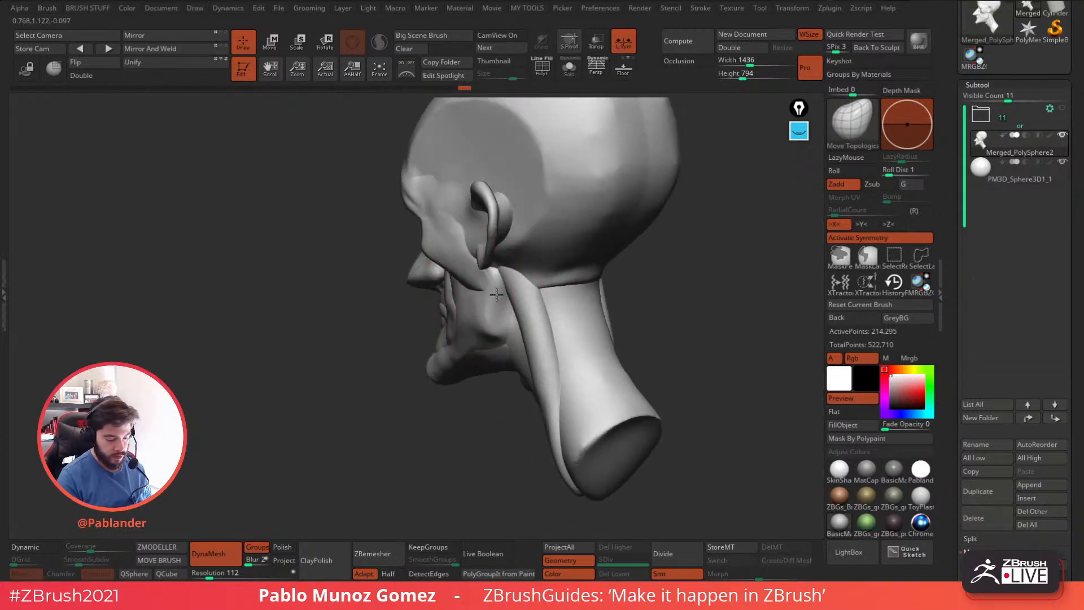
right_drag(506, 300, 565, 289)
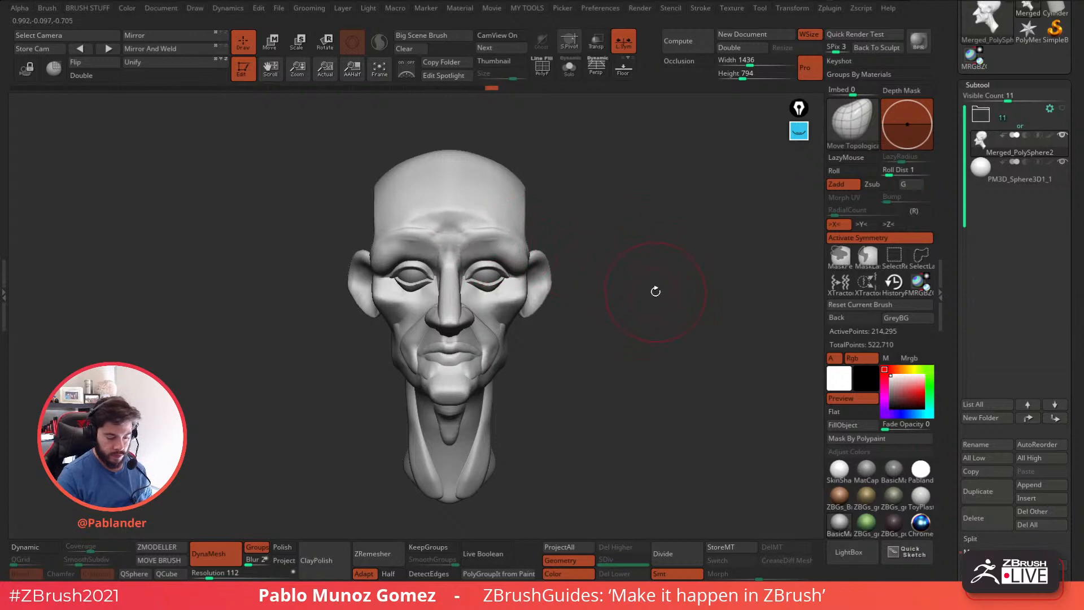
Switch to the Move brush and pull the upper sides of the cranium outward.
key(space)
key(b)
key(Escape)
key(b)
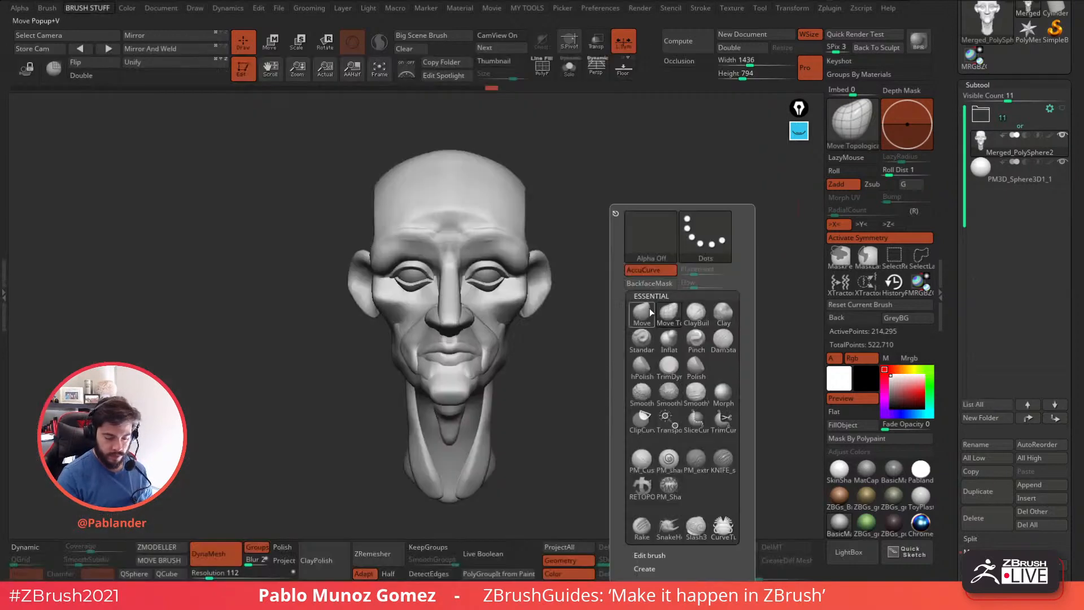
key(m)
key(v)
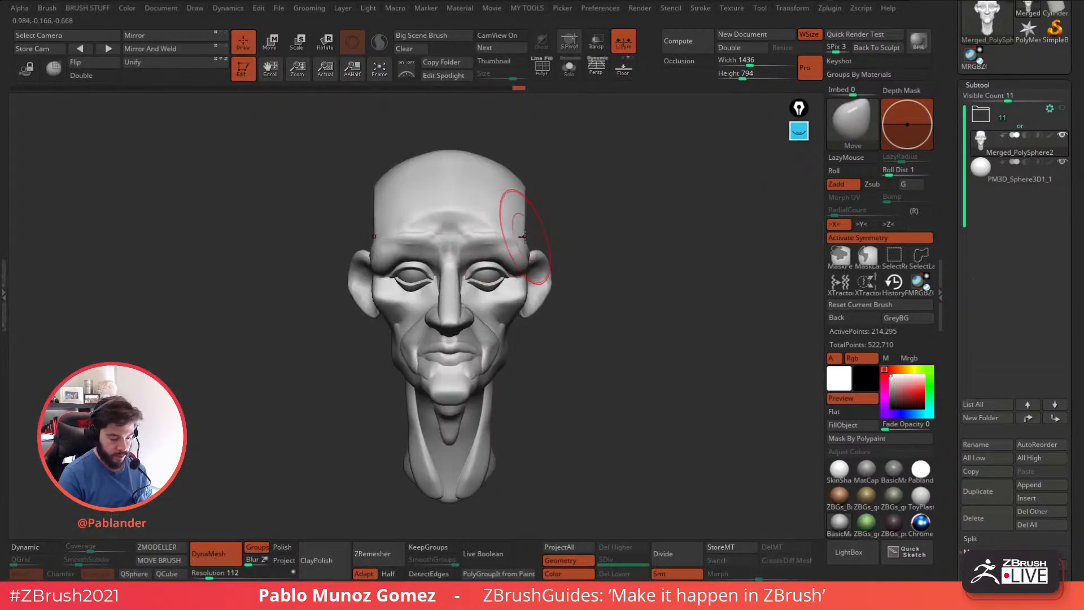
key(shift)
drag(527, 191, 544, 184)
drag(628, 194, 597, 221)
drag(546, 163, 547, 152)
drag(644, 210, 570, 233)
Pull the back of the neck base outward and reshape the chin and jaw profile with a resized Move brush.
key(space)
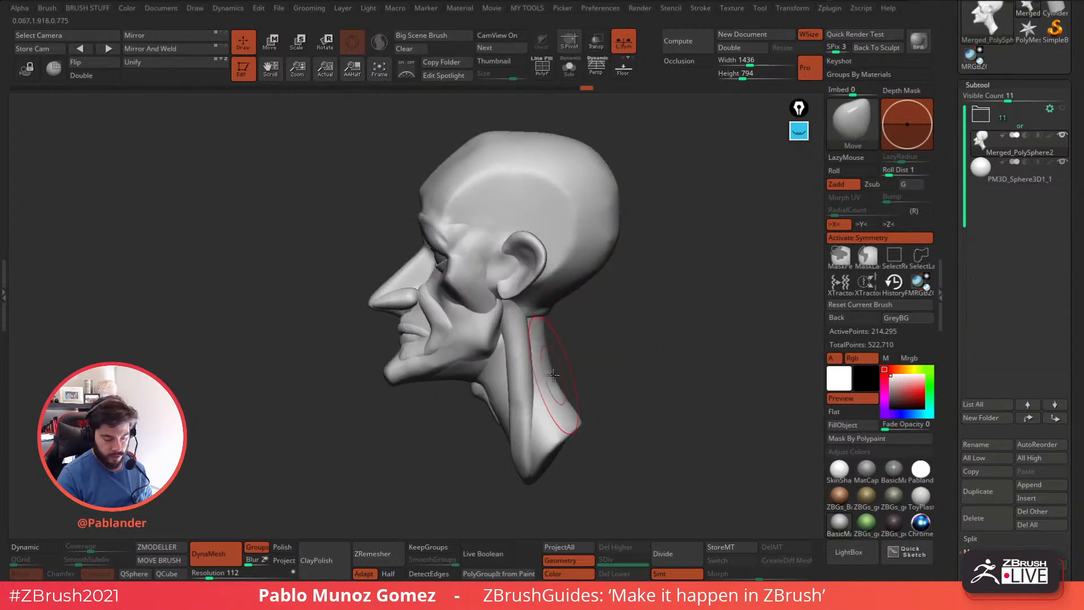
drag(578, 423, 580, 421)
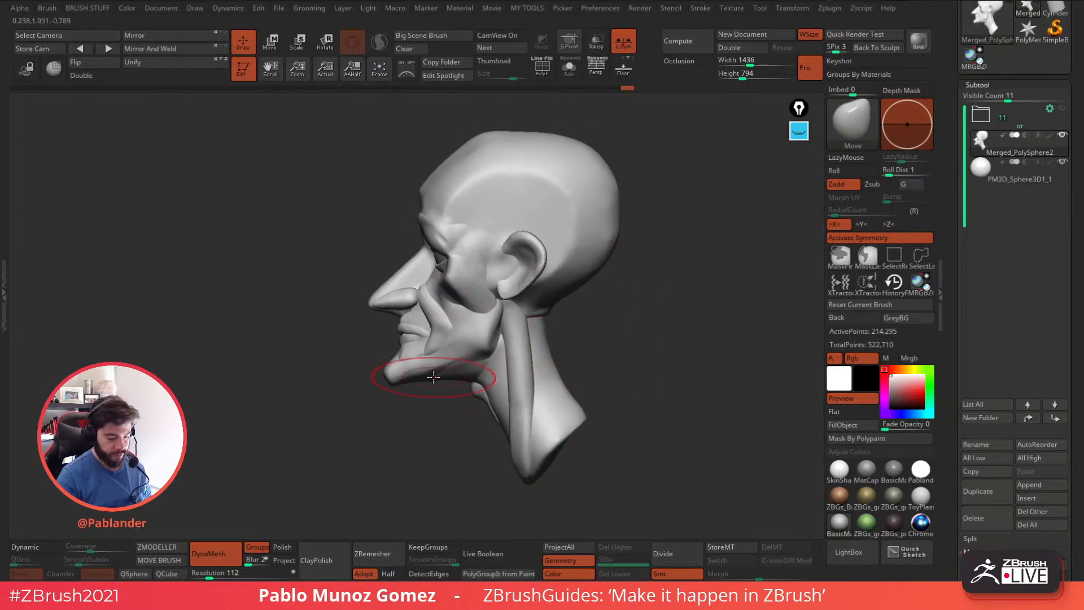
drag(387, 372, 397, 342)
mouse_move(593, 390)
mouse_down()
mouse_move(644, 358)
mouse_move(575, 367)
mouse_up()
mouse_move(455, 370)
alt+mouse_down()
mouse_move(556, 354)
mouse_move(532, 346)
alt+mouse_up()
drag(415, 347, 405, 343)
alt+drag(576, 351, 607, 326)
Turn off the Groups option in the head's DynaMesh settings.
key(space)
mouse_move(604, 279)
mouse_down()
mouse_move(652, 255)
mouse_move(581, 250)
mouse_move(557, 310)
mouse_move(593, 305)
mouse_move(601, 330)
mouse_move(624, 308)
mouse_up()
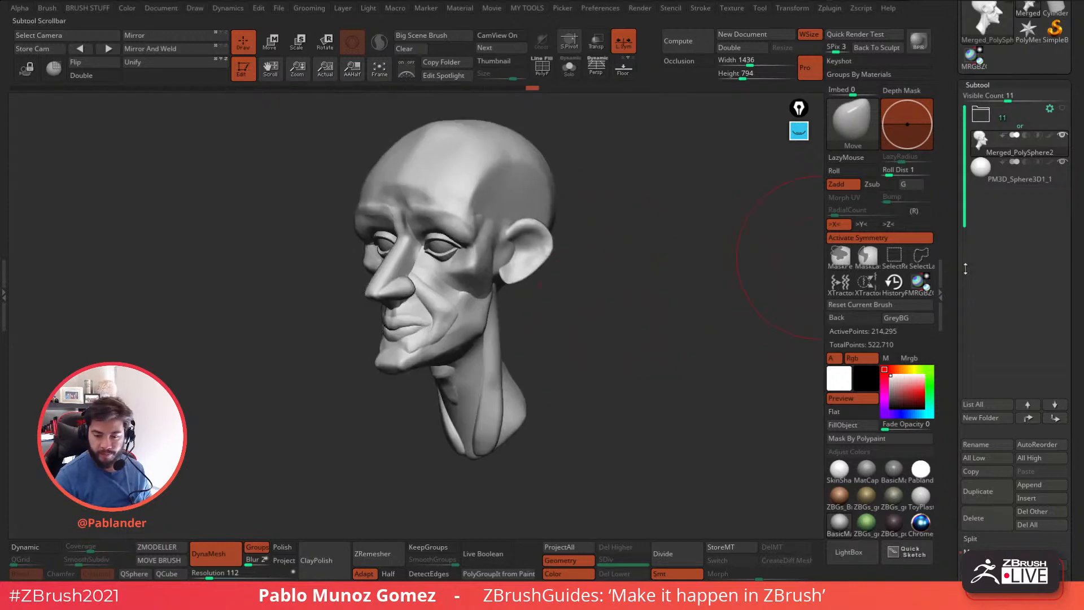
drag(956, 326, 956, 223)
drag(959, 406, 956, 300)
click(1031, 235)
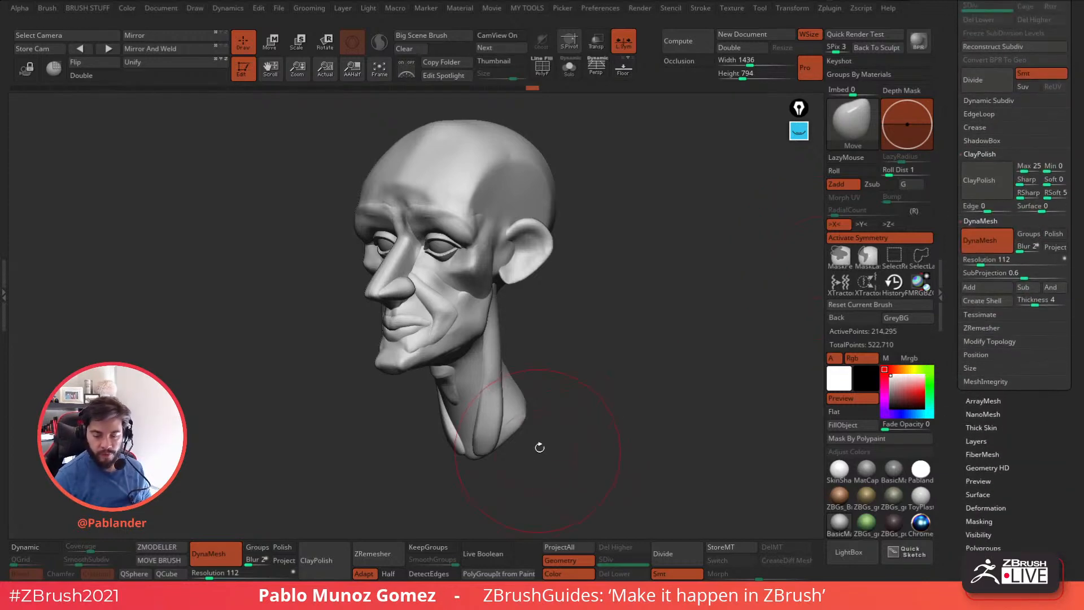
Set the DynaMesh resolution to 144 while checking the head from different angles.
alt+drag(611, 372, 613, 386)
right_click(658, 316)
right_click(649, 316)
drag(651, 318, 633, 318)
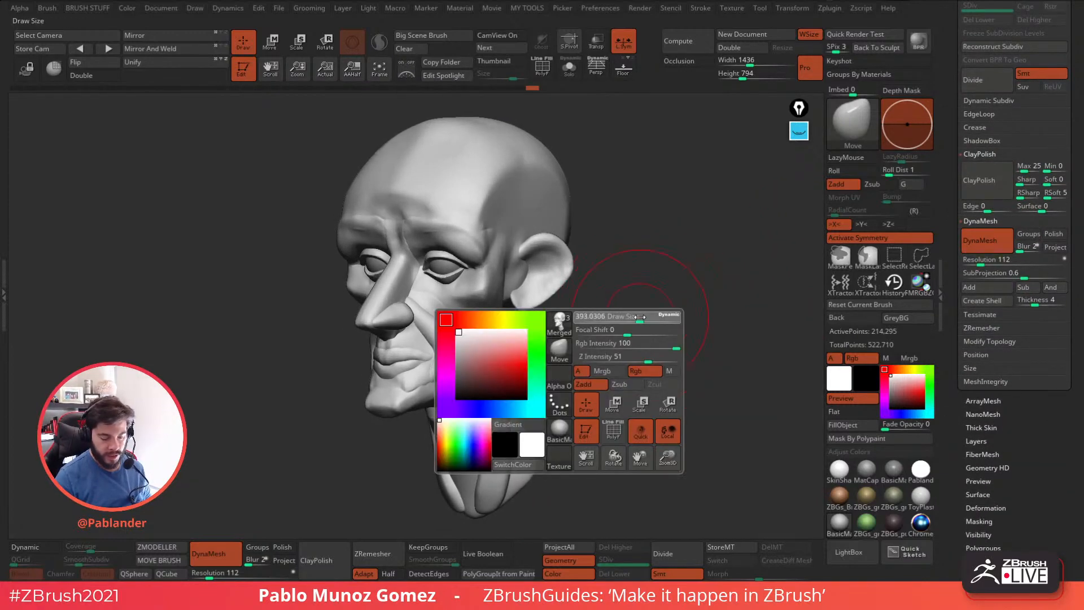
drag(980, 261, 984, 263)
drag(607, 439, 659, 390)
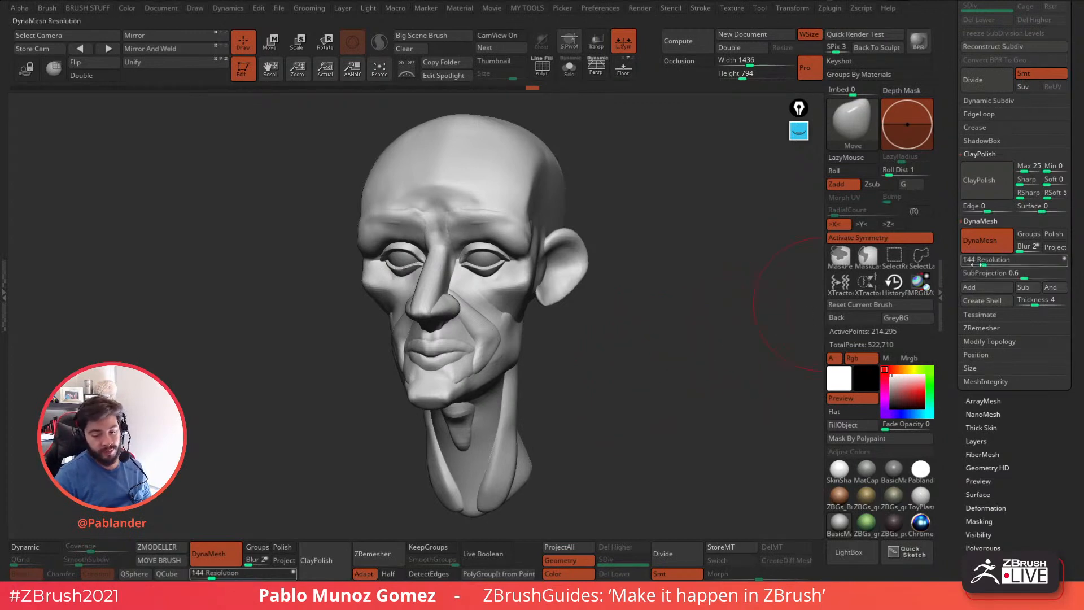
alt+drag(613, 415, 734, 294)
alt+drag(686, 326, 634, 370)
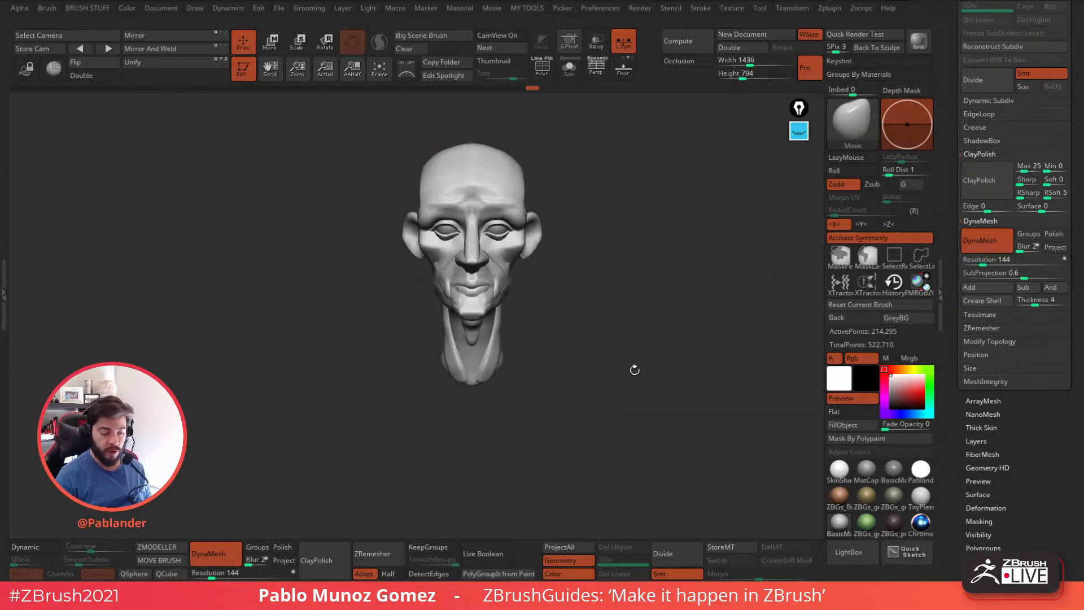
Display the floor grid beneath the head and hide it again.
click(624, 70)
drag(621, 186, 434, 323)
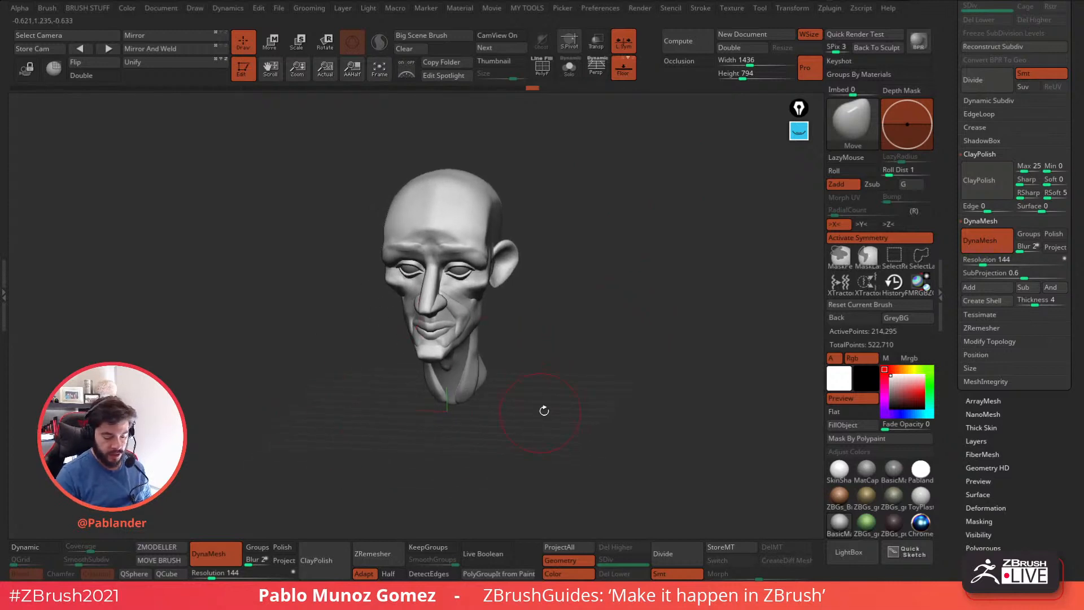
click(625, 77)
drag(615, 232, 628, 244)
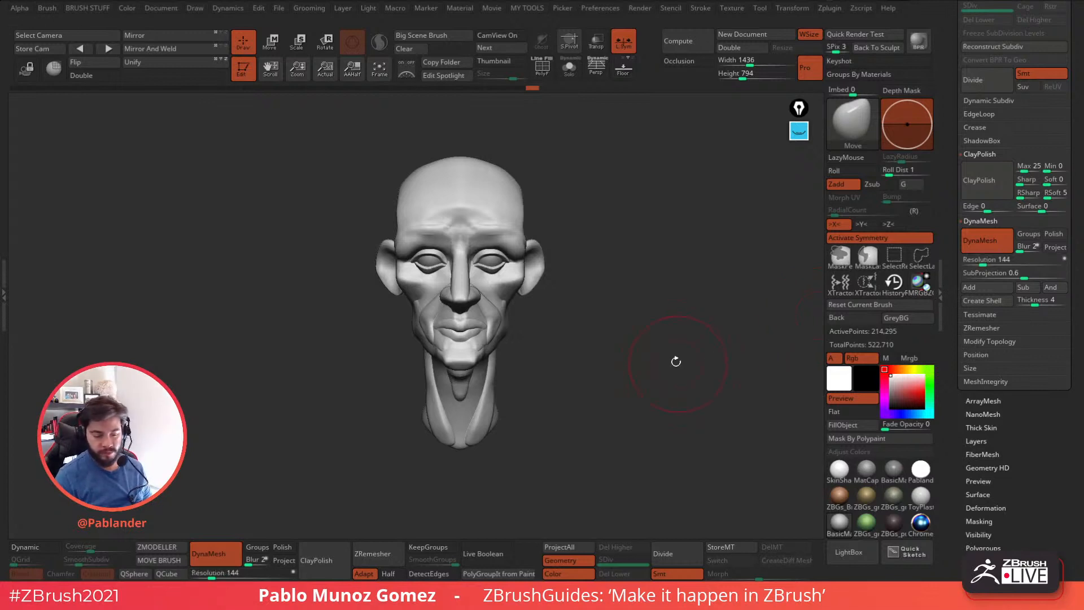
Remesh the head with DynaMesh at resolution 144 and display its polyframe with the polygroups.
drag(680, 363, 658, 380)
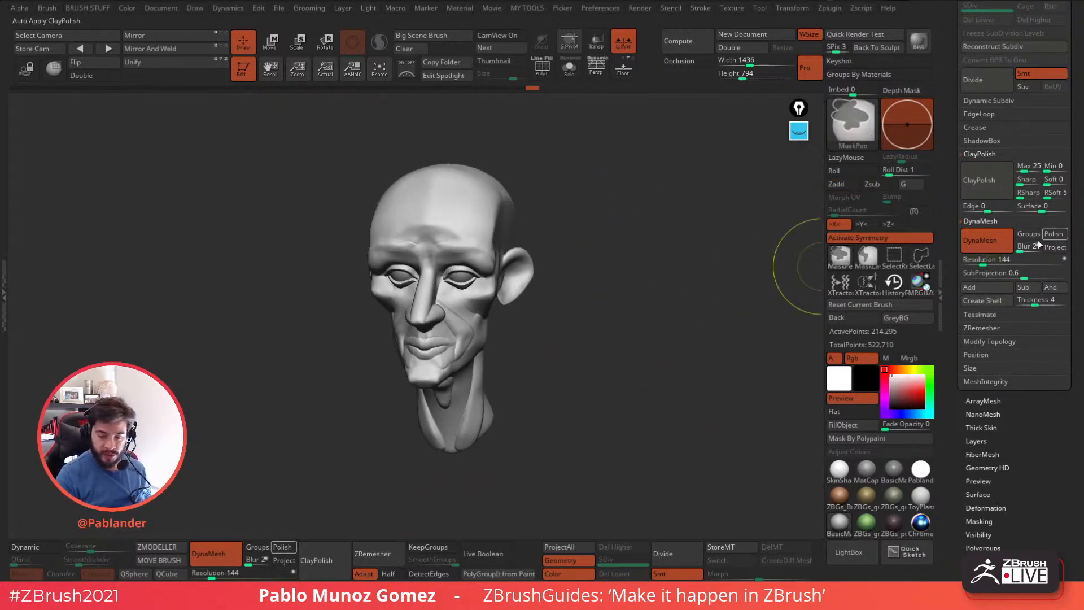
key(shift+f)
alt+drag(579, 208, 672, 297)
right_click(680, 300)
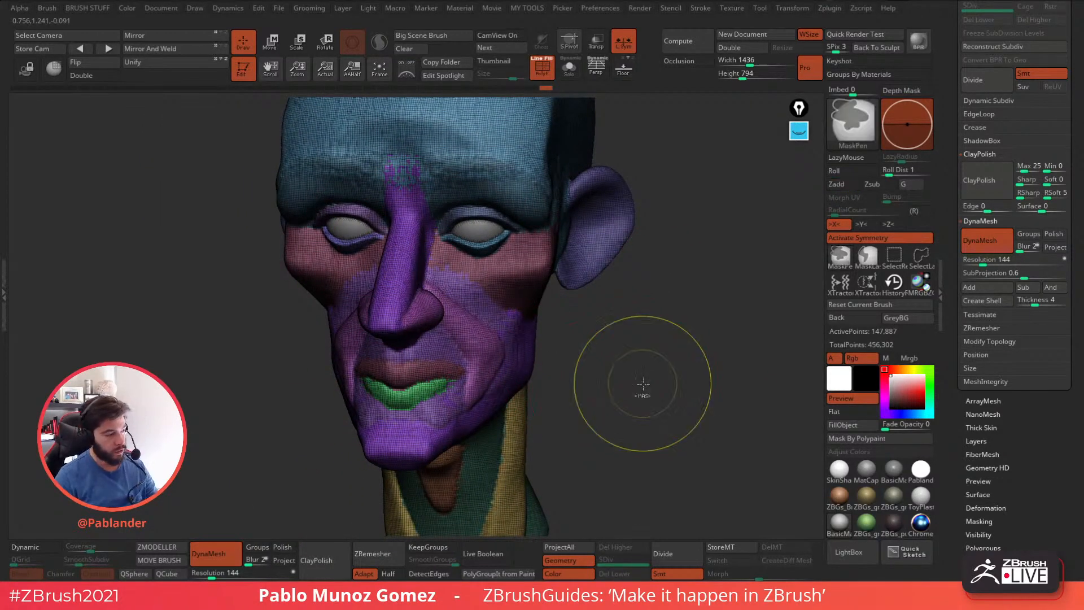
Combine the head's polygroups into a single group and hide the polyframe.
key(ctrl+w)
drag(671, 256, 661, 331)
key(shift+f)
Smooth the seams in front of the ear, along the jaw and down the front of the neck.
mouse_move(520, 251)
shift+mouse_down()
mouse_move(509, 274)
mouse_move(437, 253)
mouse_move(492, 310)
mouse_move(550, 266)
shift+mouse_up()
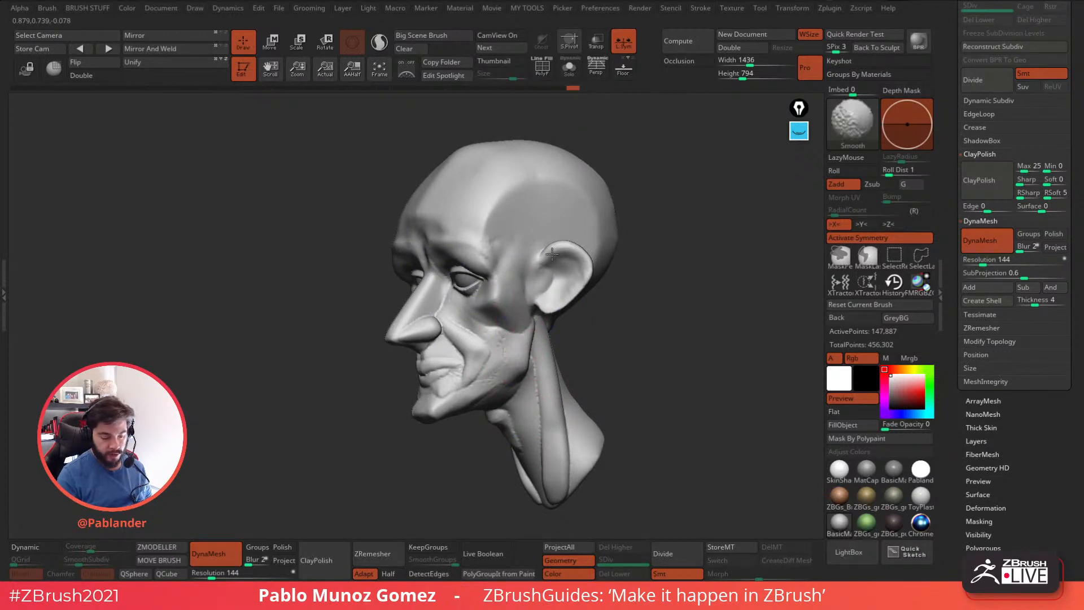
mouse_move(528, 362)
shift+mouse_down()
mouse_move(498, 361)
mouse_move(453, 407)
mouse_move(500, 402)
shift+mouse_up()
mouse_move(538, 410)
alt+right_down()
mouse_move(532, 347)
mouse_move(774, 258)
alt+right_up()
key(shift)
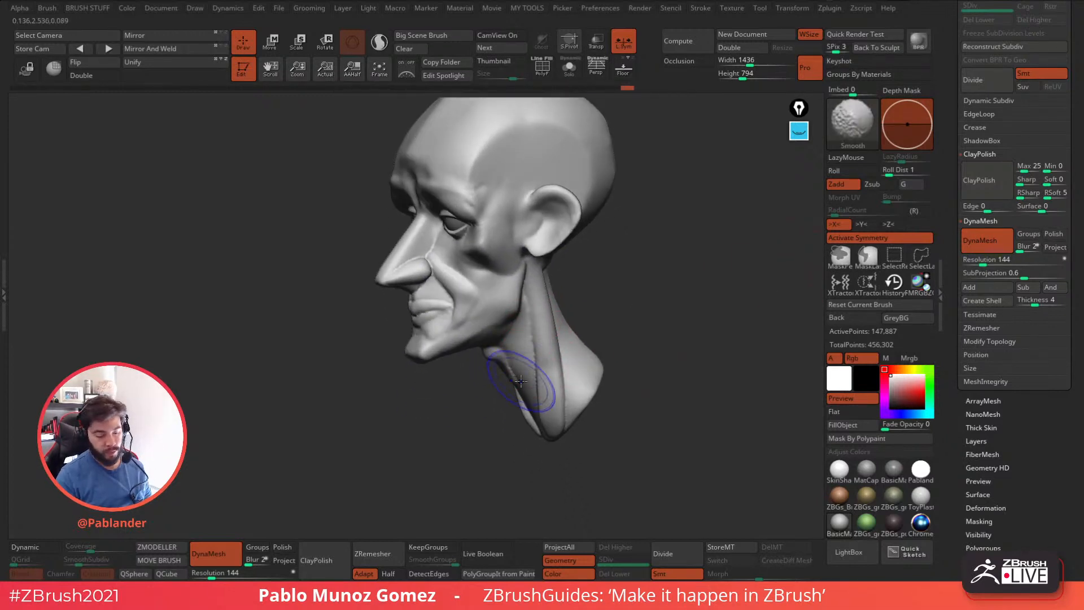
mouse_move(539, 421)
right_down()
mouse_move(646, 319)
mouse_move(637, 325)
right_up()
Smooth the transitions around the ear and along the side and back of the neck.
key(shift)
mouse_move(498, 305)
mouse_down()
mouse_move(515, 301)
mouse_move(519, 262)
mouse_up()
mouse_move(556, 207)
shift+mouse_down()
mouse_move(576, 225)
mouse_move(562, 195)
shift+mouse_up()
right_drag(608, 240, 726, 265)
key(shift)
shift+drag(483, 243, 474, 296)
right_drag(474, 316, 517, 299)
shift+drag(455, 309, 453, 374)
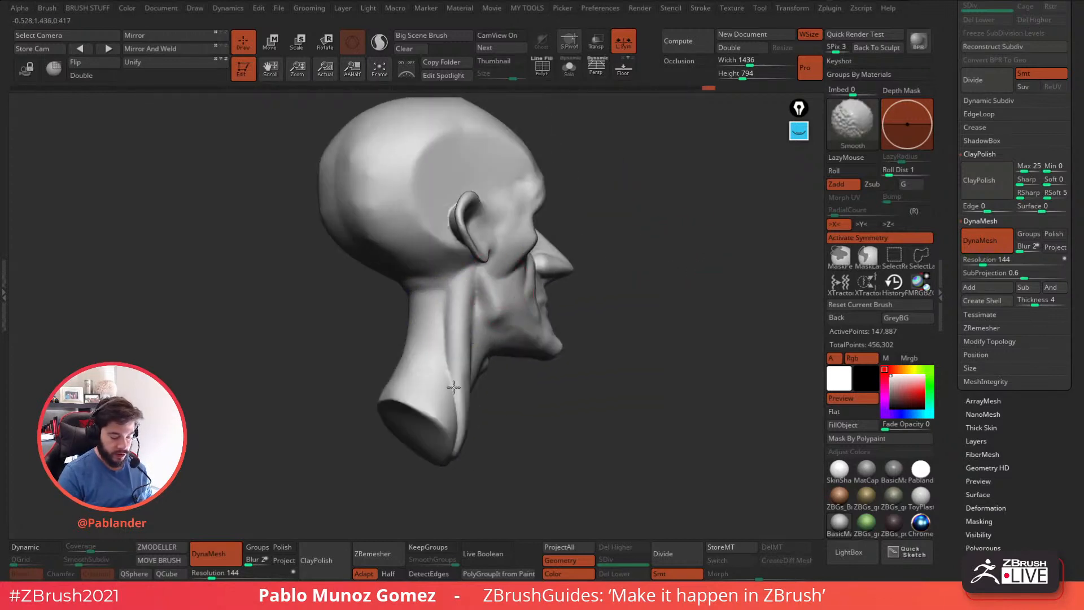
right_drag(464, 458, 518, 404)
shift+drag(446, 395, 462, 364)
Smooth the temple edge and the upper surface of the cranium.
right_drag(571, 334, 505, 195)
mouse_move(531, 217)
right_down()
mouse_move(581, 243)
mouse_move(612, 298)
mouse_move(589, 275)
mouse_move(625, 305)
right_up()
alt+right_drag(470, 148, 524, 200)
right_drag(524, 200, 602, 218)
mouse_move(641, 259)
right_down()
mouse_move(613, 260)
mouse_move(638, 257)
right_up()
right_drag(618, 307, 595, 303)
Switch to the TrimDynamic brush and flatten the planes of the brow ridge above the eyes.
key(space)
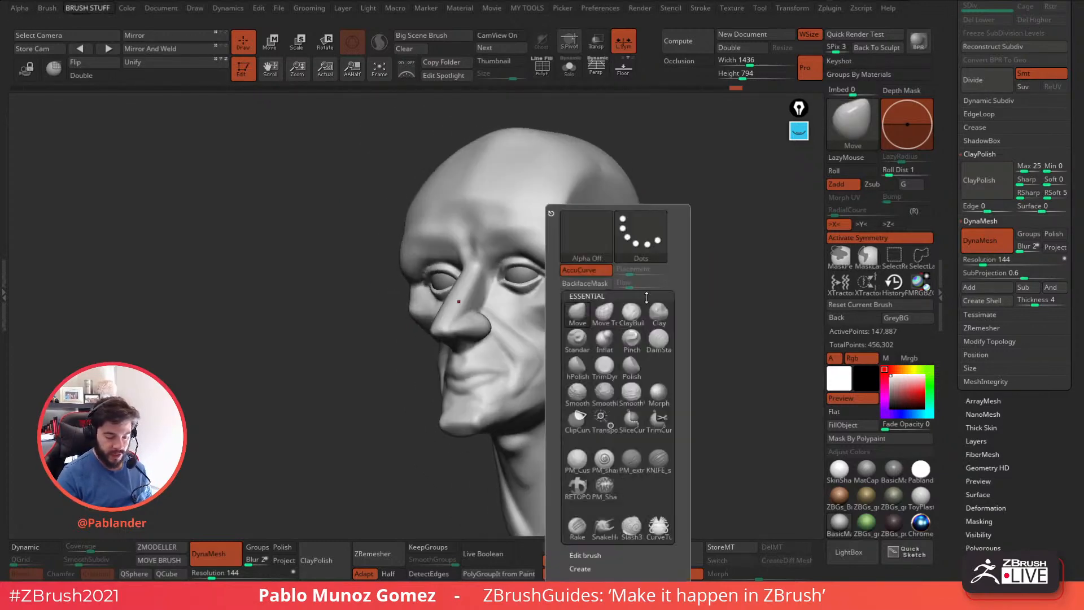
click(605, 368)
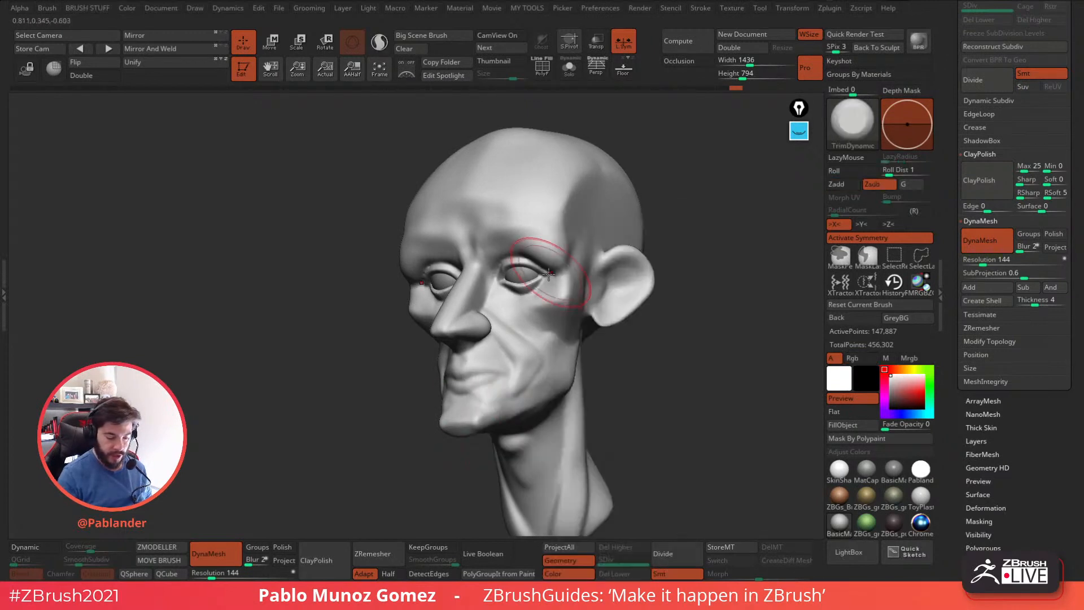
key(space)
ctrl+right_drag(726, 350, 705, 368)
mouse_move(582, 248)
mouse_down()
mouse_move(576, 284)
mouse_move(573, 212)
mouse_move(582, 265)
mouse_move(537, 240)
mouse_up()
mouse_move(531, 235)
shift+mouse_down()
mouse_move(543, 248)
mouse_move(523, 235)
mouse_move(463, 245)
shift+mouse_up()
right_drag(464, 219, 507, 228)
mouse_move(459, 231)
mouse_down()
mouse_move(454, 245)
mouse_move(473, 248)
mouse_move(527, 221)
mouse_move(459, 199)
mouse_move(462, 184)
mouse_move(525, 225)
mouse_move(500, 227)
mouse_up()
Flatten the front of the chin and the area below the lower lip with TrimDynamic.
drag(613, 318, 587, 316)
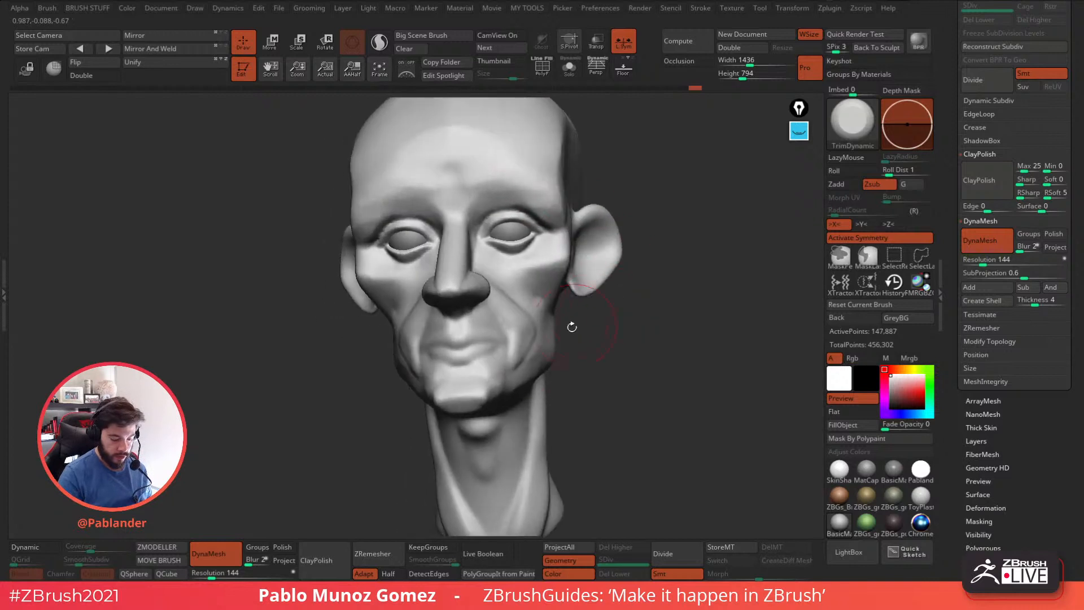
drag(486, 399, 462, 400)
alt+drag(571, 395, 584, 358)
shift+drag(500, 364, 488, 364)
Flatten the forehead plane up to the top of the cranium with TrimDynamic and smooth the result.
mouse_move(624, 348)
mouse_down()
mouse_move(562, 356)
mouse_move(625, 345)
mouse_move(588, 309)
mouse_up()
shift+drag(461, 186, 449, 153)
alt+right_drag(468, 167, 479, 204)
key(space)
drag(483, 197, 476, 178)
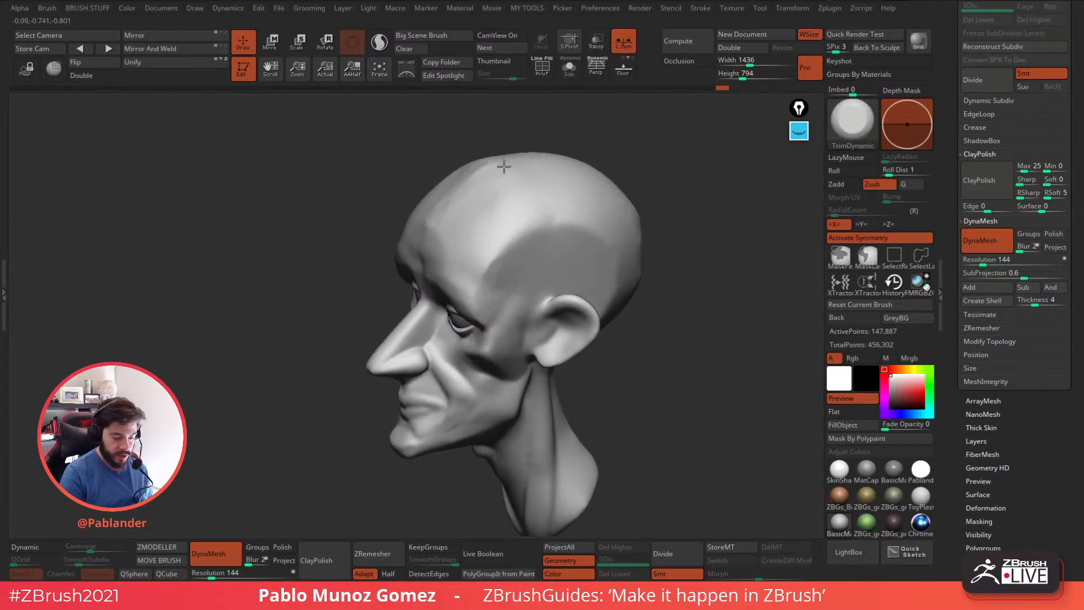
key(shift)
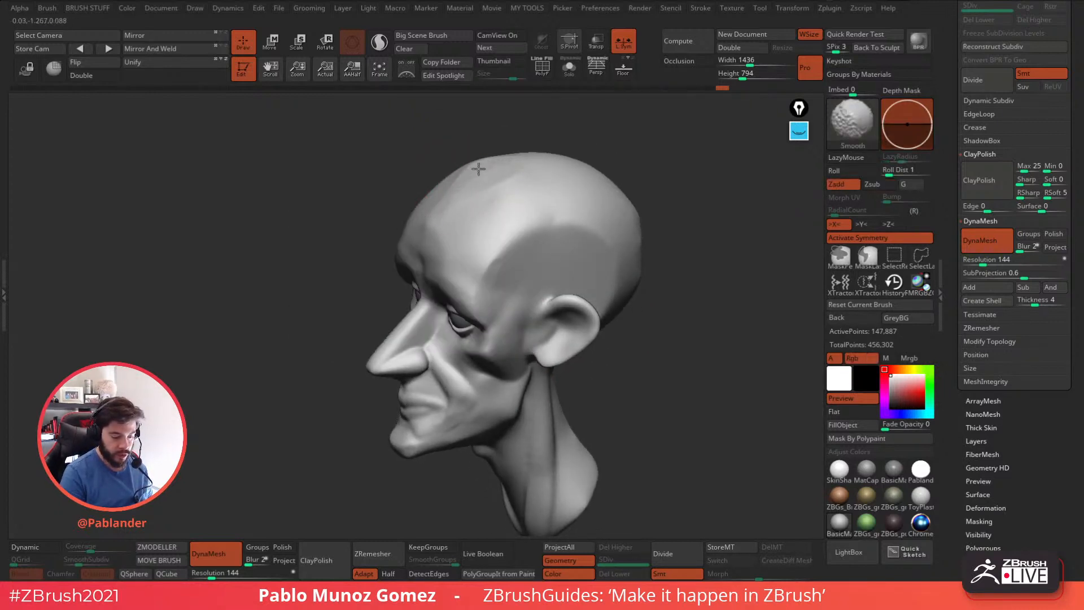
key(alt)
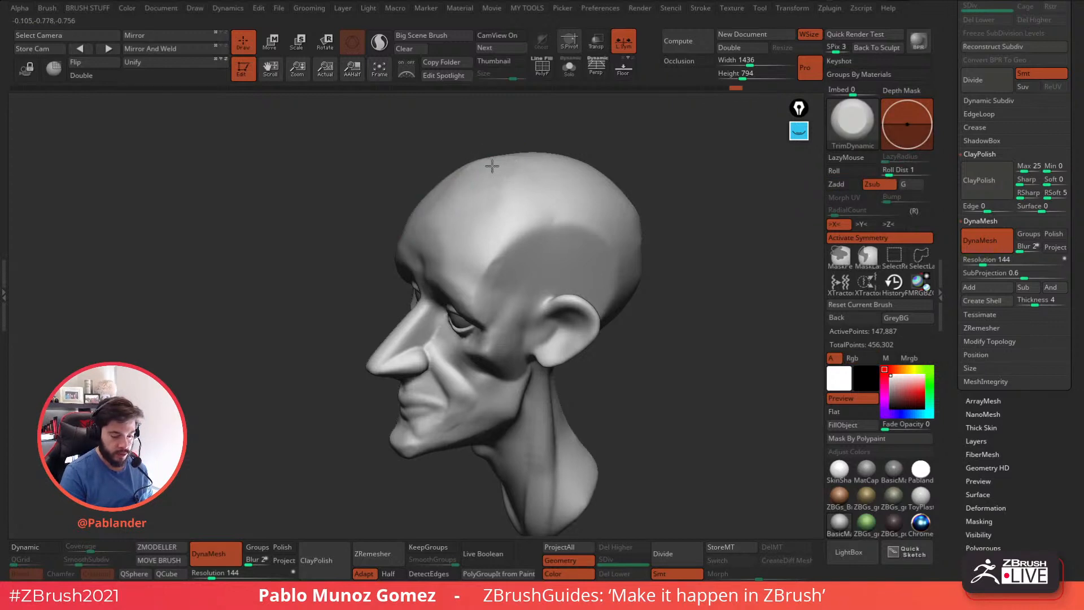
Resize the TrimDynamic brush and flatten the lips and the surrounding mouth area.
mouse_move(653, 268)
mouse_down()
mouse_move(515, 242)
mouse_move(631, 361)
mouse_move(554, 322)
mouse_move(629, 327)
mouse_move(624, 358)
mouse_move(574, 310)
mouse_move(486, 371)
mouse_up()
right_click(486, 371)
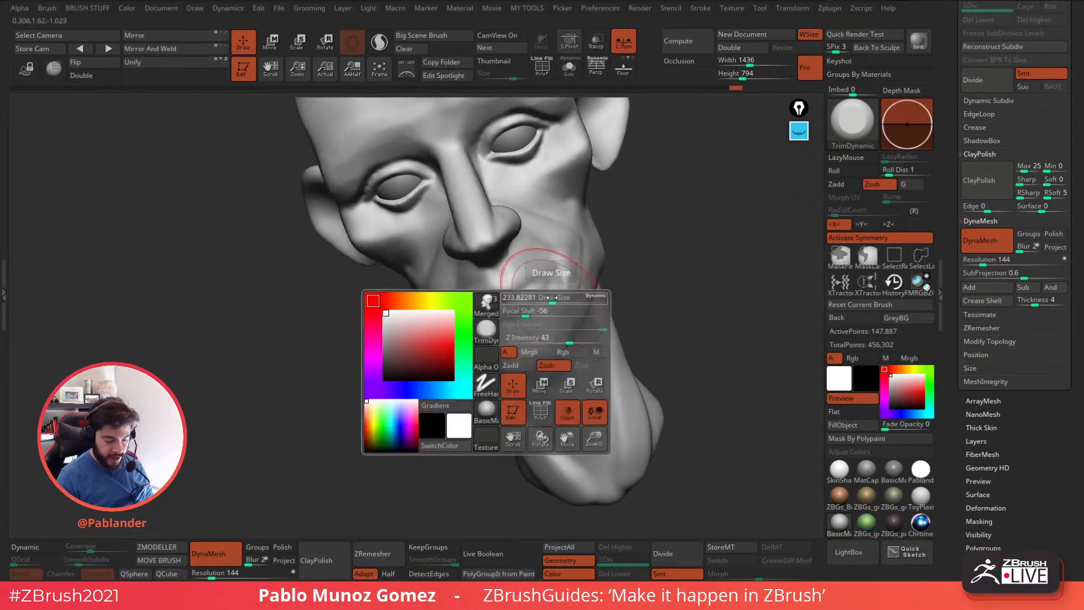
key(shift)
shift+drag(529, 295, 556, 289)
right_drag(567, 290, 531, 279)
shift+drag(531, 281, 476, 297)
Trim the mouth area from the opposite side and smooth it into the chin and jaw.
drag(599, 279, 635, 279)
drag(568, 286, 607, 288)
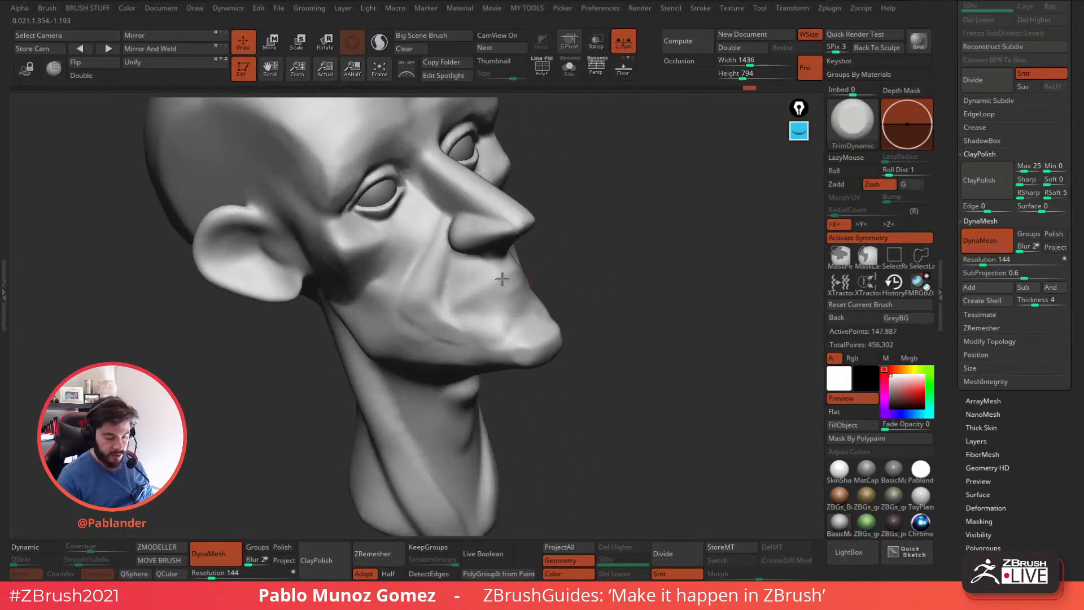
shift+drag(503, 290, 465, 329)
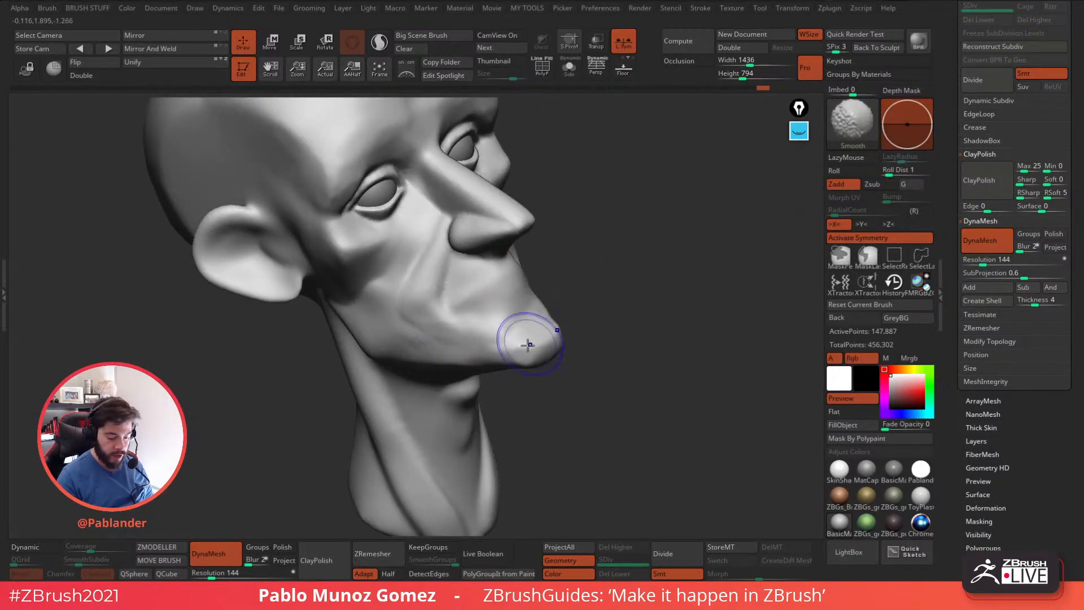
mouse_move(615, 320)
mouse_down()
mouse_move(669, 342)
mouse_move(639, 343)
mouse_move(639, 372)
mouse_move(622, 380)
mouse_move(639, 375)
mouse_move(495, 368)
mouse_up()
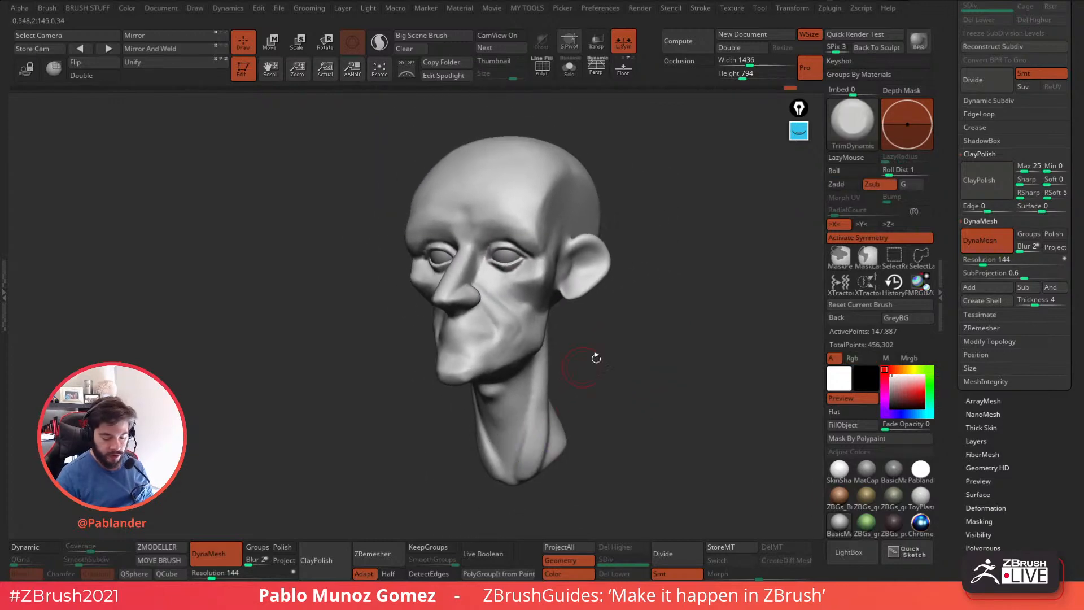
Open LightBox and browse the project library to the Head planes folder.
click(849, 552)
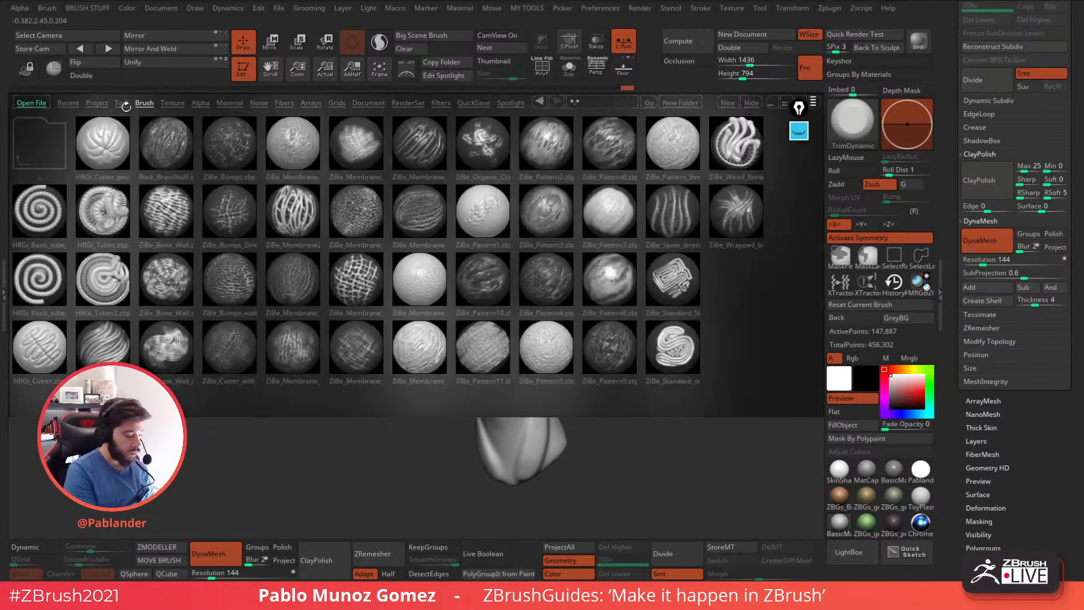
click(123, 104)
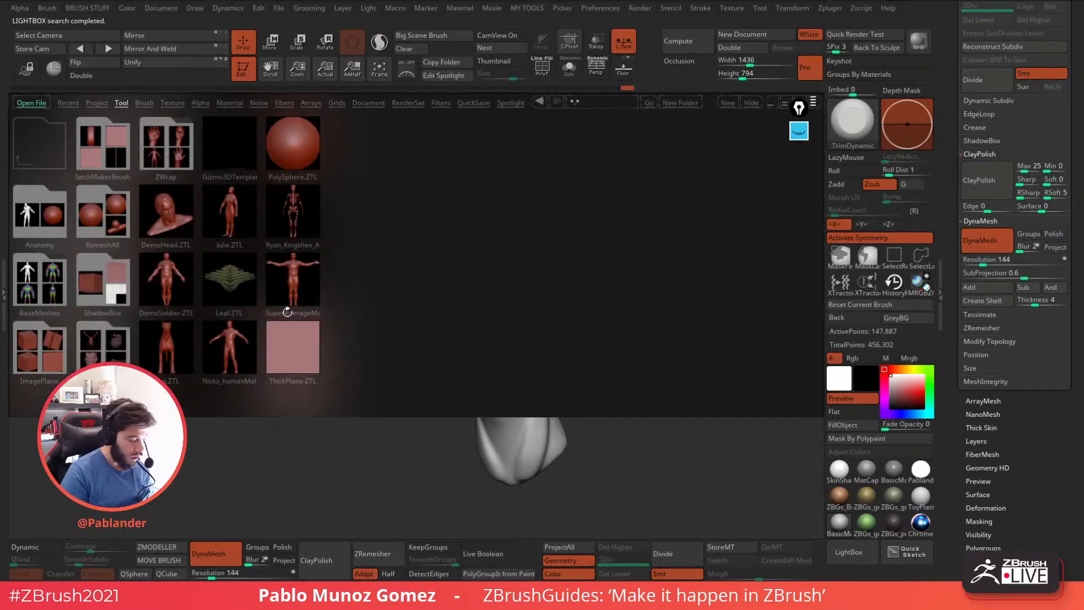
click(97, 103)
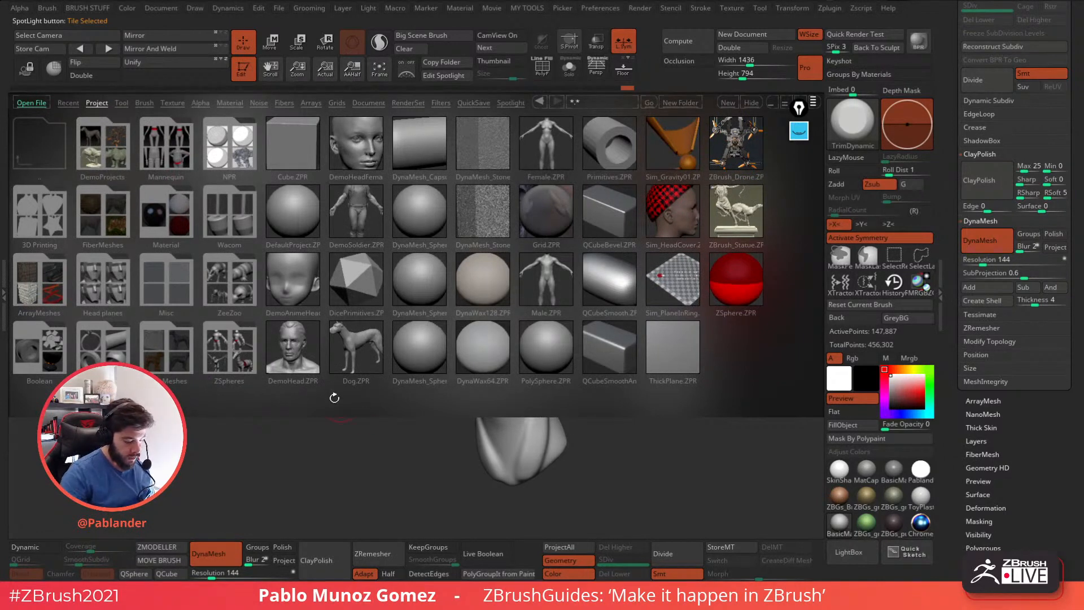
double_click(112, 286)
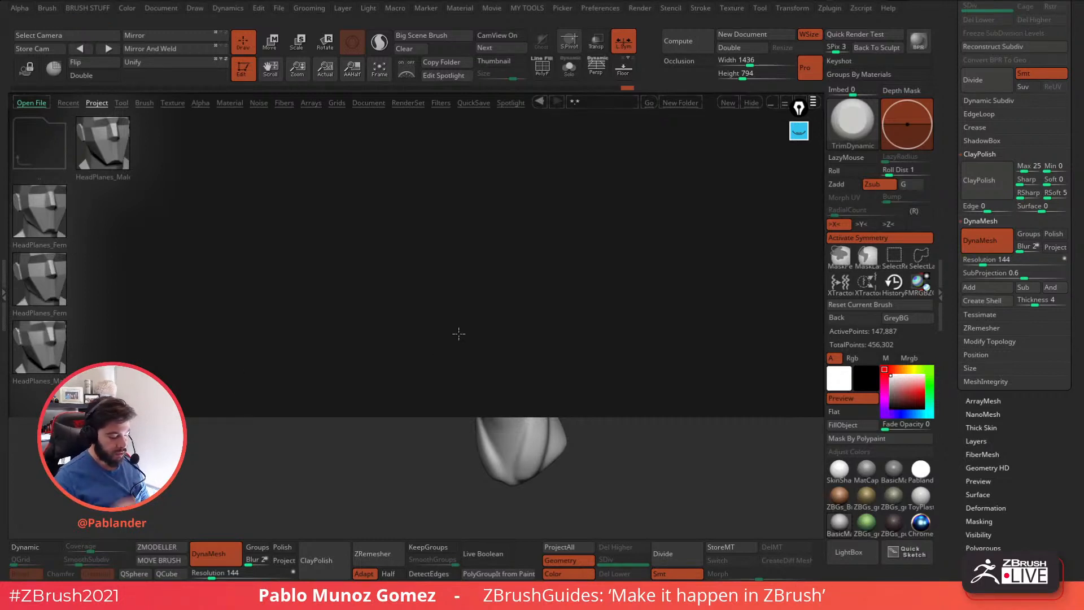
Close LightBox, rotate the head to a three-quarter view and turn on the CamView reference.
click(849, 551)
mouse_move(597, 372)
alt+mouse_down()
mouse_move(591, 385)
mouse_move(649, 322)
mouse_move(636, 363)
alt+mouse_up()
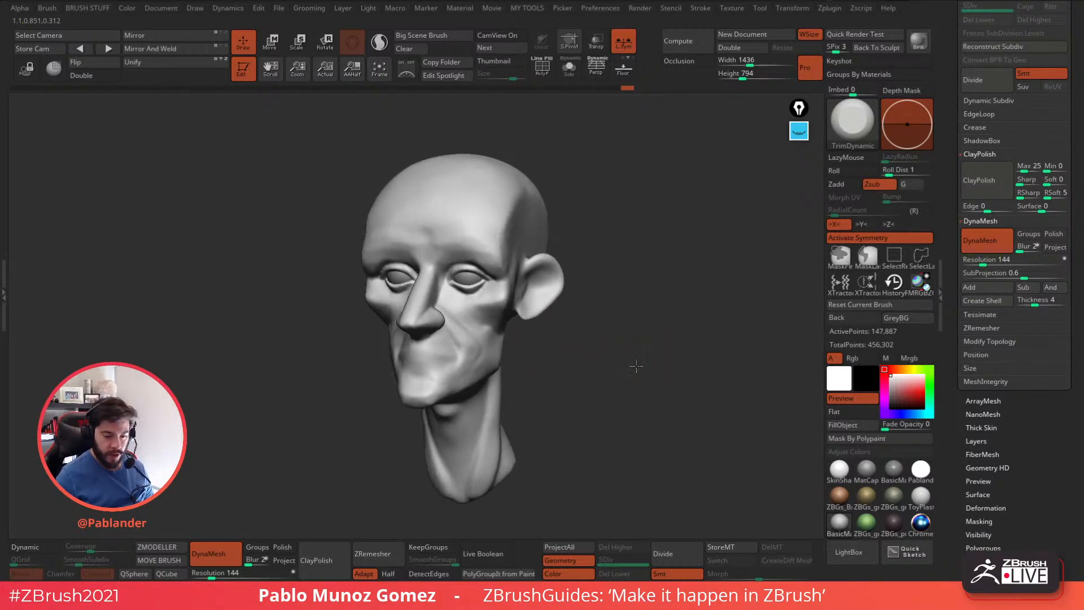
click(502, 37)
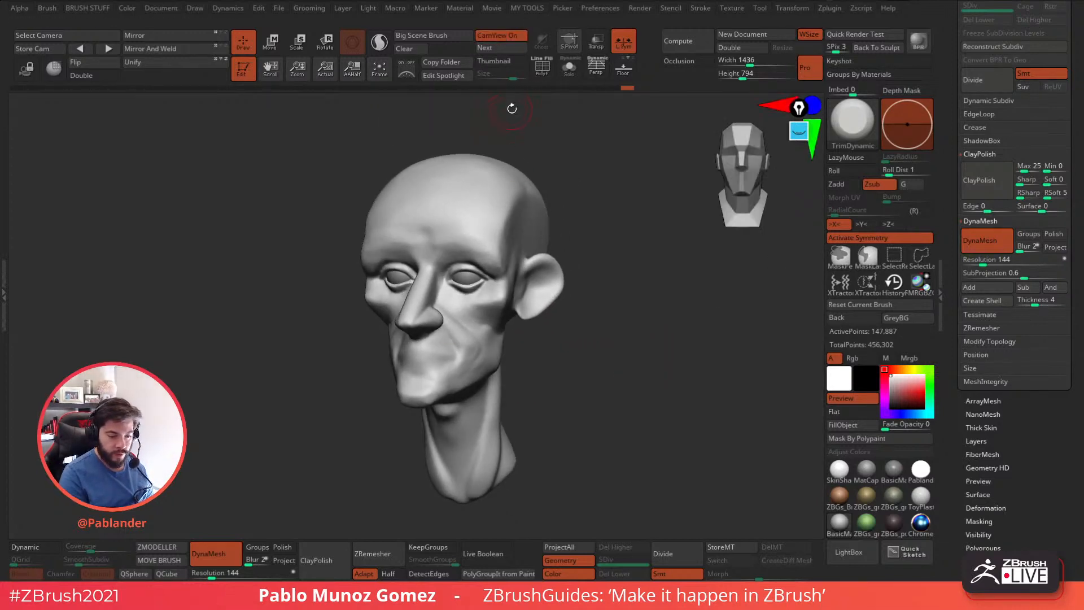
Cycle through the CamView models and set the realistic human skull as the orientation reference.
click(499, 48)
click(497, 48)
click(497, 49)
click(497, 49)
click(498, 49)
click(497, 49)
click(497, 49)
click(497, 49)
click(497, 50)
click(497, 50)
click(497, 50)
click(497, 50)
click(497, 50)
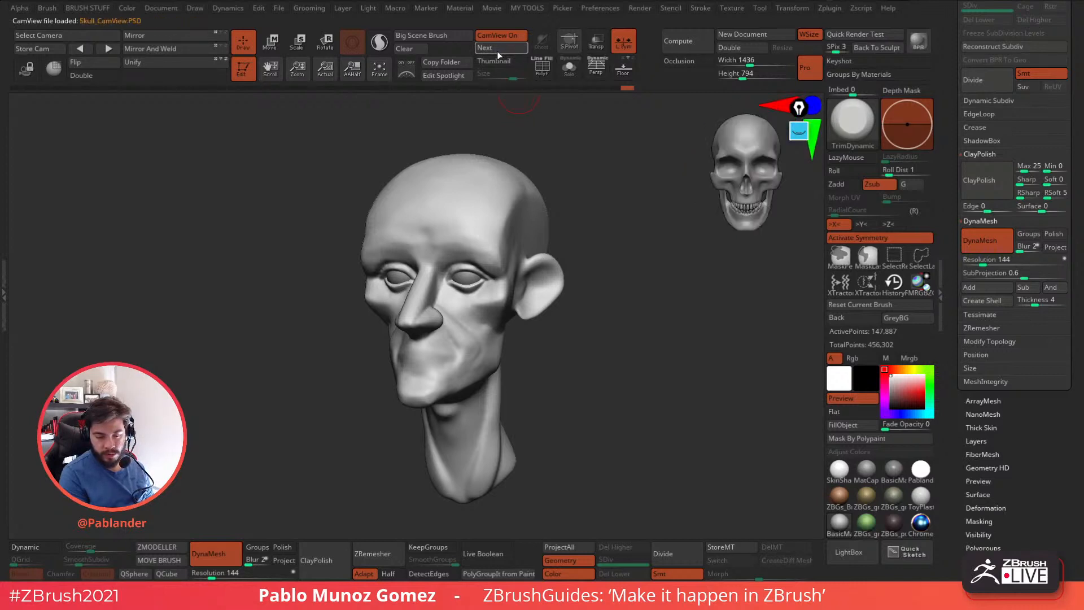
click(497, 50)
click(499, 49)
click(499, 50)
click(499, 49)
click(499, 49)
click(500, 50)
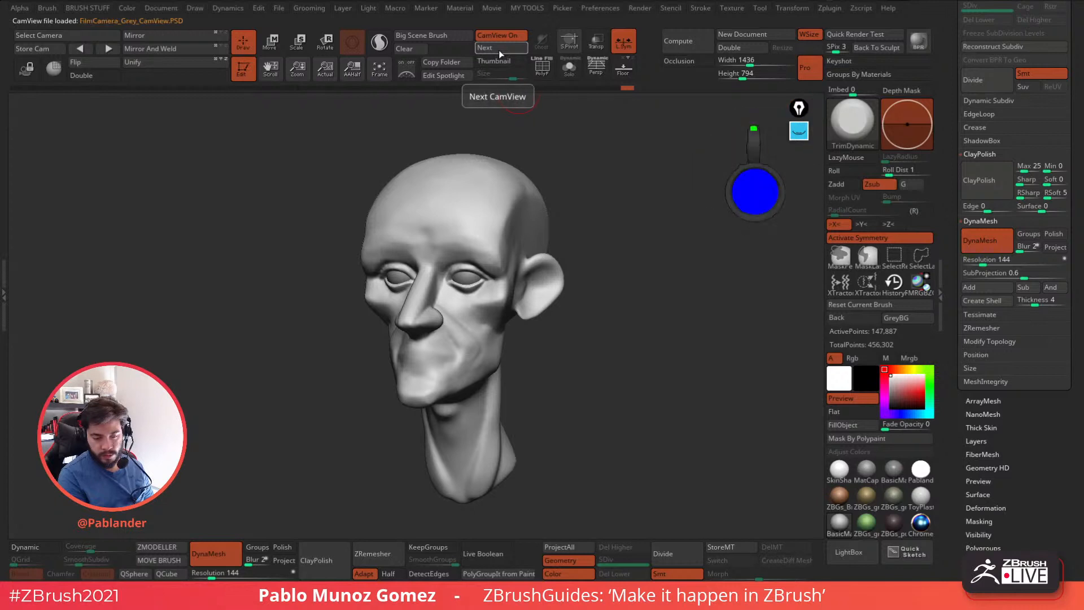
drag(512, 141, 547, 120)
click(500, 48)
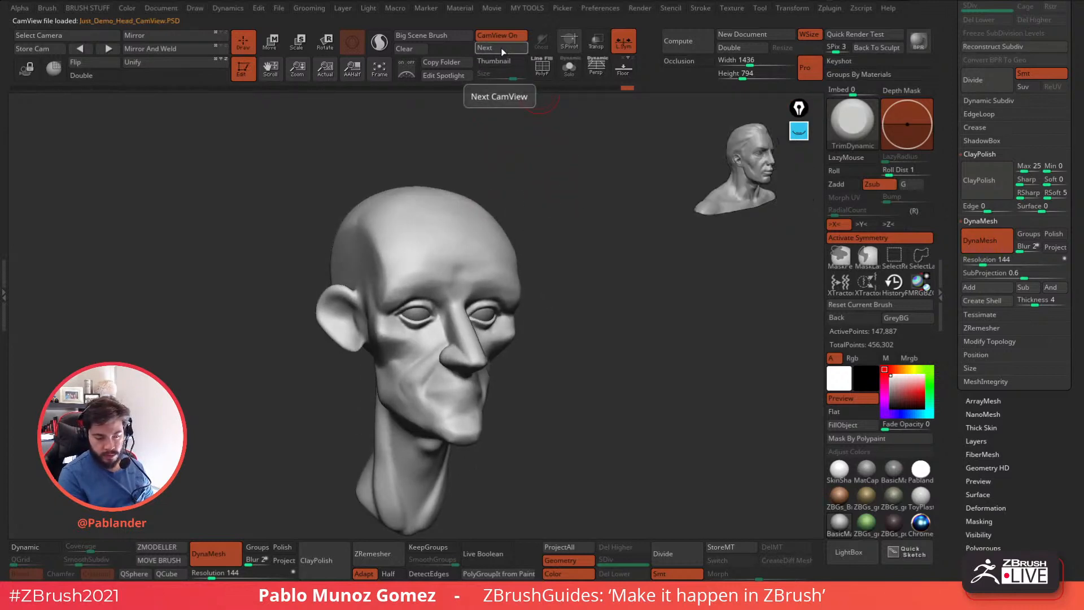
click(500, 50)
click(504, 49)
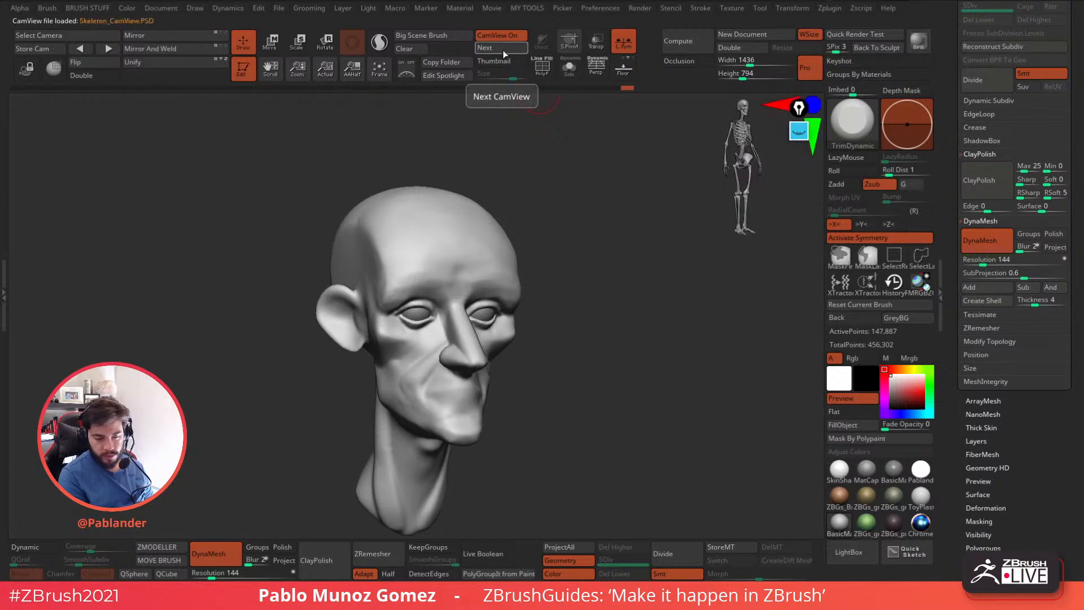
click(504, 50)
Compare the head with the skull reference from the front, three-quarter and profile views.
drag(669, 322, 706, 338)
alt+drag(635, 348, 670, 319)
drag(691, 328, 636, 356)
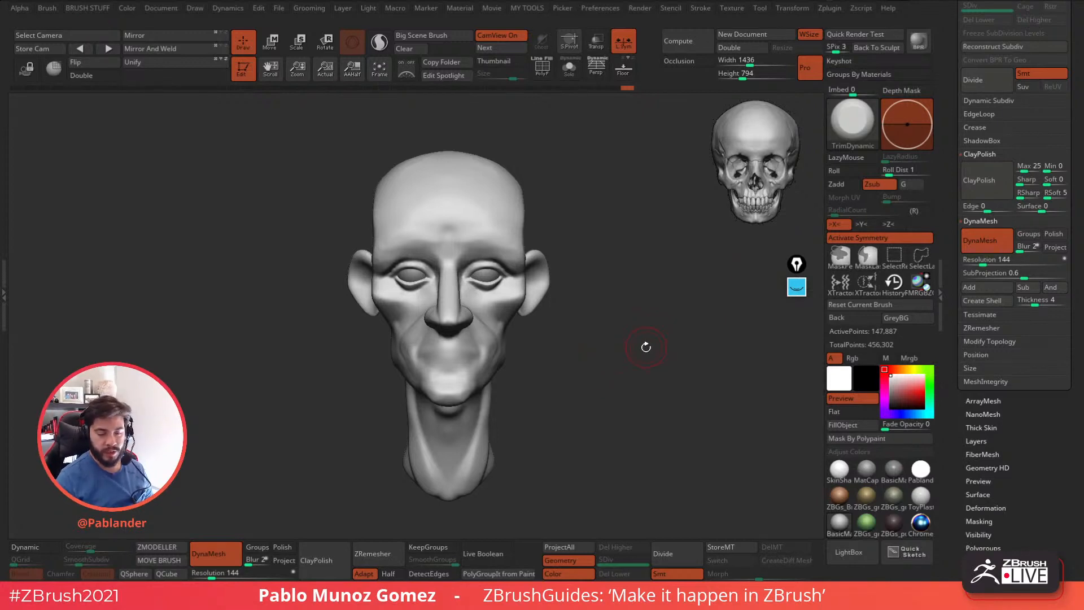
drag(646, 352, 644, 354)
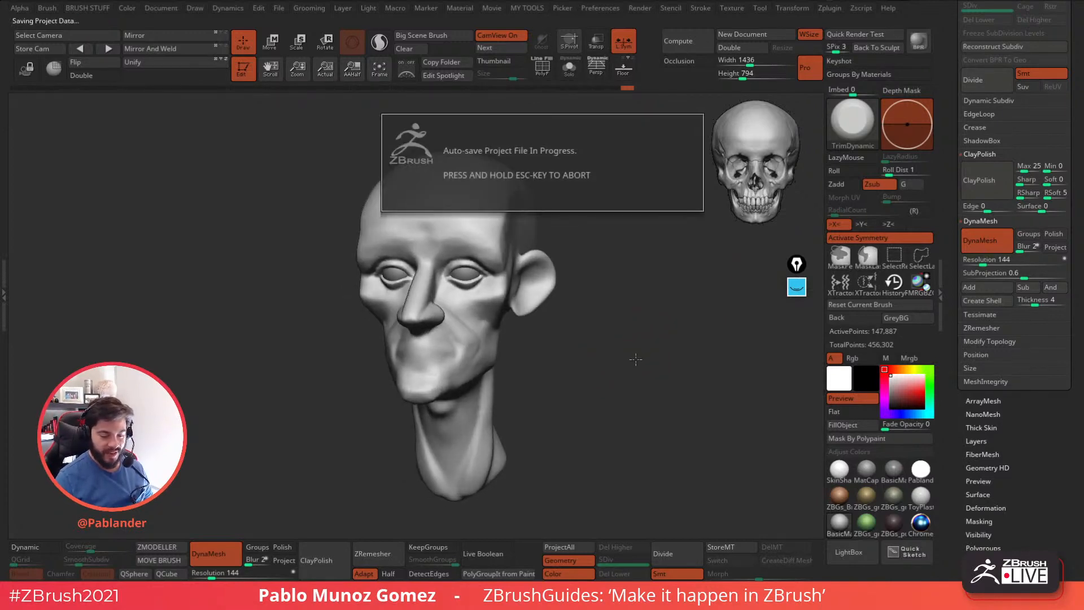
drag(612, 384, 715, 258)
mouse_move(674, 286)
mouse_down()
mouse_move(644, 329)
mouse_move(644, 365)
mouse_move(615, 341)
mouse_up()
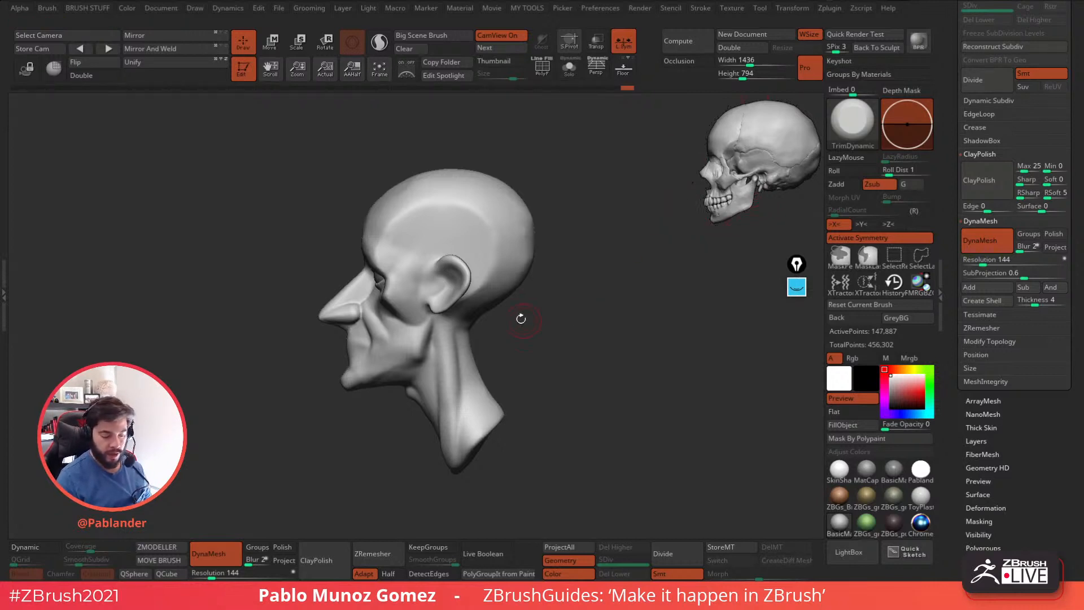
alt+drag(540, 325, 556, 313)
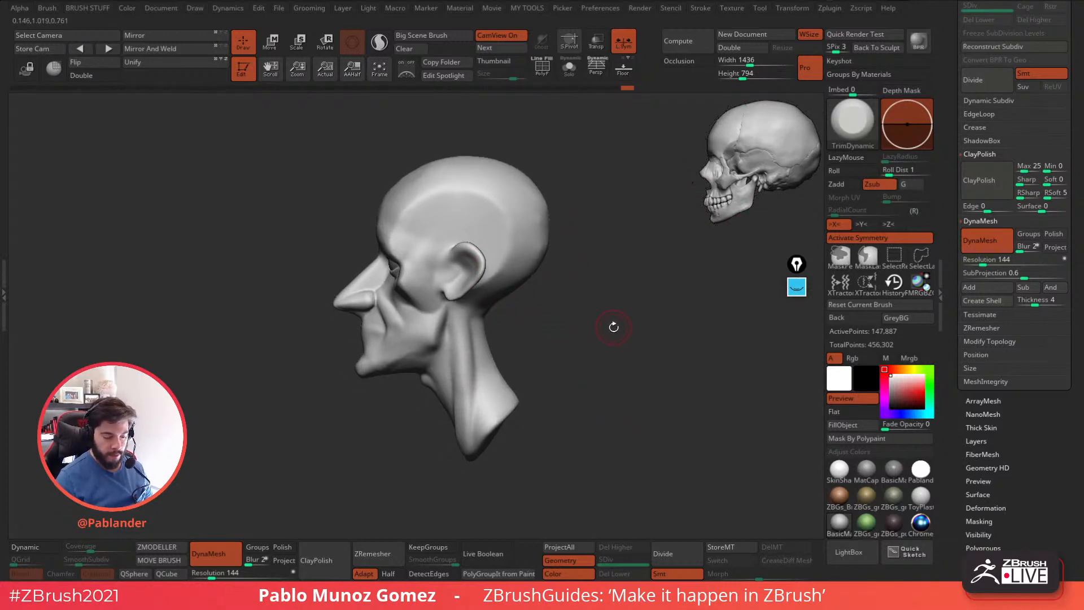
Adjust the chin, lips and nose in profile with the Move brush, resizing it between strokes.
key(b)
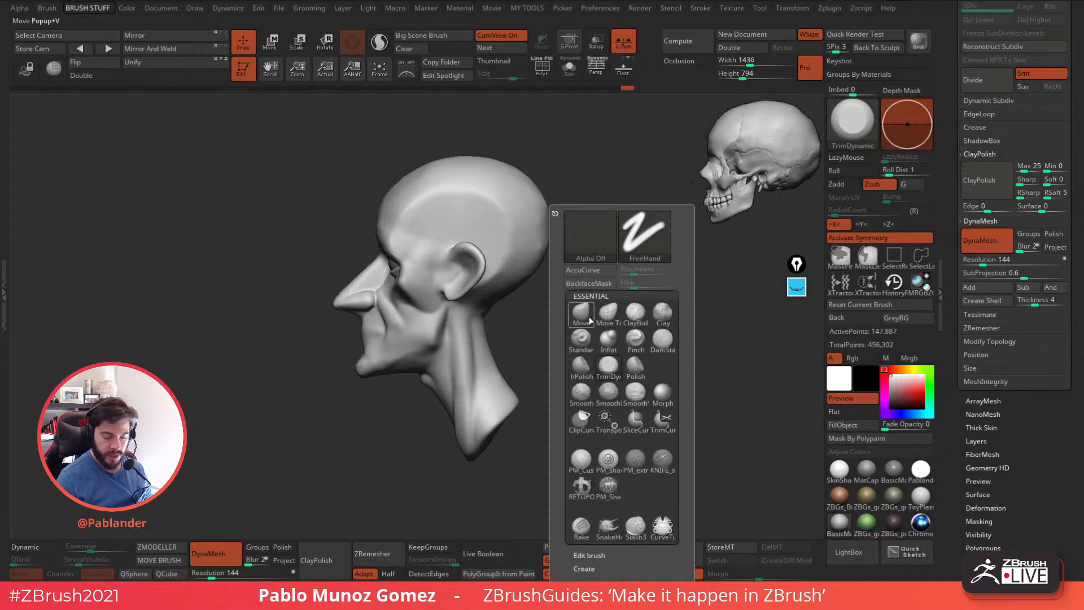
key(m)
key(v)
key(space)
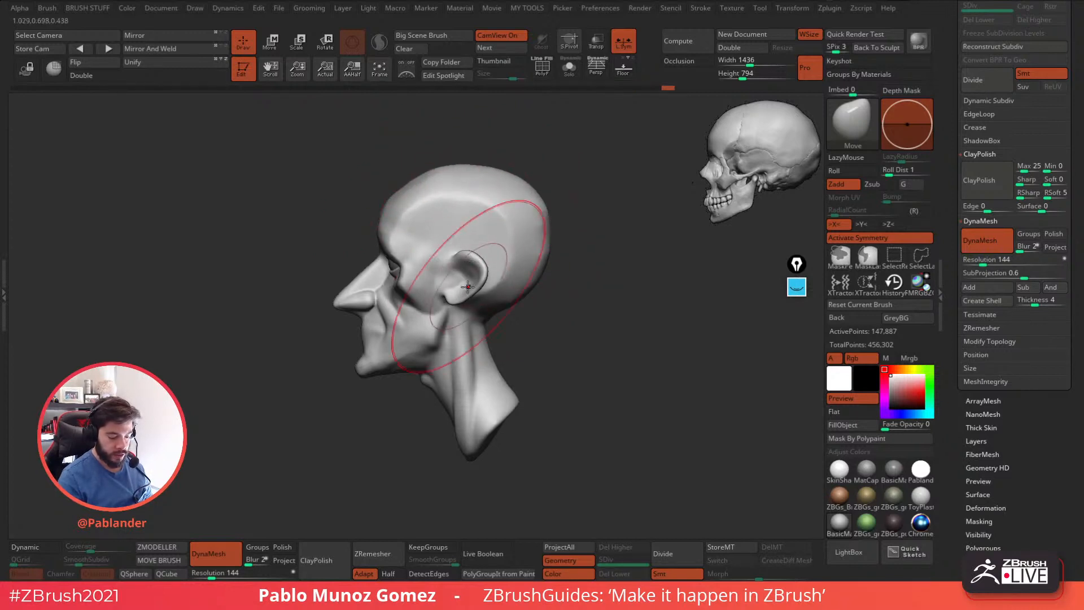
key(space)
click(395, 334)
mouse_move(360, 339)
mouse_down()
mouse_move(369, 339)
mouse_move(364, 357)
mouse_up()
drag(365, 297, 369, 307)
shift+drag(553, 308, 557, 309)
key(space)
click(499, 280)
drag(363, 269, 368, 275)
Push out the back of the cranium with the Move brush and adjust the nape and the underside of the jaw.
key(space)
click(528, 307)
drag(531, 284, 537, 287)
key(space)
click(541, 283)
drag(547, 244, 551, 247)
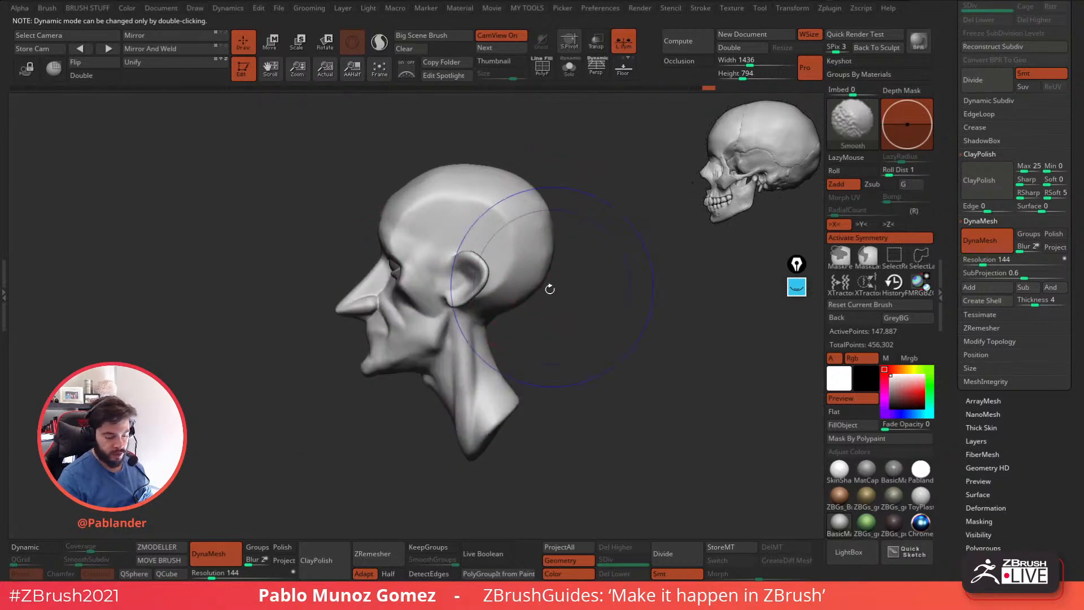
drag(506, 385, 512, 387)
drag(408, 368, 402, 357)
Refine the width of the jaw corners from the front with the Move brush, matching the skull reference.
shift+drag(519, 323, 552, 321)
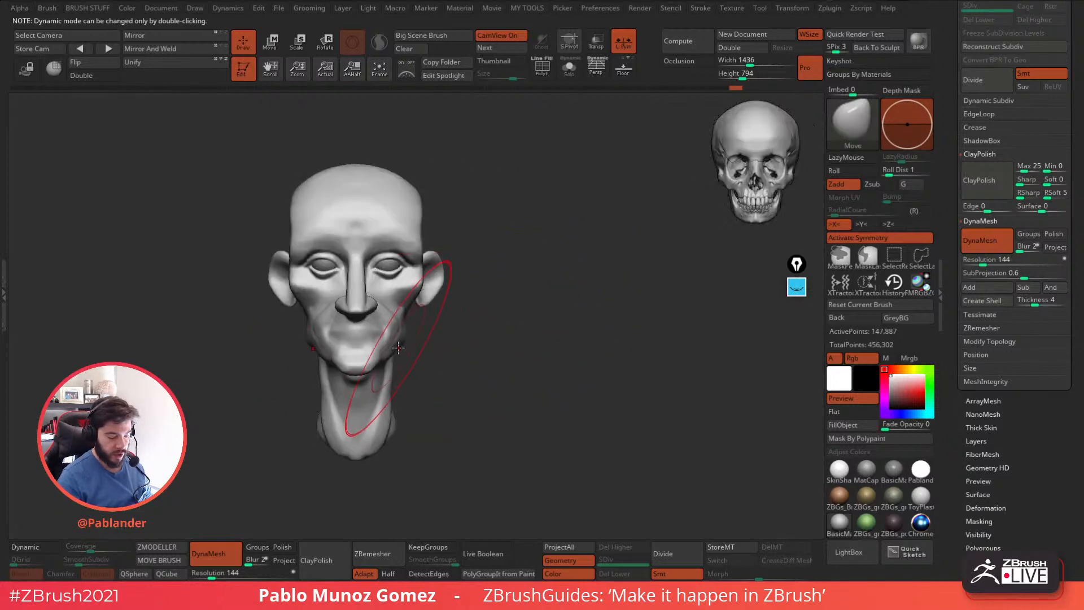
alt+drag(477, 322, 552, 292)
key(space)
click(526, 290)
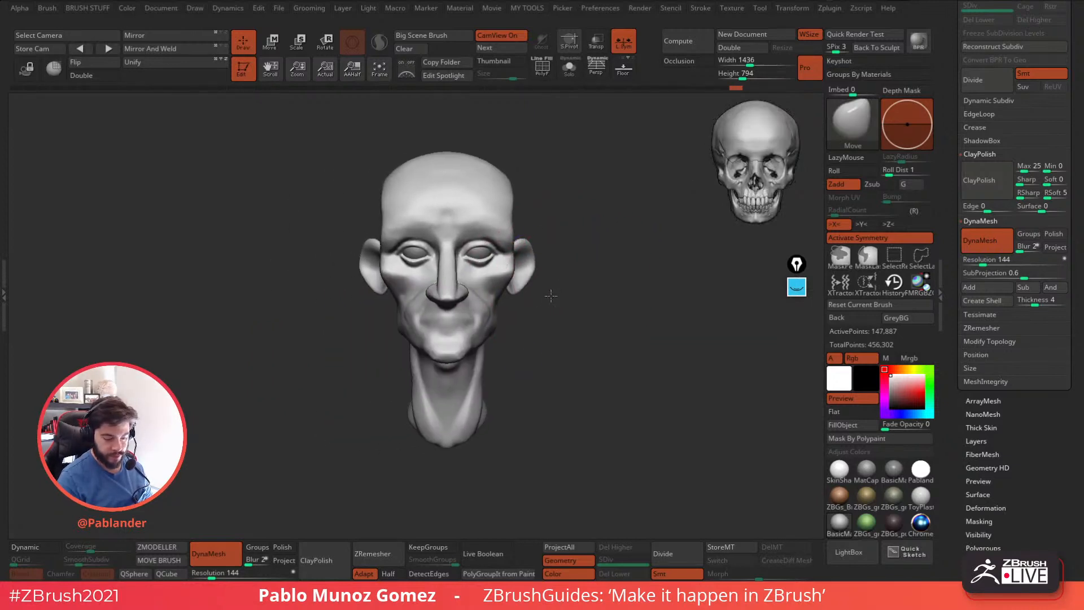
drag(501, 331, 490, 323)
key(space)
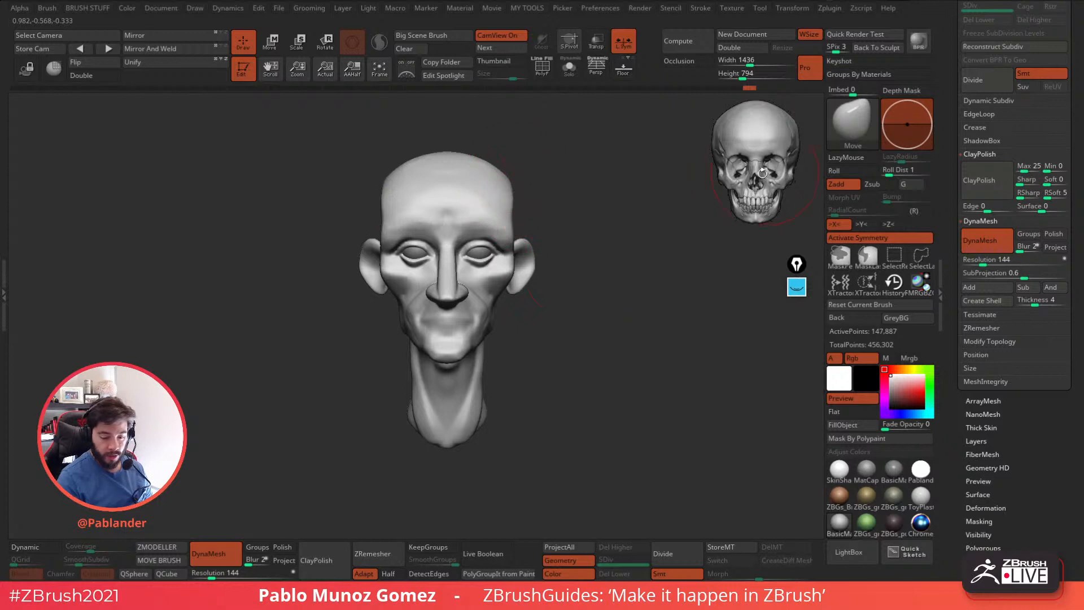
key(space)
drag(537, 174, 764, 187)
drag(640, 389, 616, 370)
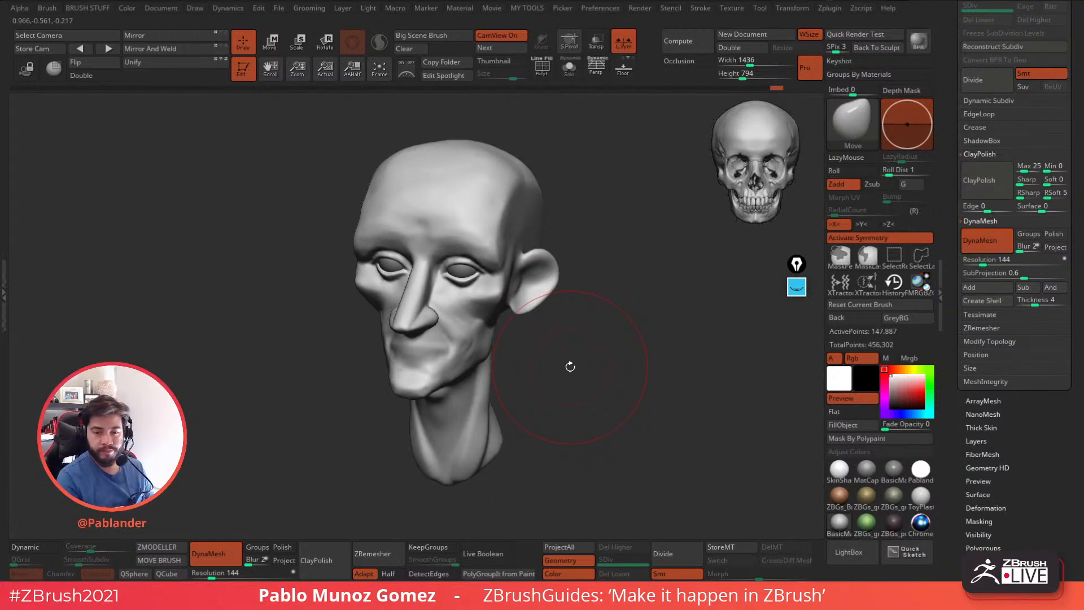
drag(797, 264, 670, 120)
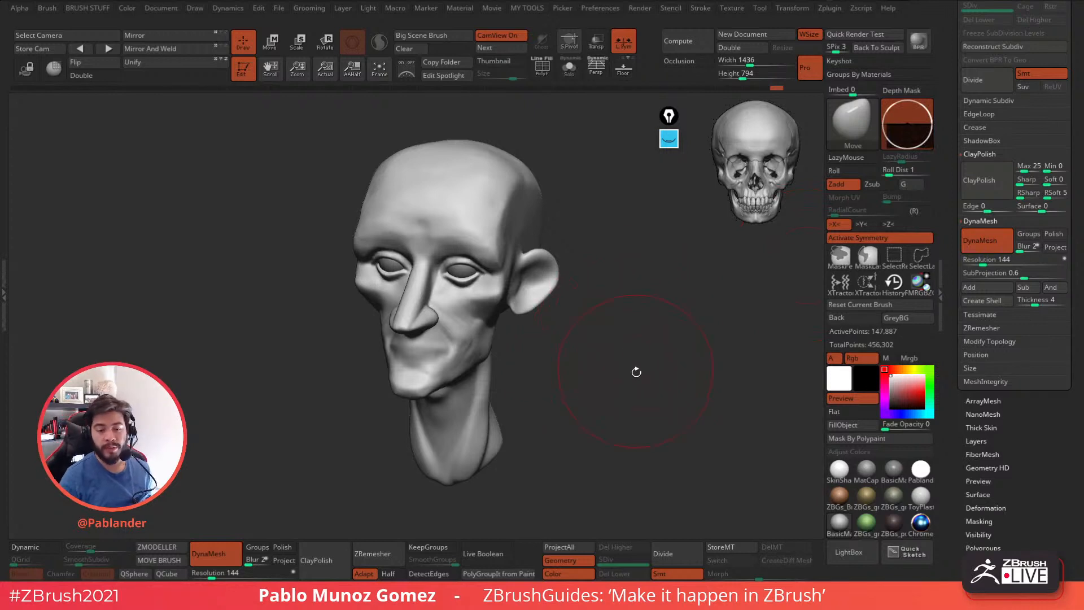
drag(629, 334, 629, 345)
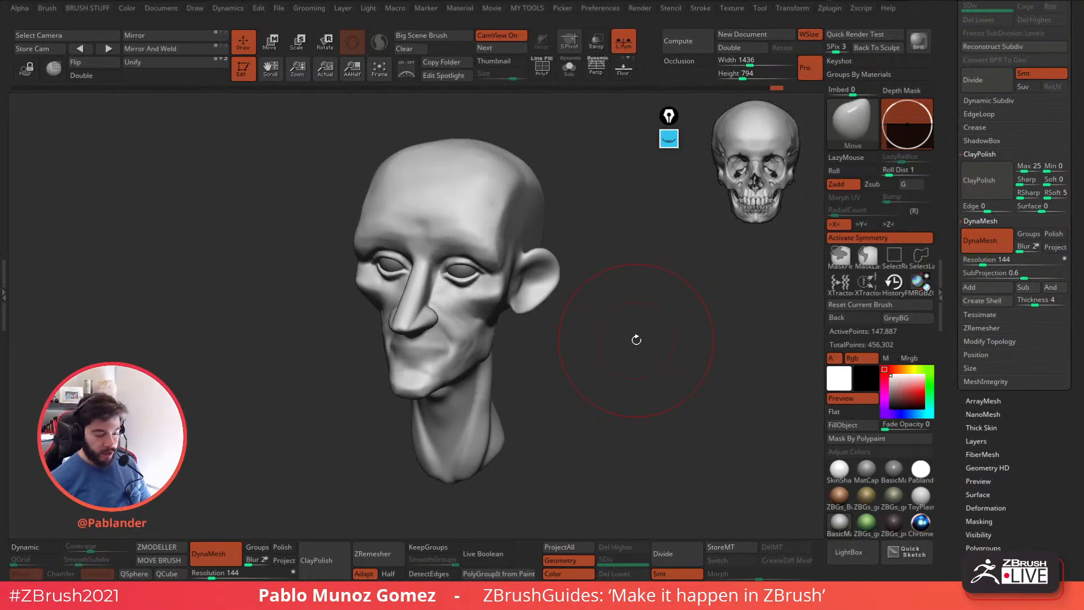
drag(626, 397, 648, 384)
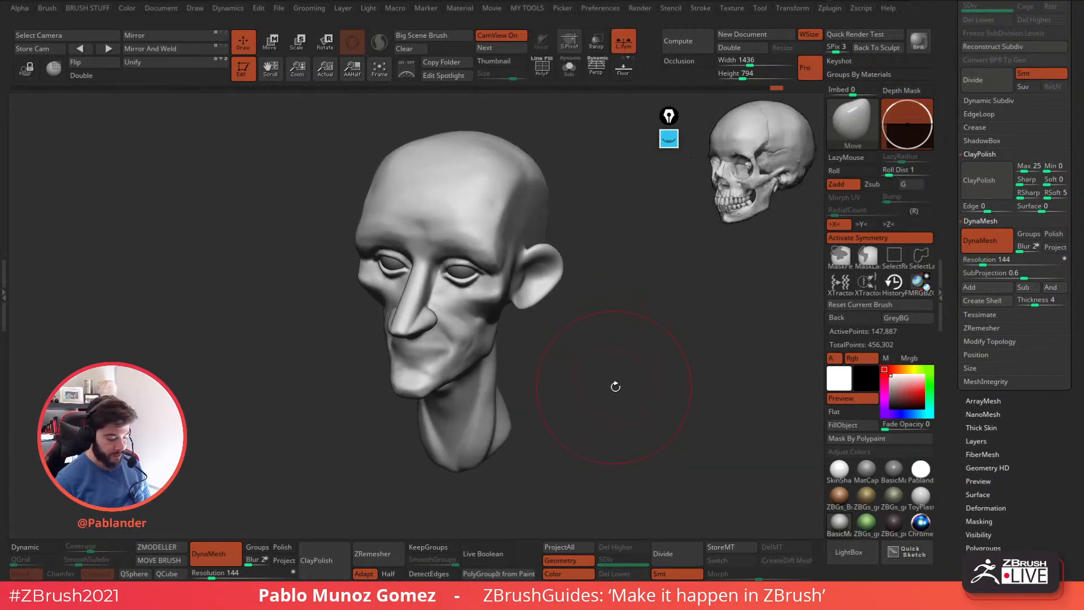
mouse_move(558, 402)
mouse_down()
mouse_move(582, 387)
mouse_move(627, 390)
mouse_move(661, 351)
mouse_up()
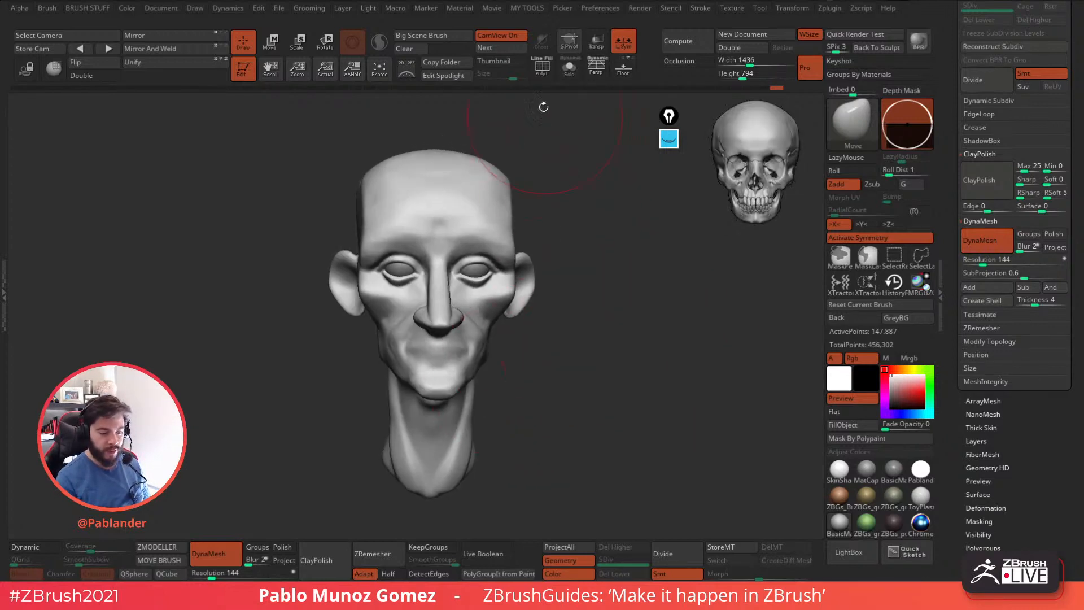
alt+drag(564, 188, 573, 206)
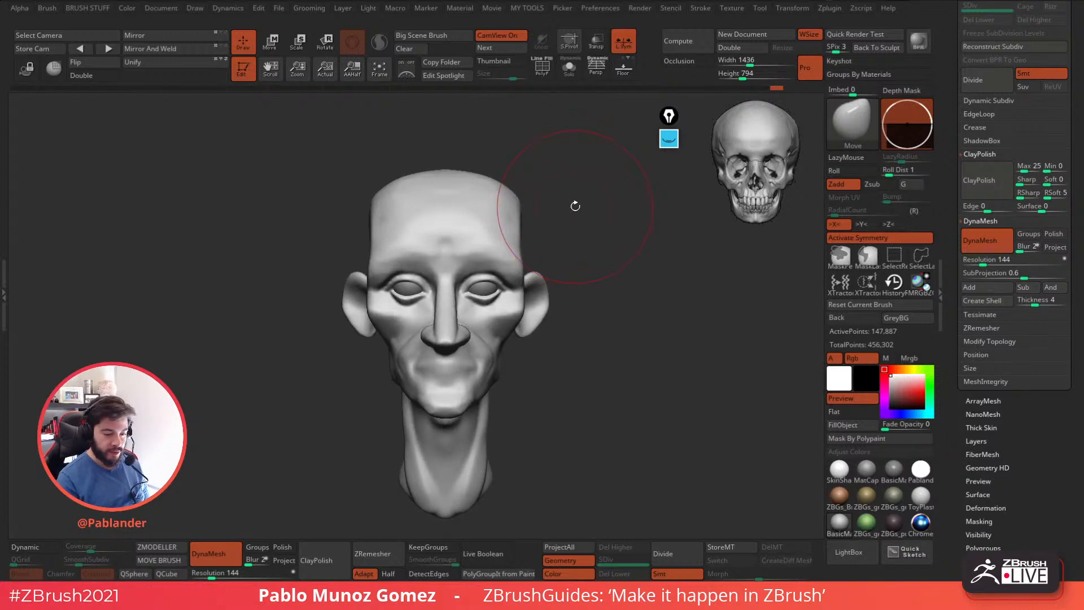
Turn on perspective and inspect the head's proportions from the front and three-quarter views.
click(596, 67)
mouse_move(634, 332)
mouse_down()
mouse_move(619, 314)
mouse_move(609, 323)
mouse_up()
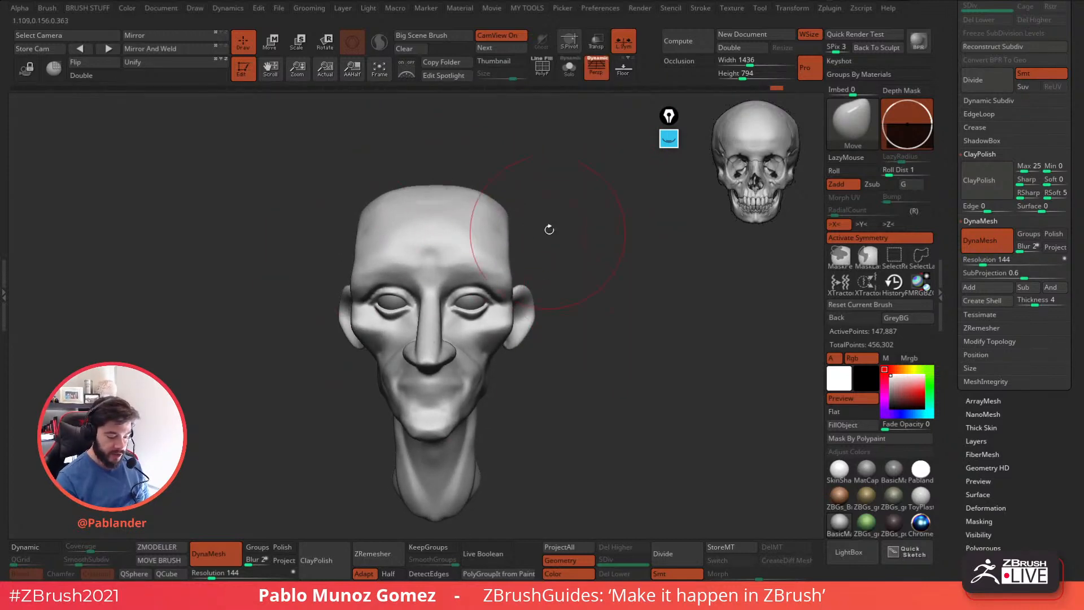
drag(544, 237, 490, 229)
mouse_move(556, 227)
mouse_down()
mouse_move(610, 240)
mouse_move(699, 334)
mouse_up()
drag(631, 339, 636, 367)
drag(604, 361, 643, 343)
Build up the side of the forehead with the PM_Custom_ClayBuildup brush and check the cranium from above.
key(b)
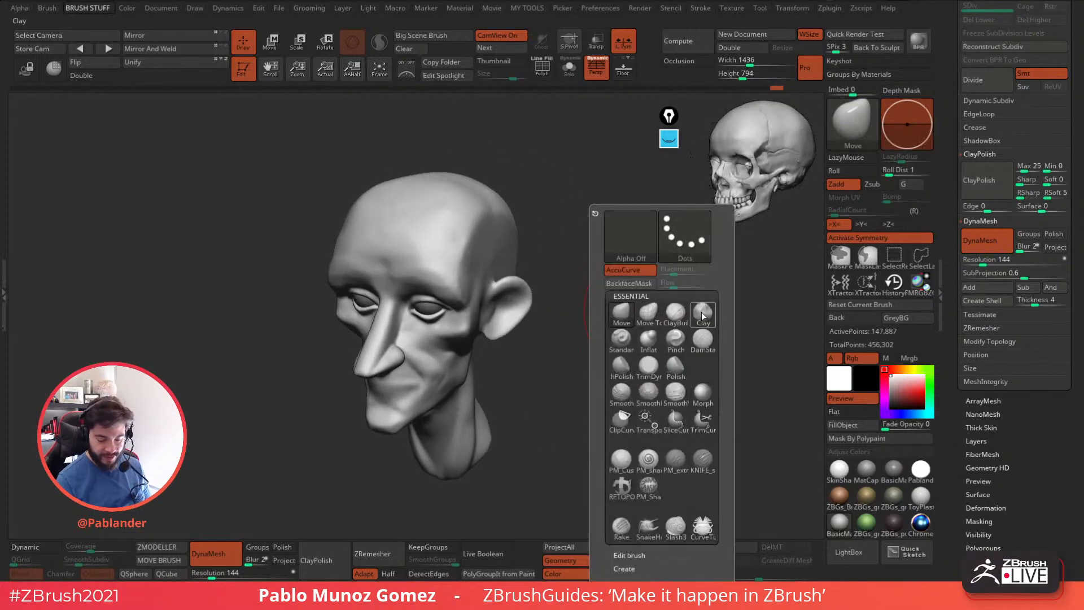
click(622, 460)
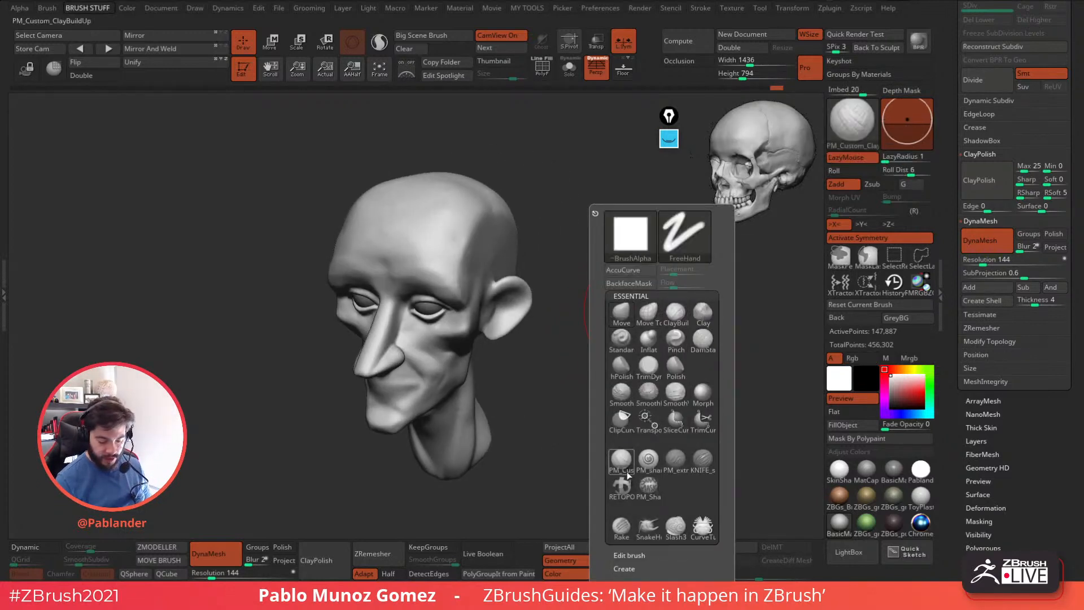
key(space)
drag(588, 235, 562, 235)
alt+drag(543, 233, 571, 300)
drag(469, 290, 487, 257)
mouse_move(485, 266)
mouse_down()
mouse_move(498, 248)
mouse_move(480, 281)
mouse_move(506, 240)
mouse_move(519, 247)
mouse_move(490, 281)
mouse_move(493, 259)
mouse_move(483, 254)
mouse_move(510, 249)
mouse_move(508, 279)
mouse_move(574, 257)
mouse_move(592, 263)
mouse_move(575, 335)
mouse_up()
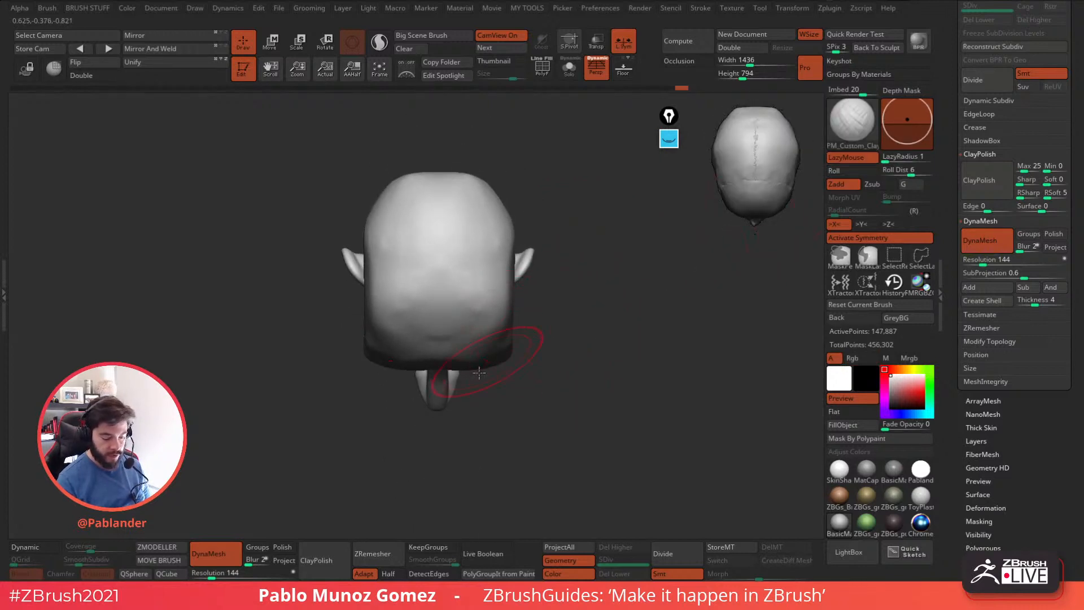
drag(551, 364, 541, 280)
mouse_move(542, 288)
alt+mouse_down()
mouse_move(564, 324)
mouse_move(501, 356)
alt+mouse_up()
key(space)
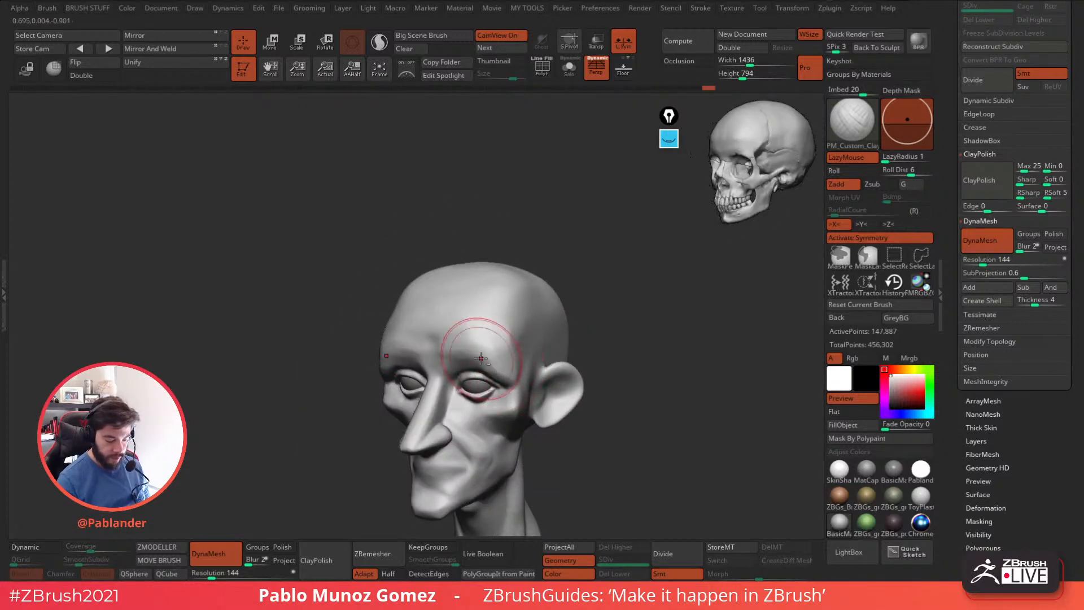
Resize the clay brush and define the temple ridge and outer brow beside the eye socket.
mouse_move(594, 316)
shift+mouse_down()
mouse_move(619, 308)
mouse_move(615, 289)
mouse_move(552, 290)
shift+mouse_up()
key(space)
drag(525, 333, 518, 291)
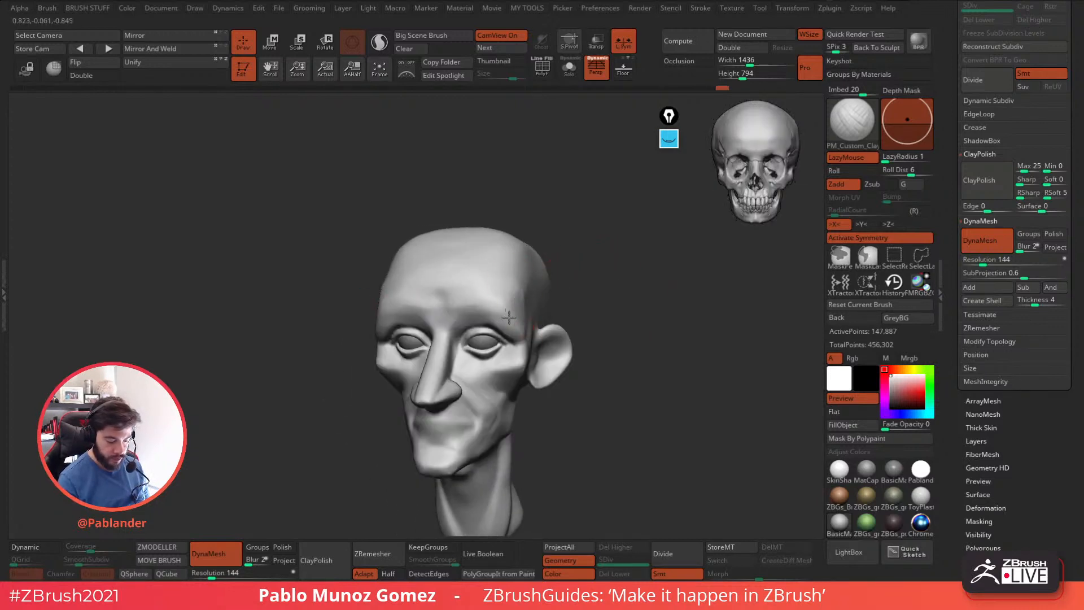
drag(522, 334, 513, 293)
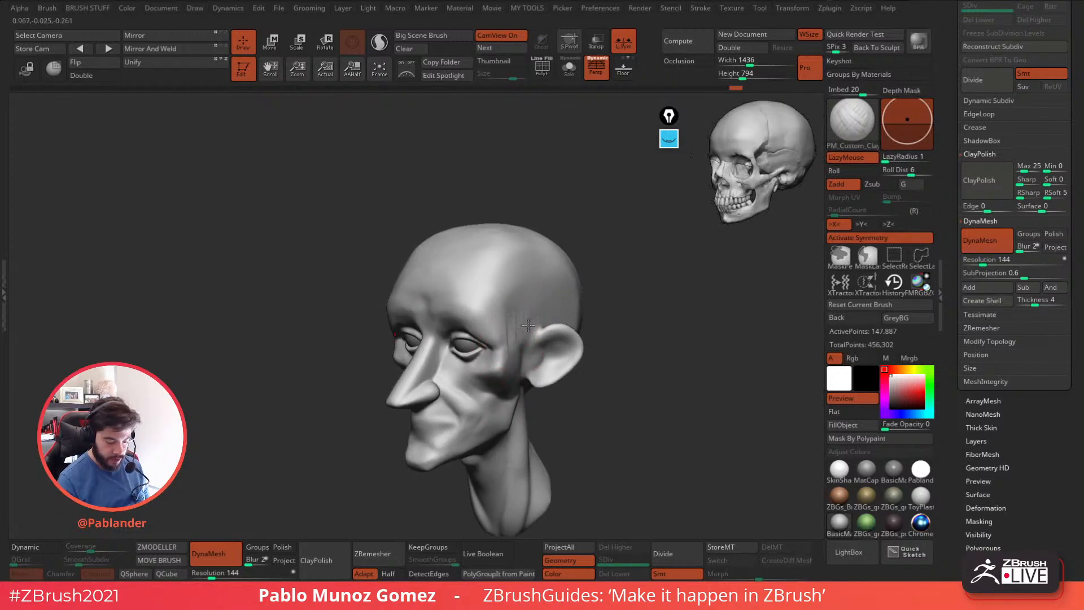
mouse_move(527, 353)
shift+mouse_down()
mouse_move(512, 318)
mouse_move(524, 277)
shift+mouse_up()
mouse_move(525, 274)
right_down()
mouse_move(500, 296)
mouse_move(532, 294)
mouse_move(526, 317)
mouse_move(554, 290)
right_up()
right_click(525, 317)
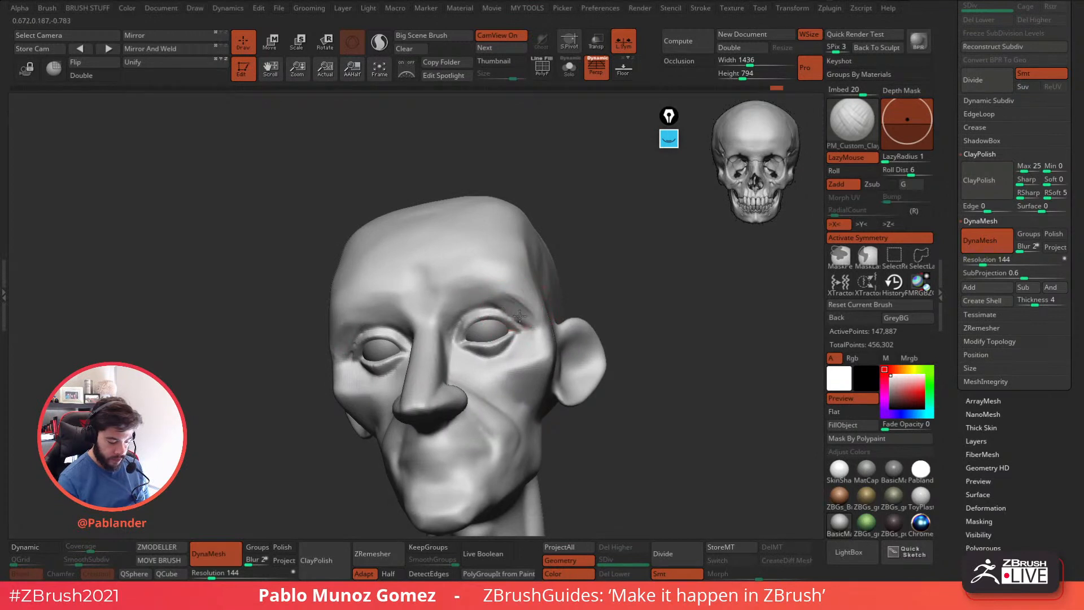
right_drag(507, 307, 562, 348)
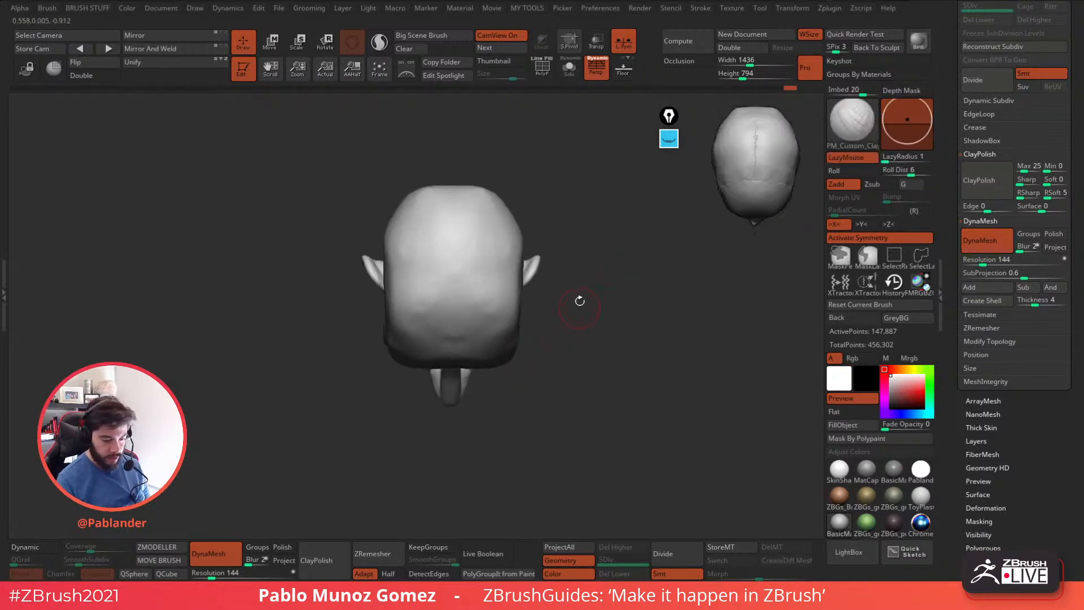
Reshape the cranium from above with the Move brush, widening its sides and narrowing the temples.
mouse_move(601, 259)
alt+right_down()
mouse_move(581, 290)
mouse_move(591, 334)
mouse_move(562, 315)
alt+right_up()
key(b)
click(606, 316)
key(space)
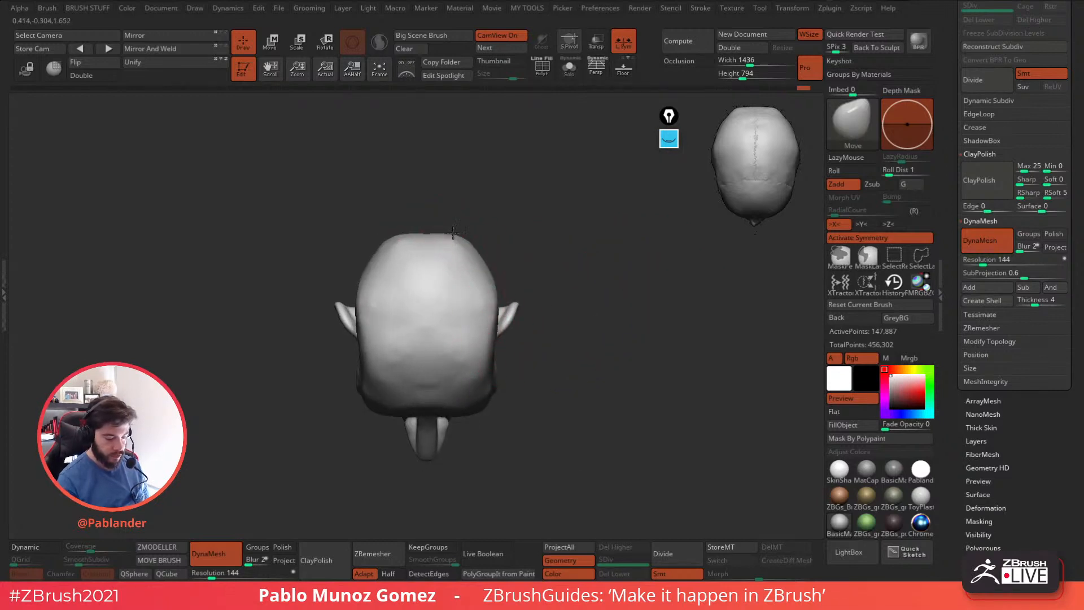
drag(489, 318, 494, 319)
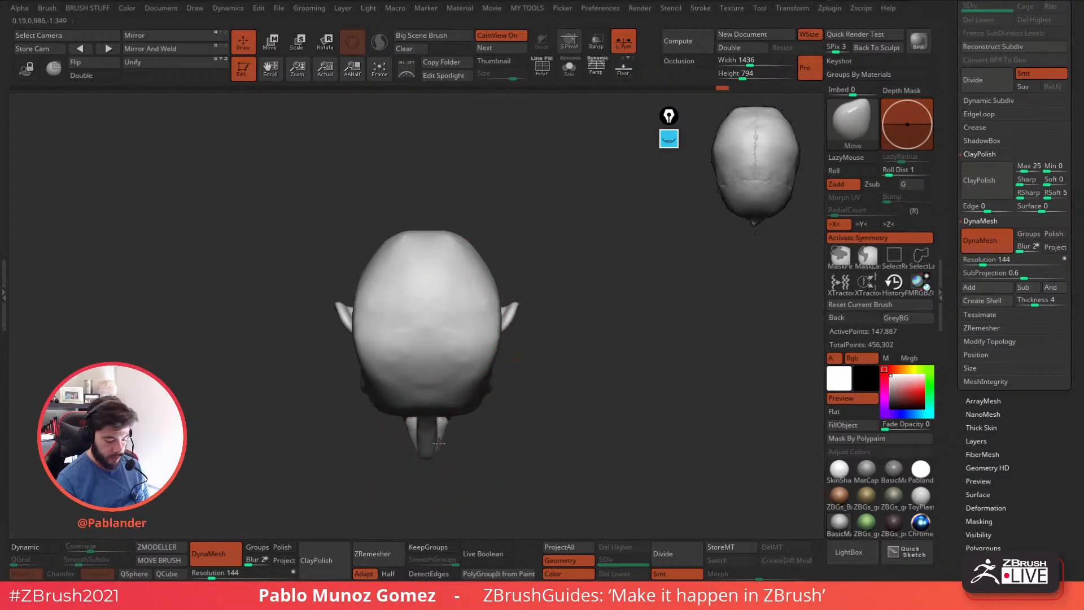
drag(491, 273, 489, 270)
key(space)
drag(498, 262, 488, 274)
drag(500, 331, 480, 372)
drag(534, 406, 533, 271)
mouse_move(547, 382)
alt+mouse_down()
mouse_move(554, 279)
mouse_move(549, 294)
mouse_move(569, 268)
mouse_move(514, 278)
alt+mouse_up()
key(space)
Work over the temple and side of the forehead with PM_Custom_ClayBuildup and smooth the transition into the cranium.
key(b)
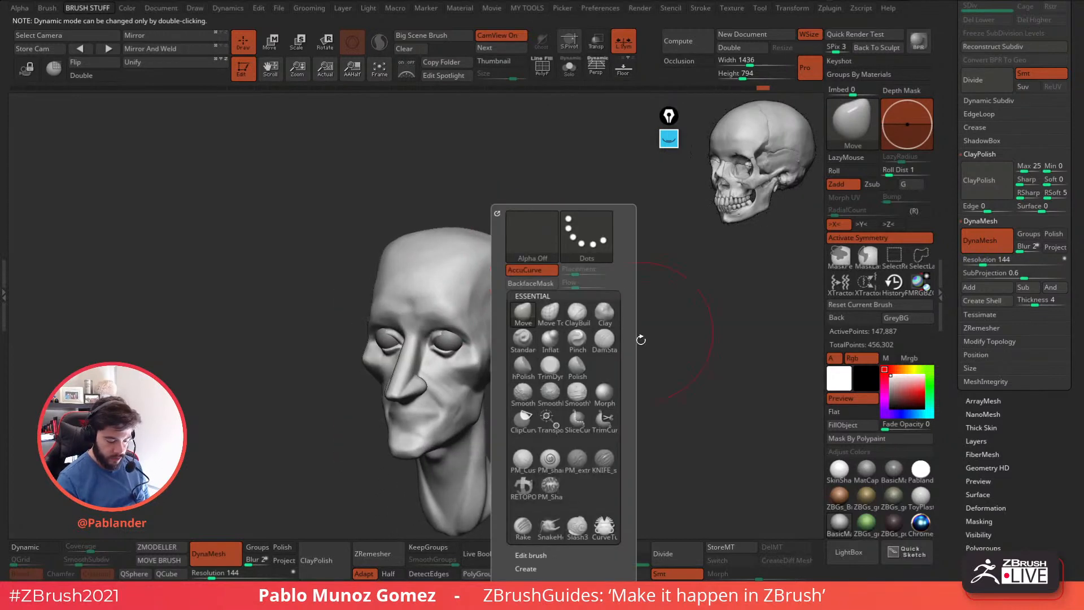
click(530, 464)
mouse_move(657, 265)
mouse_down()
mouse_move(652, 307)
mouse_move(616, 348)
mouse_up()
mouse_move(530, 240)
mouse_down()
mouse_move(517, 274)
mouse_move(484, 260)
mouse_move(472, 311)
mouse_up()
key(space)
shift+drag(487, 289, 479, 300)
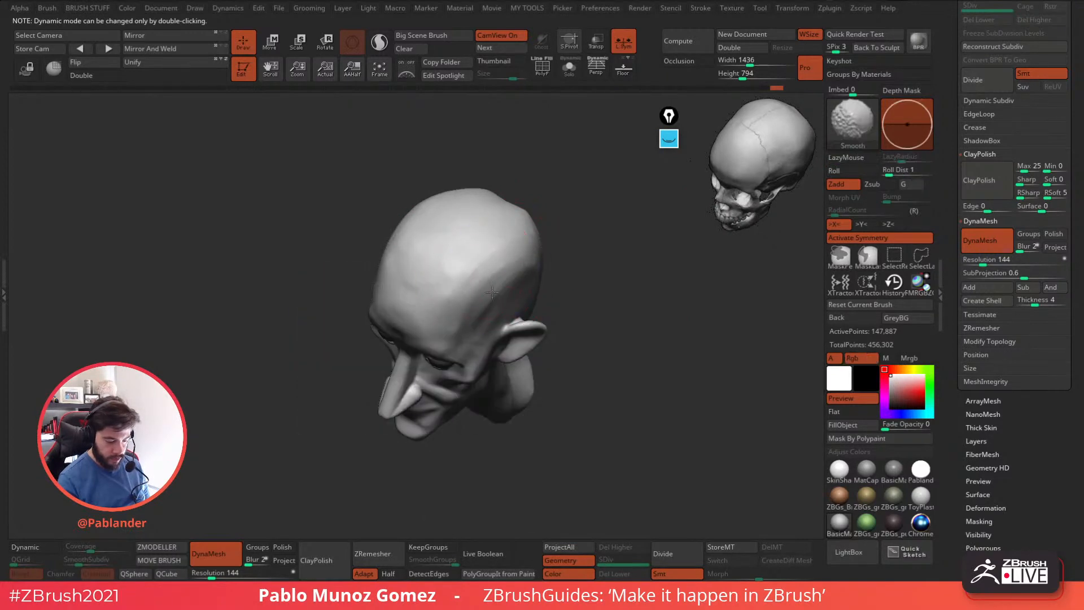
mouse_move(587, 325)
shift+mouse_down()
mouse_move(586, 286)
mouse_move(562, 264)
mouse_move(583, 295)
mouse_move(606, 263)
shift+mouse_up()
Resize the Move brush and reposition the forms around the eyes and outer eye corners from front and three-quarter views.
key(space)
key(space)
key(b)
key(m)
key(v)
key(space)
key(space)
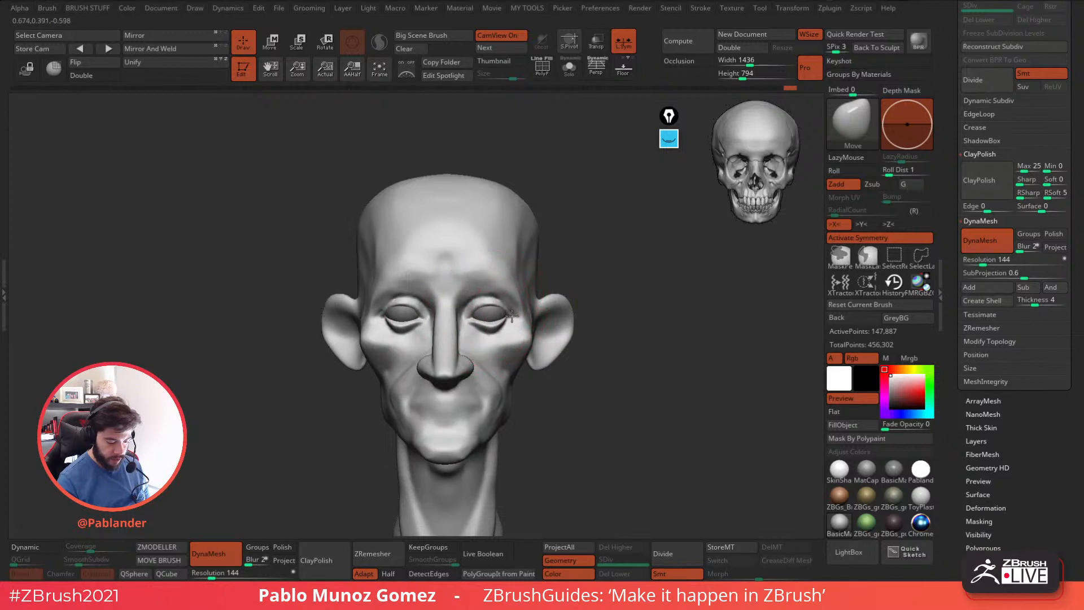
key(space)
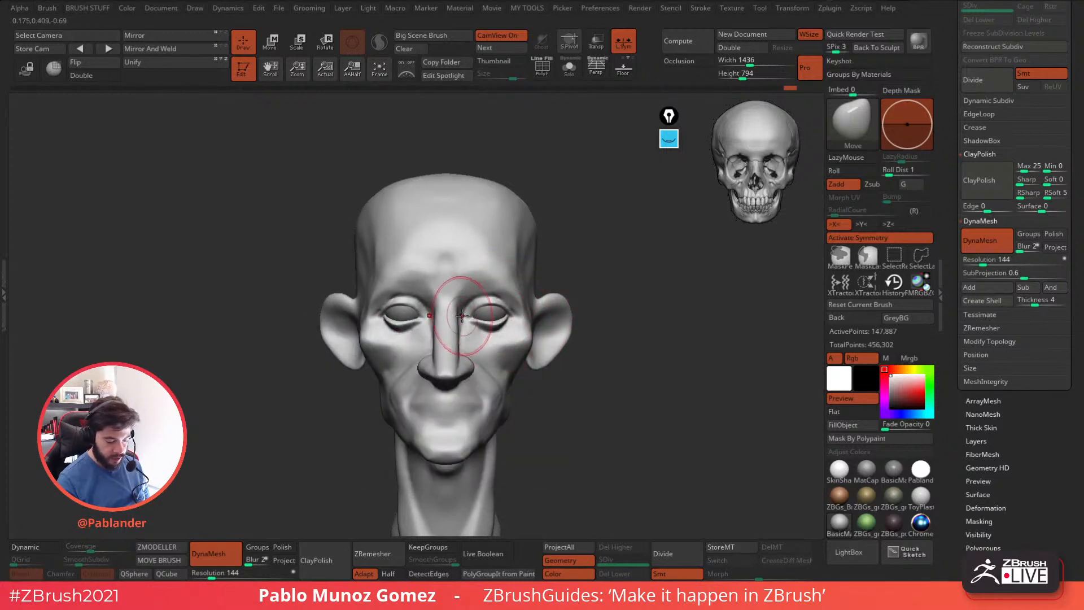
drag(628, 282, 599, 281)
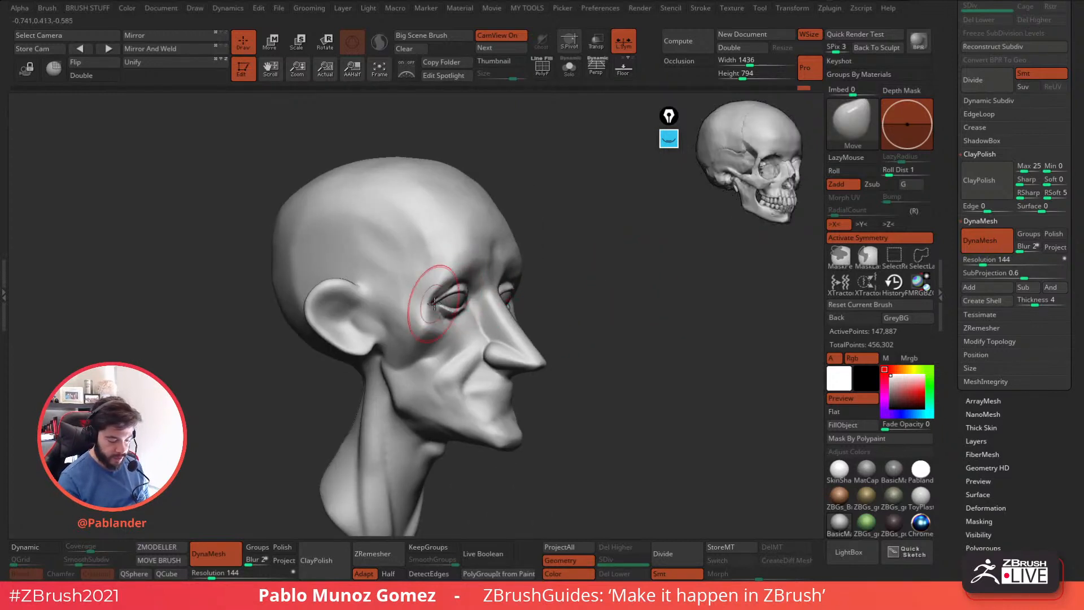
shift+right_drag(433, 302, 431, 312)
mouse_move(565, 299)
mouse_down()
mouse_move(583, 301)
mouse_move(562, 311)
mouse_move(461, 305)
mouse_up()
Sculpt the cheek and jaw planes with PM_Custom_ClayBuildup from the side and smooth the area beside the mouth.
key(space)
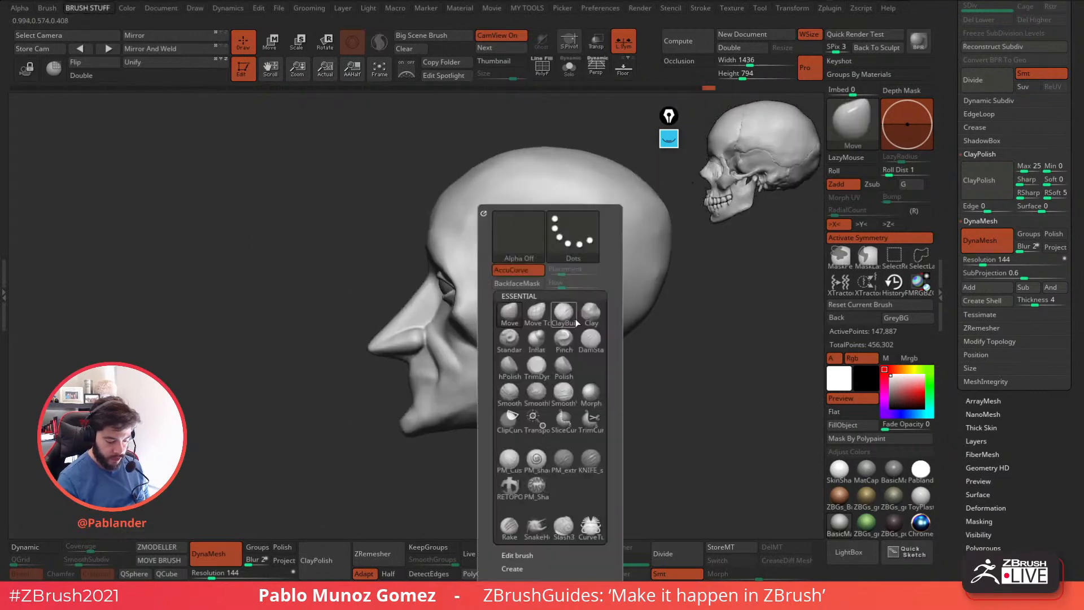
click(516, 456)
alt+right_drag(577, 403, 579, 374)
key(space)
drag(642, 302, 632, 302)
alt+right_drag(500, 323, 523, 327)
mouse_move(523, 327)
mouse_down()
mouse_move(471, 386)
mouse_move(452, 391)
mouse_up()
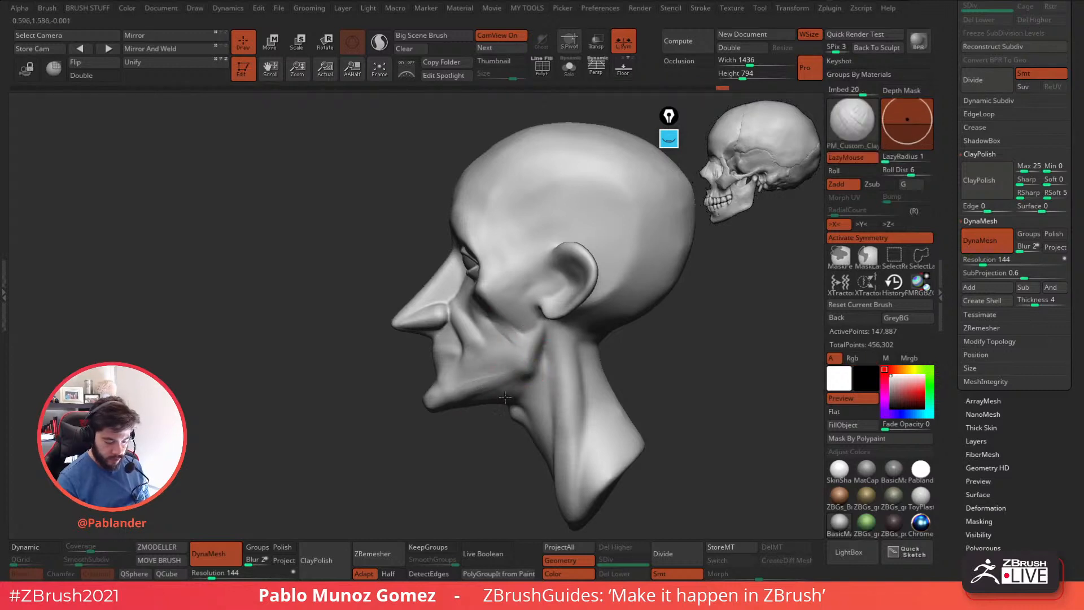
mouse_move(544, 331)
mouse_down()
mouse_move(546, 357)
mouse_move(467, 368)
mouse_up()
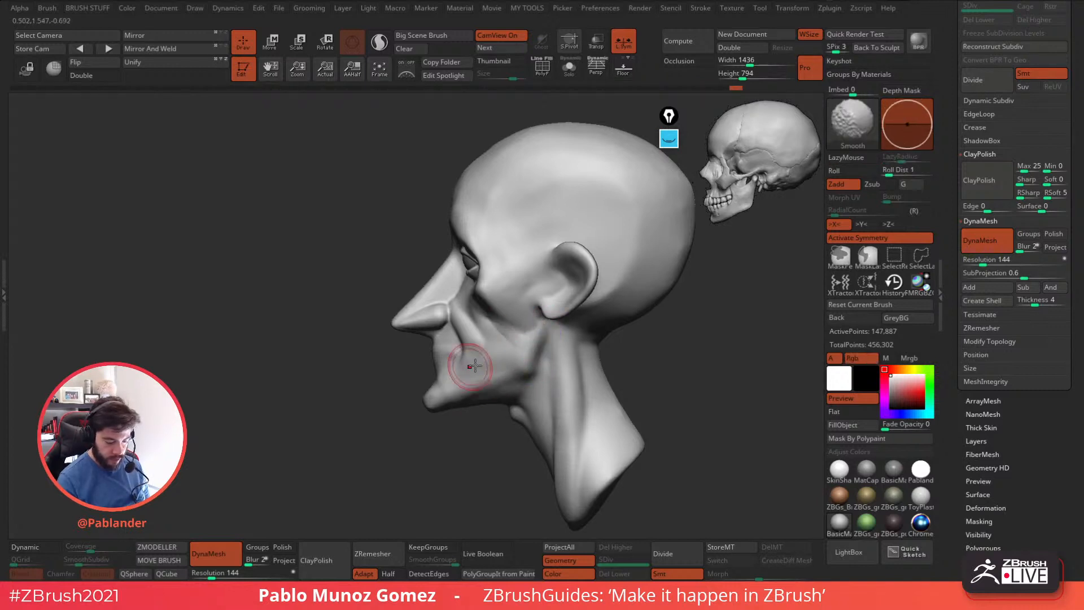
right_drag(467, 368, 542, 364)
shift+drag(462, 350, 463, 369)
mouse_move(463, 369)
right_down()
mouse_move(537, 359)
mouse_move(533, 319)
right_up()
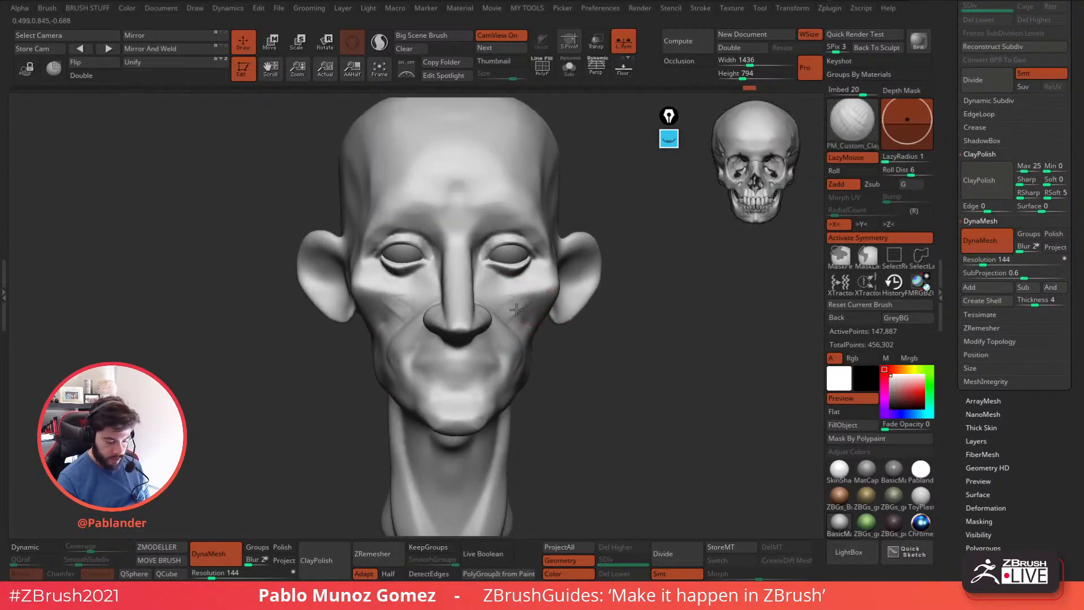
Define the underside of the cheekbone with clay strokes and smooth them toward the side of the nose.
right_drag(499, 306, 382, 314)
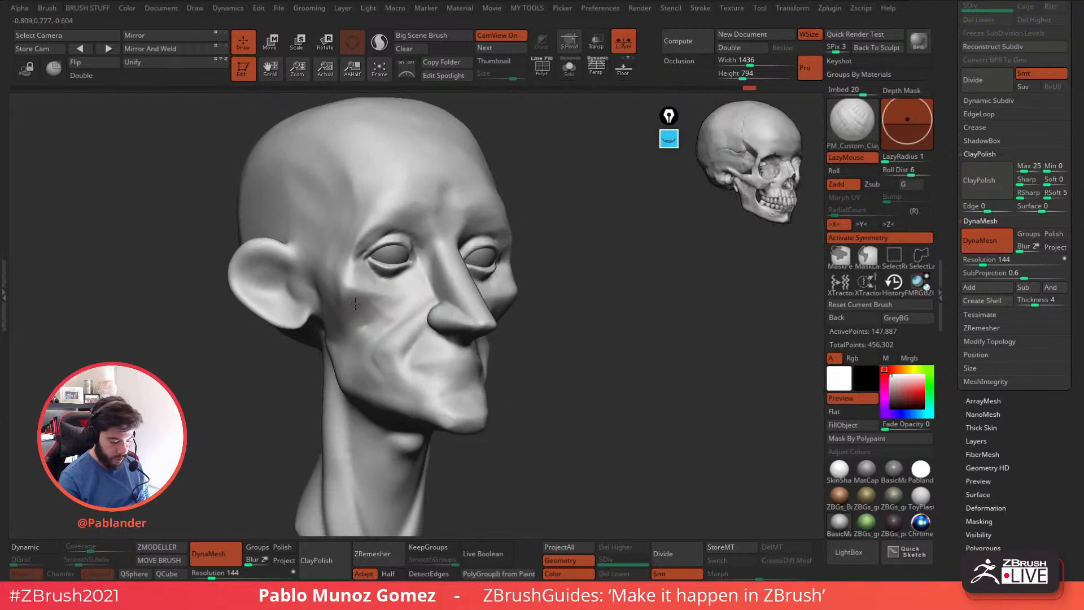
mouse_move(380, 311)
mouse_down()
mouse_move(366, 344)
mouse_move(347, 331)
mouse_move(356, 316)
mouse_up()
drag(361, 307, 342, 299)
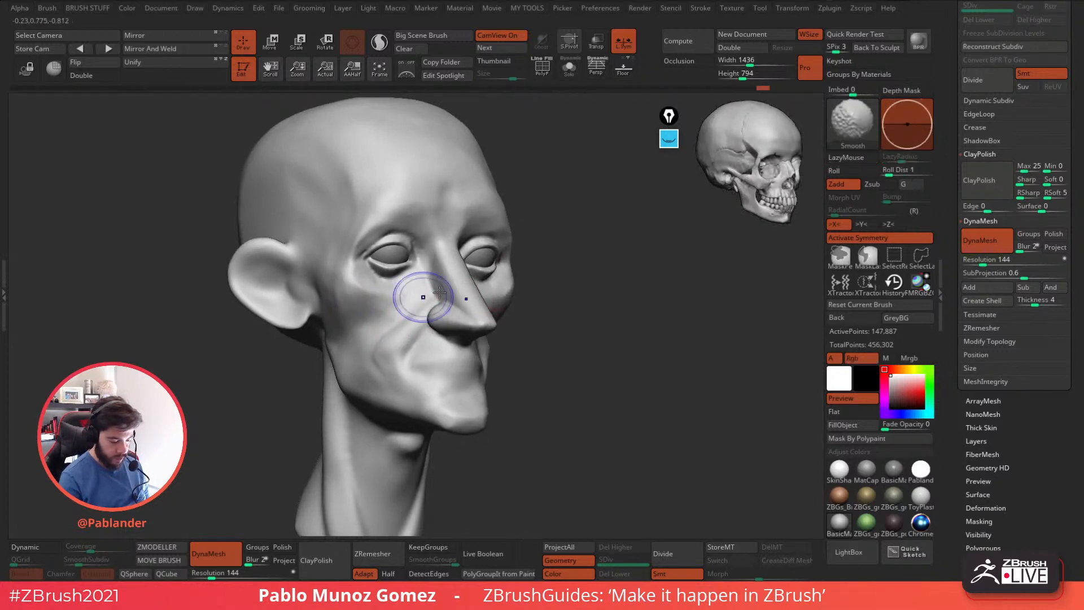
shift+right_drag(388, 307, 474, 302)
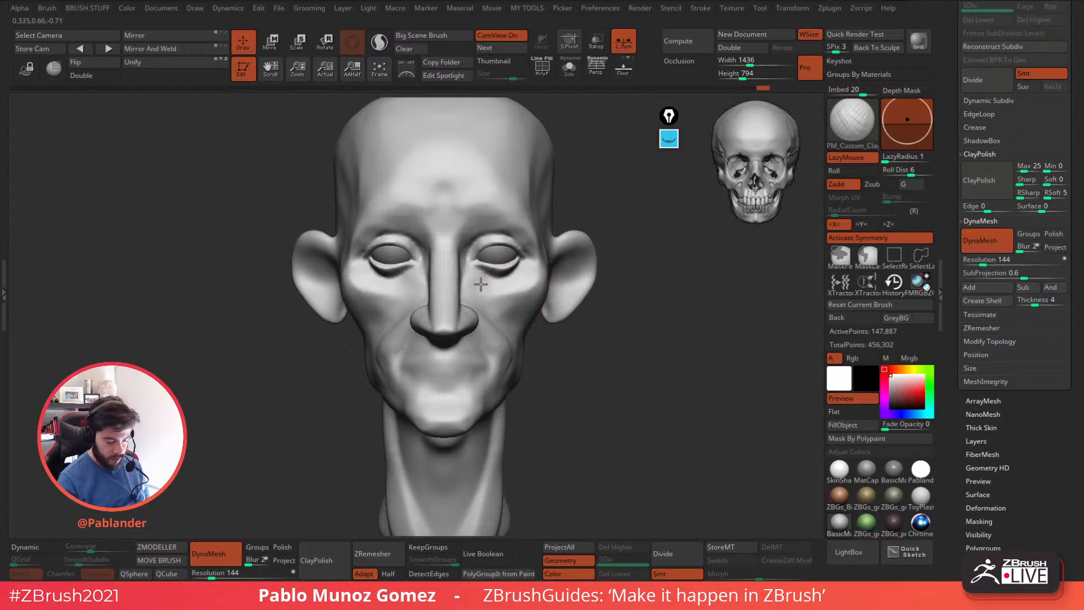
Build up the plane between the inner eye, the side of the nose and the upper cheek.
mouse_move(487, 254)
ctrl+right_down()
mouse_move(508, 288)
mouse_move(467, 293)
ctrl+right_up()
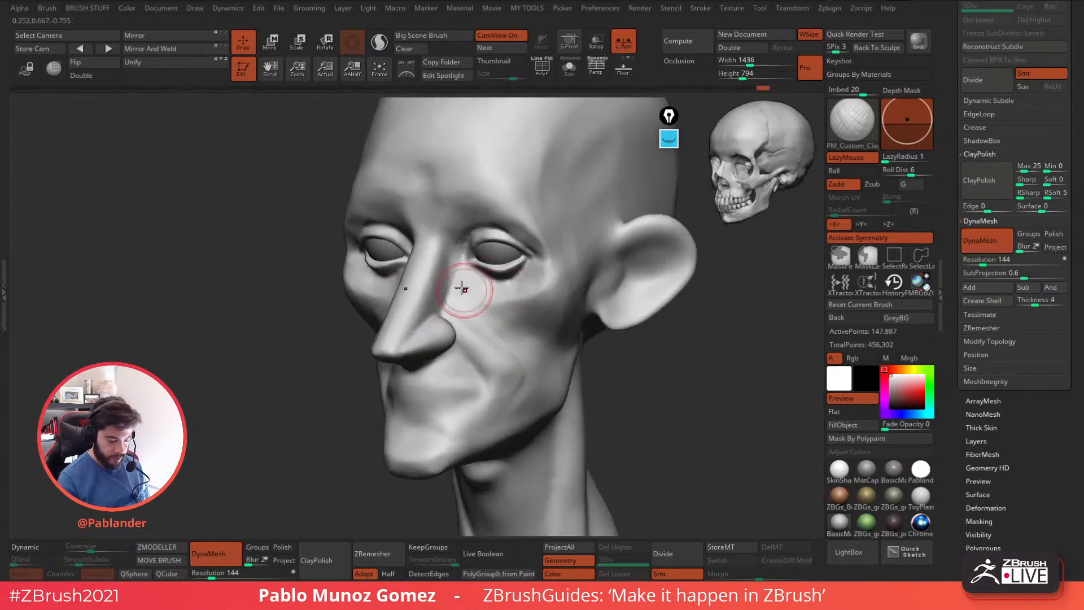
drag(442, 289, 440, 297)
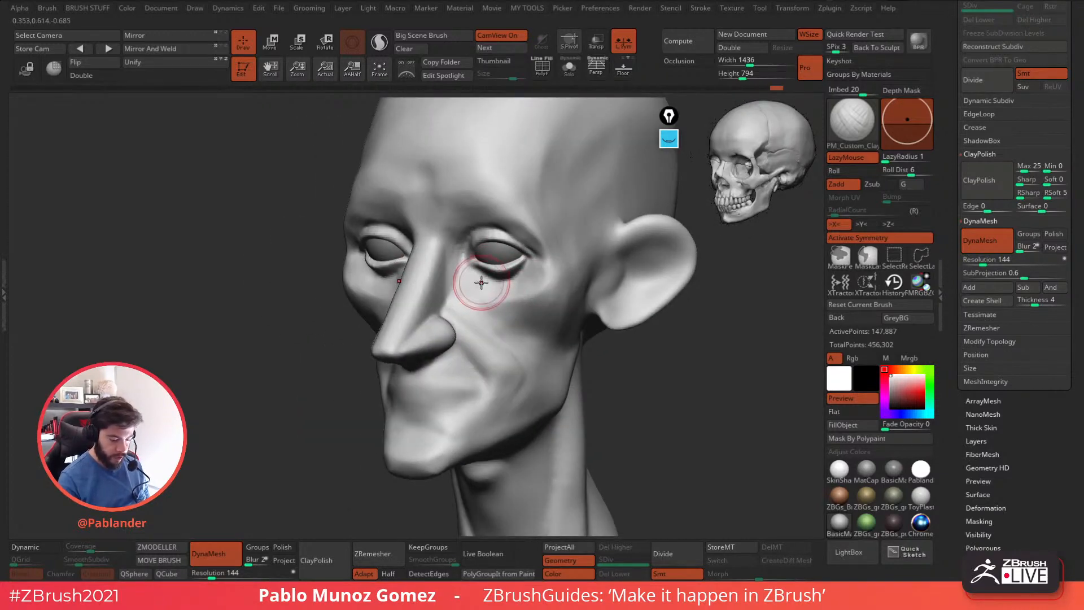
right_drag(480, 283, 456, 282)
drag(456, 254, 436, 293)
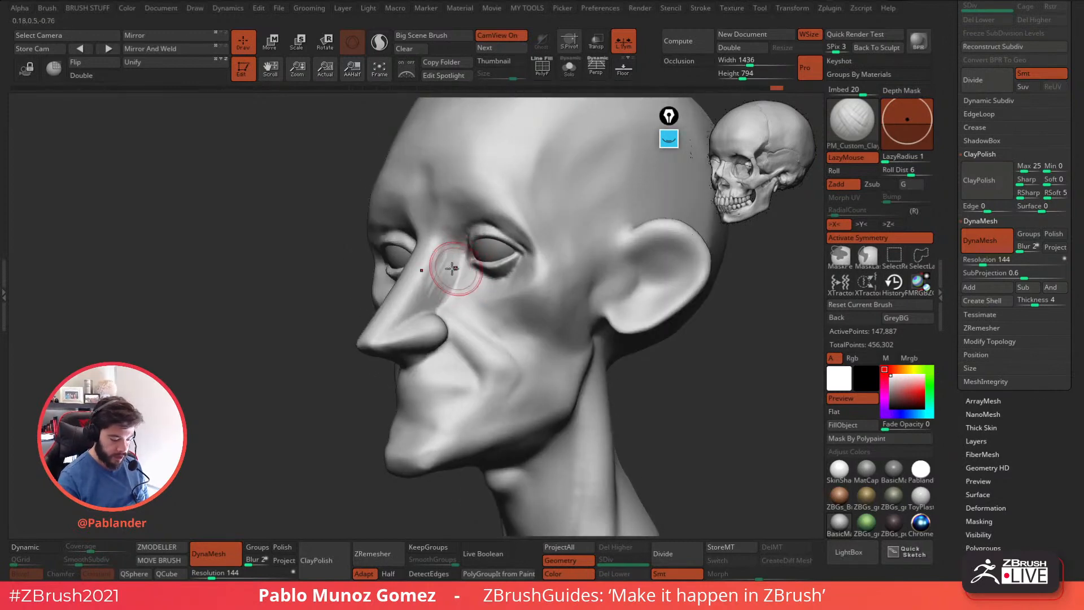
right_drag(445, 258, 496, 286)
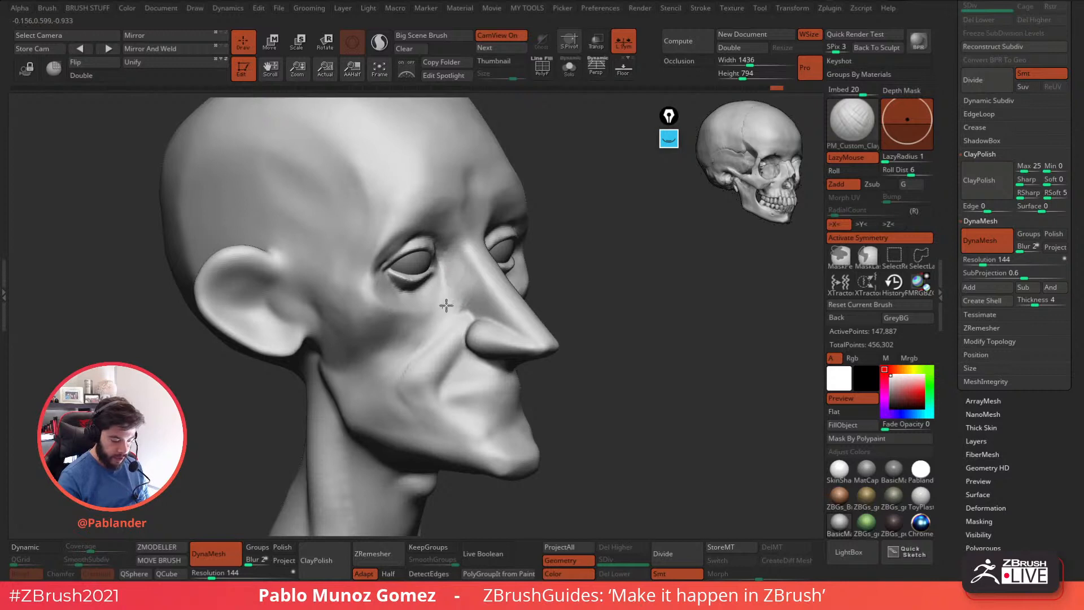
right_drag(574, 272, 596, 298)
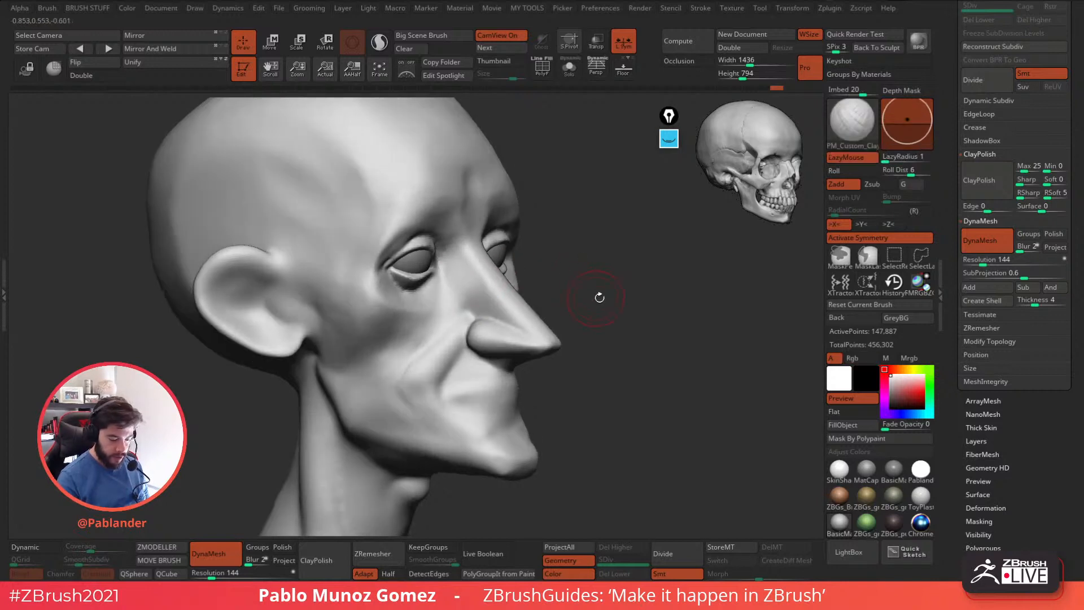
Try to carve the nasal bone edge across the bridge and down the side of the nose with DamStandard.
key(b)
key(d)
key(s)
mouse_move(507, 287)
mouse_down()
mouse_move(480, 287)
mouse_move(495, 279)
mouse_up()
mouse_move(571, 274)
mouse_down()
mouse_move(595, 274)
mouse_move(573, 274)
mouse_up()
mouse_move(494, 281)
mouse_down()
mouse_move(461, 333)
mouse_move(467, 362)
mouse_up()
drag(470, 304, 469, 360)
shift+drag(577, 252, 548, 258)
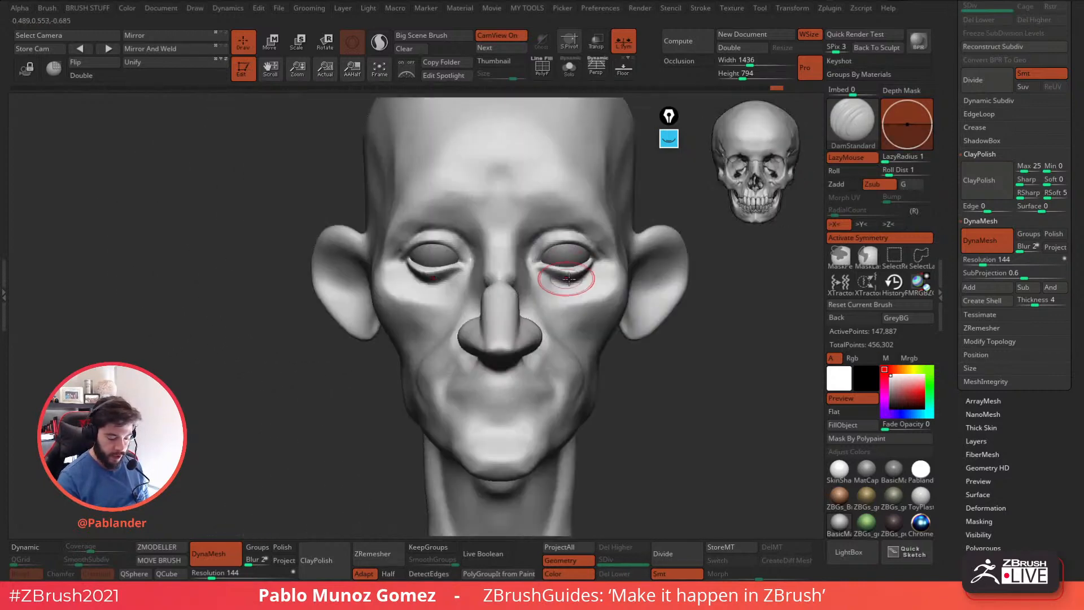
alt+right_drag(604, 292, 526, 307)
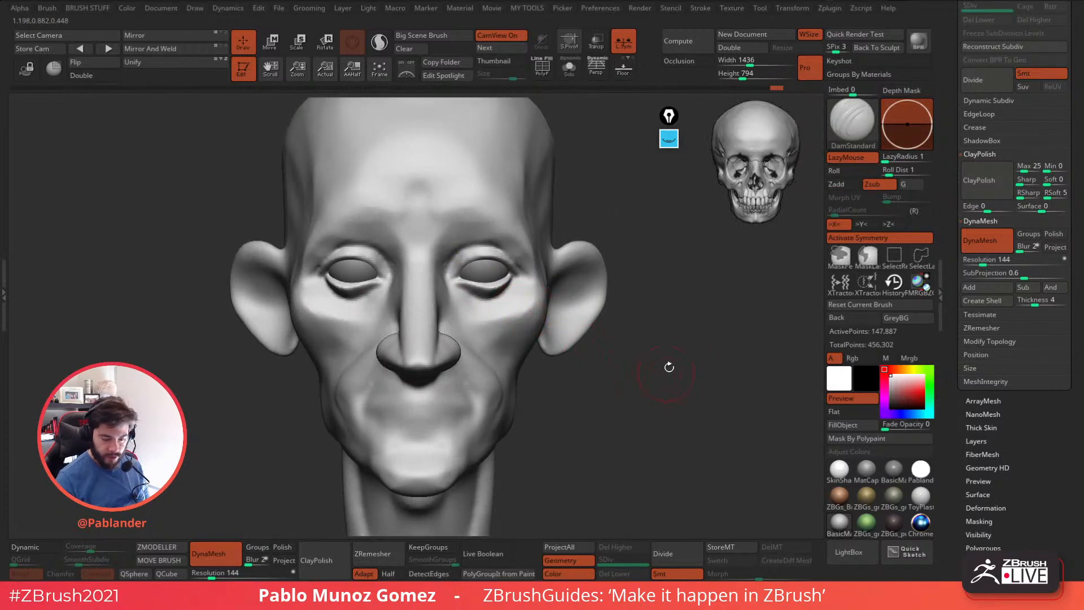
Set up the Standard brush for painting with LazyMouse off and a dark grey colour.
key(b)
key(s)
key(t)
click(855, 158)
drag(899, 381, 890, 394)
click(891, 375)
click(867, 422)
Paint the skull's eye socket areas dark grey around both eyes, undoing the stray strokes.
right_click(504, 294)
right_click(503, 296)
mouse_move(493, 294)
mouse_down()
mouse_move(469, 255)
mouse_move(513, 275)
mouse_move(465, 280)
mouse_move(500, 295)
mouse_up()
key(ctrl+z)
mouse_move(478, 247)
mouse_down()
mouse_move(463, 292)
mouse_move(511, 240)
mouse_move(465, 247)
mouse_move(495, 266)
mouse_move(456, 292)
mouse_up()
mouse_move(333, 254)
mouse_down()
mouse_move(321, 272)
mouse_move(327, 291)
mouse_up()
key(ctrl+z)
mouse_move(332, 243)
mouse_down()
mouse_move(313, 282)
mouse_move(349, 306)
mouse_up()
key(ctrl+z)
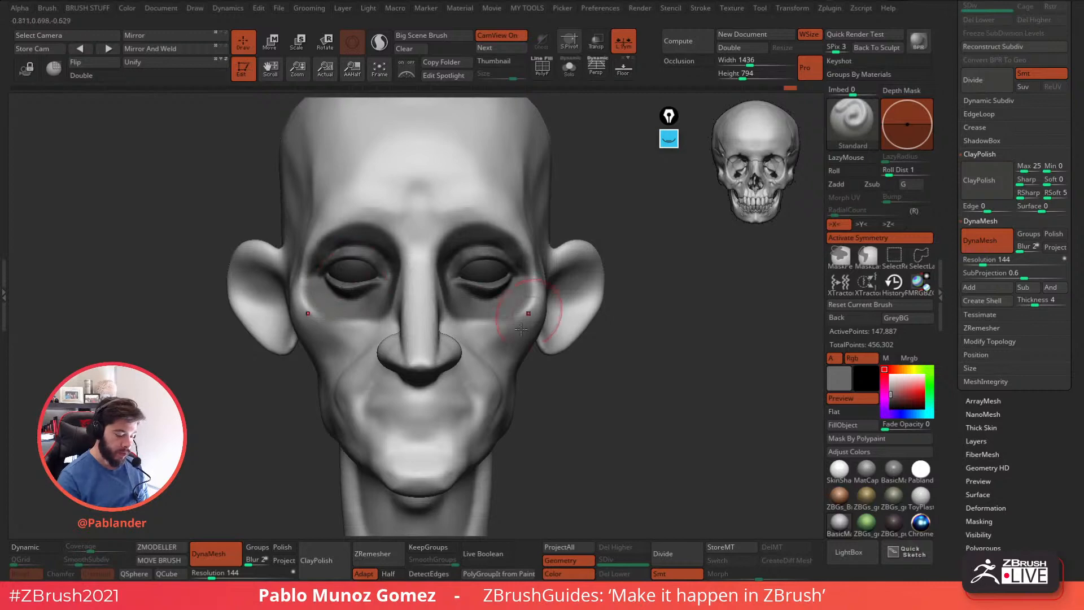
Paint the nasal cavity area dark grey over the lower nose, refining its edge in profile and from above.
drag(421, 343, 420, 340)
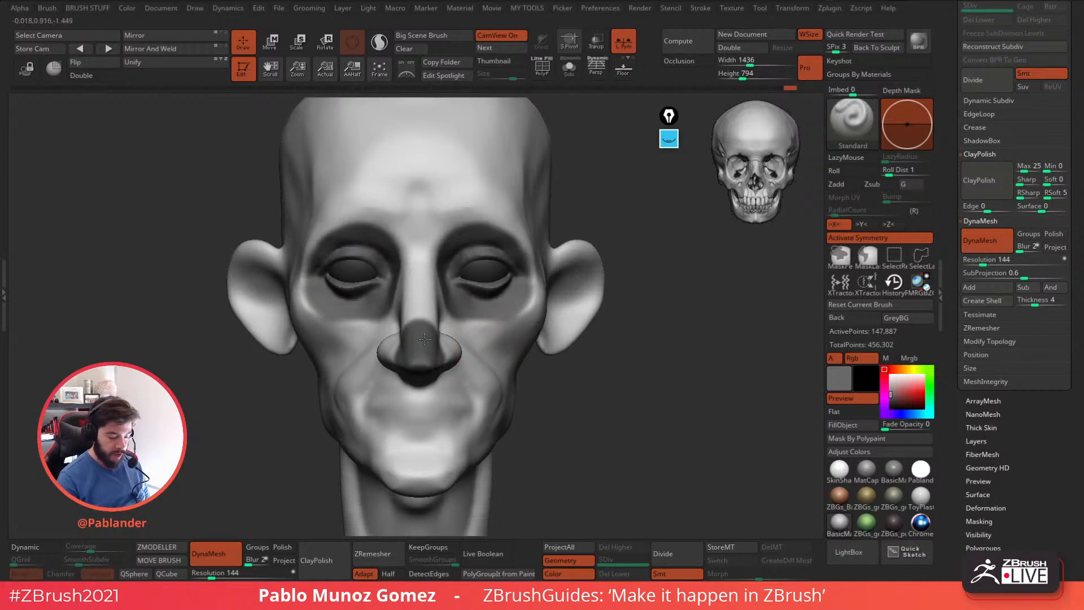
mouse_move(567, 347)
mouse_down()
mouse_move(632, 322)
mouse_move(610, 322)
mouse_up()
mouse_move(537, 299)
mouse_down()
mouse_move(531, 333)
mouse_move(545, 362)
mouse_up()
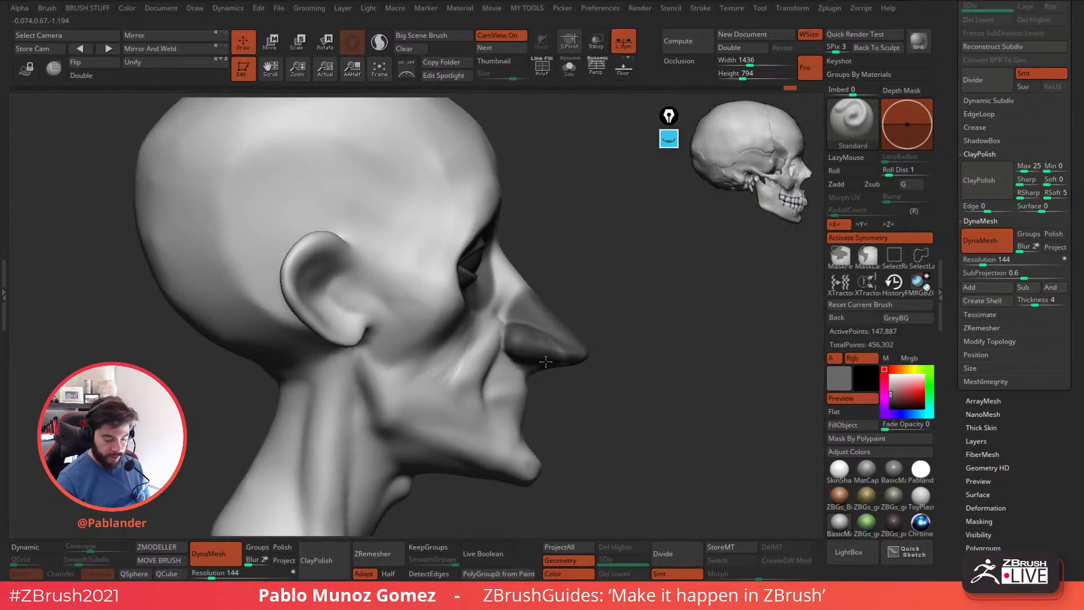
right_click(610, 276)
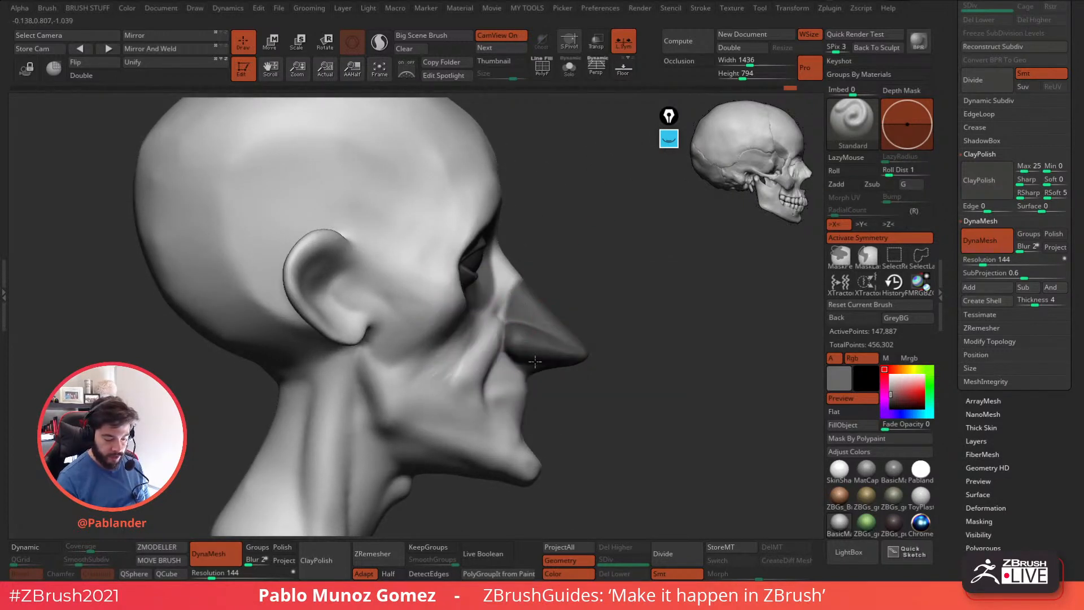
mouse_move(632, 374)
mouse_down()
mouse_move(653, 377)
mouse_move(643, 353)
mouse_move(665, 360)
mouse_move(647, 355)
mouse_up()
alt+right_drag(662, 365, 619, 372)
right_drag(517, 277, 517, 314)
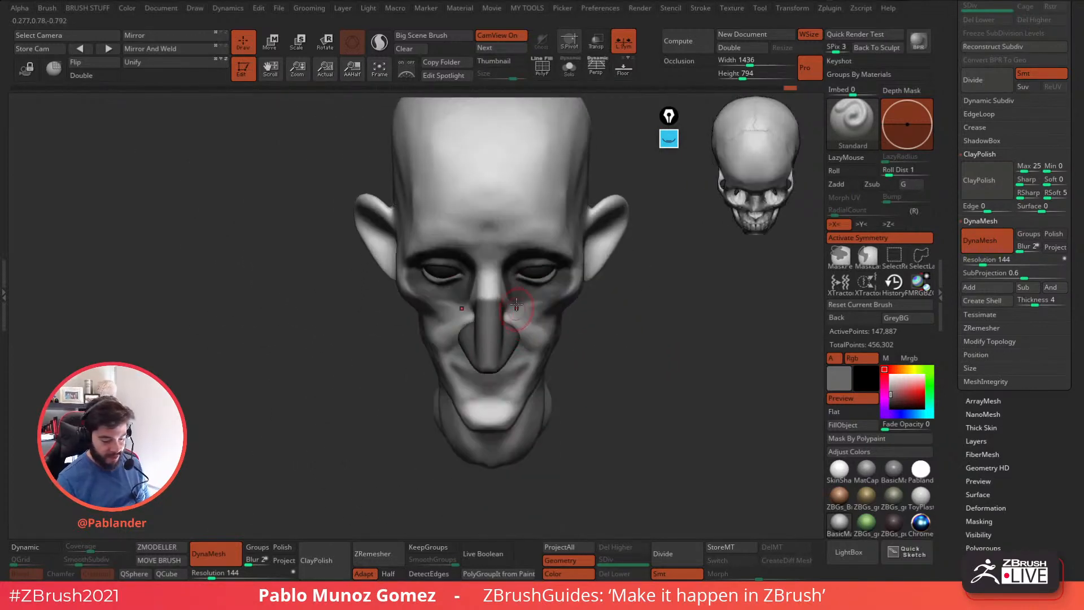
mouse_move(632, 342)
mouse_down()
mouse_move(637, 307)
mouse_move(655, 333)
mouse_up()
mouse_move(652, 375)
mouse_down()
mouse_move(639, 372)
mouse_move(673, 369)
mouse_up()
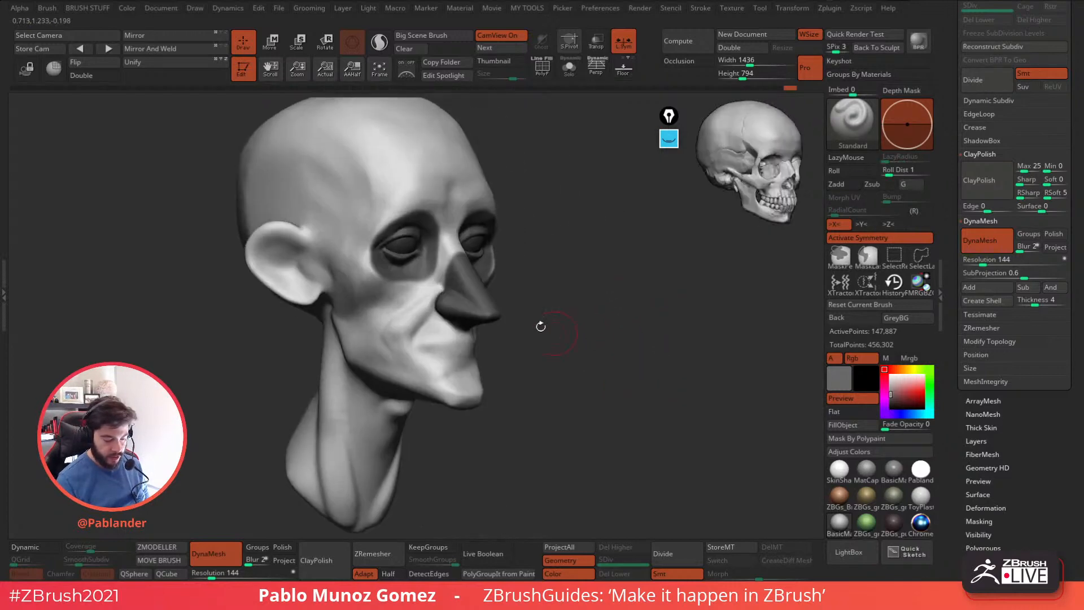
Reshape the nose bridge and the side of the nose with a resized Move brush from the front and in profile.
key(space)
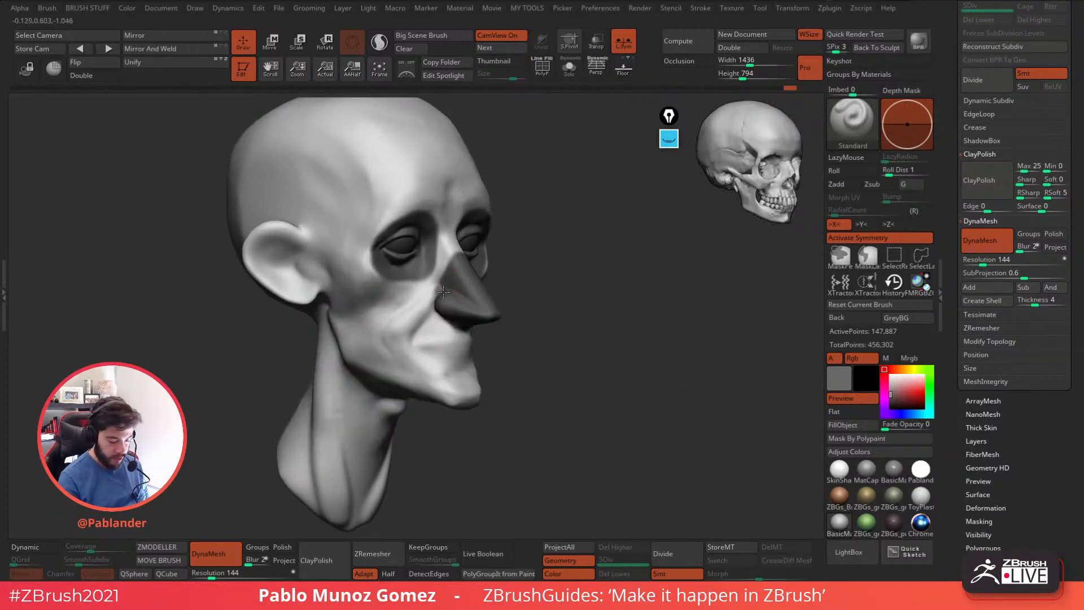
mouse_move(603, 320)
shift+mouse_down()
mouse_move(578, 322)
mouse_move(630, 373)
mouse_move(623, 357)
shift+mouse_up()
key(space)
click(590, 316)
key(space)
mouse_move(585, 305)
mouse_down()
mouse_move(598, 306)
mouse_move(595, 349)
mouse_up()
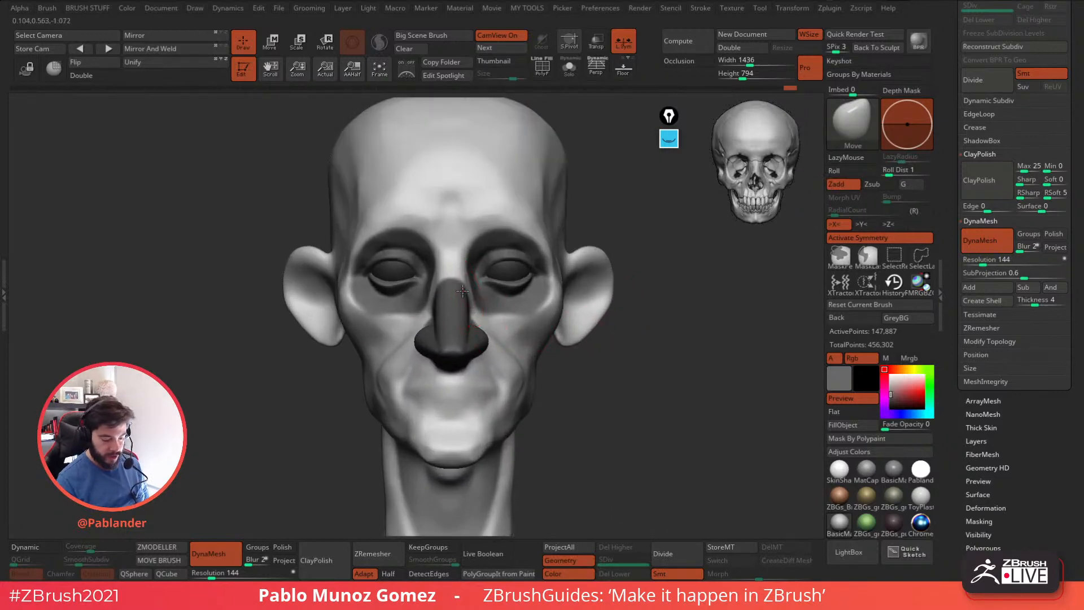
right_drag(460, 285, 447, 284)
drag(766, 188, 717, 249)
mouse_move(617, 310)
mouse_down()
mouse_move(607, 266)
mouse_move(564, 283)
mouse_move(523, 288)
mouse_move(521, 277)
mouse_up()
key(space)
drag(521, 275, 528, 275)
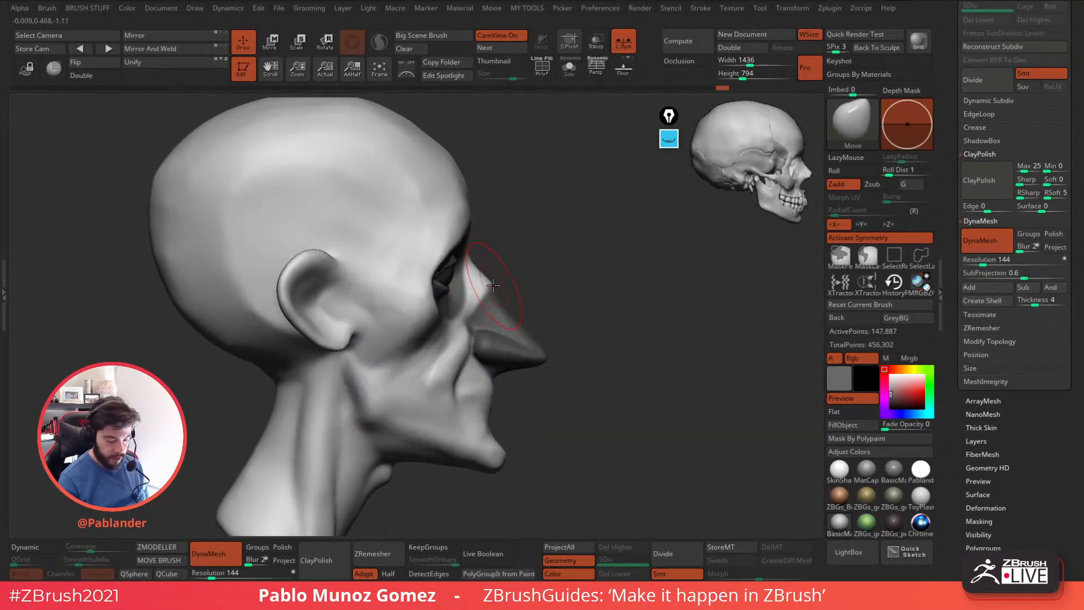
key(space)
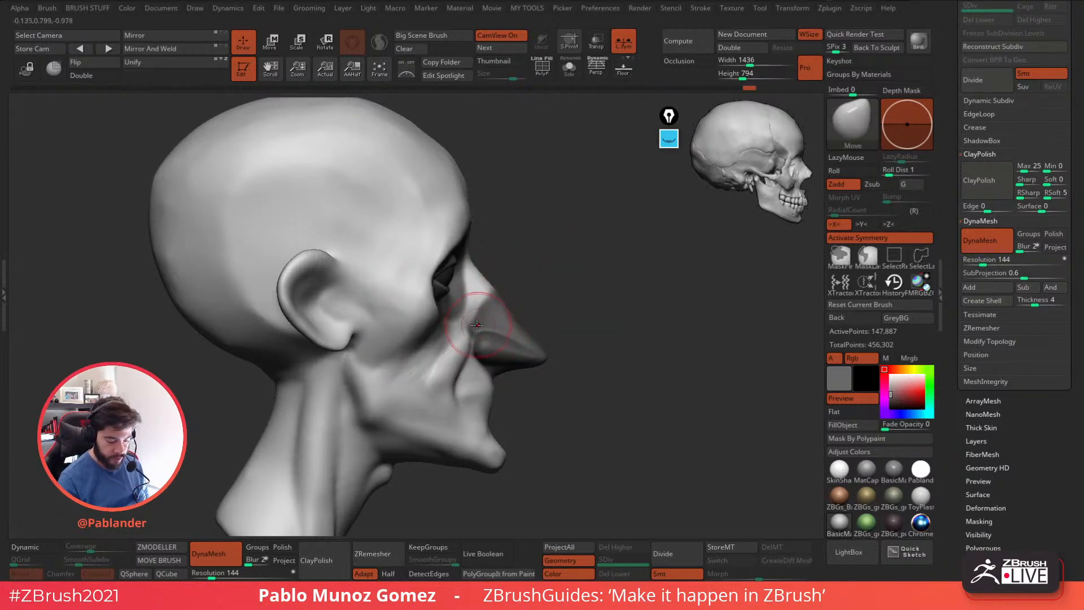
shift+drag(543, 303, 511, 306)
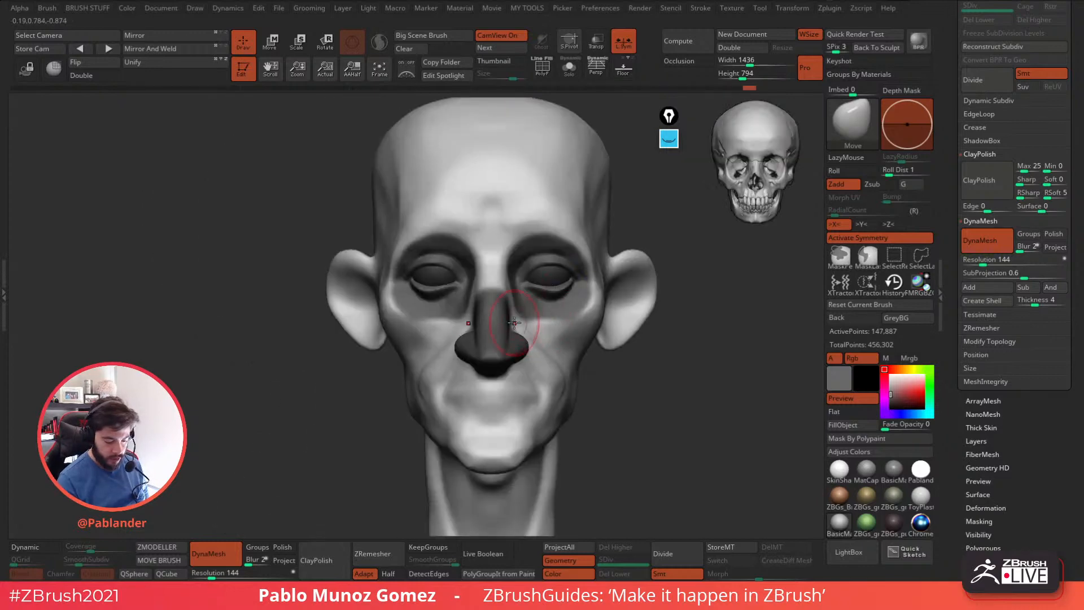
Build up the side of the nose bridge and inner eye socket rim with a resized PM_Custom_ClayBuildup brush.
key(space)
click(511, 459)
mouse_move(693, 315)
mouse_down()
mouse_move(729, 318)
mouse_move(751, 350)
mouse_up()
key(space)
drag(500, 309, 490, 308)
mouse_move(497, 310)
ctrl+right_down()
mouse_move(512, 325)
mouse_move(481, 286)
ctrl+right_up()
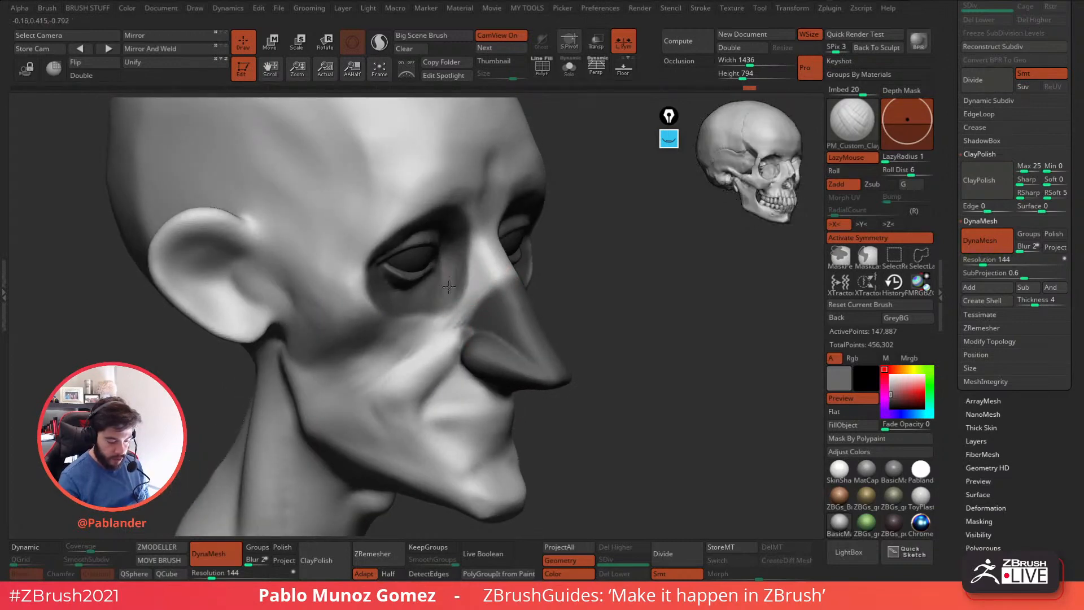
right_drag(460, 265, 468, 259)
Build up the inner and lower parts of the eye sockets from several angles with the PM_Custom_ClayBuildup brush.
right_drag(576, 249, 458, 276)
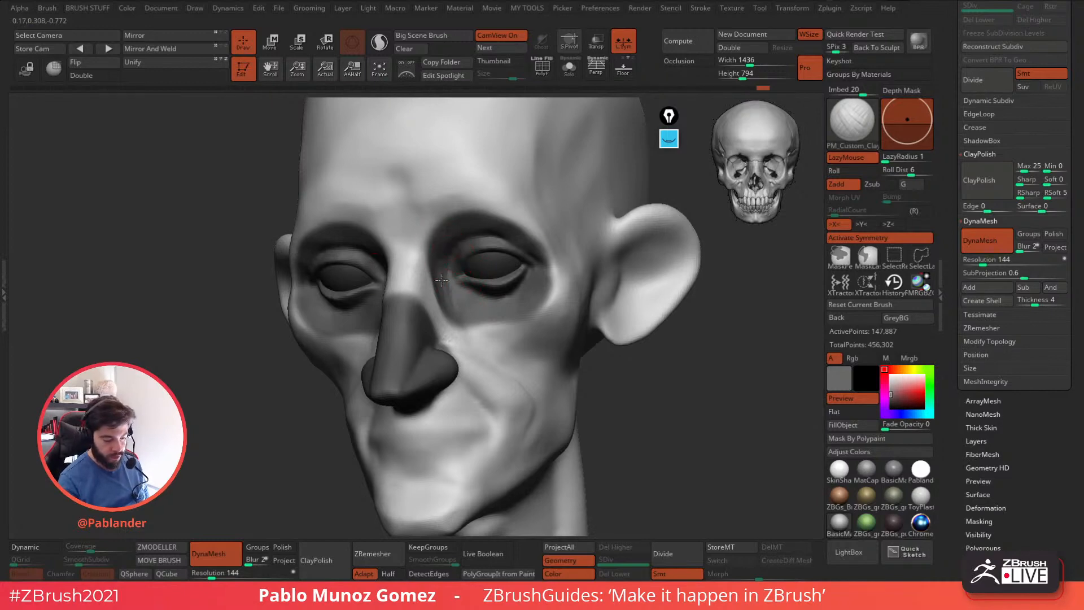
mouse_move(472, 313)
right_down()
mouse_move(438, 296)
mouse_move(486, 300)
right_up()
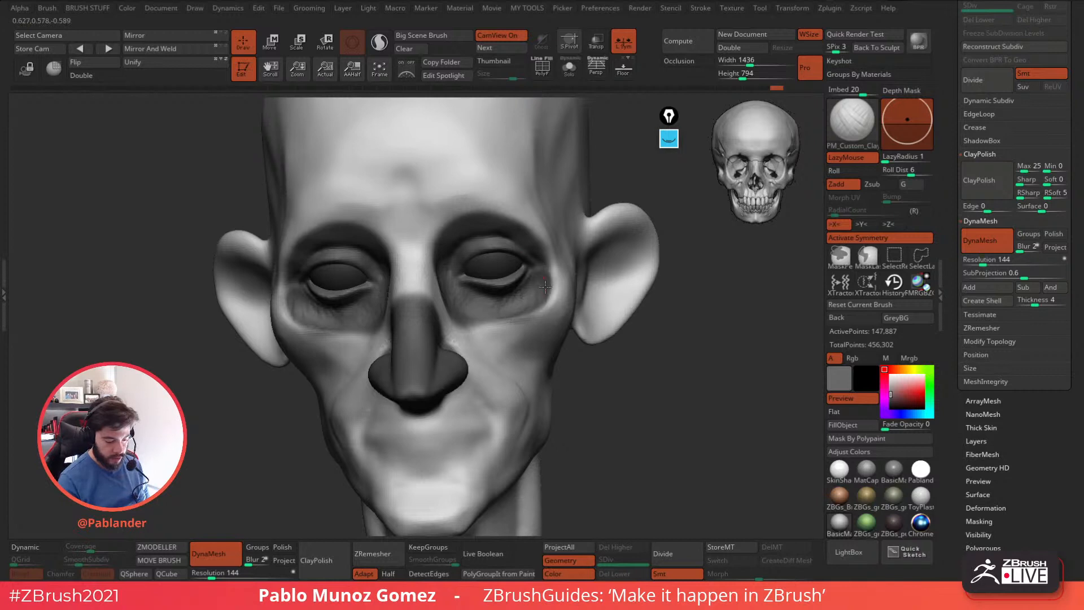
right_drag(488, 289, 471, 267)
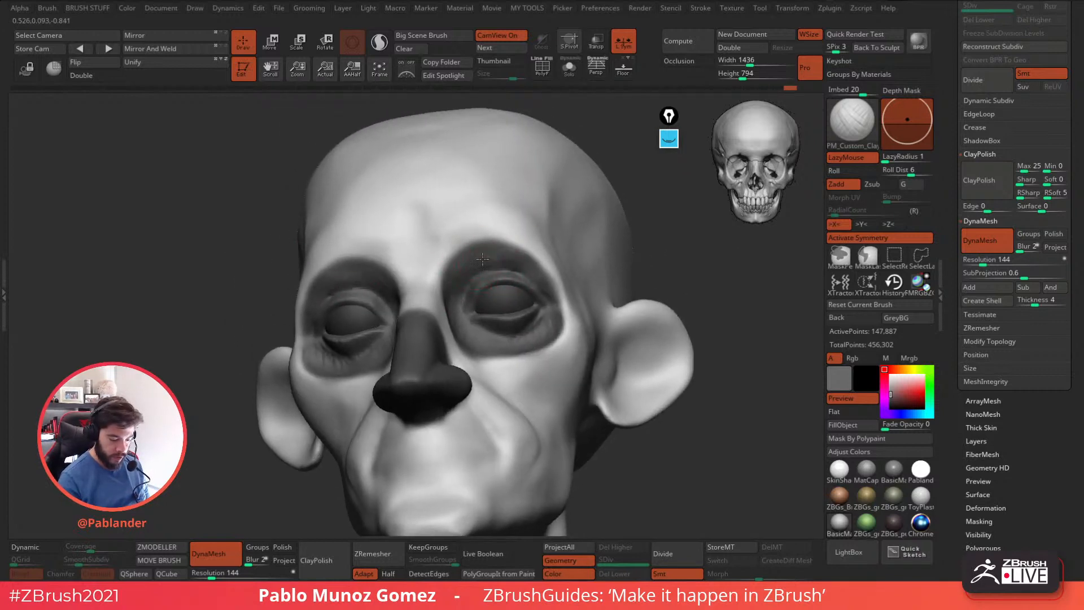
mouse_move(528, 276)
right_down()
mouse_move(544, 283)
mouse_move(496, 251)
mouse_move(508, 269)
right_up()
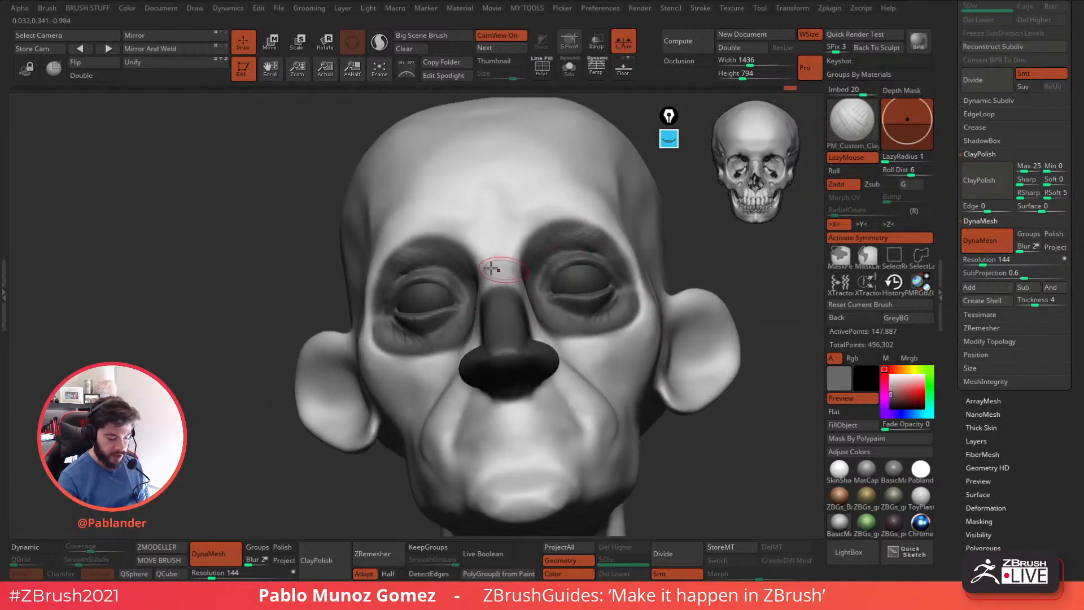
mouse_move(391, 265)
right_down()
mouse_move(399, 274)
mouse_move(424, 256)
mouse_move(448, 333)
mouse_move(435, 315)
right_up()
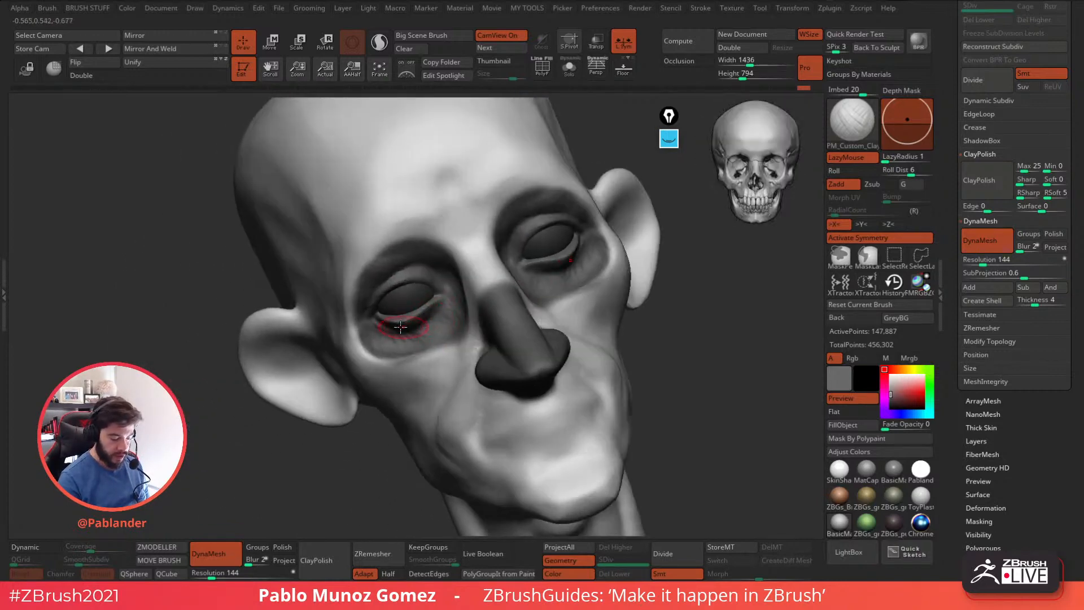
mouse_move(571, 259)
right_down()
mouse_move(446, 323)
mouse_move(450, 306)
right_up()
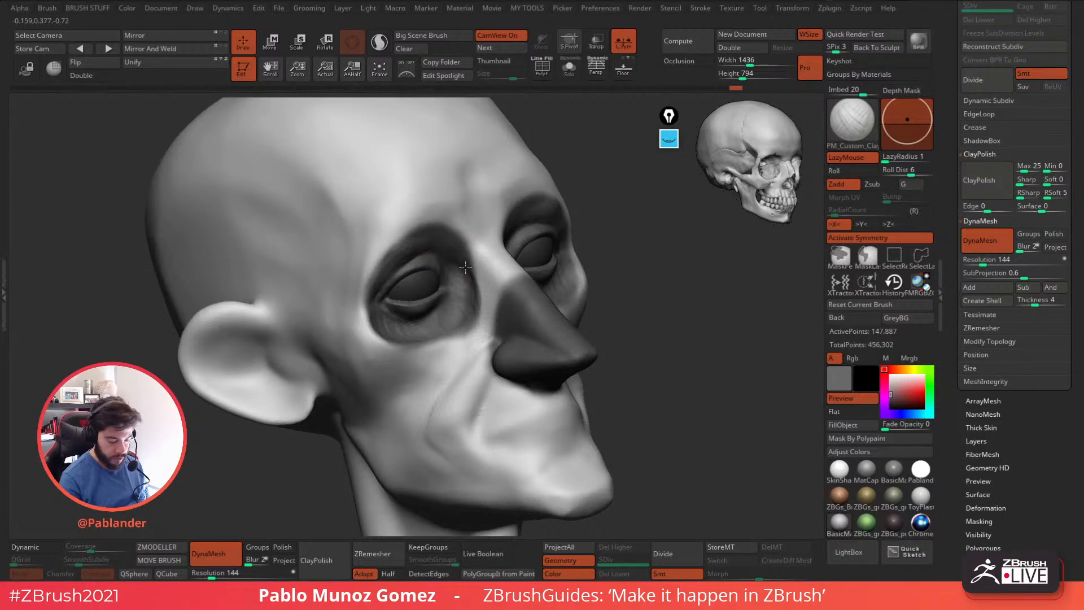
Sculpt the brow ridge above the eye sockets with a resized ClayBuildup brush and blend it into the forehead.
right_drag(510, 309, 506, 222)
drag(439, 209, 449, 209)
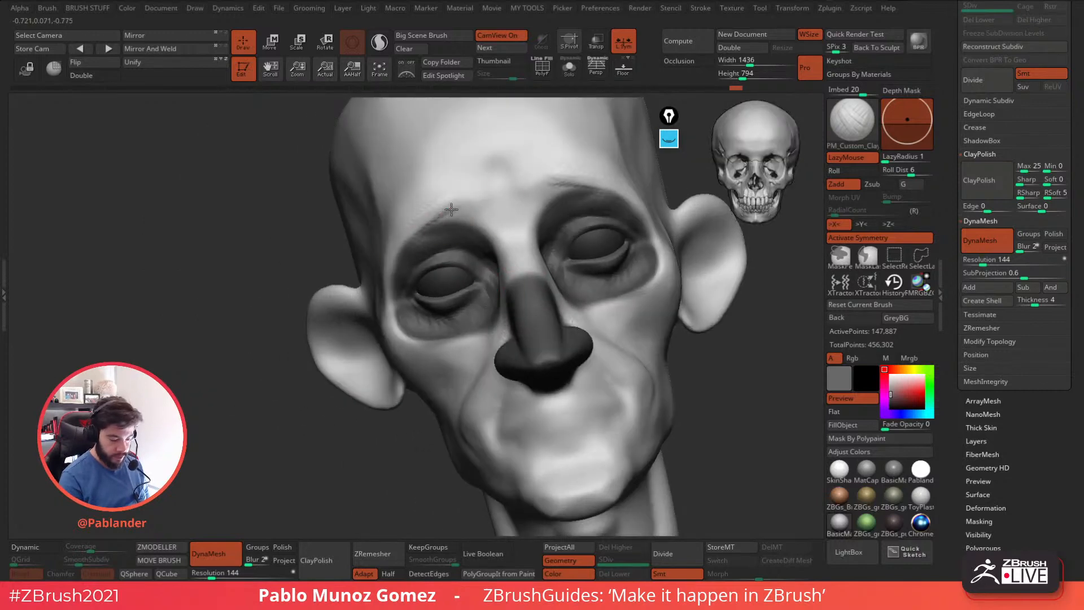
key(s)
mouse_move(568, 184)
shift+right_down()
mouse_move(563, 231)
mouse_move(485, 261)
shift+right_up()
mouse_move(550, 260)
mouse_down()
mouse_move(549, 226)
mouse_move(553, 266)
mouse_up()
right_drag(587, 223, 550, 232)
drag(517, 203, 504, 230)
right_drag(504, 230, 497, 223)
mouse_move(497, 192)
mouse_down()
mouse_move(501, 240)
mouse_move(487, 271)
mouse_move(497, 294)
mouse_move(524, 227)
mouse_up()
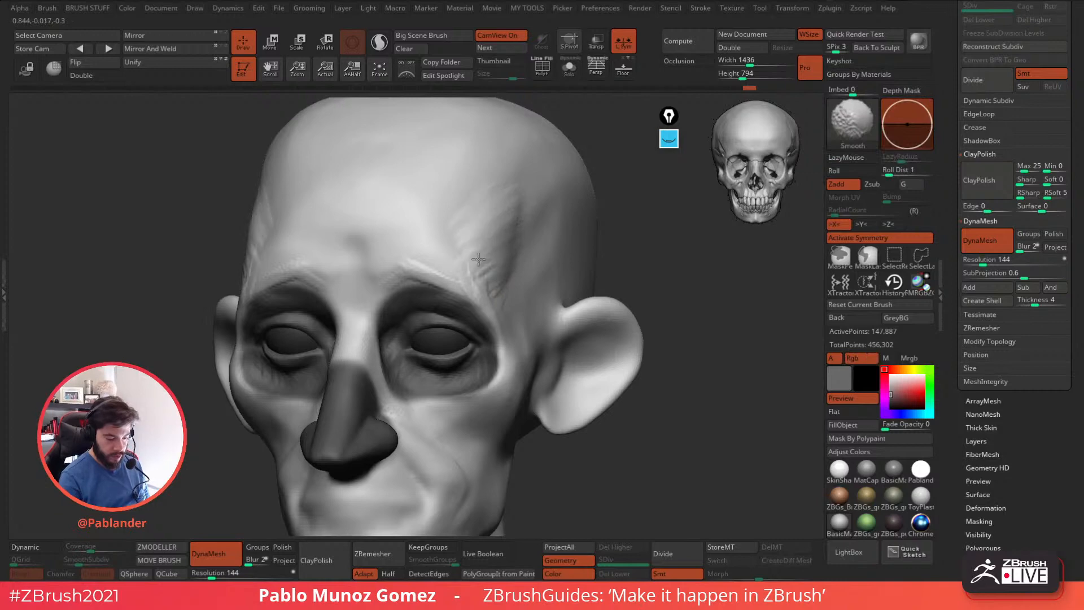
Shape the temple planes at the sides of the forehead and smooth the rough strokes.
shift+drag(469, 253, 486, 271)
alt+right_drag(501, 286, 546, 240)
shift+drag(442, 237, 489, 218)
mouse_move(553, 223)
right_down()
mouse_move(572, 221)
mouse_move(560, 220)
right_up()
mouse_move(502, 185)
alt+right_down()
mouse_move(520, 216)
mouse_move(484, 222)
alt+right_up()
mouse_move(510, 189)
mouse_down()
mouse_move(524, 241)
mouse_move(556, 221)
mouse_move(506, 189)
mouse_move(591, 232)
mouse_up()
right_drag(593, 232, 547, 227)
mouse_move(572, 176)
shift+mouse_down()
mouse_move(537, 261)
mouse_move(545, 273)
shift+mouse_up()
right_drag(545, 274, 593, 261)
Adjust the brush and refine the inner brow, the area between the brows and the upper eye socket rim.
key(space)
drag(570, 261, 564, 261)
right_drag(582, 265, 545, 336)
right_drag(400, 350, 448, 354)
mouse_move(383, 368)
mouse_down()
mouse_move(375, 346)
mouse_move(390, 341)
mouse_up()
mouse_move(397, 358)
right_down()
mouse_move(508, 310)
mouse_move(535, 247)
right_up()
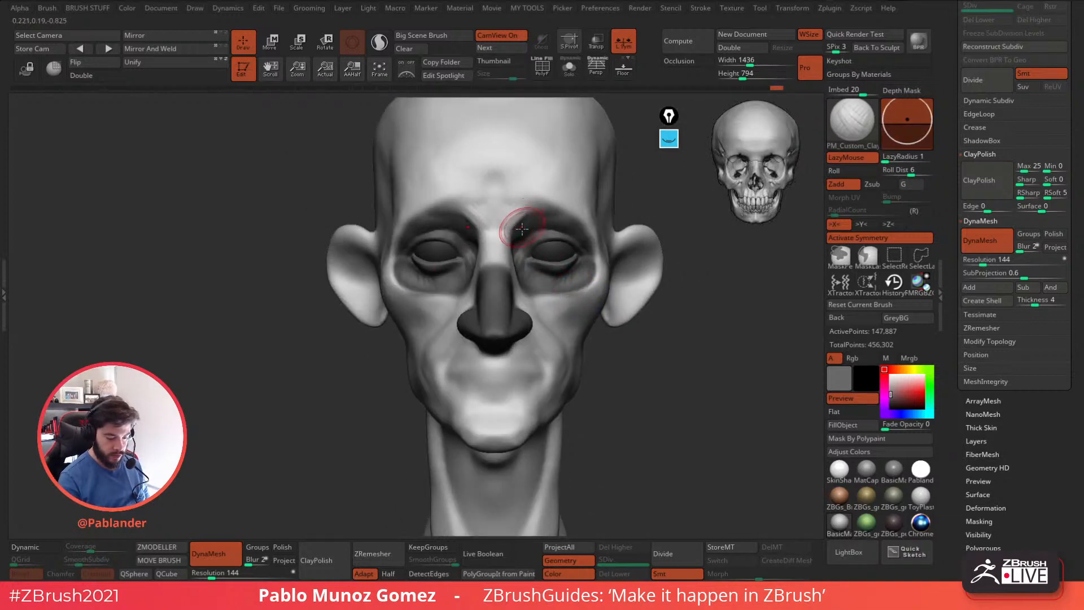
right_drag(523, 226, 533, 230)
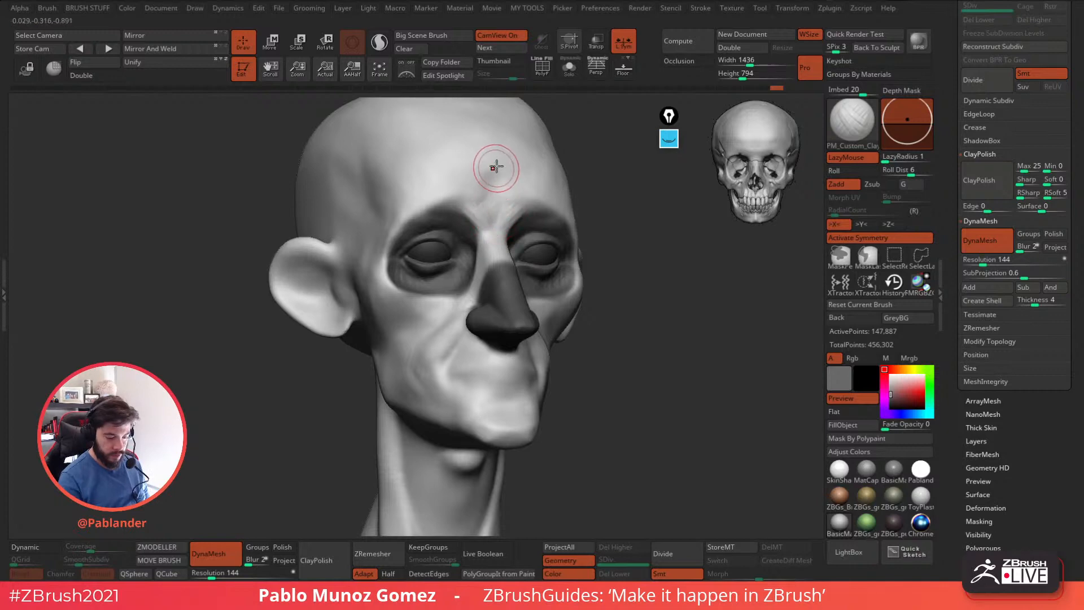
mouse_move(491, 194)
right_down()
mouse_move(514, 221)
mouse_move(467, 263)
mouse_move(476, 299)
right_up()
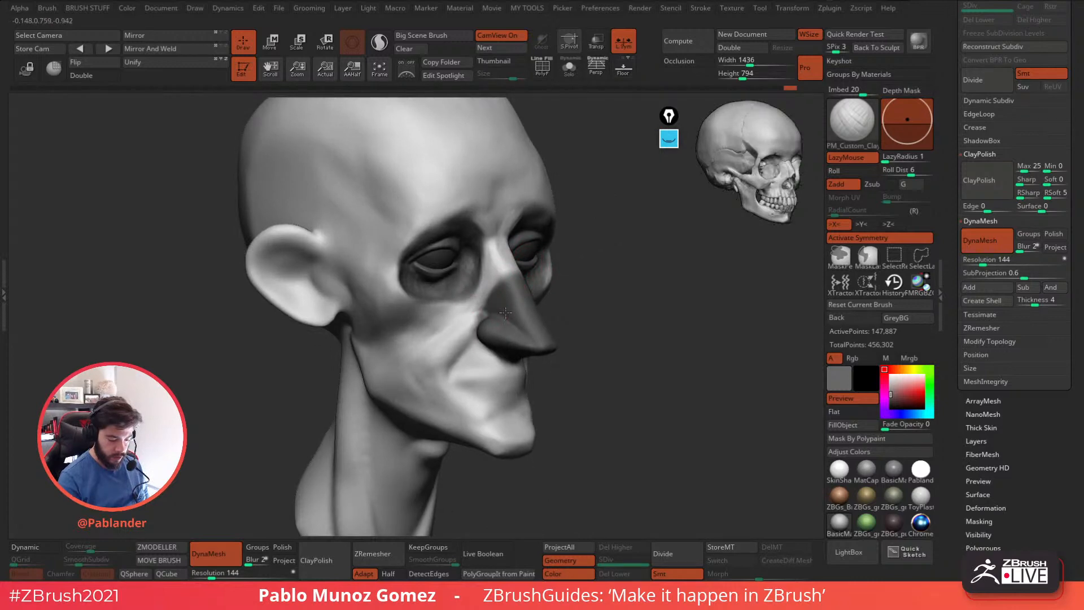
mouse_move(503, 308)
right_down()
mouse_move(529, 270)
mouse_move(497, 299)
right_up()
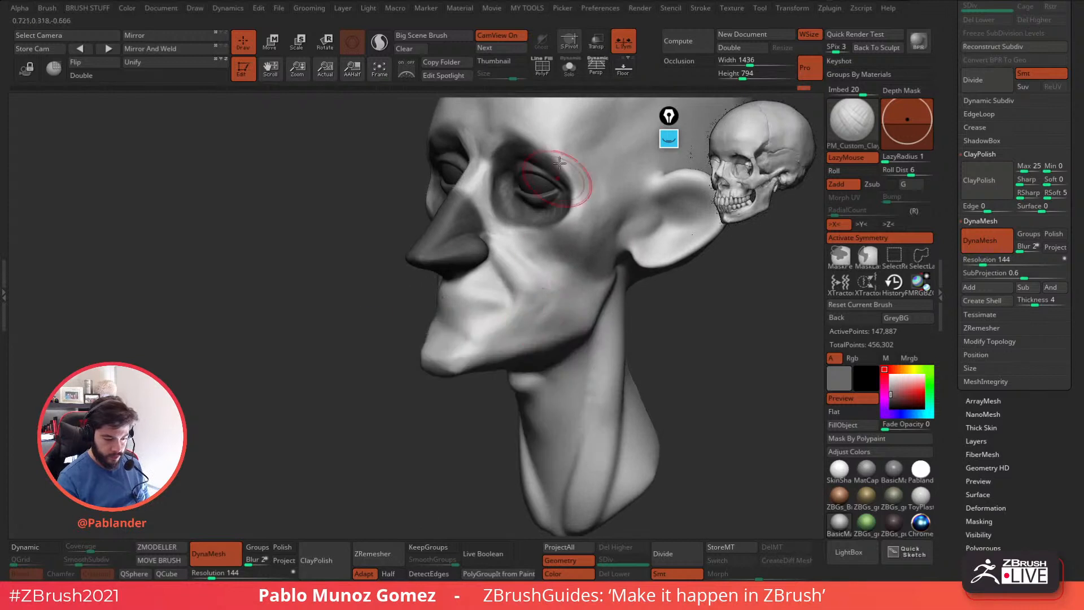
Turn on perspective and sculpt the hollow beneath the cheekbone from the side view.
click(597, 69)
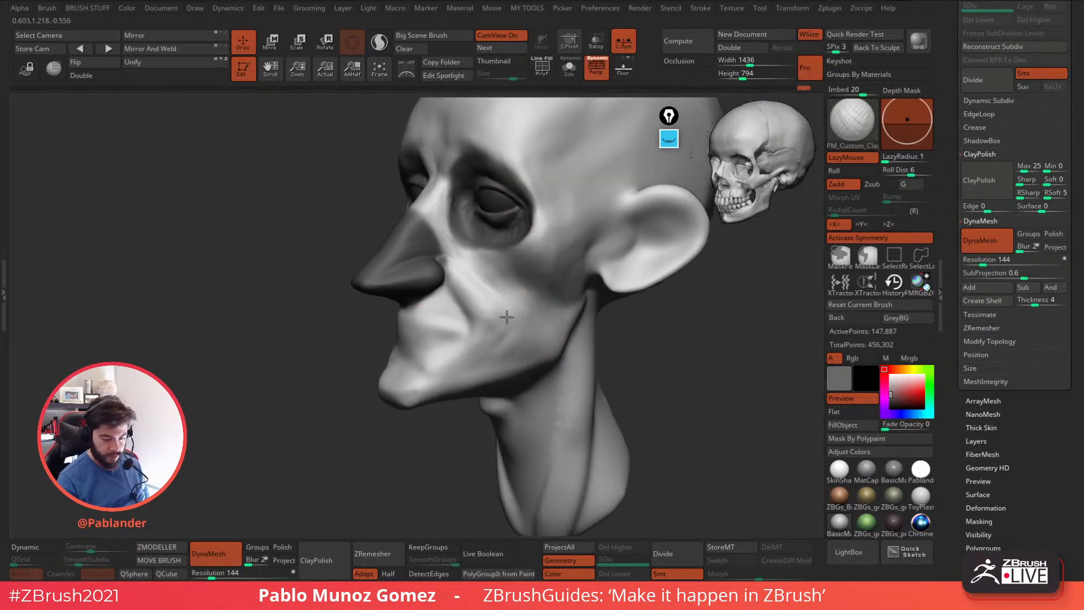
right_drag(510, 304, 497, 307)
drag(496, 301, 479, 287)
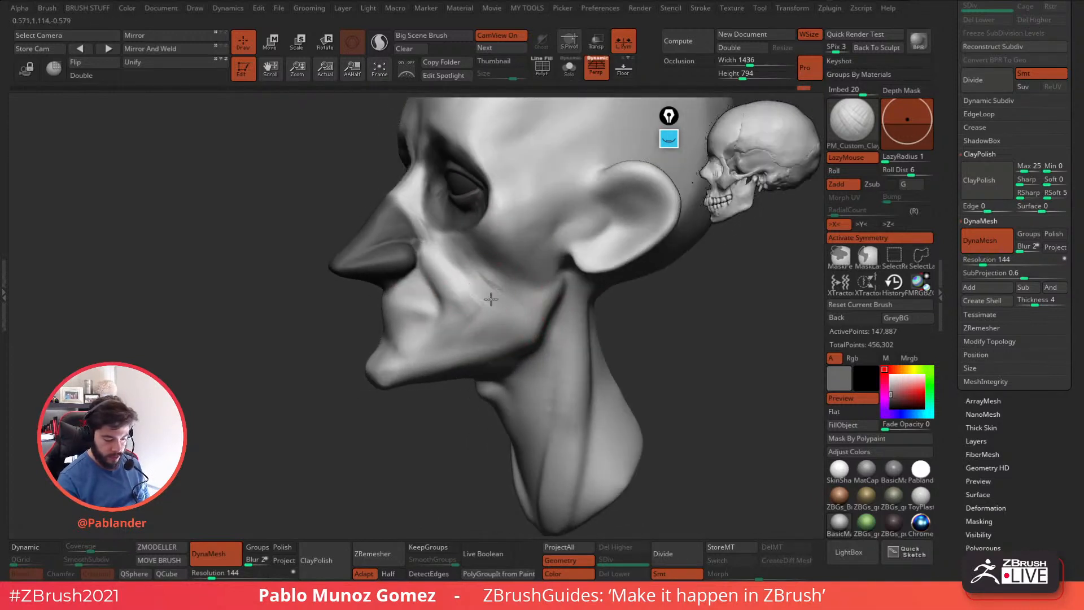
right_drag(510, 284, 501, 329)
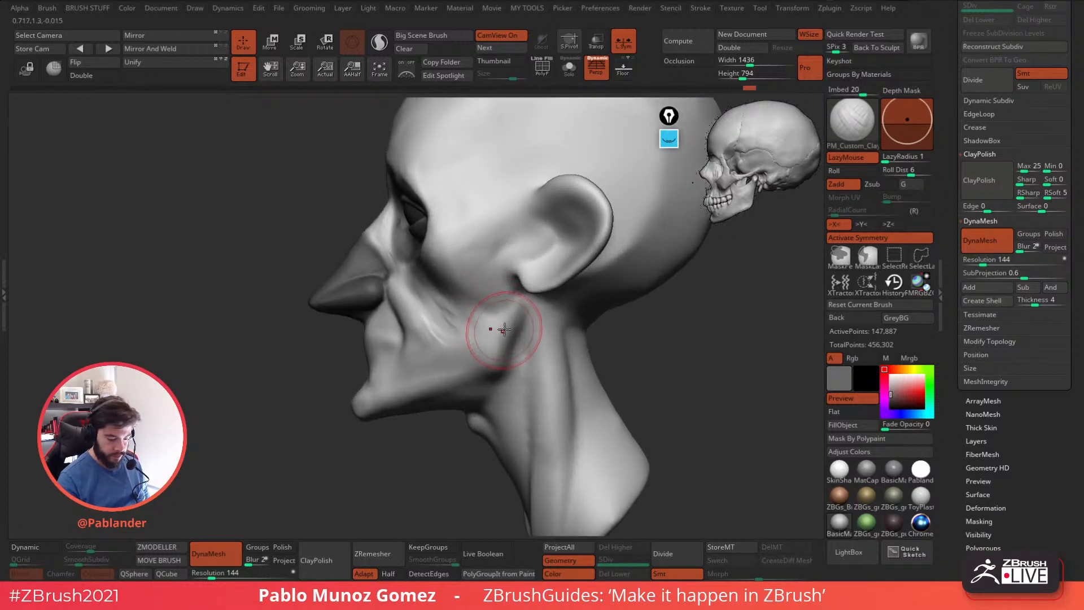
mouse_move(444, 309)
mouse_down()
mouse_move(467, 324)
mouse_move(449, 321)
mouse_up()
mouse_move(448, 286)
right_down()
mouse_move(464, 279)
mouse_move(429, 286)
right_up()
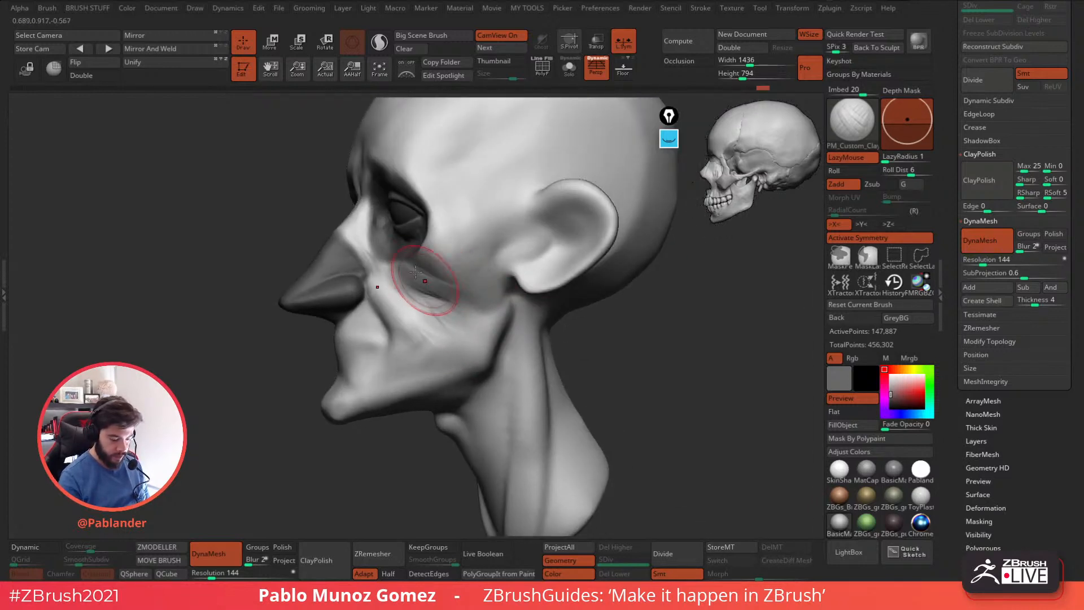
shift+drag(427, 270, 444, 289)
right_click(421, 274)
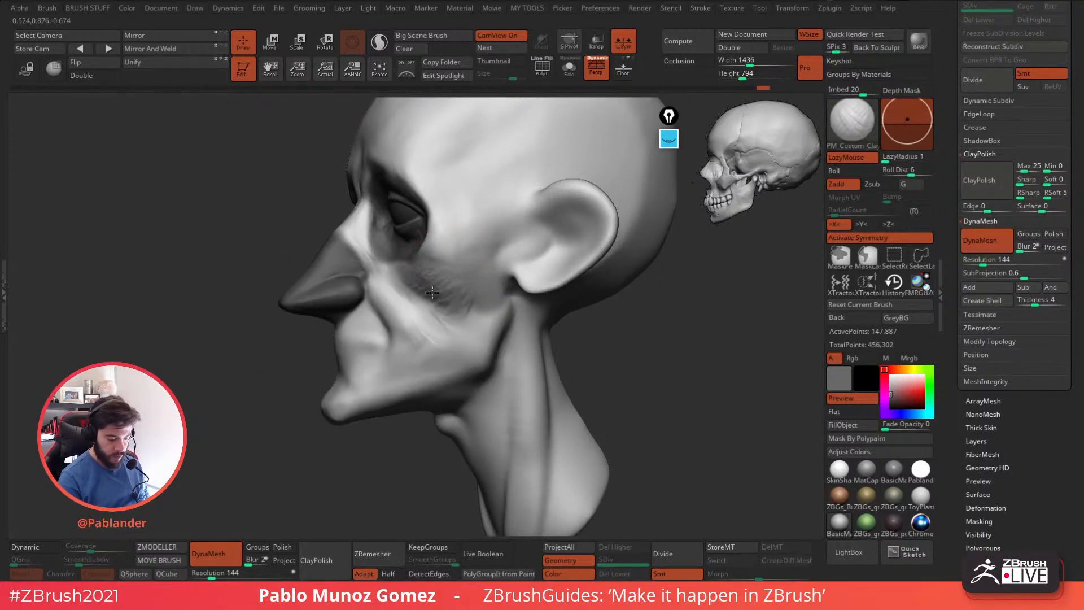
mouse_move(424, 275)
shift+mouse_down()
mouse_move(446, 293)
mouse_move(430, 280)
shift+mouse_up()
right_drag(418, 275, 576, 277)
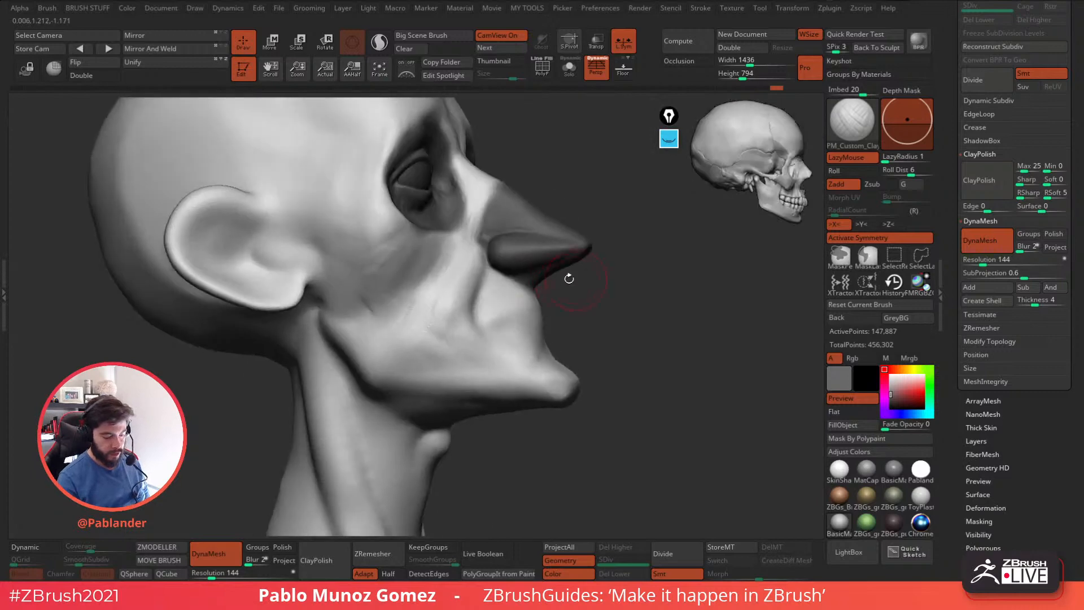
Refine the cheekbone and cheek planes from the opposite profile.
mouse_move(430, 243)
mouse_down()
mouse_move(377, 314)
mouse_move(411, 261)
mouse_up()
right_drag(414, 262, 372, 335)
mouse_move(398, 336)
mouse_down()
mouse_move(405, 278)
mouse_move(438, 286)
mouse_move(398, 319)
mouse_up()
mouse_move(407, 313)
shift+mouse_down()
mouse_move(425, 296)
mouse_move(409, 305)
shift+mouse_up()
right_drag(627, 311, 502, 364)
Sculpt the neck muscle running down from behind the jaw in profile with an adjusted ClayBuildup brush.
drag(954, 173, 964, 232)
mouse_move(744, 382)
ctrl+right_down()
mouse_move(690, 388)
mouse_move(669, 365)
mouse_move(608, 370)
ctrl+right_up()
alt+right_drag(547, 406, 582, 333)
key(space)
drag(581, 331, 593, 329)
right_drag(571, 307, 537, 310)
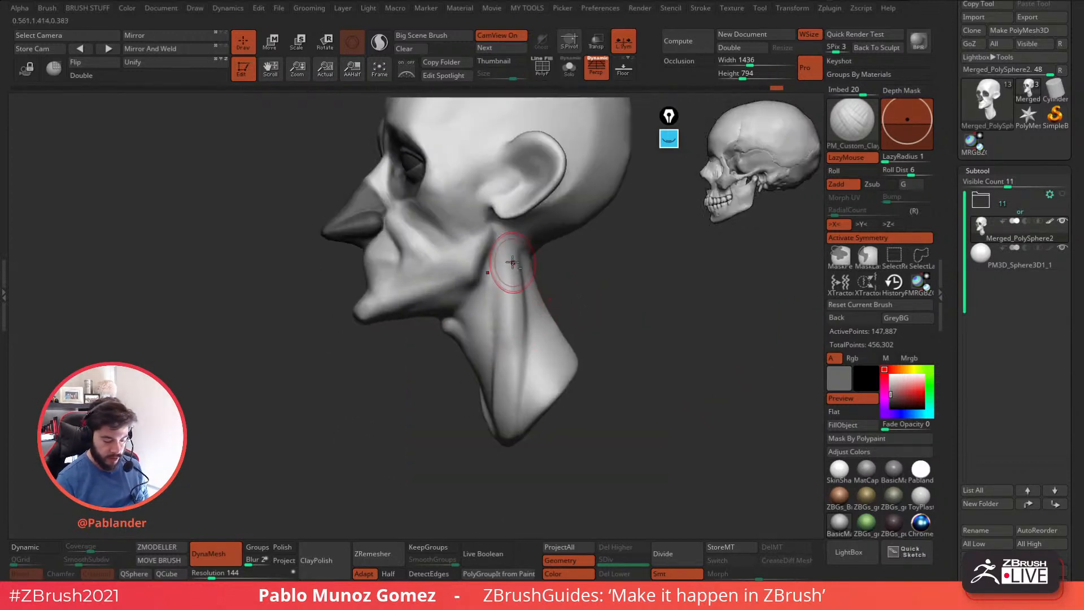
mouse_move(512, 321)
shift+mouse_down()
mouse_move(508, 312)
mouse_move(509, 333)
mouse_move(502, 268)
shift+mouse_up()
right_drag(530, 288, 500, 317)
drag(500, 317, 480, 428)
shift+drag(480, 423, 493, 384)
mouse_move(529, 354)
right_down()
mouse_move(484, 382)
mouse_move(436, 305)
right_up()
Build up the underside of the chin where it meets the throat and smooth the strokes from below.
right_drag(474, 339, 480, 312)
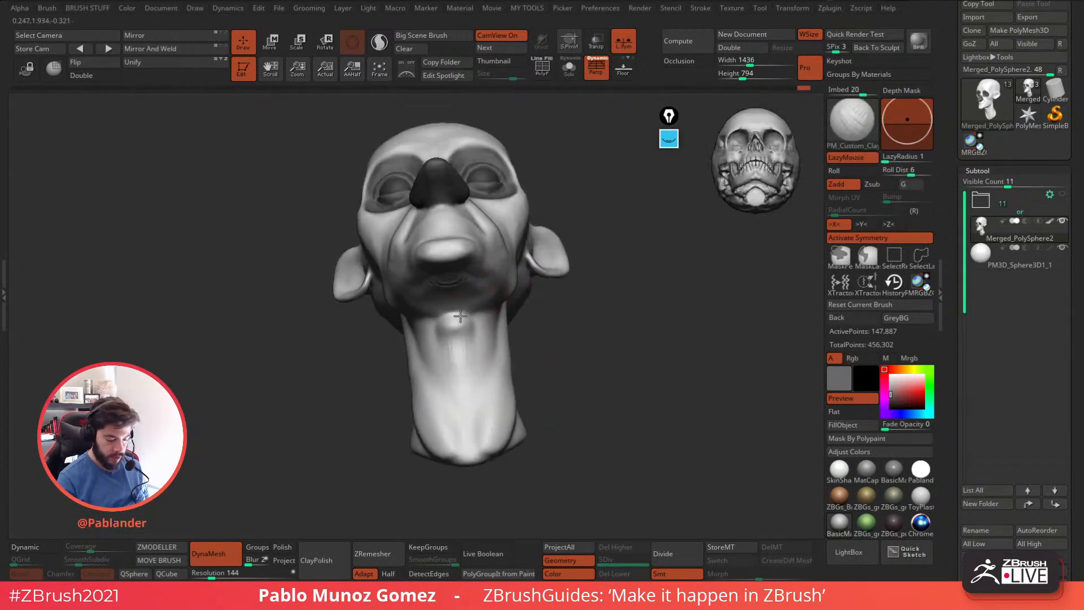
shift+drag(449, 300, 454, 290)
right_drag(453, 283, 452, 237)
mouse_move(454, 299)
mouse_down()
mouse_move(475, 275)
mouse_move(477, 296)
mouse_up()
right_drag(432, 317, 471, 326)
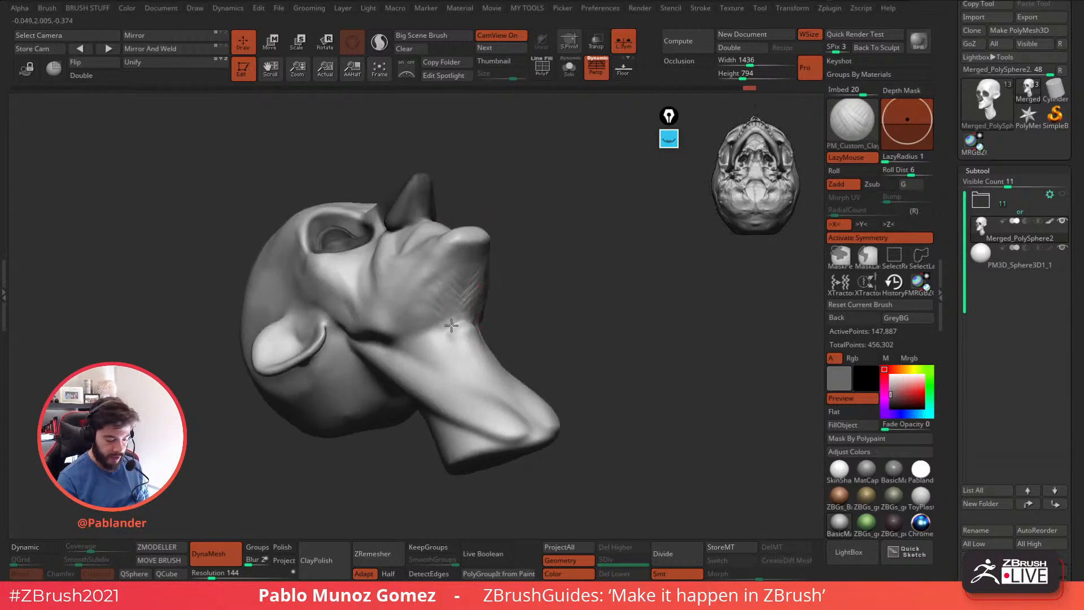
mouse_move(438, 327)
mouse_down()
mouse_move(454, 295)
mouse_move(454, 317)
mouse_up()
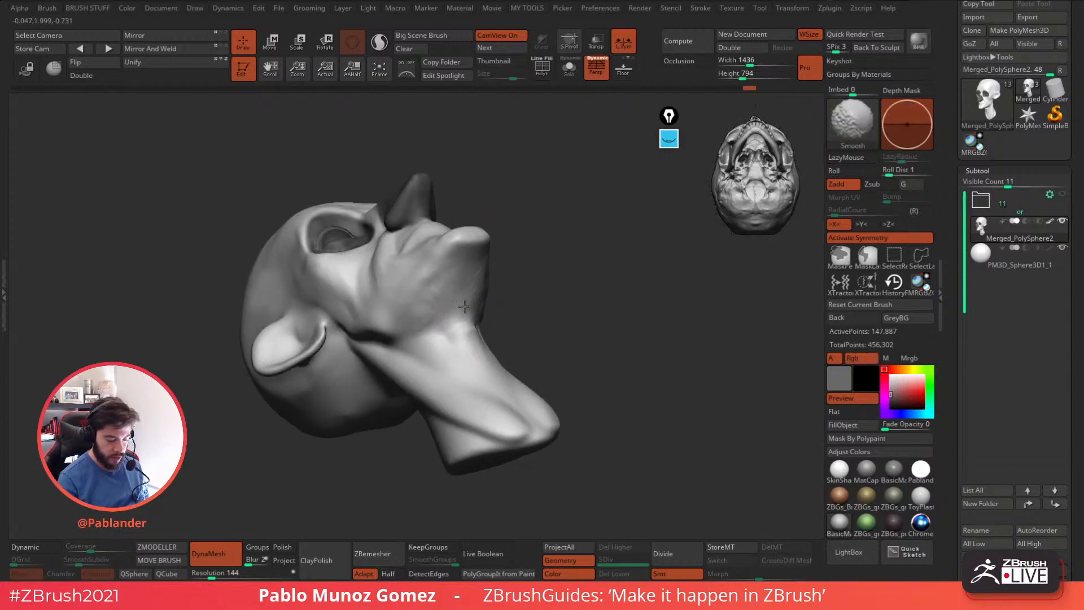
drag(461, 270, 445, 328)
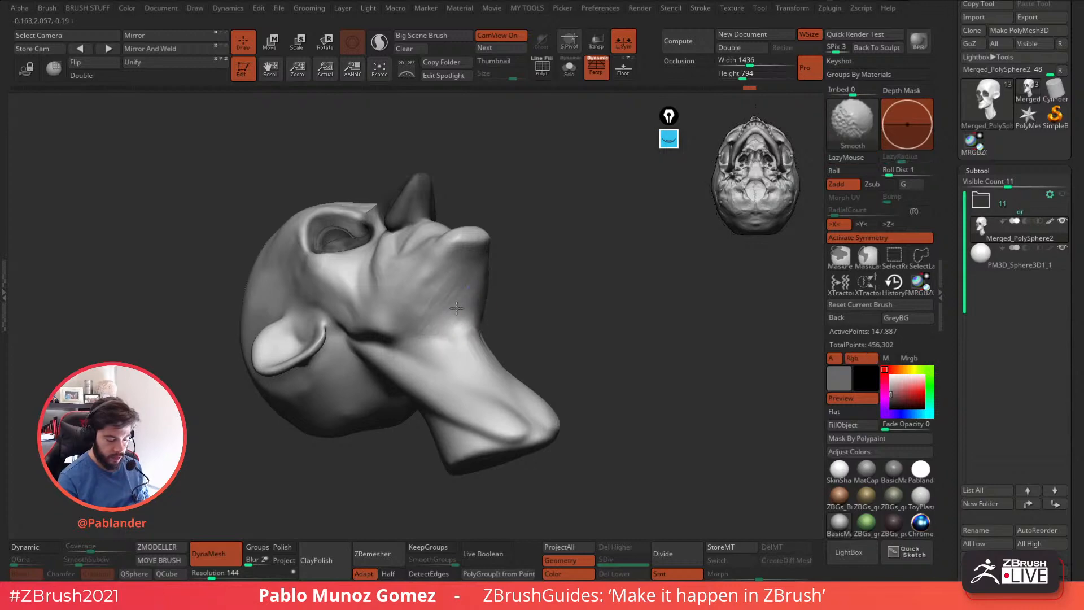
right_drag(516, 274, 545, 277)
drag(429, 316, 453, 335)
mouse_move(542, 248)
right_down()
mouse_move(509, 274)
mouse_move(516, 316)
right_up()
shift+drag(518, 320, 483, 292)
mouse_move(542, 297)
shift+right_down()
mouse_move(624, 303)
mouse_move(508, 307)
mouse_move(463, 339)
shift+right_up()
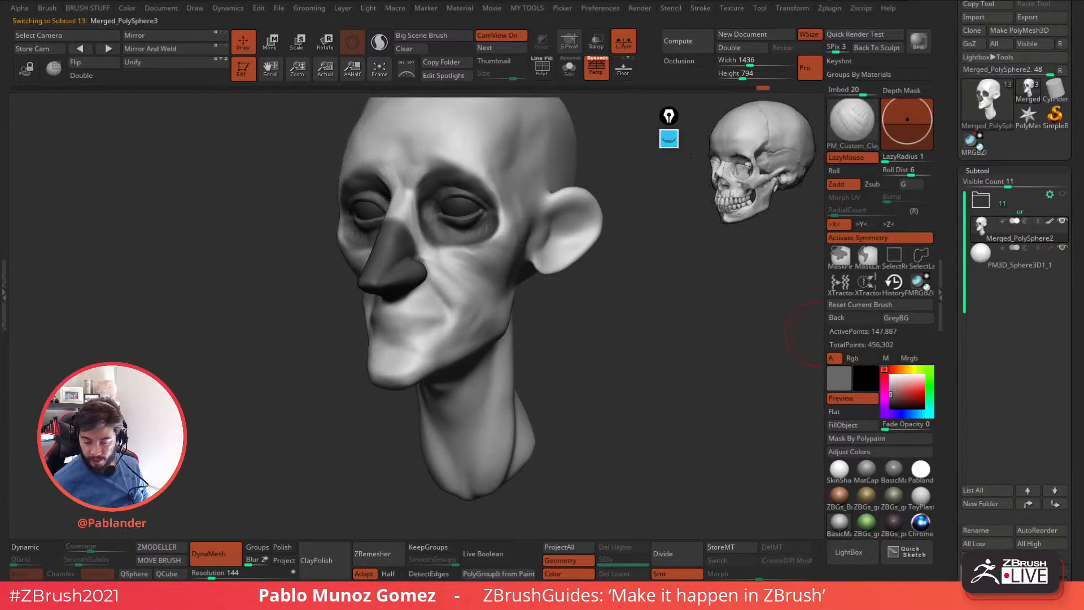
Duplicate the painted head subtool, keep only the copy visible and fill it with white to clear the skull markings.
click(986, 590)
click(1012, 248)
drag(1012, 216, 1014, 215)
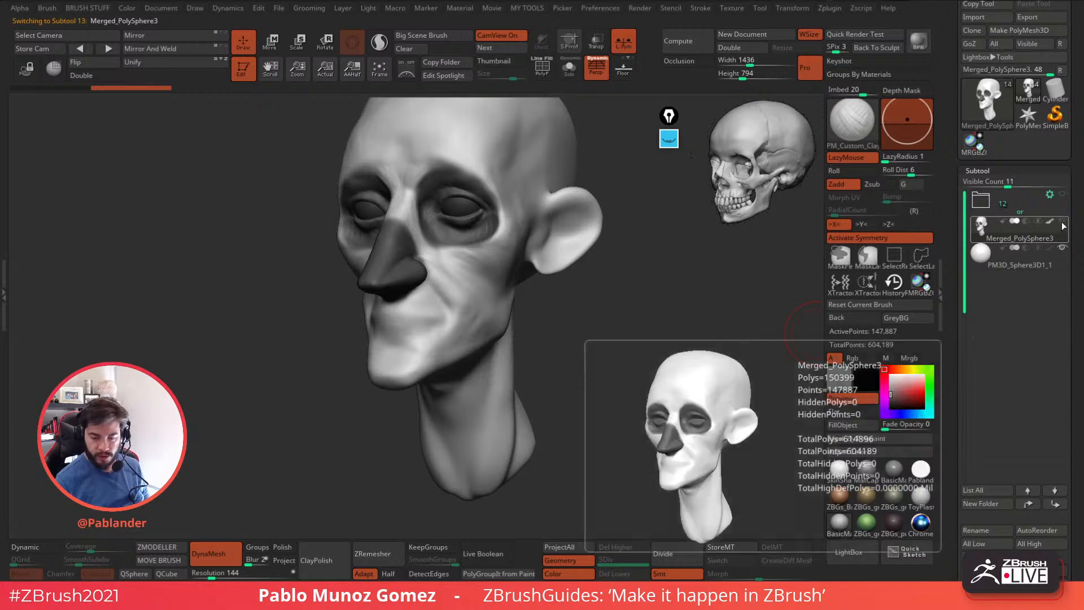
click(886, 370)
drag(628, 403, 627, 370)
alt+drag(558, 349, 611, 339)
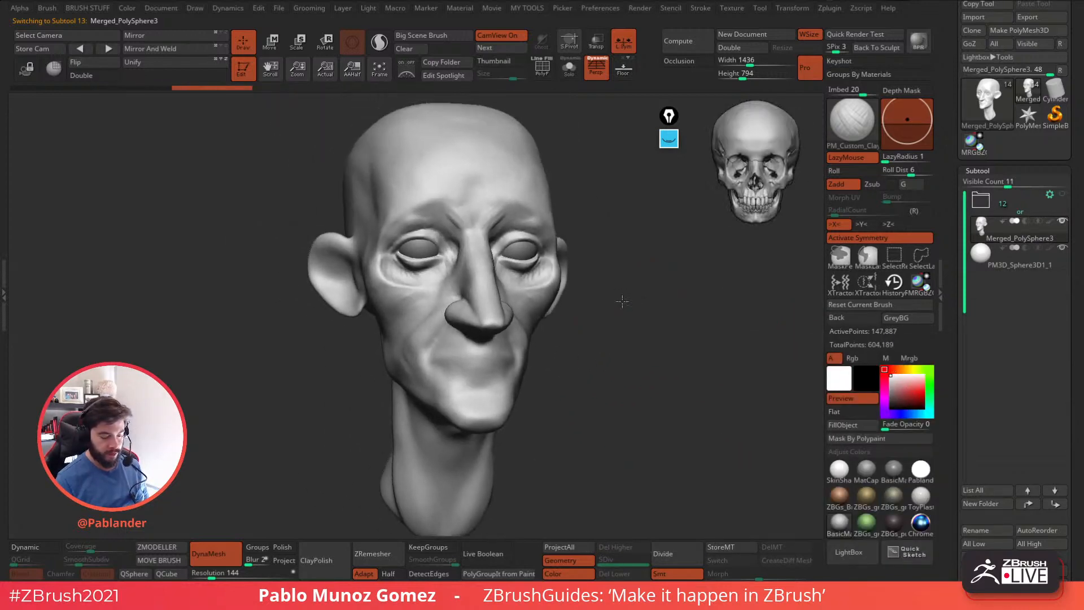
Sculpt the brow bone and the fold above the upper eyelids on the white head with the ClayBuildup brush.
drag(628, 297, 605, 267)
right_click(556, 226)
right_drag(508, 228, 545, 237)
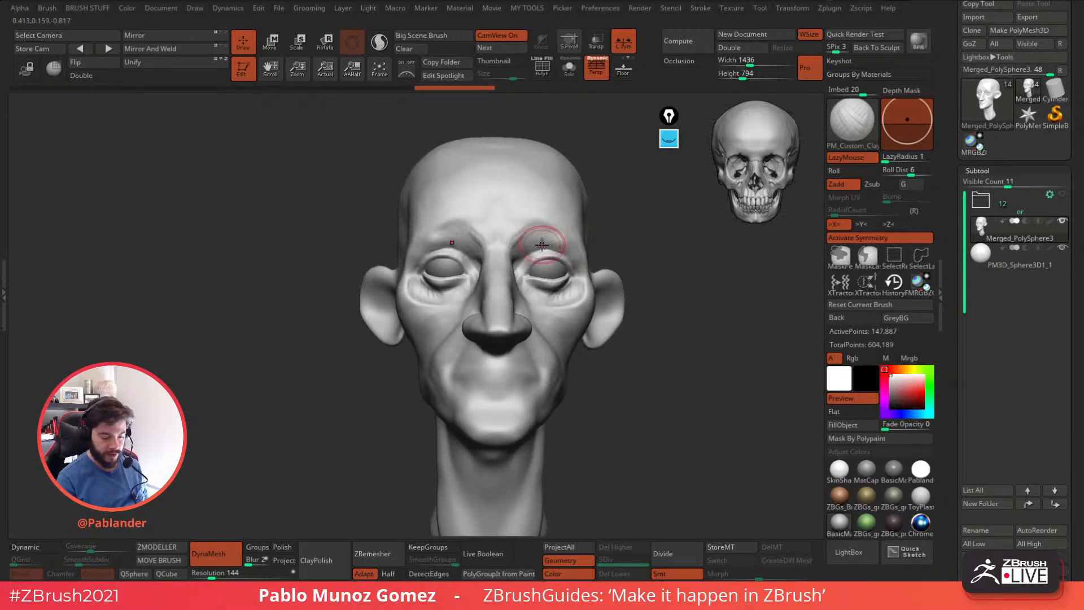
drag(572, 247, 557, 233)
mouse_move(442, 231)
mouse_down()
mouse_move(469, 234)
mouse_move(464, 221)
mouse_up()
shift+drag(552, 235, 542, 229)
right_drag(675, 240, 649, 255)
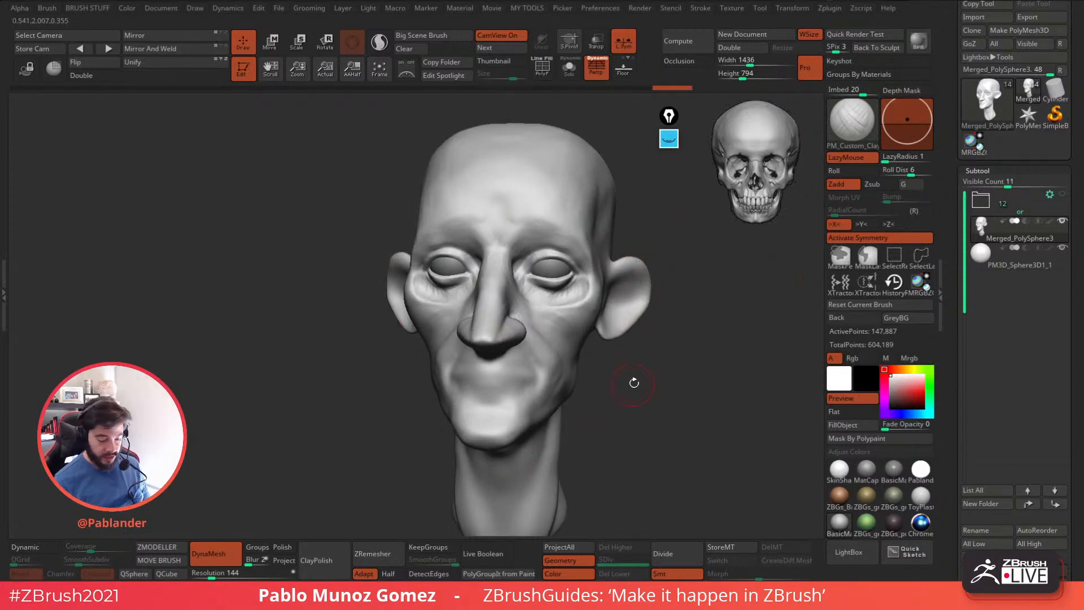
Refine the area below the eyes and around the inner eye corners.
alt+drag(628, 393, 605, 377)
mouse_move(544, 290)
mouse_down()
mouse_move(528, 288)
mouse_move(551, 300)
mouse_move(559, 281)
mouse_move(550, 287)
mouse_move(564, 284)
mouse_up()
ctrl+right_drag(564, 277, 567, 283)
mouse_move(567, 282)
mouse_down()
mouse_move(500, 286)
mouse_move(470, 227)
mouse_up()
shift+drag(477, 284, 482, 281)
right_drag(482, 280, 522, 264)
Smooth the outer eye area, the eye bags and the transition into the side of the nose.
shift+drag(426, 177, 354, 207)
right_drag(381, 274, 366, 293)
mouse_move(350, 281)
shift+mouse_down()
mouse_move(412, 298)
mouse_move(402, 291)
shift+mouse_up()
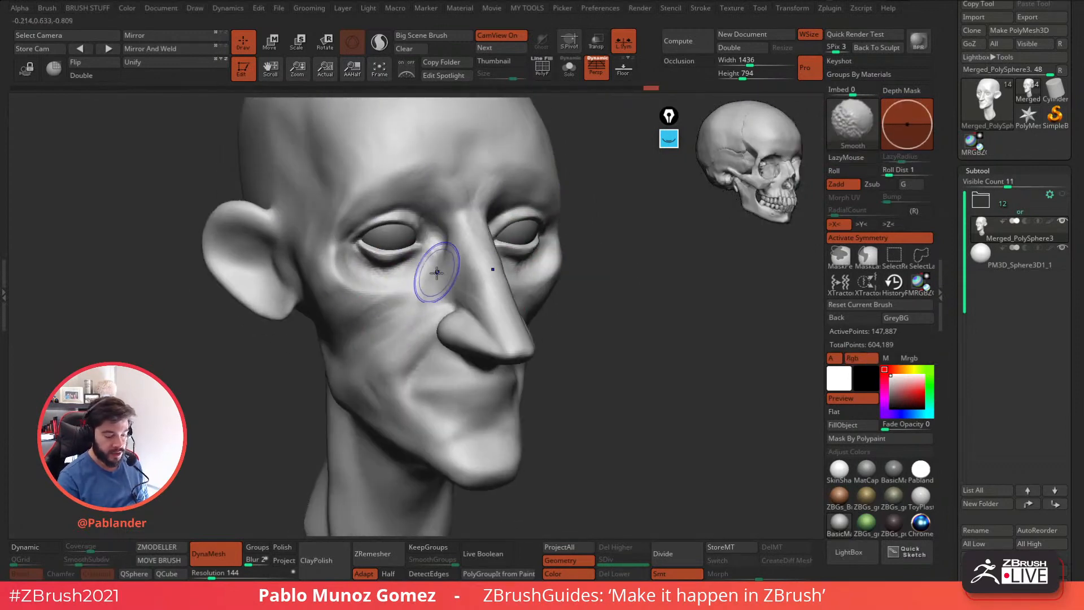
right_drag(545, 213, 457, 260)
drag(456, 261, 472, 260)
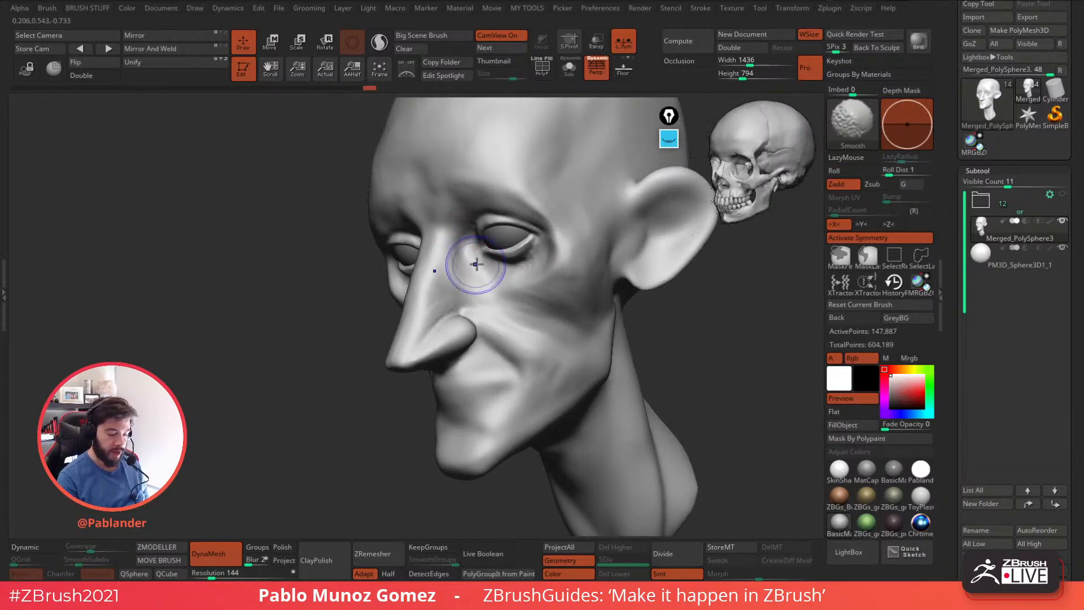
right_drag(472, 261, 523, 252)
Build up the side of the nose and the cheek plane down to the nasolabial fold.
right_drag(585, 207, 599, 211)
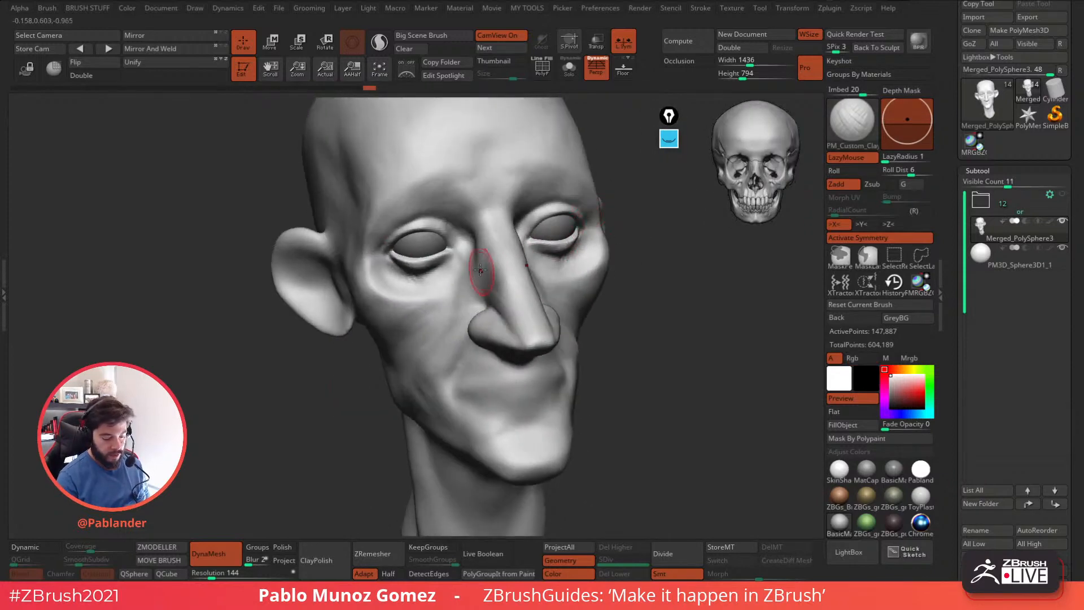
drag(450, 286, 456, 279)
right_drag(461, 273, 460, 243)
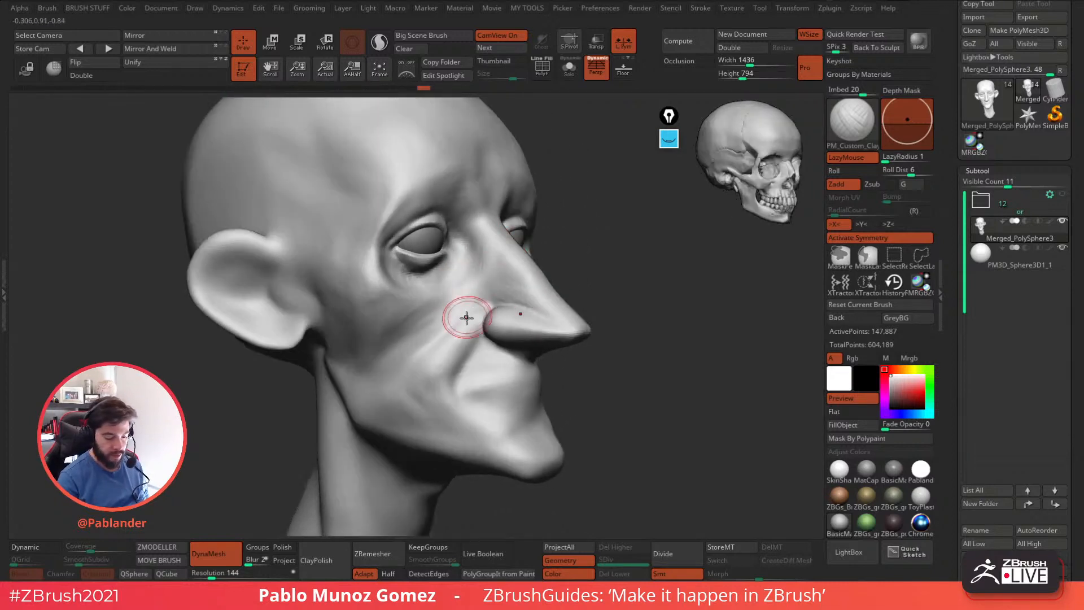
drag(444, 331, 429, 363)
drag(475, 305, 453, 341)
alt+right_drag(468, 332, 506, 302)
mouse_move(499, 304)
mouse_down()
mouse_move(477, 315)
mouse_move(458, 361)
mouse_up()
Refine the cheek beside the nostril and the skin around the eyes from several angles.
mouse_move(618, 274)
right_down()
mouse_move(581, 271)
mouse_move(622, 249)
right_up()
drag(501, 298, 559, 290)
mouse_move(635, 270)
mouse_down()
mouse_move(622, 273)
mouse_move(631, 318)
mouse_move(551, 340)
mouse_up()
right_drag(548, 335, 508, 332)
right_drag(555, 303, 511, 327)
right_drag(520, 273, 637, 380)
mouse_move(501, 244)
mouse_down()
mouse_move(544, 252)
mouse_move(535, 254)
mouse_up()
mouse_move(539, 251)
mouse_down()
mouse_move(523, 250)
mouse_move(541, 249)
mouse_up()
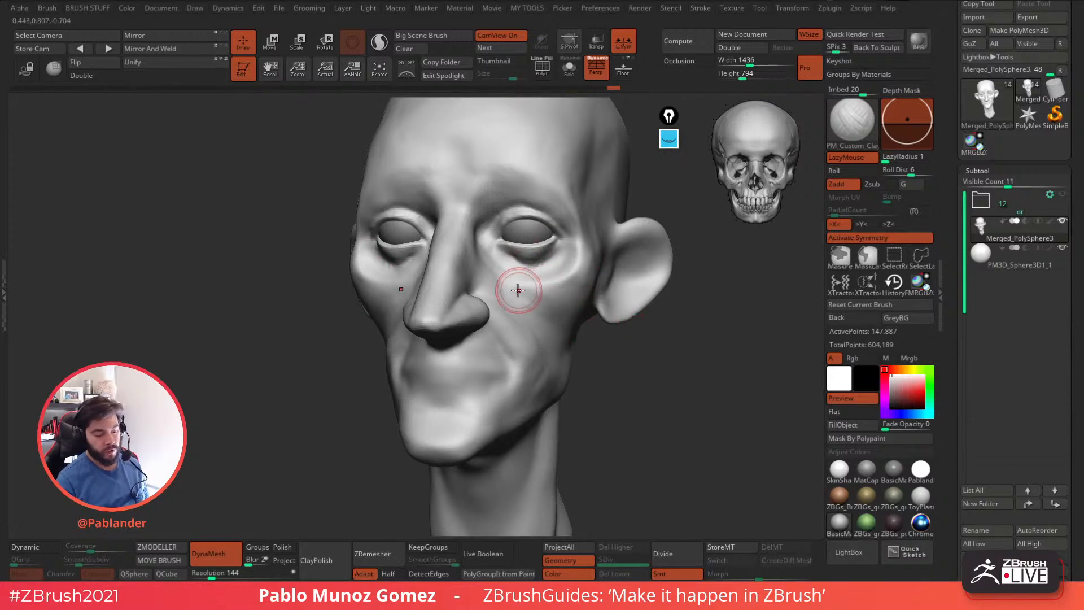
Soften the transition from the lower eyelid through the upper cheek to the side of the nose.
right_drag(520, 292, 493, 271)
mouse_move(466, 257)
mouse_down()
mouse_move(462, 234)
mouse_move(486, 240)
mouse_move(473, 264)
mouse_up()
mouse_move(473, 263)
shift+mouse_down()
mouse_move(473, 237)
mouse_move(539, 333)
mouse_move(554, 314)
mouse_move(577, 334)
shift+mouse_up()
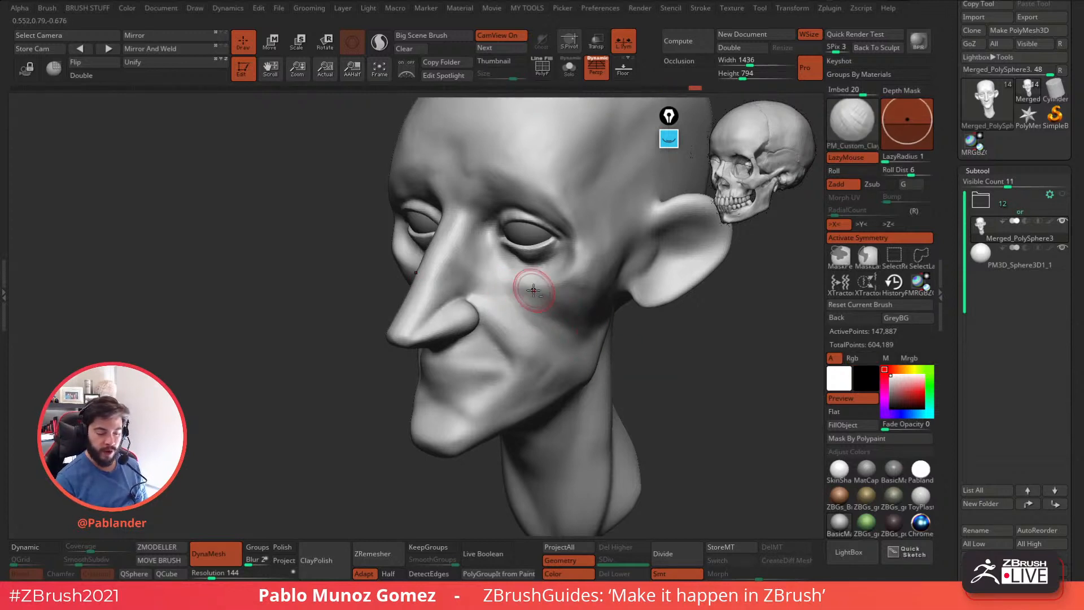
drag(639, 285, 658, 351)
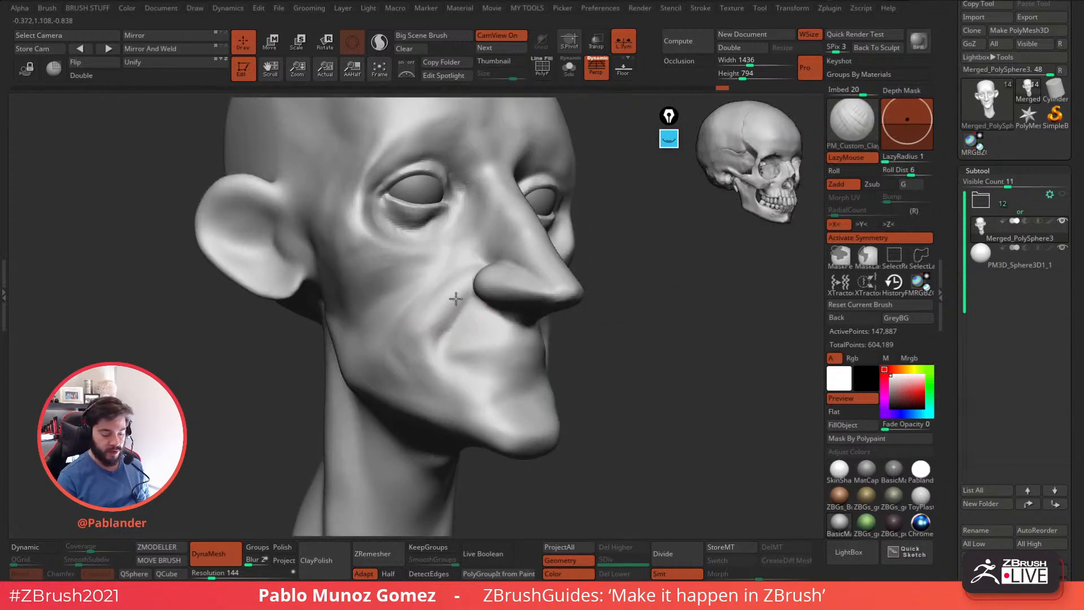
Refine the nasolabial fold and build up the cheek beside the nostril in the three-quarter side view.
mouse_move(456, 299)
mouse_down()
mouse_move(414, 336)
mouse_move(423, 310)
mouse_move(423, 341)
mouse_up()
right_drag(459, 321, 533, 305)
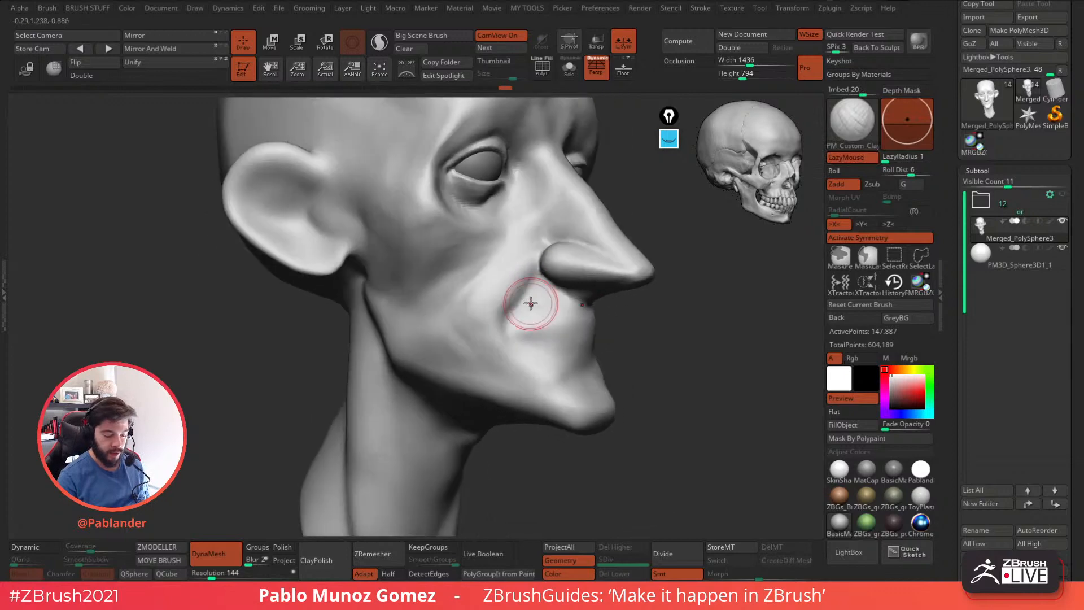
alt+drag(533, 300, 535, 276)
right_drag(534, 275, 536, 302)
mouse_move(549, 242)
mouse_down()
mouse_move(537, 238)
mouse_move(556, 236)
mouse_move(530, 243)
mouse_move(497, 278)
mouse_up()
right_drag(569, 232, 565, 234)
mouse_move(550, 238)
mouse_down()
mouse_move(523, 252)
mouse_move(533, 248)
mouse_up()
shift+drag(509, 286, 537, 287)
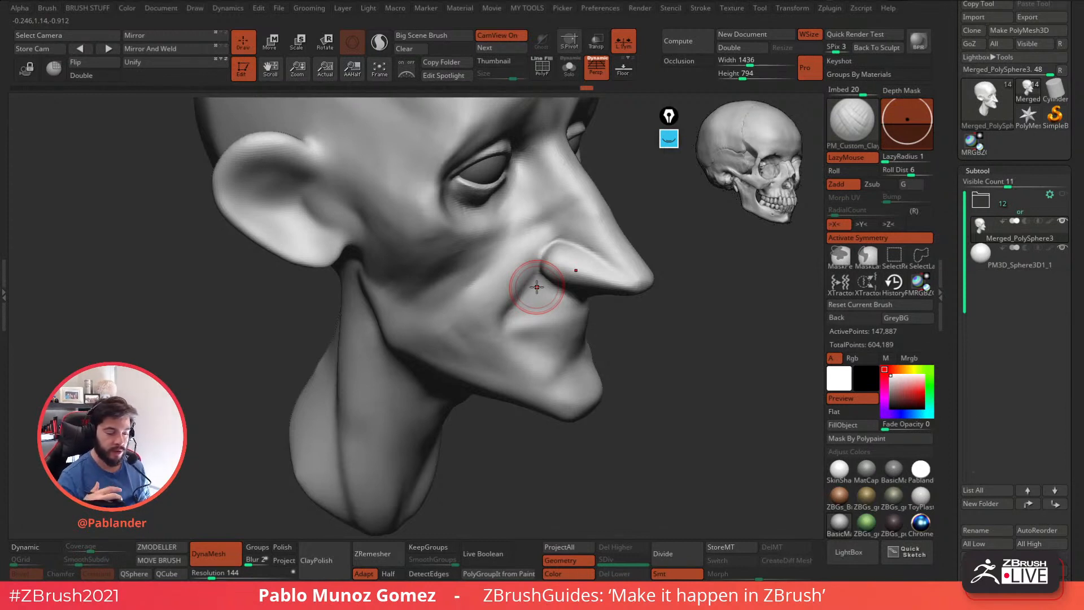
Shape and smooth the outer eye area, from the temple over the cheekbone down to the side of the cheek.
mouse_move(644, 339)
mouse_down()
mouse_move(637, 315)
mouse_move(461, 267)
mouse_move(449, 281)
mouse_move(438, 256)
mouse_up()
key(shift)
mouse_move(677, 305)
mouse_down()
mouse_move(608, 273)
mouse_move(537, 288)
mouse_move(612, 318)
mouse_up()
right_drag(612, 318, 592, 316)
alt+right_drag(525, 299, 558, 269)
key(space)
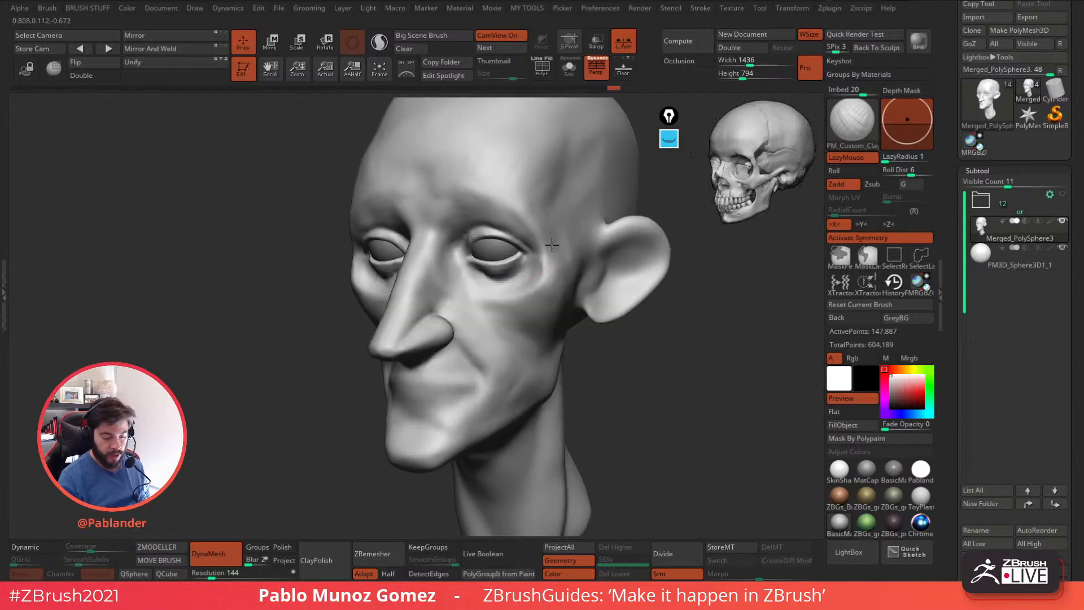
drag(549, 260, 564, 216)
right_drag(564, 215, 559, 251)
mouse_move(561, 249)
mouse_down()
mouse_move(553, 263)
mouse_move(566, 269)
mouse_move(542, 288)
mouse_up()
right_drag(536, 288, 579, 265)
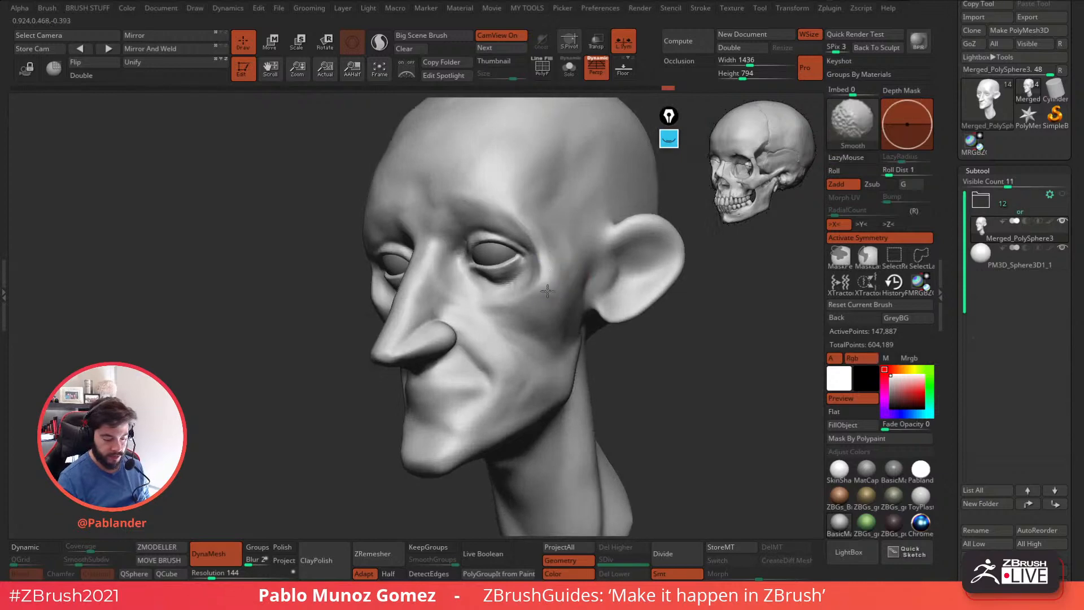
mouse_move(550, 329)
mouse_down()
mouse_move(561, 334)
mouse_move(511, 324)
mouse_move(536, 334)
mouse_up()
right_drag(536, 332, 629, 344)
Build up the side of the cranium above and behind the ear with broad clay strokes.
mouse_move(650, 402)
ctrl+right_down()
mouse_move(663, 344)
mouse_move(644, 273)
mouse_move(616, 273)
mouse_move(630, 275)
ctrl+right_up()
key(space)
mouse_move(630, 275)
right_down()
mouse_move(646, 295)
mouse_move(617, 260)
right_up()
key(space)
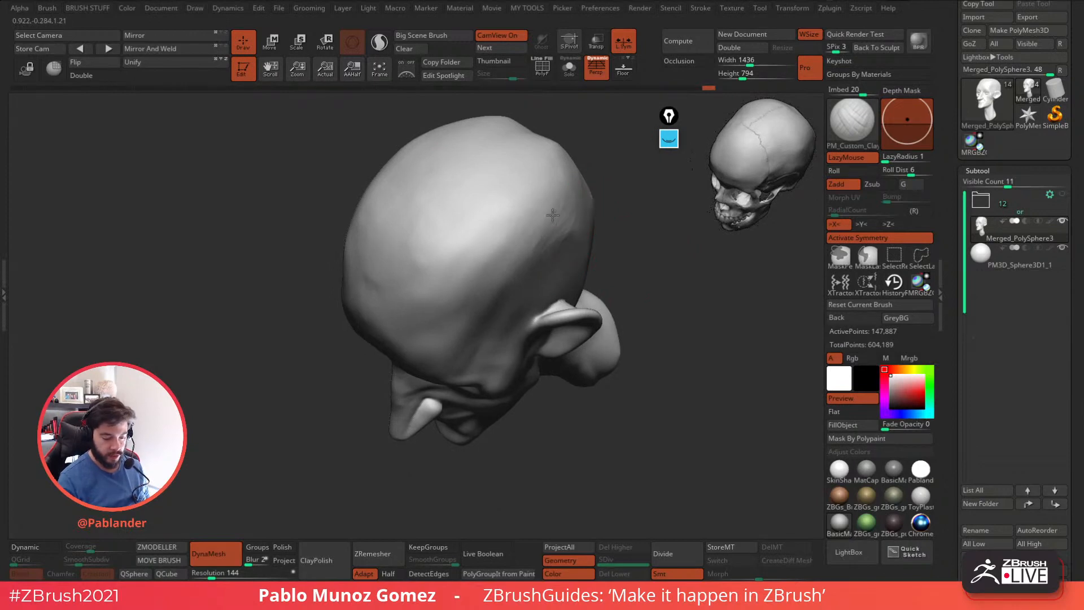
mouse_move(556, 159)
right_down()
mouse_move(630, 253)
mouse_move(608, 266)
right_up()
key(space)
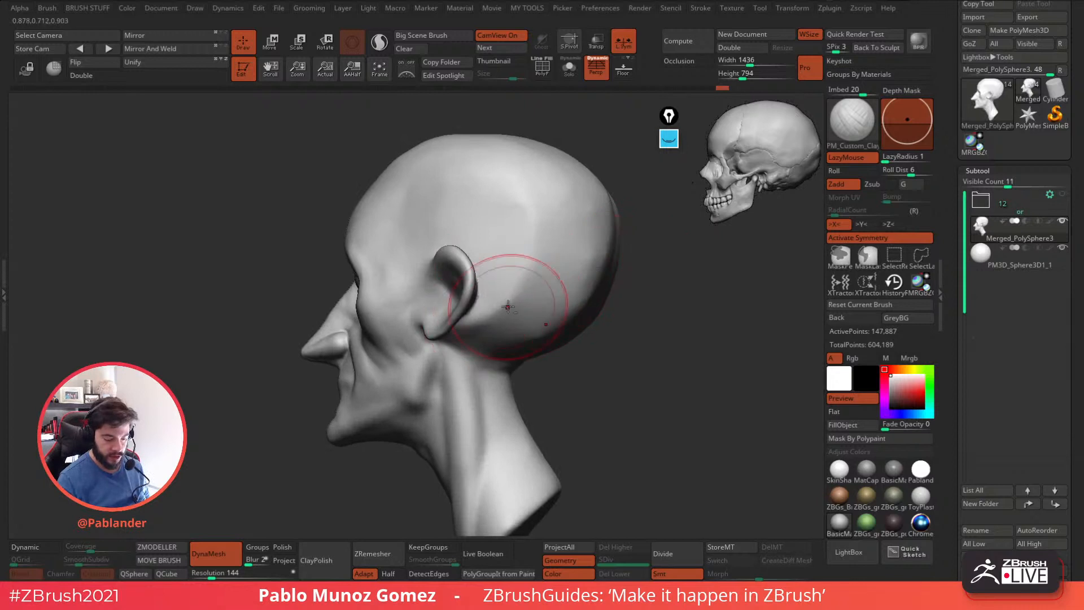
drag(503, 311, 479, 335)
drag(547, 220, 524, 263)
mouse_move(504, 299)
shift+mouse_down()
mouse_move(489, 330)
mouse_move(520, 288)
shift+mouse_up()
alt+drag(531, 204, 519, 281)
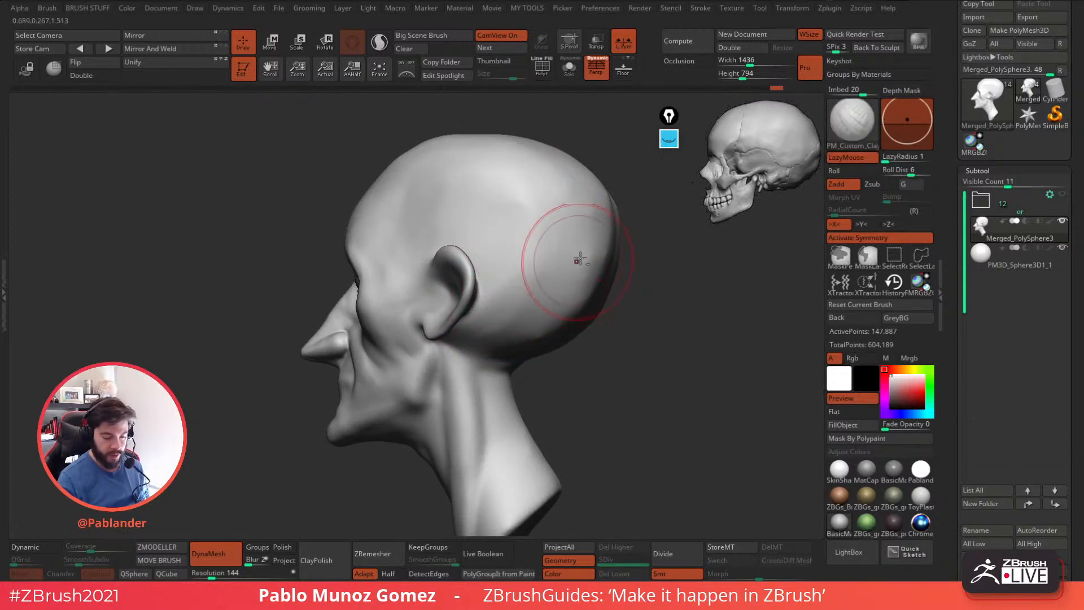
Round out the back of the skull and define its lower edge where it meets the neck.
right_drag(635, 213, 544, 226)
mouse_move(543, 225)
mouse_down()
mouse_move(530, 325)
mouse_move(549, 277)
mouse_move(538, 195)
mouse_up()
right_drag(499, 288, 460, 279)
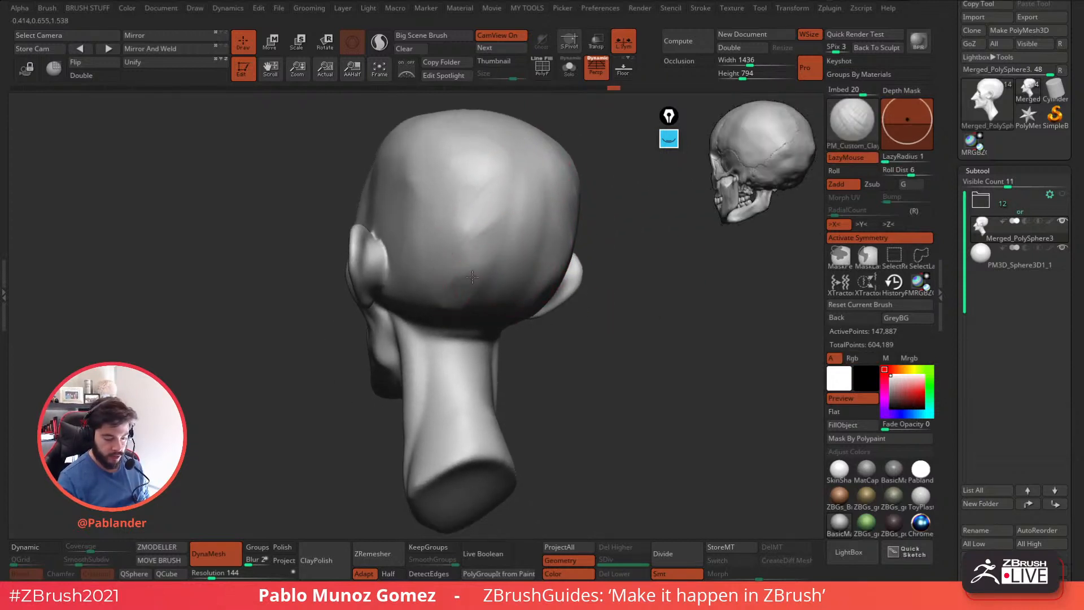
drag(438, 261, 505, 214)
mouse_move(506, 213)
shift+mouse_down()
mouse_move(480, 239)
mouse_move(483, 277)
shift+mouse_up()
right_drag(484, 292, 479, 308)
mouse_move(472, 288)
mouse_down()
mouse_move(466, 315)
mouse_move(490, 278)
mouse_move(490, 295)
mouse_up()
right_drag(527, 271, 586, 290)
mouse_move(503, 213)
shift+mouse_down()
mouse_move(512, 249)
mouse_move(573, 301)
mouse_move(613, 296)
mouse_move(587, 312)
shift+mouse_up()
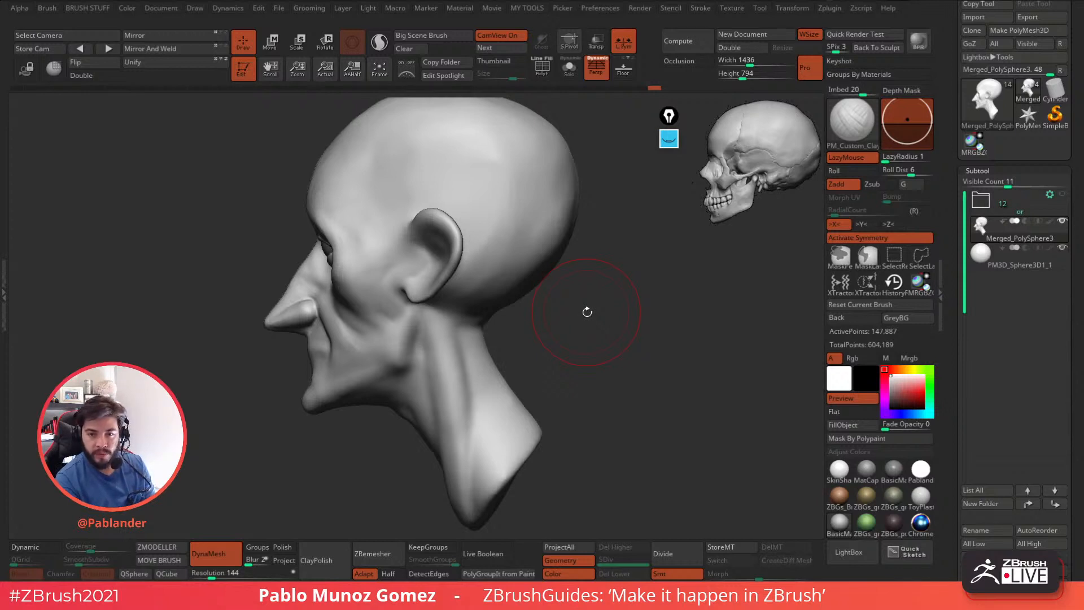
Sculpt and smooth the area beneath the earlobe where the neck muscle attaches behind the jaw.
drag(587, 312, 573, 274)
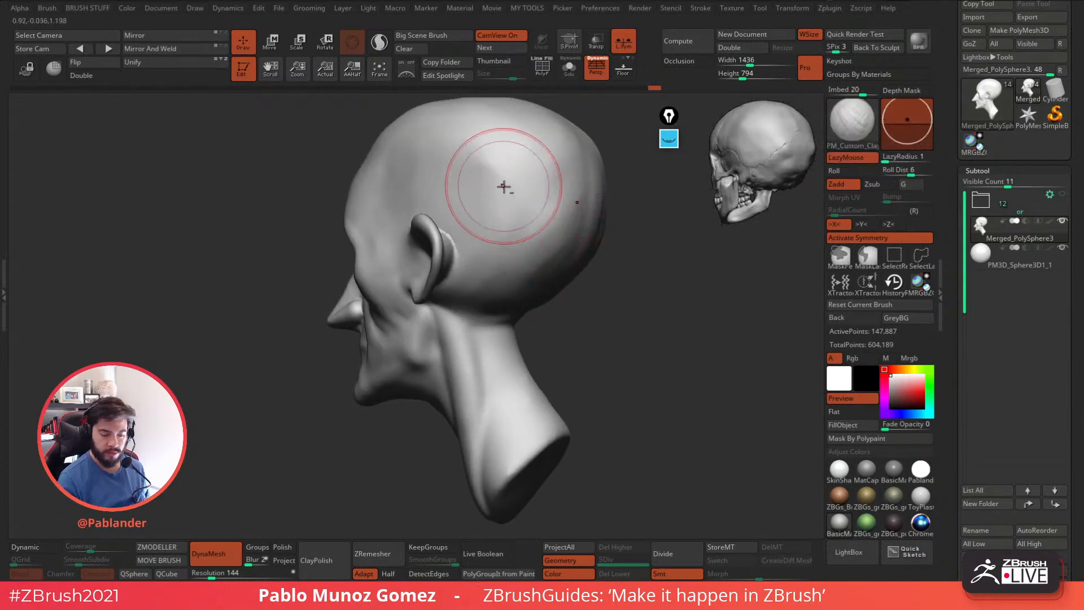
right_click(512, 348)
drag(567, 318, 493, 239)
mouse_move(493, 239)
right_down()
mouse_move(473, 243)
mouse_move(450, 288)
mouse_move(484, 293)
right_up()
key(space)
drag(483, 290, 477, 289)
right_drag(476, 289, 486, 273)
mouse_move(473, 257)
mouse_down()
mouse_move(474, 279)
mouse_move(456, 244)
mouse_move(456, 257)
mouse_up()
shift+drag(468, 266, 469, 295)
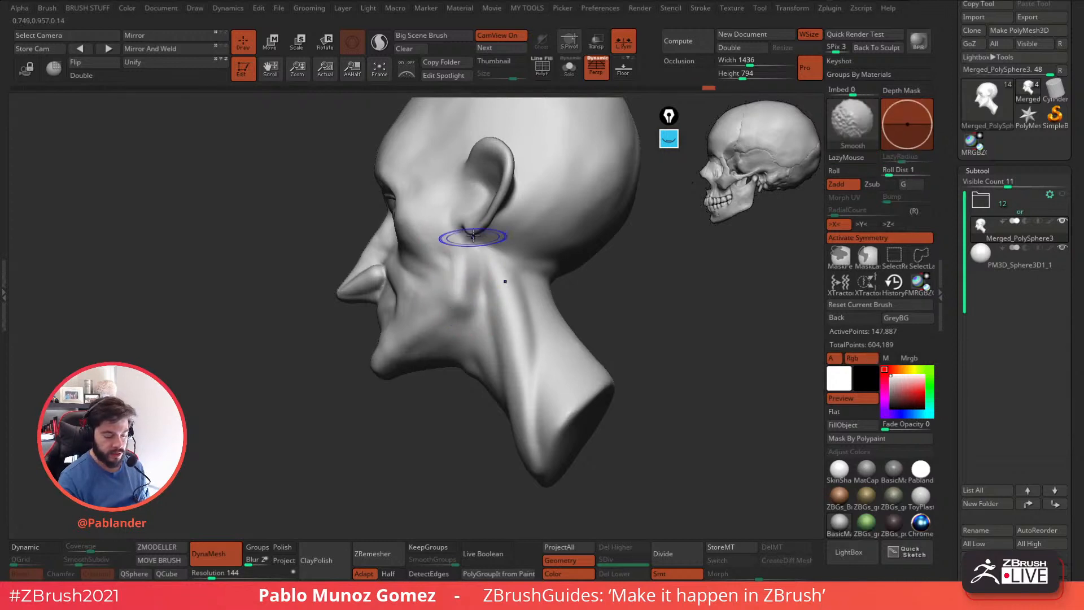
Refine the angle of the jaw and the hollow separating it from the neck muscle.
right_drag(447, 243, 517, 269)
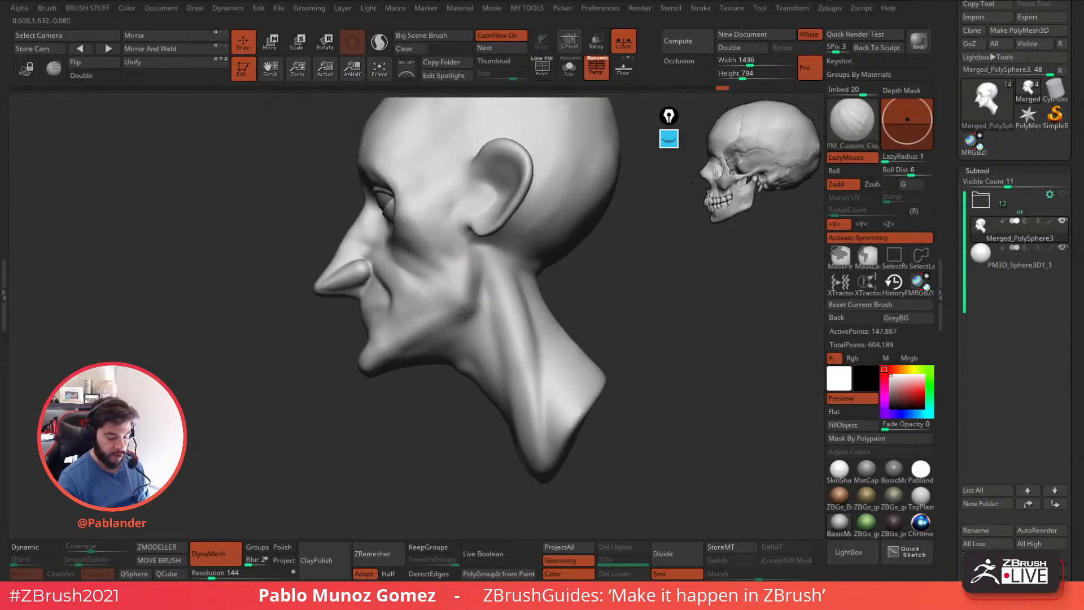
key(shift)
mouse_move(463, 265)
mouse_down()
mouse_move(440, 302)
mouse_move(472, 310)
mouse_move(480, 277)
mouse_up()
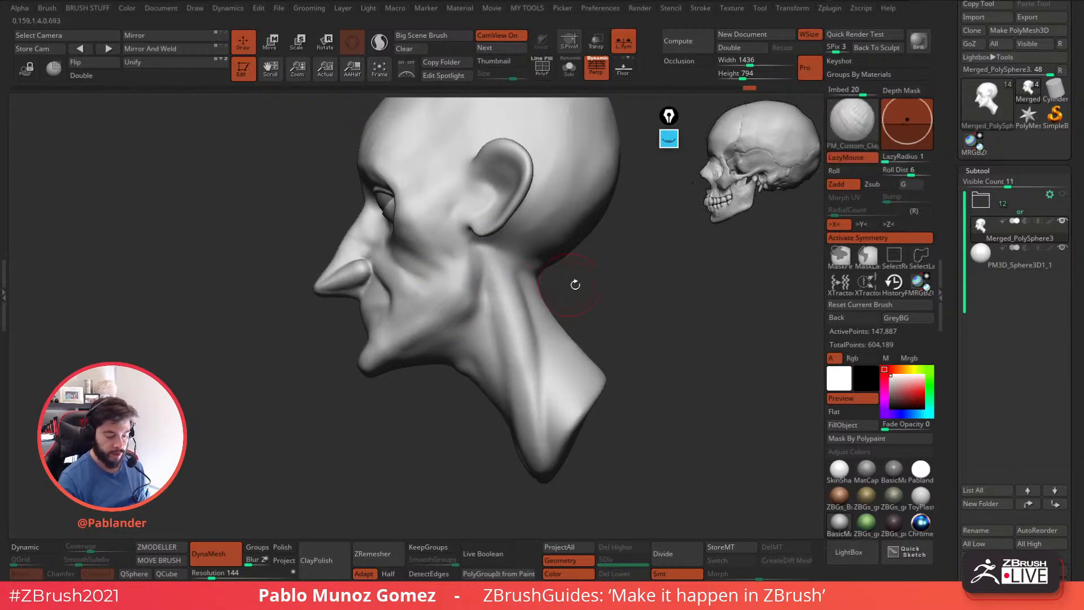
right_drag(554, 284, 564, 287)
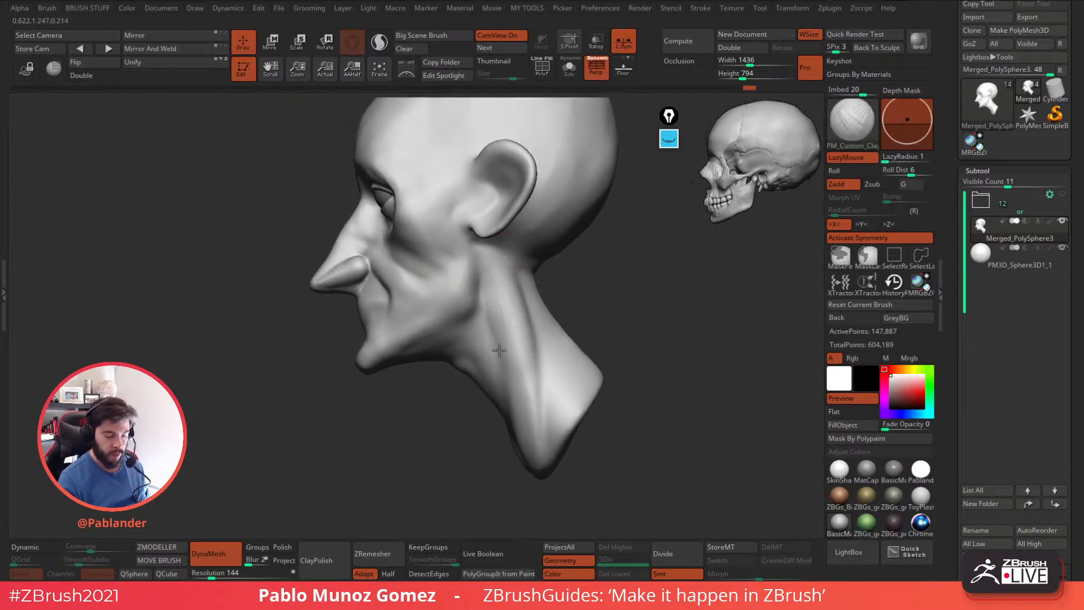
Reshape and soften the long neck muscle running from behind the ear to the base of the neck.
shift+drag(492, 283, 511, 376)
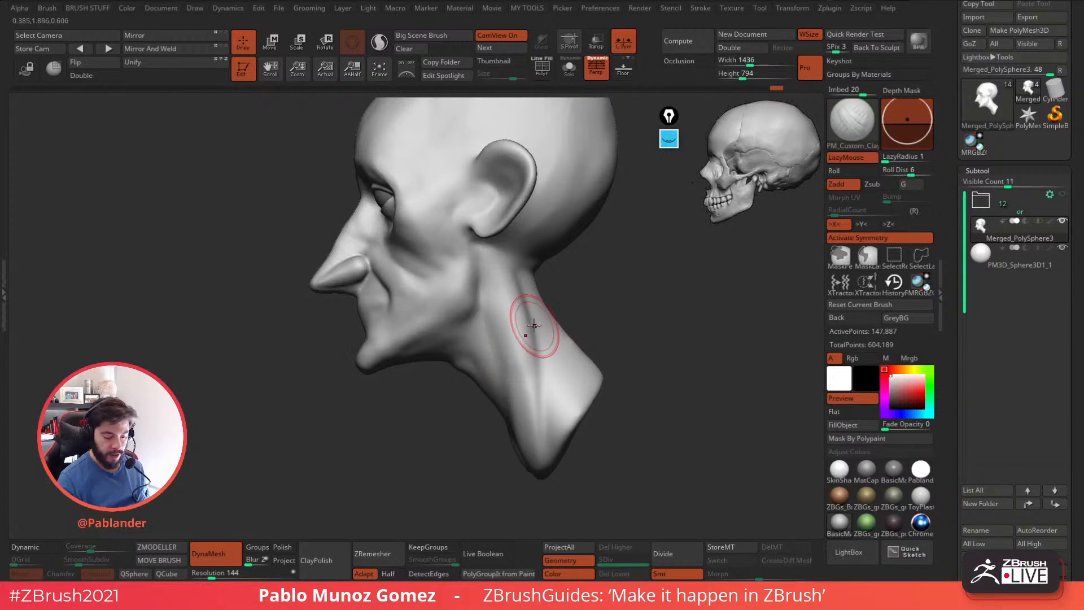
shift+drag(532, 333, 518, 313)
shift+drag(516, 358, 536, 402)
mouse_move(615, 307)
mouse_down()
mouse_move(578, 332)
mouse_move(549, 421)
mouse_up()
drag(542, 339, 580, 421)
shift+drag(547, 413, 556, 400)
Place the earlier Merged_PolySphere head beside a canvas snapshot of the current head, and isolate the active subtool.
mouse_move(620, 351)
alt+mouse_down()
mouse_move(599, 323)
mouse_move(613, 316)
alt+mouse_up()
shift+drag(566, 199, 562, 200)
mouse_move(619, 307)
mouse_down()
mouse_move(666, 356)
mouse_move(654, 360)
mouse_move(655, 350)
mouse_move(638, 379)
mouse_up()
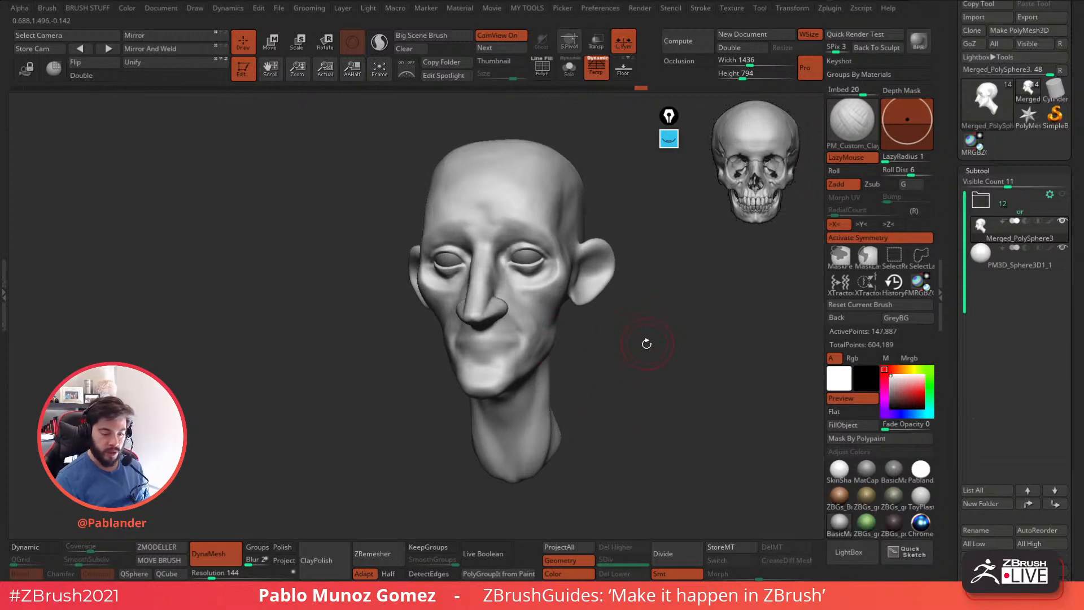
click(981, 201)
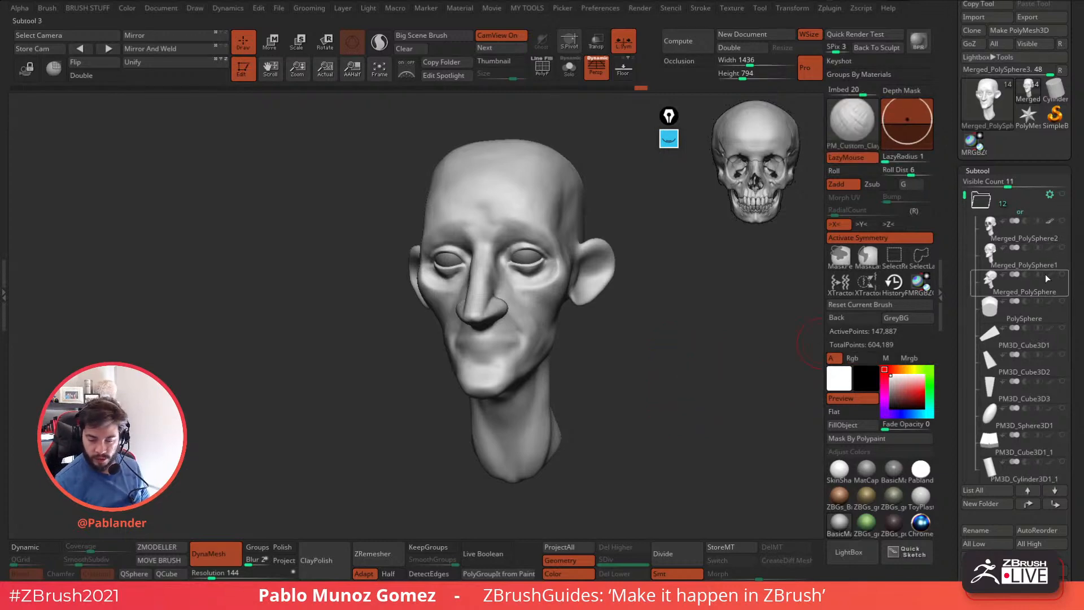
click(1034, 289)
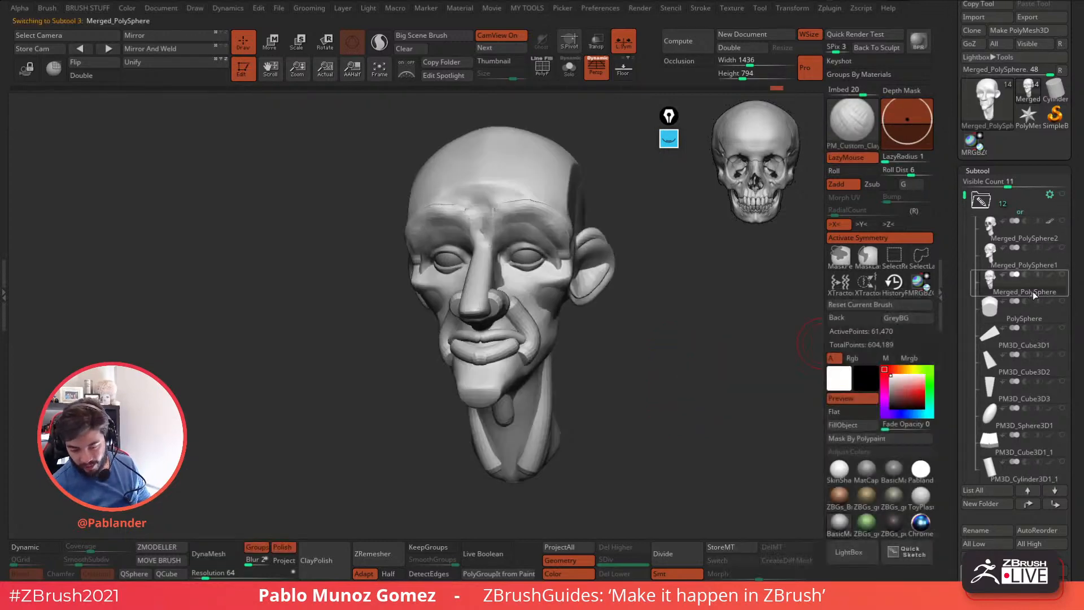
drag(729, 364, 484, 366)
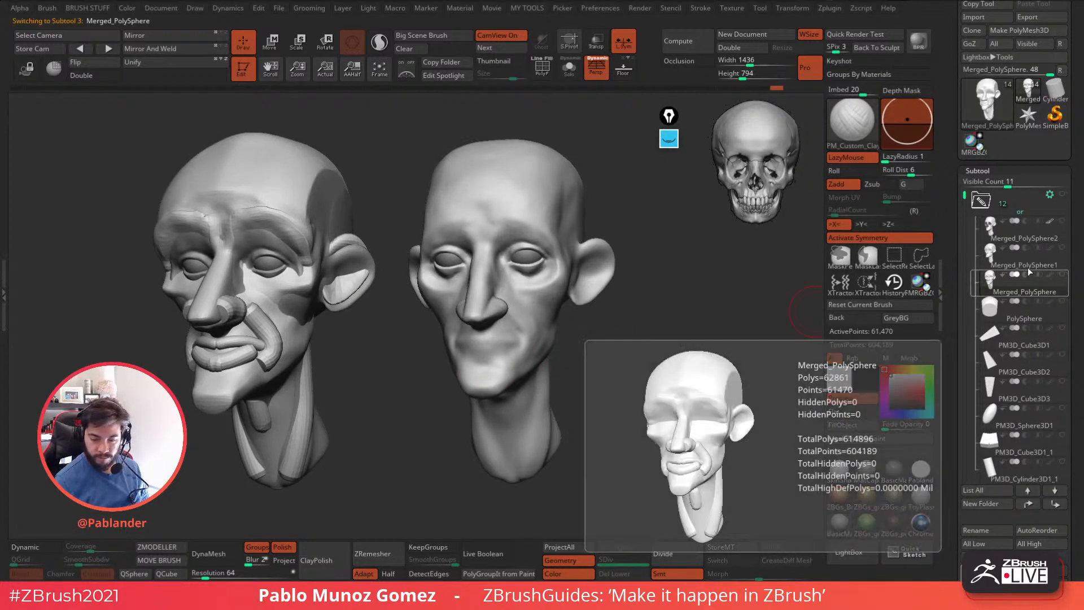
click(570, 67)
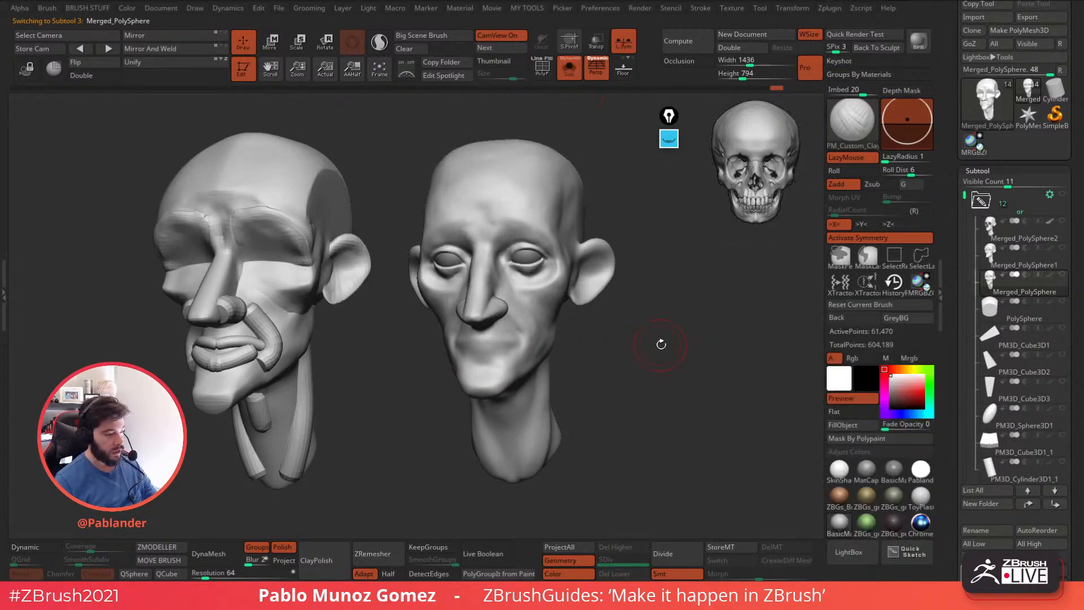
drag(661, 345, 669, 342)
Return to the Merged_PolySphere3 subtool, compare the two heads side by side, and clear the canvas copies.
click(1001, 211)
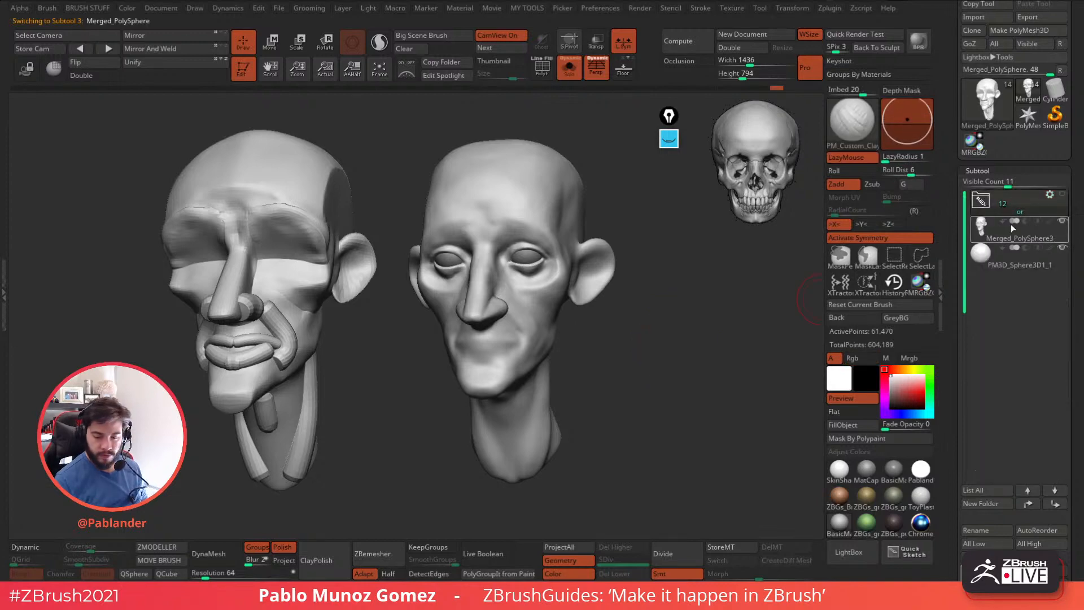
click(1015, 232)
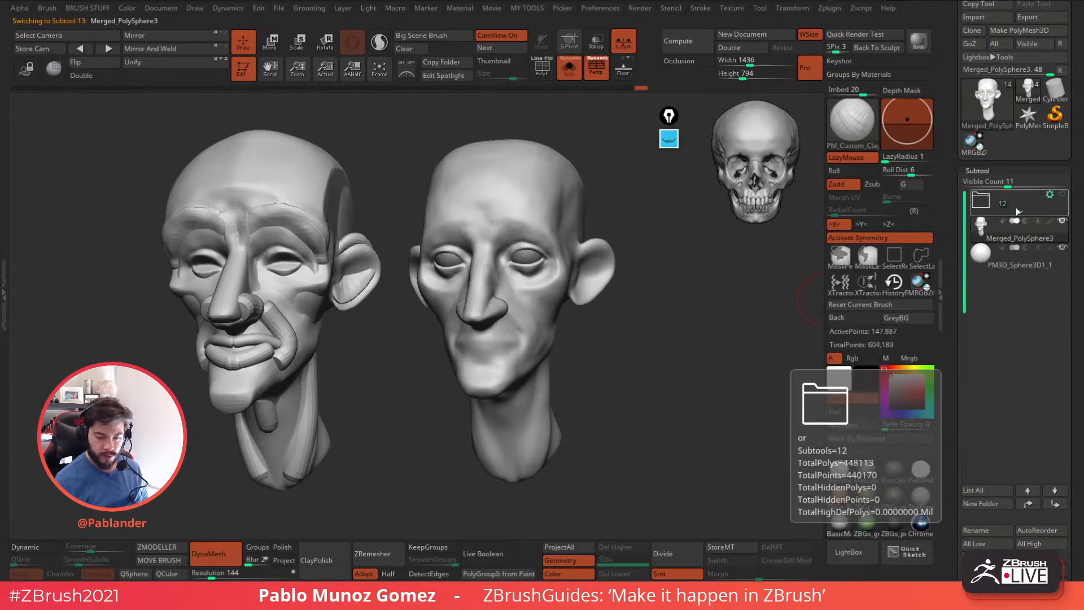
click(1015, 207)
click(988, 205)
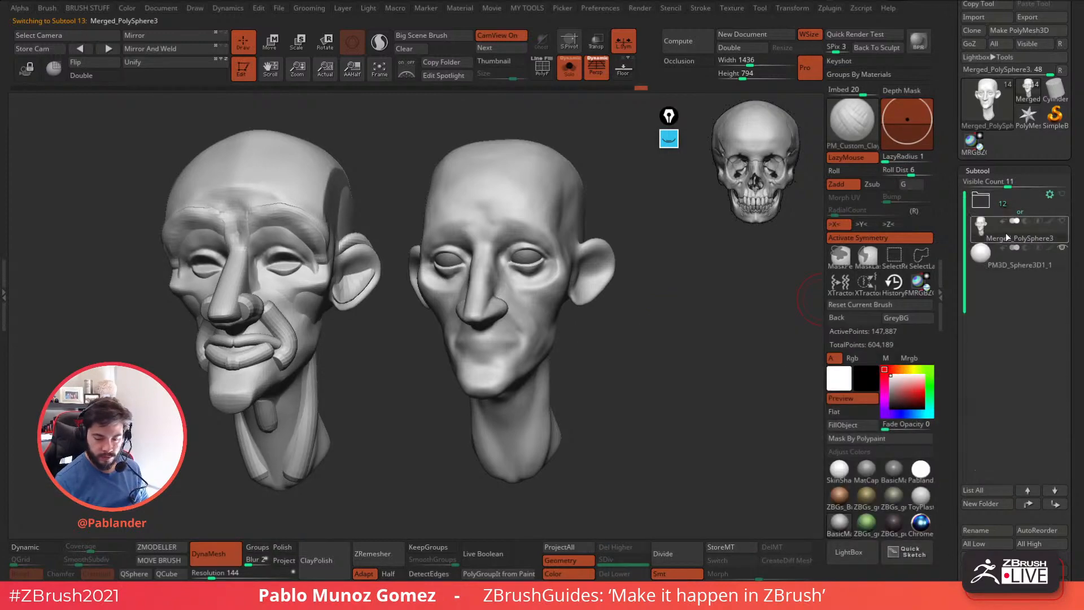
drag(659, 295, 685, 387)
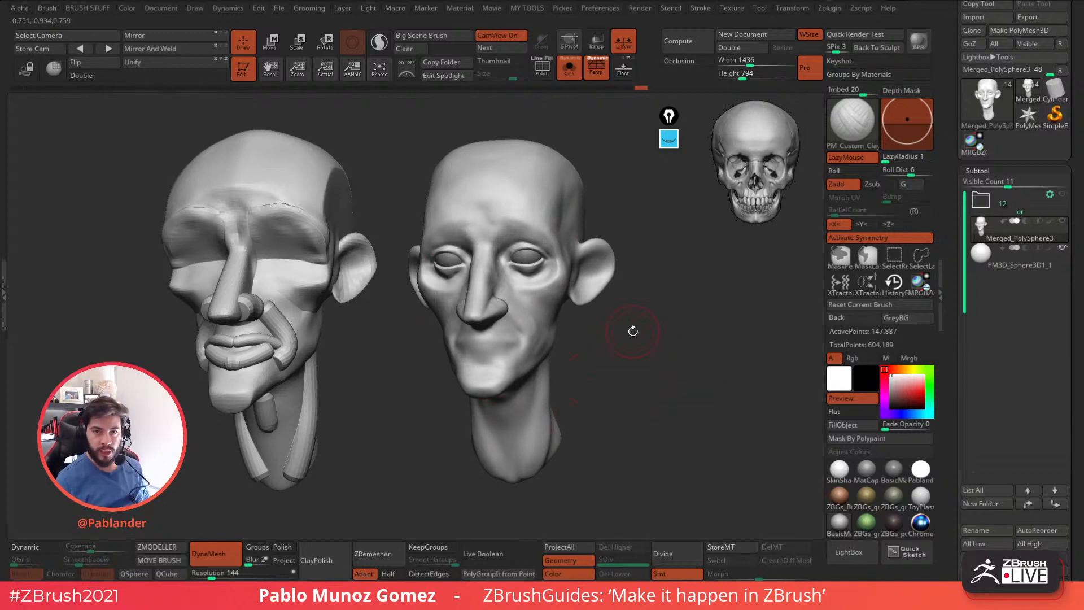
alt+drag(634, 431, 634, 391)
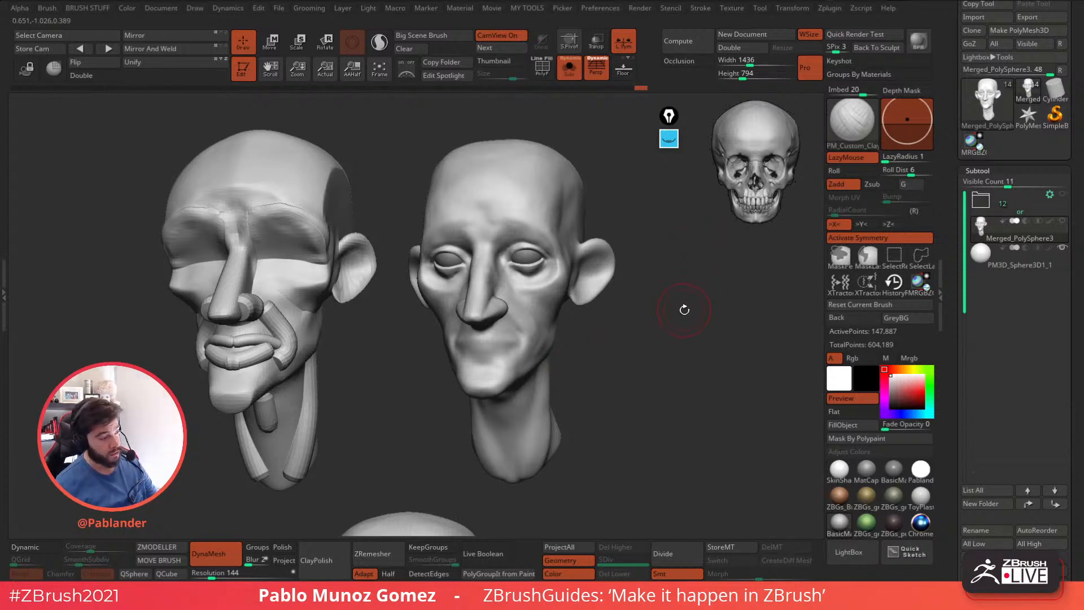
key(ctrl+n)
drag(576, 432, 595, 380)
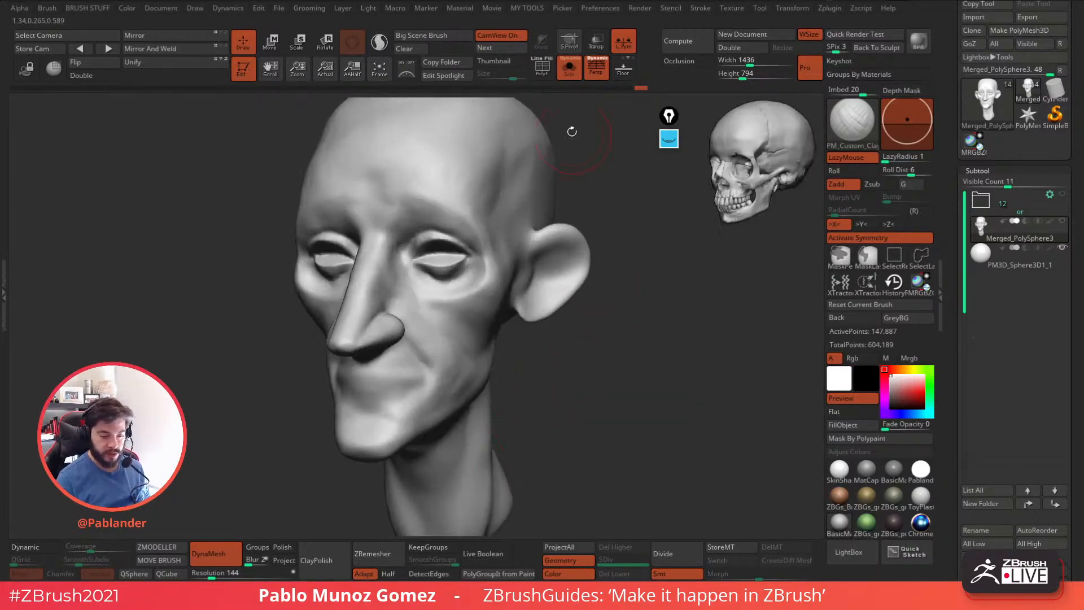
Show the head's polyframe to inspect the mesh density, and hide it again.
key(shift+f)
drag(557, 339, 507, 314)
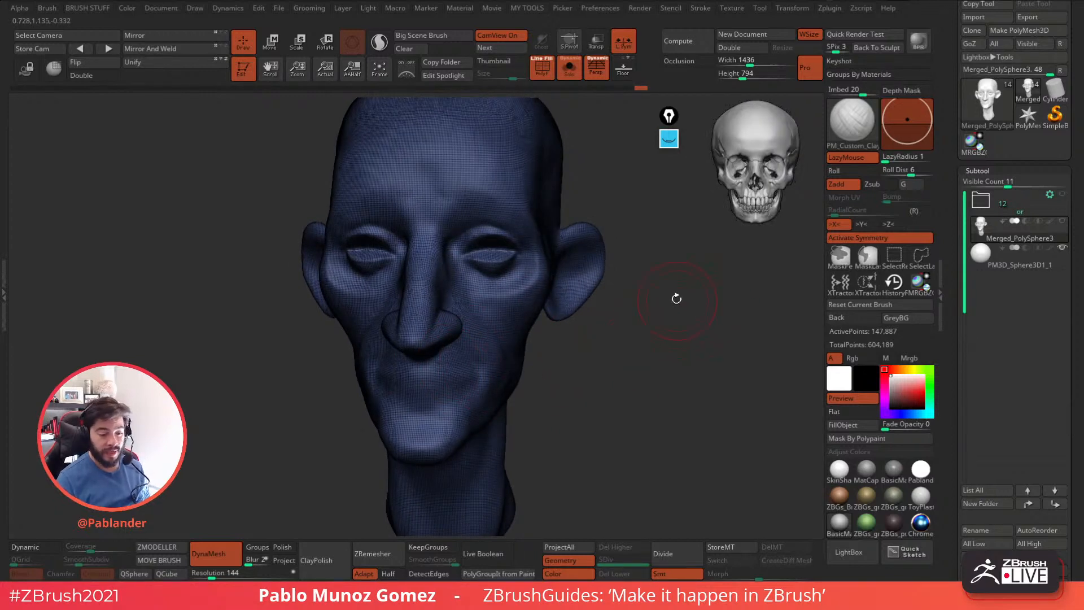
click(542, 66)
drag(637, 375, 639, 402)
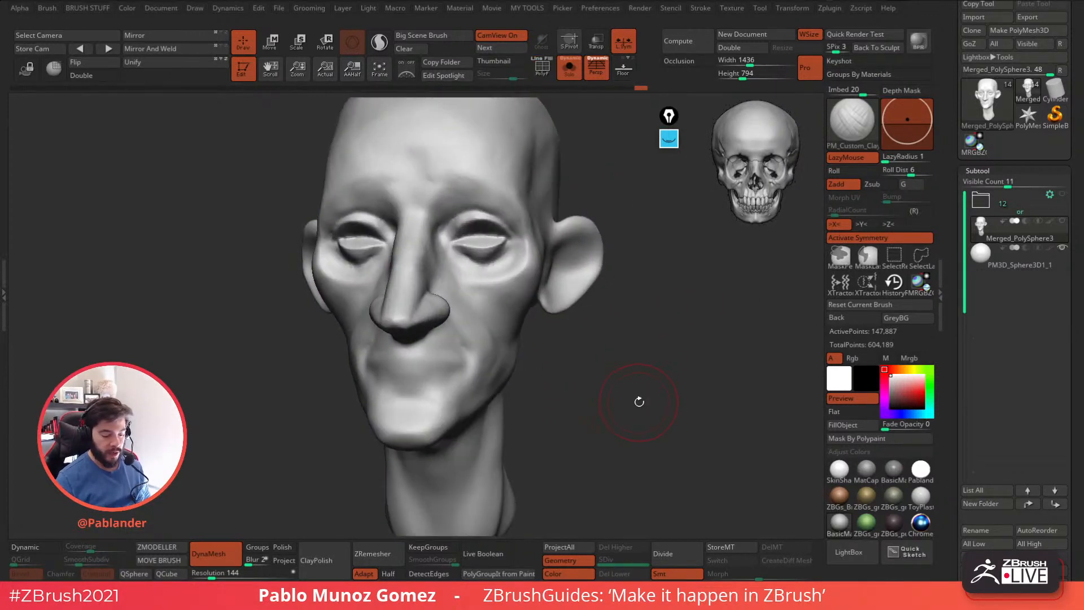
Try carving fine wrinkles across the cheeks below the eyes with the DamStandard brush, and undo the strokes.
key(b)
click(640, 344)
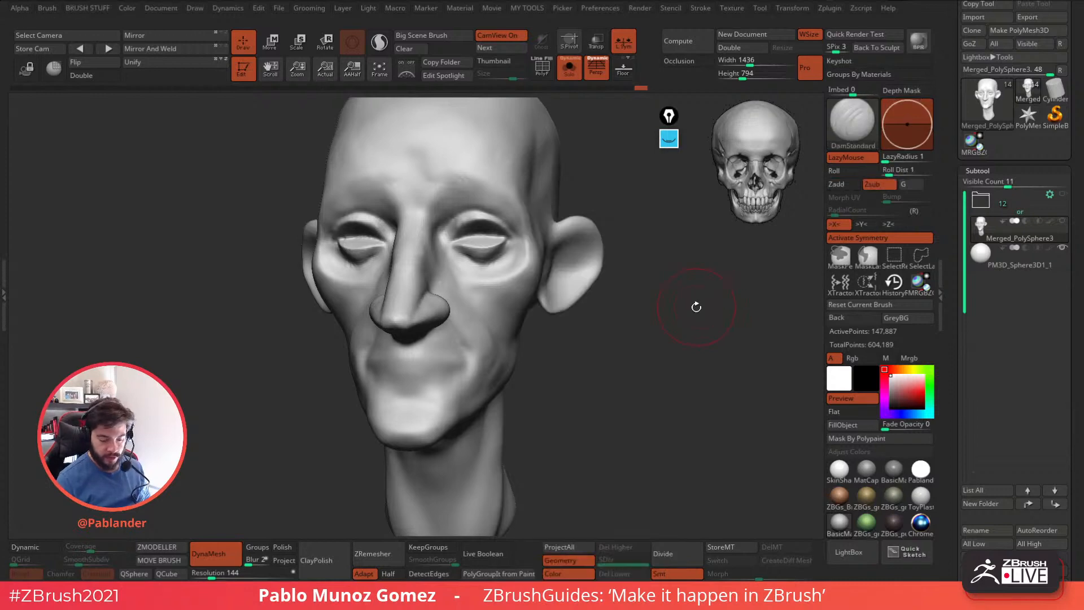
drag(700, 305, 677, 328)
key(space)
drag(449, 289, 480, 302)
key(ctrl+z)
right_drag(434, 290, 440, 290)
drag(450, 290, 476, 312)
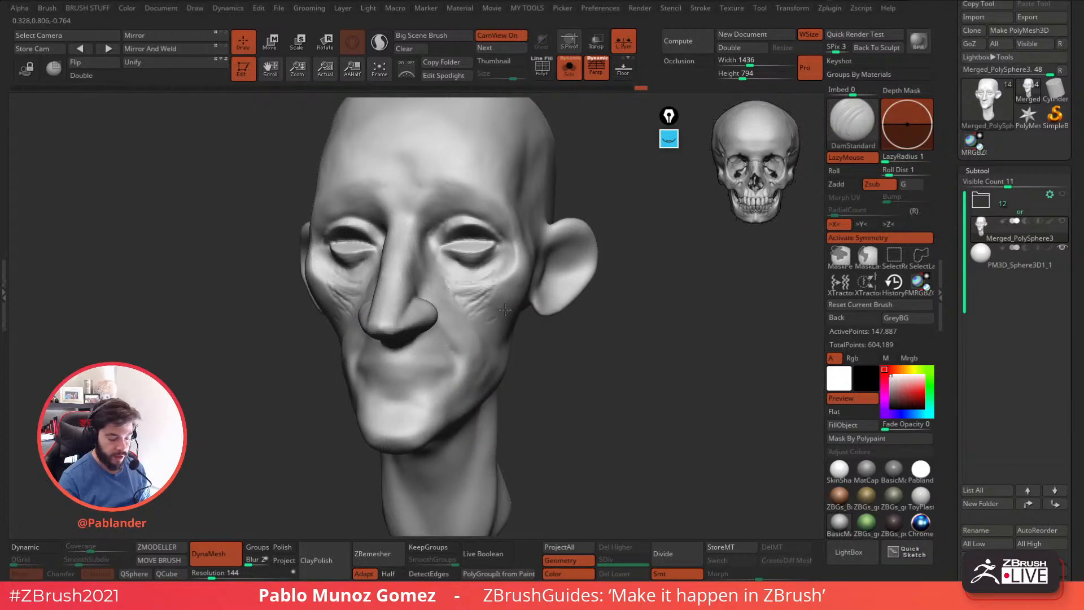
key(ctrl+z)
key(ctrl+z)
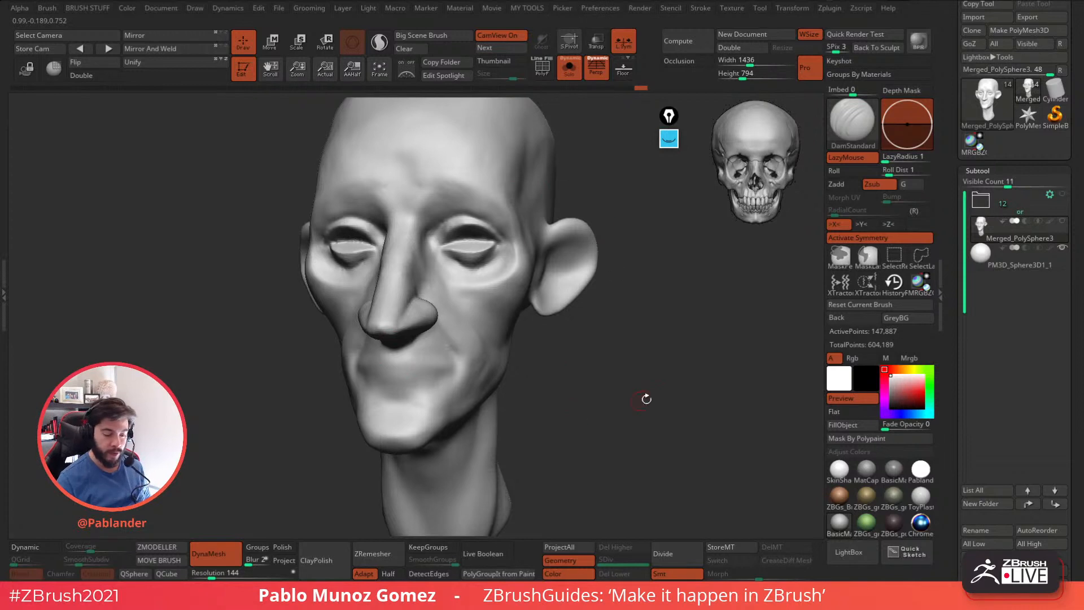
Switch to the Move brush and adjust the top of the head and the side of the brow.
drag(626, 405, 674, 392)
drag(681, 350, 660, 285)
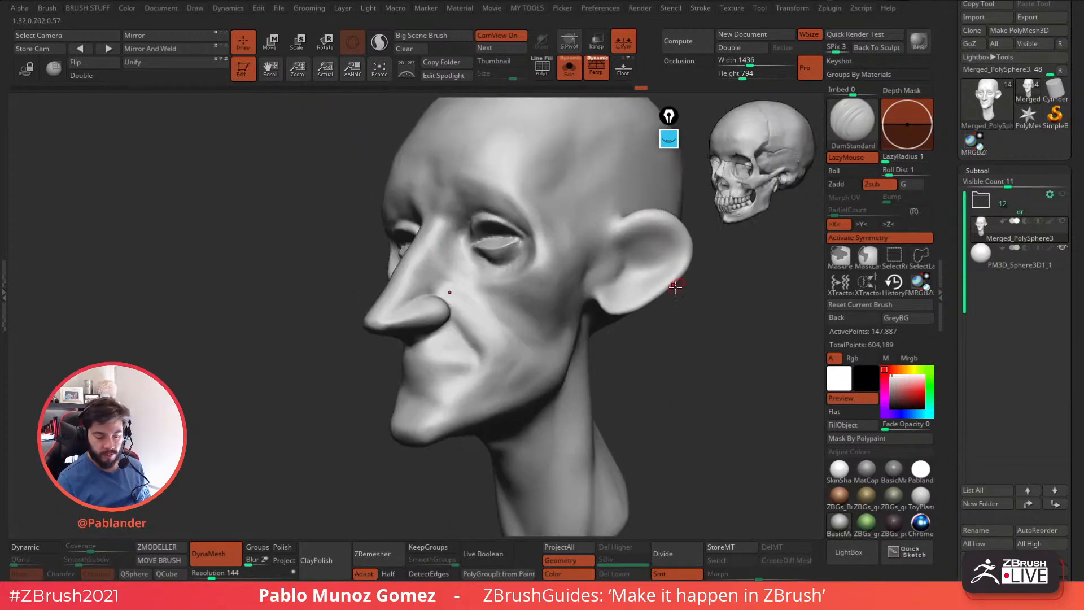
drag(677, 391, 628, 352)
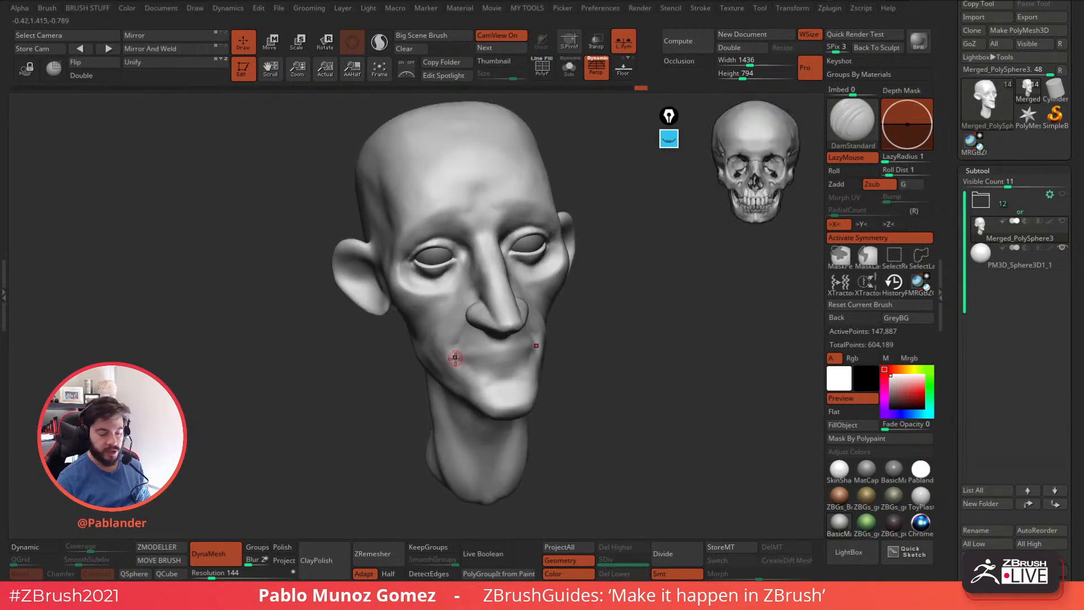
drag(622, 290, 616, 373)
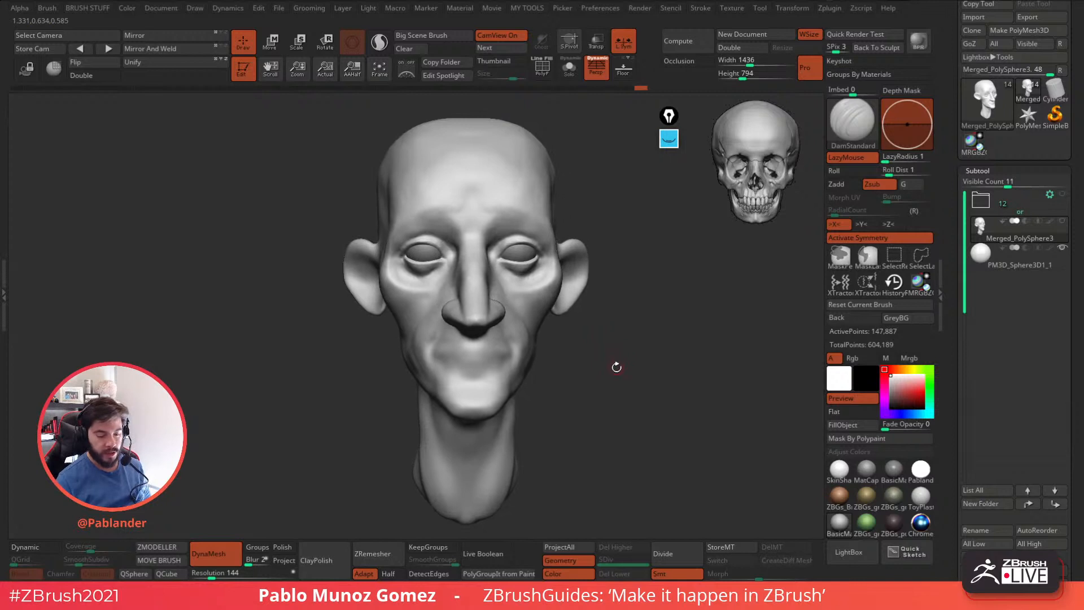
key(b)
key(m)
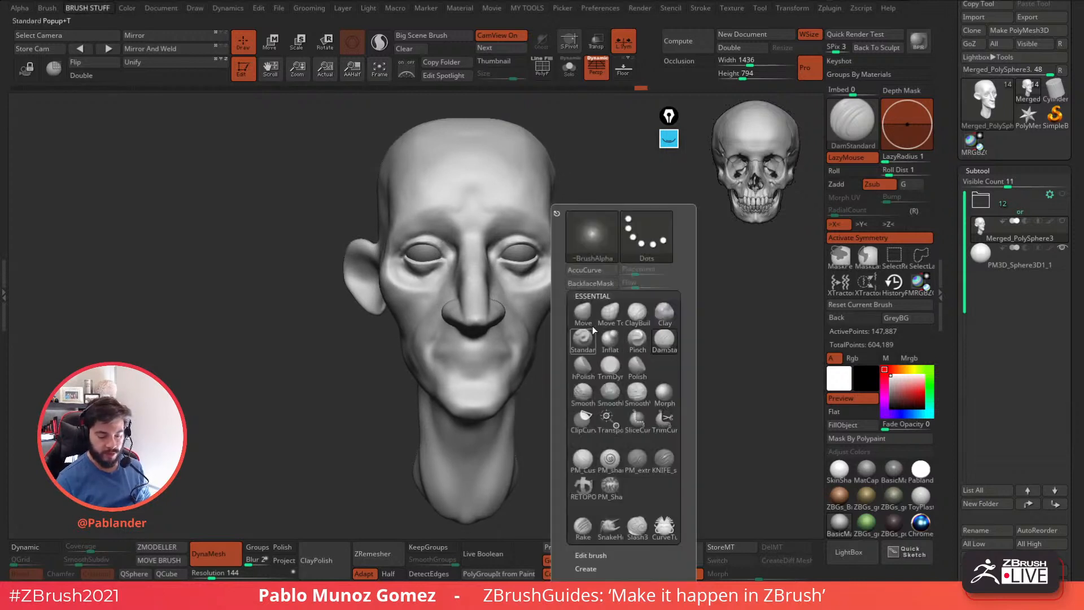
key(v)
key(space)
mouse_move(675, 290)
mouse_down()
mouse_move(702, 290)
mouse_move(638, 337)
mouse_up()
drag(448, 184, 443, 171)
drag(513, 240, 539, 230)
Resize the Move brush and refine the contours of the temples, cheeks and jaw.
key(space)
Smooth the top of the cranium in profile.
key(space)
drag(517, 247, 545, 264)
drag(617, 277, 536, 272)
drag(502, 330, 510, 328)
alt+drag(531, 398, 544, 341)
drag(638, 352, 573, 343)
key(space)
drag(642, 206, 638, 206)
mouse_move(650, 274)
alt+mouse_down()
mouse_move(597, 312)
mouse_move(460, 184)
alt+mouse_up()
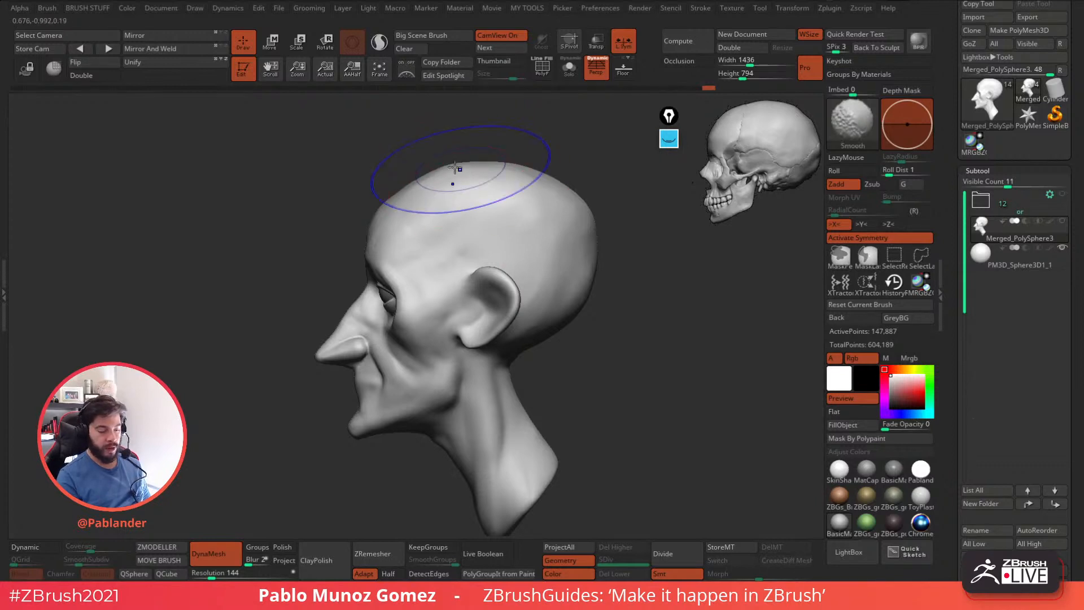
Reshape the mouth and chin profile with the Move brush, checking the face from the front.
drag(600, 316, 502, 314)
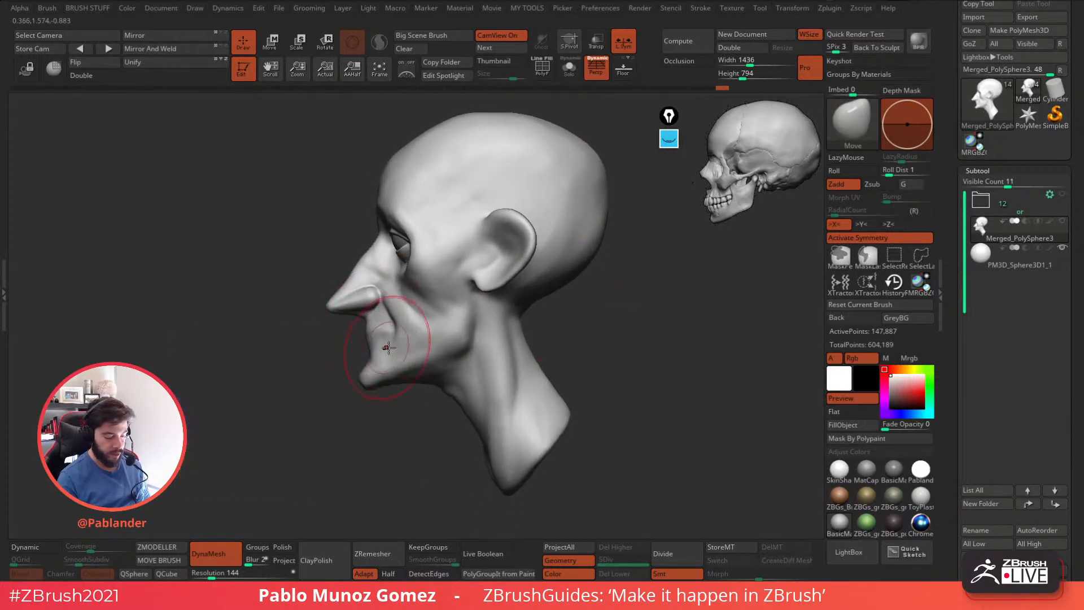
drag(308, 353, 400, 361)
drag(303, 433, 358, 392)
drag(450, 347, 591, 266)
mouse_move(491, 341)
mouse_down()
mouse_move(564, 346)
mouse_move(480, 377)
mouse_move(588, 300)
mouse_move(575, 346)
mouse_move(548, 349)
mouse_move(574, 315)
mouse_move(592, 377)
mouse_move(551, 448)
mouse_up()
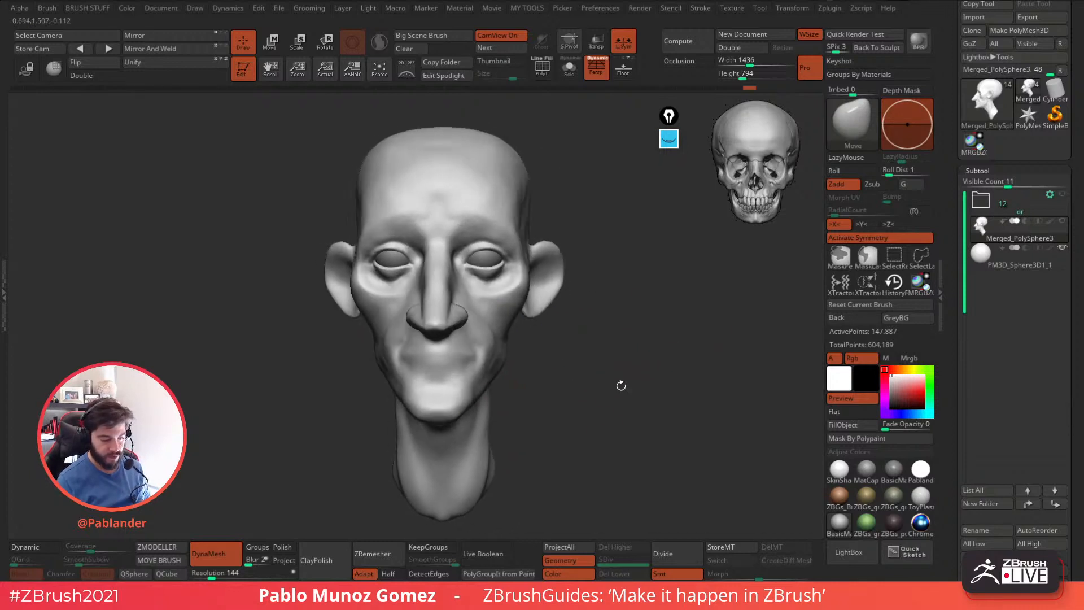
Round the upper cranium and refine its sides above the ears with a larger Move brush, working from the front and back.
drag(583, 179, 588, 200)
key(space)
key(space)
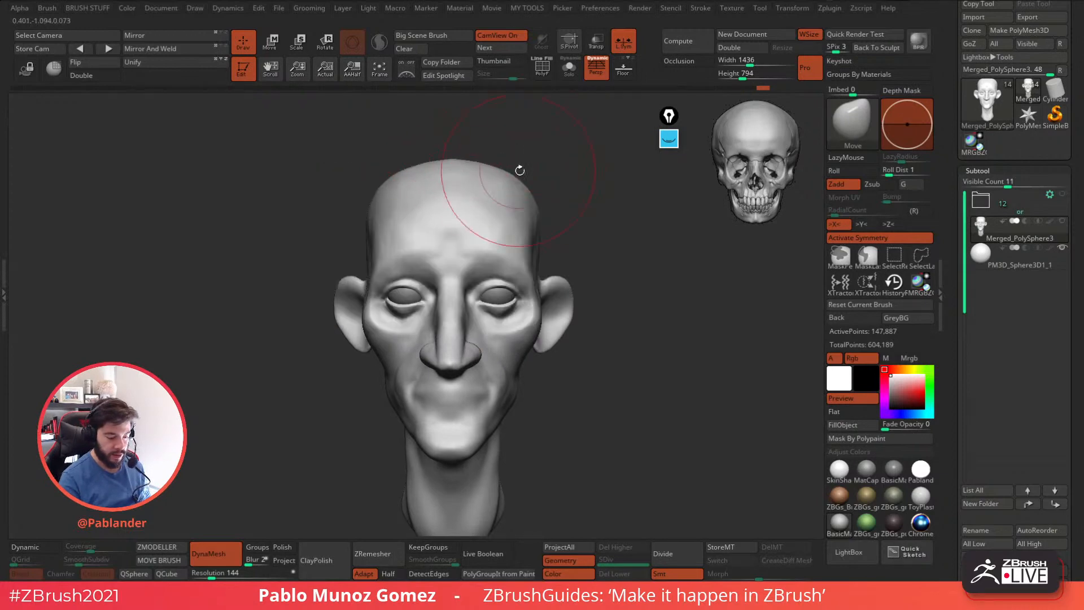
key(space)
mouse_move(540, 251)
mouse_down()
mouse_move(641, 218)
mouse_move(525, 300)
mouse_move(574, 232)
mouse_move(511, 257)
mouse_up()
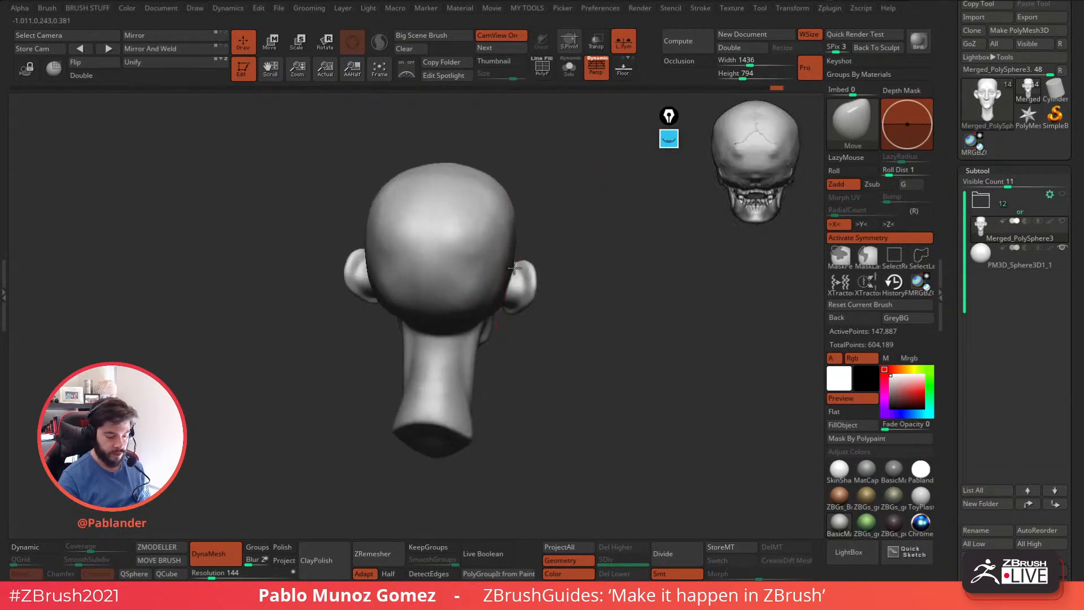
mouse_move(553, 294)
mouse_down()
mouse_move(527, 203)
mouse_move(602, 295)
mouse_move(593, 296)
mouse_up()
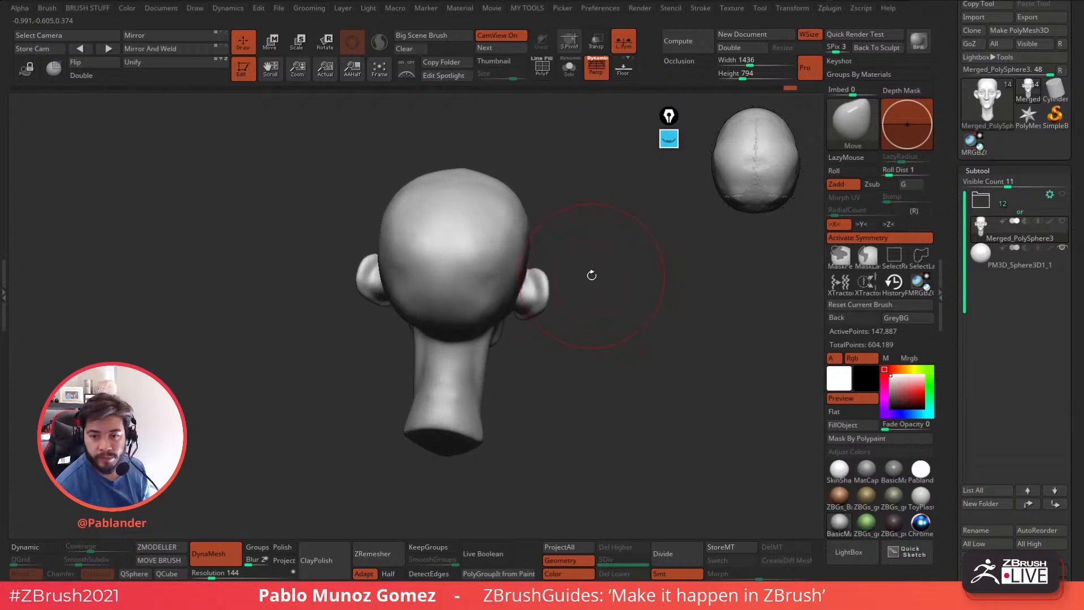
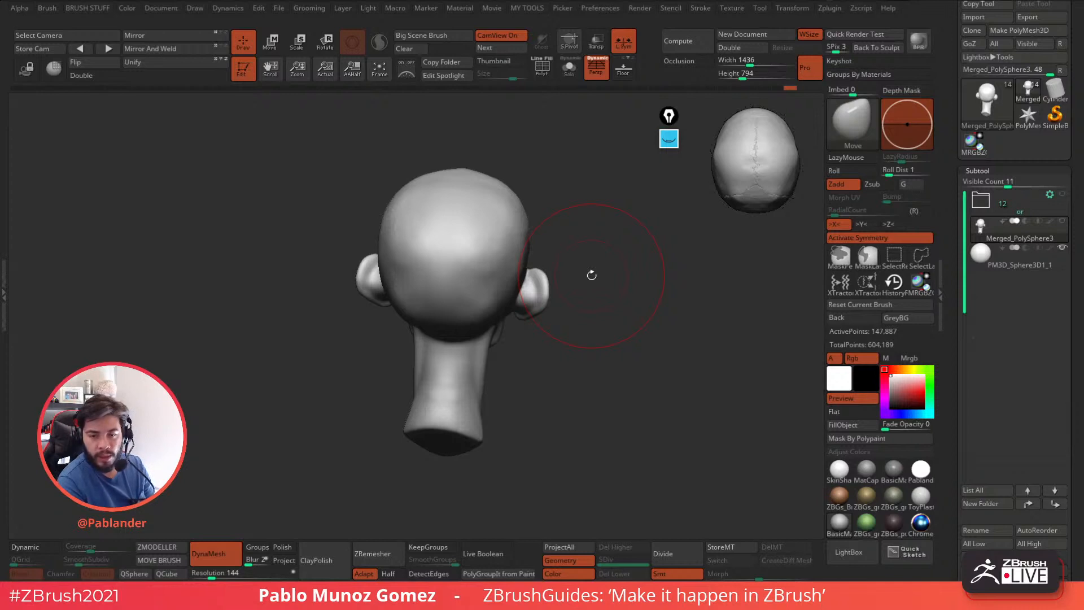
Refine the top and back contours of the cranium with the Move brush, checking it from the side and front.
drag(592, 275, 574, 315)
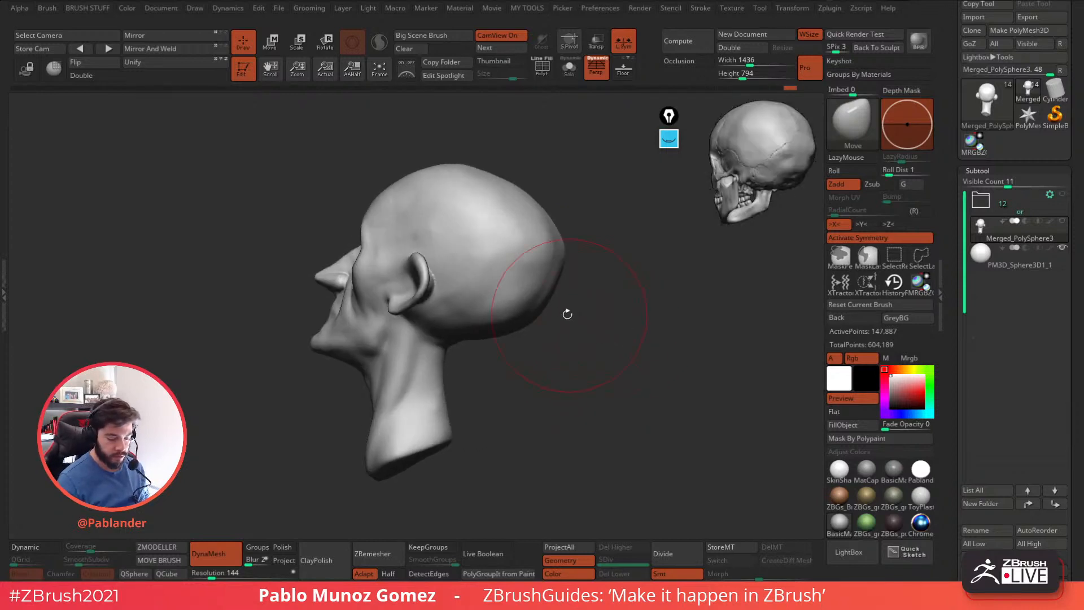
drag(508, 290, 632, 354)
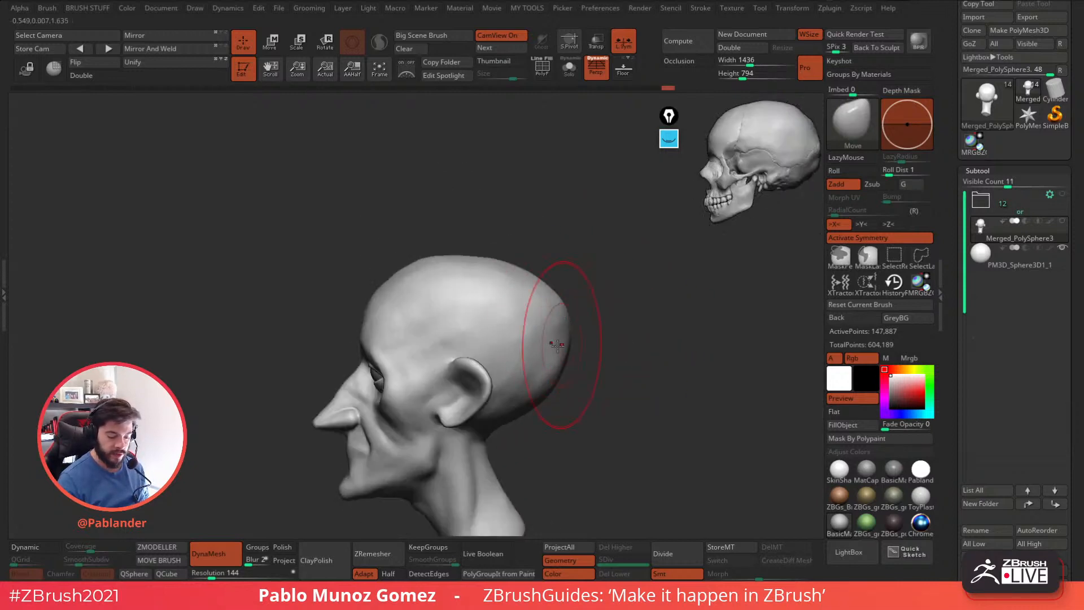
drag(600, 314, 619, 311)
shift+drag(465, 220, 521, 239)
mouse_move(587, 308)
mouse_down()
mouse_move(622, 344)
mouse_move(617, 355)
mouse_up()
alt+drag(537, 388, 605, 341)
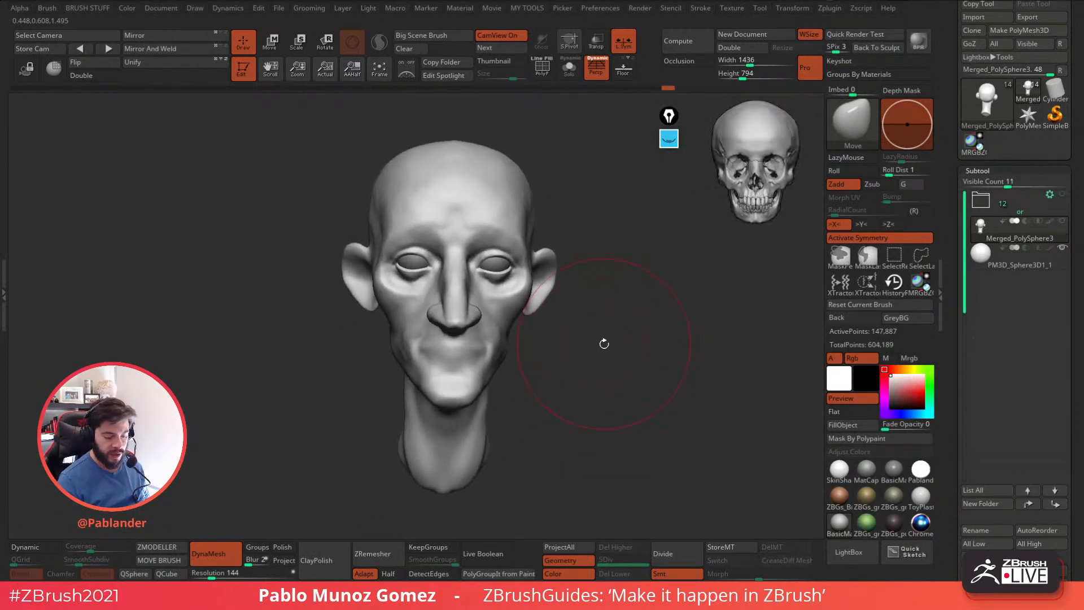
Reduce the brush size and adjust the brow and forehead with the Move brush from a high three-quarter view.
key(space)
click(680, 340)
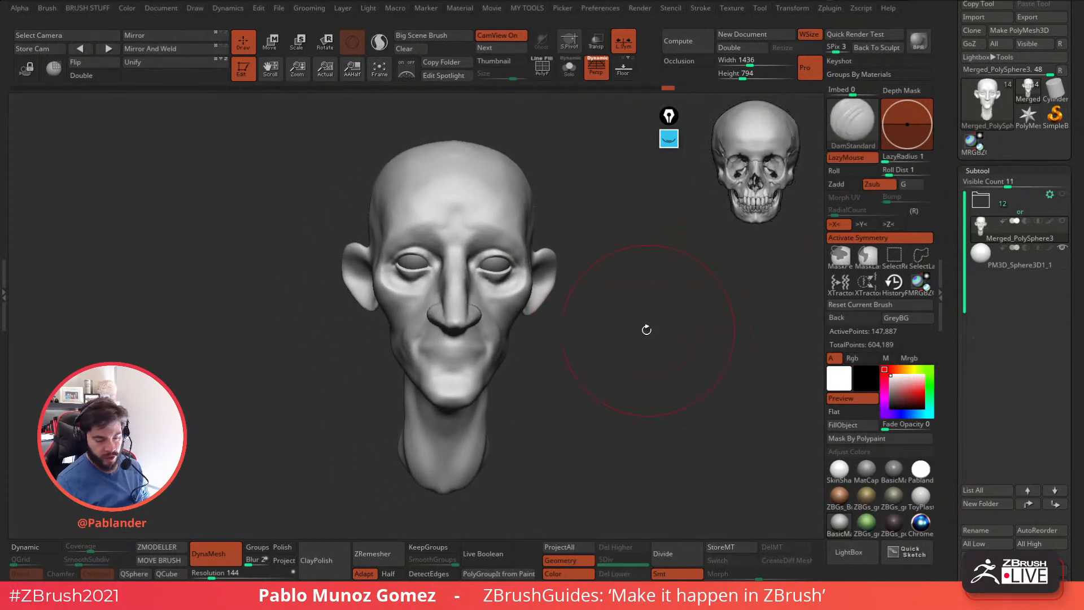
key(space)
mouse_move(632, 332)
mouse_down()
mouse_move(621, 331)
mouse_move(658, 338)
mouse_move(637, 329)
mouse_up()
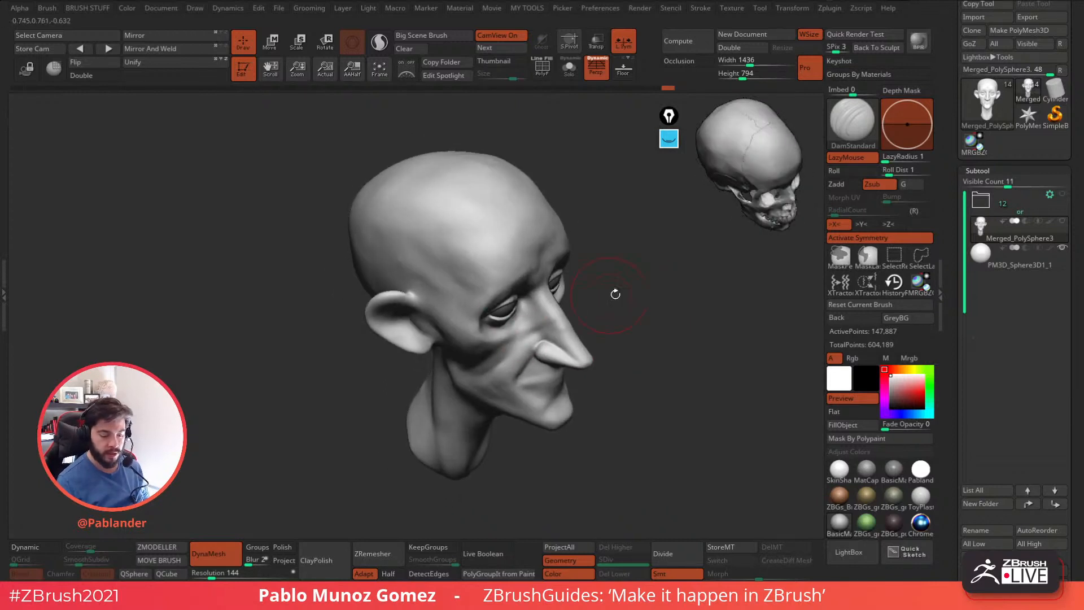
key(b)
key(m)
key(v)
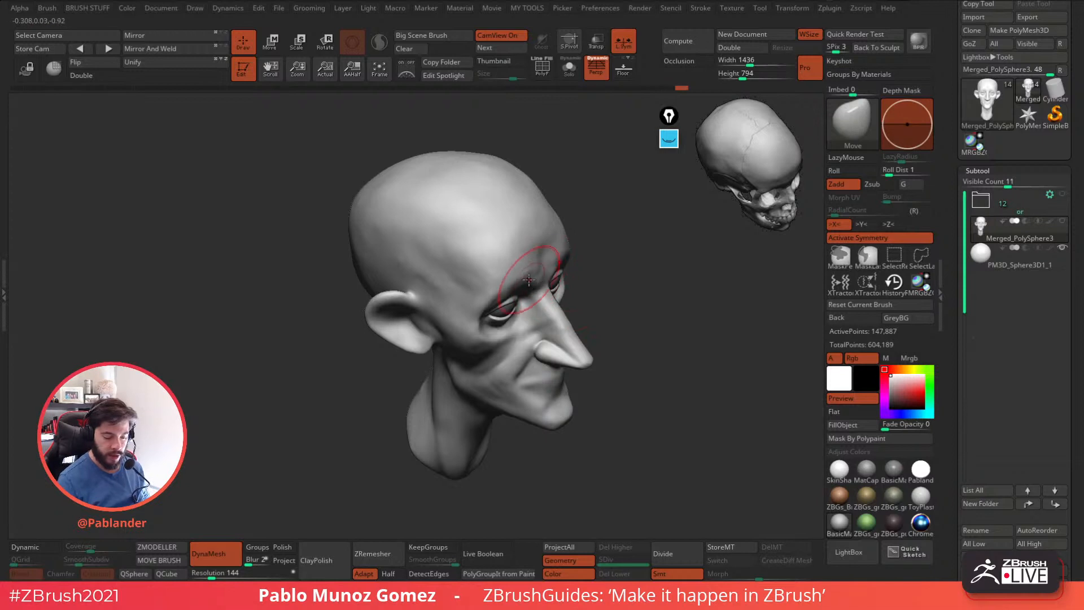
drag(582, 270, 610, 257)
Smooth the side and top of the cranium above the ear, then resize the Move brush.
key(shift)
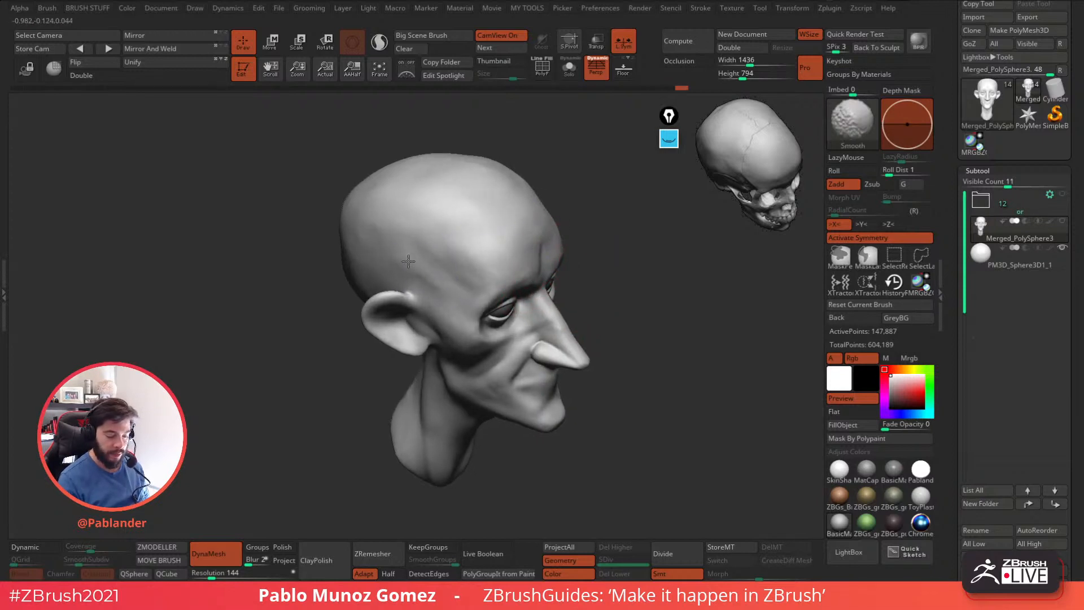
shift+drag(523, 177, 493, 172)
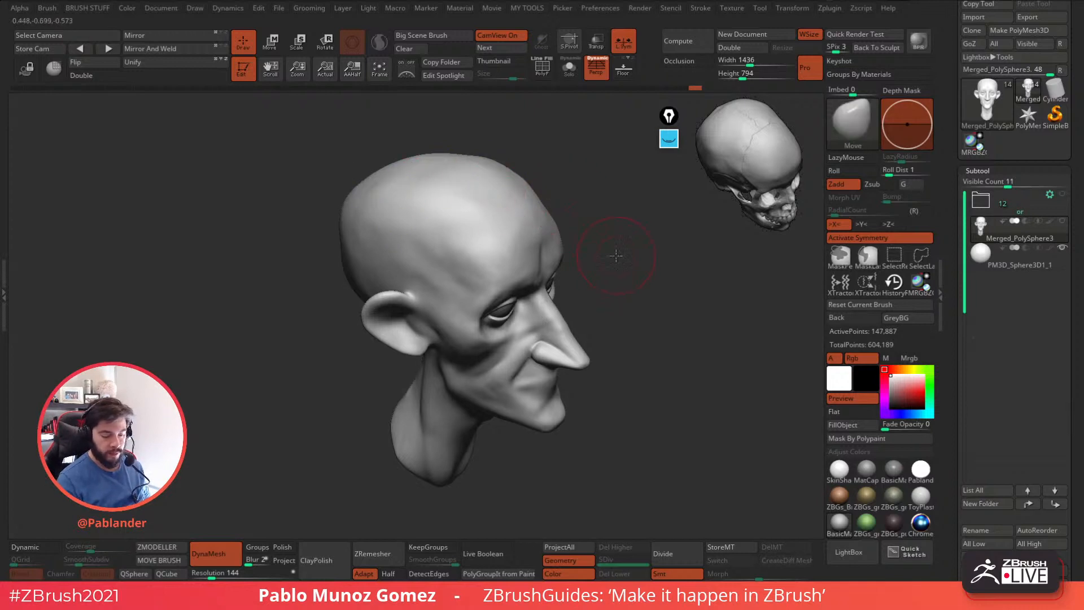
key(space)
key(shift)
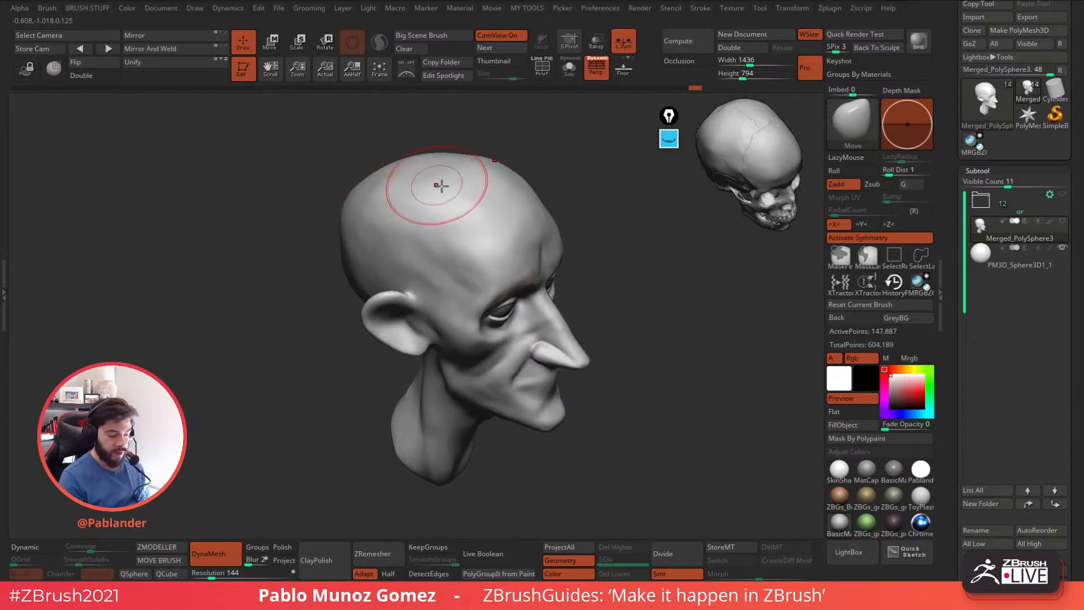
Examine the head's proportions from the front and three-quarter views against the CamView skull.
mouse_move(613, 277)
mouse_down()
mouse_move(638, 310)
mouse_move(637, 294)
mouse_move(656, 310)
mouse_up()
alt+drag(673, 373, 706, 367)
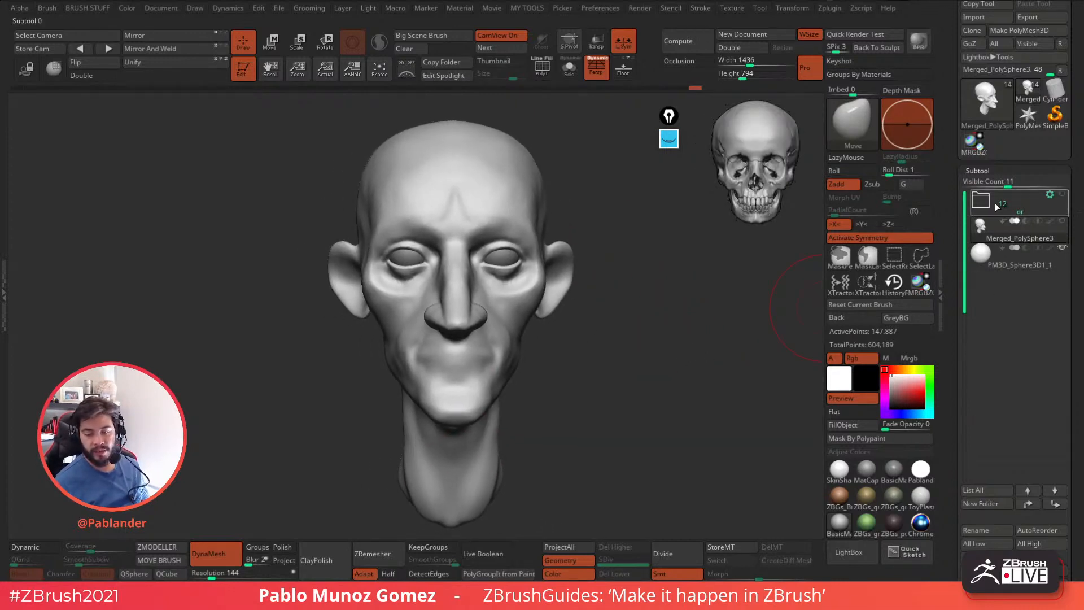
drag(638, 385, 646, 373)
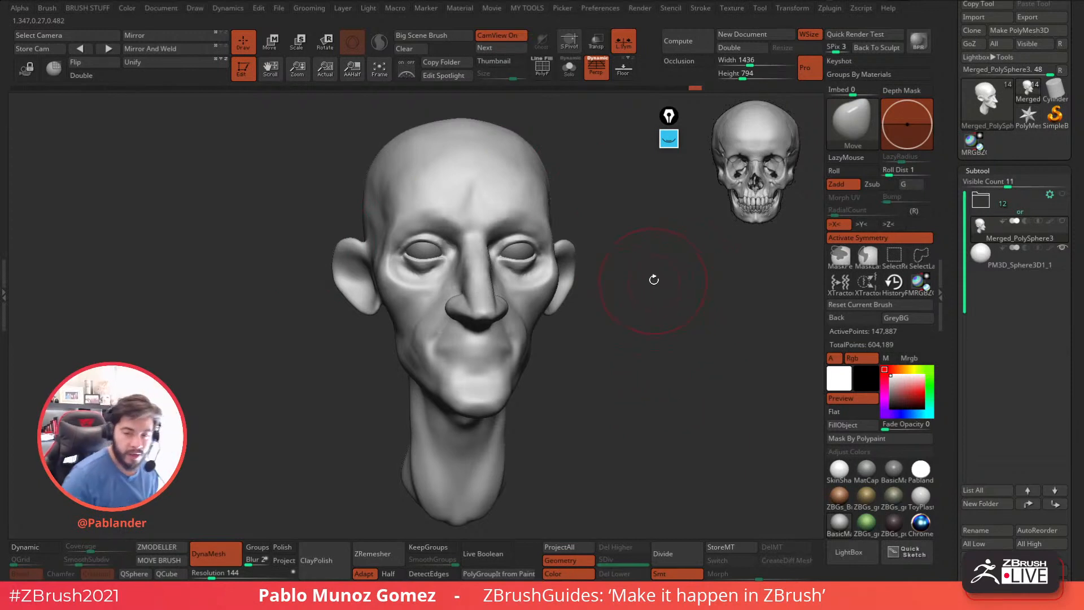
drag(610, 344, 656, 374)
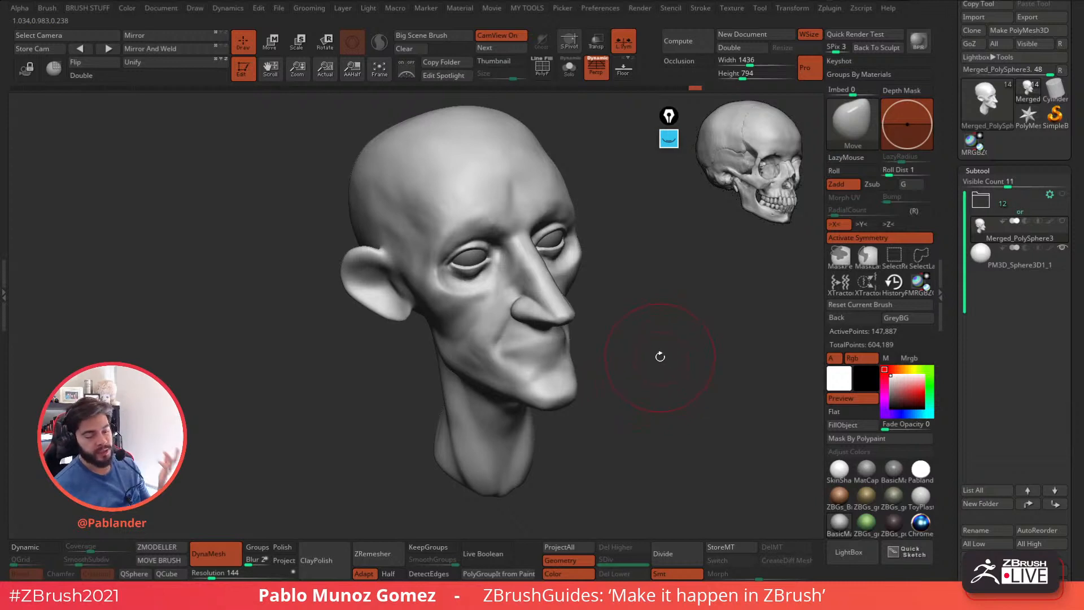
drag(661, 358, 671, 353)
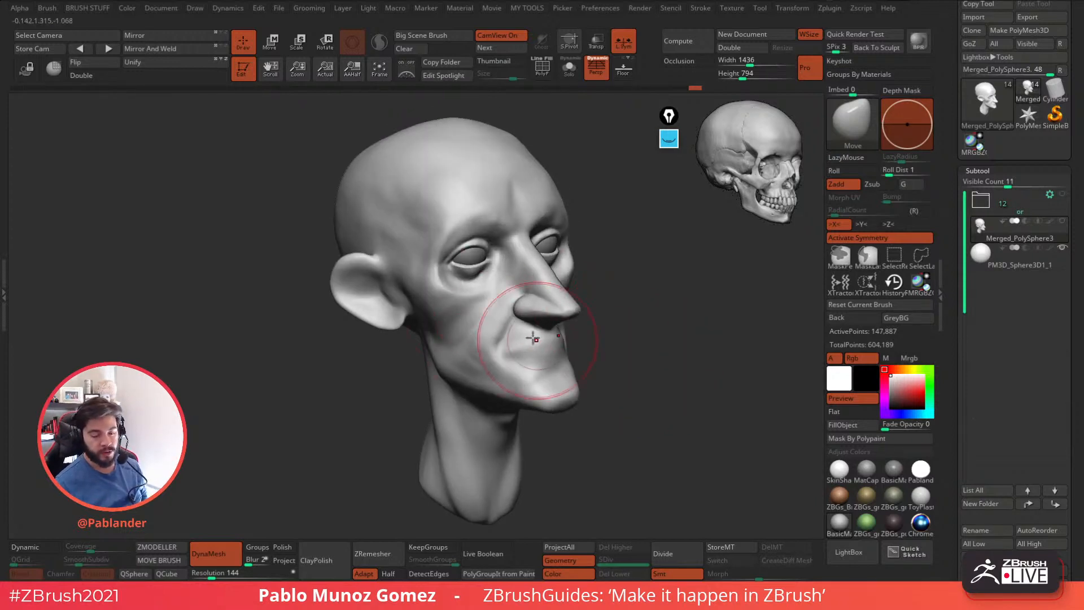
drag(643, 403, 645, 392)
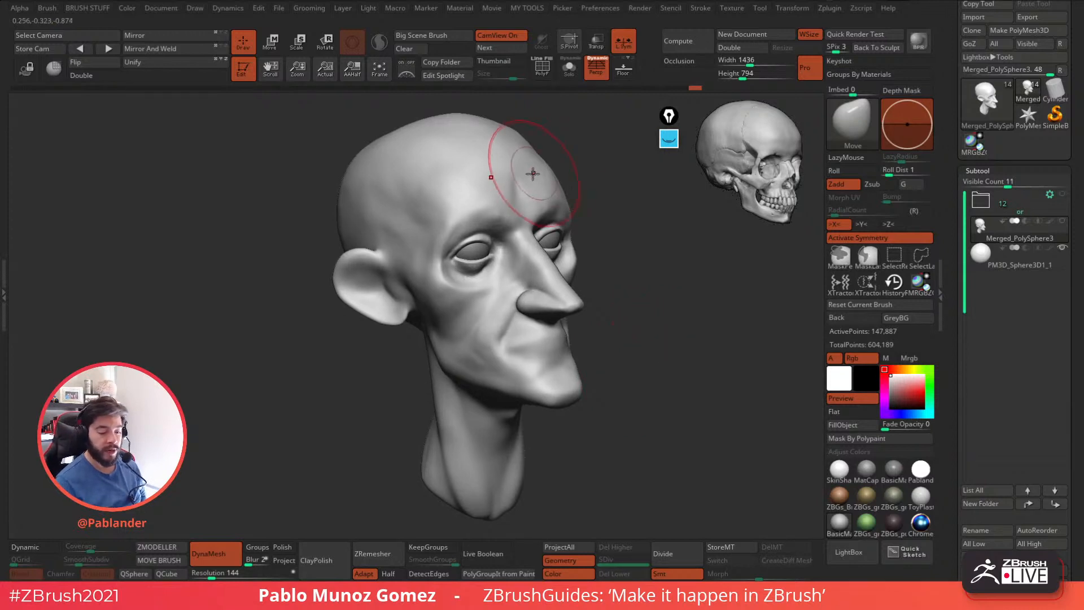
drag(654, 364, 663, 358)
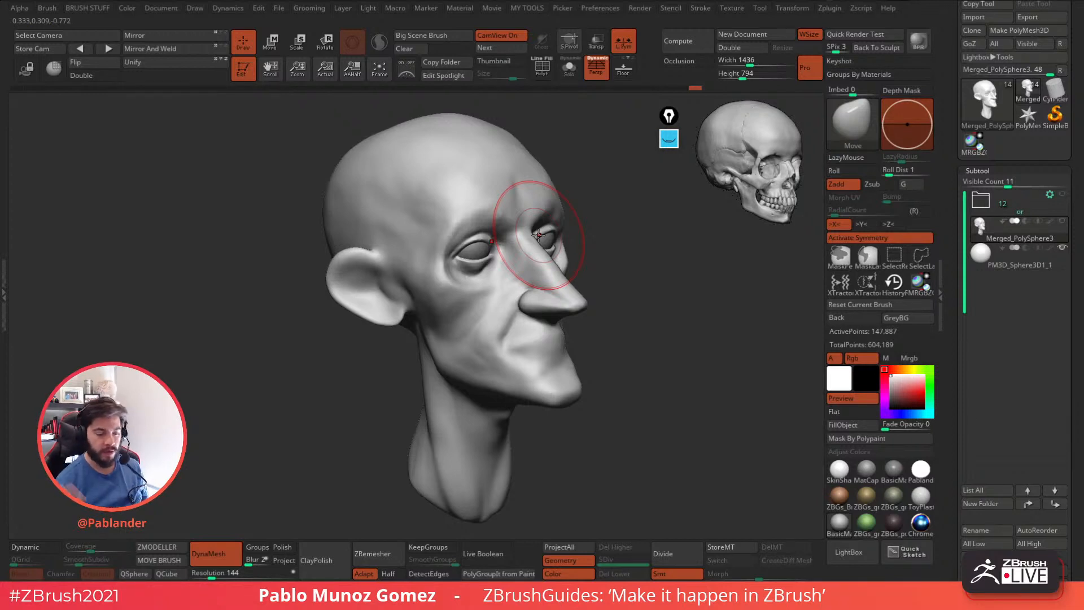
Refine the jawline below the ear with the Move brush, checking it in profile.
drag(618, 338, 641, 349)
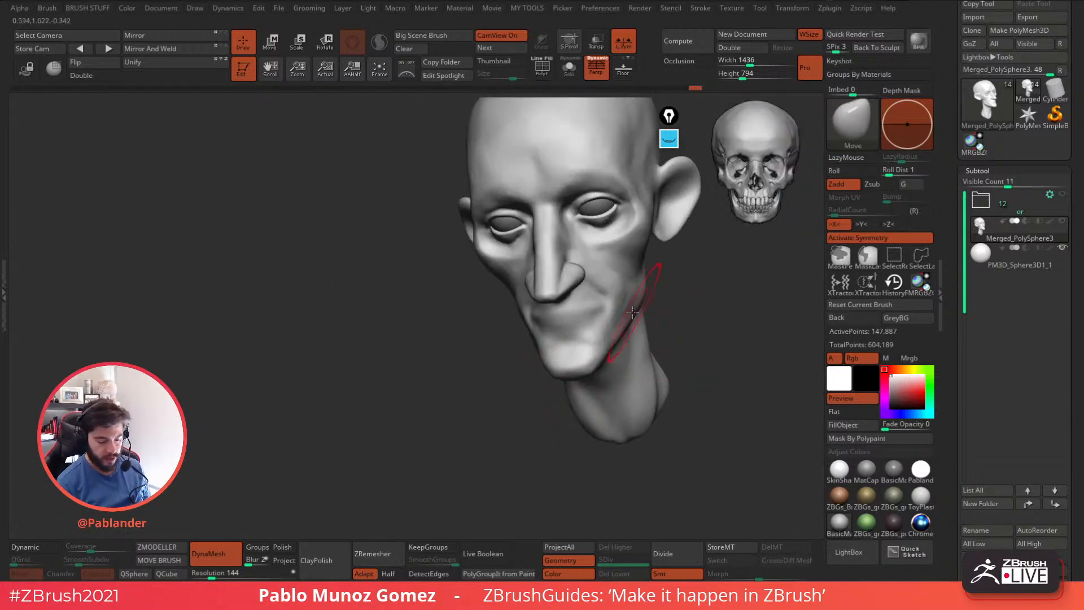
mouse_move(619, 332)
right_down()
mouse_move(653, 316)
mouse_move(649, 308)
mouse_move(552, 361)
right_up()
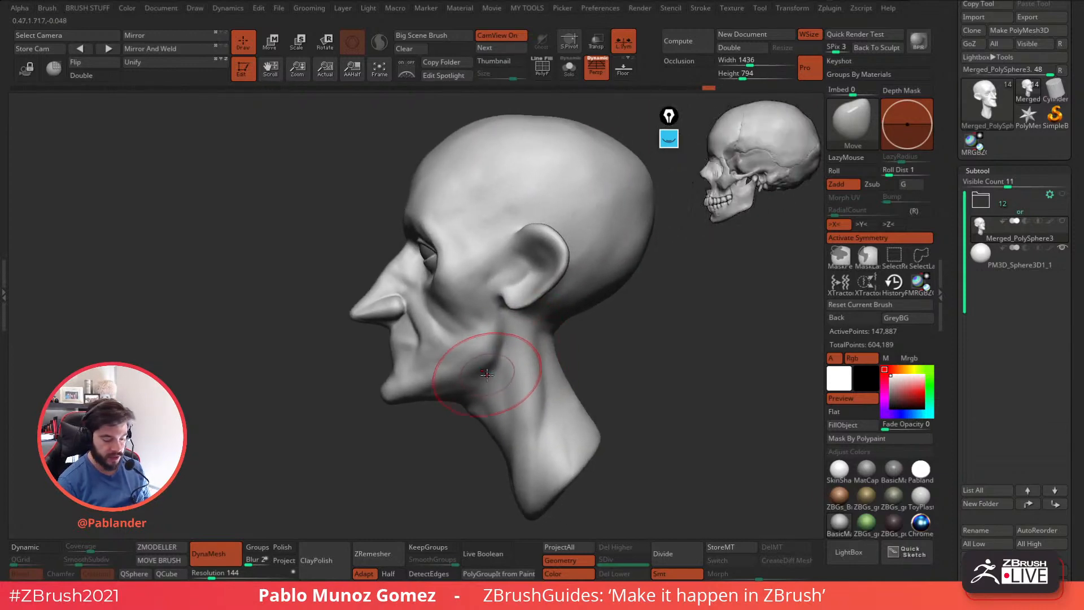
right_drag(617, 361, 639, 344)
Carve the inner groove along the ear's upper rim with a resized DamStandard brush.
key(b)
key(d)
key(s)
key(space)
click(681, 335)
key(space)
click(612, 378)
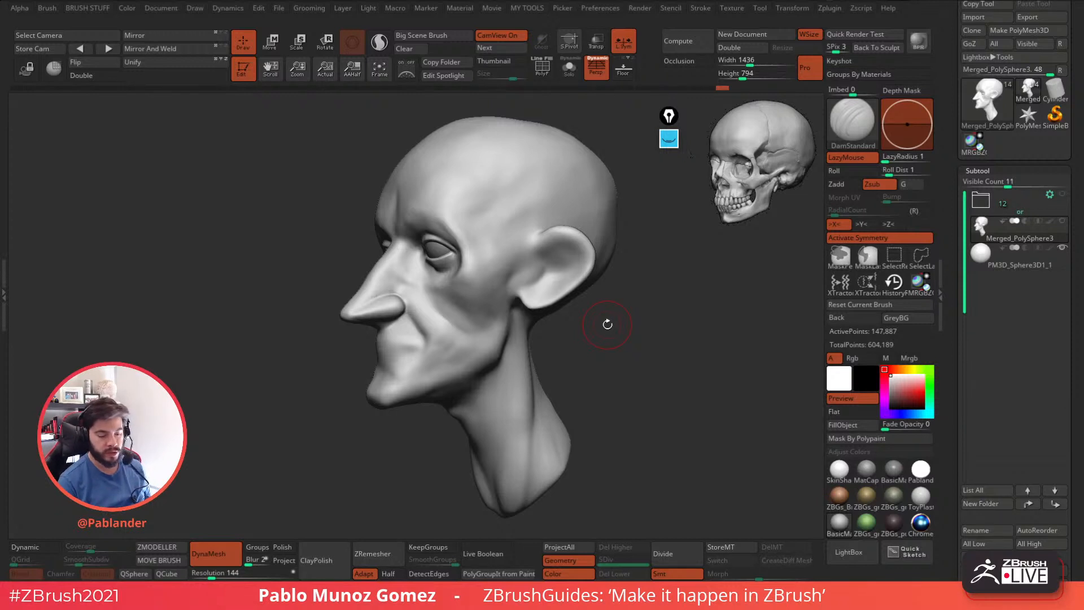
ctrl+right_drag(551, 252, 580, 268)
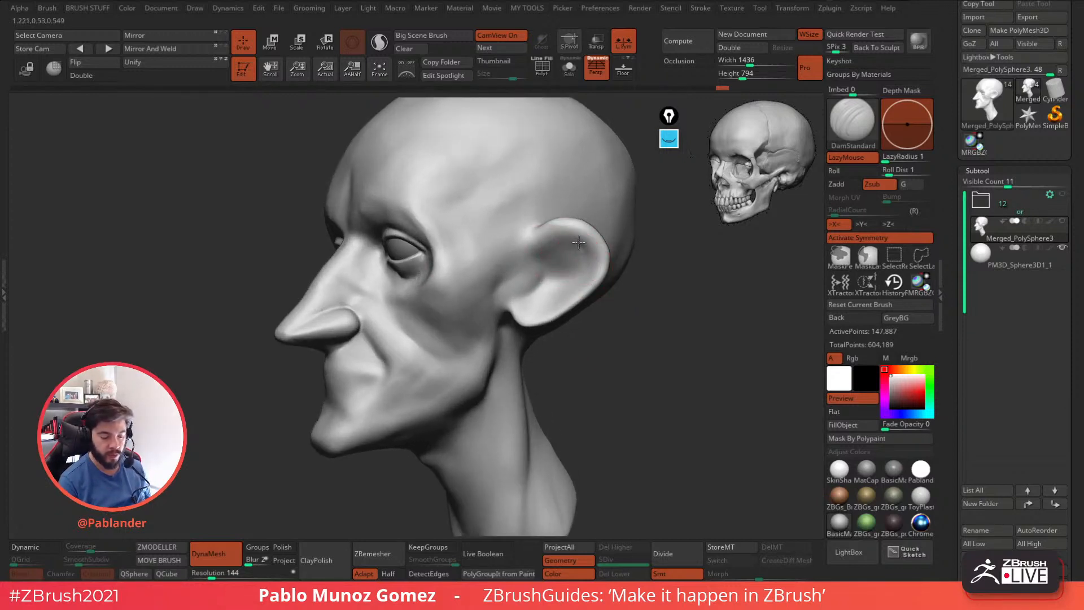
key(shift)
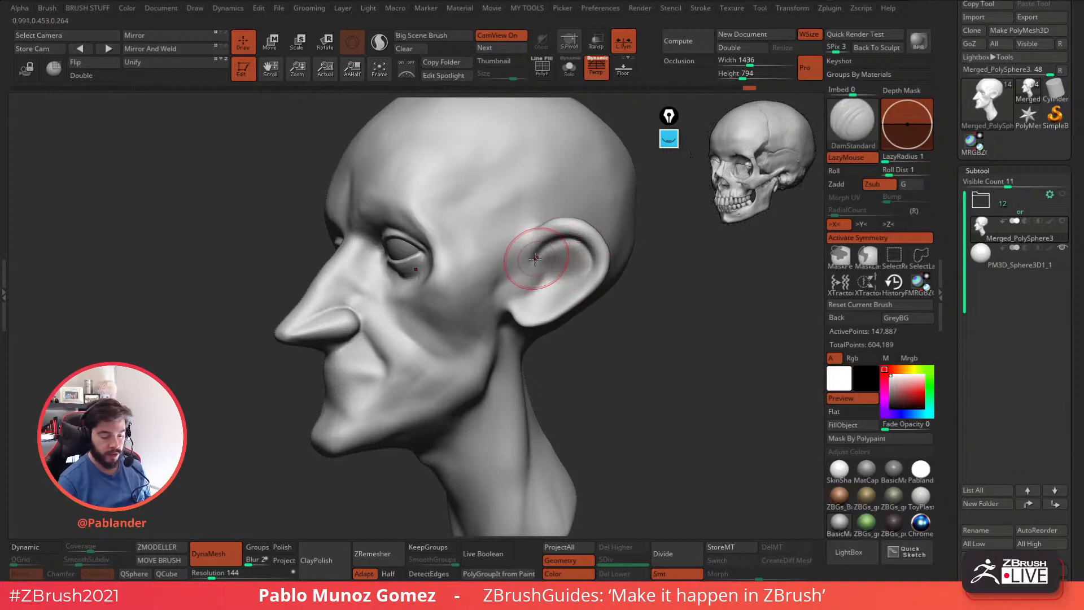
Deepen the hollow inside the ear and carve its front edge with DamStandard, smoothing the transitions.
right_drag(537, 258, 530, 289)
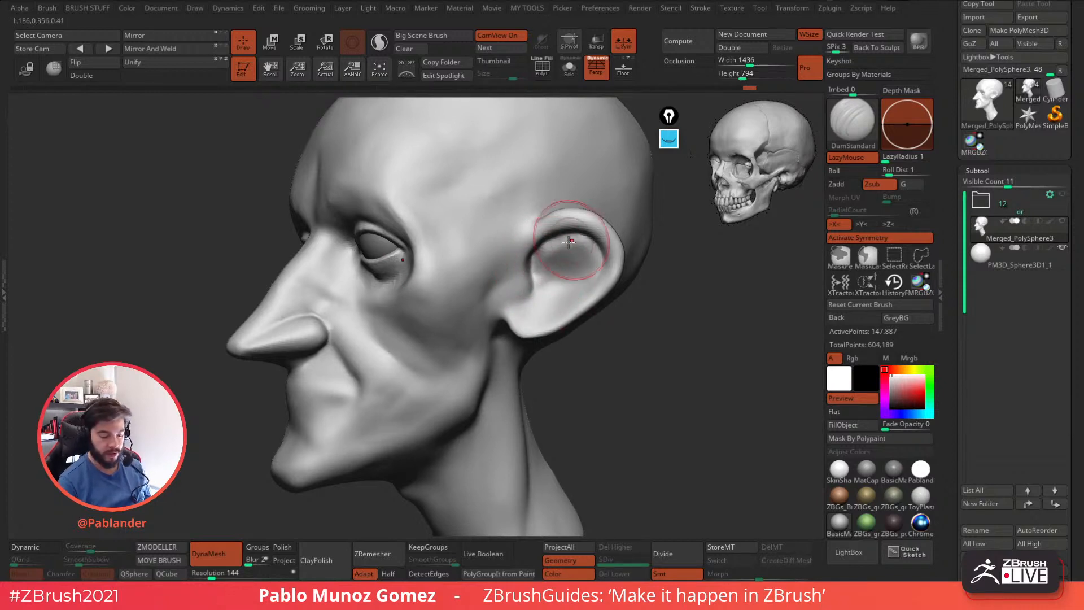
mouse_move(571, 259)
right_down()
mouse_move(563, 244)
mouse_move(577, 252)
mouse_move(535, 258)
right_up()
key(shift)
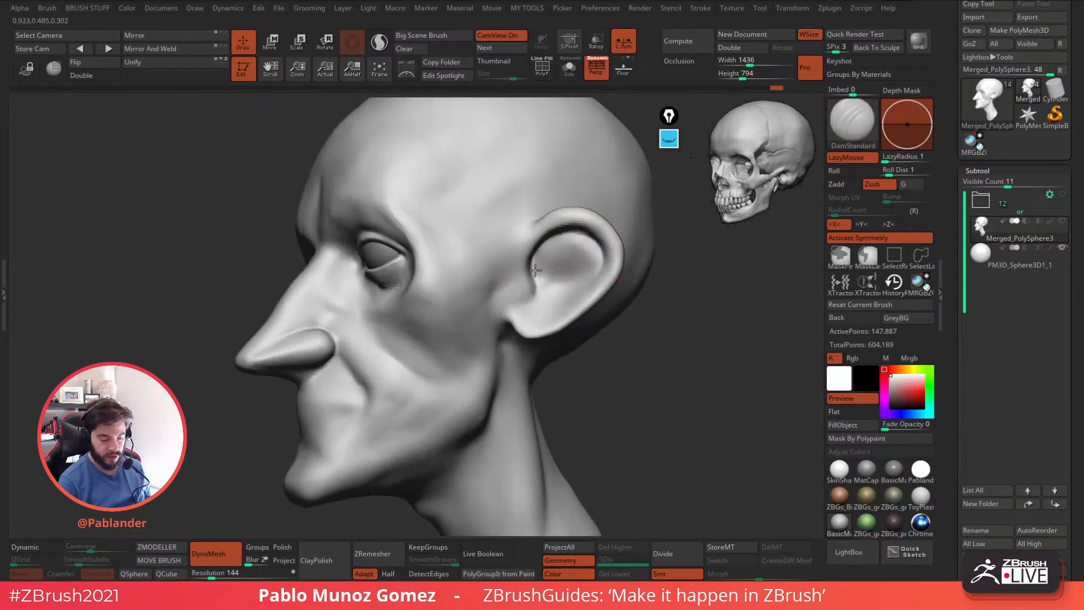
drag(527, 286, 518, 296)
mouse_move(550, 267)
right_down()
mouse_move(532, 273)
mouse_move(635, 298)
mouse_move(581, 323)
mouse_move(650, 313)
right_up()
Reshape the front edge of the ear where it meets the head with the Move brush.
key(b)
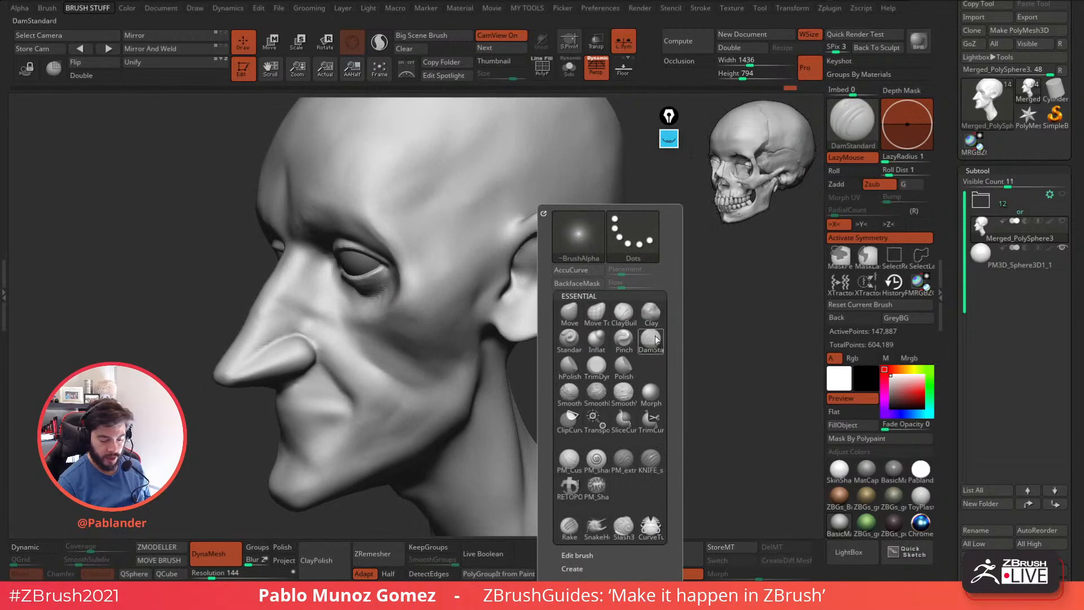
click(569, 313)
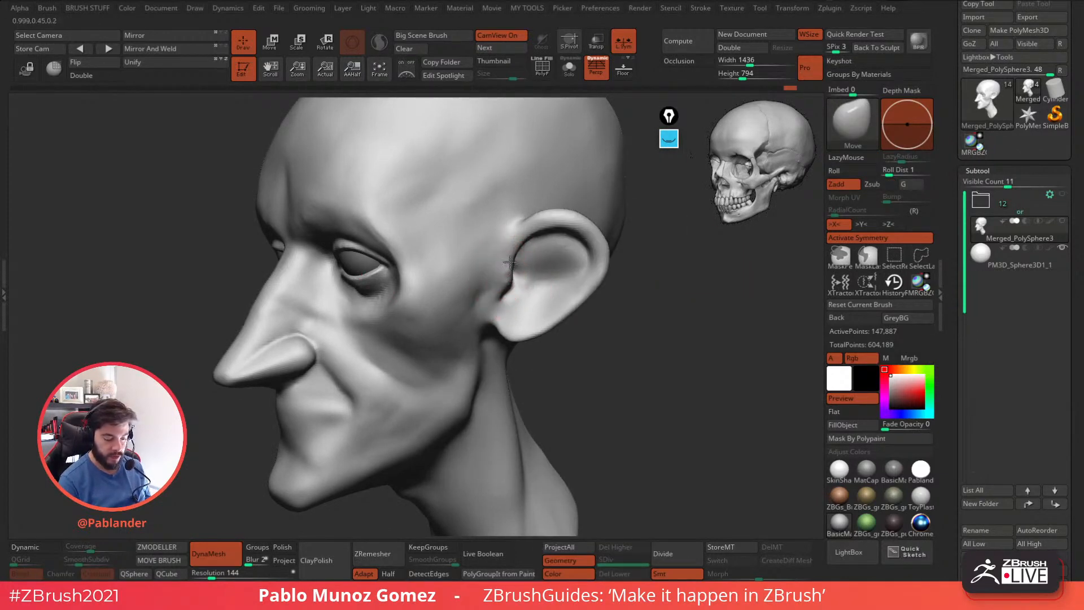
mouse_move(500, 237)
shift+right_down()
mouse_move(529, 252)
mouse_move(495, 280)
mouse_move(482, 262)
shift+right_up()
Deepen the crease at the ear opening with DamStandard and smooth the area in front of the ear.
key(b)
key(d)
key(s)
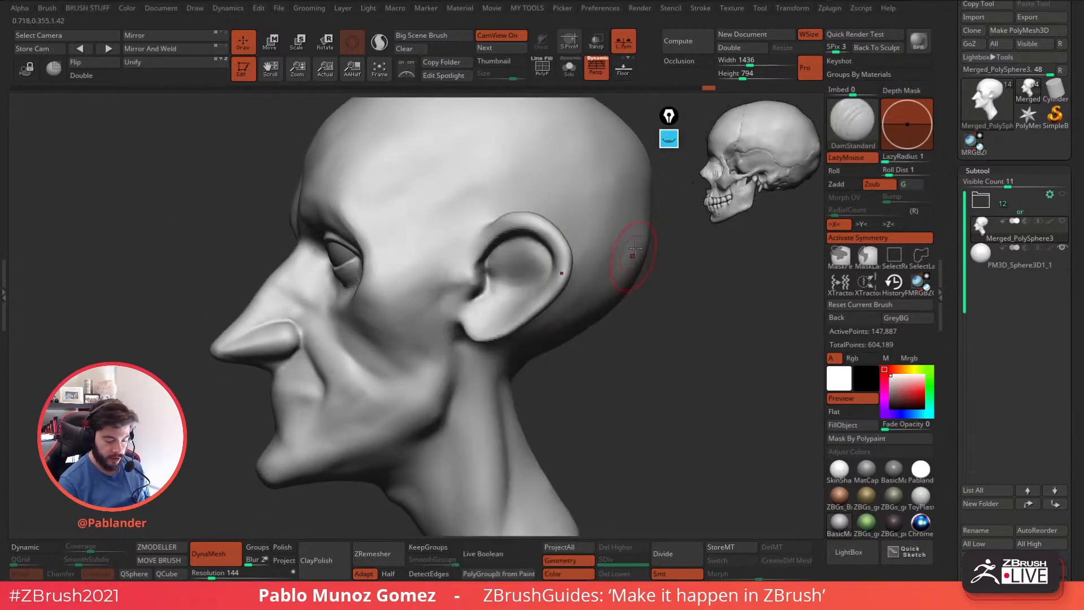
shift+drag(481, 265, 492, 283)
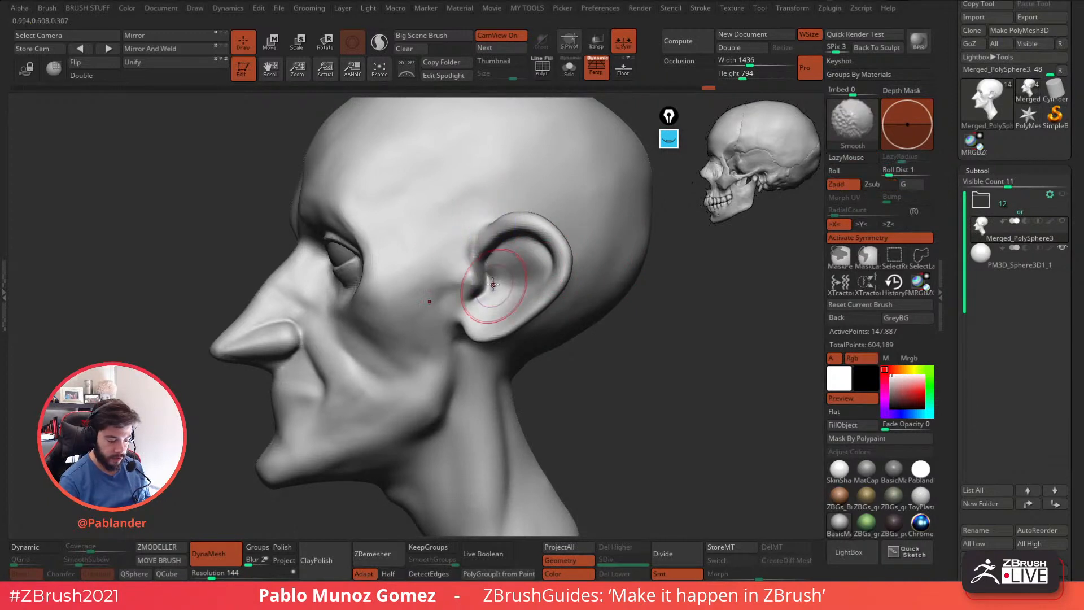
drag(475, 240, 473, 254)
Adjust the ear opening and earlobe with the Move brush, working from the side and front.
key(b)
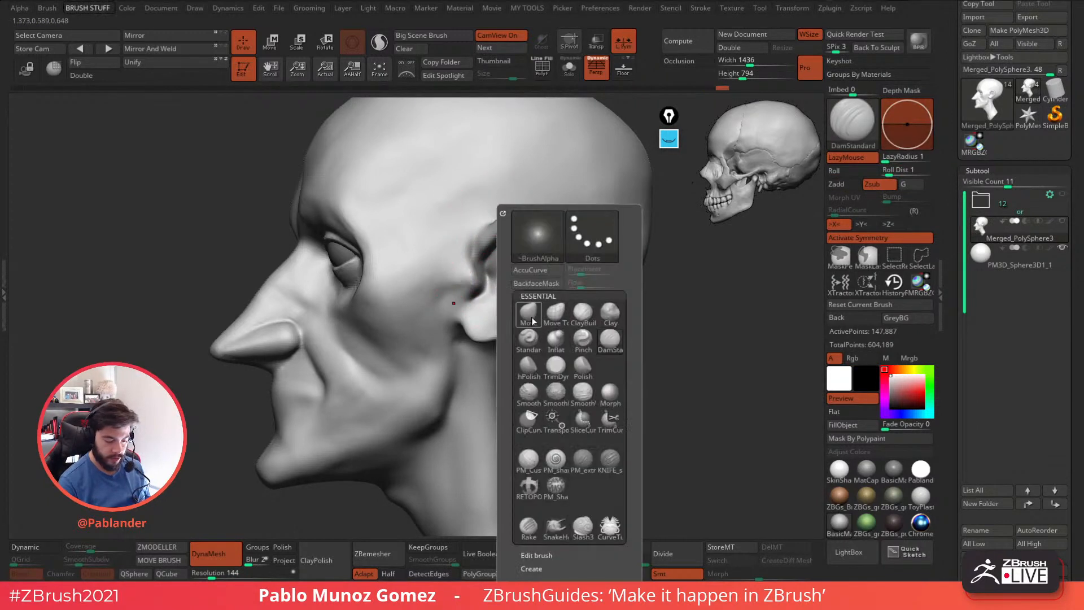
key(m)
key(v)
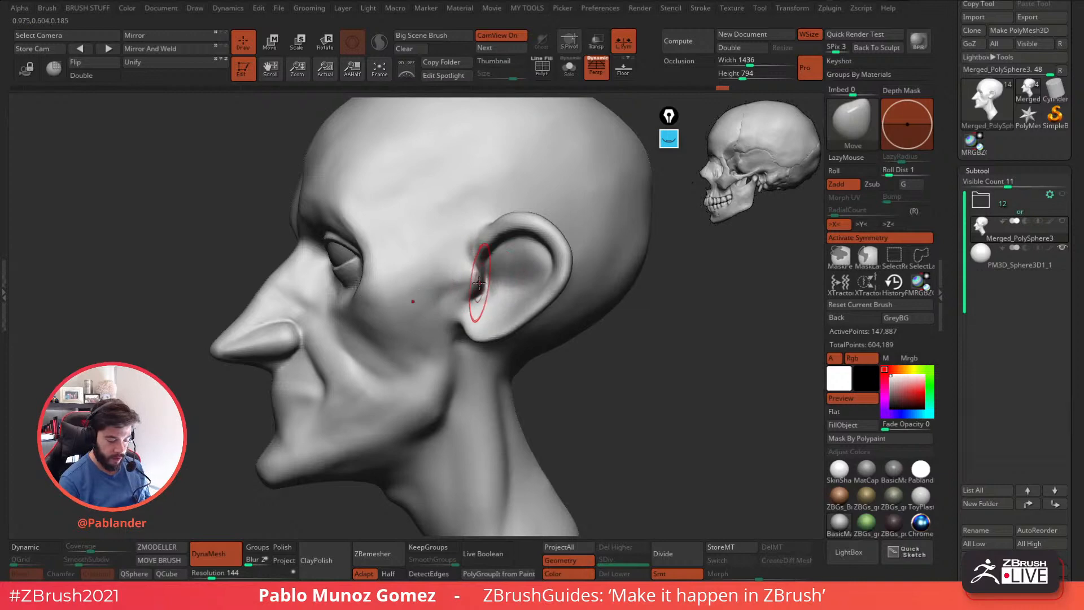
right_drag(479, 290, 593, 289)
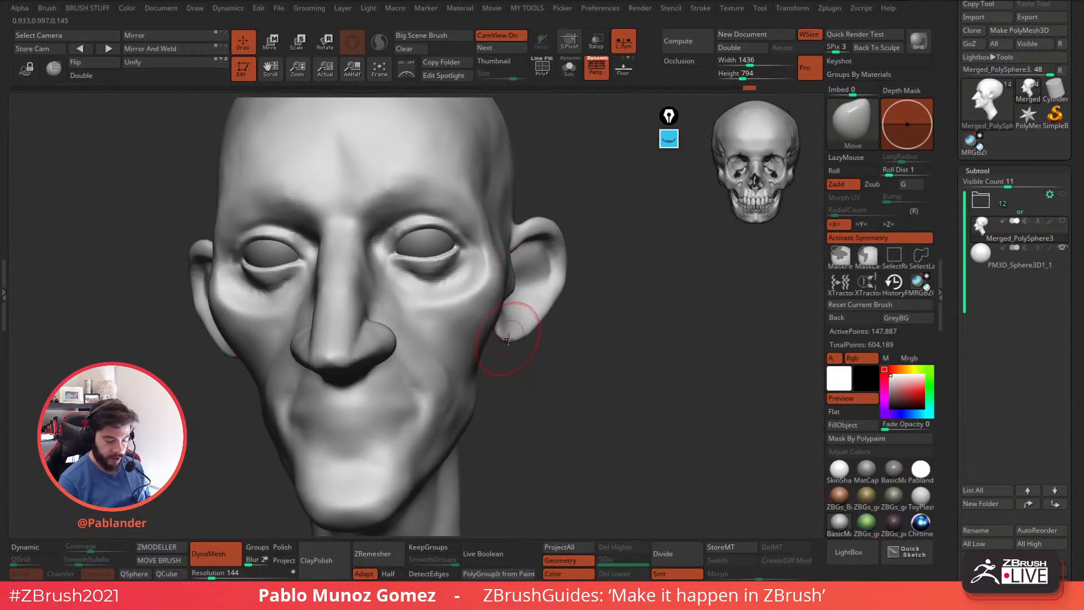
drag(506, 338, 520, 339)
right_drag(505, 345, 556, 320)
right_click(553, 318)
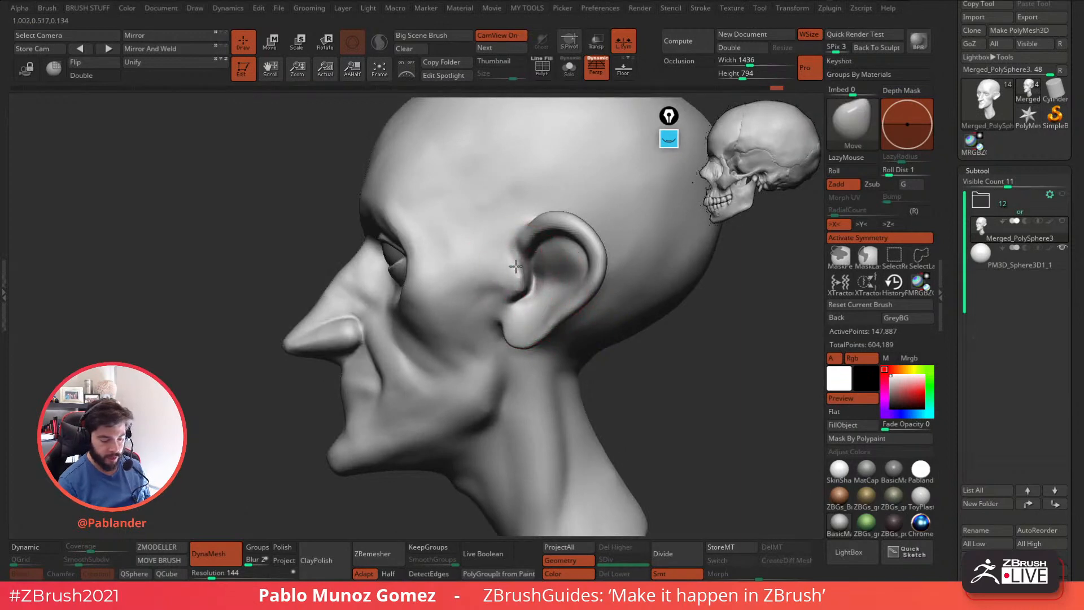
Form the tragus at the front of the ear with the Move brush from several angles.
right_drag(504, 287, 492, 290)
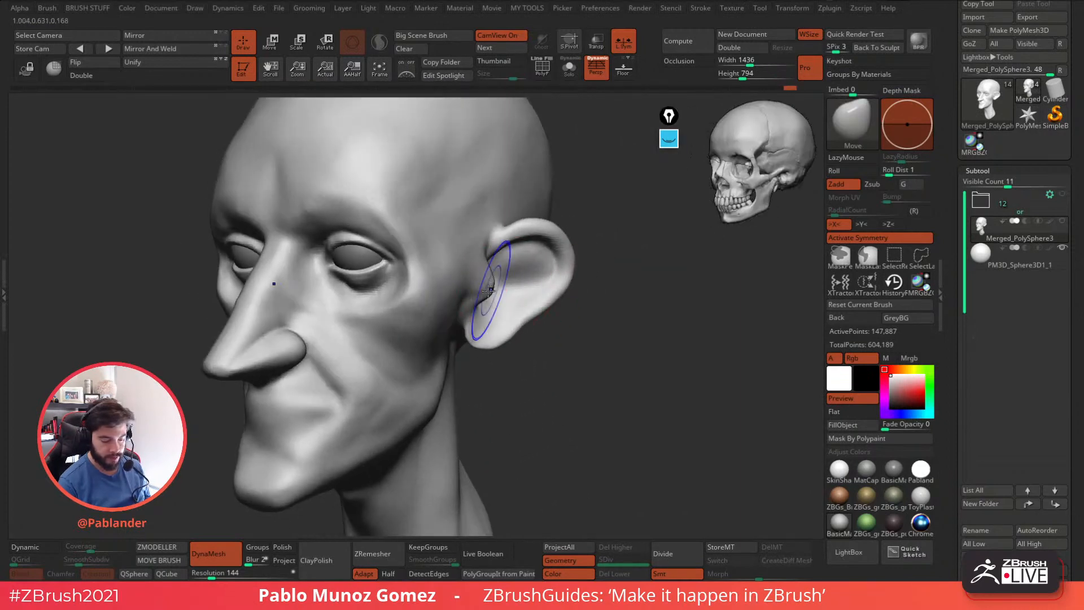
drag(499, 261, 502, 264)
right_drag(489, 260, 477, 284)
drag(477, 283, 474, 286)
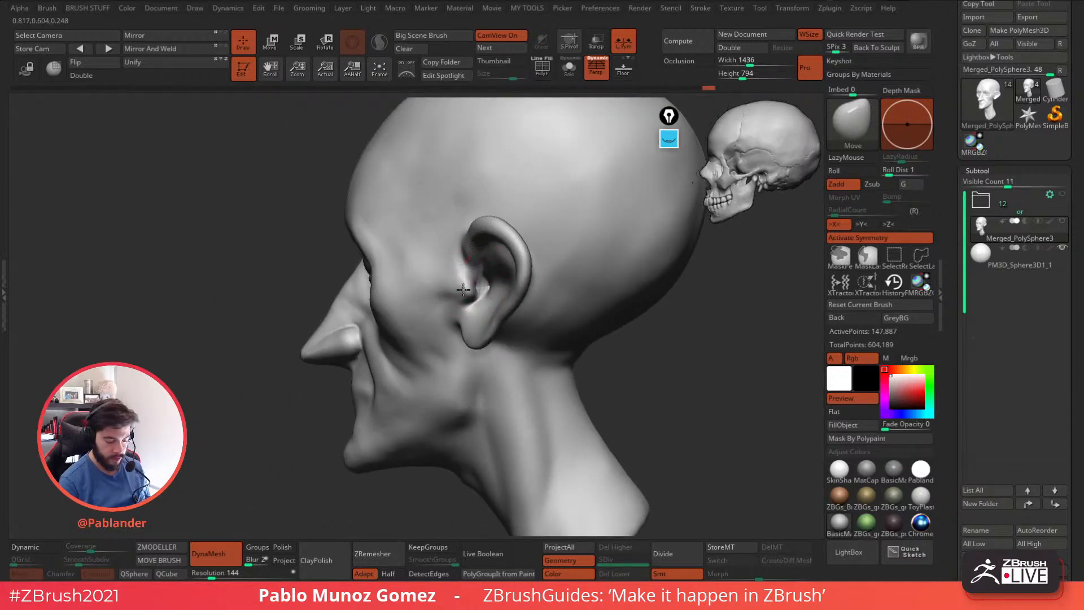
mouse_move(477, 286)
right_down()
mouse_move(504, 265)
mouse_move(493, 294)
right_up()
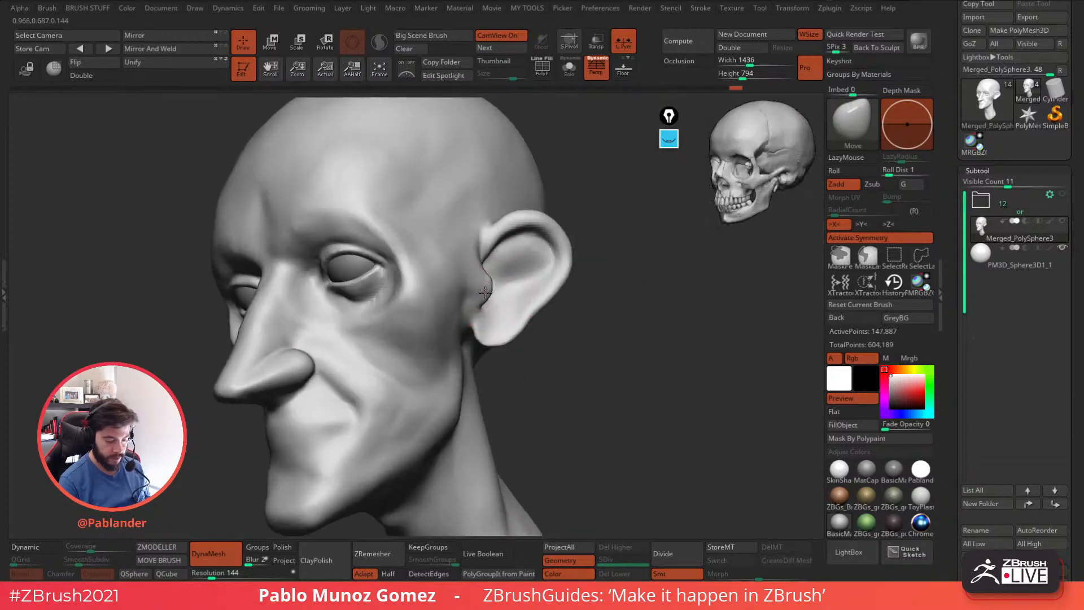
Thicken the ear's outer rim and lobe with the Inflat brush.
key(b)
key(i)
key(n)
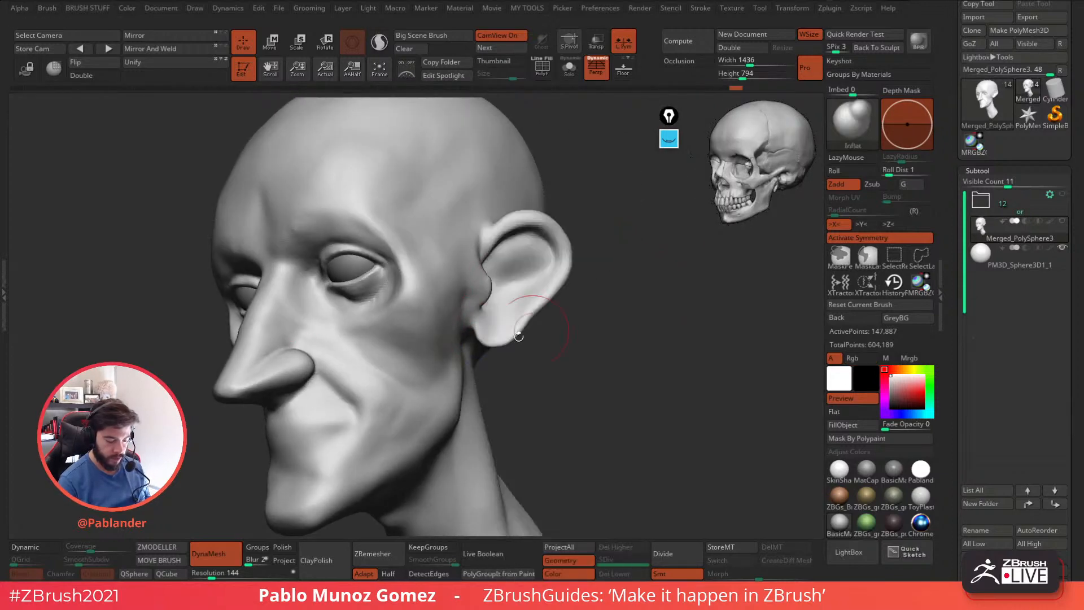
mouse_move(549, 305)
mouse_down()
mouse_move(559, 232)
mouse_move(548, 221)
mouse_up()
alt+right_drag(550, 338, 590, 305)
drag(500, 319, 498, 309)
mouse_move(497, 369)
right_down()
mouse_move(493, 348)
mouse_move(513, 327)
mouse_move(613, 330)
right_up()
key(b)
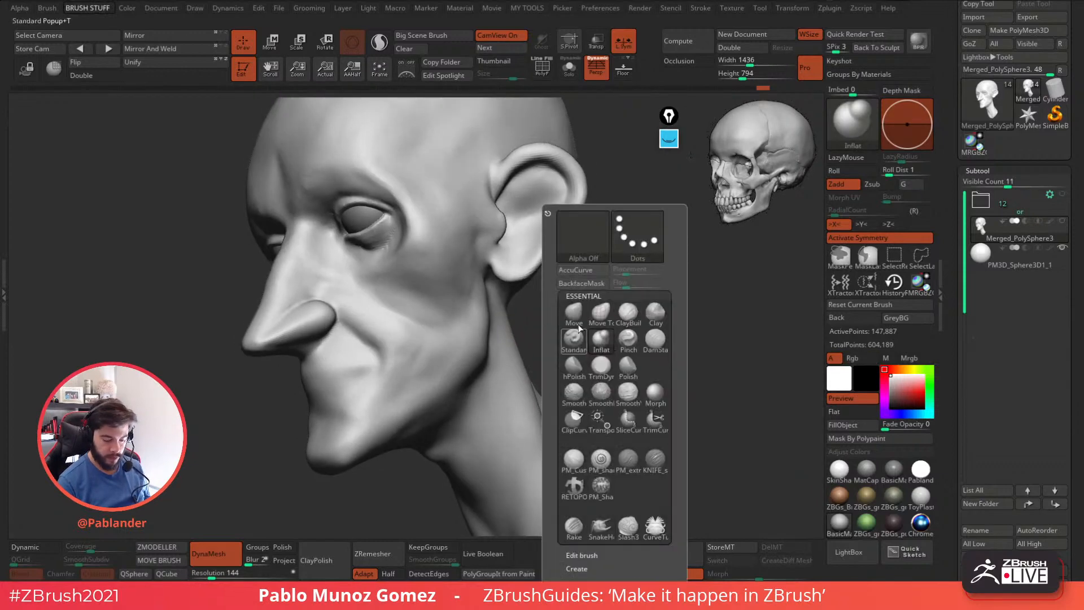
Adjust the earlobe and where it joins the side of the jaw with the Move brush.
click(634, 316)
key(space)
drag(689, 288, 702, 288)
right_drag(537, 333, 494, 328)
drag(515, 332, 500, 334)
mouse_move(500, 333)
right_down()
mouse_move(610, 296)
mouse_move(494, 378)
mouse_move(494, 336)
right_up()
Reshape the ear and the jaw area below it with a larger Move brush, working from side and front.
key(space)
drag(487, 343, 495, 342)
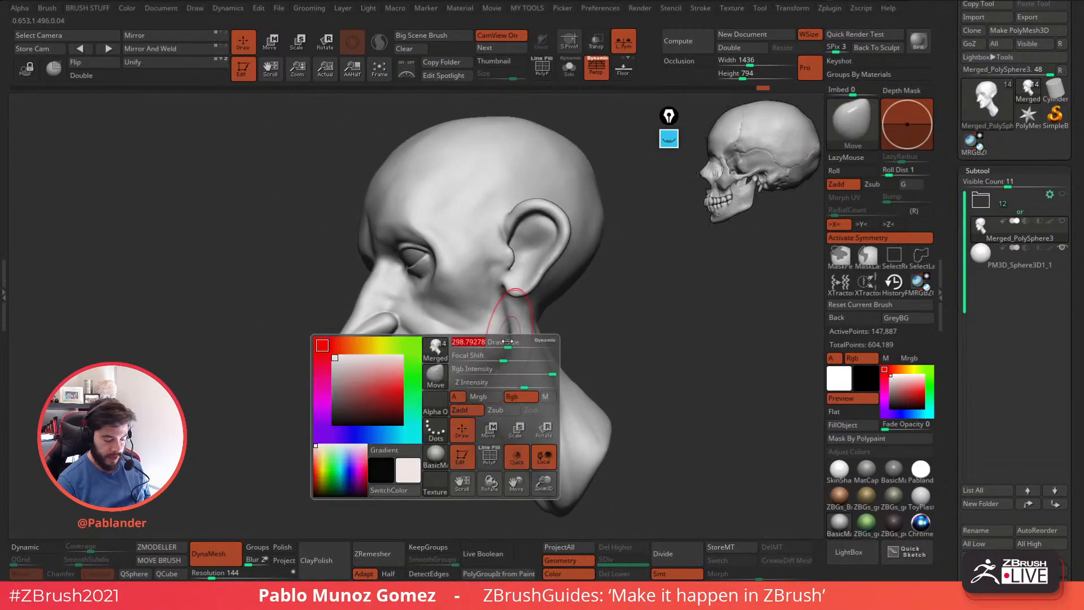
right_drag(497, 341, 574, 329)
right_drag(487, 375, 517, 388)
shift+drag(521, 361, 530, 345)
right_drag(563, 349, 553, 360)
mouse_move(526, 352)
shift+mouse_down()
mouse_move(538, 359)
mouse_move(519, 342)
shift+mouse_up()
mouse_move(575, 335)
right_down()
mouse_move(572, 352)
mouse_move(642, 243)
mouse_move(558, 288)
mouse_move(566, 323)
mouse_move(582, 336)
right_up()
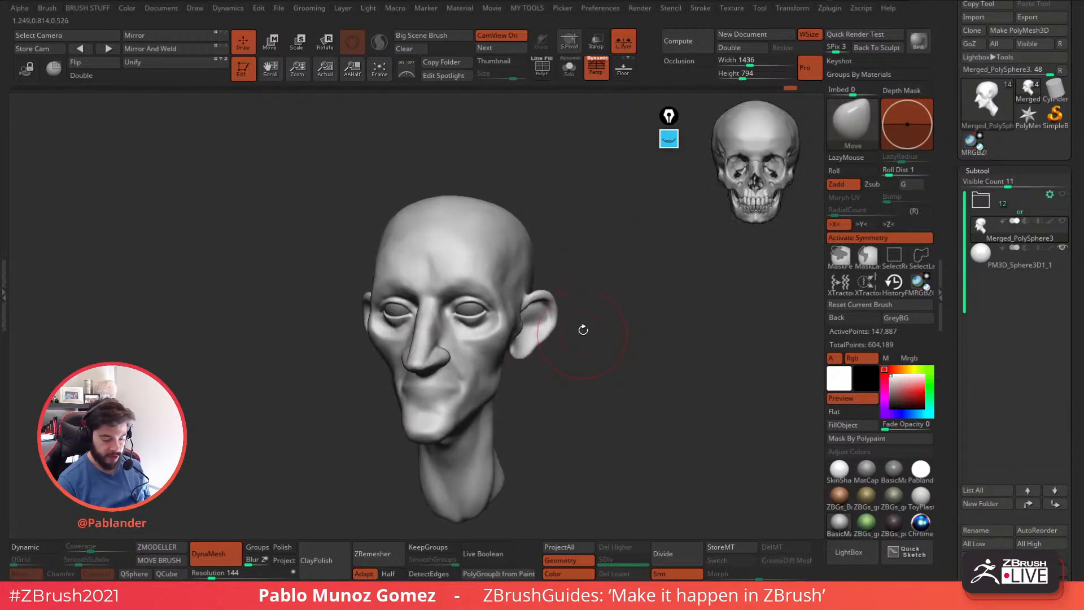
Build up the antihelix inside the ear with the PM_Custom_Clay brush.
key(b)
click(569, 464)
key(space)
ctrl+right_drag(585, 319, 585, 361)
key(b)
click(583, 285)
mouse_move(577, 305)
right_down()
mouse_move(506, 324)
mouse_move(488, 361)
right_up()
key(space)
mouse_move(539, 288)
mouse_down()
mouse_move(545, 278)
mouse_move(525, 289)
mouse_move(544, 319)
mouse_move(540, 289)
mouse_move(525, 289)
mouse_move(540, 305)
mouse_move(551, 290)
mouse_move(528, 291)
mouse_move(537, 302)
mouse_up()
right_drag(537, 294, 549, 277)
alt+drag(532, 279, 515, 318)
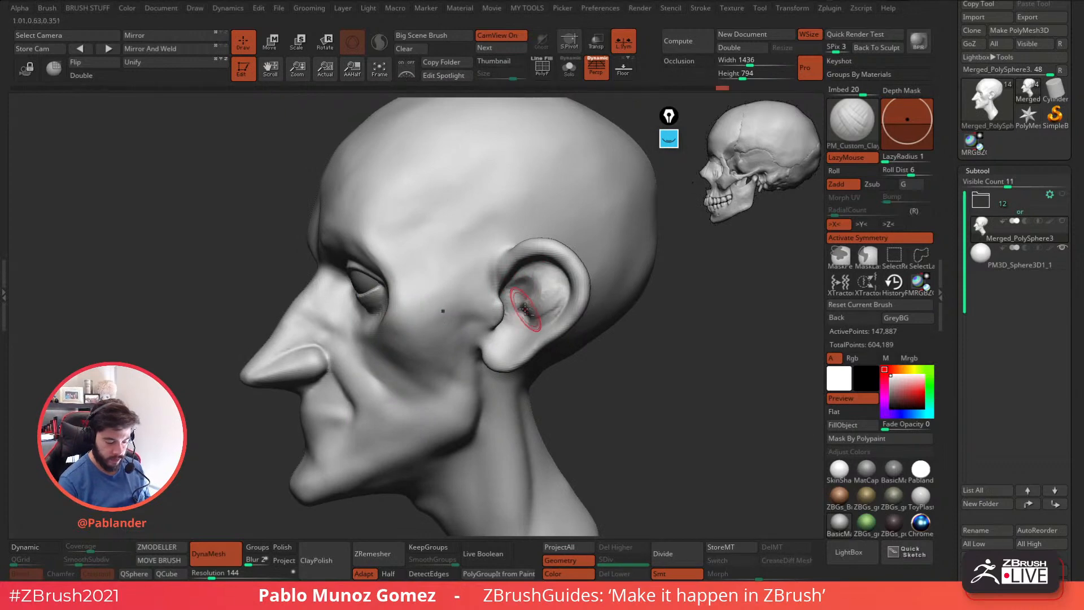
Sculpt the ear's inner folds and the hollow around its opening with the PM_Custom_Clay brush from several angles.
ctrl+right_drag(527, 304, 523, 310)
right_click(523, 310)
drag(511, 296, 506, 305)
mouse_move(508, 309)
right_down()
mouse_move(542, 309)
mouse_move(507, 286)
right_up()
mouse_move(547, 295)
alt+mouse_down()
mouse_move(507, 291)
mouse_move(569, 289)
mouse_move(557, 314)
mouse_move(541, 270)
mouse_move(571, 274)
mouse_move(545, 269)
mouse_move(569, 298)
mouse_move(558, 312)
mouse_move(562, 295)
mouse_move(503, 330)
mouse_move(516, 338)
mouse_move(498, 331)
mouse_move(533, 321)
mouse_move(526, 329)
alt+mouse_up()
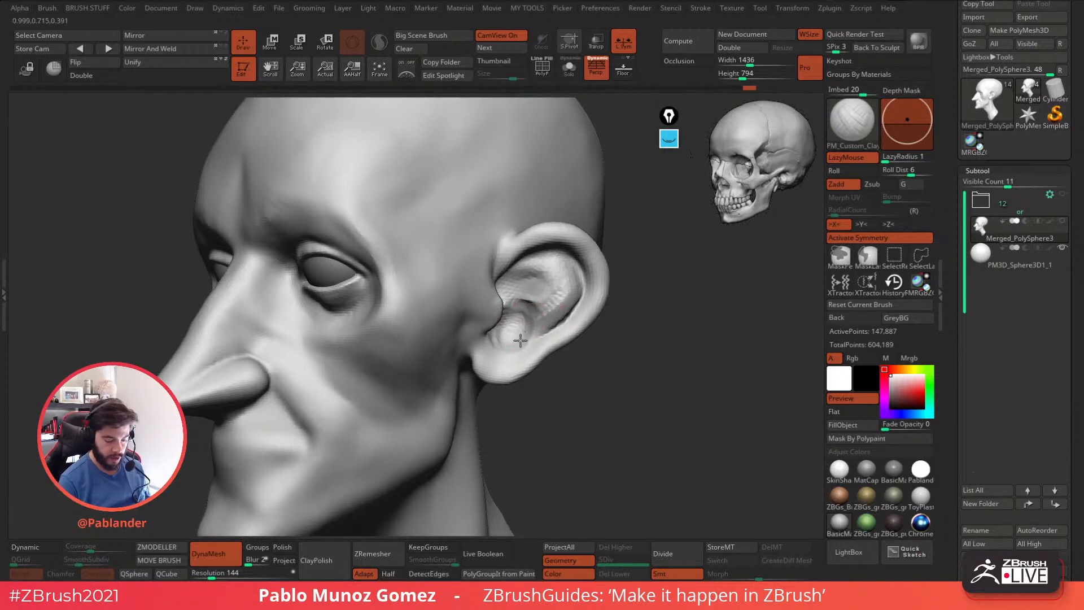
mouse_move(534, 289)
mouse_down()
mouse_move(520, 303)
mouse_move(533, 311)
mouse_up()
mouse_move(534, 311)
shift+mouse_down()
mouse_move(510, 297)
mouse_move(540, 324)
mouse_move(564, 305)
mouse_move(562, 276)
mouse_move(536, 272)
mouse_move(551, 283)
mouse_move(510, 289)
mouse_move(511, 308)
shift+mouse_up()
right_drag(529, 318, 501, 310)
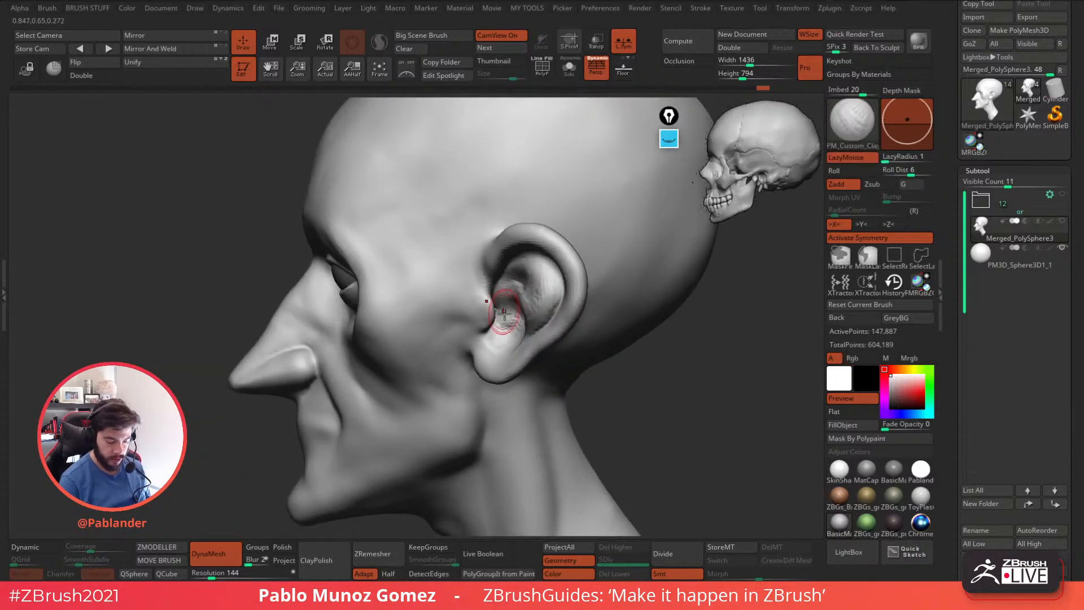
right_drag(531, 281, 571, 290)
Build up the upper and lower lip volumes below the nose with the PM_Custom_Clay brush, undoing an unwanted stroke.
alt+right_drag(545, 324, 633, 294)
drag(593, 315, 606, 305)
mouse_move(538, 379)
alt+right_down()
mouse_move(605, 310)
mouse_move(570, 296)
alt+right_up()
mouse_move(508, 336)
right_down()
mouse_move(623, 345)
mouse_move(595, 300)
mouse_move(649, 351)
mouse_move(566, 346)
mouse_move(556, 307)
mouse_move(523, 293)
right_up()
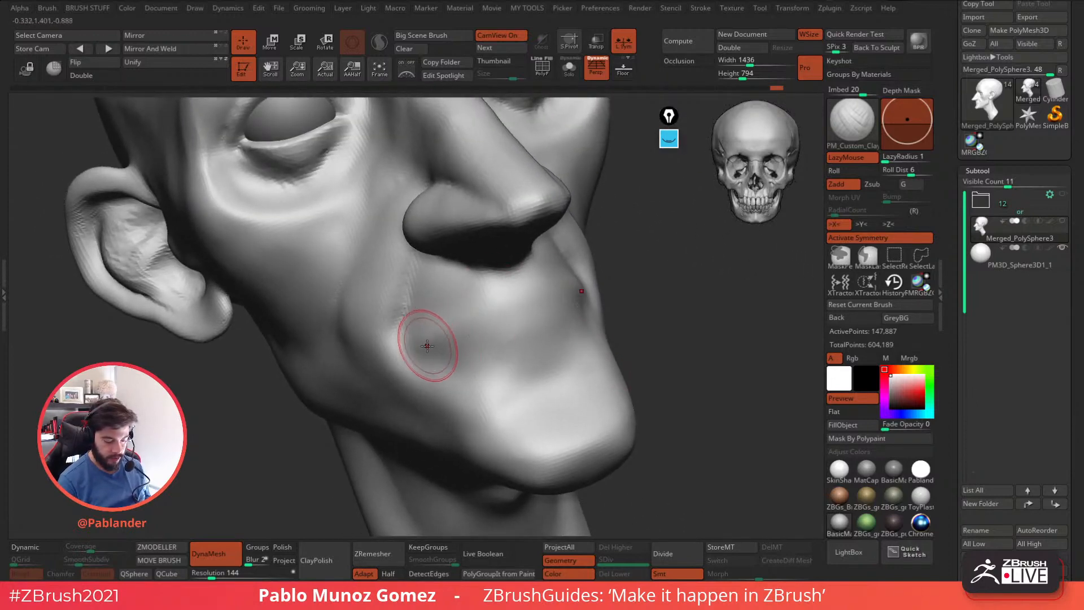
right_drag(537, 307, 623, 263)
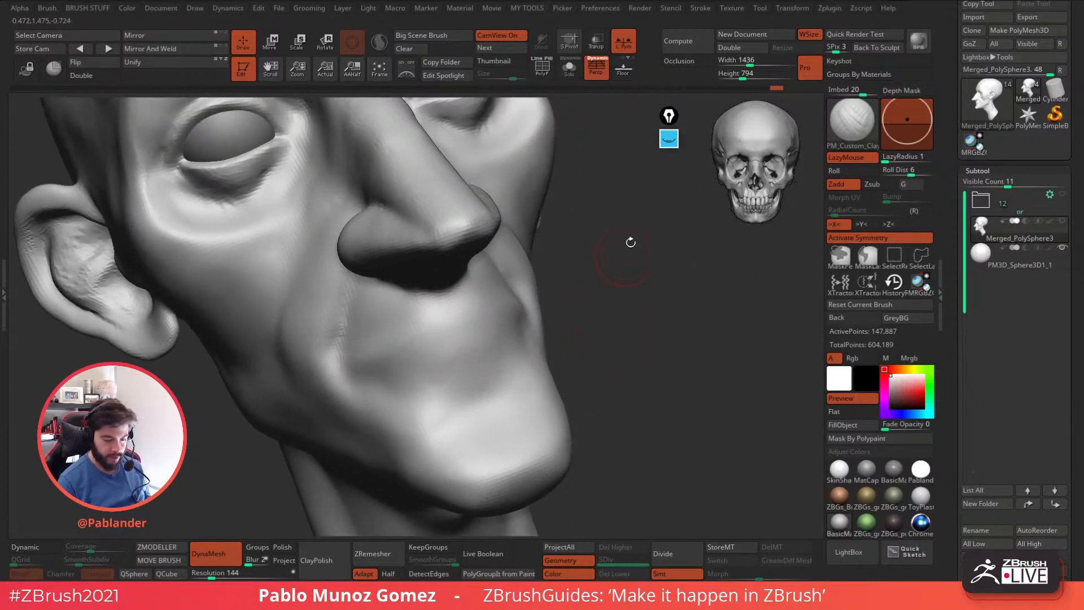
drag(370, 383, 394, 341)
right_drag(536, 333, 617, 315)
key(ctrl+z)
mouse_move(452, 338)
shift+mouse_down()
mouse_move(364, 377)
mouse_move(447, 342)
shift+mouse_up()
mouse_move(572, 322)
right_down()
mouse_move(625, 339)
mouse_move(595, 300)
mouse_move(519, 365)
mouse_move(528, 356)
right_up()
shift+drag(522, 342, 489, 333)
mouse_move(599, 339)
right_down()
mouse_move(519, 321)
mouse_move(556, 284)
right_up()
Carve the line between the lips out to the mouth corner with the DamStandard brush.
key(b)
key(d)
key(s)
key(space)
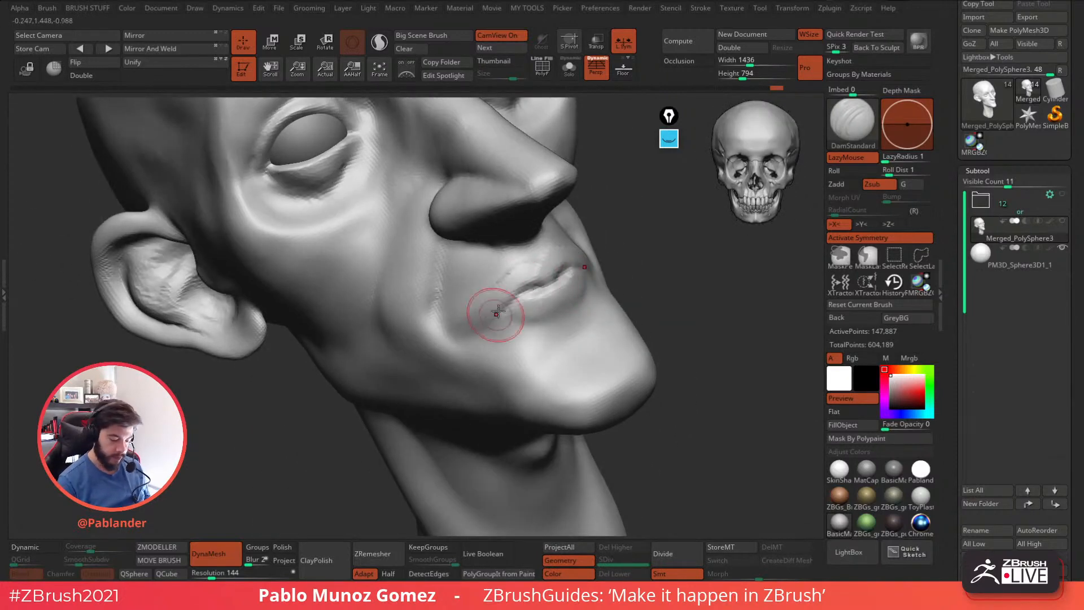
drag(484, 326, 463, 341)
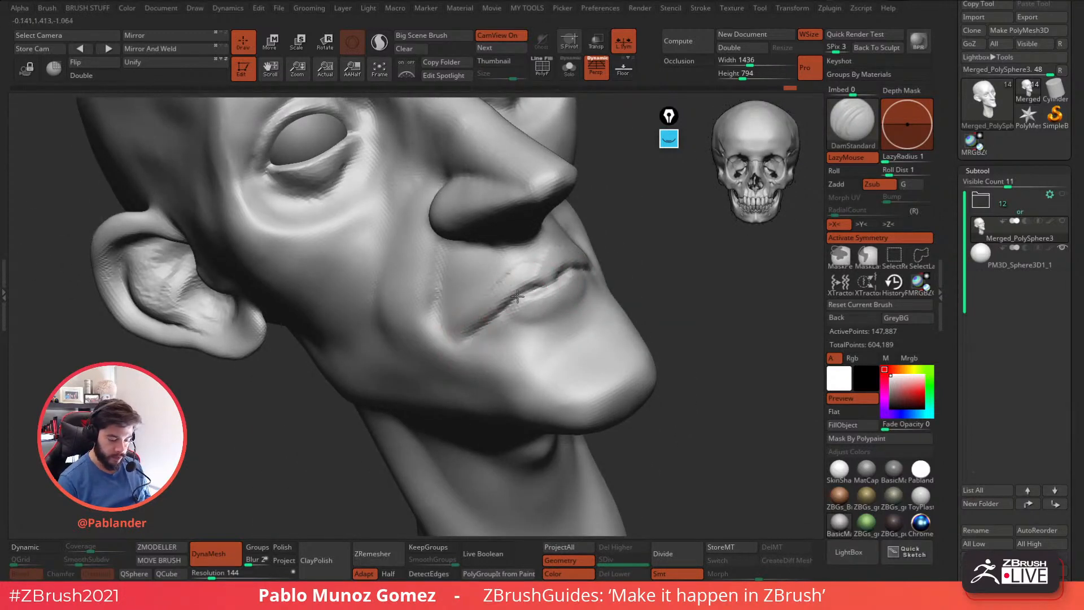
mouse_move(478, 331)
mouse_down()
mouse_move(588, 268)
mouse_move(498, 334)
mouse_move(593, 279)
mouse_move(518, 318)
mouse_up()
mouse_move(528, 275)
mouse_down()
mouse_move(545, 262)
mouse_move(498, 280)
mouse_move(544, 259)
mouse_up()
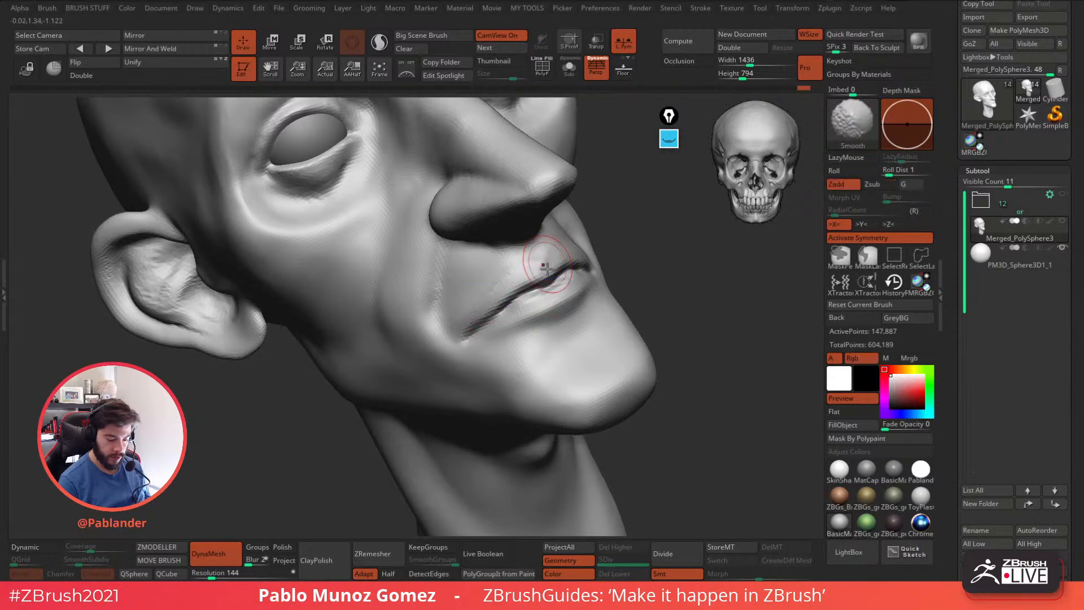
Smooth the upper lip, then sharpen its edge, the mouth corner and the philtrum with the DamStandard brush.
right_drag(500, 271, 543, 270)
mouse_move(519, 274)
mouse_down()
mouse_move(496, 314)
mouse_move(462, 343)
mouse_up()
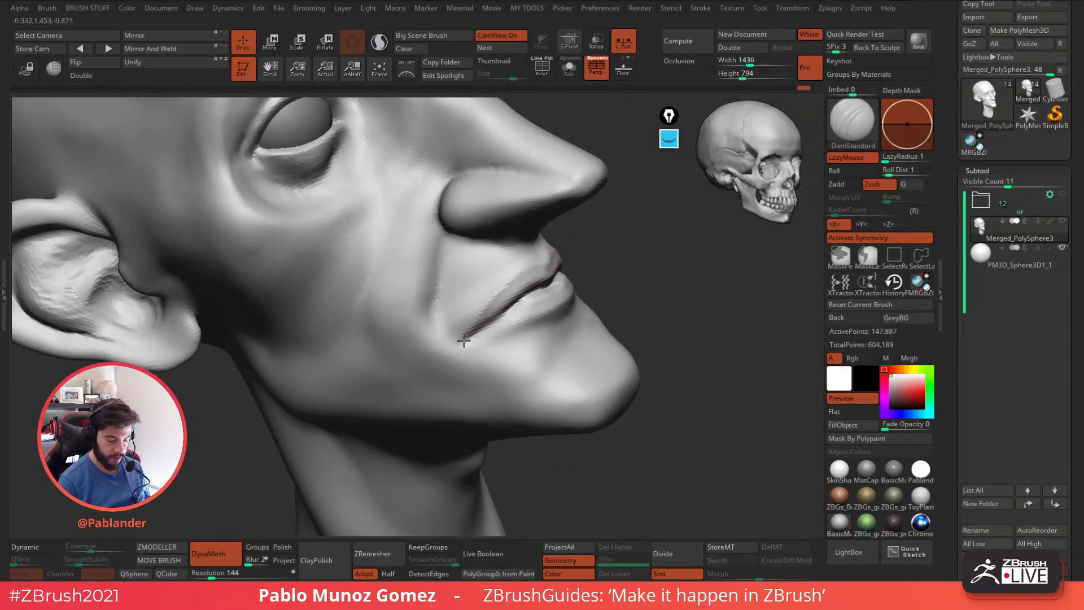
right_drag(543, 263, 521, 290)
drag(520, 291, 482, 322)
mouse_move(542, 259)
mouse_down()
mouse_move(517, 277)
mouse_move(564, 252)
mouse_move(517, 245)
mouse_up()
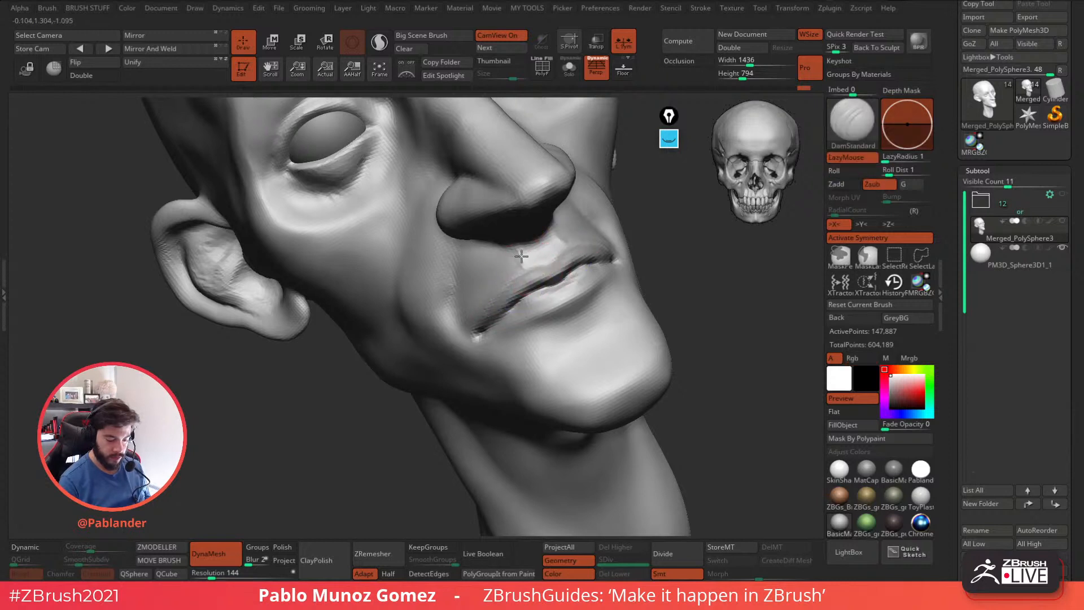
right_drag(545, 242, 571, 294)
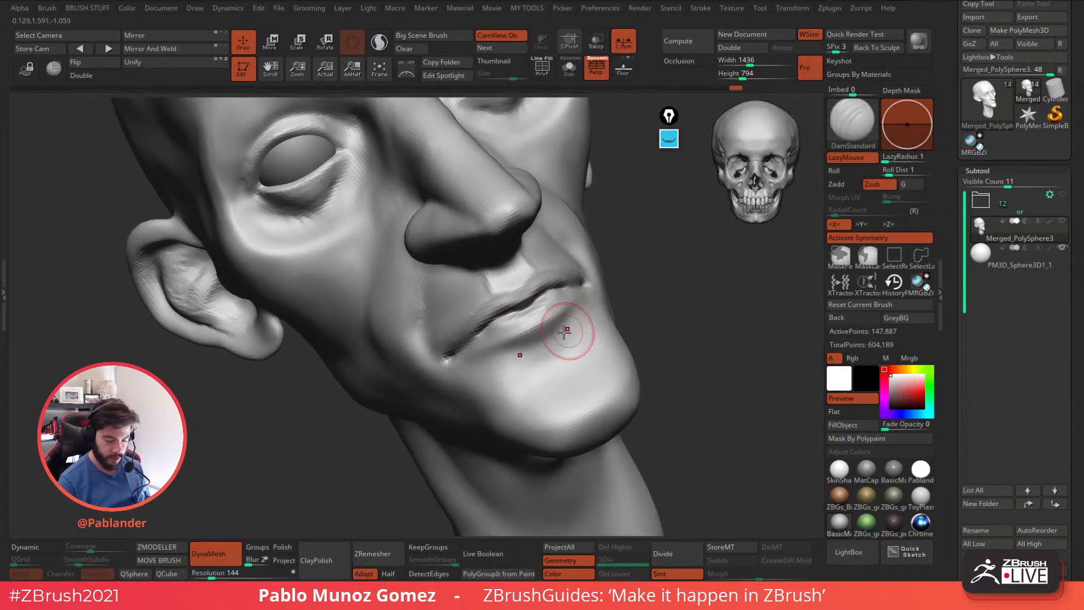
Carve the crease under the lower lip and the nasolabial folds beside the mouth with the DamStandard brush.
mouse_move(516, 352)
mouse_down()
mouse_move(537, 342)
mouse_move(511, 404)
mouse_move(536, 388)
mouse_move(546, 350)
mouse_up()
shift+drag(598, 313, 579, 314)
mouse_move(578, 317)
right_down()
mouse_move(565, 353)
mouse_move(559, 311)
right_up()
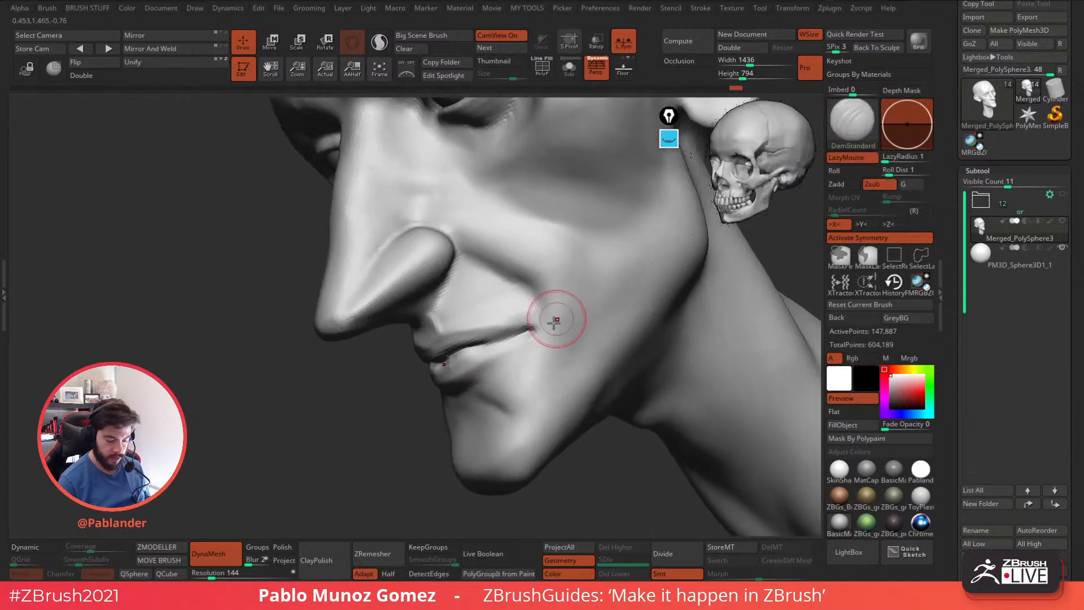
mouse_move(543, 306)
mouse_down()
mouse_move(565, 333)
mouse_move(563, 319)
mouse_move(566, 375)
mouse_move(537, 283)
mouse_up()
mouse_move(570, 299)
right_down()
mouse_move(620, 249)
mouse_move(455, 283)
mouse_move(429, 271)
right_up()
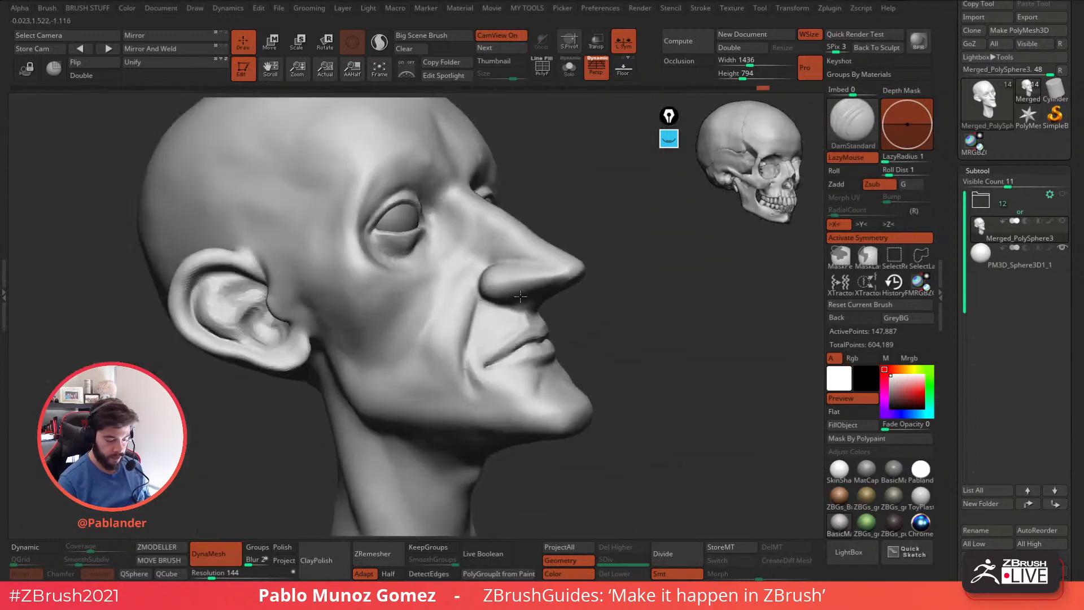
right_drag(521, 296, 418, 300)
ctrl+right_drag(617, 346, 526, 346)
shift+drag(573, 344, 577, 347)
Define the lower eyelid bags and the upper eyelid creases with the DamStandard brush.
right_drag(578, 345, 561, 249)
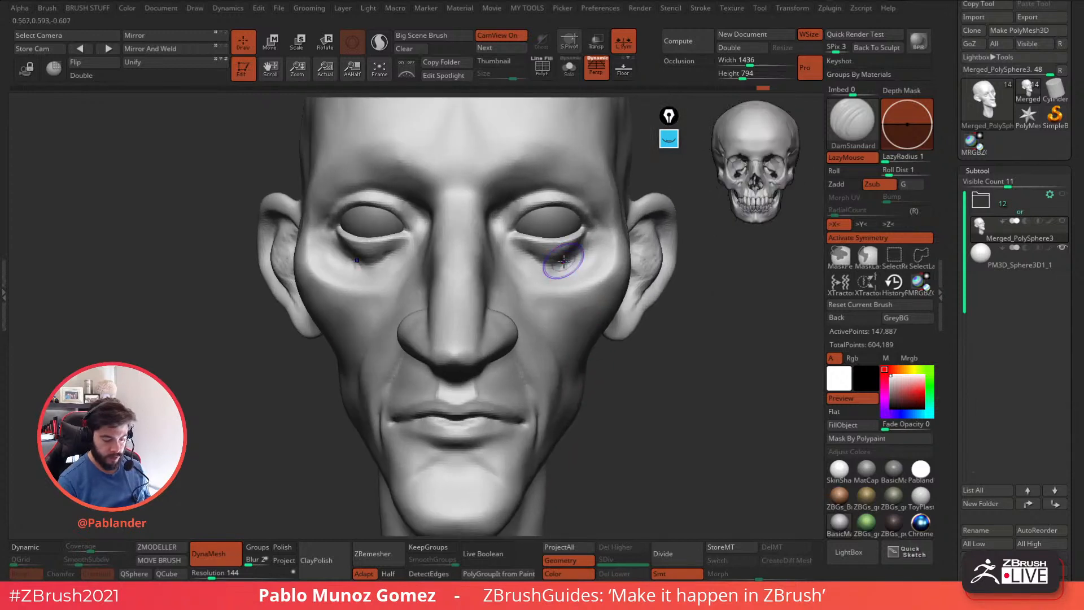
mouse_move(511, 247)
mouse_down()
mouse_move(489, 236)
mouse_move(500, 226)
mouse_move(500, 252)
mouse_up()
right_drag(606, 250, 595, 254)
mouse_move(596, 253)
mouse_down()
mouse_move(528, 271)
mouse_move(574, 257)
mouse_up()
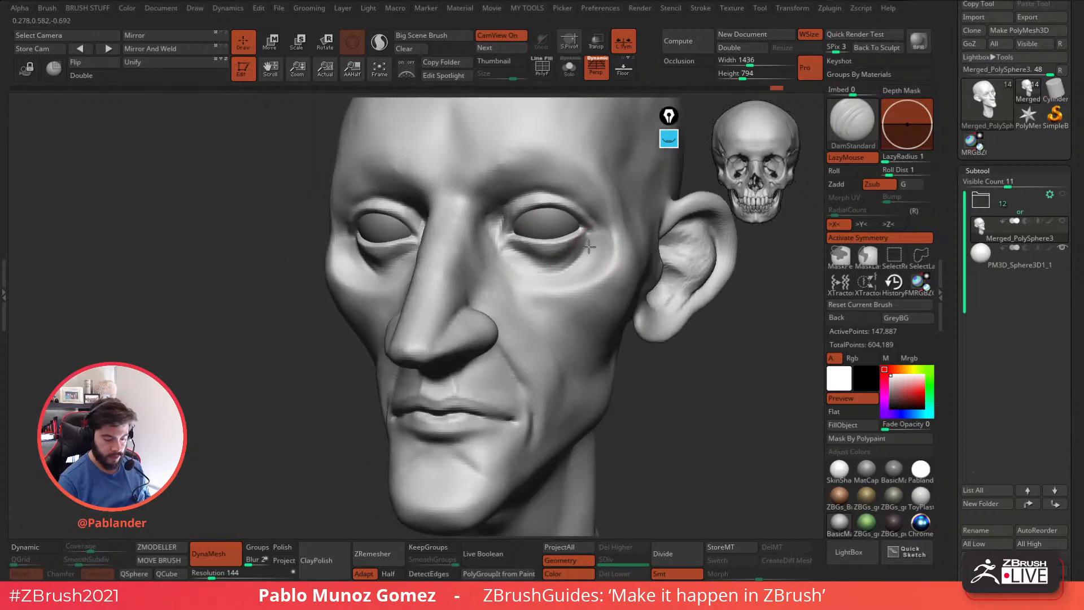
drag(498, 222, 516, 199)
right_drag(556, 257, 594, 282)
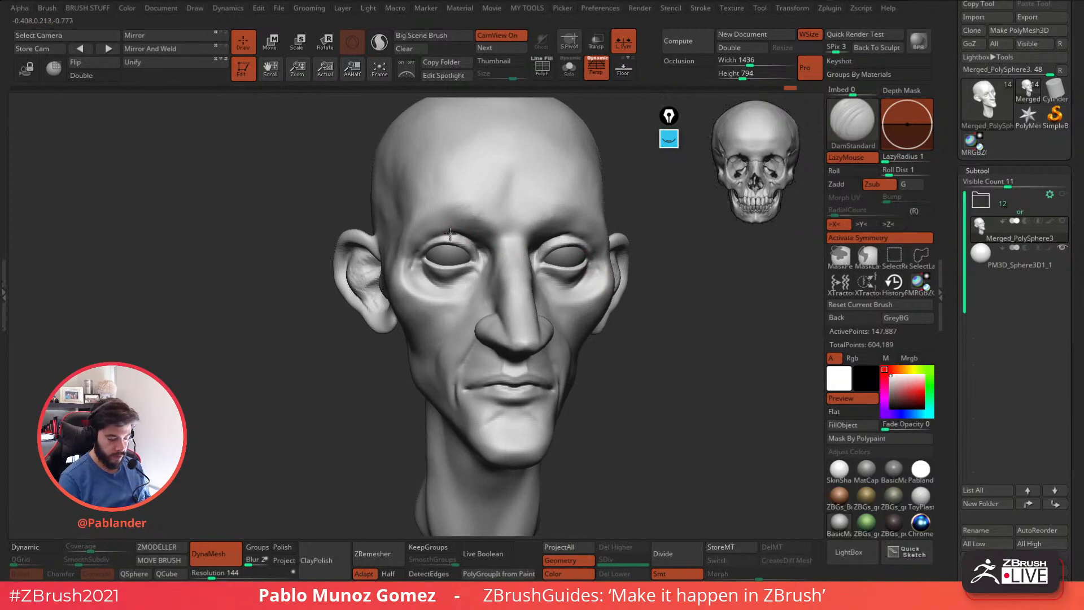
right_drag(652, 281, 648, 286)
right_drag(650, 350, 593, 322)
mouse_move(481, 243)
right_down()
mouse_move(500, 253)
mouse_move(636, 242)
right_up()
Carve the nostrils into the underside of the nose with the Standard brush.
key(b)
key(s)
key(t)
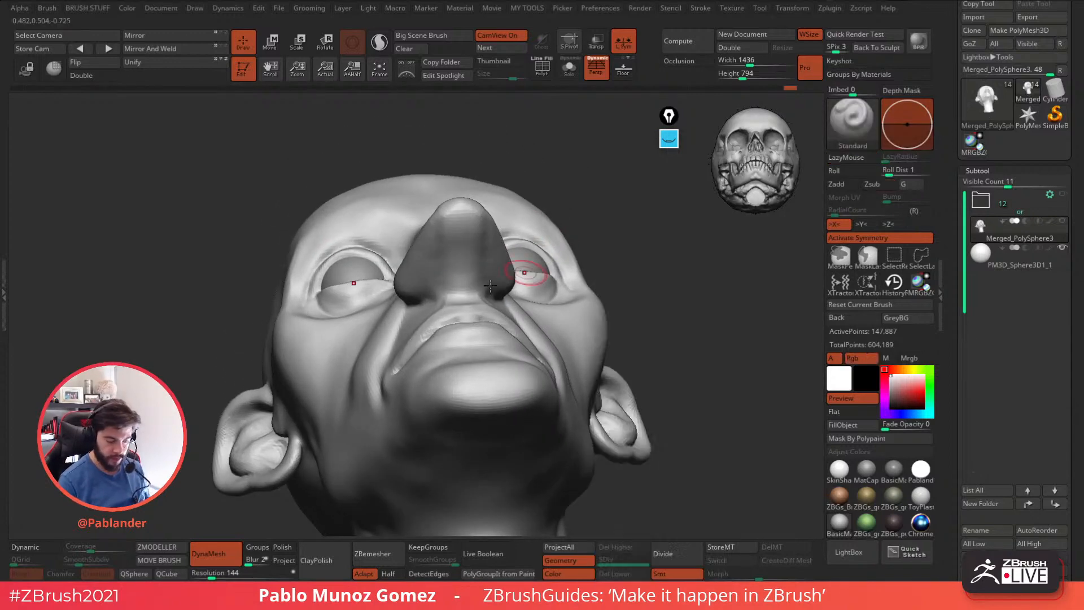
right_drag(492, 195, 549, 189)
click(915, 307)
mouse_move(430, 257)
mouse_down()
mouse_move(424, 275)
mouse_move(444, 236)
mouse_up()
mouse_move(513, 226)
right_down()
mouse_move(416, 280)
mouse_move(451, 296)
right_up()
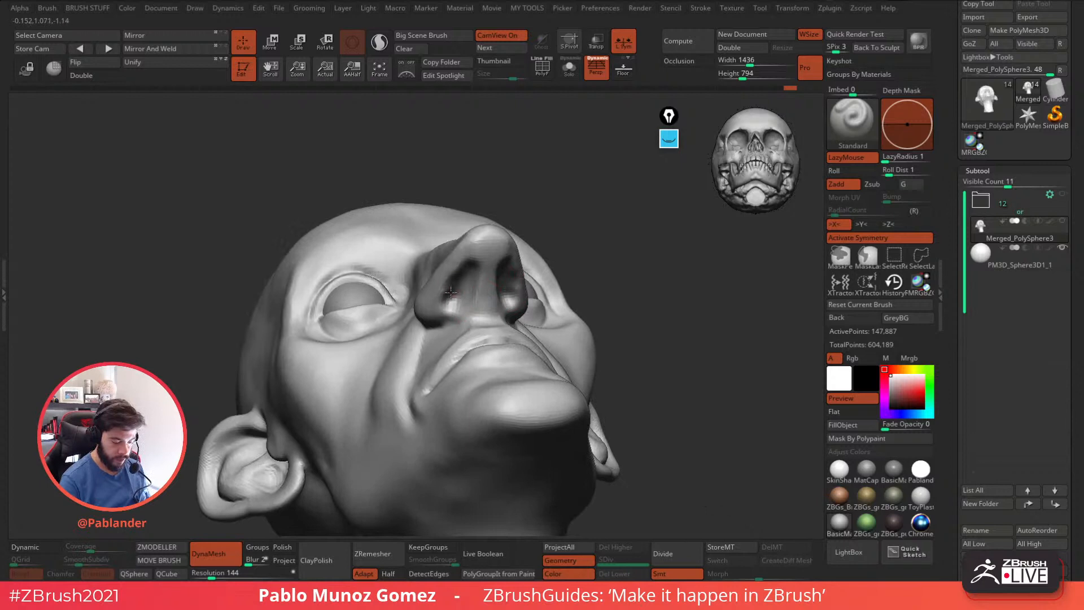
mouse_move(471, 288)
right_down()
mouse_move(472, 272)
mouse_move(527, 255)
mouse_move(508, 243)
mouse_move(493, 257)
right_up()
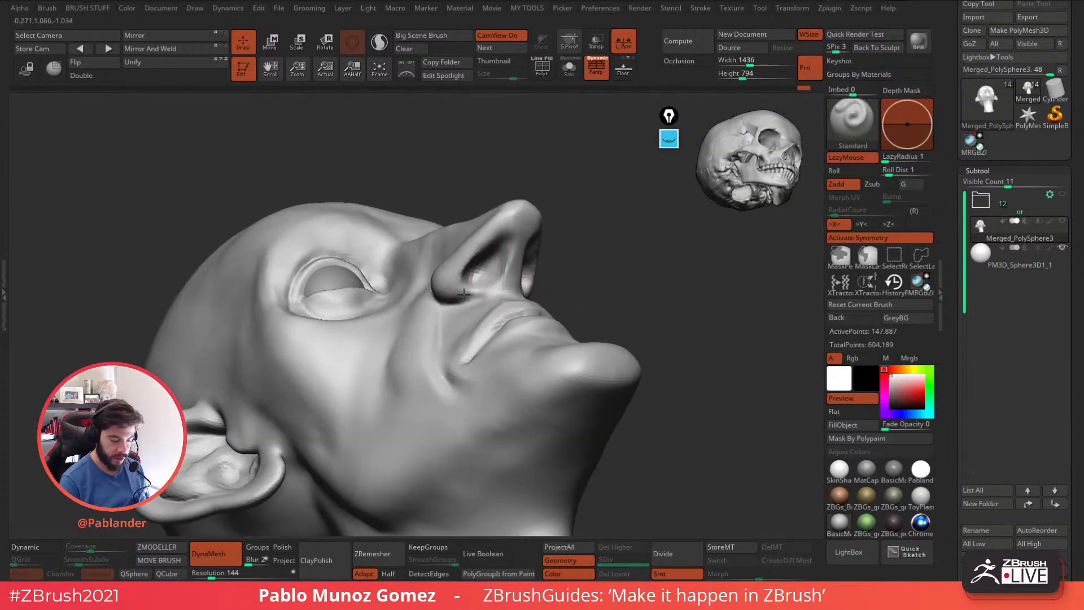
Deepen the nostrils and refine the nose wings with the Standard brush from below.
right_drag(449, 293, 471, 279)
mouse_move(471, 268)
shift+mouse_down()
mouse_move(473, 277)
mouse_move(486, 259)
shift+mouse_up()
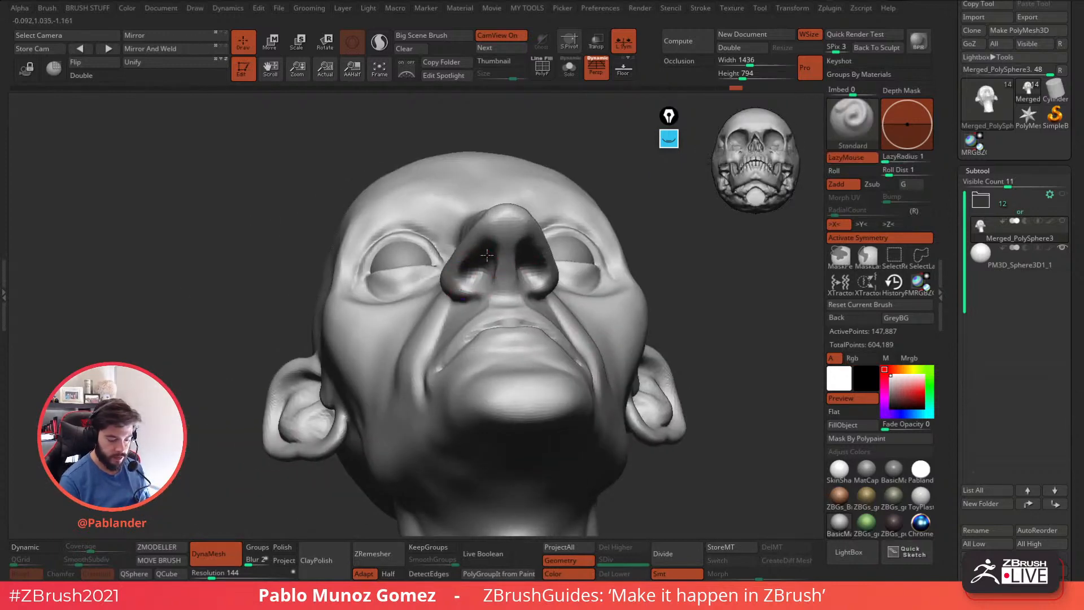
mouse_move(492, 277)
right_down()
mouse_move(505, 319)
mouse_move(544, 344)
mouse_move(522, 327)
right_up()
mouse_move(556, 245)
mouse_down()
mouse_move(583, 317)
mouse_move(585, 307)
mouse_up()
mouse_move(562, 308)
right_down()
mouse_move(586, 294)
mouse_move(588, 315)
right_up()
Add volume around the mouth and chin with the PM_Custom_Clay brush and quick-save the project.
key(b)
click(547, 458)
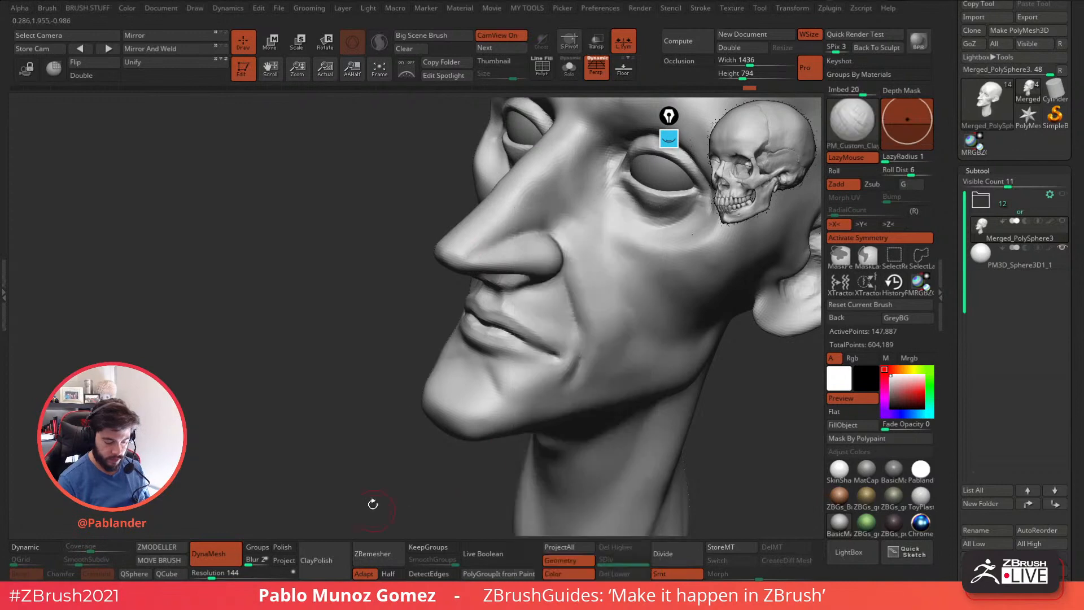
mouse_move(508, 307)
mouse_down()
mouse_move(561, 337)
mouse_move(530, 300)
mouse_up()
right_drag(531, 300, 612, 324)
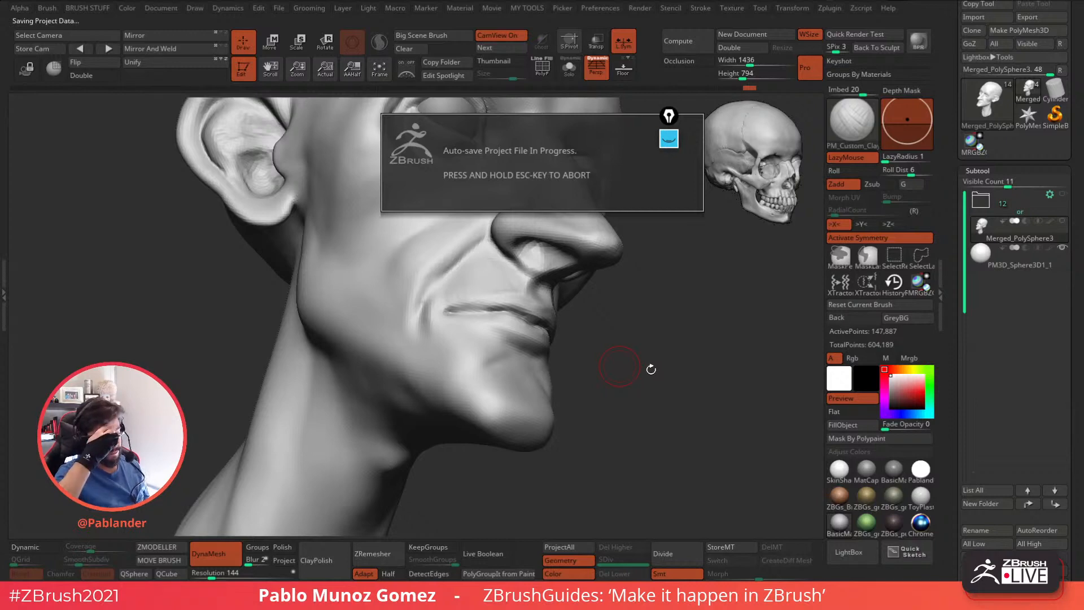
ctrl+right_drag(662, 382, 649, 304)
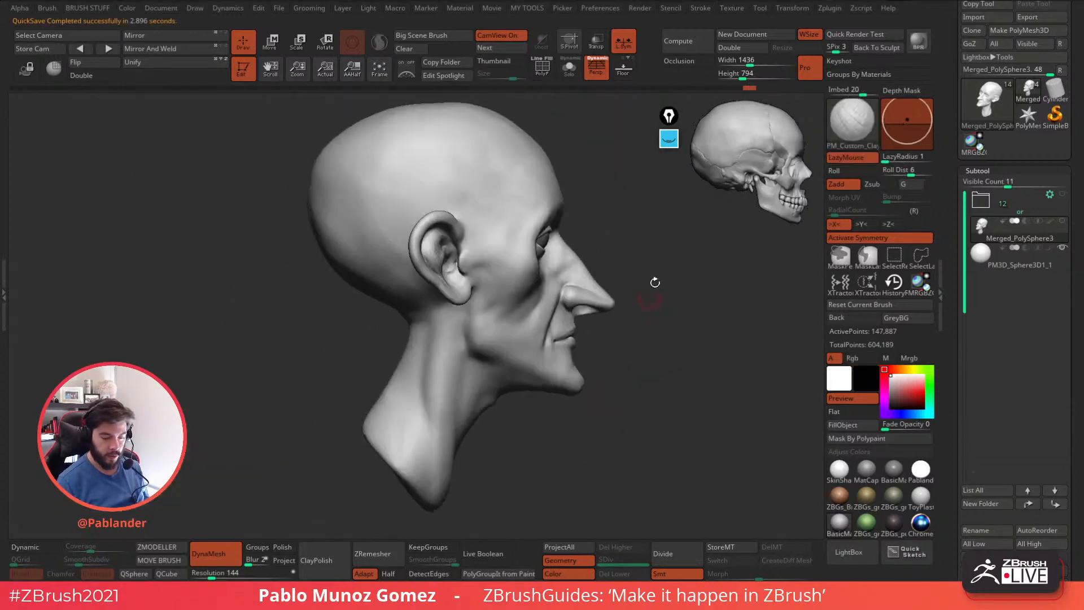
click(813, 1)
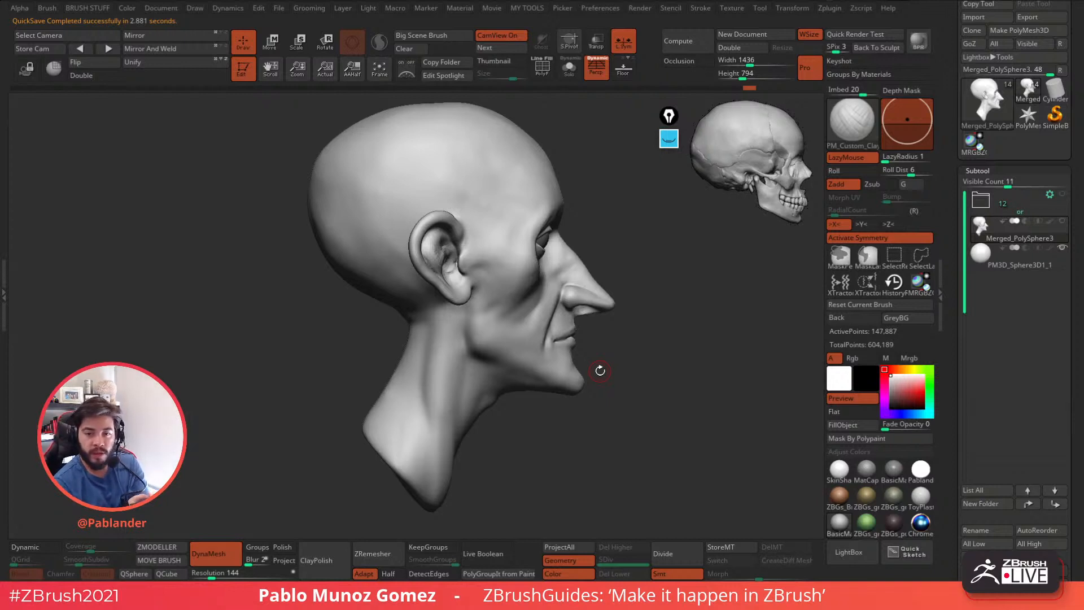
Refine and smooth the surface between the mouth corner, chin and jaw.
drag(671, 364, 639, 370)
mouse_move(571, 351)
alt+mouse_down()
mouse_move(574, 378)
mouse_move(588, 353)
alt+mouse_up()
drag(588, 354, 527, 335)
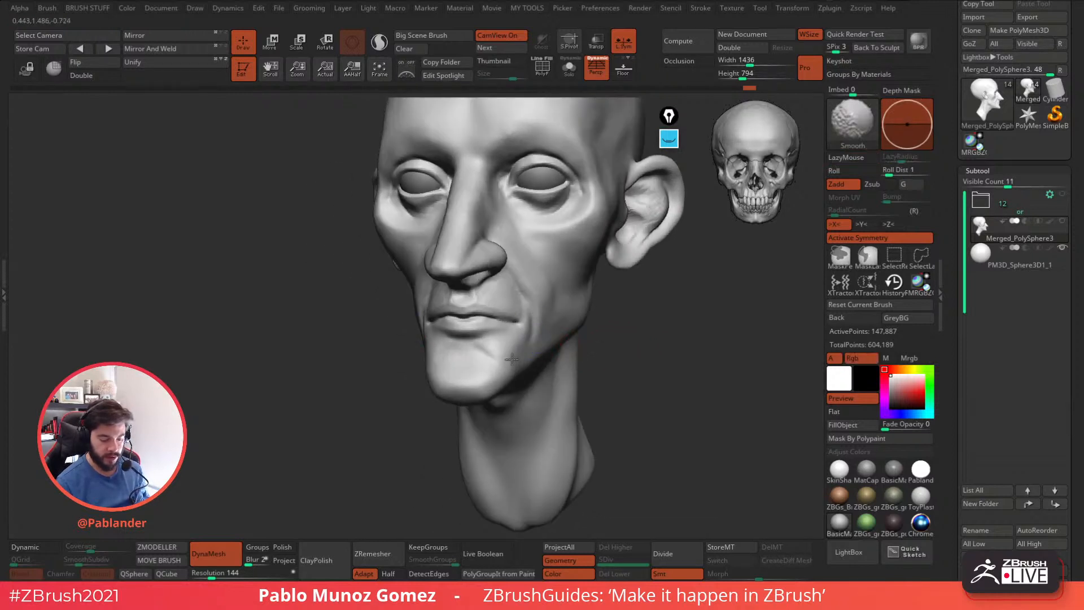
drag(613, 327, 627, 387)
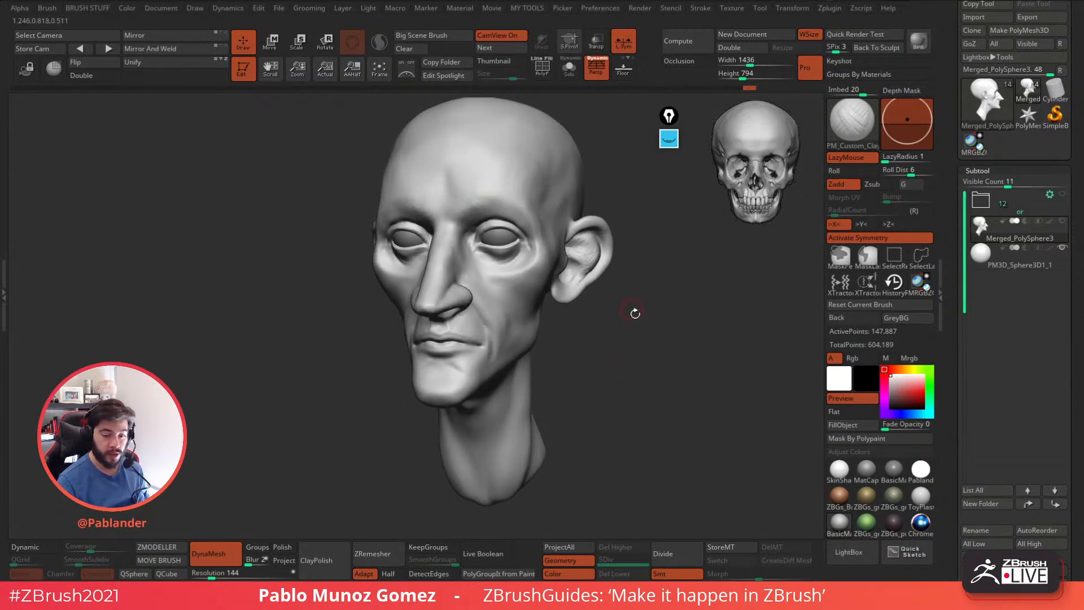
Build up the brow ridge and lower forehead above the eyes with the PM_Custom_Clay brush.
drag(665, 318, 660, 319)
key(space)
drag(661, 318, 667, 319)
mouse_move(461, 194)
mouse_down()
mouse_move(447, 180)
mouse_move(453, 215)
mouse_move(455, 193)
mouse_move(488, 211)
mouse_up()
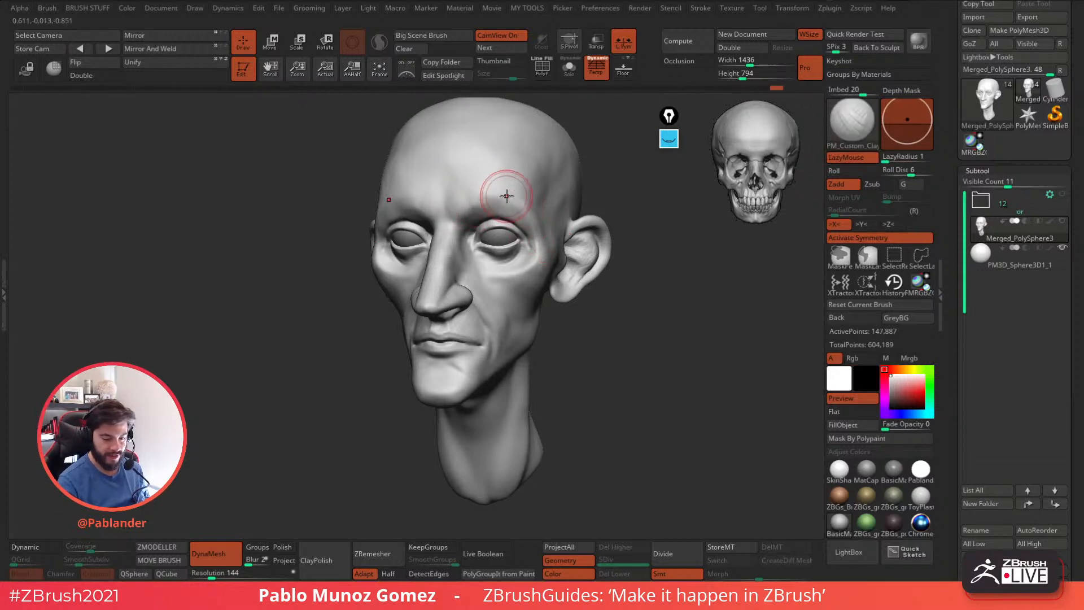
shift+drag(488, 207, 486, 201)
shift+right_drag(486, 201, 514, 199)
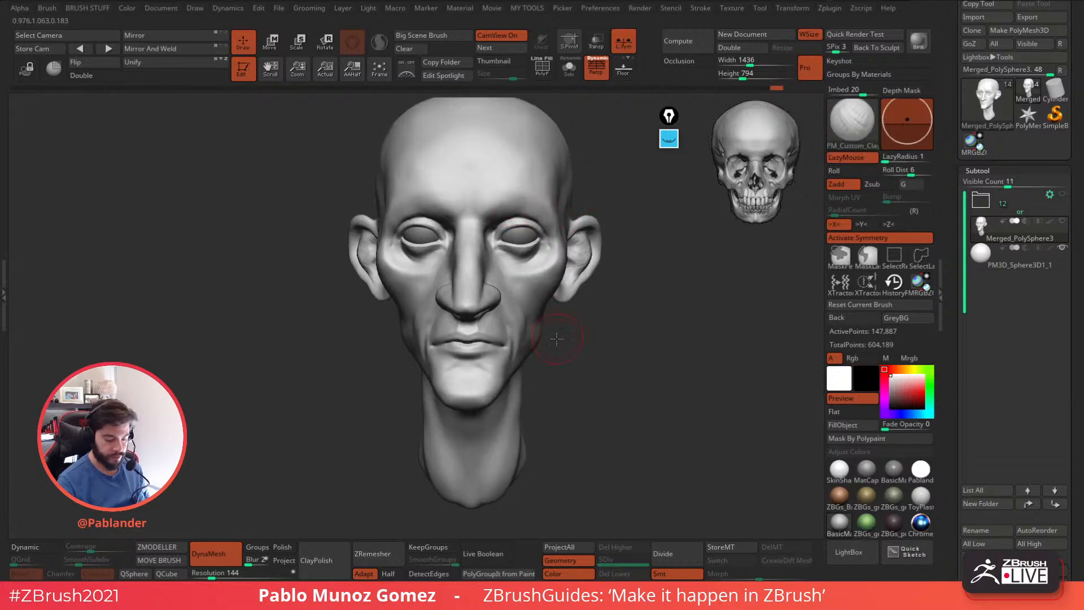
Reshape the mouth corners, the lip profile and the nose tip with the Move brush from the side.
alt+drag(558, 338, 550, 325)
key(space)
click(515, 316)
drag(680, 298, 594, 311)
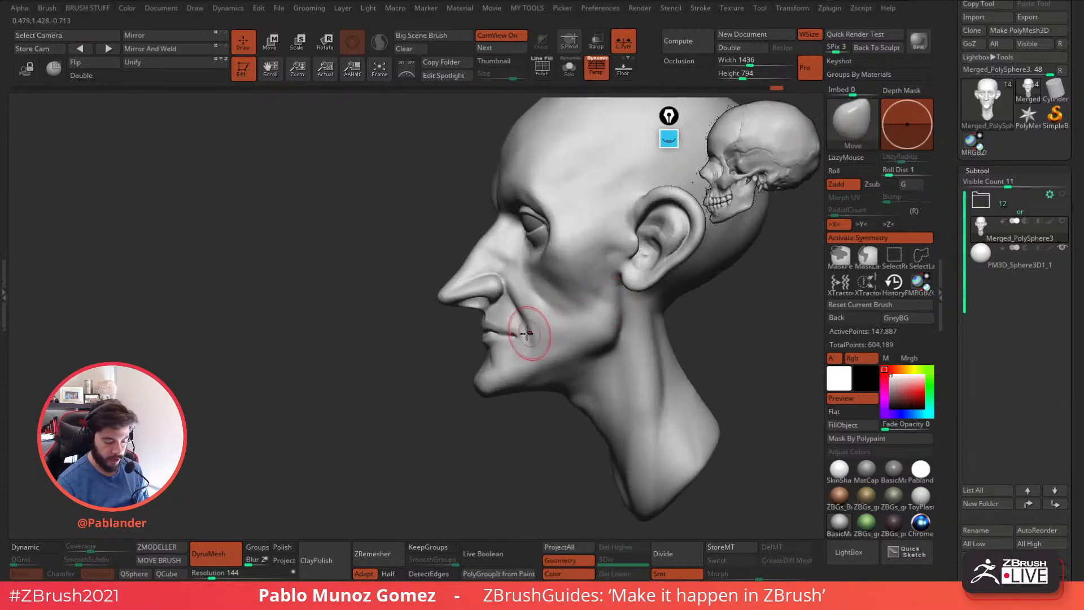
mouse_move(517, 333)
mouse_down()
mouse_move(525, 338)
mouse_move(479, 319)
mouse_move(500, 340)
mouse_up()
key(space)
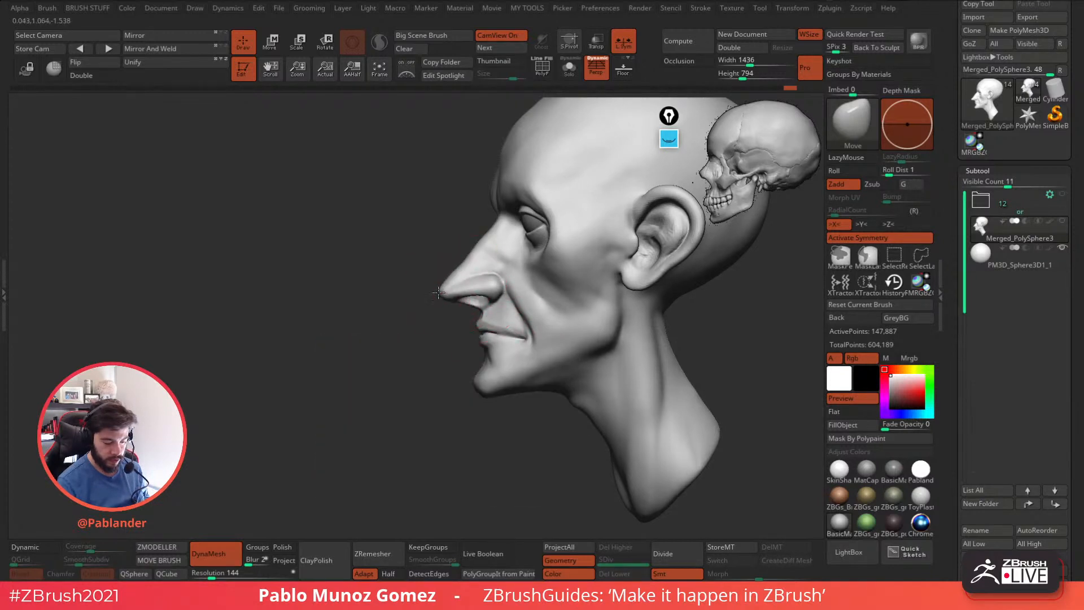
drag(449, 291, 451, 294)
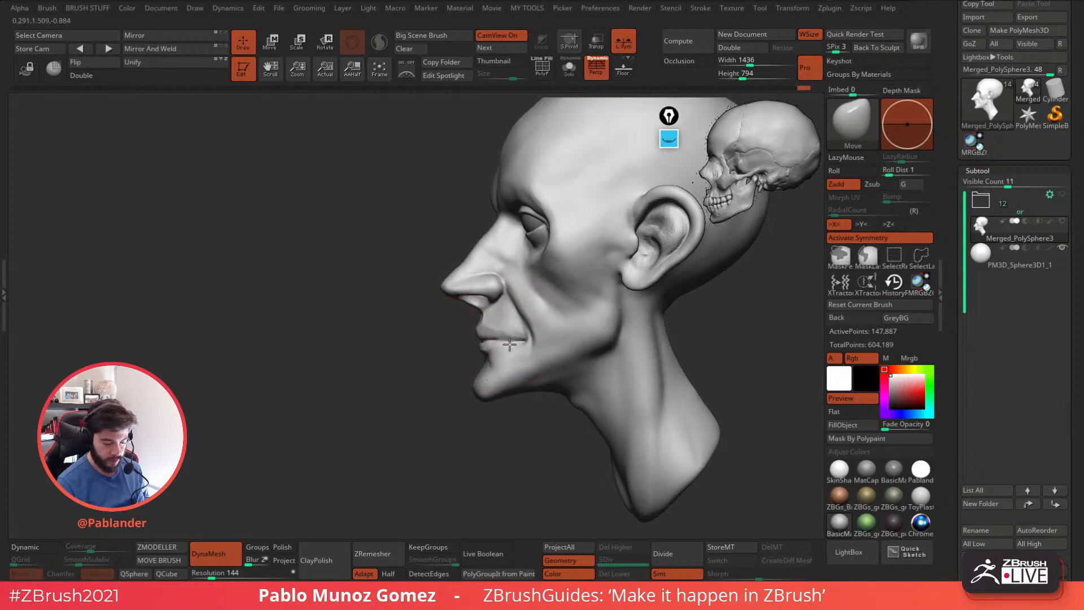
mouse_move(529, 344)
ctrl+right_down()
mouse_move(556, 322)
mouse_move(544, 337)
ctrl+right_up()
Reshape the chin, lower lip and jawline in side profile with the Move brush.
key(space)
key(space)
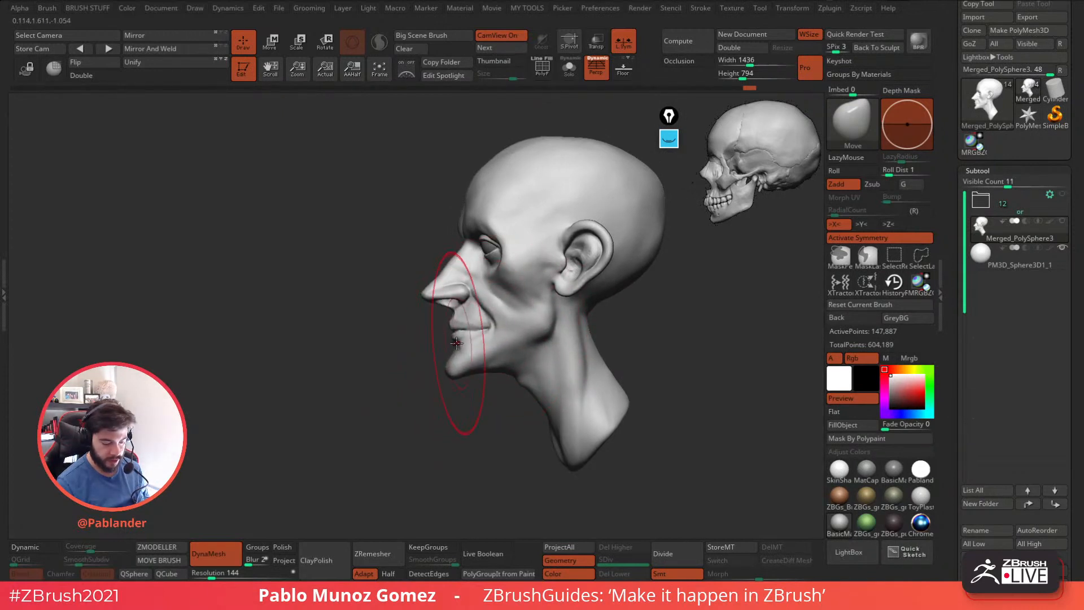
key(space)
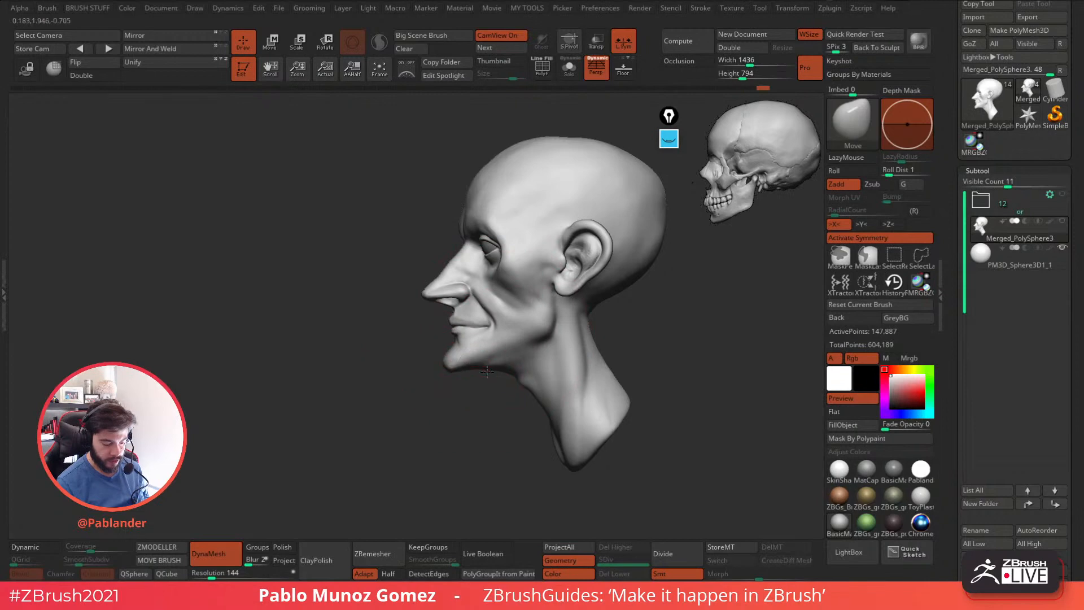
right_drag(518, 377, 541, 339)
key(space)
key(space)
Adjust the nostril area and lip profile from the head's opposite side with the Move brush.
key(space)
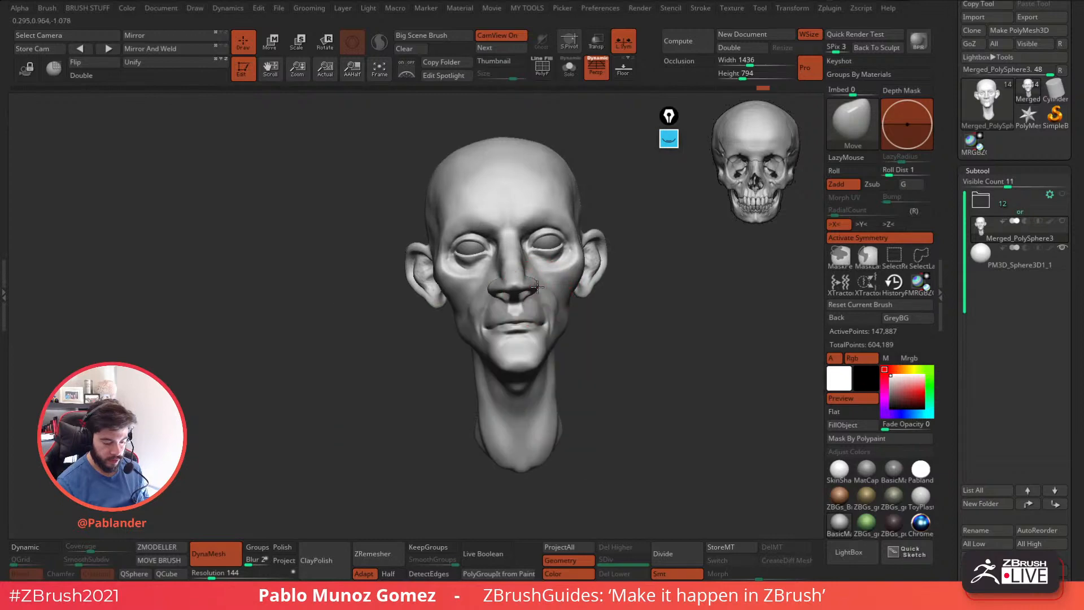
mouse_move(536, 289)
right_down()
mouse_move(597, 282)
mouse_move(620, 315)
mouse_move(581, 356)
mouse_move(595, 329)
mouse_move(547, 338)
mouse_move(576, 320)
mouse_move(546, 334)
mouse_move(527, 306)
mouse_move(535, 295)
mouse_move(571, 310)
mouse_move(630, 297)
right_up()
key(space)
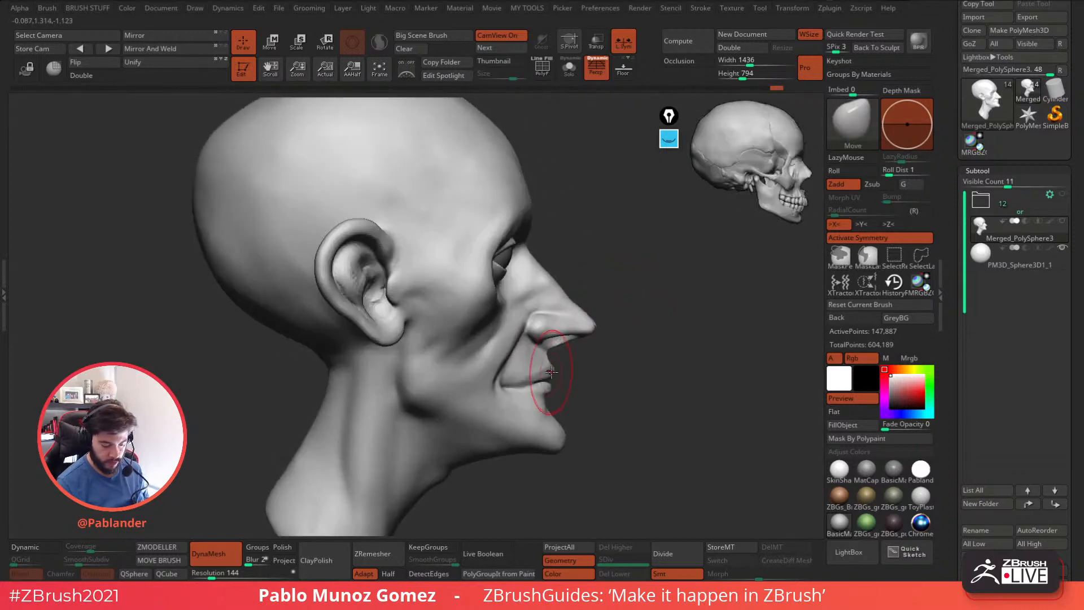
mouse_move(571, 384)
right_down()
mouse_move(591, 373)
mouse_move(579, 348)
mouse_move(593, 333)
right_up()
key(space)
drag(592, 327, 563, 326)
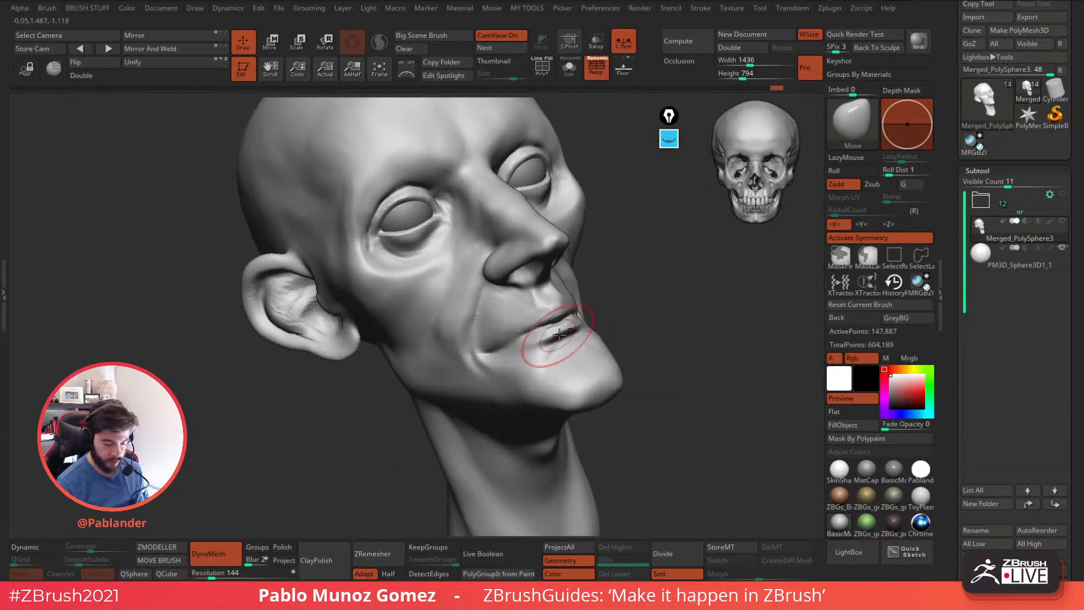
Build up the lower lip and the area just beneath it with the PM_Custom_Clay brush.
key(b)
click(575, 460)
mouse_move(528, 342)
mouse_down()
mouse_move(580, 328)
mouse_move(566, 329)
mouse_up()
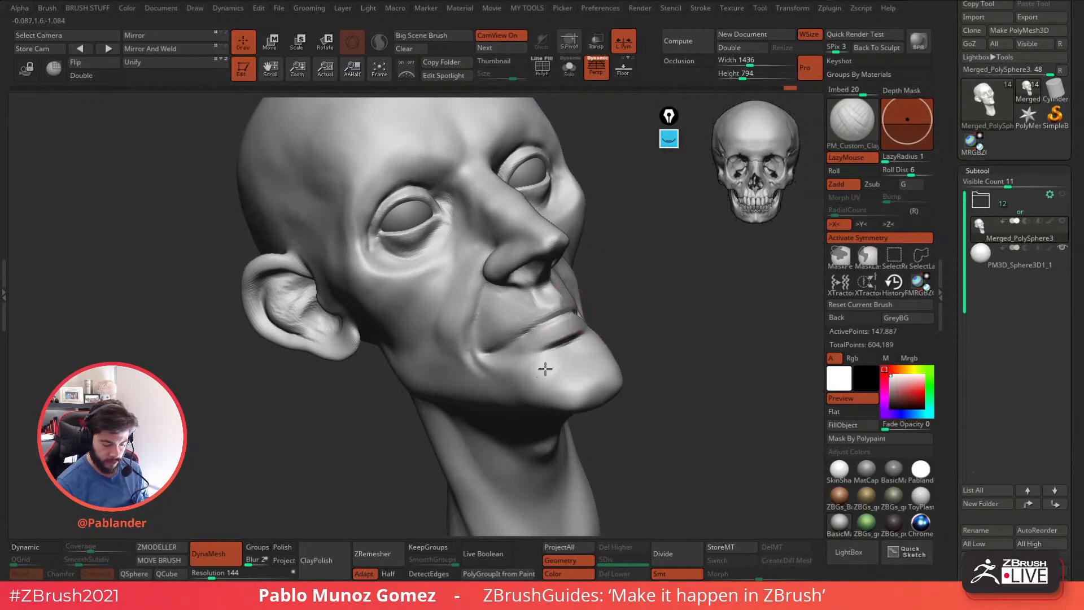
shift+drag(692, 359, 608, 385)
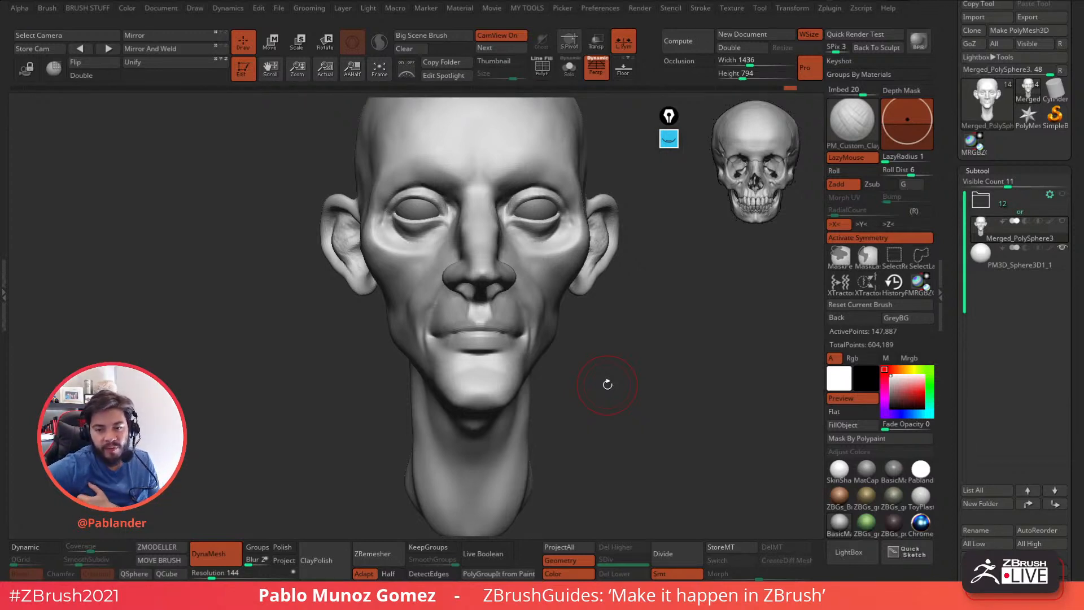
Reposition the mouth corners and the surrounding cheek folds from the front with the Move brush.
drag(653, 343, 619, 329)
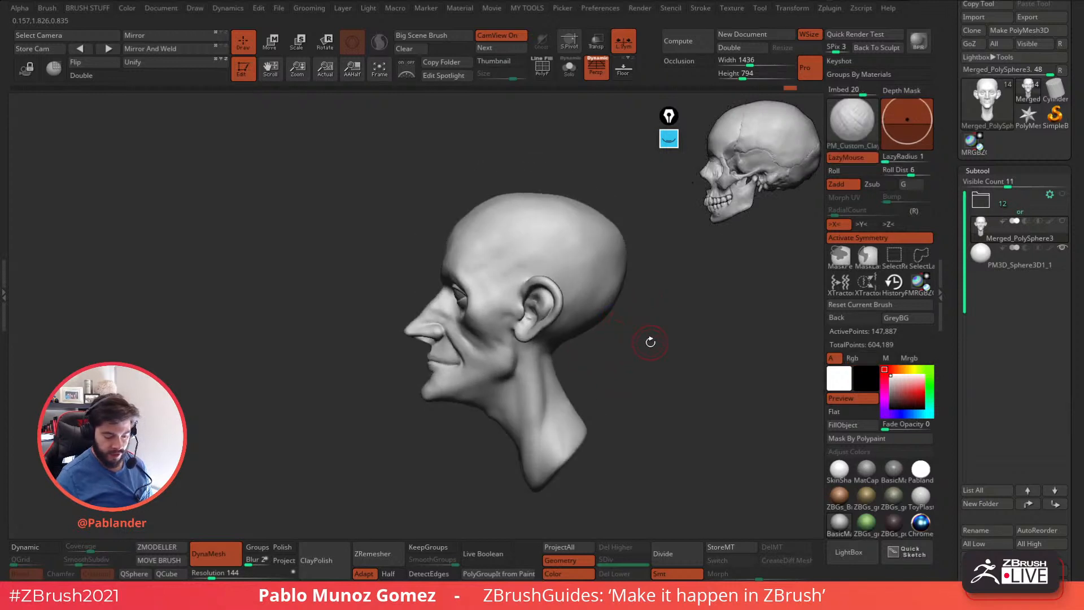
drag(570, 361, 642, 342)
key(space)
key(b)
click(558, 315)
mouse_move(541, 315)
alt+mouse_down()
mouse_move(603, 283)
mouse_move(603, 336)
alt+mouse_up()
key(space)
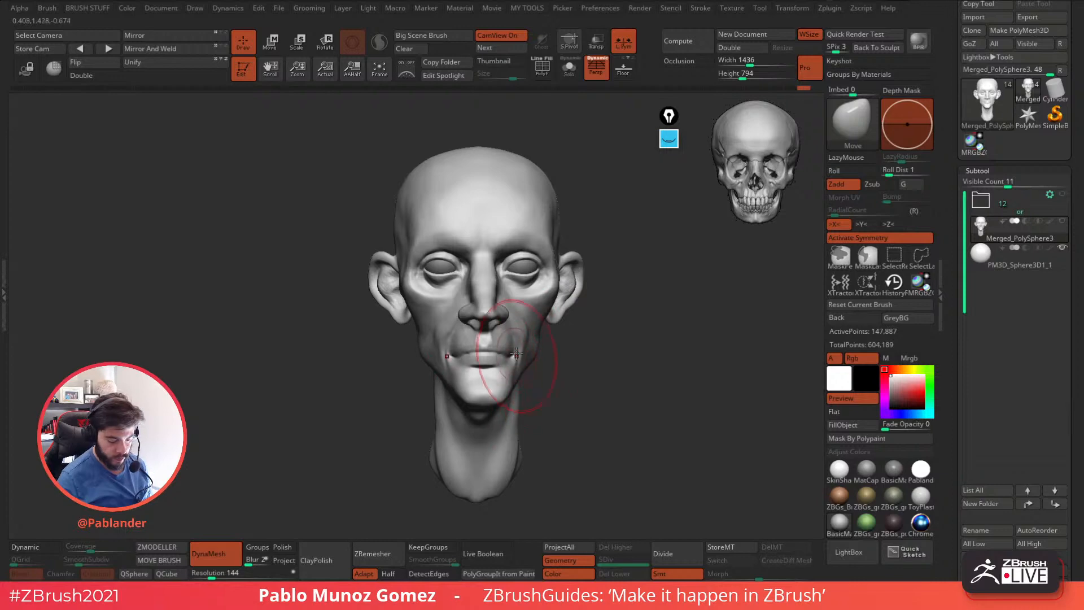
drag(531, 343, 521, 344)
mouse_move(526, 348)
right_down()
mouse_move(546, 328)
mouse_move(518, 349)
mouse_move(540, 365)
mouse_move(541, 325)
mouse_move(477, 357)
mouse_move(514, 323)
right_up()
right_click(500, 327)
right_click(511, 321)
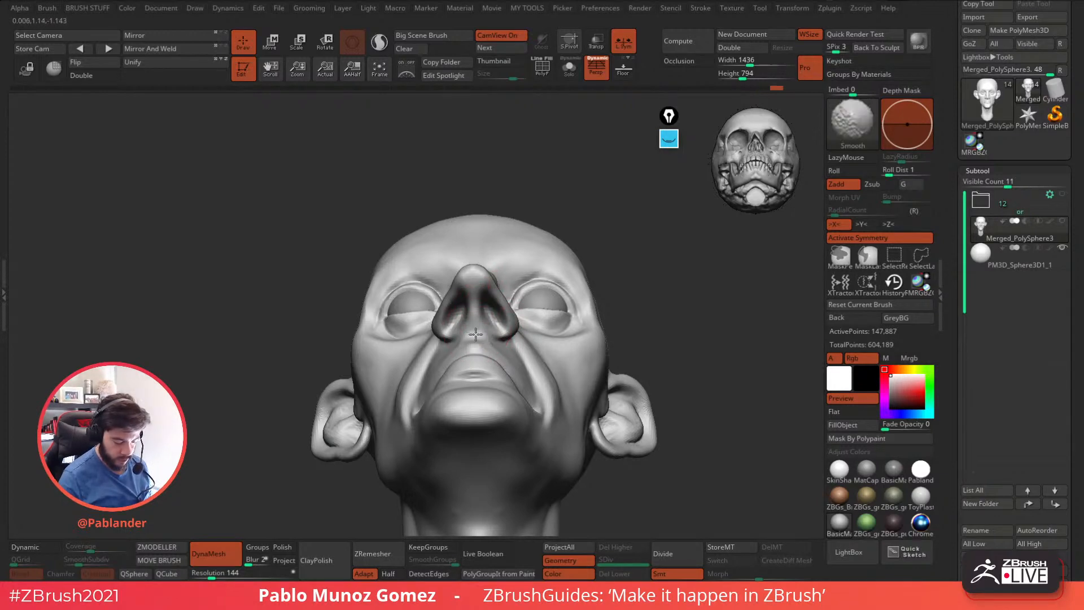
Smooth the area under the nose and reshape the nostril wings with the Move brush.
right_drag(477, 334, 511, 338)
right_drag(514, 299, 515, 279)
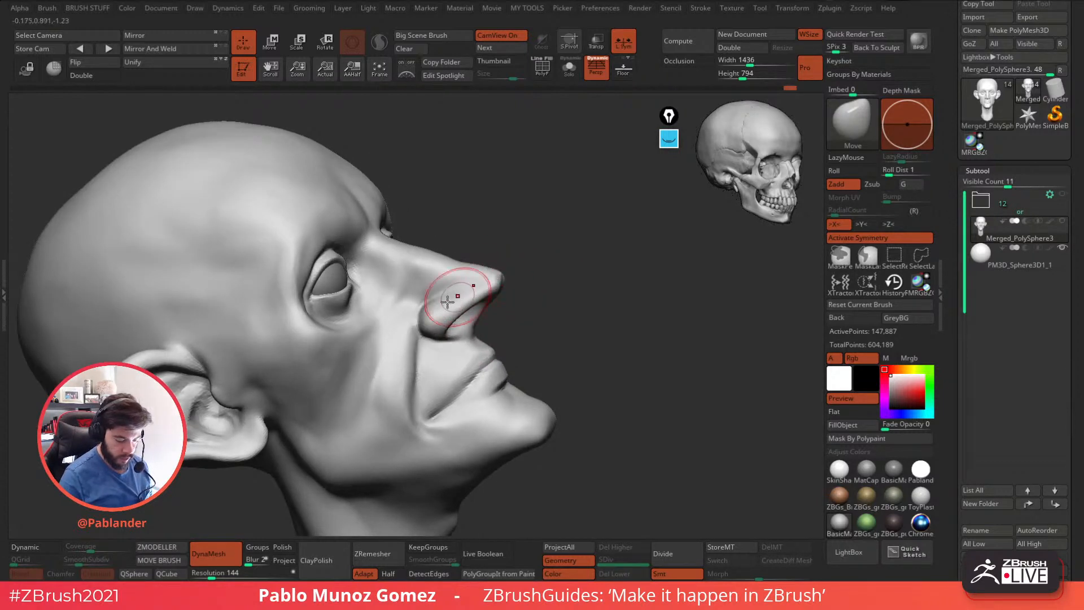
mouse_move(528, 324)
ctrl+right_down()
mouse_move(550, 291)
mouse_move(578, 309)
ctrl+right_up()
alt+right_drag(590, 387, 566, 364)
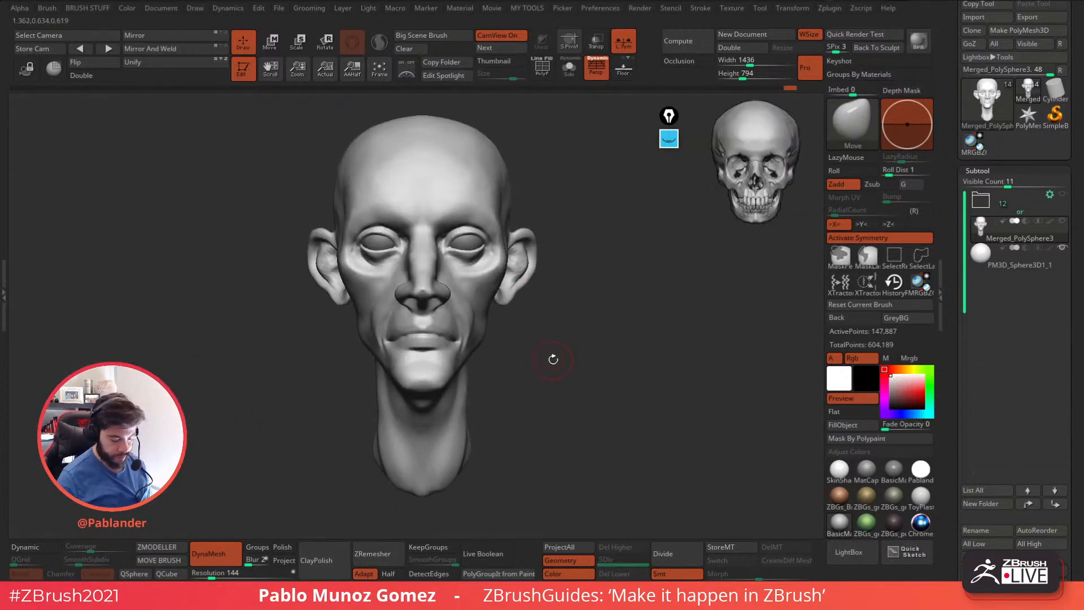
Carve the parting line between the lips near the mouth corner with the DamStandard brush.
mouse_move(531, 333)
right_down()
mouse_move(569, 347)
mouse_move(605, 324)
right_up()
mouse_move(632, 374)
right_down()
mouse_move(624, 391)
mouse_move(635, 349)
mouse_move(650, 345)
right_up()
alt+right_drag(506, 382, 610, 341)
mouse_move(610, 342)
ctrl+right_down()
mouse_move(593, 380)
mouse_move(622, 330)
mouse_move(611, 291)
mouse_move(569, 272)
mouse_move(584, 290)
ctrl+right_up()
key(b)
click(642, 347)
key(space)
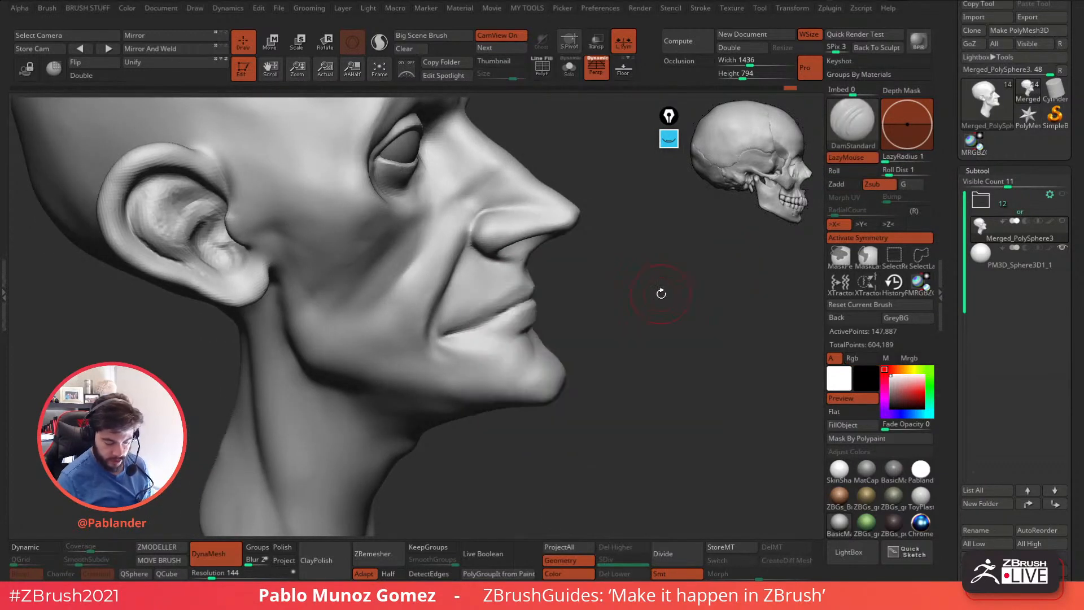
right_drag(658, 290, 616, 295)
key(space)
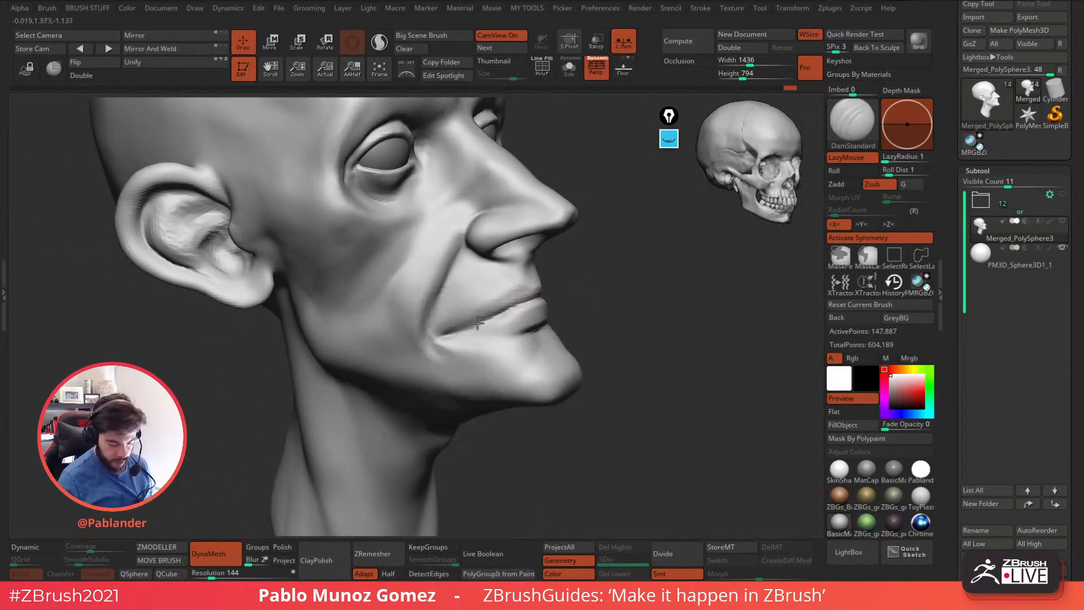
key(shift)
shift+drag(429, 352, 478, 325)
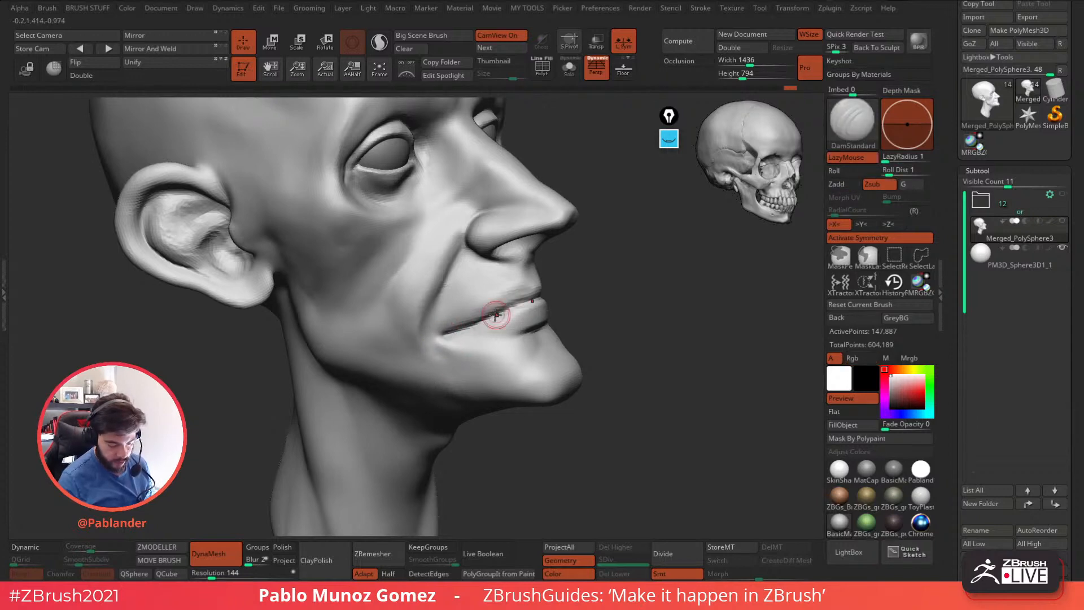
Deepen the lip line across the middle of the mouth and smooth the lower lip toward the corner.
drag(584, 287, 540, 293)
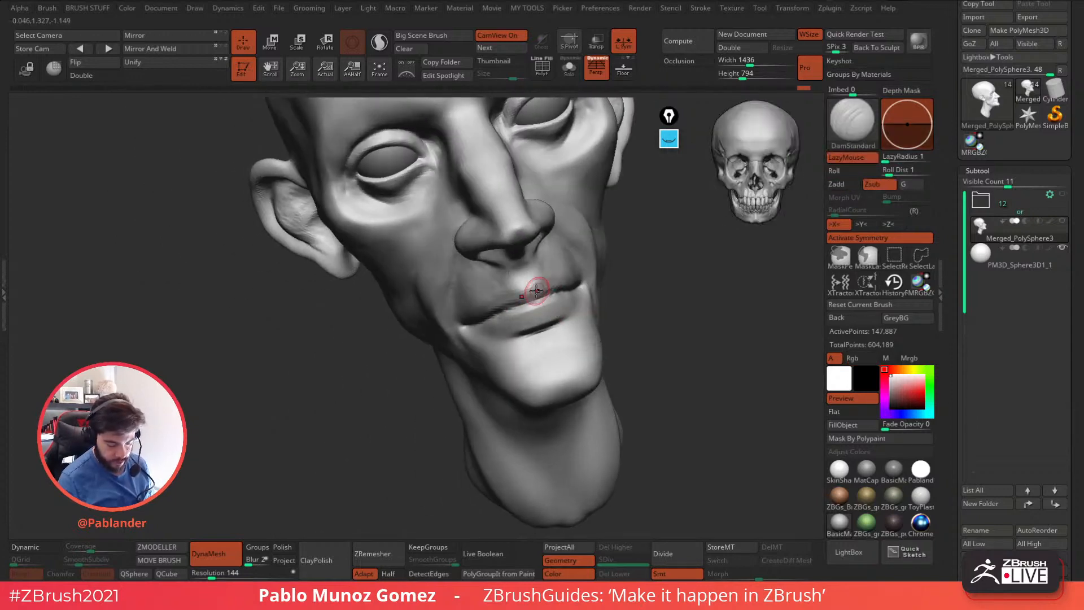
right_drag(520, 290, 580, 292)
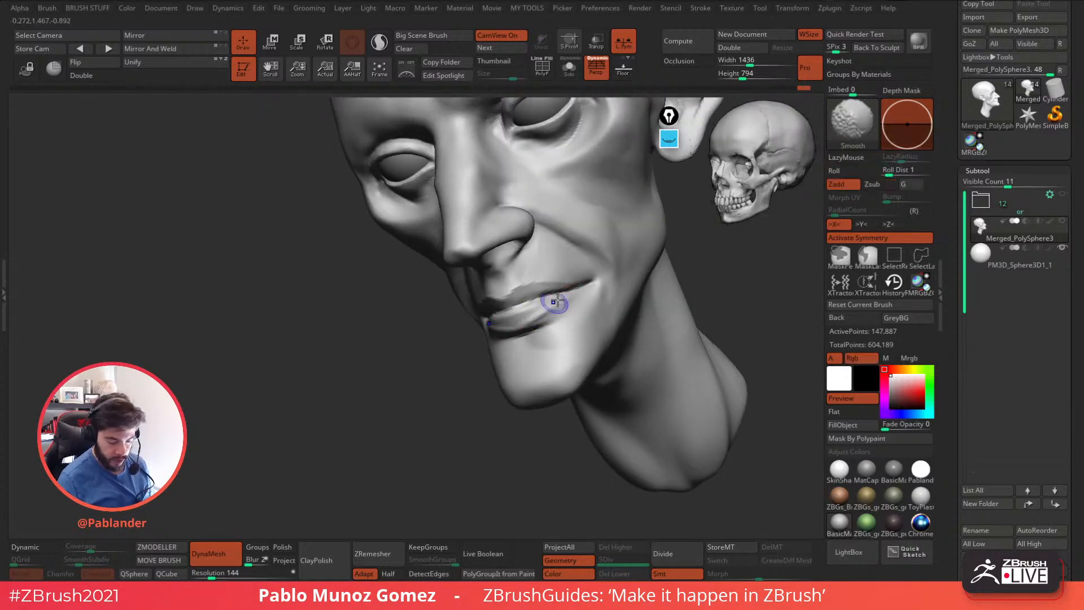
right_drag(614, 276, 517, 324)
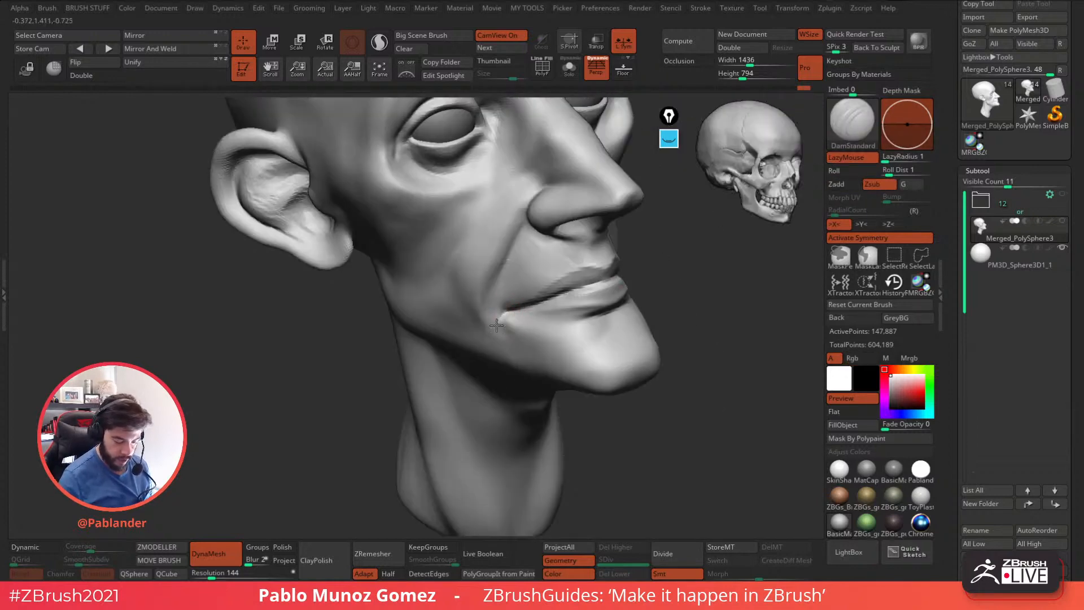
Add volume above the mouth corner along the nasolabial fold with the PM_Custom_Clay brush at a reduced size.
key(b)
click(537, 458)
key(space)
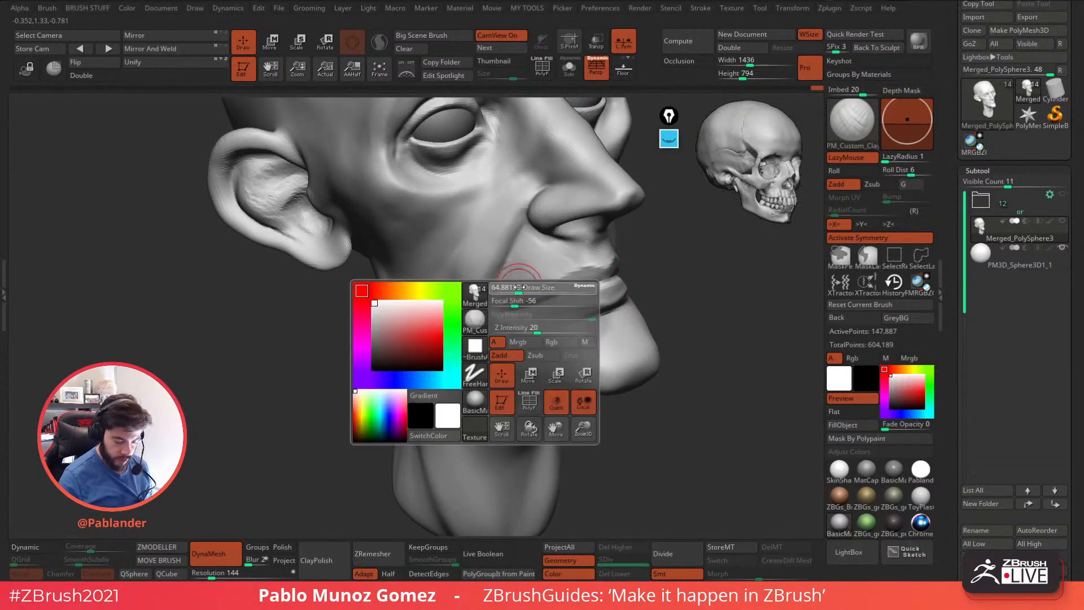
mouse_move(494, 322)
shift+mouse_down()
mouse_move(502, 279)
mouse_move(499, 317)
shift+mouse_up()
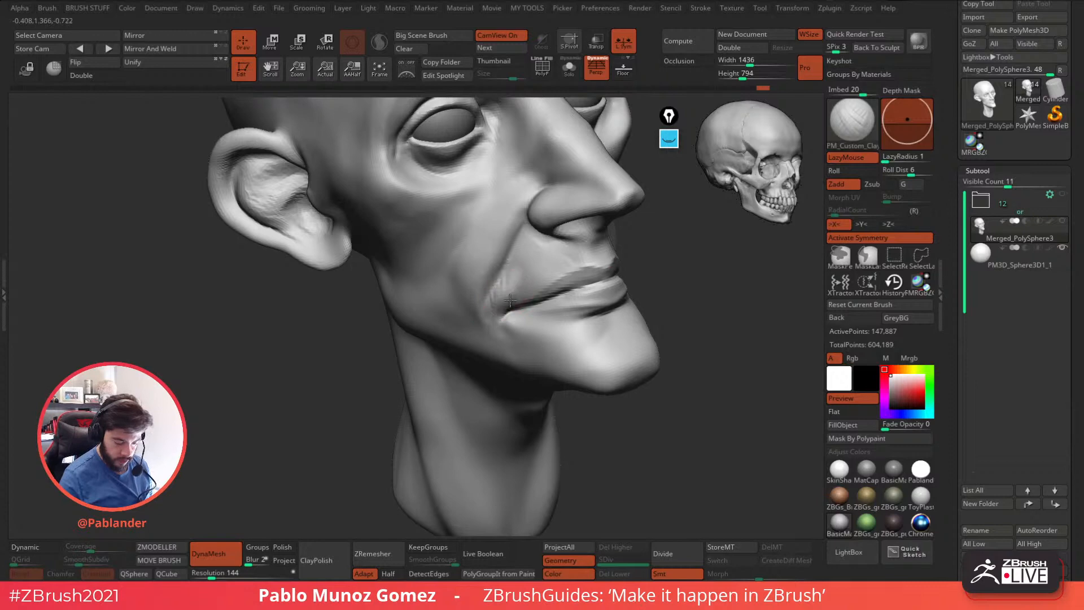
shift+drag(509, 273, 512, 265)
right_drag(463, 319, 510, 321)
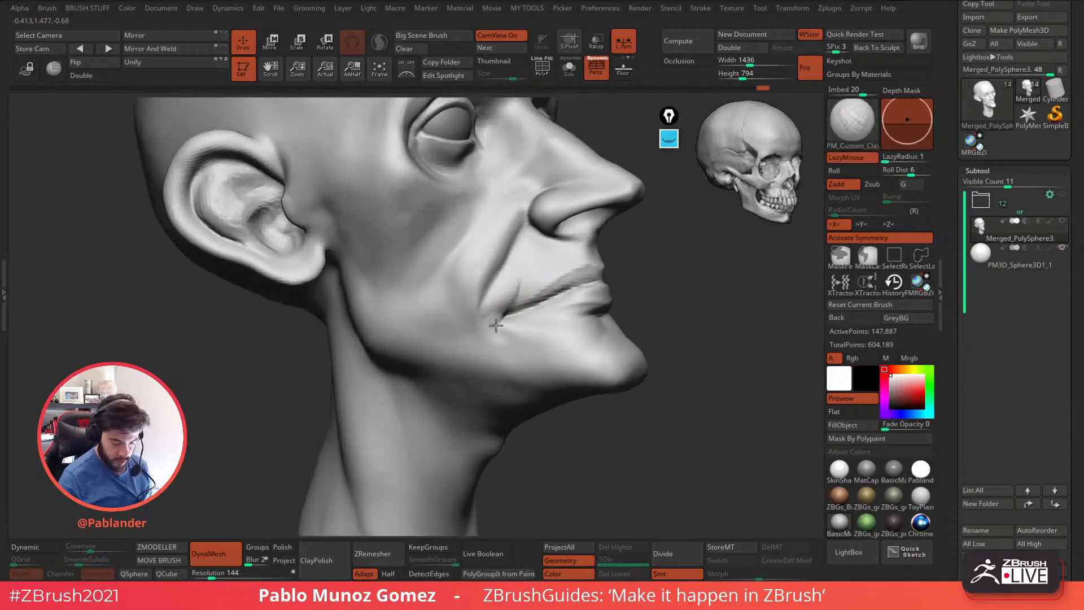
Refine and blend the forms around the mouth corner, the upper lip and the nasolabial fold.
mouse_move(507, 333)
mouse_down()
mouse_move(525, 330)
mouse_move(496, 307)
mouse_up()
right_drag(498, 316, 444, 325)
mouse_move(513, 338)
shift+mouse_down()
mouse_move(528, 277)
mouse_move(521, 296)
mouse_move(525, 285)
shift+mouse_up()
ctrl+right_drag(576, 291, 575, 257)
right_drag(575, 257, 522, 260)
shift+drag(580, 295, 587, 297)
mouse_move(673, 319)
alt+right_down()
mouse_move(554, 344)
mouse_move(595, 358)
mouse_move(618, 400)
mouse_move(603, 392)
alt+right_up()
Reshape the lower sides and base of the neck with the Move brush.
key(b)
click(573, 314)
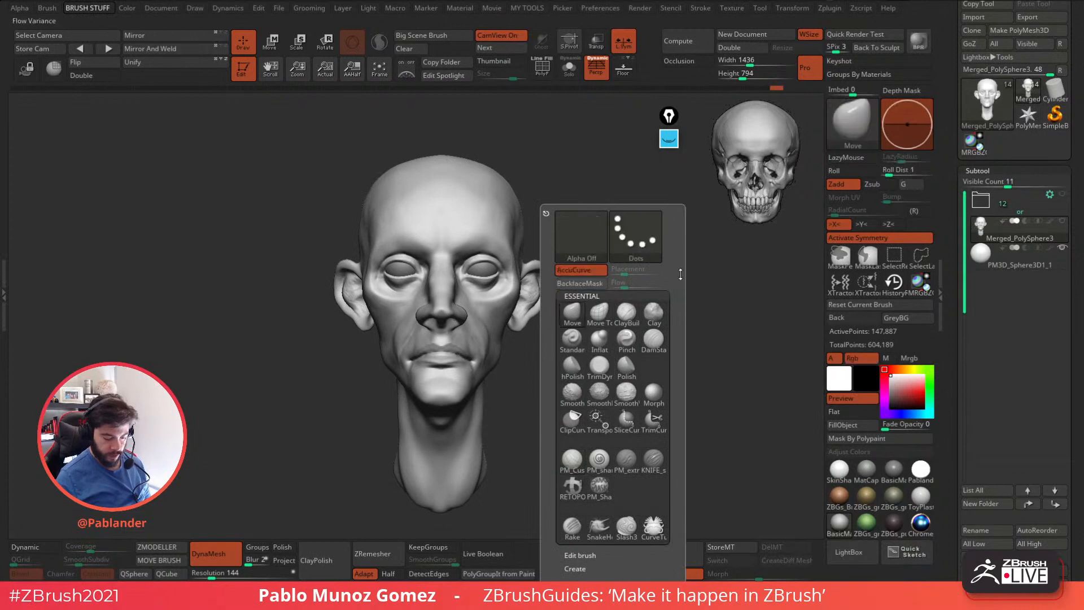
right_click(597, 382)
drag(484, 425, 479, 424)
ctrl+right_drag(489, 421, 521, 420)
mouse_move(521, 420)
alt+right_down()
mouse_move(541, 389)
mouse_move(497, 431)
alt+right_up()
shift+drag(496, 436, 487, 416)
Adjust the back of the neck and its side silhouette with the Move brush.
mouse_move(523, 419)
right_down()
mouse_move(629, 411)
mouse_move(593, 392)
mouse_move(558, 424)
right_up()
shift+drag(557, 424, 556, 422)
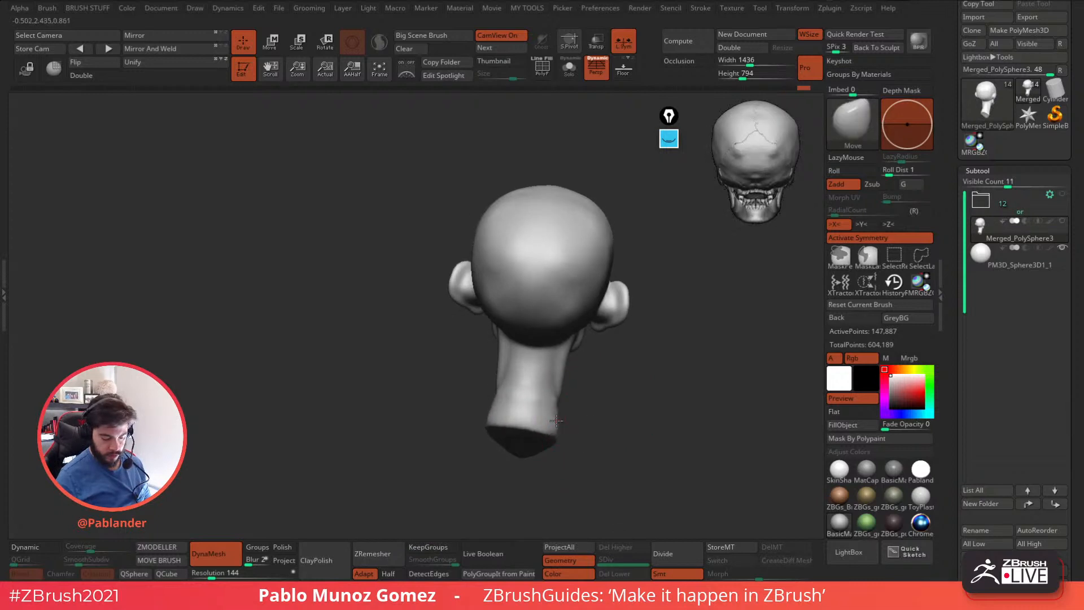
mouse_move(575, 412)
right_down()
mouse_move(544, 398)
mouse_move(618, 412)
right_up()
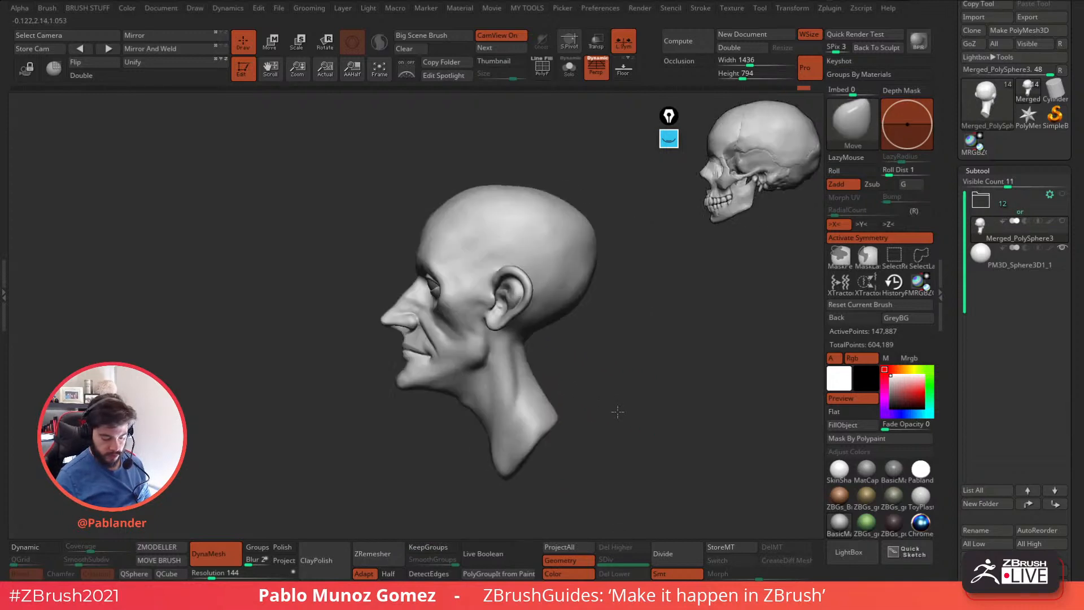
mouse_move(532, 430)
right_down()
mouse_move(564, 424)
mouse_move(554, 440)
mouse_move(551, 399)
mouse_move(597, 393)
right_up()
key(b)
mouse_move(678, 355)
right_down()
mouse_move(690, 351)
mouse_move(558, 392)
right_up()
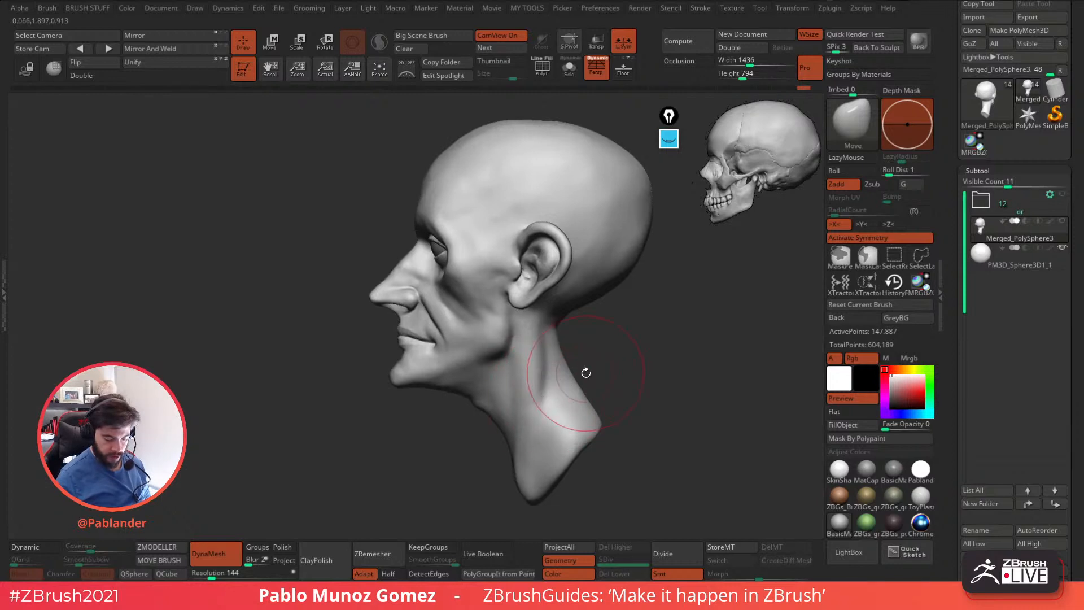
Build up the muscle on the side of the neck below the ear with the PM_Custom_Clay brush.
key(b)
click(629, 422)
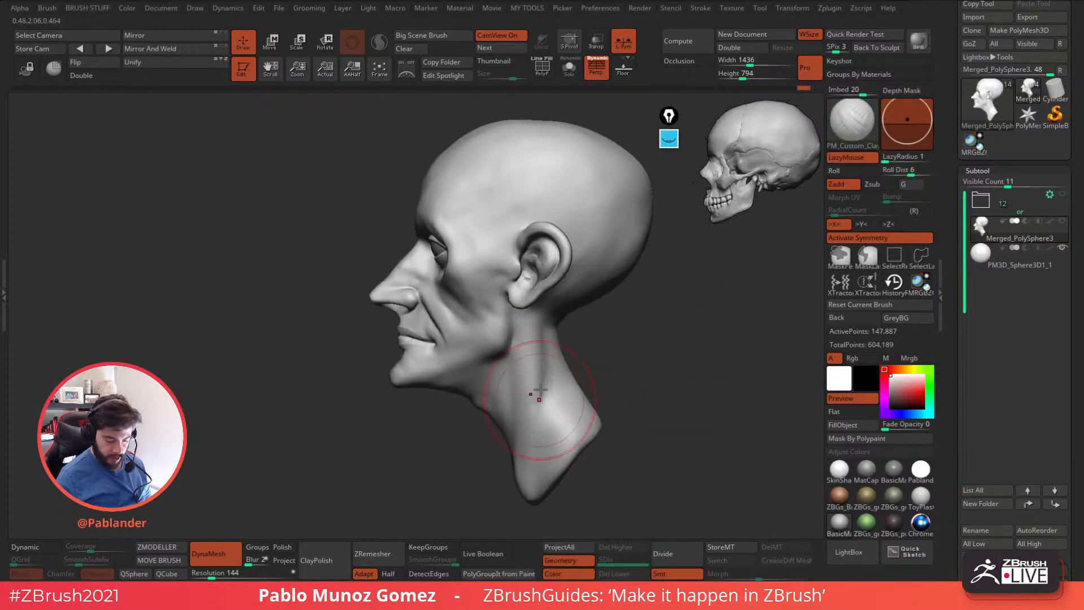
shift+drag(549, 401, 561, 375)
right_click(556, 347)
mouse_move(556, 346)
right_down()
mouse_move(562, 320)
mouse_move(545, 316)
right_up()
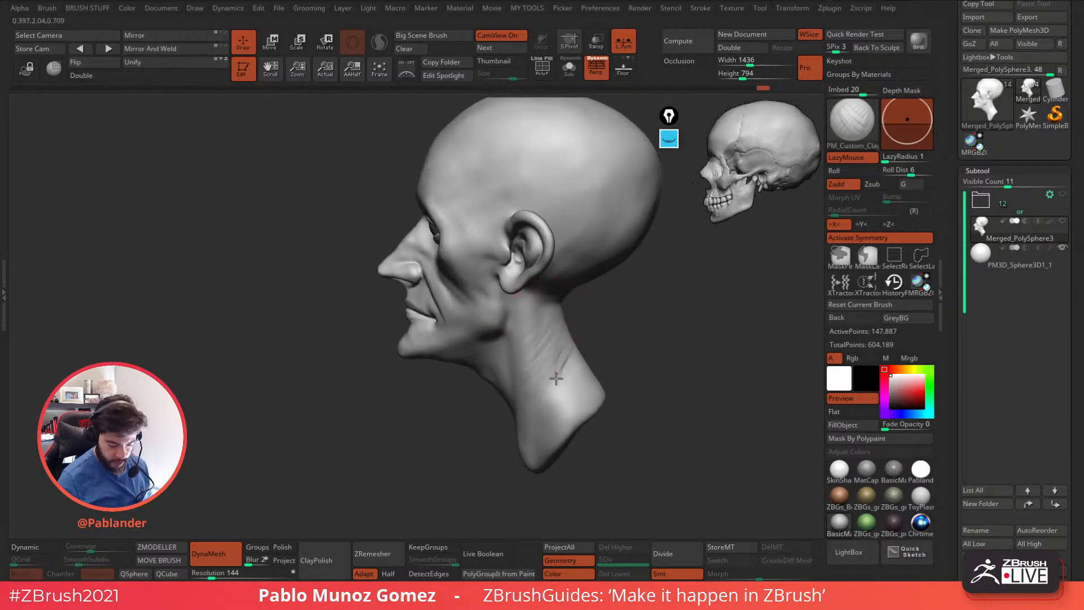
Smooth the clay strokes on the side of the neck and refine the neck muscle.
right_drag(560, 370, 625, 322)
key(shift)
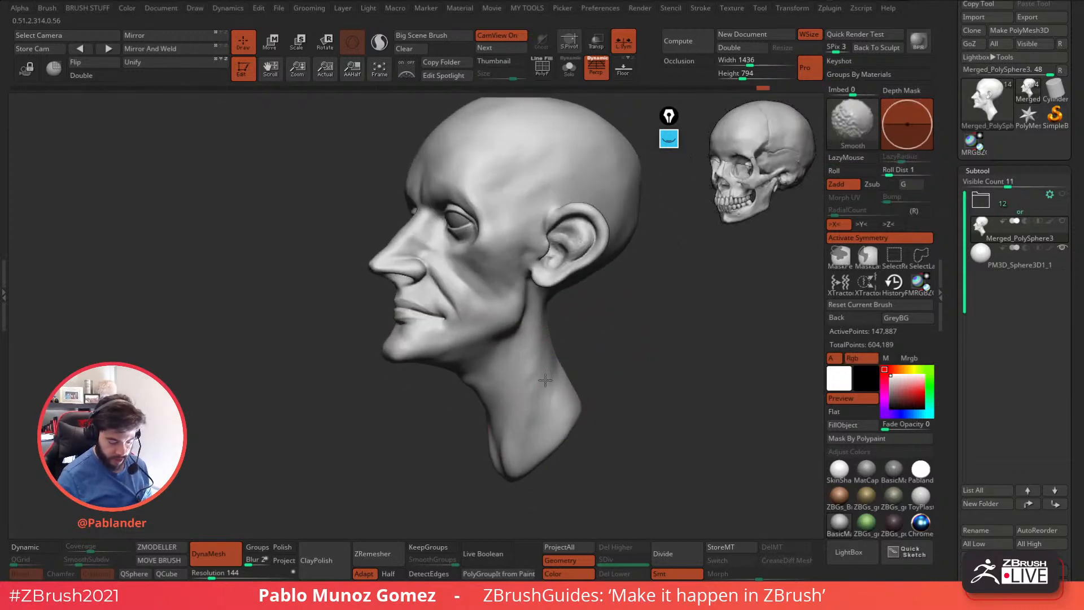
mouse_move(599, 367)
right_down()
mouse_move(559, 430)
mouse_move(531, 430)
right_up()
mouse_move(540, 359)
right_down()
mouse_move(551, 380)
mouse_move(638, 373)
mouse_move(553, 385)
mouse_move(575, 377)
right_up()
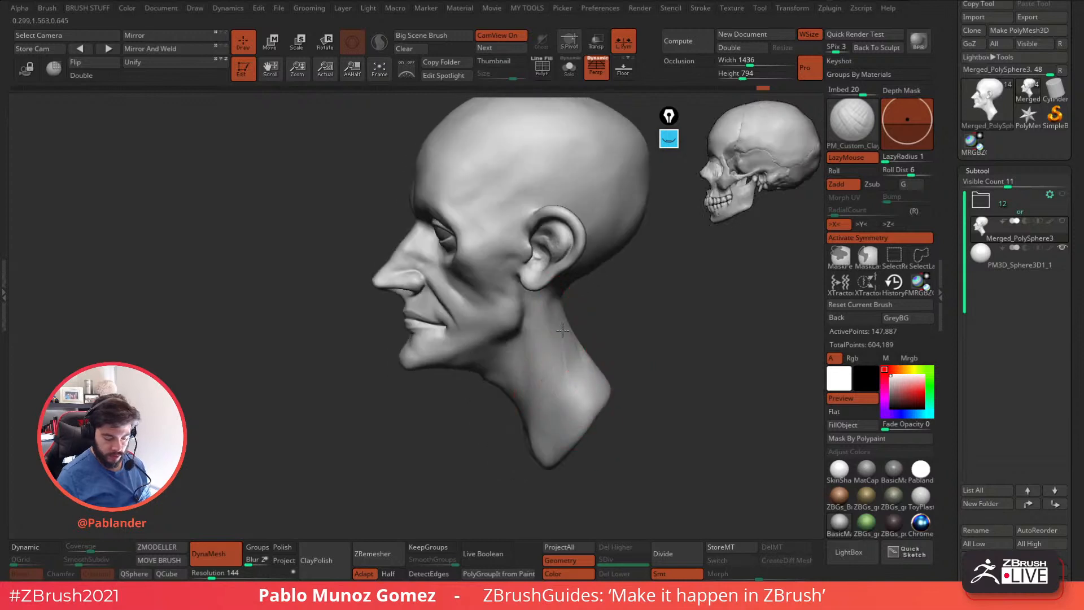
drag(575, 378, 581, 353)
Paint a mask with the MaskPen brush over the cheek hollow below the eye.
mouse_move(595, 346)
alt+right_down()
mouse_move(627, 349)
mouse_move(619, 286)
alt+right_up()
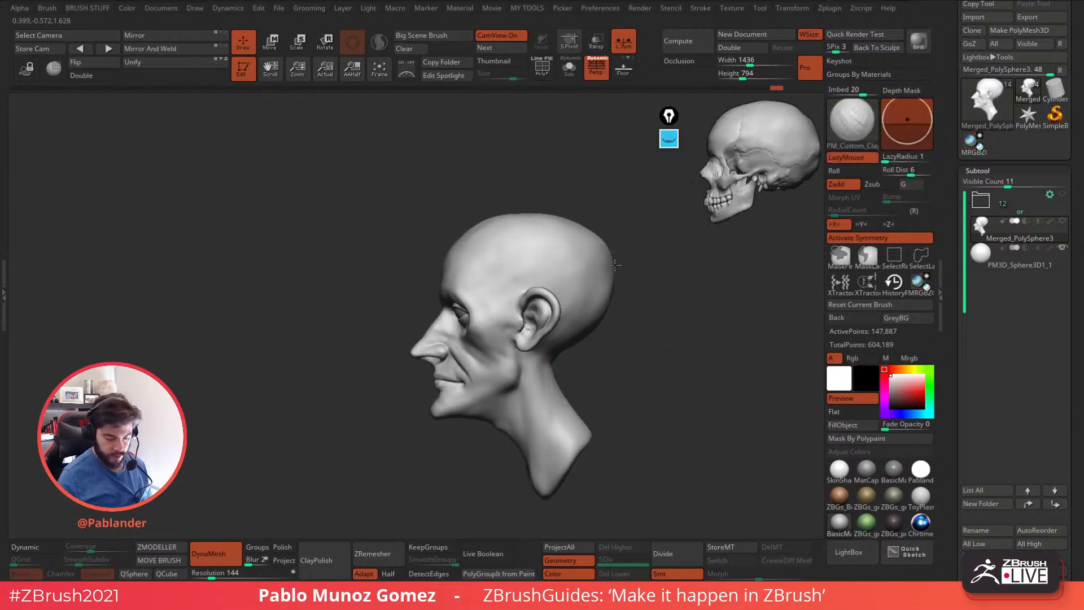
right_drag(640, 344, 551, 356)
ctrl+right_drag(551, 356, 547, 377)
key(space)
mouse_move(452, 321)
right_down()
mouse_move(511, 330)
mouse_move(497, 249)
mouse_move(528, 350)
right_up()
key(b)
key(Escape)
key(space)
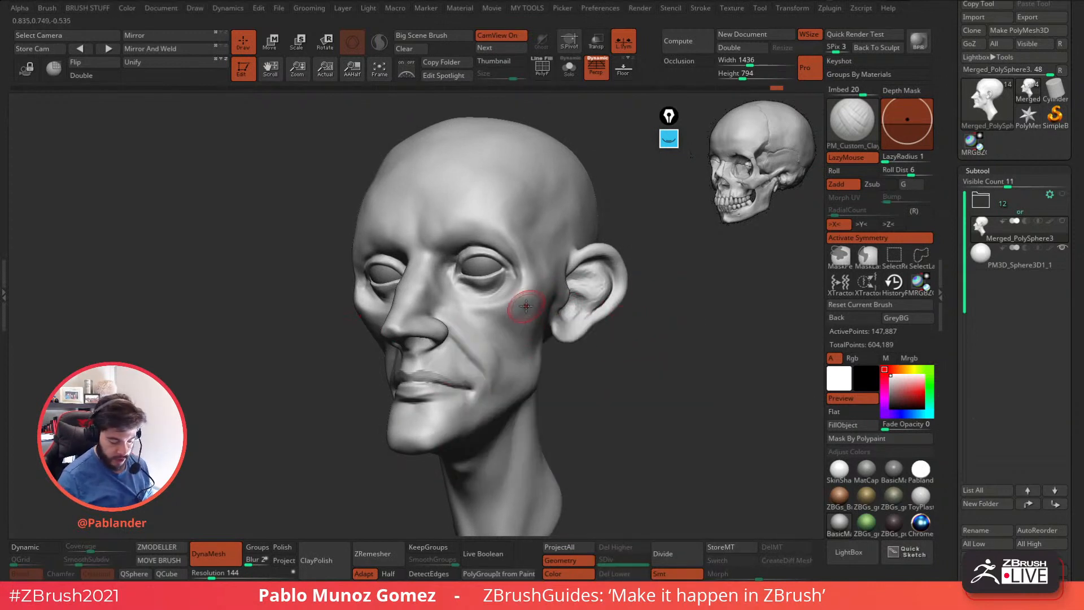
mouse_move(527, 299)
ctrl+mouse_down()
mouse_move(478, 317)
mouse_move(523, 339)
ctrl+mouse_up()
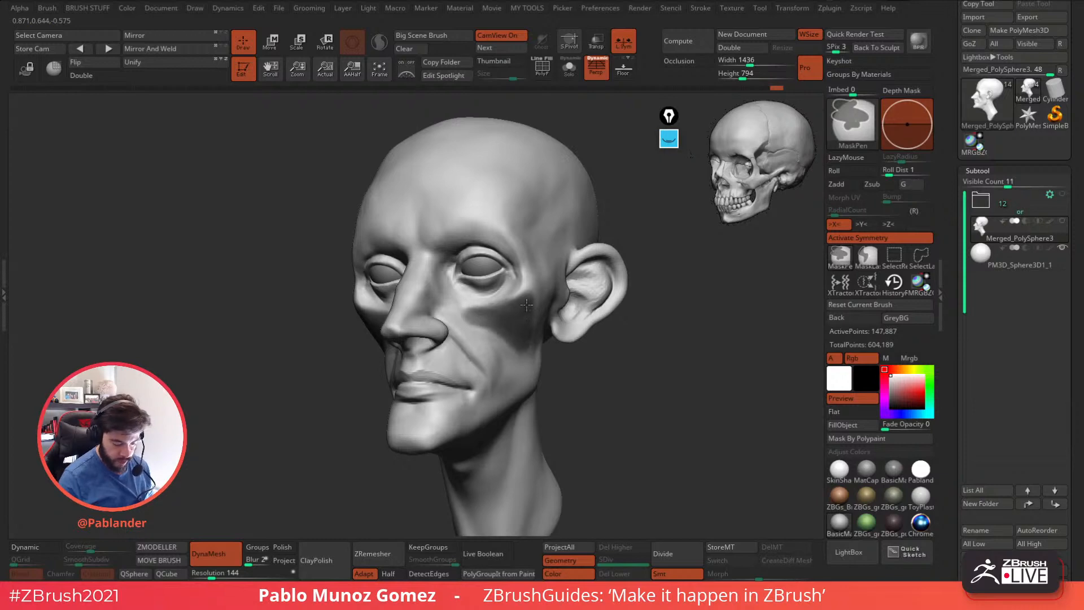
right_drag(473, 314, 486, 319)
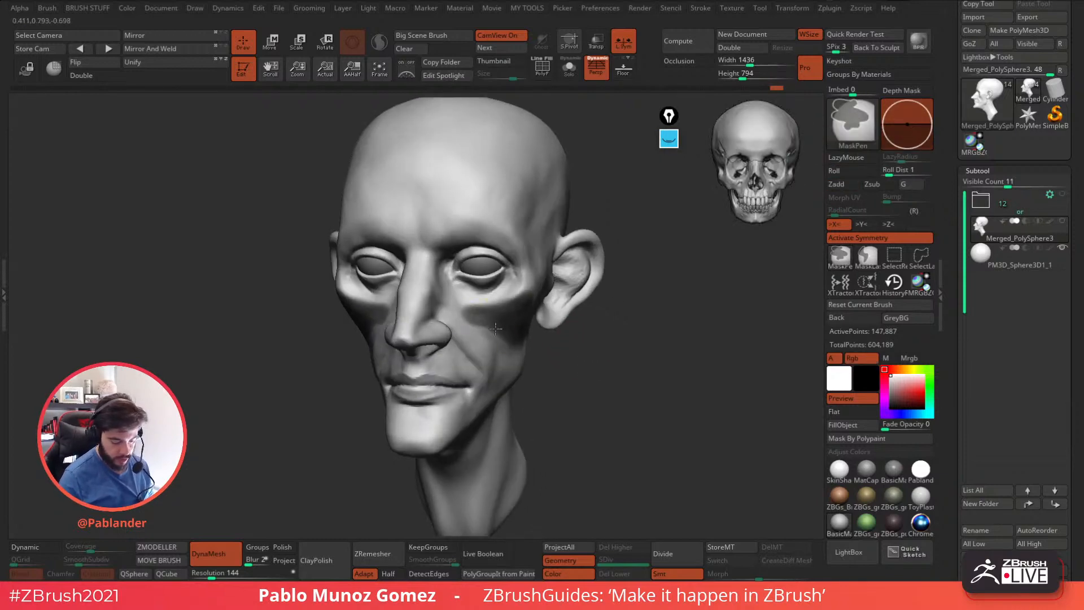
Extend the cheek mask along the underside of the cheekbone and down toward the jaw.
mouse_move(552, 310)
right_down()
mouse_move(562, 286)
mouse_move(502, 350)
mouse_move(535, 338)
right_up()
ctrl+drag(509, 300, 519, 291)
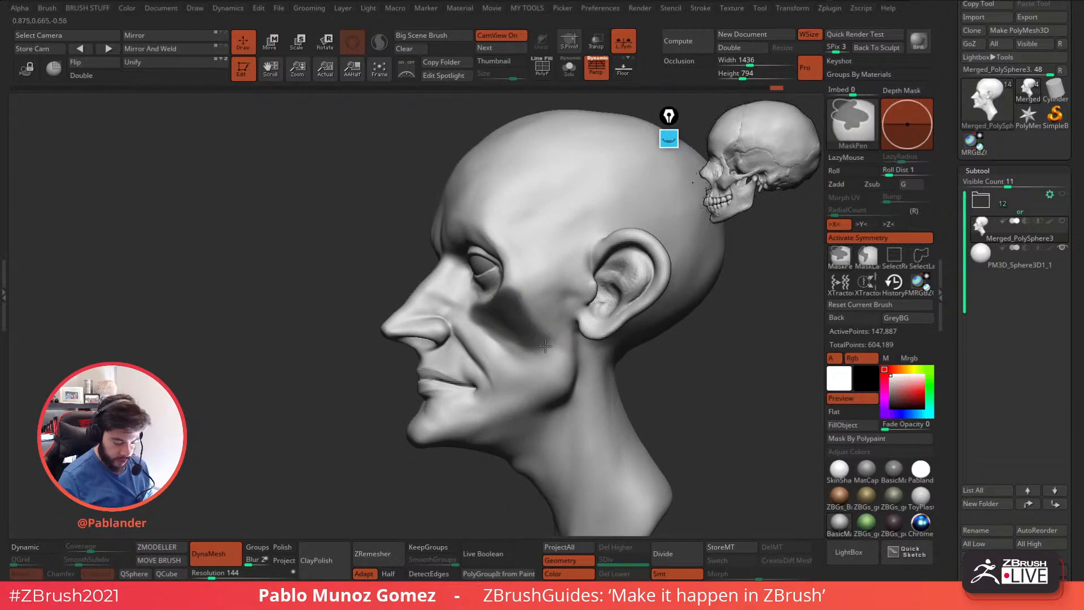
right_drag(539, 338, 582, 363)
Invert the cheek mask so only the hollow beneath the cheekbone can be edited.
key(ctrl+i)
ctrl+drag(473, 328, 470, 314)
drag(626, 390, 595, 375)
ctrl+click(601, 366)
key(ctrl)
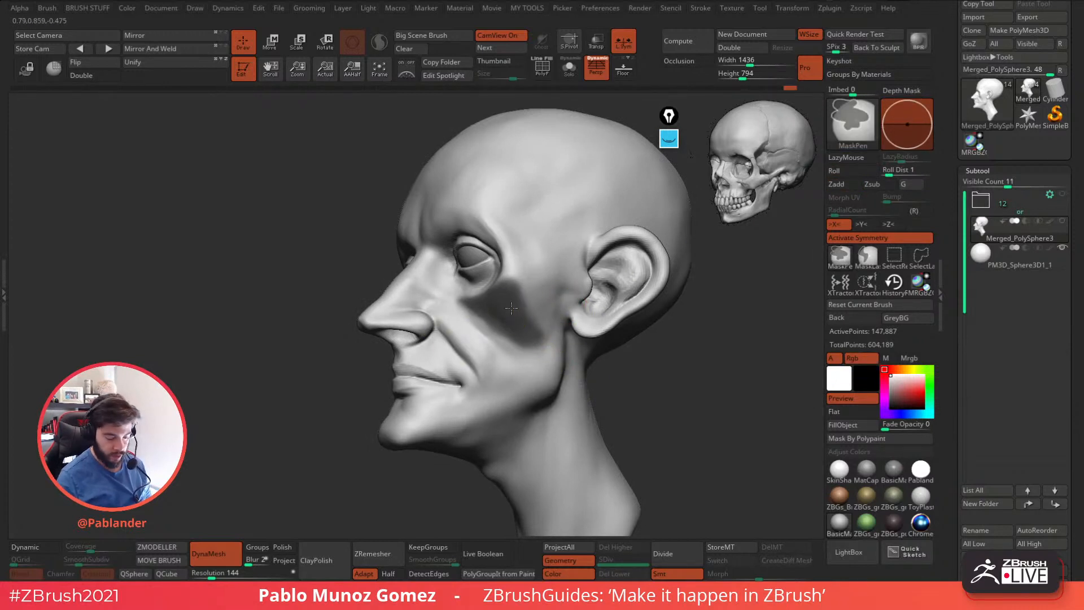
mouse_move(669, 386)
mouse_down()
mouse_move(658, 343)
mouse_move(627, 377)
mouse_move(661, 357)
mouse_move(651, 374)
mouse_move(622, 356)
mouse_up()
ctrl+click(645, 351)
Reposition the unmasked cheek hollow with the Move gizmo to define the cheekbone, then return to sculpting with PM_Custom_Clay.
key(w)
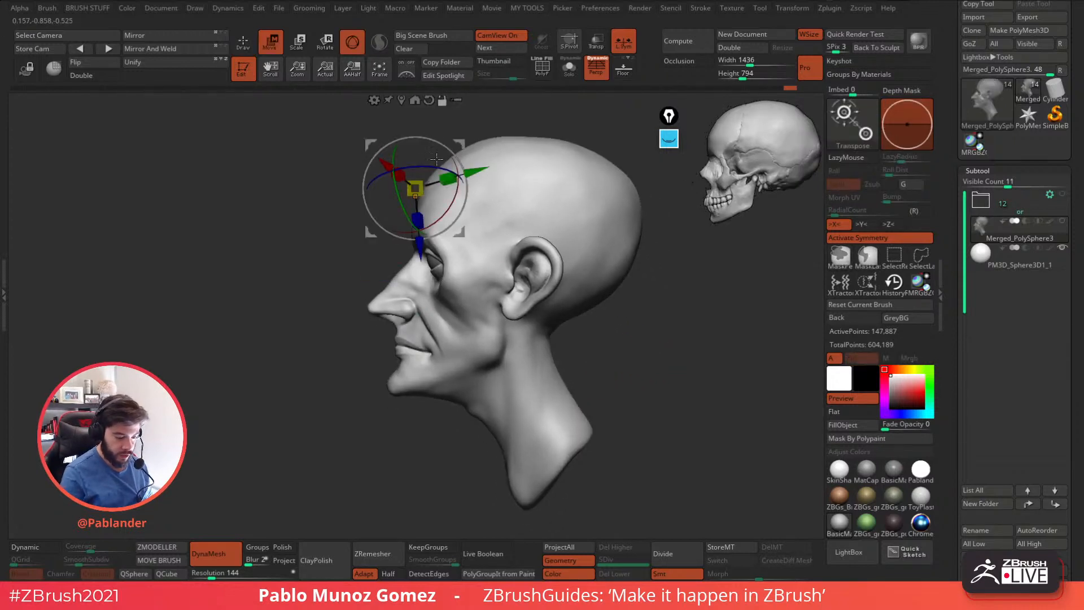
alt+right_drag(433, 148, 452, 216)
click(420, 168)
alt+right_drag(522, 281, 538, 202)
click(506, 207)
drag(544, 340, 418, 398)
right_drag(417, 398, 576, 353)
drag(429, 402, 428, 406)
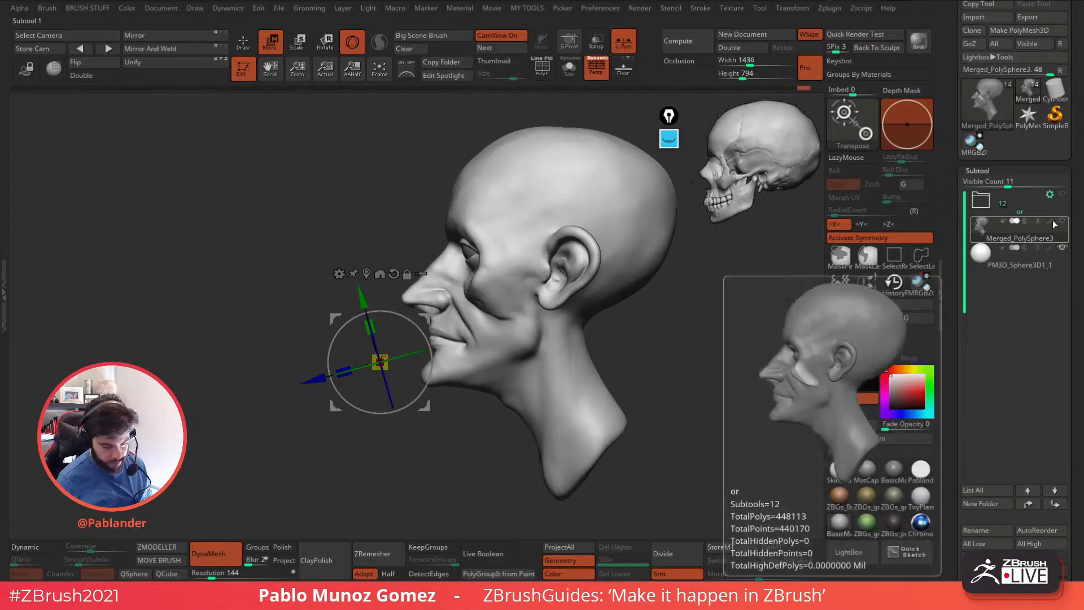
drag(426, 404, 426, 401)
click(243, 43)
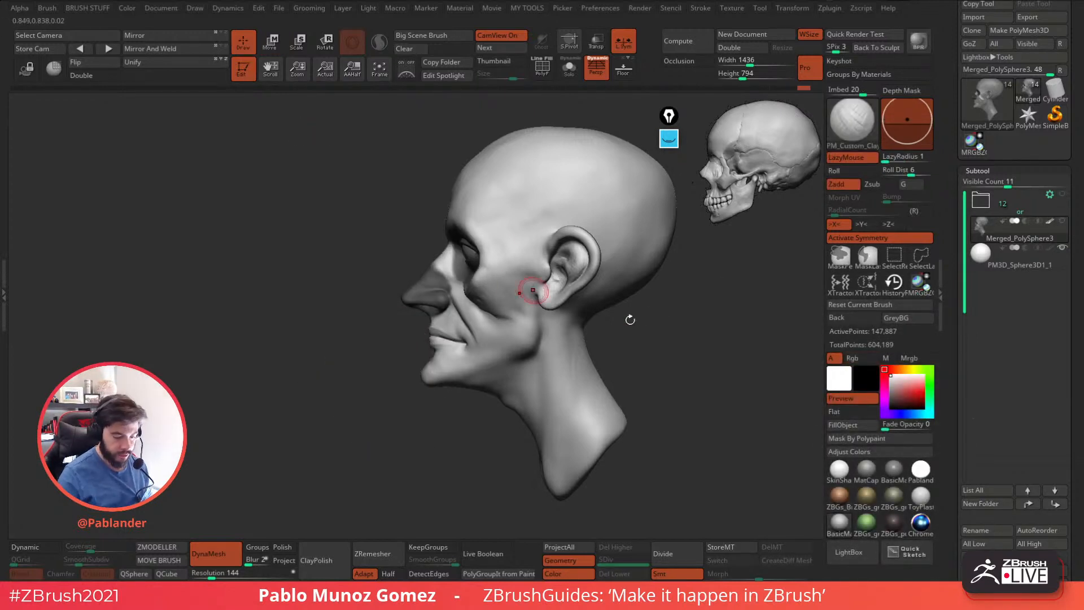
Mark the nasal bone area in pink on both the head and the reference skull with the screen annotation pen.
alt+drag(694, 350, 638, 358)
click(671, 140)
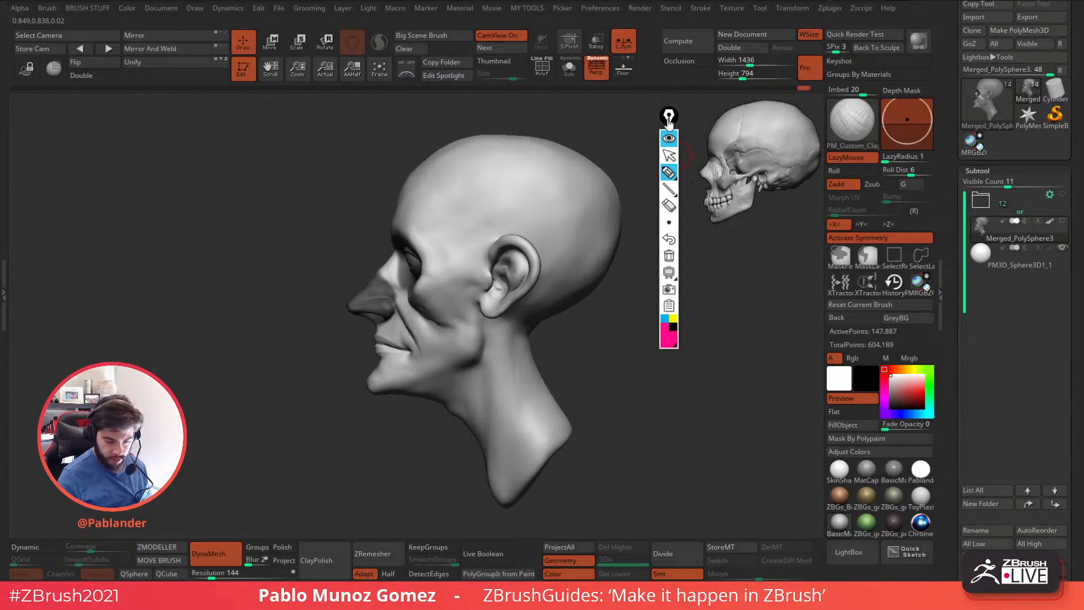
drag(669, 117, 654, 229)
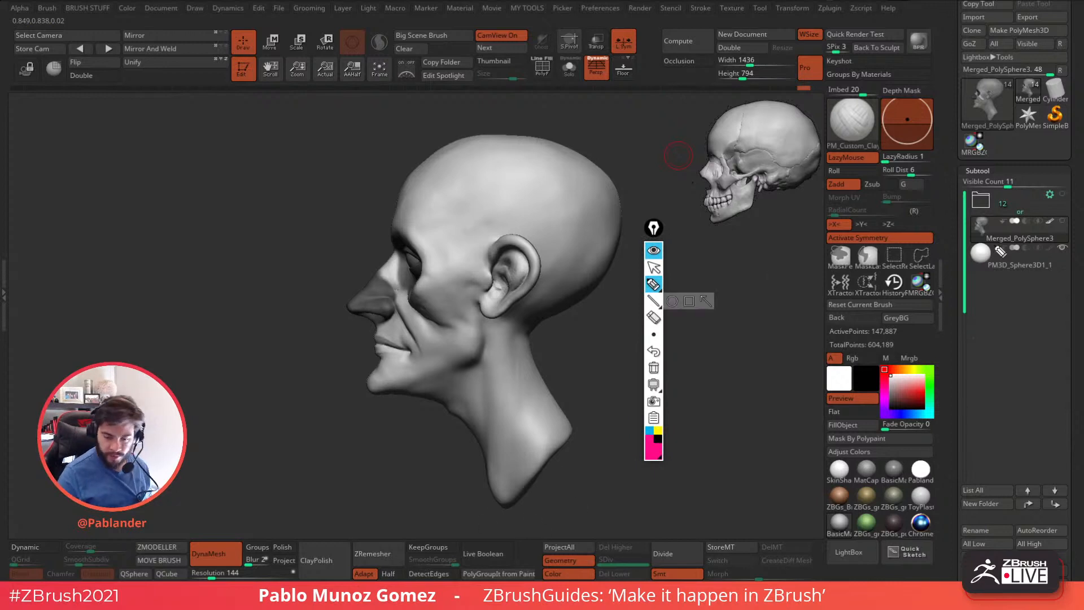
drag(376, 274, 390, 289)
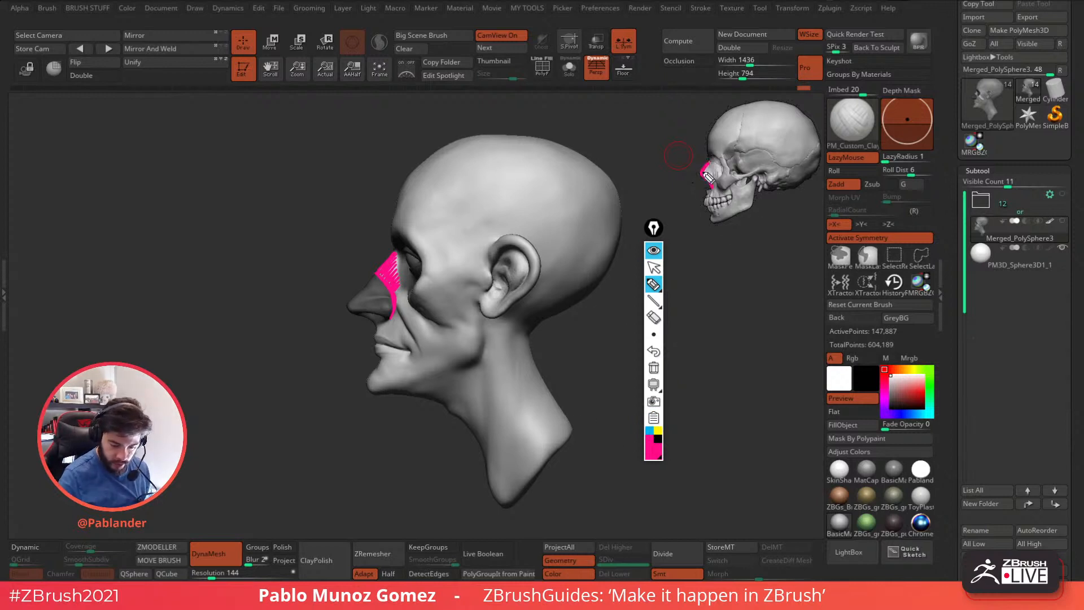
Replace the blue stroke with yellow lines running from the nose across the cheek to the jaw on the head and skull.
click(649, 431)
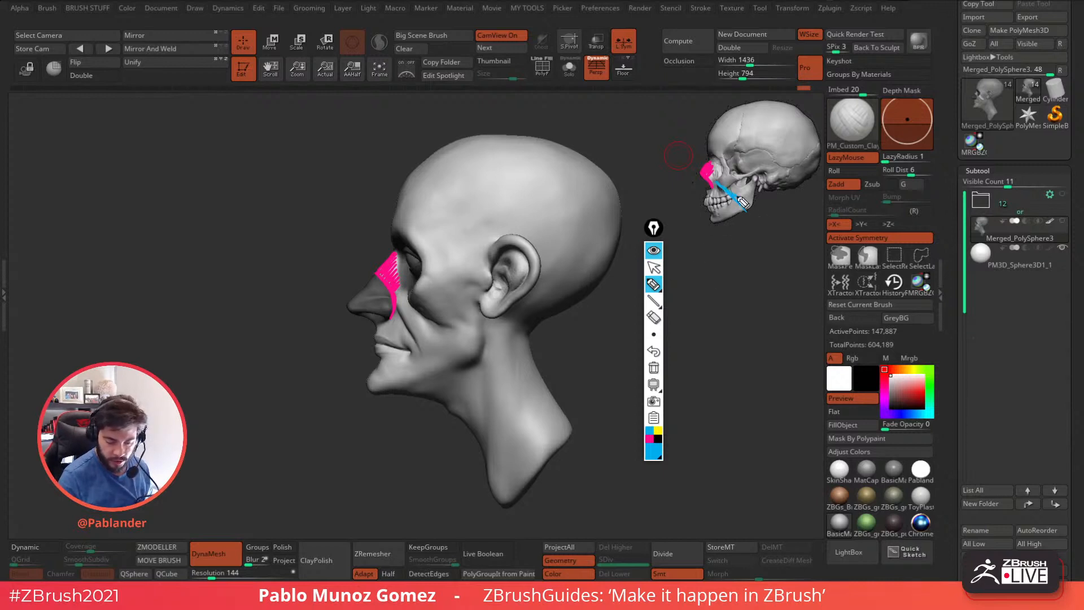
click(654, 351)
click(658, 431)
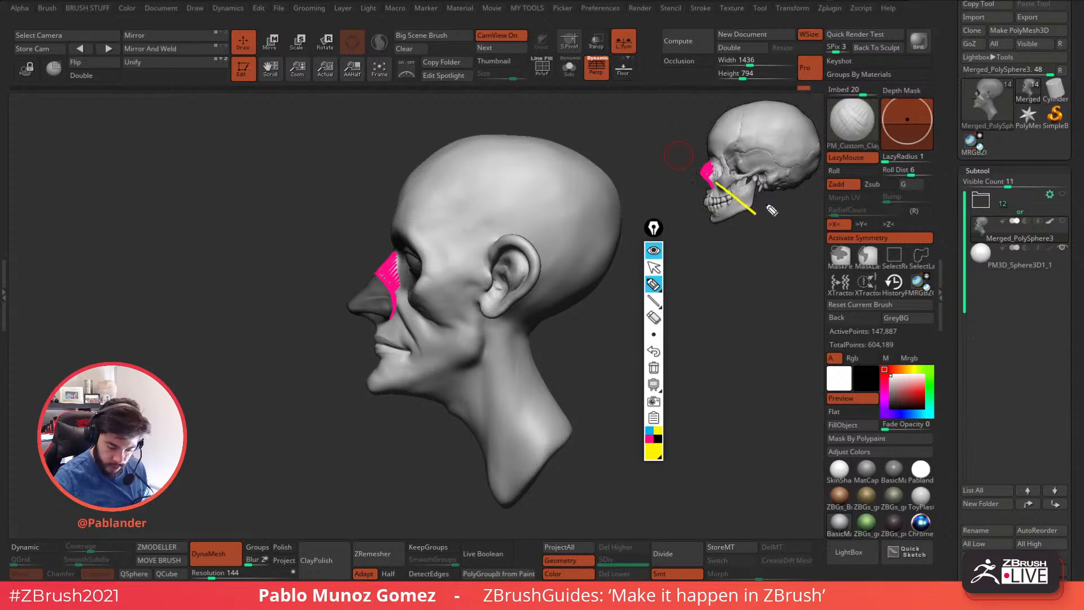
drag(411, 304, 496, 373)
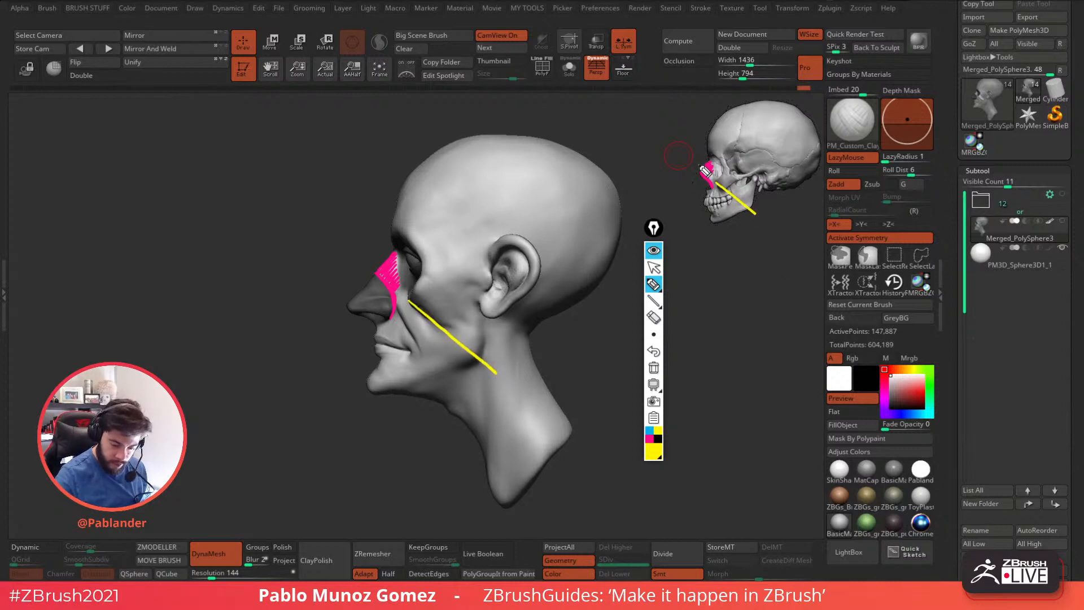
drag(366, 259, 412, 300)
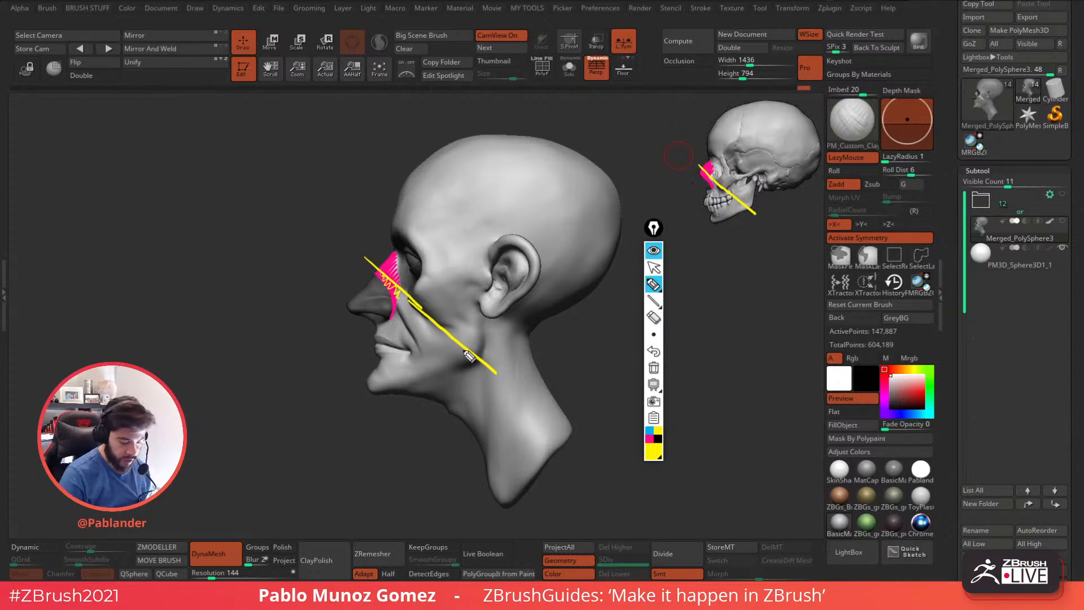
drag(374, 276, 437, 314)
drag(700, 179, 719, 201)
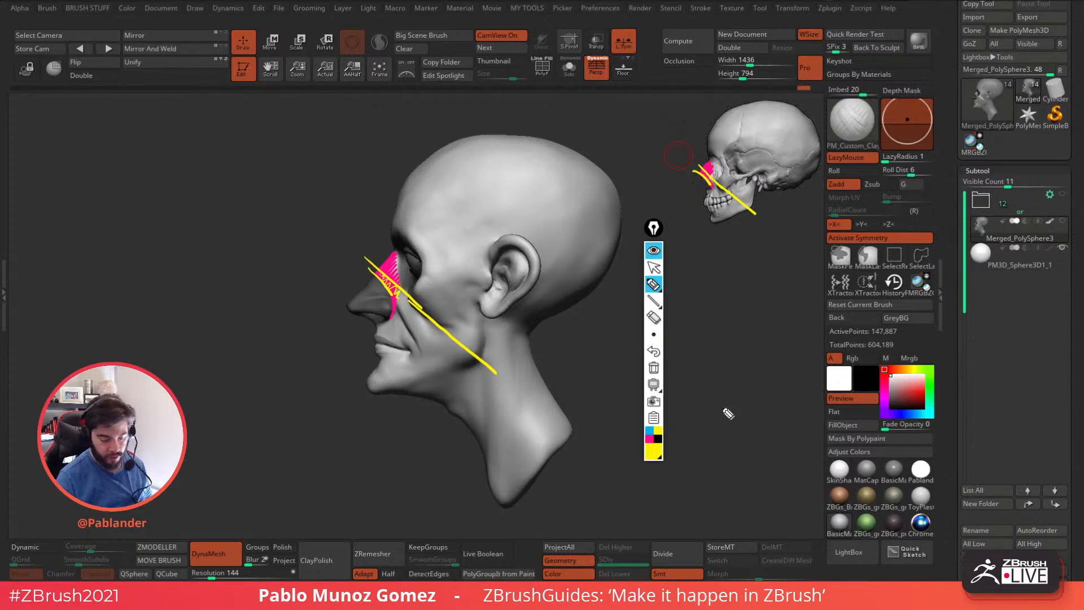
Clear all annotations, collapse the annotation toolbar and move it beneath the reference skull.
click(654, 367)
click(656, 247)
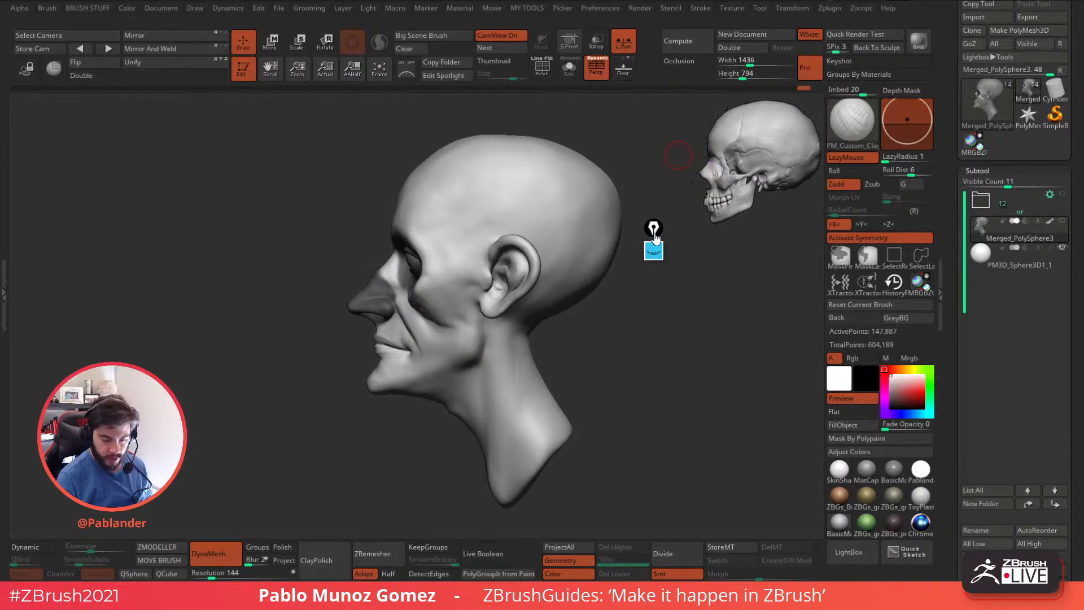
drag(654, 228, 764, 250)
Turn off the polypaint display on the head subtool and check the cheekbones from the front.
drag(605, 351, 528, 365)
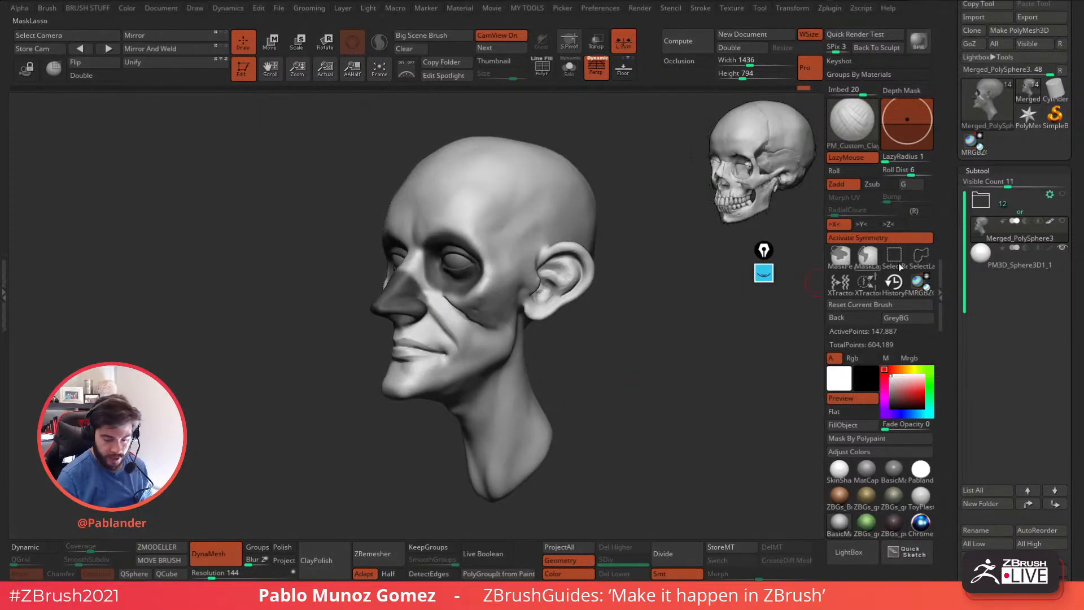
click(1051, 221)
drag(646, 358, 675, 360)
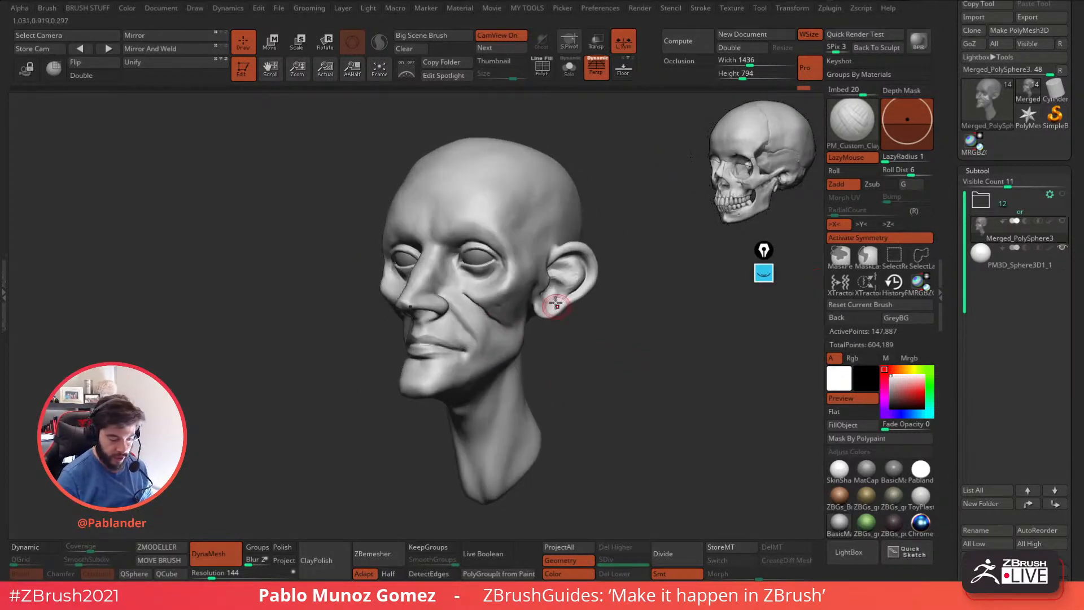
ctrl+click(598, 349)
drag(598, 366, 614, 352)
ctrl+click(622, 349)
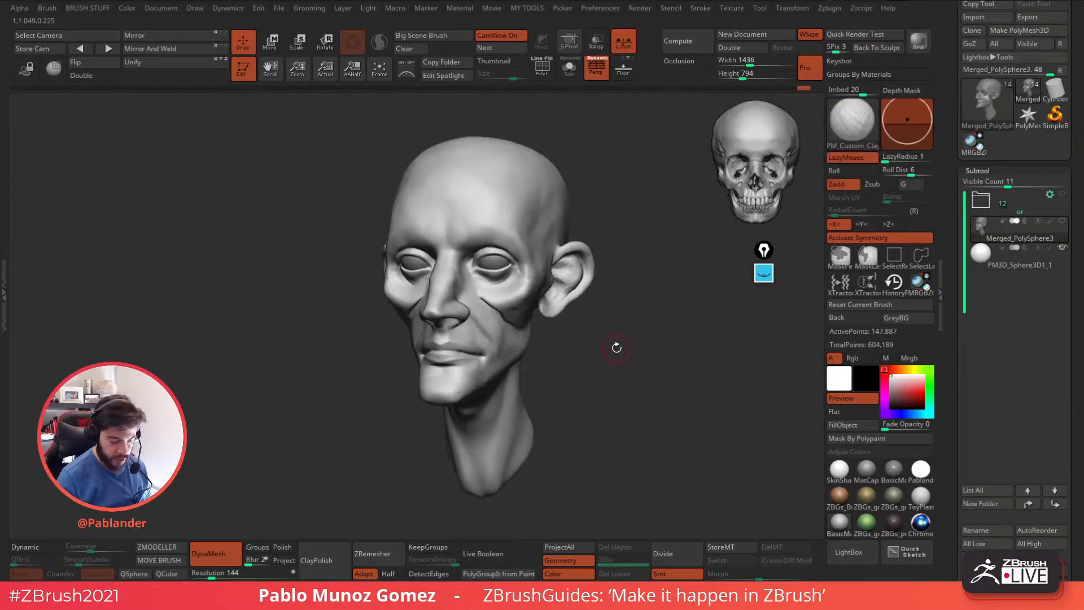
Build up and blend the hard crease under the cheekbone with the PM_Custom_Clay brush.
key(b)
click(607, 453)
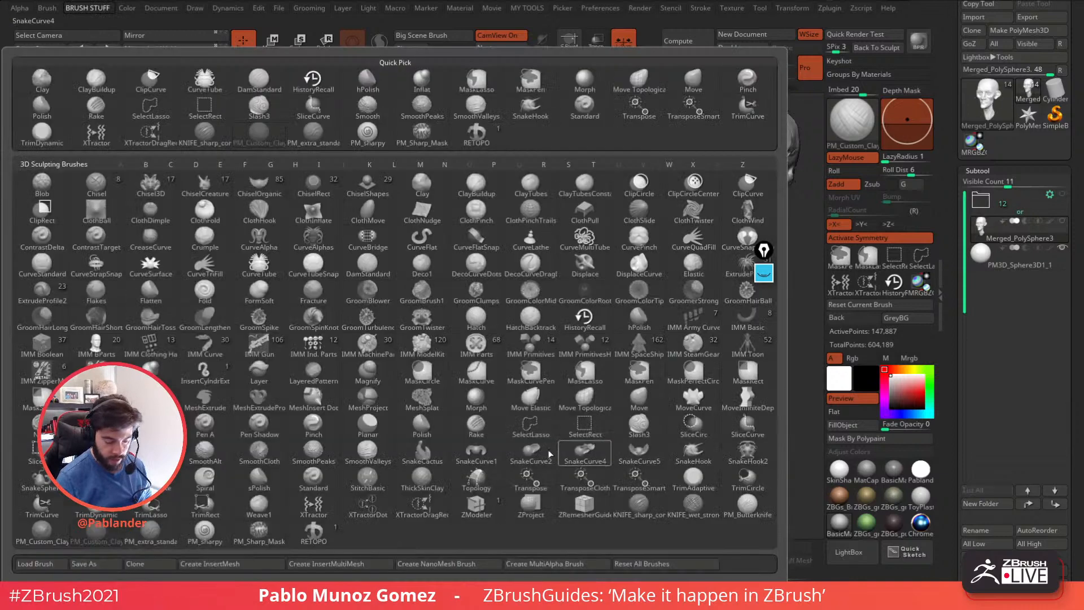
mouse_move(616, 367)
right_down()
mouse_move(574, 358)
mouse_move(561, 301)
right_up()
drag(534, 345, 504, 342)
mouse_move(505, 341)
right_down()
mouse_move(589, 301)
mouse_move(435, 302)
right_up()
mouse_move(453, 284)
mouse_down()
mouse_move(421, 310)
mouse_move(428, 292)
mouse_move(413, 351)
mouse_up()
right_drag(436, 289, 418, 319)
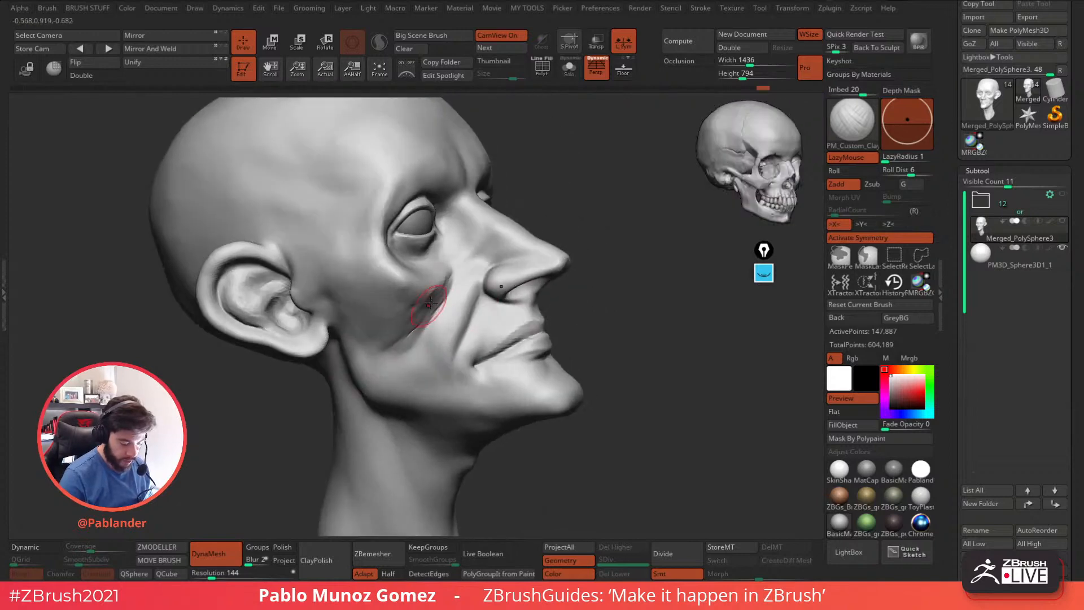
mouse_move(383, 356)
mouse_down()
mouse_move(414, 342)
mouse_move(427, 298)
mouse_up()
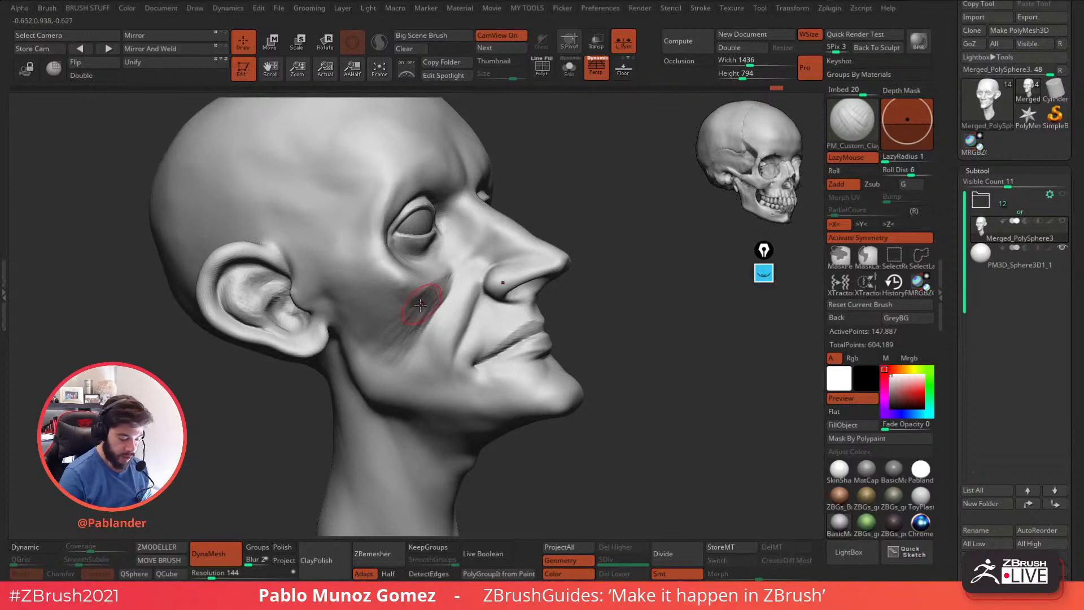
mouse_move(450, 286)
right_down()
mouse_move(392, 319)
mouse_move(472, 290)
right_up()
mouse_move(441, 312)
mouse_down()
mouse_move(414, 348)
mouse_move(427, 308)
mouse_up()
mouse_move(415, 360)
right_down()
mouse_move(458, 339)
mouse_move(600, 380)
mouse_move(591, 387)
mouse_move(606, 400)
mouse_move(565, 384)
right_up()
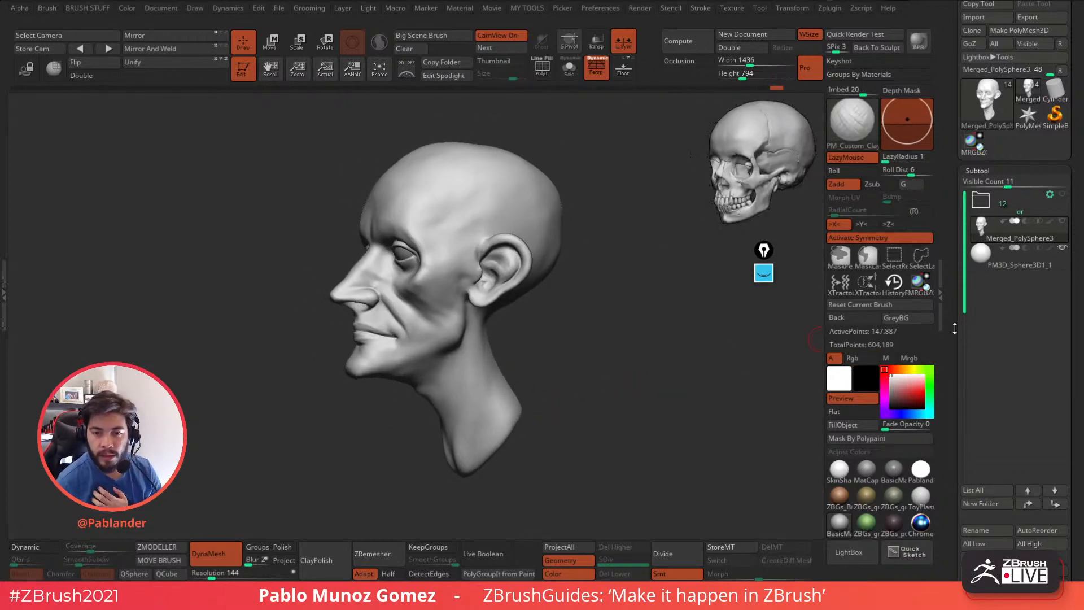
Remesh the head with DynaMesh at resolution 376 and smooth the ear surface.
drag(955, 349, 954, 207)
drag(954, 404, 960, 277)
drag(1003, 211, 997, 208)
ctrl+drag(638, 315, 639, 405)
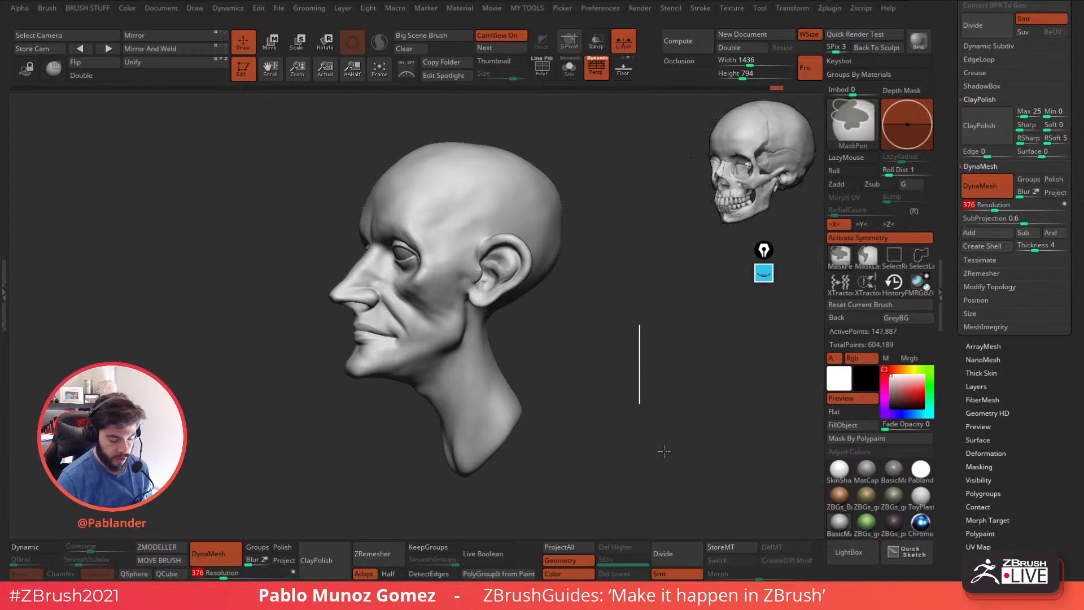
key(shift)
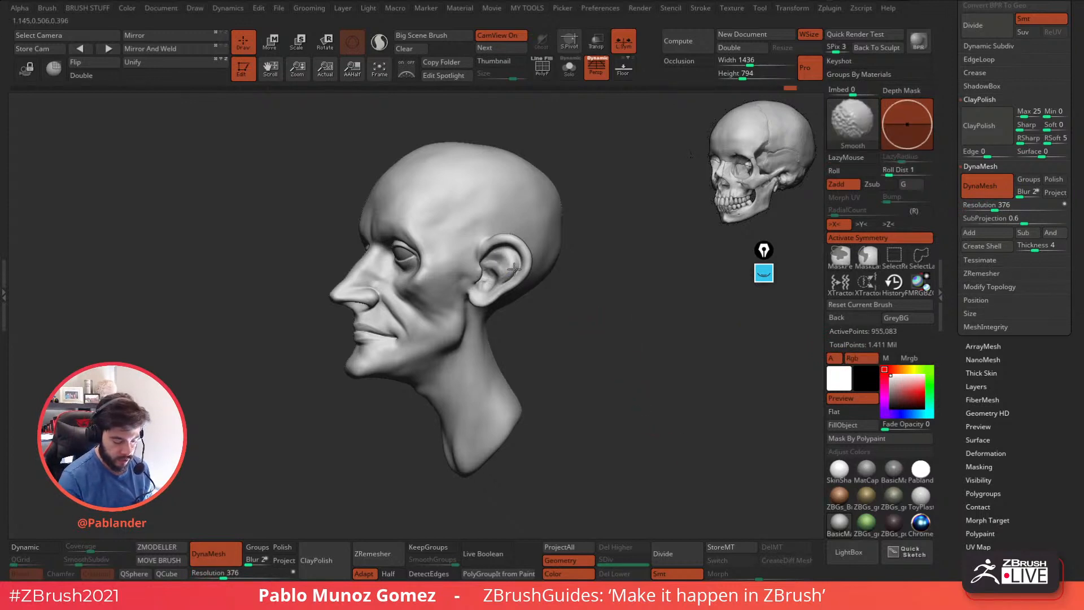
right_drag(516, 273, 534, 267)
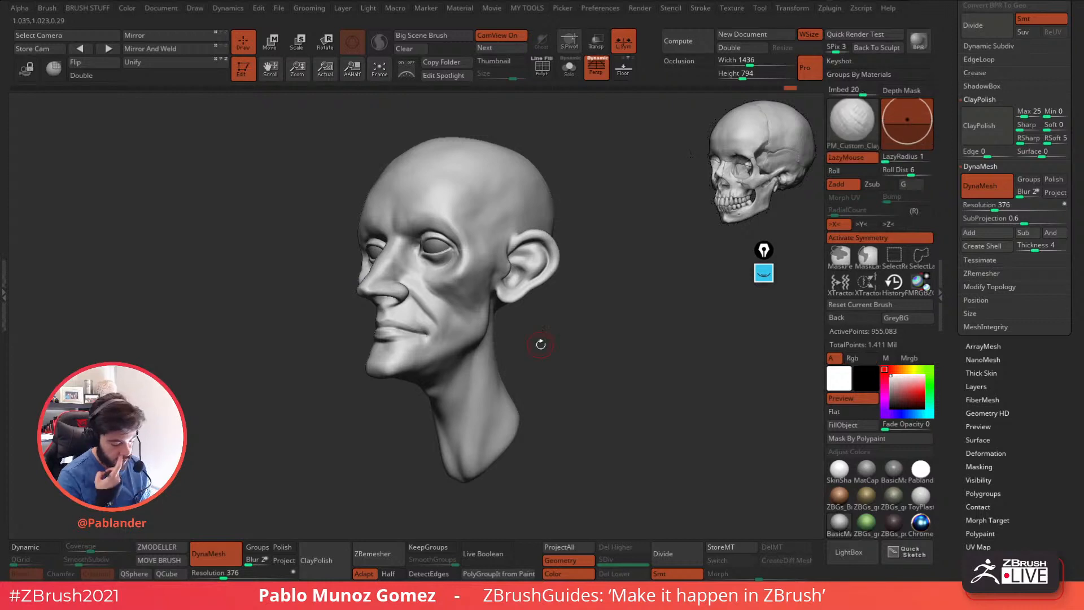
Reshape the mouth corners and the cheek folds beside them with the Move brush.
key(b)
key(m)
key(v)
key(space)
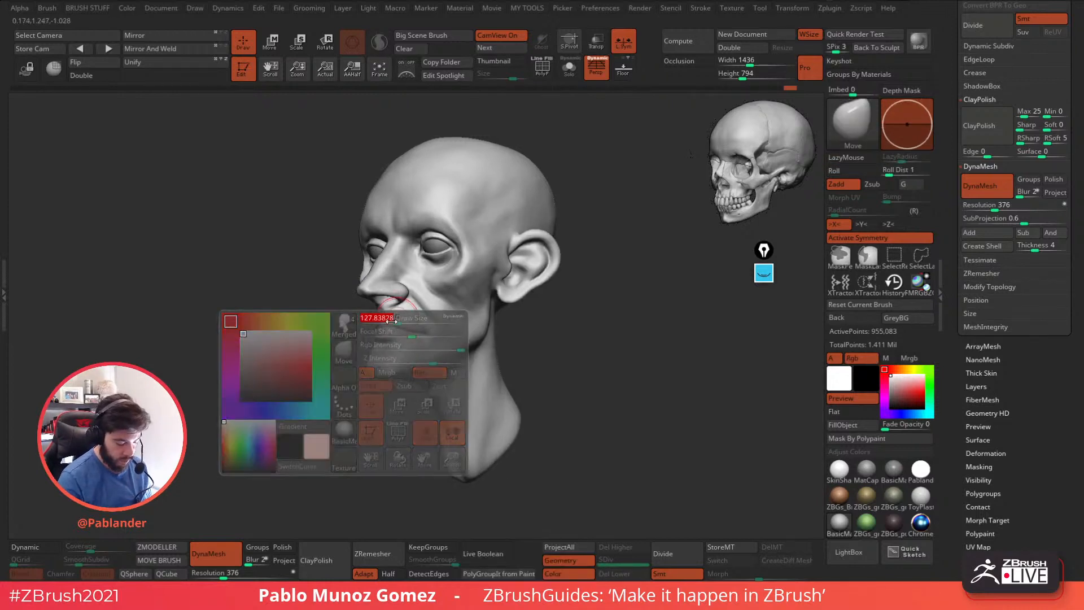
mouse_move(404, 323)
right_down()
mouse_move(574, 329)
mouse_move(584, 316)
mouse_move(530, 279)
right_up()
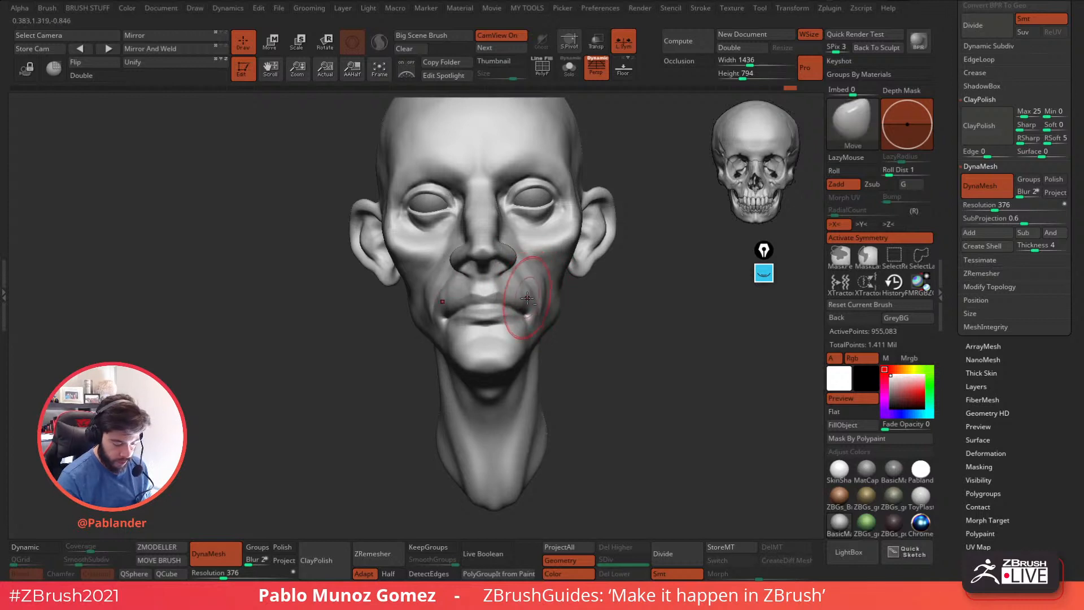
right_drag(526, 297, 530, 298)
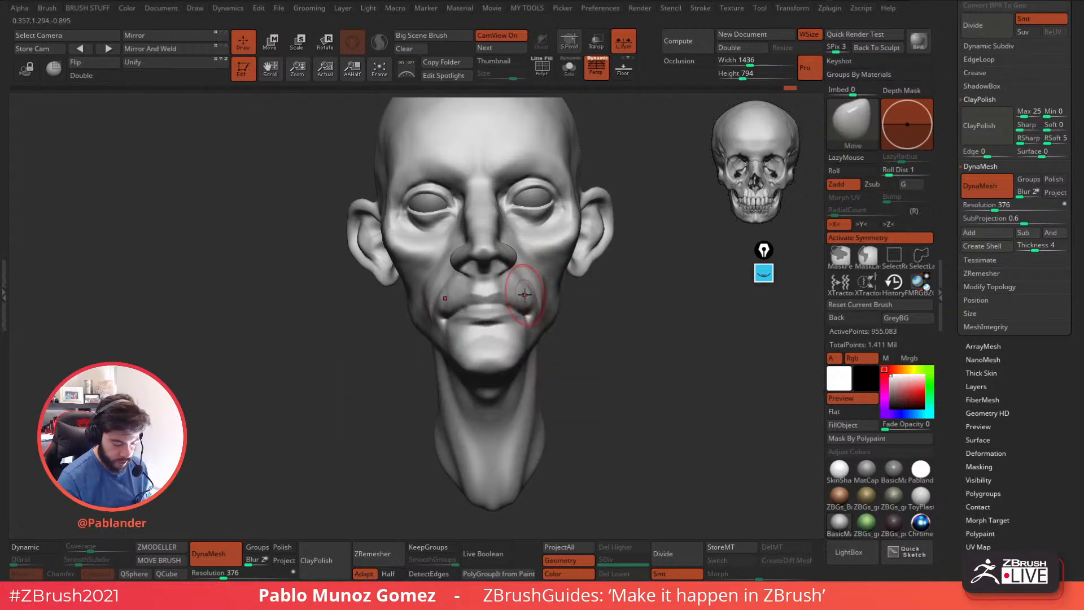
right_drag(535, 292, 593, 293)
key(space)
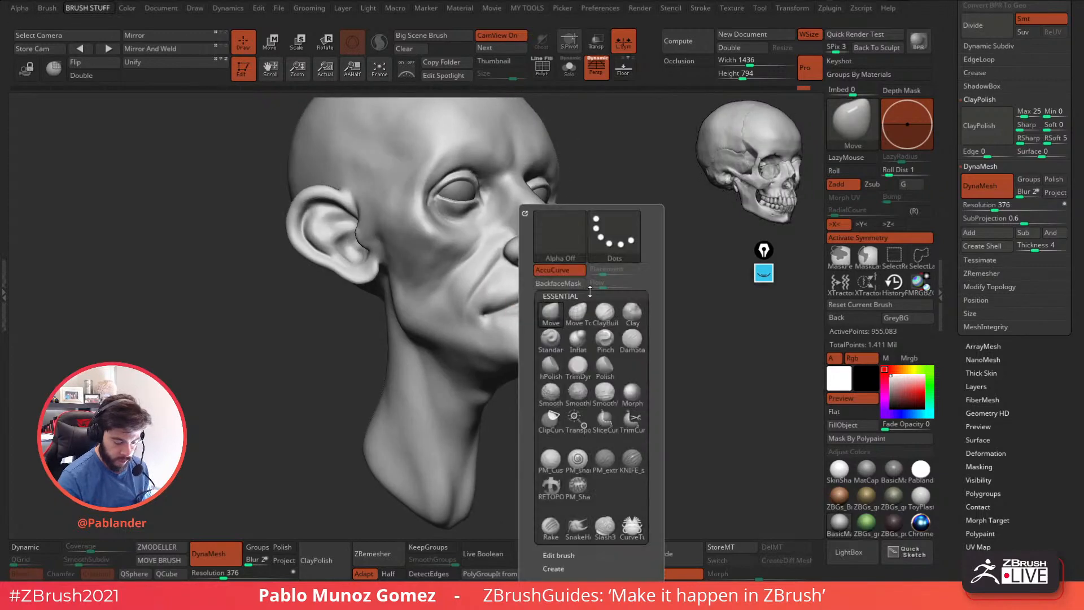
shift+right_drag(661, 251, 549, 285)
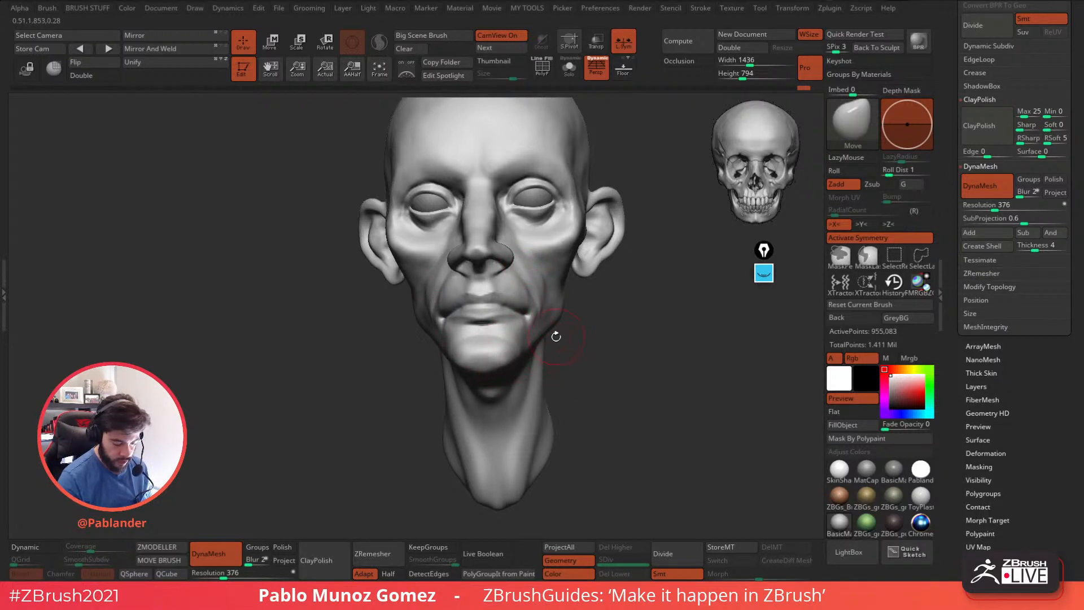
Adjust the side of the face and reshape the underside of the chin with the Move brush.
mouse_move(588, 340)
right_down()
mouse_move(582, 332)
mouse_move(614, 325)
right_up()
right_click(584, 318)
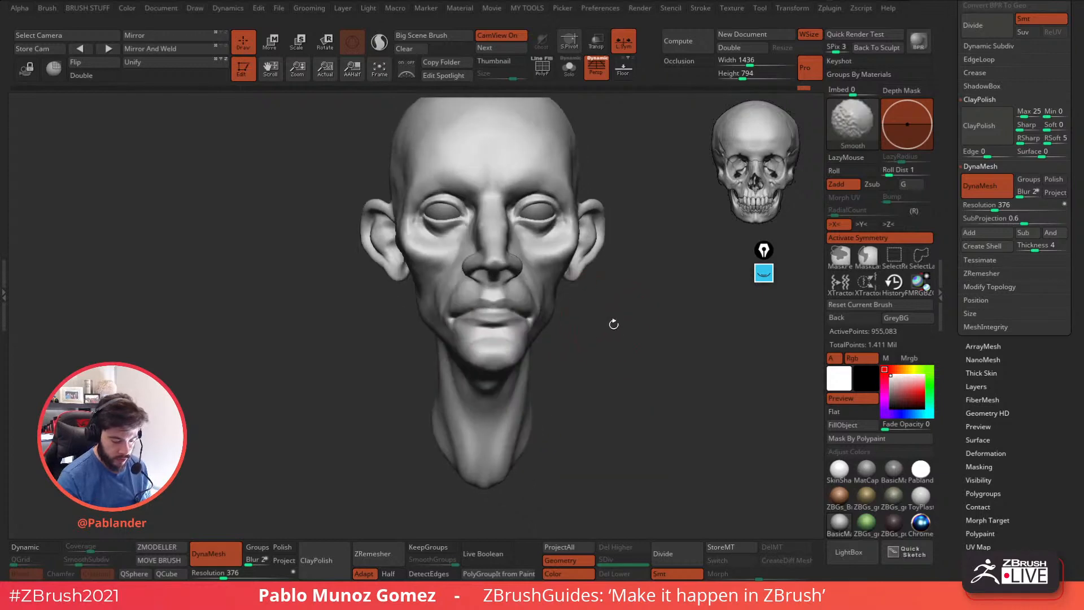
shift+right_drag(610, 367, 634, 336)
right_click(604, 321)
drag(575, 286, 582, 281)
drag(557, 354, 556, 363)
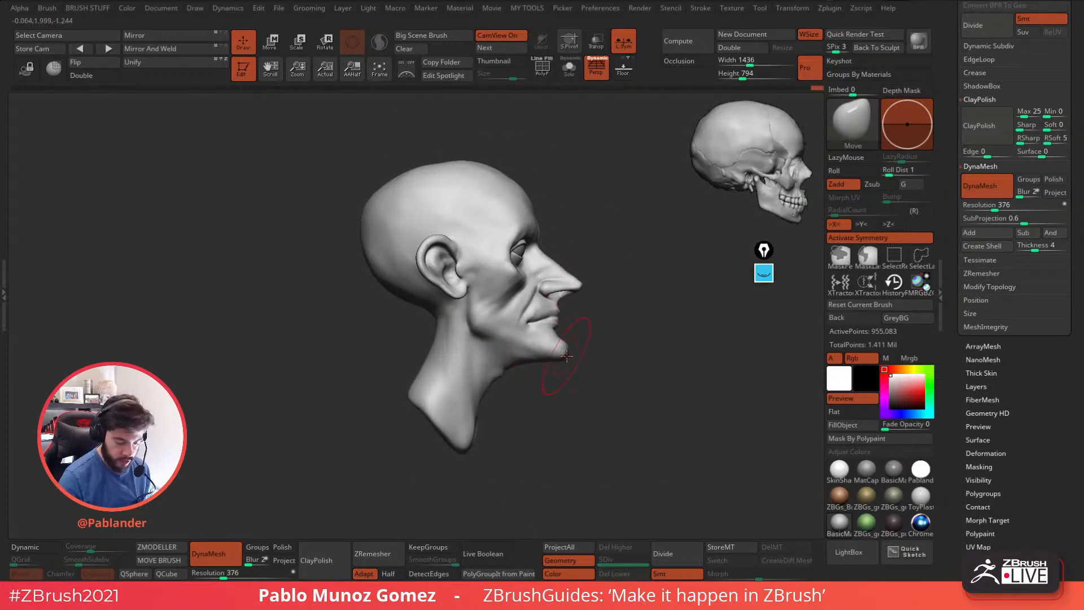
Resize the Move brush and pull the chin tip forward to refine the profile below the lower lip.
drag(585, 316, 581, 315)
key(space)
drag(581, 315, 574, 314)
ctrl+right_drag(579, 315, 627, 299)
right_click(596, 315)
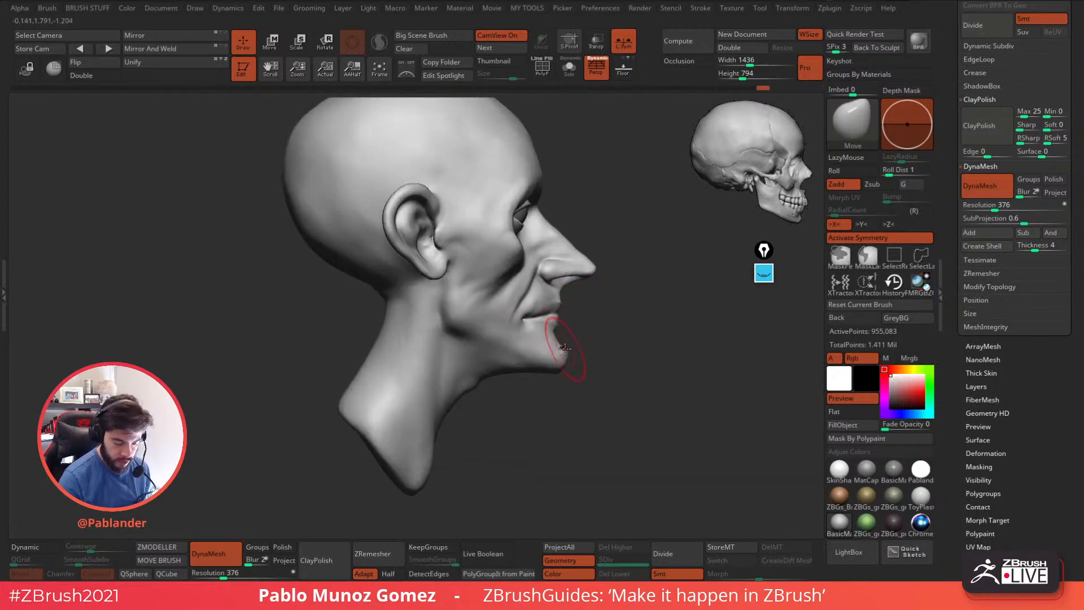
drag(561, 361, 562, 366)
right_drag(567, 364, 568, 354)
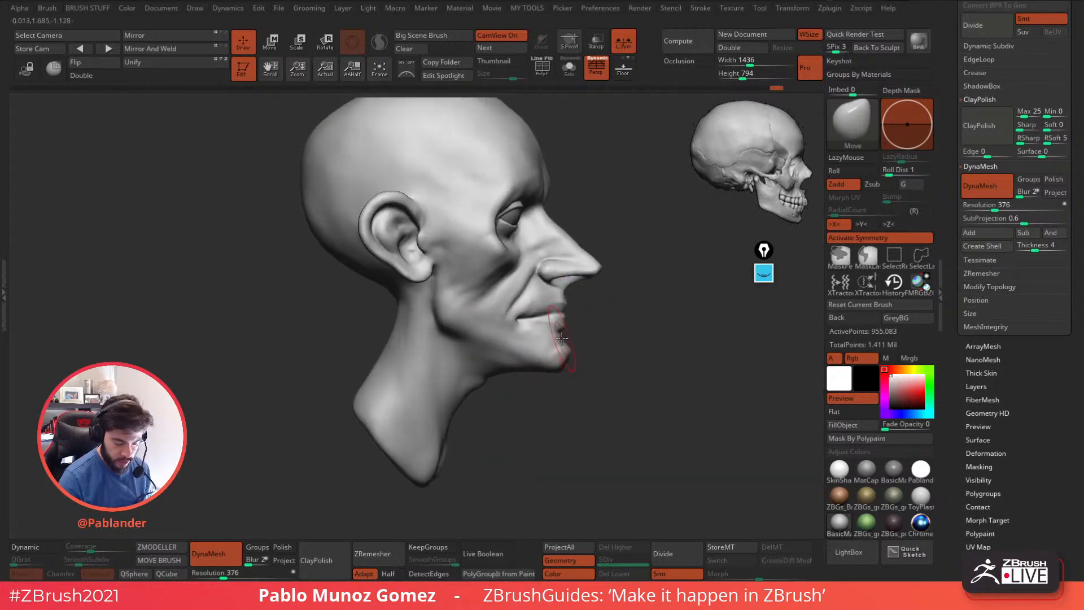
drag(570, 354, 570, 369)
right_drag(586, 354, 602, 347)
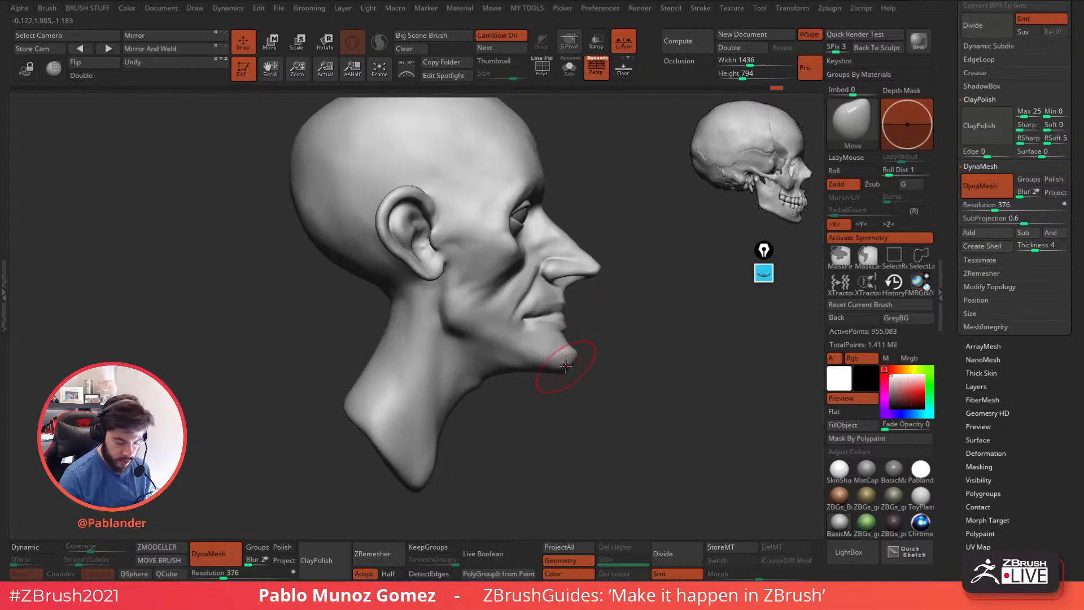
Reposition the ears symmetrically from the front view with a resized Move brush.
right_drag(629, 213, 630, 259)
drag(631, 259, 575, 322)
key(space)
drag(585, 314, 581, 297)
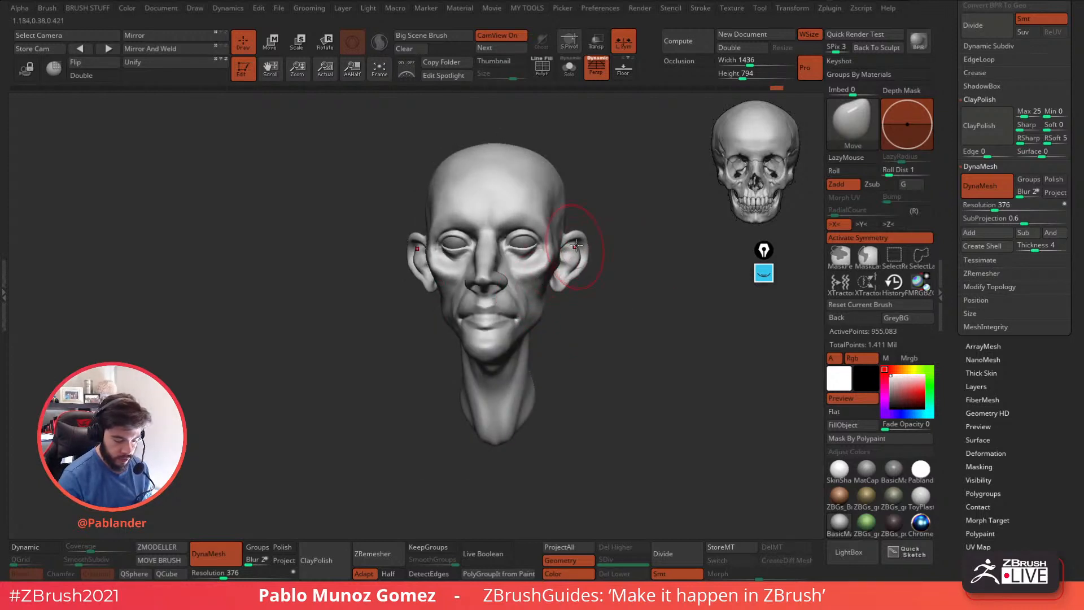
right_drag(567, 254, 590, 240)
drag(589, 242, 579, 249)
Adjust the side contour of the skull above the ears with the Move brush.
drag(585, 182, 563, 184)
key(space)
mouse_move(560, 182)
mouse_down()
mouse_move(569, 175)
mouse_move(546, 183)
mouse_move(567, 209)
mouse_move(539, 207)
mouse_up()
mouse_move(553, 374)
mouse_down()
mouse_move(511, 349)
mouse_move(573, 327)
mouse_move(585, 251)
mouse_move(604, 281)
mouse_up()
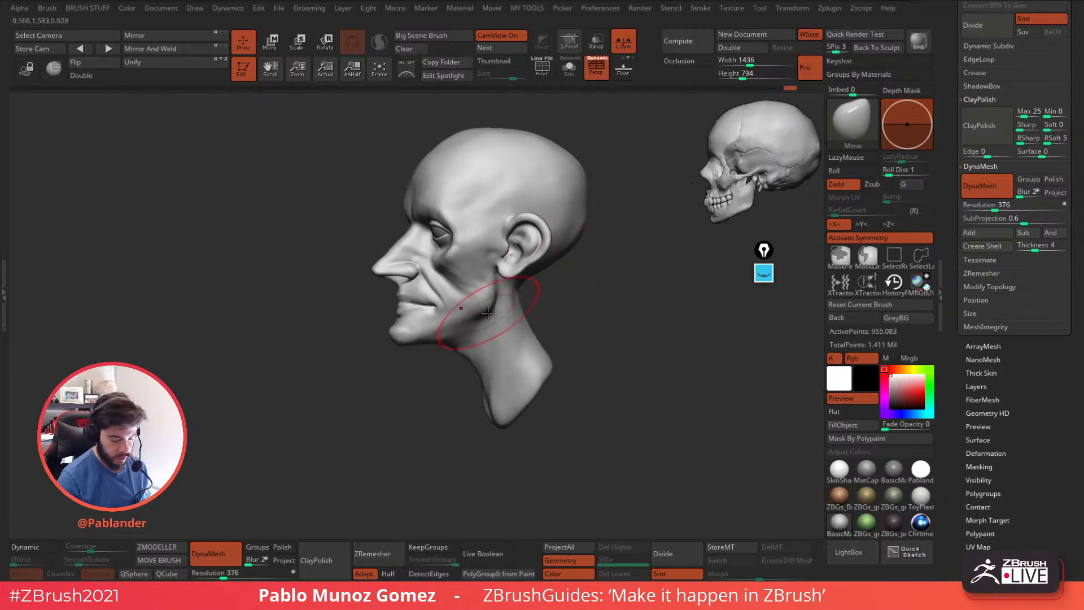
Resize the Move brush and adjust the jaw and chin shape from the side and front.
key(space)
drag(446, 309, 439, 309)
drag(396, 372, 444, 364)
drag(449, 305, 550, 331)
mouse_move(469, 305)
mouse_down()
mouse_move(514, 298)
mouse_move(567, 327)
mouse_move(579, 300)
mouse_move(487, 326)
mouse_up()
key(space)
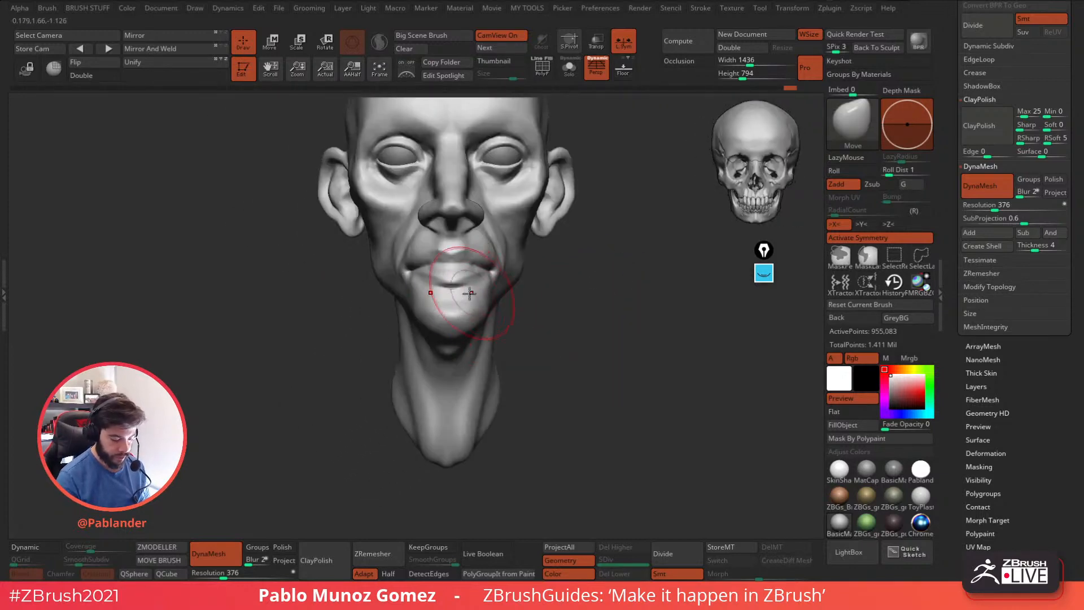
mouse_move(554, 303)
mouse_down()
mouse_move(564, 297)
mouse_move(587, 335)
mouse_move(573, 282)
mouse_move(598, 295)
mouse_move(602, 352)
mouse_move(615, 360)
mouse_move(636, 337)
mouse_up()
Switch to the Clay brush and build up the cheek surface below the eye socket.
key(space)
click(678, 320)
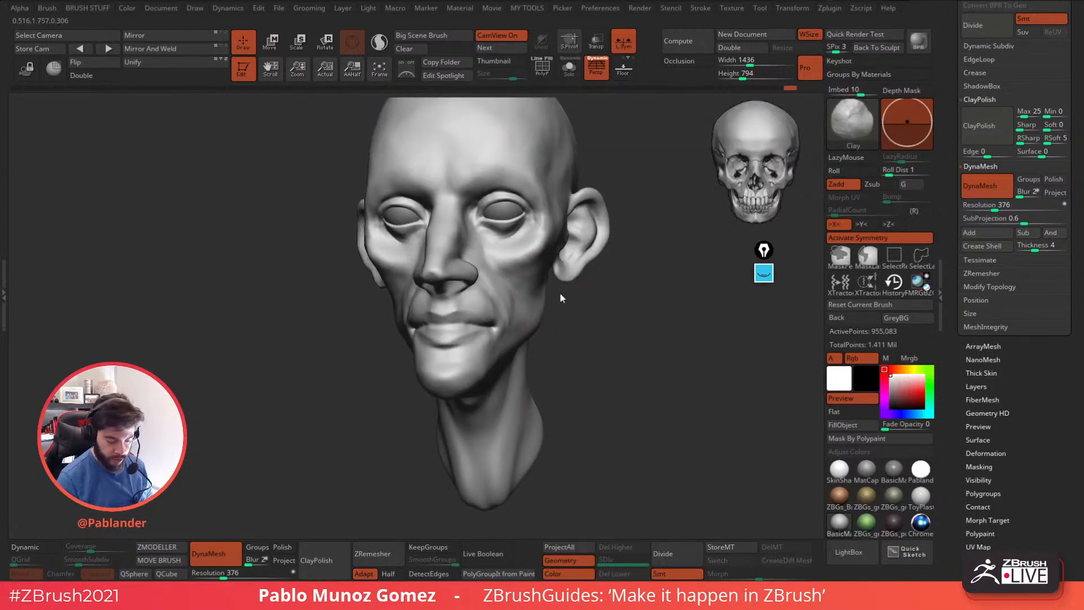
drag(561, 290, 552, 260)
mouse_move(554, 300)
mouse_down()
mouse_move(564, 288)
mouse_move(555, 308)
mouse_move(510, 325)
mouse_up()
mouse_move(455, 287)
mouse_down()
mouse_move(481, 323)
mouse_move(455, 291)
mouse_up()
right_drag(463, 290, 545, 276)
mouse_move(492, 270)
shift+mouse_down()
mouse_move(495, 248)
mouse_move(480, 240)
shift+mouse_up()
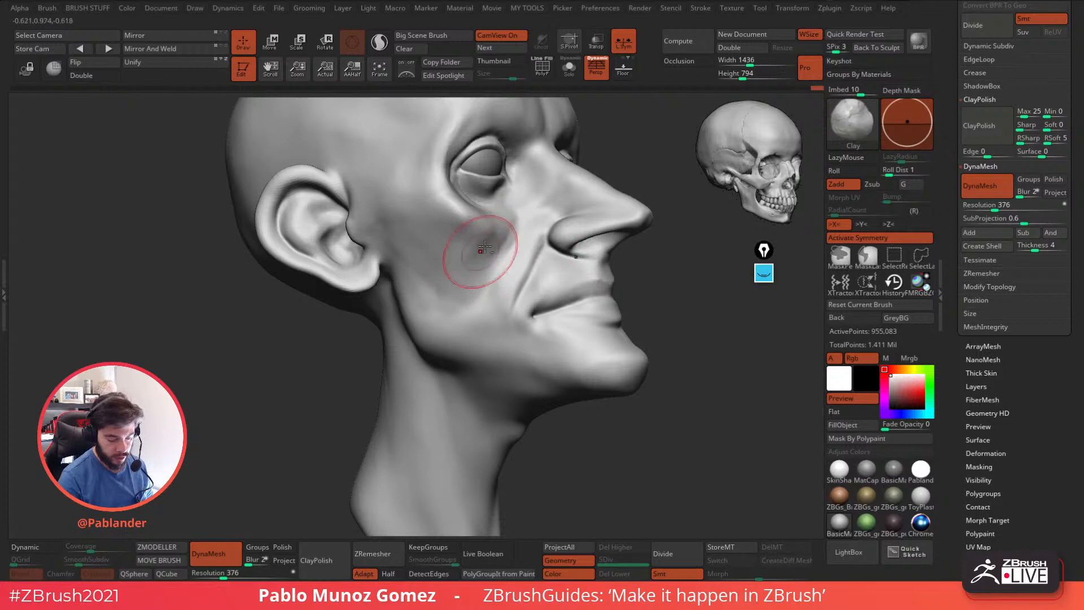
right_drag(489, 239, 474, 243)
mouse_move(487, 245)
shift+mouse_down()
mouse_move(516, 245)
mouse_move(469, 236)
shift+mouse_up()
Shape the nostril wing and the adjoining cheek beside the nose with the Clay brush.
right_drag(509, 318, 554, 308)
right_click(493, 300)
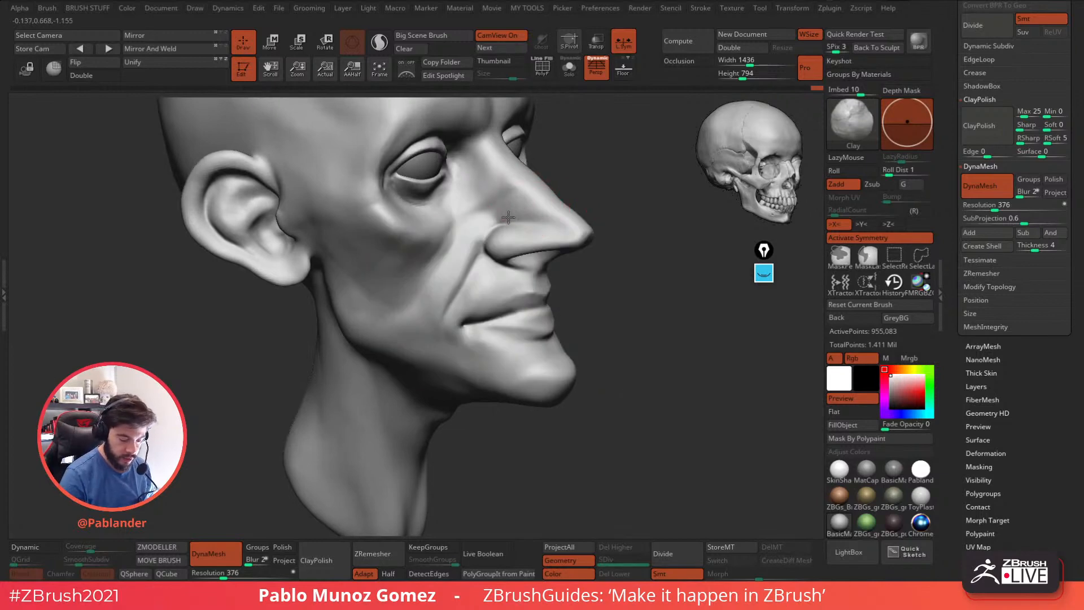
right_drag(523, 235, 510, 230)
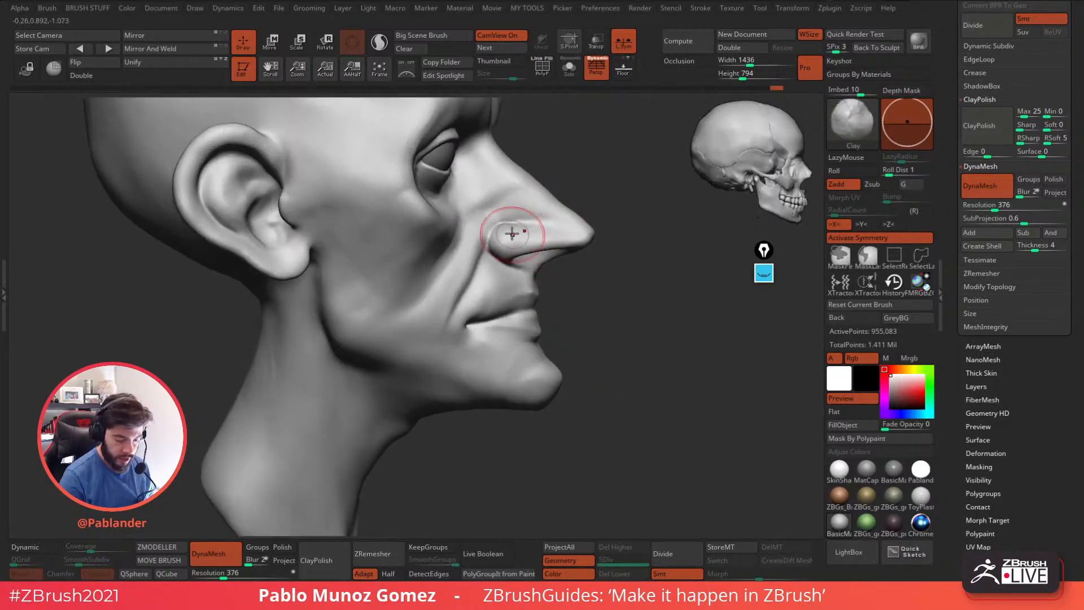
drag(512, 248, 481, 220)
shift+drag(466, 280, 446, 329)
mouse_move(496, 255)
alt+right_down()
mouse_move(509, 251)
mouse_move(459, 249)
mouse_move(472, 209)
mouse_move(474, 223)
alt+right_up()
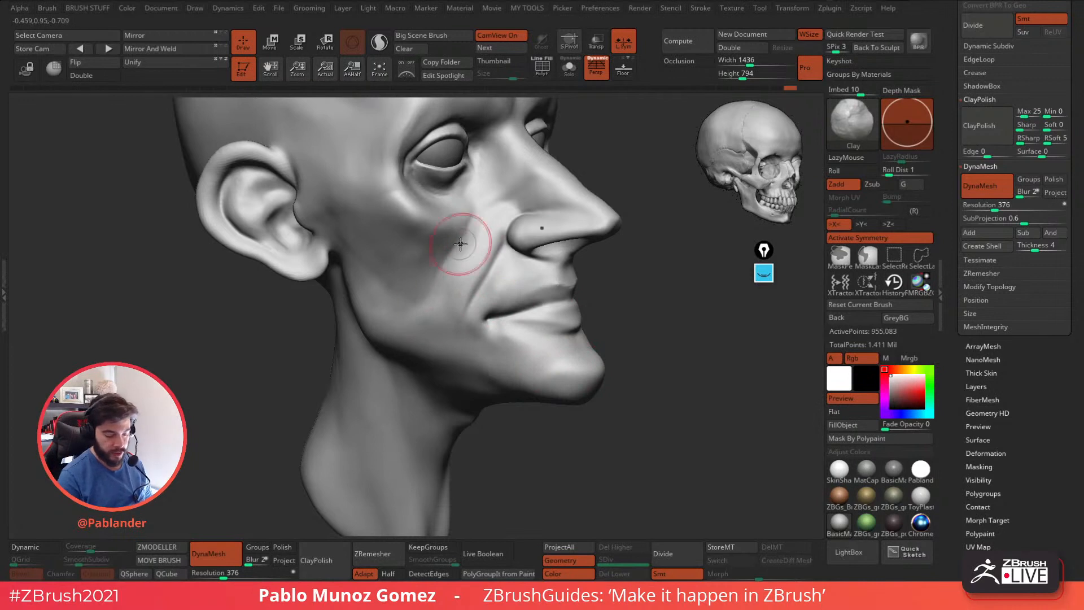
Smooth the cheek between the lower eyelid and the nasolabial fold, blending the clay strokes.
key(shift)
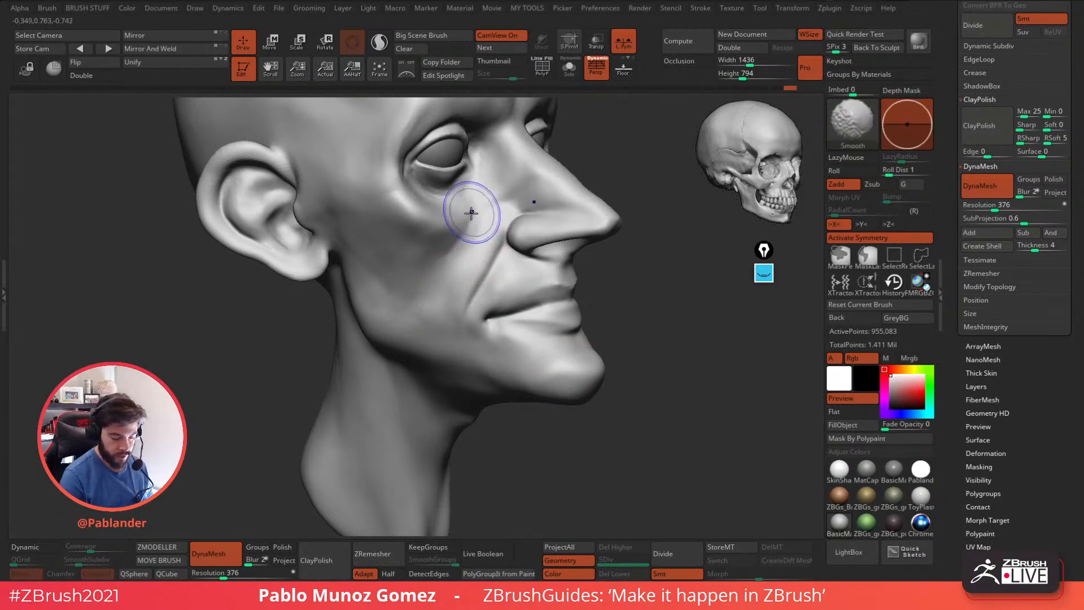
drag(638, 254, 570, 249)
mouse_move(479, 237)
shift+mouse_down()
mouse_move(470, 239)
mouse_move(480, 254)
shift+mouse_up()
mouse_move(655, 254)
mouse_down()
mouse_move(554, 260)
mouse_move(564, 242)
mouse_move(580, 252)
mouse_move(528, 316)
mouse_move(484, 248)
mouse_up()
key(shift)
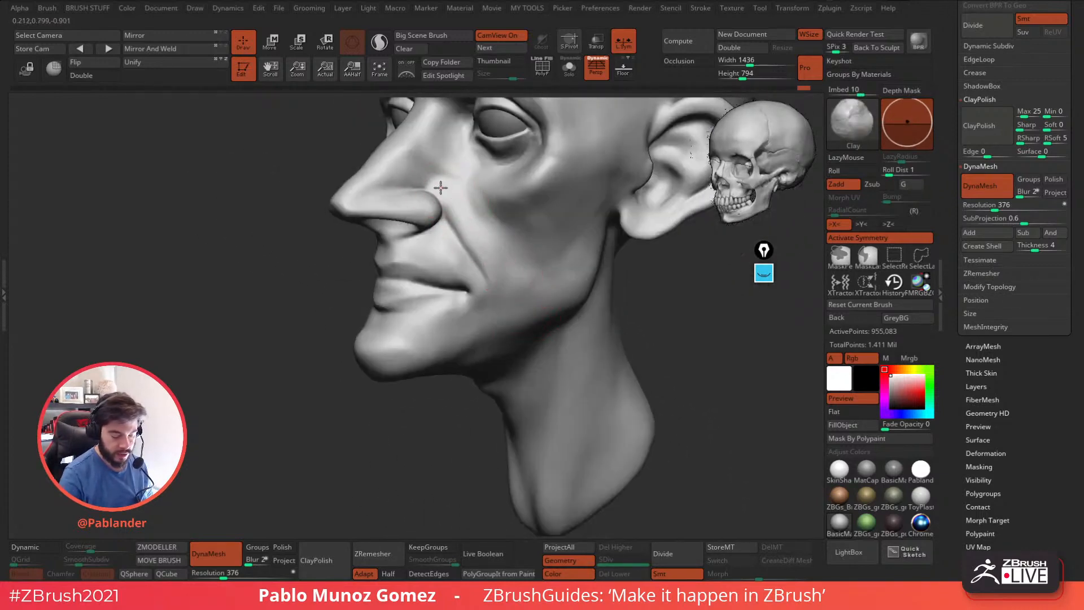
Fill the side of the nose above the nostril with Clay and smooth it into the cheek.
ctrl+right_drag(445, 184, 450, 217)
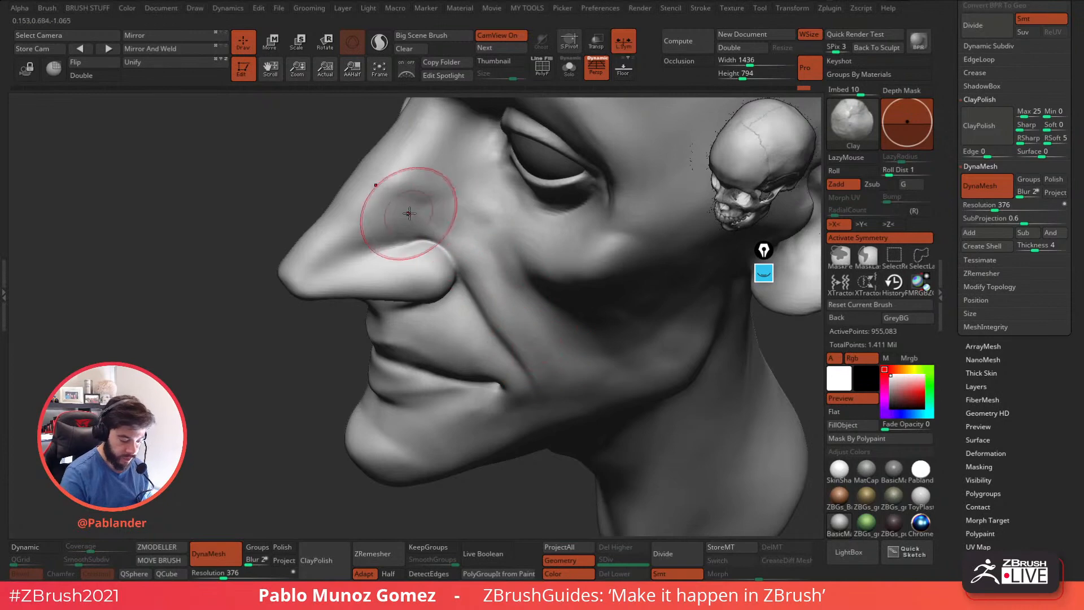
key(shift)
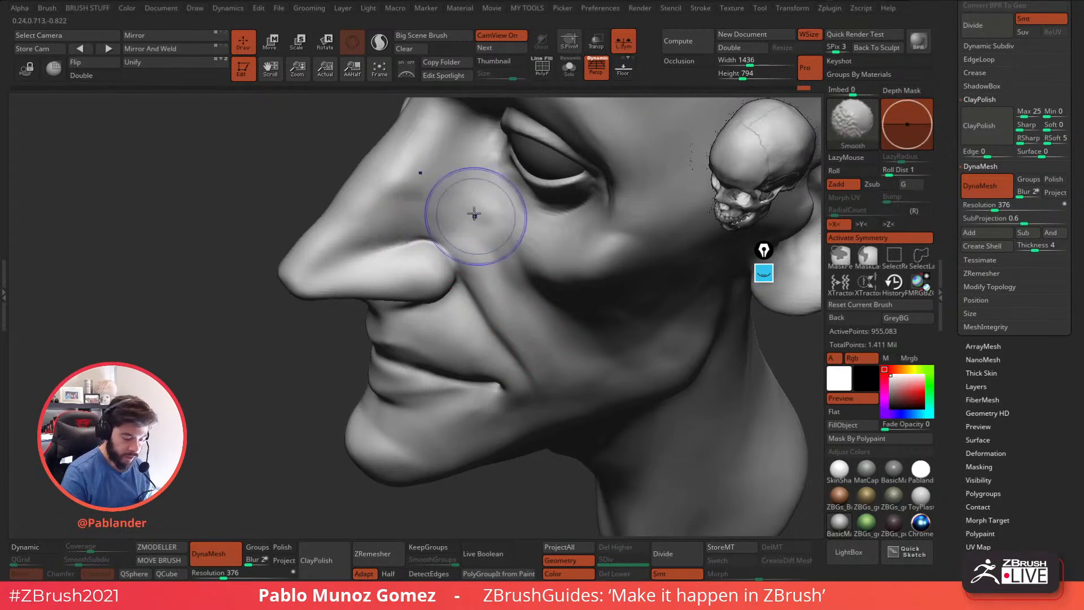
shift+drag(480, 225, 483, 239)
alt+right_drag(489, 279, 544, 245)
drag(417, 210, 413, 217)
mouse_move(412, 217)
right_down()
mouse_move(446, 208)
mouse_move(486, 253)
right_up()
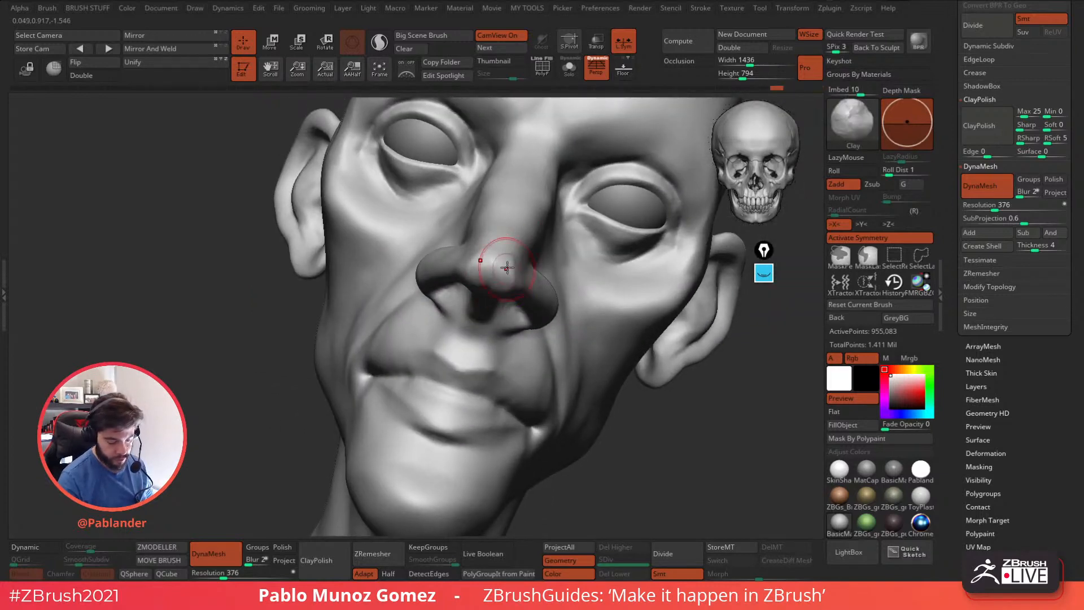
Refine the nose tip and the base between the nostrils with the Clay brush.
shift+drag(504, 278, 509, 284)
right_drag(513, 267, 486, 296)
mouse_move(470, 327)
mouse_down()
mouse_move(449, 367)
mouse_move(461, 334)
mouse_up()
mouse_move(464, 314)
right_down()
mouse_move(511, 258)
mouse_move(448, 255)
right_up()
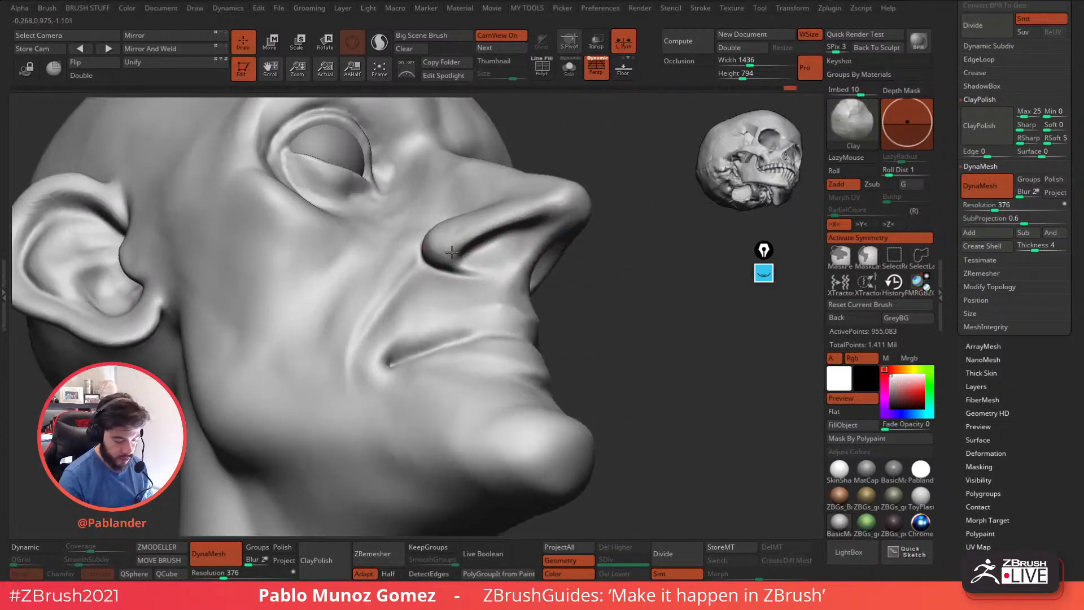
Define the rear edge and underside of the nostril wing where it meets the upper lip.
shift+drag(443, 243, 468, 264)
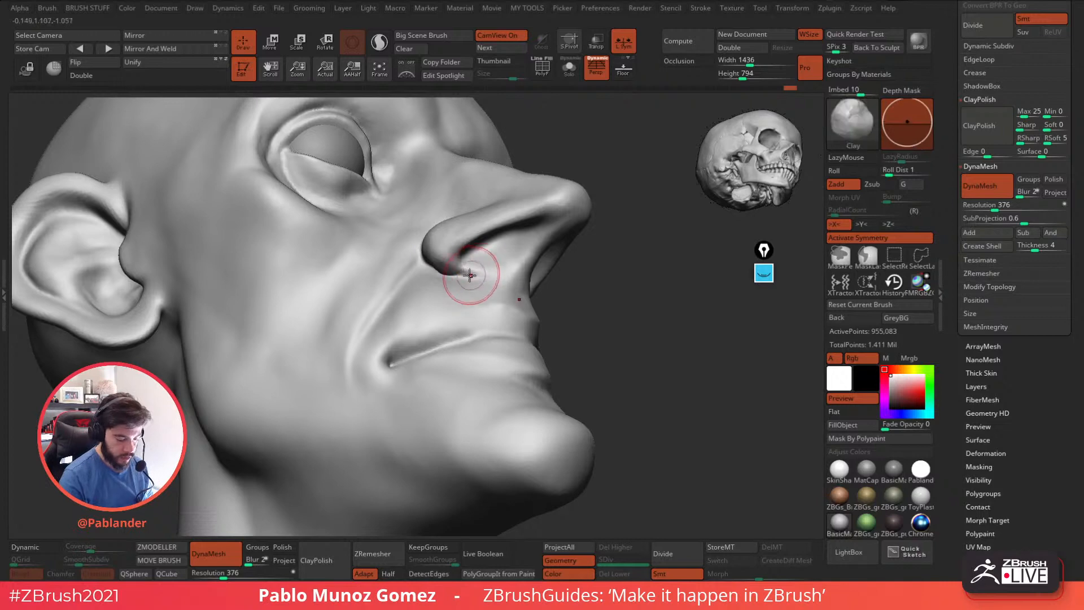
right_drag(434, 251, 456, 278)
mouse_move(417, 244)
mouse_down()
mouse_move(428, 265)
mouse_move(443, 258)
mouse_up()
mouse_move(516, 237)
right_down()
mouse_move(541, 273)
mouse_move(448, 205)
right_up()
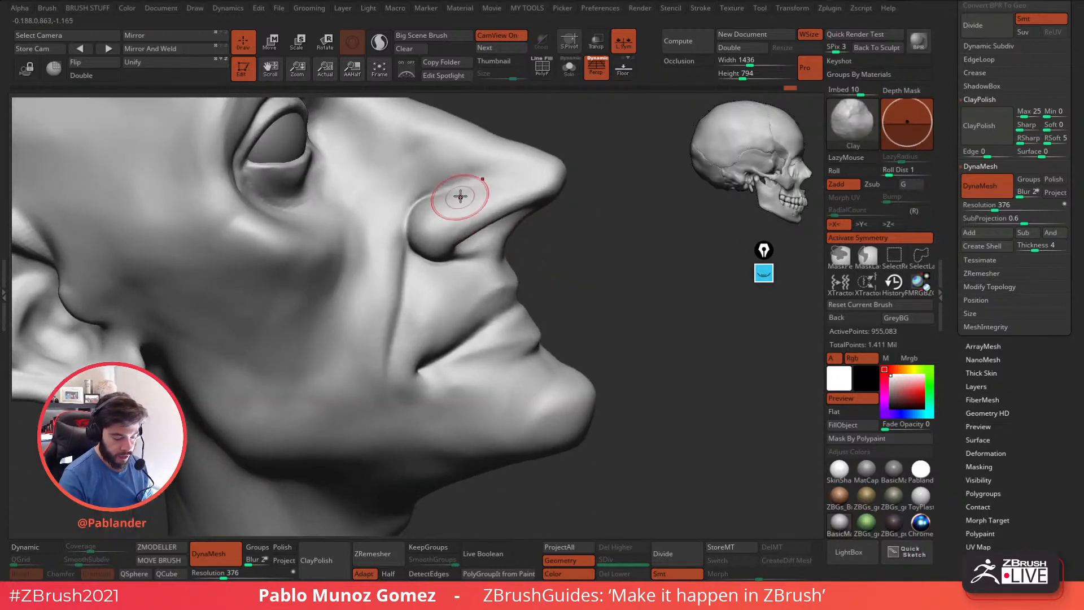
shift+drag(422, 227, 429, 246)
mouse_move(551, 250)
right_down()
mouse_move(504, 264)
mouse_move(537, 238)
mouse_move(519, 213)
right_up()
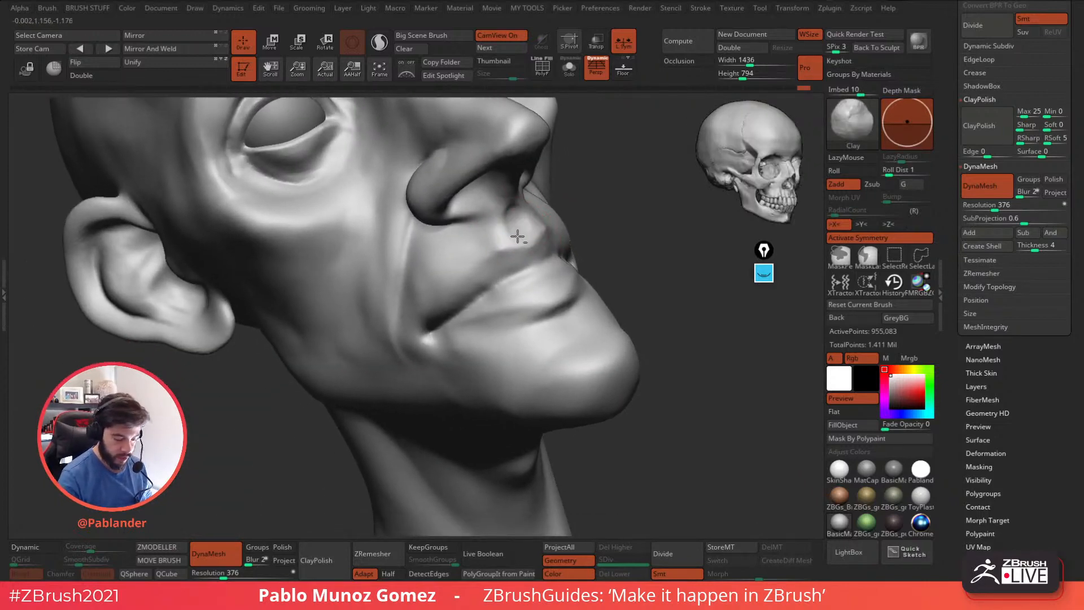
Sculpt the upper lip volume and its edge along the mouth line with Clay, smoothing the surface.
mouse_move(518, 206)
mouse_down()
mouse_move(504, 221)
mouse_move(521, 221)
mouse_move(449, 315)
mouse_up()
mouse_move(509, 265)
mouse_down()
mouse_move(537, 253)
mouse_move(484, 276)
mouse_up()
right_drag(494, 264, 529, 260)
mouse_move(514, 270)
mouse_down()
mouse_move(499, 252)
mouse_move(482, 271)
mouse_up()
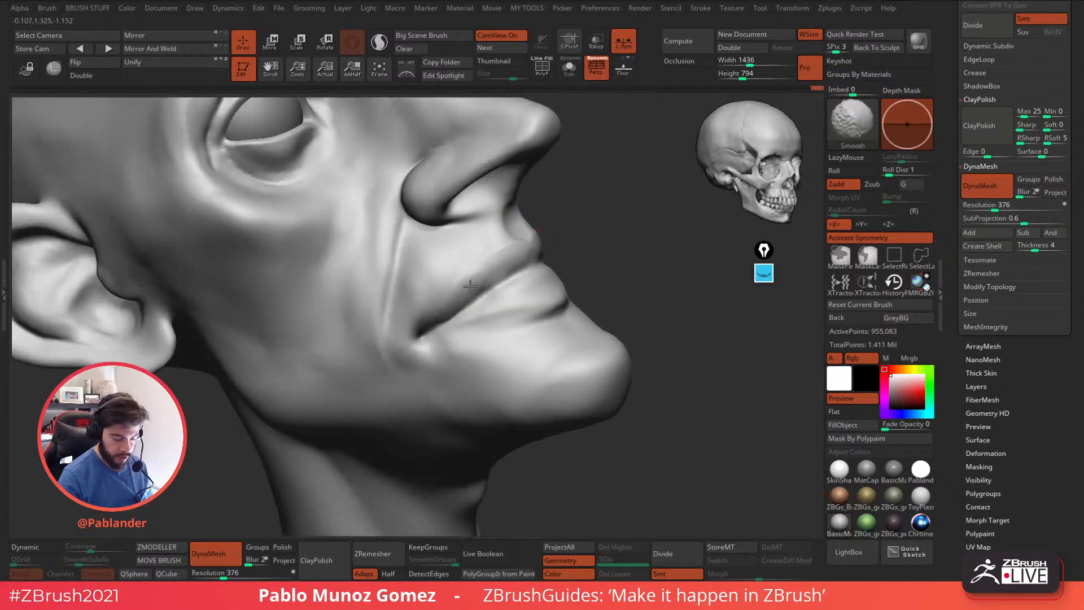
mouse_move(589, 257)
mouse_down()
mouse_move(601, 238)
mouse_move(593, 218)
mouse_up()
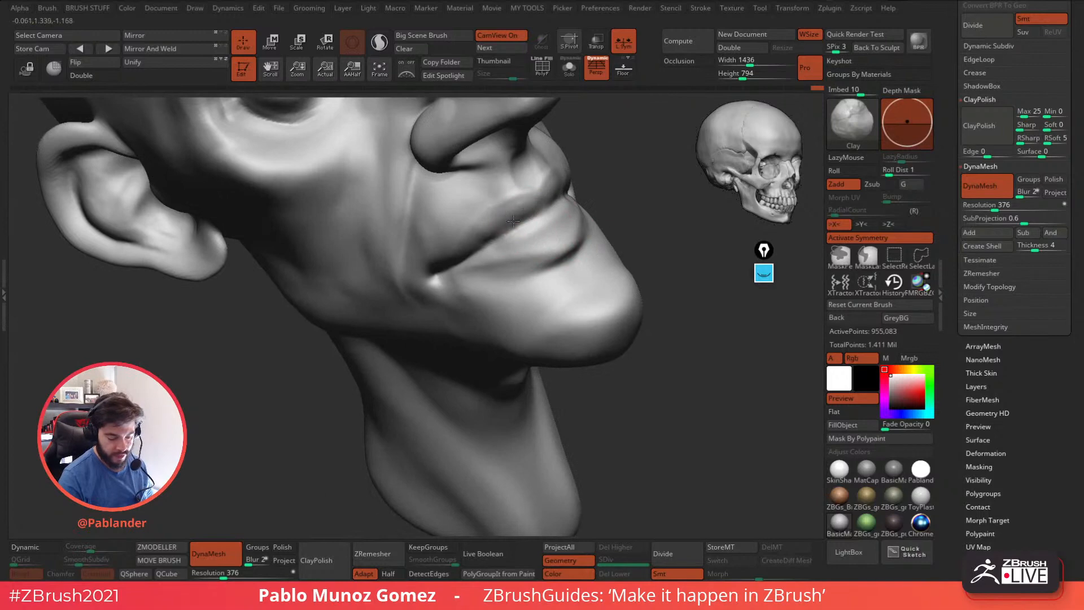
right_drag(507, 224, 524, 201)
drag(516, 212, 494, 224)
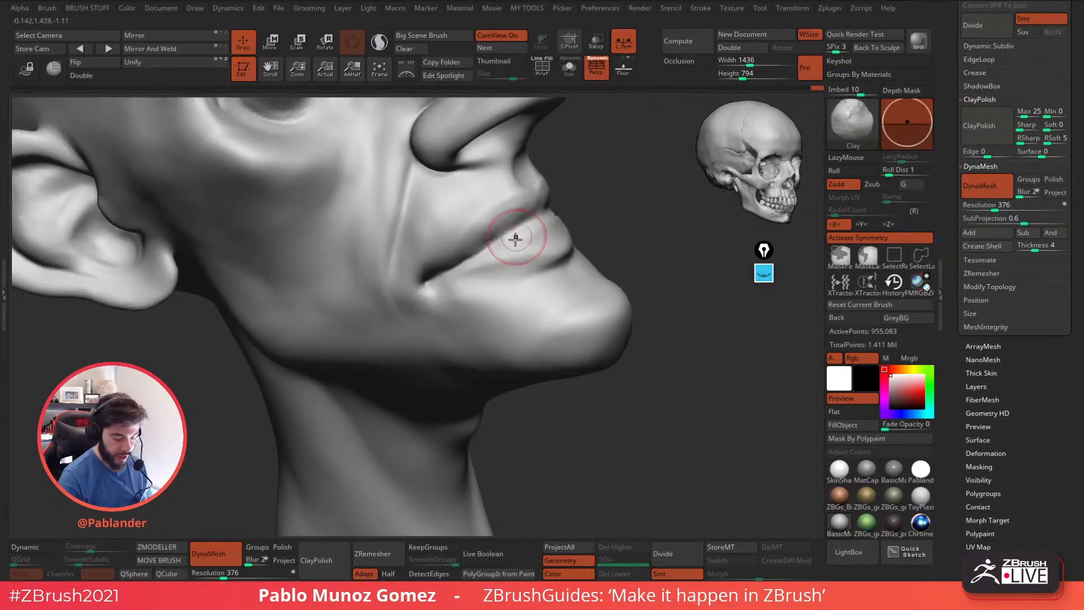
Build up the lower lip with the Clay brush and smooth its transition toward the mouth corner.
right_drag(521, 230, 554, 237)
mouse_move(556, 239)
mouse_down()
mouse_move(553, 230)
mouse_move(509, 249)
mouse_up()
key(shift)
mouse_move(557, 238)
right_down()
mouse_move(581, 221)
mouse_move(565, 218)
mouse_move(571, 201)
right_up()
drag(576, 183, 550, 237)
mouse_move(549, 237)
shift+right_down()
mouse_move(593, 269)
mouse_move(531, 293)
mouse_move(508, 273)
shift+right_up()
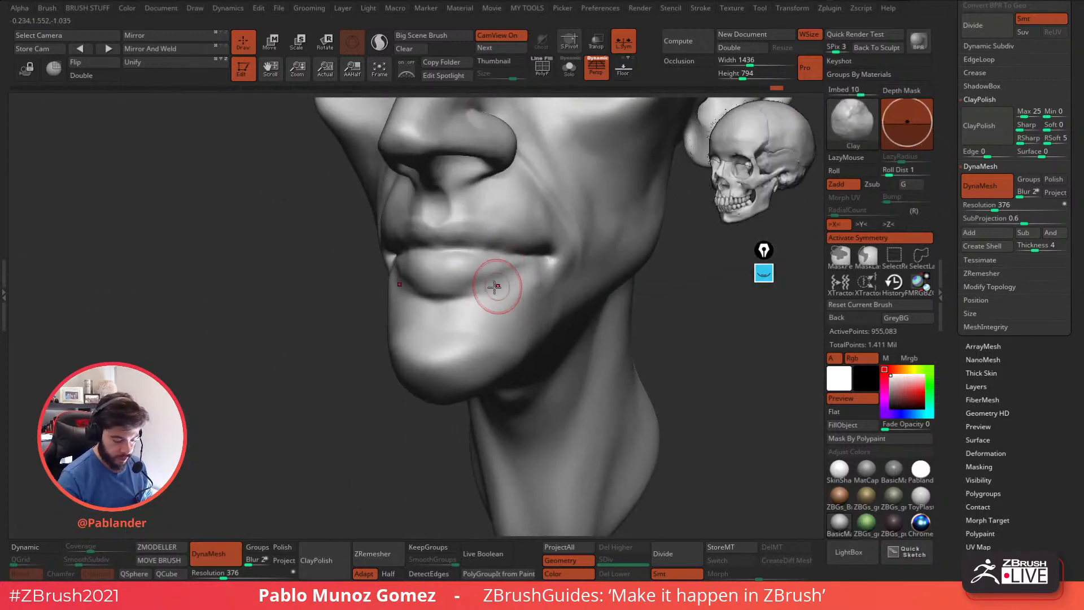
Shape the area beneath the lower lip and beside the chin with the Clay brush.
drag(487, 291, 509, 308)
shift+drag(480, 309, 440, 293)
mouse_move(533, 283)
mouse_down()
mouse_move(529, 308)
mouse_move(520, 298)
mouse_move(482, 321)
mouse_move(497, 333)
mouse_move(525, 283)
mouse_up()
mouse_move(574, 235)
right_down()
mouse_move(510, 284)
mouse_move(506, 273)
right_up()
right_click(506, 274)
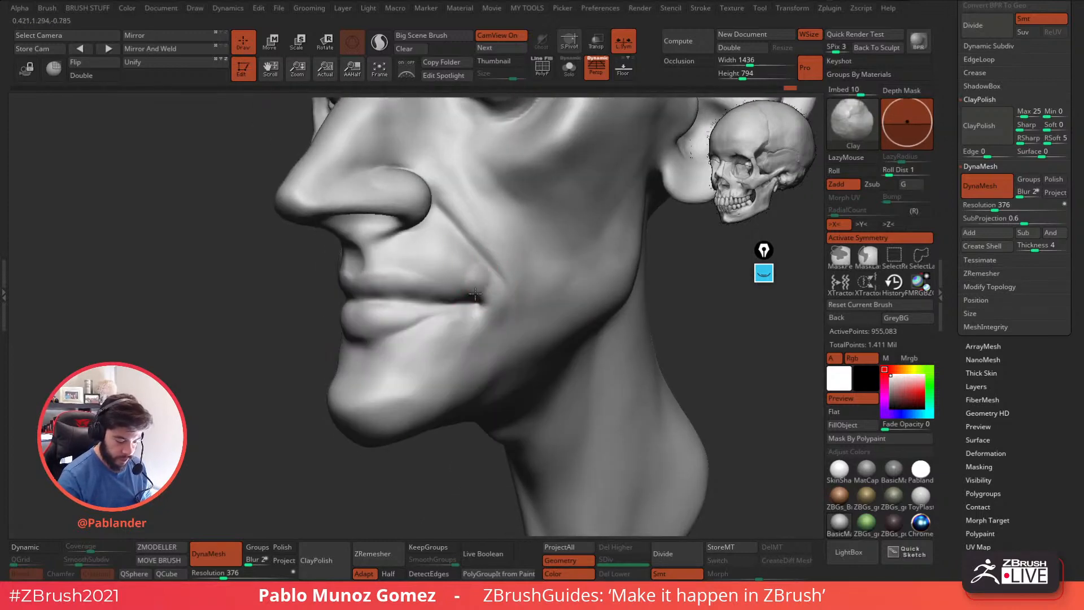
Smooth the mouth corner and refine the transition from it down to the chin with Clay.
key(shift)
shift+drag(496, 318, 482, 307)
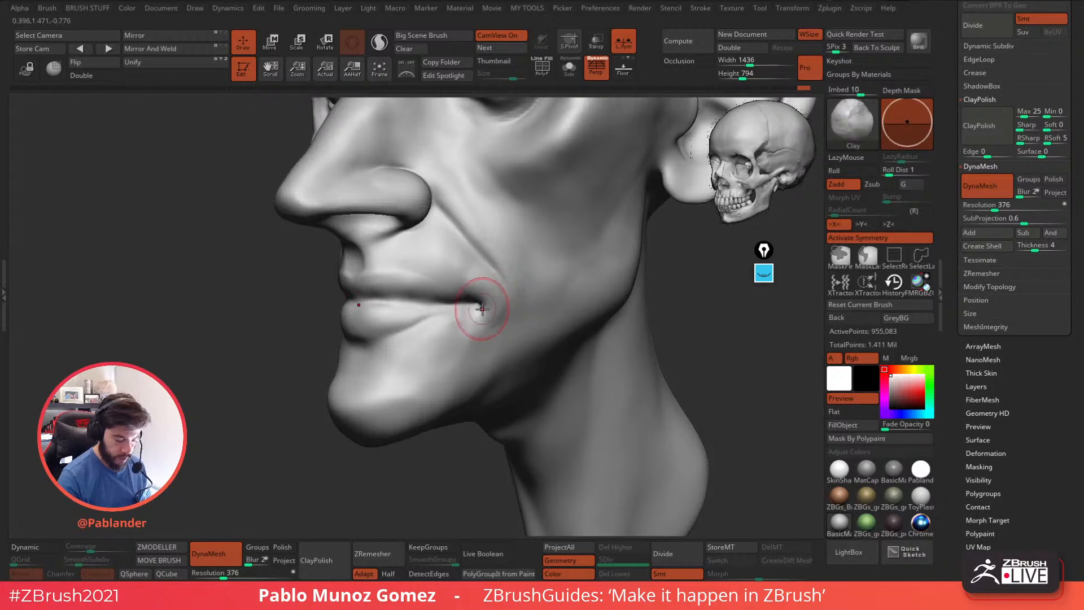
right_drag(482, 307, 557, 298)
shift+drag(480, 351, 431, 353)
right_drag(520, 327, 545, 250)
Sculpt the bag and hollow beneath the lower eyelid with the Clay brush.
right_drag(633, 278, 545, 255)
mouse_move(545, 255)
ctrl+right_down()
mouse_move(582, 275)
mouse_move(545, 276)
mouse_move(547, 286)
mouse_move(508, 251)
mouse_move(520, 243)
mouse_move(500, 268)
ctrl+right_up()
key(shift)
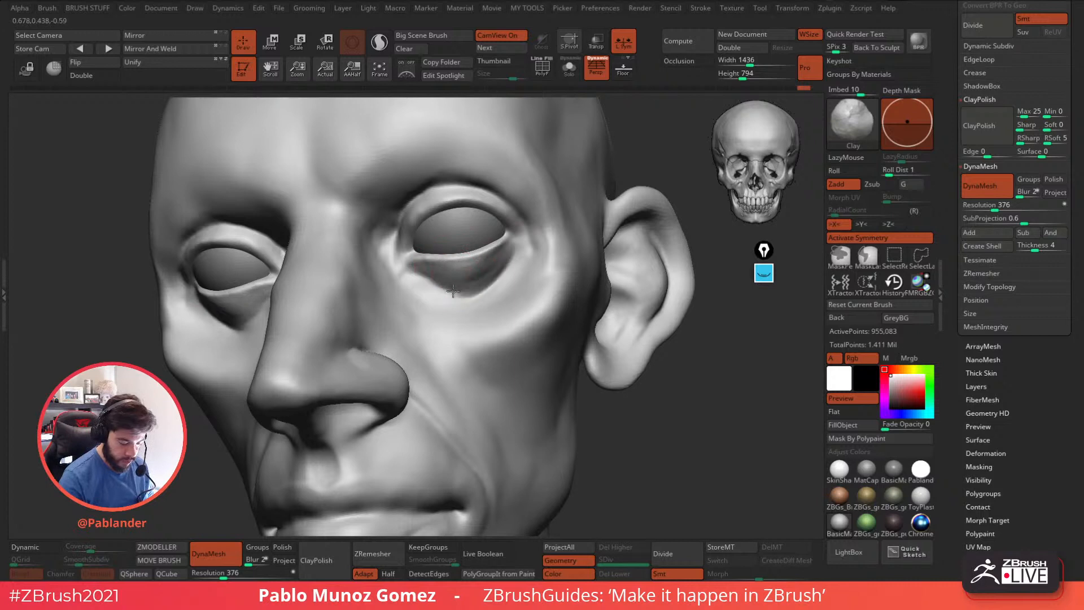
mouse_move(473, 283)
mouse_down()
mouse_move(490, 273)
mouse_move(480, 283)
mouse_up()
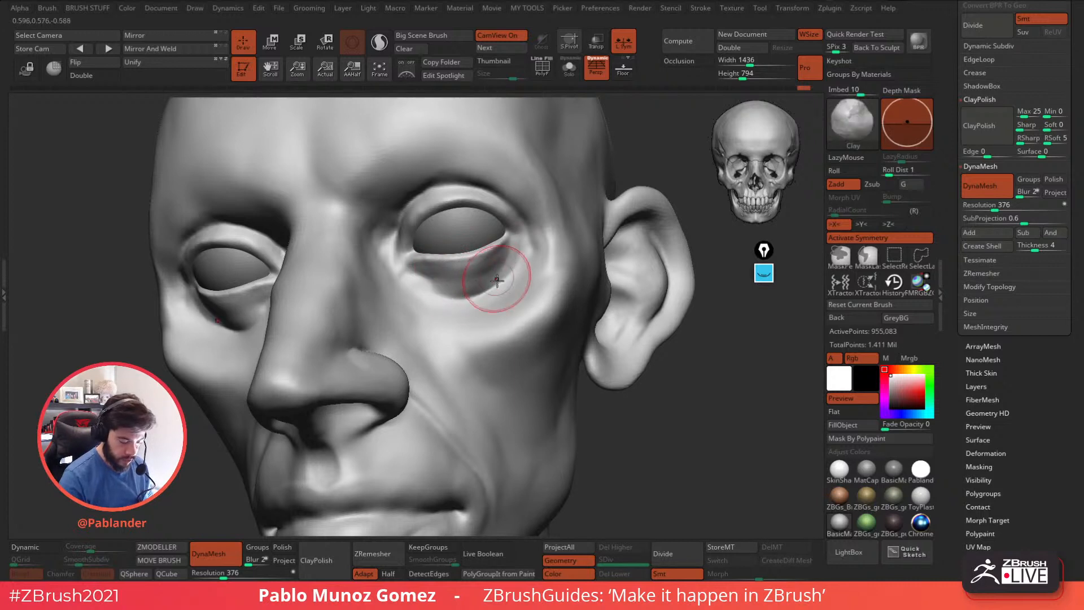
right_drag(493, 271, 499, 297)
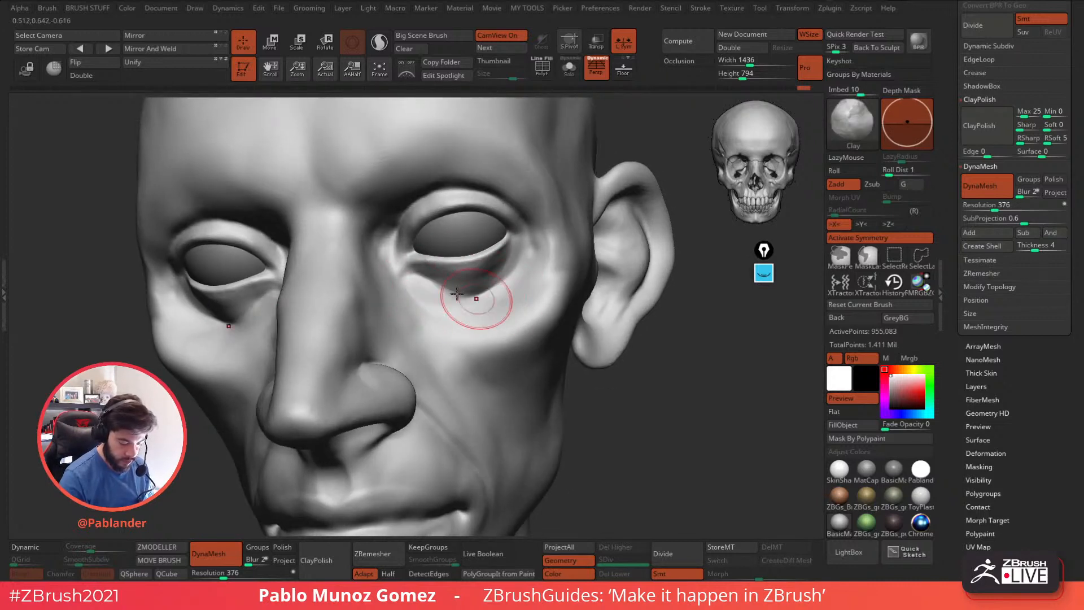
mouse_move(502, 301)
right_down()
mouse_move(578, 288)
mouse_move(496, 261)
right_up()
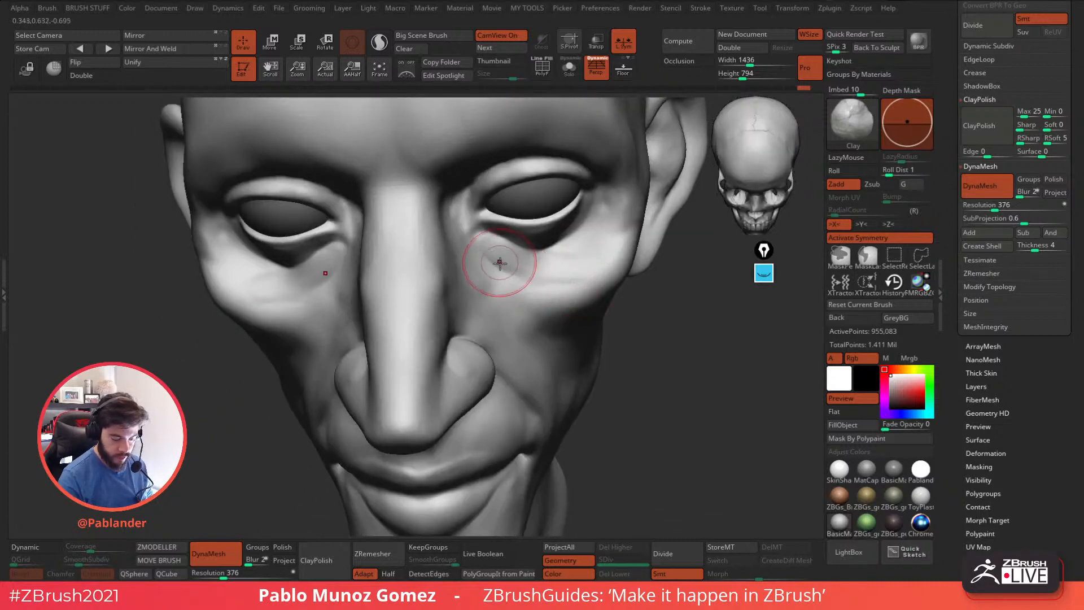
Smooth the hollow below the inner eye corner and blend it across the cheekbone.
key(shift)
drag(506, 259, 581, 269)
key(shift)
mouse_move(534, 264)
right_down()
mouse_move(511, 264)
mouse_move(567, 285)
mouse_move(542, 263)
mouse_move(442, 252)
right_up()
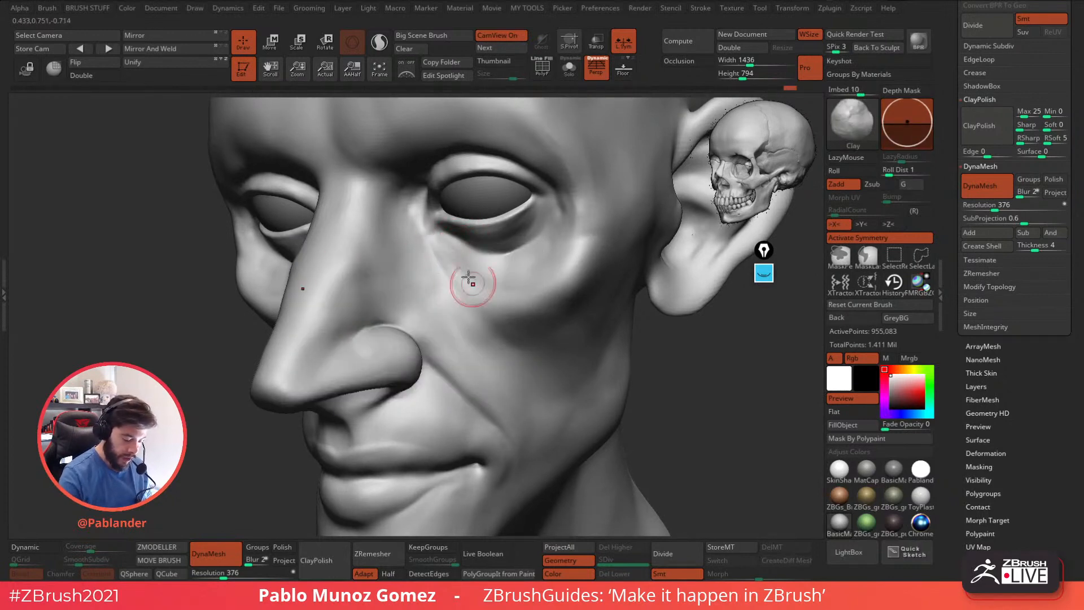
Add Clay strokes to the front of the cheekbones to strengthen the plane under the eyes.
shift+drag(493, 297, 463, 260)
right_drag(490, 277, 557, 285)
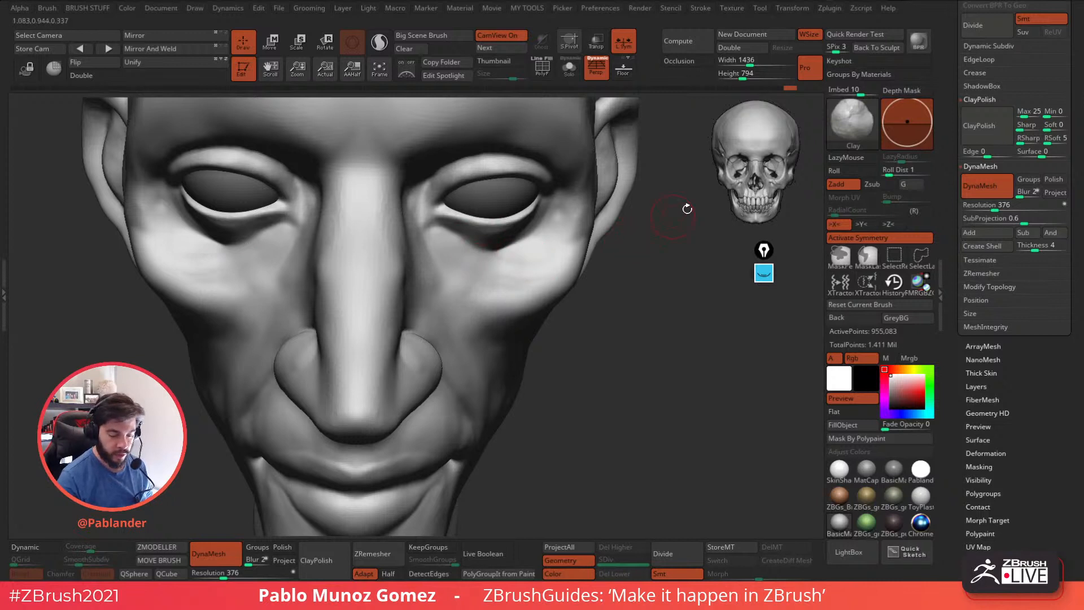
right_drag(684, 261, 533, 277)
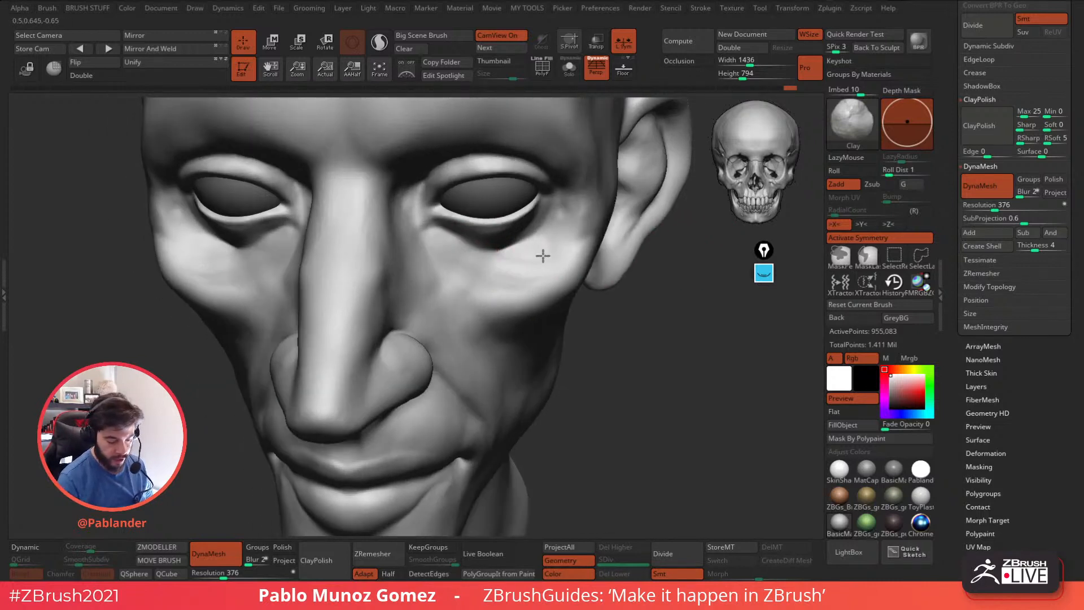
shift+drag(540, 270, 509, 265)
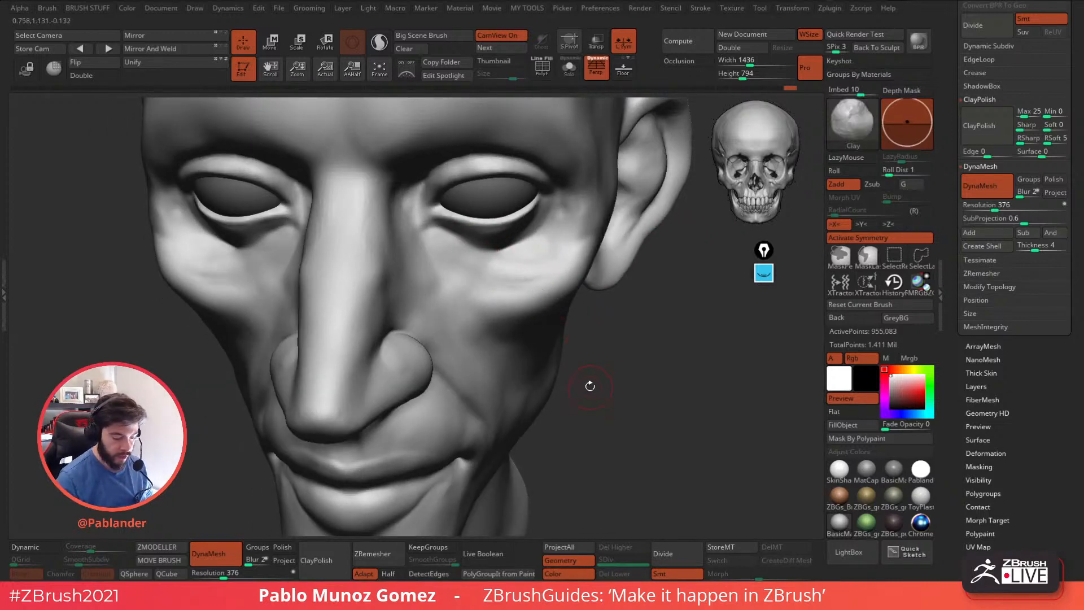
Resize the Clay brush and refine the outer side of the eye socket near the temple.
ctrl+right_drag(589, 385, 565, 326)
mouse_move(554, 288)
right_down()
mouse_move(594, 286)
mouse_move(609, 235)
right_up()
key(space)
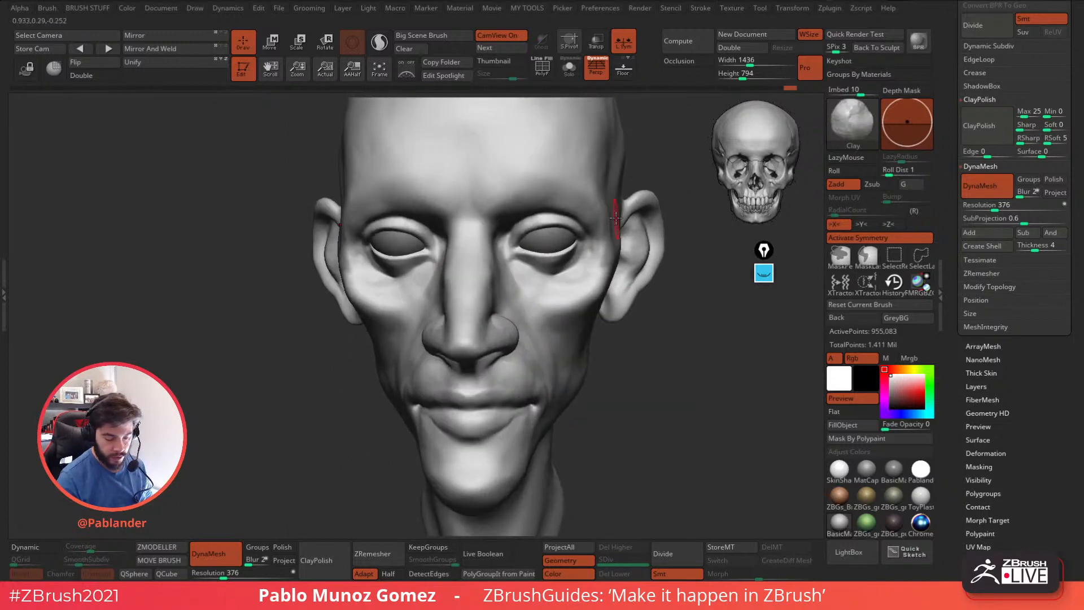
shift+drag(599, 261, 605, 246)
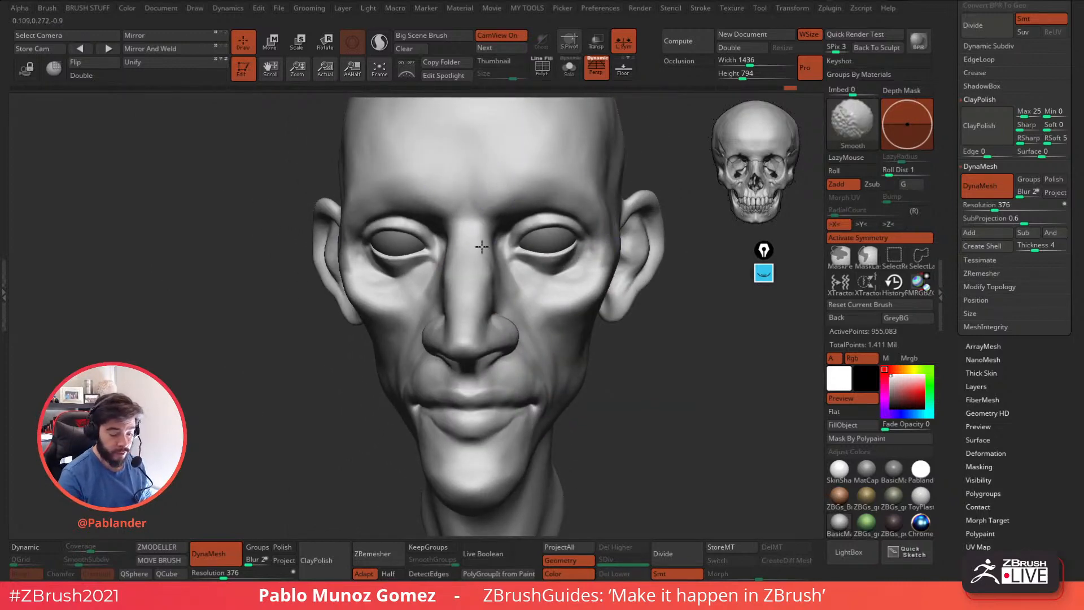
Build up the cheek fold between the nostril and the mouth corner with Clay, then smooth it.
mouse_move(594, 380)
right_down()
mouse_move(561, 321)
mouse_move(518, 292)
right_up()
drag(518, 292, 544, 335)
alt+right_drag(559, 337, 515, 291)
right_drag(530, 329, 509, 320)
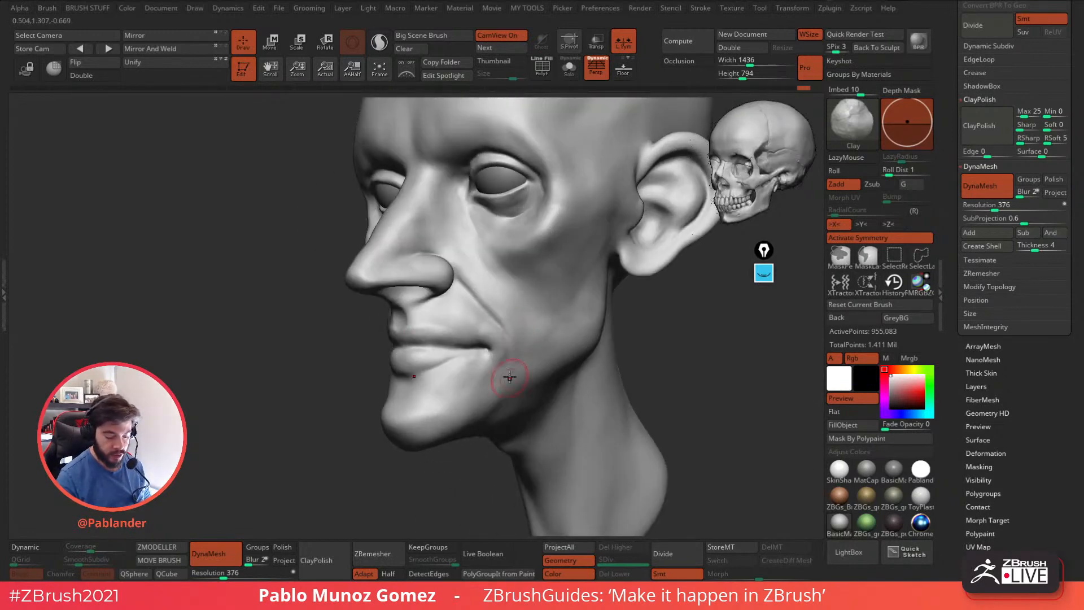
key(shift)
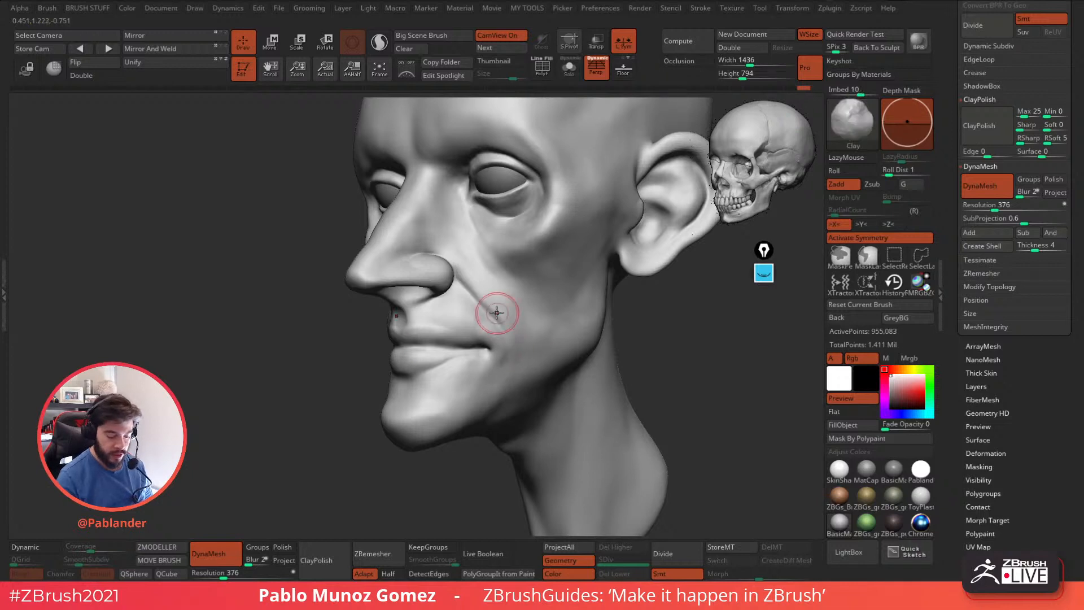
key(shift)
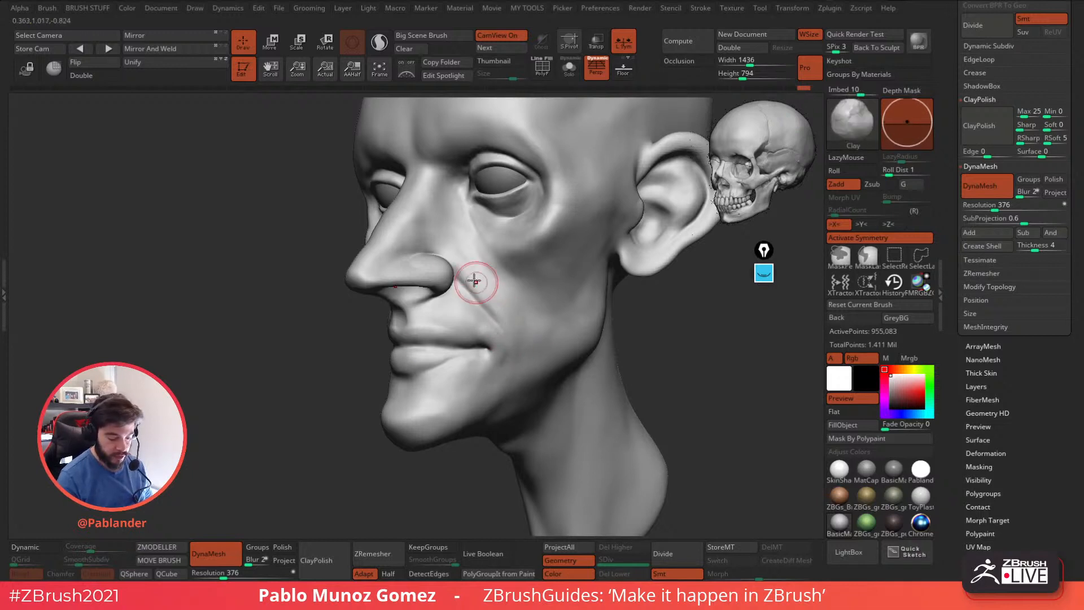
key(shift)
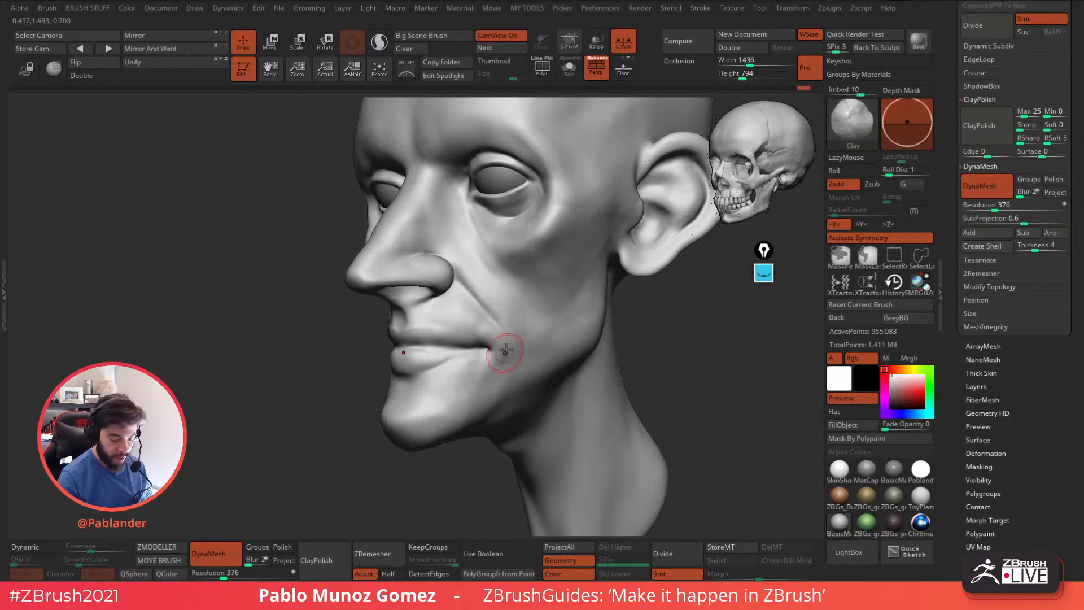
Soften the crease beside the nostril and blend it into the upper lip area.
alt+right_drag(489, 334, 491, 301)
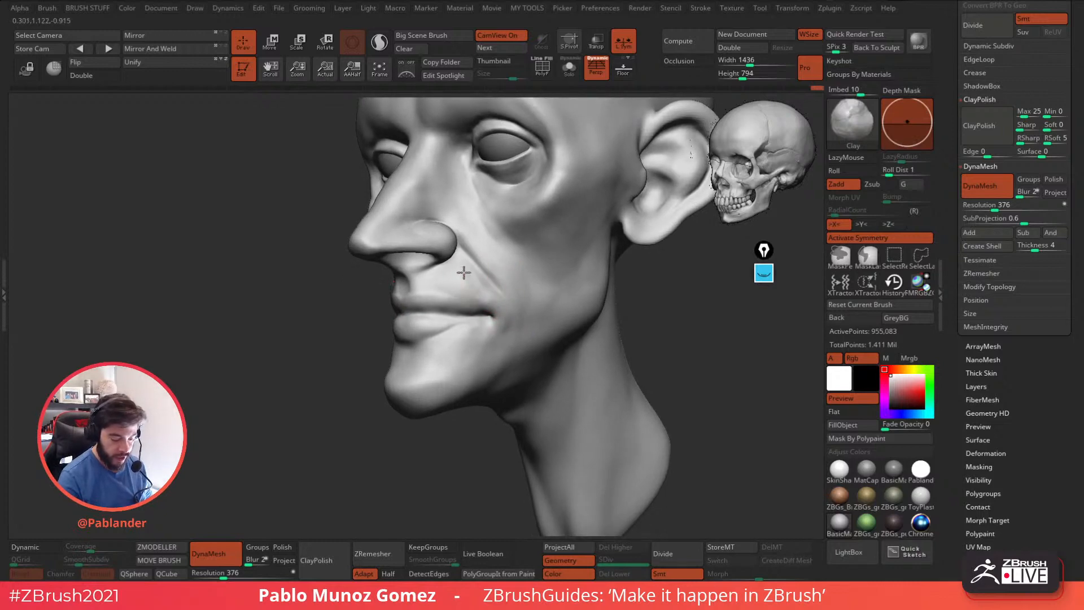
key(shift)
shift+drag(460, 280, 472, 282)
right_drag(472, 282, 571, 287)
Switch to the PM_Custom_Clay brush, undo the latest strokes and smooth the area between the nostril and upper lip.
key(space)
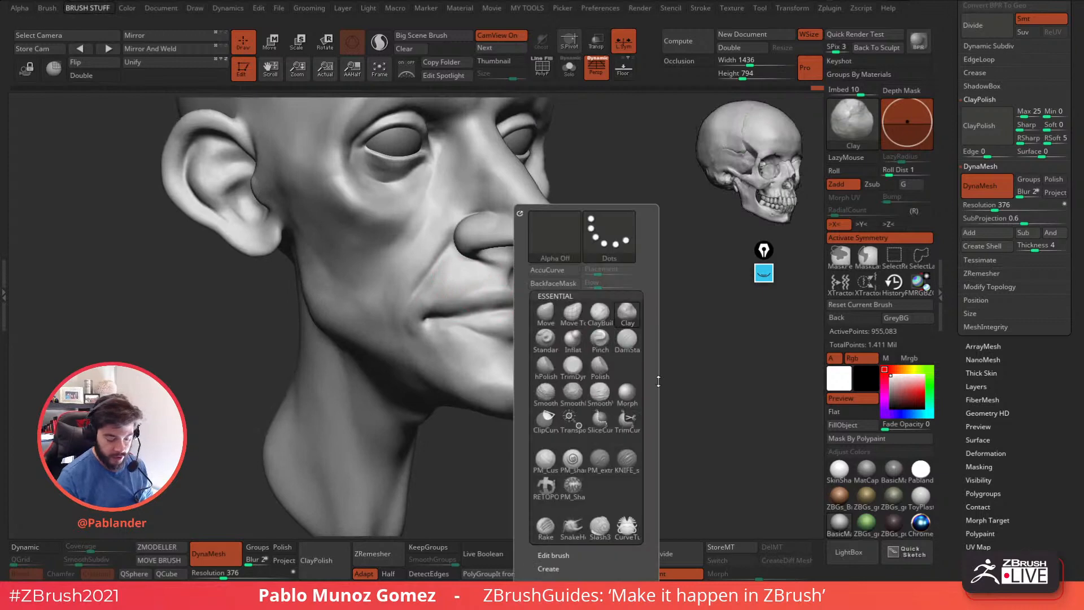
click(547, 468)
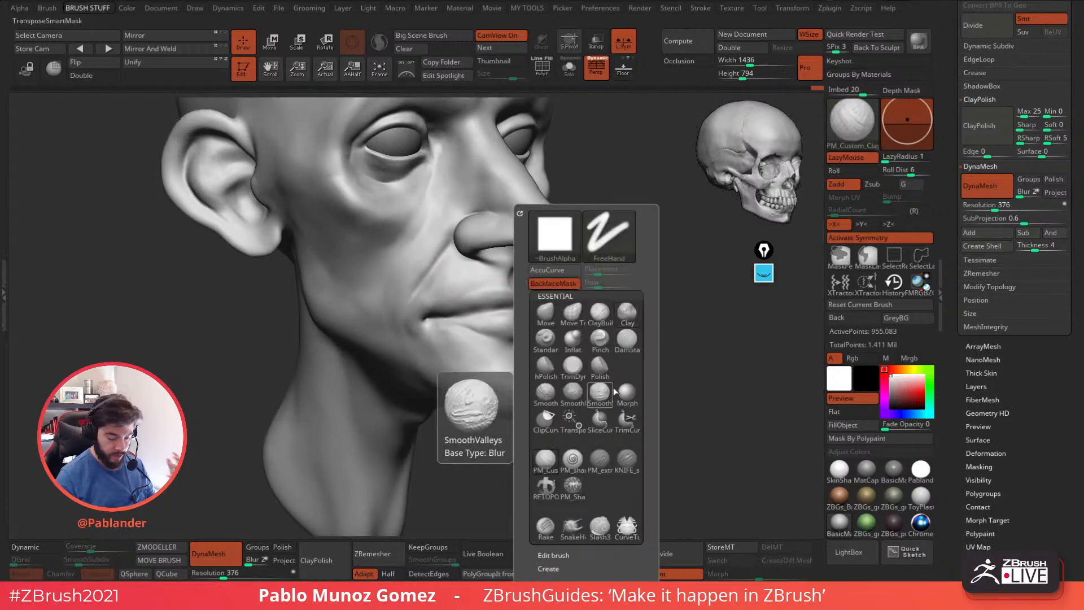
right_drag(501, 309, 549, 304)
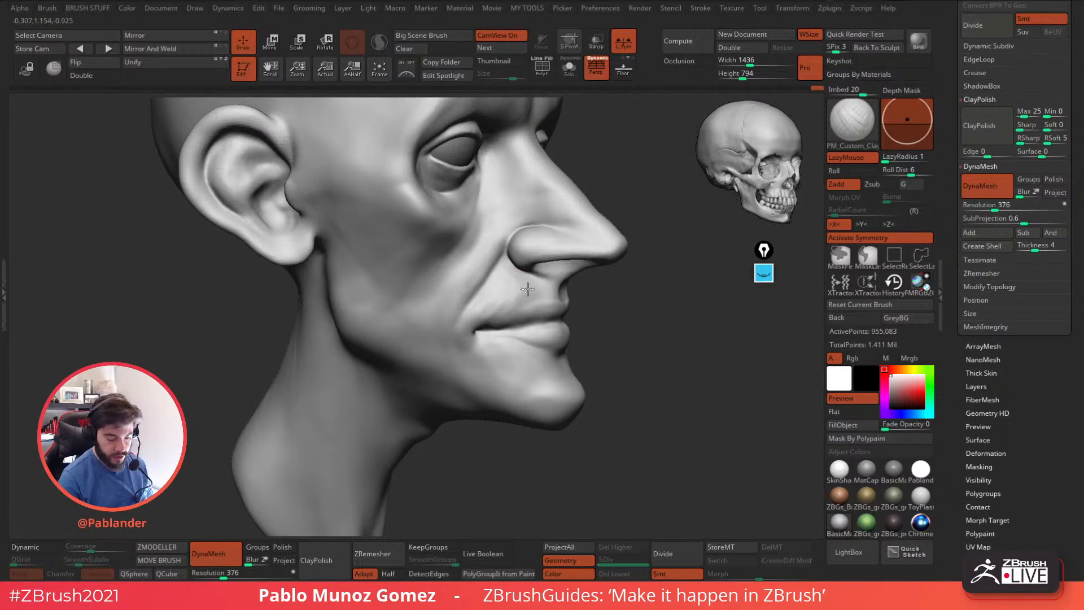
key(ctrl+z)
key(ctrl+z)
key(ctrl+z)
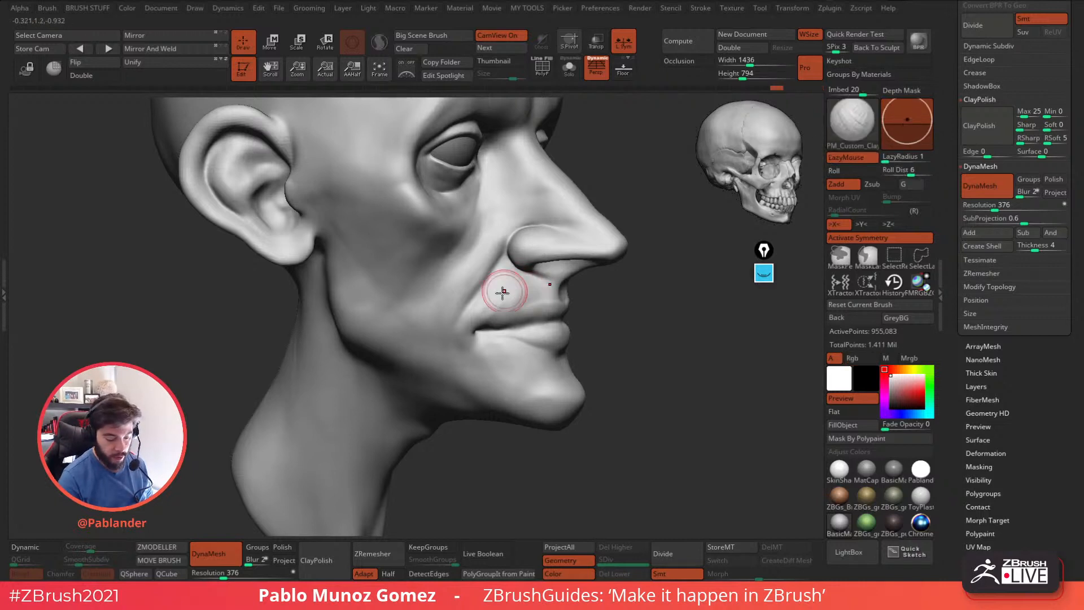
key(shift)
mouse_move(513, 279)
right_down()
mouse_move(527, 300)
mouse_move(551, 303)
mouse_move(440, 299)
right_up()
Add custom clay strokes to the cheekbone below the eye bag and smooth them into the cheek.
alt+right_drag(629, 305, 543, 310)
right_drag(580, 269, 521, 226)
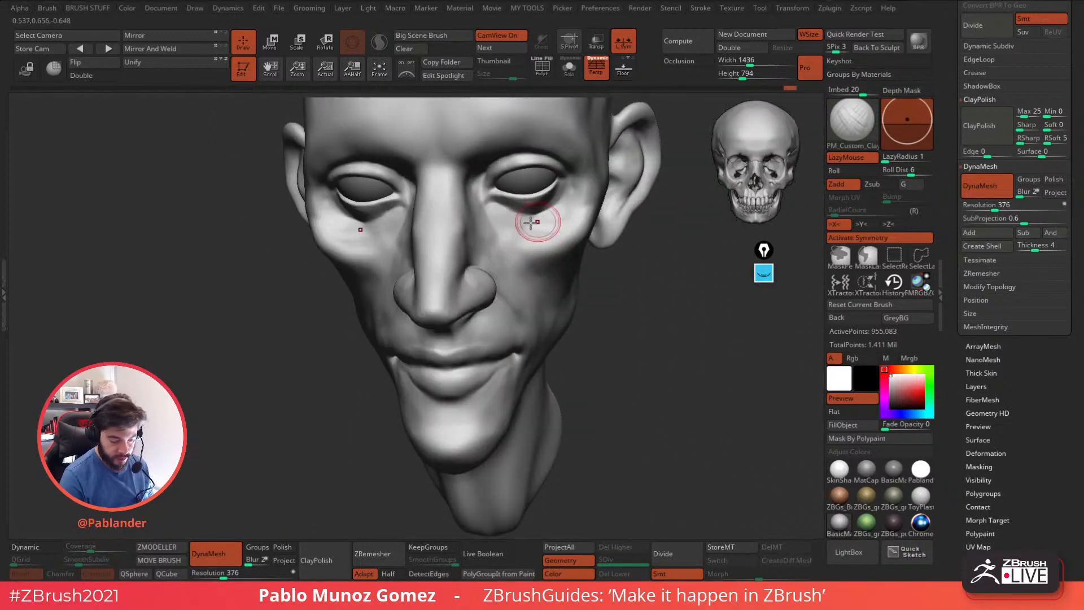
shift+drag(545, 224, 521, 232)
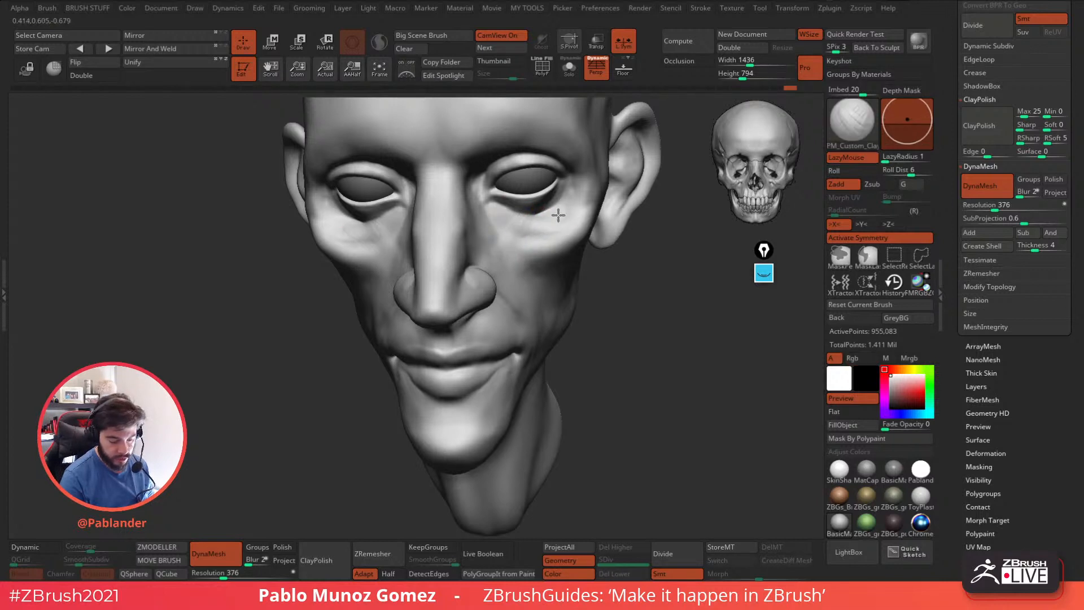
key(shift)
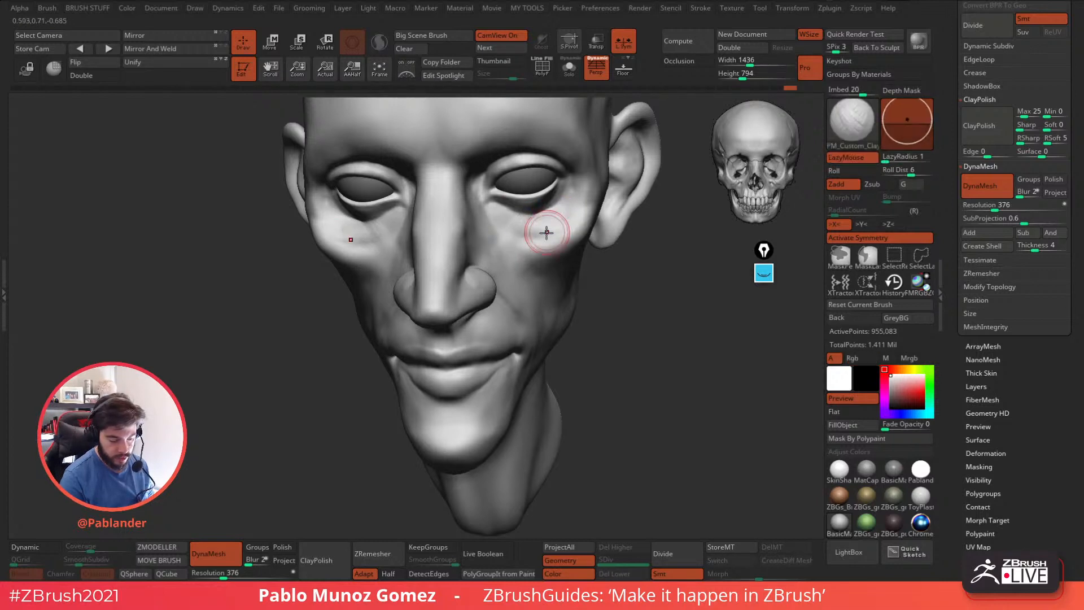
right_drag(537, 247, 439, 209)
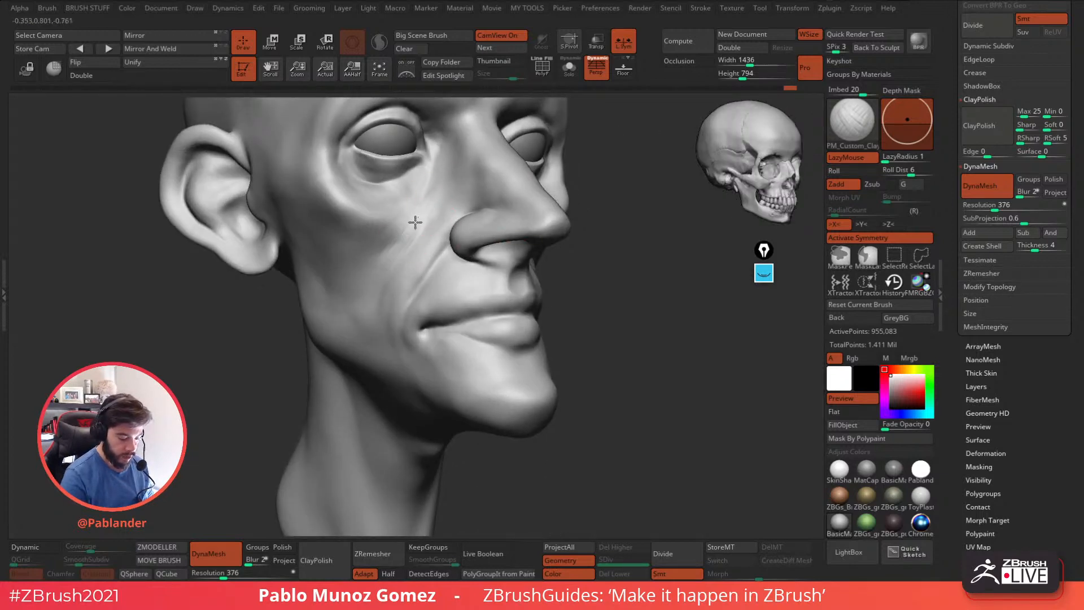
Smooth the front of the cheek beside the nose and refine the transition into the nasolabial fold.
key(shift)
right_drag(467, 215, 384, 243)
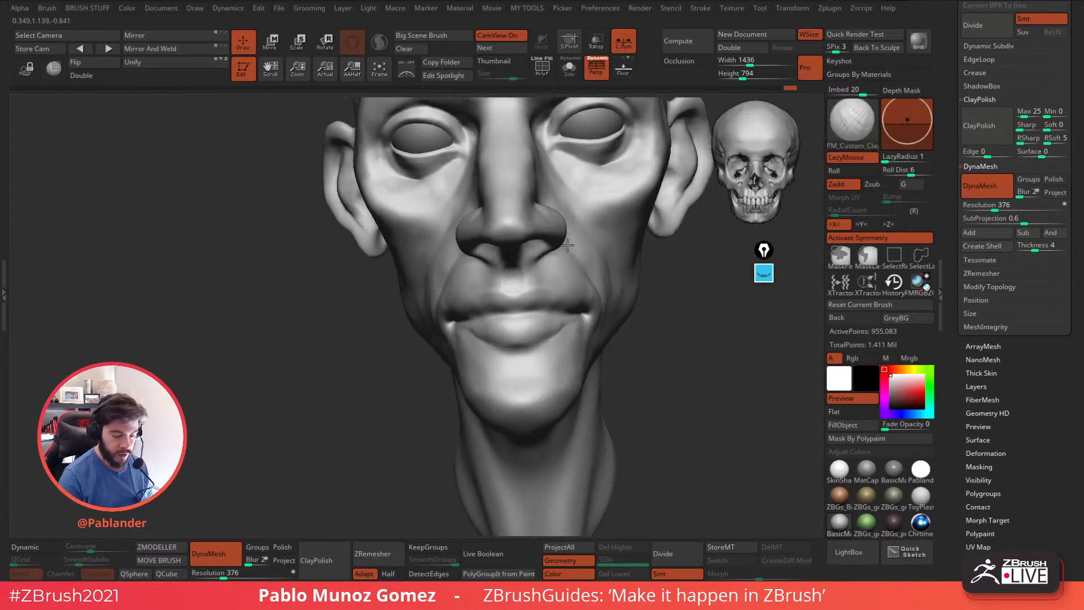
ctrl+right_drag(526, 321, 539, 291)
right_drag(597, 356, 618, 291)
alt+right_drag(582, 249, 596, 280)
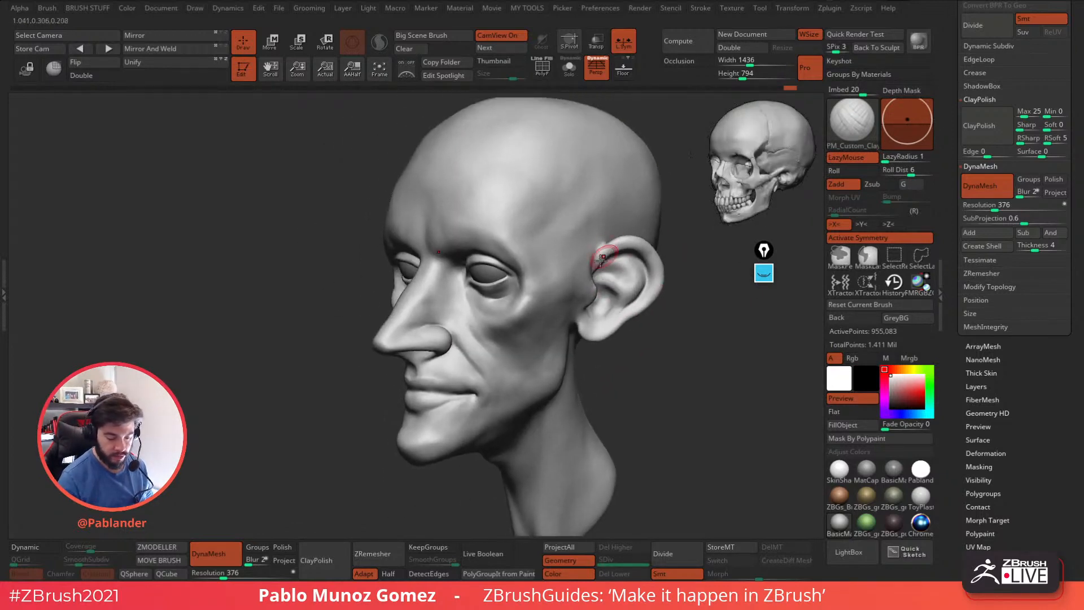
Sculpt the area where the front of the ear meets the temple and smooth the transition.
right_drag(604, 241, 573, 246)
mouse_move(574, 247)
ctrl+right_down()
mouse_move(582, 271)
mouse_move(575, 247)
ctrl+right_up()
mouse_move(577, 243)
mouse_down()
mouse_move(576, 265)
mouse_move(569, 253)
mouse_up()
mouse_move(620, 223)
shift+mouse_down()
mouse_move(624, 231)
mouse_move(577, 251)
shift+mouse_up()
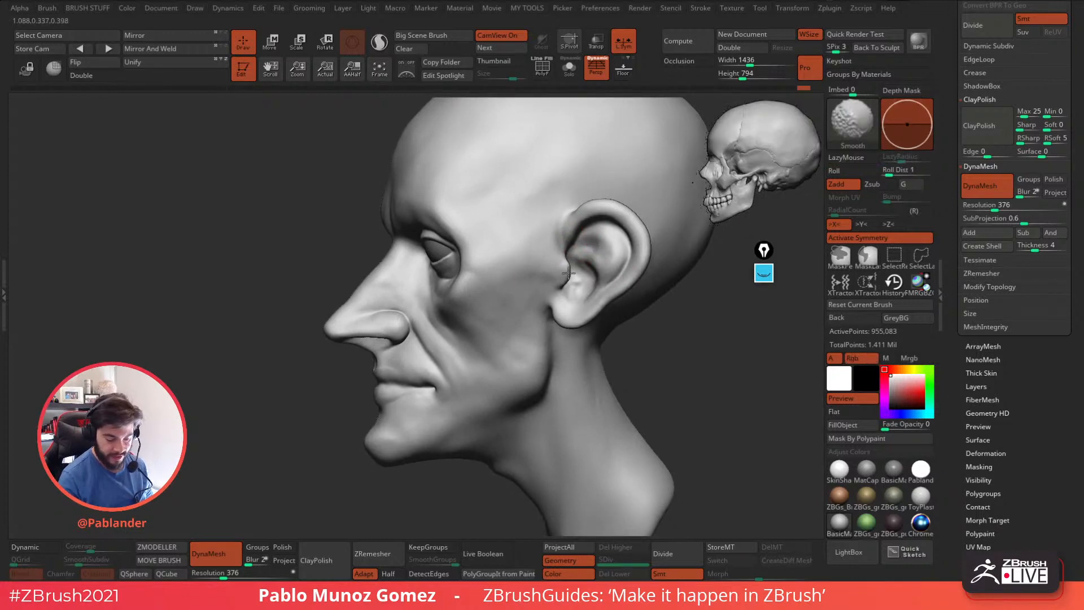
mouse_move(602, 288)
right_down()
mouse_move(569, 279)
mouse_move(536, 332)
mouse_move(542, 261)
right_up()
mouse_move(542, 261)
alt+right_down()
mouse_move(552, 300)
mouse_move(577, 279)
alt+right_up()
shift+drag(556, 289, 555, 271)
Add custom clay strokes along the lower cheek and jawline, then smooth them toward the chin.
right_drag(562, 285, 545, 284)
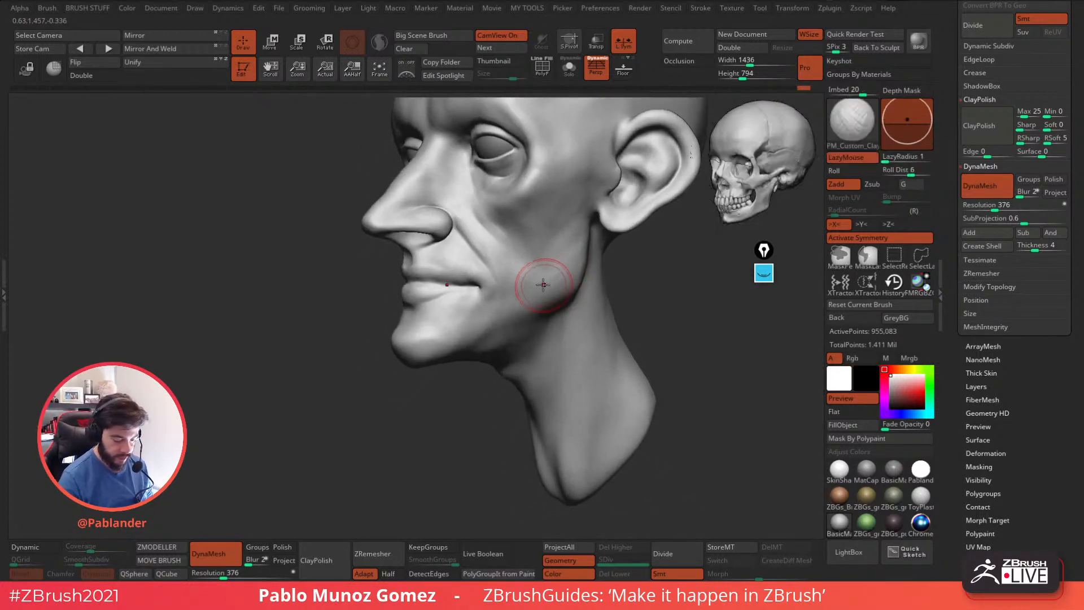
shift+drag(551, 273, 541, 276)
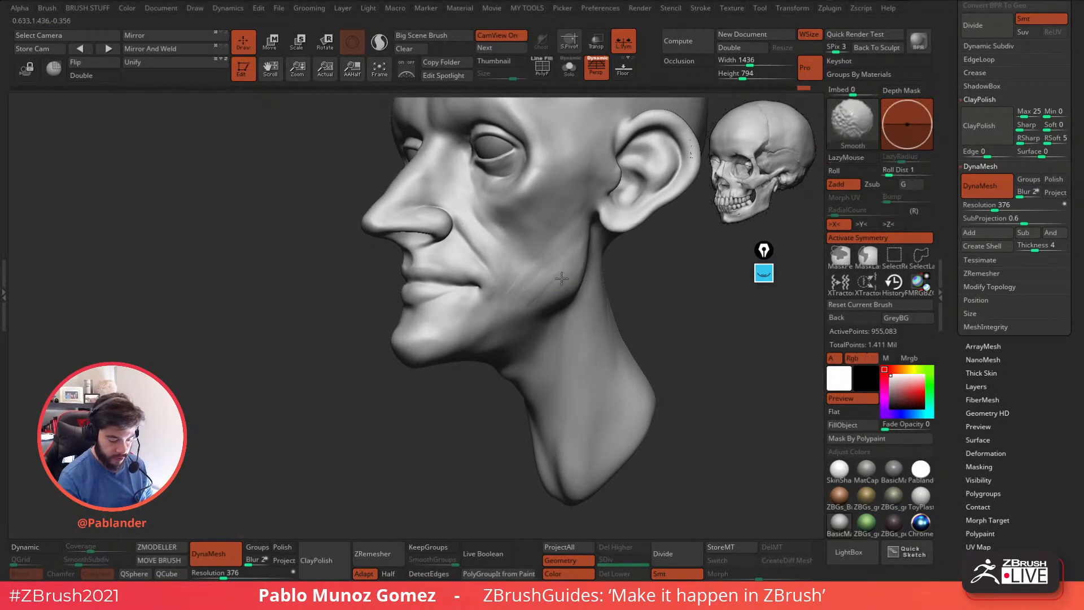
right_drag(550, 288, 529, 289)
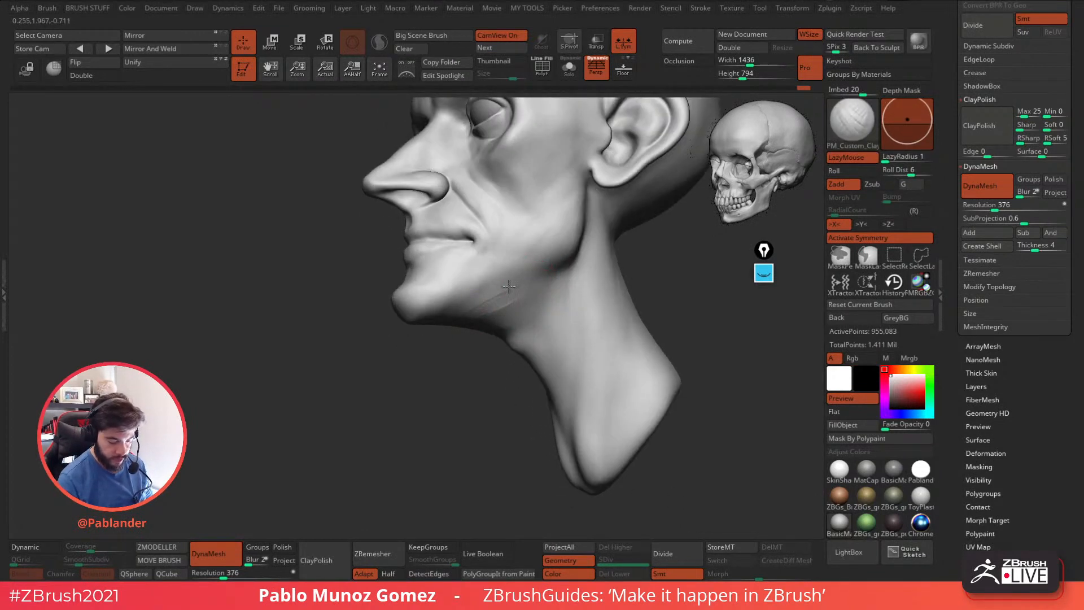
shift+drag(496, 295, 483, 308)
key(shift)
mouse_move(472, 308)
right_down()
mouse_move(545, 283)
mouse_move(578, 255)
mouse_move(605, 205)
mouse_move(558, 241)
mouse_move(521, 242)
right_up()
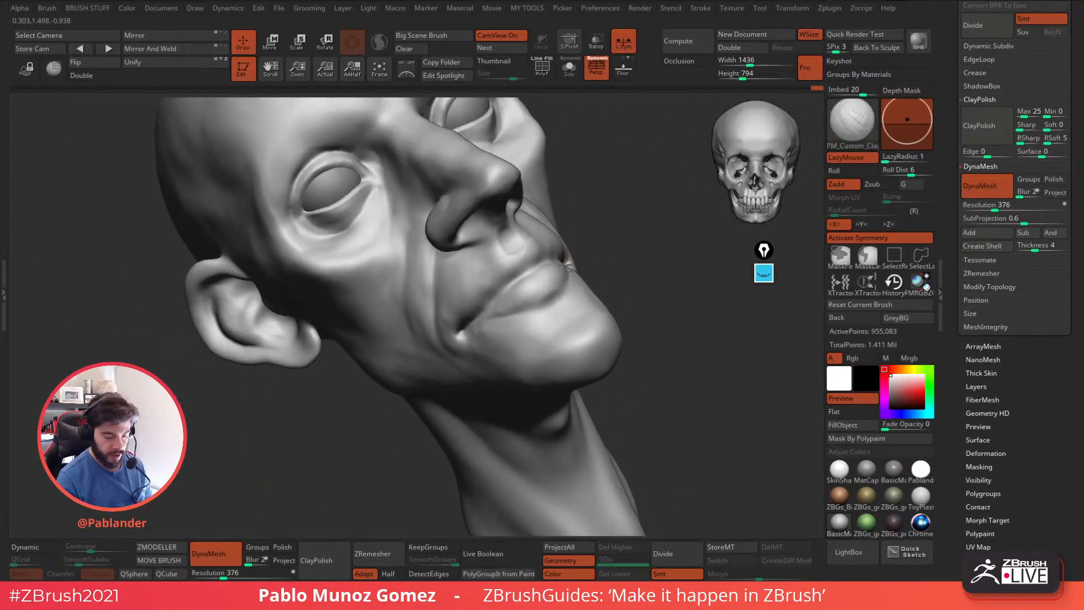
Refine the cheek beside the mouth, then switch to the DamStandard brush and adjust it for detailing the mouth corner.
ctrl+right_drag(454, 316, 497, 306)
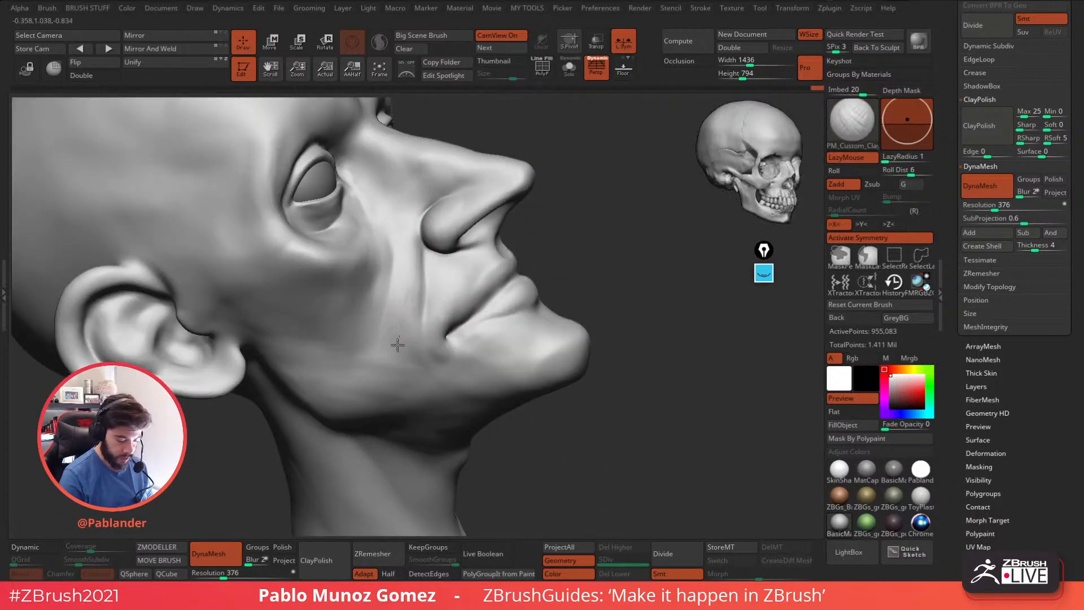
key(b)
click(601, 340)
mouse_move(672, 259)
right_down()
mouse_move(629, 247)
mouse_move(639, 247)
mouse_move(585, 258)
mouse_move(547, 290)
right_up()
key(space)
right_click(549, 286)
drag(549, 272, 507, 302)
right_drag(477, 330, 486, 328)
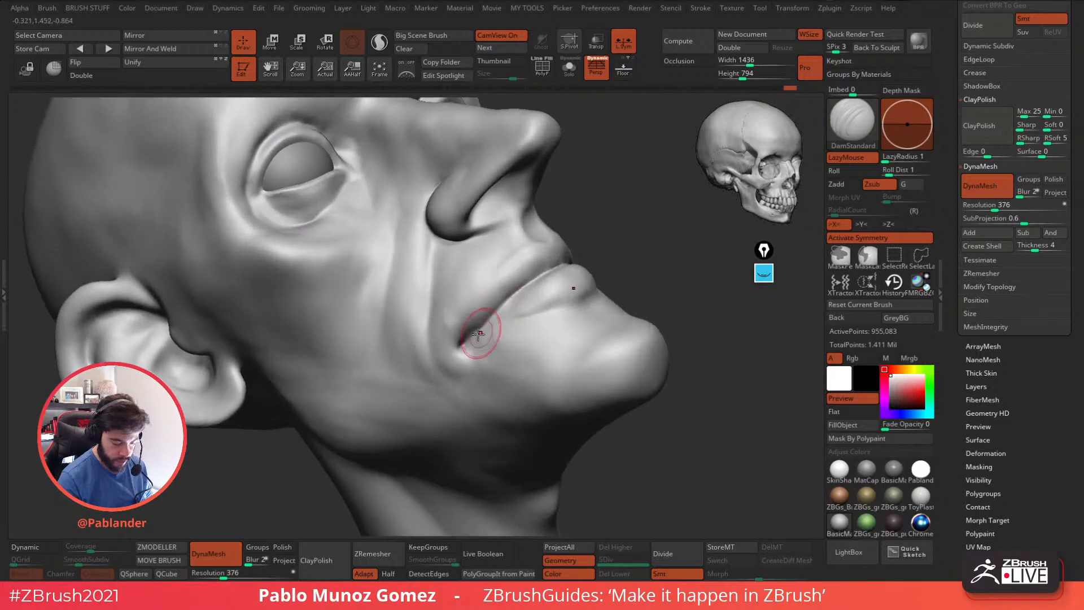
Carve the mouth corner deeper with DamStandard and shape the small crease around it.
mouse_move(465, 344)
mouse_down()
mouse_move(488, 329)
mouse_move(469, 339)
mouse_up()
right_drag(470, 338, 471, 347)
drag(472, 348, 459, 310)
right_drag(460, 310, 467, 334)
mouse_move(456, 345)
mouse_down()
mouse_move(455, 317)
mouse_move(495, 309)
mouse_up()
Sharpen the line between the lips and carve the groove under the lower lip with DamStandard.
drag(528, 277, 544, 264)
right_drag(544, 264, 528, 284)
drag(561, 261, 492, 308)
right_drag(523, 325, 512, 329)
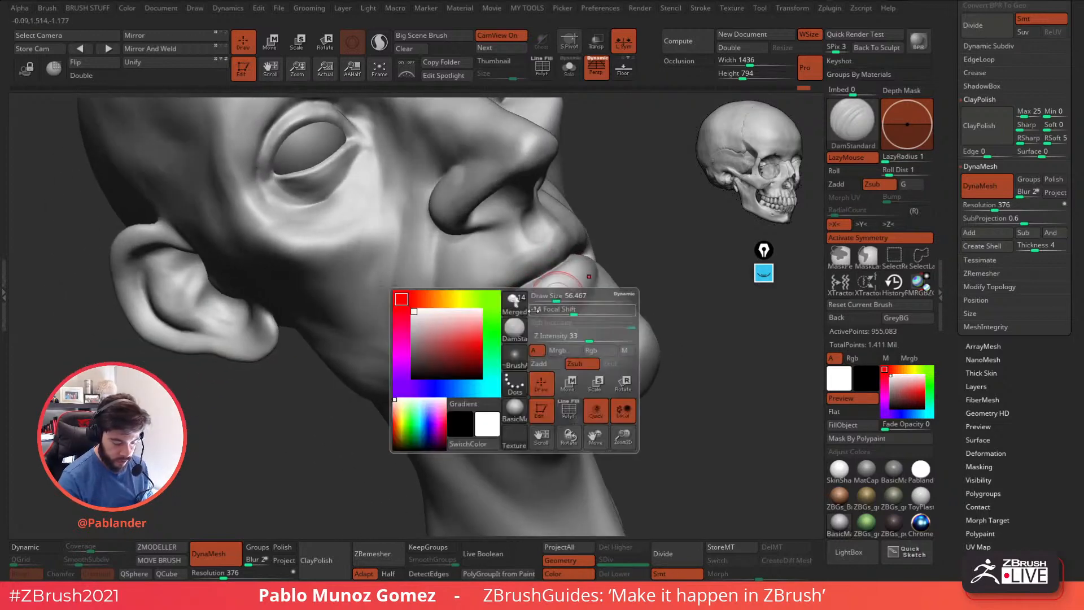
drag(481, 325, 581, 282)
Smooth the lower lip and the hollow beneath it, blending the form into the chin.
key(shift)
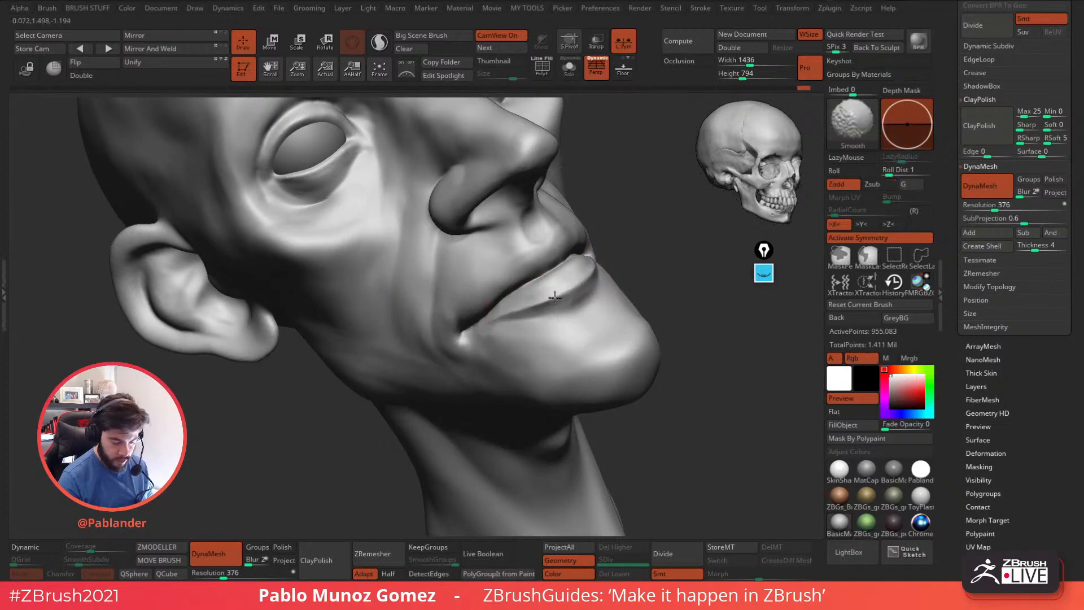
mouse_move(557, 318)
mouse_down()
mouse_move(594, 296)
mouse_move(556, 320)
mouse_up()
key(shift)
mouse_move(564, 318)
shift+mouse_down()
mouse_move(588, 303)
mouse_move(550, 322)
shift+mouse_up()
mouse_move(582, 300)
right_down()
mouse_move(600, 300)
mouse_move(642, 259)
right_up()
mouse_move(572, 323)
mouse_down()
mouse_move(567, 339)
mouse_move(578, 336)
mouse_up()
mouse_move(608, 305)
right_down()
mouse_move(701, 282)
mouse_move(638, 307)
right_up()
shift+drag(597, 297, 579, 305)
mouse_move(644, 302)
right_down()
mouse_move(574, 334)
mouse_move(534, 319)
right_up()
mouse_move(615, 291)
alt+right_down()
mouse_move(548, 341)
mouse_move(528, 328)
alt+right_up()
Define the creases under the lower eyelid with DamStandard, then add volume around the outer eye with PM_Custom_Clay.
mouse_move(481, 260)
shift+mouse_down()
mouse_move(511, 256)
mouse_move(492, 236)
shift+mouse_up()
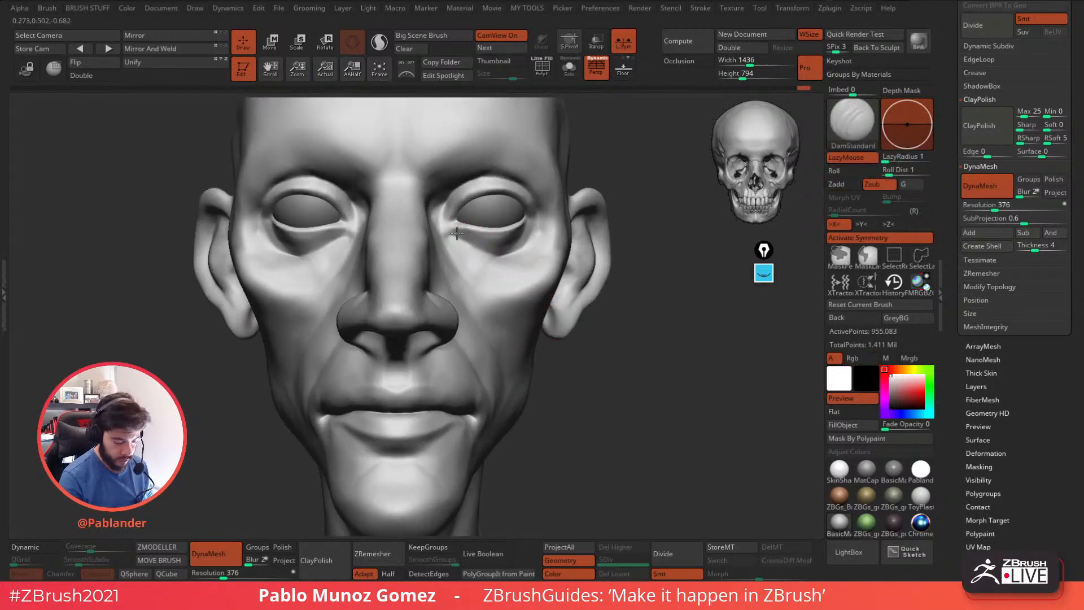
shift+drag(466, 248, 481, 256)
key(b)
click(517, 461)
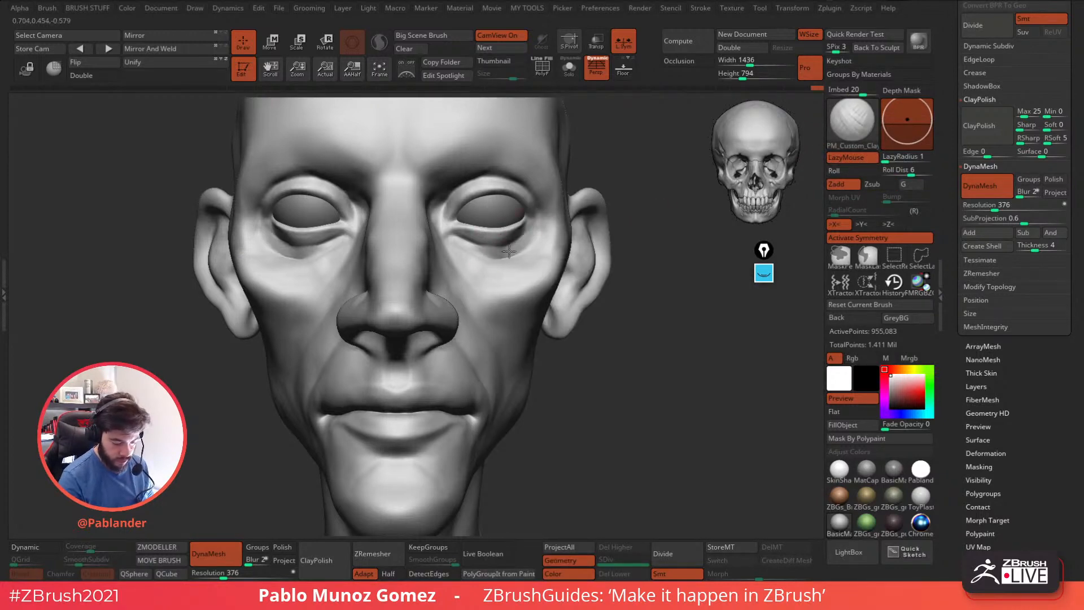
right_drag(516, 234, 526, 210)
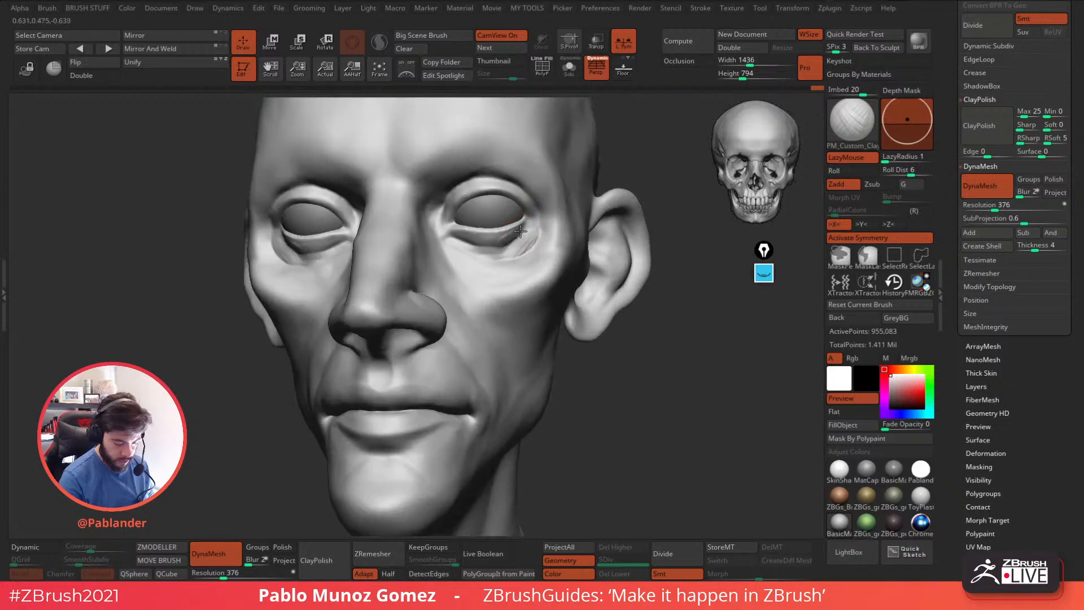
Smooth and rework the eye bag, blending its outer edge into the cheekbone.
key(shift)
mouse_move(498, 249)
mouse_down()
mouse_move(530, 236)
mouse_move(512, 251)
mouse_up()
right_drag(551, 248, 520, 260)
drag(516, 254, 510, 248)
mouse_move(571, 240)
right_down()
mouse_move(556, 243)
mouse_move(573, 238)
right_up()
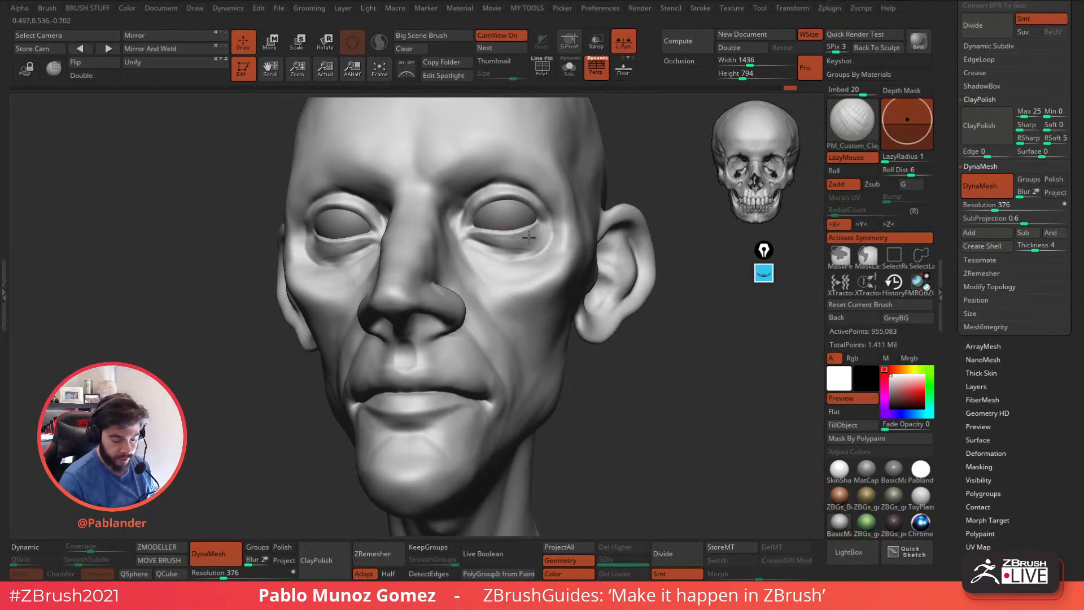
key(shift)
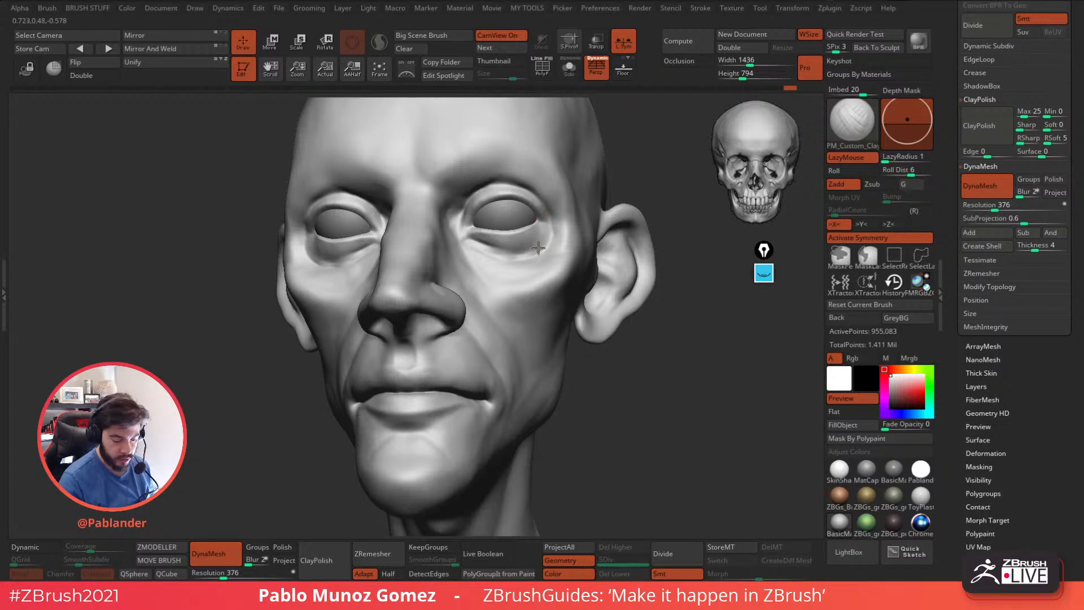
shift+drag(541, 244, 510, 251)
Quick-save the project with the whole head framed.
key(f)
mouse_move(607, 355)
shift+mouse_down()
mouse_move(622, 397)
mouse_move(596, 370)
shift+mouse_up()
key(ctrl+s)
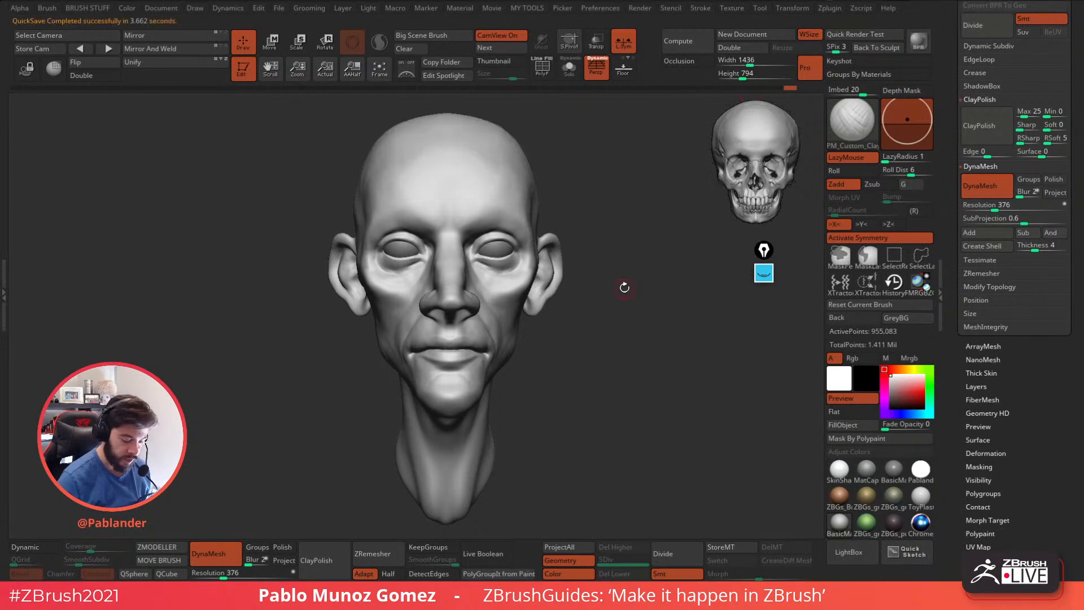
Switch the active tool from the head to a new Sphere3D mesh.
drag(944, 199, 949, 307)
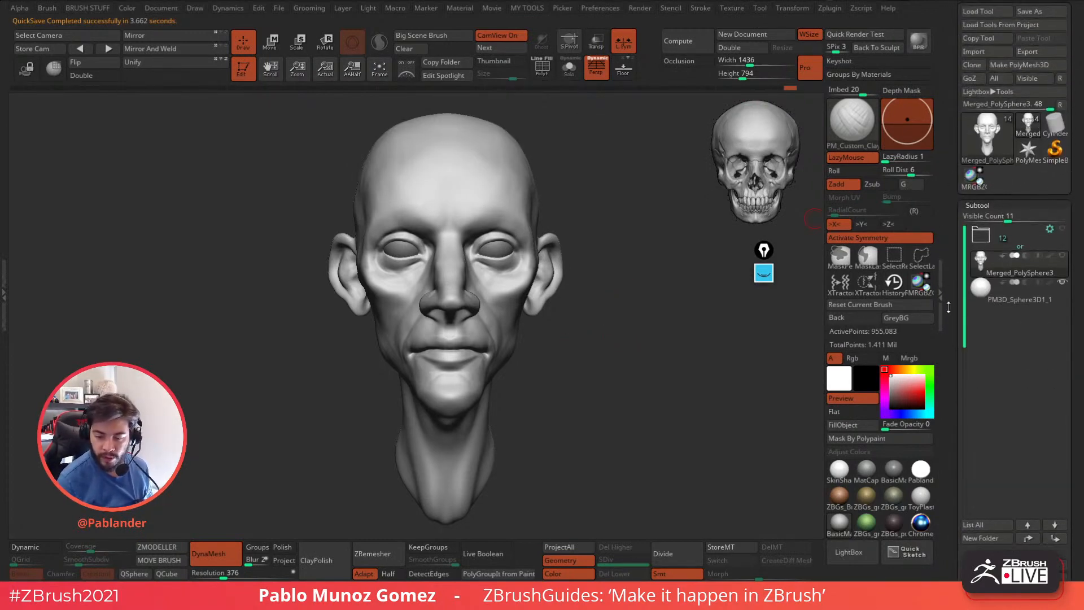
click(998, 138)
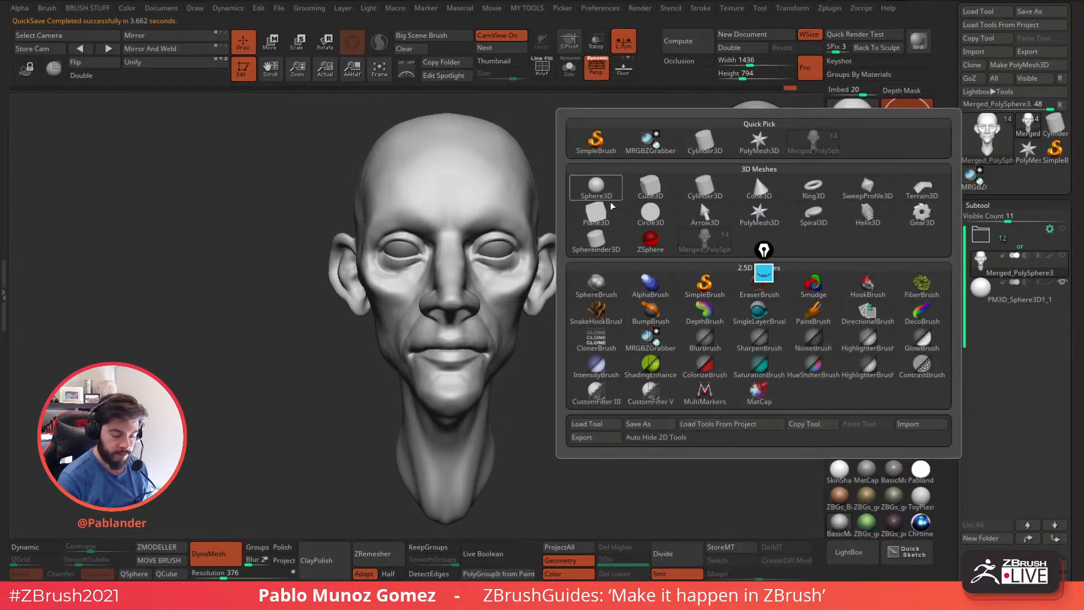
click(600, 188)
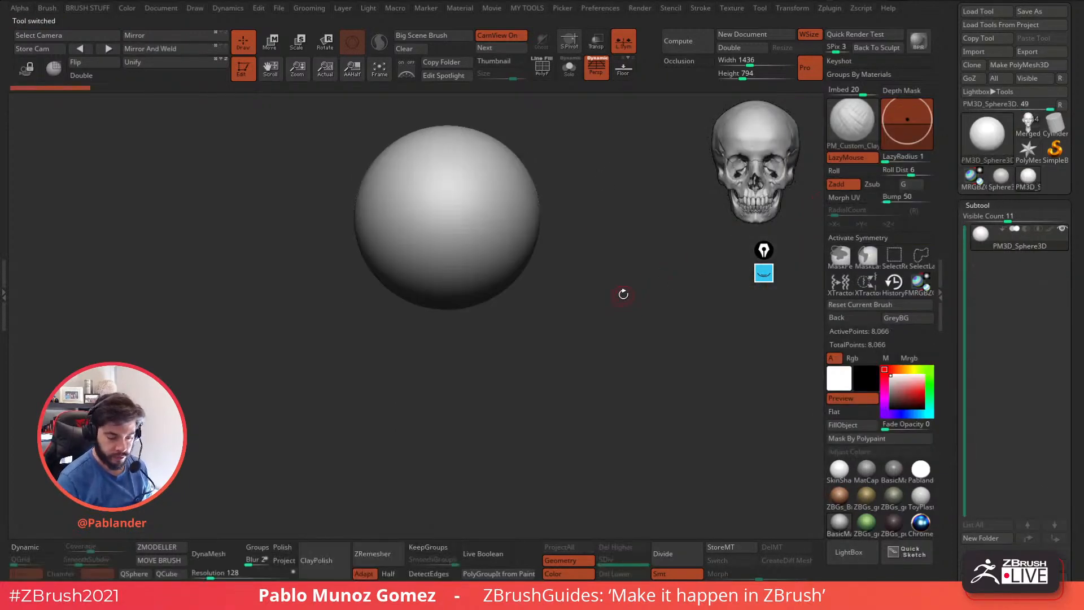
Replace the sphere with the gizmo's Sphere 3D parametric primitive.
key(w)
drag(591, 238, 600, 294)
click(413, 181)
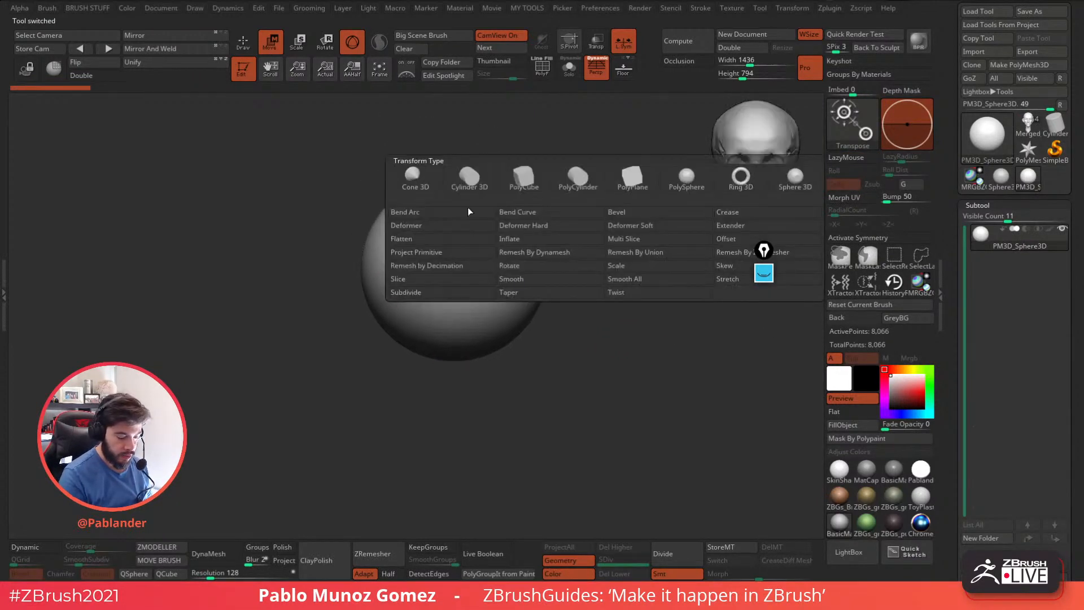
click(799, 183)
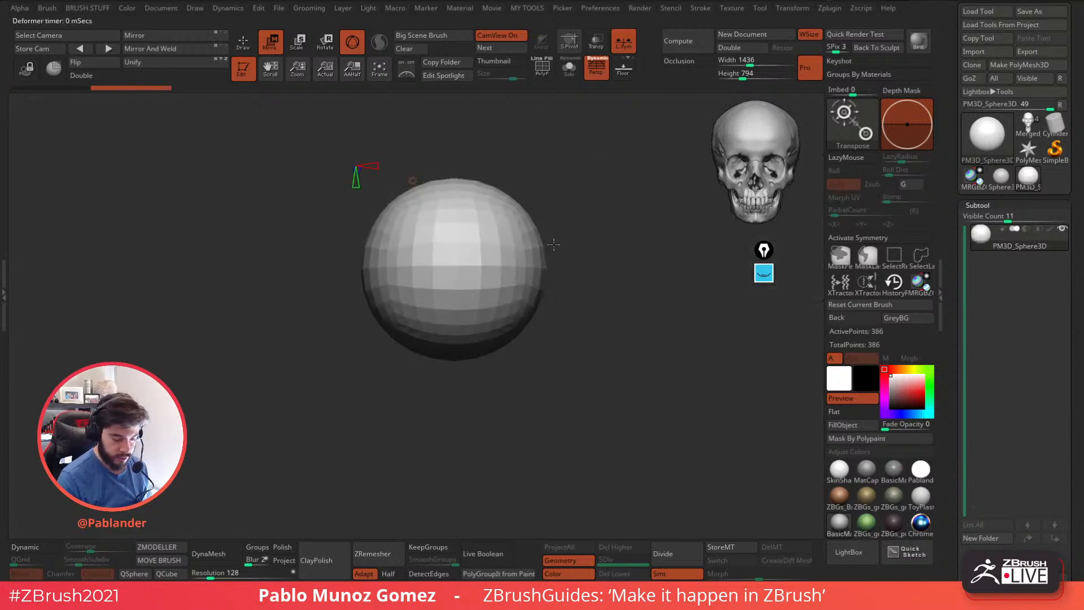
Leave the sphere's transform gizmo for Draw mode and subdivide the sphere to level 4.
click(423, 190)
click(467, 185)
alt+drag(621, 229, 615, 261)
key(q)
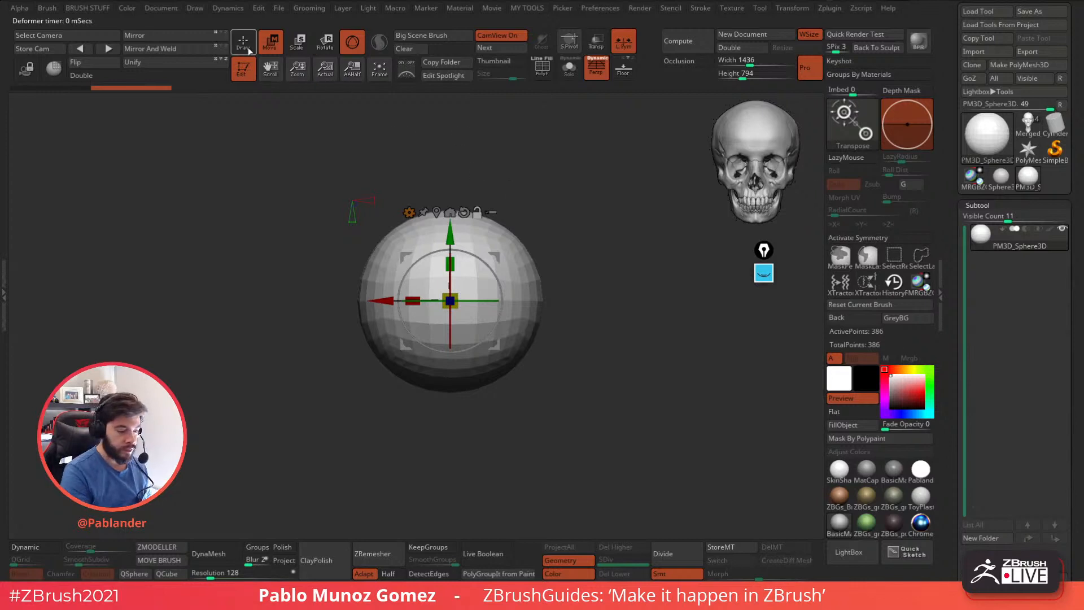
drag(590, 292, 377, 448)
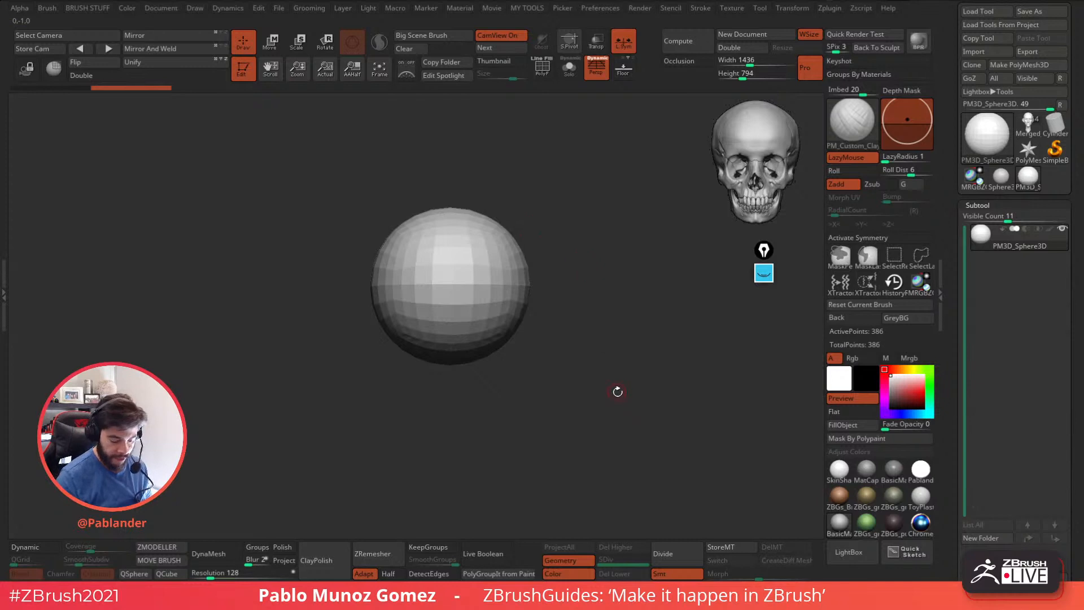
key(ctrl+d)
key(ctrl+d)
click(674, 551)
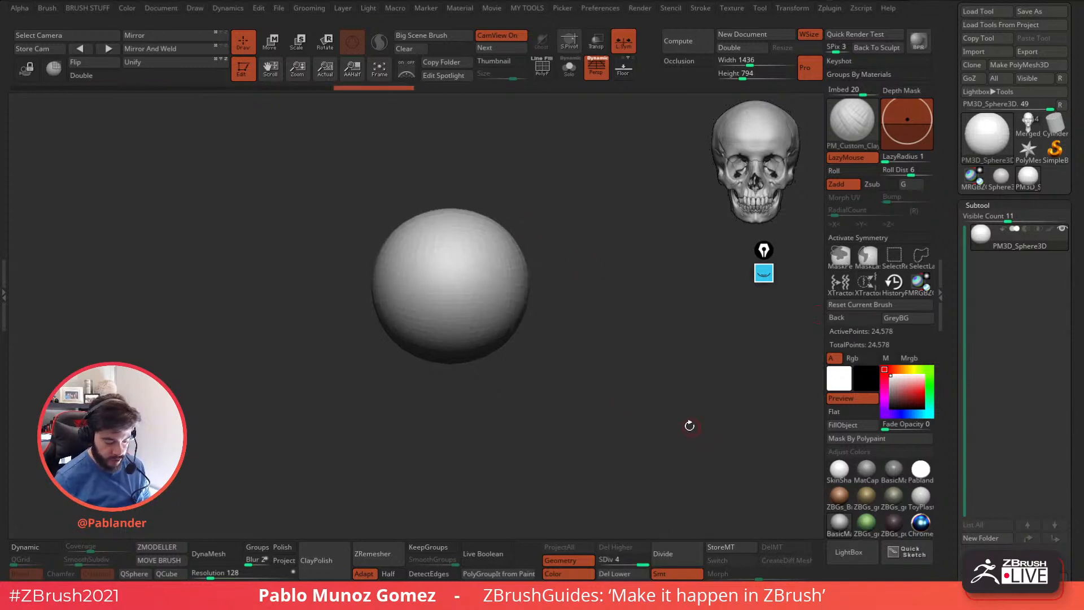
Set up the Standard brush with a DragRect stroke and the star-shaped Alpha 10.
key(b)
key(b)
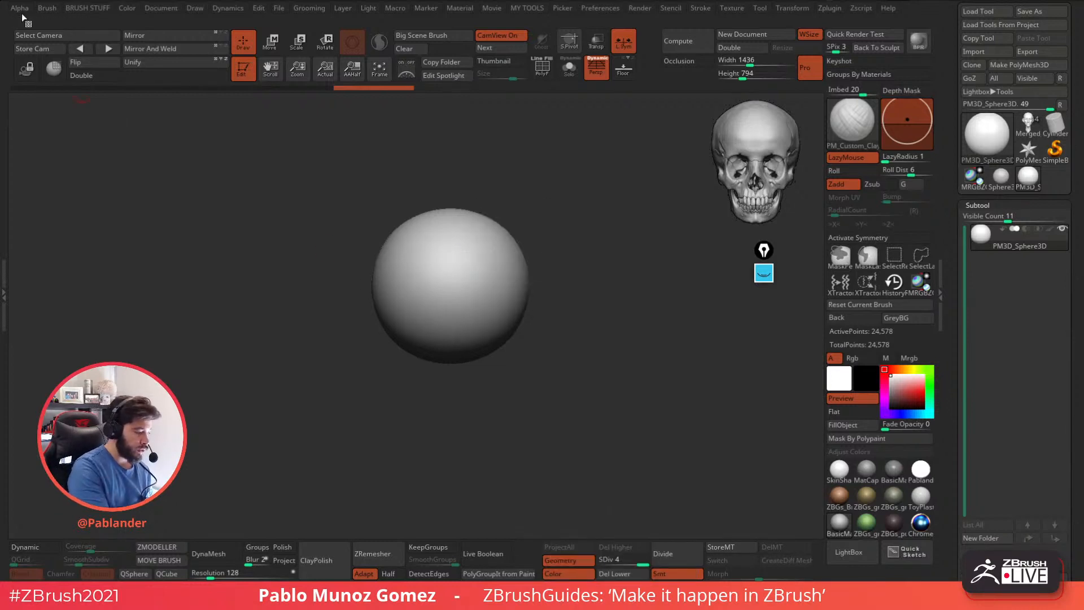
key(b)
click(562, 341)
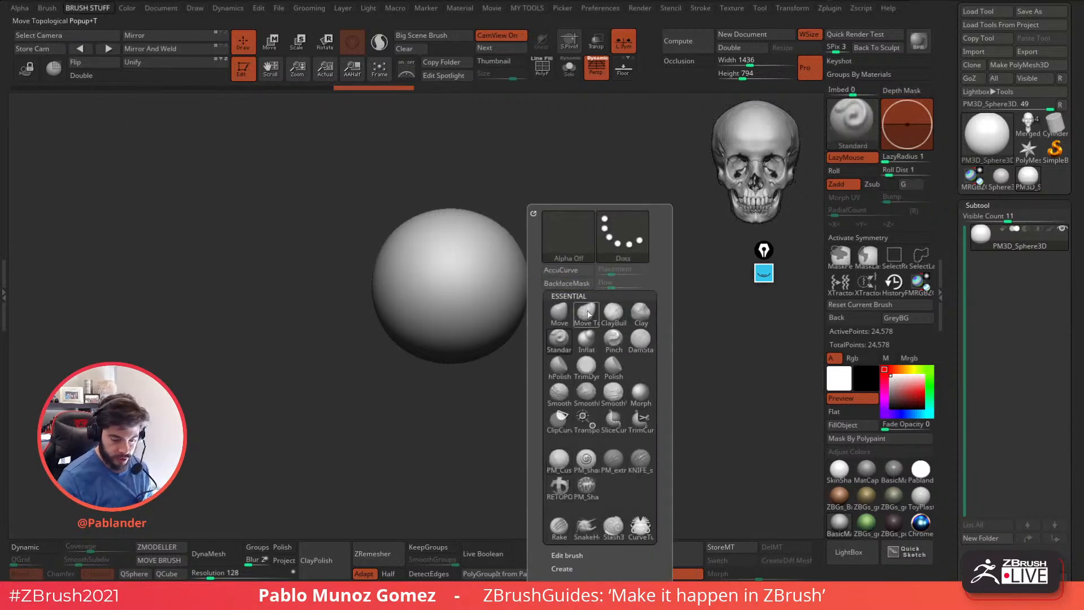
click(575, 244)
key(b)
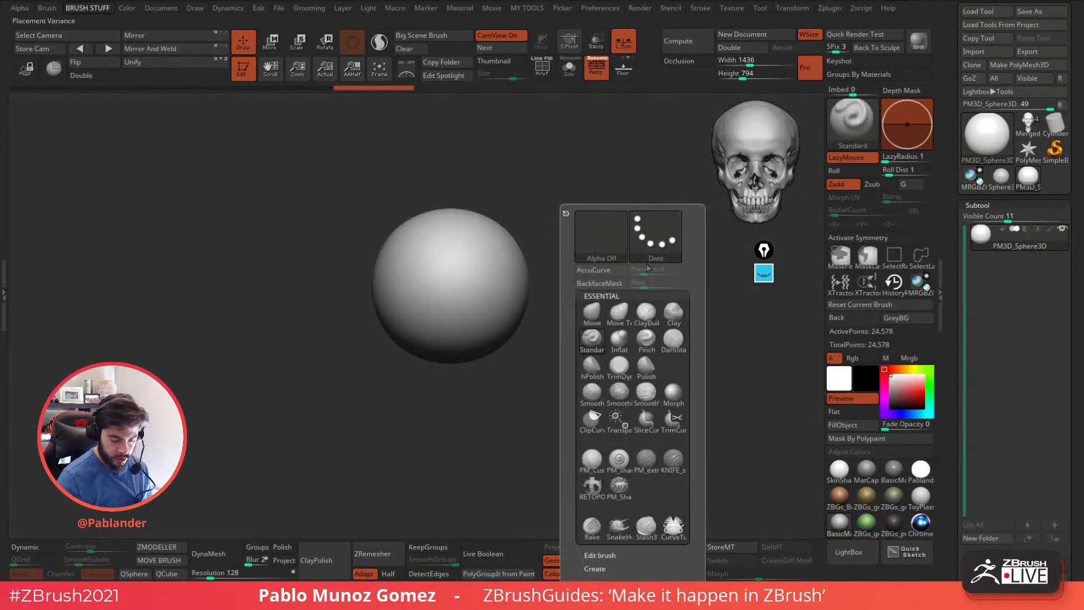
click(656, 236)
click(331, 246)
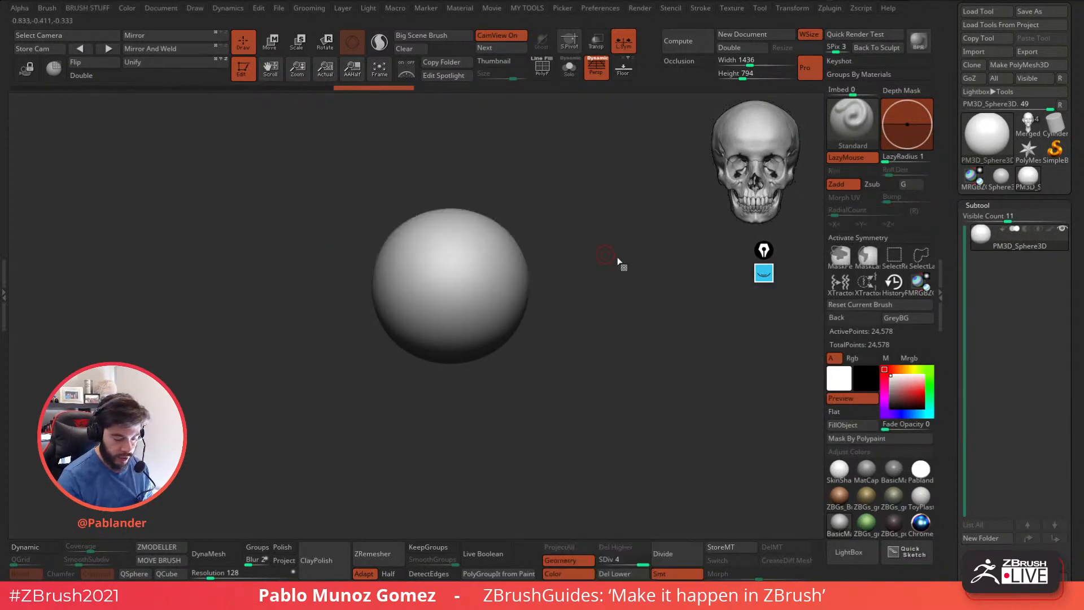
key(b)
click(570, 237)
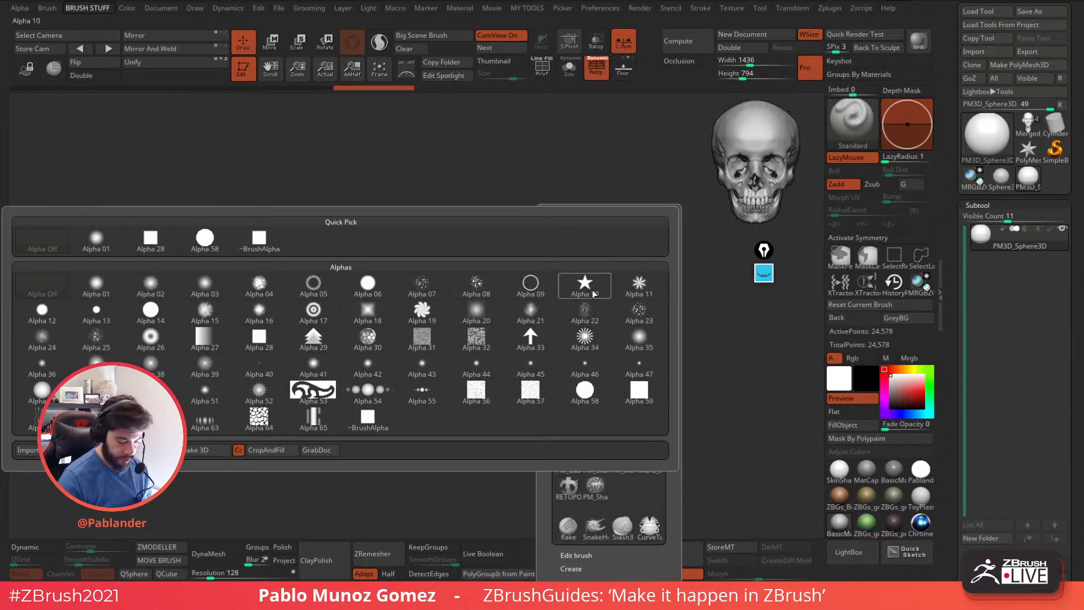
mouse_move(586, 292)
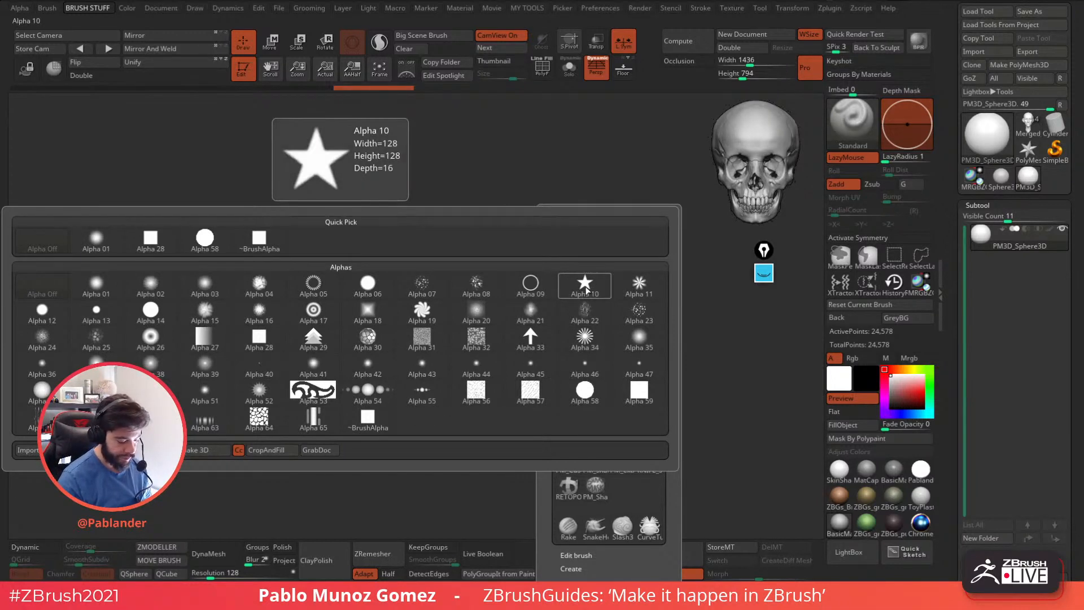
click(585, 287)
Undo a test star stamp and subdivide the sphere to level 6 for finer stamping.
alt+drag(543, 298, 563, 319)
drag(443, 288, 453, 373)
key(ctrl+z)
click(671, 560)
click(671, 559)
key(grave)
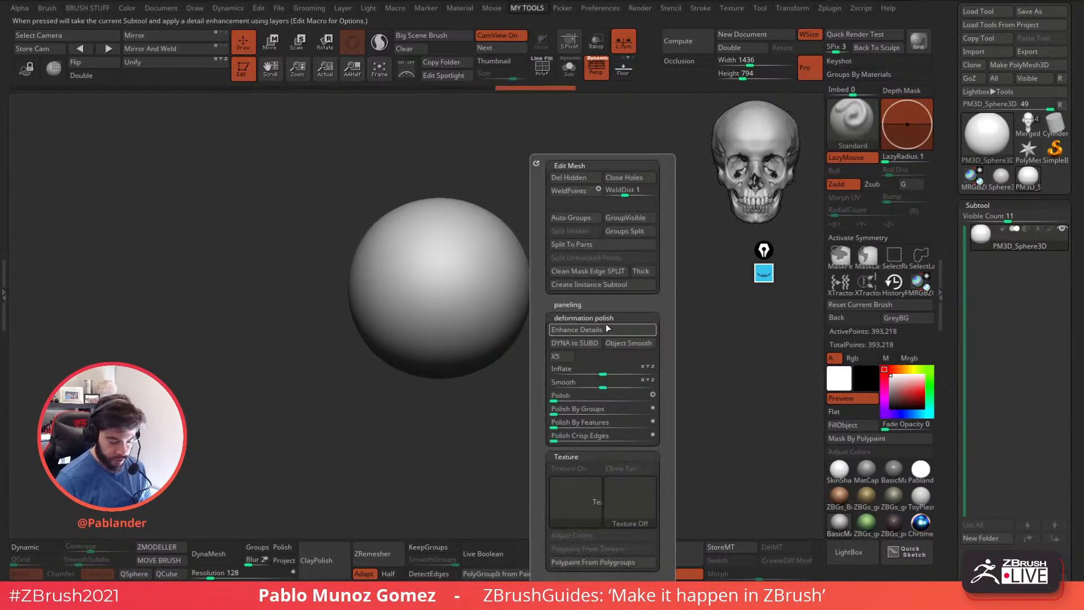
key(space)
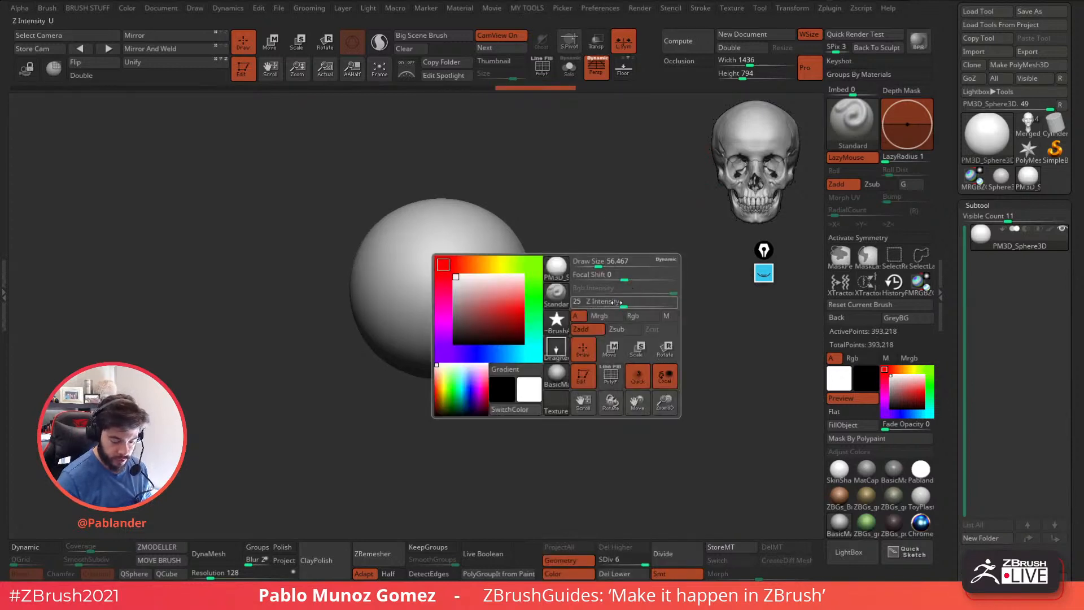
Try star stamps of different sizes and rotations on the front of the sphere, undoing each one.
drag(449, 275, 511, 339)
key(ctrl+z)
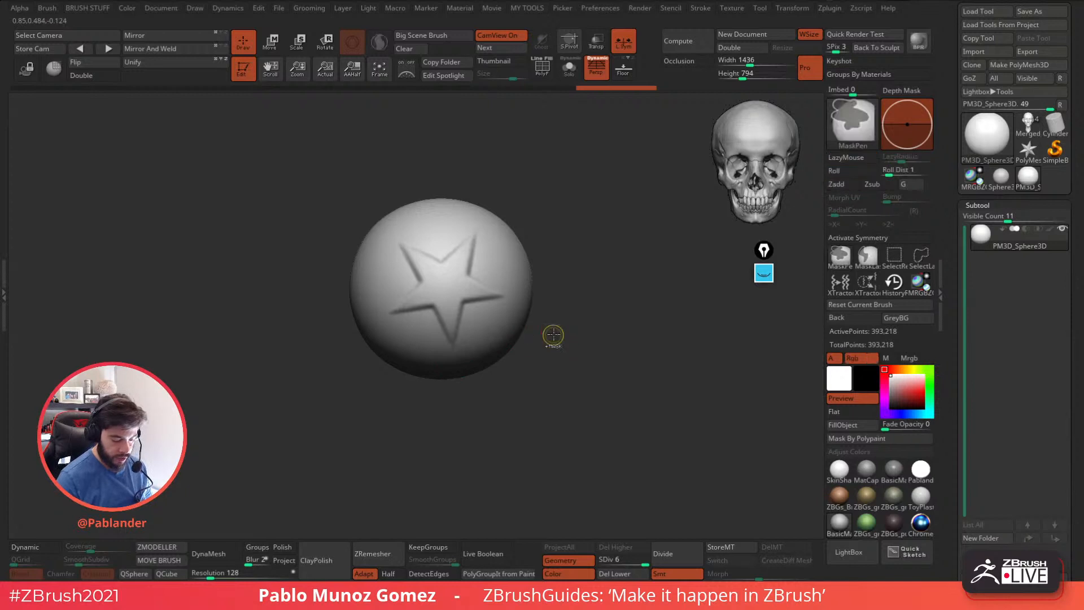
key(ctrl+z)
drag(448, 282, 481, 431)
key(ctrl+z)
drag(446, 289, 463, 415)
key(ctrl+z)
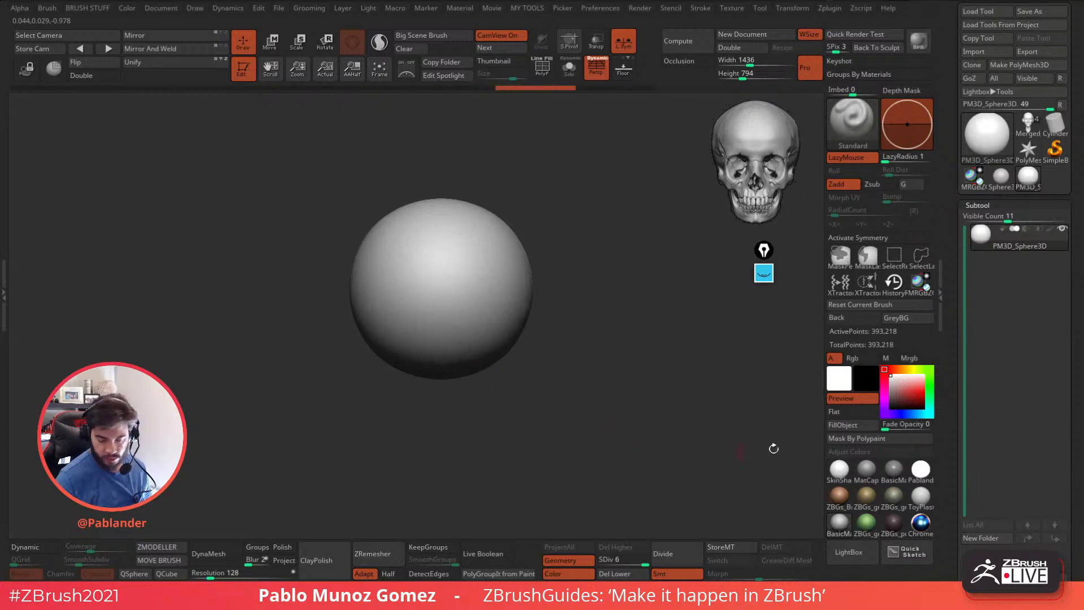
Mask everything except the front section of the sphere and fill that section with red polypaint.
click(924, 390)
alt+drag(609, 282, 606, 192)
shift+drag(604, 337, 598, 387)
mouse_move(313, 384)
ctrl+shift+mouse_down()
mouse_move(544, 241)
mouse_move(541, 264)
ctrl+shift+mouse_up()
key(ctrl+z)
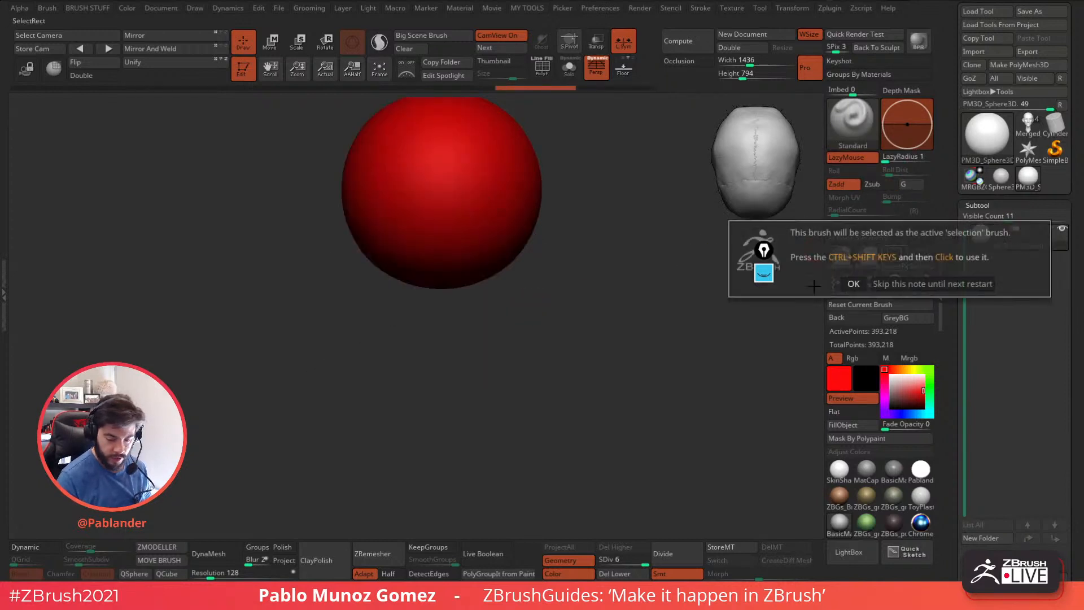
ctrl+drag(248, 415, 595, 233)
ctrl+click(615, 371)
click(873, 424)
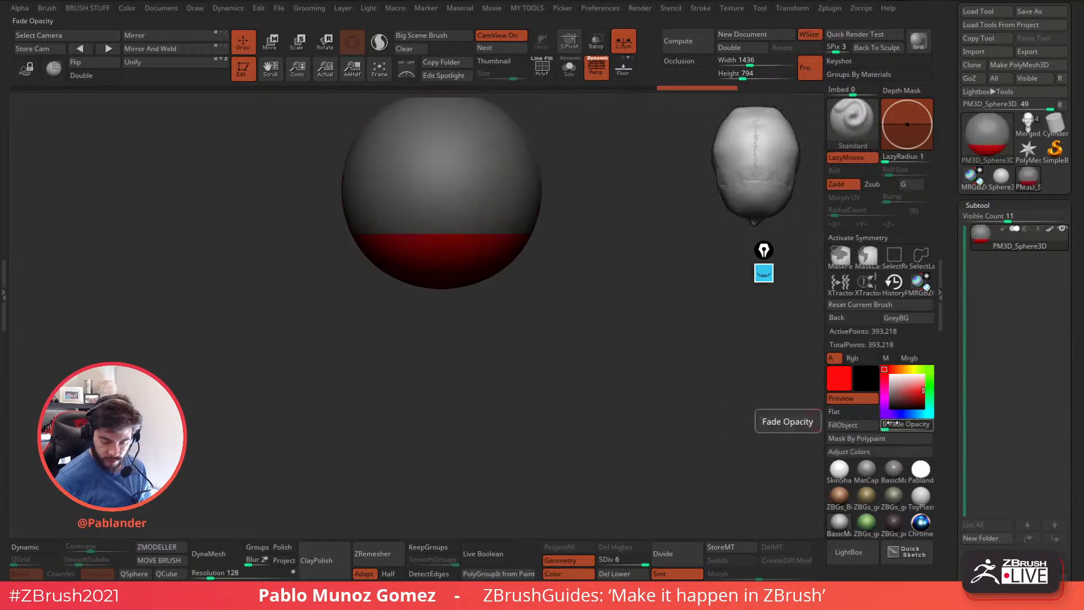
Pick blue, turn on X symmetry and mask off matching sections on both sides of the sphere.
click(903, 414)
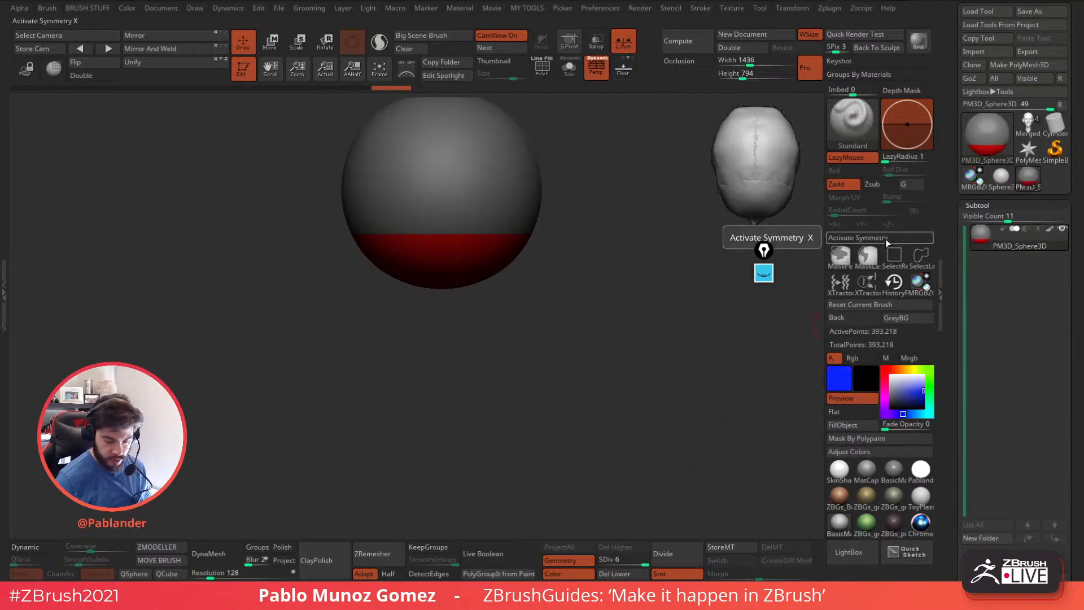
drag(690, 308, 643, 375)
key(x)
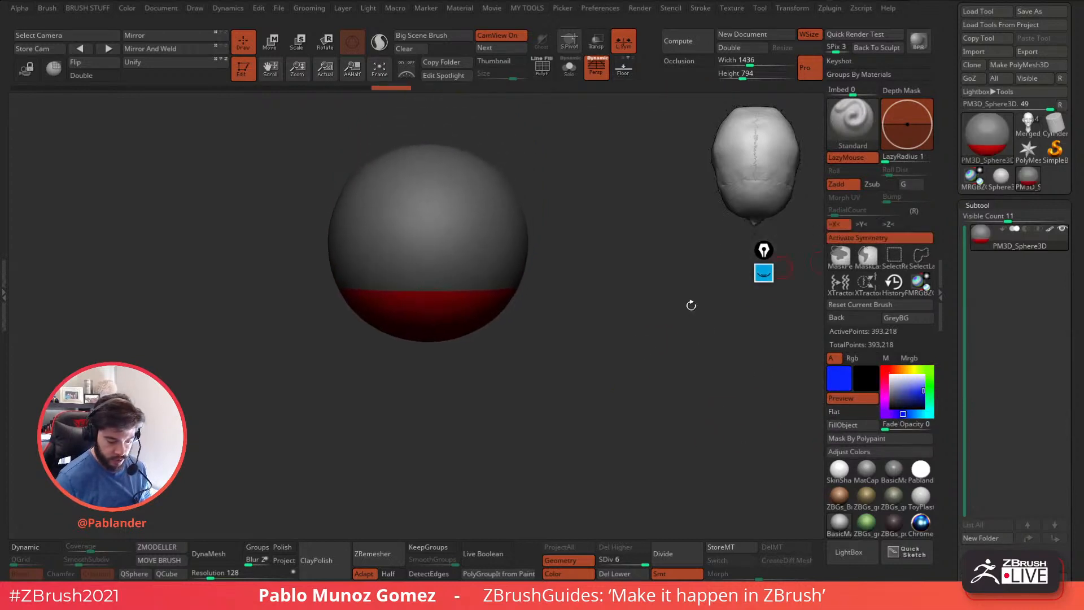
ctrl+click(600, 315)
ctrl+drag(612, 153, 499, 362)
ctrl+click(548, 397)
Invert the mask so only the two side sections are exposed, and fill them with blue polypaint.
click(845, 425)
key(ctrl+z)
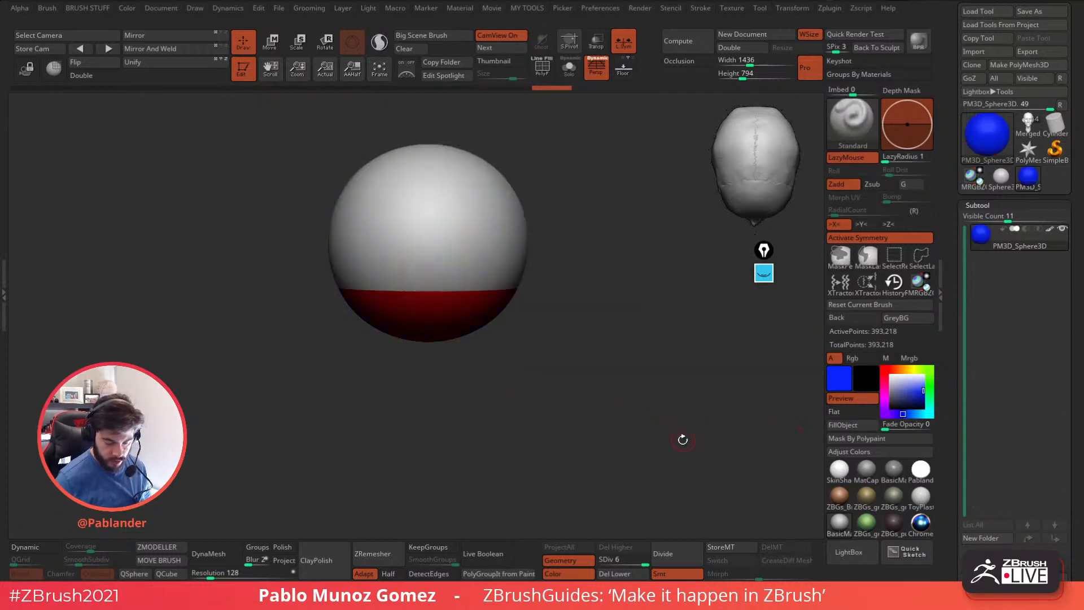
key(ctrl+z)
ctrl+click(684, 441)
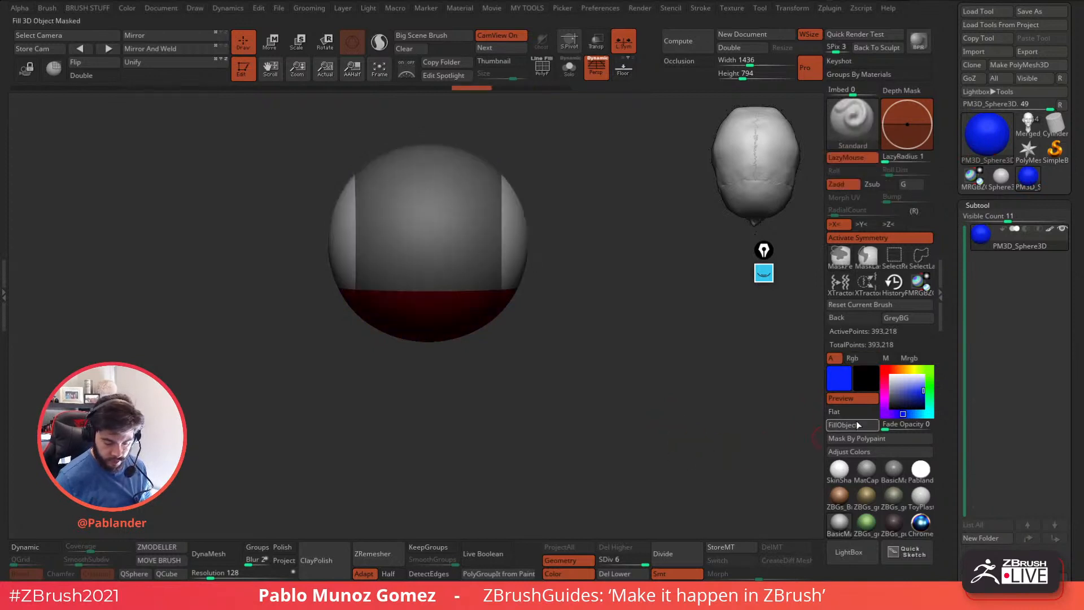
click(858, 424)
shift+drag(663, 429, 653, 353)
mouse_move(610, 392)
mouse_down()
mouse_move(610, 315)
mouse_move(580, 373)
mouse_up()
drag(560, 354, 546, 276)
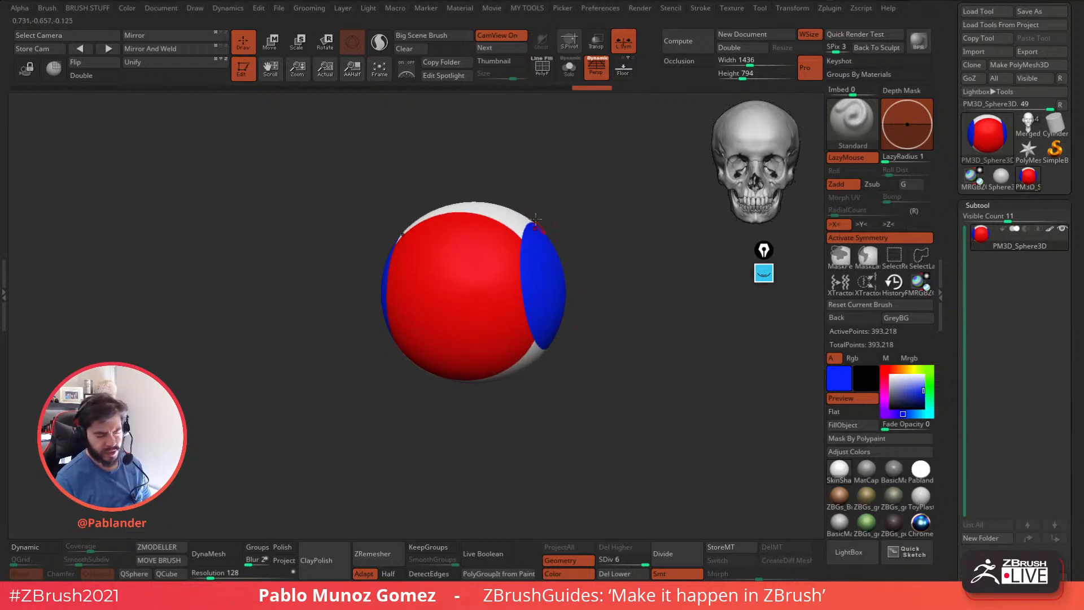
Turn off symmetry and stamp a single large star across the sphere's red front.
shift+drag(585, 326, 600, 325)
drag(443, 309, 458, 425)
key(ctrl+z)
click(847, 254)
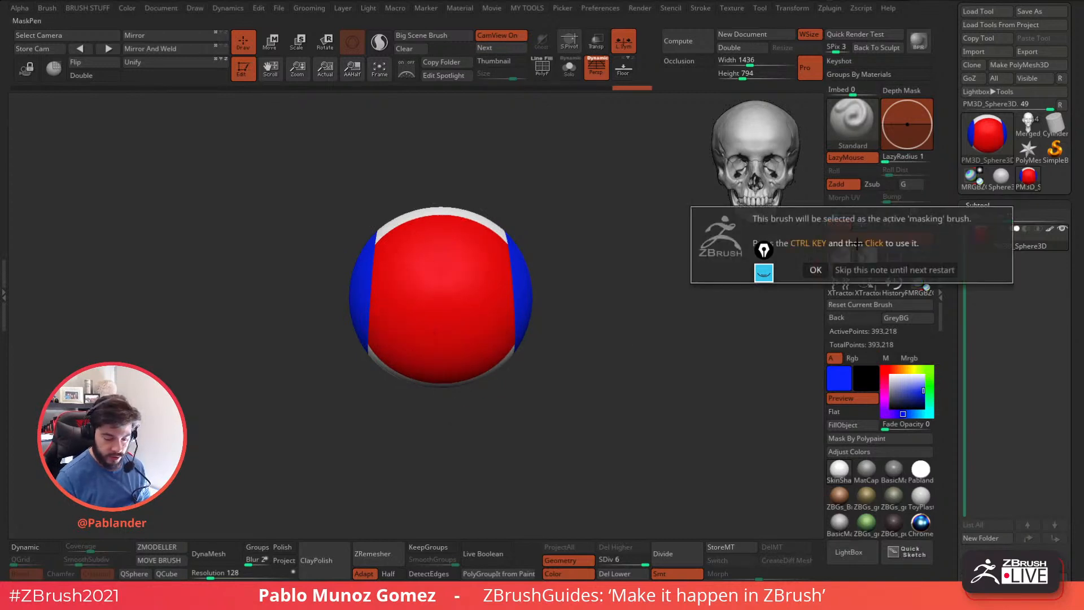
click(883, 236)
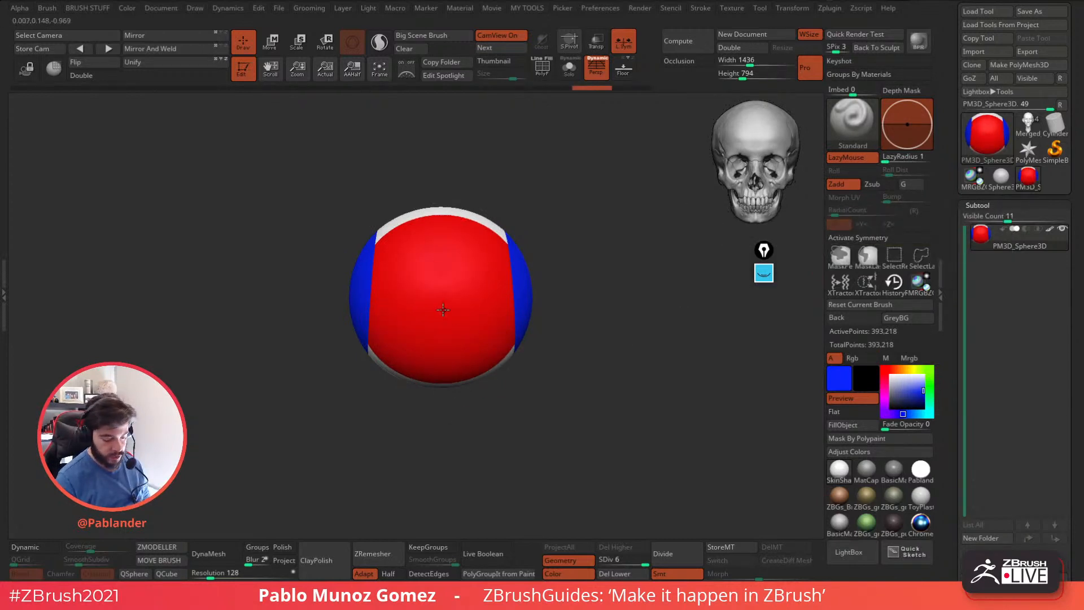
drag(451, 302, 587, 226)
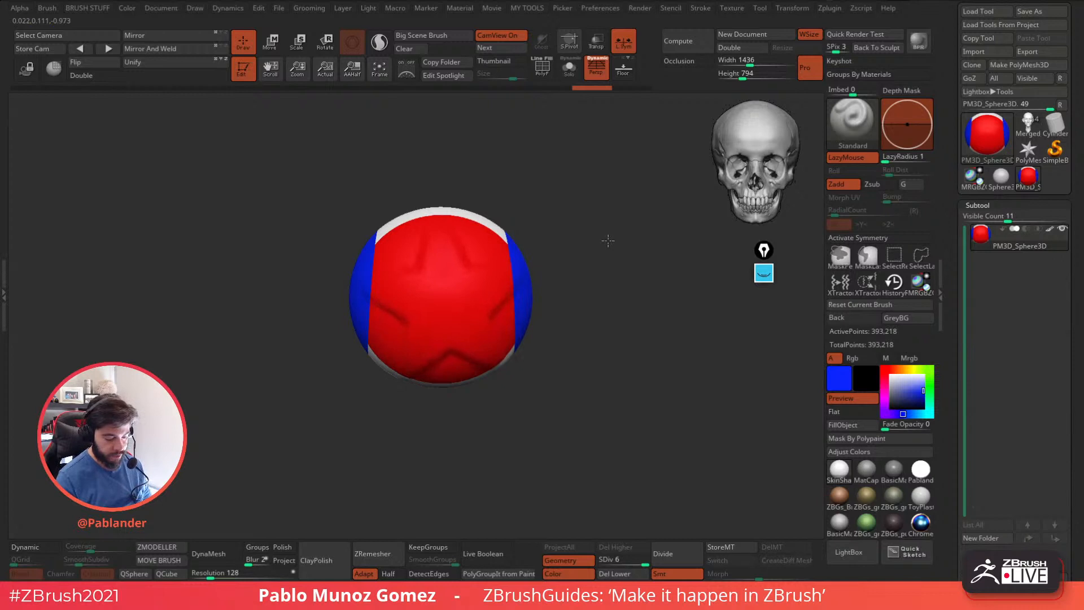
Apply the BasicMaterial, hide the sphere's polypaint and set the active colour to white.
click(840, 523)
click(1050, 230)
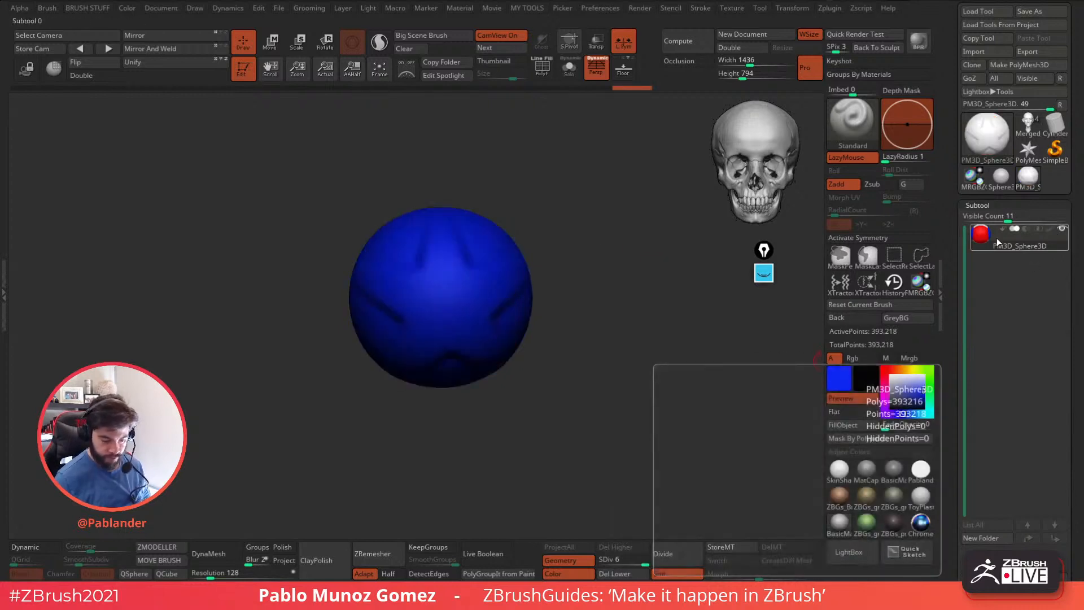
alt+drag(581, 339, 607, 344)
click(891, 376)
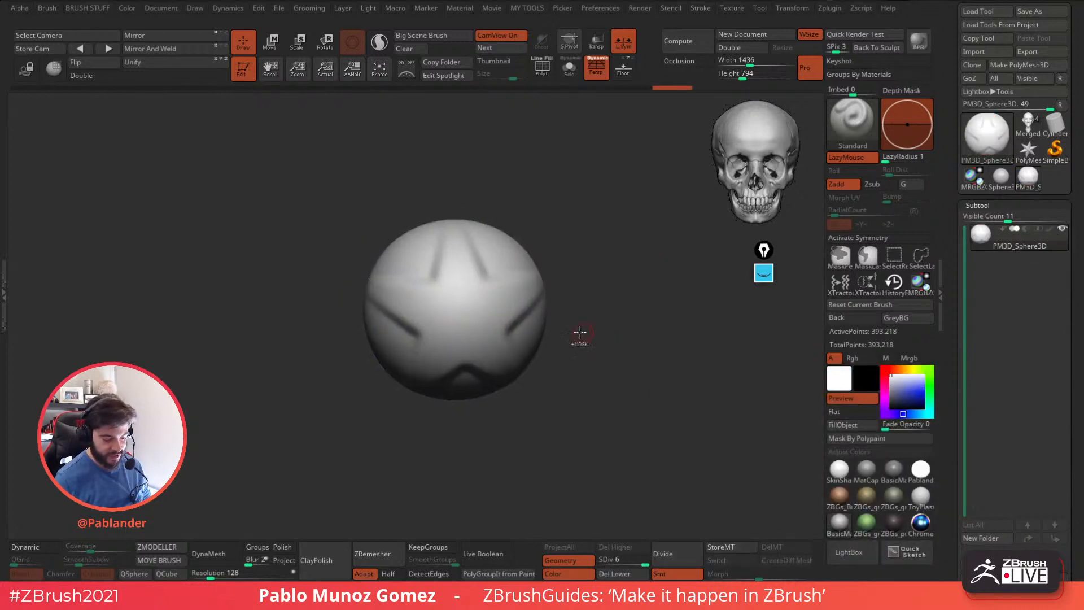
Subdivide the polypainted sphere to level 7 and stamp a large star on its front with Z Intensity 36 and Focal Shift -53.
click(668, 551)
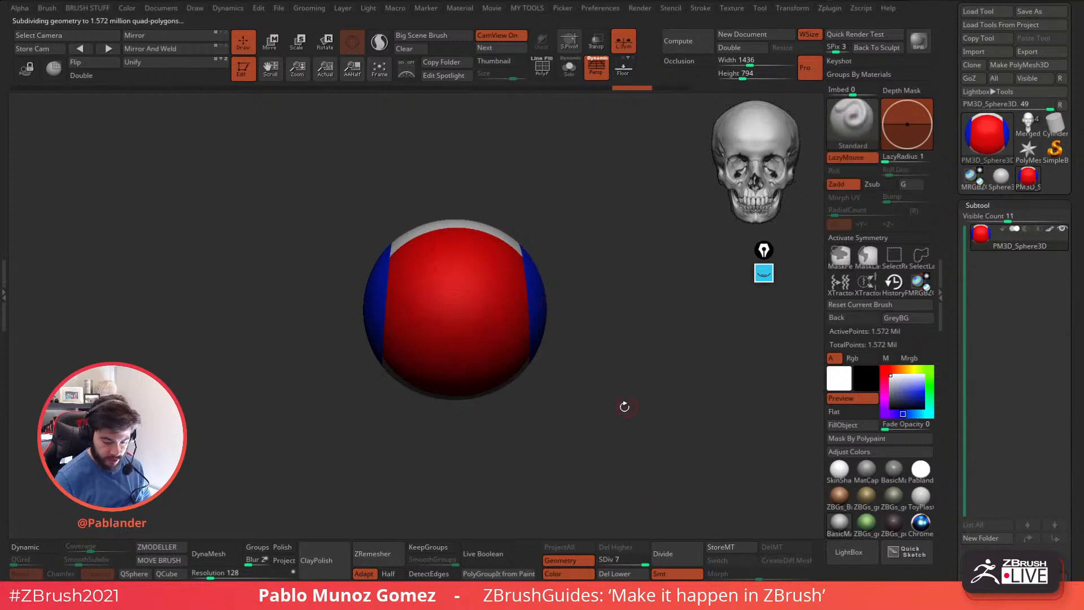
key(space)
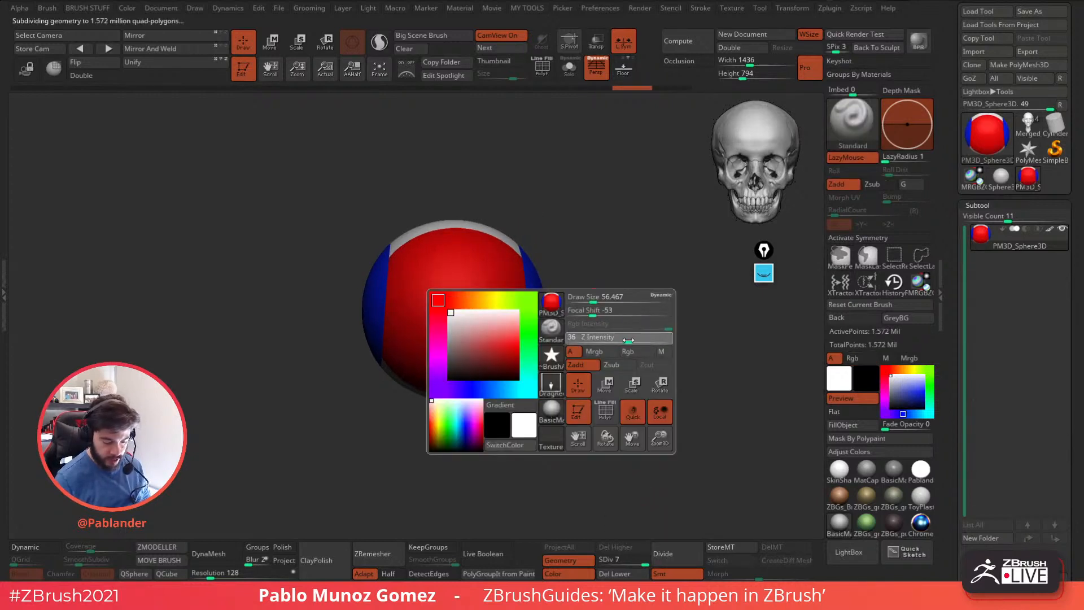
drag(456, 312, 534, 406)
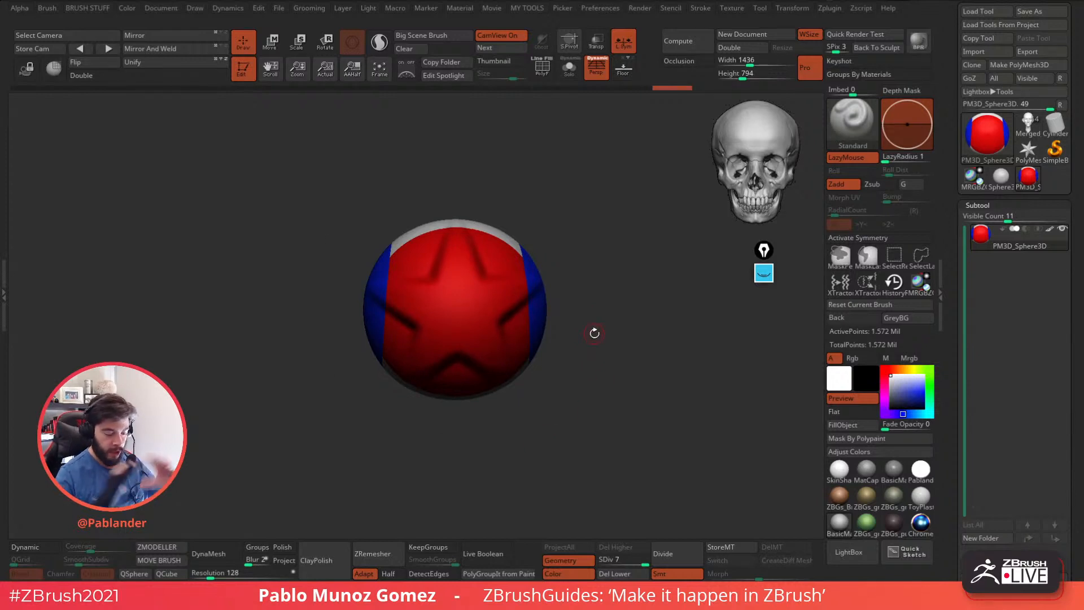
drag(651, 371, 503, 322)
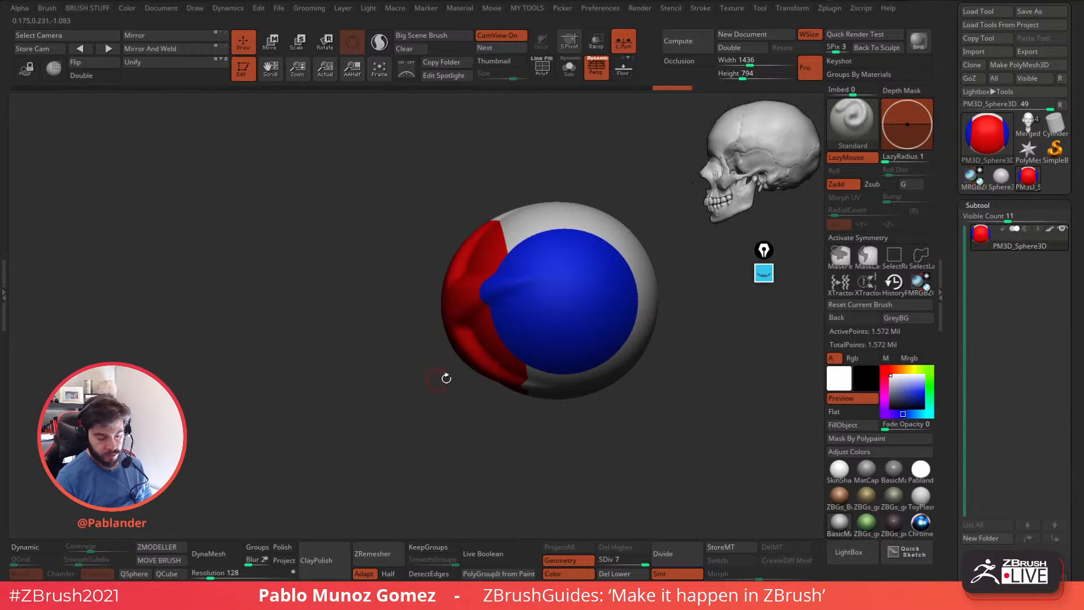
drag(563, 423, 547, 430)
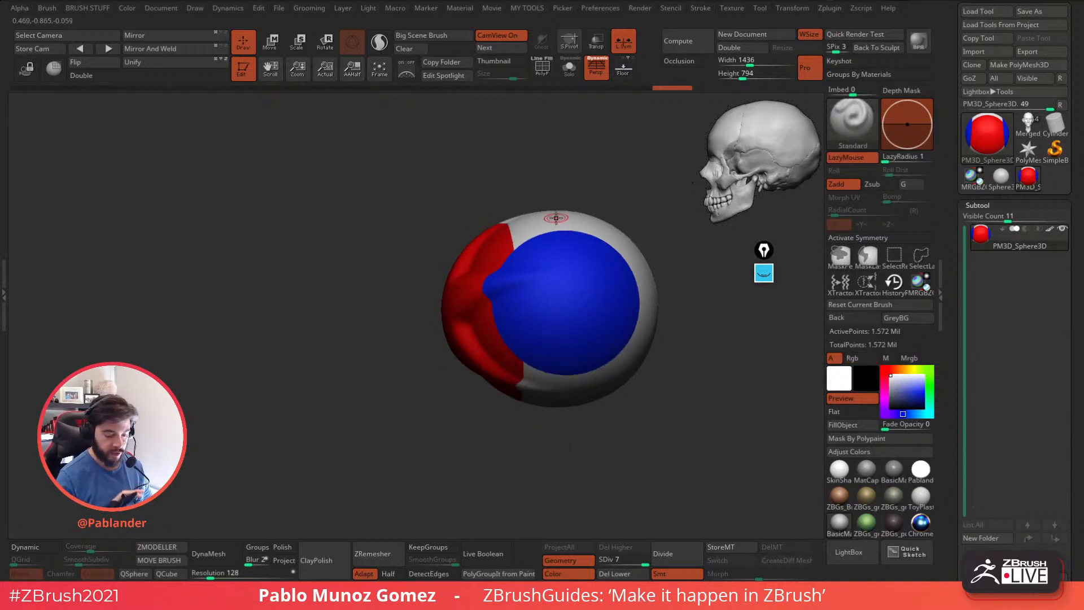
alt+drag(638, 399, 576, 397)
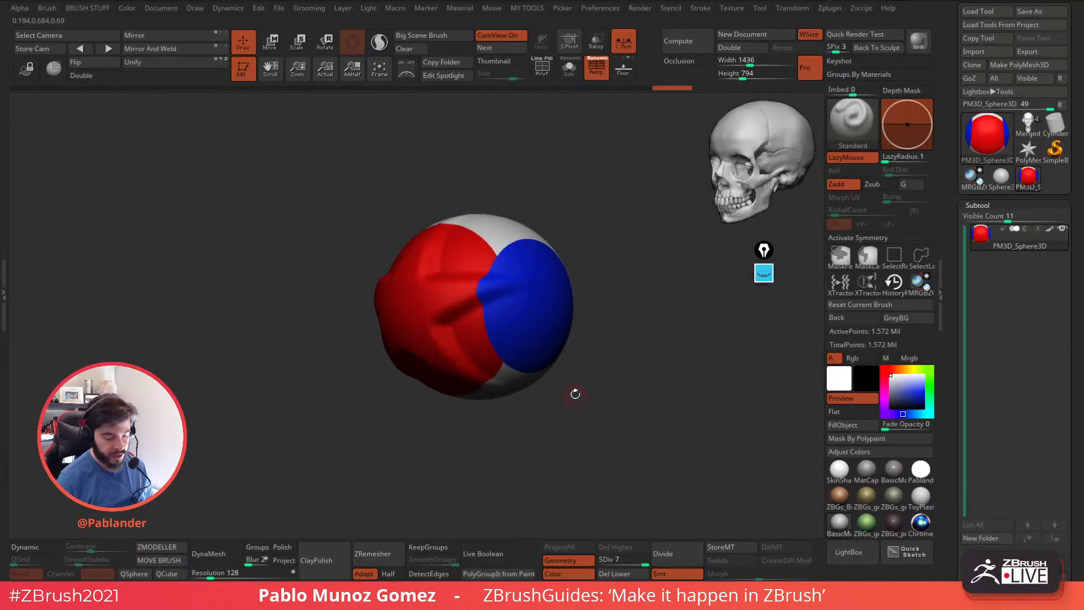
key(ctrl+z)
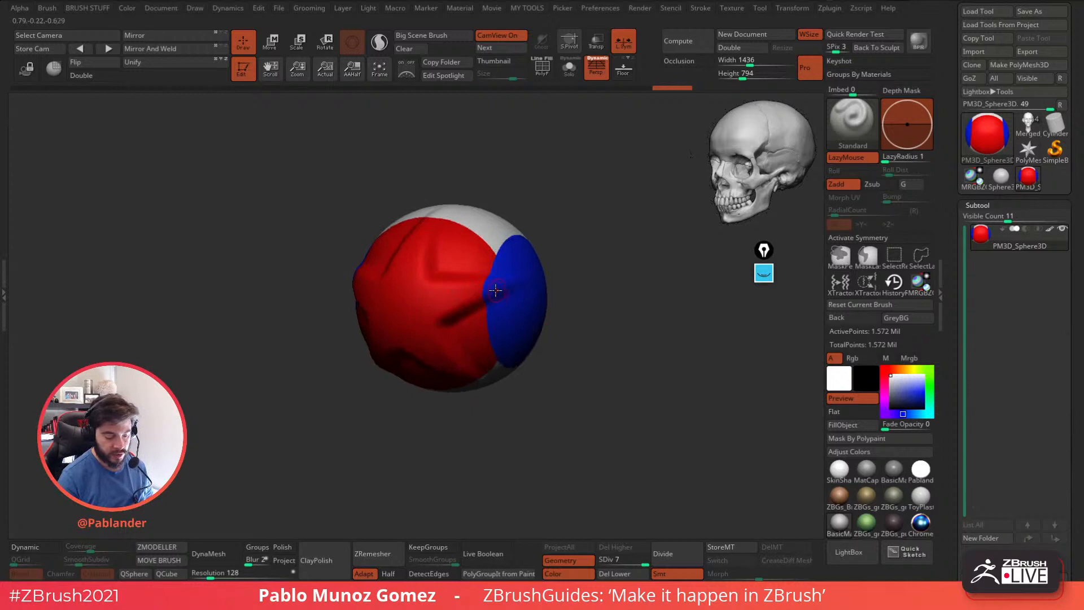
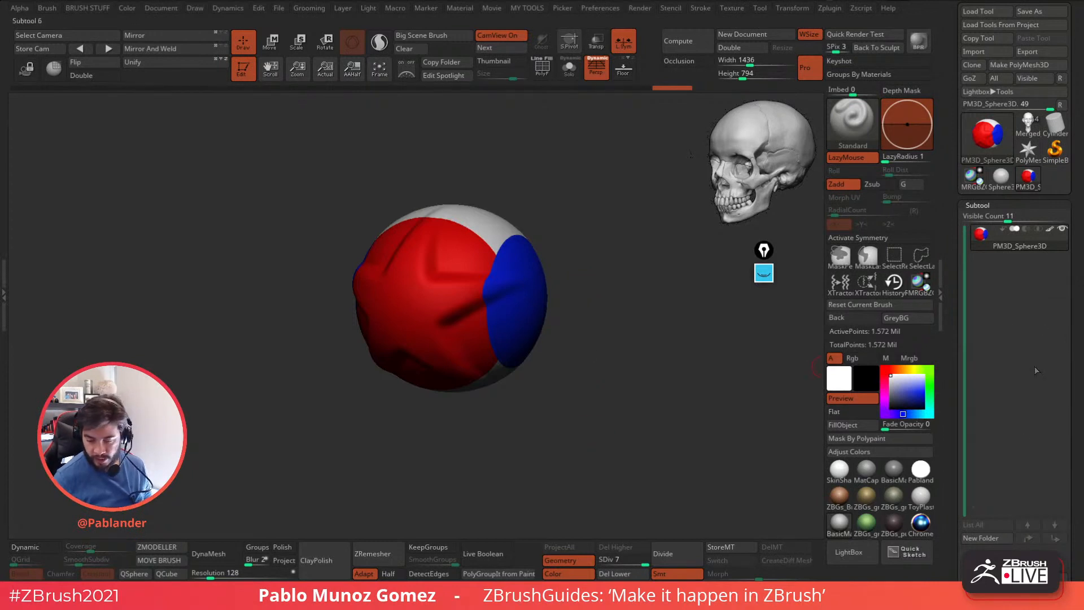
Revert the sphere to its plain state without the sculpted strokes and polypaint, and divide it to subdivision level 7.
click(1050, 230)
drag(666, 356, 630, 359)
key(ctrl+z)
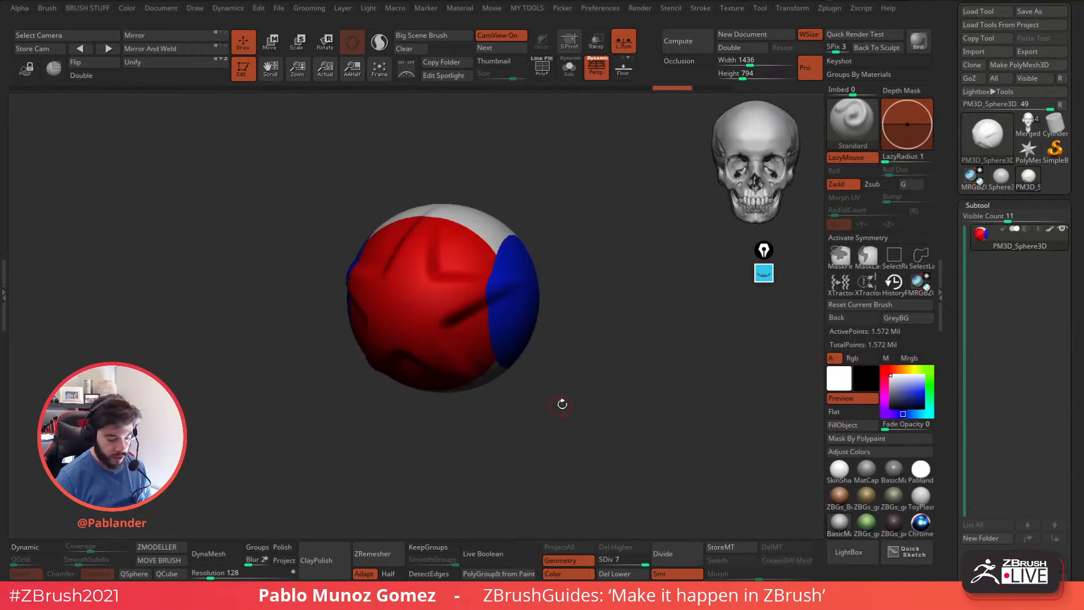
key(shift+d)
click(1050, 230)
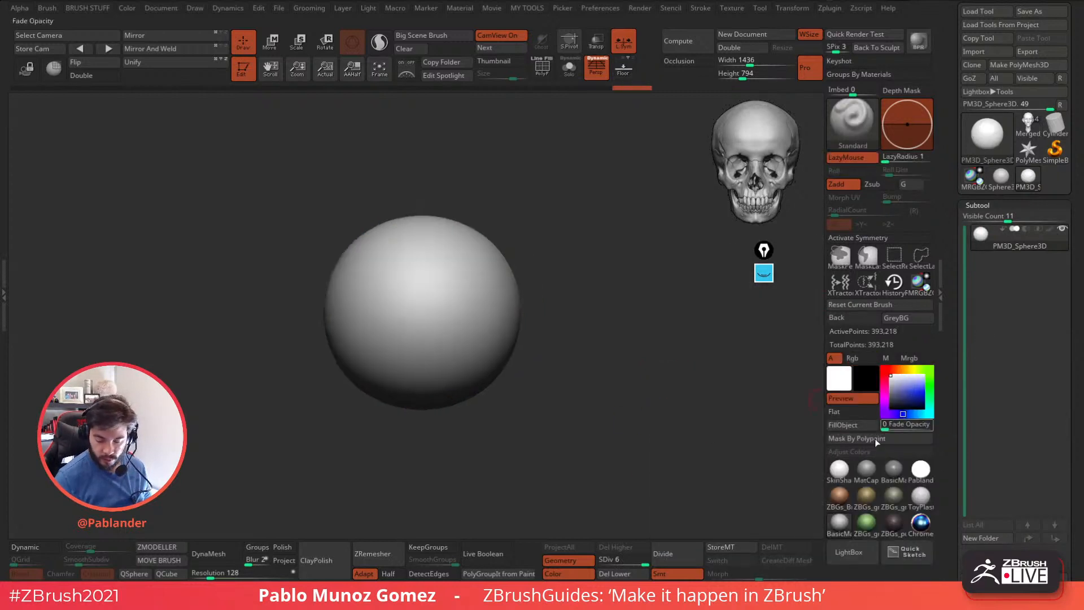
click(673, 551)
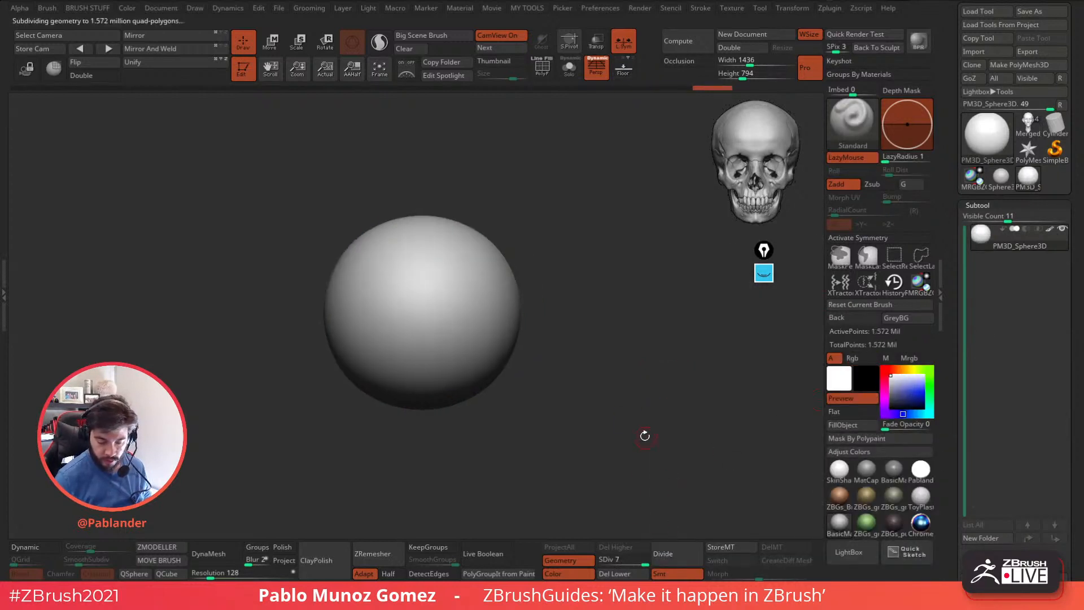
drag(614, 394, 635, 368)
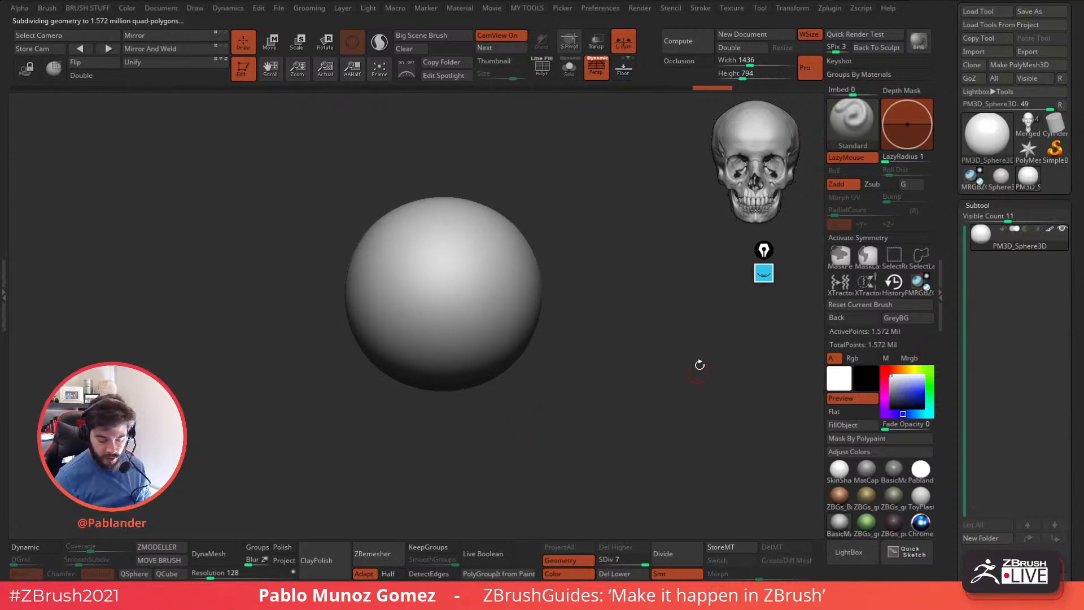
Lower the sphere to subdivision level 1 and display its polyframe.
drag(637, 560, 596, 558)
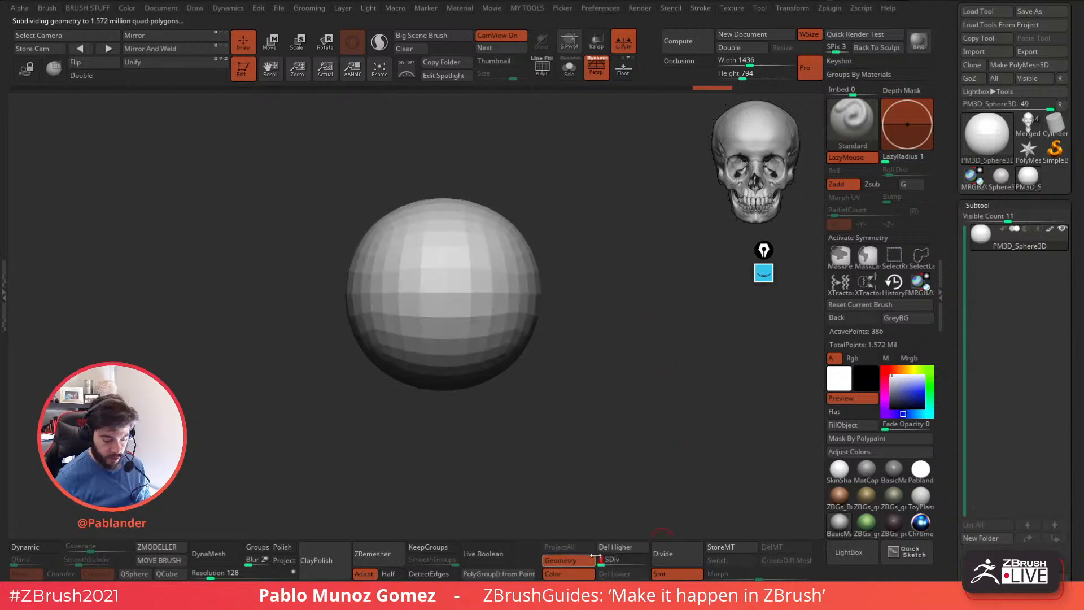
click(539, 72)
drag(588, 313, 610, 317)
Turn on double-sided display and try splitting the sphere into two polygroups, one for each half.
ctrl+shift+drag(347, 139, 497, 461)
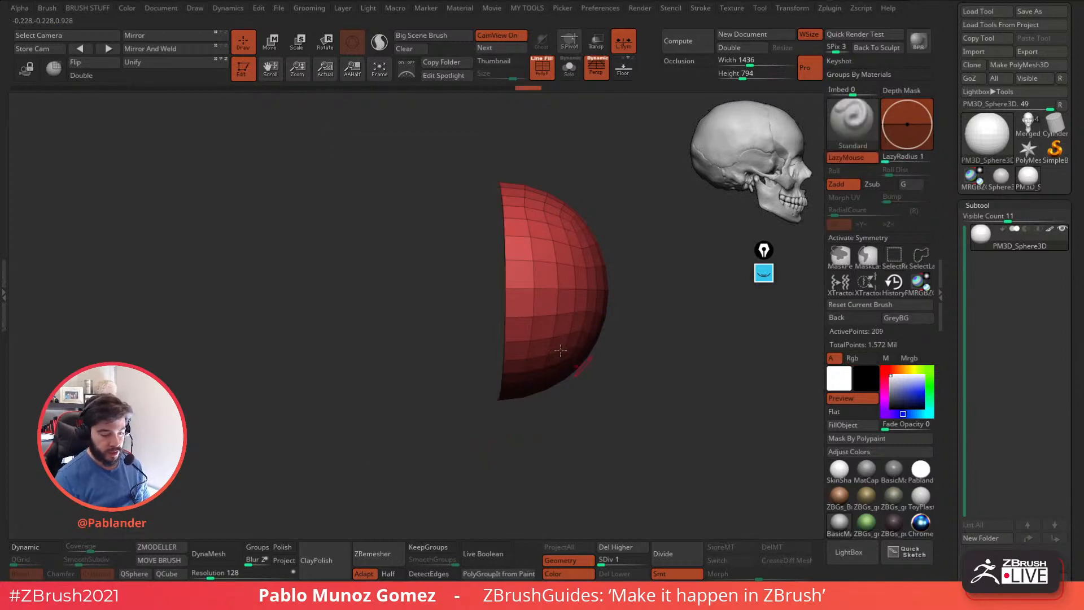
click(92, 77)
key(ctrl)
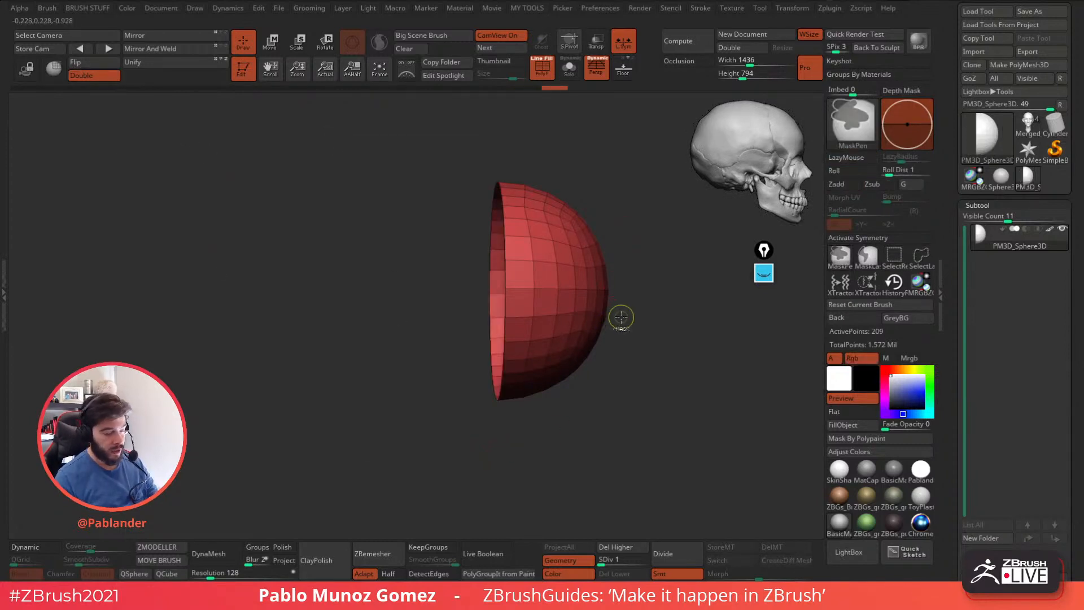
key(ctrl+w)
ctrl+shift+click(644, 339)
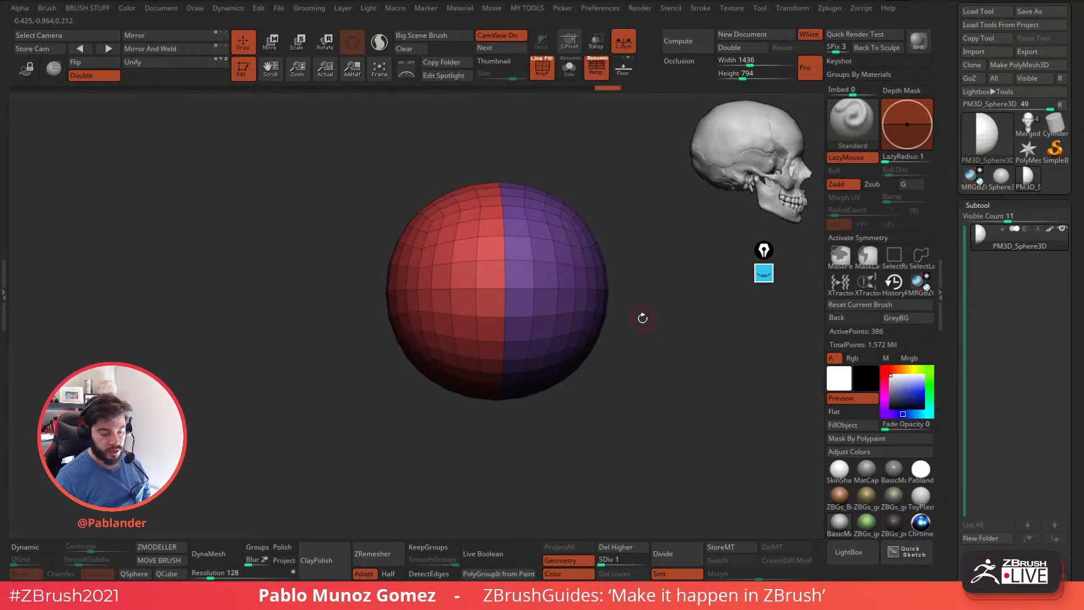
ctrl+shift+click(629, 356)
key(ctrl+m)
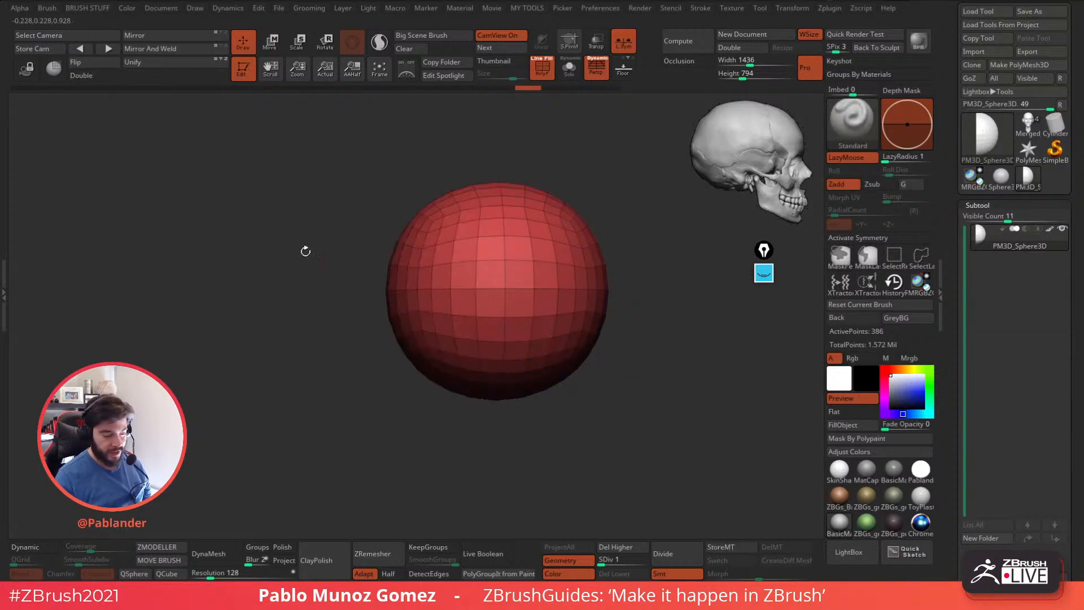
With perspective off, hide the sphere's back section, assign the visible part a new polygroup and reveal the whole mesh.
click(99, 79)
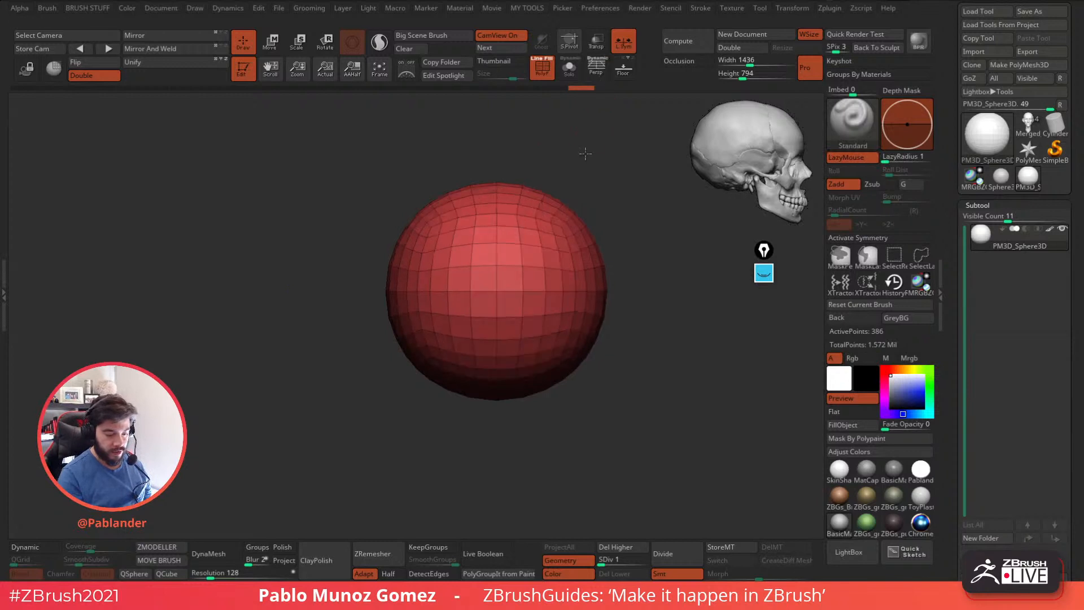
mouse_move(352, 152)
ctrl+shift+mouse_down()
mouse_move(412, 398)
mouse_move(449, 439)
mouse_move(503, 450)
ctrl+shift+mouse_up()
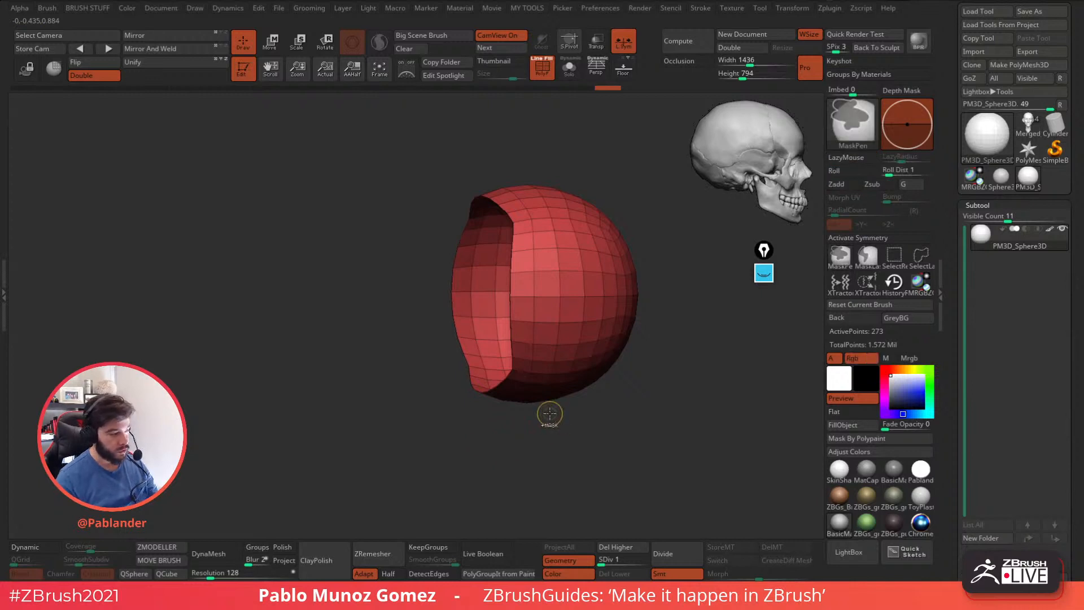
key(ctrl+w)
ctrl+shift+click(582, 446)
drag(603, 443, 576, 438)
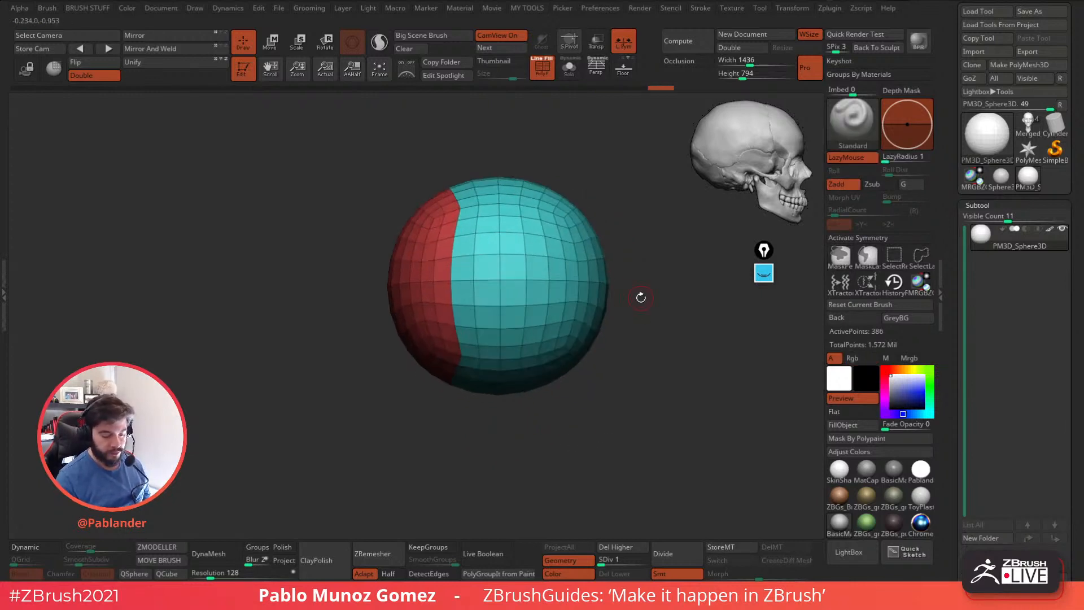
mouse_move(598, 363)
mouse_down()
mouse_move(622, 367)
mouse_move(581, 373)
mouse_up()
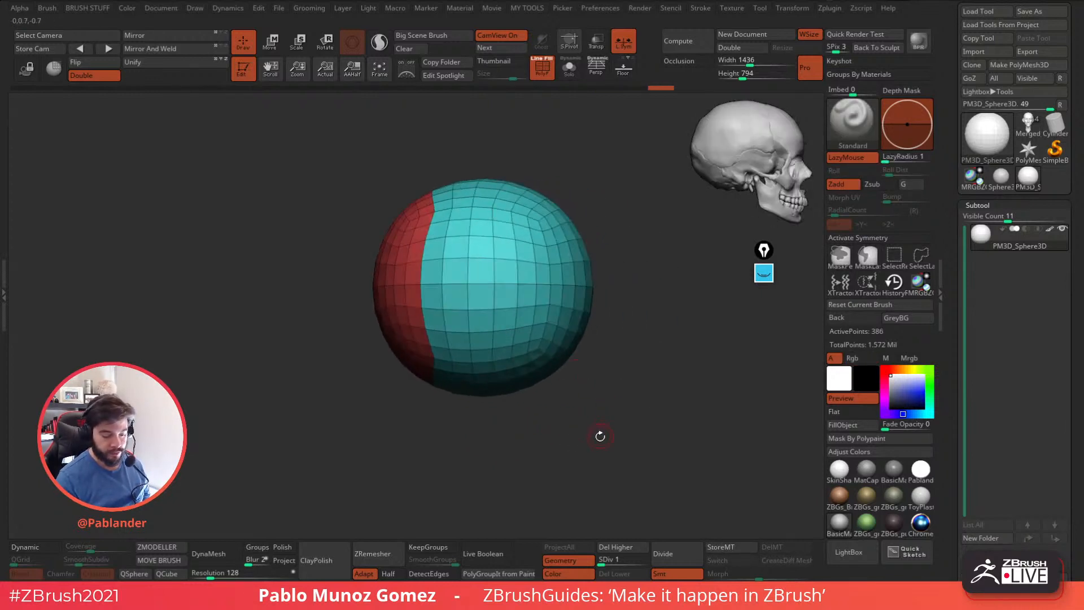
alt+drag(600, 436, 617, 426)
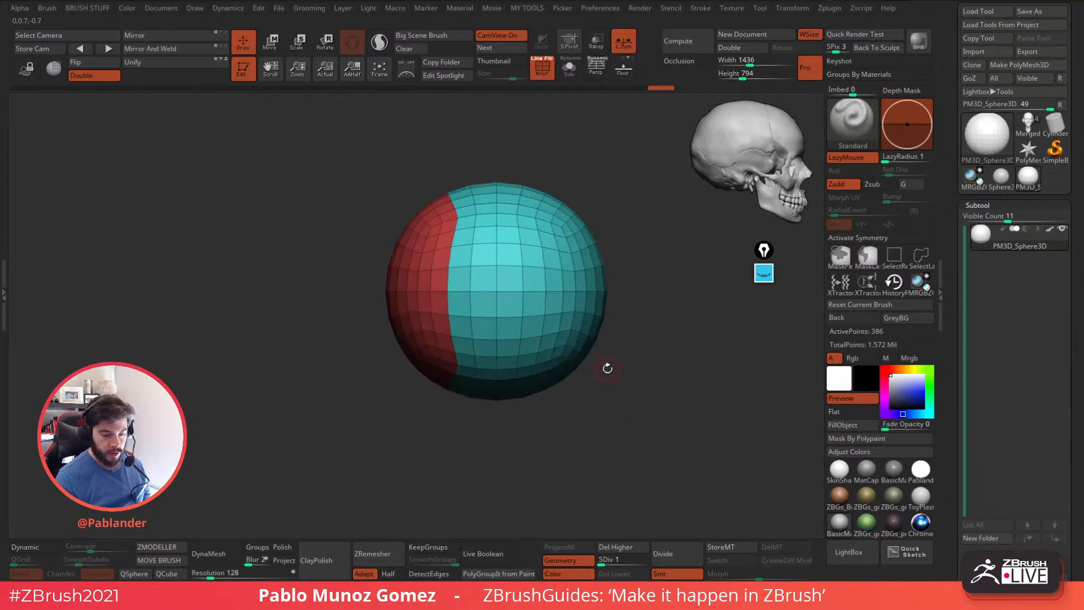
Unwrap the low-resolution sphere with UV Master, using its two polygroups as UV islands.
click(829, 8)
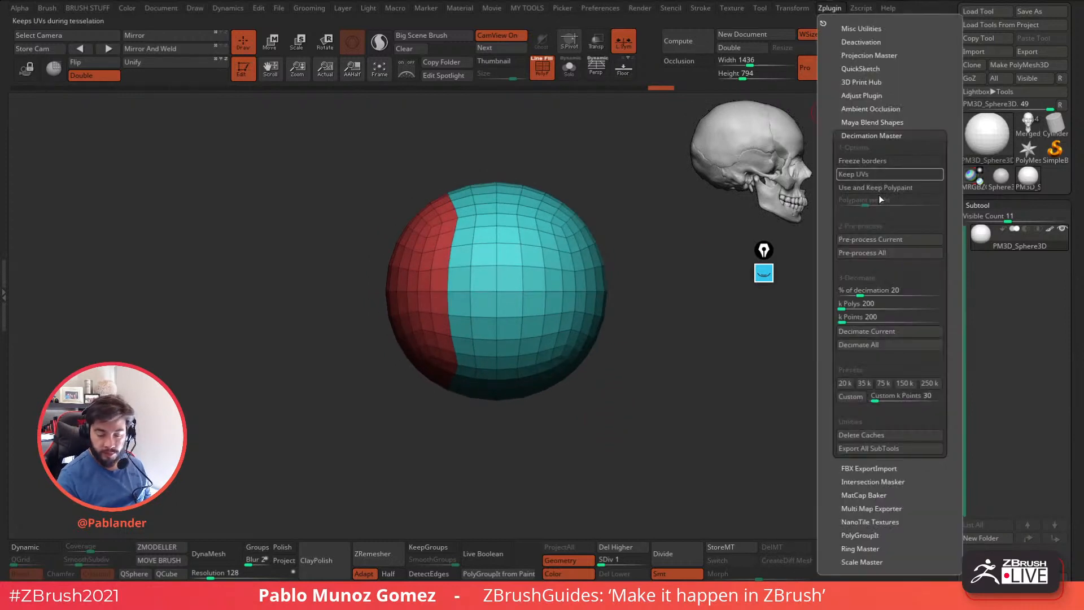
drag(891, 519, 891, 473)
drag(898, 558, 901, 449)
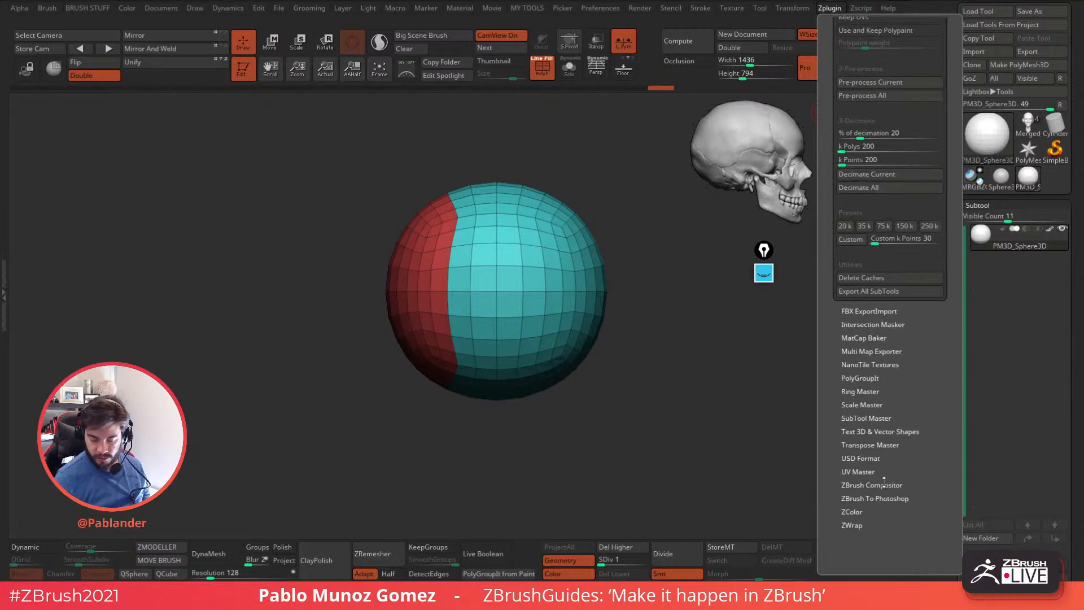
click(885, 471)
click(870, 506)
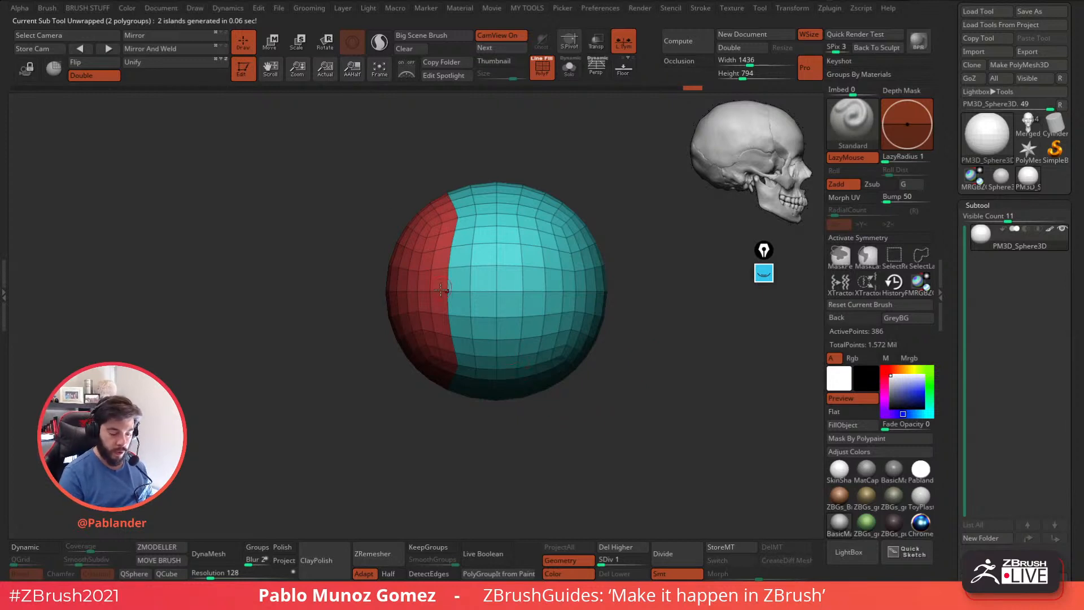
Check the sphere at a higher subdivision level and return to level 1.
drag(647, 404, 607, 400)
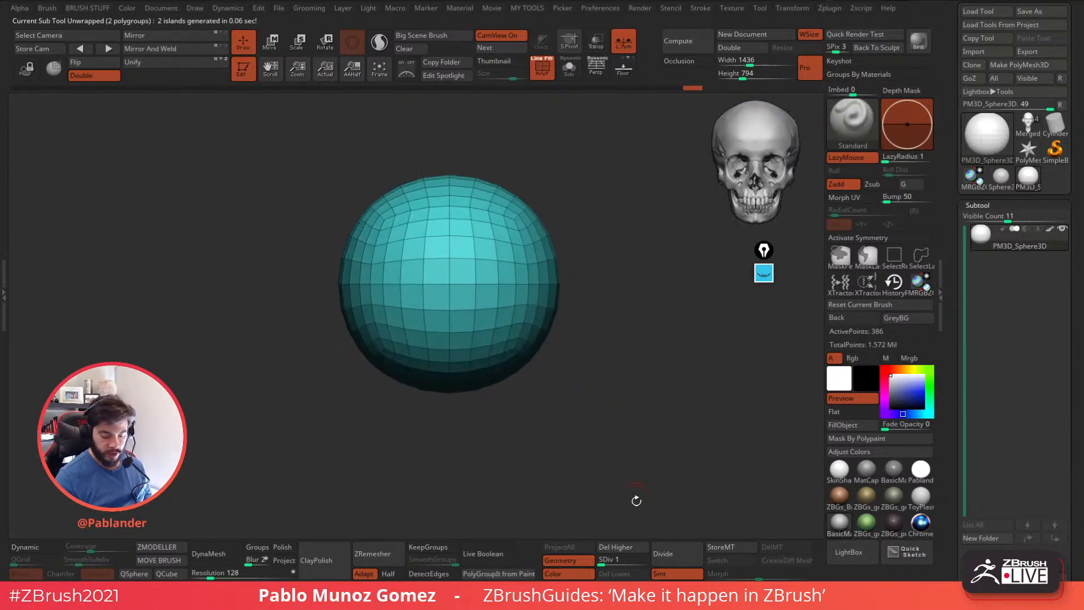
click(644, 561)
click(602, 561)
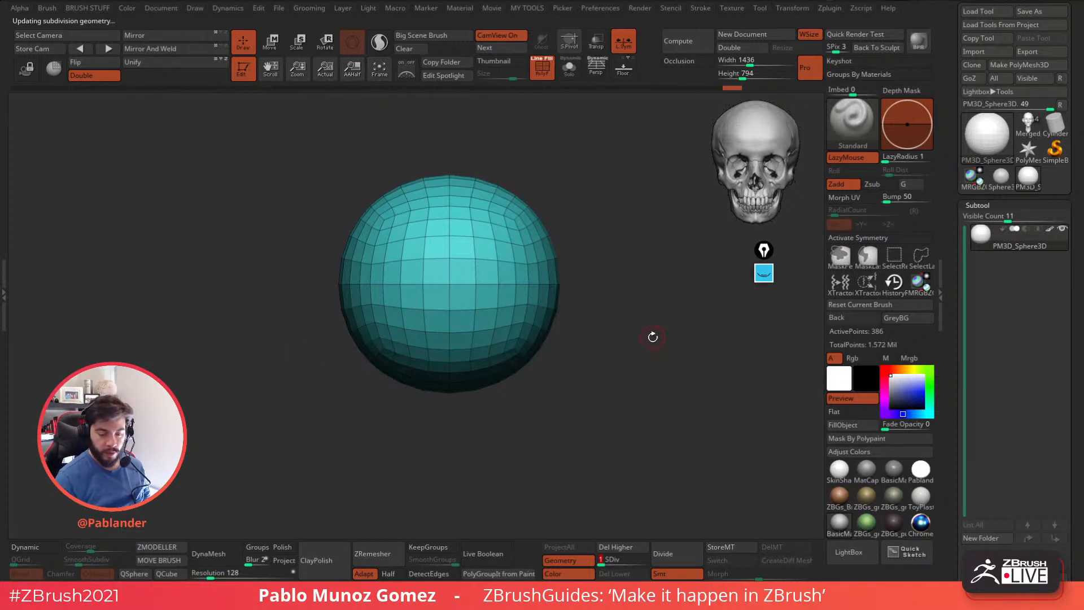
alt+drag(653, 336, 650, 341)
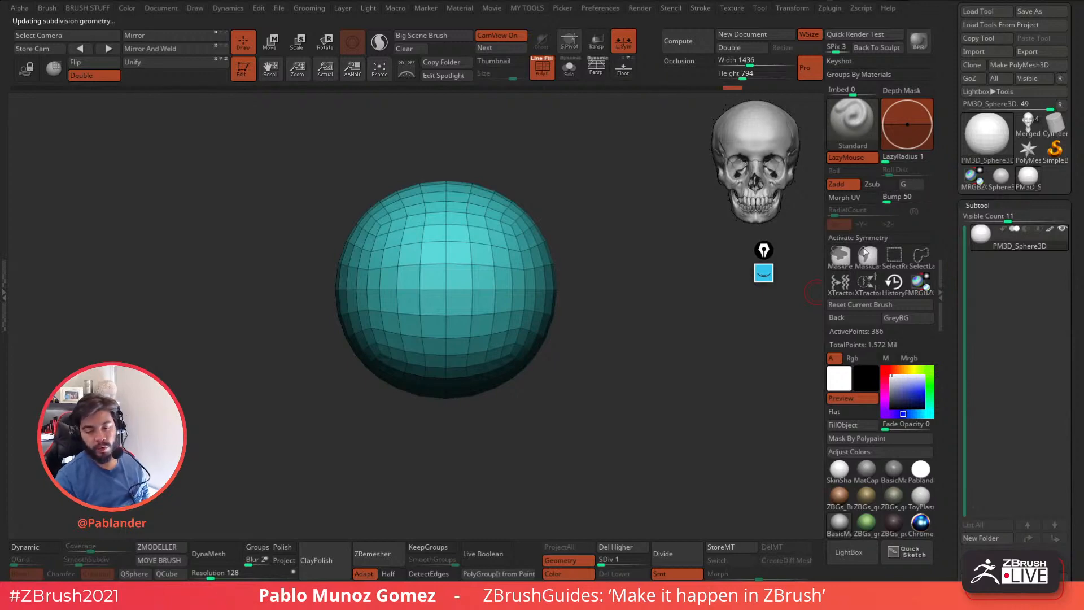
Preview the sphere's flattened UV islands with Morph UV and return to the 3D shape.
drag(949, 338, 940, 139)
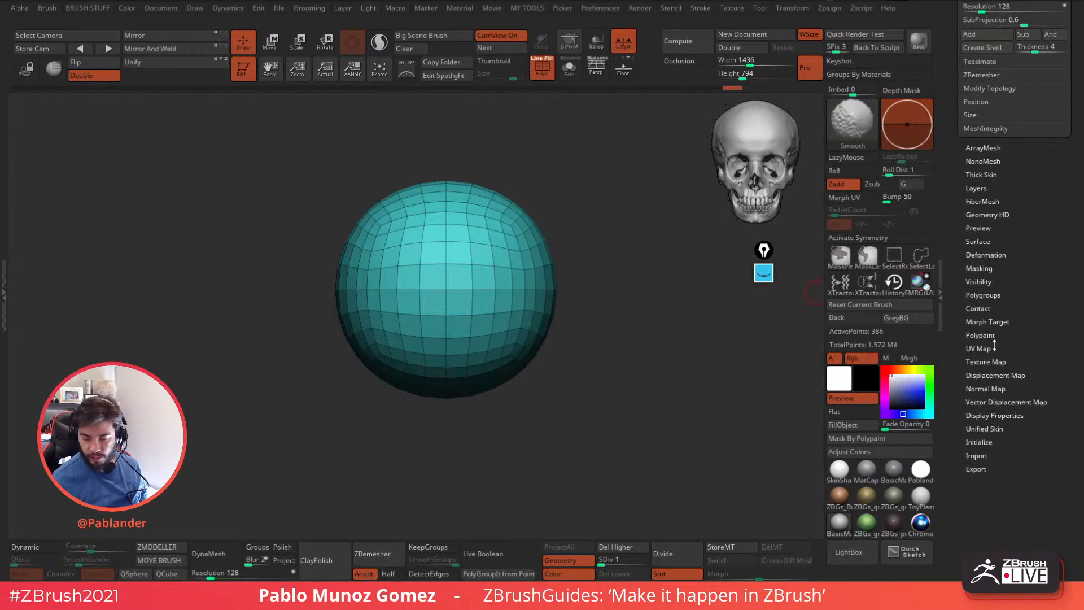
click(983, 348)
drag(1010, 329, 1010, 265)
scroll(997, 270, down, 2)
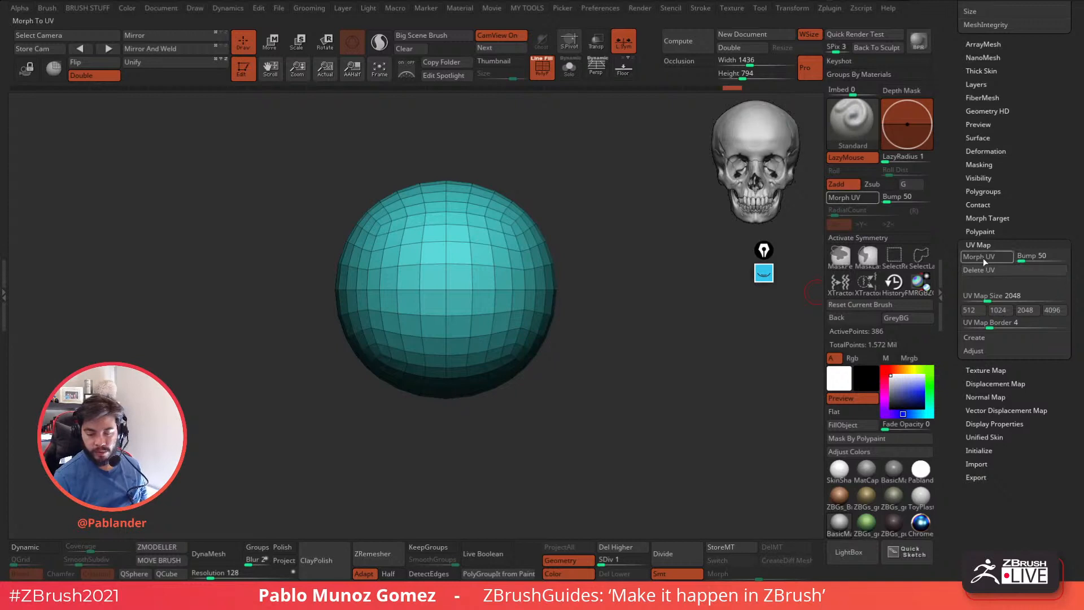
alt+drag(613, 421, 635, 363)
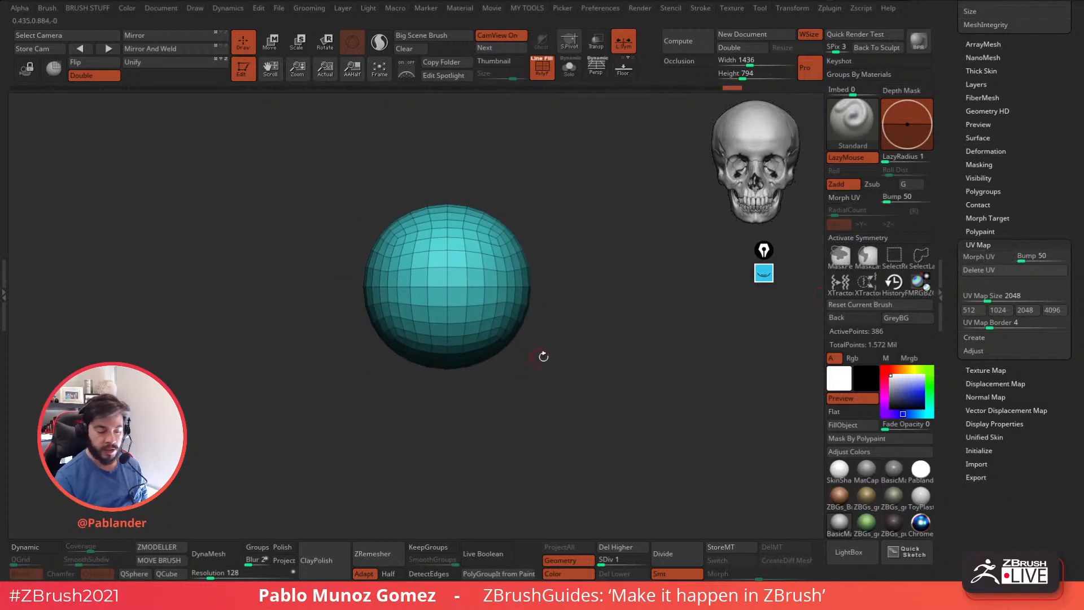
click(993, 256)
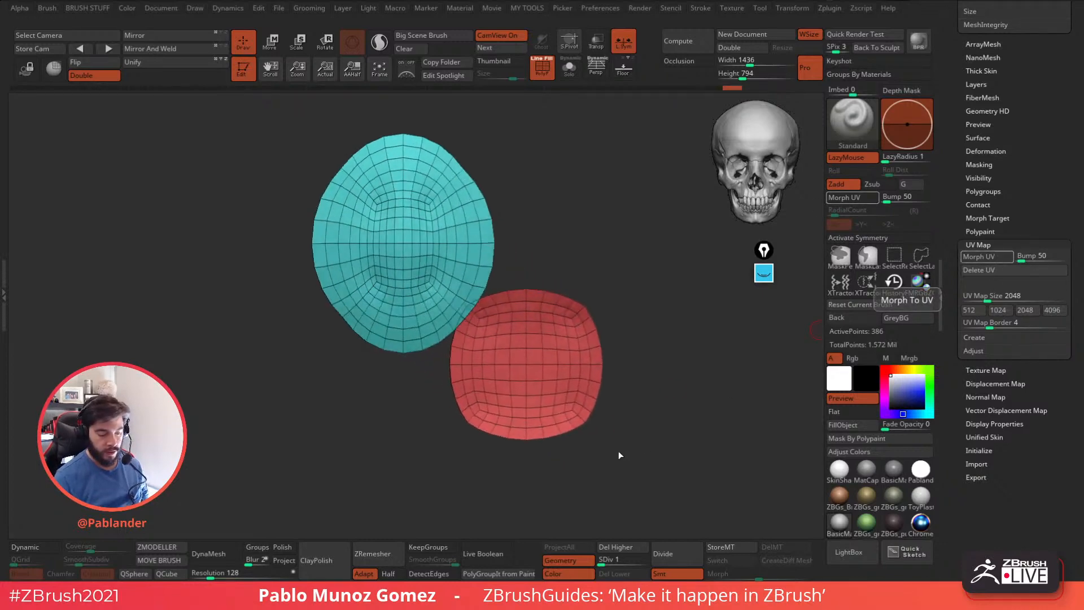
drag(657, 390, 653, 395)
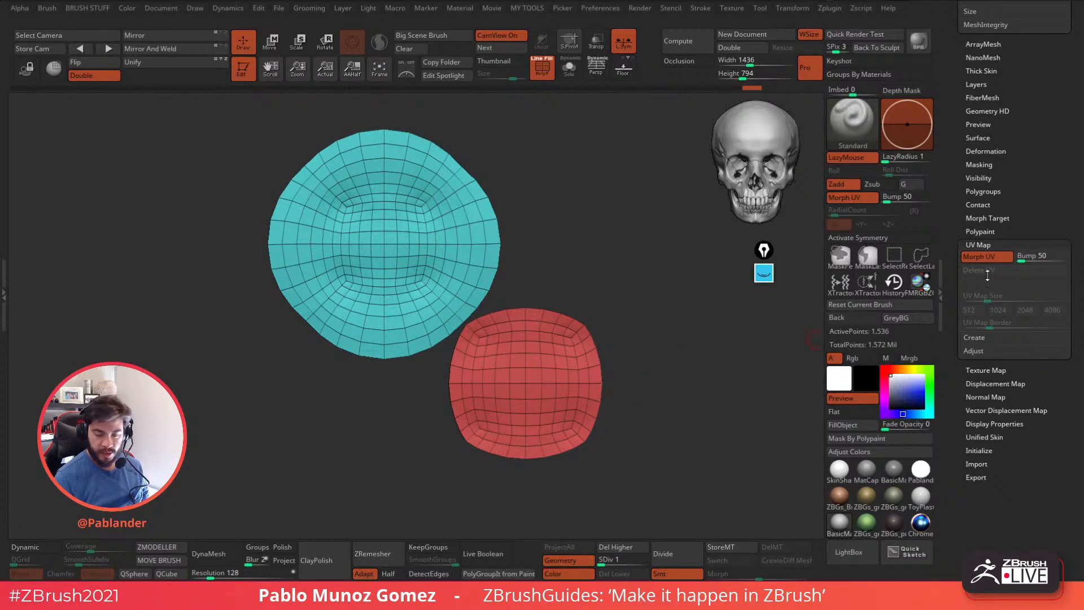
click(1003, 258)
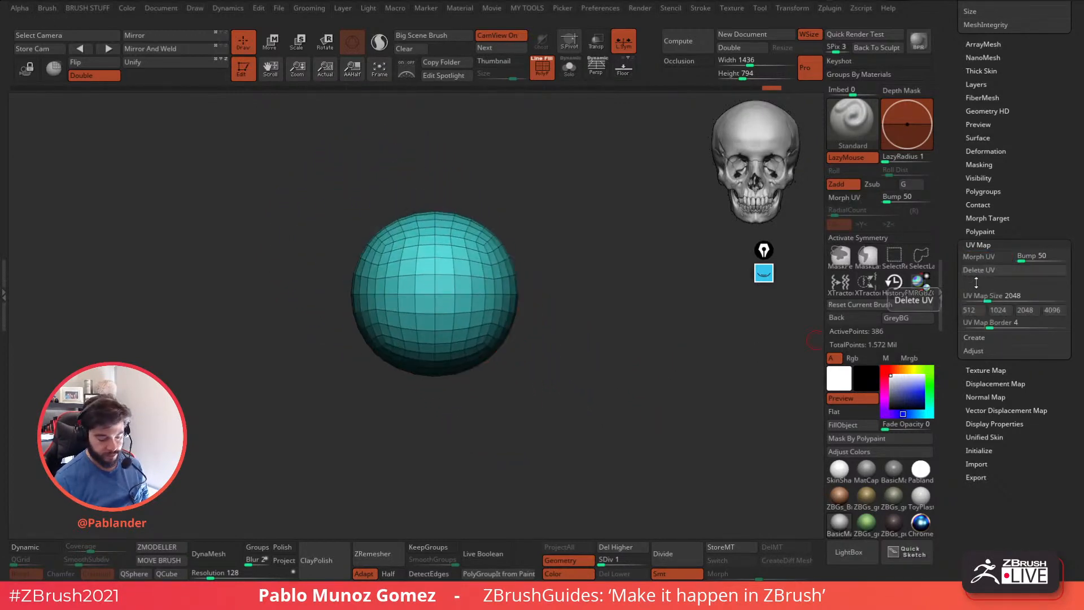
Raise the sphere to subdivision level 7 and flatten it into its UV layout with Morph UV.
click(645, 564)
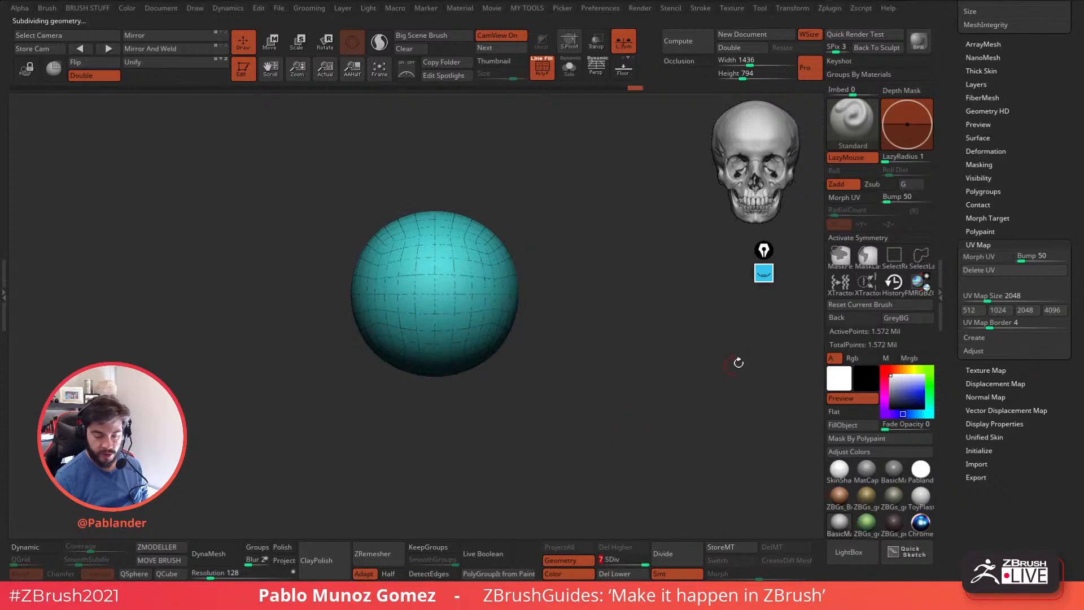
click(993, 257)
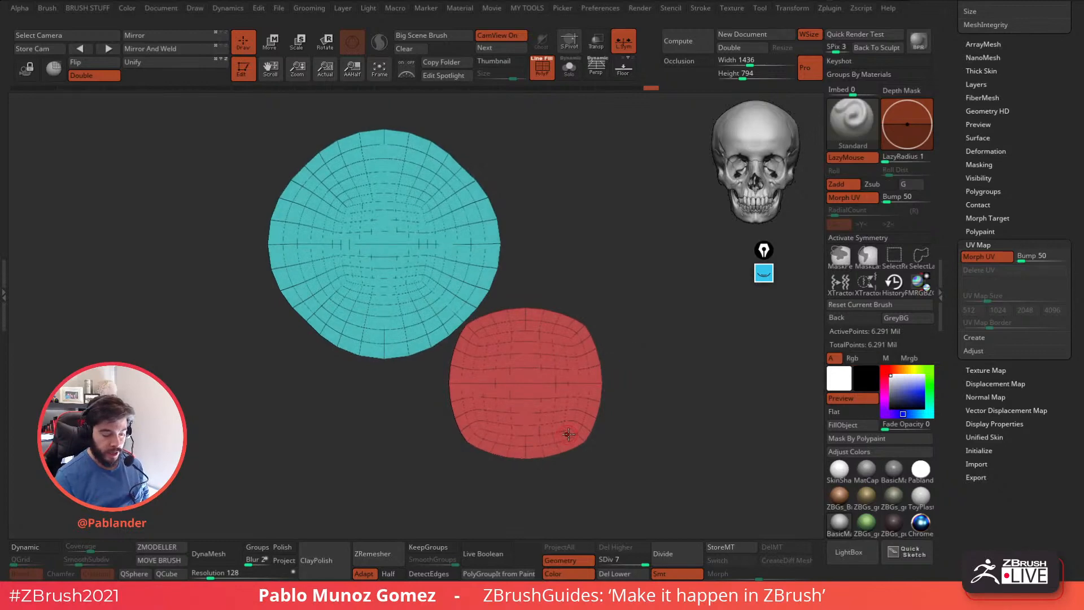
drag(586, 310, 571, 368)
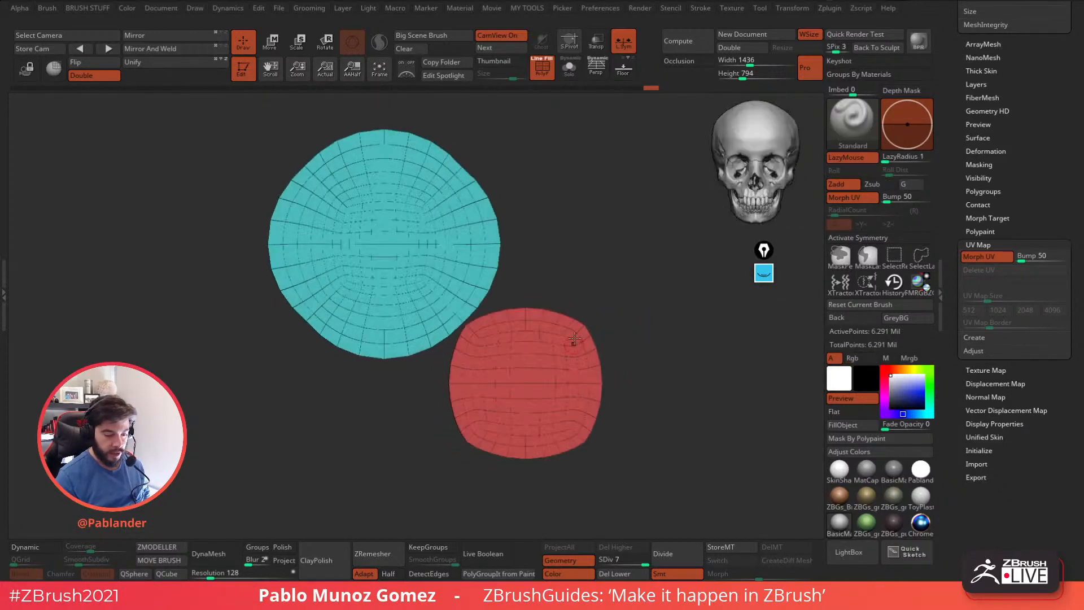
Hide the polyframe and stamp a large raised star on the bigger UV island with the Standard brush.
click(541, 68)
mouse_move(410, 274)
mouse_down()
mouse_move(440, 340)
mouse_move(407, 271)
mouse_move(472, 276)
mouse_move(493, 227)
mouse_move(509, 240)
mouse_move(514, 230)
mouse_up()
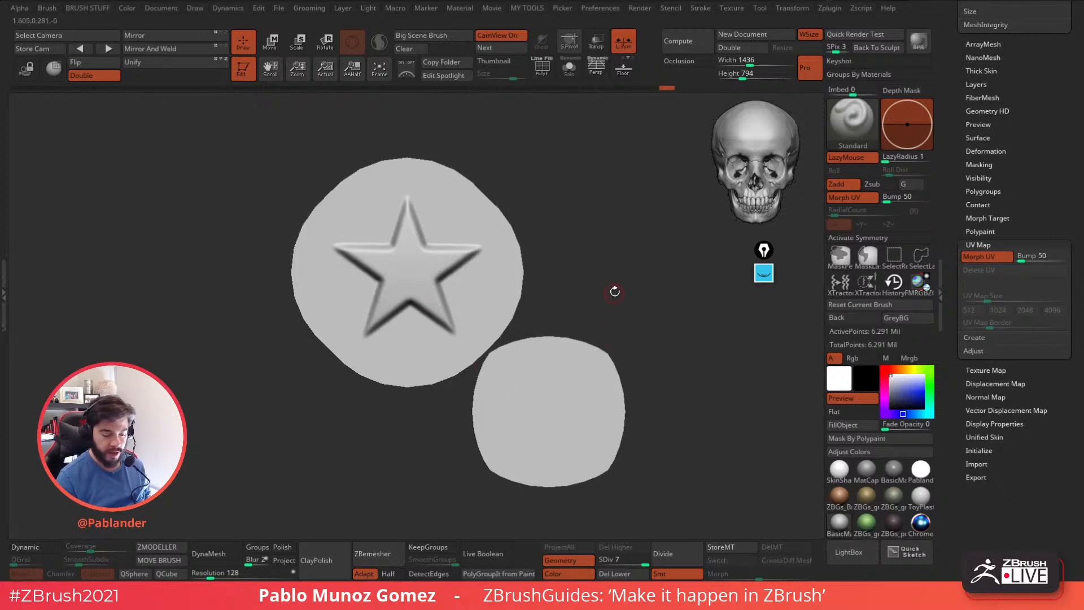
Carve a rounded outline around the star and a small circle at its center with the DamStandard brush.
key(b)
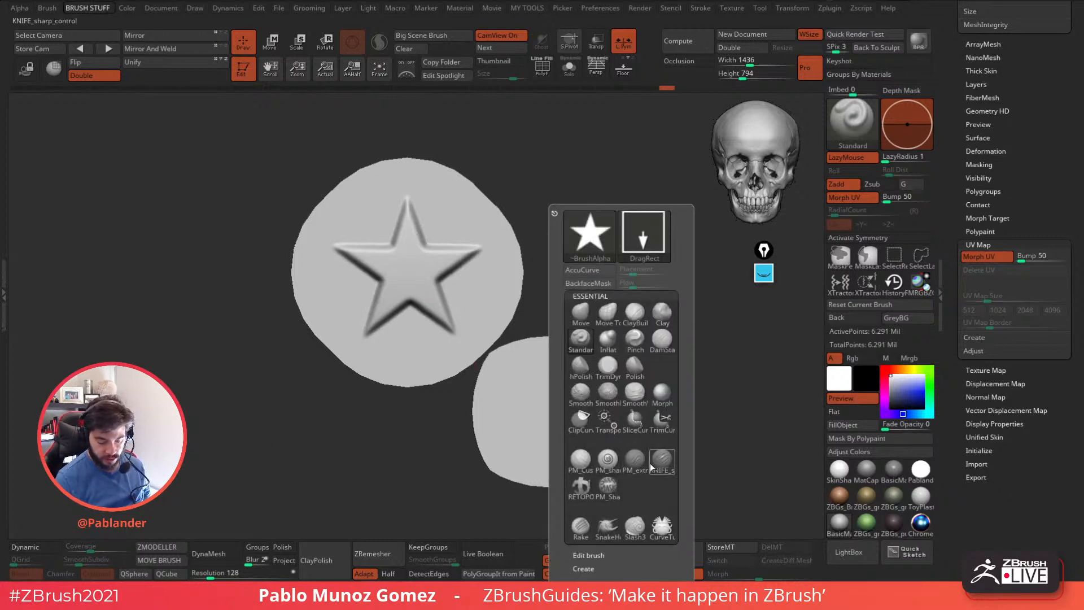
click(662, 339)
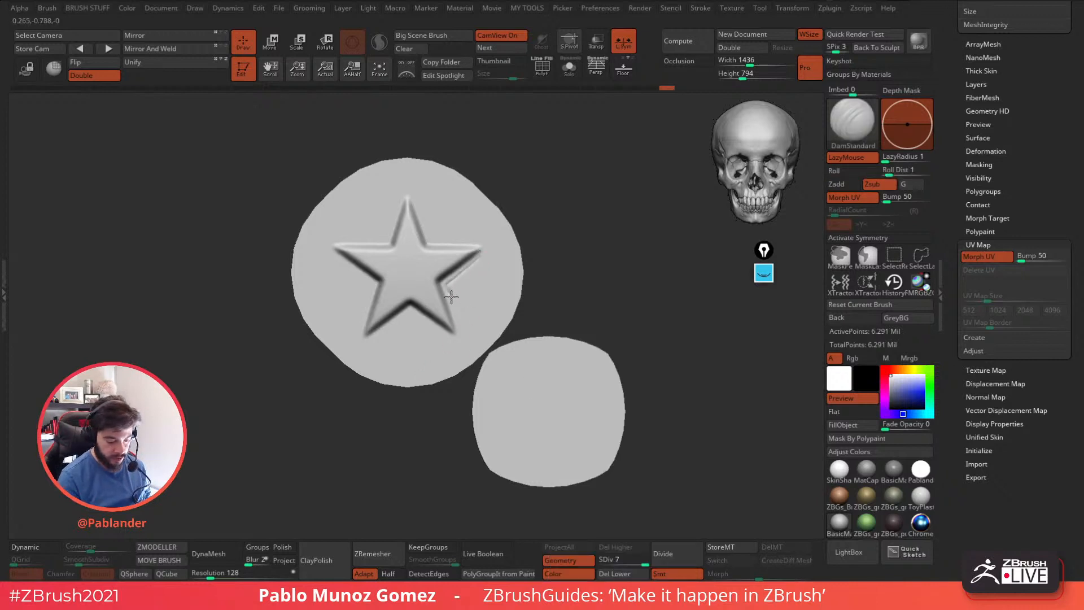
mouse_move(454, 339)
mouse_down()
mouse_move(409, 314)
mouse_move(361, 345)
mouse_up()
drag(353, 277, 361, 236)
mouse_move(406, 187)
mouse_down()
mouse_move(485, 269)
mouse_move(469, 345)
mouse_move(344, 311)
mouse_move(313, 236)
mouse_move(384, 187)
mouse_move(435, 197)
mouse_move(489, 229)
mouse_up()
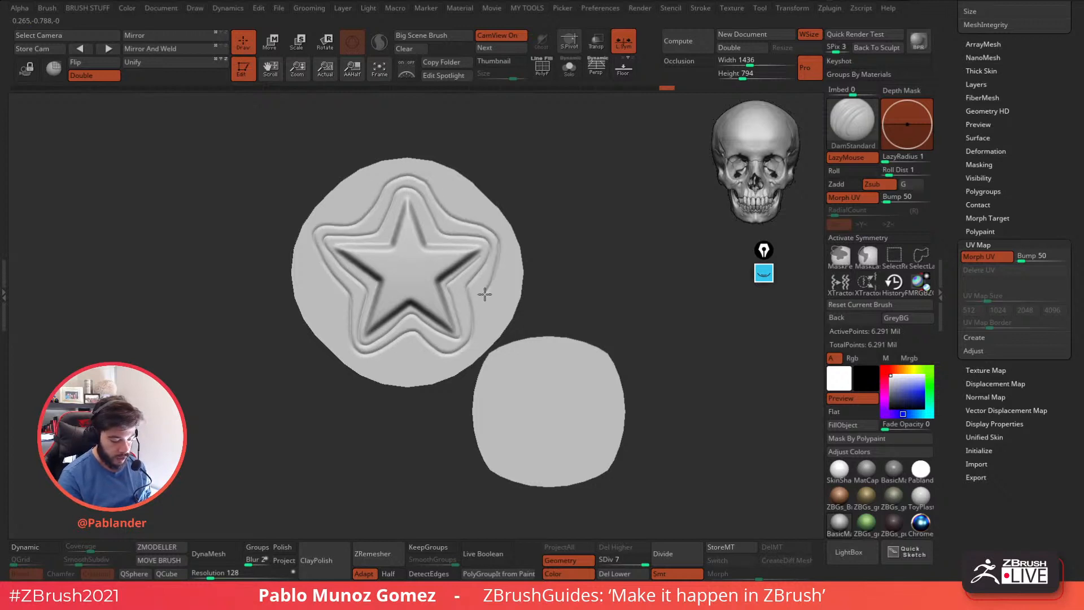
drag(413, 260, 414, 260)
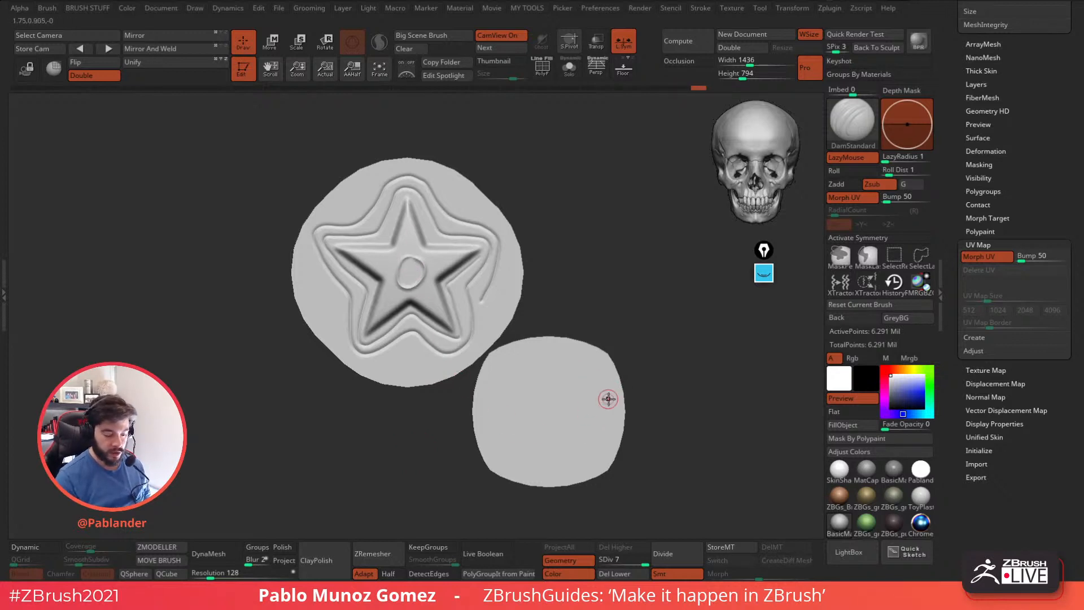
drag(608, 274, 629, 267)
drag(554, 287, 575, 295)
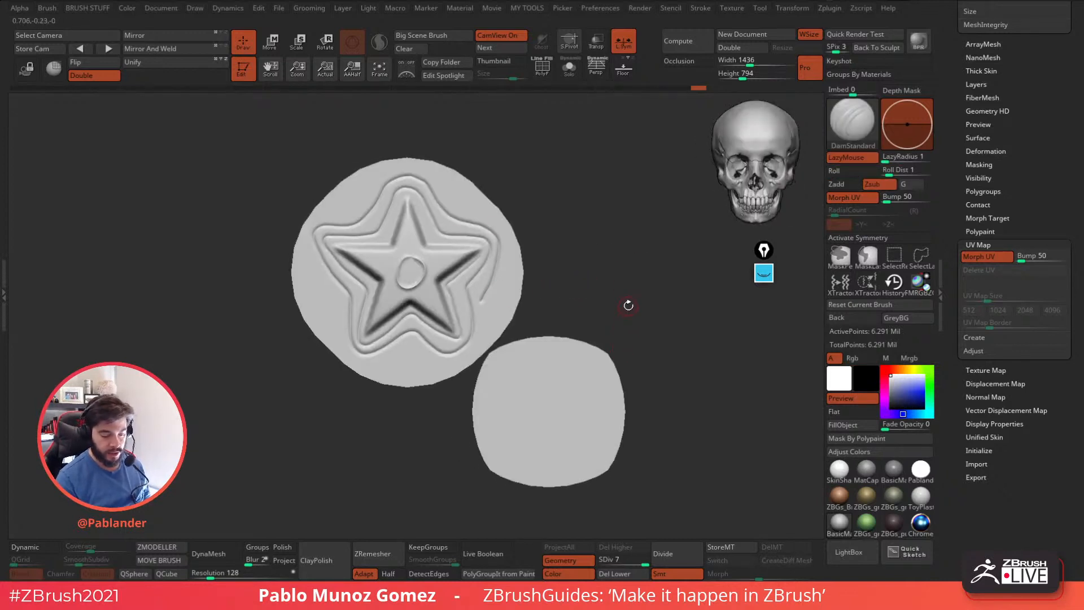
Return the sphere to its 3D shape with Morph UV and examine the star relief from several sides.
click(994, 257)
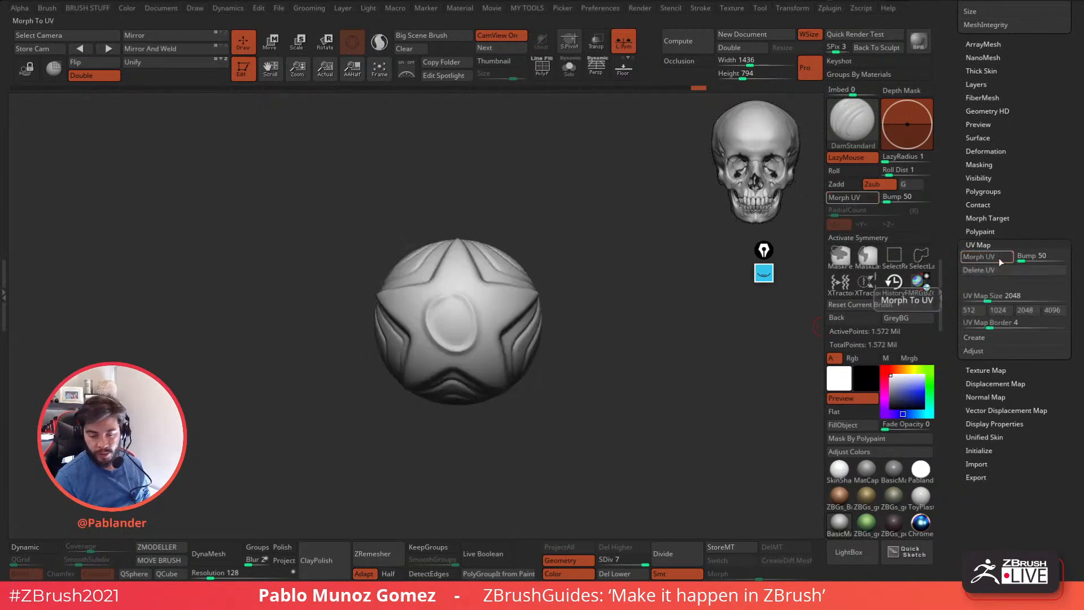
drag(578, 346, 632, 357)
mouse_move(516, 226)
mouse_down()
mouse_move(576, 320)
mouse_move(556, 304)
mouse_move(526, 367)
mouse_move(566, 415)
mouse_move(537, 422)
mouse_move(555, 424)
mouse_move(532, 394)
mouse_up()
drag(562, 361, 406, 282)
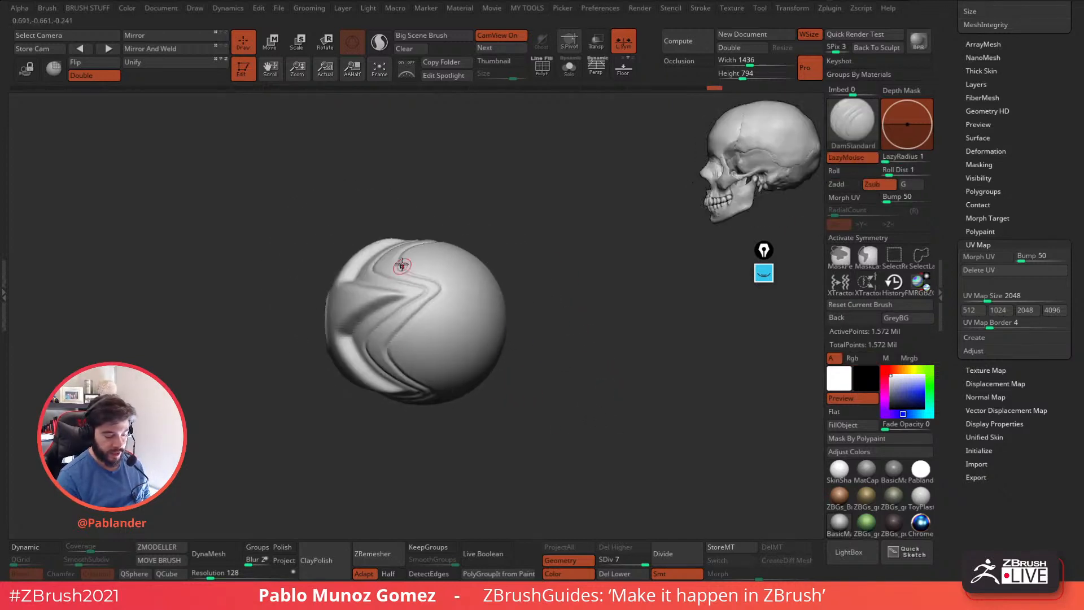
mouse_move(565, 331)
mouse_down()
mouse_move(617, 375)
mouse_move(588, 372)
mouse_move(658, 412)
mouse_move(619, 400)
mouse_up()
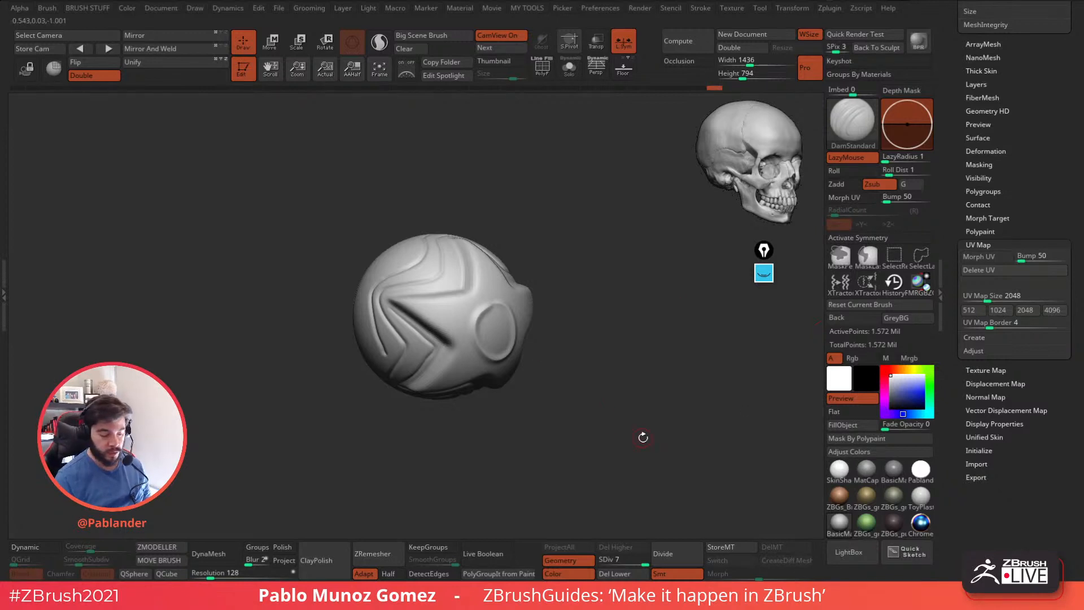
shift+drag(638, 439, 622, 426)
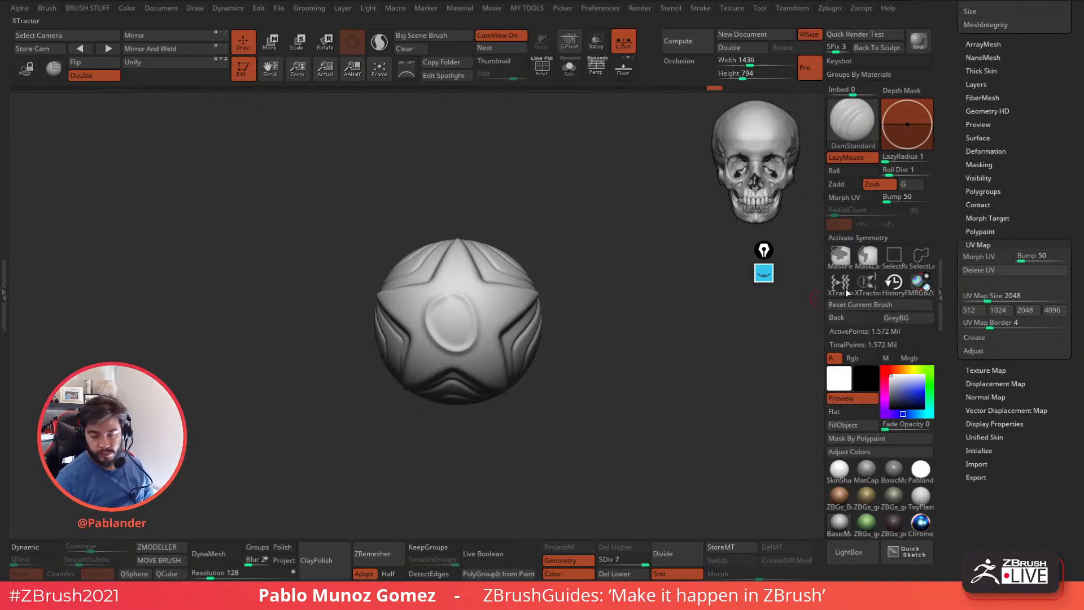
alt+drag(619, 412, 620, 405)
Flatten the sphere into its UV layout with Morph UV and examine the star's bump display at an angle.
click(983, 257)
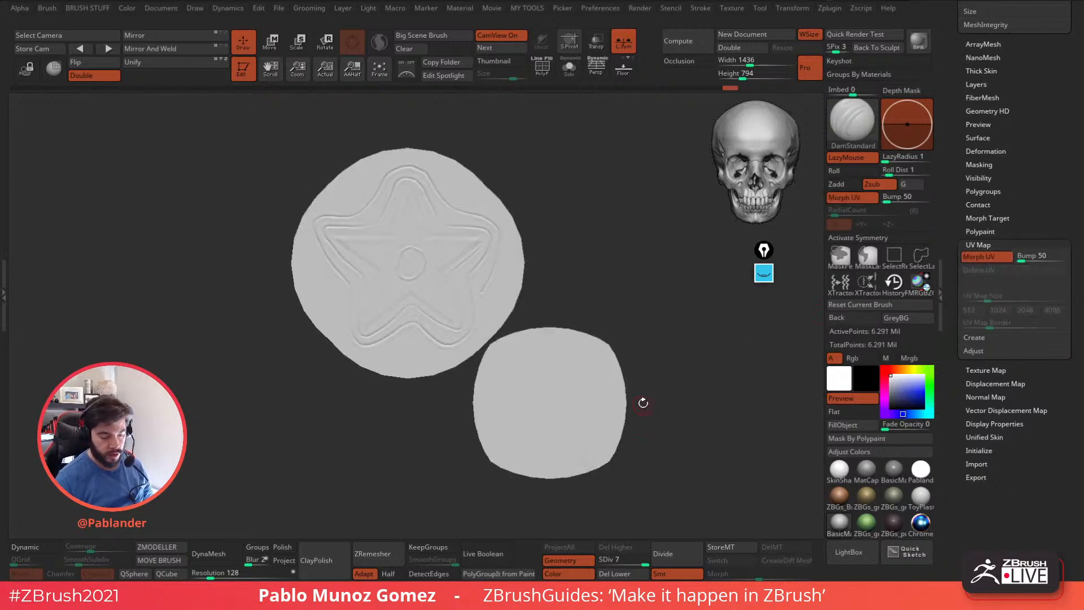
mouse_move(566, 296)
mouse_down()
mouse_move(601, 281)
mouse_move(581, 289)
mouse_up()
right_drag(430, 221, 461, 218)
drag(547, 256, 548, 261)
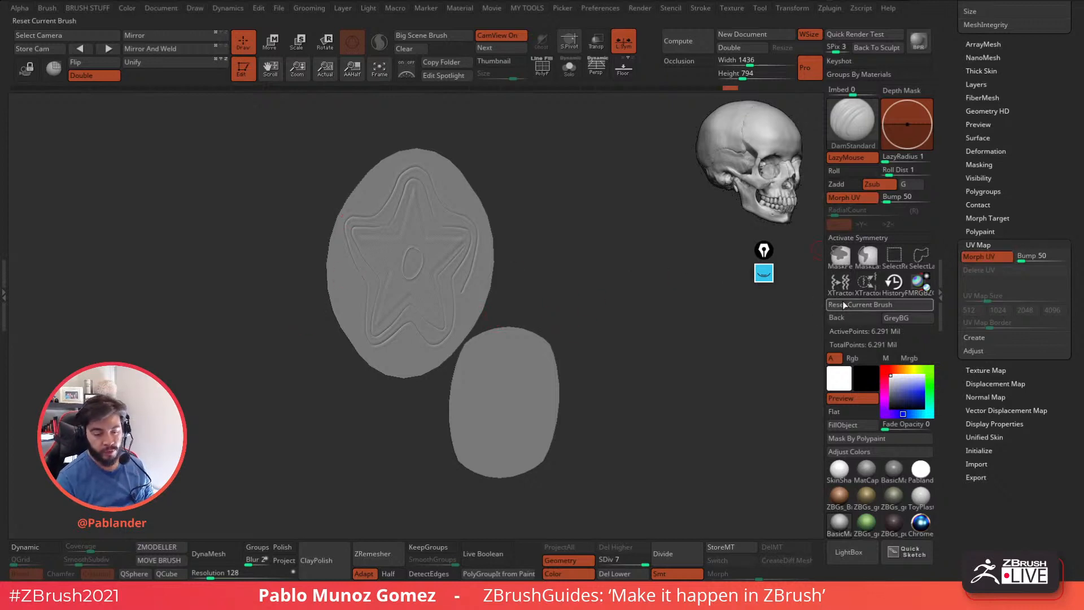
mouse_move(598, 353)
mouse_down()
mouse_move(618, 353)
mouse_move(521, 316)
mouse_up()
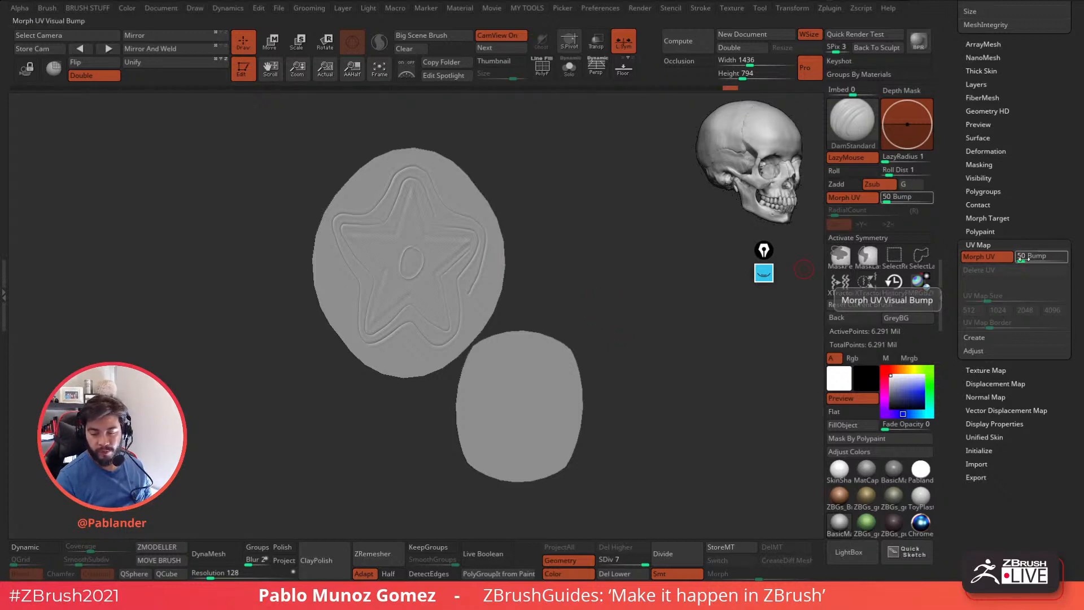
shift+drag(636, 333, 641, 306)
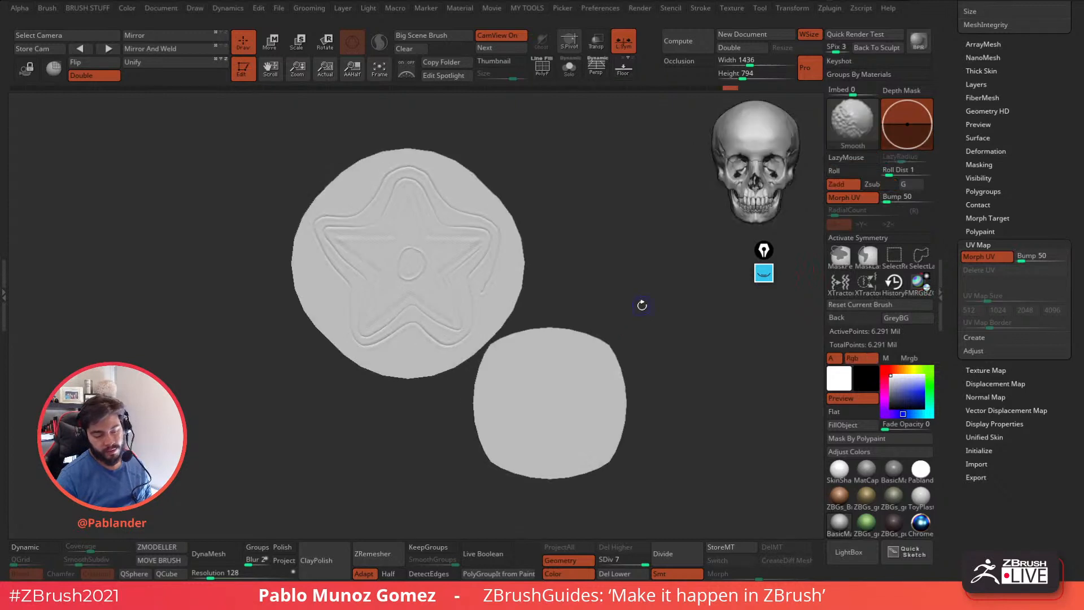
Step the undo history back to the blank UV islands from before the star was sculpted.
click(987, 257)
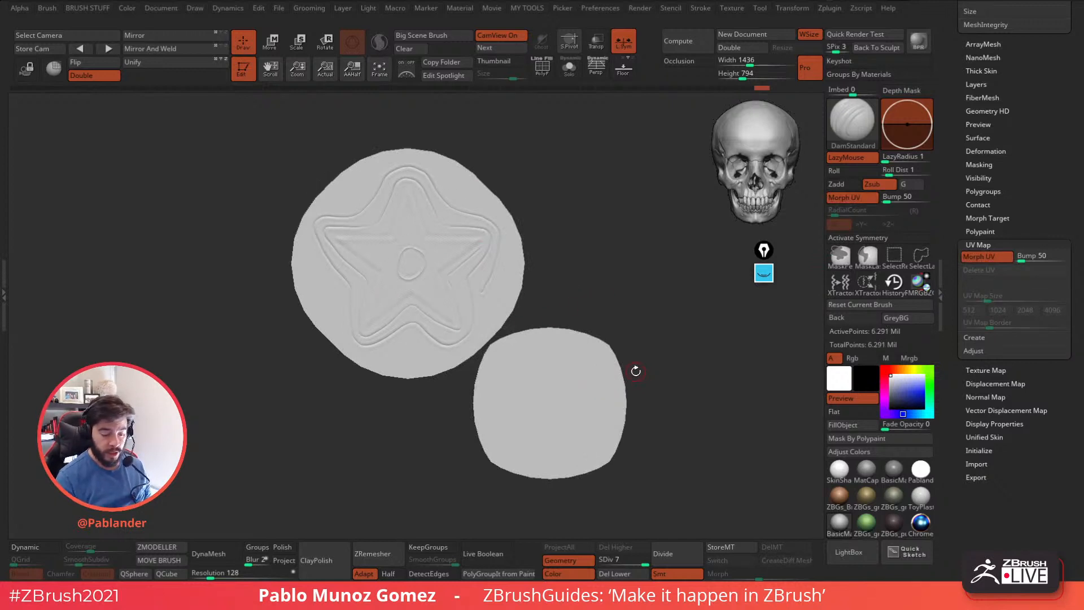
drag(752, 88, 645, 93)
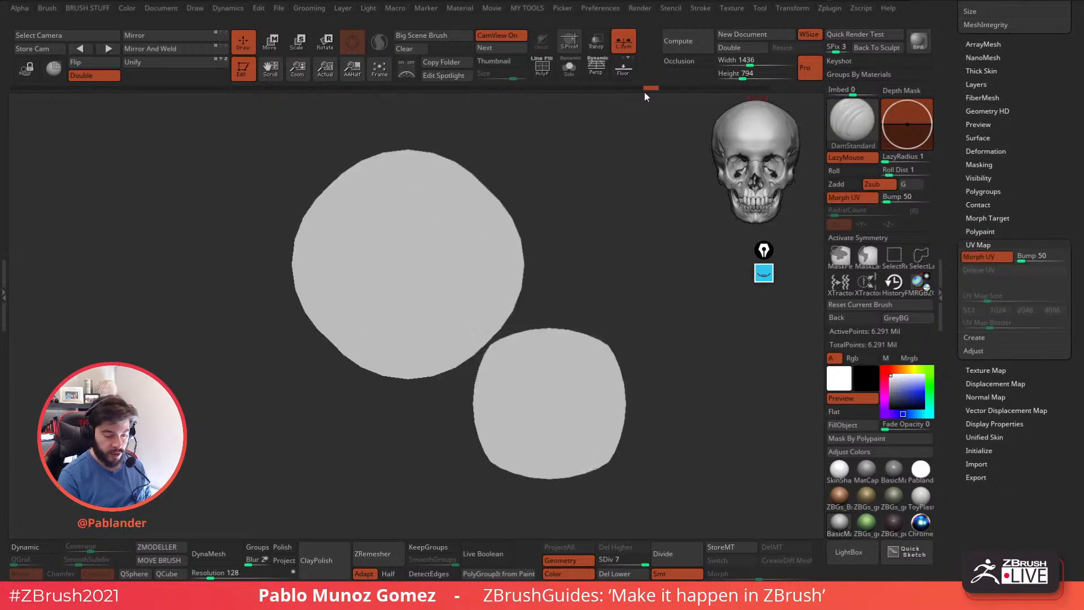
alt+drag(589, 291, 586, 282)
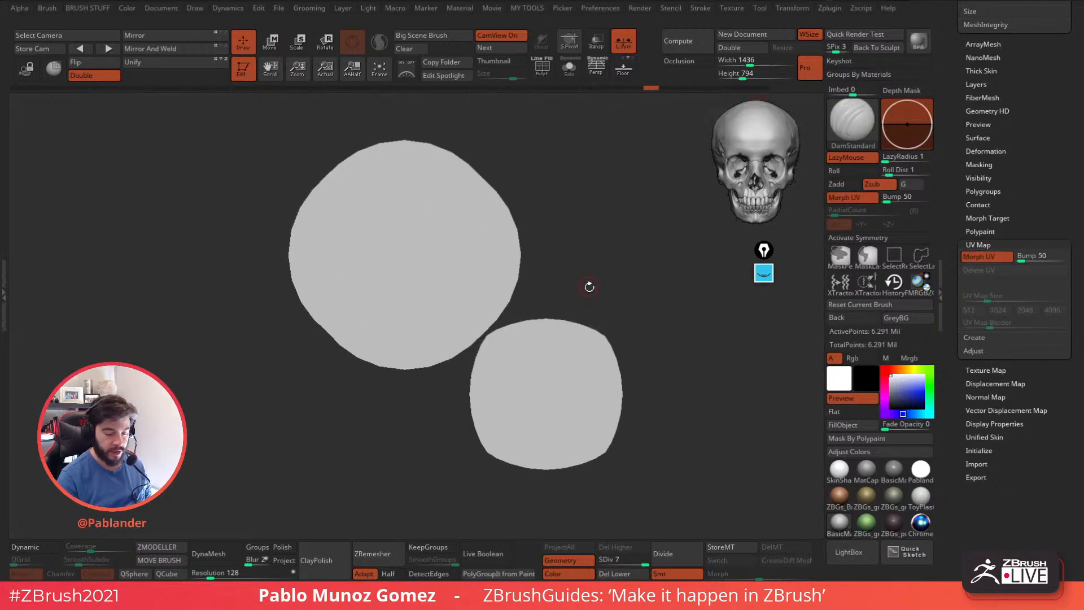
Set the Standard brush to paint black with Rgb only, with Zadd and LazyMouse off.
key(b)
key(s)
key(t)
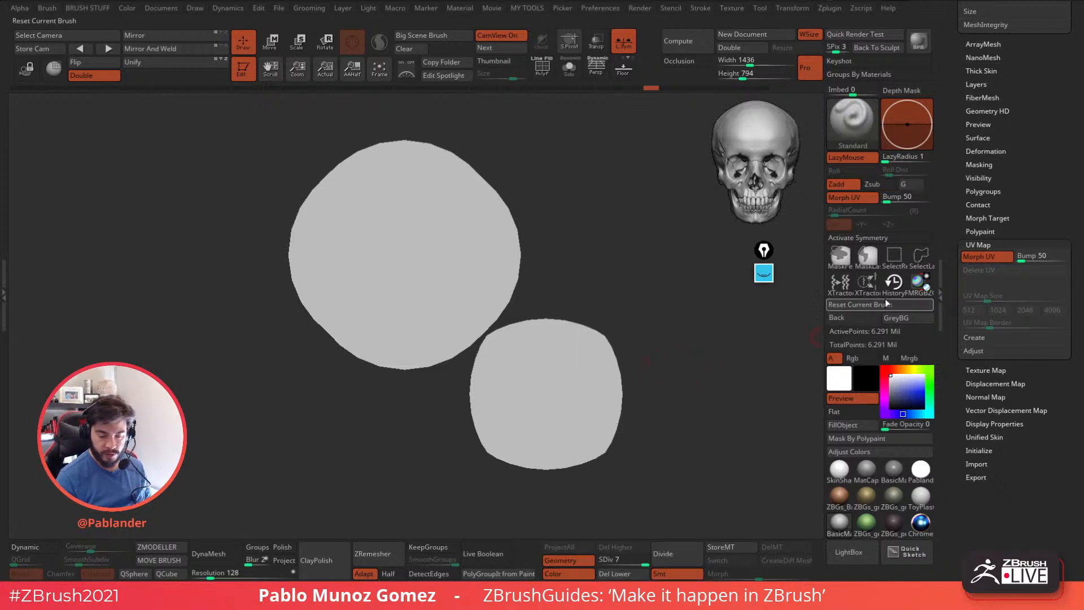
click(853, 157)
click(837, 184)
click(852, 358)
click(891, 407)
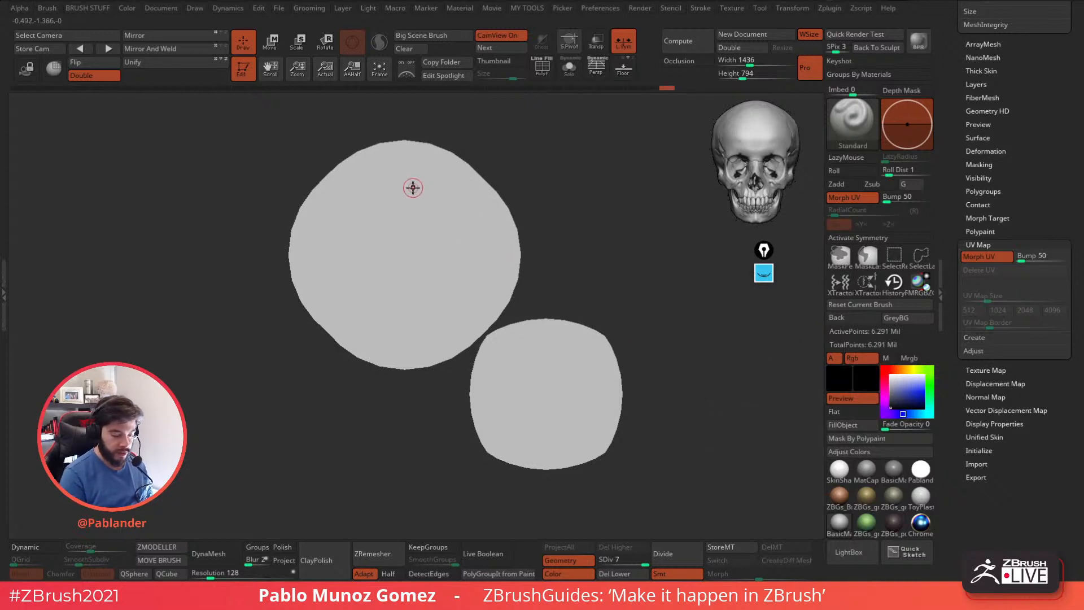
Try curved black paint strokes on the bigger UV island.
key(ctrl)
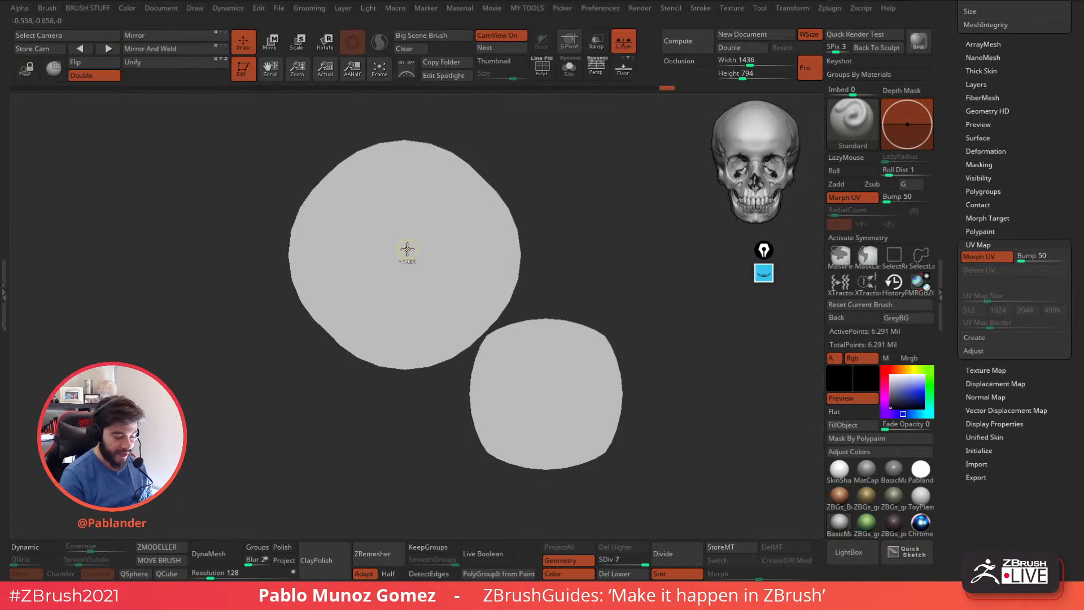
mouse_move(406, 183)
ctrl+mouse_down()
mouse_move(375, 195)
mouse_move(438, 223)
ctrl+mouse_up()
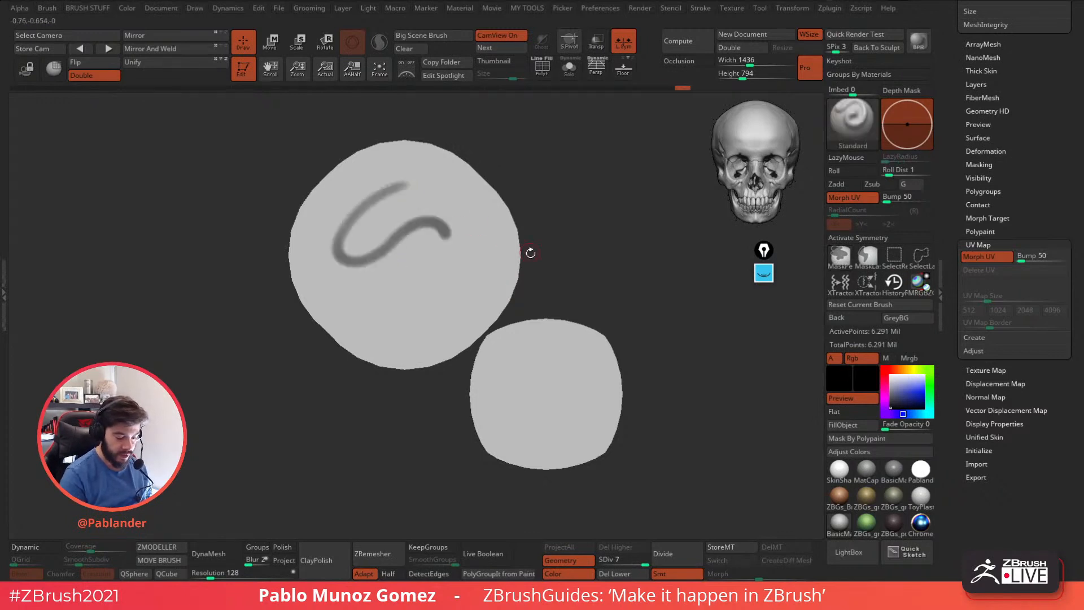
ctrl+click(557, 255)
mouse_move(407, 174)
ctrl+mouse_down()
mouse_move(421, 212)
mouse_move(366, 282)
mouse_move(490, 266)
mouse_move(436, 332)
mouse_move(389, 243)
mouse_move(377, 152)
mouse_move(344, 210)
mouse_move(466, 214)
mouse_move(364, 305)
mouse_move(475, 316)
mouse_move(325, 279)
mouse_move(418, 264)
mouse_move(474, 191)
ctrl+mouse_up()
Fill the whole object with black and paint a large white spiral on the bigger UV island.
click(843, 425)
click(890, 375)
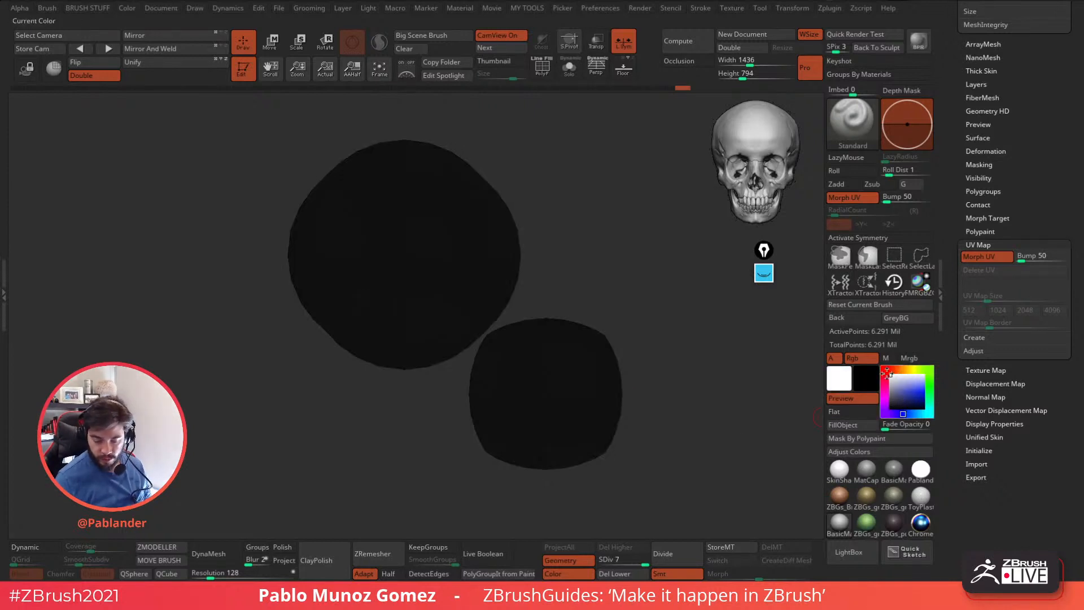
mouse_move(407, 192)
mouse_down()
mouse_move(345, 272)
mouse_move(397, 221)
mouse_move(437, 270)
mouse_move(417, 249)
mouse_move(407, 274)
mouse_move(456, 278)
mouse_move(354, 214)
mouse_move(428, 193)
mouse_move(355, 296)
mouse_move(451, 233)
mouse_move(387, 248)
mouse_move(421, 238)
mouse_up()
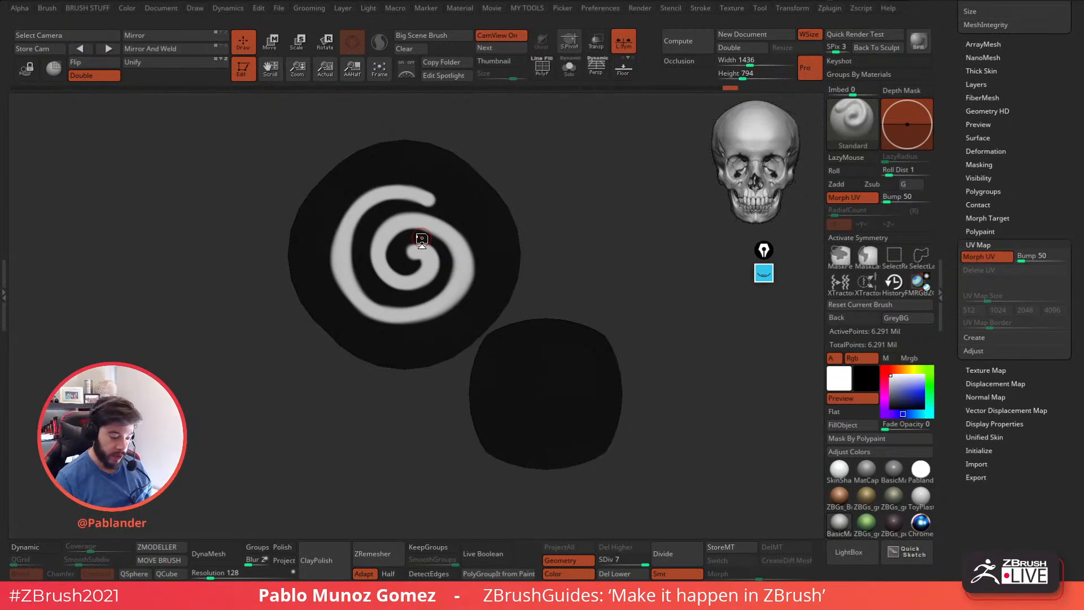
Paint short white ticks radiating outward around the outer edge of the spiral.
mouse_move(422, 178)
mouse_down()
mouse_move(376, 194)
mouse_move(366, 182)
mouse_up()
drag(350, 223, 328, 216)
drag(340, 263, 321, 261)
drag(419, 320, 424, 338)
drag(456, 302, 467, 314)
mouse_move(465, 252)
mouse_down()
mouse_move(484, 242)
mouse_move(458, 213)
mouse_up()
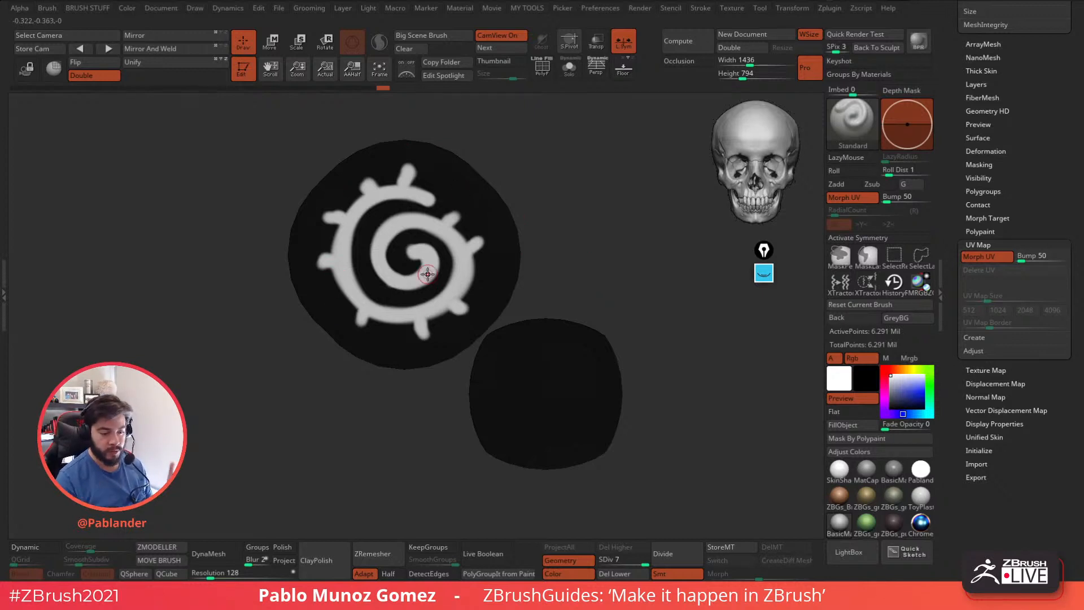
Return the painted islands to the 3D sphere with Morph UV and inspect the wrapped spiral pattern.
click(987, 257)
drag(593, 433, 618, 382)
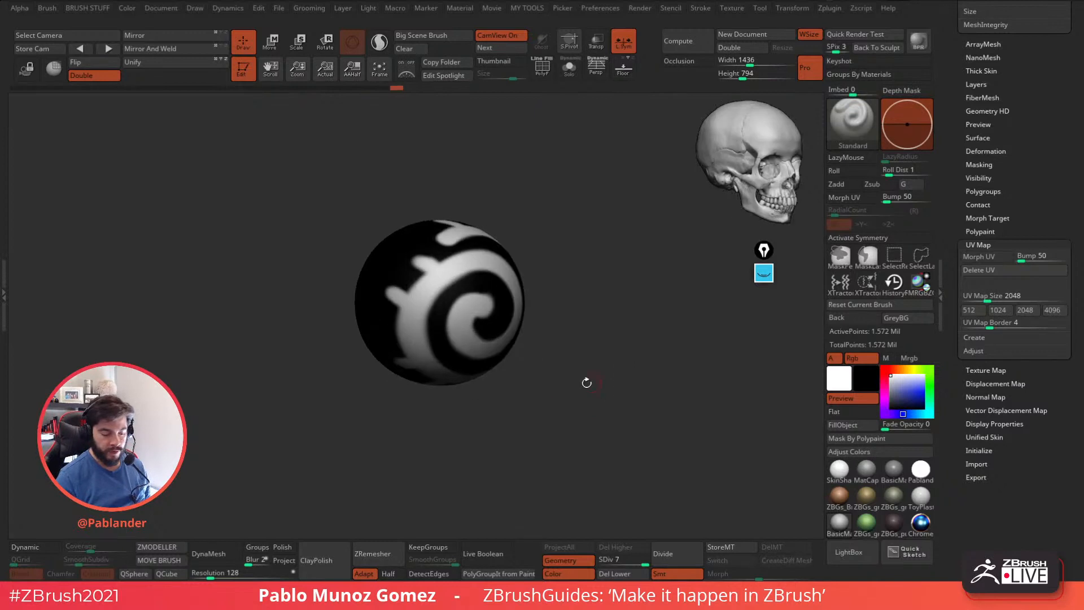
drag(457, 205, 589, 350)
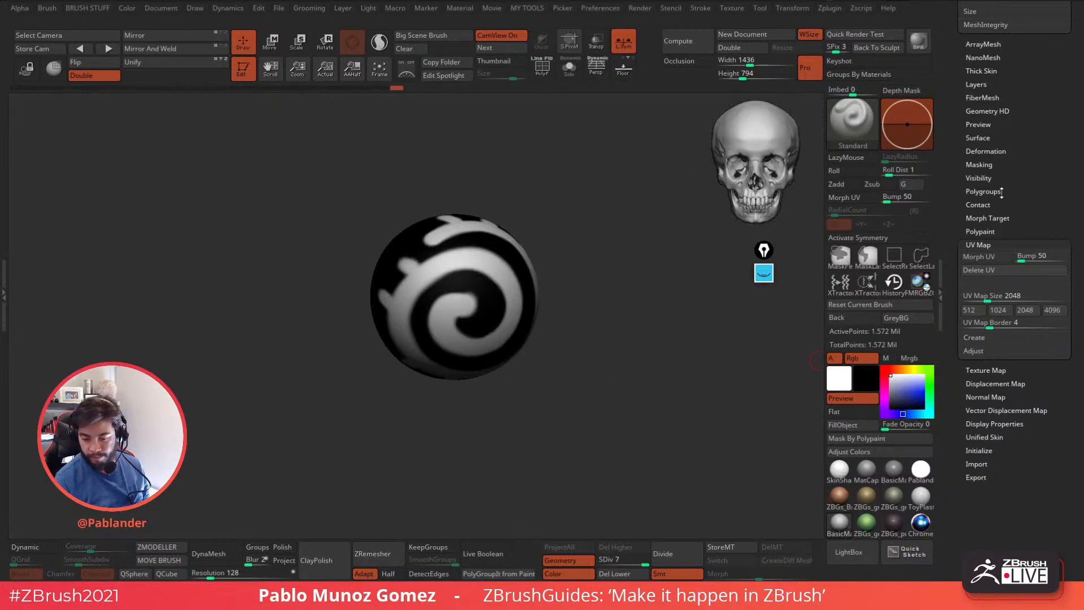
key(shift)
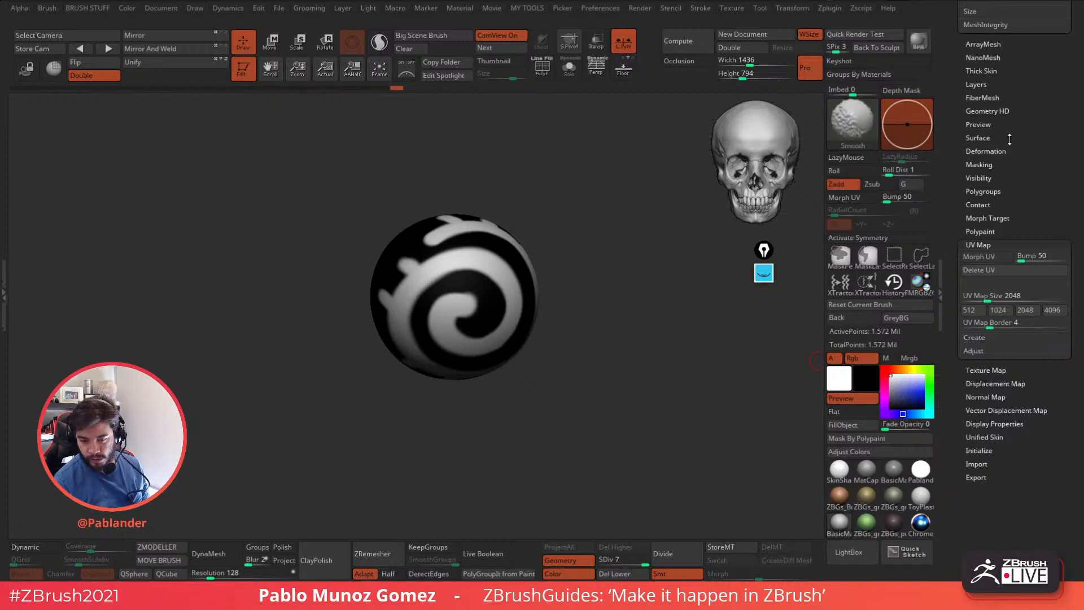
Mask the sphere's black-painted areas with Mask By Color and turn off the subtool's polypaint display.
click(1001, 165)
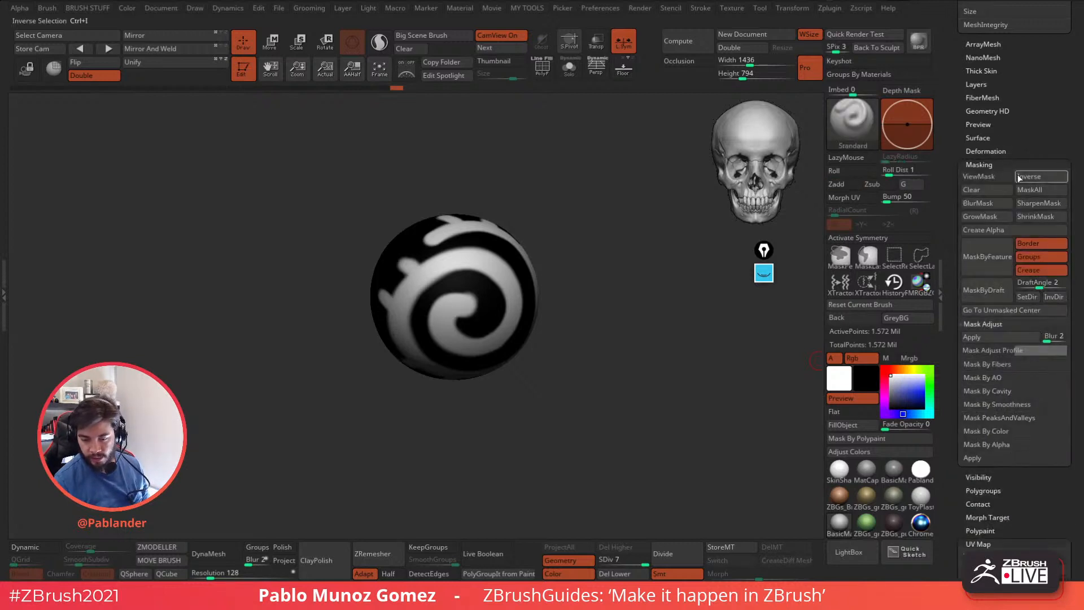
shift+click(1011, 431)
click(1020, 474)
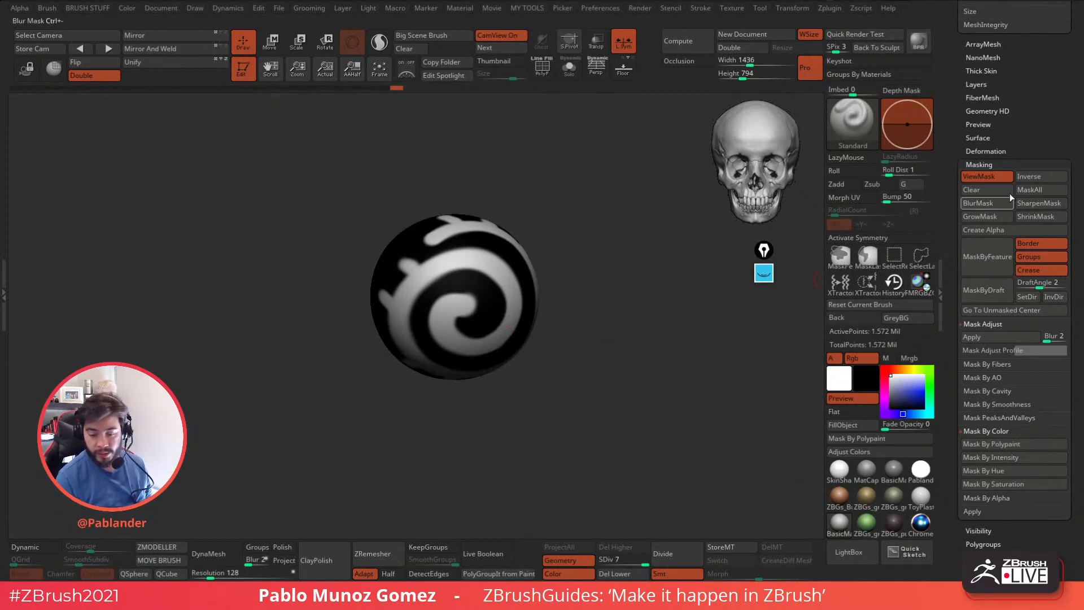
drag(1007, 114, 997, 367)
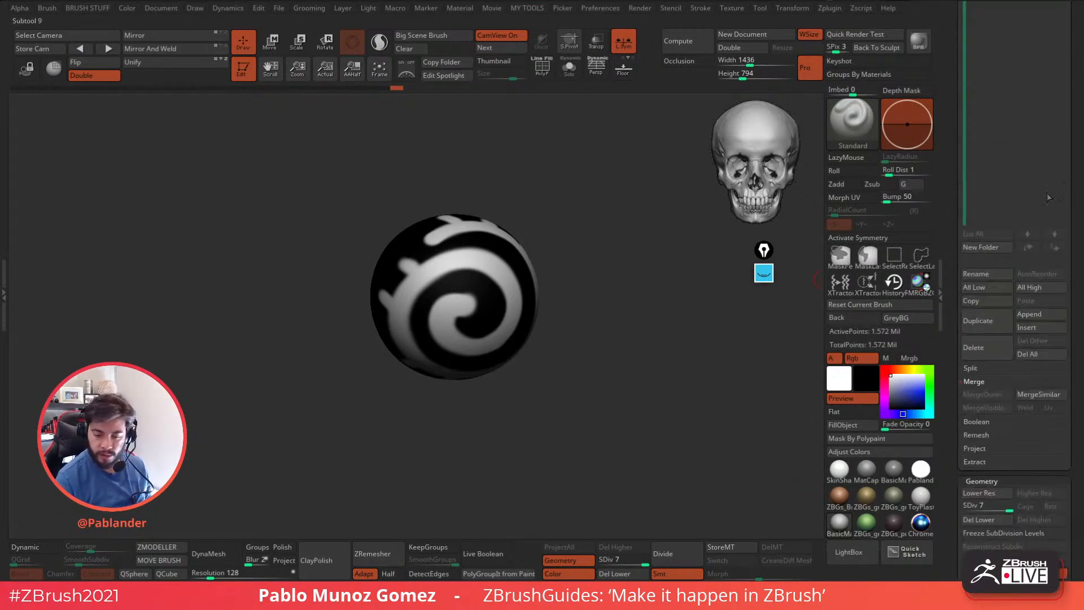
drag(945, 194, 954, 297)
click(1050, 242)
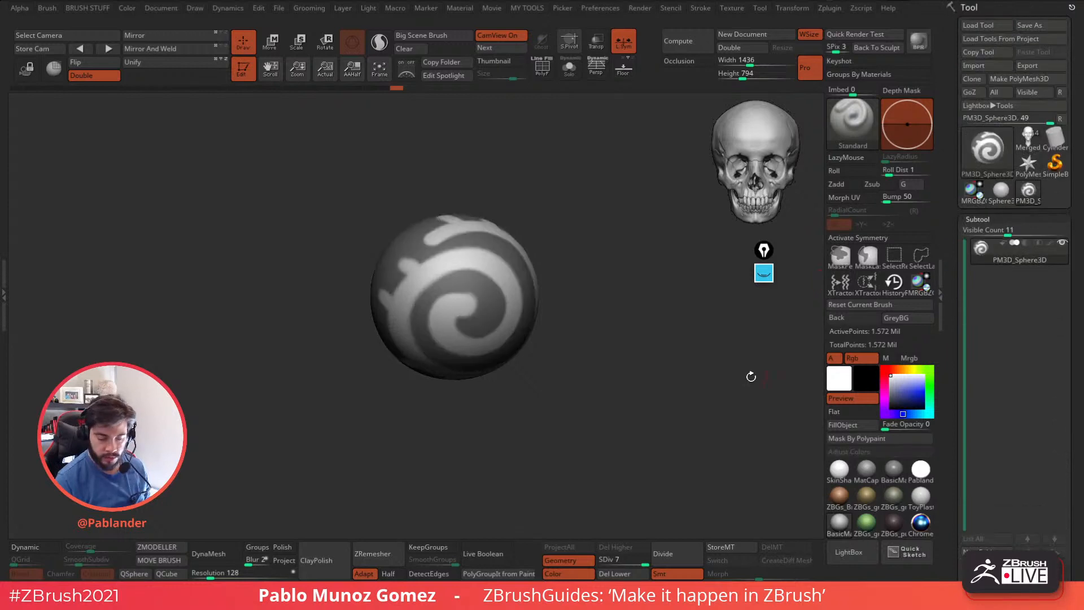
Raise the unmasked spiral pattern out of the sphere's surface as a relief and clear the mask.
key(5)
drag(657, 371, 674, 373)
mouse_move(520, 423)
mouse_down()
mouse_move(576, 409)
mouse_move(562, 411)
mouse_up()
ctrl+drag(601, 245, 619, 305)
mouse_move(629, 394)
mouse_down()
mouse_move(593, 393)
mouse_move(584, 423)
mouse_move(560, 438)
mouse_move(550, 417)
mouse_move(612, 395)
mouse_move(620, 333)
mouse_up()
shift+right_drag(461, 285, 610, 324)
shift+drag(633, 352, 626, 366)
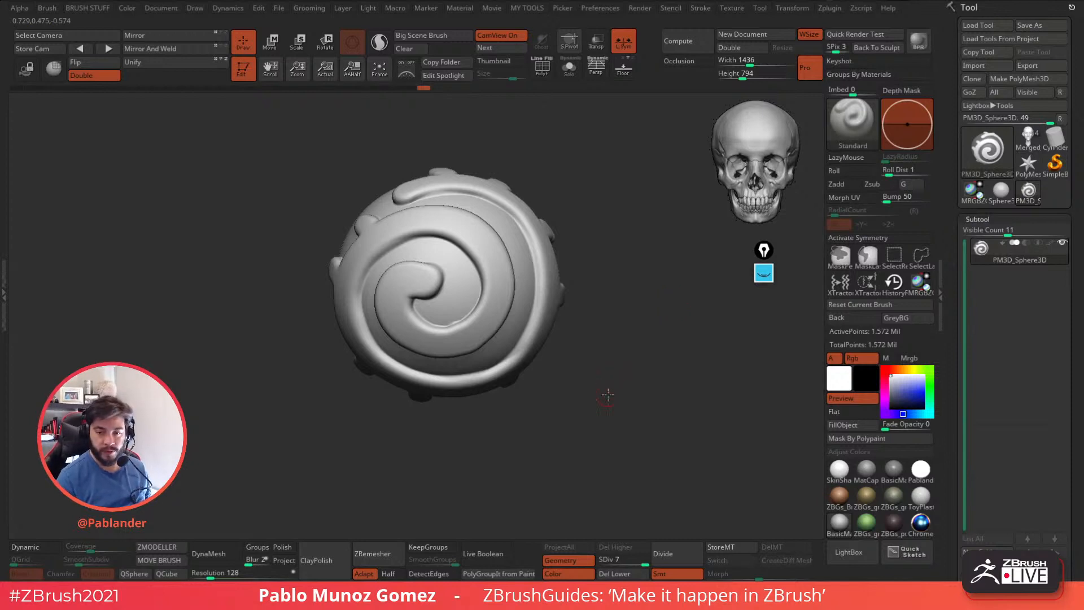
Switch to the Merged_PolySphere3 head model and view it from the front and side angles.
click(1030, 140)
drag(688, 403, 589, 337)
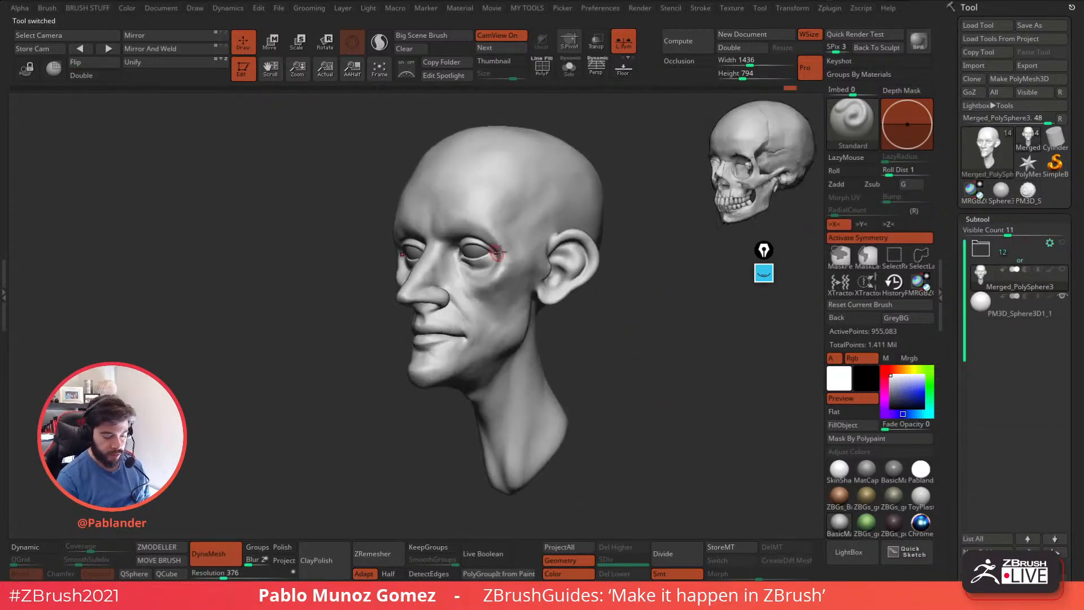
alt+right_drag(555, 216, 510, 275)
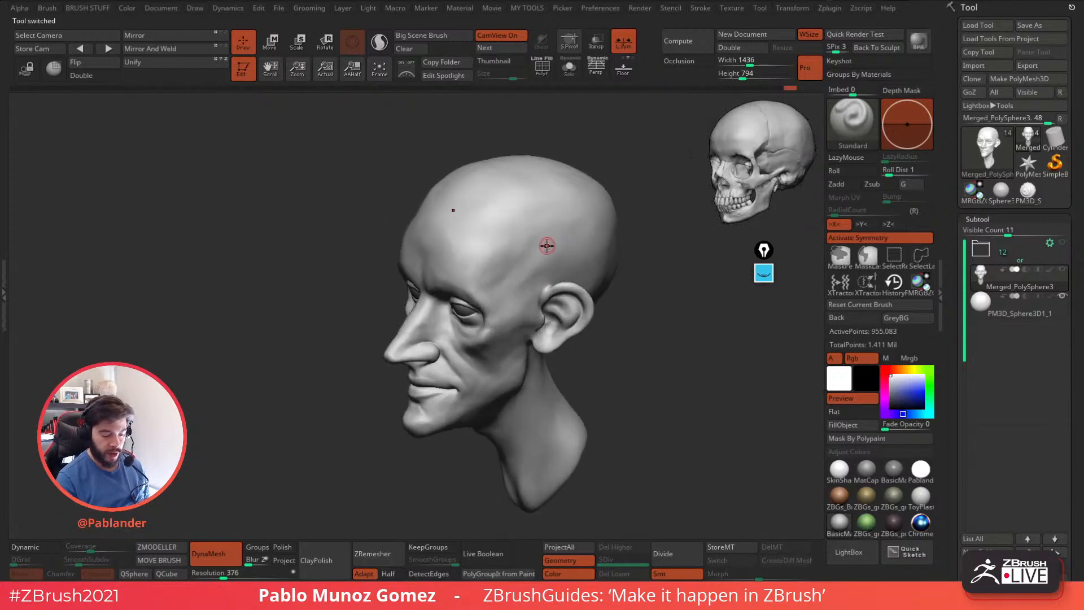
alt+drag(632, 308, 626, 412)
mouse_move(644, 390)
mouse_down()
mouse_move(625, 394)
mouse_move(637, 383)
mouse_move(659, 388)
mouse_move(621, 402)
mouse_move(628, 393)
mouse_up()
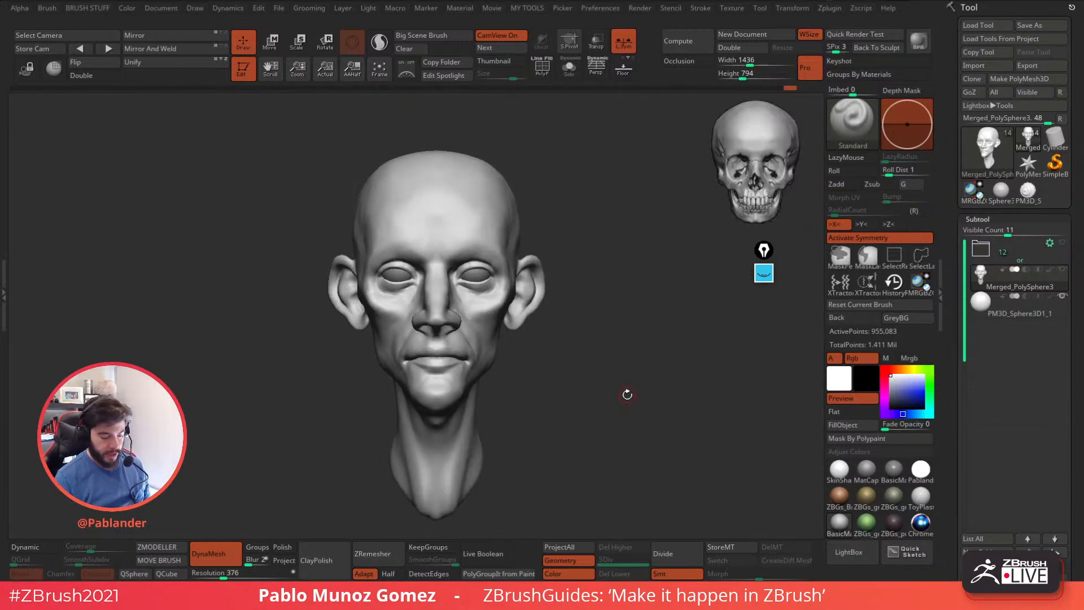
shift+drag(581, 338, 513, 261)
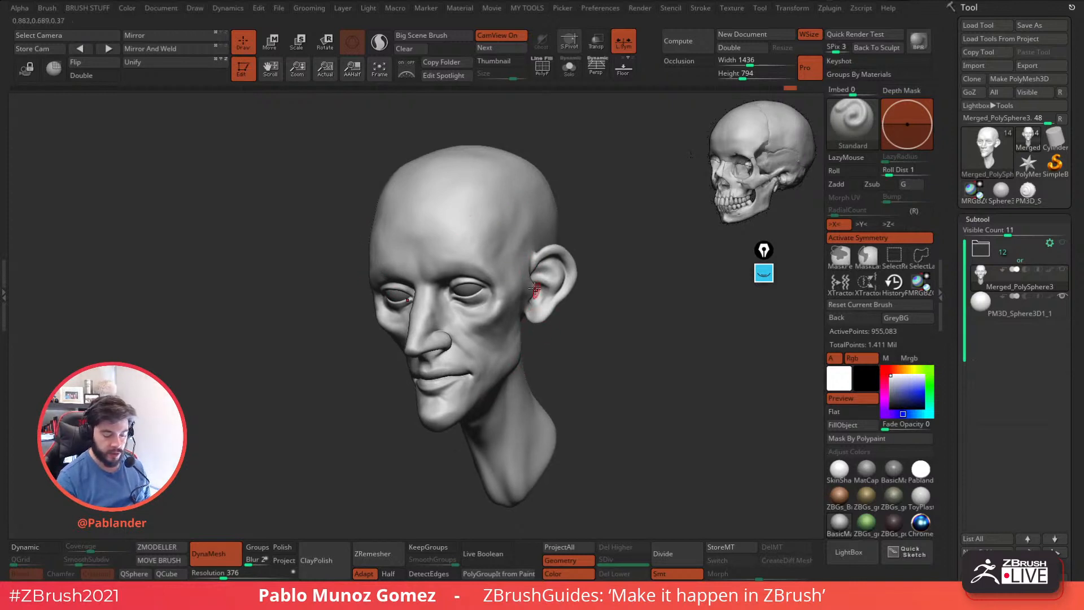
Choose the custom clay brush and adjust its draw size for sculpting the head.
key(b)
click(547, 463)
key(space)
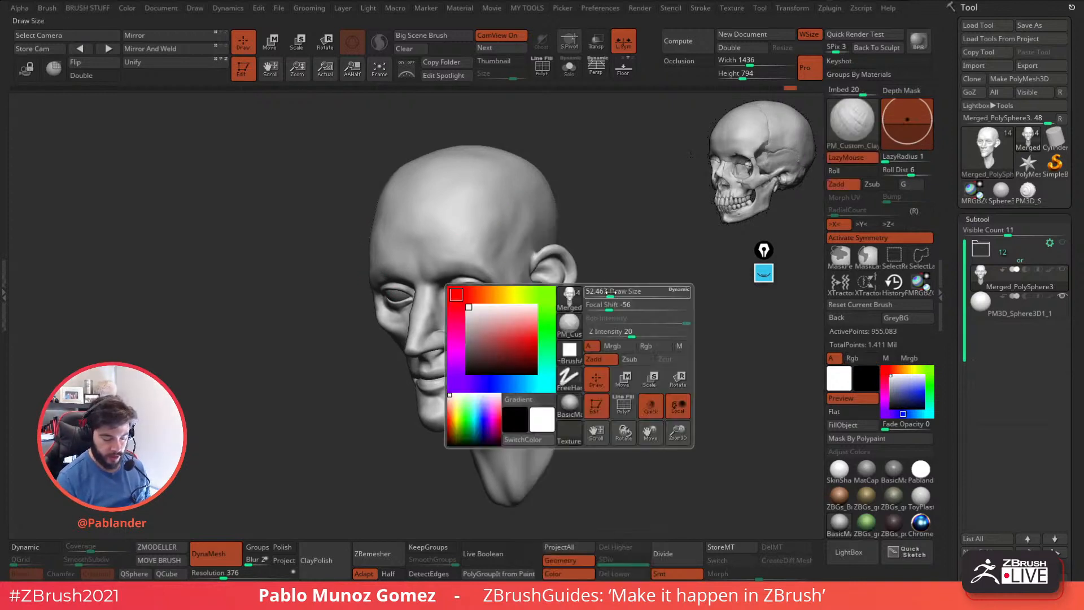
click(619, 292)
alt+drag(619, 274, 602, 296)
Build up form on the head's temple, cheekbone and ear with clay strokes.
shift+drag(490, 238, 495, 230)
right_drag(530, 230, 501, 225)
mouse_move(499, 227)
mouse_down()
mouse_move(480, 261)
mouse_move(500, 247)
mouse_move(492, 289)
mouse_move(503, 264)
mouse_move(521, 272)
mouse_up()
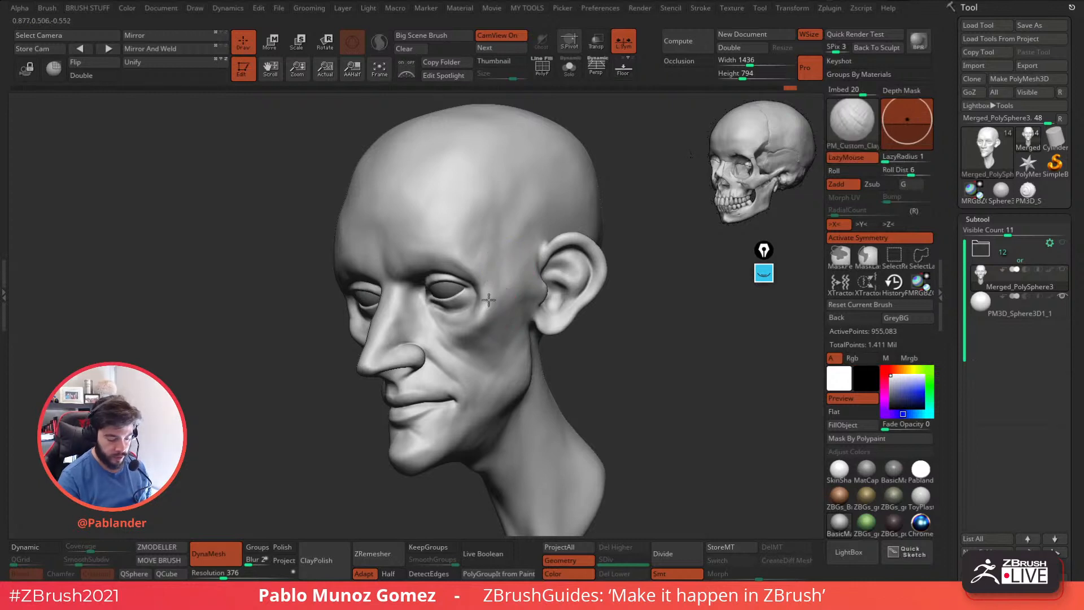
drag(493, 306, 490, 299)
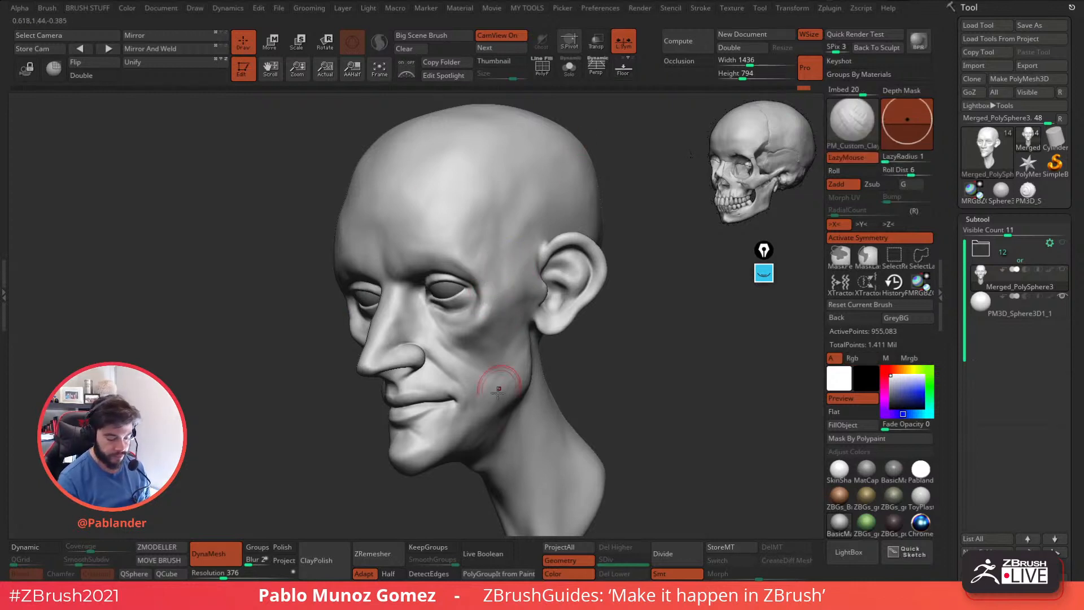
shift+drag(573, 275, 580, 275)
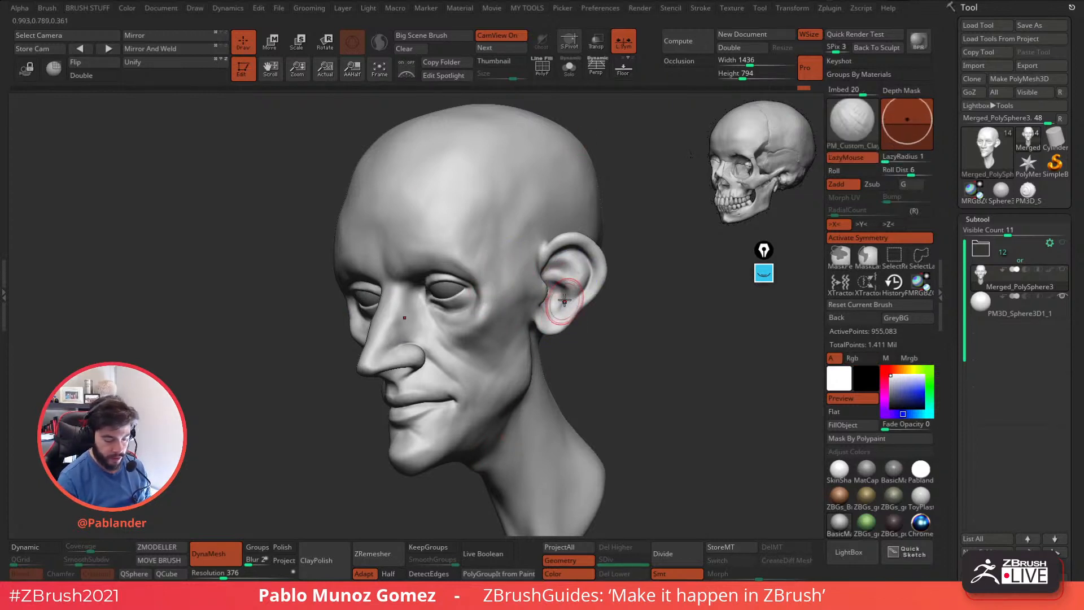
Add clay strokes beneath the lower eyelid and around the outer corner of the eye.
right_drag(489, 290, 542, 226)
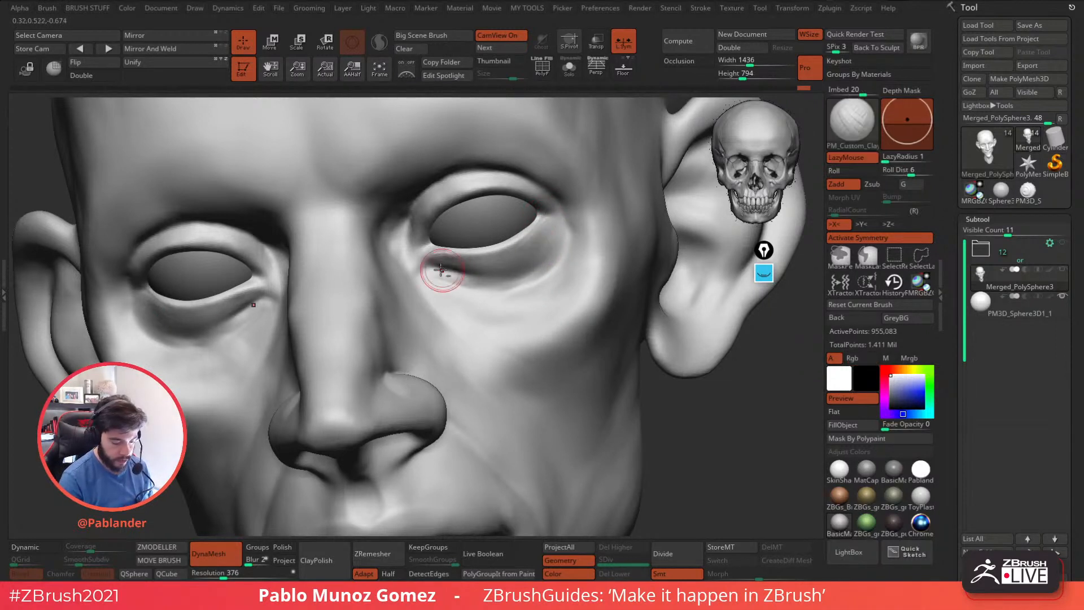
mouse_move(465, 273)
alt+mouse_down()
mouse_move(421, 274)
mouse_move(479, 285)
mouse_move(524, 279)
mouse_move(503, 272)
alt+mouse_up()
alt+right_drag(544, 238, 565, 270)
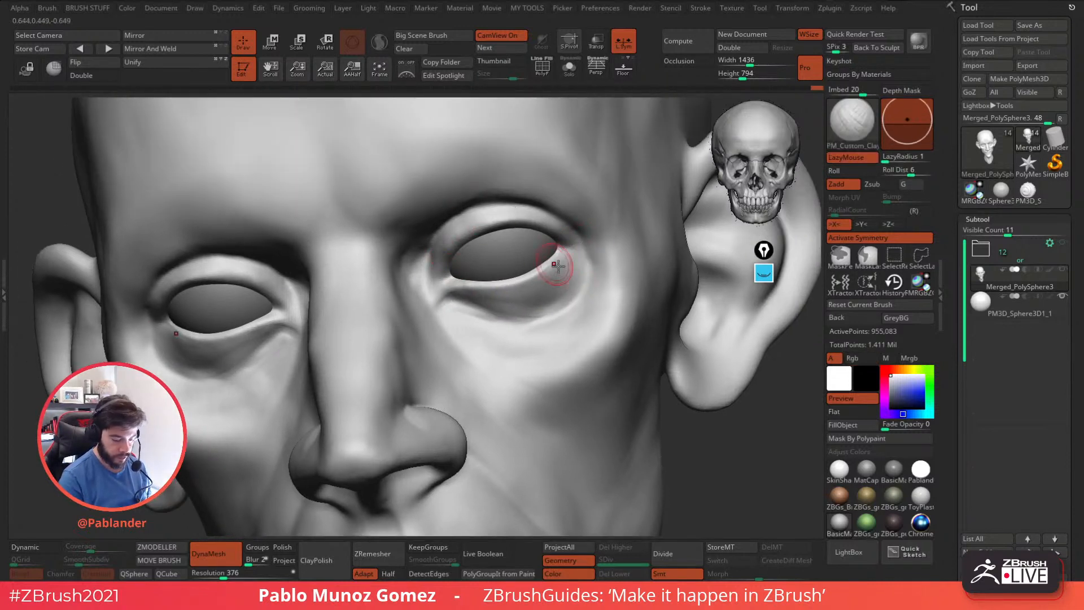
Carve the crease above the upper eyelid with the KNIFE sharp brush, undoing and redoing a stray stroke.
key(space)
click(632, 459)
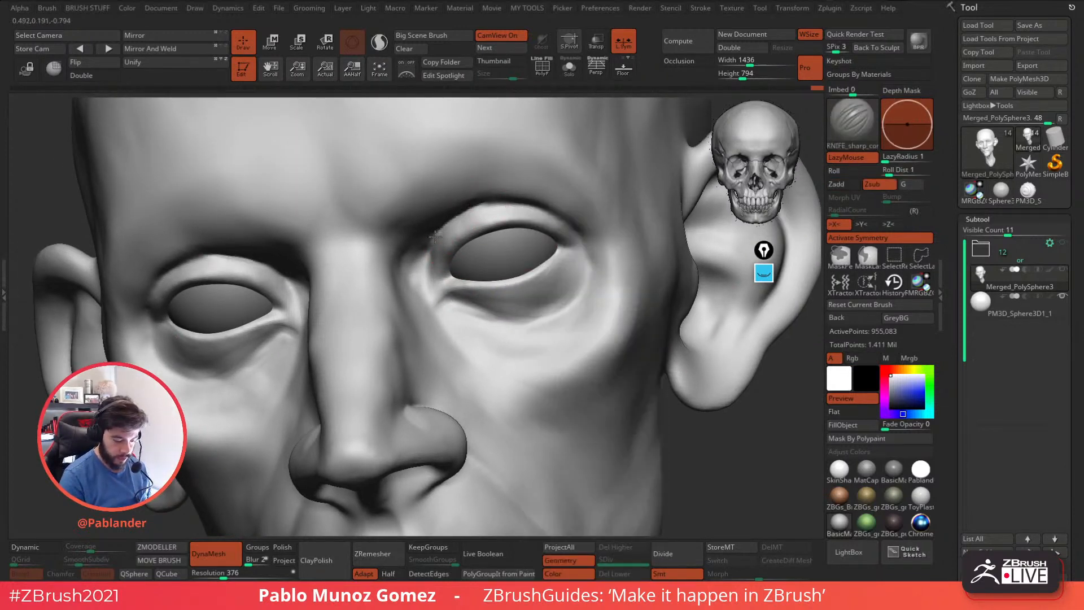
shift+drag(420, 284, 419, 261)
right_drag(419, 261, 446, 220)
mouse_move(428, 282)
mouse_down()
mouse_move(434, 245)
mouse_move(473, 204)
mouse_move(522, 193)
mouse_up()
key(ctrl+z)
alt+right_drag(509, 221, 567, 237)
mouse_move(567, 237)
right_down()
mouse_move(572, 252)
mouse_move(594, 233)
mouse_move(497, 230)
mouse_move(552, 220)
mouse_move(530, 293)
mouse_move(535, 243)
mouse_move(567, 223)
mouse_move(582, 230)
right_up()
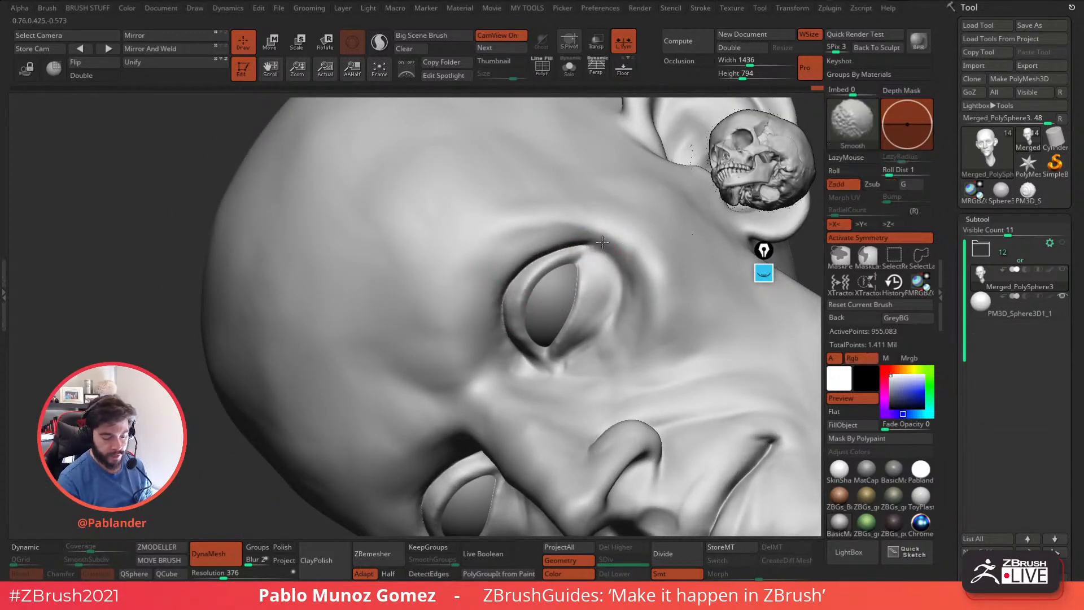
Sharpen the upper eyelid fold toward the outer corner of the eye and smooth the transitions.
drag(566, 250, 590, 247)
drag(502, 309, 523, 270)
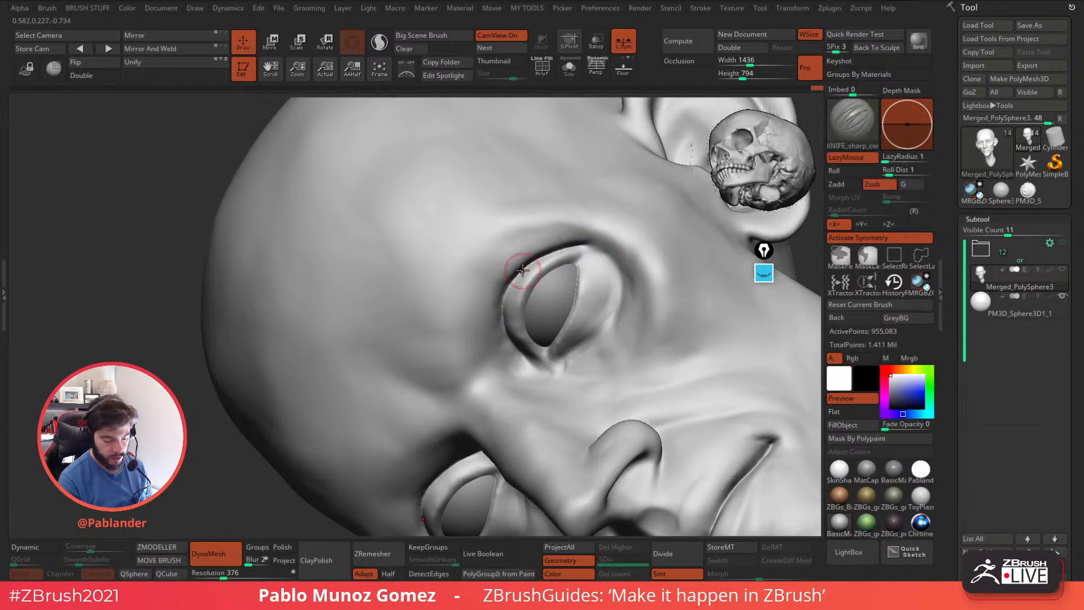
drag(505, 308, 527, 332)
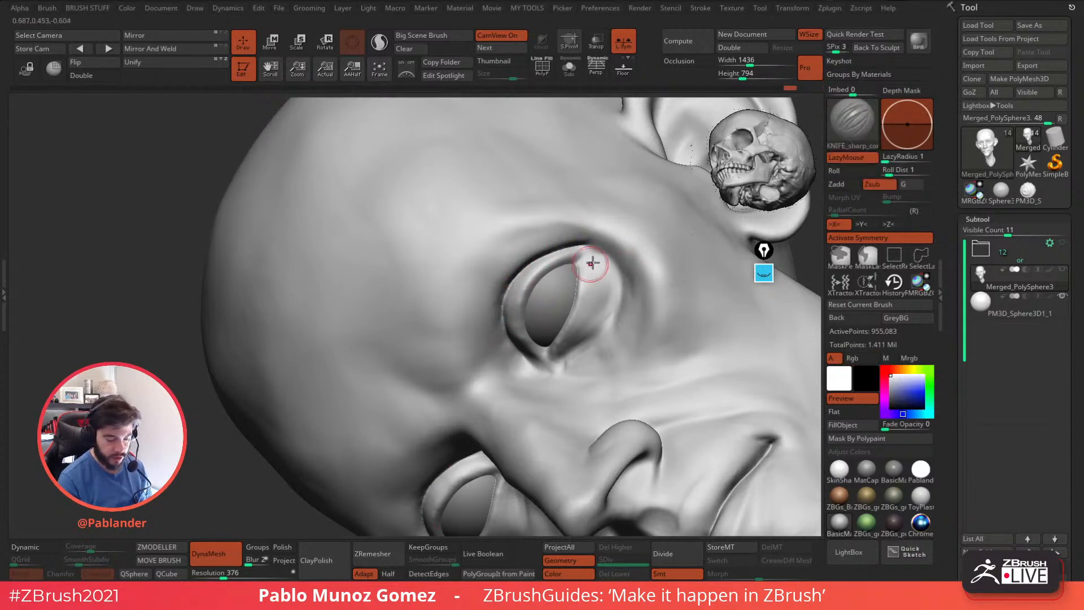
mouse_move(585, 267)
right_down()
mouse_move(612, 276)
mouse_move(600, 324)
mouse_move(603, 308)
mouse_move(622, 310)
mouse_move(562, 294)
mouse_move(588, 295)
mouse_move(576, 293)
right_up()
key(shift)
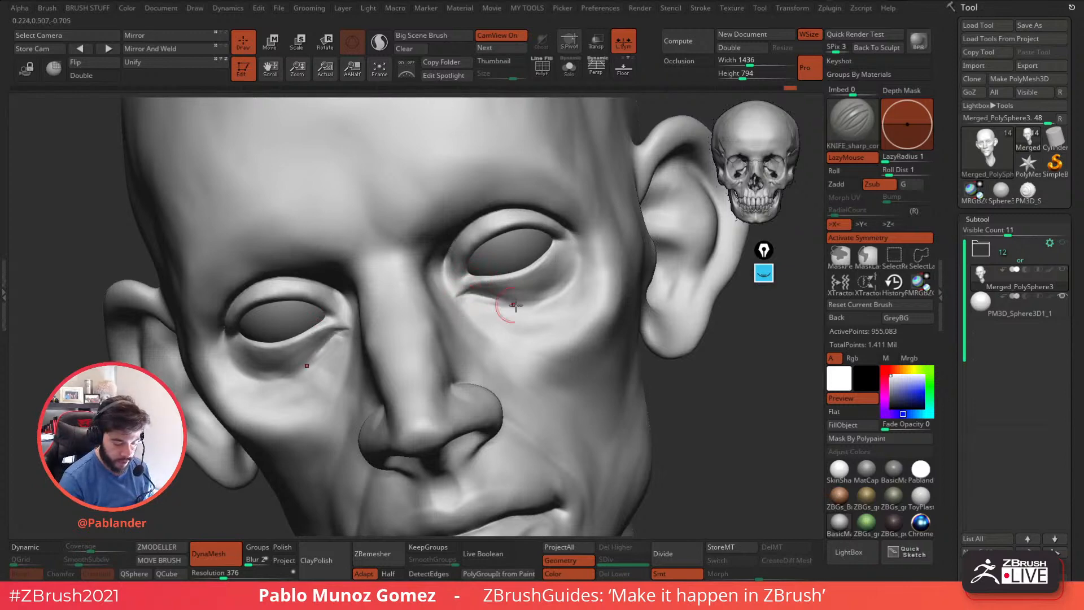
mouse_move(502, 302)
right_down()
mouse_move(510, 293)
mouse_move(496, 229)
mouse_move(514, 214)
mouse_move(488, 228)
right_up()
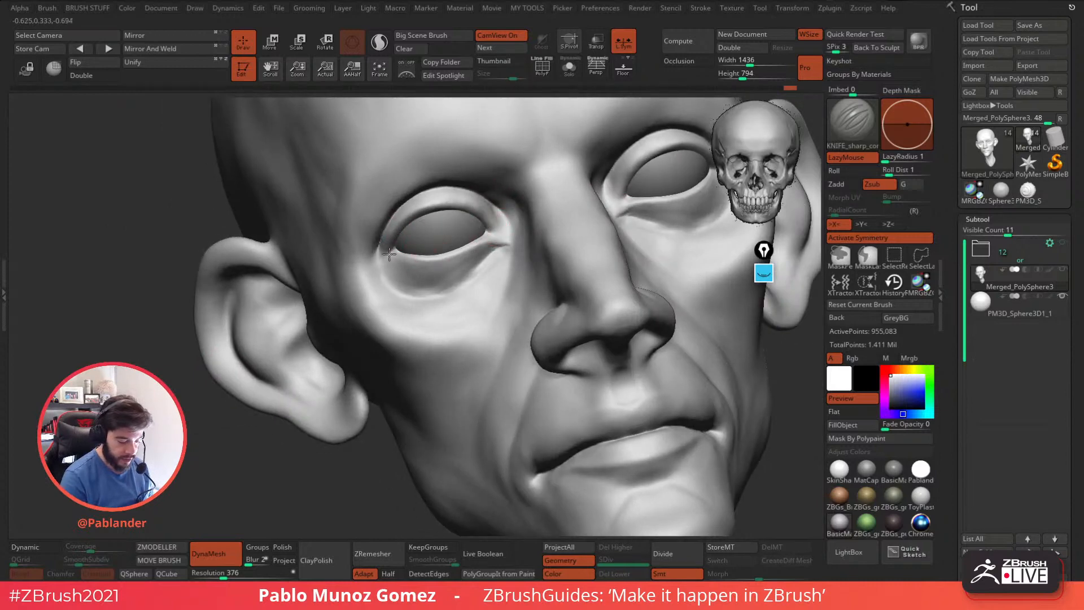
right_drag(406, 234, 625, 198)
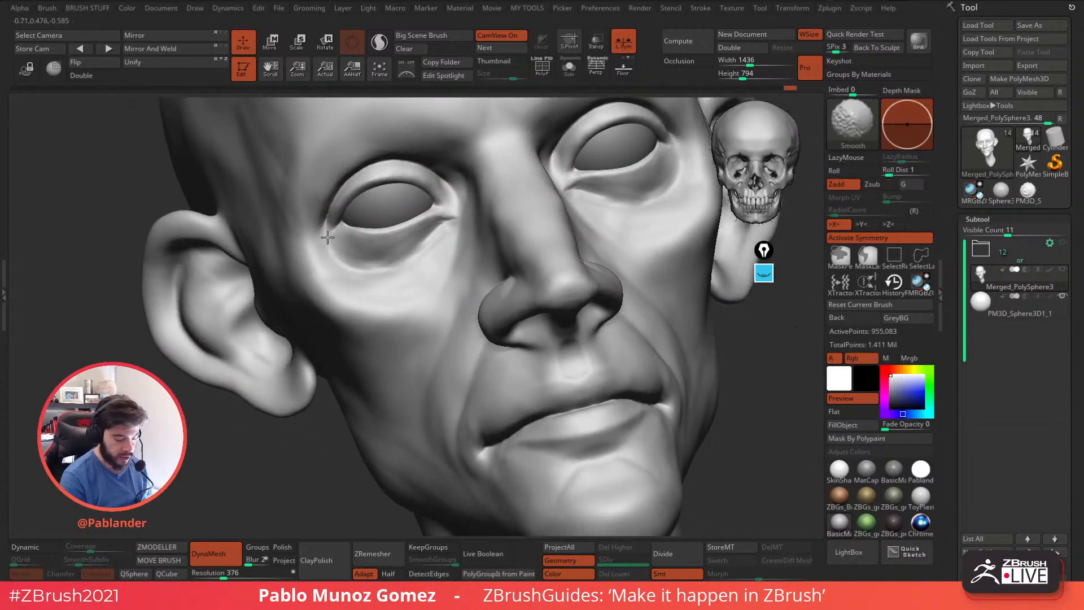
Carve the crease around the nostril wing and soften it toward the nasolabial fold.
right_drag(523, 339, 658, 302)
right_drag(473, 214, 492, 240)
drag(449, 257, 455, 223)
mouse_move(466, 227)
right_down()
mouse_move(430, 276)
mouse_move(447, 259)
right_up()
mouse_move(451, 273)
mouse_down()
mouse_move(437, 254)
mouse_move(442, 229)
mouse_move(436, 252)
mouse_up()
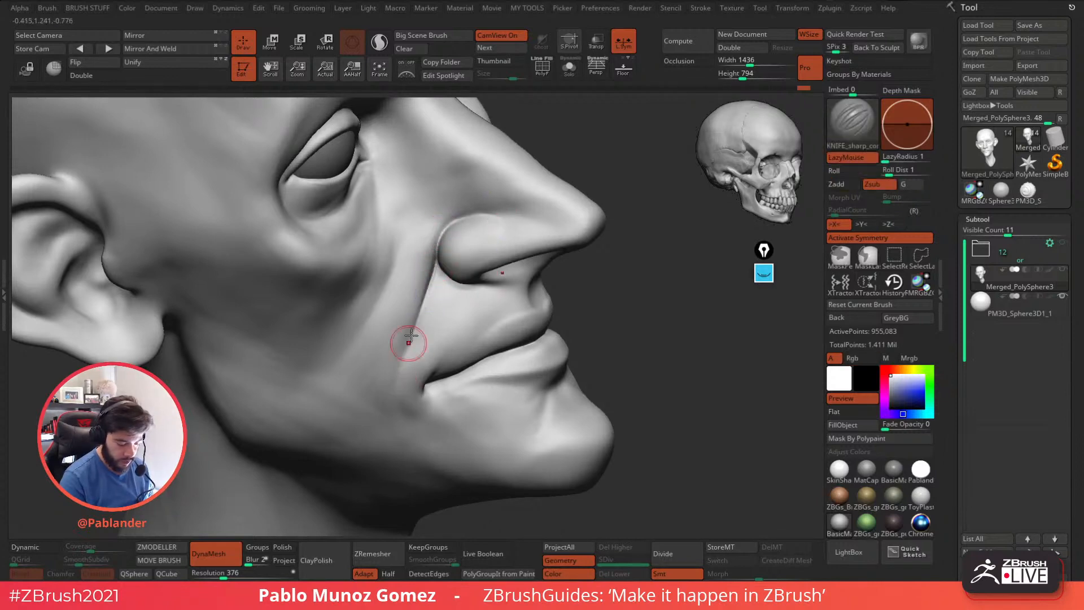
key(shift)
Cut a sharper line between the upper and lower lips and smooth its edges.
mouse_move(430, 292)
right_down()
mouse_move(509, 278)
mouse_move(484, 300)
mouse_move(565, 280)
right_up()
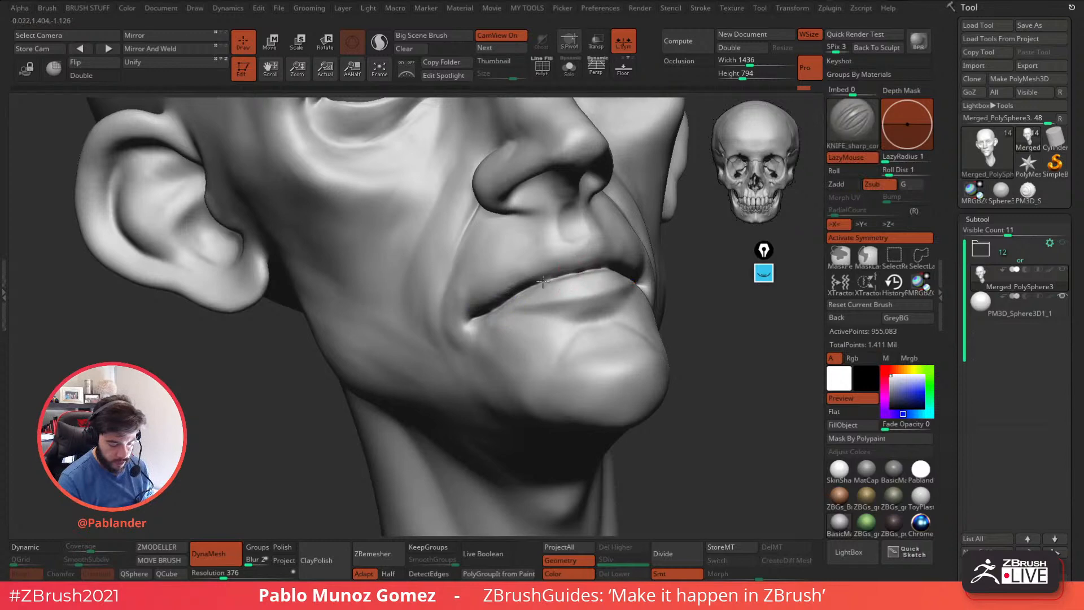
right_drag(584, 265, 559, 283)
key(shift)
Define the inner rim and folds of the ear with the DamStandard brush, smoothing between strokes.
mouse_move(525, 235)
right_down()
mouse_move(591, 334)
mouse_move(563, 334)
mouse_move(581, 282)
mouse_move(641, 195)
right_up()
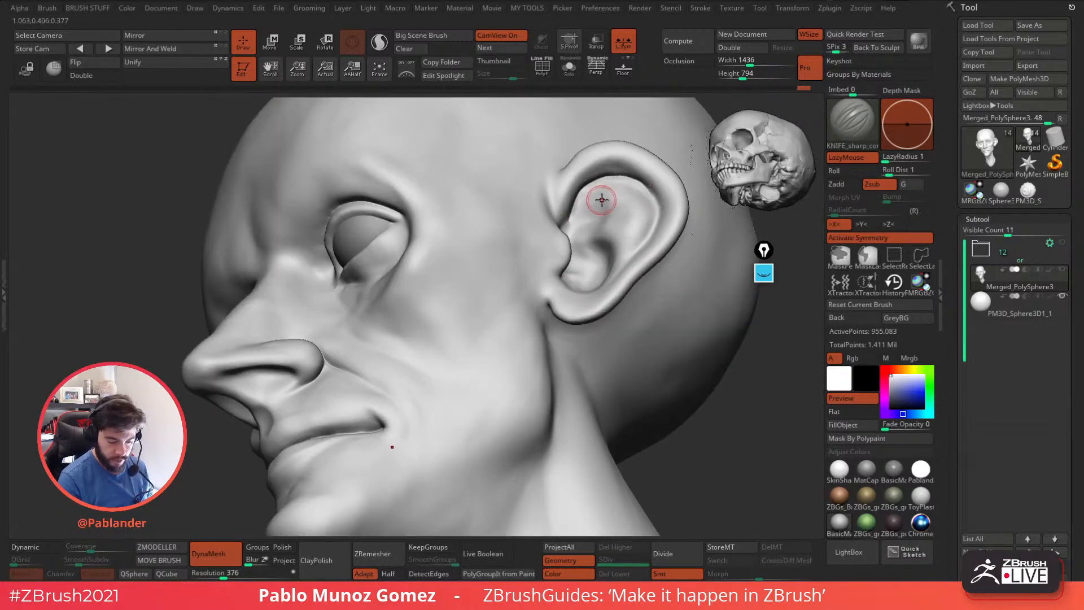
key(b)
key(d)
key(s)
key(space)
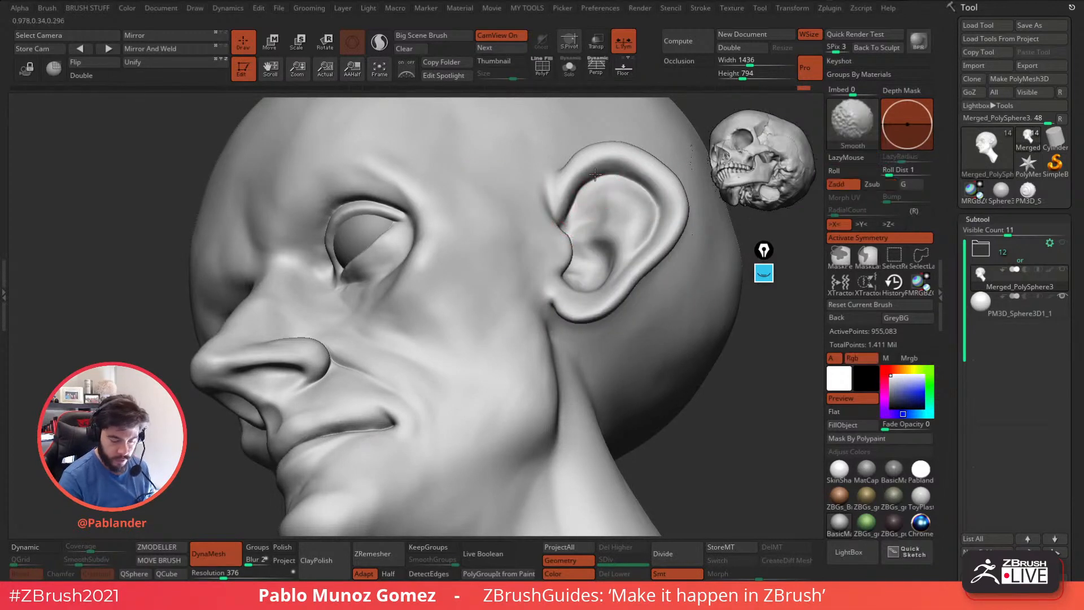
mouse_move(627, 190)
right_down()
mouse_move(593, 263)
mouse_move(622, 236)
mouse_move(595, 244)
right_up()
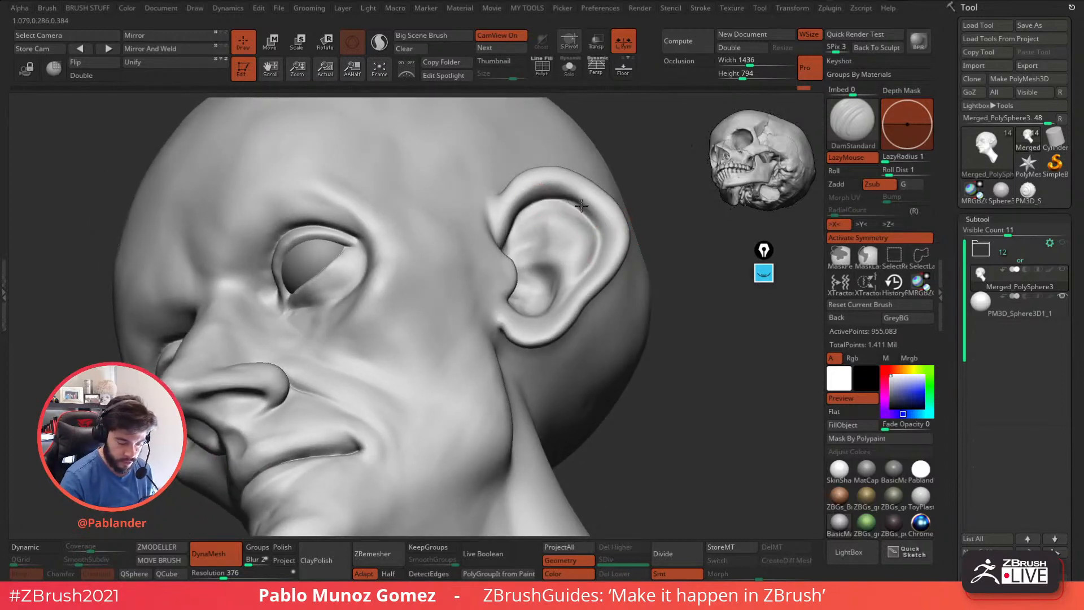
right_drag(547, 295, 542, 229)
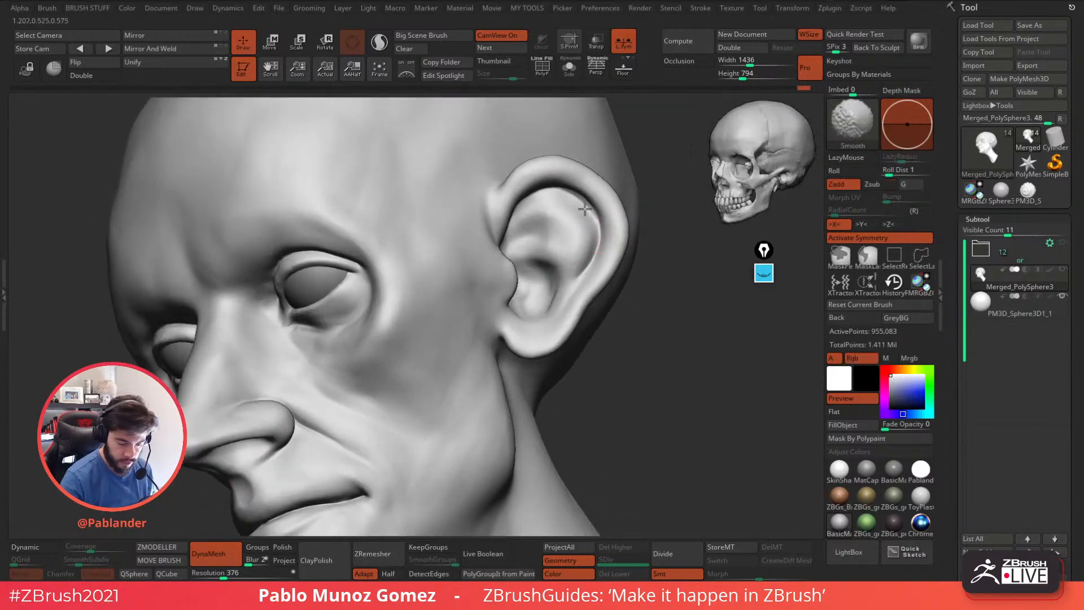
drag(572, 192, 594, 214)
mouse_move(594, 214)
mouse_down()
mouse_move(600, 242)
mouse_move(574, 293)
mouse_move(595, 226)
mouse_up()
mouse_move(596, 215)
right_down()
mouse_move(568, 240)
mouse_move(533, 210)
right_up()
mouse_move(540, 195)
mouse_down()
mouse_move(521, 229)
mouse_move(520, 269)
mouse_up()
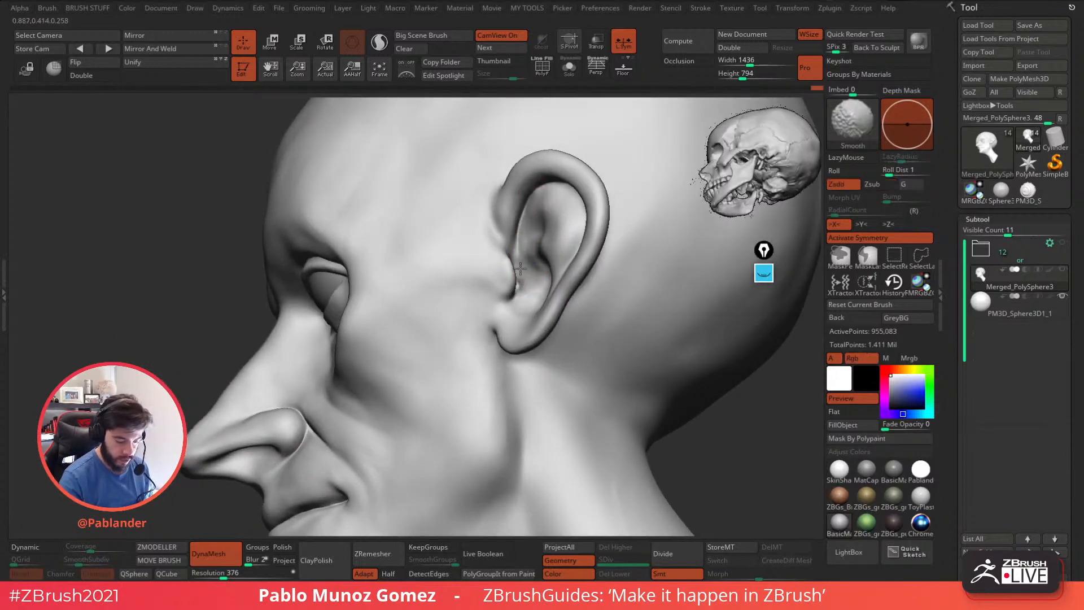
Refine the ear's outer rim and its attachment to the side of the head.
shift+drag(508, 191, 582, 156)
mouse_move(504, 246)
mouse_down()
mouse_move(484, 191)
mouse_move(490, 229)
mouse_up()
mouse_move(528, 316)
ctrl+right_down()
mouse_move(544, 402)
mouse_move(527, 378)
ctrl+right_up()
Adjust the DamStandard draw size and refine the planes of the jaw, cheeks and eye sockets.
key(space)
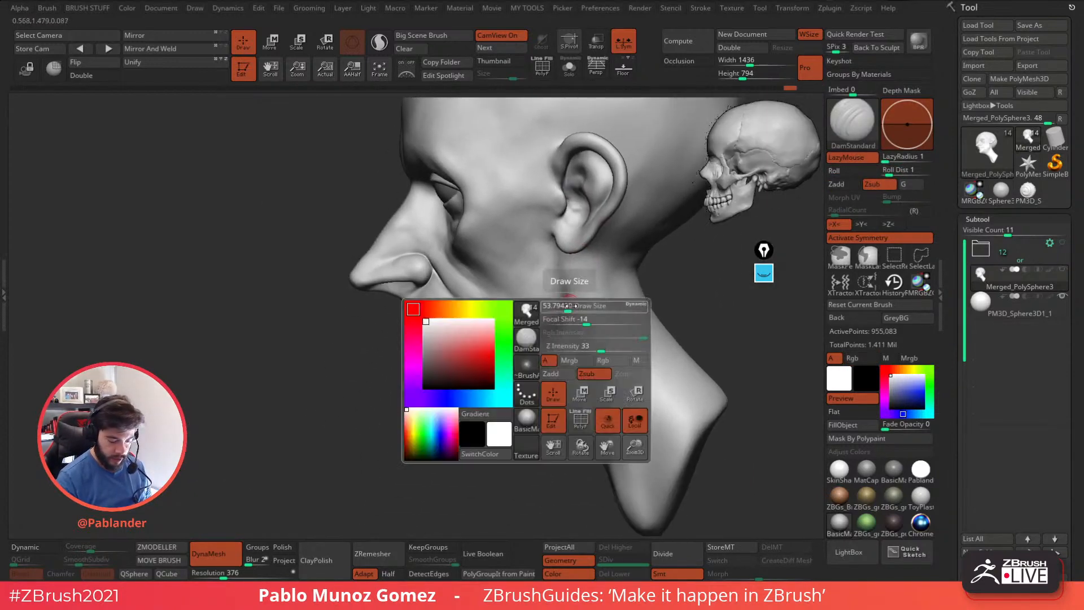
drag(570, 302, 566, 298)
key(shift)
mouse_move(549, 341)
right_down()
mouse_move(537, 352)
mouse_move(528, 346)
mouse_move(496, 285)
mouse_move(533, 302)
mouse_move(476, 290)
right_up()
mouse_move(615, 283)
right_down()
mouse_move(588, 280)
mouse_move(598, 302)
mouse_move(557, 283)
right_up()
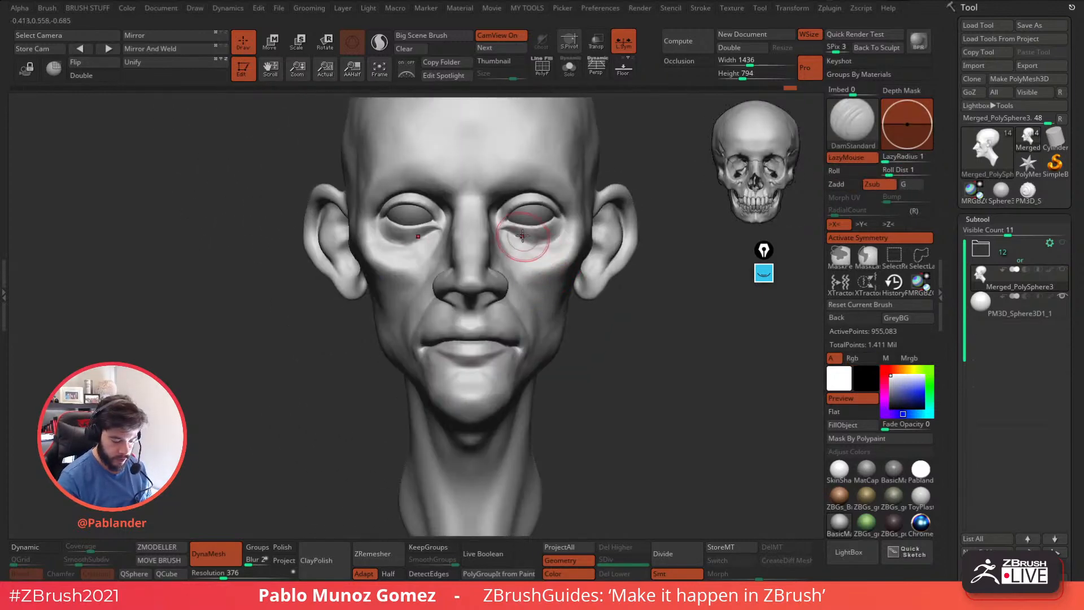
right_drag(555, 240, 552, 284)
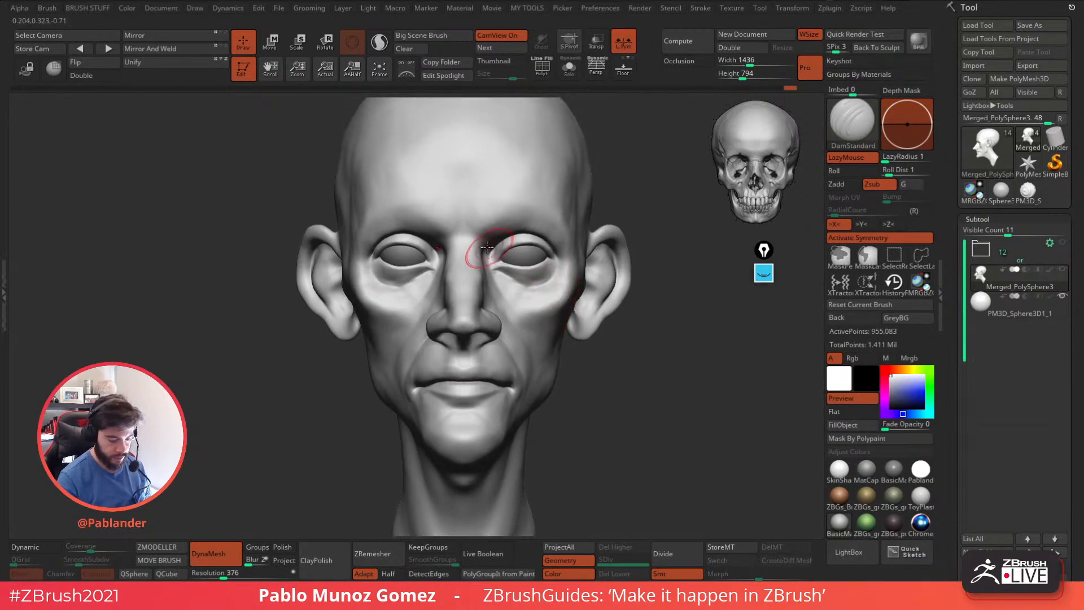
mouse_move(464, 207)
right_down()
mouse_move(475, 240)
mouse_move(549, 256)
mouse_move(581, 235)
mouse_move(533, 229)
mouse_move(571, 249)
right_up()
Readjust the draw size and carve a crisp rim along the edge of the upper eyelid.
key(space)
drag(583, 243, 571, 238)
mouse_move(576, 248)
alt+right_down()
mouse_move(588, 285)
mouse_move(574, 305)
mouse_move(588, 266)
mouse_move(577, 256)
alt+right_up()
key(space)
drag(578, 255, 569, 254)
mouse_move(570, 254)
ctrl+right_down()
mouse_move(590, 255)
mouse_move(598, 270)
ctrl+right_up()
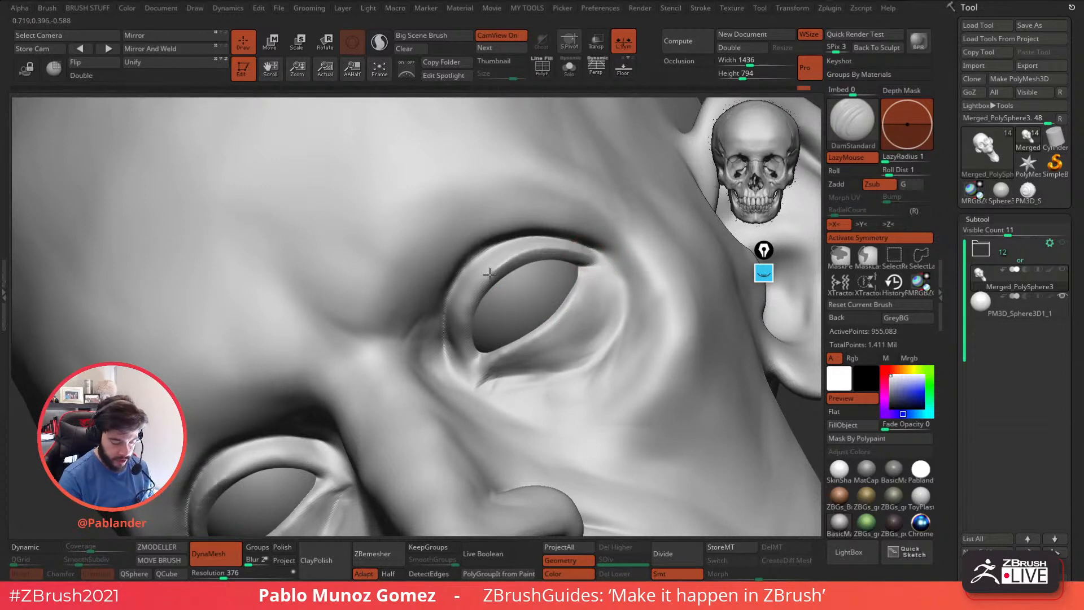
mouse_move(464, 330)
mouse_down()
mouse_move(469, 372)
mouse_move(508, 254)
mouse_up()
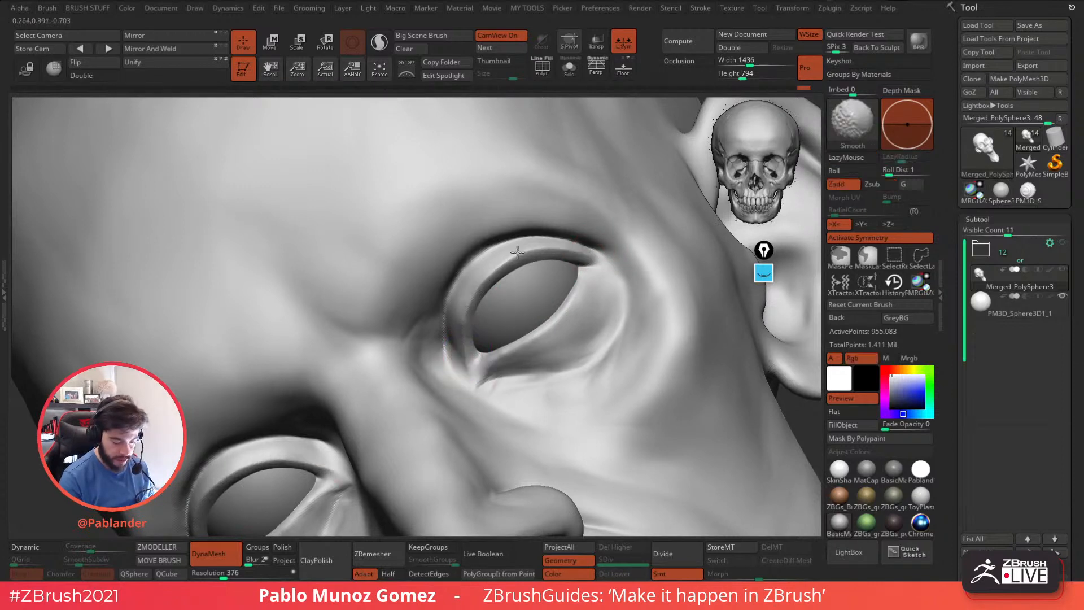
mouse_move(470, 372)
mouse_down()
mouse_move(480, 288)
mouse_move(548, 253)
mouse_move(589, 262)
mouse_move(585, 282)
mouse_up()
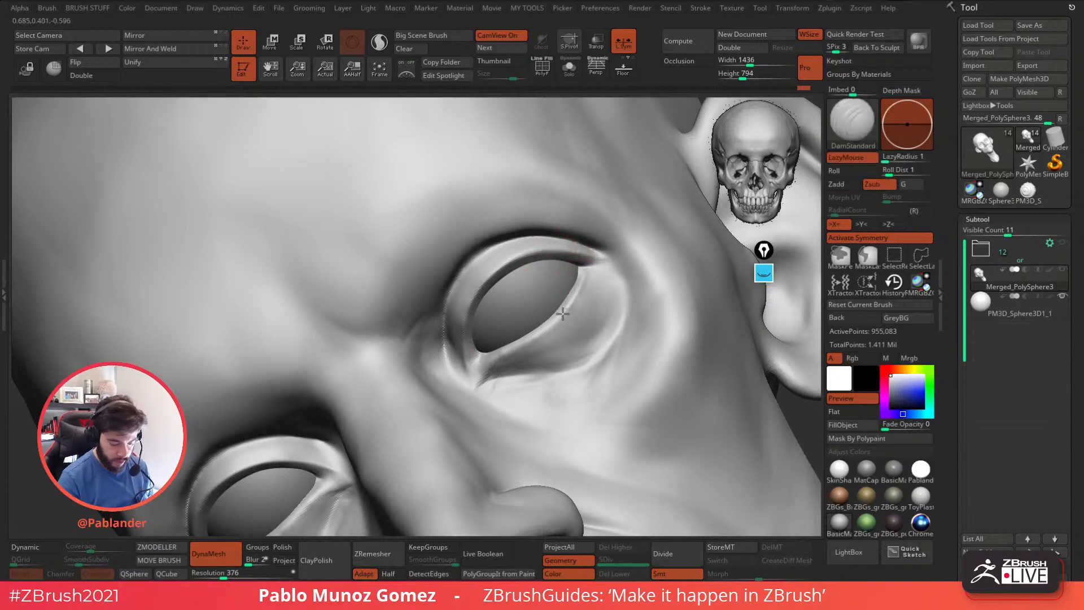
Define the lower eyelid rim and both corners of the eye, smoothing the inner corner.
mouse_move(521, 345)
mouse_down()
mouse_move(482, 369)
mouse_move(510, 366)
mouse_up()
mouse_move(548, 286)
right_down()
mouse_move(582, 285)
mouse_move(583, 273)
right_up()
mouse_move(575, 279)
mouse_down()
mouse_move(570, 308)
mouse_move(581, 292)
mouse_up()
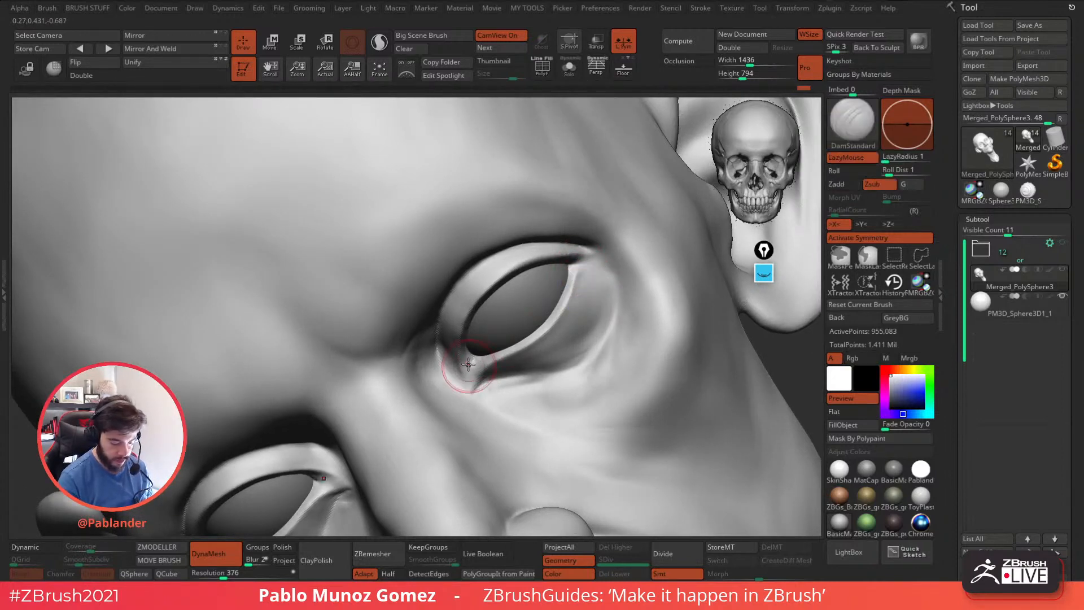
right_drag(469, 364, 480, 322)
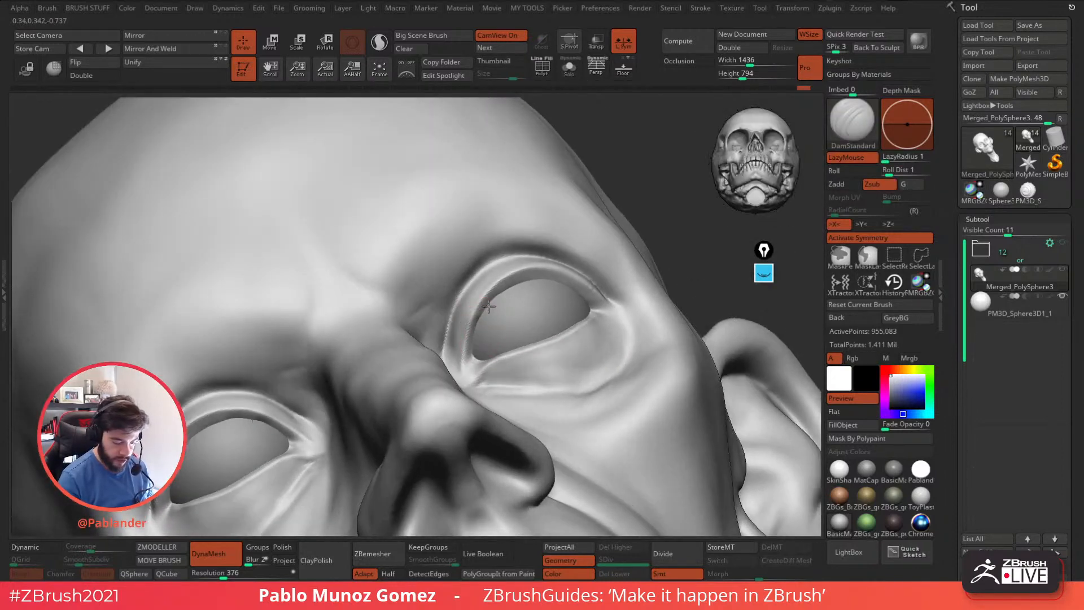
shift+drag(549, 284, 493, 312)
right_drag(490, 316, 533, 315)
right_click(504, 370)
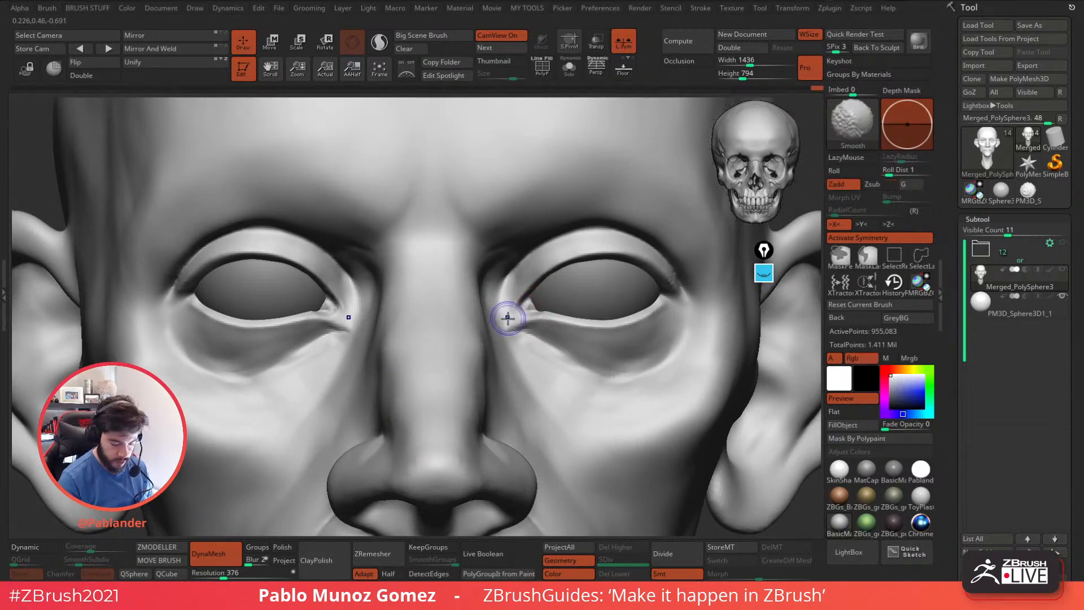
Build up volume at the eye's inner corner and beside the nose bridge with the custom clay brush.
key(b)
click(530, 409)
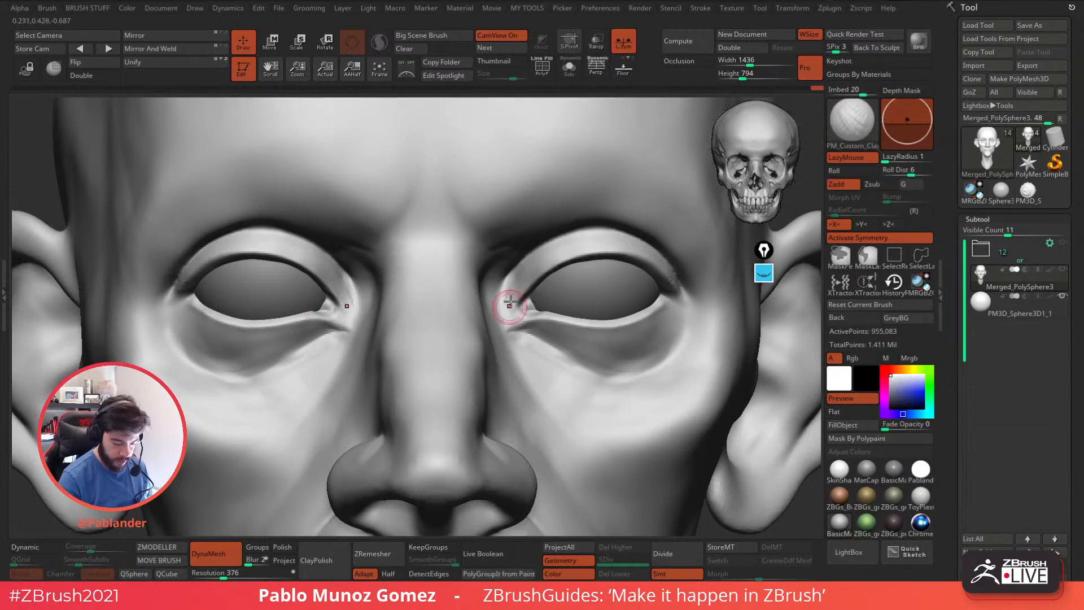
drag(506, 339, 515, 327)
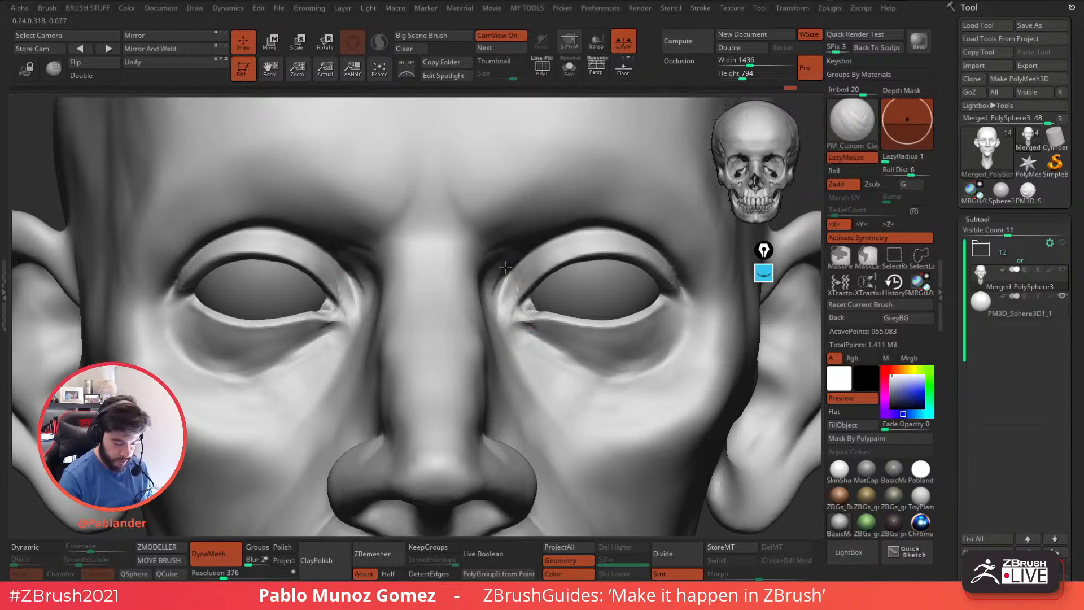
right_drag(491, 288, 516, 249)
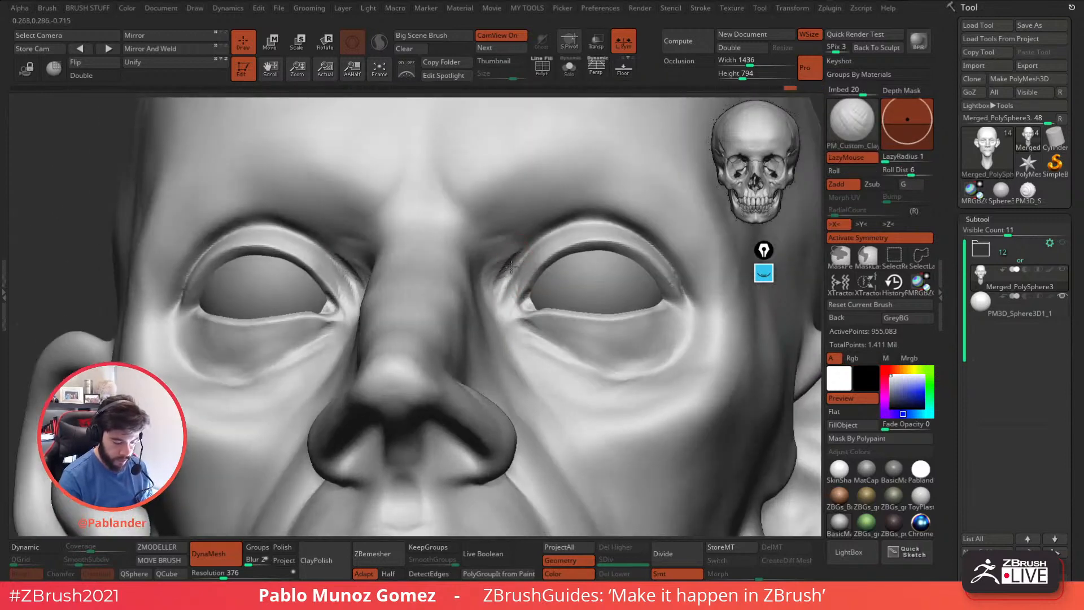
drag(496, 265, 517, 248)
right_drag(516, 249, 508, 251)
drag(508, 253, 493, 269)
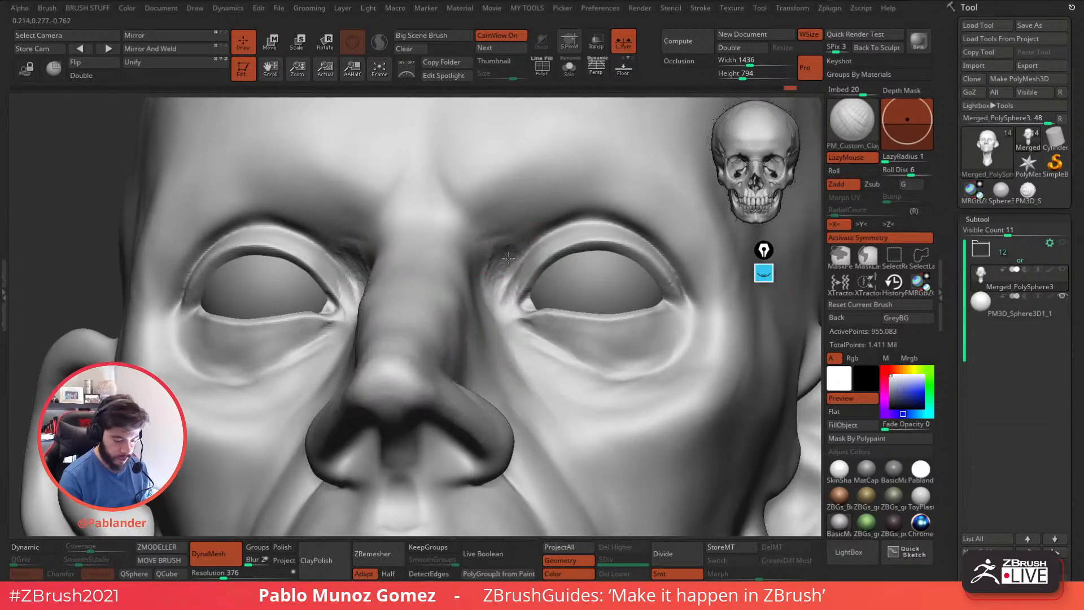
Smooth the clay strokes around the inner eye corner and across the under-eye bag.
key(shift)
right_drag(516, 267, 511, 244)
mouse_move(511, 323)
shift+mouse_down()
mouse_move(513, 348)
mouse_move(529, 356)
shift+mouse_up()
right_drag(571, 351, 621, 365)
mouse_move(622, 365)
ctrl+right_down()
mouse_move(636, 356)
mouse_move(597, 288)
ctrl+right_up()
shift+drag(595, 287, 614, 292)
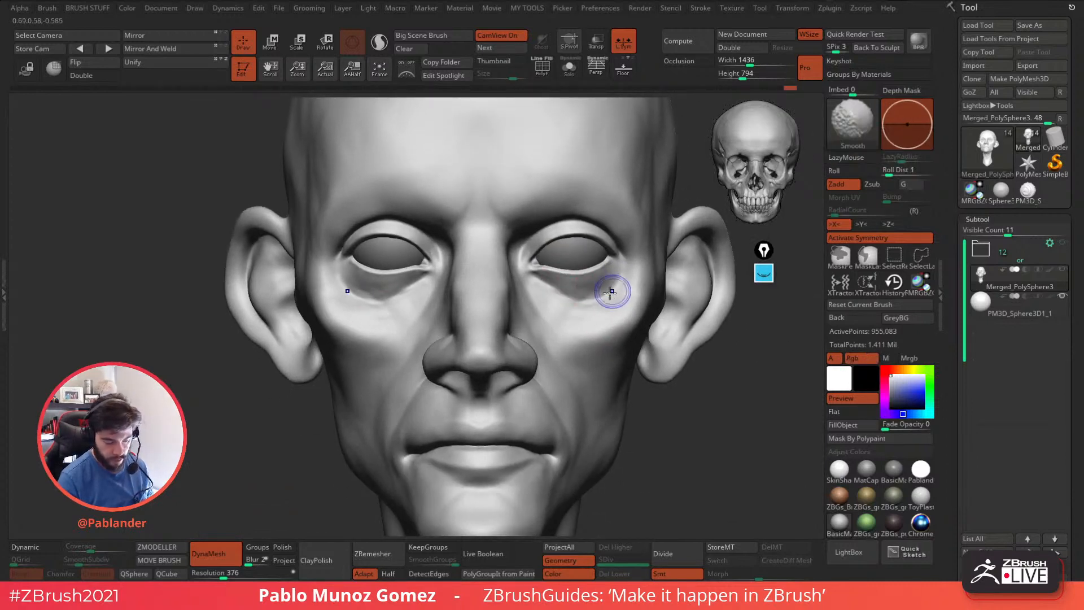
alt+right_drag(616, 305, 602, 284)
mouse_move(583, 278)
alt+mouse_down()
mouse_move(547, 263)
mouse_move(567, 270)
alt+mouse_up()
ctrl+right_drag(594, 272, 468, 292)
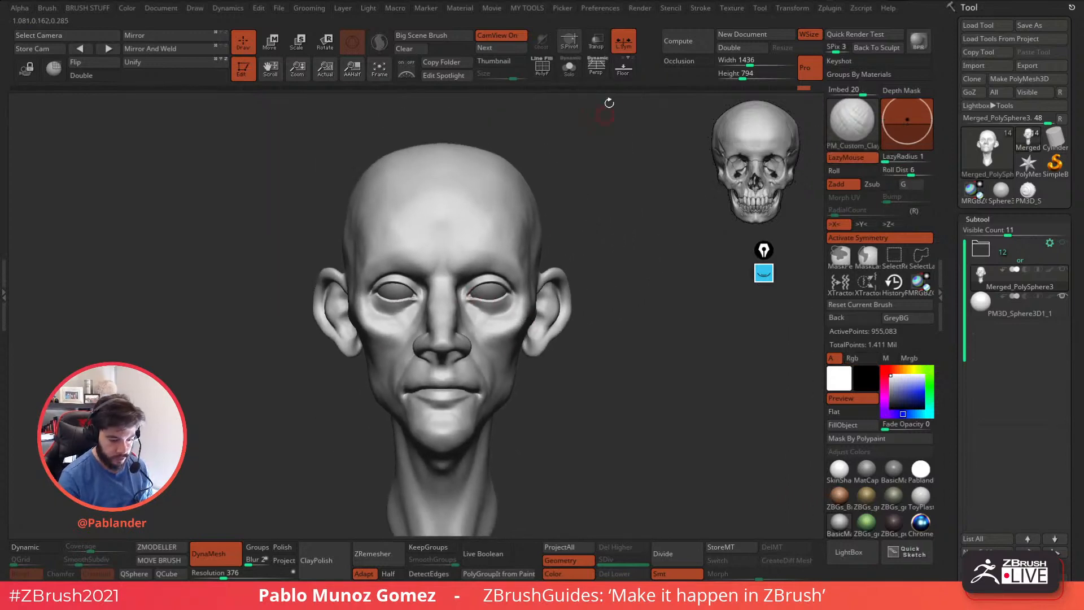
Turn on perspective display and view the whole head from a three-quarter angle.
click(597, 67)
right_drag(691, 316, 644, 358)
mouse_move(604, 362)
mouse_down()
mouse_move(646, 371)
mouse_move(667, 354)
mouse_move(639, 378)
mouse_move(602, 373)
mouse_up()
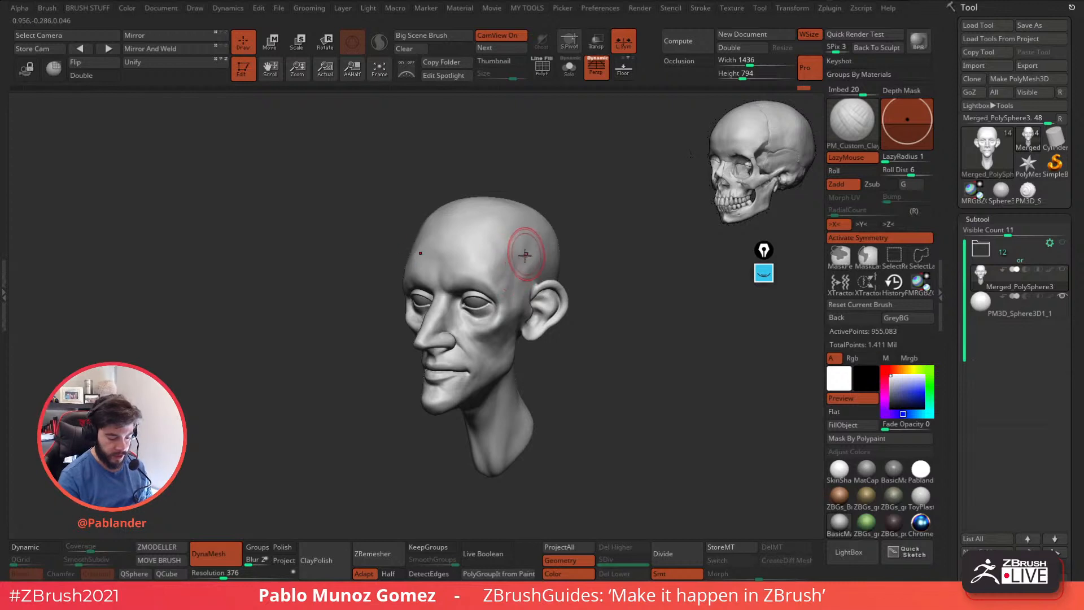
Turn off the camera-view skull and frame the head closer from a three-quarter angle.
right_drag(528, 241, 501, 252)
right_drag(424, 237, 639, 324)
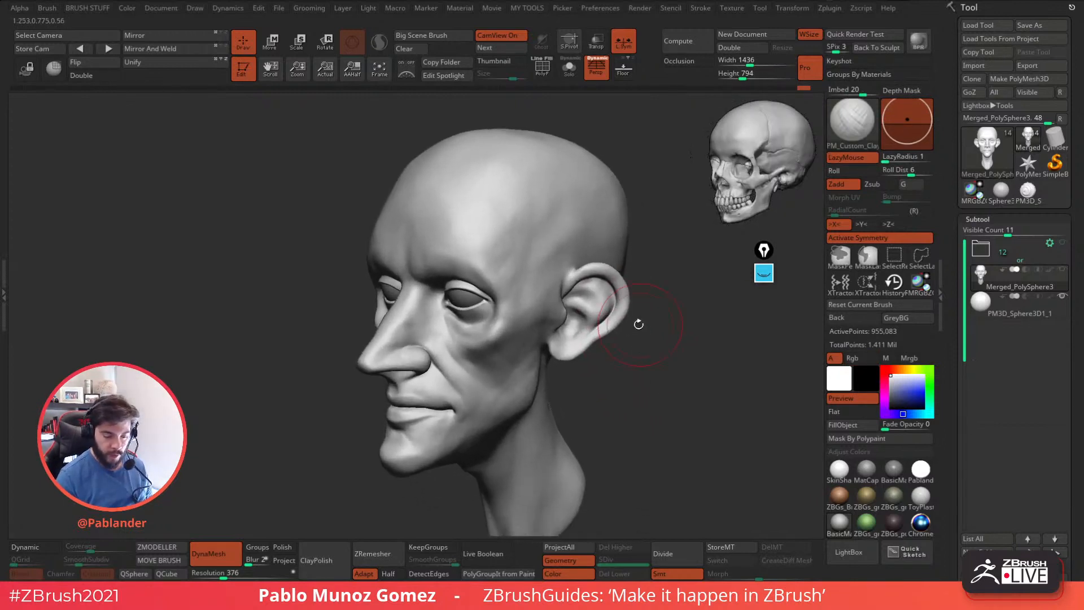
click(512, 38)
alt+right_drag(782, 254, 758, 255)
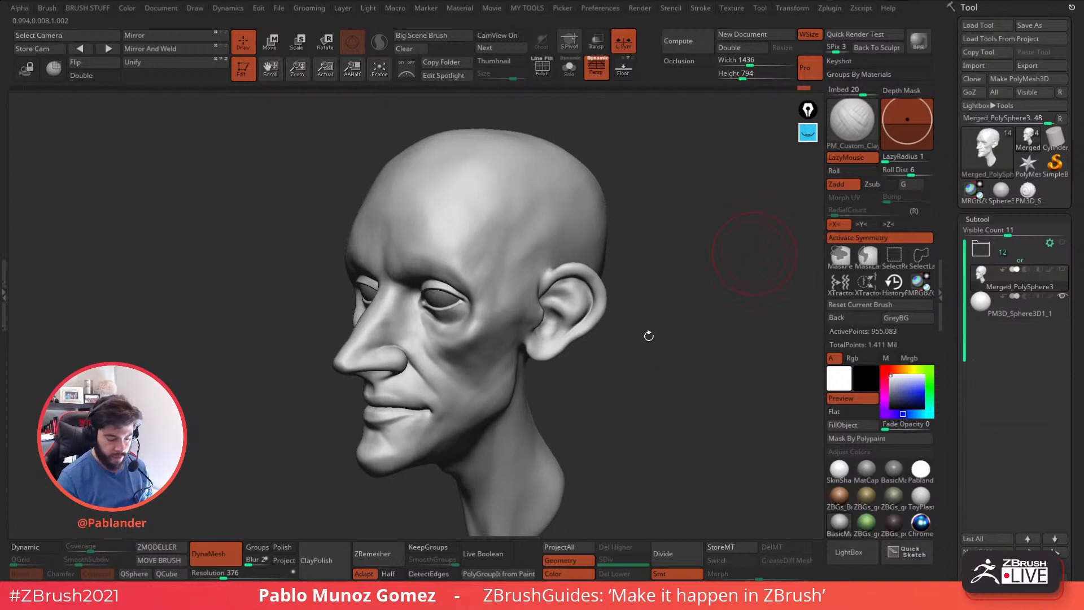
right_drag(648, 337, 635, 325)
right_drag(496, 184, 447, 213)
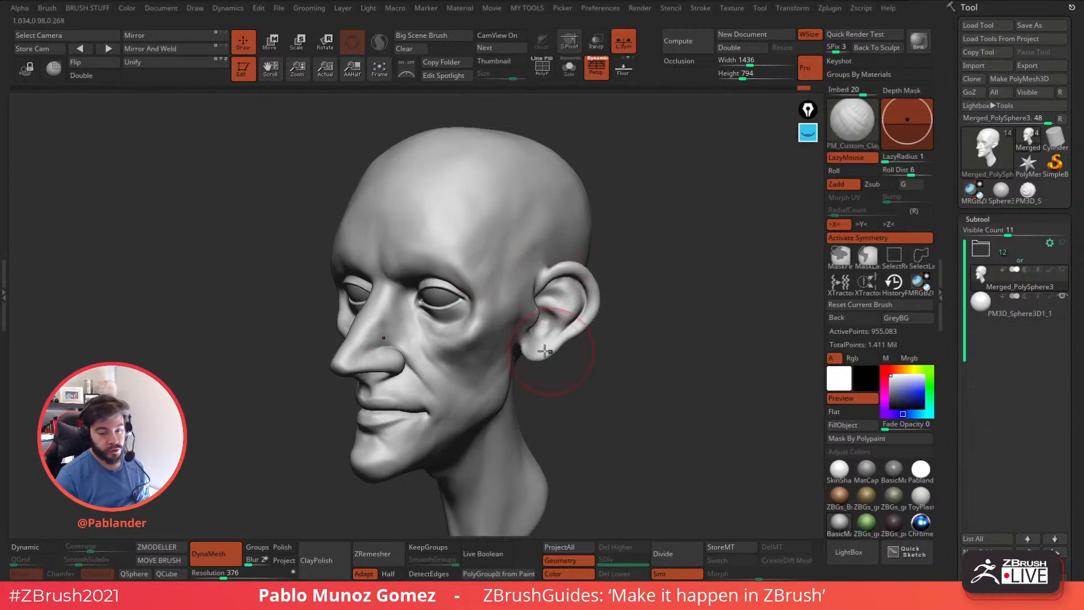
Load the Smooth Stronger brush from the Smooth folder of the LightBox brush library.
click(849, 552)
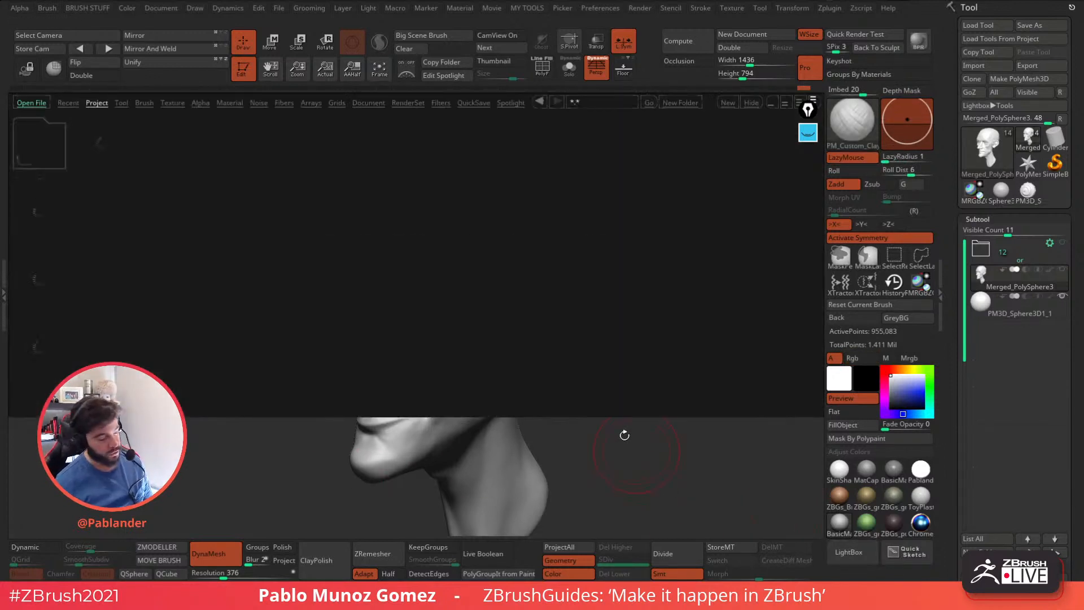
click(144, 102)
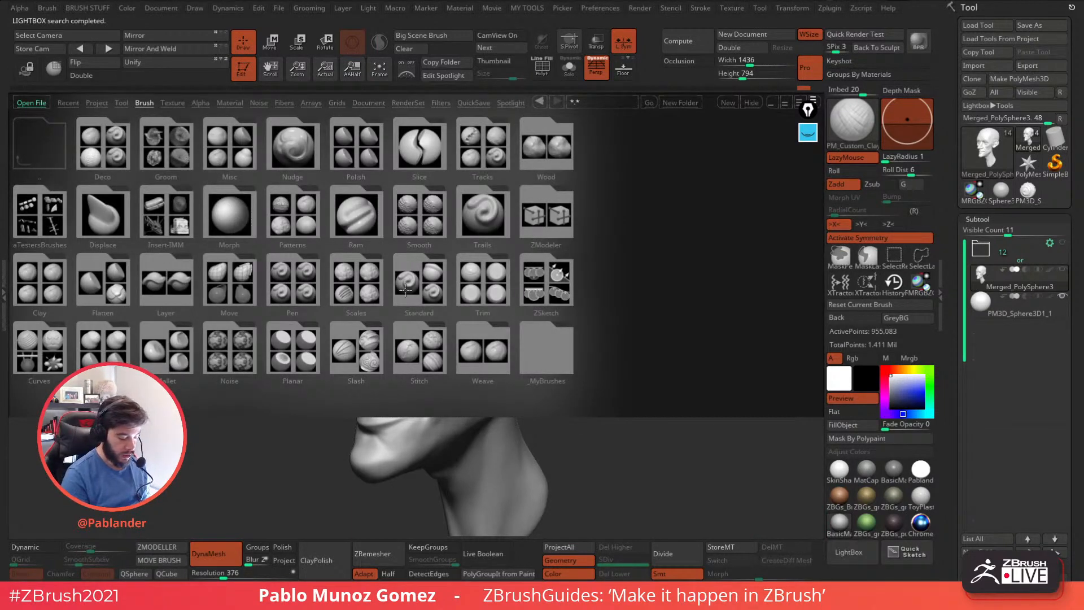
double_click(419, 216)
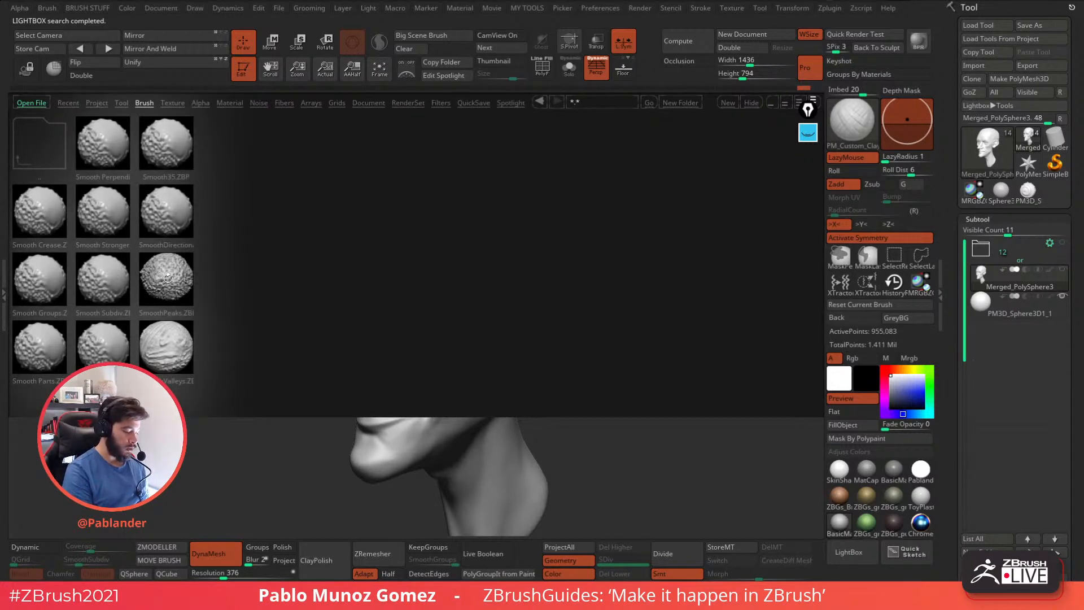
double_click(107, 217)
click(192, 243)
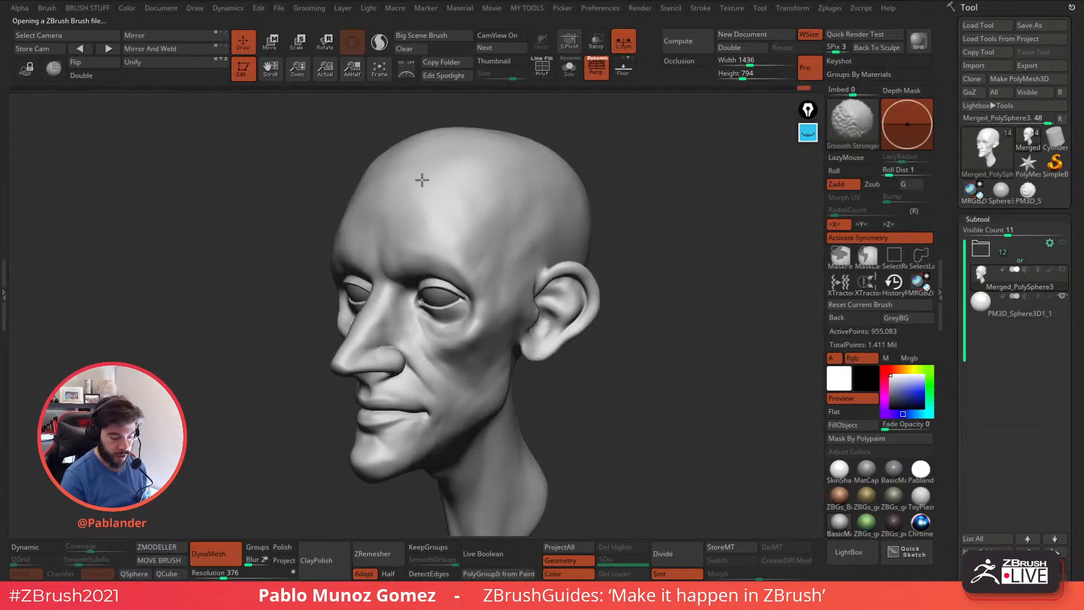
Smooth the side and back of the skull with the Smooth Stronger brush.
shift+drag(625, 179, 683, 218)
mouse_move(682, 218)
right_down()
mouse_move(611, 223)
mouse_move(582, 202)
right_up()
shift+drag(569, 264, 571, 276)
mouse_move(606, 199)
shift+mouse_down()
mouse_move(621, 172)
mouse_move(599, 160)
shift+mouse_up()
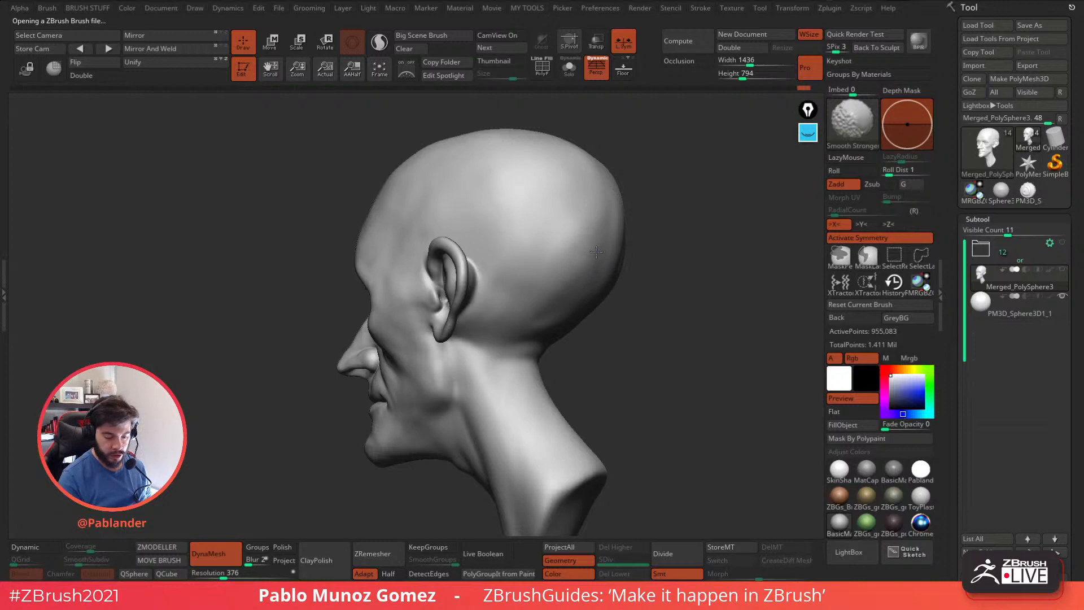
right_drag(599, 249, 443, 390)
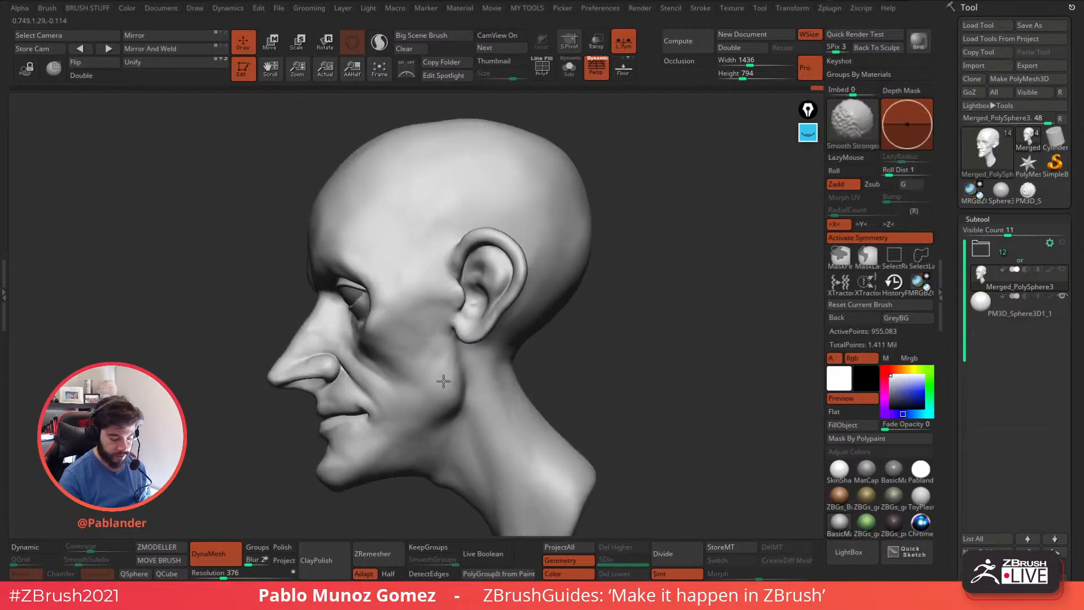
mouse_move(610, 375)
right_down()
mouse_move(514, 418)
mouse_move(617, 361)
mouse_move(642, 364)
mouse_move(642, 345)
mouse_move(628, 384)
right_up()
Switch the head to the shiny basic material to inspect surface bumps from a three-quarter angle.
click(810, 131)
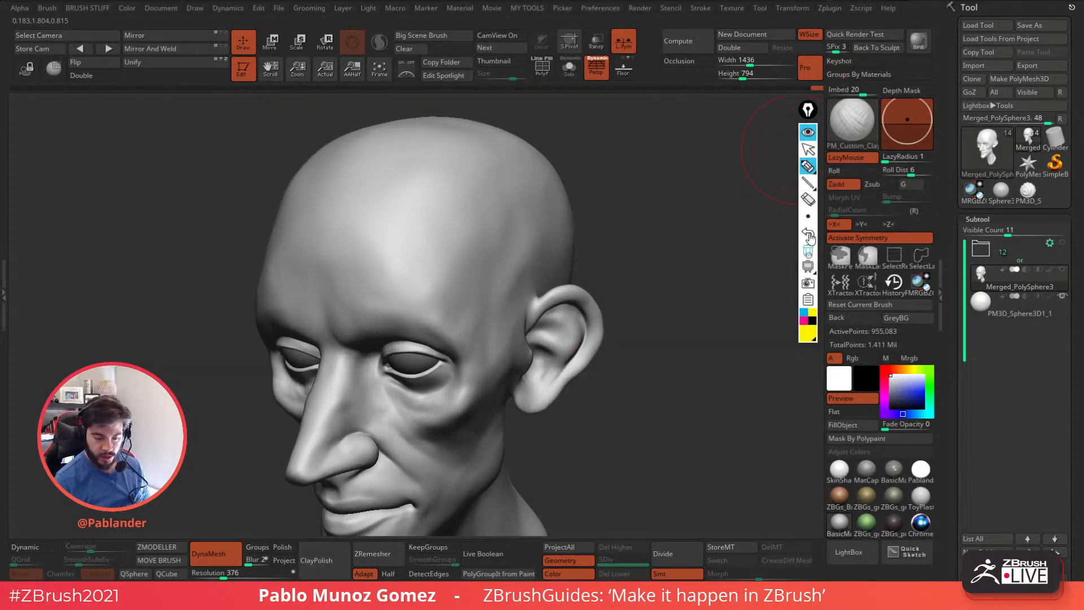
click(894, 469)
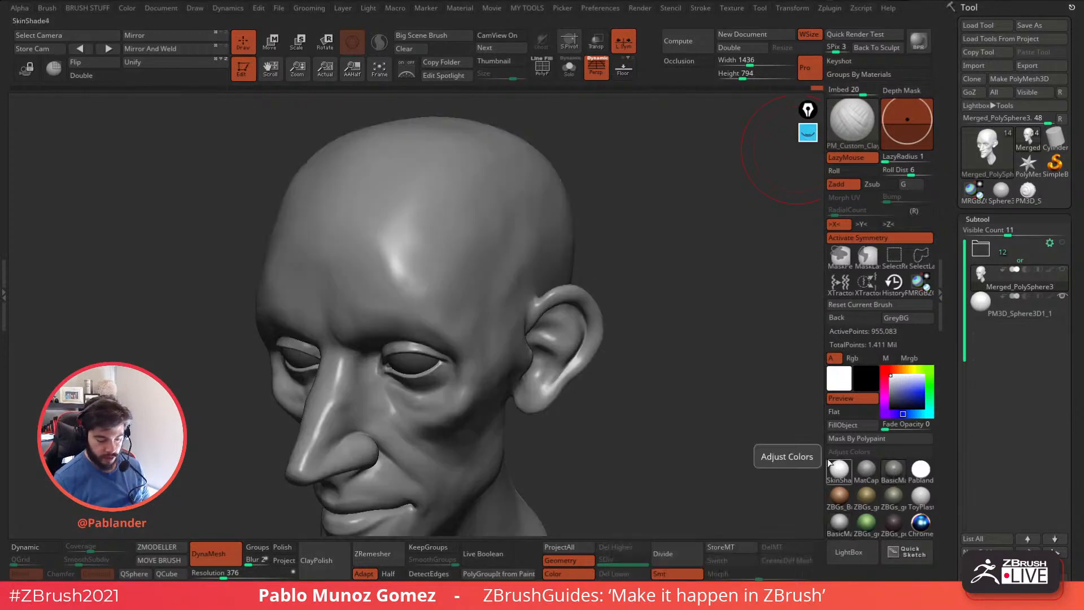
mouse_move(701, 425)
mouse_down()
mouse_move(693, 416)
mouse_move(825, 266)
mouse_up()
Outline the uneven patches on the forehead, temple, cheek, nose and chin in yellow annotation ink, and erase the marks.
mouse_move(808, 132)
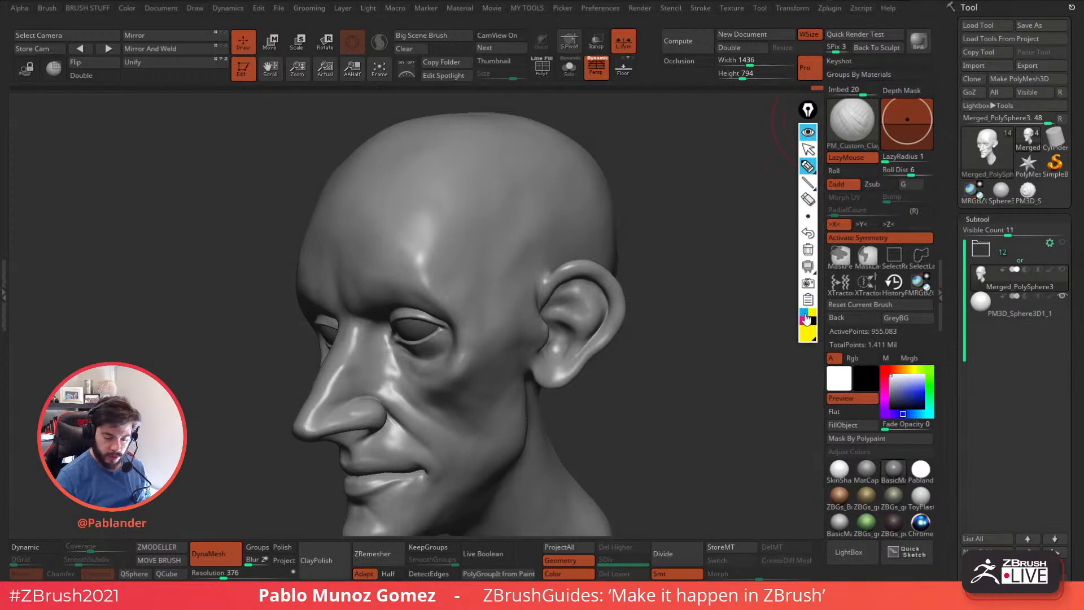
drag(527, 261, 525, 222)
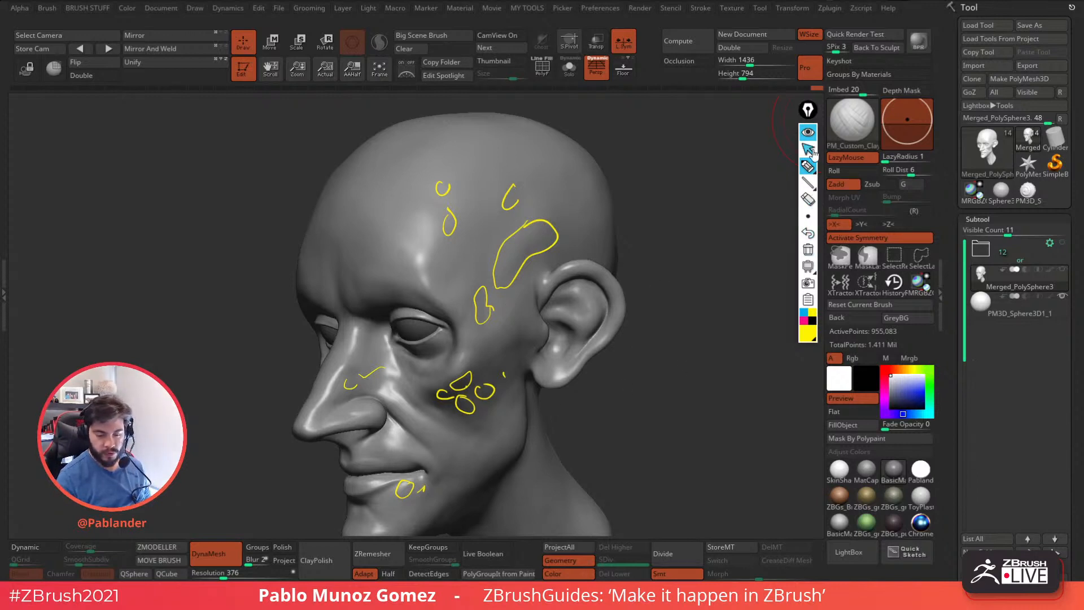
click(808, 249)
click(808, 132)
Compare the side of the head under the MatCap Gray and shiny basic materials to judge surface unevenness.
mouse_move(693, 293)
mouse_down()
mouse_move(675, 395)
mouse_move(652, 387)
mouse_up()
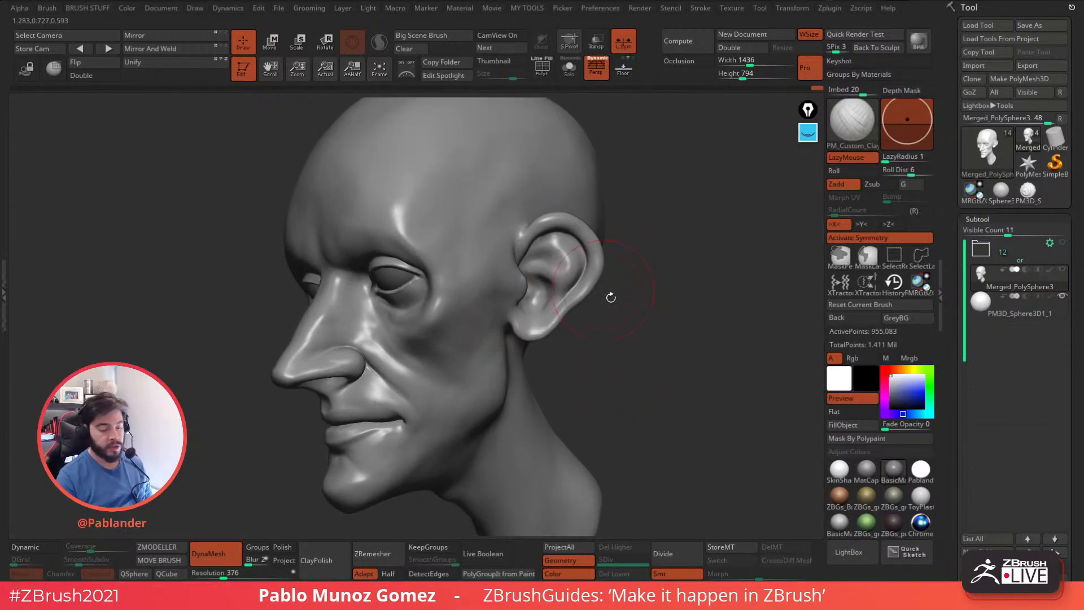
mouse_move(666, 341)
mouse_down()
mouse_move(678, 348)
mouse_move(663, 346)
mouse_move(658, 367)
mouse_move(650, 340)
mouse_up()
mouse_move(434, 175)
alt+right_down()
mouse_move(458, 220)
mouse_move(508, 230)
mouse_move(506, 217)
alt+right_up()
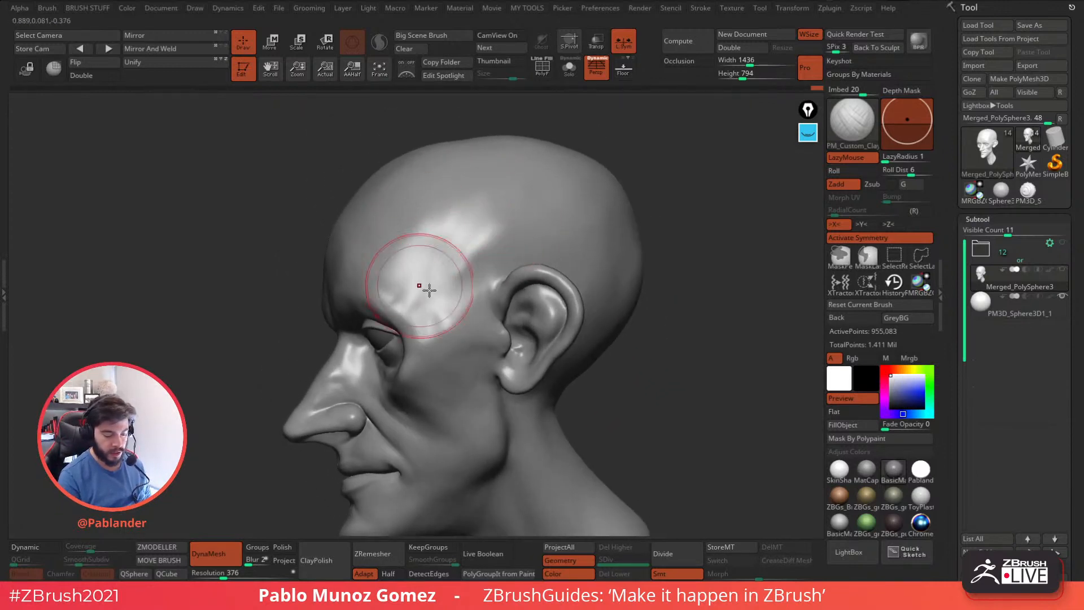
click(874, 475)
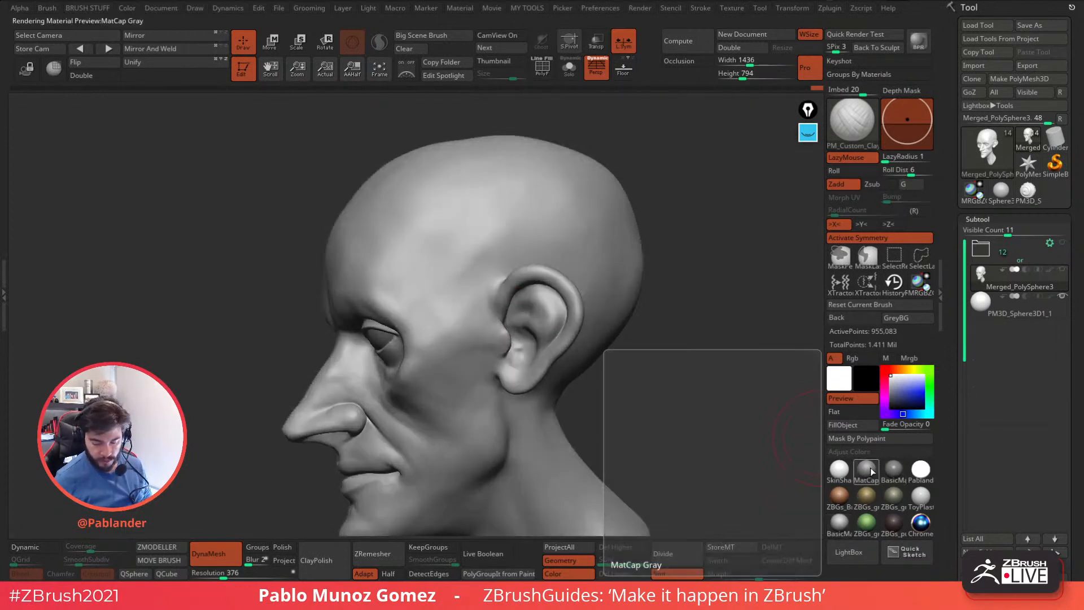
click(892, 470)
click(847, 469)
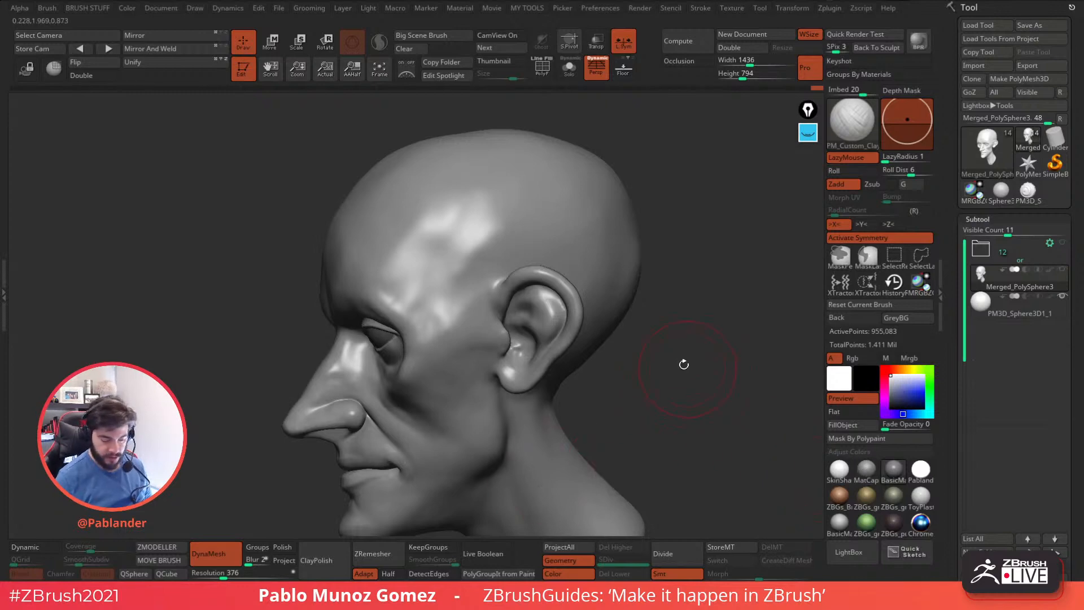
Choose the Polish brush for evening out the surface.
click(848, 128)
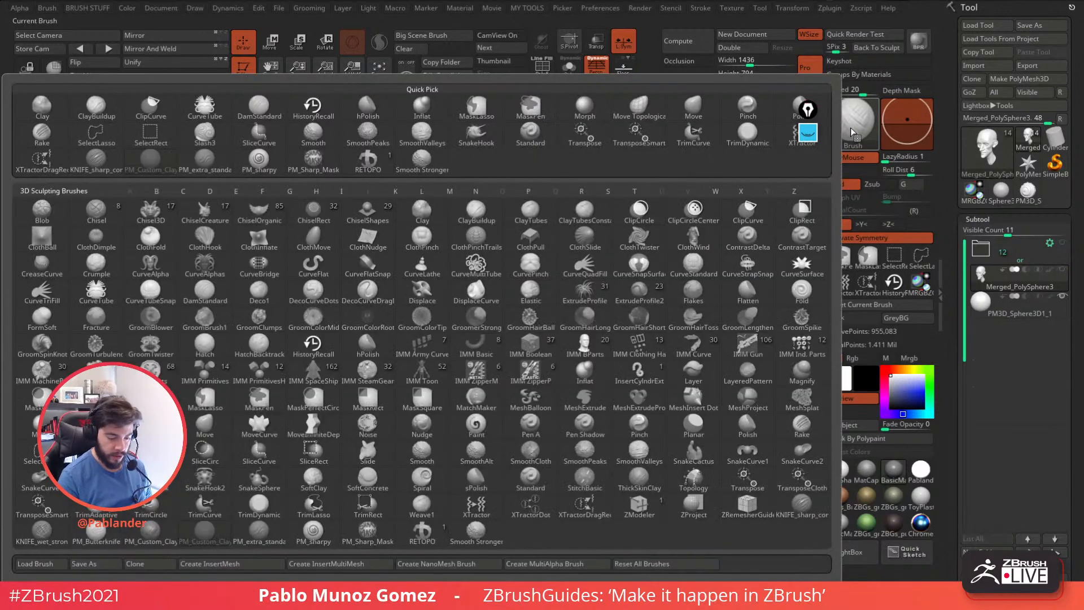
key(p)
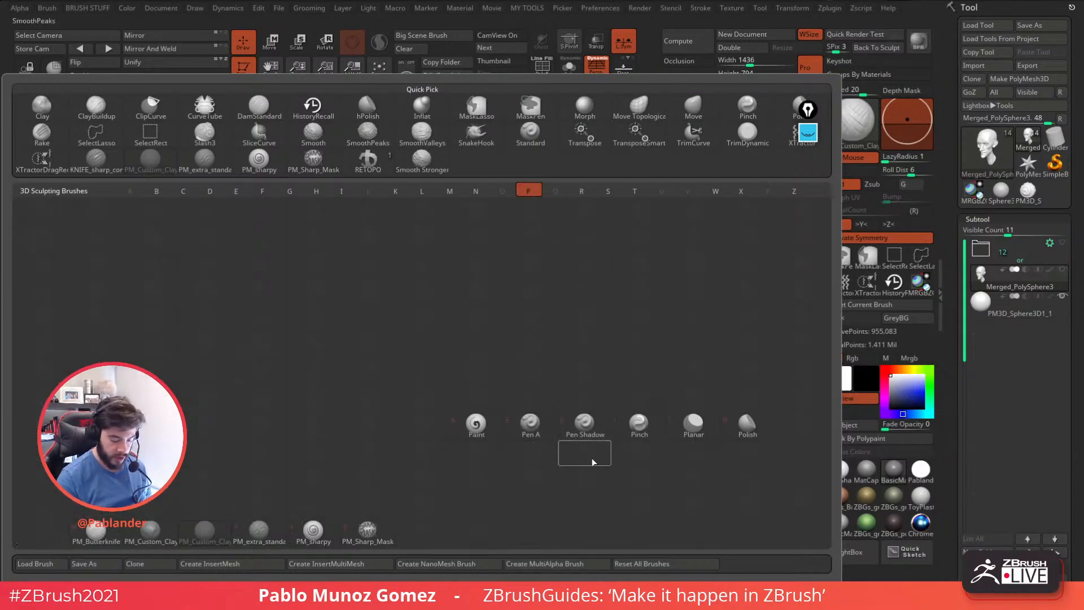
click(747, 430)
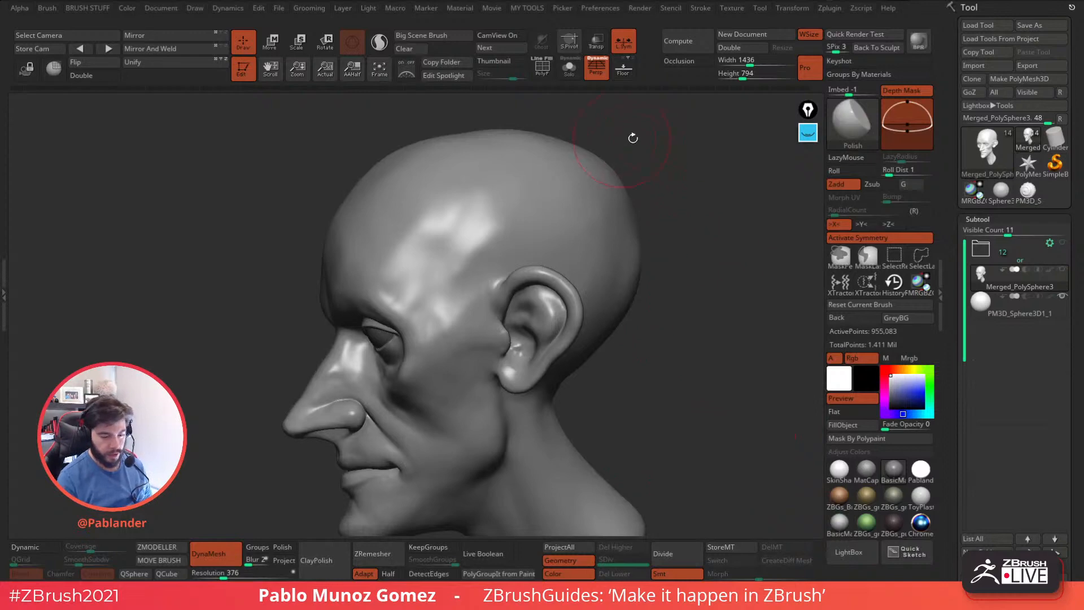
click(854, 125)
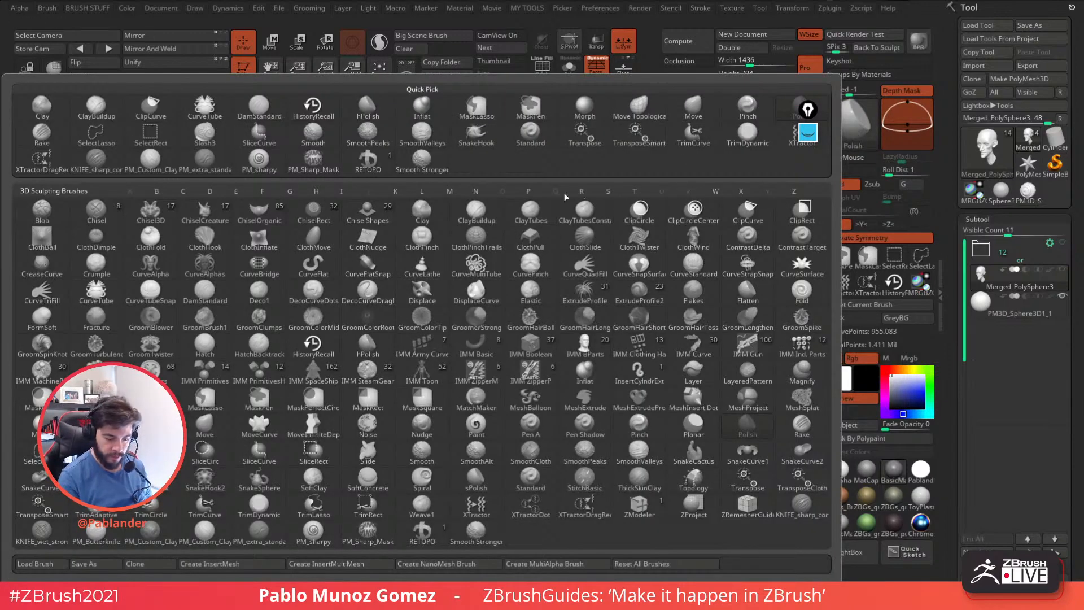
click(529, 191)
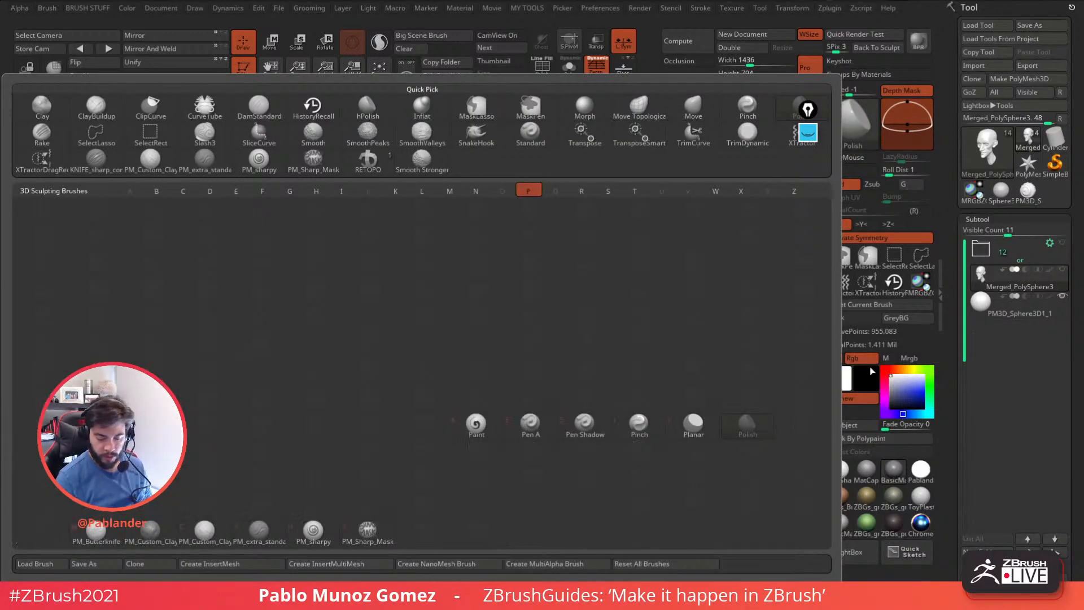
key(o)
Polish the temple and side of the forehead to even out the bumps above the ear.
mouse_move(533, 227)
right_down()
mouse_move(544, 218)
mouse_move(570, 276)
mouse_move(582, 265)
mouse_move(569, 271)
right_up()
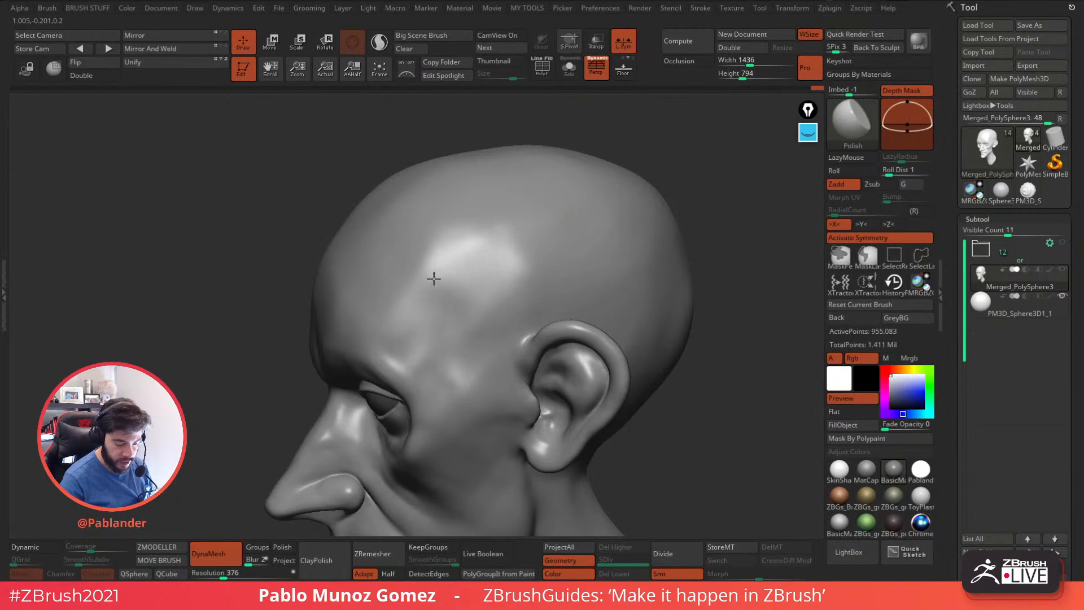
key(space)
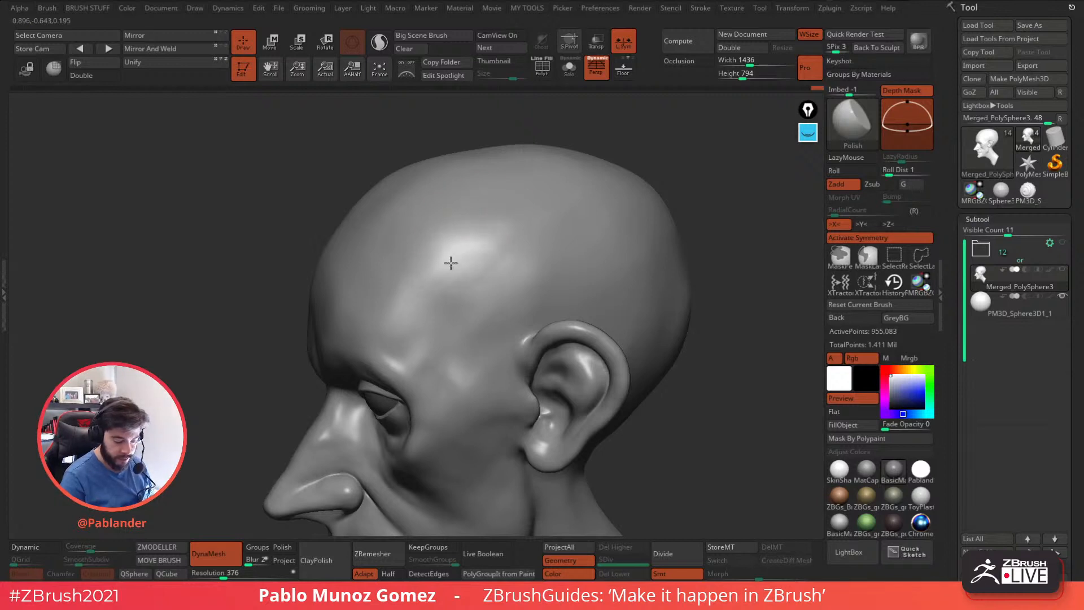
drag(455, 304, 456, 291)
mouse_move(457, 281)
shift+mouse_down()
mouse_move(470, 260)
mouse_move(445, 265)
shift+mouse_up()
right_drag(491, 252, 514, 257)
drag(466, 261, 387, 286)
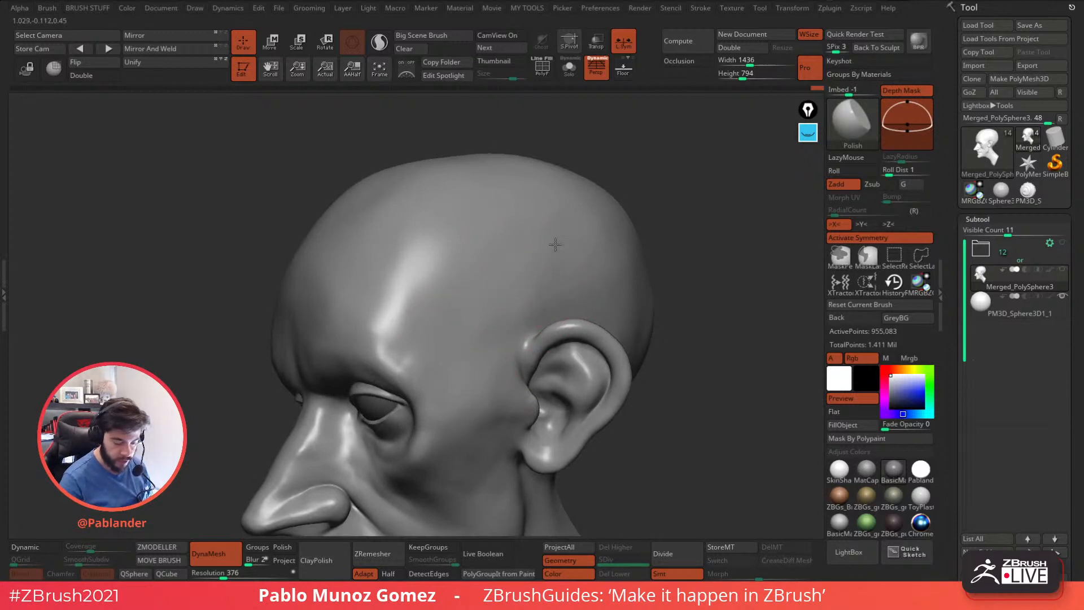
Polish the side of the cranium above the ear and the upper forehead.
right_drag(553, 255, 536, 224)
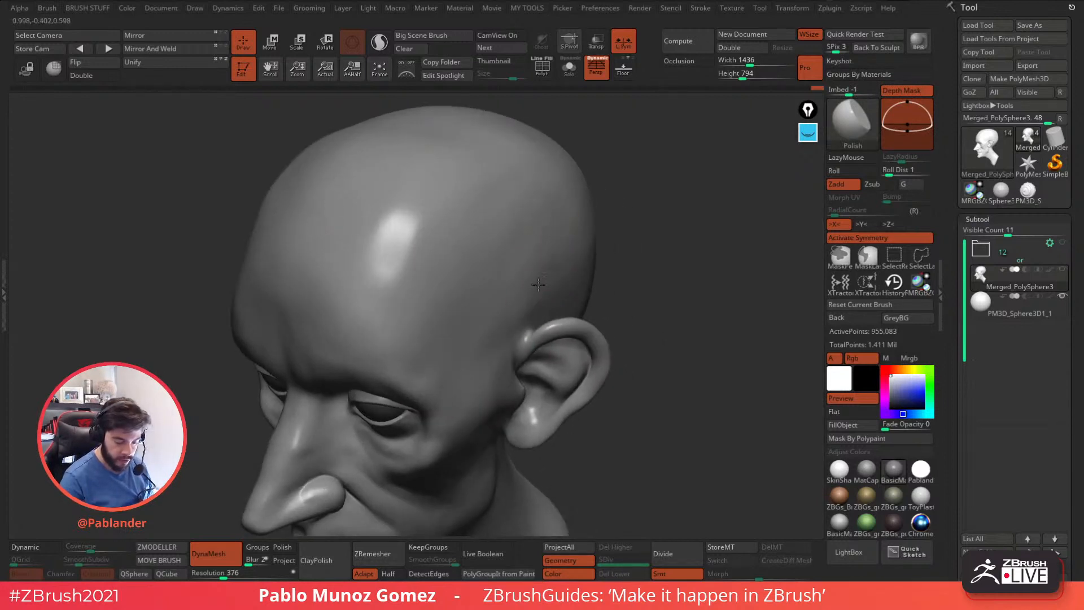
drag(515, 296, 557, 234)
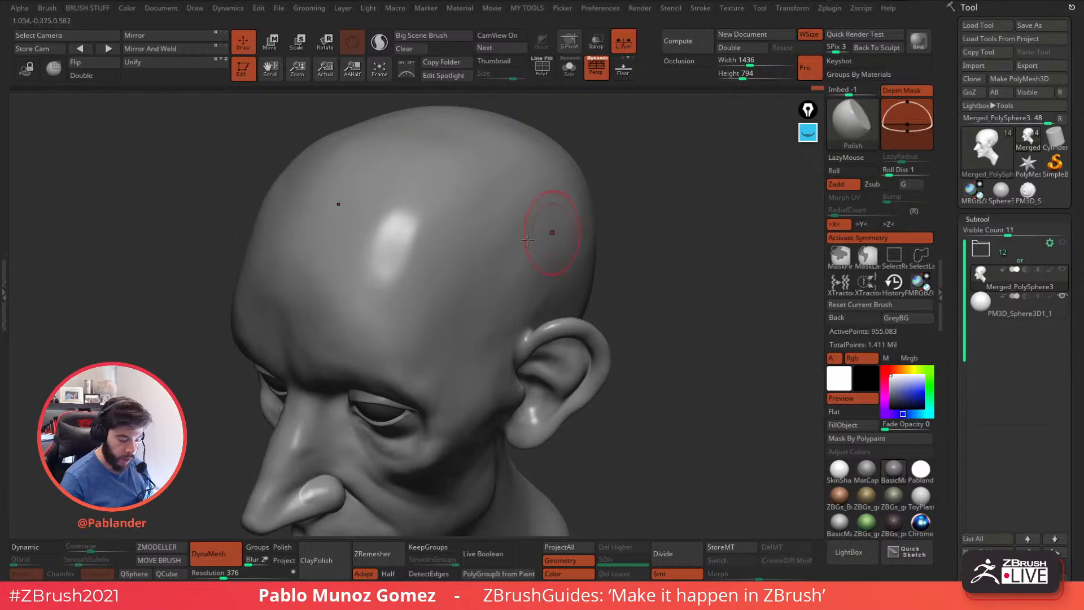
right_drag(420, 254, 385, 220)
alt+right_drag(462, 354, 460, 220)
mouse_move(480, 226)
ctrl+right_down()
mouse_move(501, 269)
mouse_move(505, 234)
mouse_move(517, 248)
ctrl+right_up()
Polish and smooth the cheek, the area in front of the ear and the jaw.
right_click(500, 270)
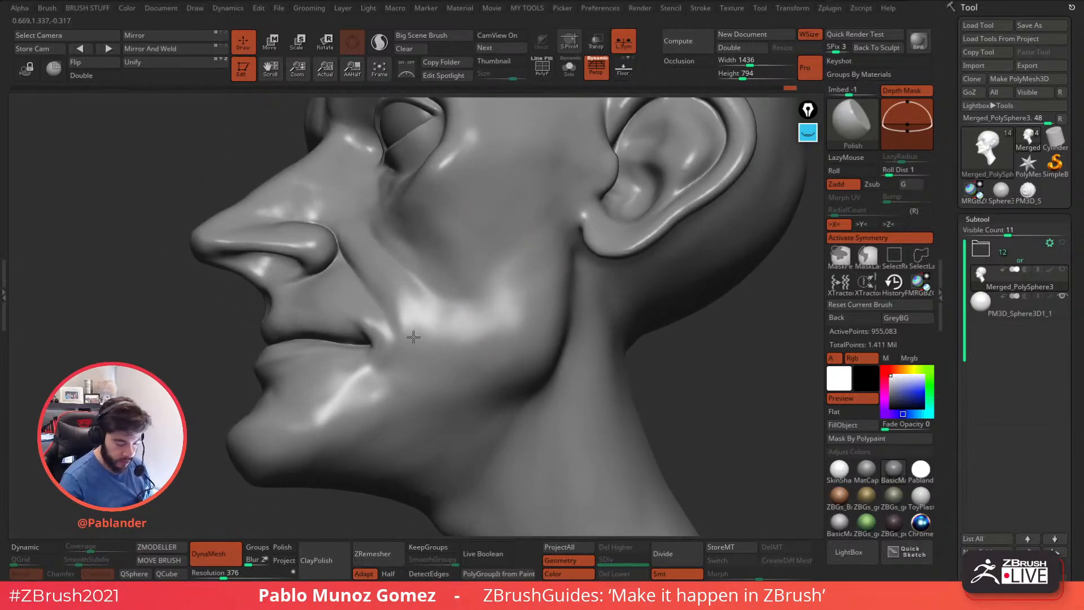
shift+drag(410, 340, 416, 329)
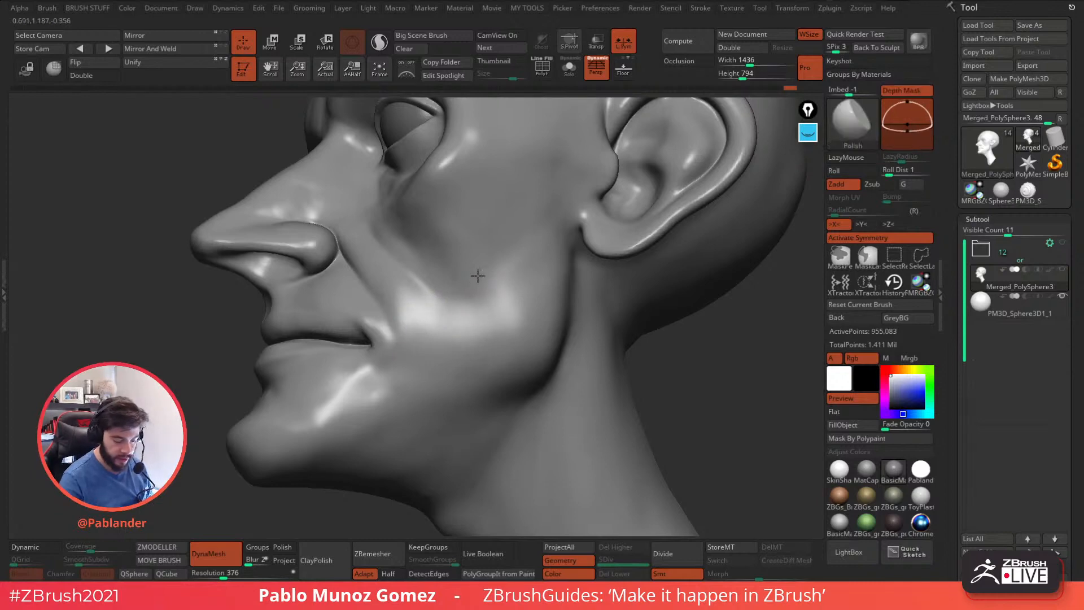
mouse_move(474, 320)
right_down()
mouse_move(496, 230)
mouse_move(518, 204)
mouse_move(542, 208)
right_up()
alt+right_drag(625, 186, 581, 211)
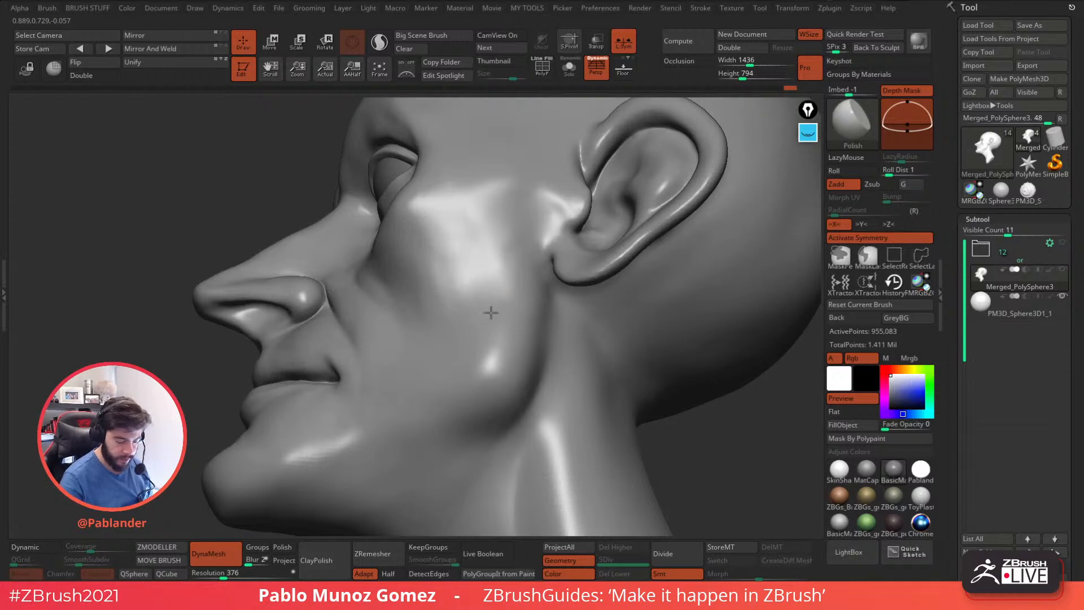
key(shift)
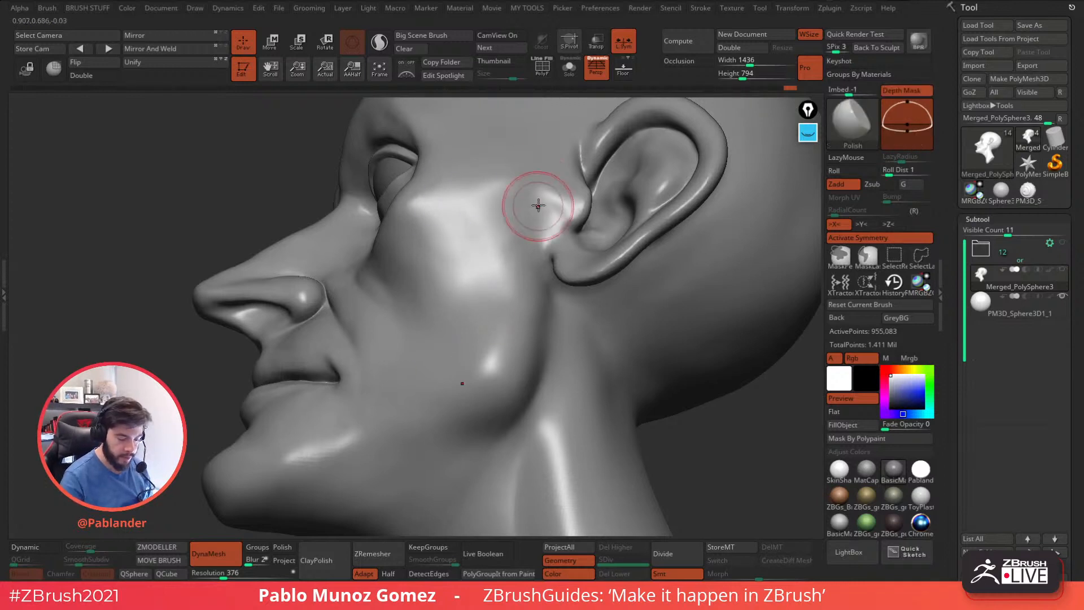
right_drag(508, 355, 541, 316)
key(shift)
mouse_move(399, 392)
alt+right_down()
mouse_move(557, 300)
mouse_move(497, 310)
alt+right_up()
key(shift)
Polish and smooth the chin and the area below the mouth corner toward the jawline.
drag(495, 309, 454, 320)
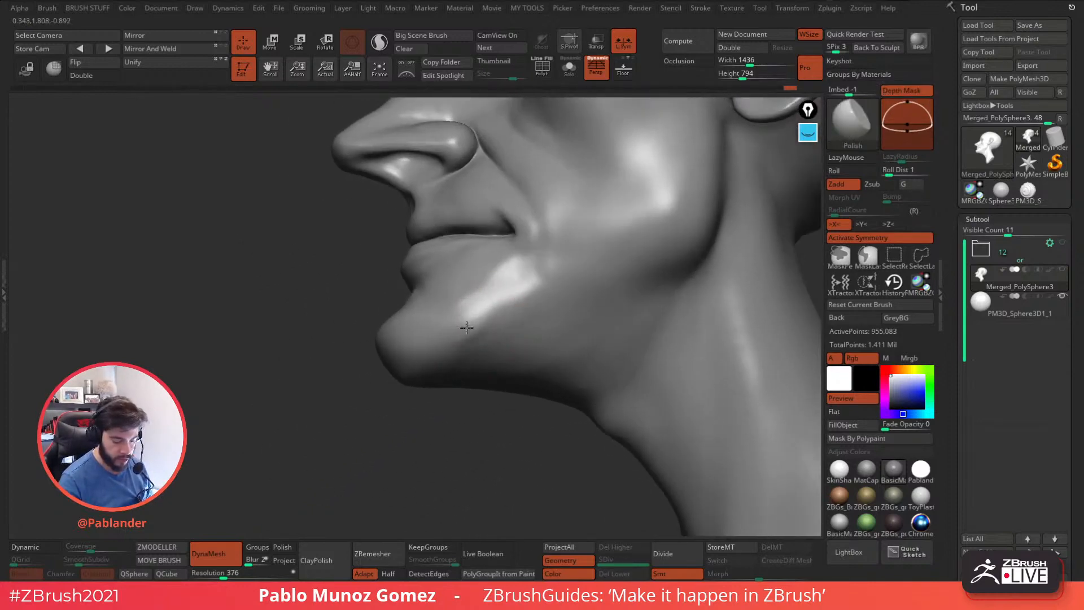
key(shift)
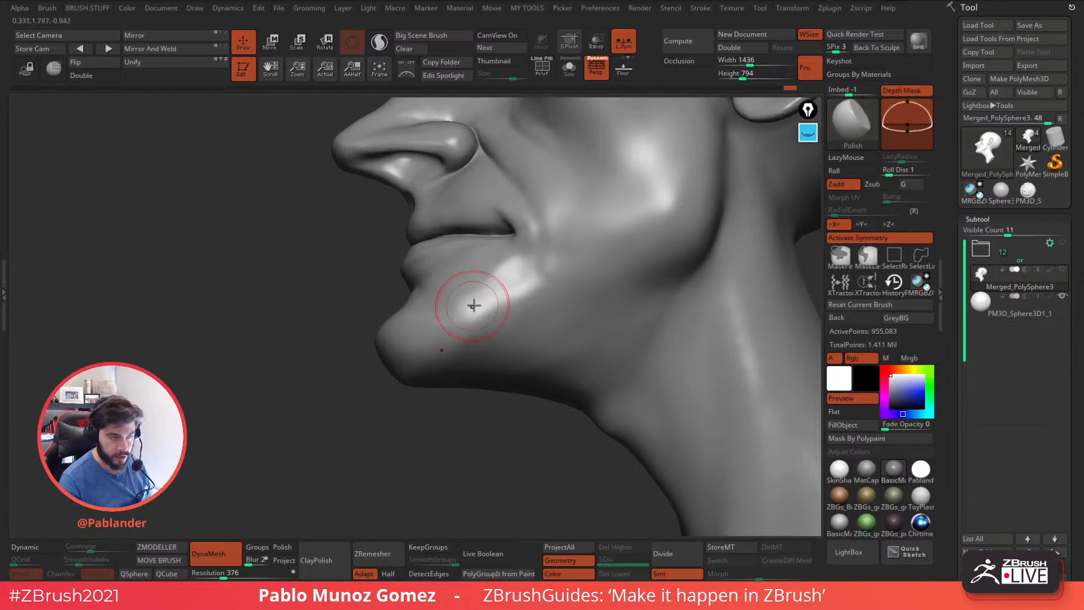
right_drag(471, 307, 536, 309)
mouse_move(441, 344)
right_down()
mouse_move(472, 303)
mouse_move(516, 308)
right_up()
mouse_move(404, 229)
right_down()
mouse_move(453, 201)
mouse_move(491, 235)
mouse_move(534, 244)
right_up()
key(shift)
shift+drag(474, 300, 492, 294)
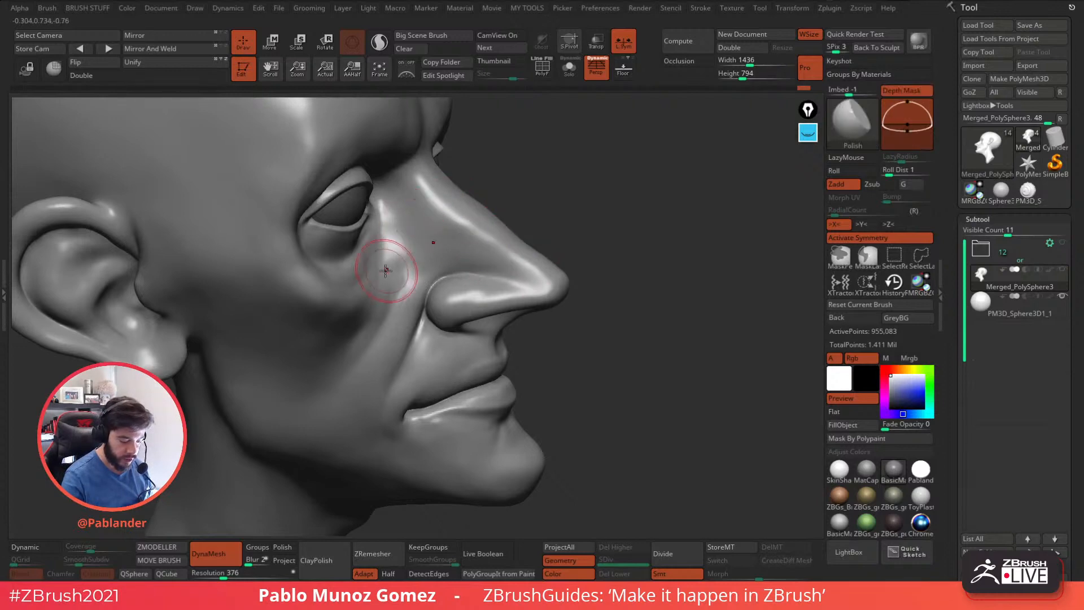
Polish the cheek between the nose and the under-eye bag, and frame the face at a three-quarter angle.
right_drag(388, 271, 365, 275)
key(f)
shift+right_drag(598, 255, 573, 327)
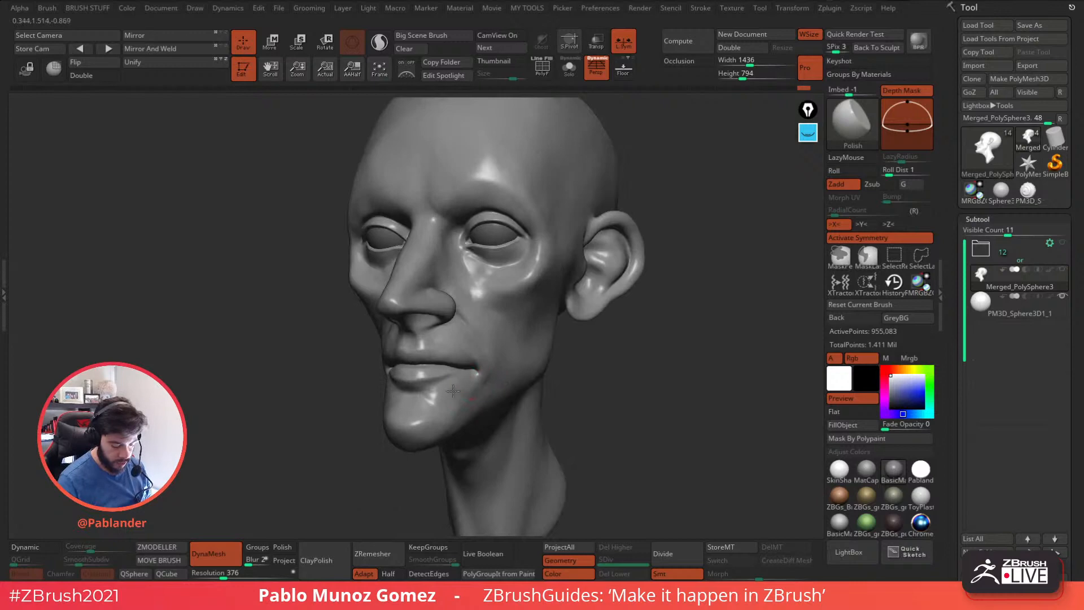
Switch to the hPolish brush and polish the chin's tip and underside on the head sculpt.
mouse_move(431, 395)
mouse_down()
mouse_move(487, 372)
mouse_move(482, 358)
mouse_move(469, 390)
mouse_move(547, 371)
mouse_move(570, 288)
mouse_move(588, 346)
mouse_move(637, 307)
mouse_move(571, 281)
mouse_move(530, 347)
mouse_up()
key(space)
click(609, 366)
key(space)
mouse_move(605, 305)
mouse_down()
mouse_move(598, 262)
mouse_move(541, 308)
mouse_up()
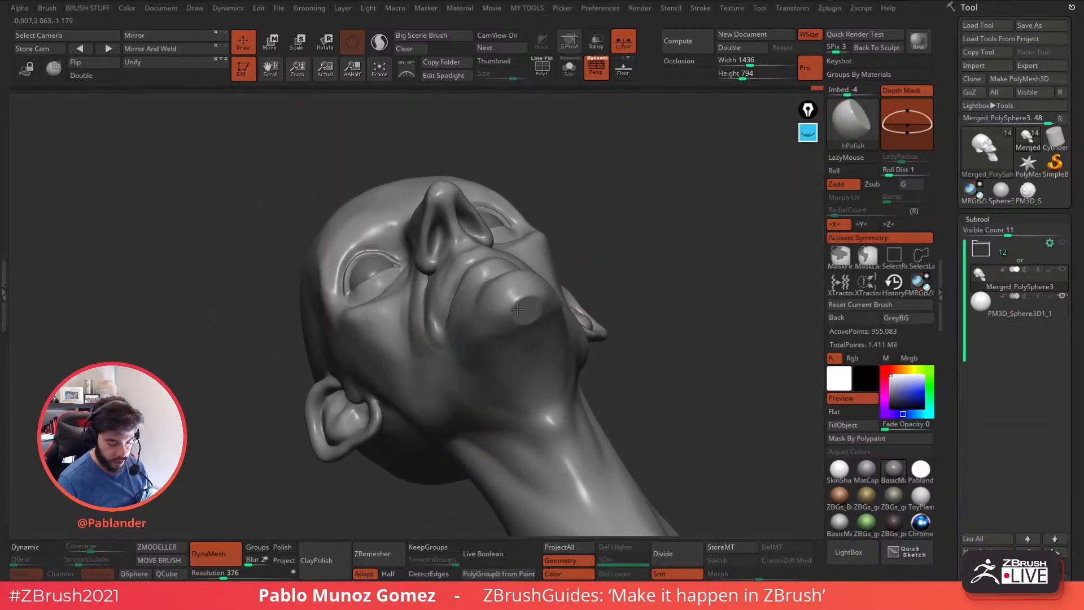
mouse_move(620, 262)
mouse_down()
mouse_move(660, 249)
mouse_move(649, 194)
mouse_up()
mouse_move(527, 307)
shift+mouse_down()
mouse_move(572, 306)
mouse_move(504, 282)
mouse_move(517, 295)
shift+mouse_up()
drag(594, 294, 429, 304)
right_drag(572, 270, 491, 319)
mouse_move(474, 355)
right_down()
mouse_move(451, 365)
mouse_move(452, 314)
right_up()
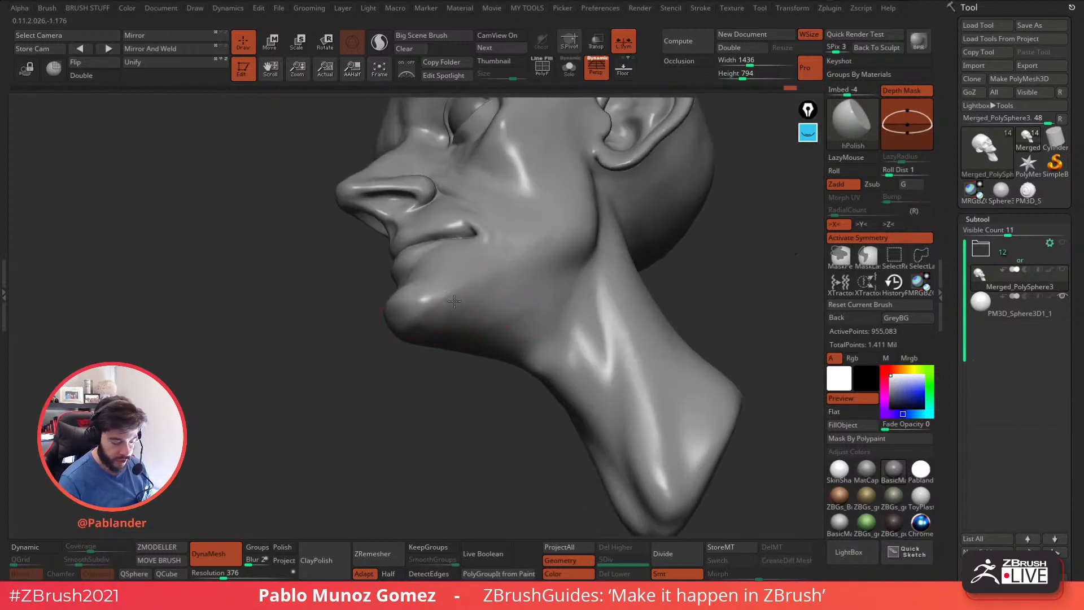
Polish the side of the chin and the cheek area around the mouth corner.
shift+drag(444, 308, 467, 294)
mouse_move(473, 278)
right_down()
mouse_move(503, 298)
mouse_move(502, 284)
right_up()
drag(468, 223, 454, 204)
mouse_move(480, 237)
right_down()
mouse_move(551, 291)
mouse_move(535, 258)
mouse_move(587, 291)
mouse_move(576, 235)
mouse_move(598, 218)
right_up()
Smooth the upper side of the skull and the forehead with an enlarged brush.
key(space)
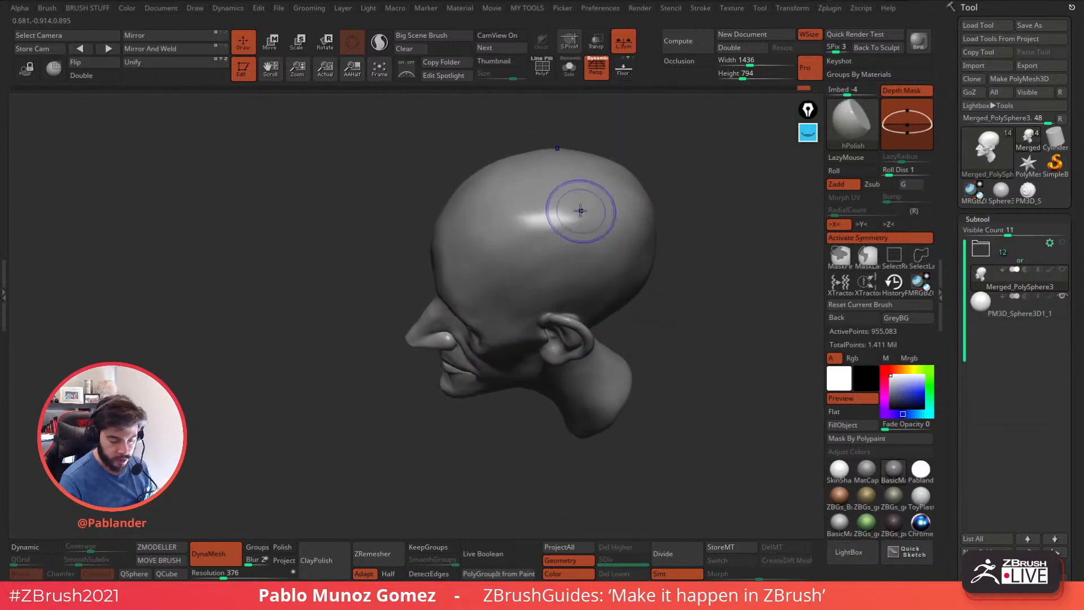
key(shift)
shift+drag(543, 186, 494, 183)
right_drag(494, 183, 495, 208)
mouse_move(442, 261)
mouse_down()
mouse_move(436, 249)
mouse_move(446, 270)
mouse_move(455, 266)
mouse_move(446, 259)
mouse_up()
key(shift)
right_drag(449, 262, 510, 241)
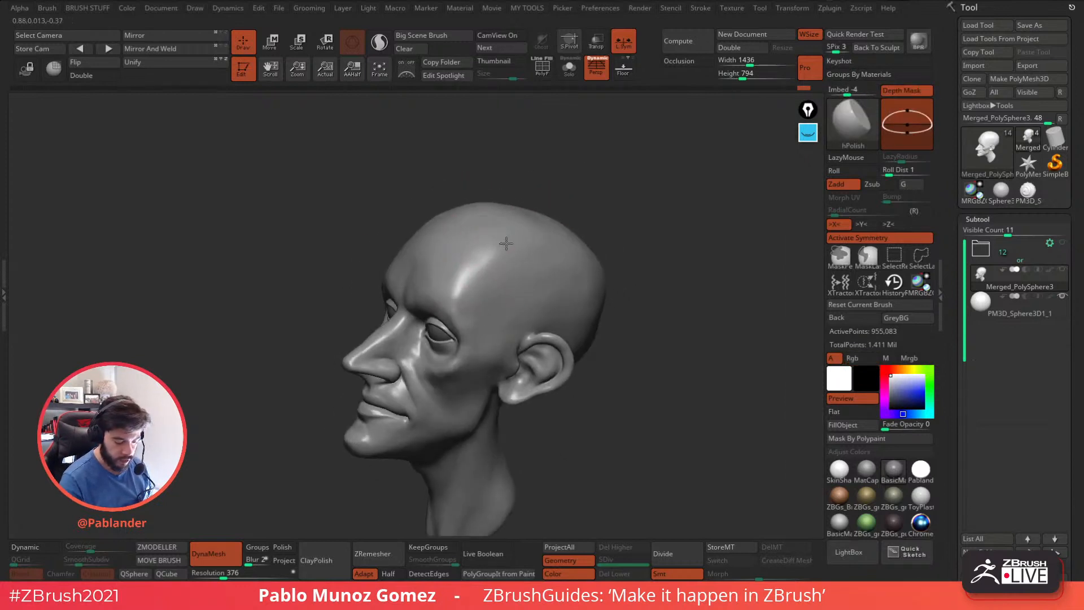
Polish the side of the forehead above the brow and the ridge and tip of the nose.
drag(477, 291, 486, 280)
right_drag(486, 276, 530, 279)
mouse_move(391, 366)
alt+right_down()
mouse_move(479, 303)
mouse_move(497, 317)
mouse_move(531, 277)
mouse_move(492, 296)
mouse_move(521, 232)
mouse_move(506, 299)
alt+right_up()
right_click(517, 278)
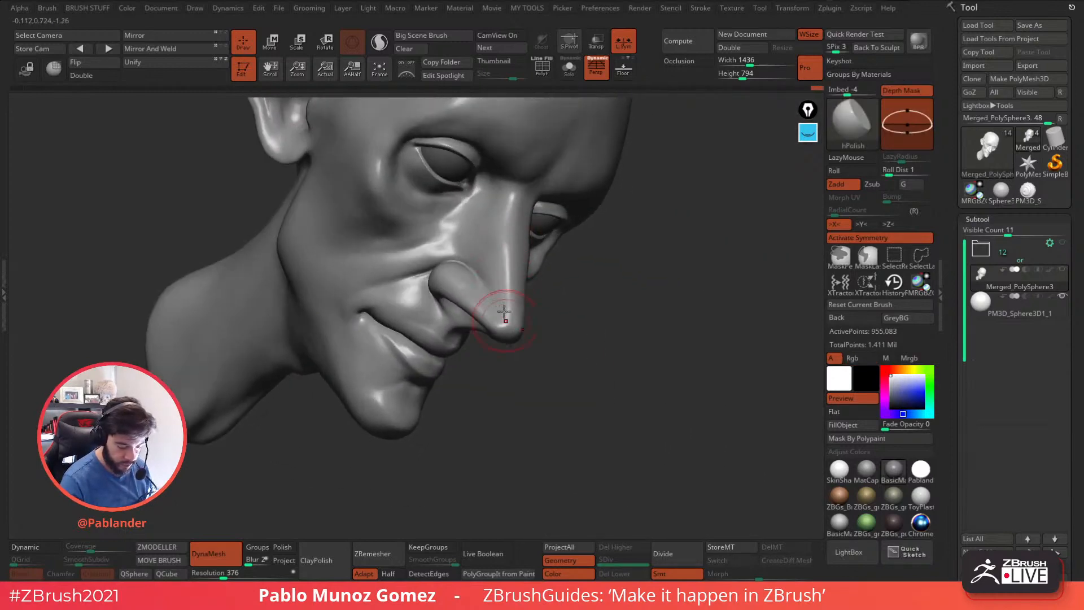
shift+right_drag(511, 254, 544, 283)
ctrl+right_drag(610, 361, 650, 322)
alt+right_drag(653, 322, 570, 298)
Apply the white SkinShade material to the head and frame it at a three-quarter angle.
click(840, 474)
right_drag(684, 407, 653, 390)
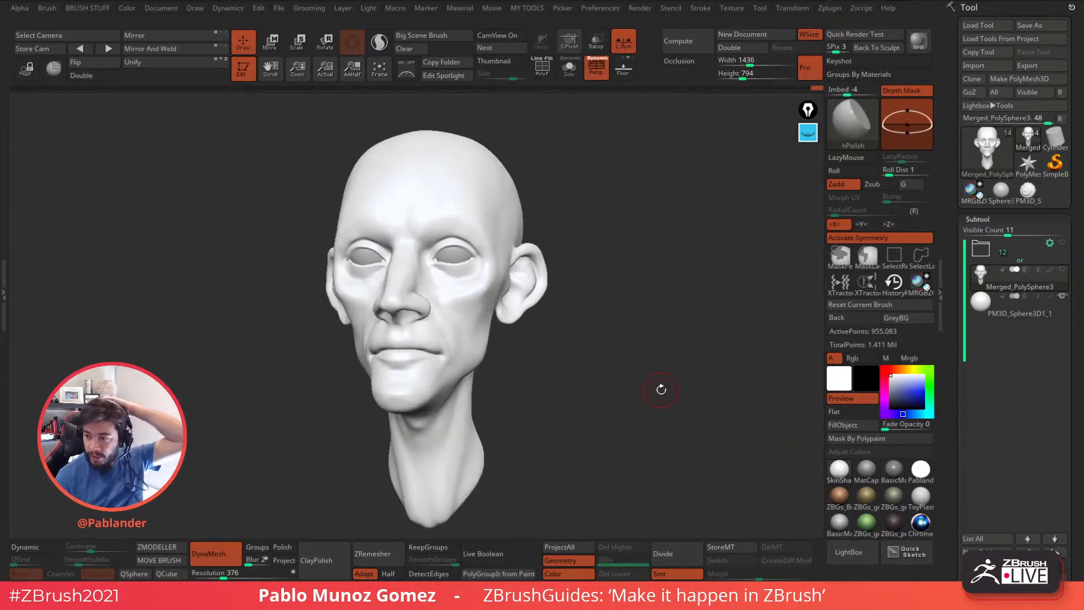
mouse_move(647, 348)
right_down()
mouse_move(658, 343)
mouse_move(644, 375)
mouse_move(642, 359)
right_up()
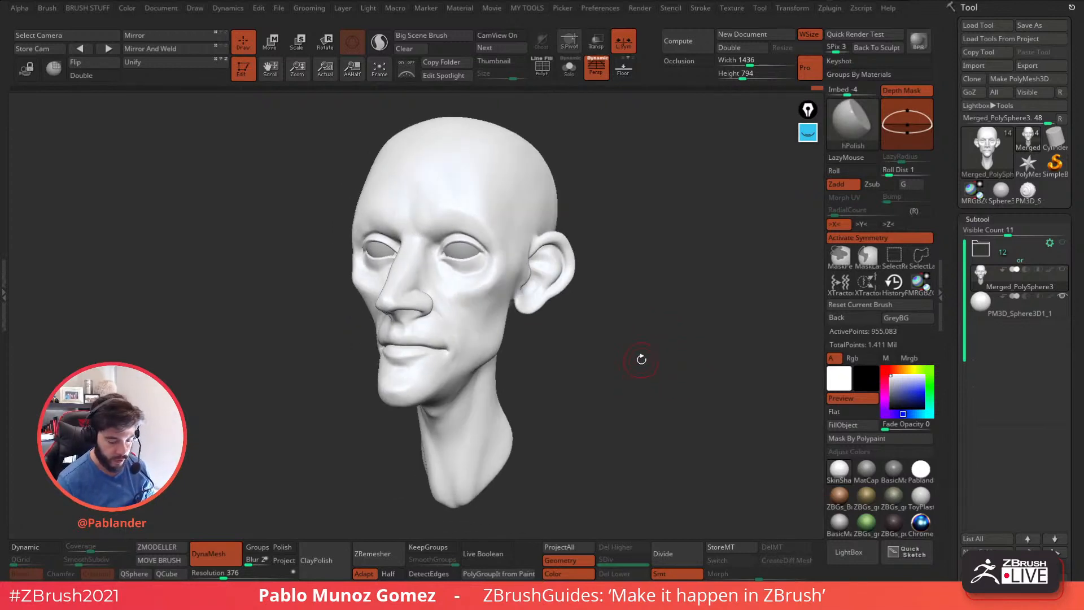
Switch to the Standard brush and set it up for colour-only painting, with Zadd off and Rgb on.
key(b)
key(s)
key(t)
right_drag(668, 317, 671, 378)
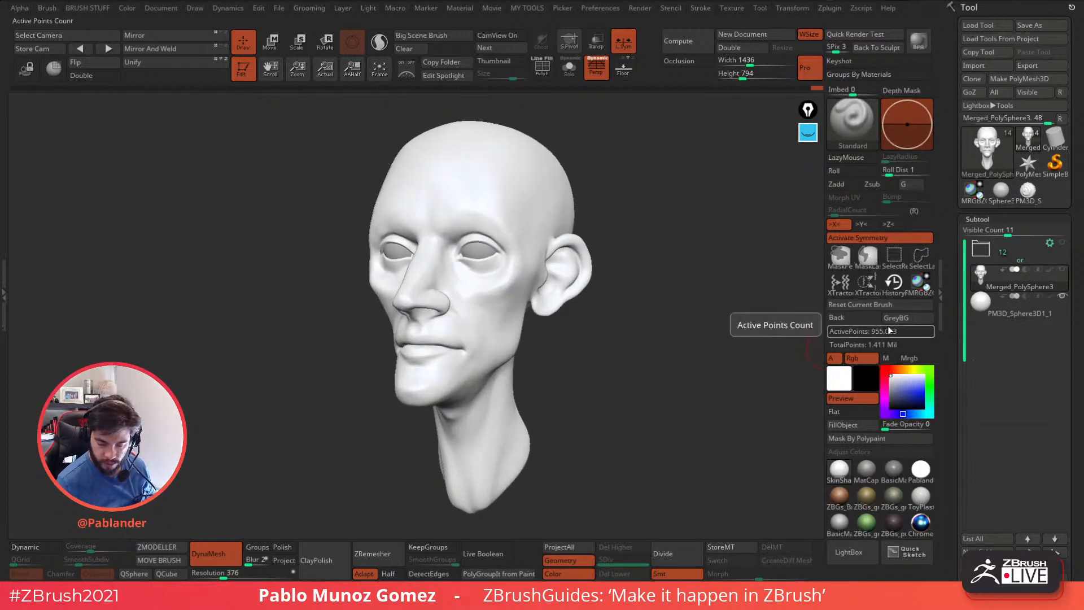
click(856, 184)
click(856, 185)
click(861, 357)
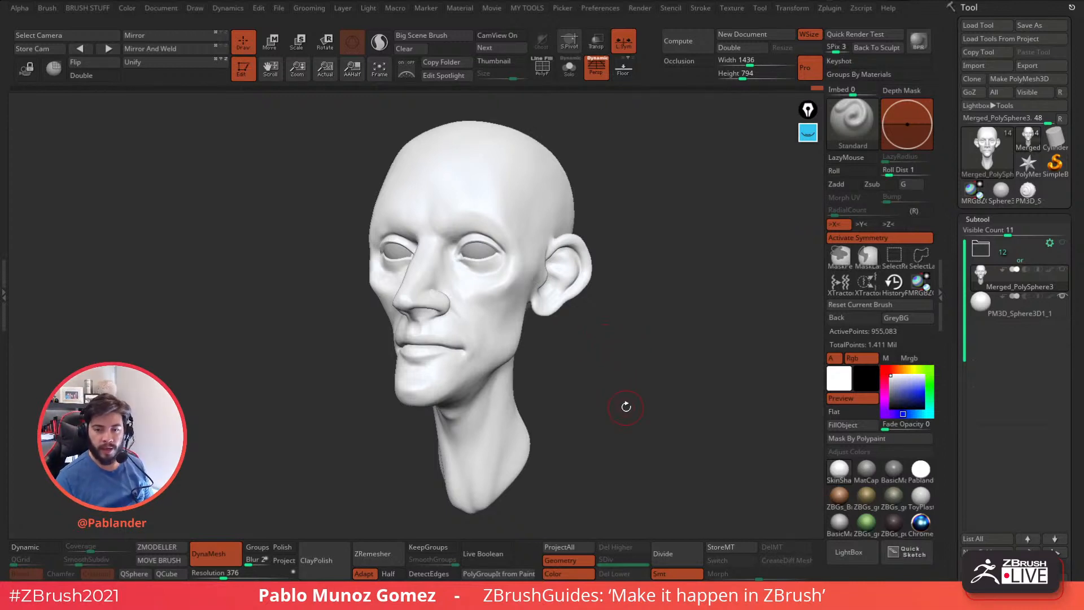
mouse_move(624, 404)
mouse_down()
mouse_move(653, 381)
mouse_move(635, 397)
mouse_up()
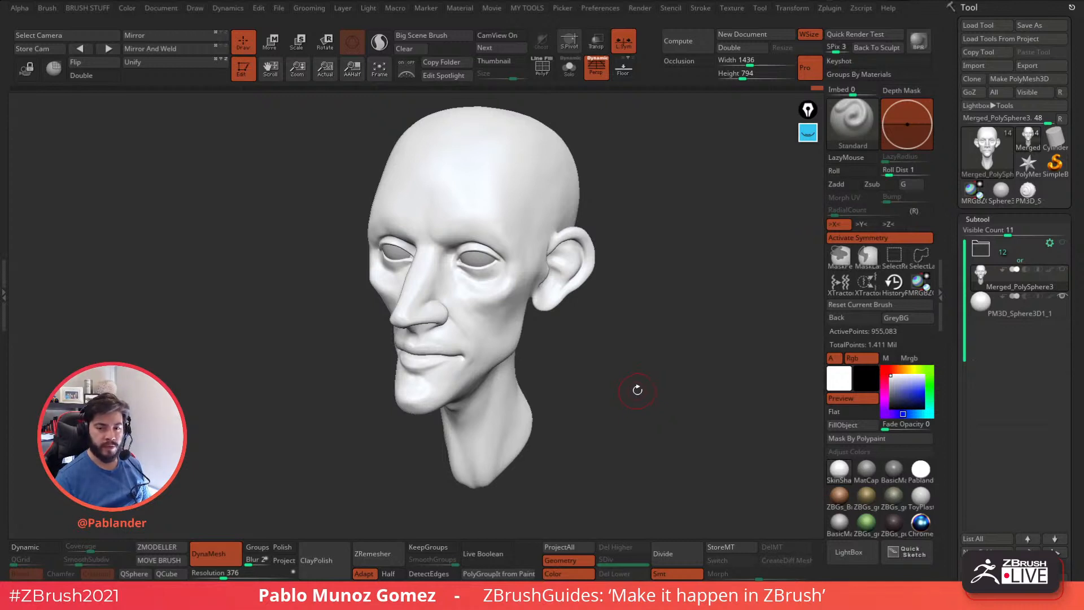
drag(635, 388, 634, 379)
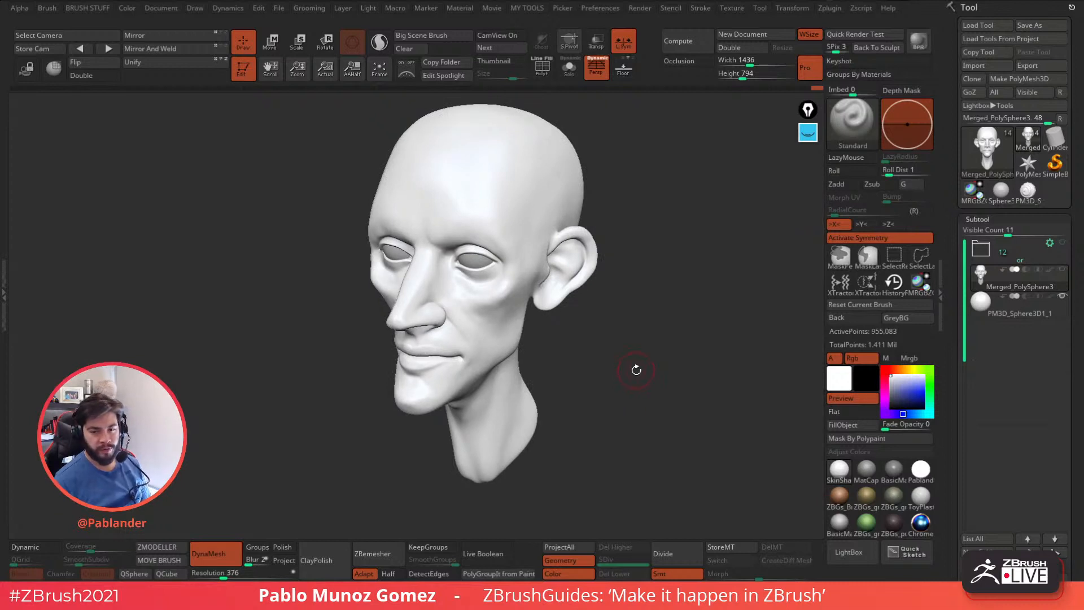
drag(635, 373, 638, 386)
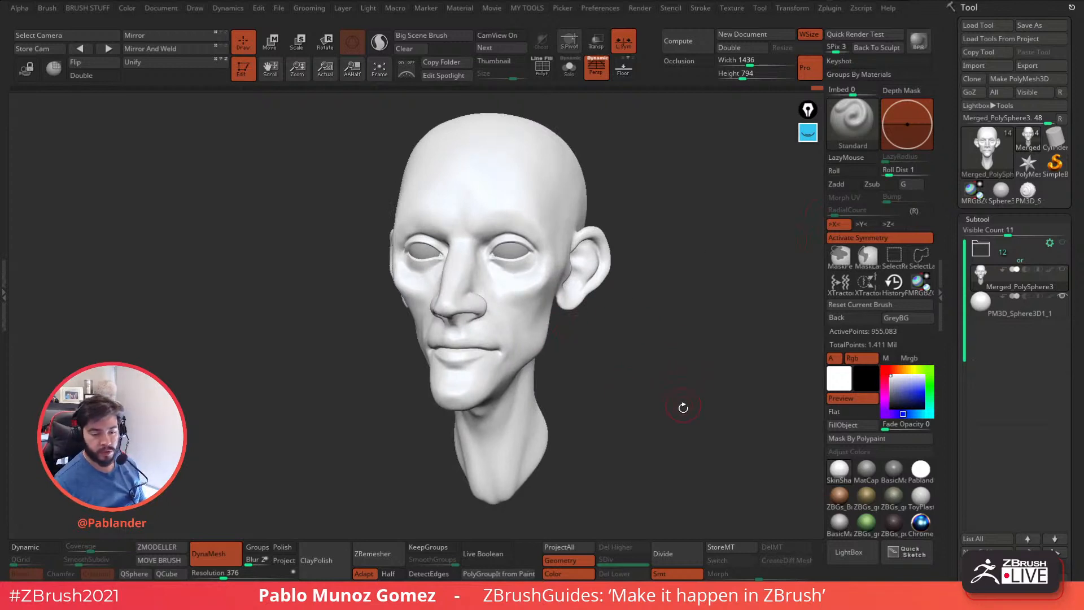
drag(600, 466, 649, 398)
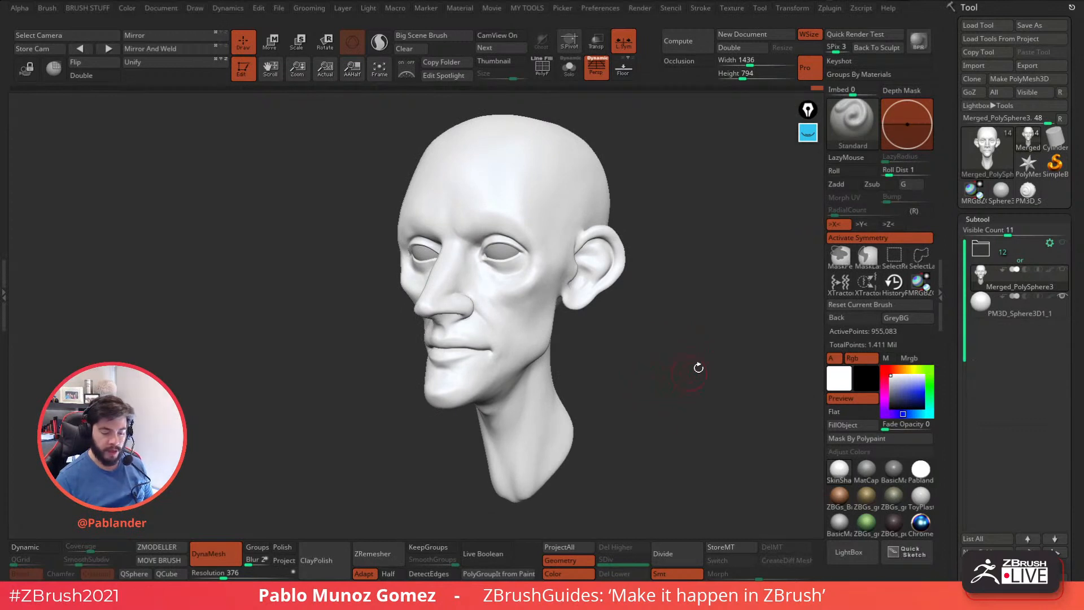
Use the Move brush in profile view to nudge the area at the eye's outer corner forward.
key(b)
click(649, 343)
right_click(669, 289)
mouse_move(767, 262)
mouse_down()
mouse_move(669, 290)
mouse_move(695, 280)
mouse_move(689, 296)
mouse_up()
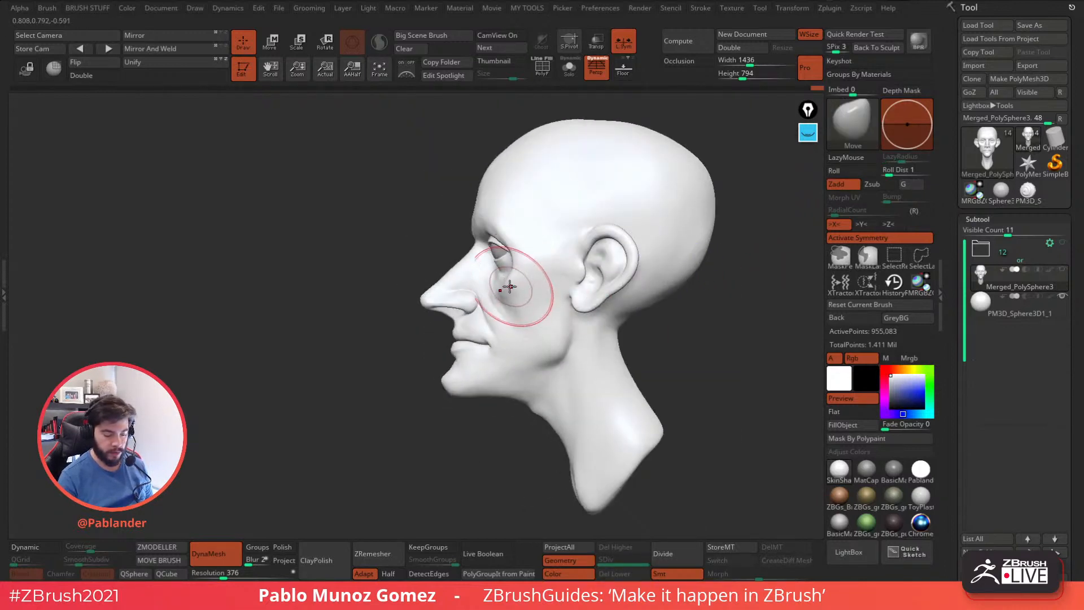
drag(527, 238, 507, 228)
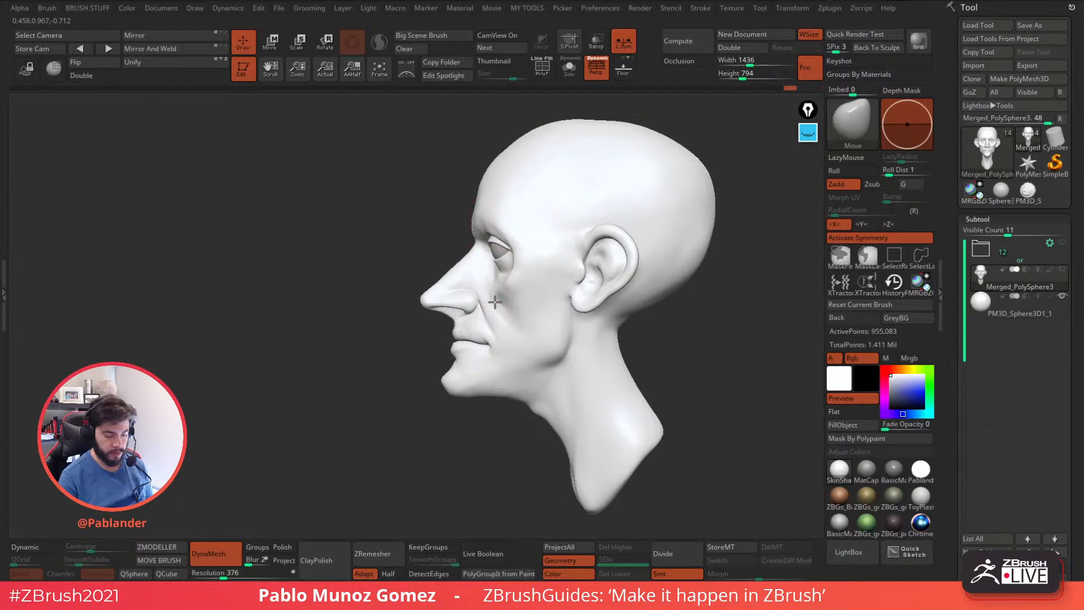
drag(635, 352, 688, 364)
Return to the Standard brush, choose an orange-tan skin colour and fill the whole head with it.
key(b)
click(653, 341)
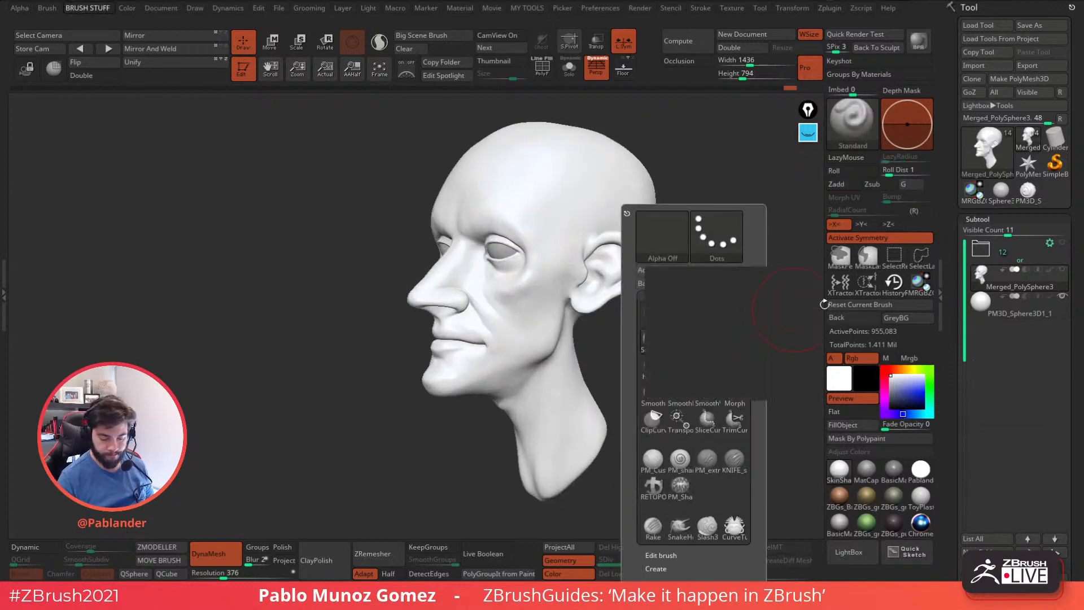
click(905, 369)
click(918, 385)
click(904, 387)
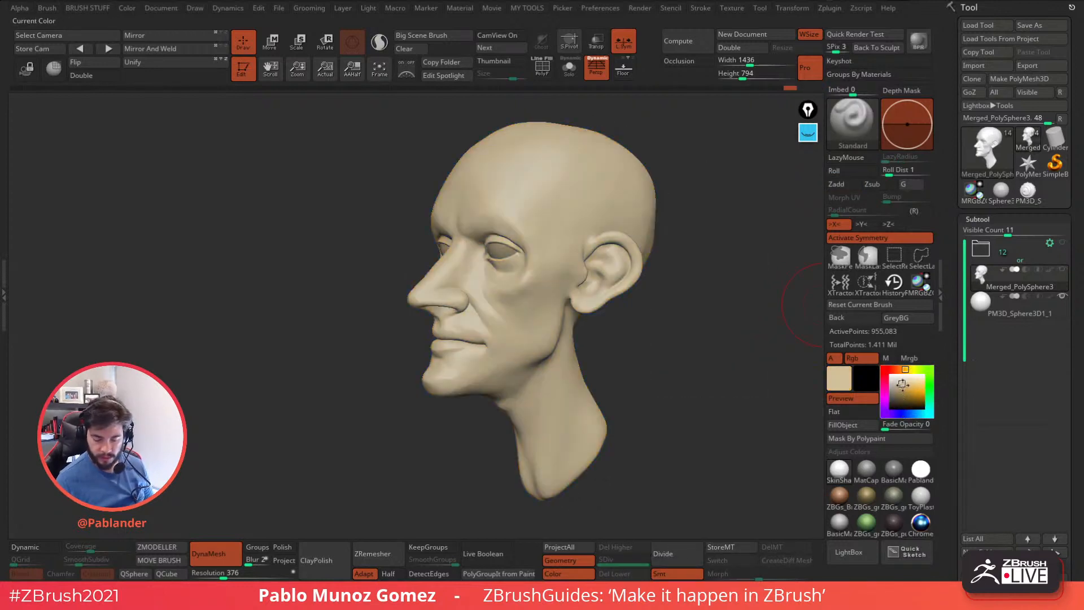
click(900, 369)
click(906, 390)
click(850, 424)
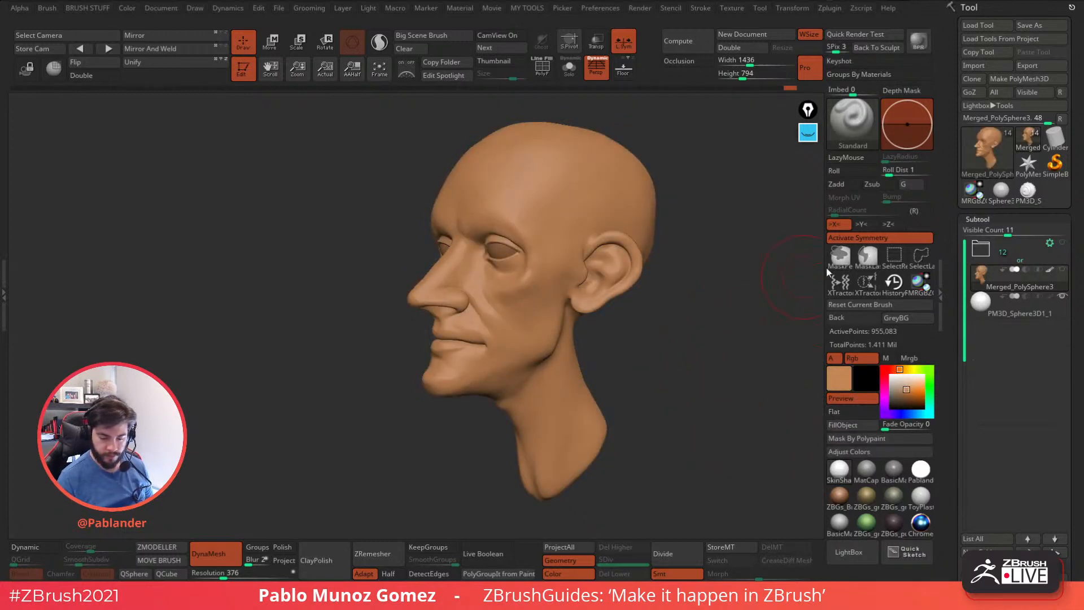
Pick a muted pink and paint a blush on the cheek below the eye with the Standard brush.
key(b)
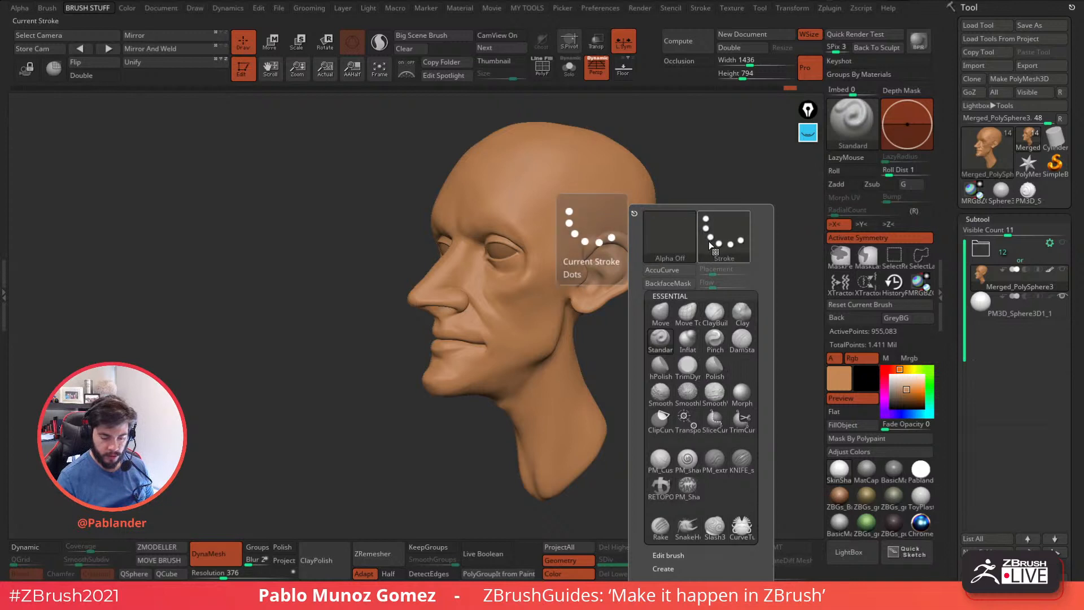
drag(787, 188, 734, 214)
key(space)
mouse_move(667, 260)
mouse_down()
mouse_move(682, 260)
mouse_move(677, 278)
mouse_move(638, 282)
mouse_up()
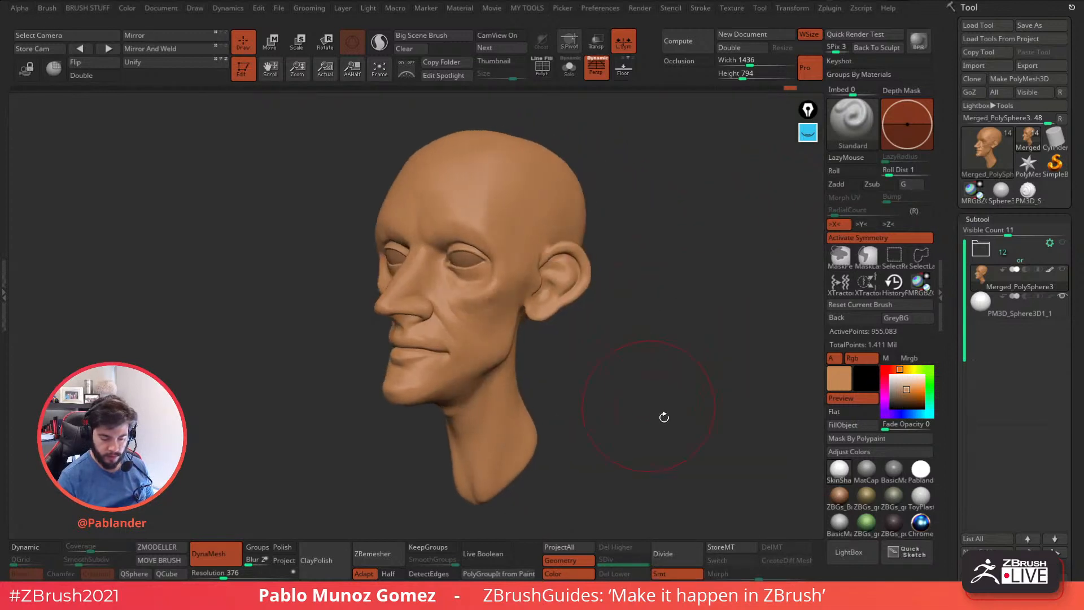
mouse_move(903, 387)
mouse_down()
mouse_move(909, 395)
mouse_move(898, 393)
mouse_up()
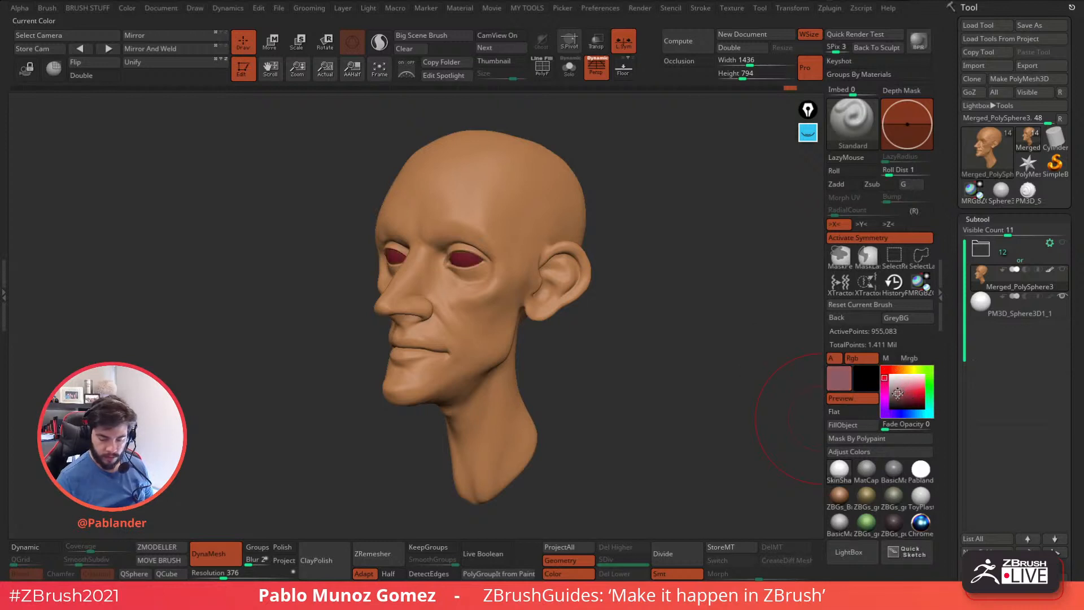
mouse_move(473, 300)
mouse_down()
mouse_move(464, 308)
mouse_move(476, 315)
mouse_up()
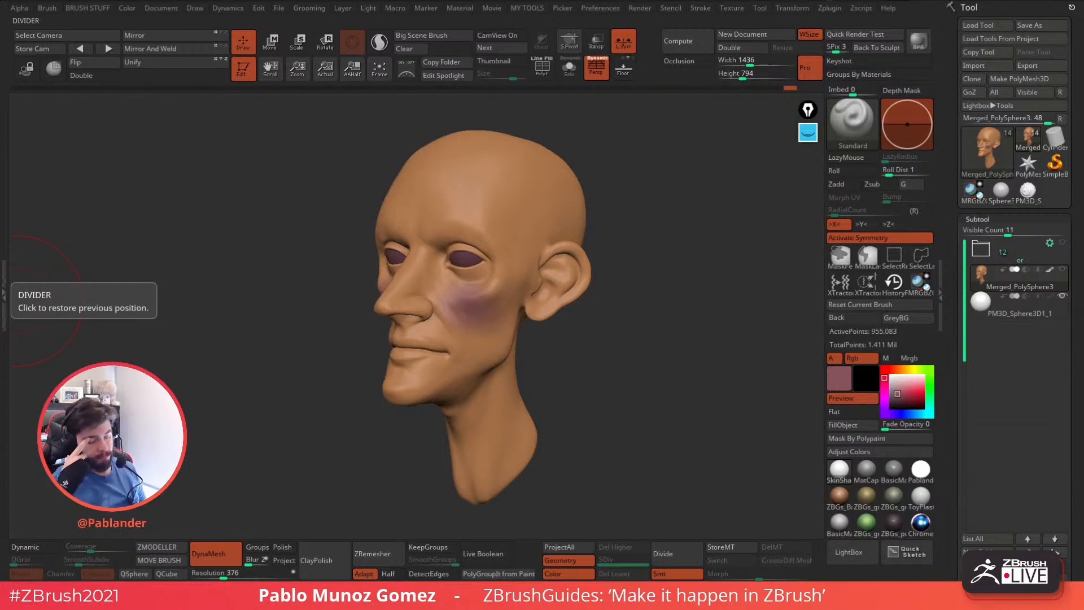
Shift the colour to a warmer muted red and paint the nose from bridge to tip.
drag(610, 343, 625, 363)
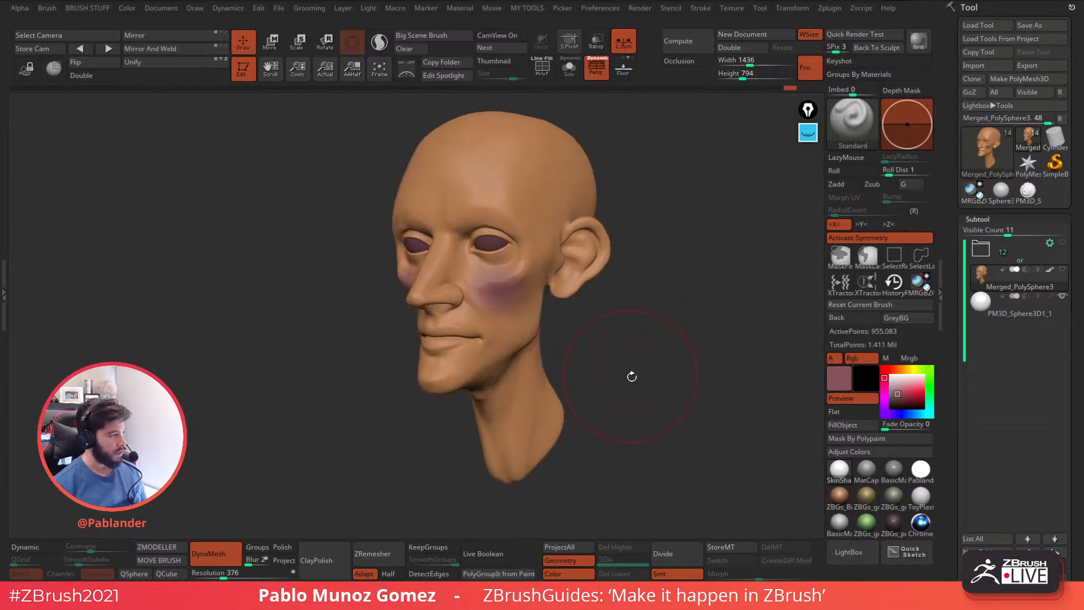
click(885, 370)
click(900, 392)
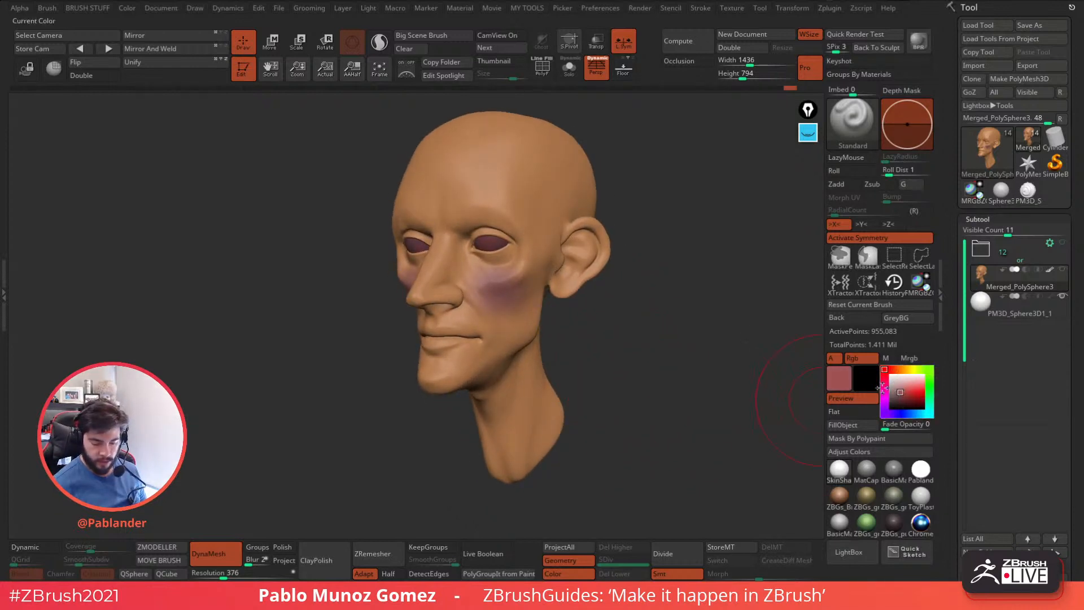
drag(438, 263, 434, 265)
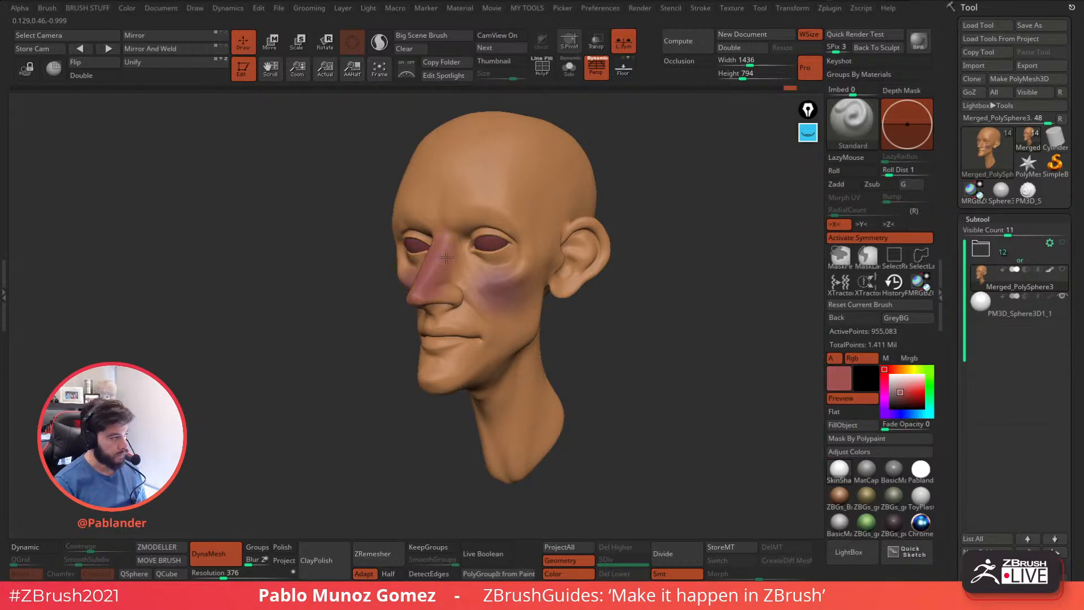
Tint the forehead and pick a light peach tone for the side of the face.
mouse_move(605, 324)
mouse_down()
mouse_move(515, 269)
mouse_move(515, 285)
mouse_move(606, 332)
mouse_up()
click(899, 370)
click(903, 387)
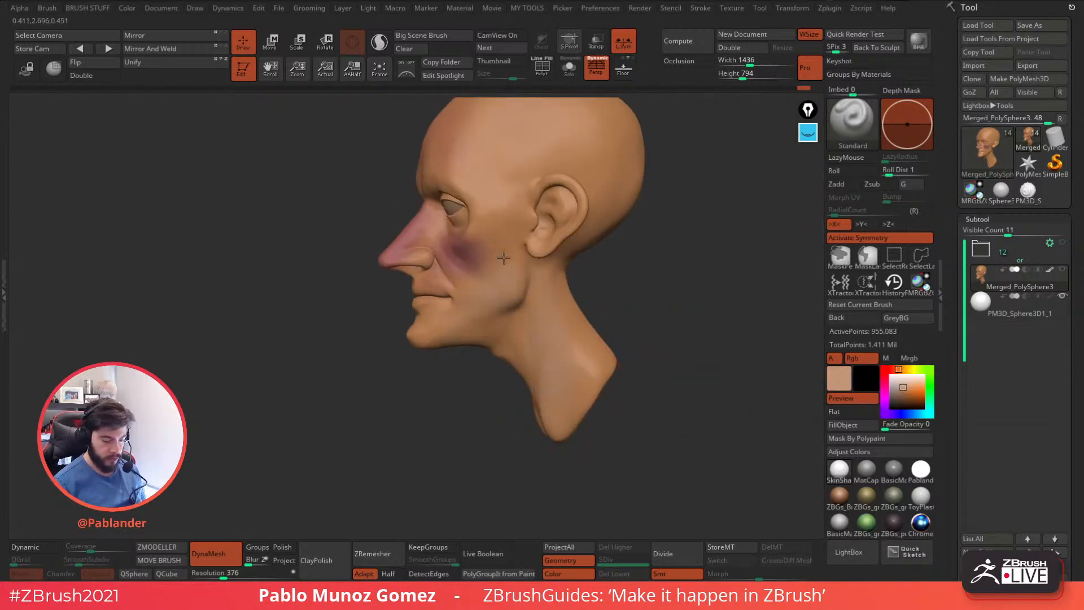
alt+right_drag(531, 246, 534, 330)
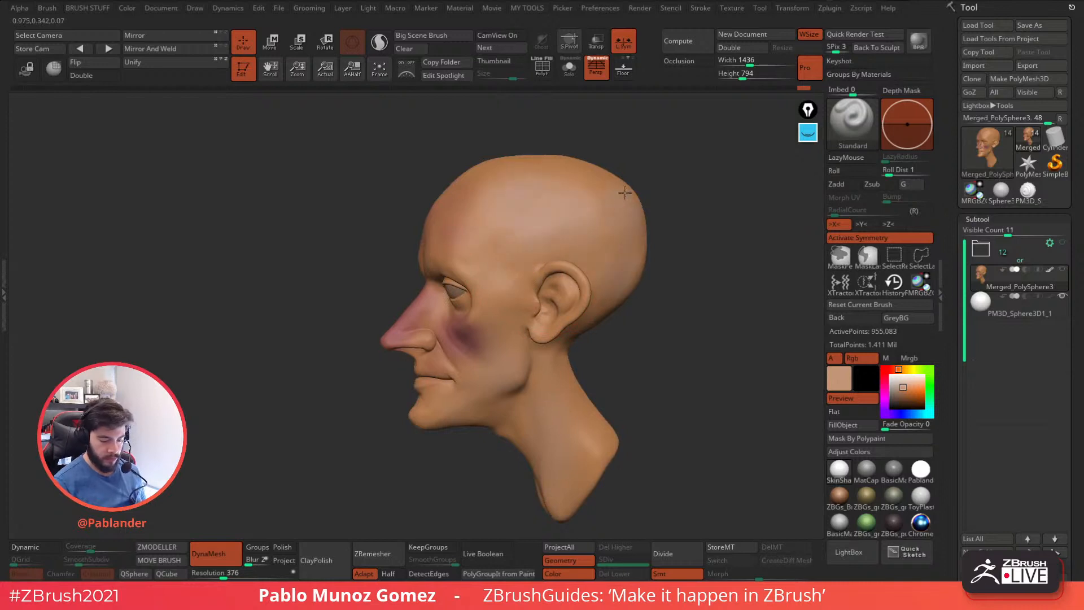
Pick a greyish beige and paint the scalp above the ear, forward to the temple hairline.
click(895, 390)
click(918, 414)
mouse_move(576, 195)
mouse_down()
mouse_move(533, 208)
mouse_move(571, 200)
mouse_up()
drag(914, 392, 565, 198)
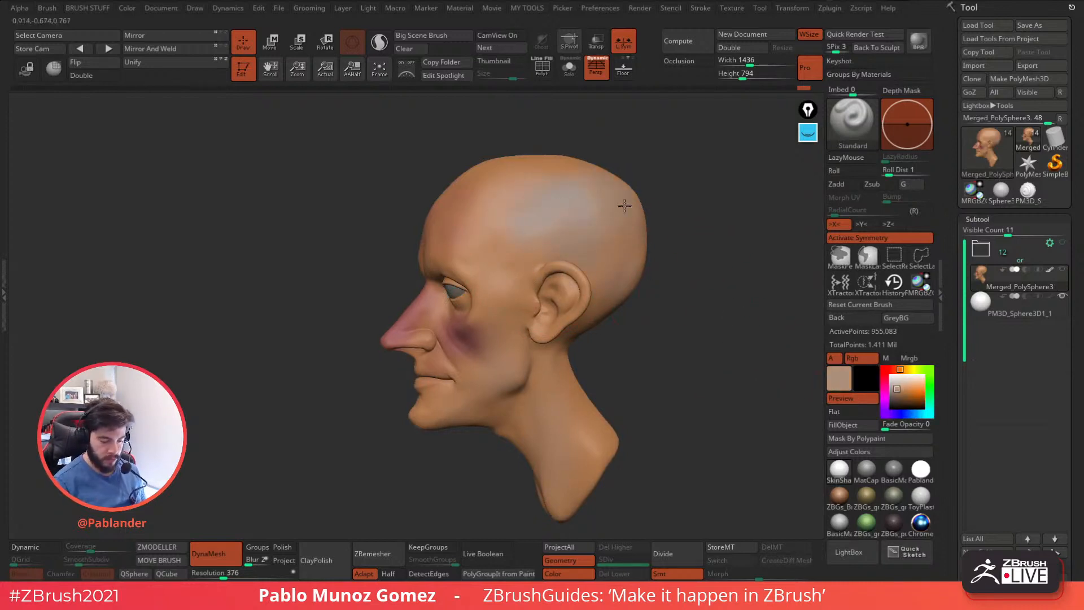
right_click(538, 182)
right_click(544, 187)
alt+right_drag(544, 194, 516, 222)
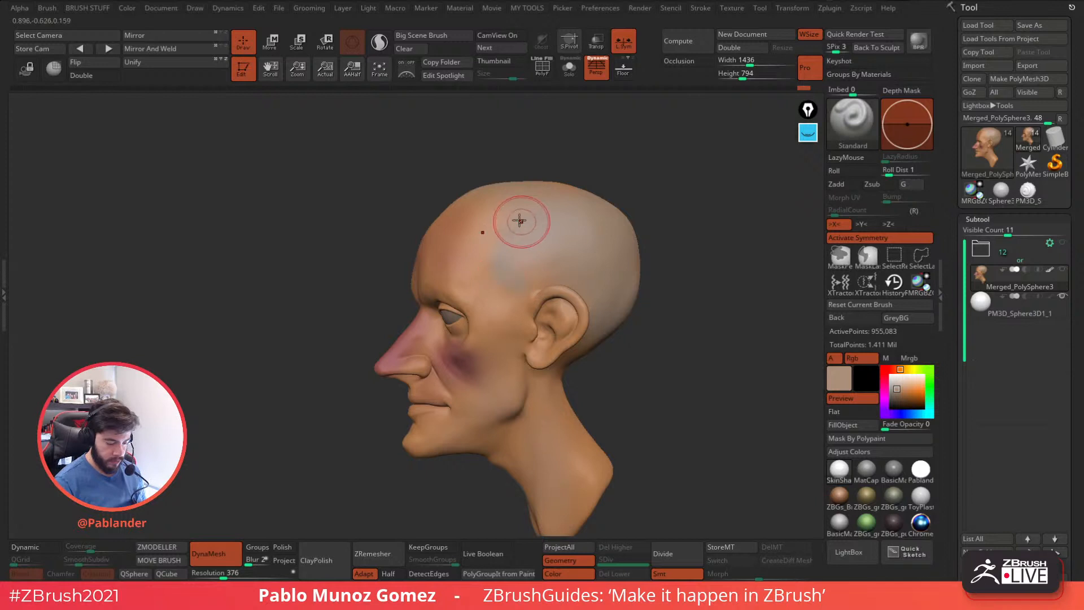
right_drag(523, 226, 501, 244)
Extend the greyish beige over the crown and down the back of the head to the nape.
right_drag(600, 182, 610, 198)
key(space)
drag(608, 198, 615, 199)
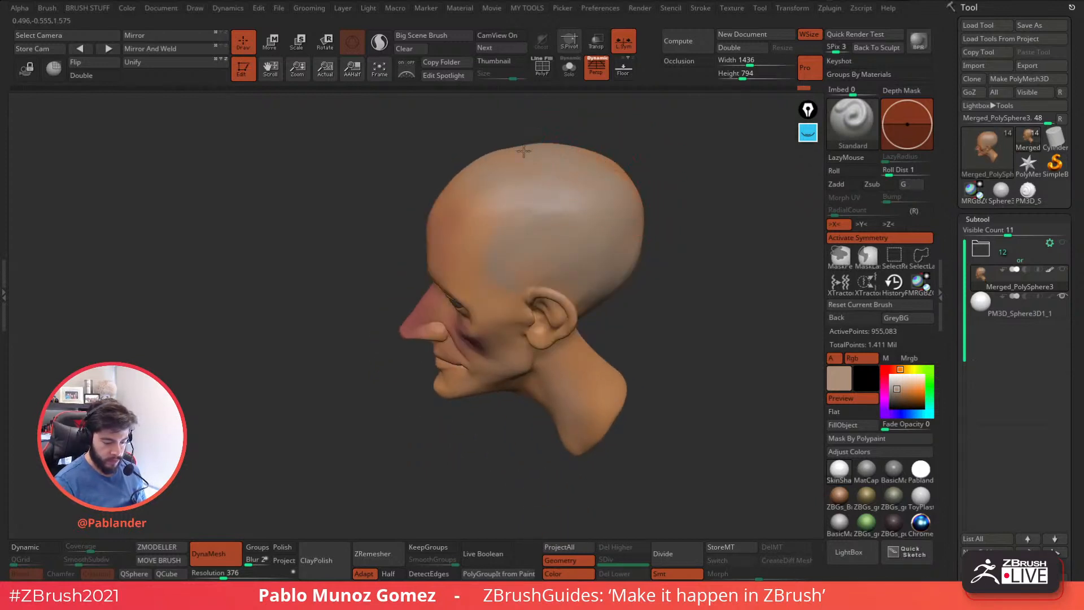
right_drag(644, 258, 630, 174)
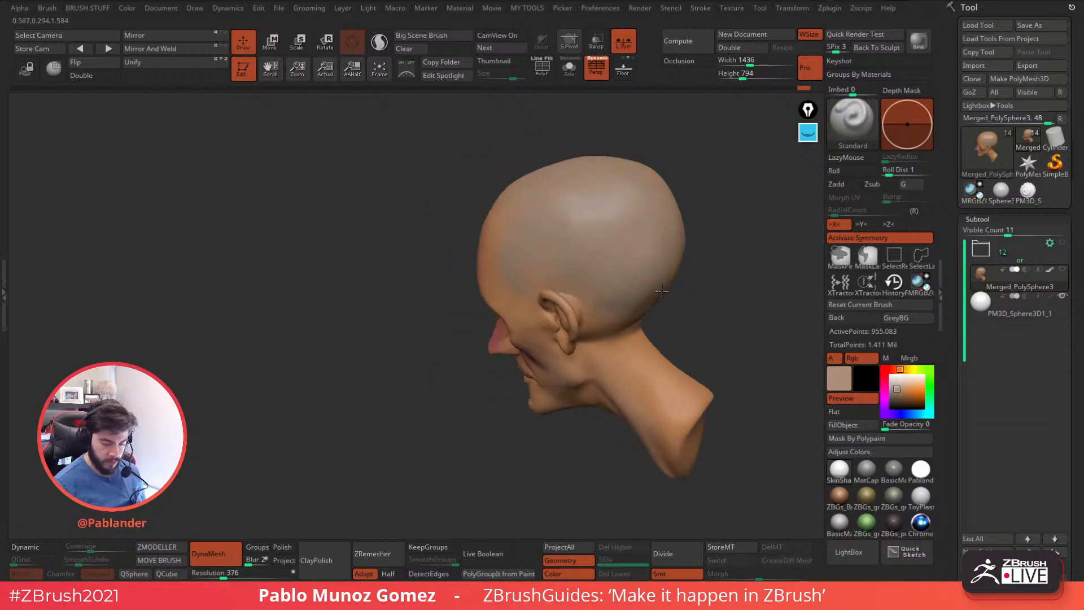
right_drag(666, 273, 615, 312)
Paint greyish beige in front of the ear and over the beard area of the jaw, chin and upper lip.
right_drag(710, 262, 625, 272)
right_click(603, 289)
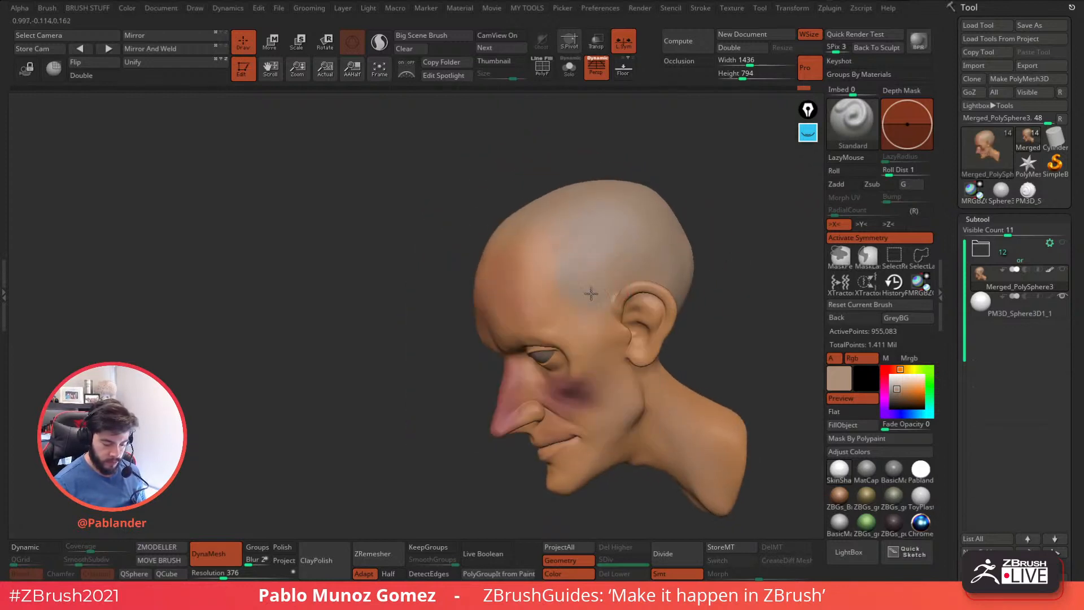
right_drag(603, 303, 580, 285)
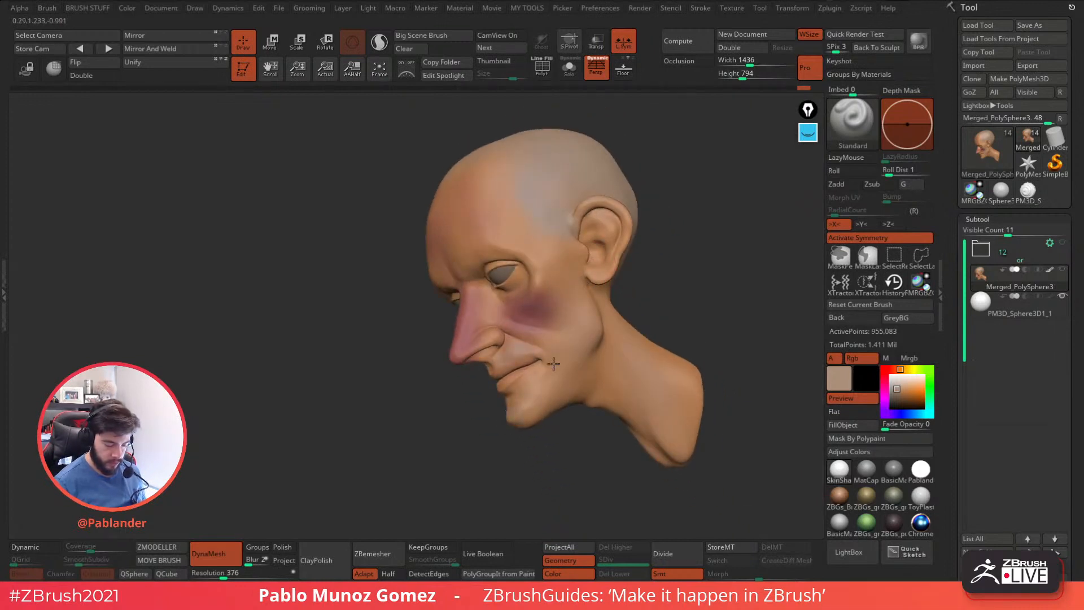
Choose a greyer beige and paint the beard area along the jaw and under the chin.
click(918, 414)
click(894, 394)
key(c)
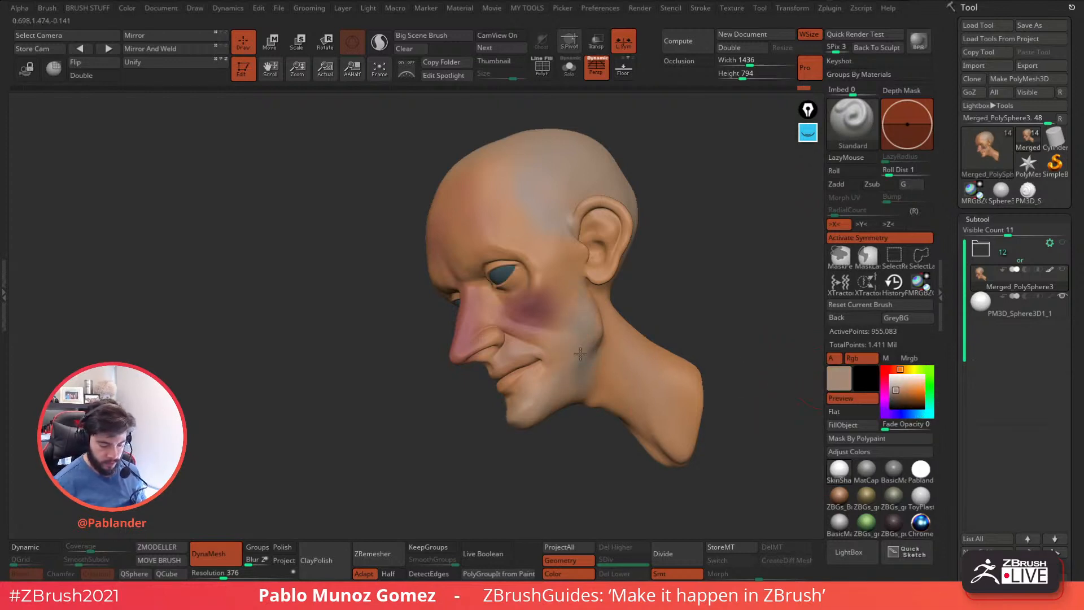
right_drag(584, 363, 632, 353)
right_drag(608, 383, 582, 386)
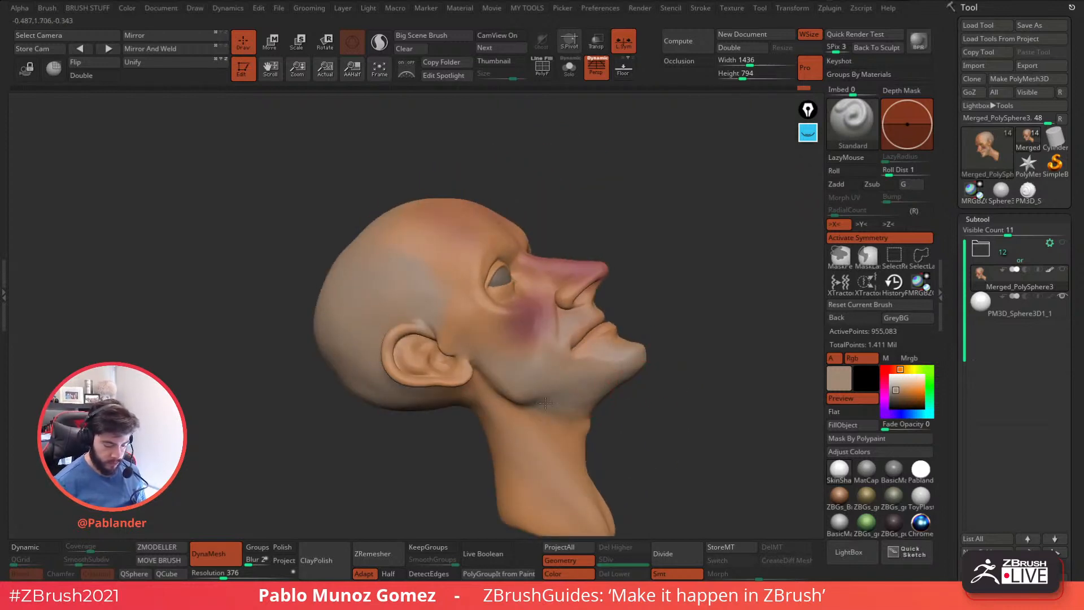
Choose a dark blue and a greyish brown and shade the eye sockets around both eyelids.
mouse_move(672, 379)
mouse_down()
mouse_move(648, 404)
mouse_move(590, 352)
mouse_move(672, 388)
mouse_up()
drag(885, 409, 914, 414)
click(904, 399)
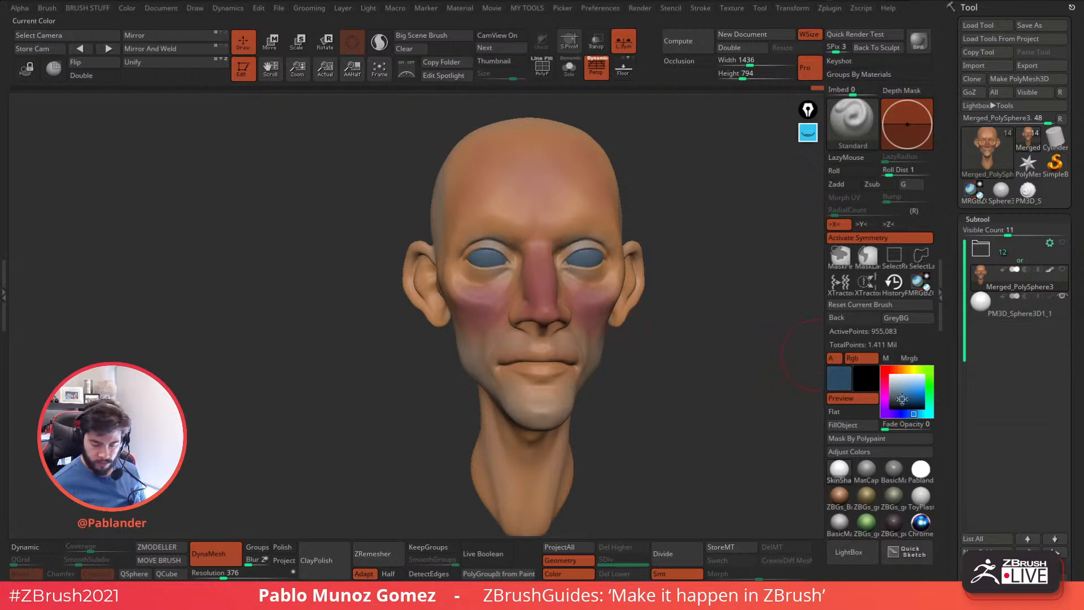
drag(566, 265, 586, 246)
click(898, 414)
drag(907, 399, 571, 263)
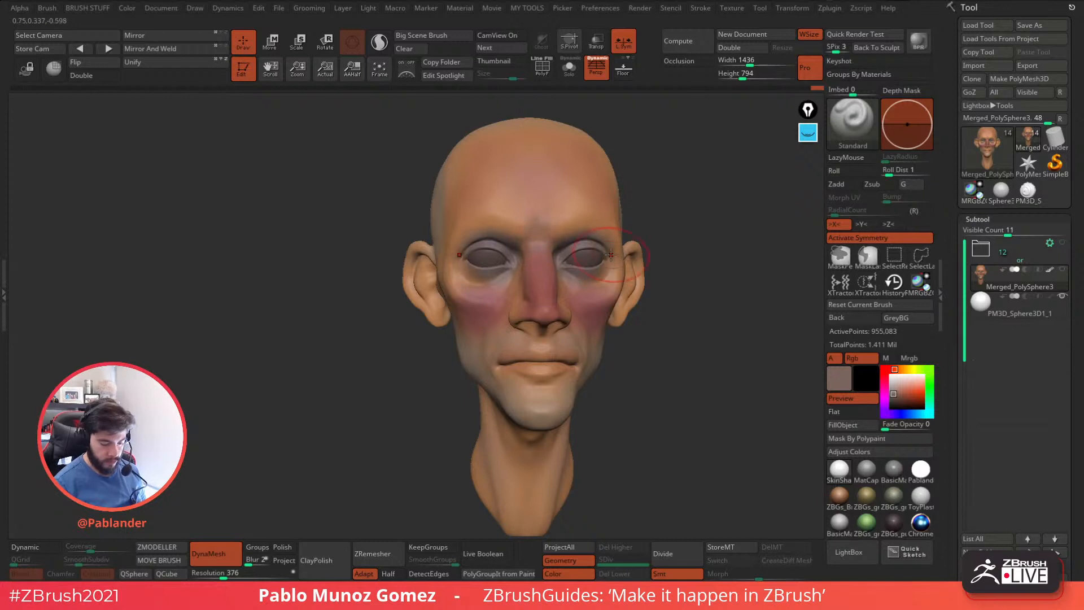
right_drag(581, 251, 594, 261)
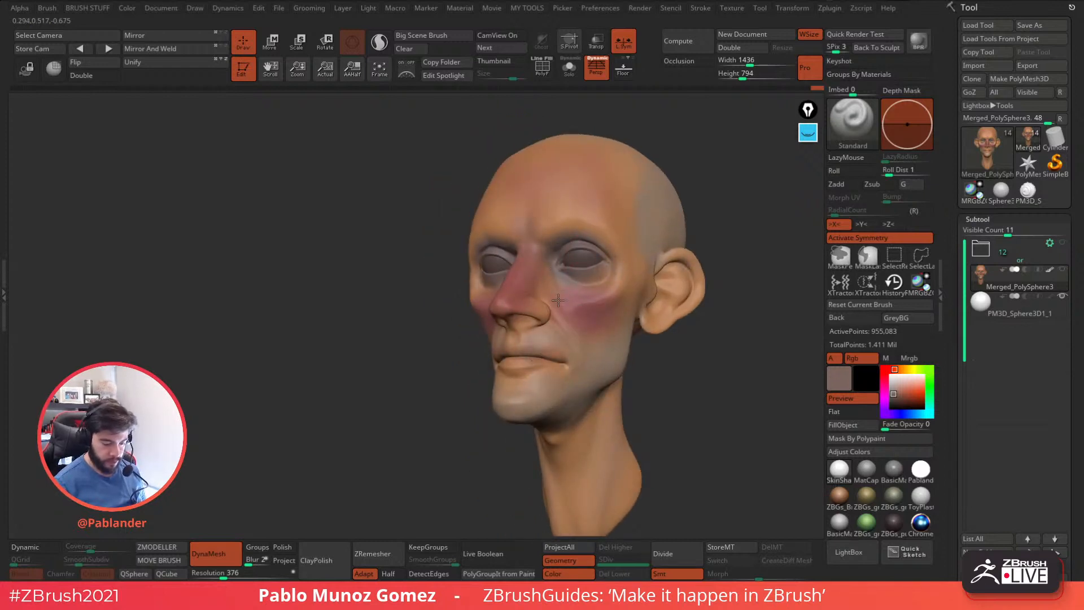
mouse_move(621, 276)
right_down()
mouse_move(601, 228)
mouse_move(710, 321)
right_up()
Choose a saturated red softened to orange-red and paint the inner ears.
mouse_move(902, 393)
mouse_down()
mouse_move(911, 391)
mouse_move(888, 380)
mouse_move(917, 390)
mouse_up()
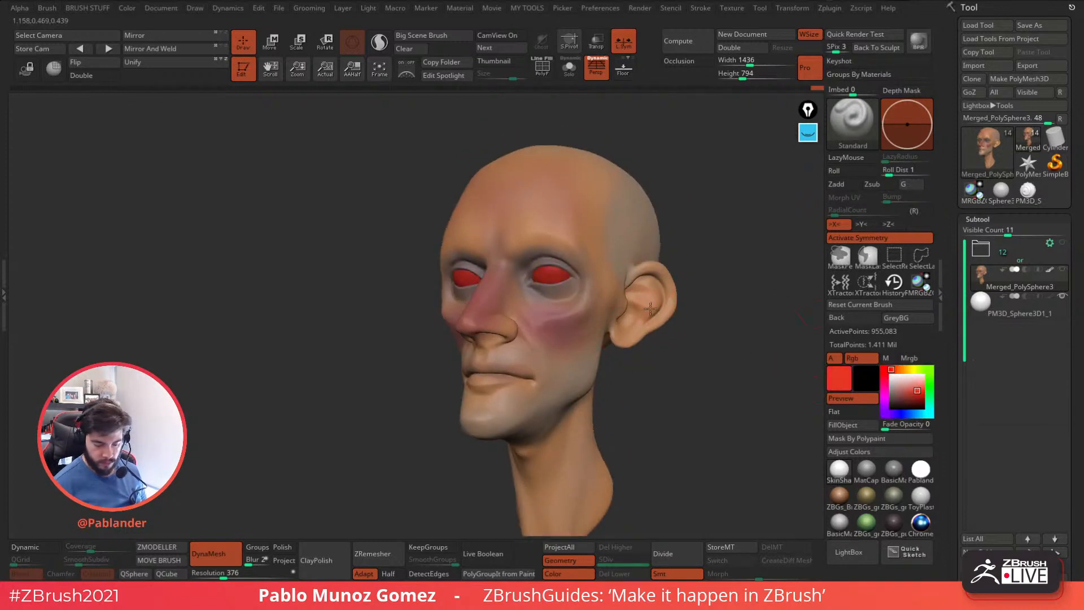
drag(643, 318, 636, 281)
drag(916, 393, 639, 304)
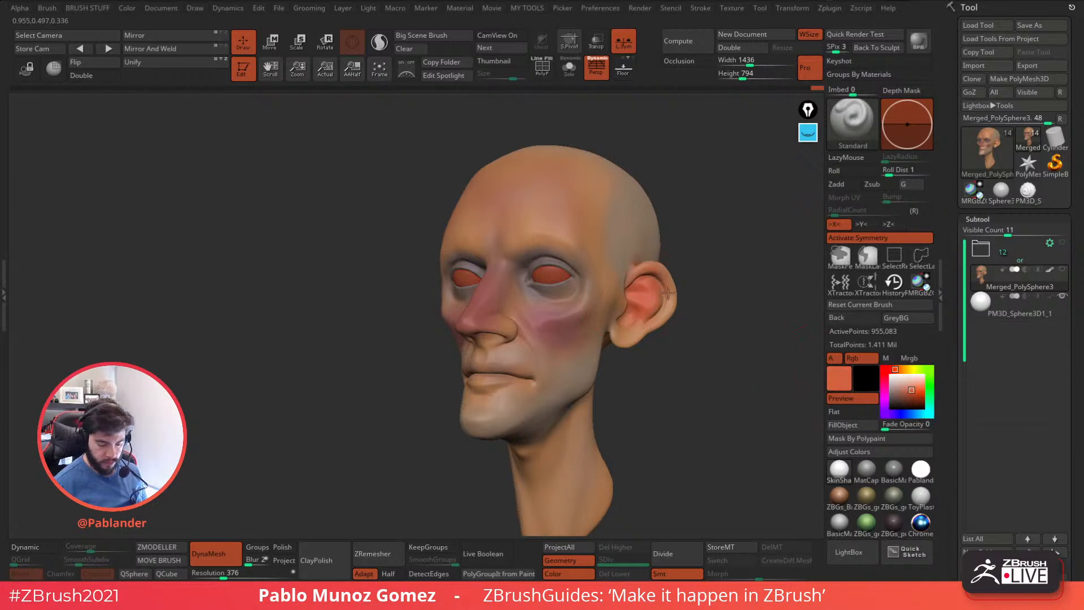
right_drag(601, 303, 644, 299)
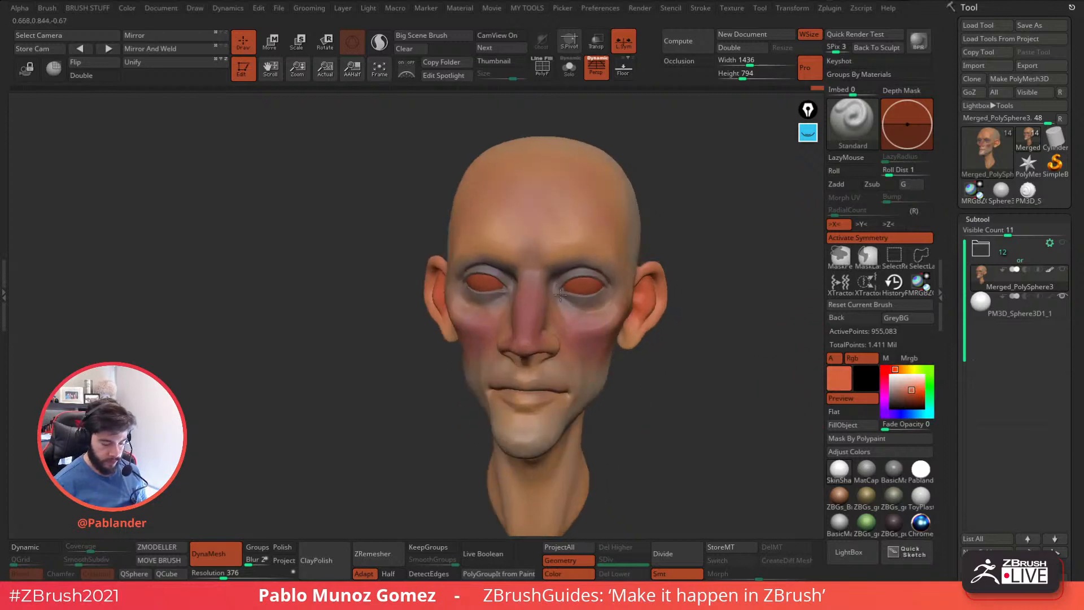
Adjust the orange-red and paint the tip and sides of the nose, reinforcing the ears with the same tone.
right_drag(590, 330, 590, 324)
click(903, 369)
click(903, 392)
drag(907, 393, 636, 300)
mouse_move(520, 331)
right_down()
mouse_move(624, 325)
mouse_move(685, 339)
mouse_move(638, 307)
mouse_move(602, 319)
right_up()
right_click(593, 339)
Choose a dull purple and a pinker tone and paint the upper and lower lips.
click(885, 392)
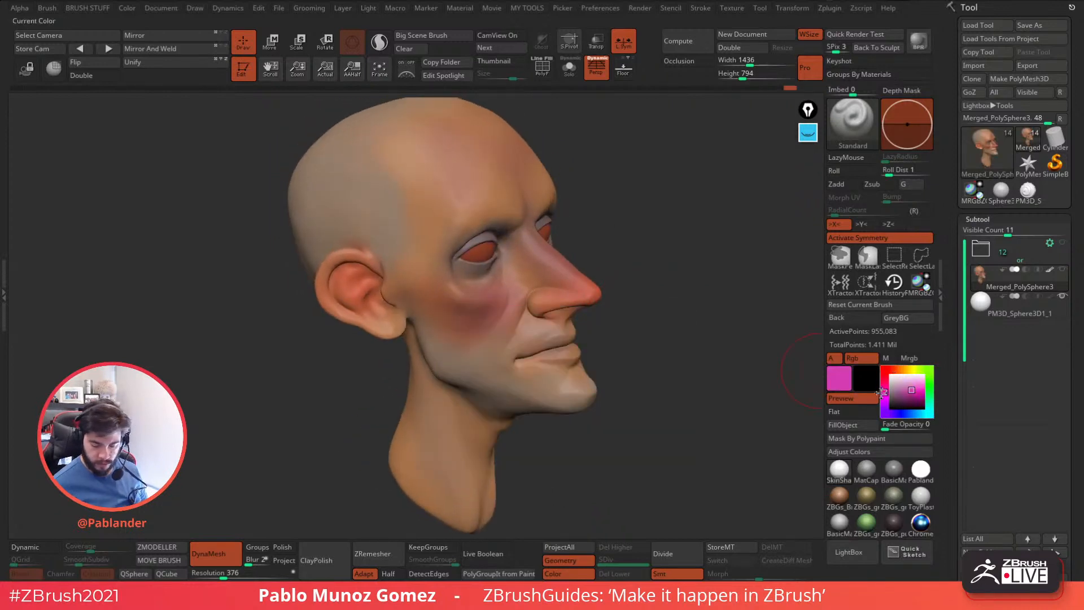
click(894, 399)
mouse_move(569, 337)
mouse_down()
mouse_move(533, 354)
mouse_move(572, 353)
mouse_up()
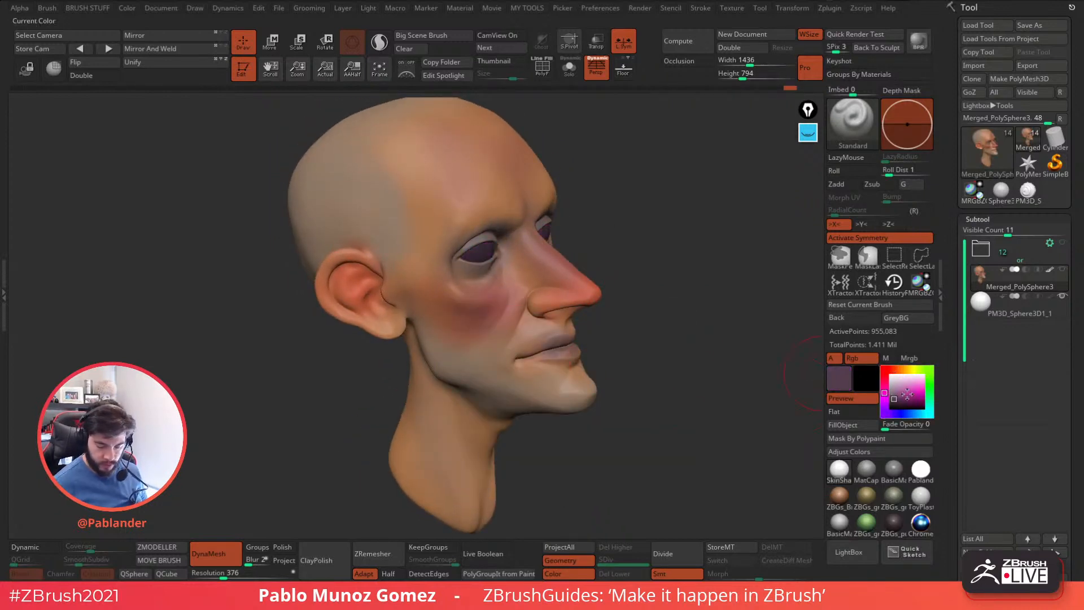
click(904, 392)
click(885, 377)
right_drag(537, 354, 706, 327)
Choose a dark brown and deepen the shading around the eyes.
mouse_move(904, 386)
mouse_down()
mouse_move(523, 265)
mouse_move(897, 401)
mouse_up()
right_drag(640, 268, 645, 267)
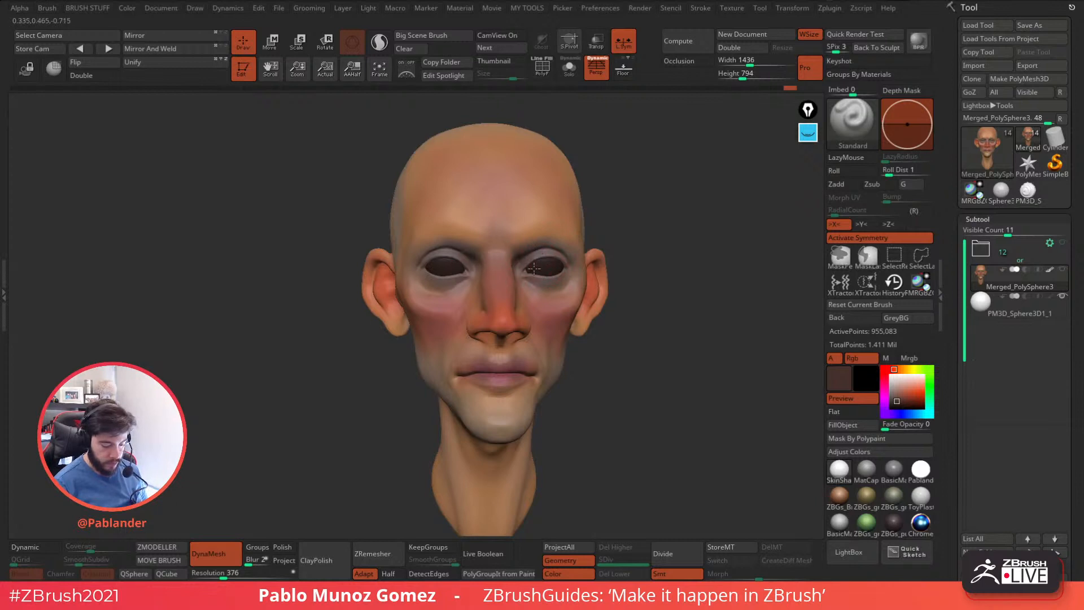
mouse_move(557, 269)
right_down()
mouse_move(634, 296)
mouse_move(534, 375)
right_up()
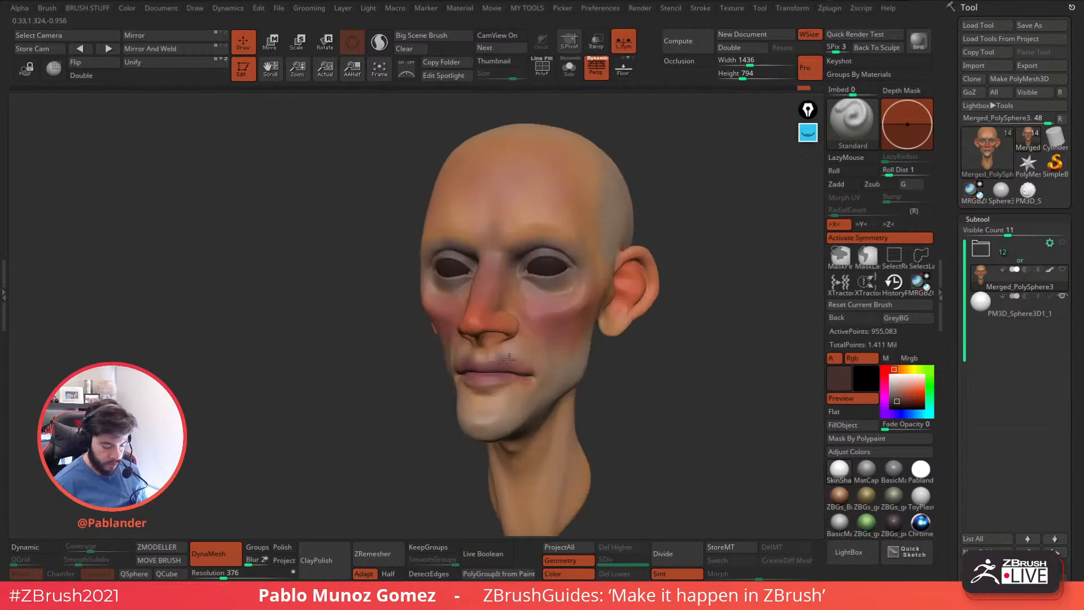
Choose a light brown skin tone and paint the area between the nose and the upper lip.
drag(905, 396, 493, 349)
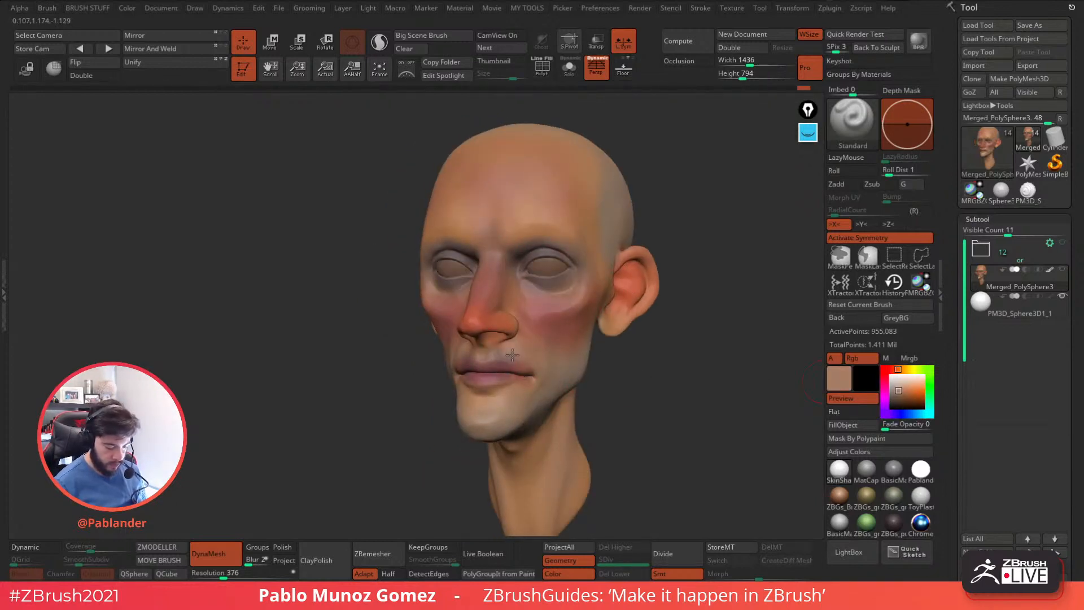
right_drag(539, 366, 637, 319)
right_click(625, 358)
alt+right_drag(726, 250, 683, 338)
drag(892, 388, 530, 308)
drag(902, 391, 592, 215)
Choose a muted dark red and paint the lips and the line of the mouth.
drag(905, 392, 589, 342)
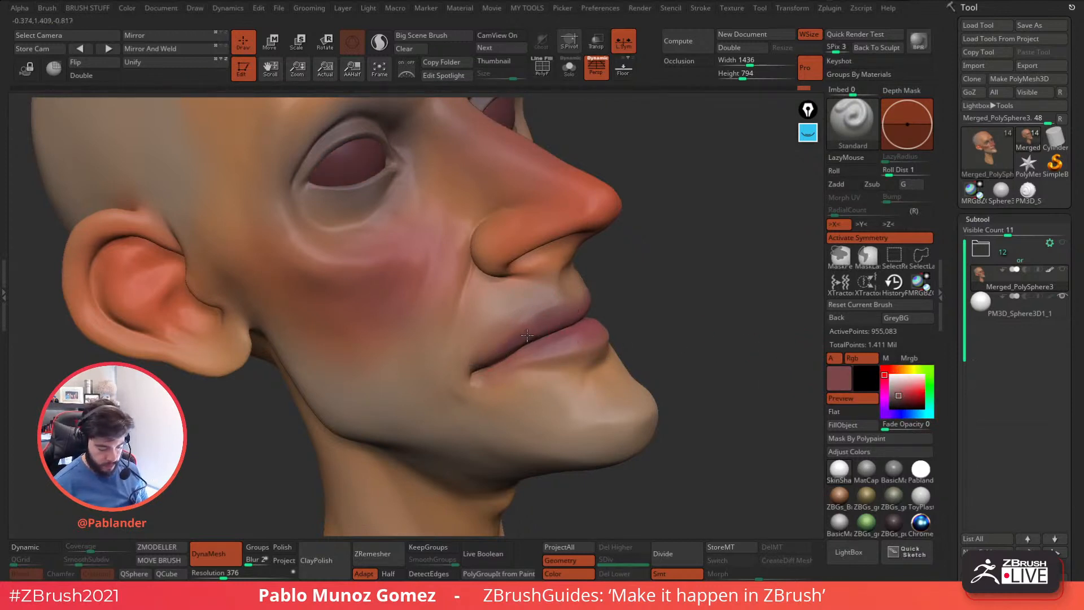
drag(814, 360, 568, 339)
right_drag(562, 322, 614, 313)
mouse_move(527, 355)
right_down()
mouse_move(576, 332)
mouse_move(622, 254)
mouse_move(587, 321)
right_up()
drag(915, 394, 558, 342)
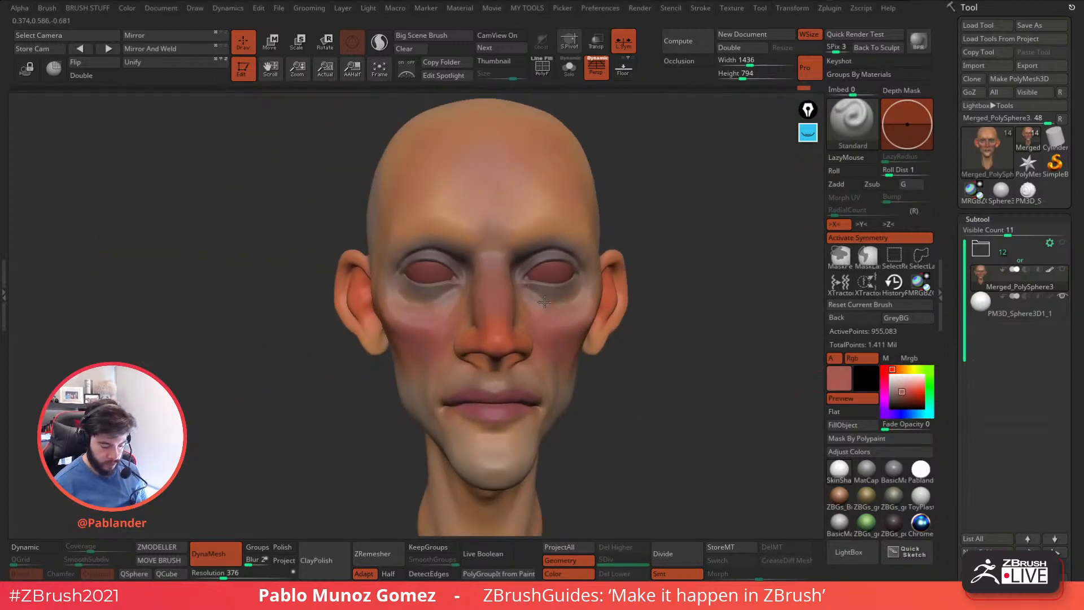
Choose a grey-blue shifted to greyish violet and paint the bags under both eyes.
click(903, 400)
right_click(541, 298)
click(912, 414)
drag(905, 399, 894, 394)
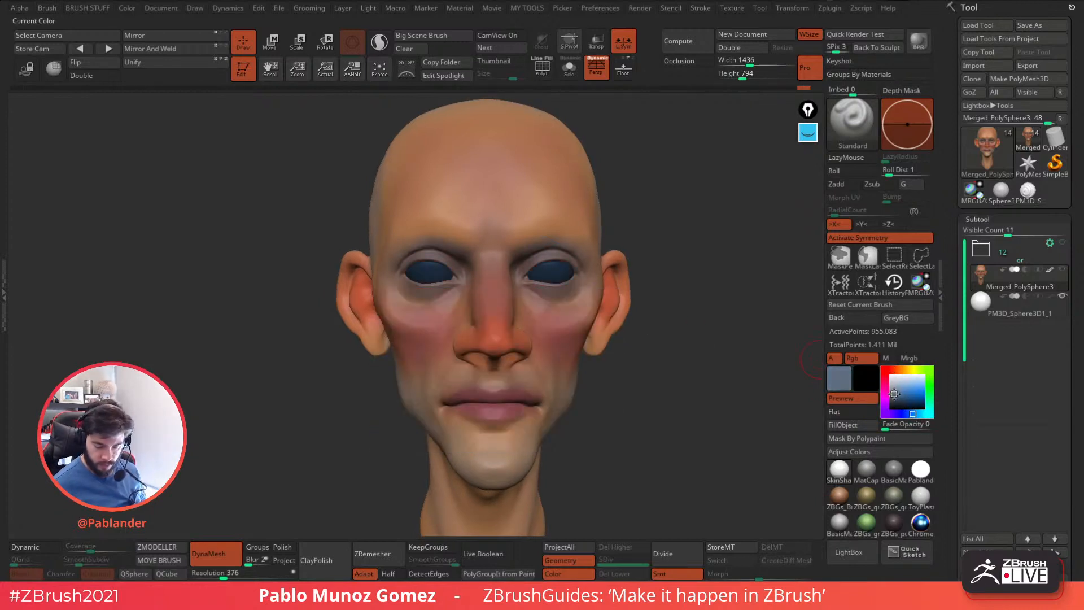
click(883, 413)
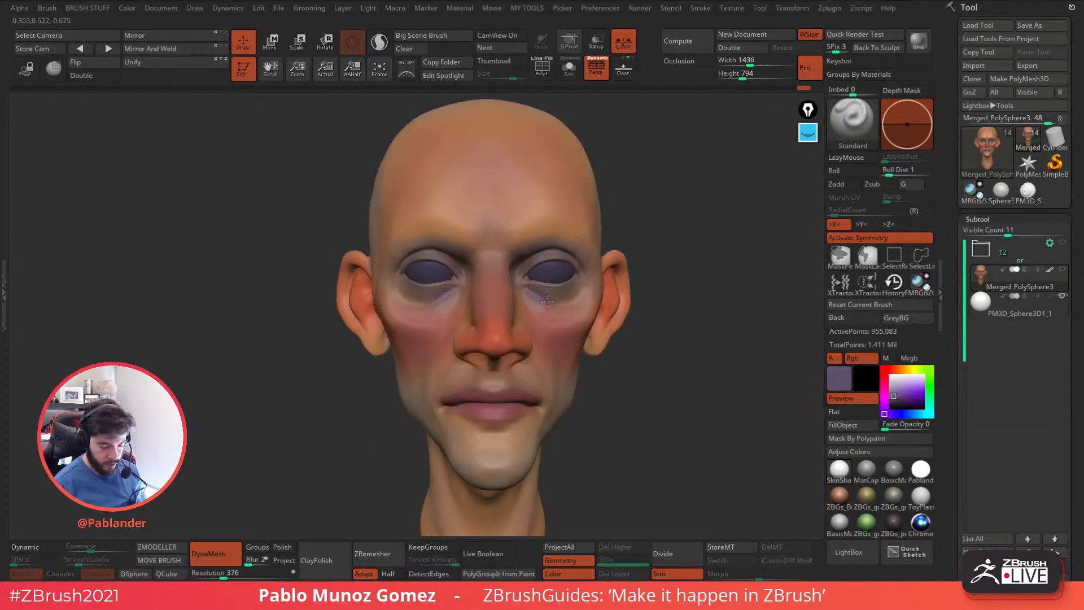
drag(811, 327, 534, 298)
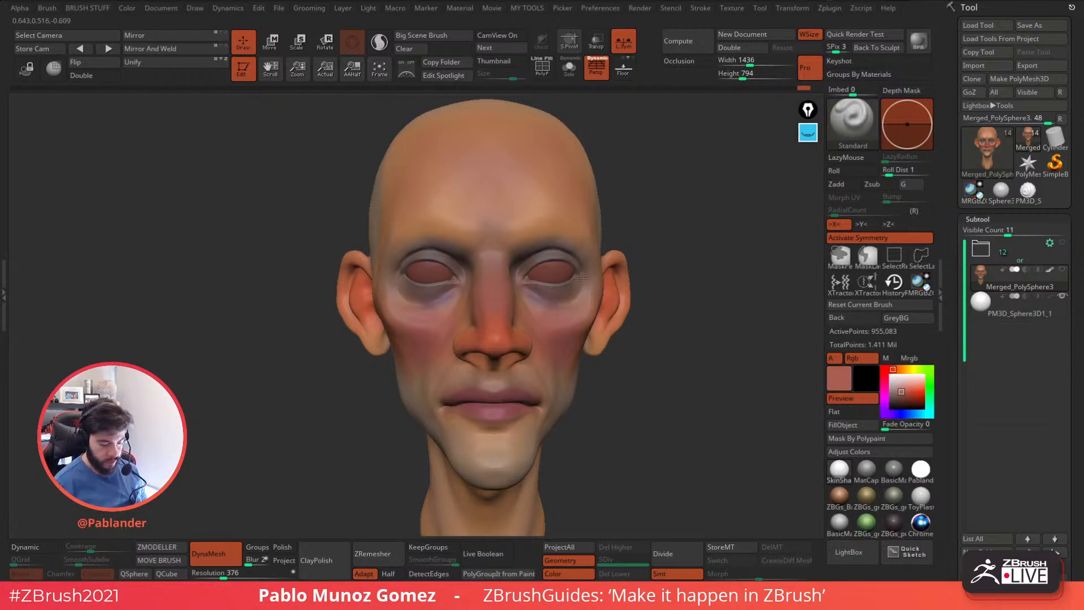
Choose a dark reddish brown and paint the inside of the nostrils from below.
drag(655, 297, 665, 281)
right_drag(515, 354, 538, 317)
click(902, 400)
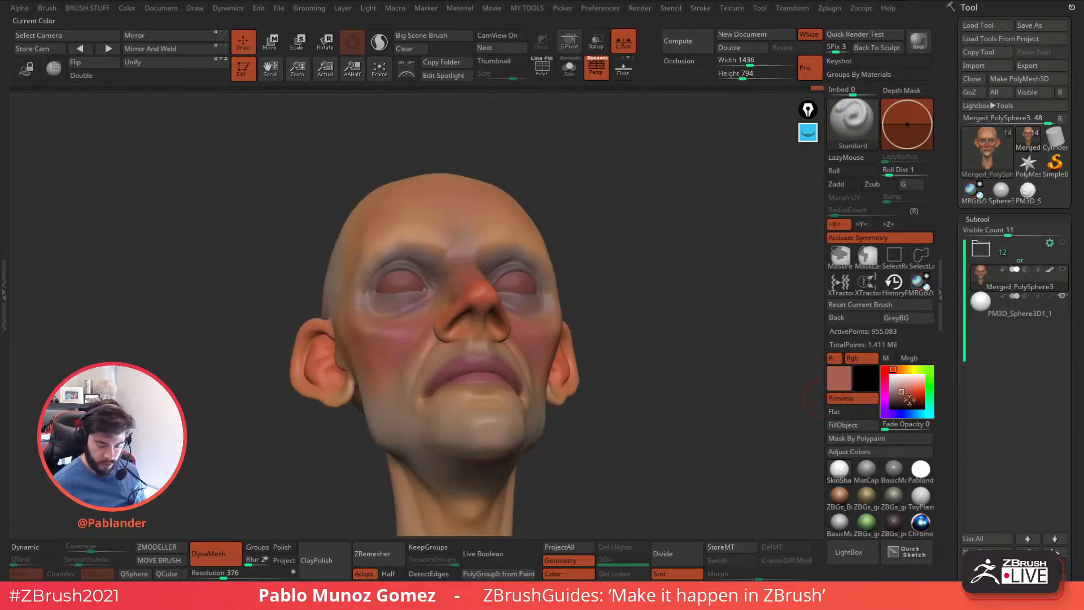
alt+right_drag(465, 340, 451, 394)
drag(465, 333, 454, 323)
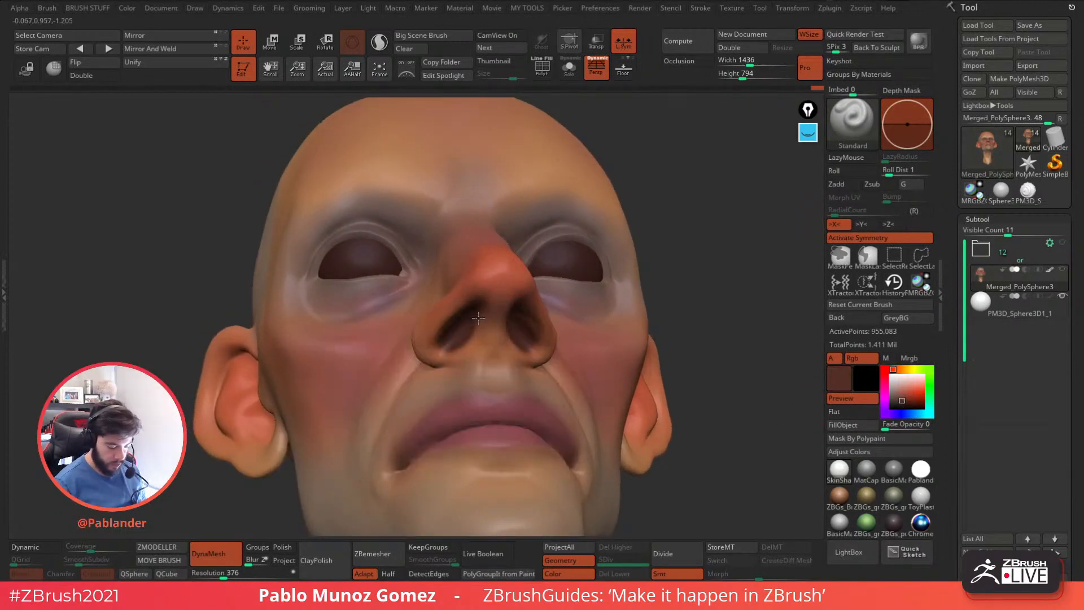
alt+right_drag(506, 336, 515, 299)
Shade the ear's inner cavity with the dark reddish brown.
right_drag(635, 299, 639, 331)
right_drag(746, 323, 702, 327)
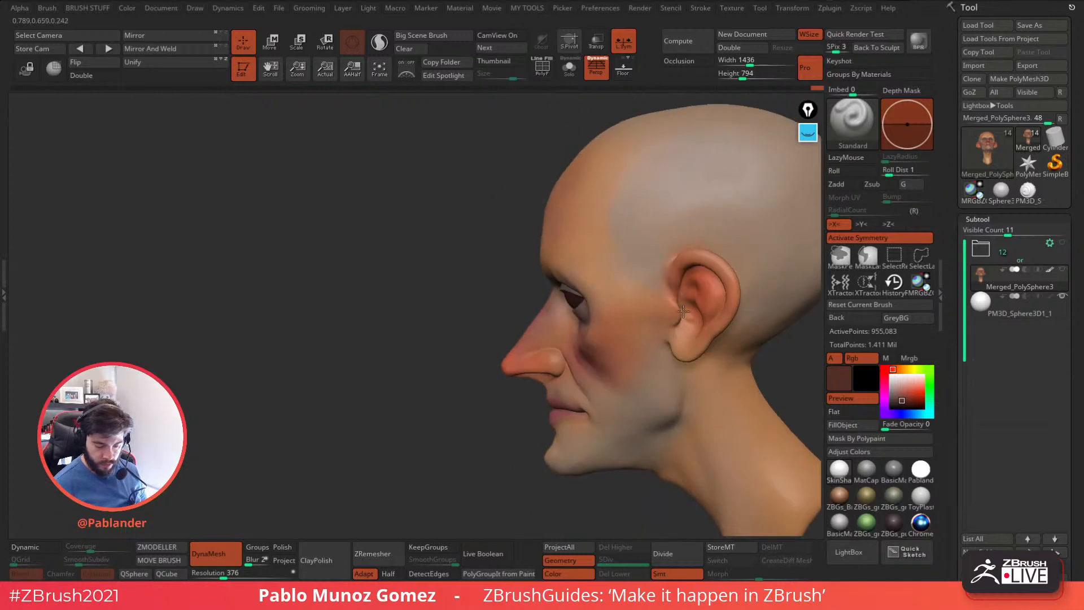
drag(689, 306, 688, 306)
alt+right_drag(688, 307, 630, 275)
Choose a medium orange-red and paint the cheek below the eye.
right_drag(641, 332, 637, 367)
drag(900, 391, 513, 339)
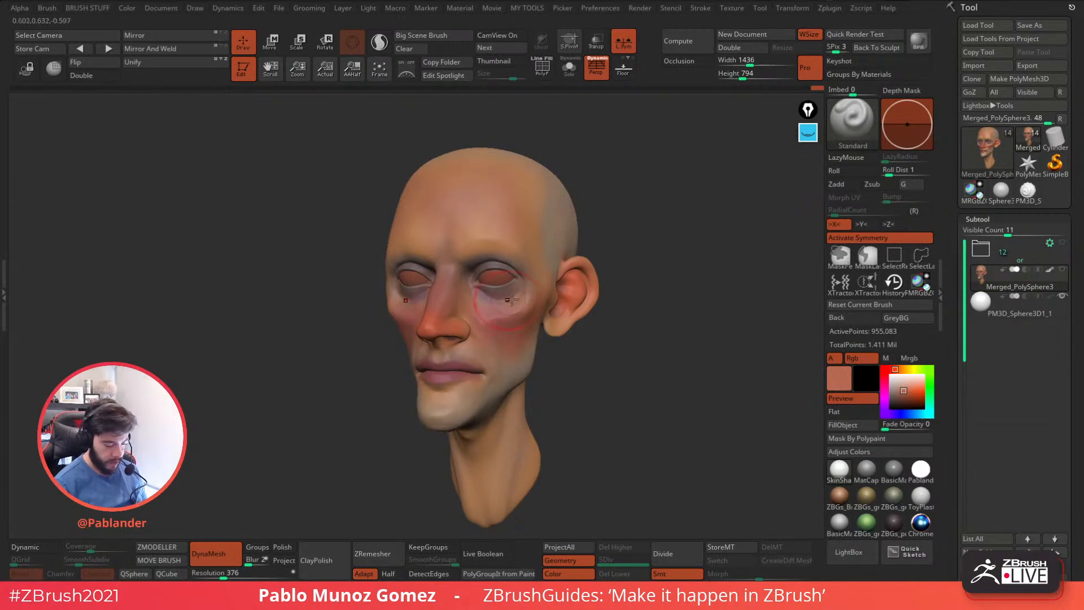
right_drag(484, 309, 519, 293)
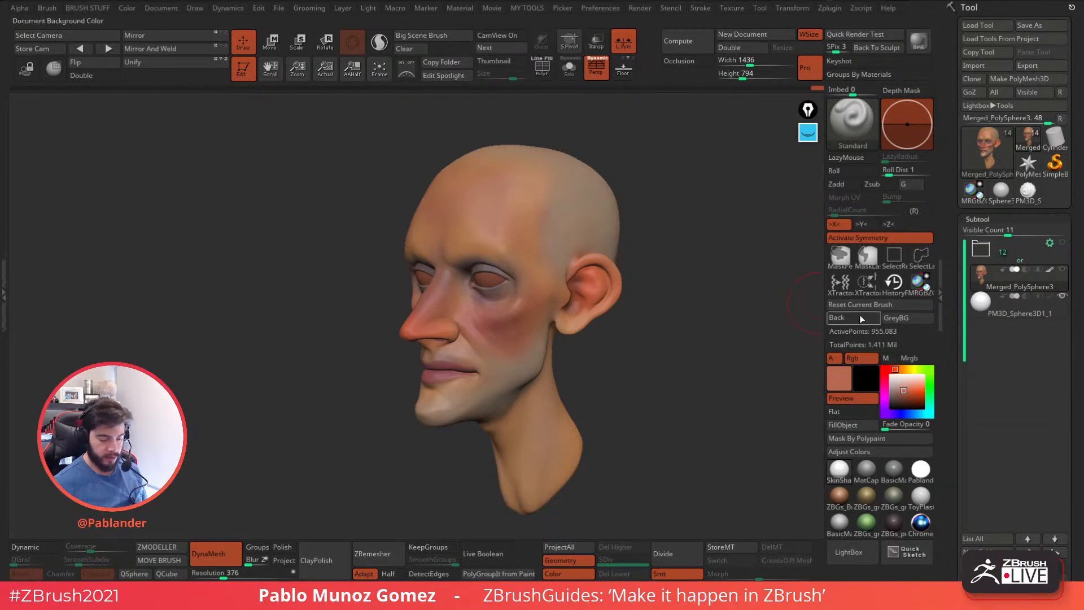
Choose a light yellowish beige and paint the forehead and temple with a larger brush.
drag(902, 377, 905, 386)
key(space)
mouse_move(471, 184)
mouse_down()
mouse_move(483, 186)
mouse_move(477, 173)
mouse_move(475, 189)
mouse_up()
right_drag(475, 190, 485, 182)
drag(444, 189, 461, 167)
mouse_move(474, 213)
mouse_down()
mouse_move(516, 176)
mouse_move(531, 185)
mouse_up()
right_drag(557, 222, 548, 215)
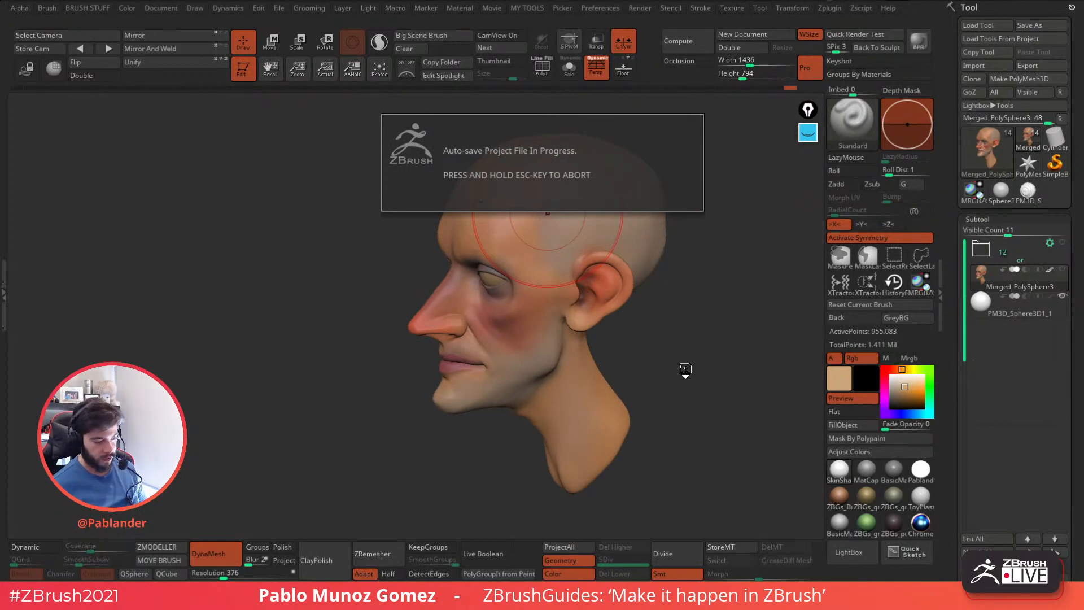
mouse_move(683, 371)
right_down()
mouse_move(675, 316)
mouse_move(678, 357)
mouse_move(725, 384)
right_up()
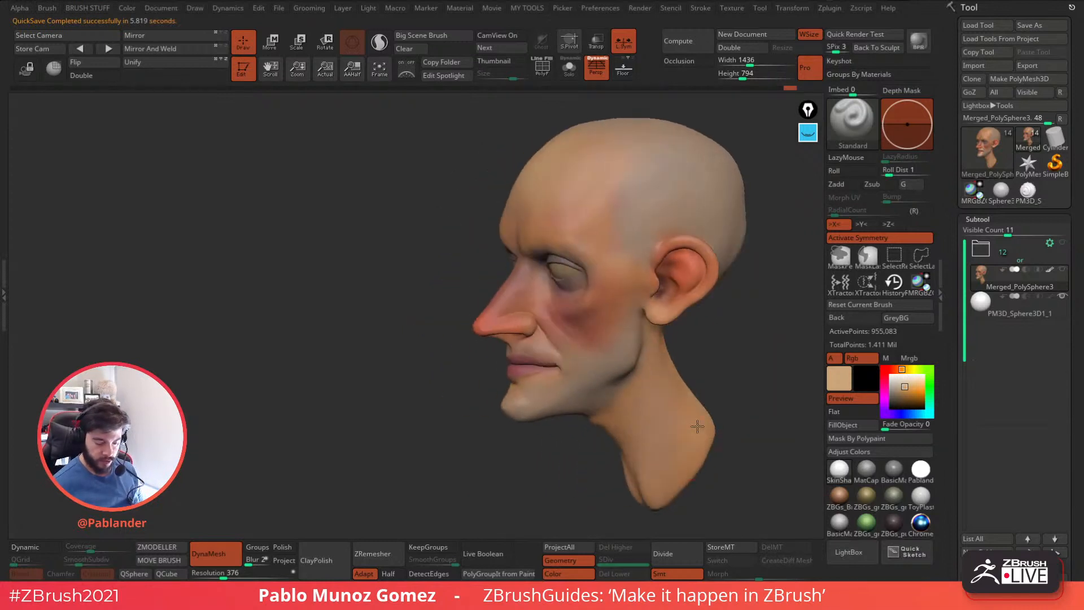
right_drag(432, 362, 448, 361)
right_drag(520, 282, 527, 286)
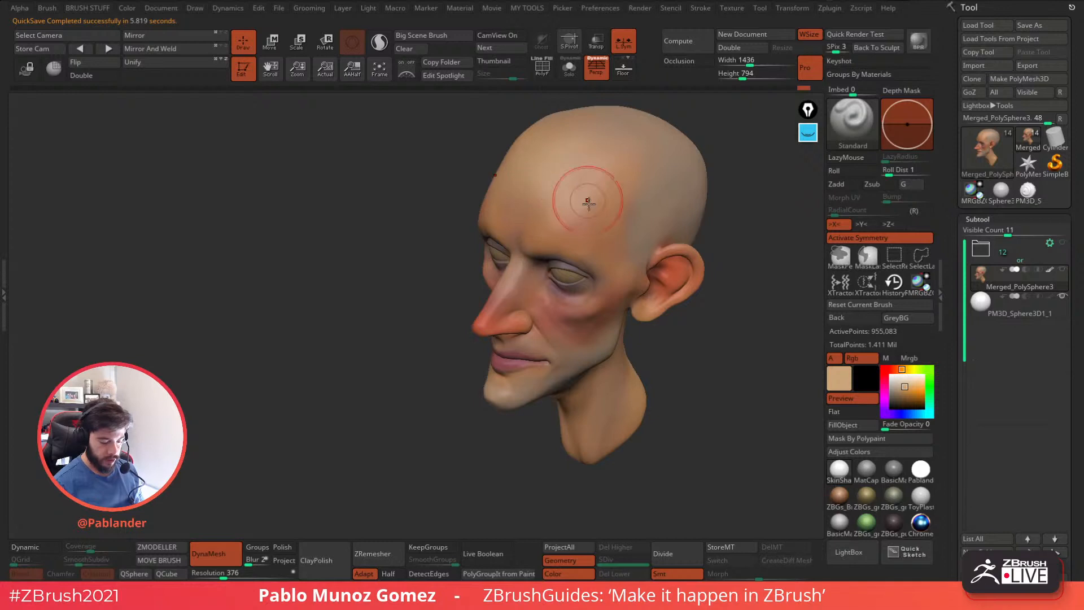
right_drag(695, 356, 662, 382)
Select the eyeballs subtool, keep the head displayed with it, and fill the eyeballs with light beige.
click(1012, 317)
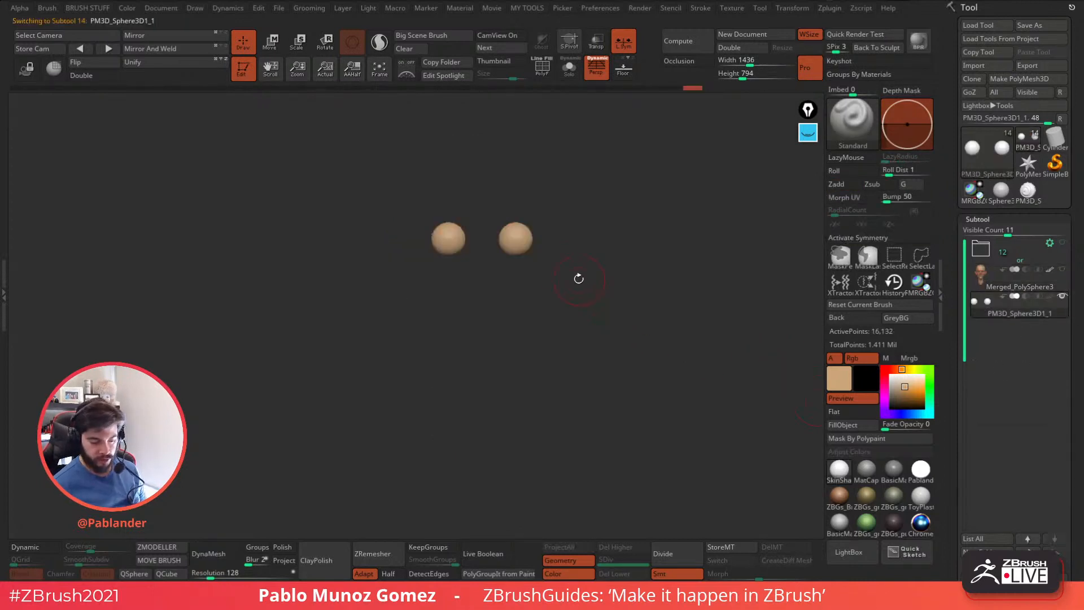
click(569, 69)
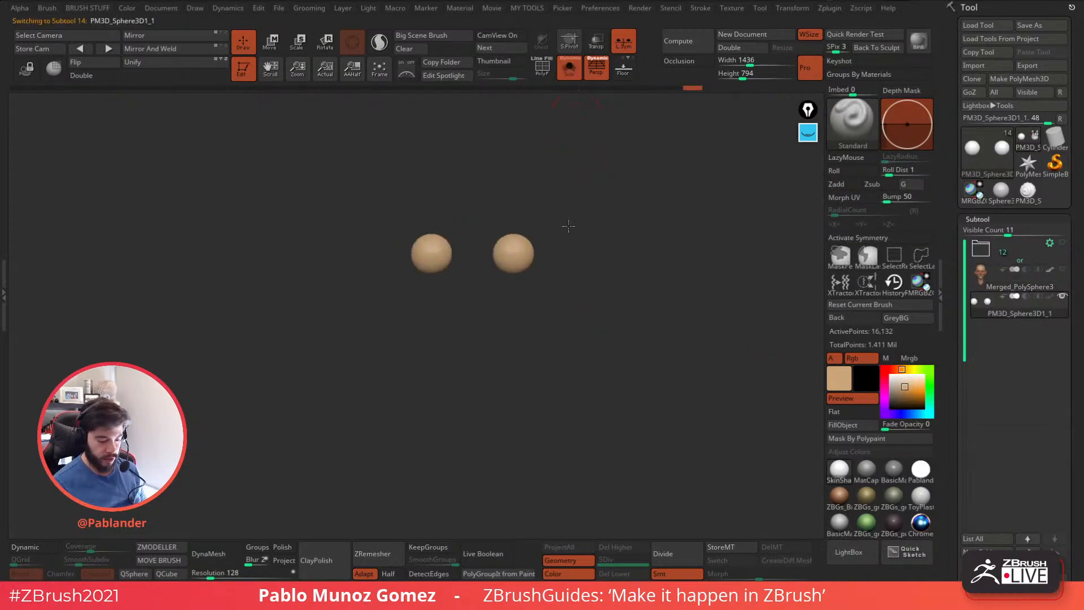
click(569, 69)
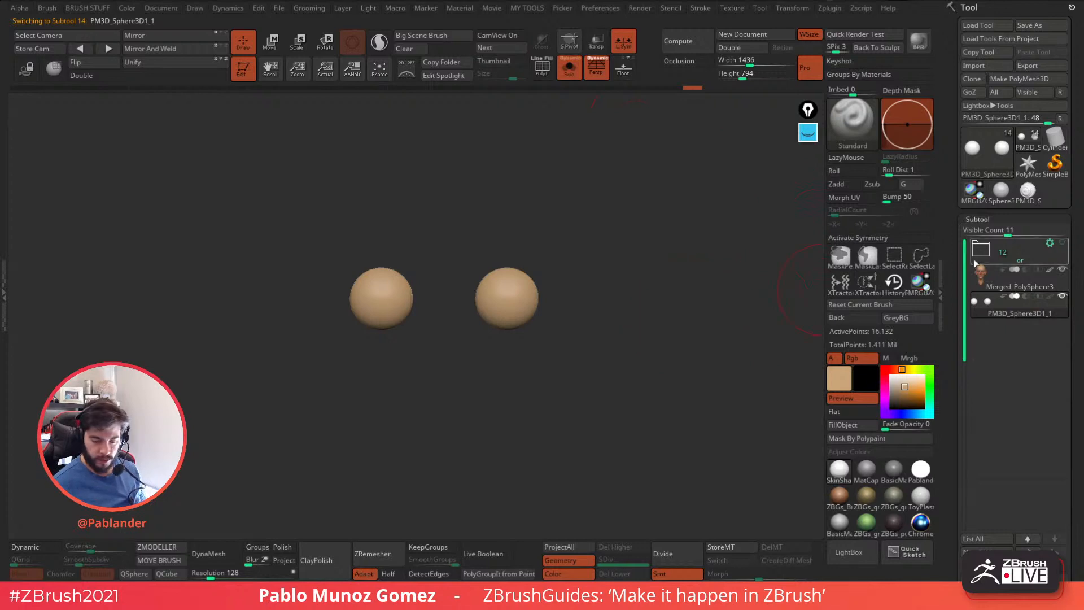
click(568, 73)
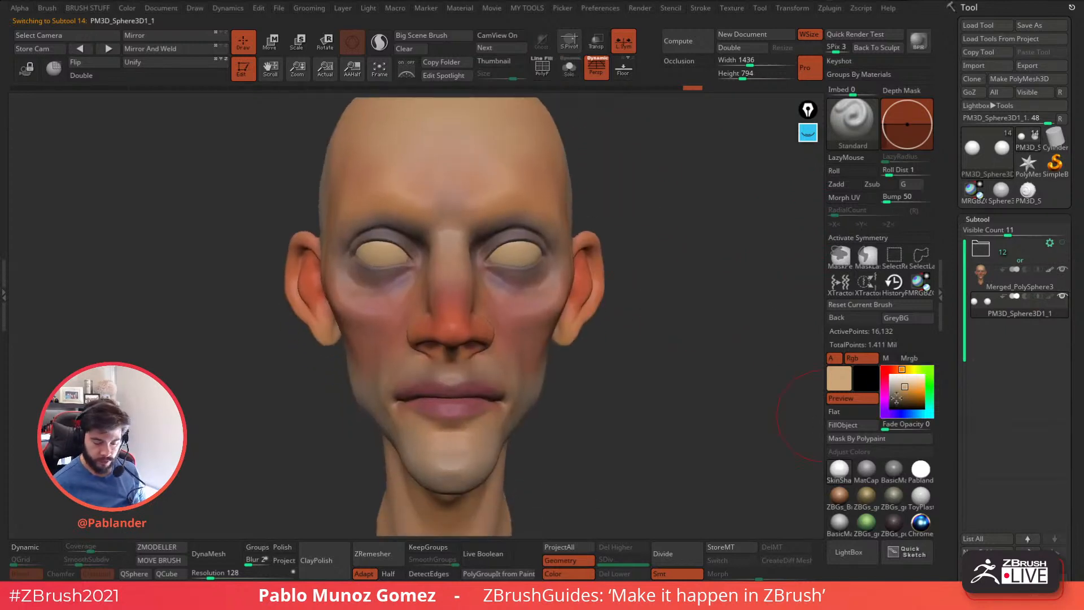
click(846, 425)
Turn on X symmetry, shade the eyeballs' edges under the eyelids with dark brown, and lighten their centres with sampled light beige.
drag(897, 387, 898, 399)
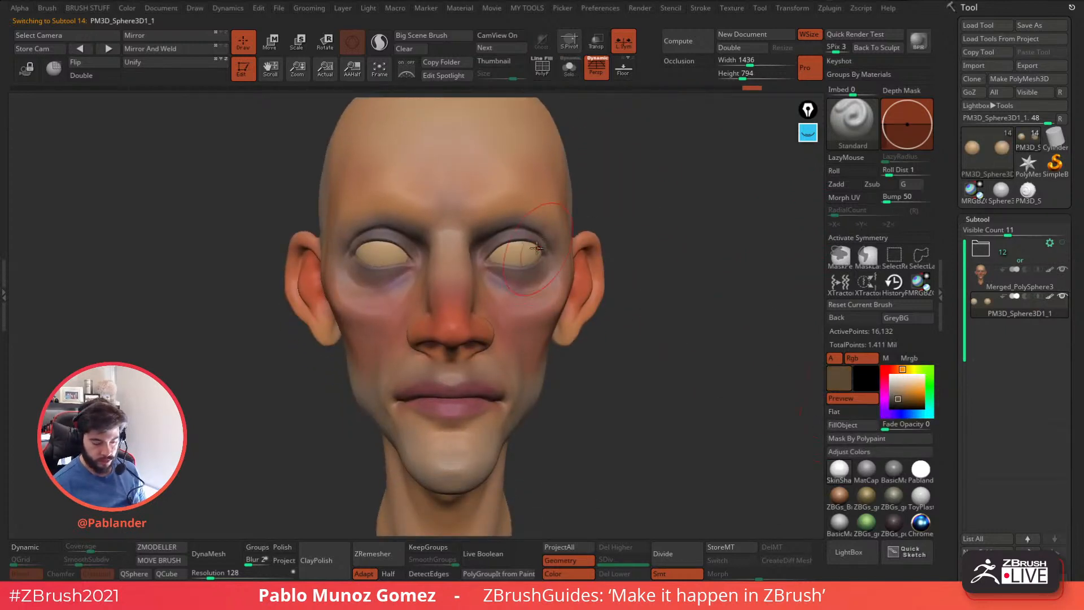
key(x)
drag(526, 236, 547, 245)
right_drag(535, 243, 539, 246)
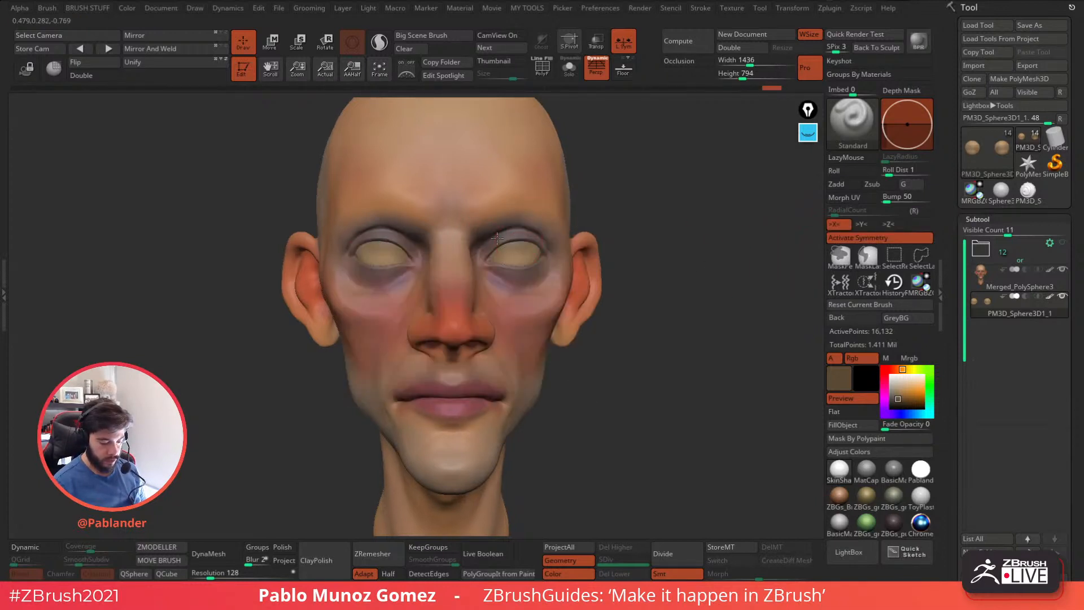
key(c)
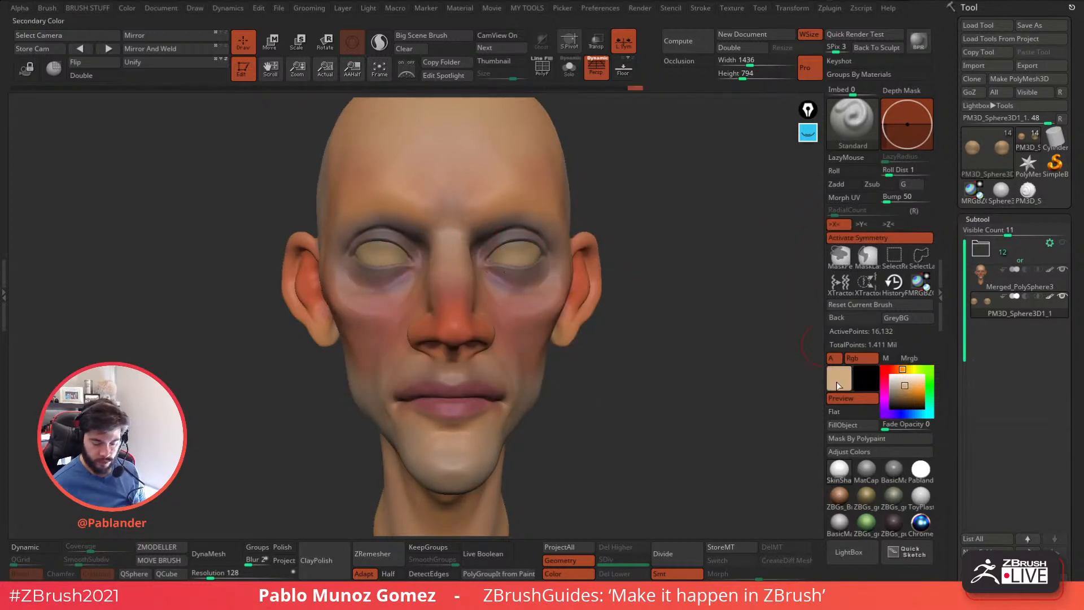
drag(524, 248, 527, 256)
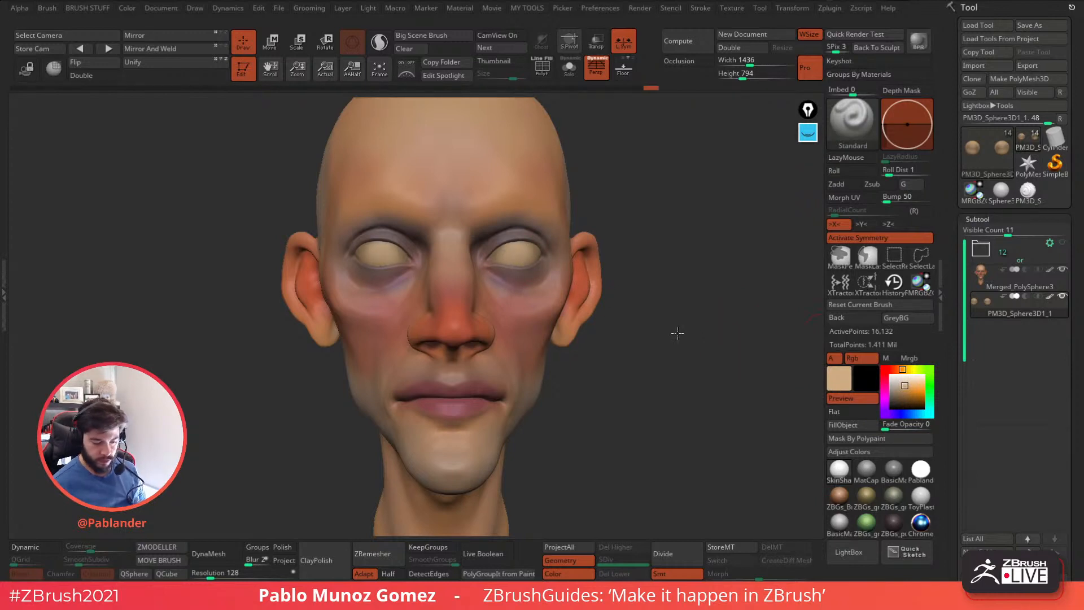
With only the Rgb channel active, tint the eyeball corners dark red and sample the light beige again.
alt+drag(682, 332, 695, 383)
click(887, 359)
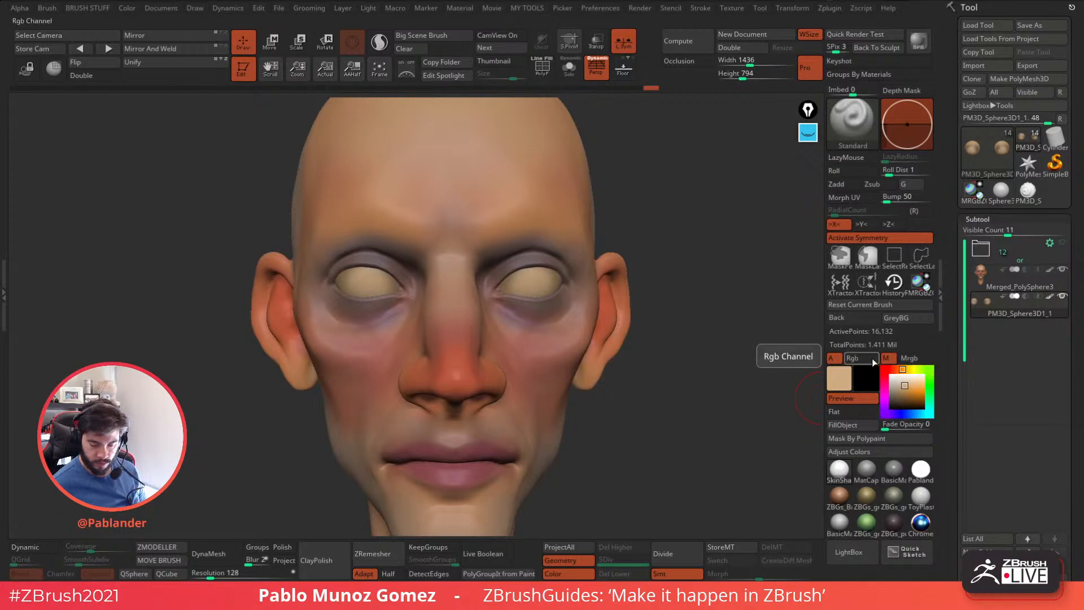
click(860, 358)
click(893, 371)
drag(899, 386, 909, 397)
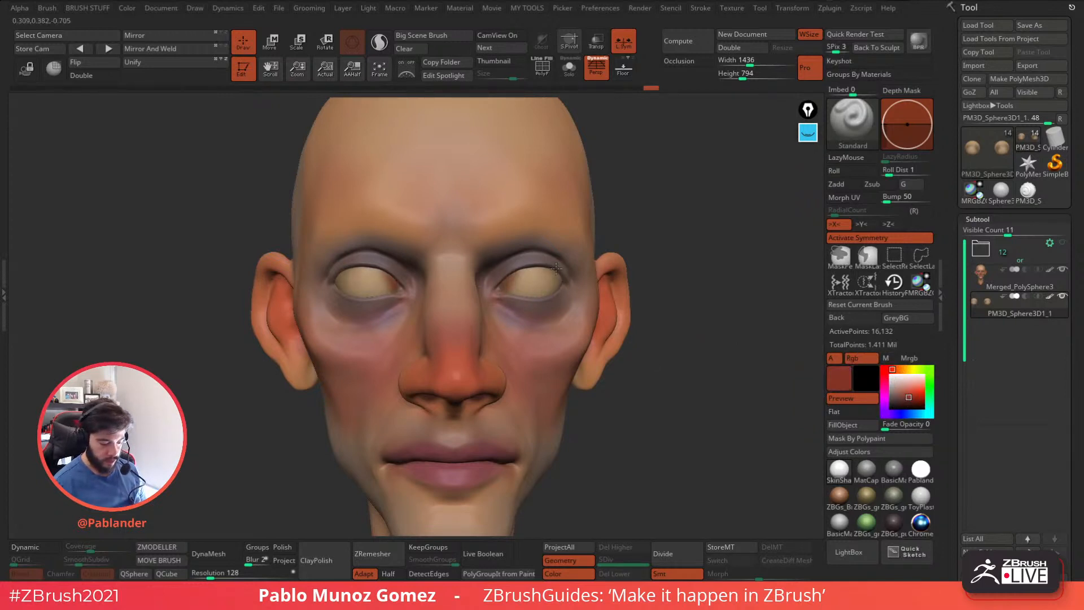
key(c)
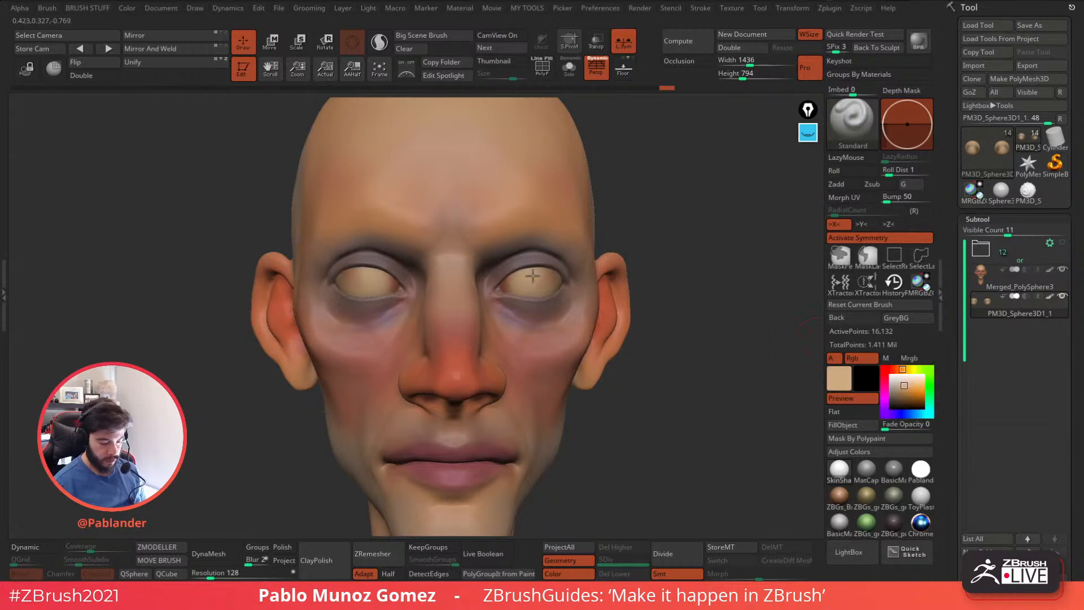
Pick dark red, switch to a brighter red, and tint the eyeballs' corners with it.
click(907, 393)
key(c)
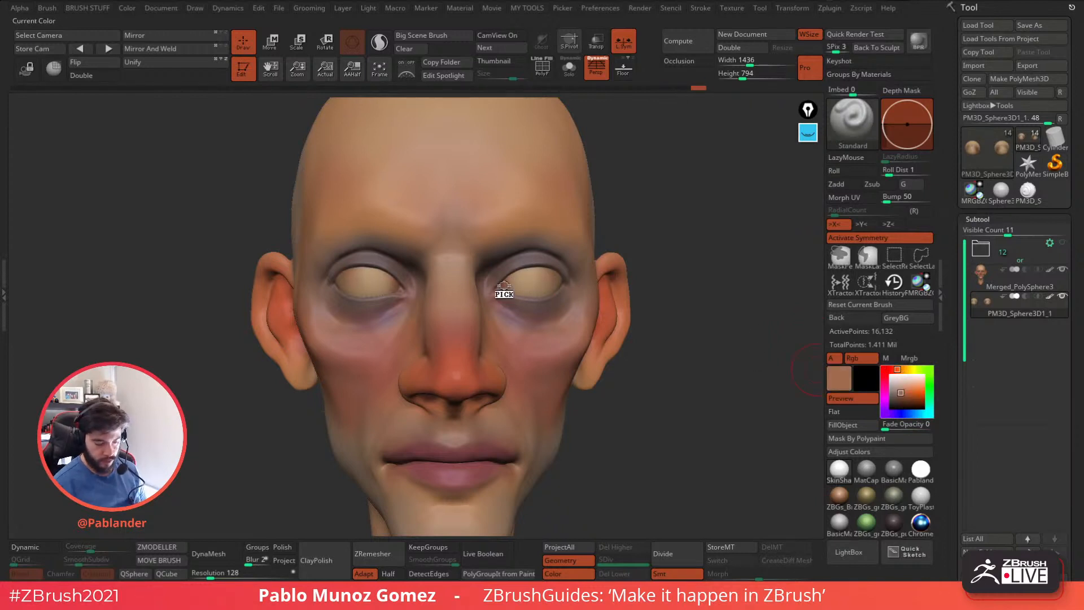
click(908, 400)
drag(899, 369, 885, 370)
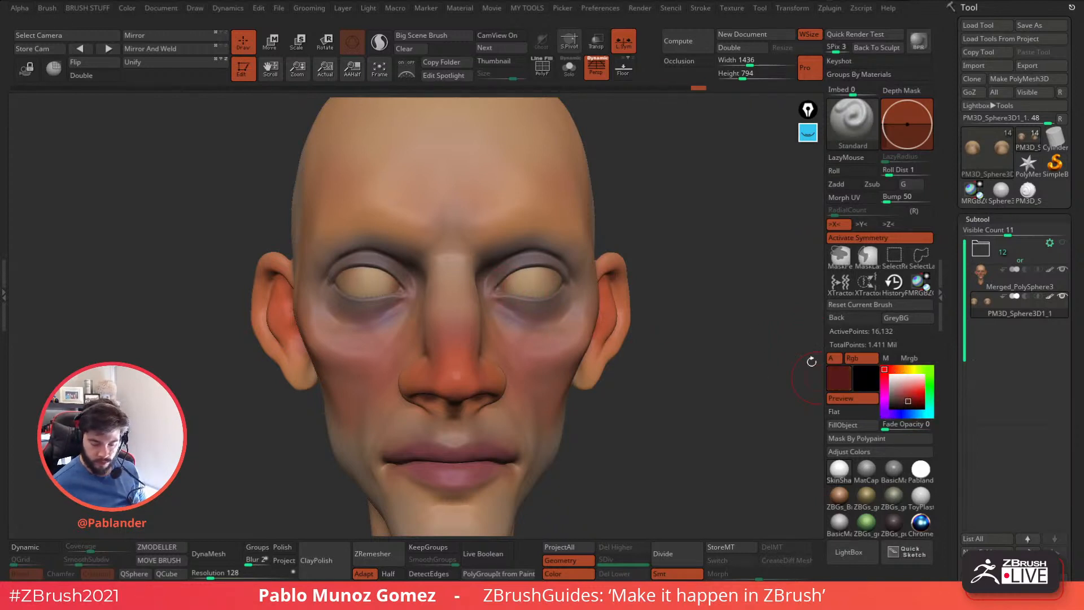
right_drag(645, 368, 638, 362)
right_drag(504, 294, 560, 285)
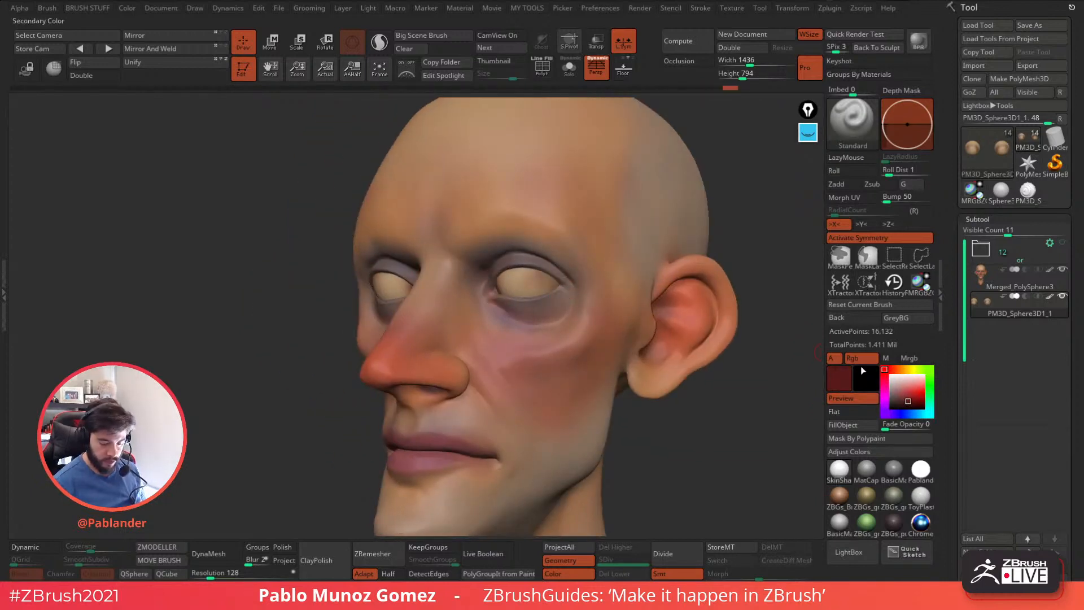
click(910, 390)
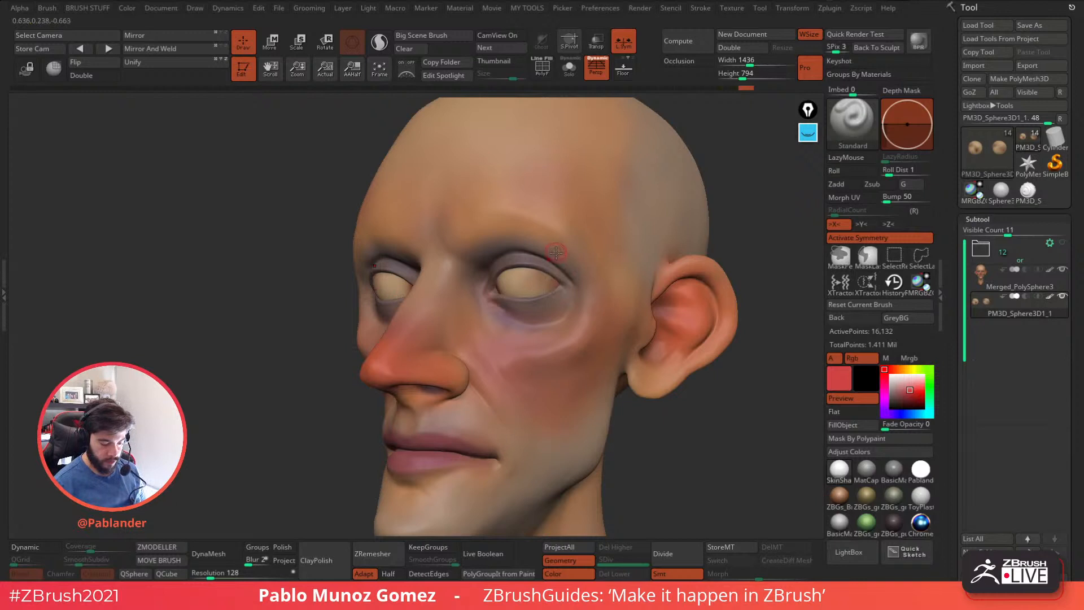
right_drag(553, 260, 521, 296)
drag(510, 291, 507, 286)
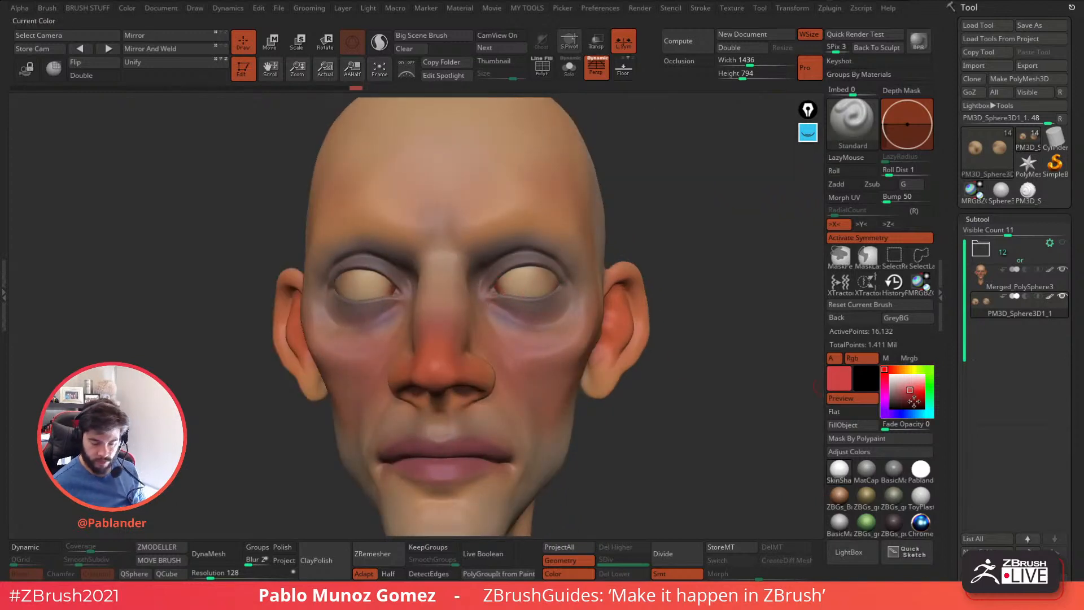
mouse_move(721, 391)
shift+mouse_down()
mouse_move(700, 396)
mouse_move(718, 380)
shift+mouse_up()
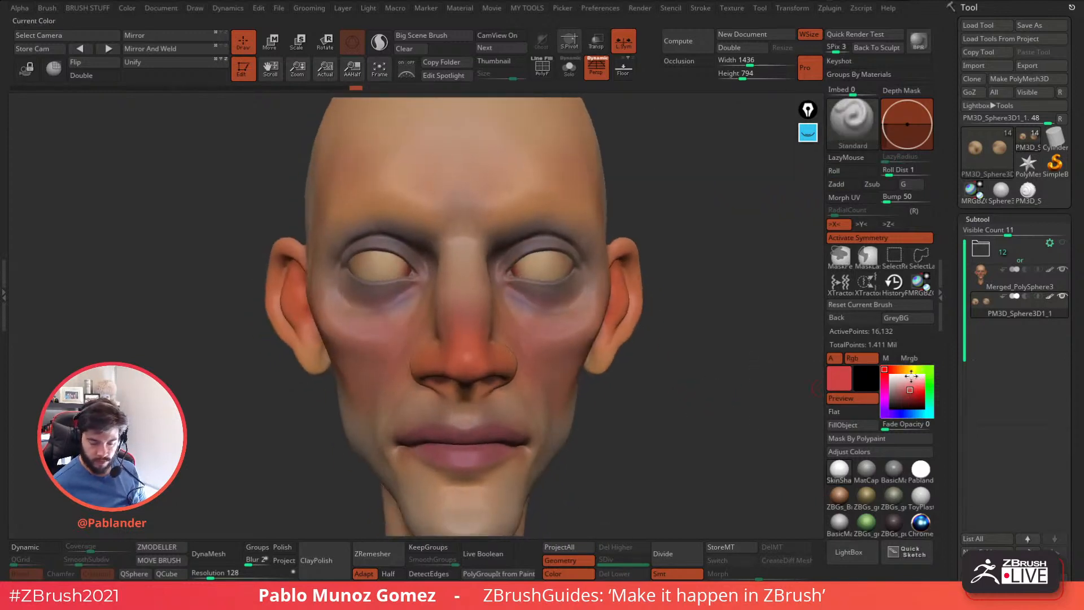
Choose a dark brown and set the Standard brush to the DragRect stroke with a solid round alpha.
click(909, 399)
click(897, 370)
click(908, 401)
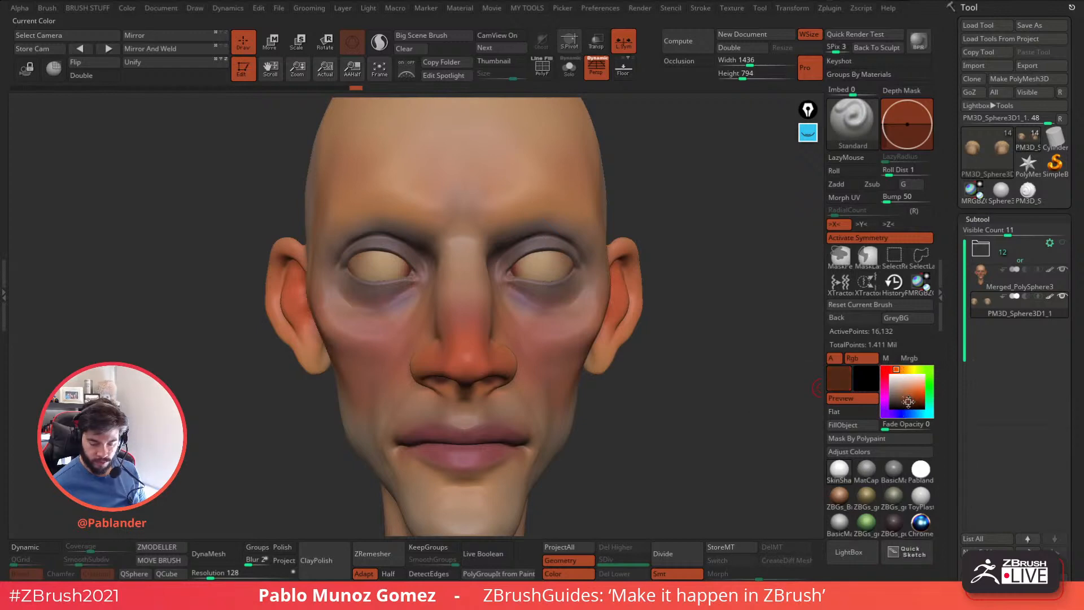
alt+right_drag(557, 269, 541, 276)
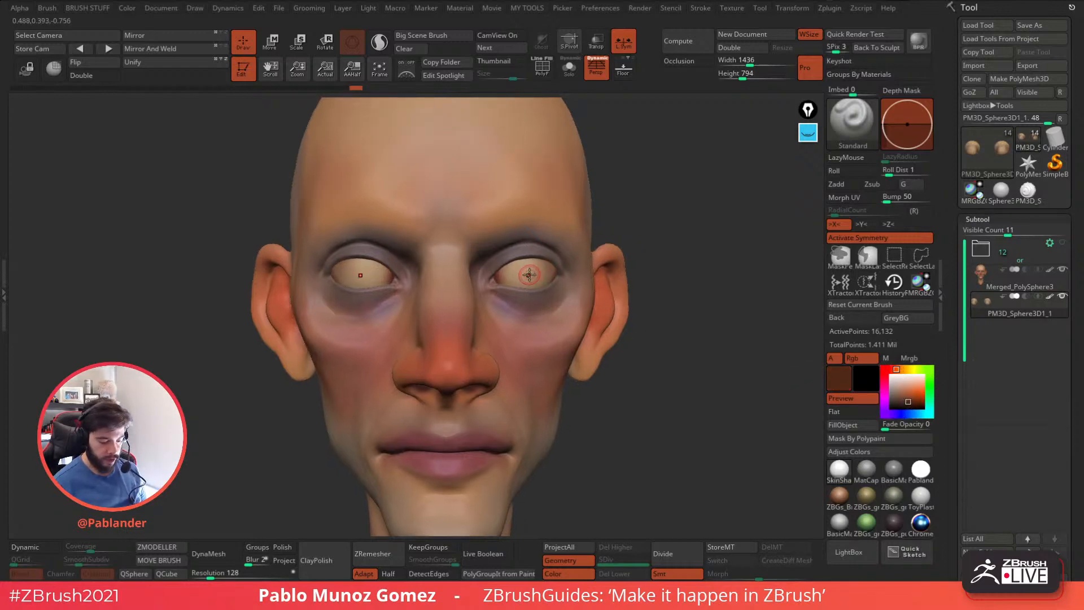
key(b)
click(539, 241)
key(b)
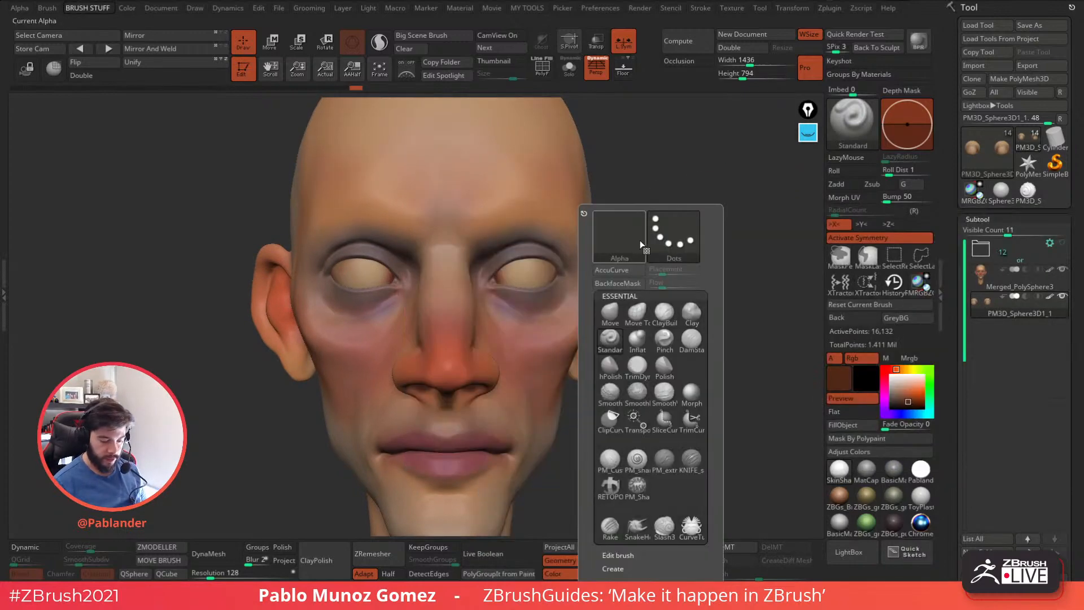
click(687, 242)
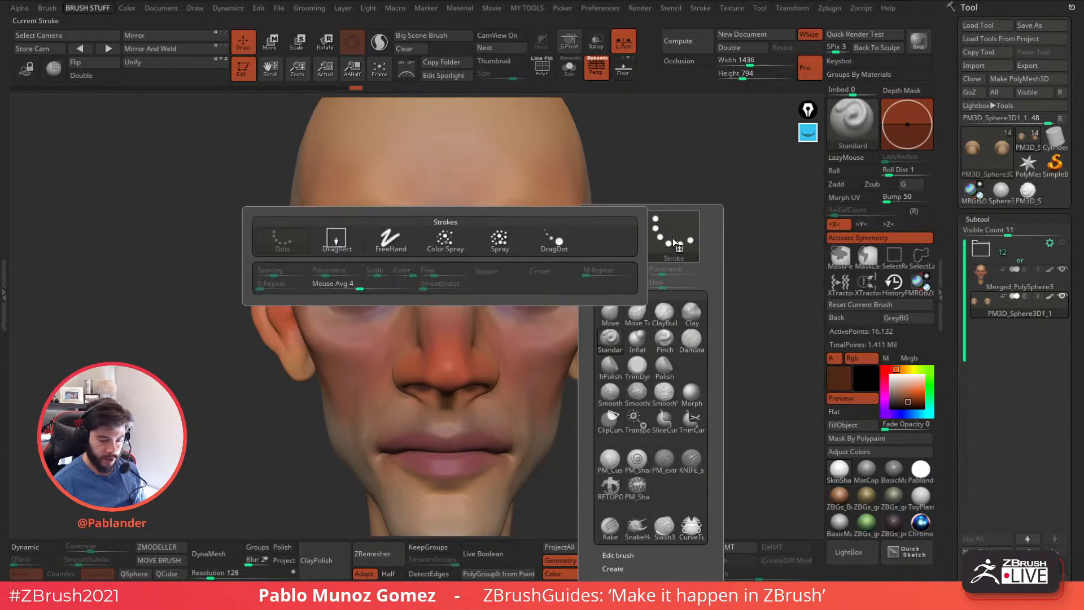
click(336, 240)
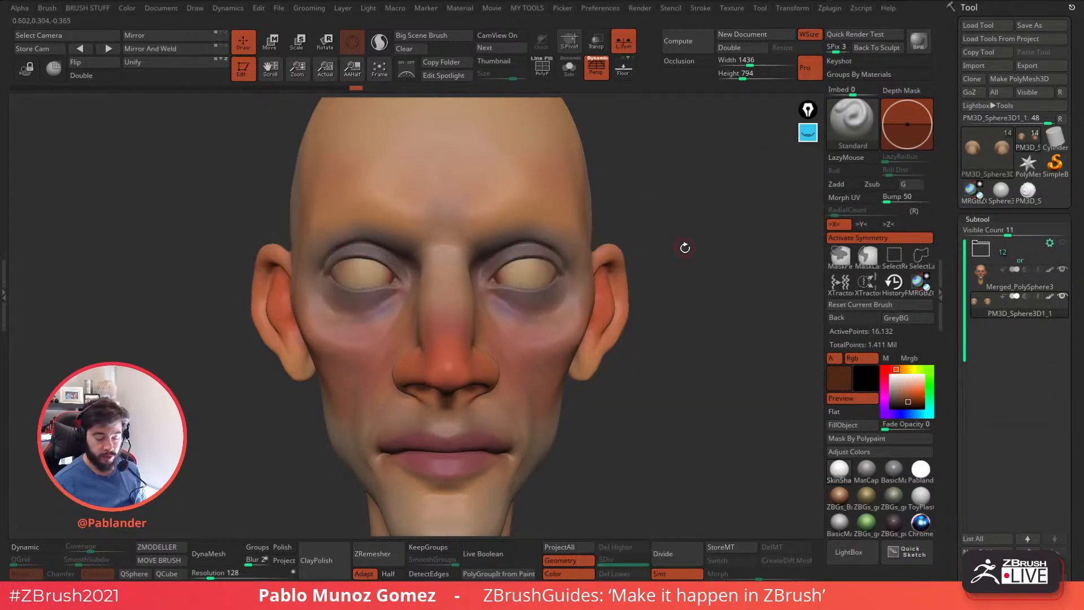
key(b)
click(673, 233)
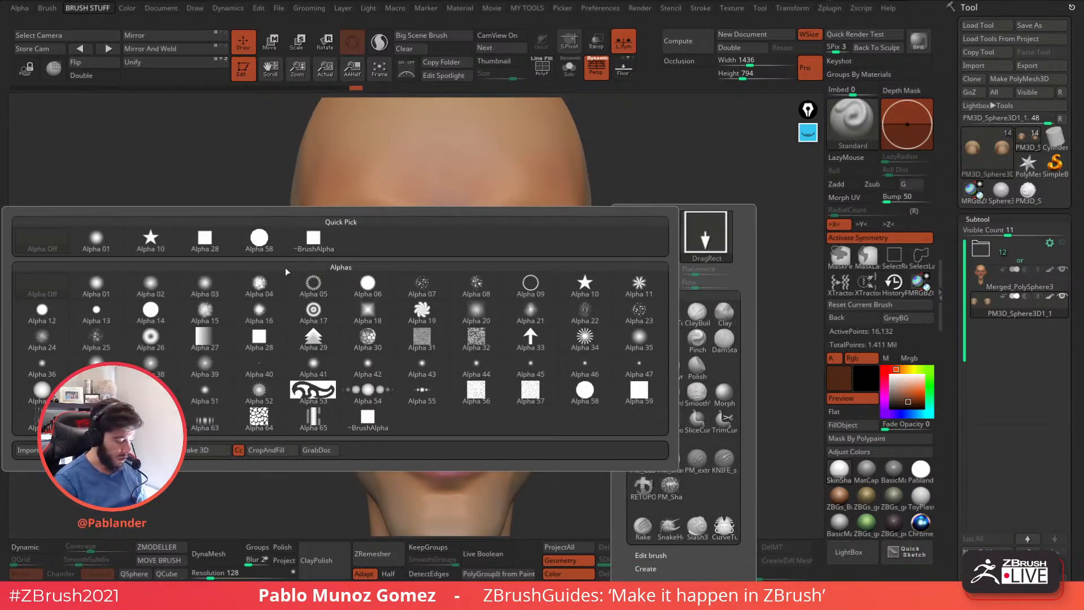
click(276, 249)
Try stamping dark brown irises onto the eyeballs, adjusting the brush settings between attempts and undoing each stamp.
drag(525, 270, 533, 292)
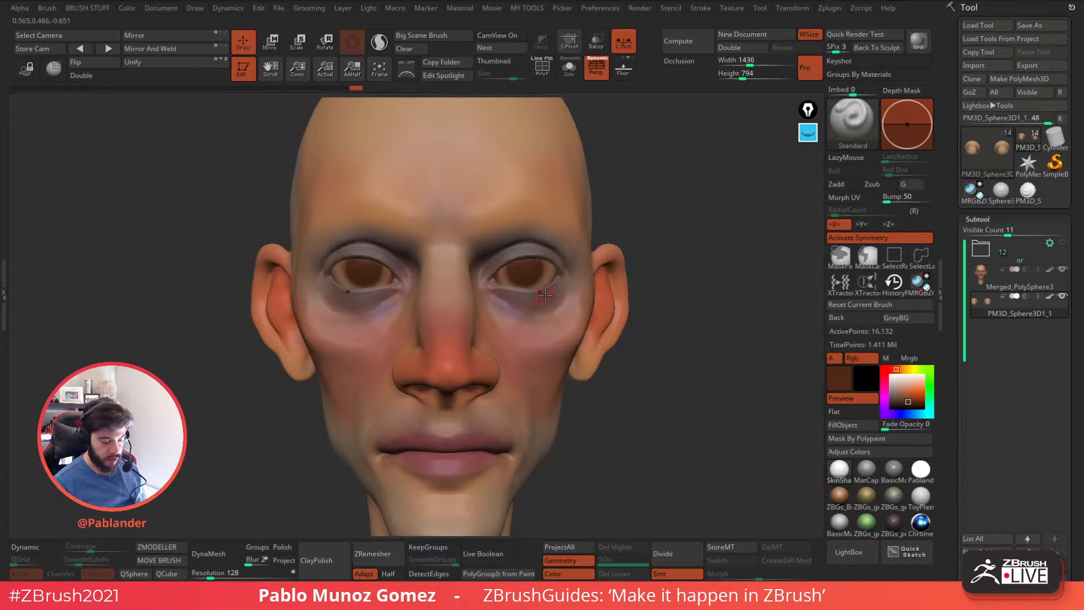
key(ctrl+z)
drag(677, 227, 678, 235)
key(space)
click(699, 240)
drag(527, 278, 541, 288)
key(ctrl+z)
Subdivide the eyeballs mesh twice, up to subdivision level 3.
key(space)
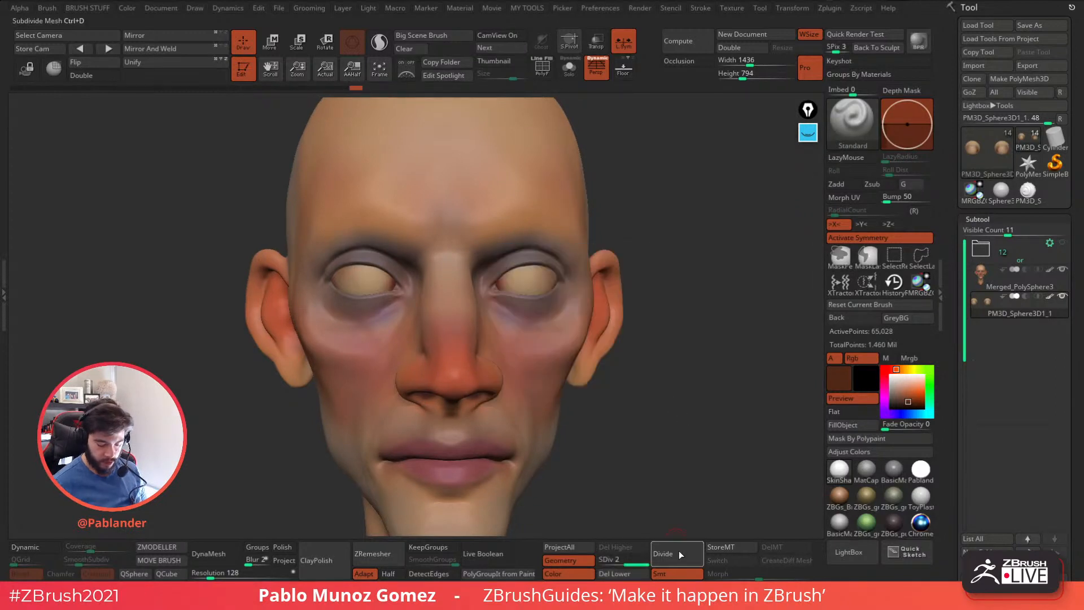
key(ctrl+d)
key(ctrl+d)
Adjust the brush's focal shift using test iris stamps, trying -47 and -33, and undo each stamp.
drag(525, 277, 532, 301)
drag(669, 253, 674, 254)
key(space)
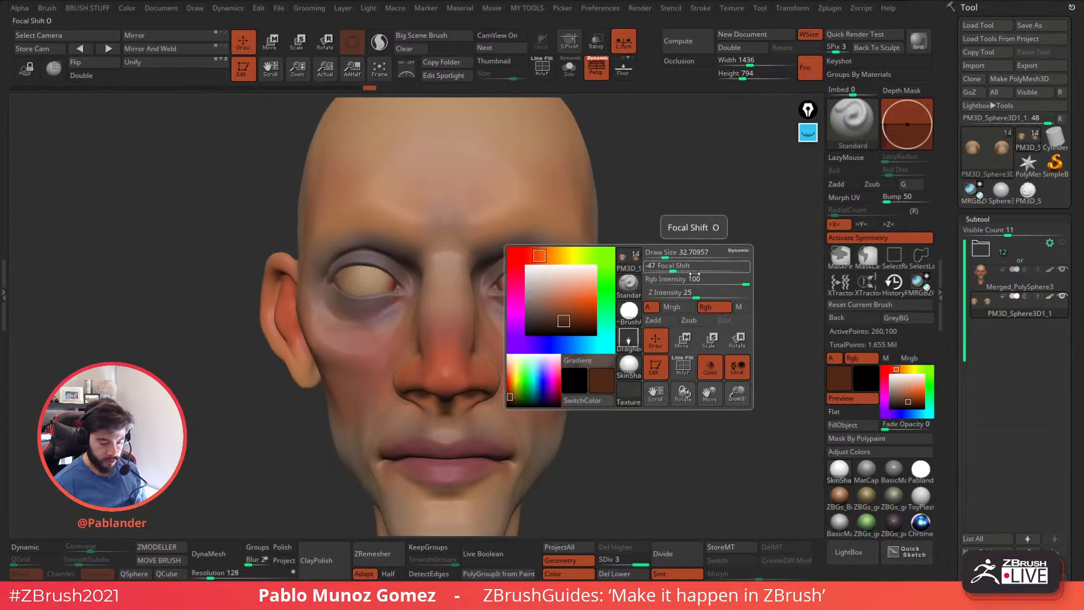
click(531, 274)
key(ctrl+z)
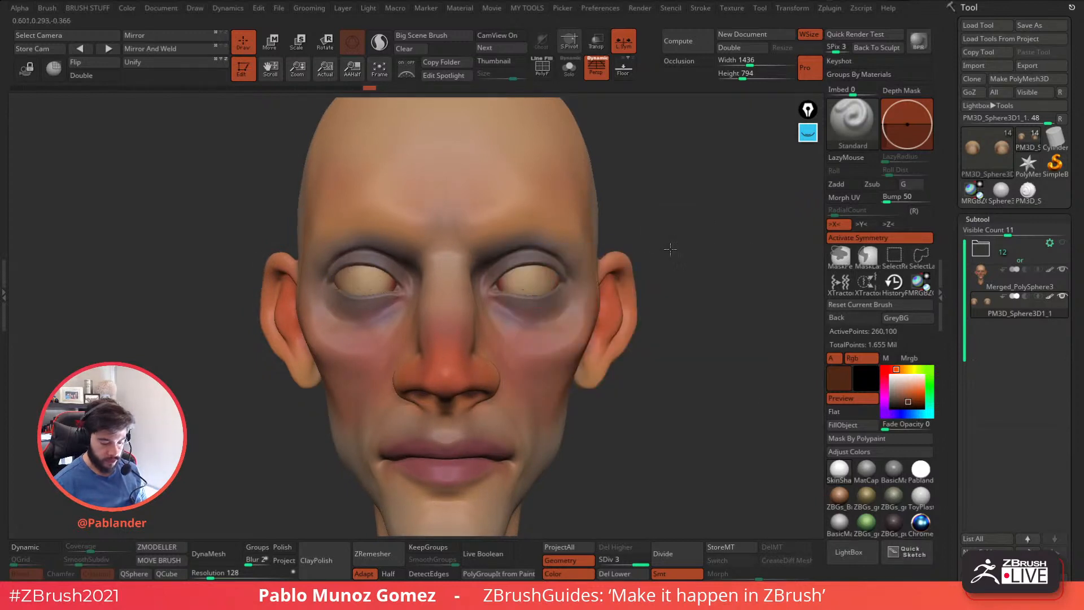
key(space)
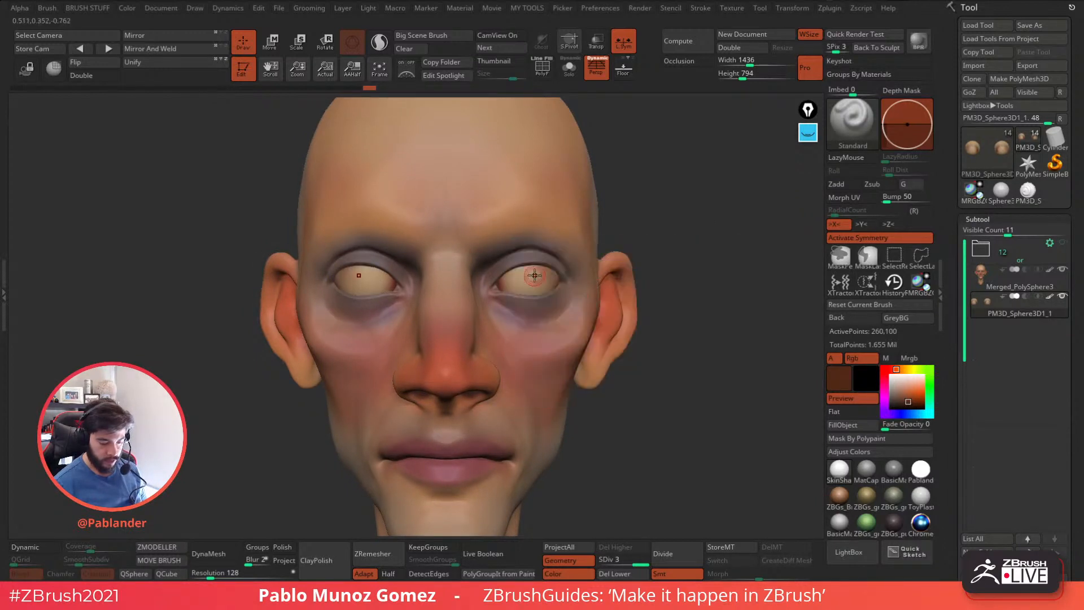
click(528, 277)
key(ctrl+z)
key(space)
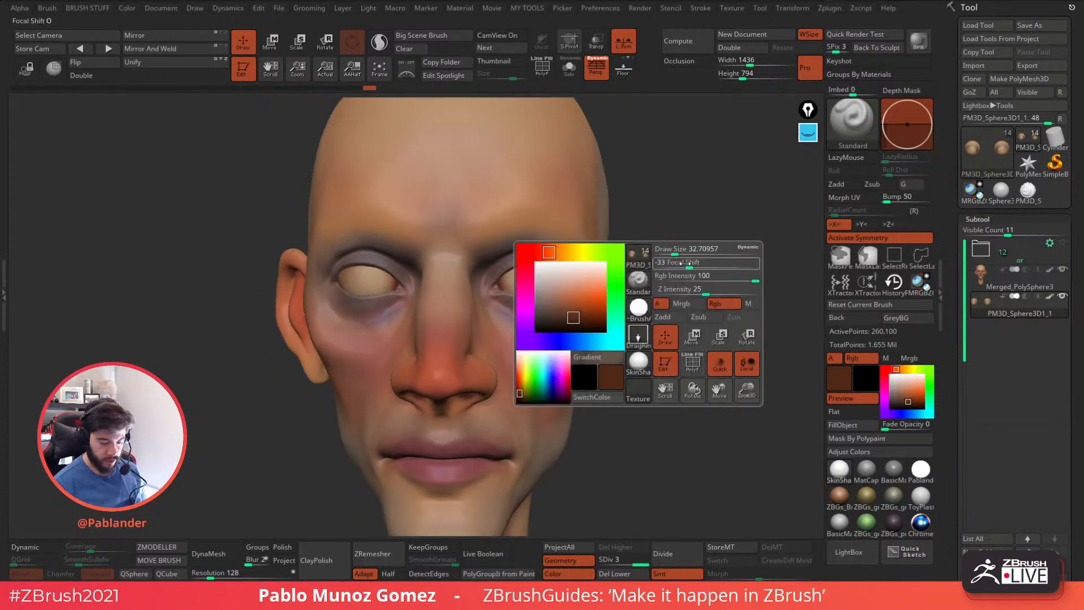
Choose a darker brown and test the placement of round irises on both eyeballs, undoing the trial stamps.
click(904, 402)
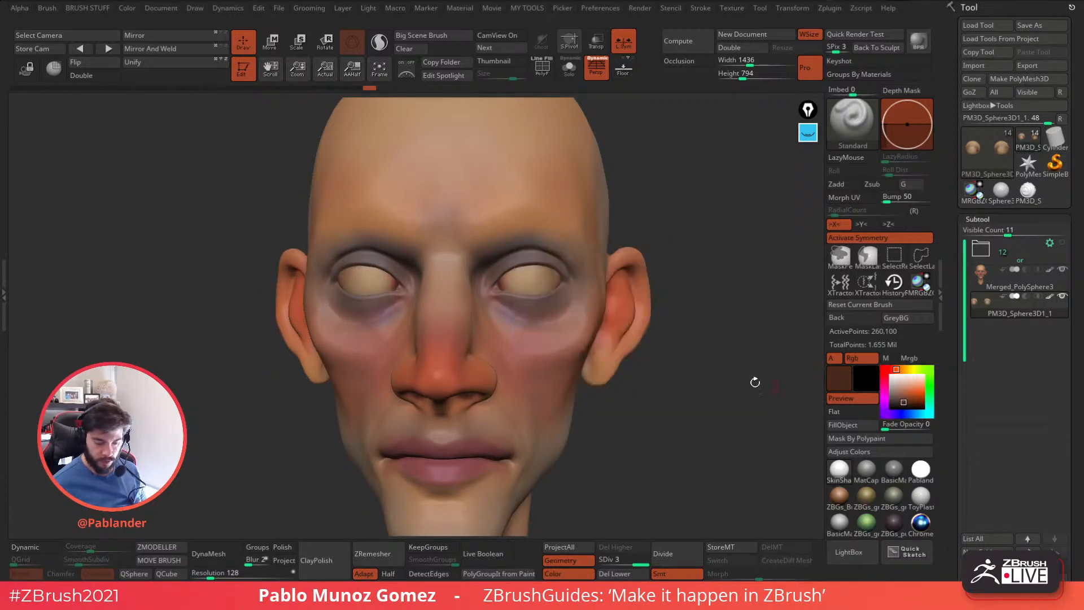
shift+drag(796, 387, 779, 384)
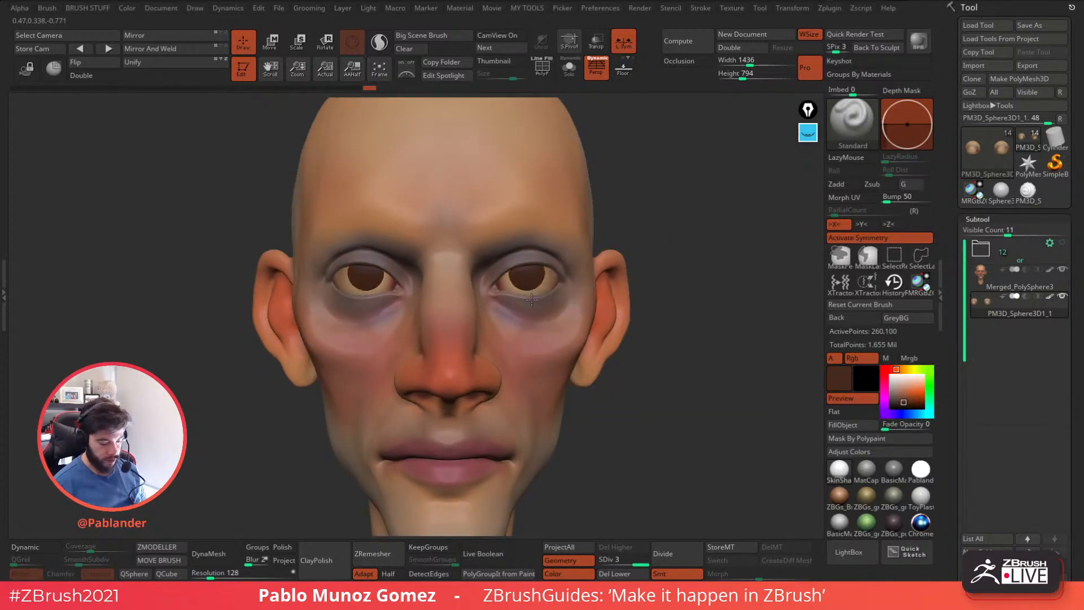
key(ctrl+z)
drag(528, 292, 531, 296)
key(ctrl+z)
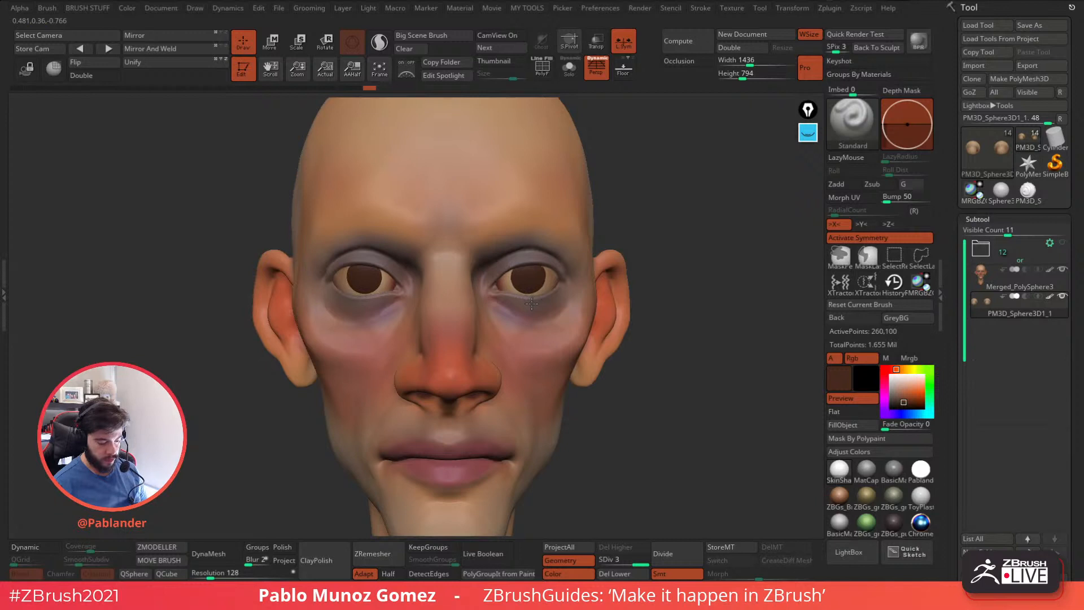
key(f)
key(ctrl+z)
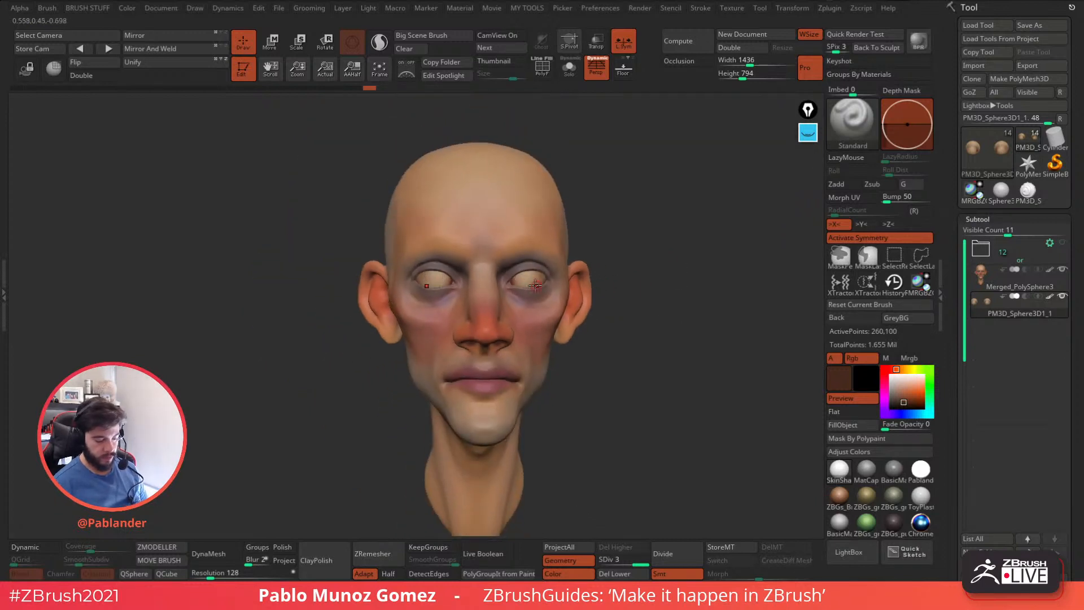
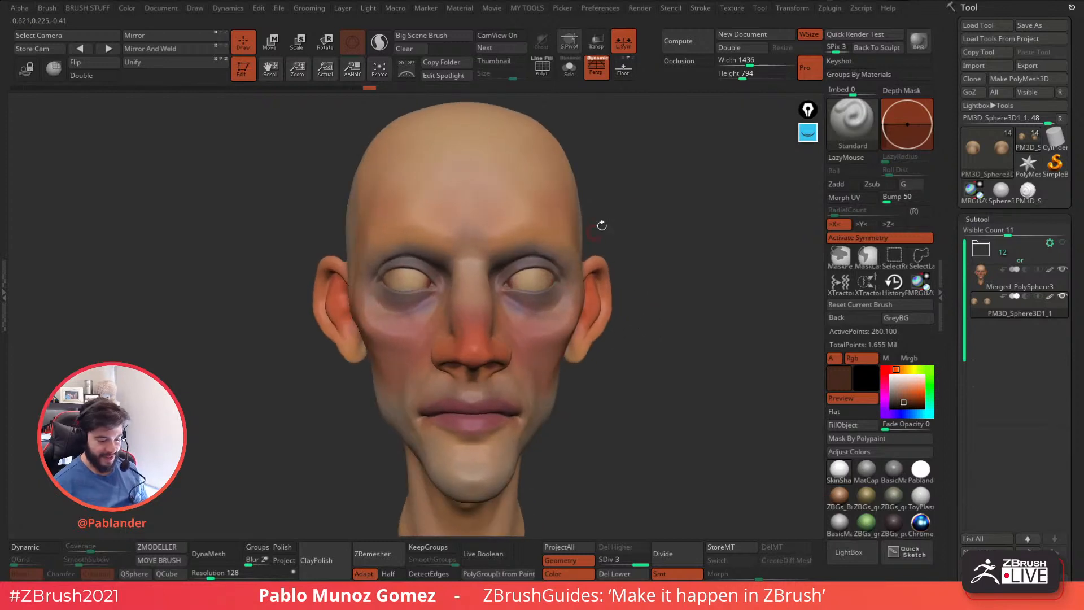
Turn off perspective and stamp a dark brown round iris on both eyeballs, undoing the misplaced attempts.
click(597, 70)
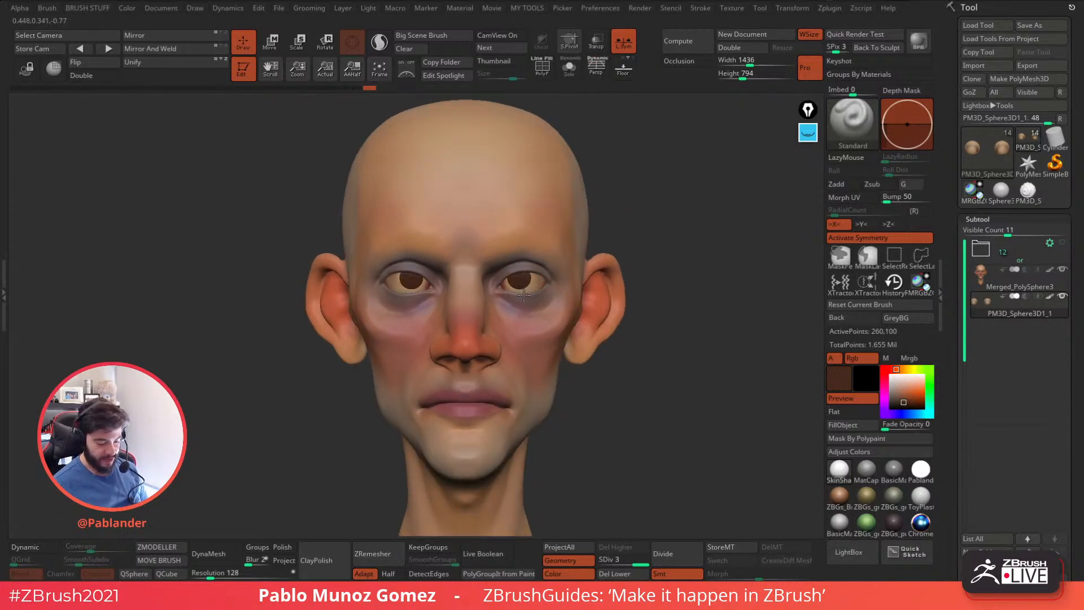
key(ctrl+z)
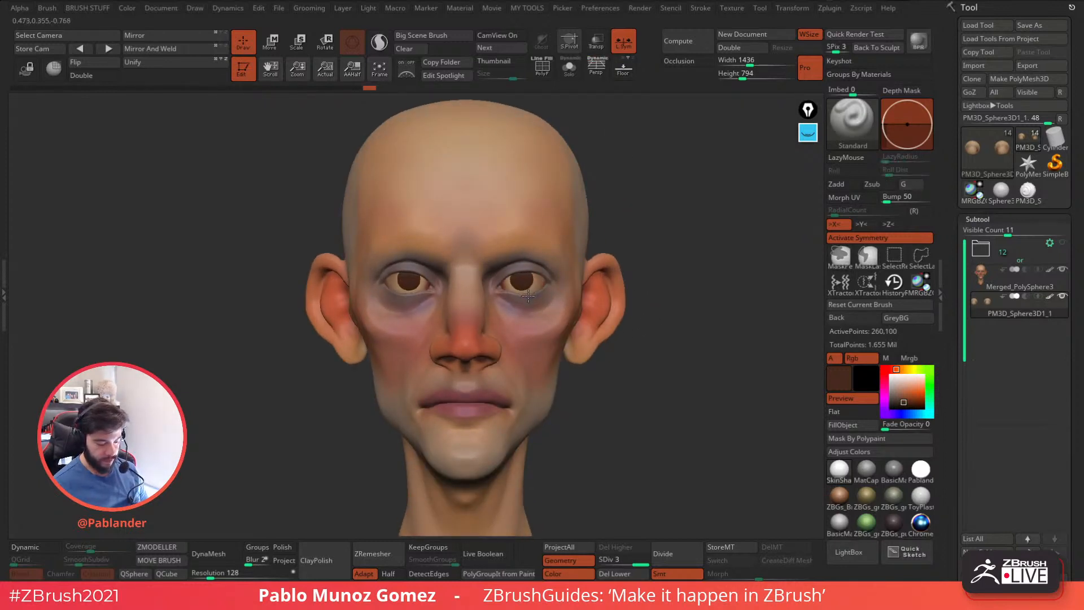
key(ctrl+z)
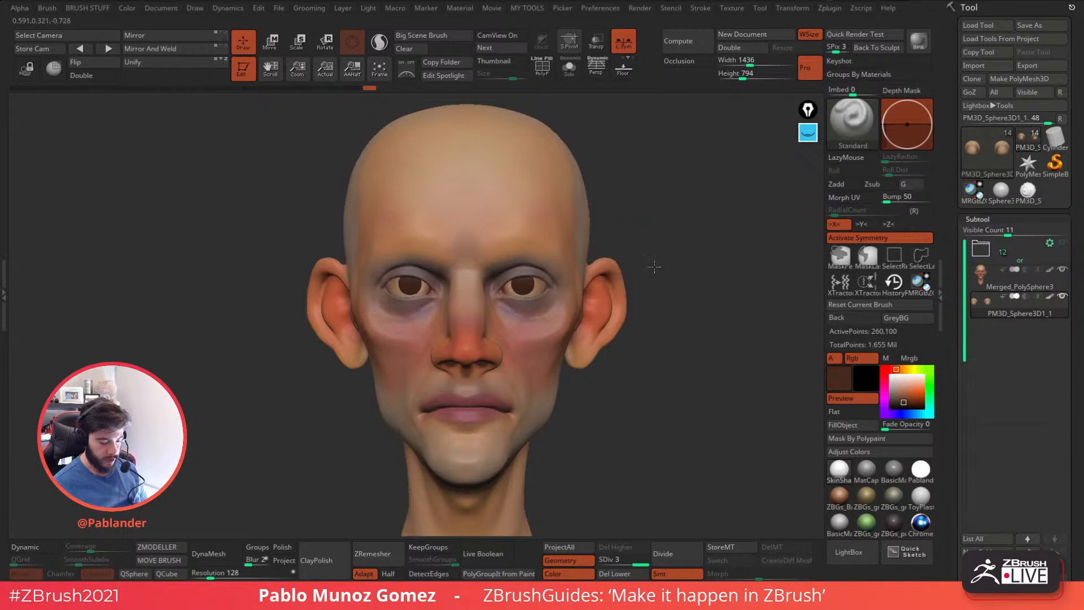
alt+drag(654, 265, 591, 316)
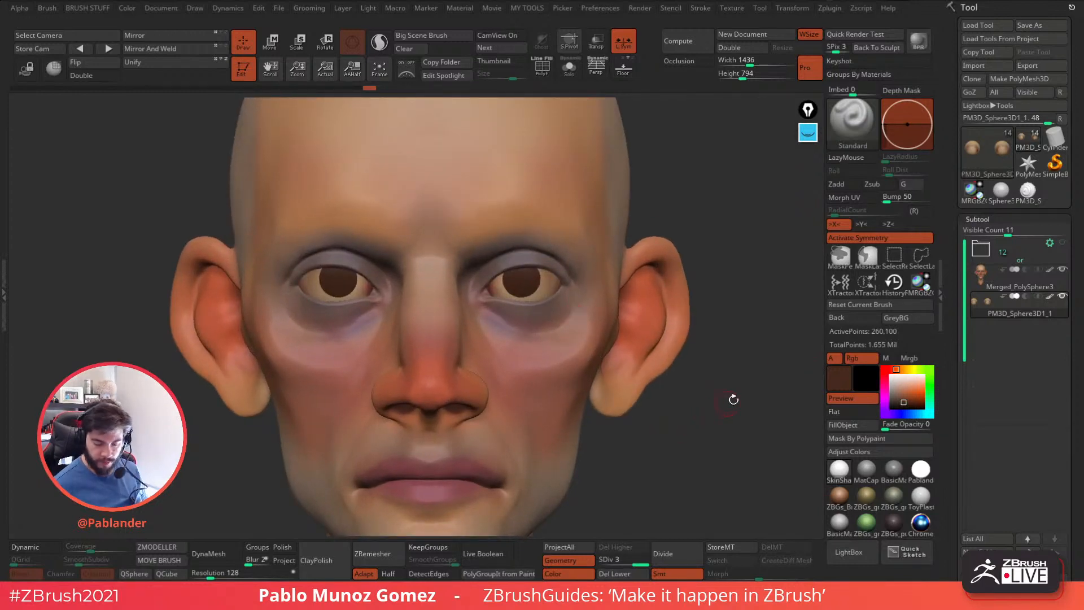
key(shift)
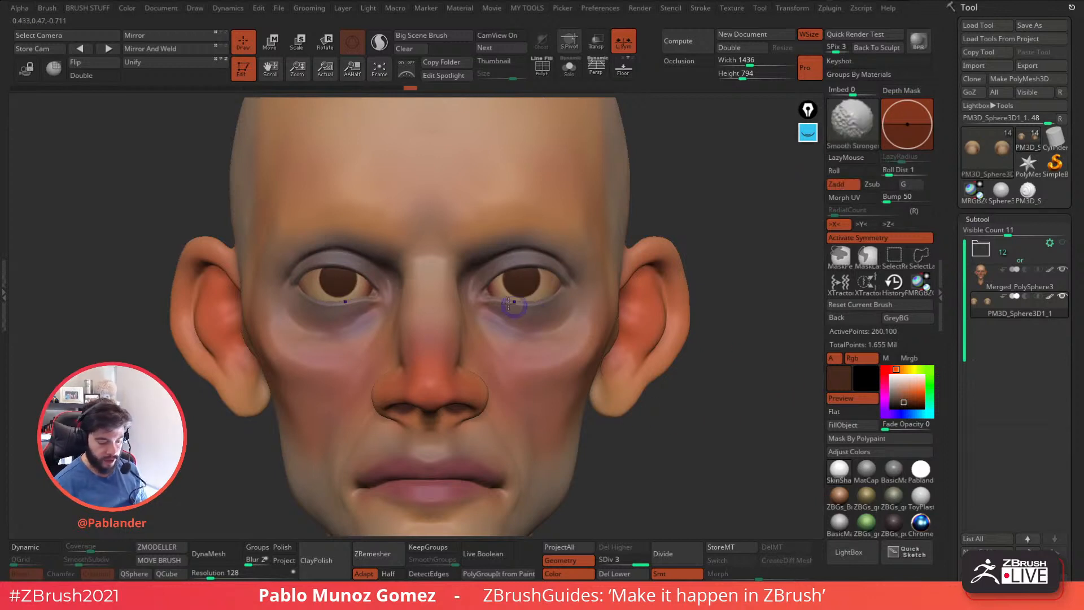
Switch the brush to a softer round alpha with focal shift -55 and test a lighter reddish brown inside the irises.
click(903, 397)
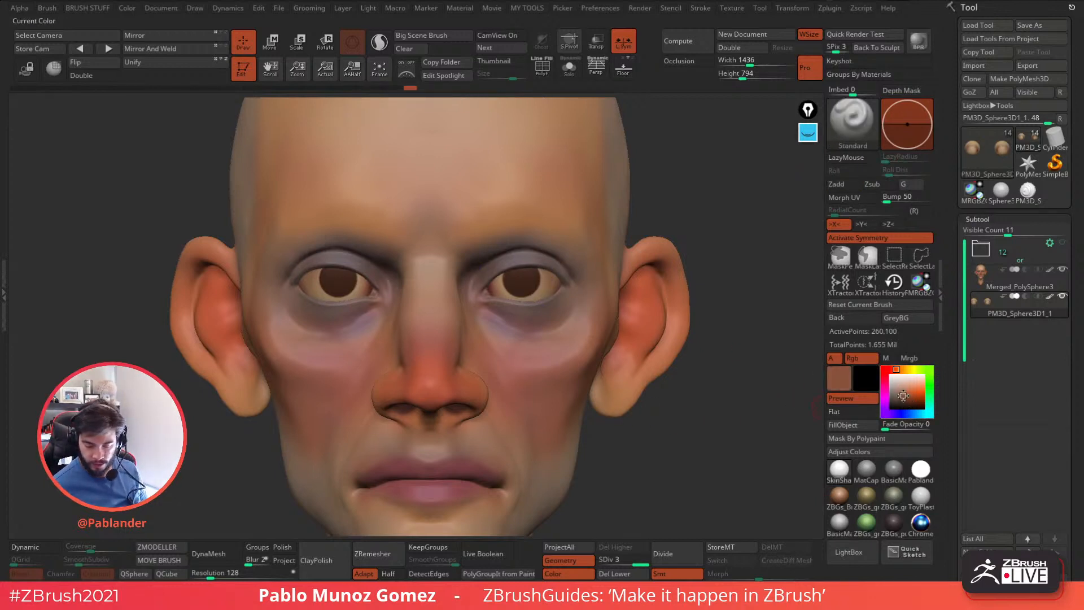
key(b)
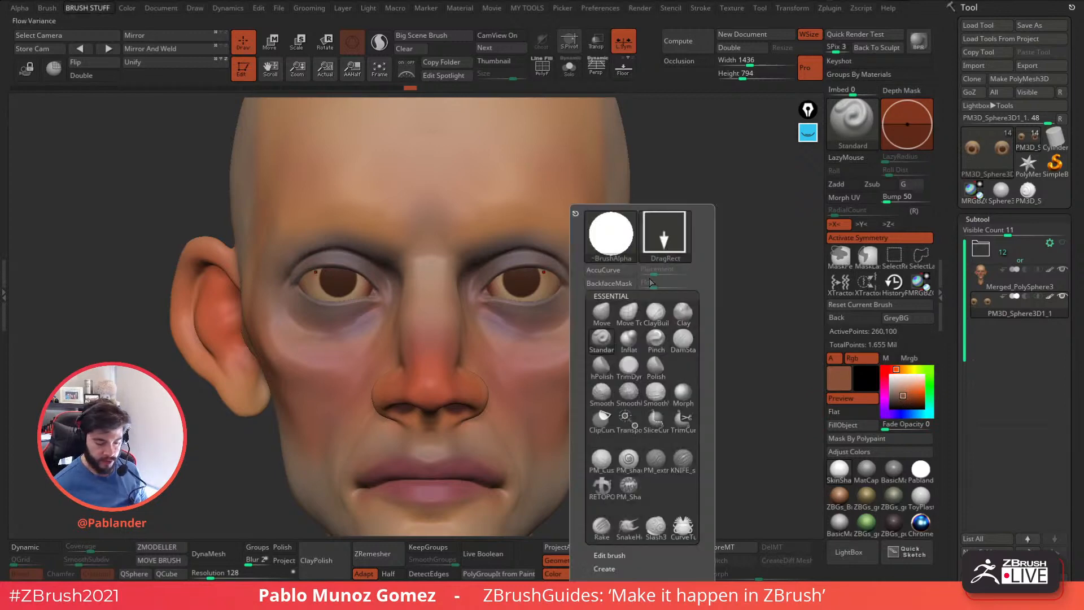
click(610, 235)
click(96, 364)
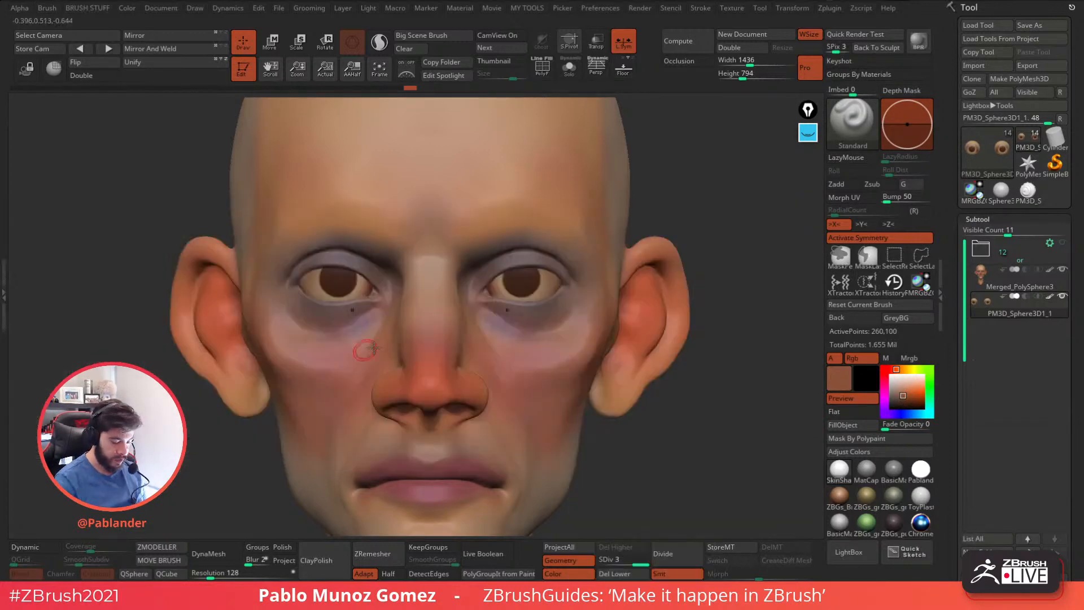
key(b)
key(n)
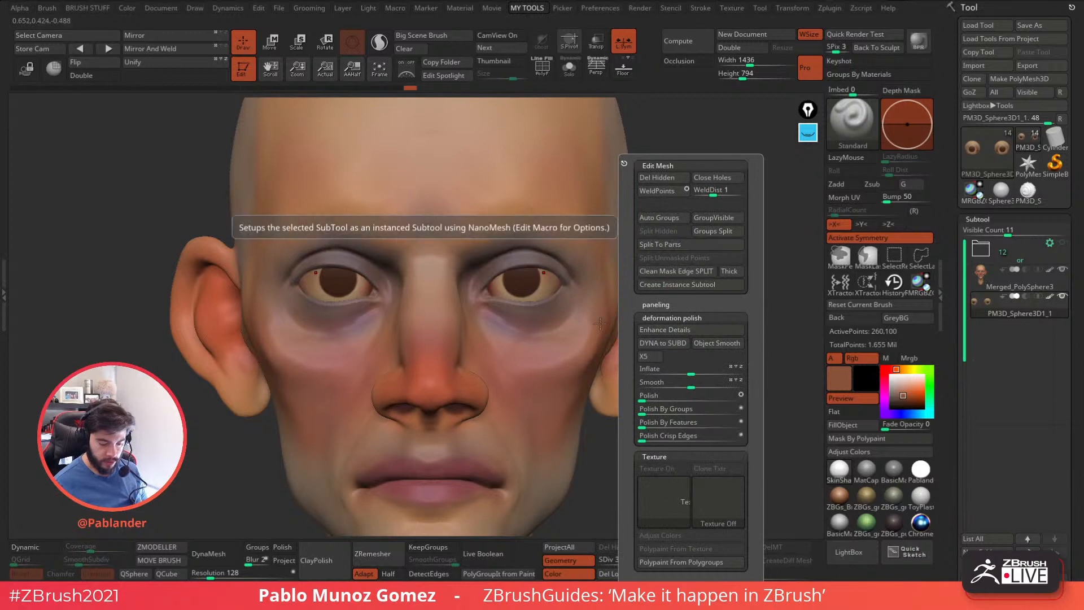
key(space)
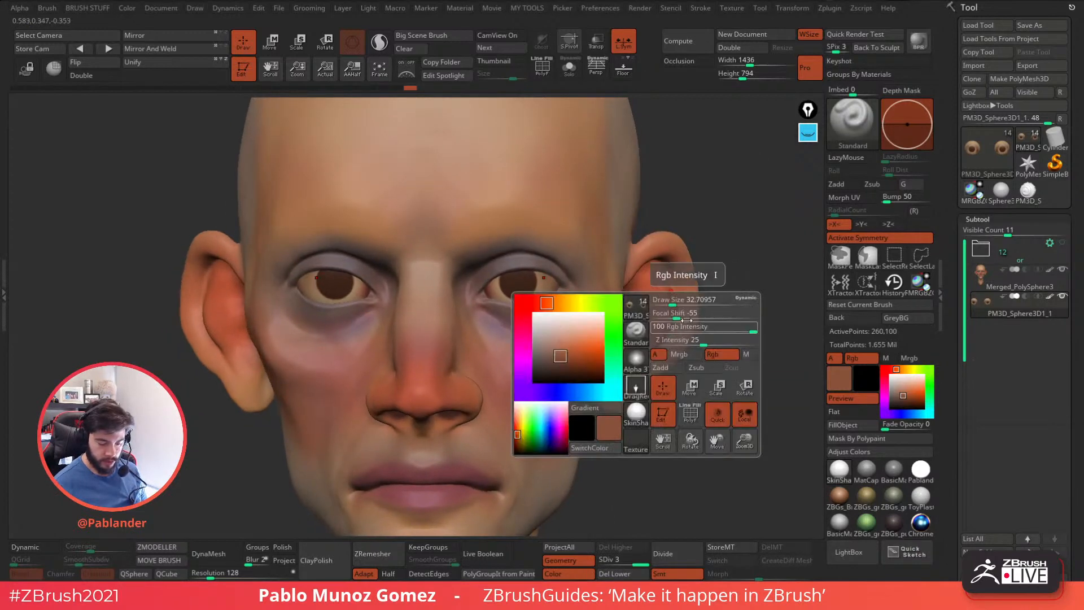
key(ctrl+z)
drag(689, 246, 707, 235)
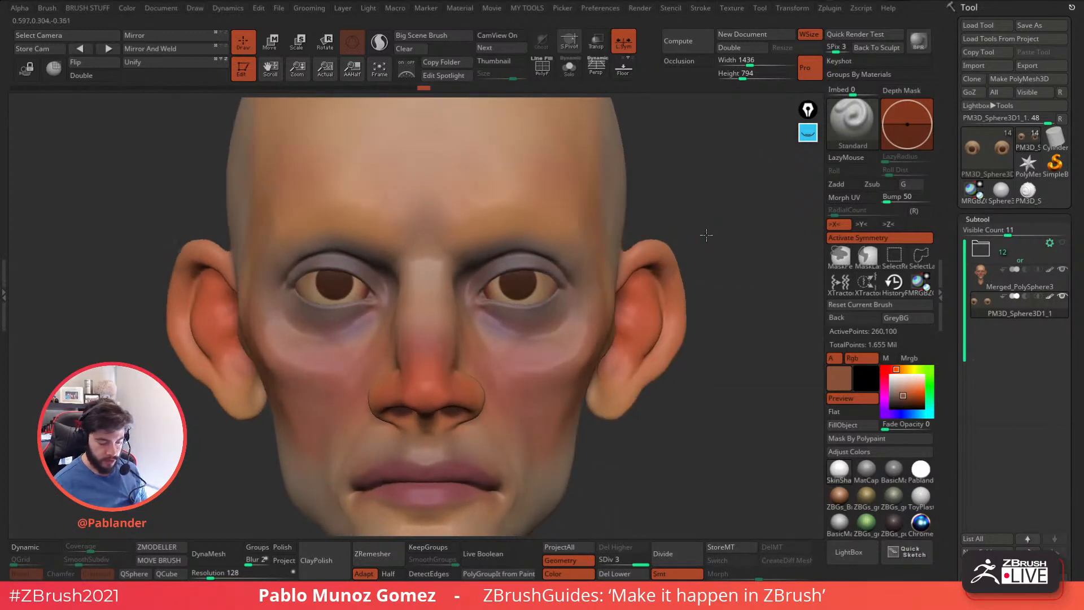
Replace the reddish test stamp with an ochre brown one and stamp a bright amber centre inside both irises.
click(914, 400)
click(901, 370)
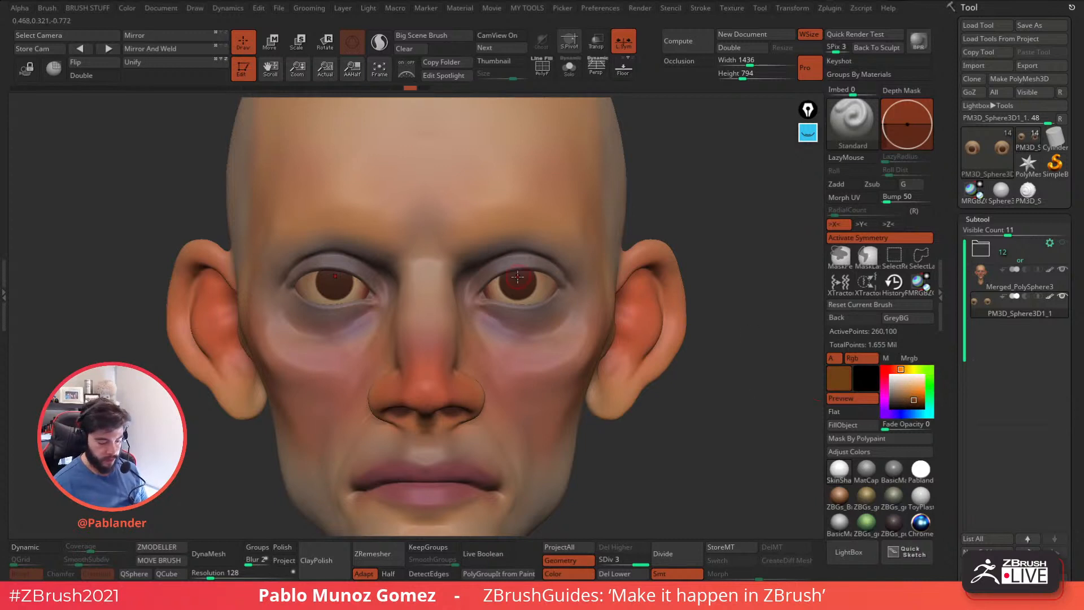
key(ctrl+z)
drag(914, 397, 909, 402)
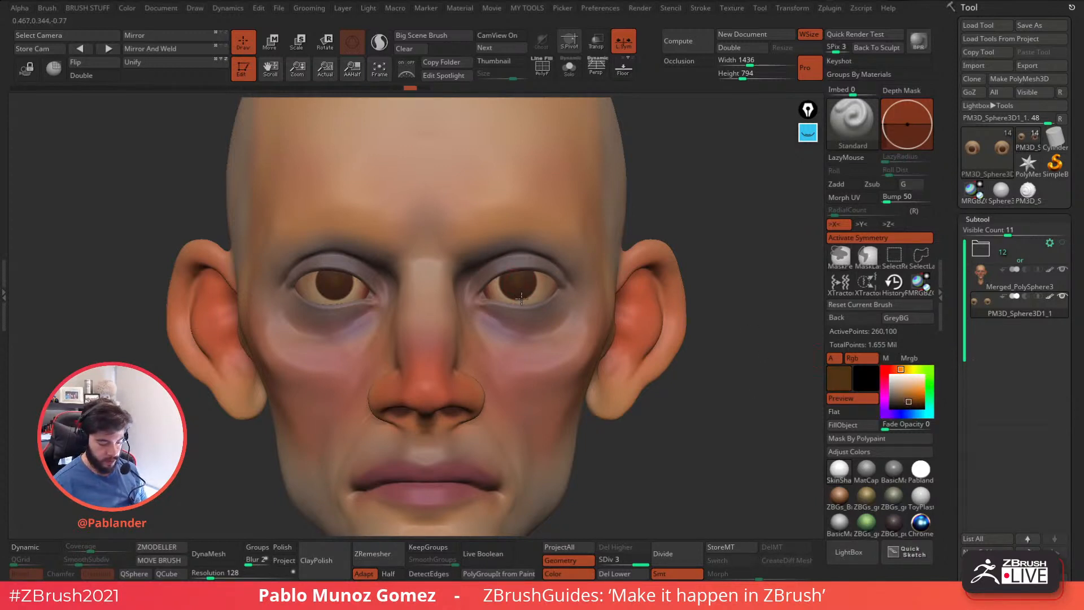
click(909, 393)
drag(520, 293, 521, 282)
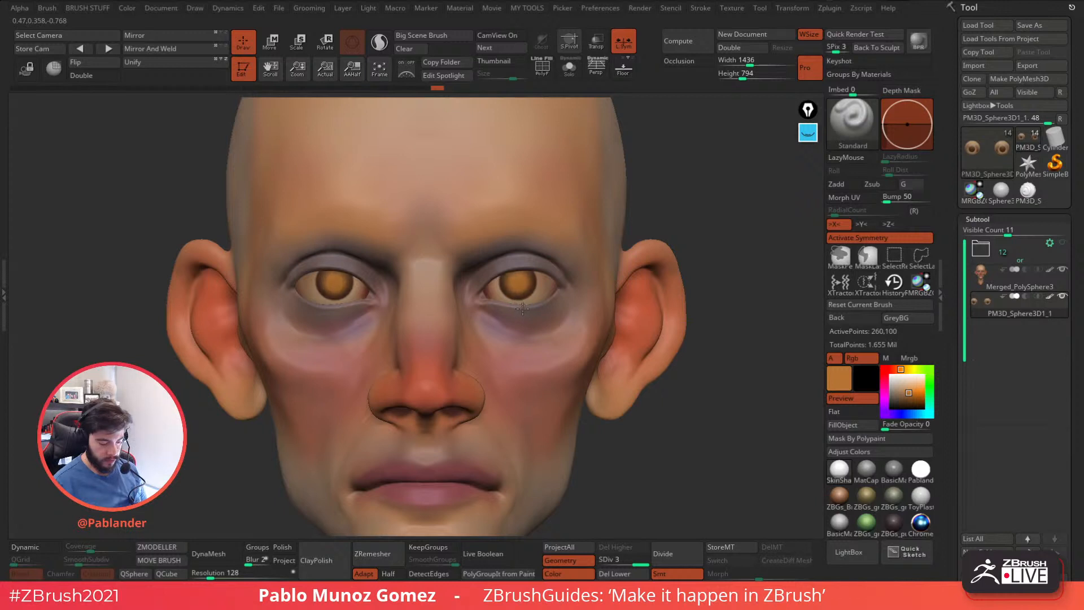
Switch the brush to a freehand stroke and paint dark brown shading across the upper part of both irises.
key(space)
click(905, 304)
click(852, 158)
click(847, 187)
drag(909, 394, 909, 402)
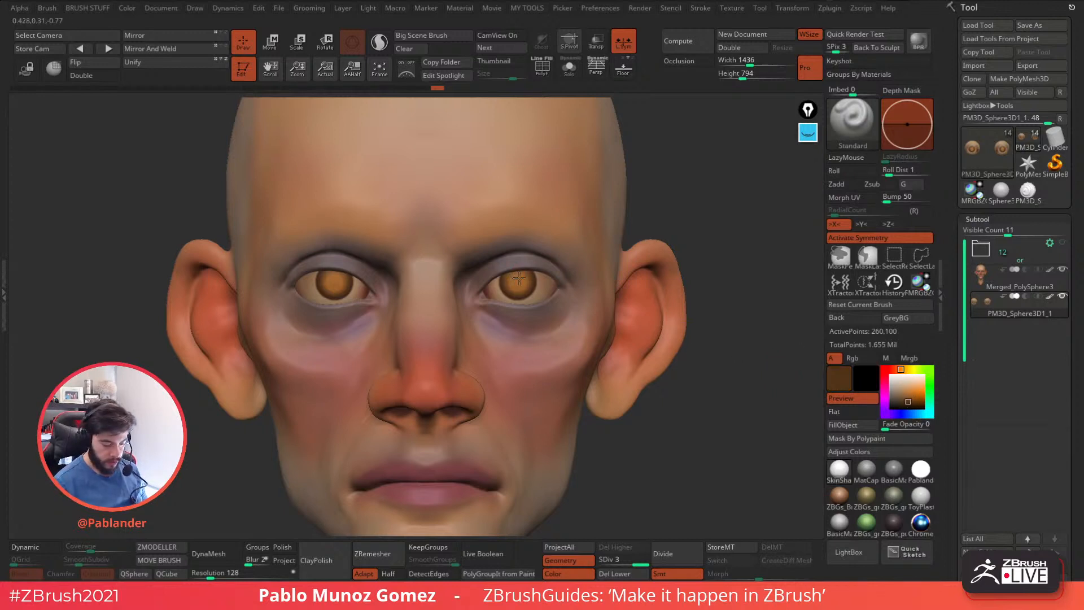
click(853, 358)
right_drag(518, 275, 522, 272)
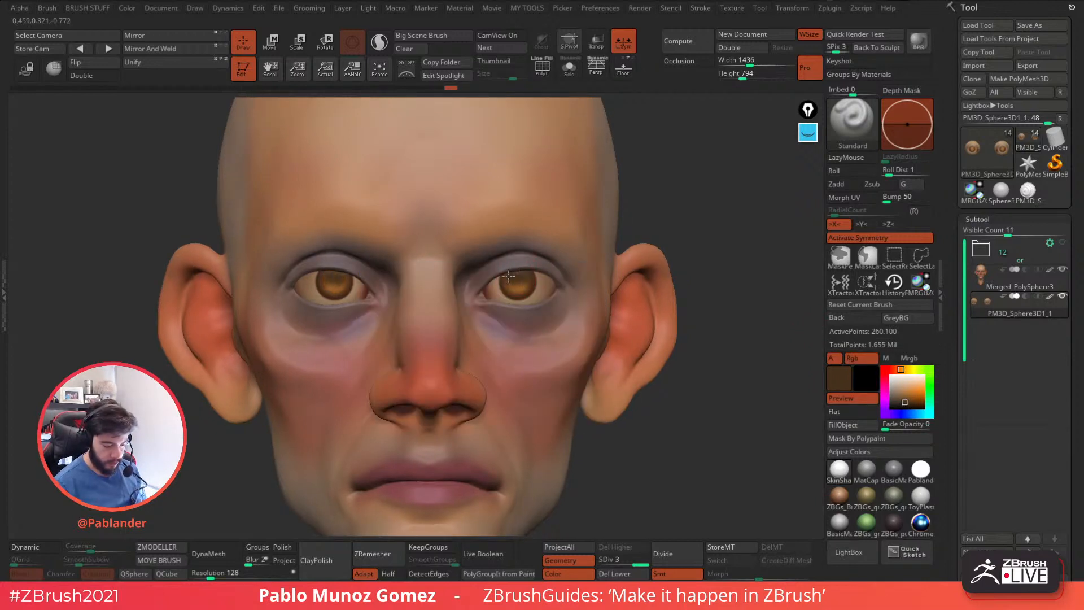
Deepen the shading on the upper irises with a near-black brown.
click(901, 405)
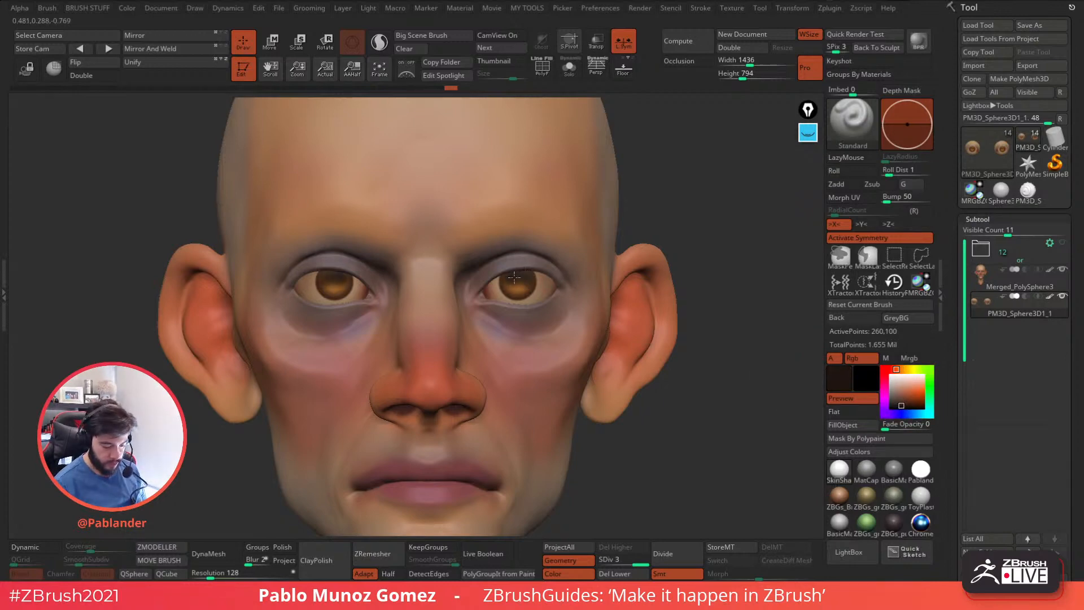
right_drag(532, 287, 603, 274)
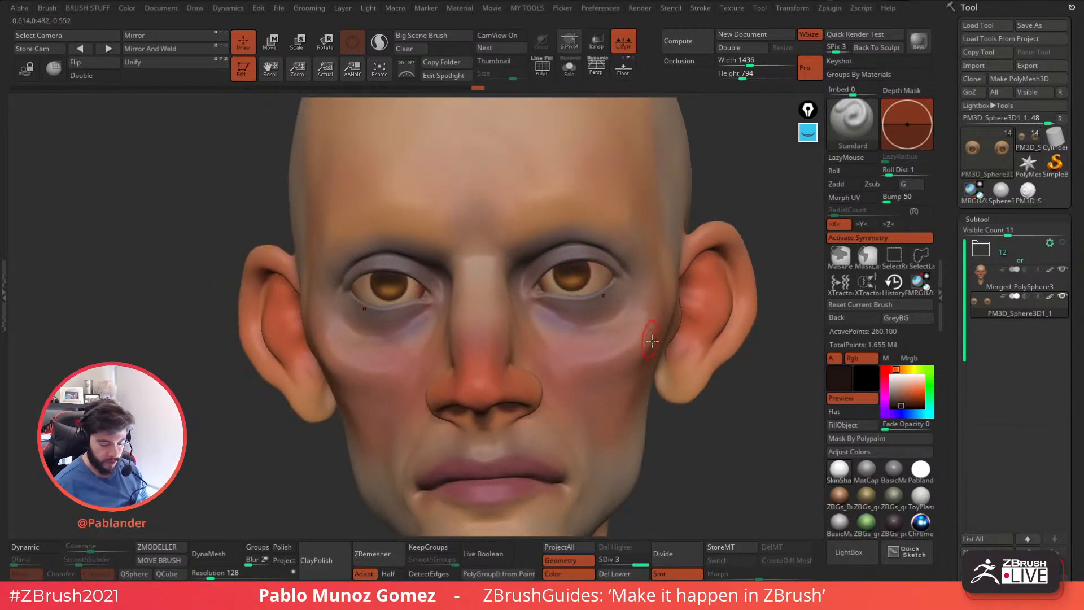
click(604, 283)
right_drag(585, 283, 626, 331)
Choose black and paint round pupils at the centre of both irises, undoing the misplaced marks.
drag(903, 405, 891, 407)
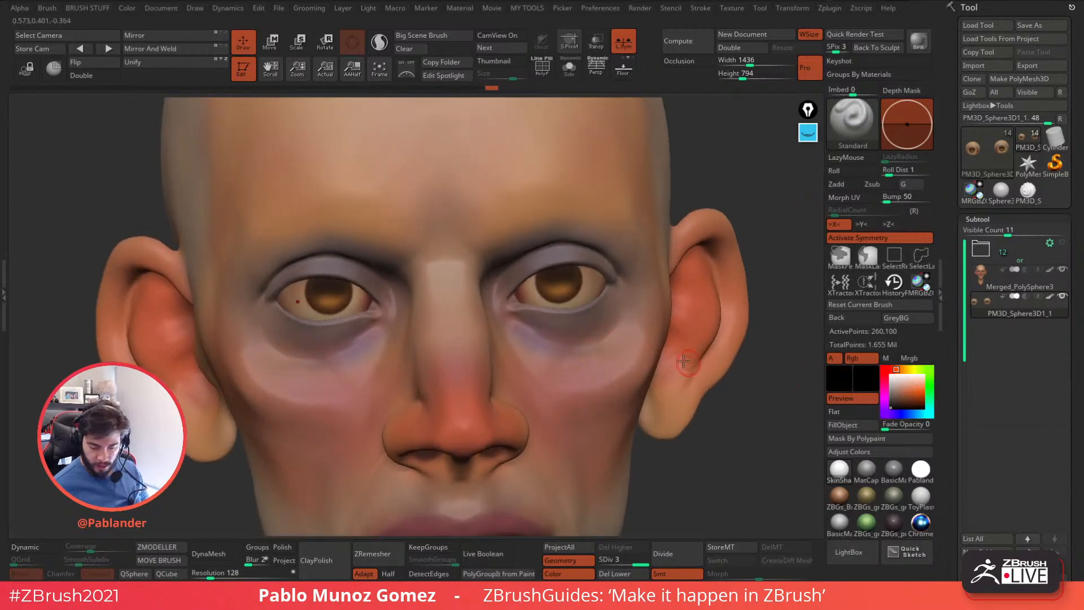
right_click(583, 288)
key(ctrl+z)
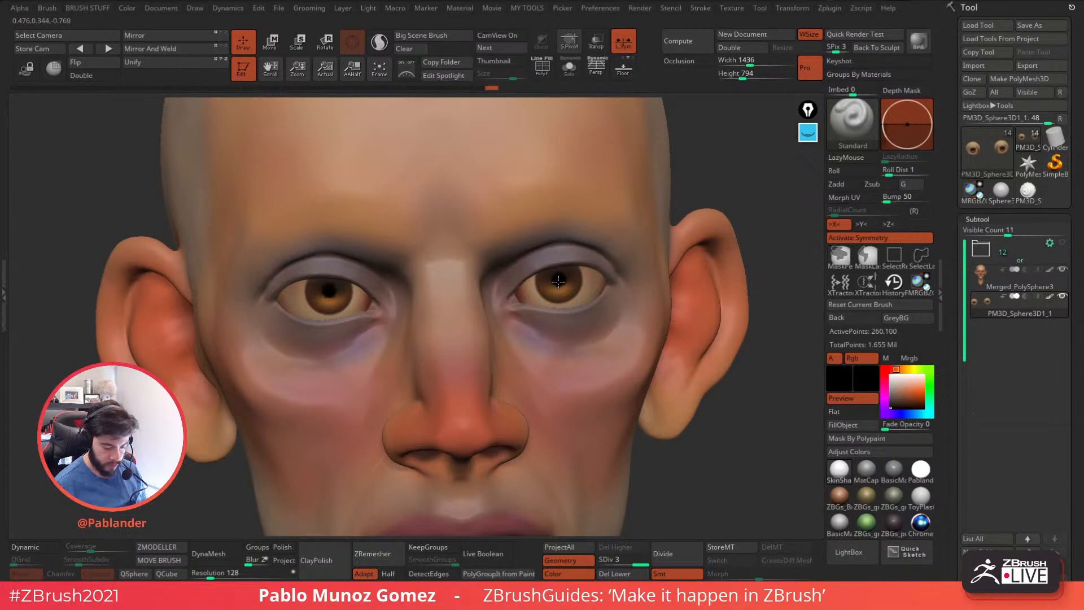
key(ctrl+z)
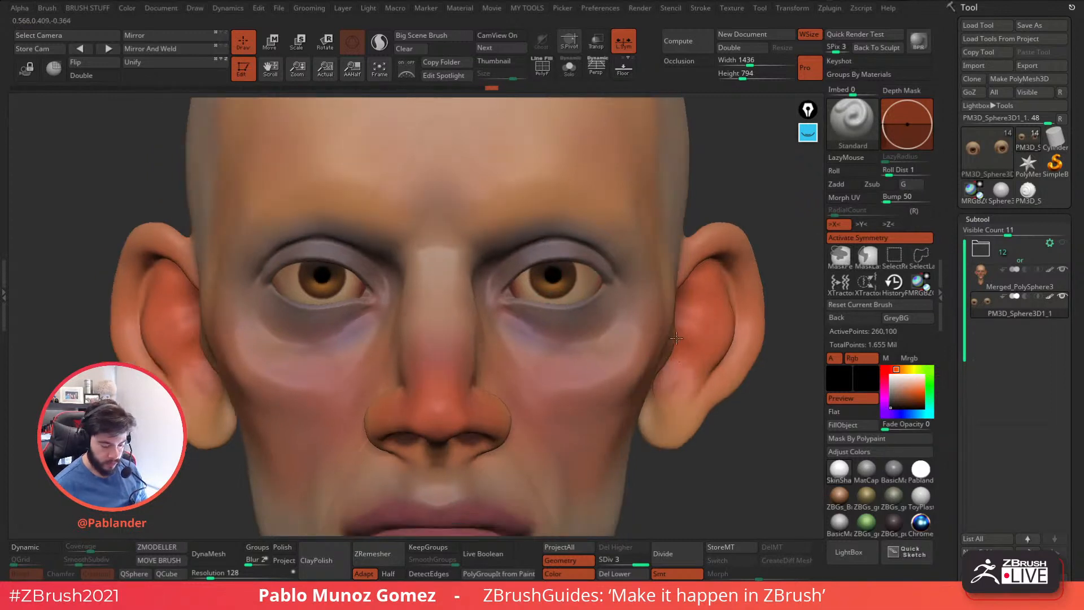
Fill the eyeballs with the glossy ToyPlastic material using the material channel only, and restore SkinShade4 as the active material.
click(923, 499)
click(889, 361)
drag(816, 427, 817, 390)
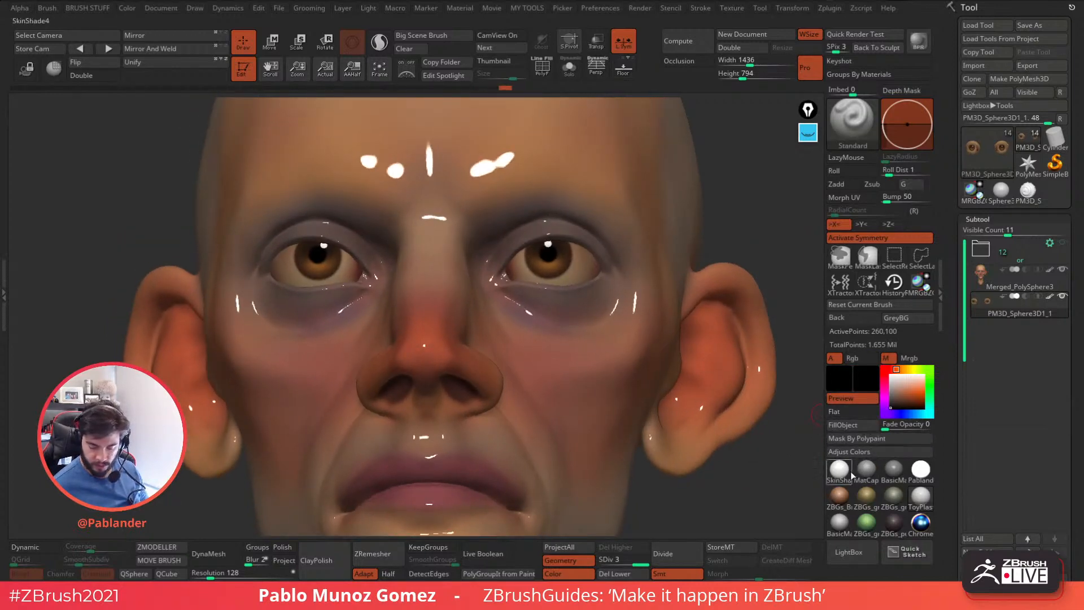
click(841, 524)
click(841, 471)
Turn perspective back on and frame the whole head from the front.
alt+drag(764, 472, 621, 408)
click(597, 68)
drag(647, 246, 661, 338)
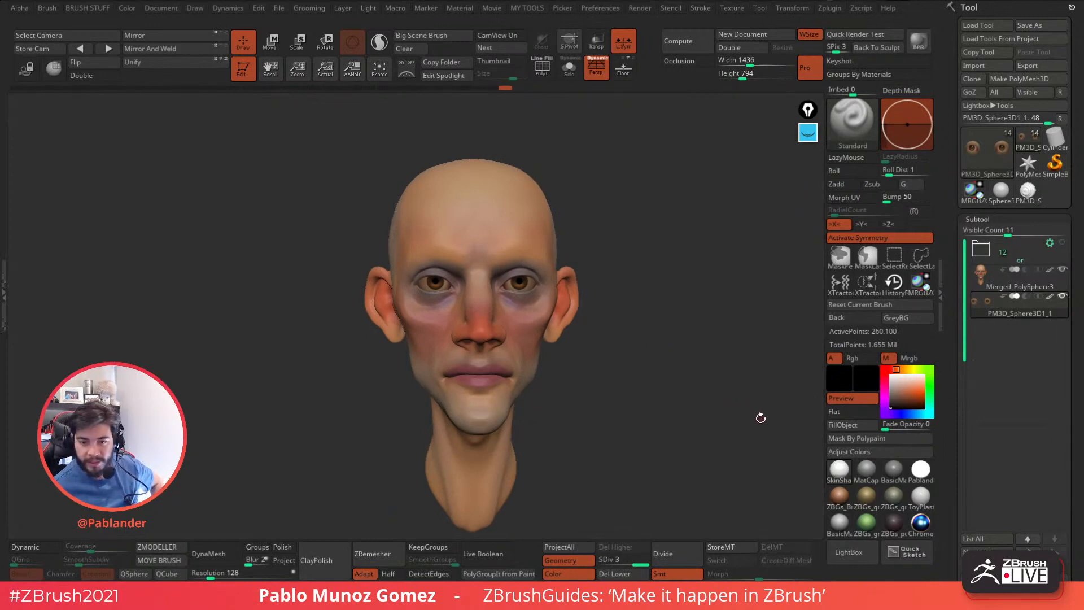
Append a Sphere3D to the head as a new subtool.
drag(951, 415, 952, 289)
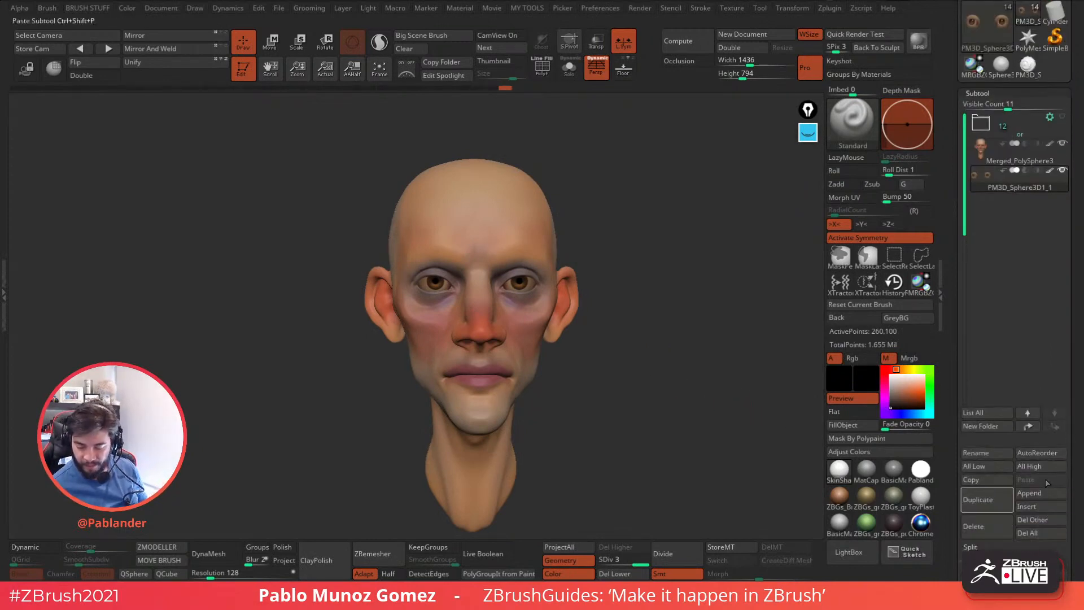
click(1041, 494)
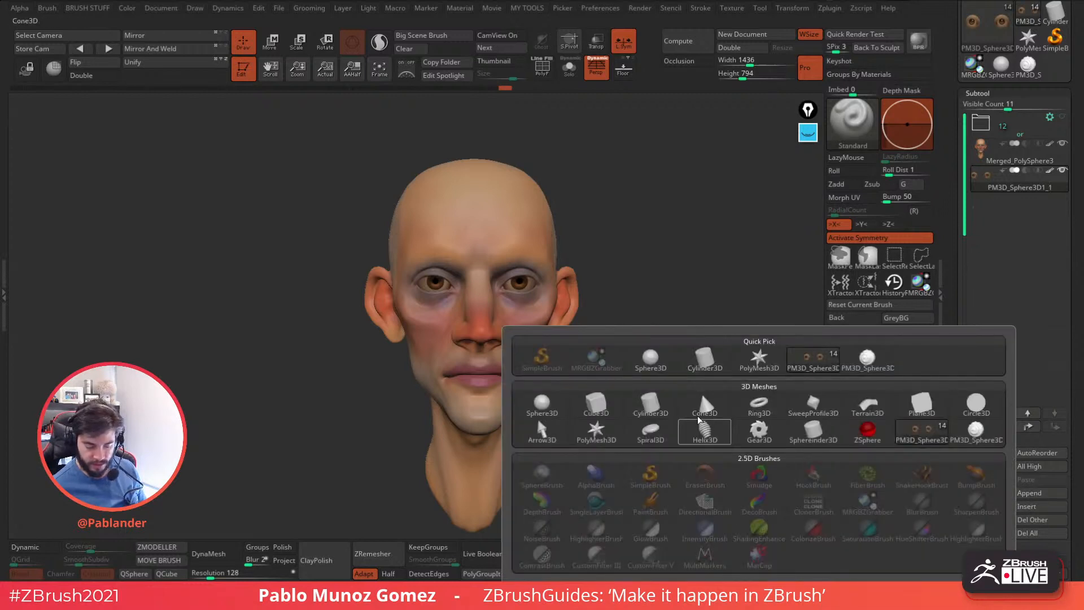
click(650, 361)
Select the new sphere, choose a dark greyish brown and fill the sphere with it using the Rgb channel.
drag(903, 400, 906, 403)
click(895, 369)
click(911, 405)
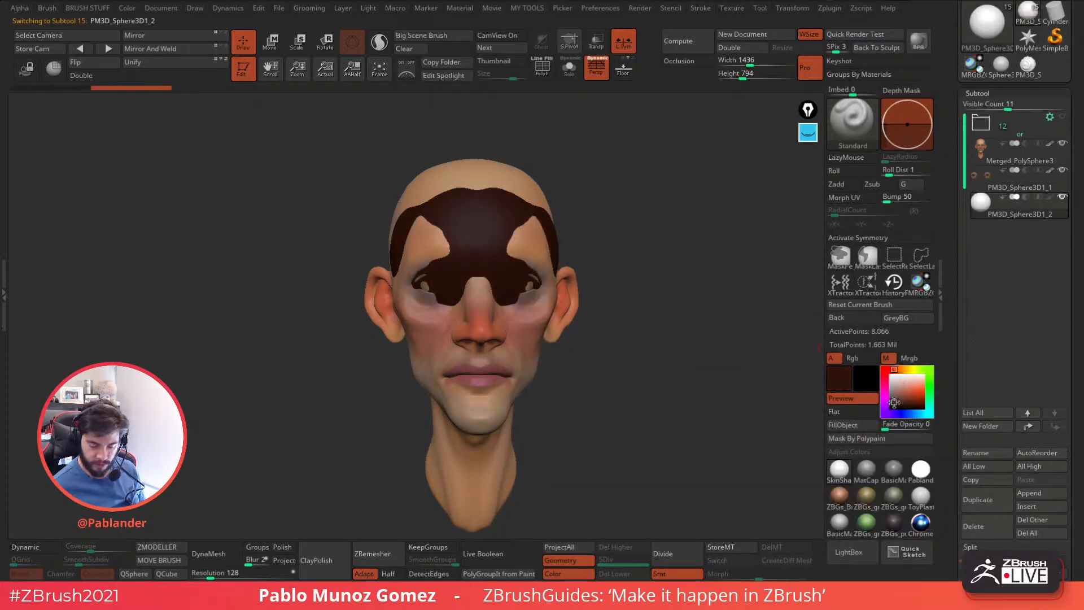
click(894, 402)
click(900, 370)
click(857, 425)
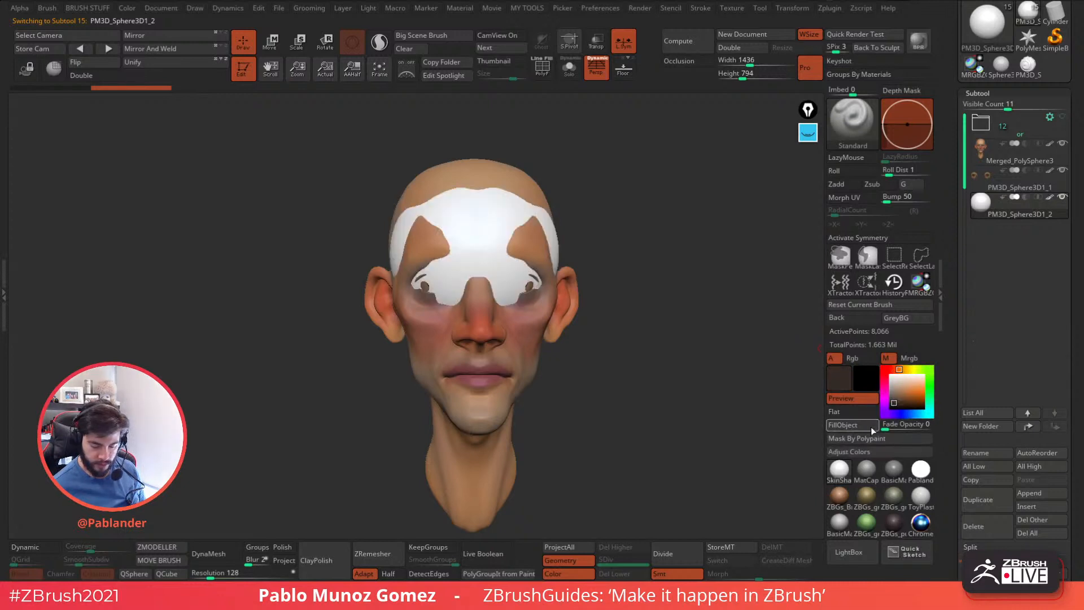
click(852, 358)
click(870, 428)
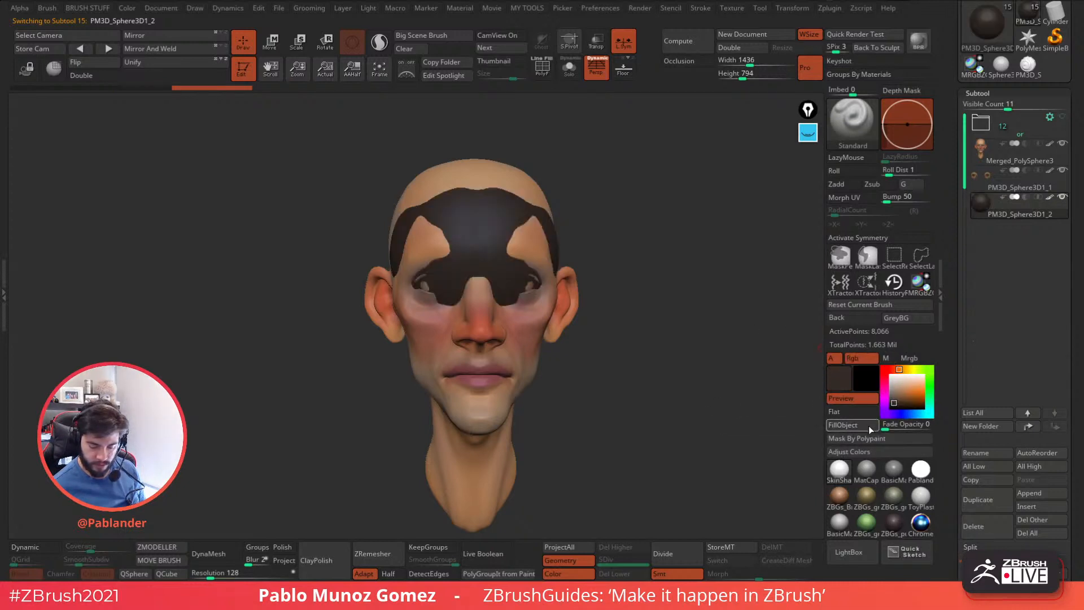
Move the dark sphere up and back over the skull and narrow its width so it caps the head like hair.
key(space)
click(628, 310)
drag(632, 187, 677, 174)
key(space)
alt+drag(659, 214, 673, 283)
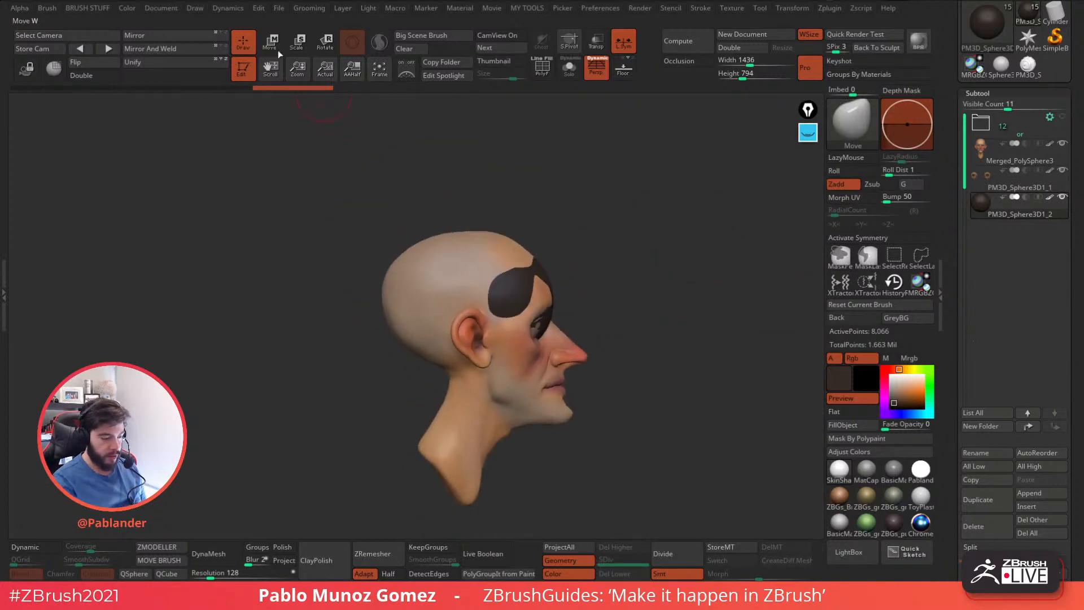
click(271, 43)
drag(538, 257, 510, 242)
drag(462, 284, 515, 248)
drag(512, 268, 530, 249)
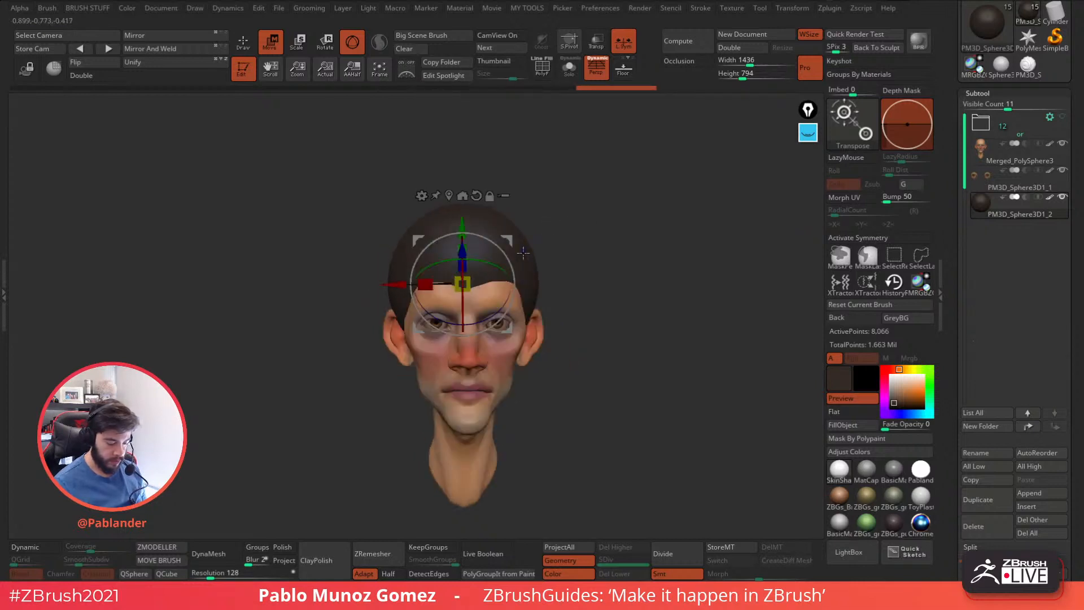
drag(425, 284, 439, 285)
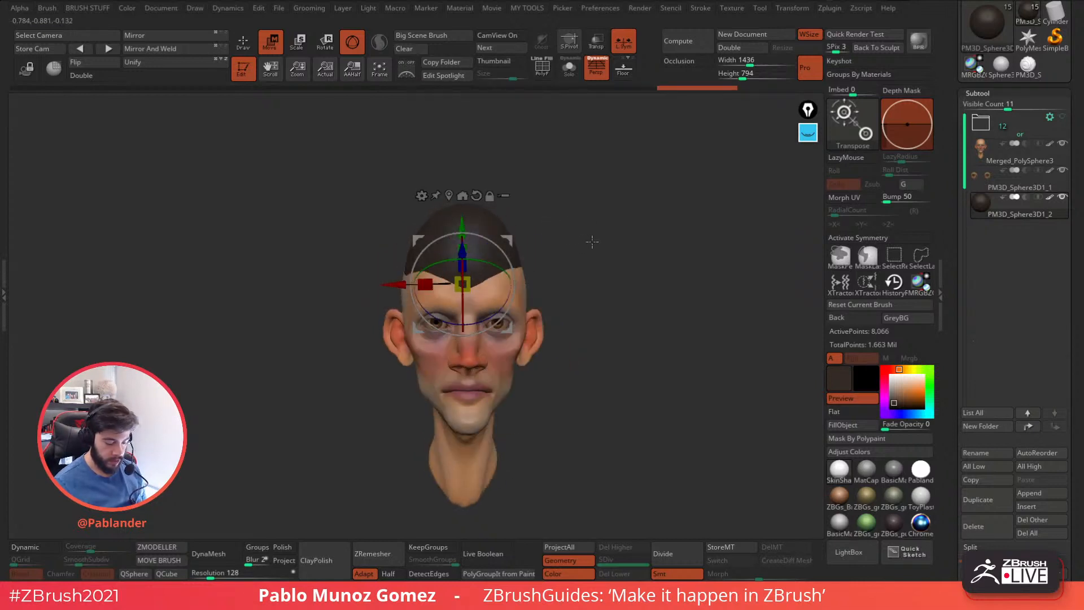
shift+drag(592, 241, 637, 245)
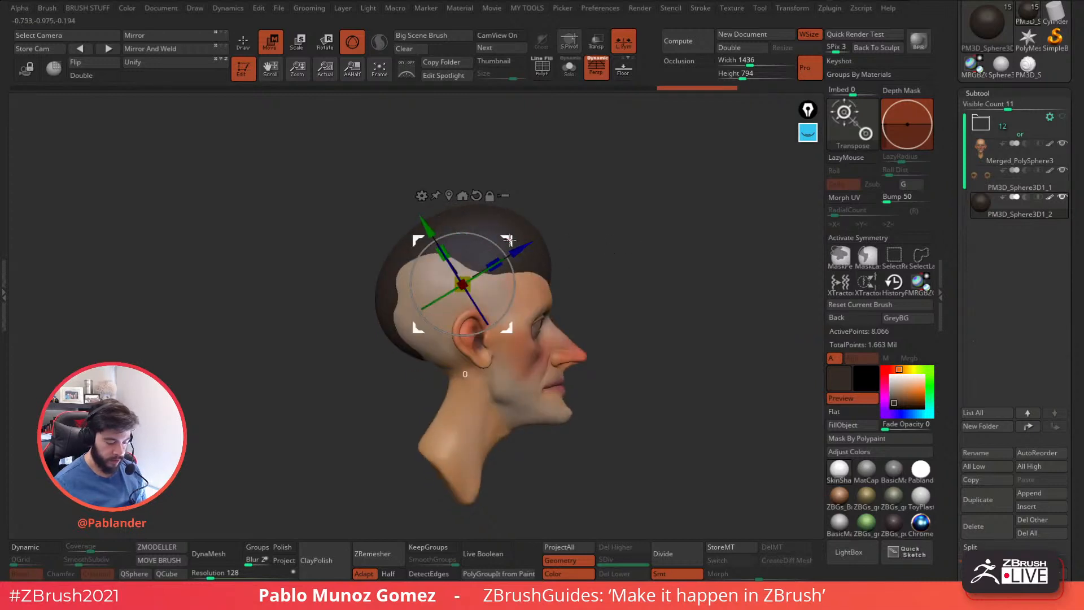
Turn on X symmetry and shape the hair sphere along the forehead and the back of the skull with the Move brush.
key(q)
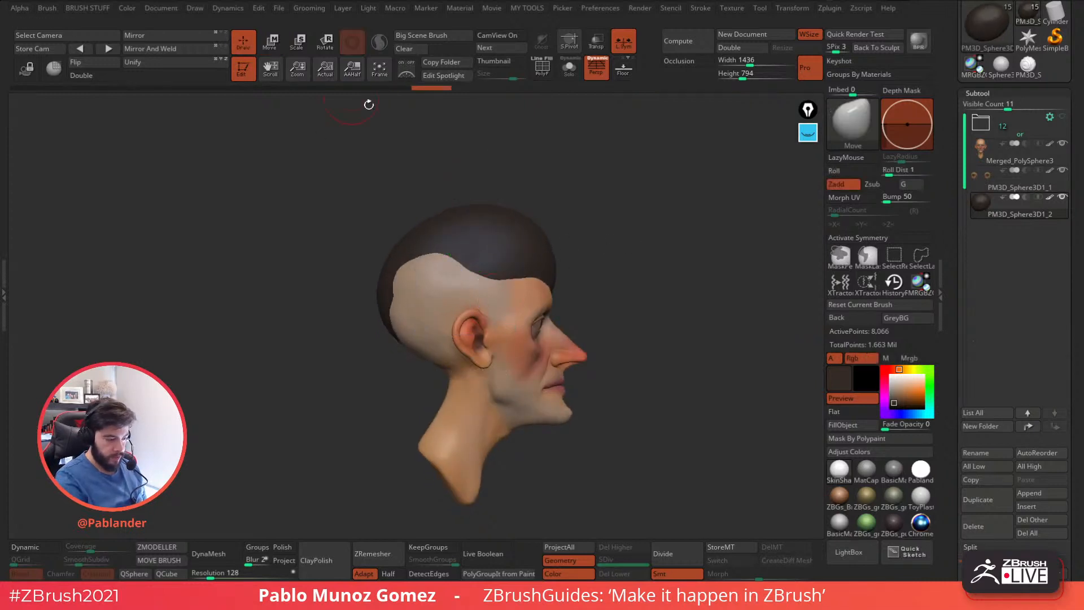
key(b)
key(x)
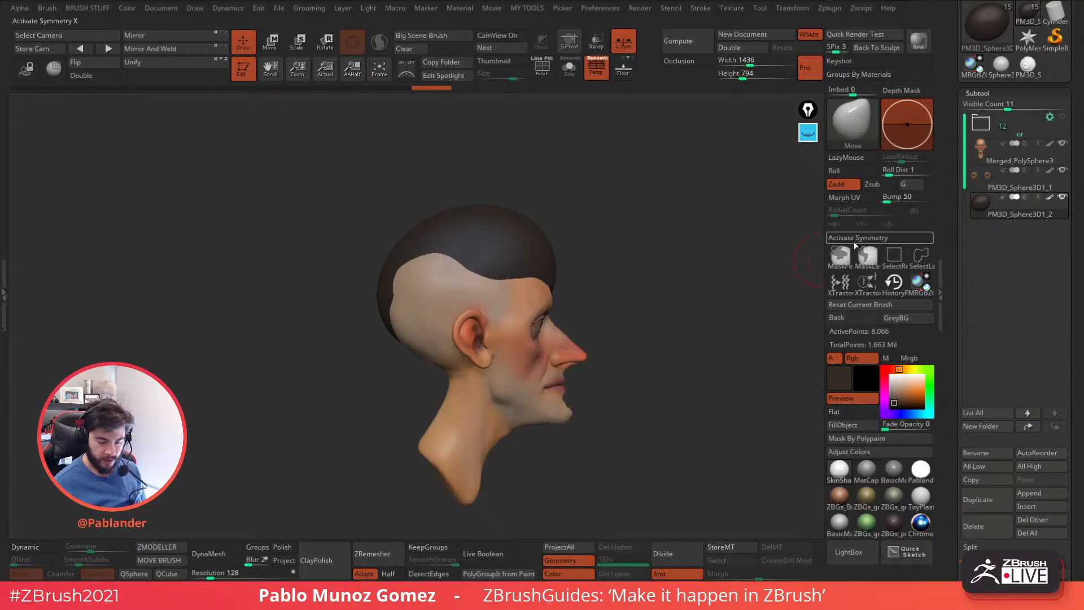
drag(551, 273, 545, 249)
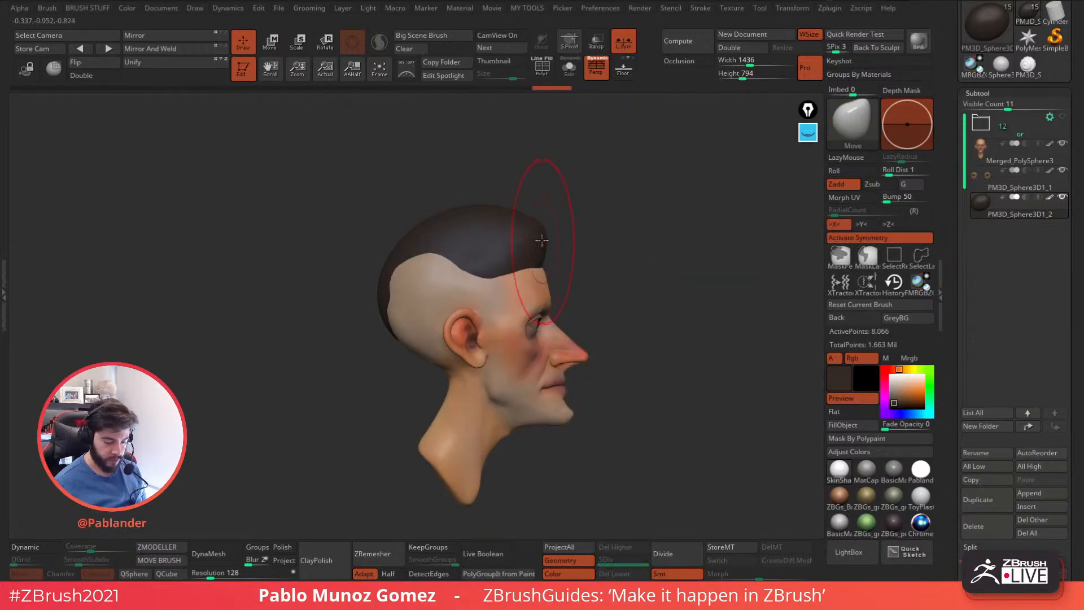
mouse_move(429, 252)
mouse_down()
mouse_move(405, 318)
mouse_move(387, 328)
mouse_up()
key(ctrl+z)
key(ctrl+z)
key(ctrl+z)
mouse_move(591, 264)
mouse_down()
mouse_move(503, 266)
mouse_move(477, 248)
mouse_move(612, 256)
mouse_move(706, 332)
mouse_move(661, 339)
mouse_up()
key(b)
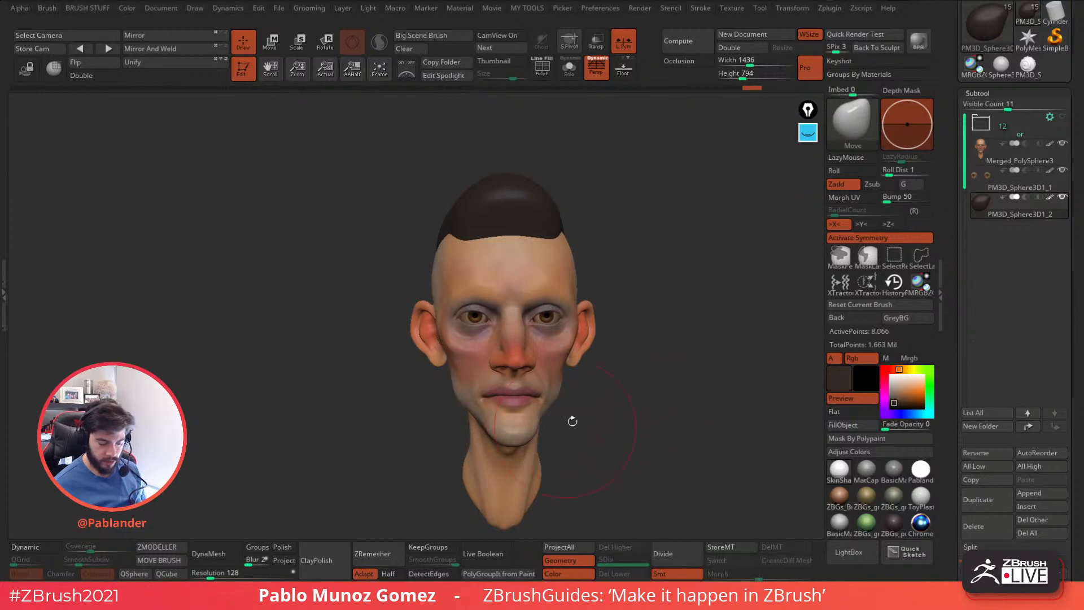
Select the head subtool Merged_PolySphere3 and paint symmetrical arched eyebrow masks above the eyes with a small MaskPen brush.
key(space)
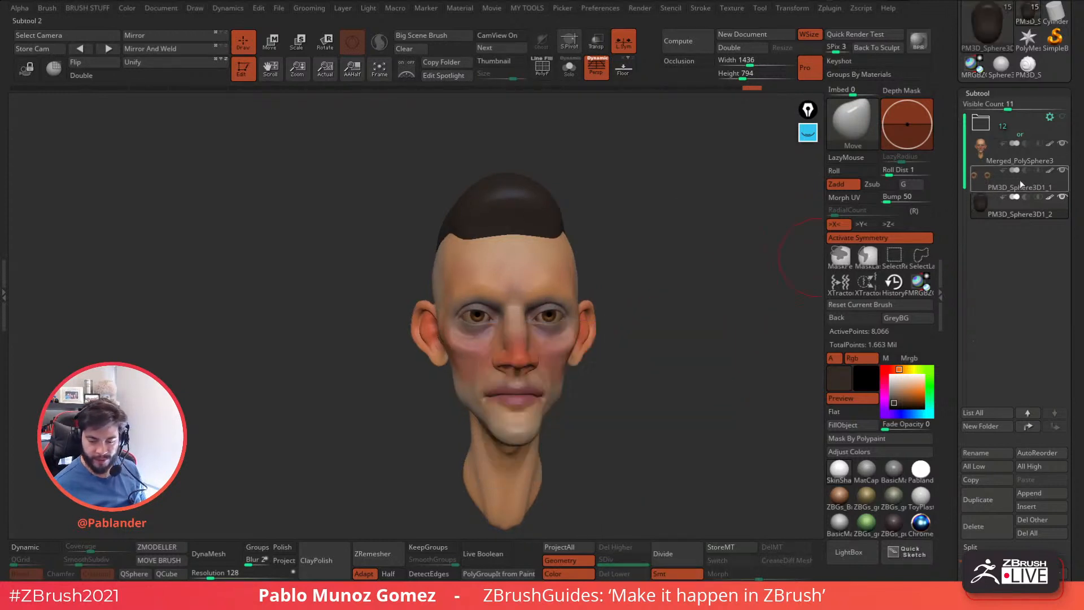
mouse_move(683, 326)
mouse_down()
mouse_move(666, 335)
mouse_move(660, 303)
mouse_move(630, 313)
mouse_move(757, 257)
mouse_move(666, 259)
mouse_up()
click(1008, 154)
key(space)
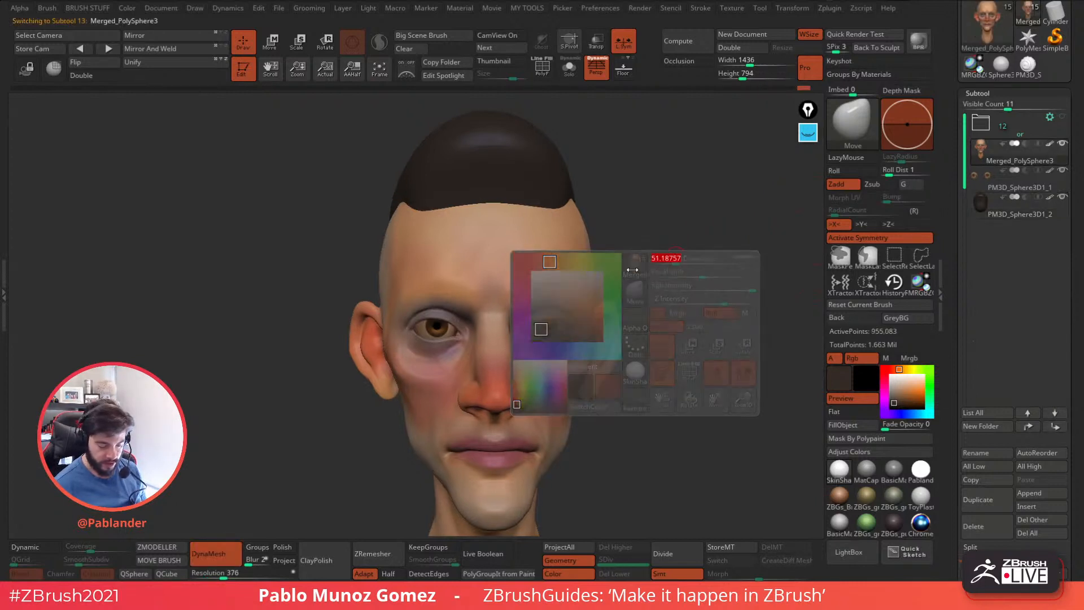
mouse_move(516, 304)
ctrl+mouse_down()
mouse_move(564, 270)
mouse_move(517, 305)
ctrl+mouse_up()
drag(650, 278, 621, 269)
key(ctrl)
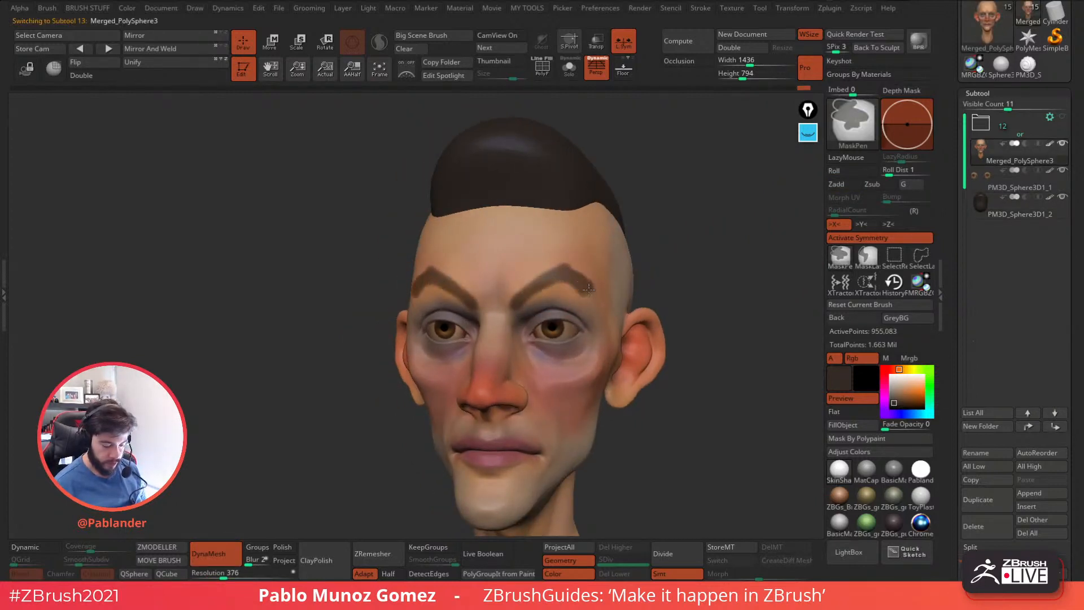
ctrl+drag(526, 291, 518, 290)
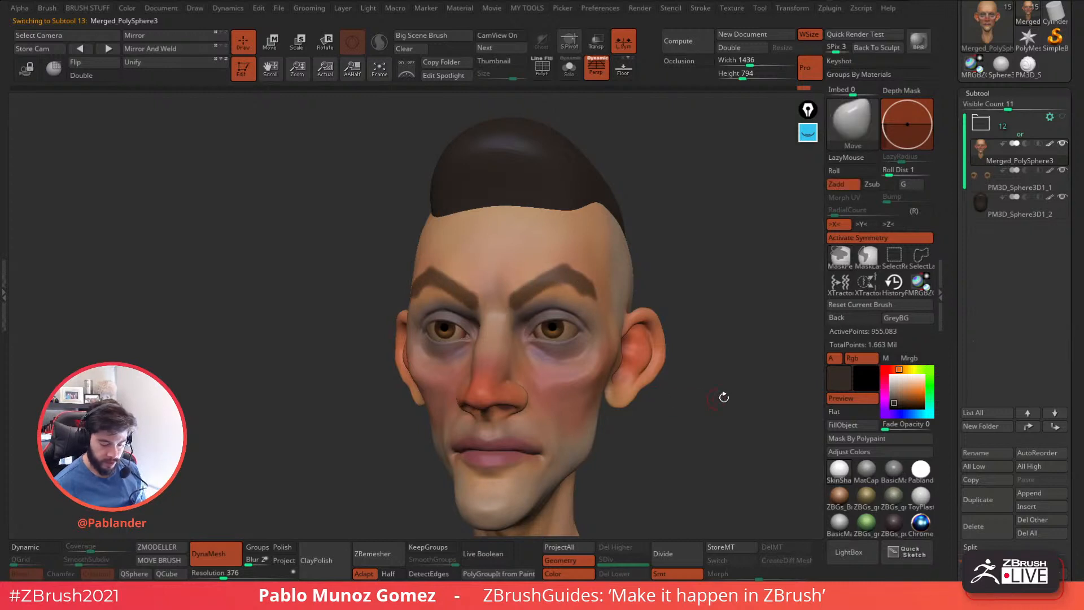
Extract the masked eyebrows as a new subtool with thickness 0.02, accept the extraction, and clear the mask on the head.
scroll(966, 441, down, 5)
click(976, 449)
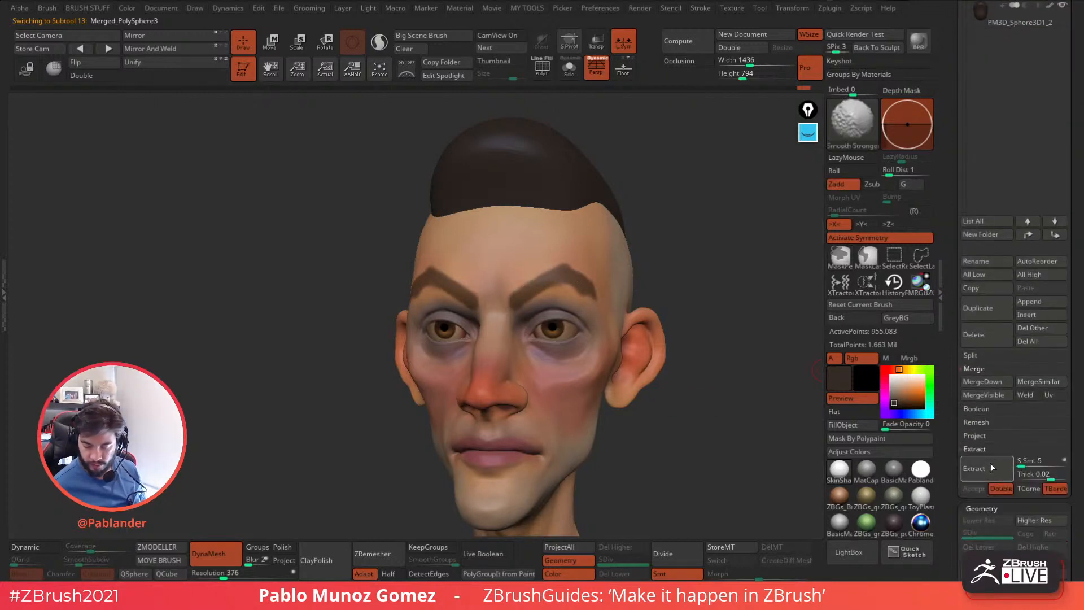
click(990, 466)
click(978, 489)
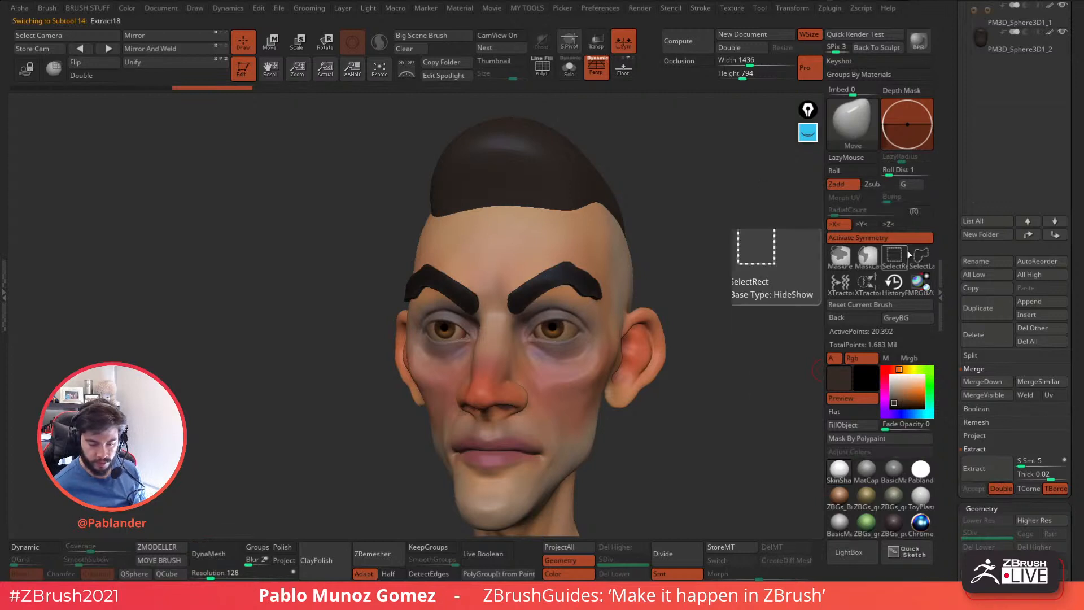
scroll(1001, 97, up, 2)
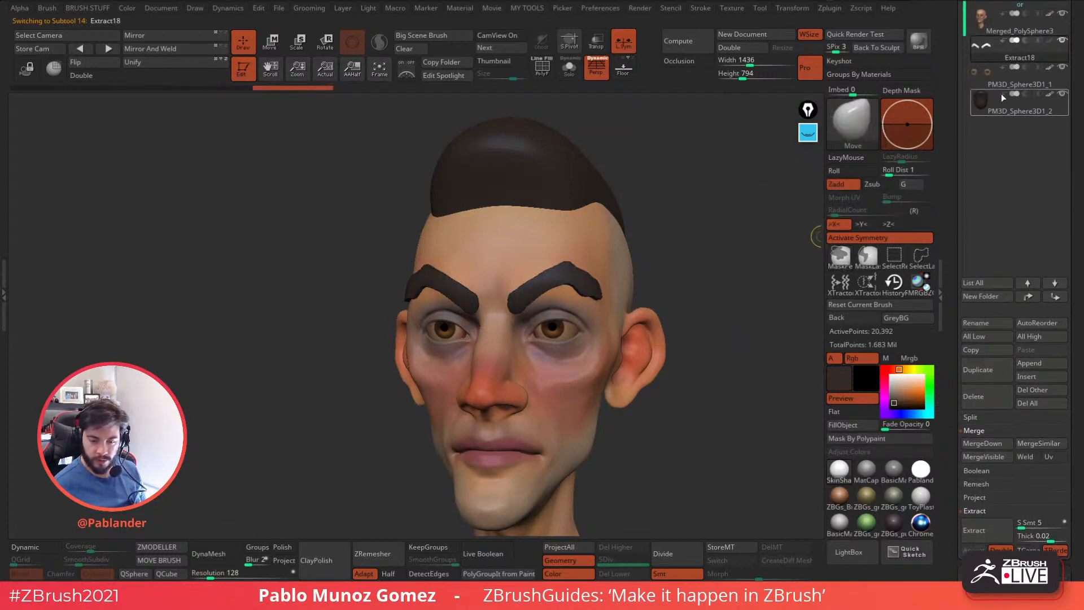
click(1017, 32)
ctrl+drag(743, 275, 763, 293)
Select the extracted eyebrows and convert them to a DynaMesh at resolution 64.
click(999, 52)
drag(678, 268, 759, 271)
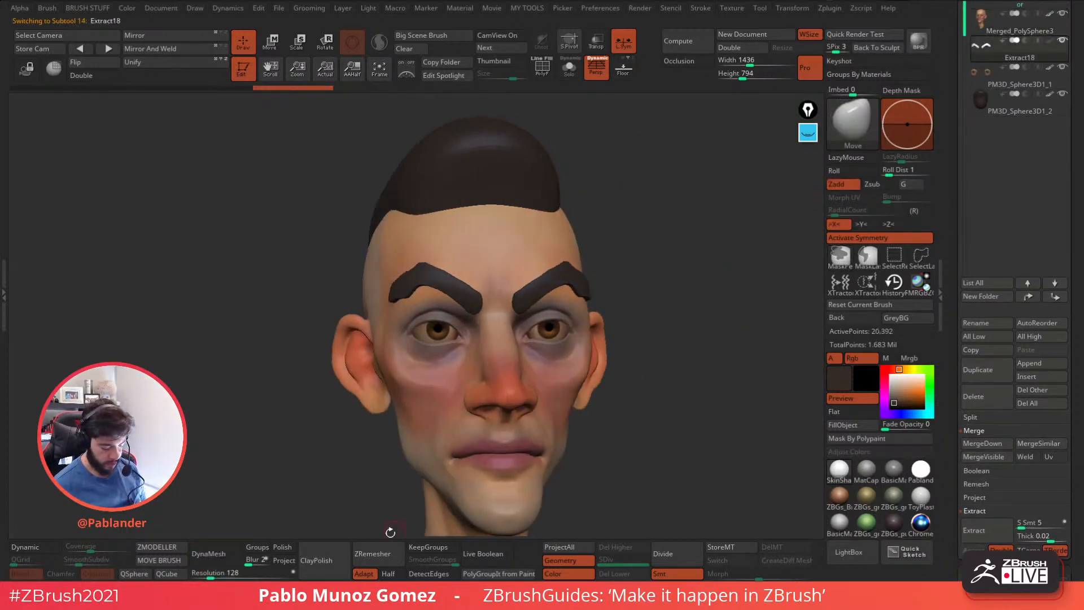
drag(231, 573, 221, 573)
click(211, 555)
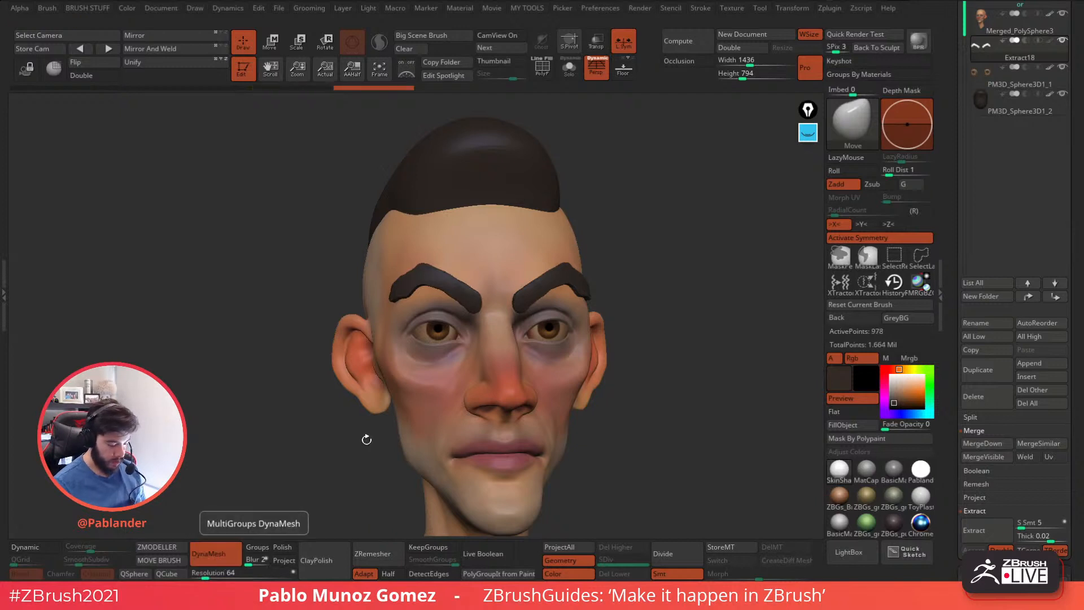
Smooth the eyebrow surfaces and edges with the Smooth Stronger brush.
key(space)
shift+drag(517, 309, 538, 291)
mouse_move(675, 277)
mouse_down()
mouse_move(627, 277)
mouse_move(661, 257)
mouse_up()
key(ctrl+z)
key(space)
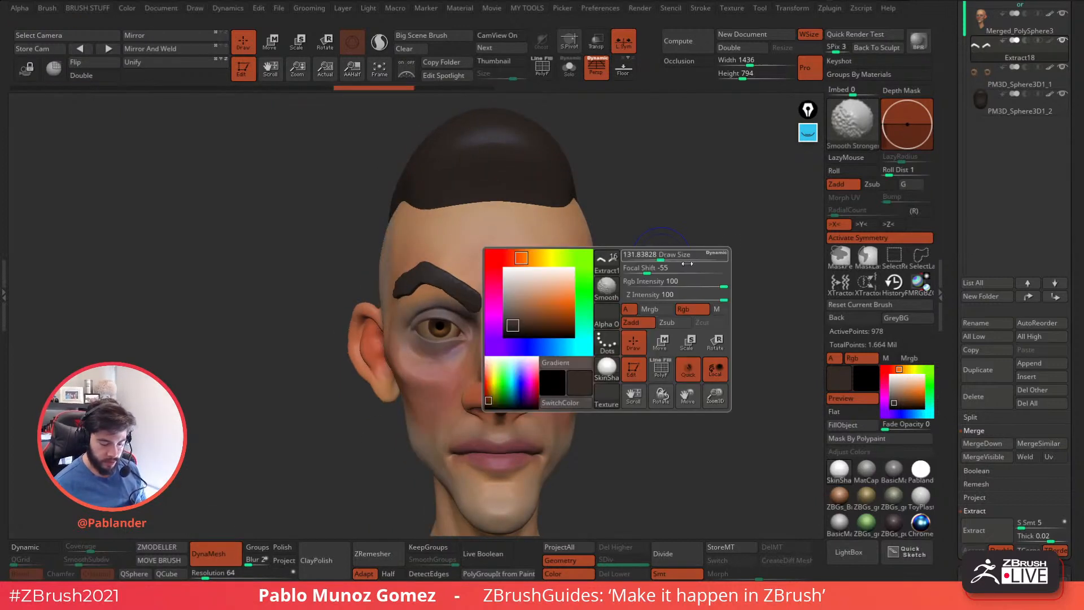
key(ctrl+shift+z)
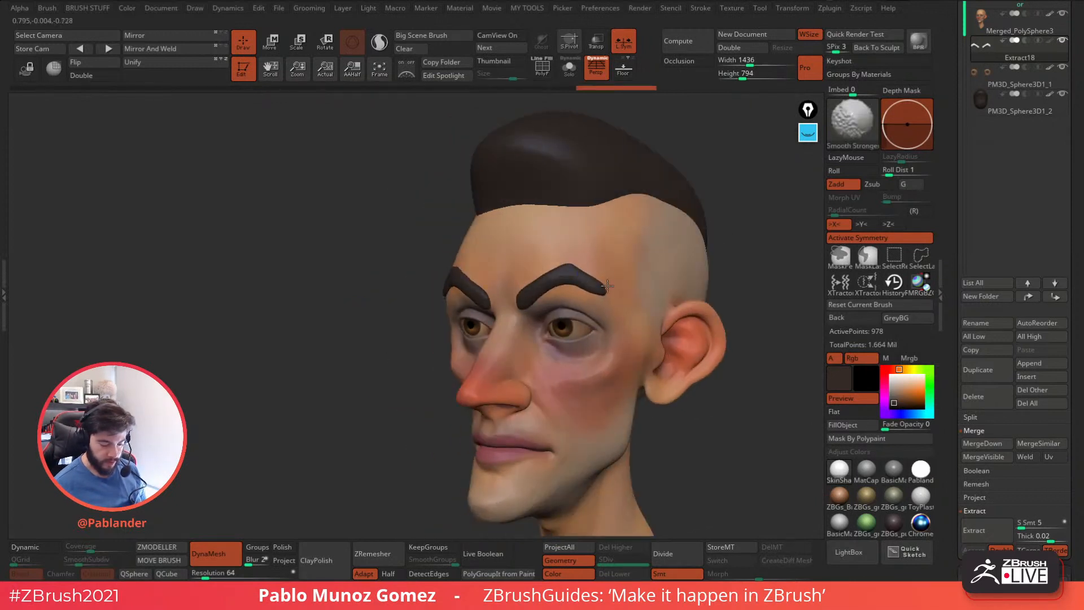
Pull the outer ends of the eyebrows toward the temples with the Move brush.
key(space)
click(638, 320)
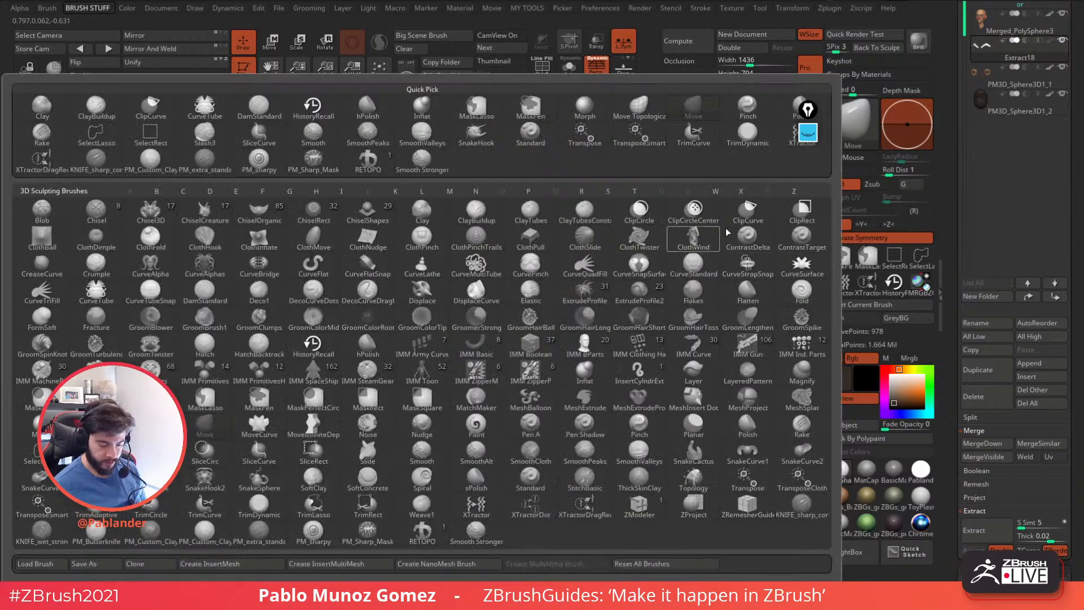
key(Escape)
drag(616, 291, 626, 294)
right_drag(627, 294, 645, 258)
drag(613, 303, 613, 308)
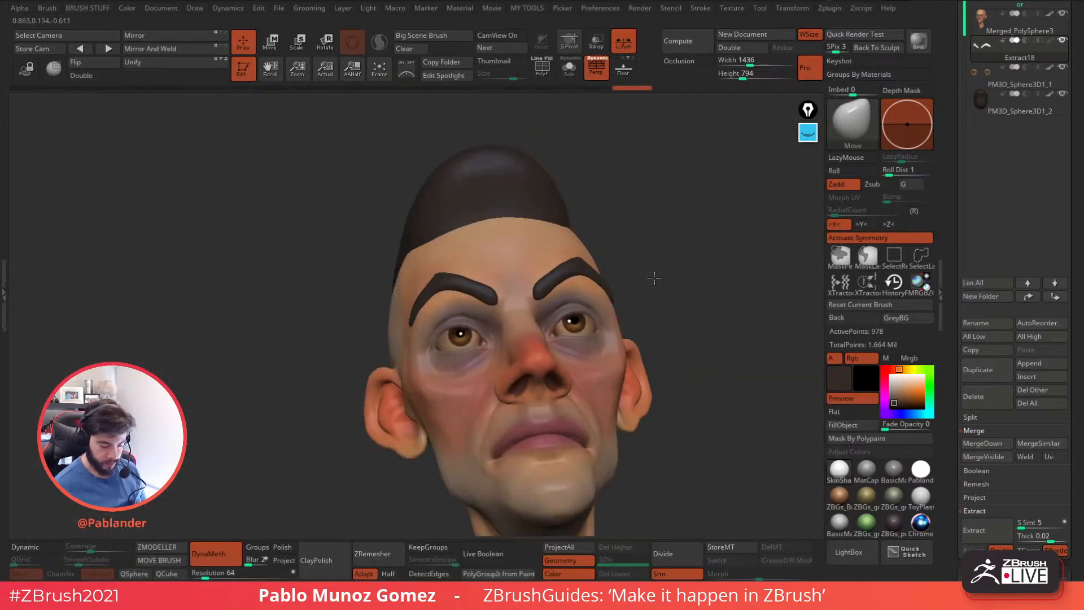
Refine the eyebrows' arch and inner ends from several angles with the Move brush, thinning them into tapered shapes that follow the brow.
right_drag(653, 271, 633, 294)
drag(560, 301, 537, 306)
drag(621, 282, 669, 259)
drag(491, 277, 470, 280)
mouse_move(590, 254)
shift+mouse_down()
mouse_move(614, 251)
mouse_move(580, 271)
mouse_move(655, 247)
shift+mouse_up()
right_drag(616, 241, 559, 248)
right_click(552, 259)
drag(552, 260, 556, 253)
right_drag(613, 243, 472, 250)
mouse_move(694, 251)
right_down()
mouse_move(589, 282)
mouse_move(642, 289)
mouse_move(594, 278)
mouse_move(657, 272)
mouse_move(636, 277)
mouse_move(649, 287)
mouse_move(610, 301)
mouse_move(609, 272)
right_up()
right_drag(609, 272, 642, 270)
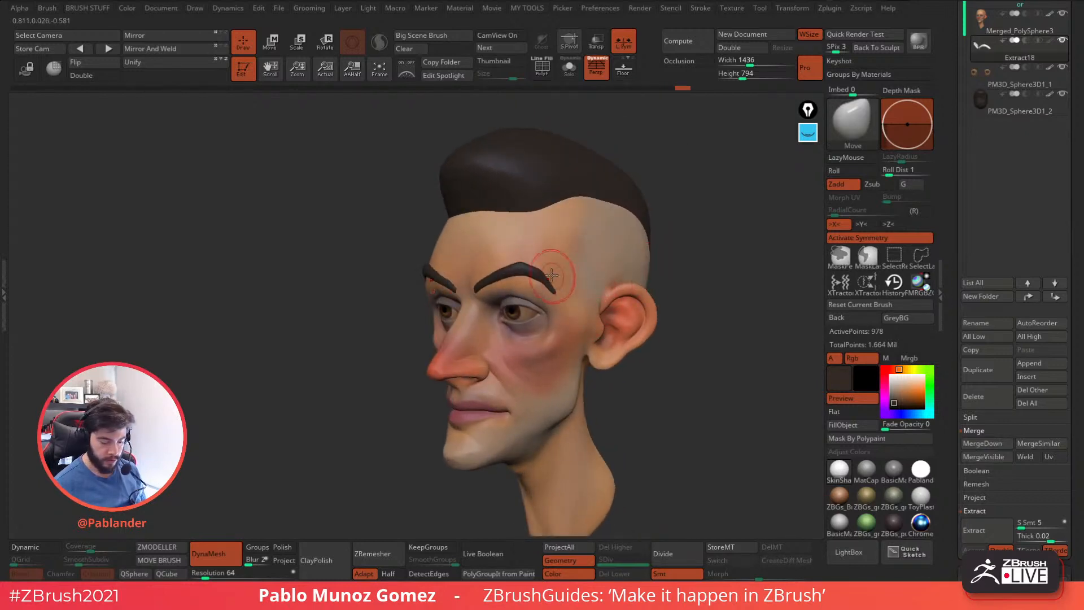
right_drag(545, 264, 643, 242)
Select the hair sphere and set up the SnakeHook brush with Sculptris Pro on and symmetry off.
alt+right_drag(526, 199, 647, 245)
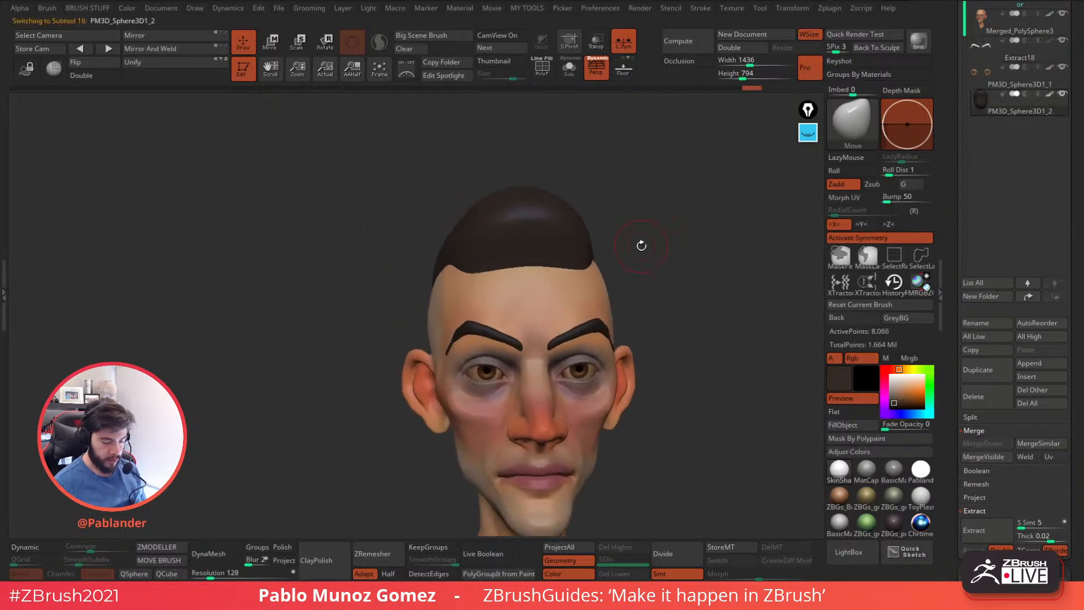
alt+click(603, 264)
key(b)
key(b)
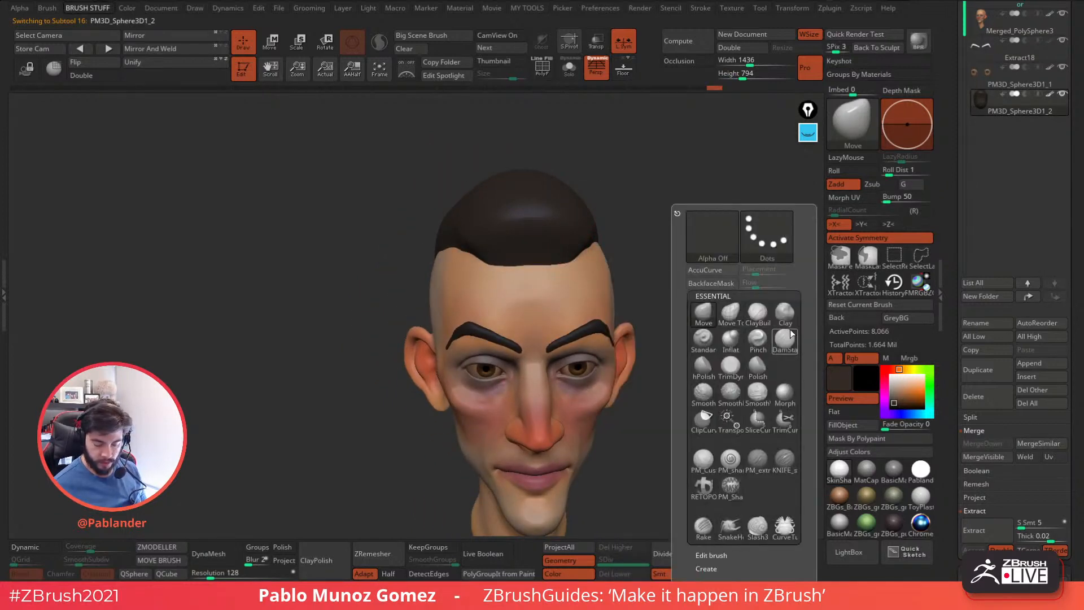
click(731, 528)
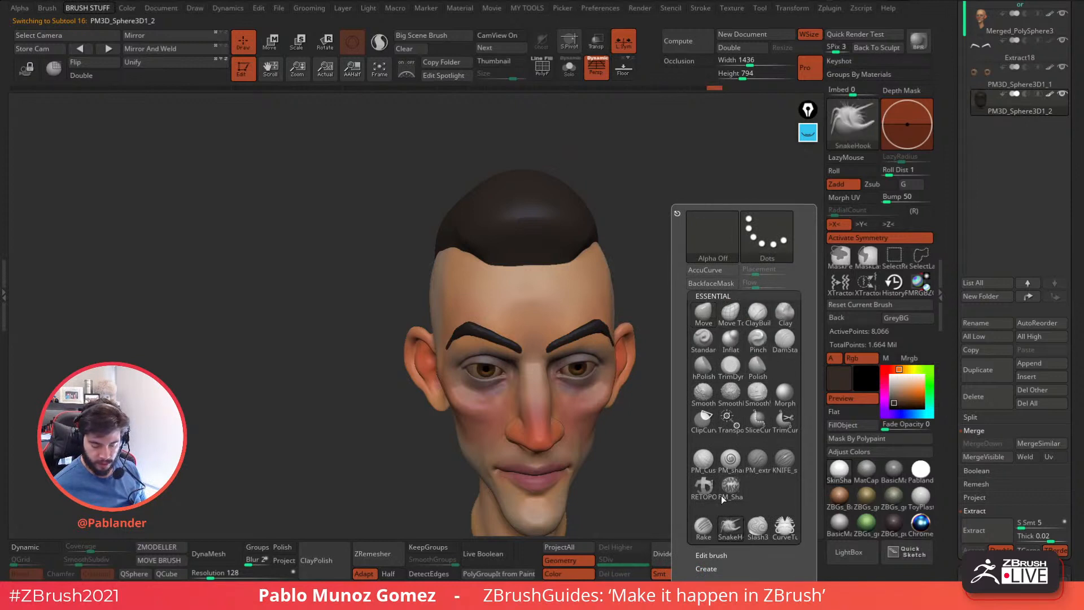
click(380, 43)
shift+drag(559, 172, 637, 210)
drag(570, 259, 551, 266)
click(838, 240)
key(ctrl+z)
Pull the first spiky strands out of the front edge of the hair above the forehead with SnakeHook.
drag(631, 271, 657, 276)
drag(552, 264, 561, 271)
right_click(523, 329)
drag(627, 217, 622, 232)
right_drag(576, 218, 574, 205)
mouse_move(577, 195)
mouse_down()
mouse_move(587, 226)
mouse_move(646, 232)
mouse_up()
right_click(542, 291)
mouse_move(576, 225)
mouse_down()
mouse_move(582, 238)
mouse_move(552, 258)
mouse_up()
drag(632, 257, 596, 267)
drag(667, 266, 609, 268)
right_drag(630, 242, 609, 271)
mouse_move(610, 270)
mouse_down()
mouse_move(606, 286)
mouse_move(587, 269)
mouse_up()
mouse_move(590, 268)
right_down()
mouse_move(600, 262)
mouse_move(576, 264)
right_up()
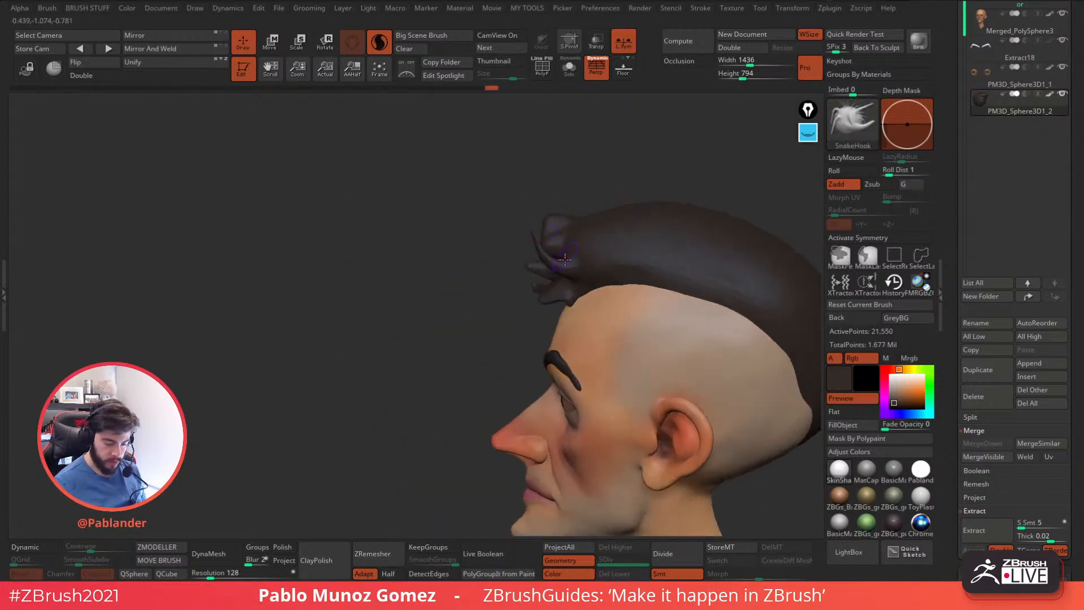
Pull upright tufts from the top front of the hair and along the hairline on the character's left side.
mouse_move(579, 231)
mouse_down()
mouse_move(535, 223)
mouse_move(586, 195)
mouse_up()
alt+right_drag(648, 214, 593, 184)
drag(556, 248, 524, 237)
mouse_move(551, 250)
mouse_down()
mouse_move(512, 276)
mouse_move(503, 225)
mouse_up()
right_drag(528, 223, 561, 216)
drag(560, 216, 539, 200)
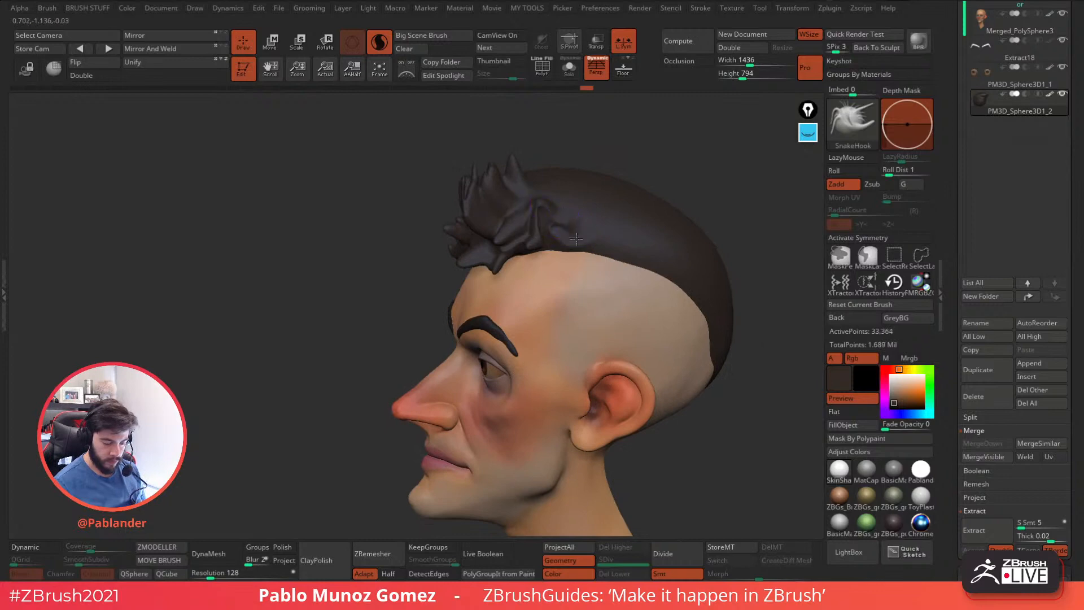
drag(583, 229, 579, 224)
right_drag(579, 225, 576, 225)
mouse_move(564, 215)
mouse_down()
mouse_move(550, 179)
mouse_move(561, 226)
mouse_up()
mouse_move(565, 226)
right_down()
mouse_move(675, 196)
mouse_move(713, 199)
right_up()
drag(649, 224, 626, 203)
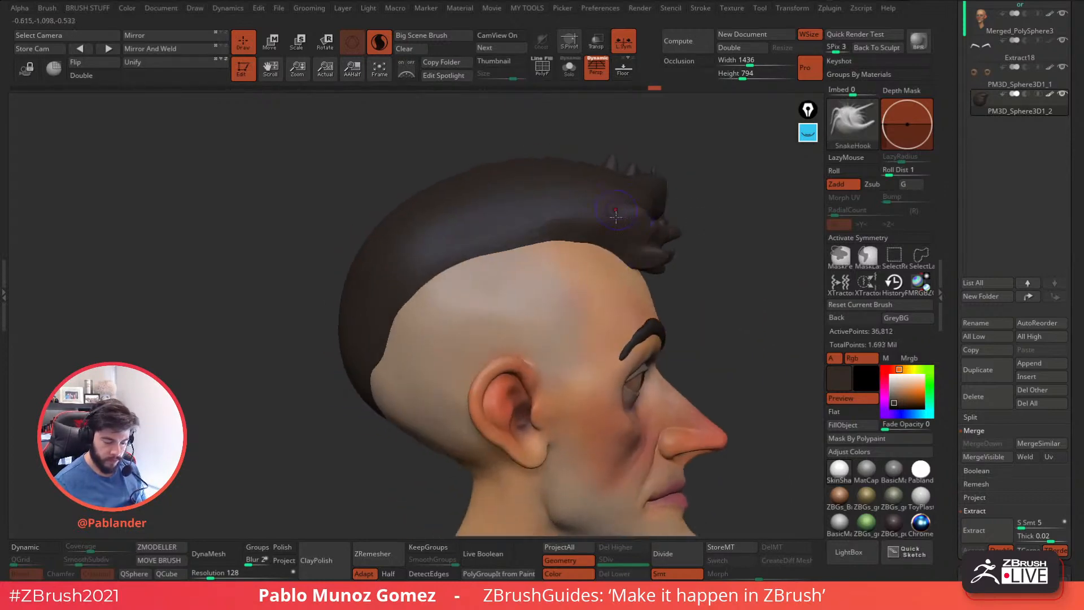
Pull upward tufts along the character's right side of the front hair and across the top with SnakeHook.
right_drag(626, 203, 649, 229)
drag(612, 236, 596, 173)
right_drag(660, 152, 706, 231)
mouse_move(615, 228)
mouse_down()
mouse_move(633, 188)
mouse_move(648, 193)
mouse_up()
mouse_move(648, 193)
right_down()
mouse_move(600, 168)
mouse_move(607, 189)
right_up()
drag(604, 213, 587, 195)
mouse_move(590, 210)
mouse_down()
mouse_move(571, 198)
mouse_move(568, 207)
mouse_up()
right_drag(568, 207, 539, 181)
drag(542, 203, 524, 174)
mouse_move(525, 214)
mouse_down()
mouse_move(509, 176)
mouse_move(490, 174)
mouse_up()
drag(542, 236, 543, 201)
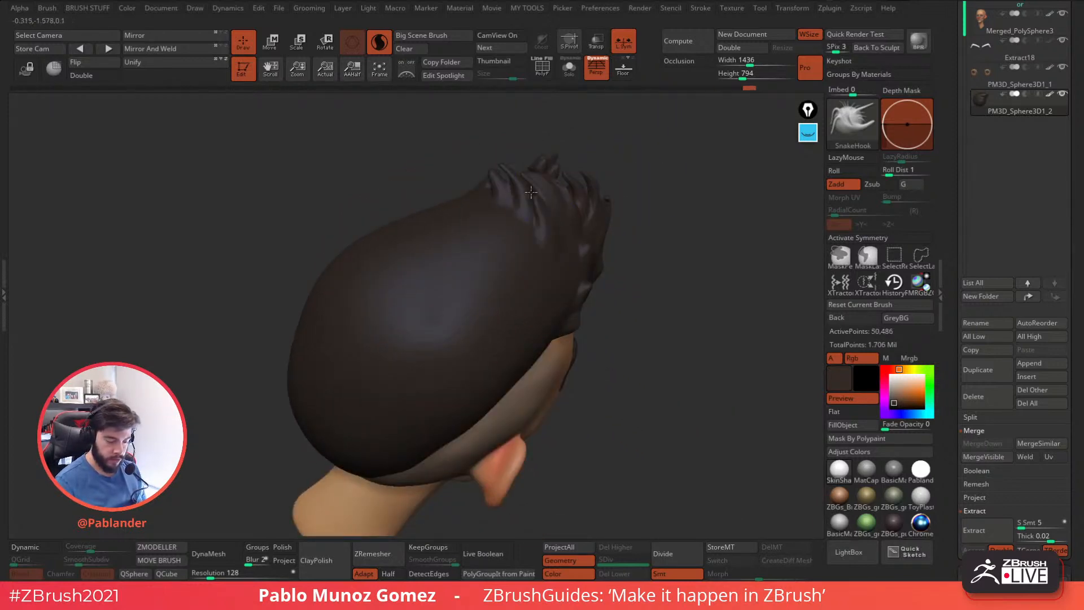
Fill the area behind the fringe with more overlapping tufts across the top of the head.
drag(579, 234, 583, 216)
mouse_move(589, 257)
mouse_down()
mouse_move(584, 224)
mouse_move(565, 222)
mouse_up()
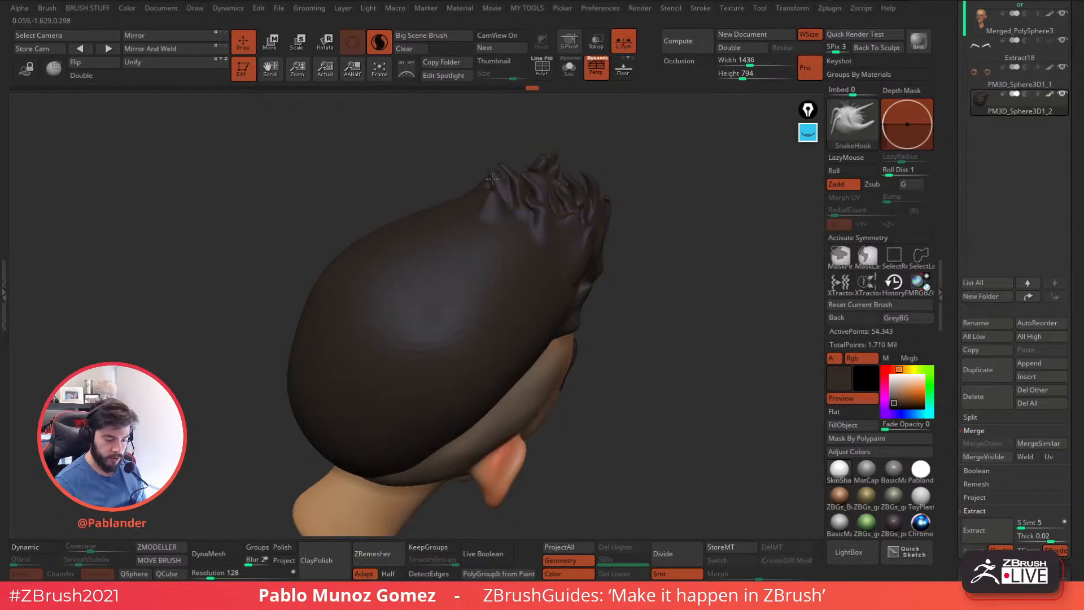
drag(501, 215, 486, 188)
right_drag(485, 187, 585, 222)
mouse_move(585, 223)
mouse_down()
mouse_move(565, 225)
mouse_move(493, 187)
mouse_up()
drag(485, 193, 491, 164)
drag(559, 209, 582, 214)
drag(494, 218, 495, 184)
mouse_move(576, 226)
mouse_down()
mouse_move(654, 257)
mouse_move(706, 256)
mouse_up()
Pull longer strands up and forward from the front of the hair and hang thin locks over the forehead.
drag(565, 197, 566, 153)
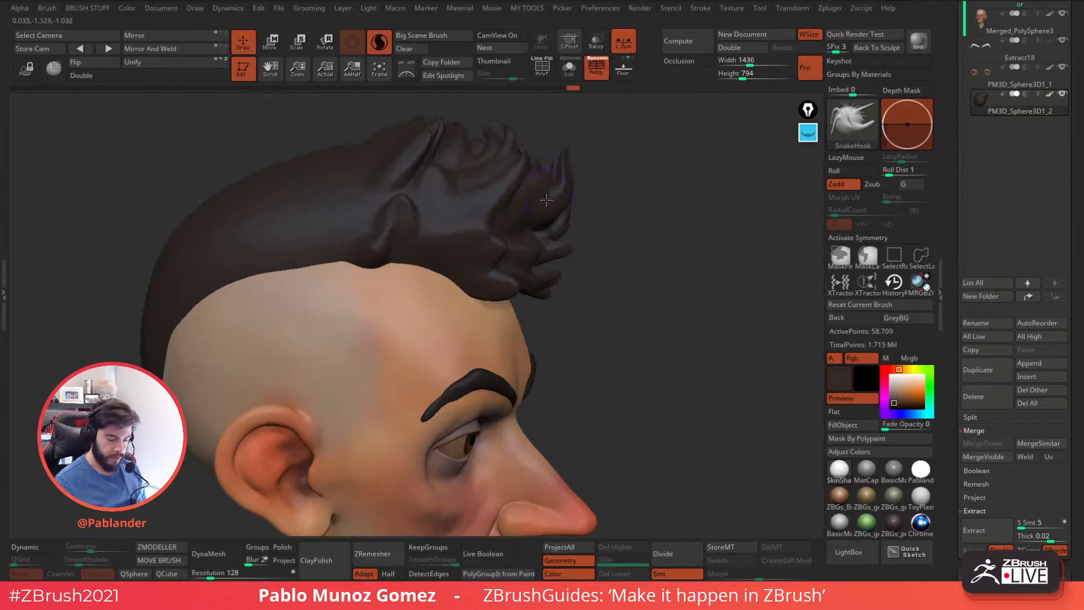
drag(542, 213, 631, 211)
drag(541, 190, 612, 180)
mouse_move(587, 237)
mouse_down()
mouse_move(556, 207)
mouse_move(551, 290)
mouse_up()
drag(621, 271, 570, 265)
drag(565, 192, 599, 212)
drag(654, 262, 578, 284)
drag(557, 240, 437, 223)
drag(559, 259, 562, 269)
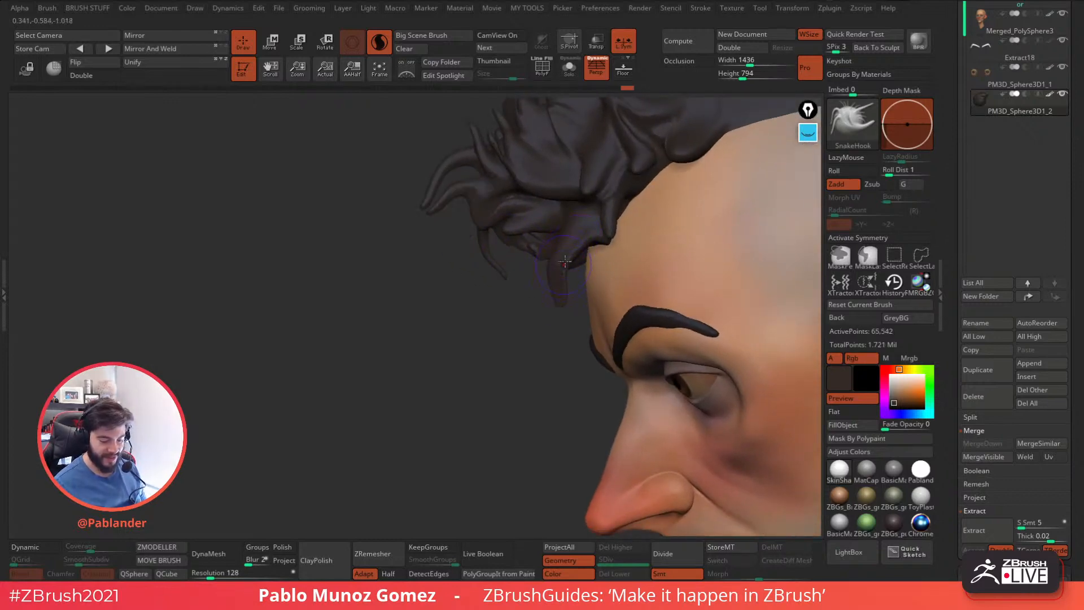
Break up the fringe with additional curling strands over the forehead using SnakeHook.
drag(551, 226, 525, 209)
drag(497, 248, 614, 231)
drag(564, 195, 556, 226)
right_drag(556, 226, 522, 271)
drag(557, 203, 541, 259)
right_drag(541, 259, 562, 197)
shift+drag(547, 226, 542, 253)
mouse_move(542, 253)
ctrl+right_down()
mouse_move(641, 189)
mouse_move(671, 283)
mouse_move(702, 270)
mouse_move(678, 288)
mouse_move(600, 286)
mouse_move(610, 271)
mouse_move(588, 274)
ctrl+right_up()
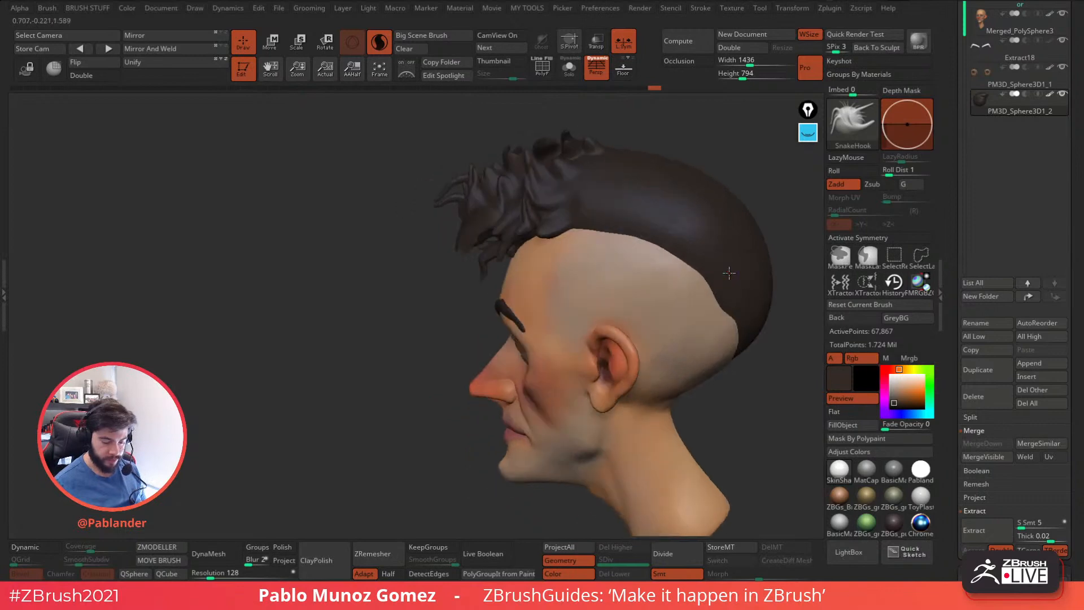
Set up the Standard brush with LazyMouse on and the speckled Alpha 07 for texturing the back of the hair.
alt+right_drag(732, 273, 596, 248)
right_drag(667, 268, 686, 273)
key(b)
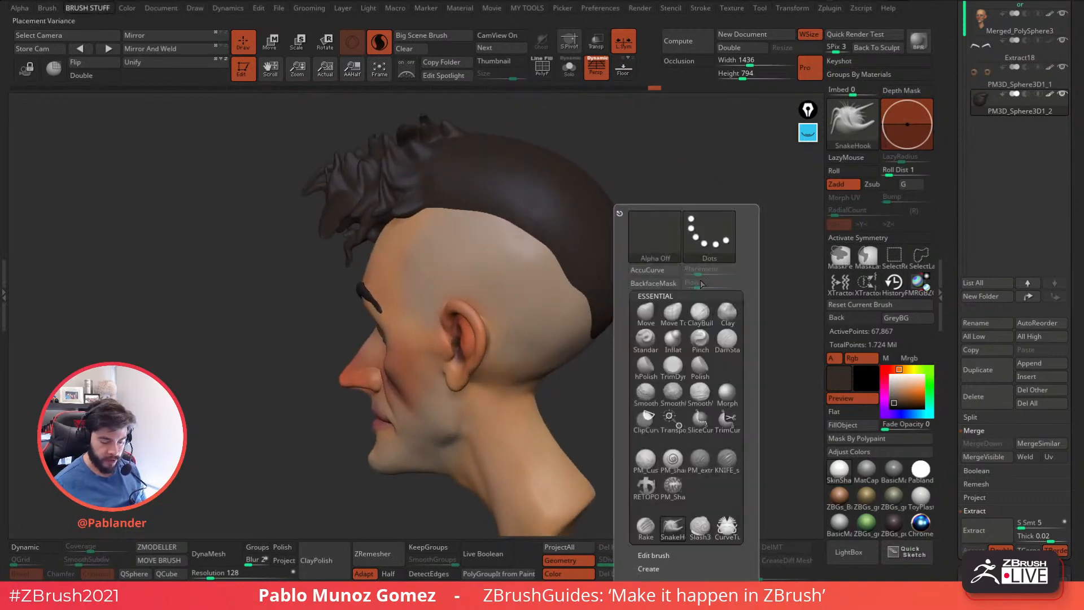
click(645, 340)
key(l)
key(b)
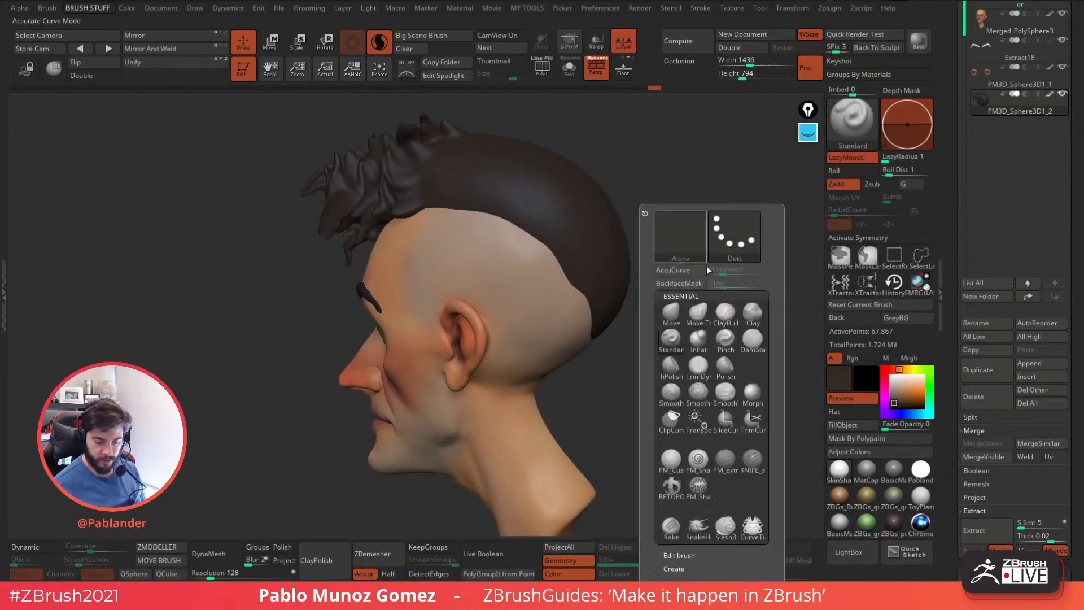
click(666, 251)
click(683, 242)
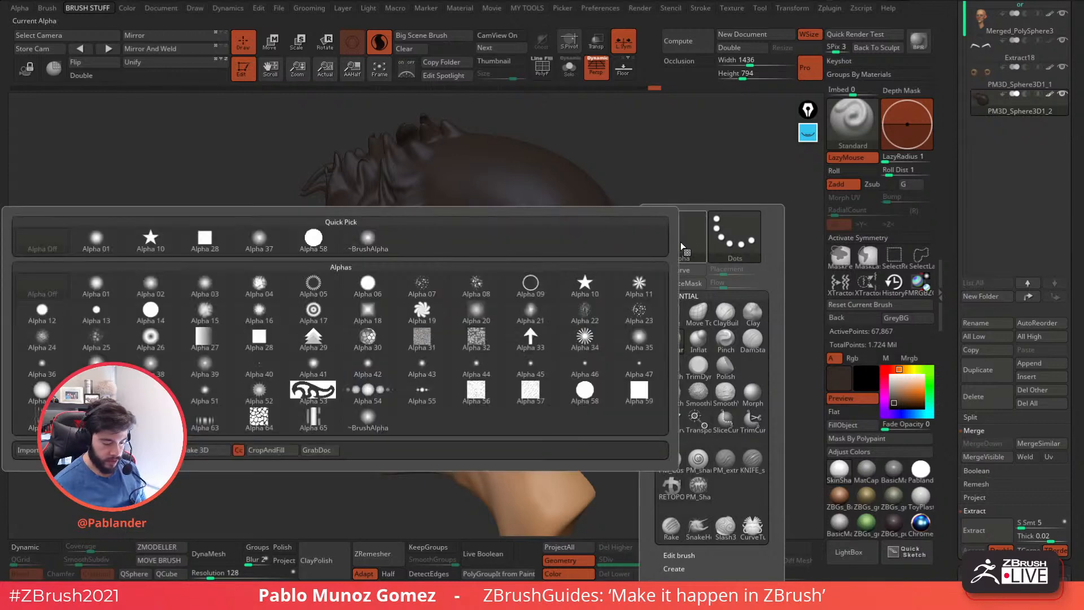
click(438, 288)
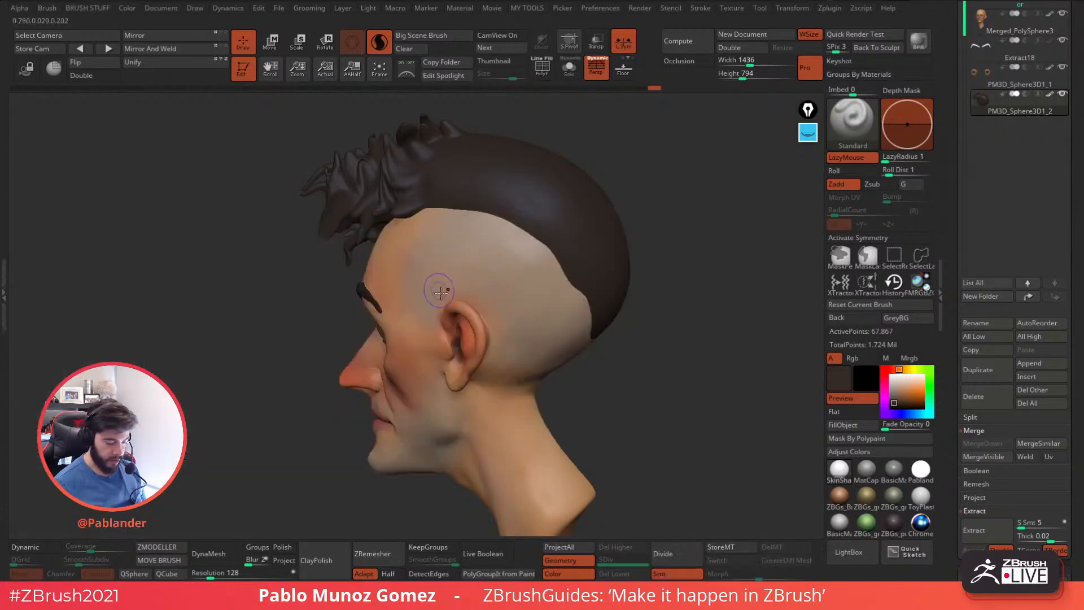
Try a speckled texture stroke across the smooth rear part of the hair and undo it.
key(space)
drag(578, 257, 549, 202)
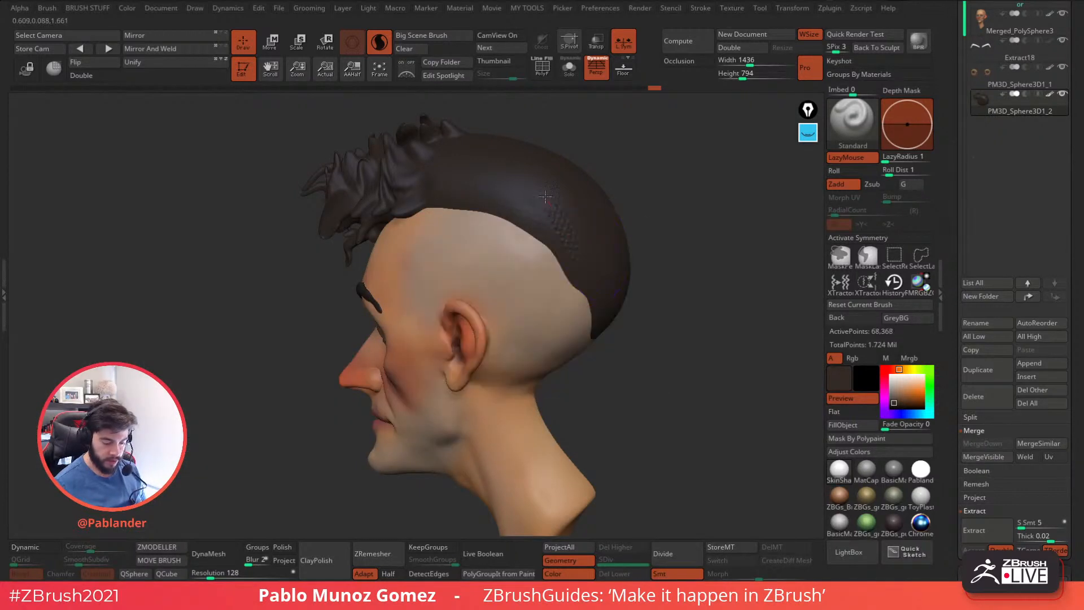
key(ctrl+z)
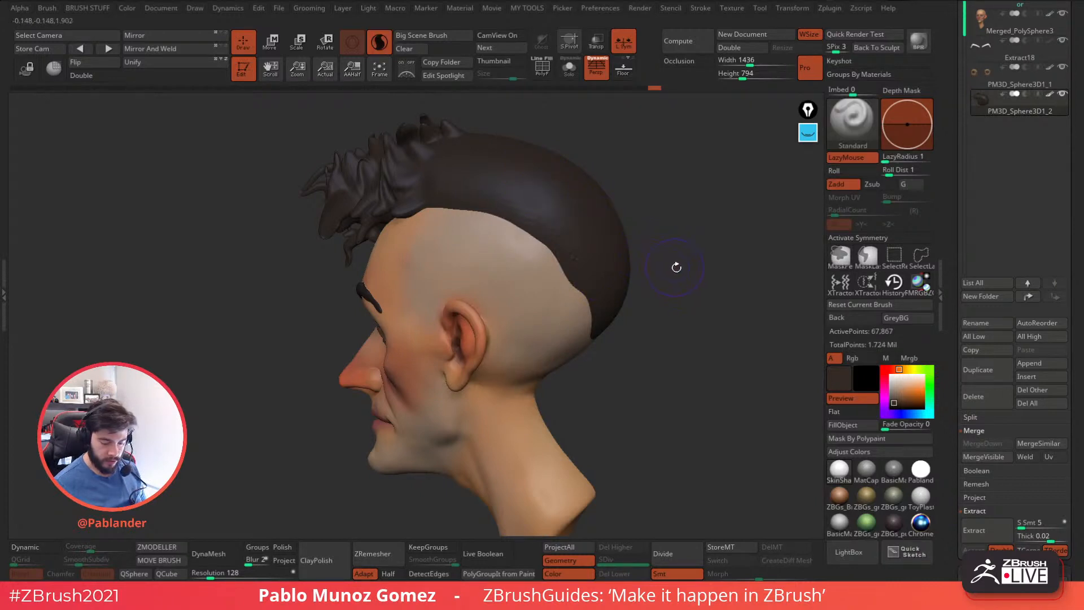
Try the Standard brush with a Color Spray stroke to speckle the rear and side of the hair, and undo it.
key(b)
click(698, 238)
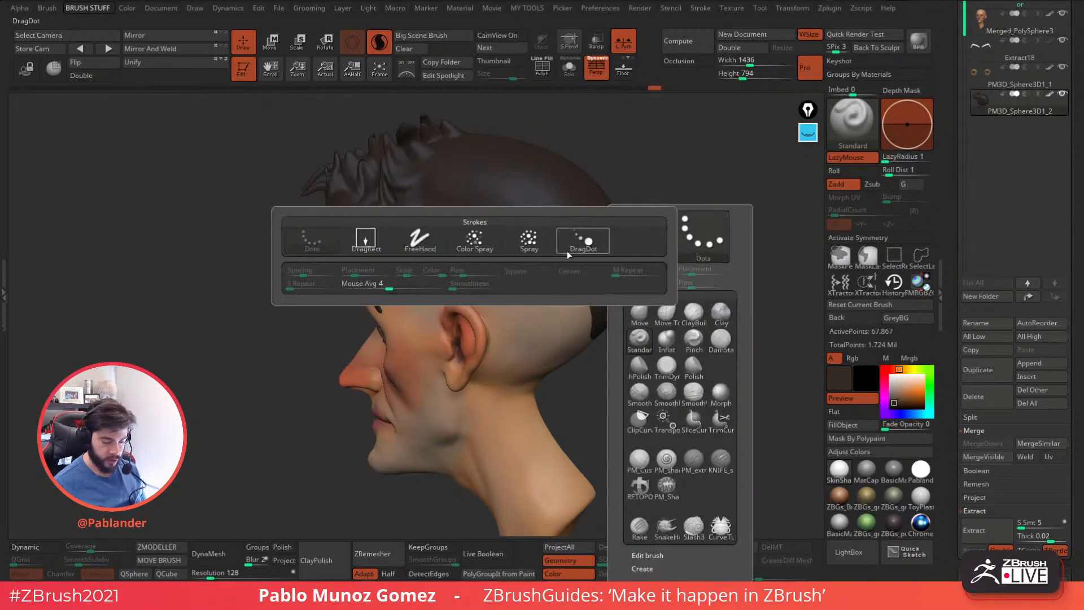
click(493, 245)
key(ctrl+z)
alt+drag(646, 204, 597, 250)
key(space)
drag(558, 291, 449, 174)
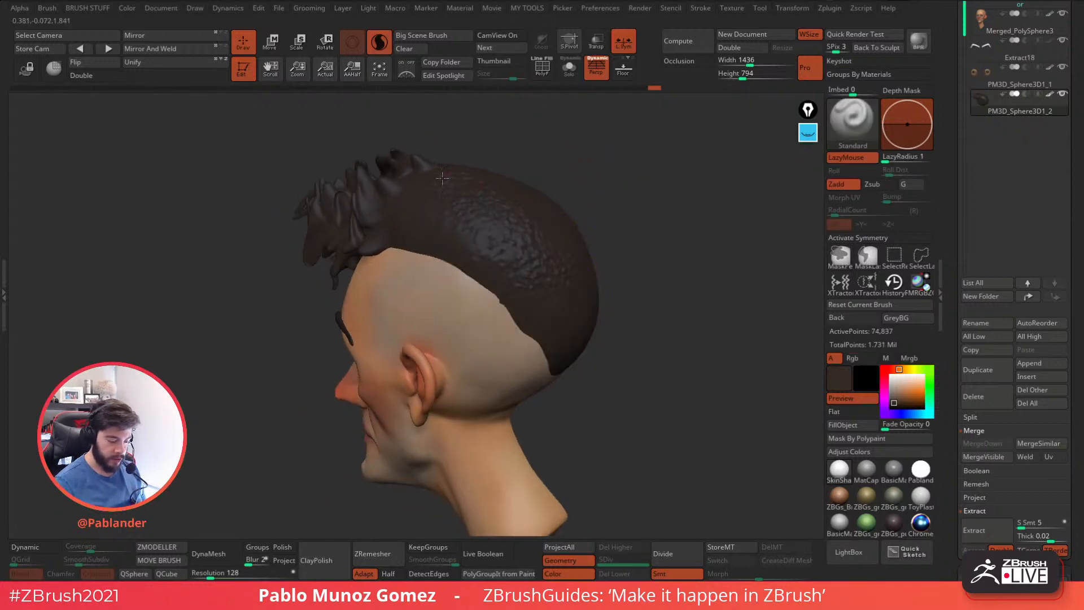
drag(432, 236, 452, 257)
mouse_move(644, 229)
mouse_down()
mouse_move(605, 245)
mouse_move(664, 226)
mouse_up()
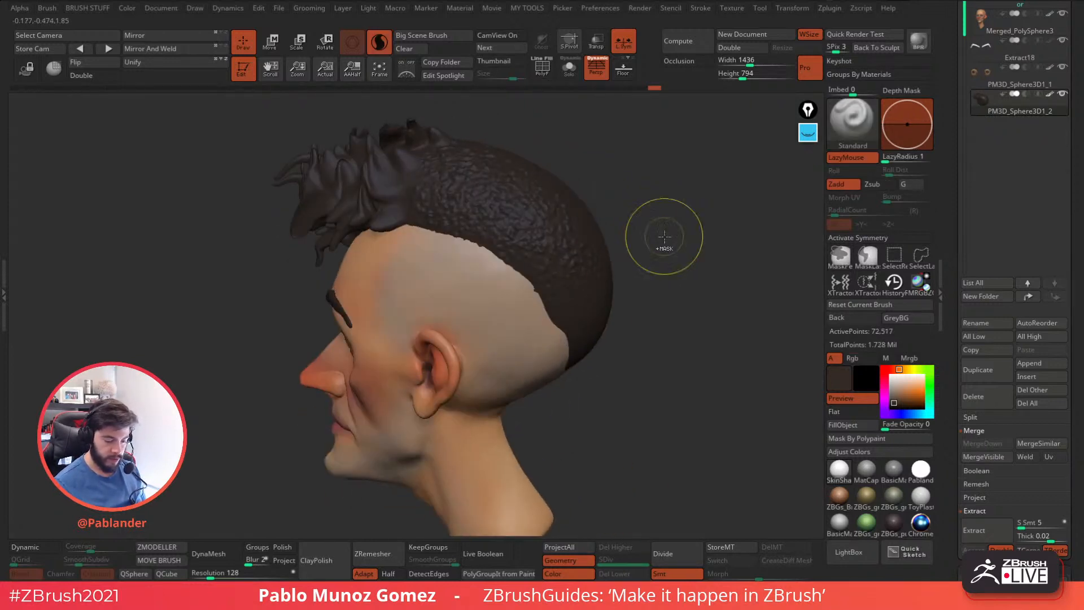
key(ctrl+z)
Try Alpha 41 with the Color Spray stroke on the smooth rear part of the hair.
key(space)
click(668, 245)
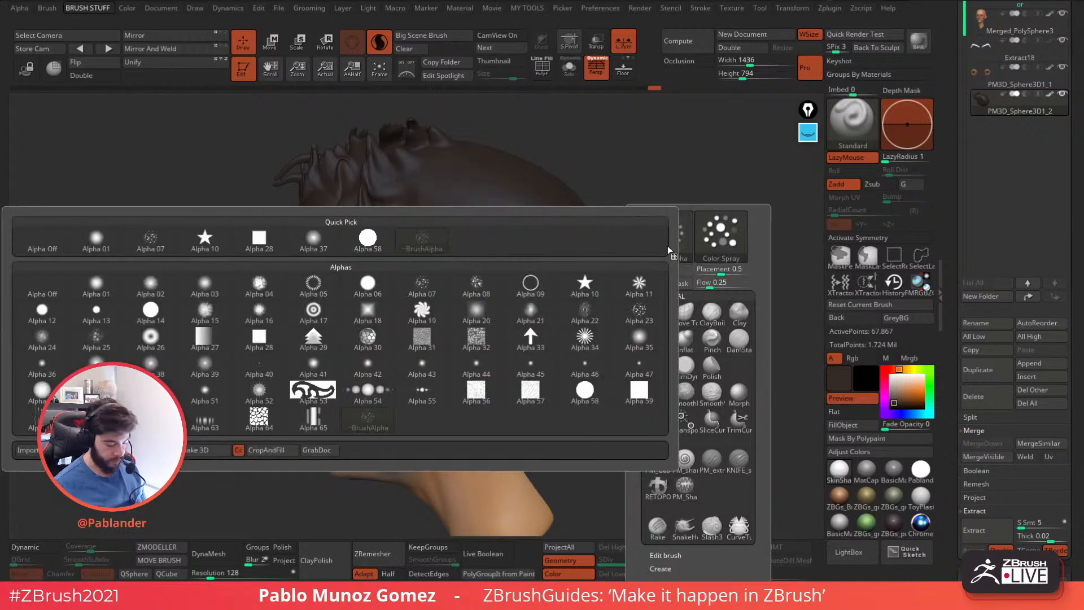
click(313, 374)
drag(543, 202, 474, 194)
Load the ZBGs_stylised_Standard_clumps brush from the Hair brush folder and turn on Sculptris Pro.
drag(672, 334, 761, 354)
click(859, 548)
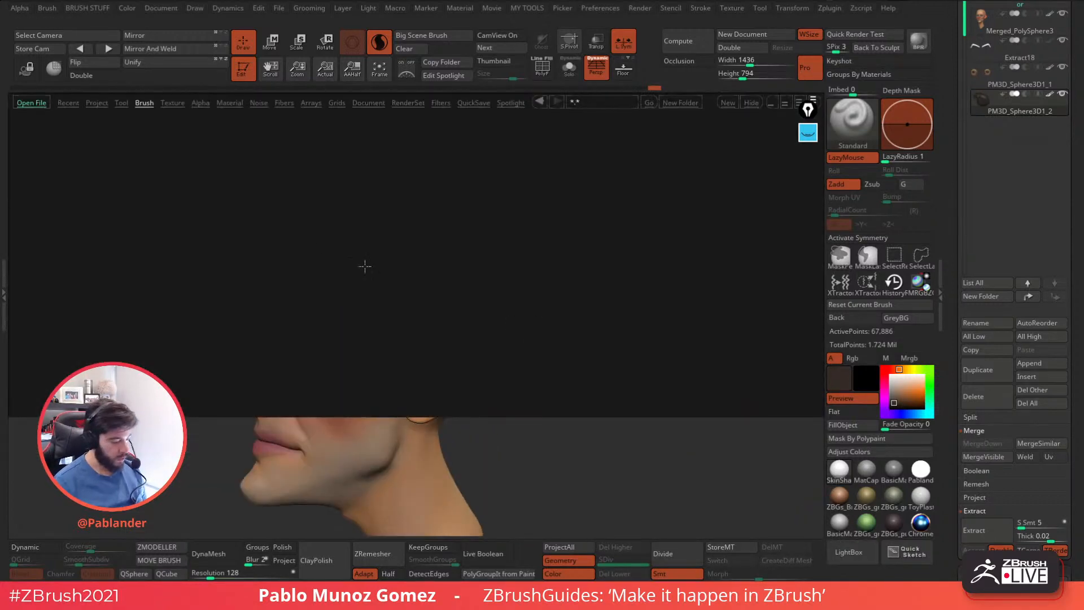
click(145, 102)
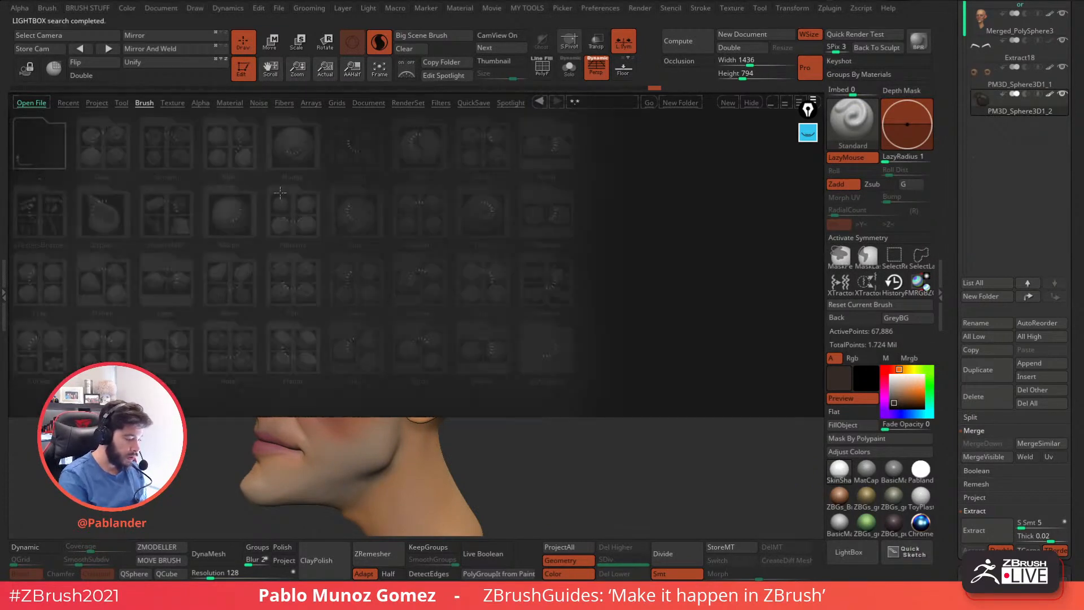
click(532, 330)
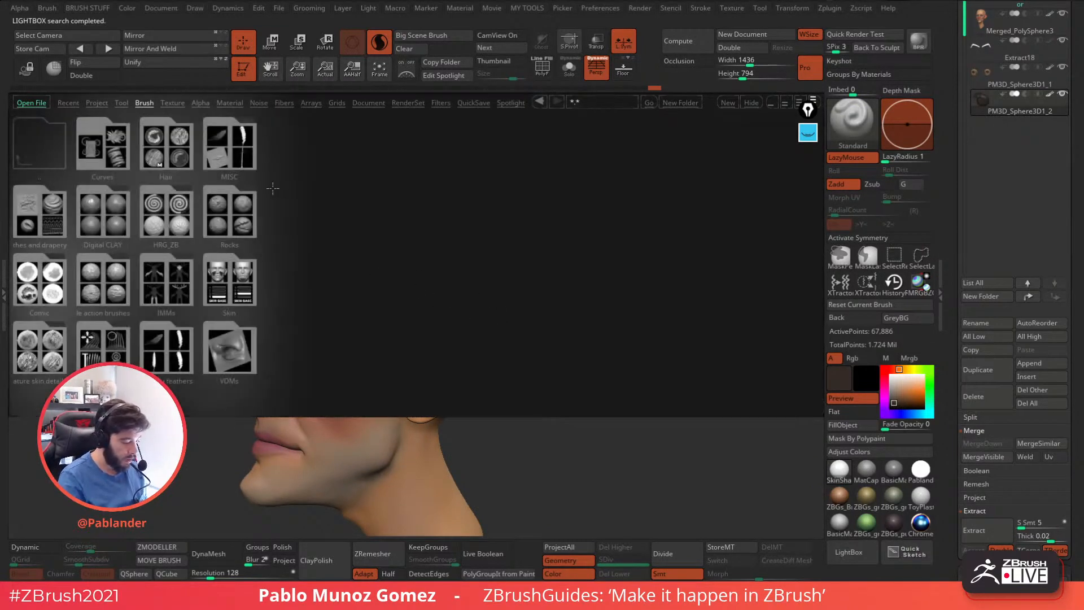
click(173, 149)
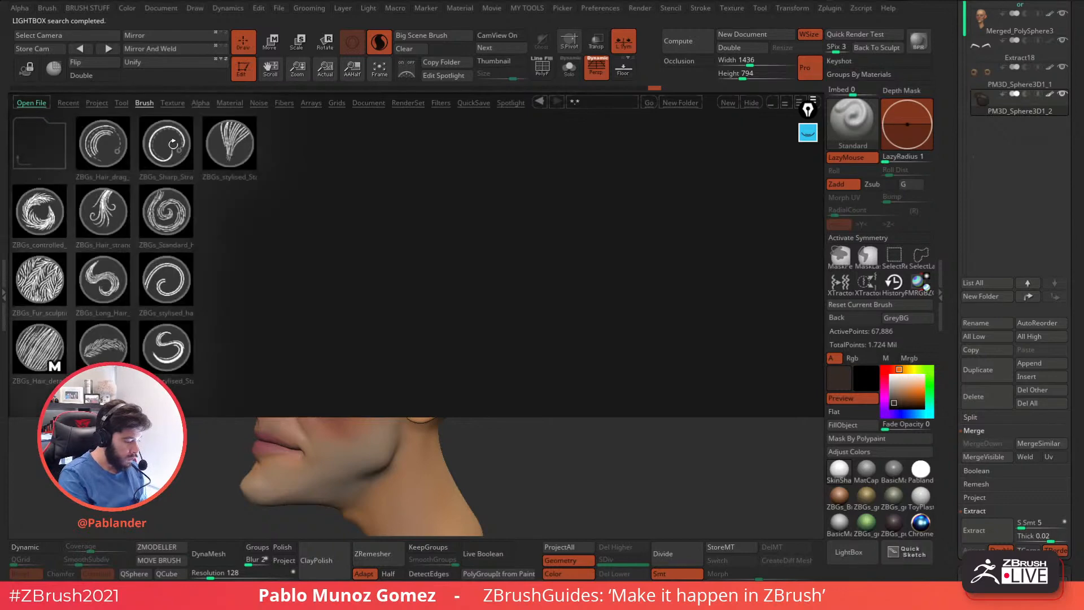
double_click(236, 156)
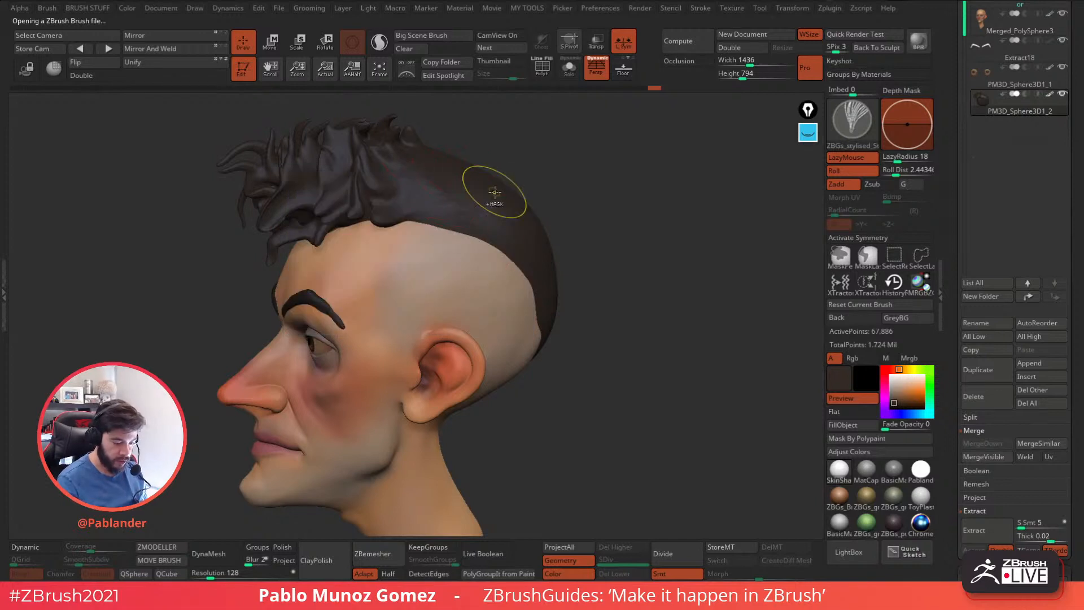
drag(493, 121, 458, 114)
click(379, 43)
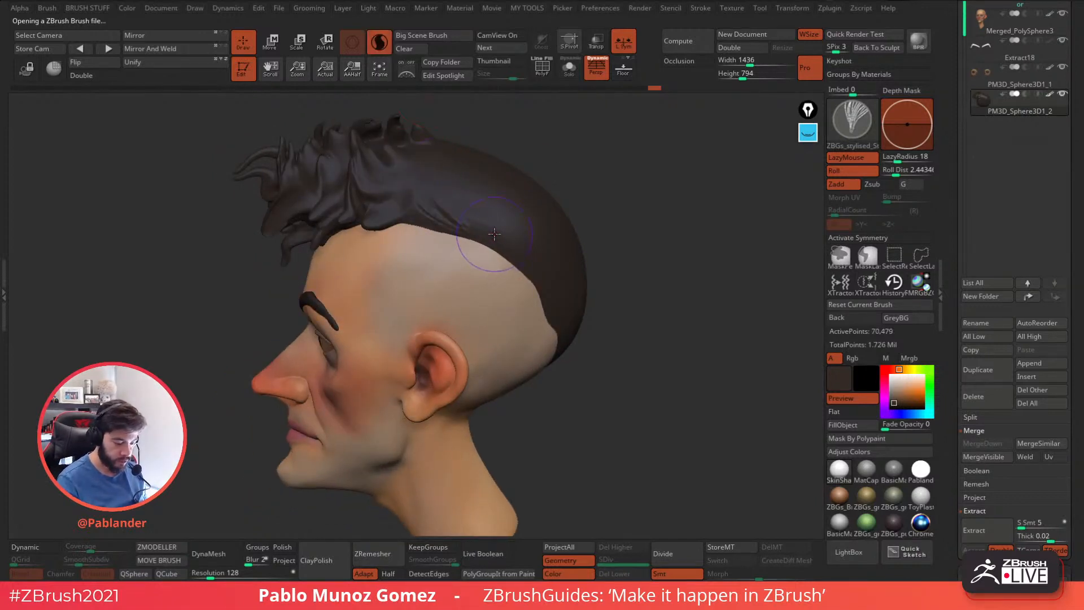
Sculpt clumped strands running back from the fringe across the side and crown of the hair.
drag(502, 246, 522, 270)
mouse_move(459, 172)
mouse_down()
mouse_move(492, 203)
mouse_move(522, 272)
mouse_up()
right_drag(480, 306, 473, 305)
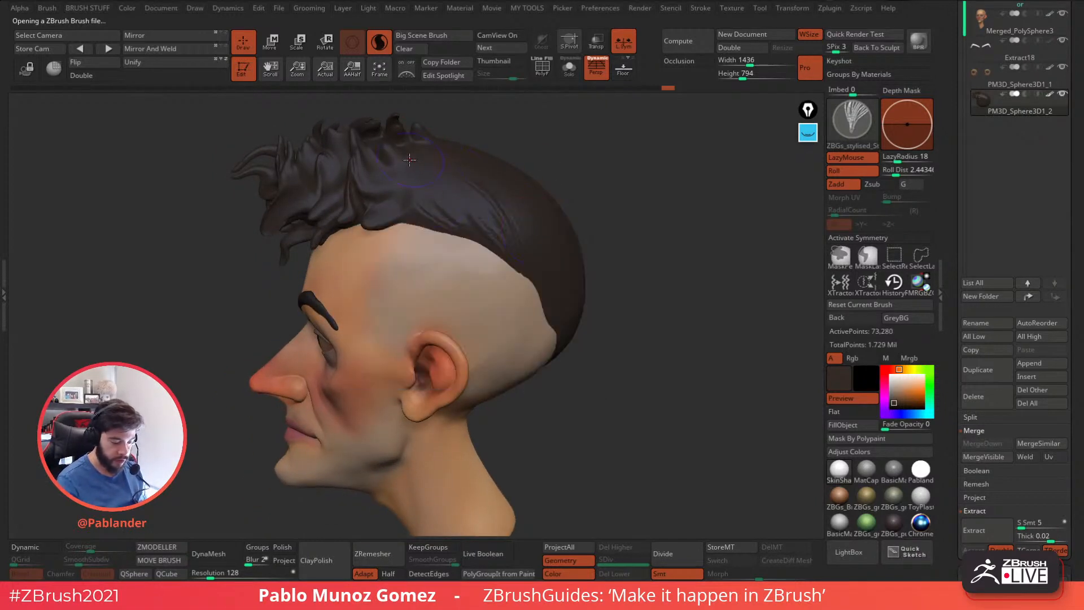
drag(618, 250, 526, 209)
alt+right_drag(441, 150, 494, 217)
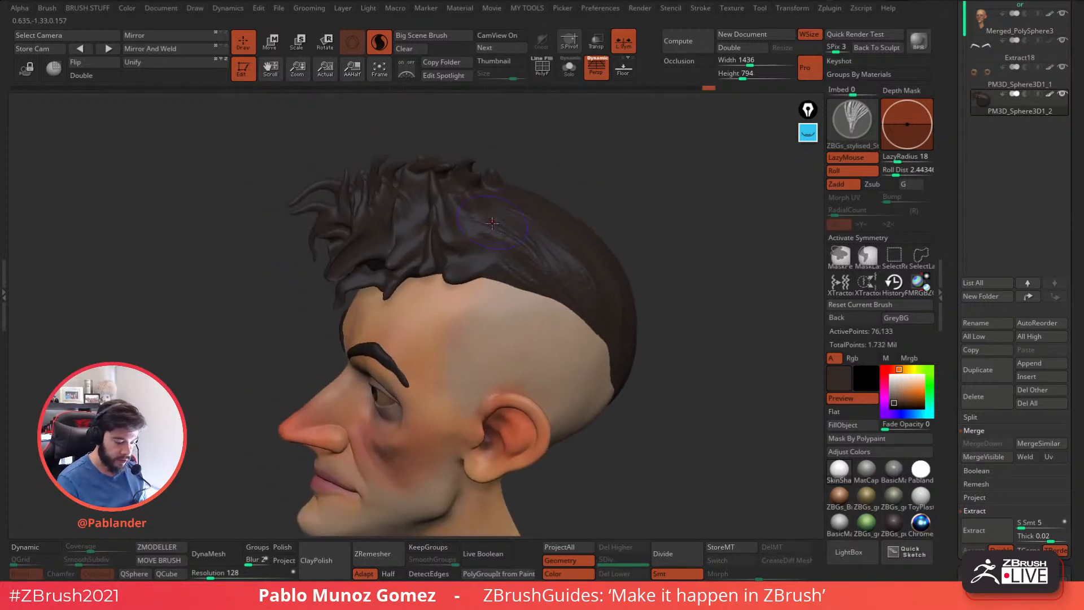
drag(517, 246, 527, 251)
right_drag(522, 243, 499, 277)
drag(469, 227, 564, 248)
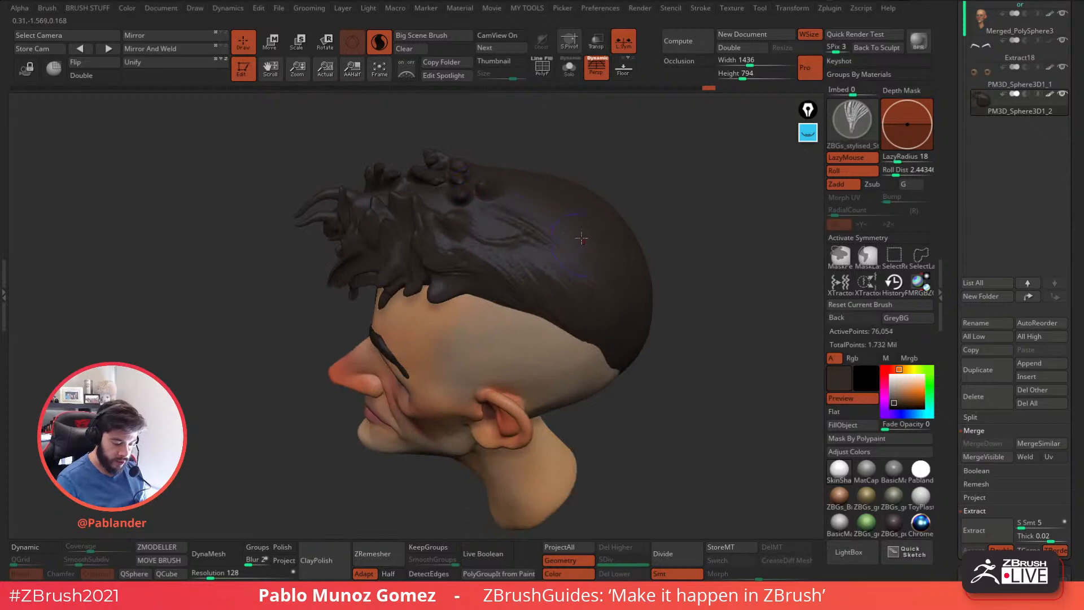
Load the ZBGs_Long_Hair brush and sculpt the first long strands over the upper side of the hair behind the fringe.
click(849, 552)
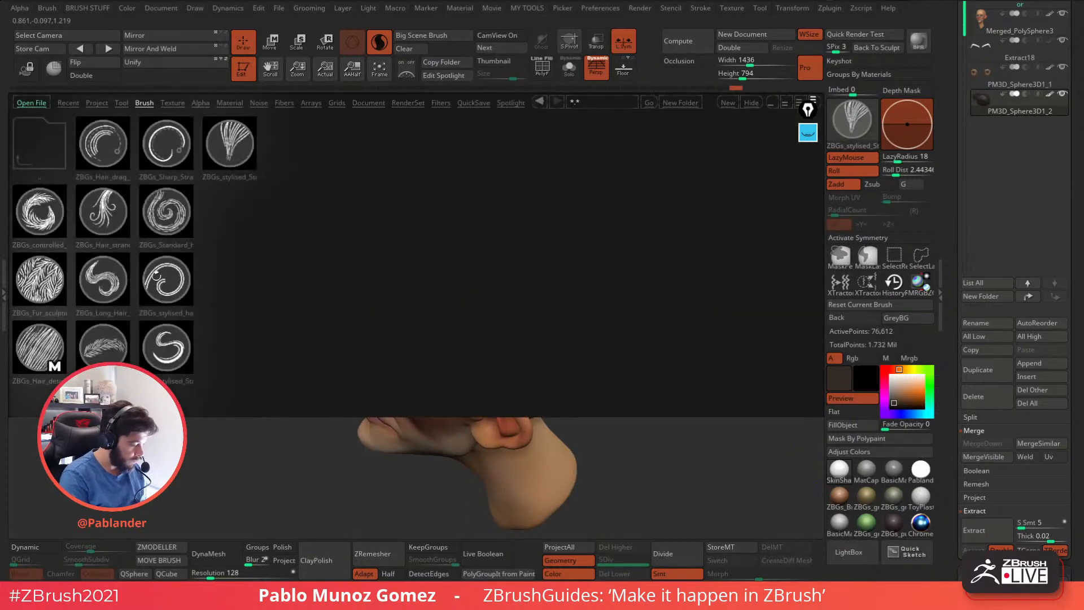
double_click(113, 280)
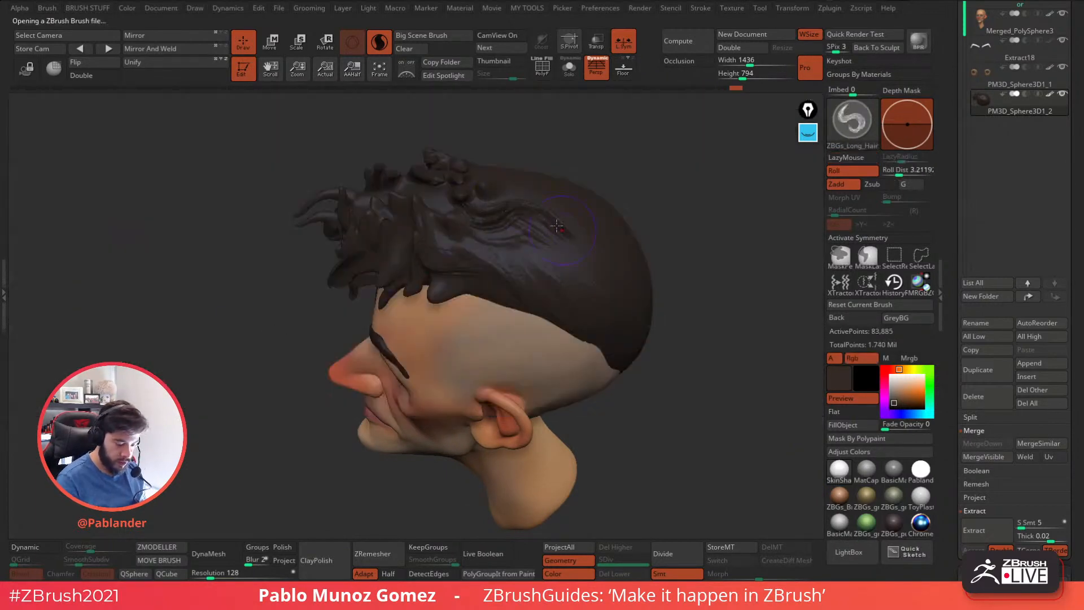
mouse_move(597, 234)
right_down()
mouse_move(594, 200)
mouse_move(581, 215)
right_up()
mouse_move(565, 241)
mouse_down()
mouse_move(526, 264)
mouse_move(464, 273)
mouse_up()
drag(499, 233, 460, 225)
drag(565, 240, 552, 268)
mouse_move(626, 251)
mouse_down()
mouse_move(594, 217)
mouse_move(545, 229)
mouse_up()
Cover the back of the hair down to the nape with overlapping curved strands using the long hair brush.
right_drag(599, 255, 662, 267)
drag(641, 290, 697, 339)
mouse_move(698, 339)
right_down()
mouse_move(672, 201)
mouse_move(574, 226)
right_up()
drag(578, 224, 555, 246)
drag(589, 285, 624, 312)
alt+right_drag(588, 206, 548, 289)
mouse_move(546, 284)
mouse_down()
mouse_move(479, 242)
mouse_move(544, 263)
mouse_up()
right_drag(593, 187, 620, 230)
mouse_move(557, 294)
mouse_down()
mouse_move(587, 350)
mouse_move(578, 336)
mouse_up()
drag(675, 319, 661, 265)
mouse_move(502, 346)
mouse_down()
mouse_move(581, 393)
mouse_move(557, 332)
mouse_up()
drag(591, 377, 579, 333)
right_drag(599, 305, 655, 267)
mouse_move(602, 345)
mouse_down()
mouse_move(563, 276)
mouse_move(545, 272)
mouse_up()
drag(589, 278, 617, 331)
right_drag(670, 265, 568, 304)
drag(546, 310, 587, 198)
right_drag(597, 211, 650, 195)
drag(581, 242, 576, 191)
drag(508, 245, 479, 200)
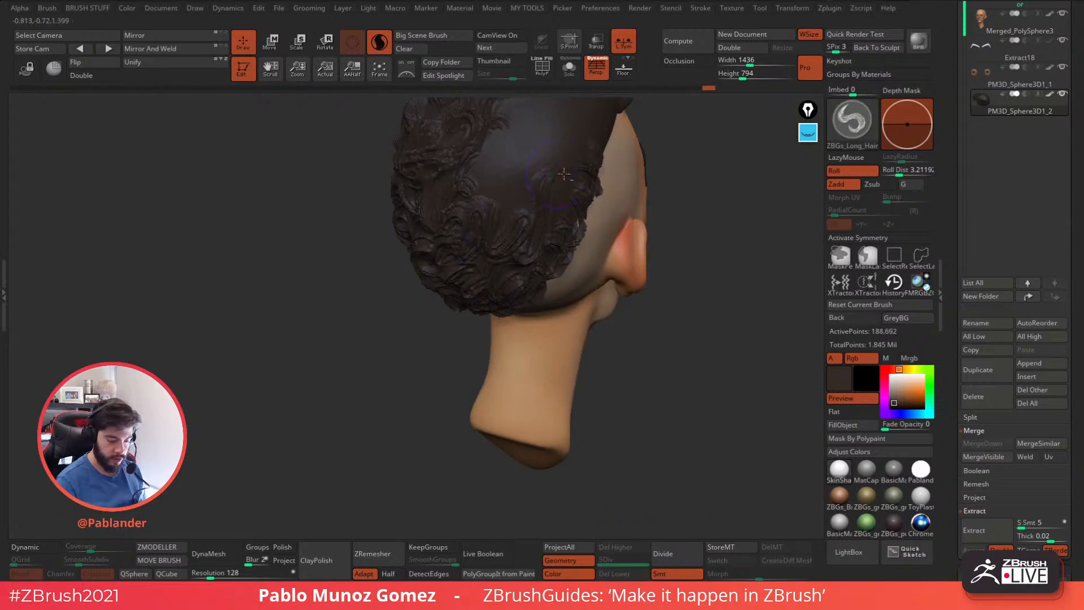
Fill the remaining smooth crown and the character's right side of the hair with long flowing strands.
alt+right_drag(490, 186, 482, 291)
mouse_move(512, 258)
mouse_down()
mouse_move(495, 229)
mouse_move(565, 251)
mouse_up()
right_drag(565, 251, 506, 299)
right_drag(578, 247, 492, 271)
drag(494, 237, 499, 323)
mouse_move(512, 181)
mouse_down()
mouse_move(537, 265)
mouse_move(551, 263)
mouse_move(510, 370)
mouse_up()
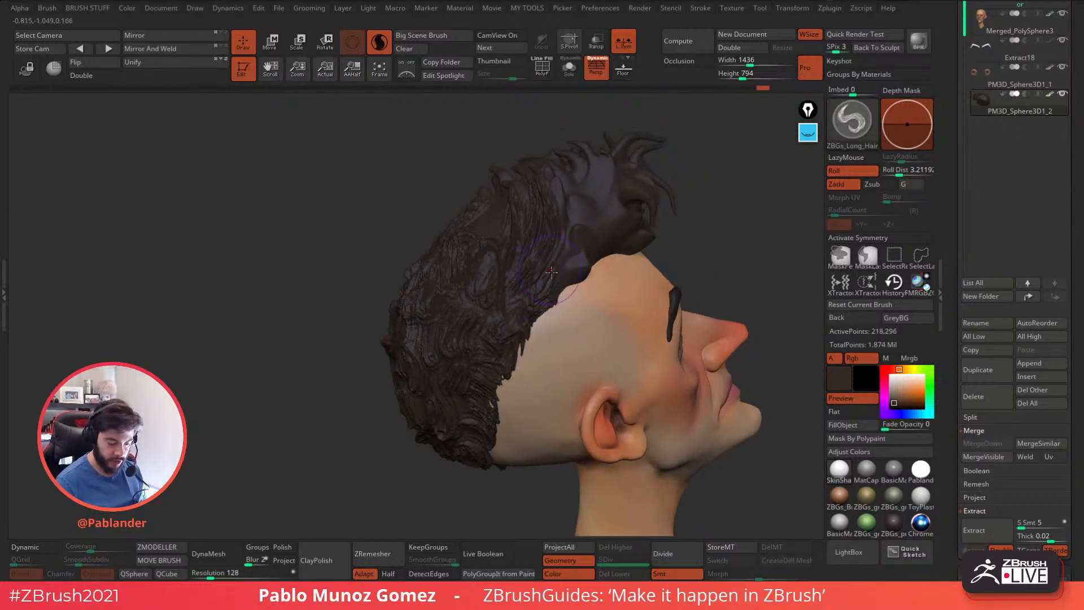
Extend the strand texture along the character's right hairline to the temple and up towards the tufts.
right_drag(566, 297, 655, 271)
drag(497, 191, 487, 224)
right_drag(678, 226, 589, 242)
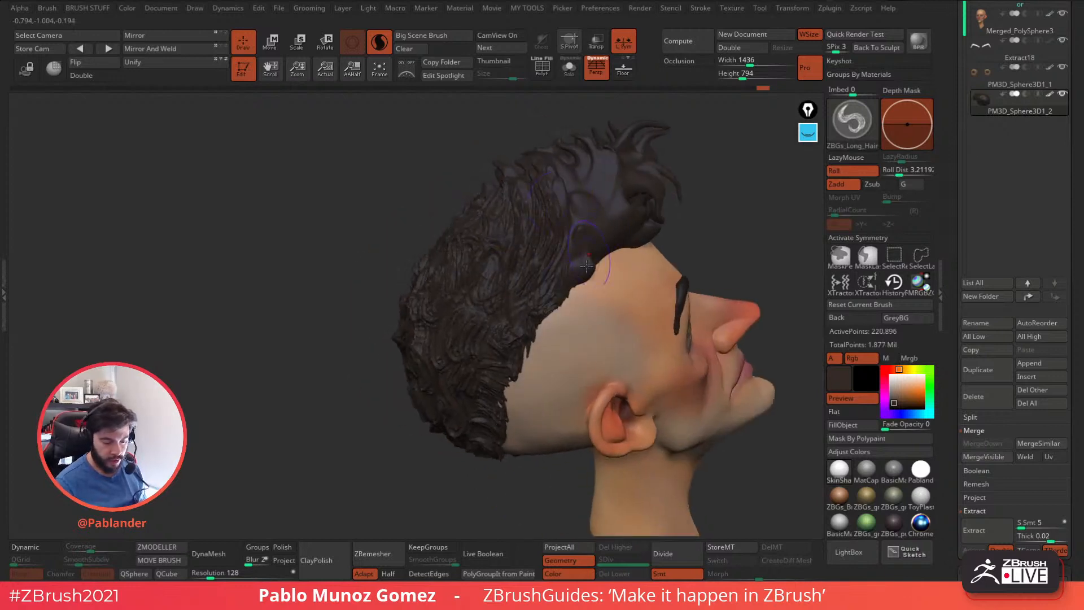
drag(609, 243, 605, 268)
drag(606, 181, 589, 219)
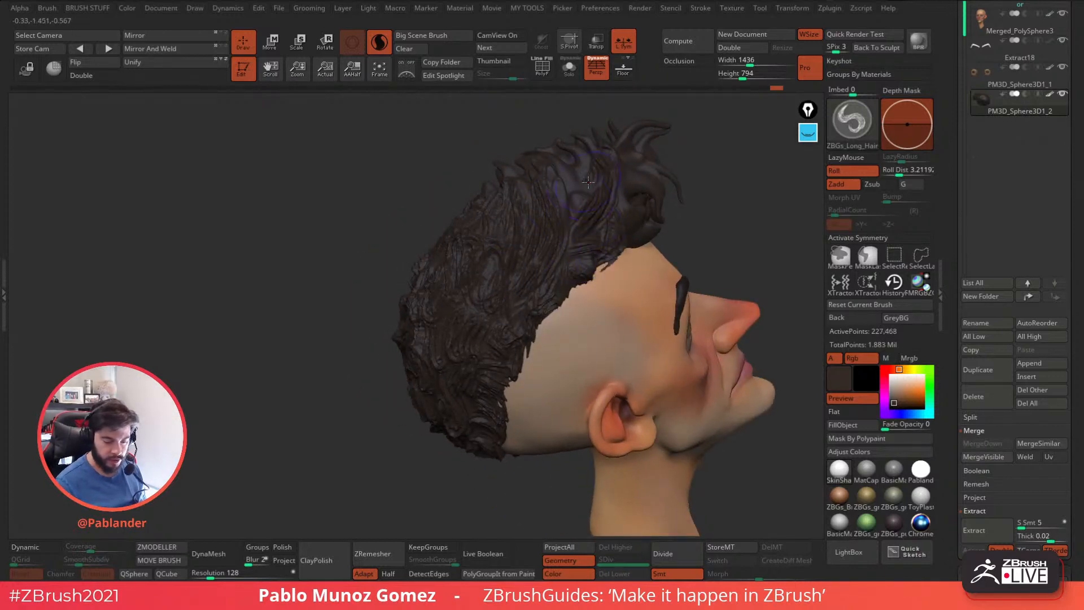
right_drag(708, 226, 626, 210)
right_drag(667, 258, 621, 282)
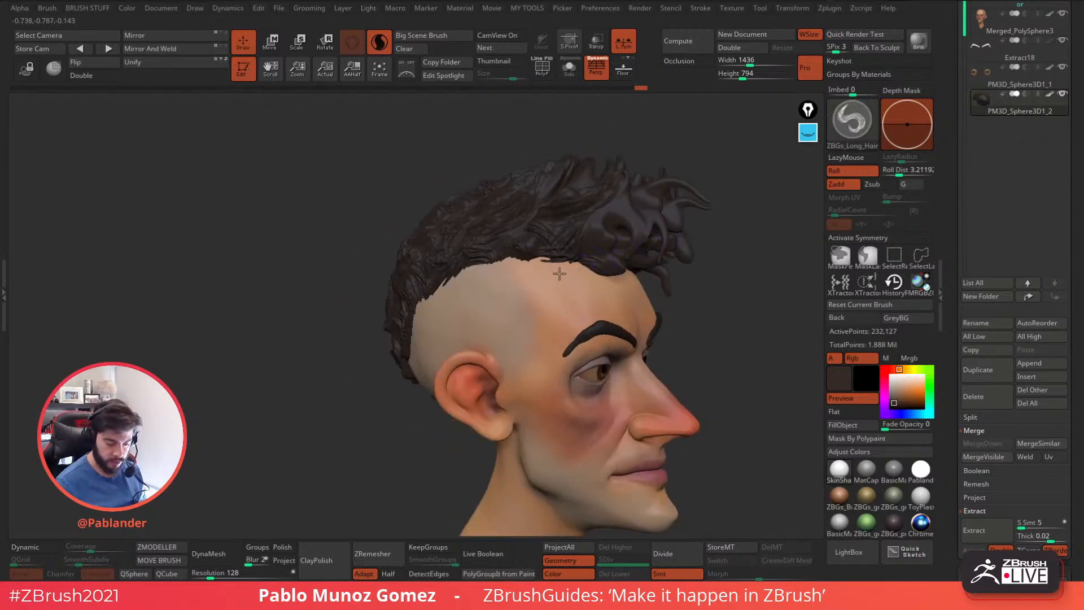
Sculpt long strands into the fringe and front tufts on the character's right side.
right_drag(672, 235, 599, 248)
drag(571, 224, 596, 206)
right_drag(650, 226, 590, 271)
drag(516, 268, 509, 281)
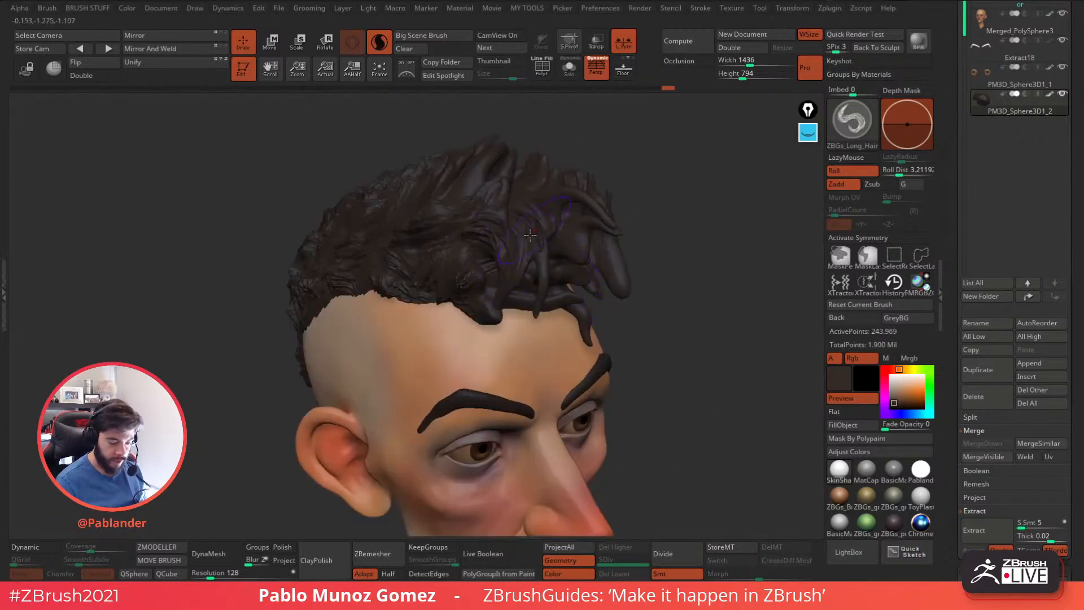
right_drag(571, 261, 612, 251)
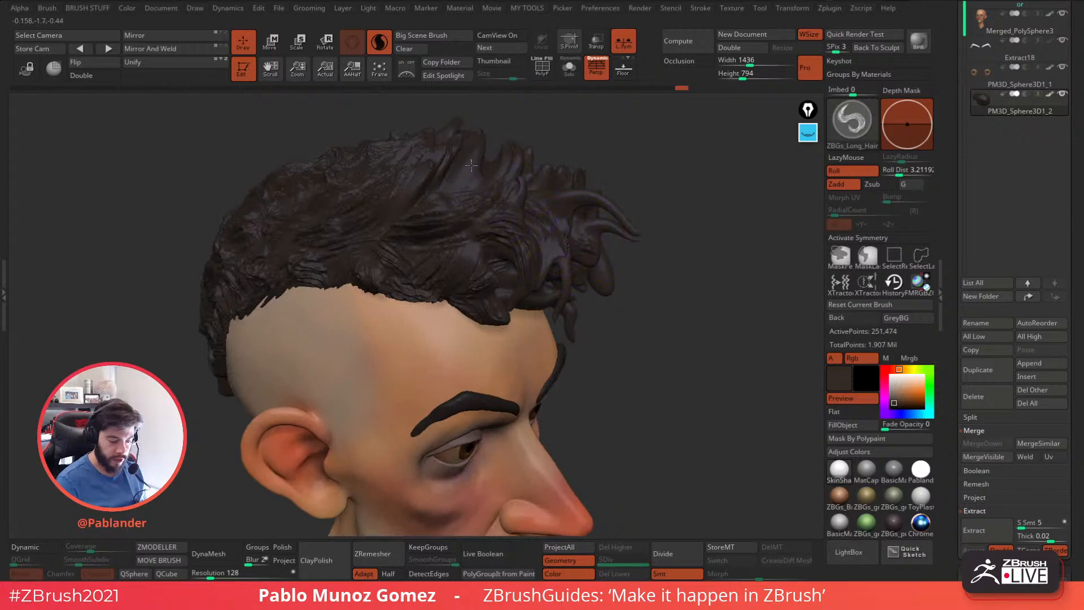
Texture the top of the hair and the front locks above the forehead with long strands.
drag(470, 156, 440, 204)
right_drag(751, 209, 675, 241)
mouse_move(576, 200)
right_down()
mouse_move(587, 257)
mouse_move(553, 261)
right_up()
drag(528, 186, 511, 210)
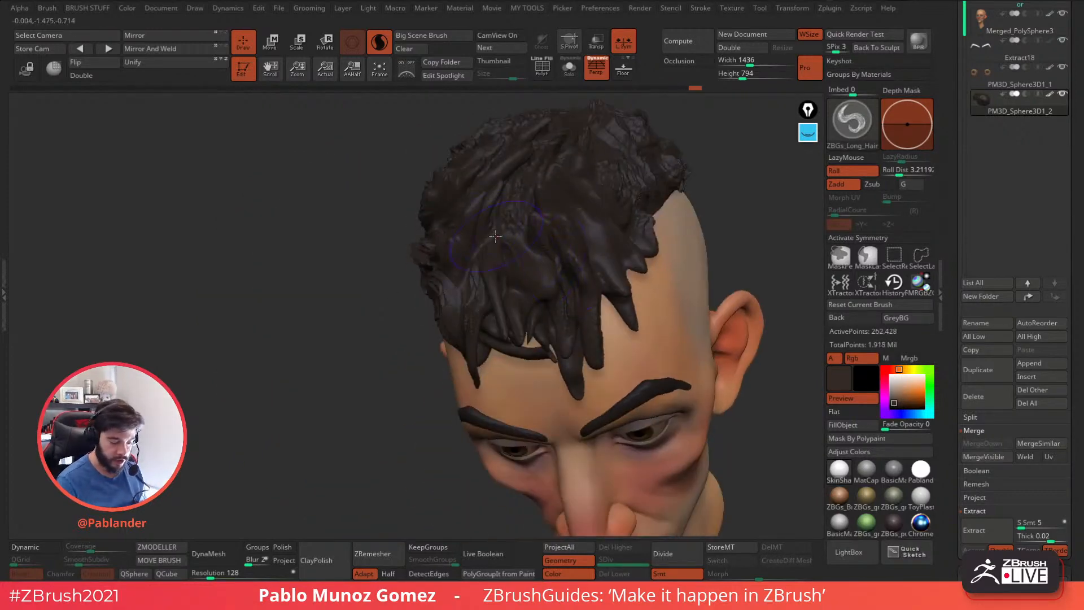
right_drag(587, 249, 536, 231)
drag(541, 216, 538, 269)
drag(507, 211, 521, 241)
alt+right_drag(675, 231, 553, 305)
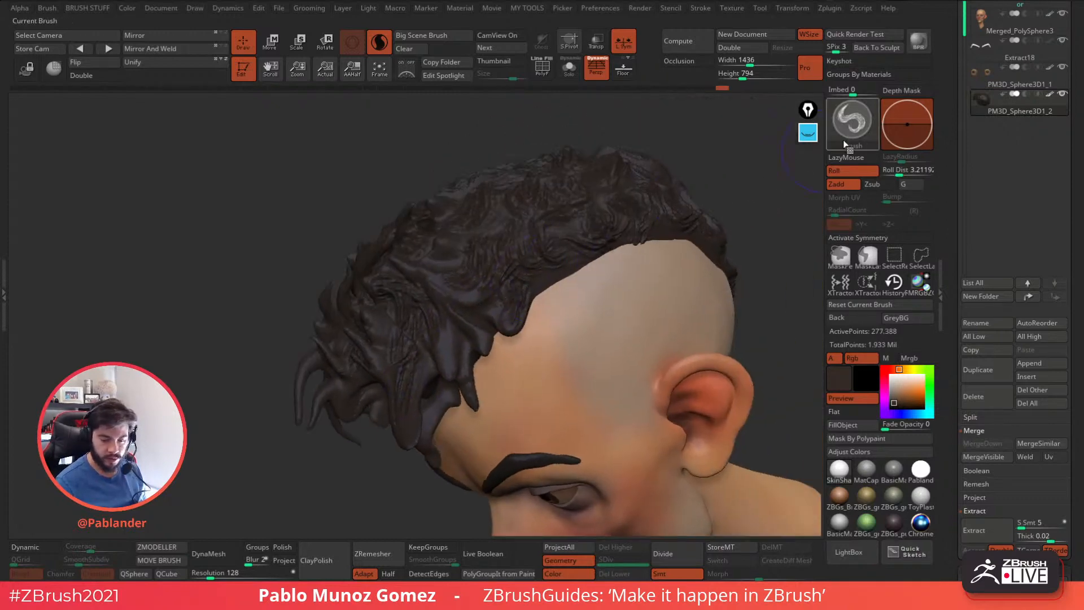
Add finer strands to the fringe and temple hair on the character's left side.
mouse_move(544, 292)
mouse_down()
mouse_move(523, 318)
mouse_move(455, 345)
mouse_up()
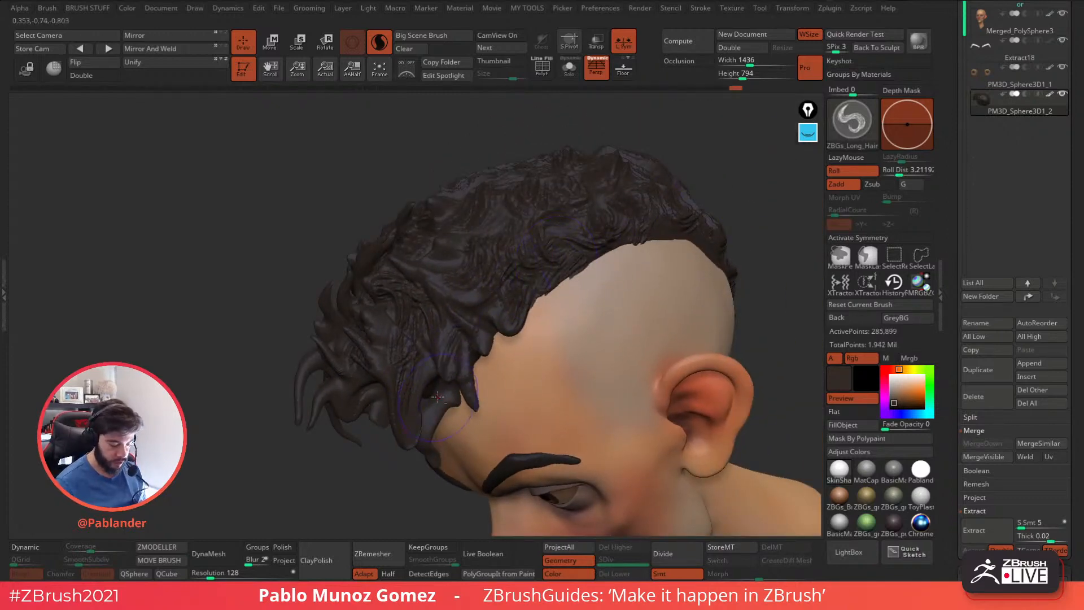
alt+right_drag(438, 400, 471, 286)
right_drag(444, 351, 484, 334)
drag(492, 311, 467, 289)
mouse_move(436, 257)
right_down()
mouse_move(484, 261)
mouse_move(532, 226)
right_up()
drag(532, 225, 523, 248)
right_drag(486, 294, 534, 287)
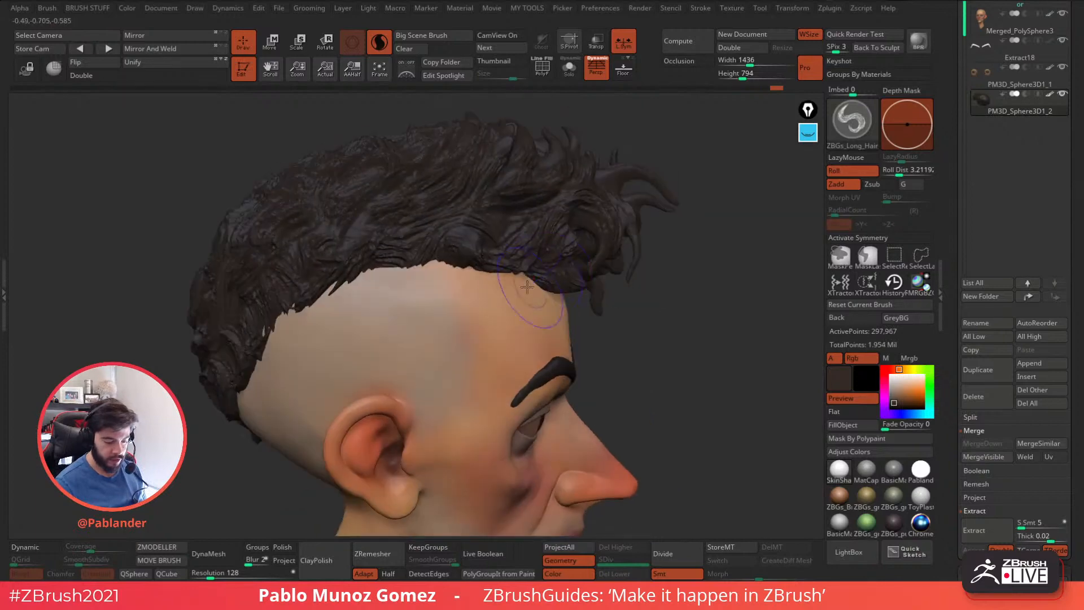
Refine the hairline edges around the sides and nape with extra overlapping strands.
drag(487, 277, 460, 296)
right_drag(459, 295, 551, 309)
drag(525, 354, 507, 399)
mouse_move(511, 390)
alt+right_down()
mouse_move(534, 332)
mouse_move(549, 332)
alt+right_up()
drag(520, 319, 502, 348)
right_drag(502, 347, 527, 319)
drag(478, 354, 446, 374)
right_drag(447, 373, 539, 303)
drag(501, 285, 414, 221)
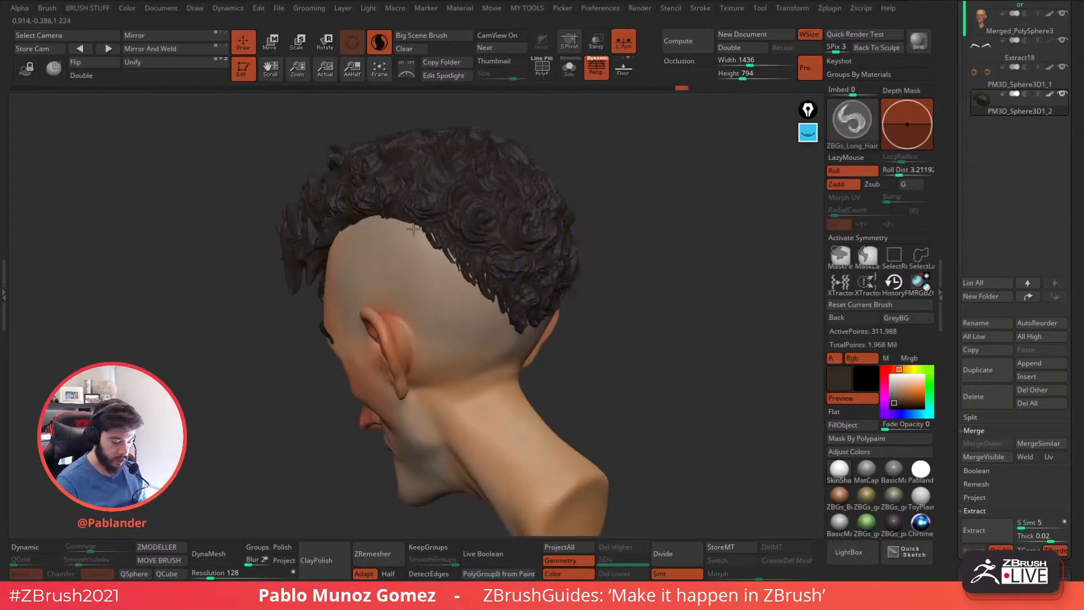
Add a few more long strands to the front of the hair above the forehead.
drag(609, 209, 686, 198)
right_drag(456, 185, 492, 230)
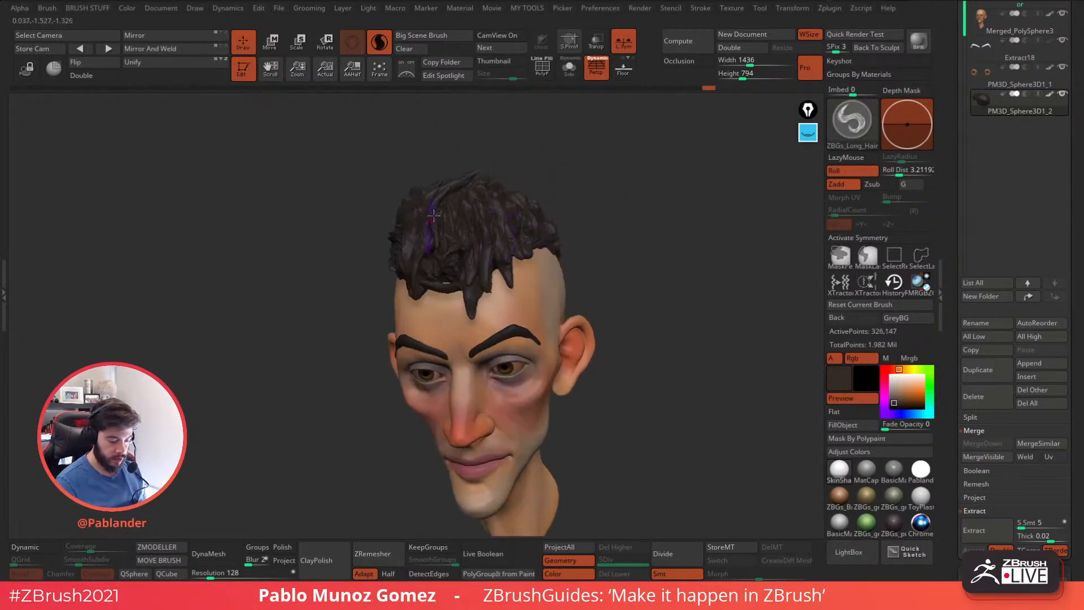
drag(578, 197, 600, 191)
Reshape the hair's outline with the Move brush, adjusting the volume of the top, sides and front.
key(b)
click(686, 168)
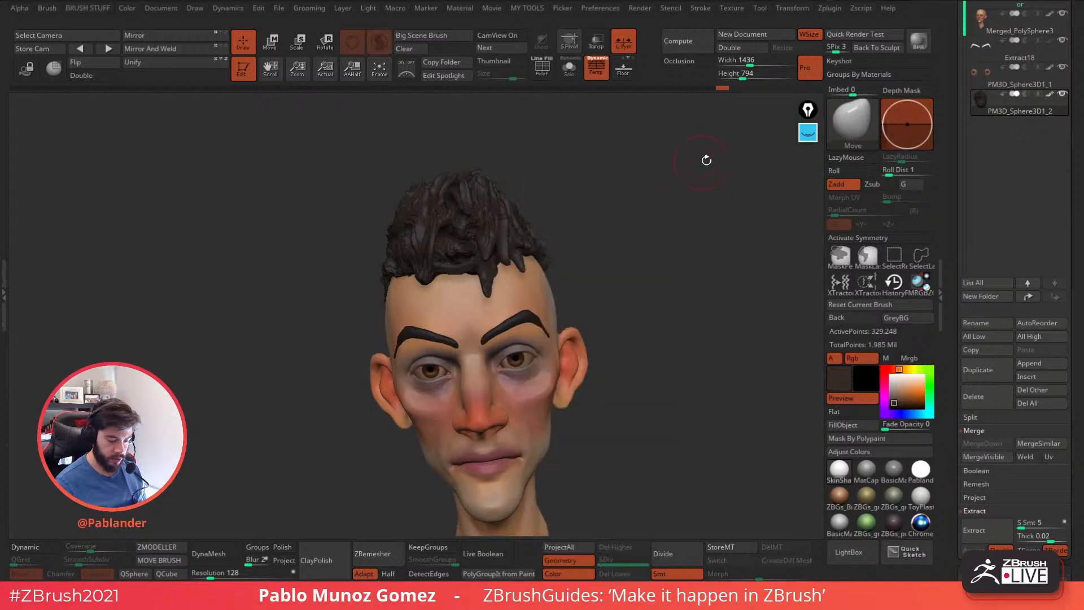
right_click(681, 170)
drag(681, 170, 718, 169)
drag(495, 183, 533, 171)
shift+drag(546, 237, 539, 197)
drag(478, 186, 469, 174)
drag(557, 213, 628, 215)
drag(582, 250, 602, 248)
drag(571, 210, 590, 217)
mouse_move(641, 214)
mouse_down()
mouse_move(619, 211)
mouse_move(631, 230)
mouse_move(620, 197)
mouse_move(641, 251)
mouse_up()
Make the head the active subtool and choose the Standard brush.
key(space)
alt+click(532, 295)
key(space)
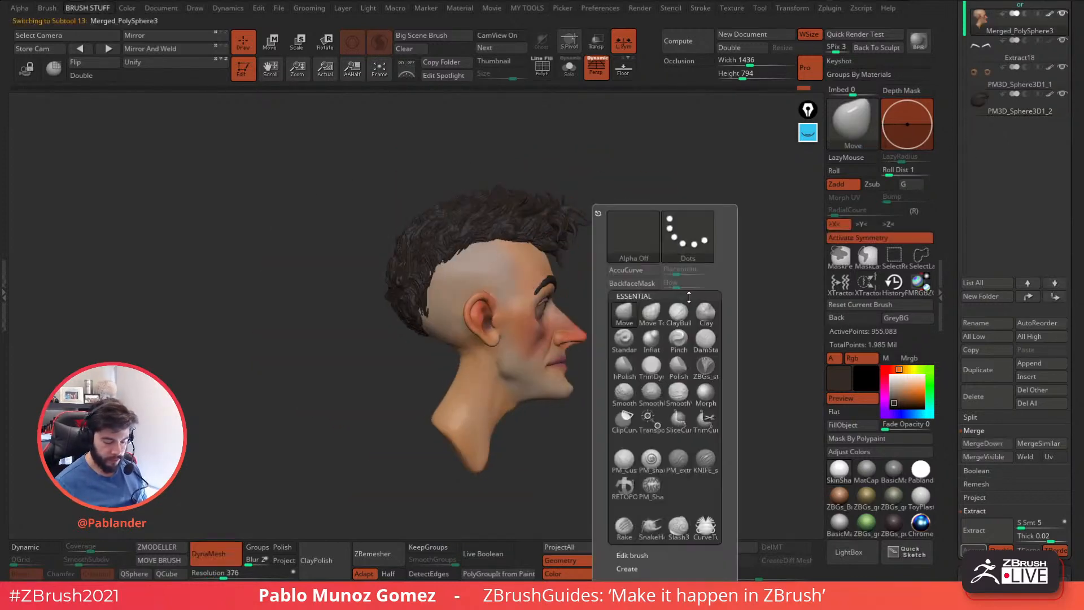
click(626, 365)
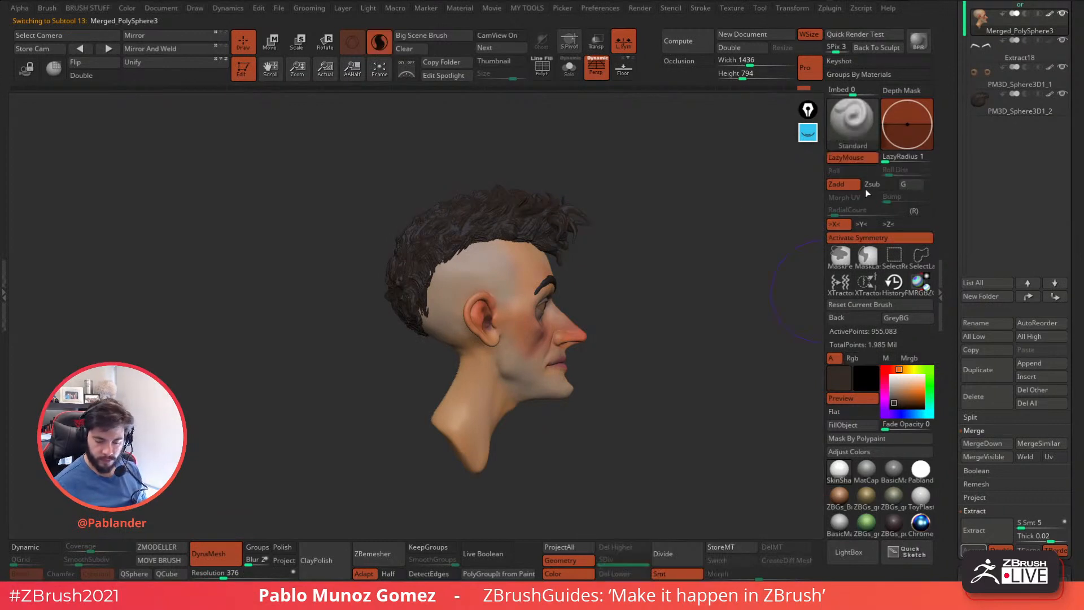
Sample a muted grey-brown from the model as the paint colour.
key(c)
key(c)
key(c)
key(c)
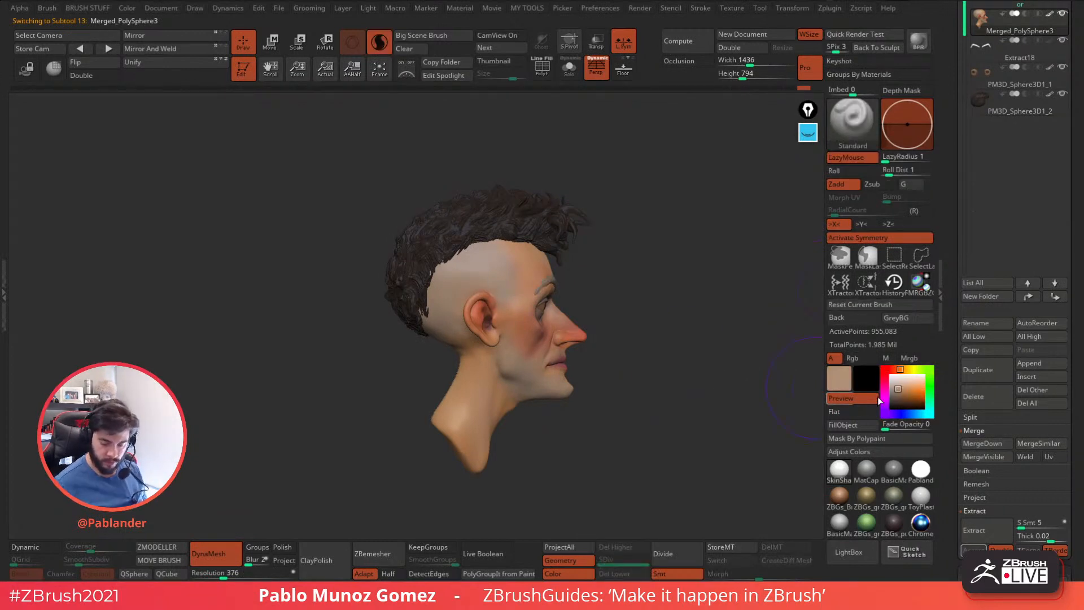
alt+drag(662, 305, 678, 347)
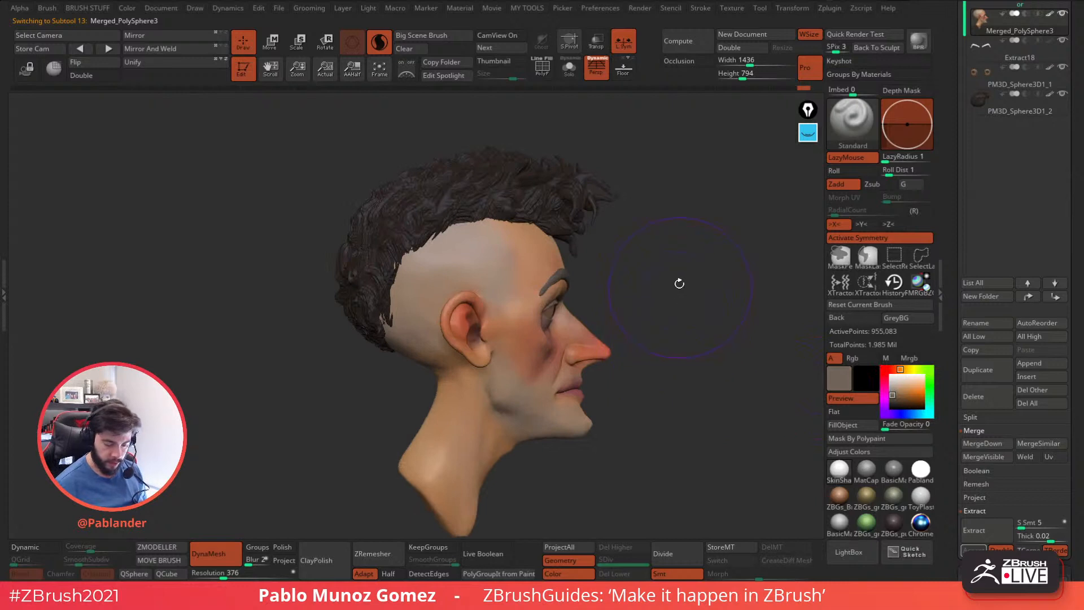
Give the Standard brush the Colorized Spray stroke and assign an alpha to it for stubble texture.
key(space)
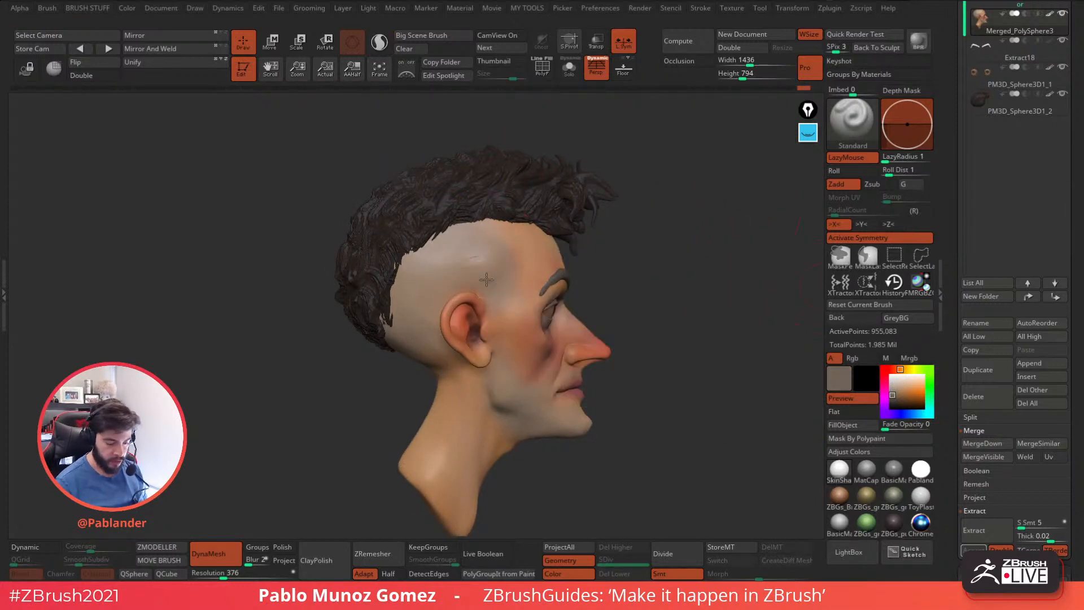
right_drag(663, 268, 690, 274)
key(b)
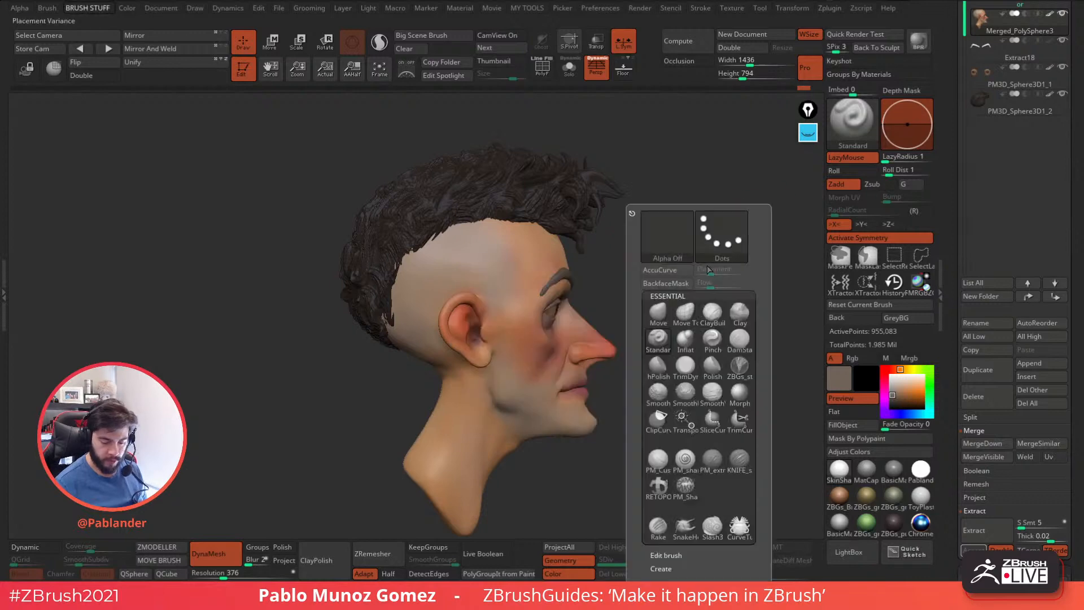
click(722, 240)
click(505, 248)
key(space)
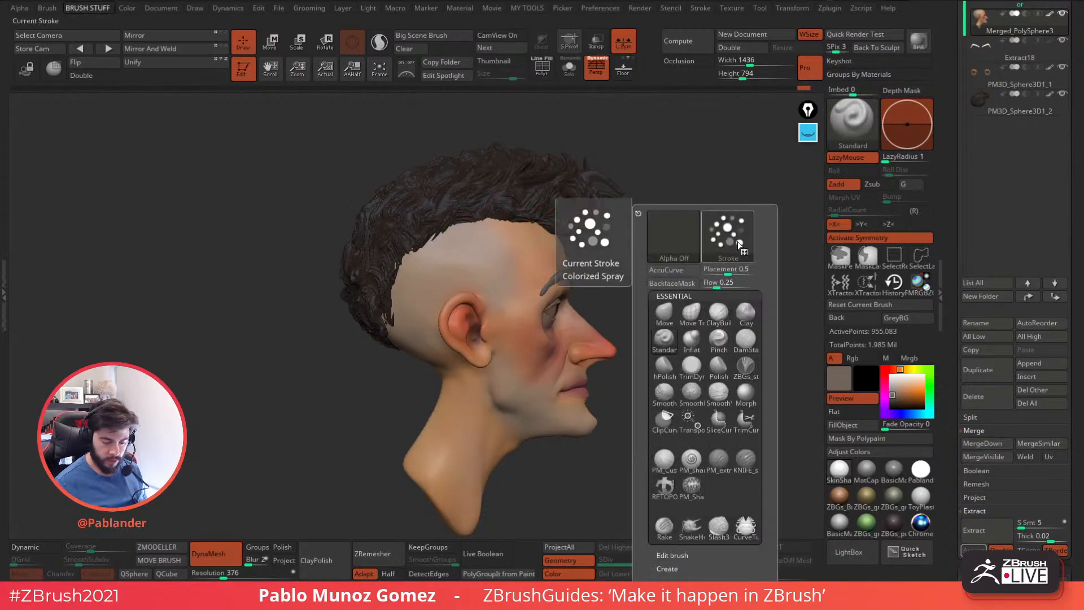
click(666, 240)
click(433, 290)
Try spraying stubble on the shaved side above the ear, then adjust the brush and repeat.
mouse_move(490, 244)
mouse_down()
mouse_move(473, 275)
mouse_move(511, 312)
mouse_up()
key(ctrl+z)
key(space)
drag(655, 278, 643, 278)
mouse_move(467, 250)
mouse_down()
mouse_move(426, 273)
mouse_move(497, 287)
mouse_up()
key(ctrl+z)
Choose a darker grey paint colour, enable Rgb painting on the brush and test it on the shaved side.
click(898, 400)
click(891, 398)
click(853, 358)
drag(489, 238, 430, 254)
key(ctrl+z)
Try a spray stroke with a resized brush on the shaved area just below the hairline.
key(space)
drag(669, 264, 660, 265)
key(space)
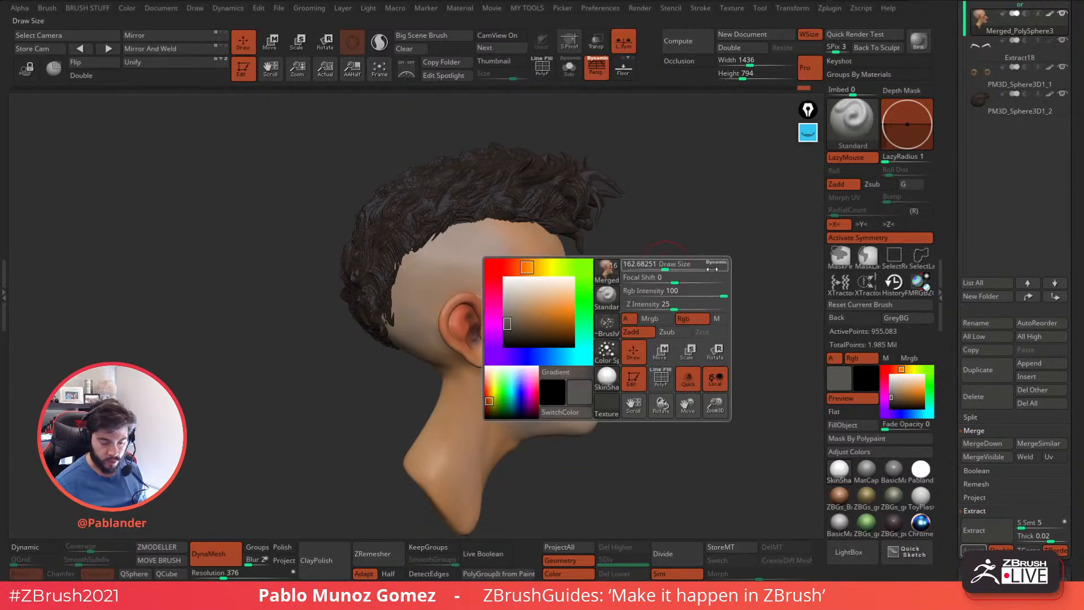
mouse_move(473, 252)
mouse_down()
mouse_move(422, 255)
mouse_move(435, 252)
mouse_up()
alt+drag(630, 259, 635, 308)
key(space)
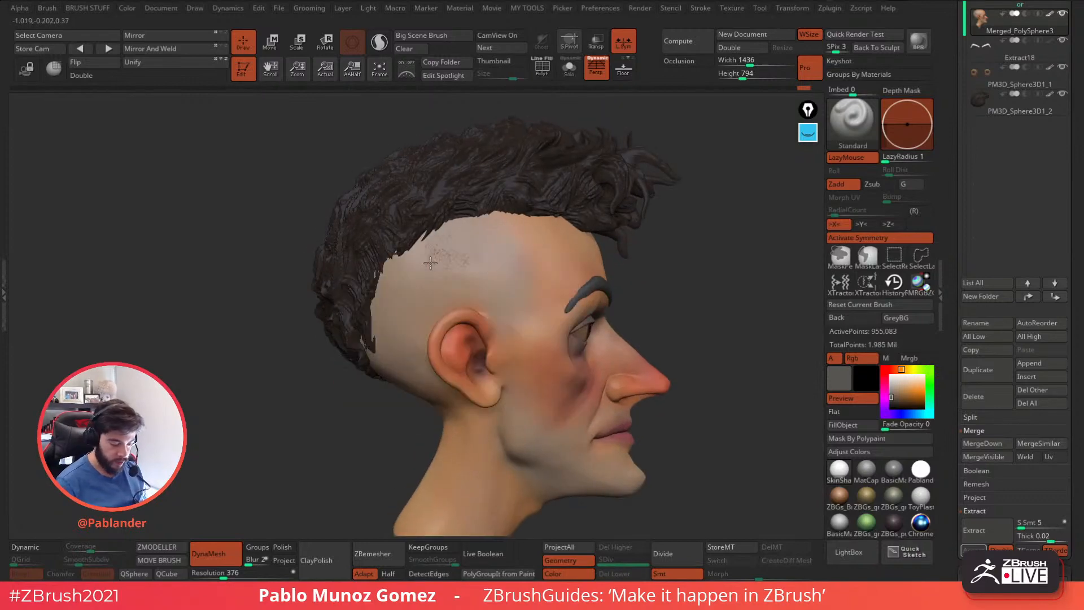
key(ctrl+z)
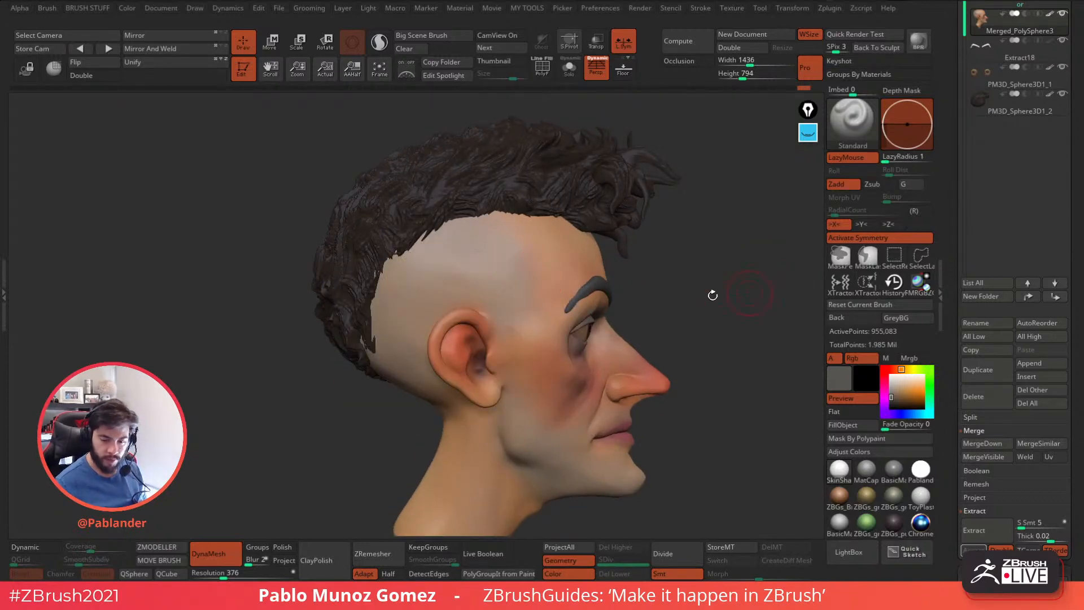
Spray fine grey stubble over the shaved side of the head, from the hairline and temple to behind the ear.
alt+drag(750, 293, 771, 271)
key(space)
drag(454, 216, 439, 221)
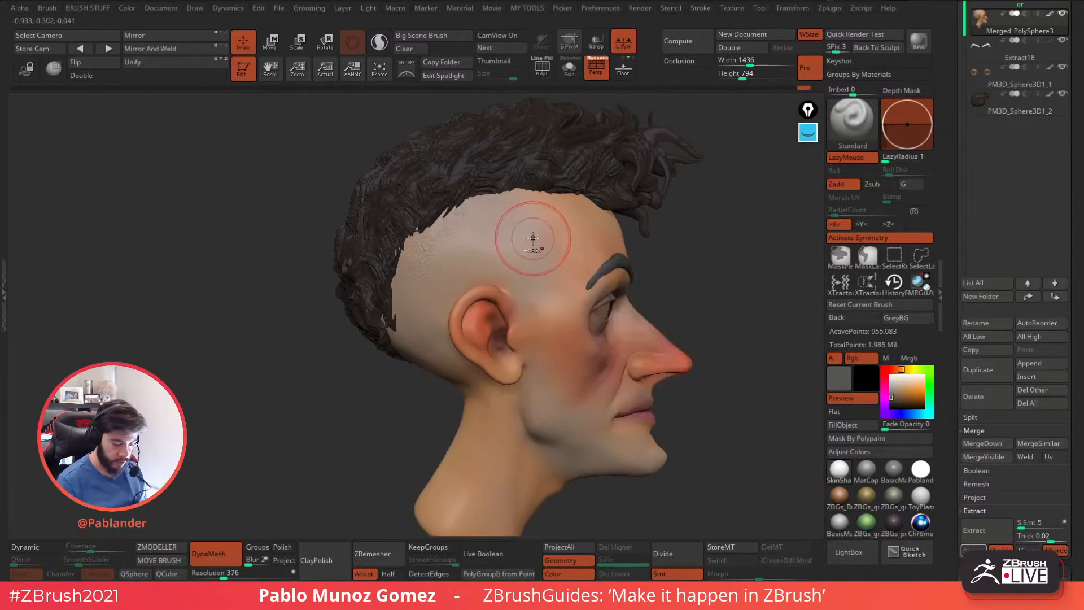
key(space)
drag(532, 238, 515, 238)
mouse_move(432, 231)
mouse_down()
mouse_move(445, 218)
mouse_move(470, 273)
mouse_move(515, 212)
mouse_move(529, 291)
mouse_move(401, 256)
mouse_move(416, 306)
mouse_move(432, 259)
mouse_move(400, 253)
mouse_move(441, 222)
mouse_up()
right_drag(467, 247, 473, 274)
drag(415, 343, 389, 350)
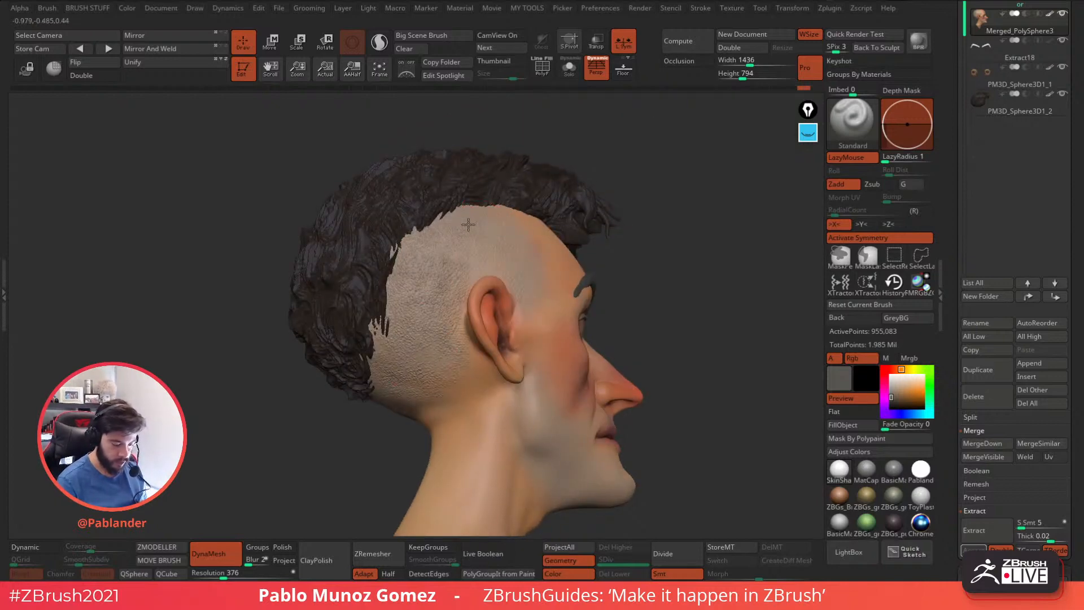
right_drag(370, 335, 528, 242)
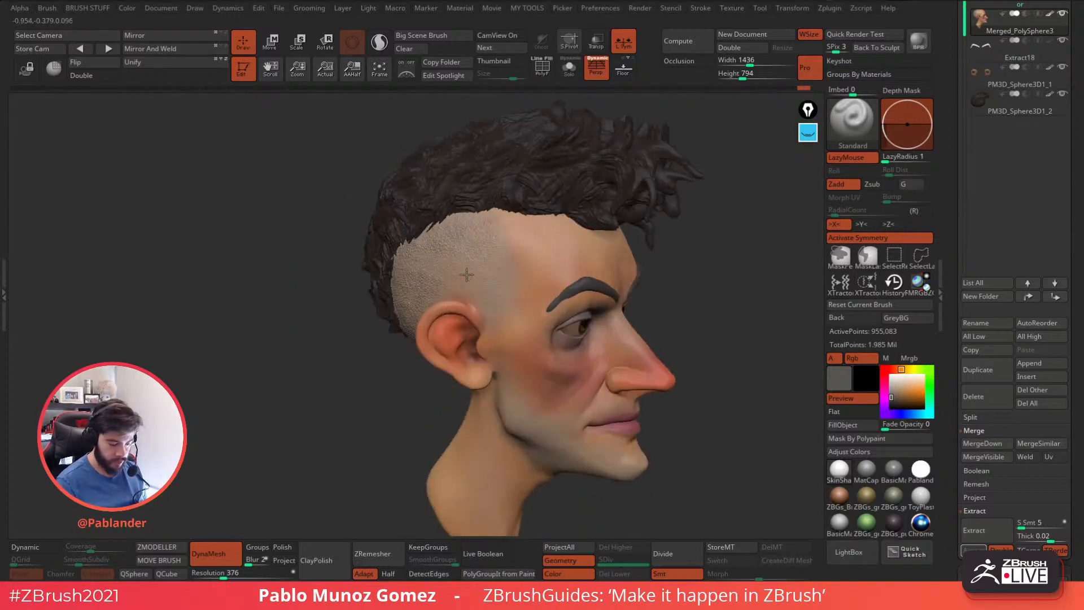
right_drag(620, 274, 663, 324)
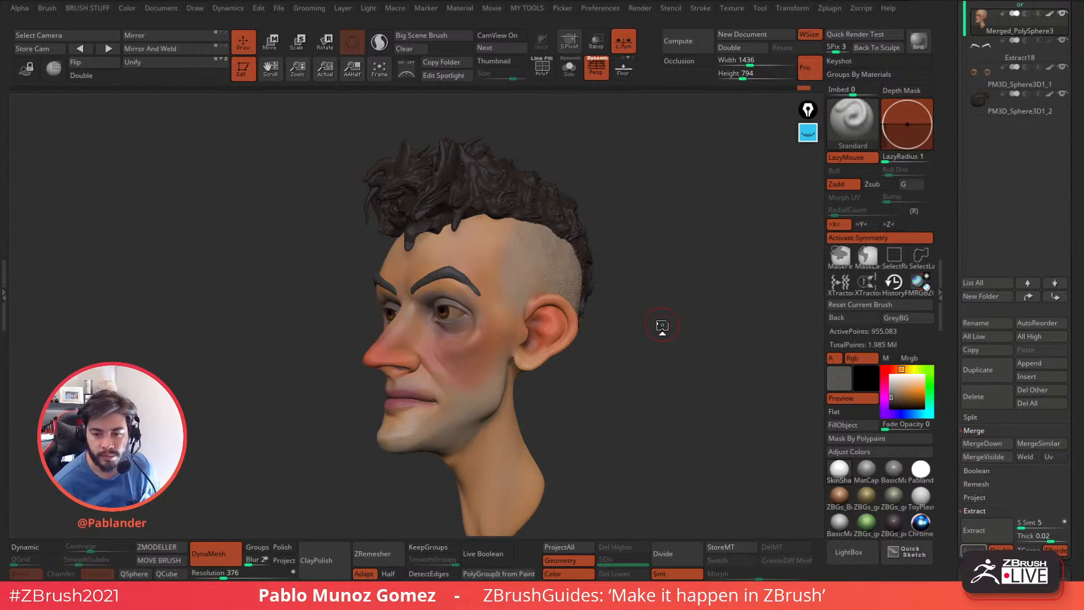
mouse_move(662, 325)
mouse_down()
mouse_move(649, 357)
mouse_move(674, 350)
mouse_move(666, 339)
mouse_move(637, 345)
mouse_move(657, 339)
mouse_up()
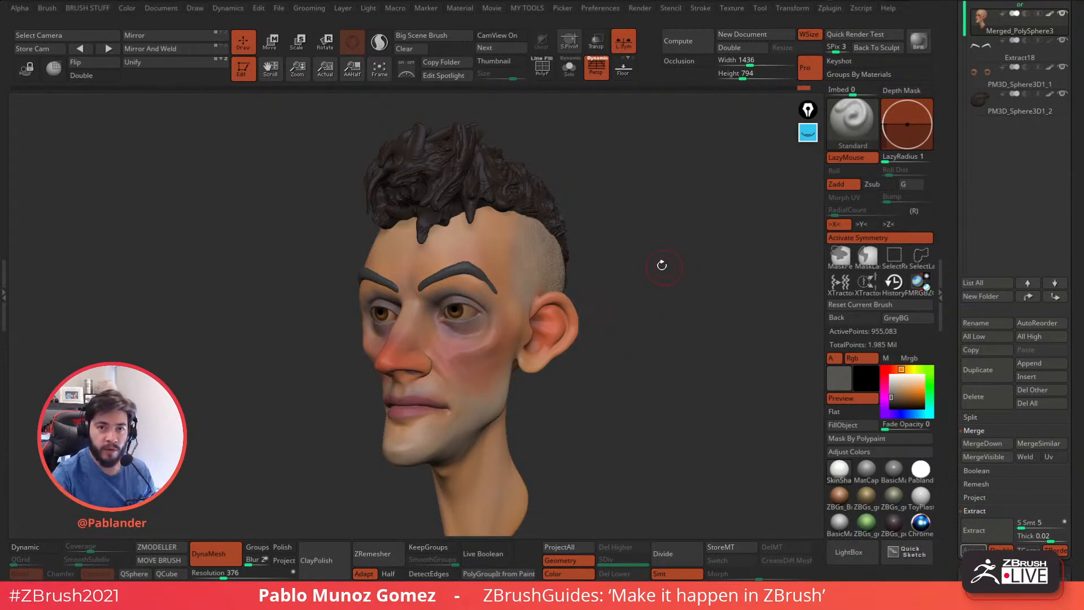
drag(643, 226, 655, 235)
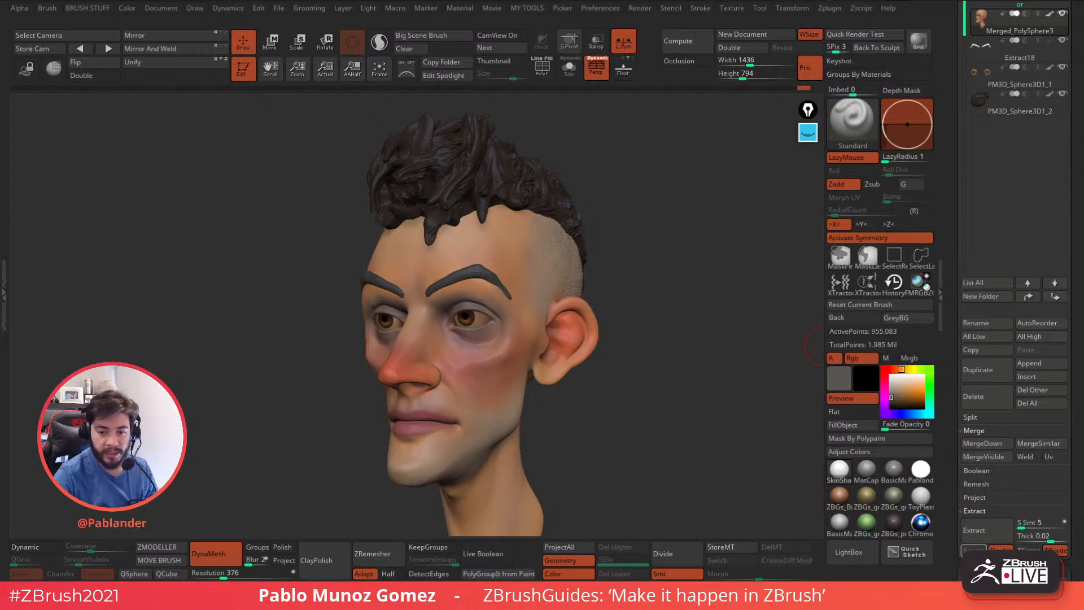
Browse the custom brush folders and load the ZiBe_Membrane brush.
click(852, 553)
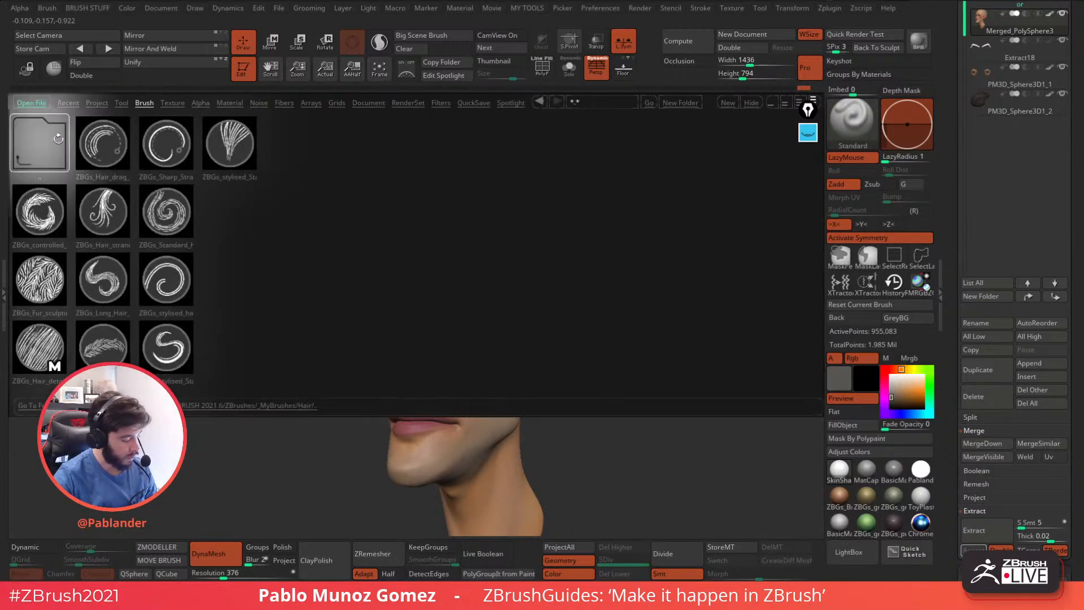
click(43, 129)
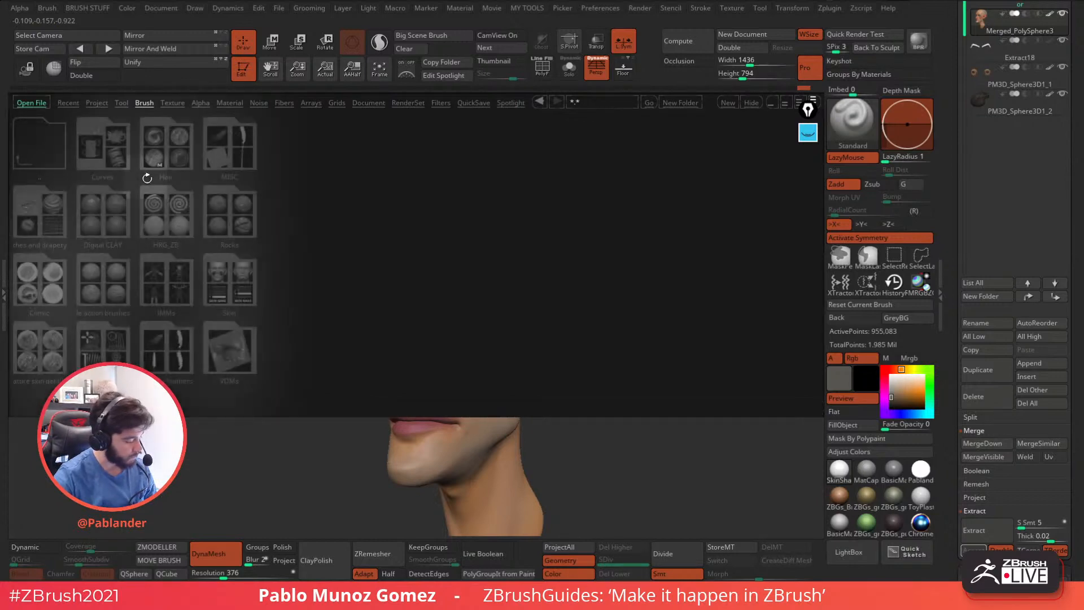
click(174, 155)
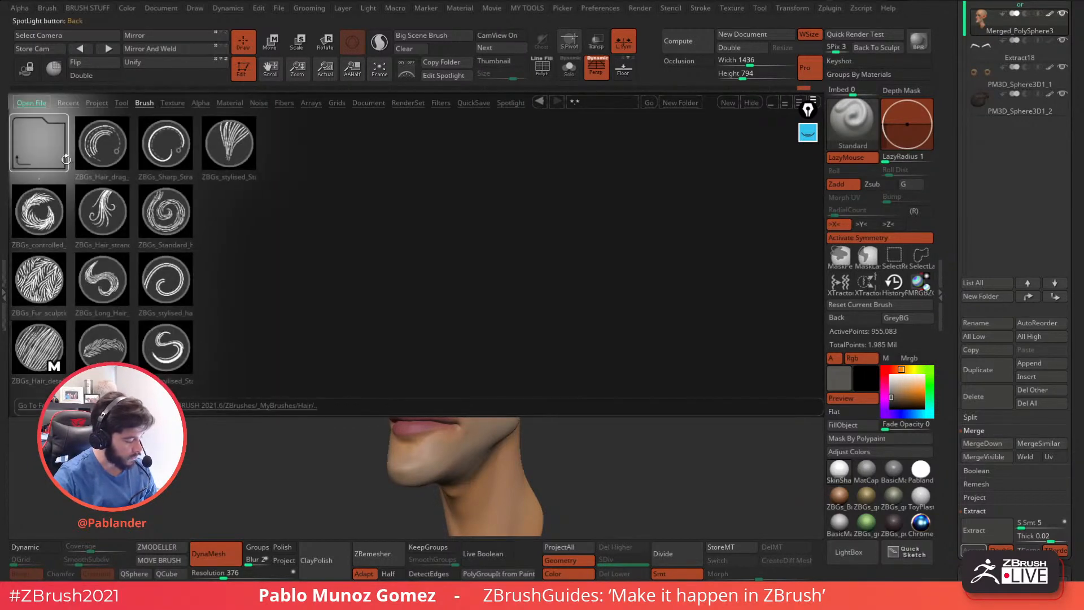
click(64, 158)
click(158, 201)
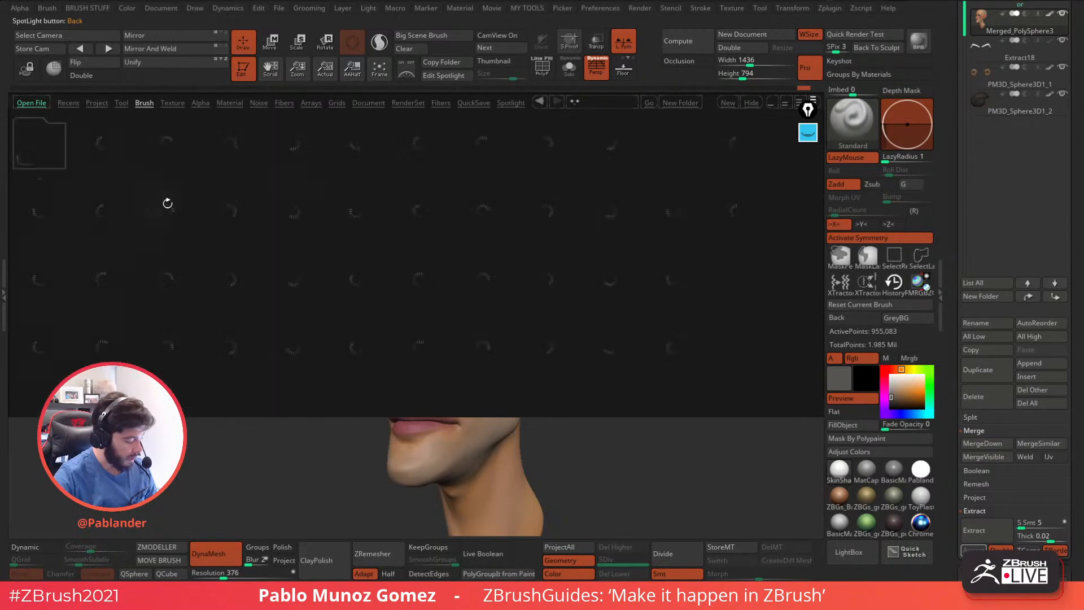
double_click(419, 143)
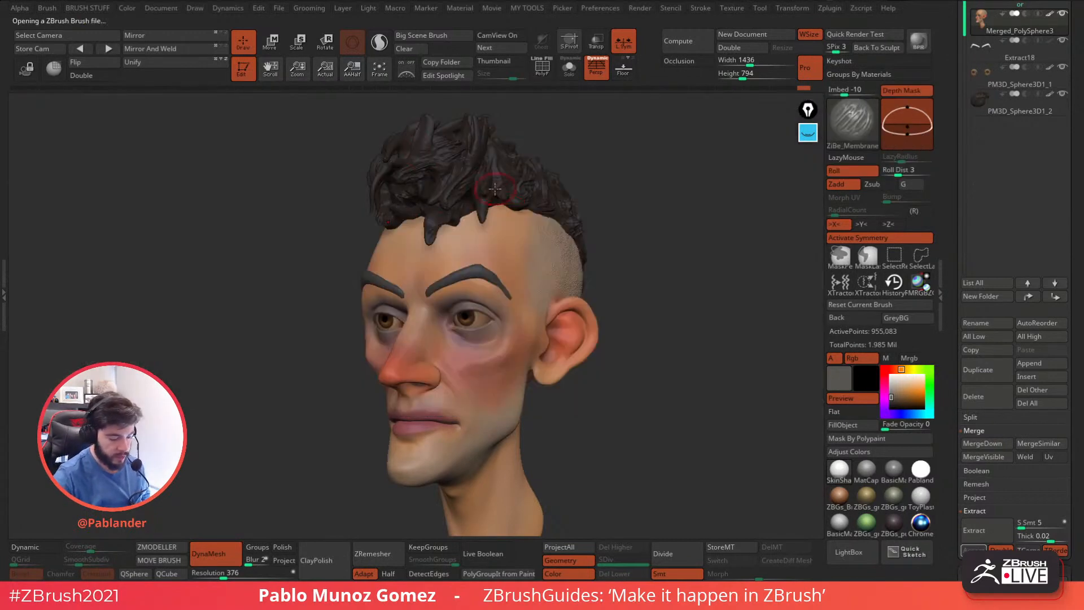
Try membrane strokes in grey across the cheek, jaw and temple, then undo them.
key(space)
mouse_move(649, 233)
mouse_down()
mouse_move(642, 255)
mouse_move(538, 273)
mouse_move(470, 369)
mouse_up()
mouse_move(524, 298)
mouse_down()
mouse_move(524, 268)
mouse_move(492, 346)
mouse_move(529, 316)
mouse_move(452, 330)
mouse_move(494, 372)
mouse_move(438, 307)
mouse_move(468, 399)
mouse_move(508, 356)
mouse_move(449, 396)
mouse_move(487, 420)
mouse_move(531, 218)
mouse_up()
mouse_move(606, 324)
mouse_down()
mouse_move(648, 326)
mouse_move(625, 327)
mouse_up()
drag(740, 362, 716, 363)
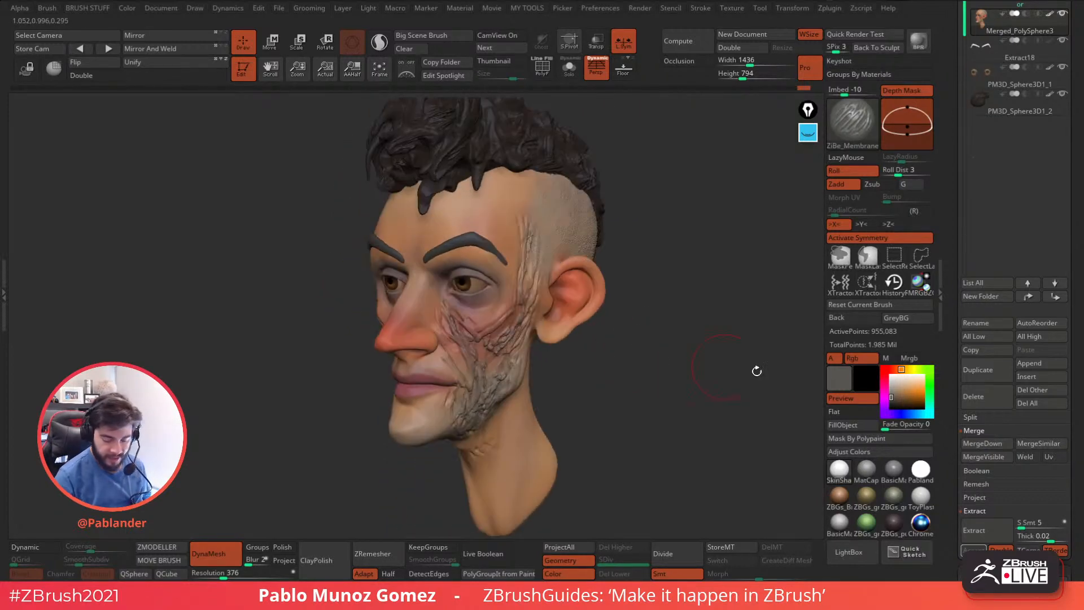
key(ctrl+z)
key(ctrl+z)
key(ctrl+z)
key(ctrl+z)
Try membrane scar strokes in dark red on the cheek and jaw, then undo them.
click(893, 369)
click(902, 396)
drag(902, 396, 909, 399)
drag(452, 309, 501, 385)
mouse_move(463, 332)
mouse_down()
mouse_move(500, 391)
mouse_move(495, 312)
mouse_up()
mouse_move(504, 387)
mouse_down()
mouse_move(516, 272)
mouse_move(448, 299)
mouse_move(481, 418)
mouse_up()
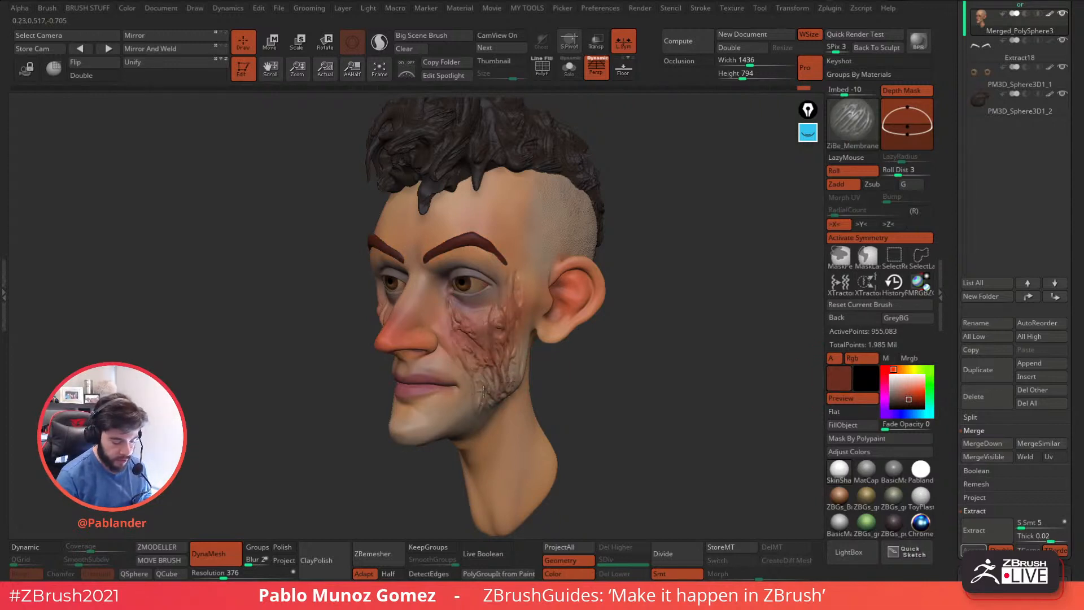
drag(611, 378, 597, 379)
key(ctrl+z)
key(ctrl+z)
key(ctrl+z)
key(ctrl+z)
key(ctrl+z)
Sample the hair's dark brown and fill the eyebrow subtool with it.
drag(863, 370, 568, 164)
alt+click(468, 239)
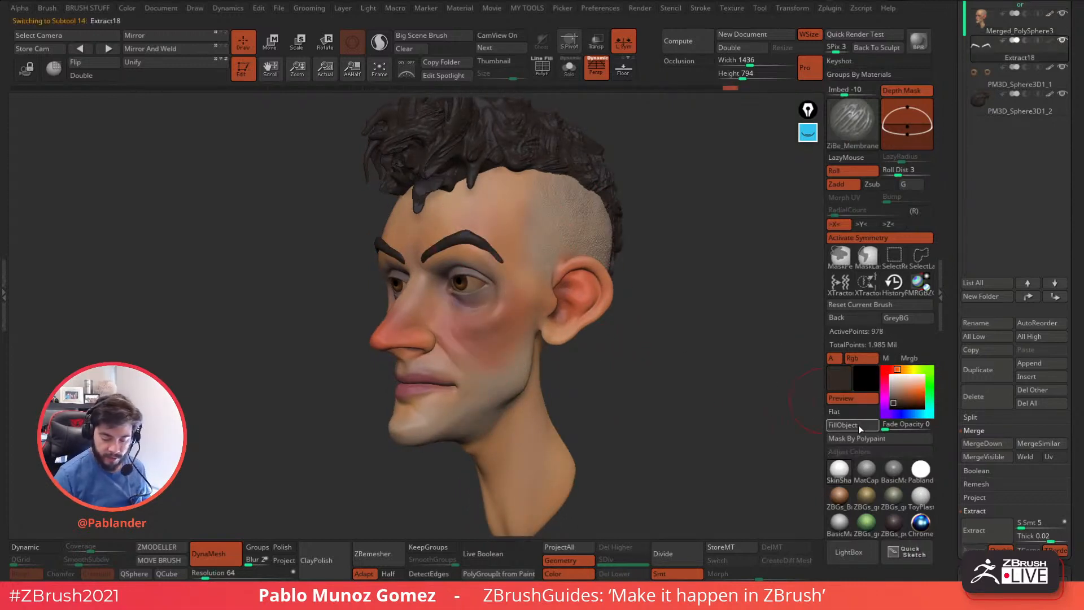
drag(649, 402, 674, 375)
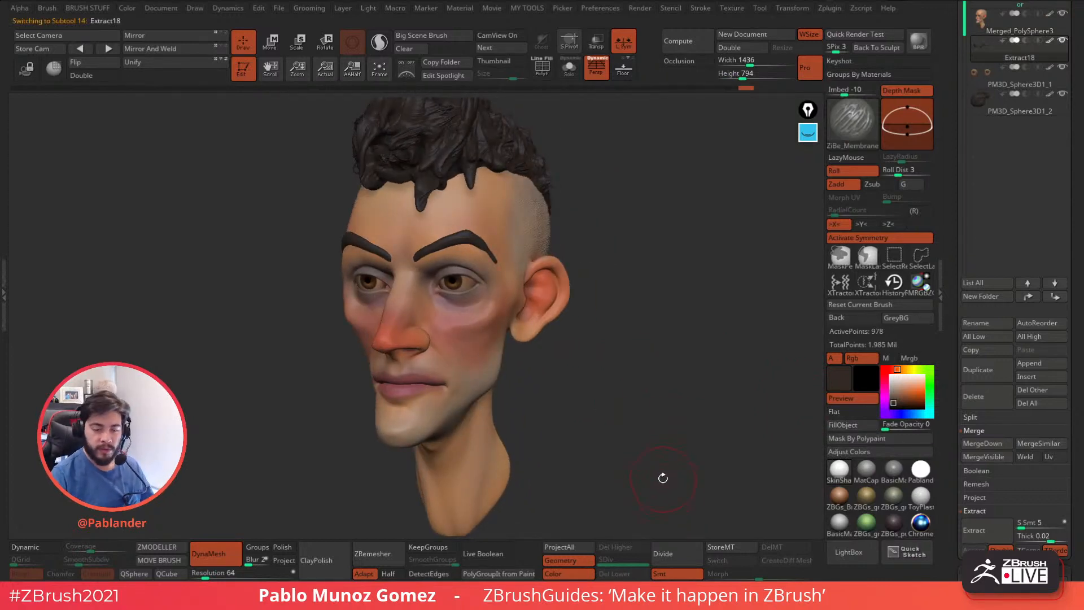
drag(638, 385, 652, 326)
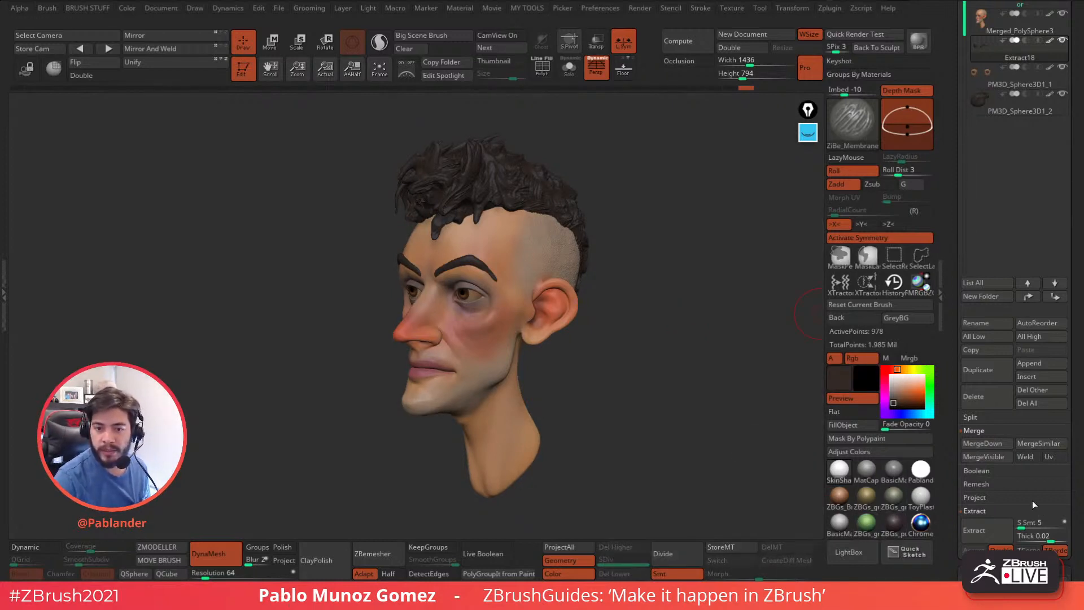
drag(660, 261, 679, 254)
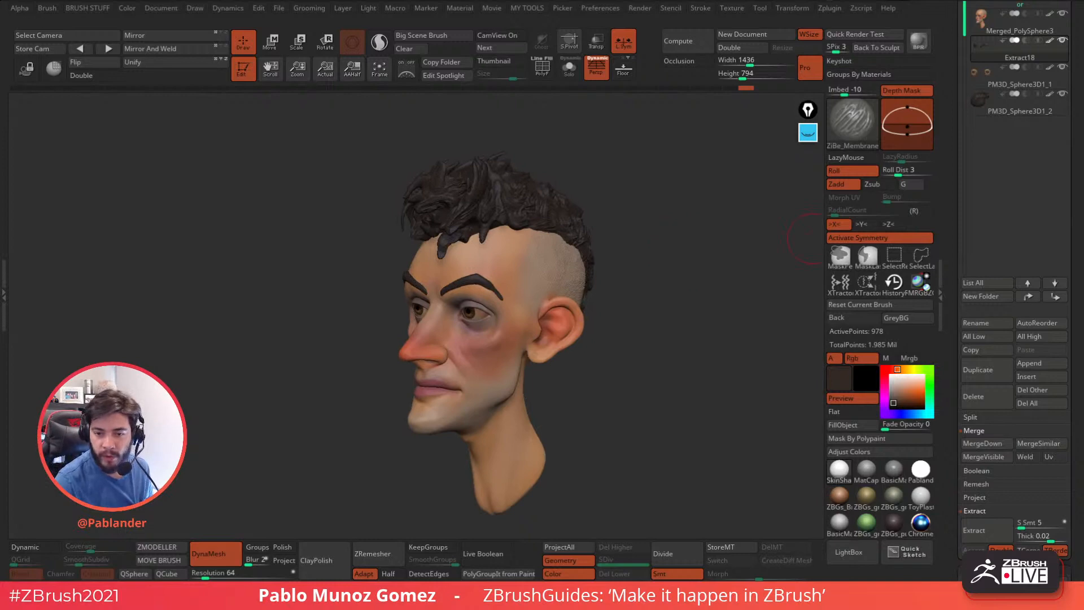
drag(688, 213, 693, 232)
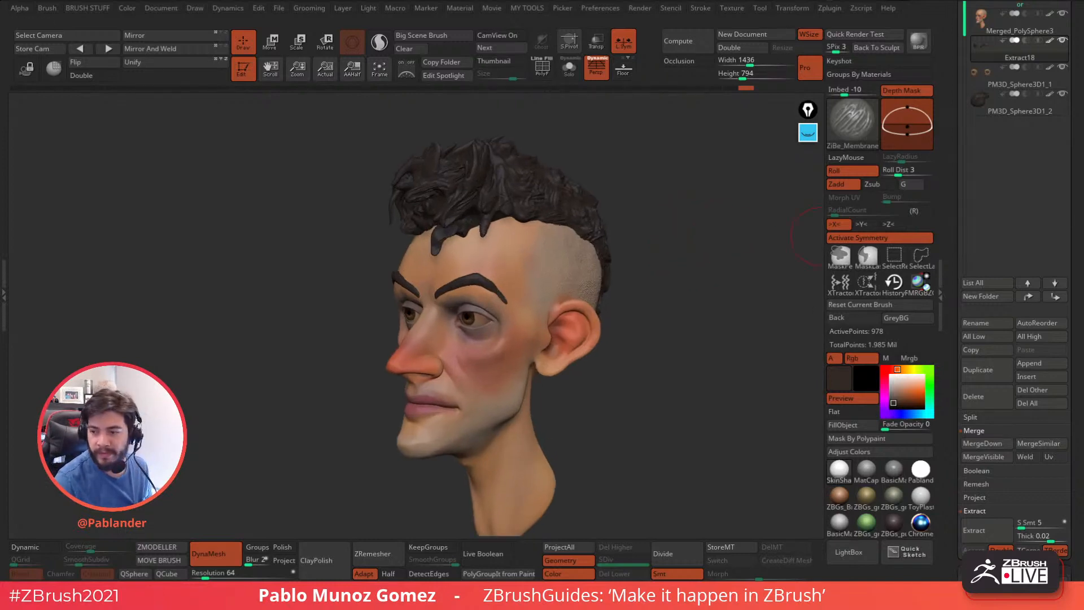